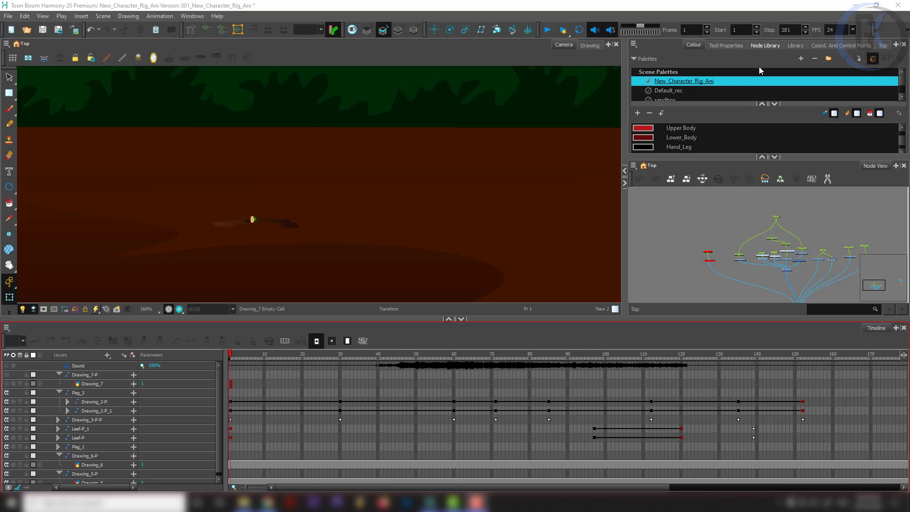
- Open the node library and clear its search filter to list every available node
left_click(765, 45)
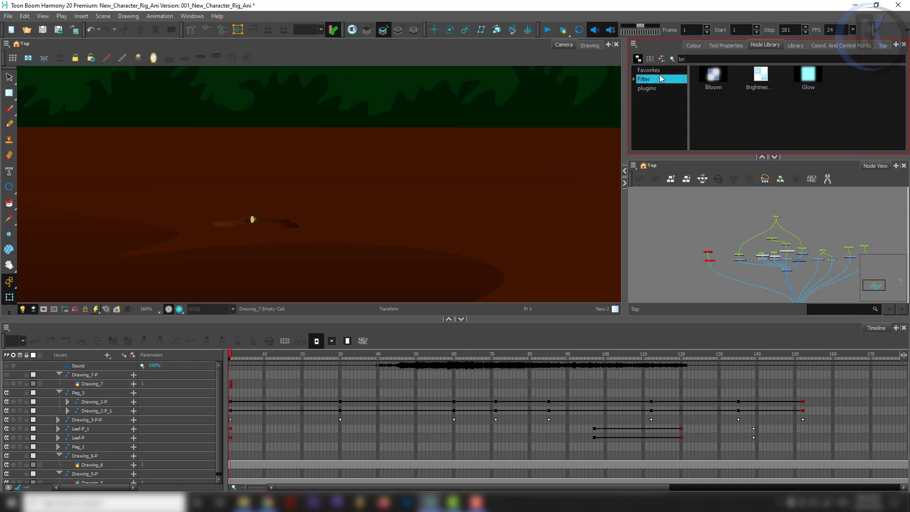
left_click(717, 60)
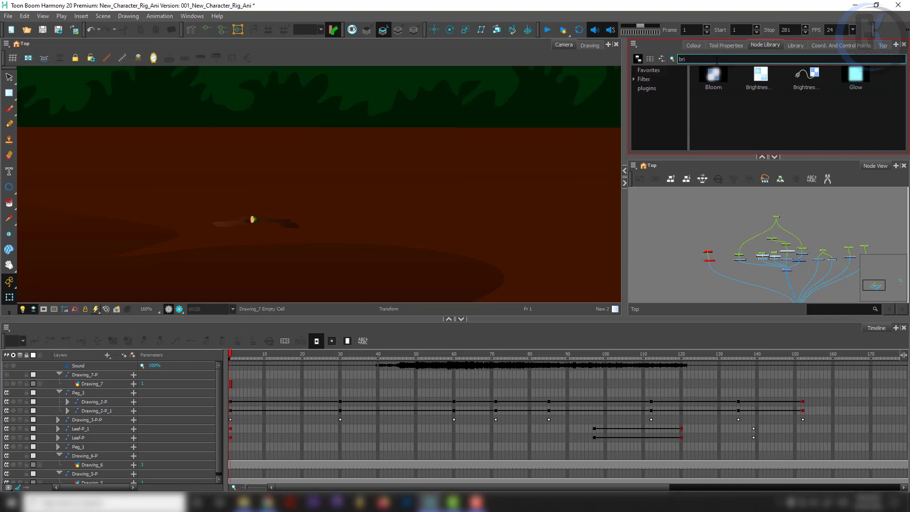
key("BackSpace")
key("BackSpace")
key("BackSpace")
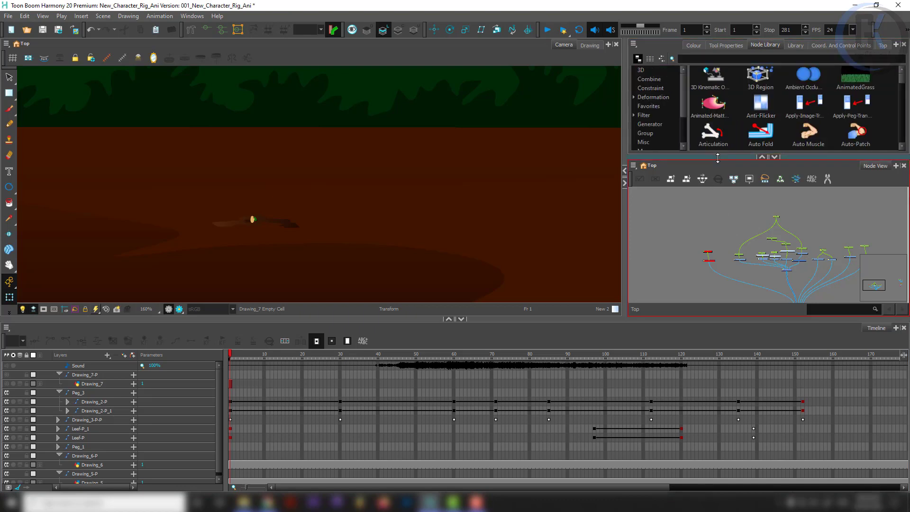
- Enlarge the node library to browse the available nodes, and restore its original height
left_click_drag(718, 158, 716, 232)
scroll(329, 222, "down", 2)
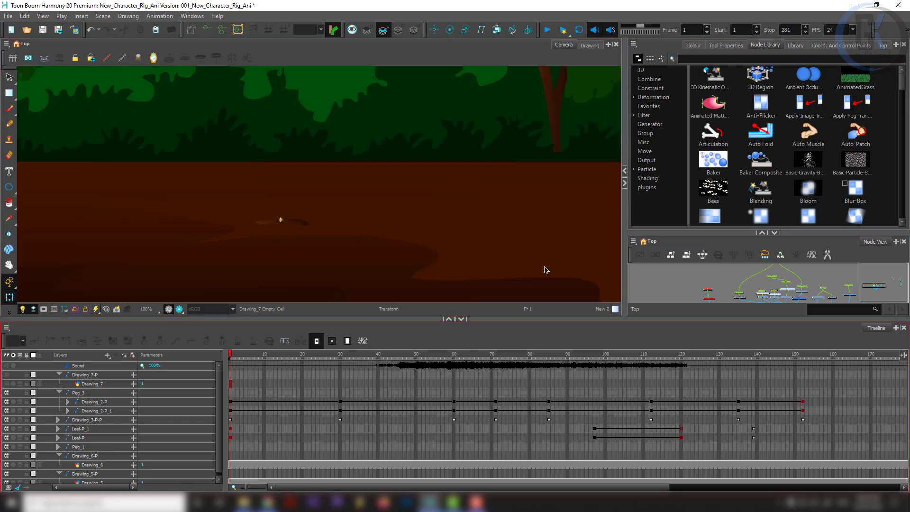
left_click(762, 126)
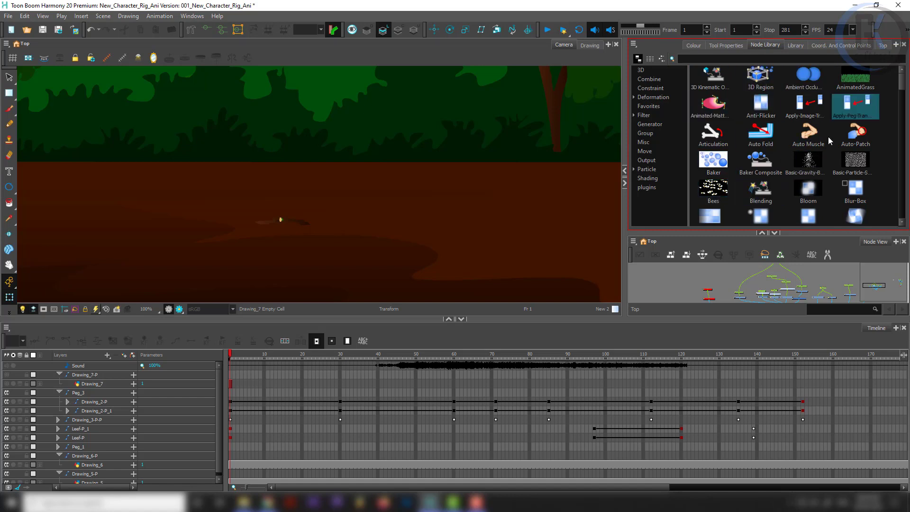
left_click(802, 148)
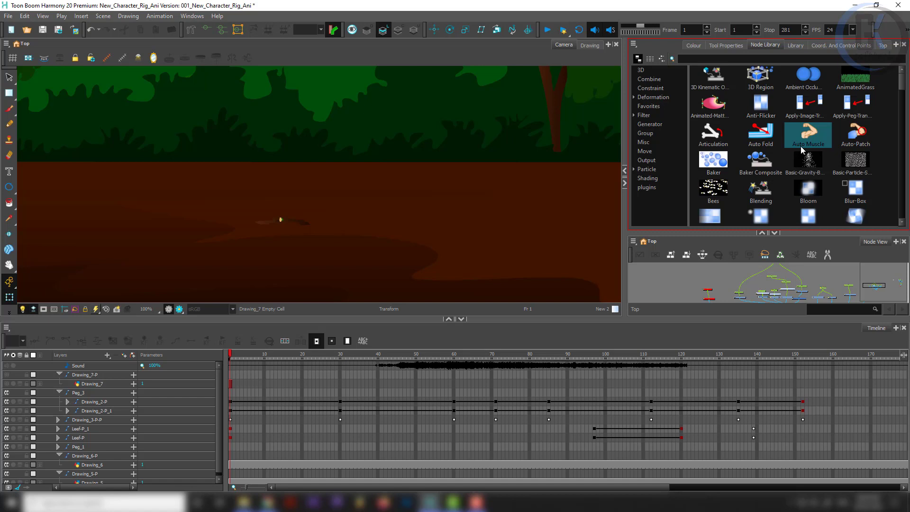
scroll(413, 165, "down", 1)
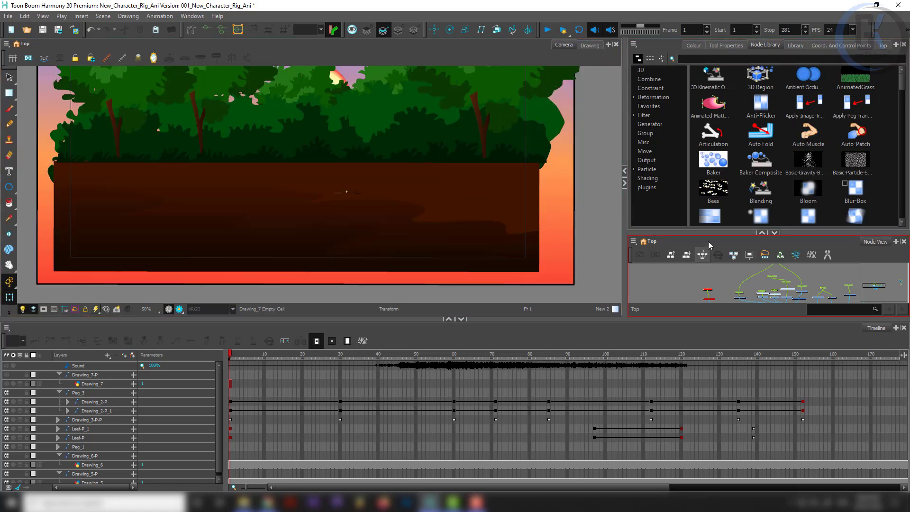
left_click_drag(708, 233, 708, 158)
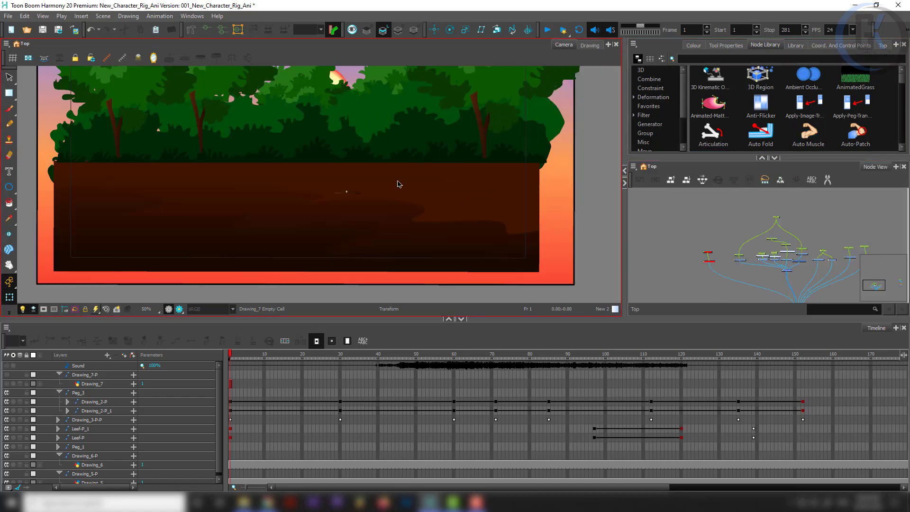
- Examine the whole forest scene and its node network, selecting the forest background and the Drawing_7 nodes in turn
scroll(398, 185, "down", 3)
left_click_drag(402, 158, 382, 183)
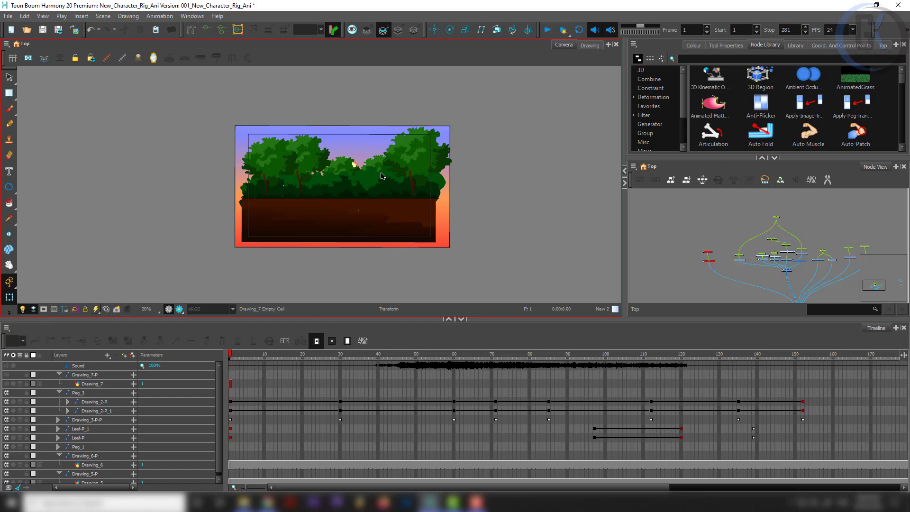
left_click_drag(835, 208, 727, 279)
left_click(775, 249)
left_click(386, 195)
scroll(288, 173, "up", 3)
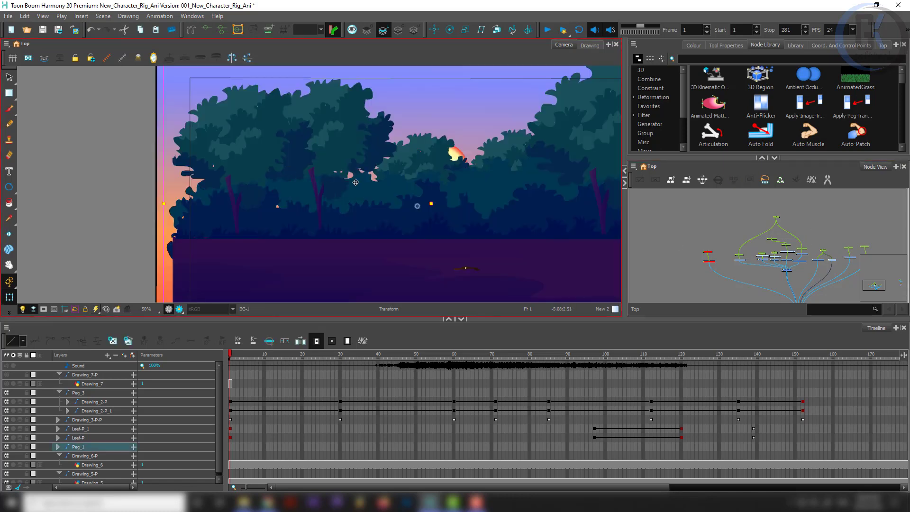
scroll(344, 156, "down", 4)
left_click(487, 189)
scroll(371, 153, "up", 3)
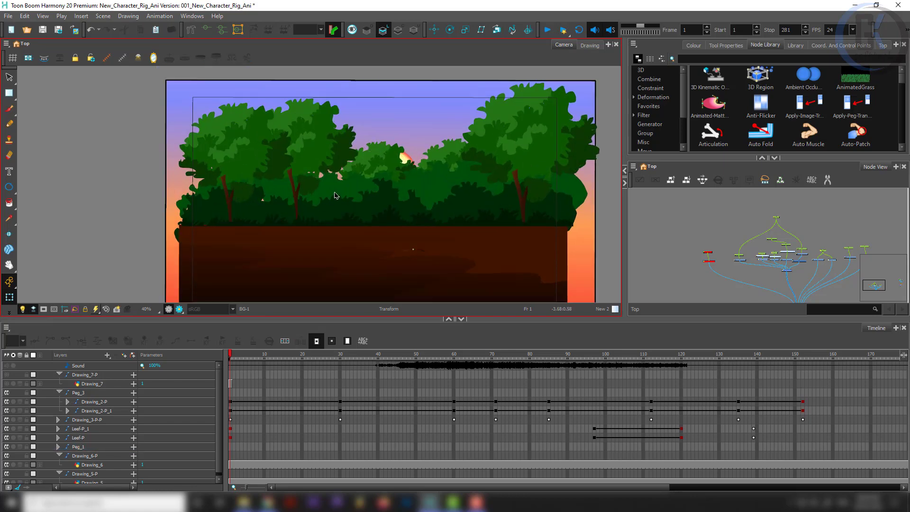
scroll(414, 205, "down", 3)
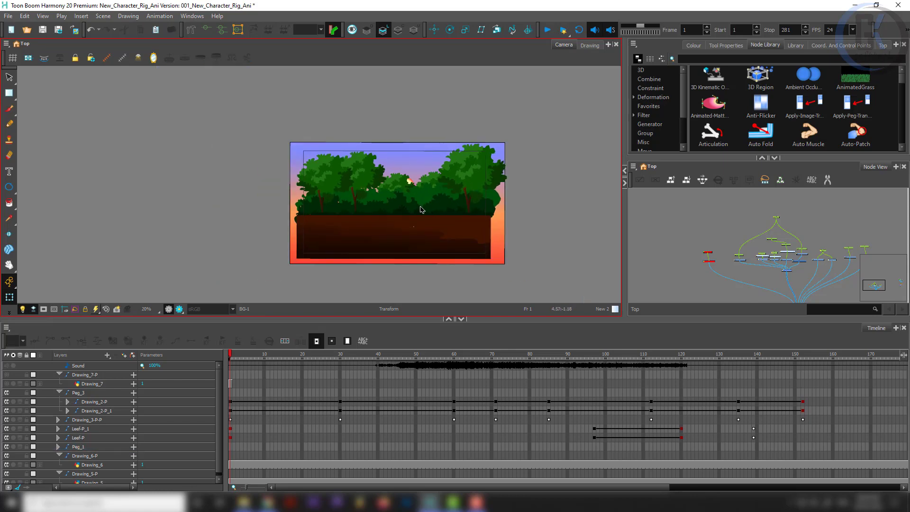
scroll(426, 211, "up", 4)
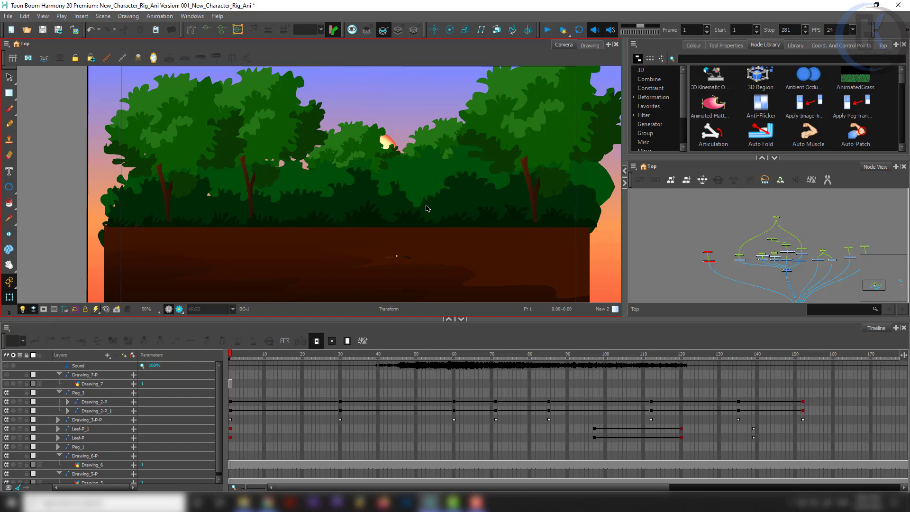
left_click(448, 208)
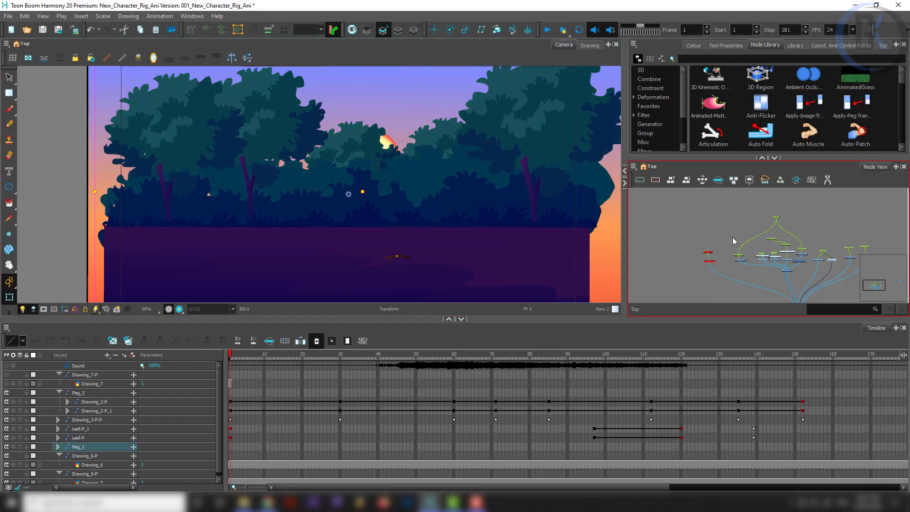
left_click_drag(732, 237, 704, 269)
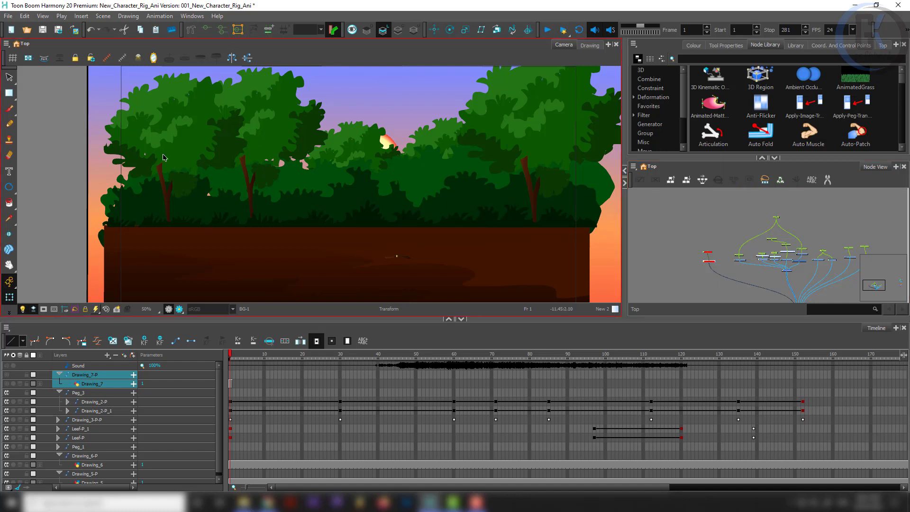
- Select the forest background drawing with the Select tool and isolate its overlay art layer to inspect the grass strip
left_click(355, 200)
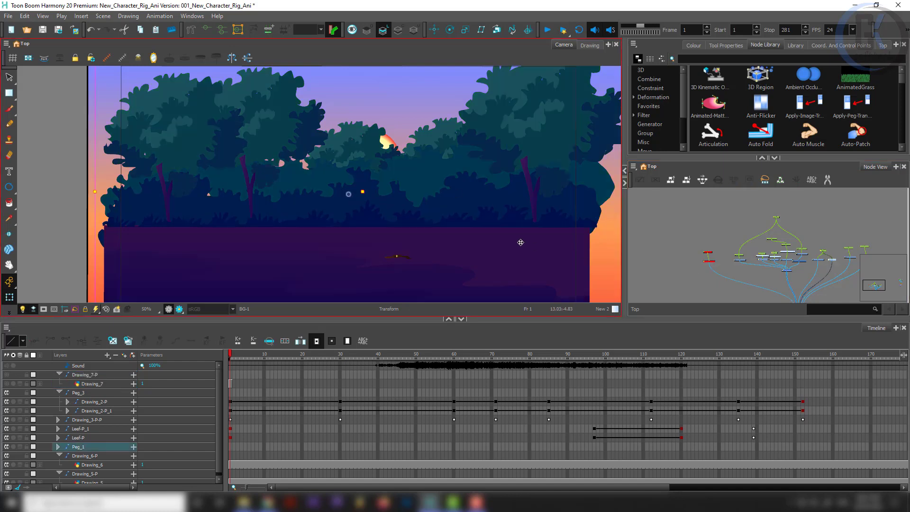
key("d")
key("alt+s")
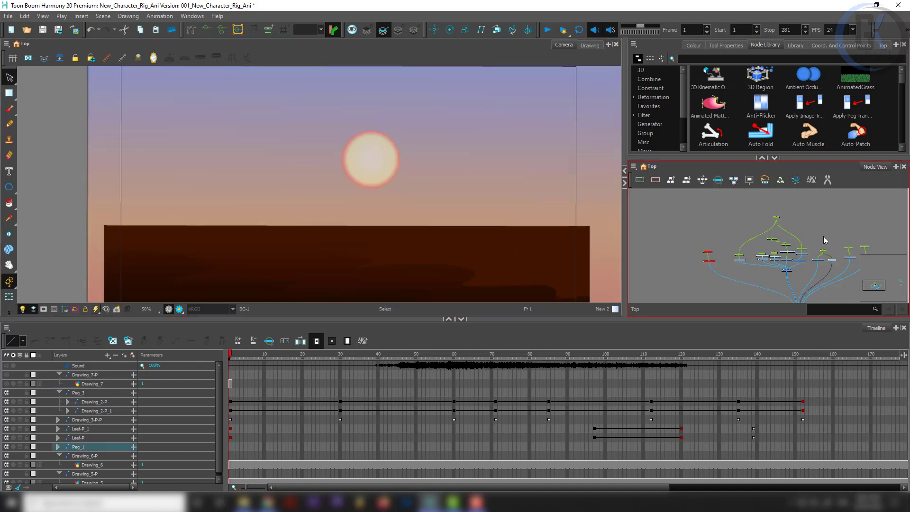
left_click(824, 239)
scroll(832, 255, "up", 3)
left_click(830, 265)
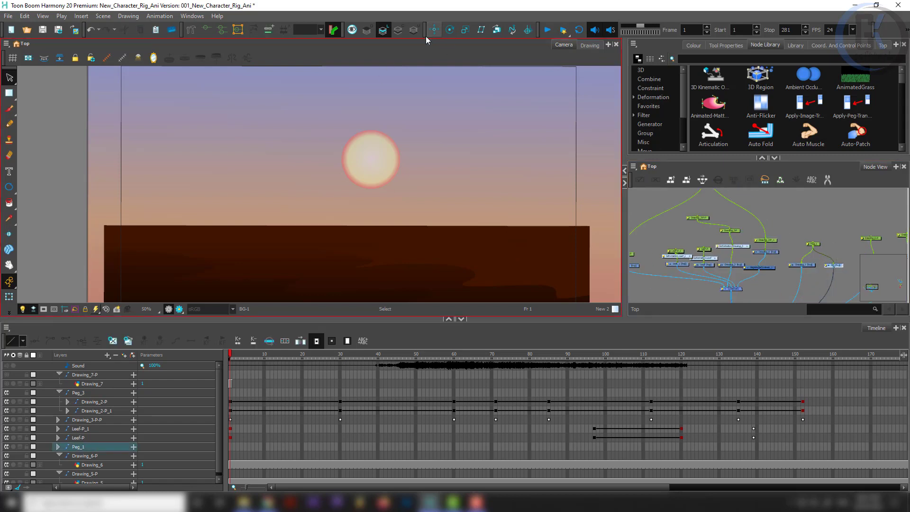
left_click(367, 30)
scroll(387, 187, "down", 1)
scroll(387, 188, "down", 2)
scroll(331, 196, "up", 4)
left_click_drag(347, 174, 351, 233)
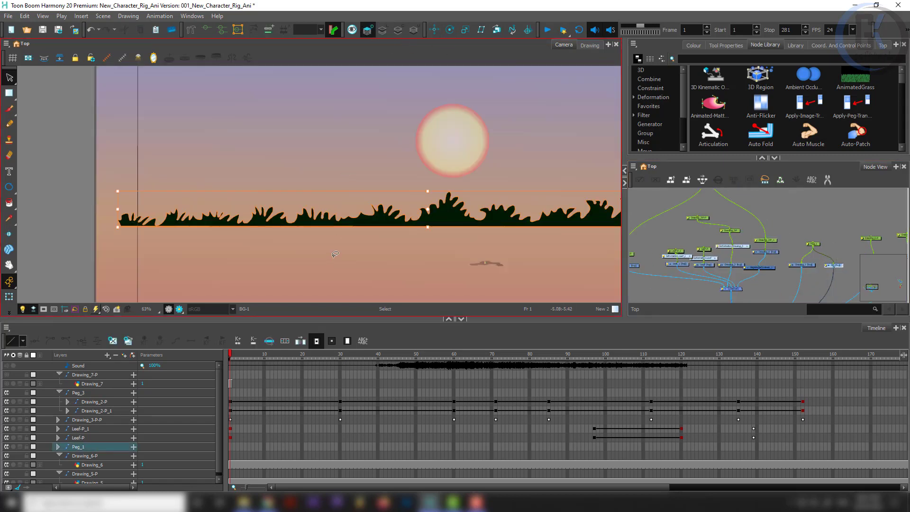
scroll(454, 220, "down", 4)
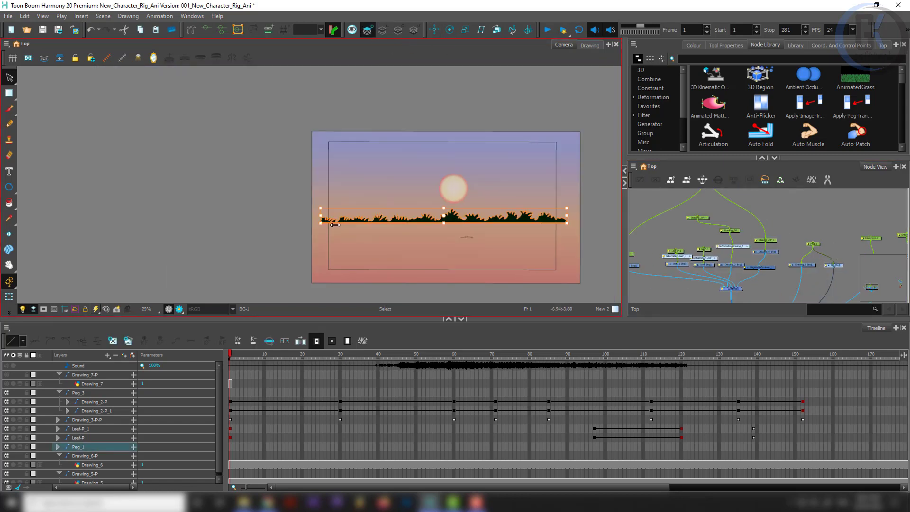
scroll(524, 221, "up", 3)
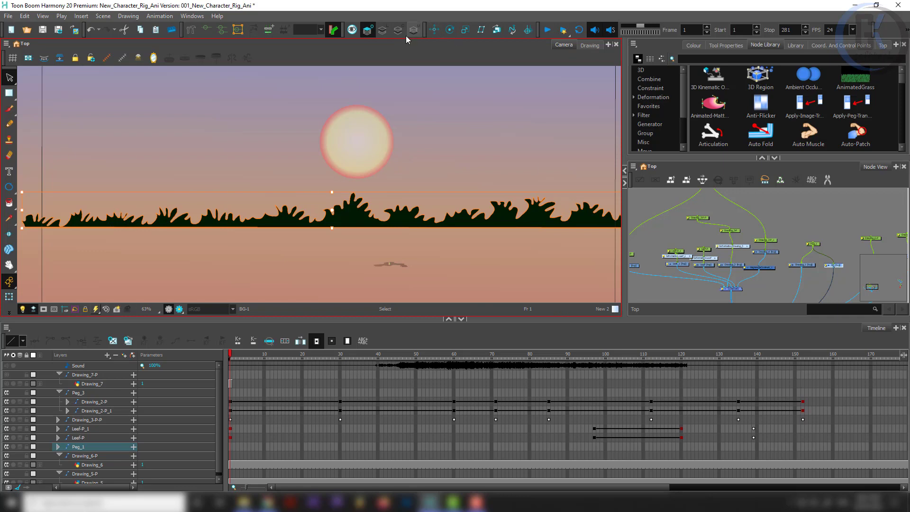
- Inspect the ground shapes on the background's line art layer and the trees on its colour art layer
left_click(383, 29)
scroll(451, 182, "down", 3)
key("ctrl+a")
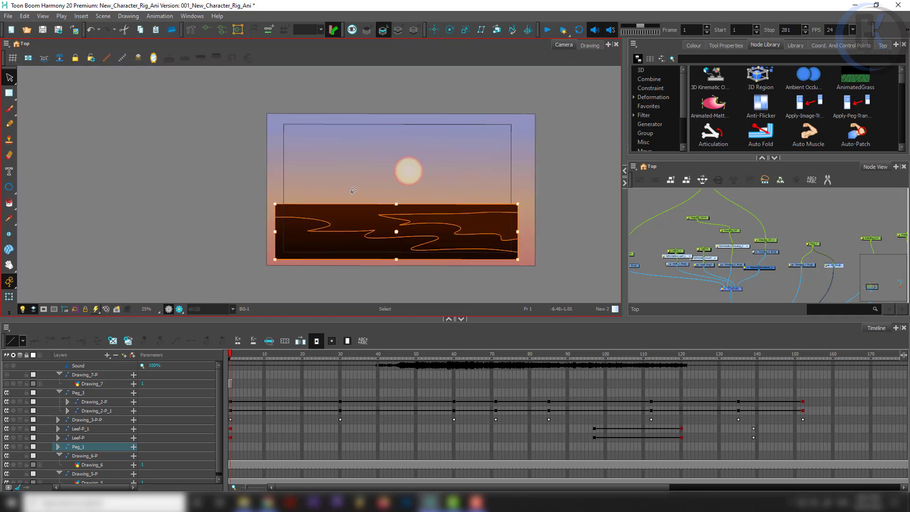
left_click(400, 30)
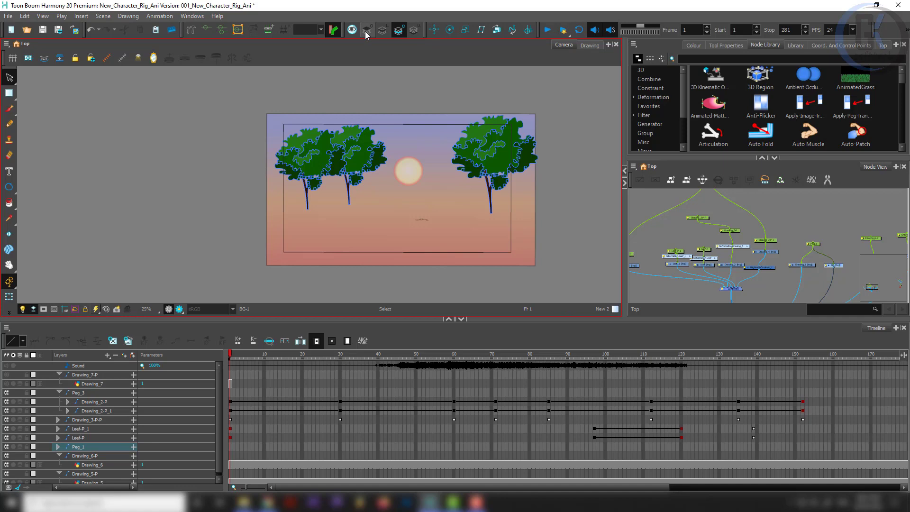
scroll(402, 175, "up", 3)
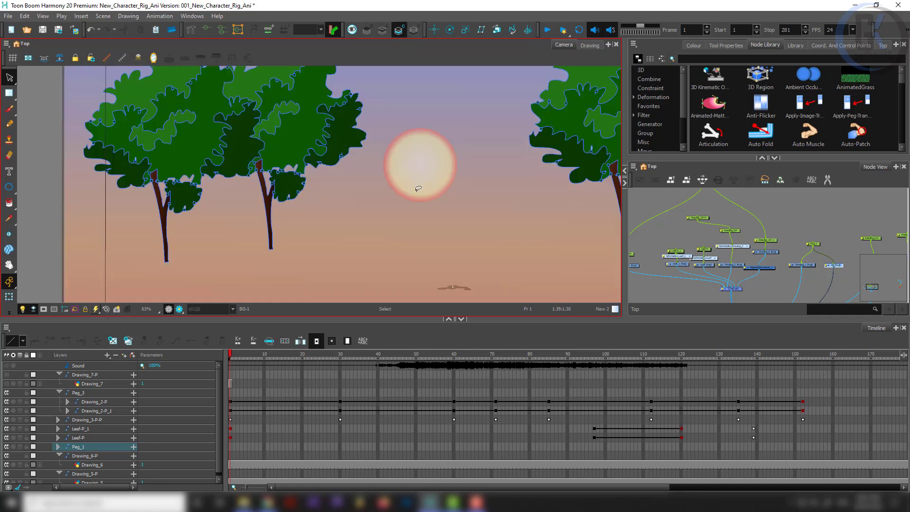
scroll(418, 189, "down", 3)
- Isolate the background's underlay art layer and select the dark front bushes and the lighter bushes behind them
left_click(415, 29)
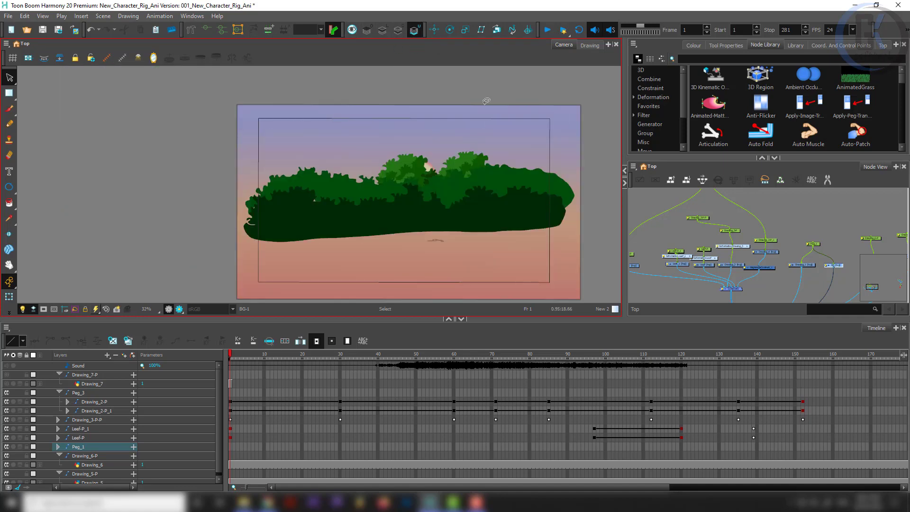
scroll(426, 208, "up", 2)
left_click(291, 221)
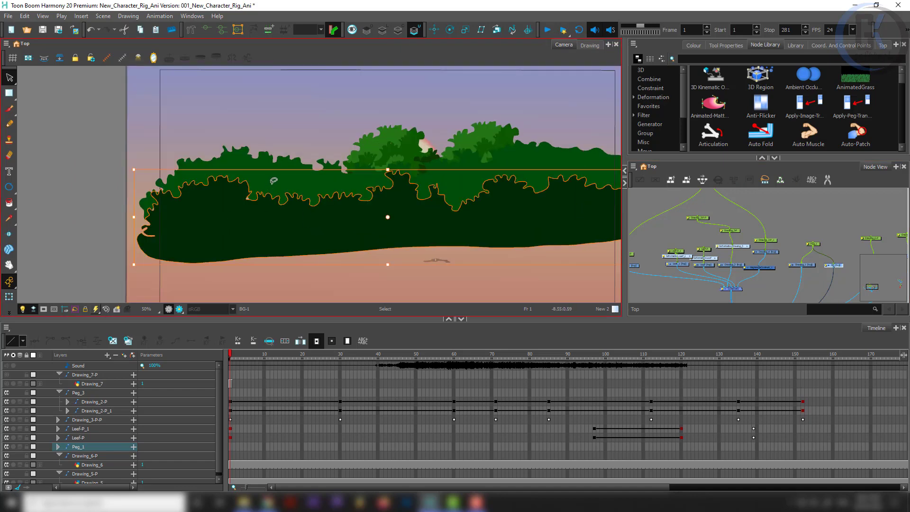
left_click(277, 178)
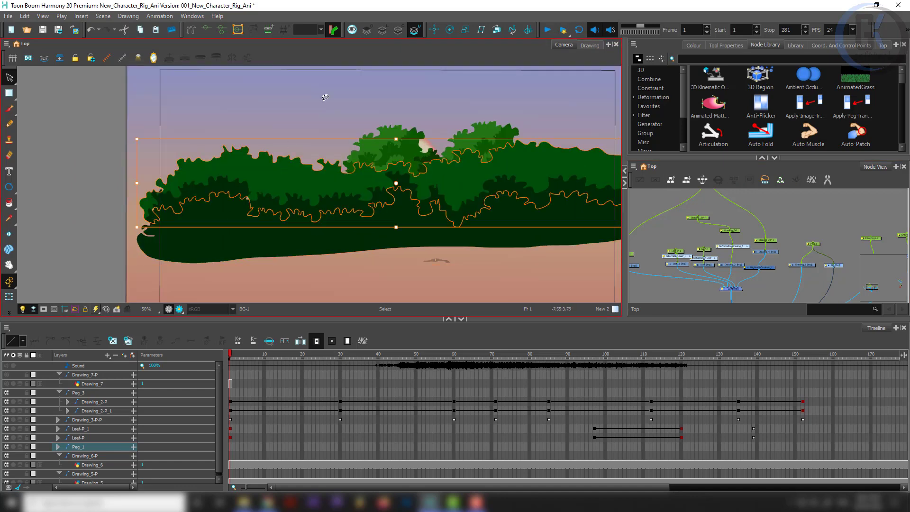
- Preview all art layers of the forest background together and deselect the drawing
left_click(353, 29)
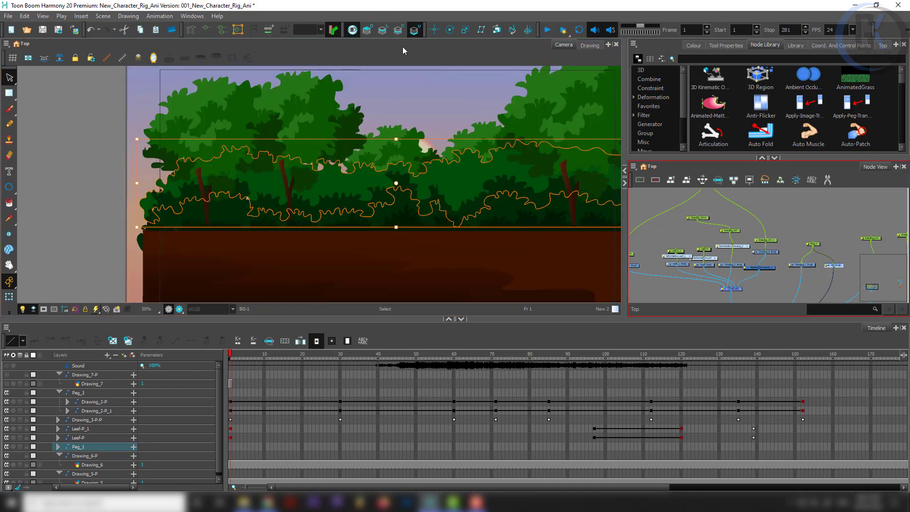
left_click(352, 29)
left_click(353, 29)
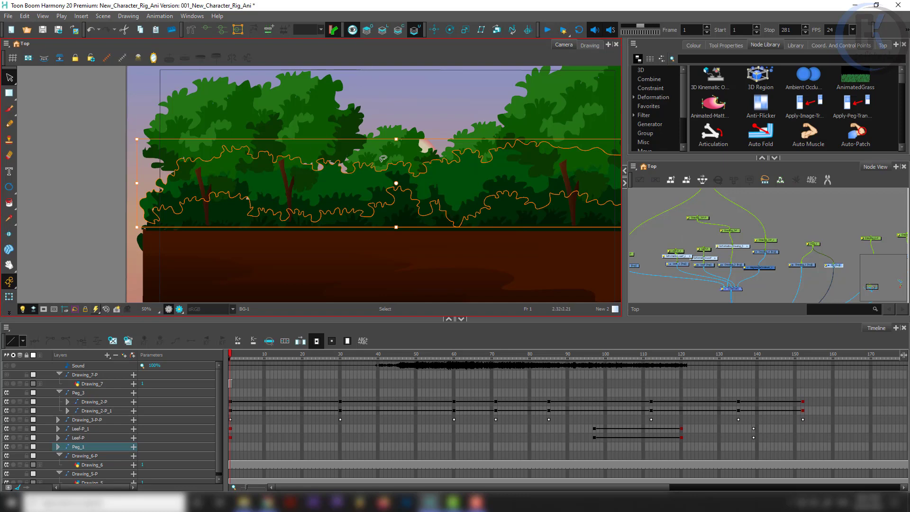
scroll(381, 161, "down", 2)
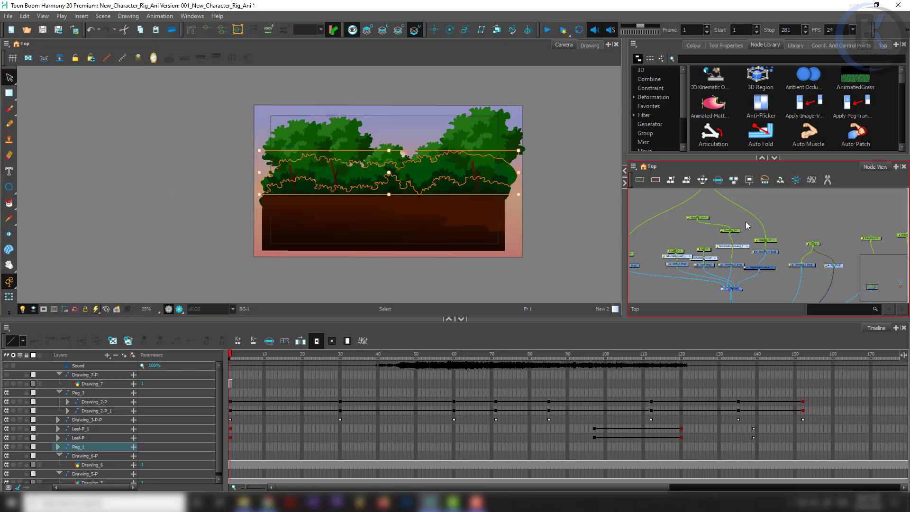
left_click(407, 230)
scroll(407, 229, "up", 2)
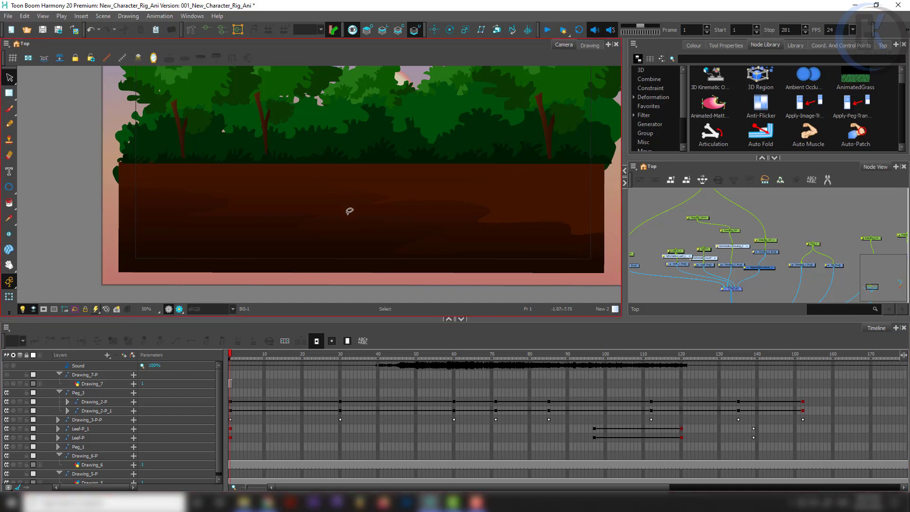
- Select the sky gradient drawing Drawing_5, isolate it with the Select tool and show the scene's colour palette
key("shift+t")
scroll(465, 226, "down", 3)
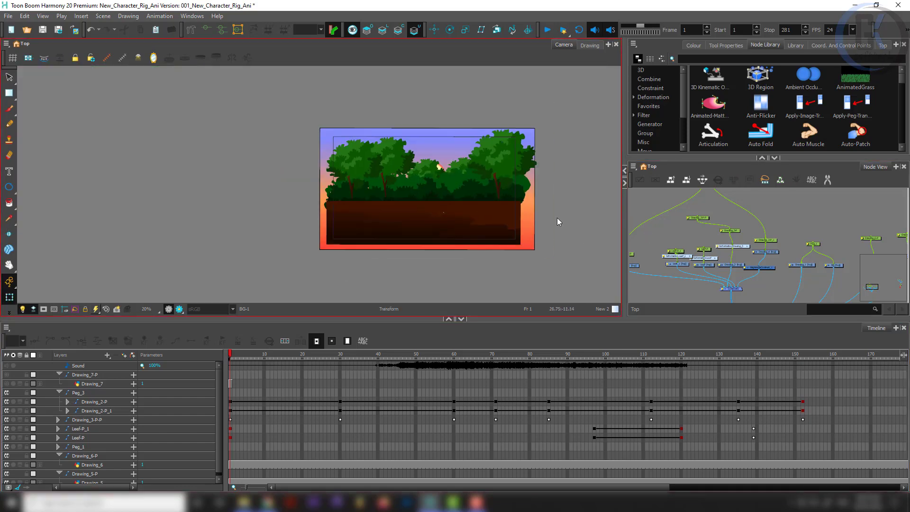
scroll(542, 212, "up", 2)
left_click(524, 209)
scroll(825, 236, "down", 3)
left_click_drag(827, 236, 800, 253)
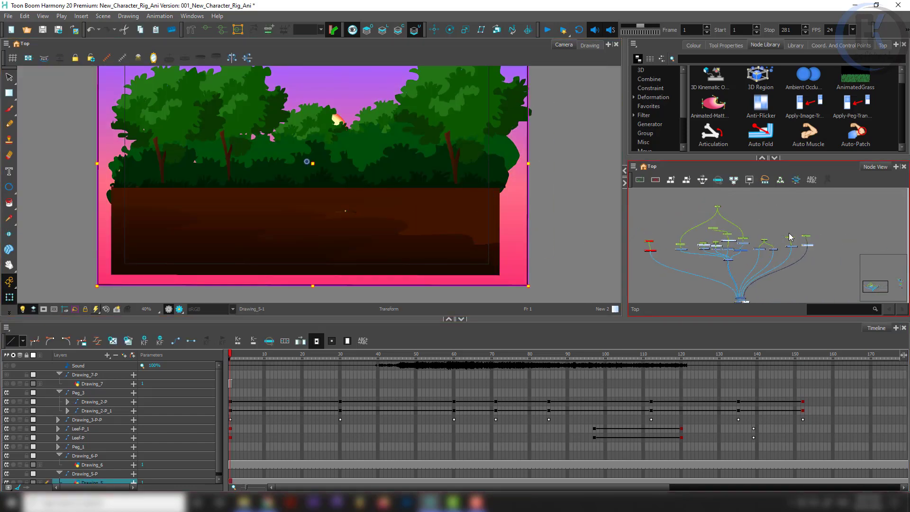
key("alt+s")
scroll(452, 199, "down", 3)
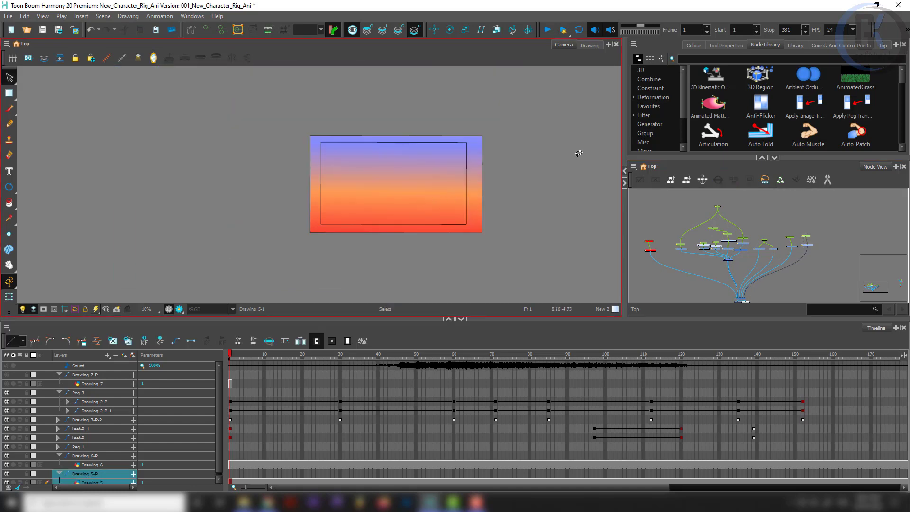
left_click(693, 45)
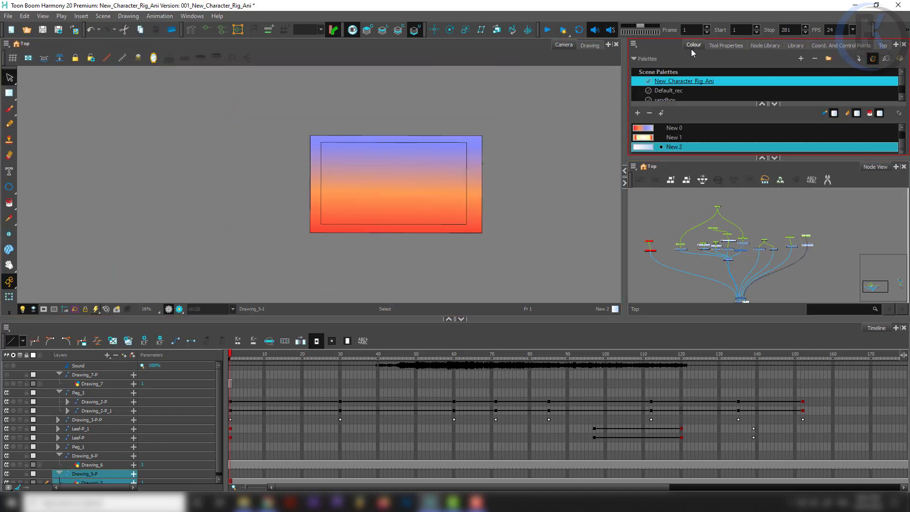
- Inspect the sky gradient of the New 0 swatch in the Colour Picker and return to the Transform tool
left_click(644, 128)
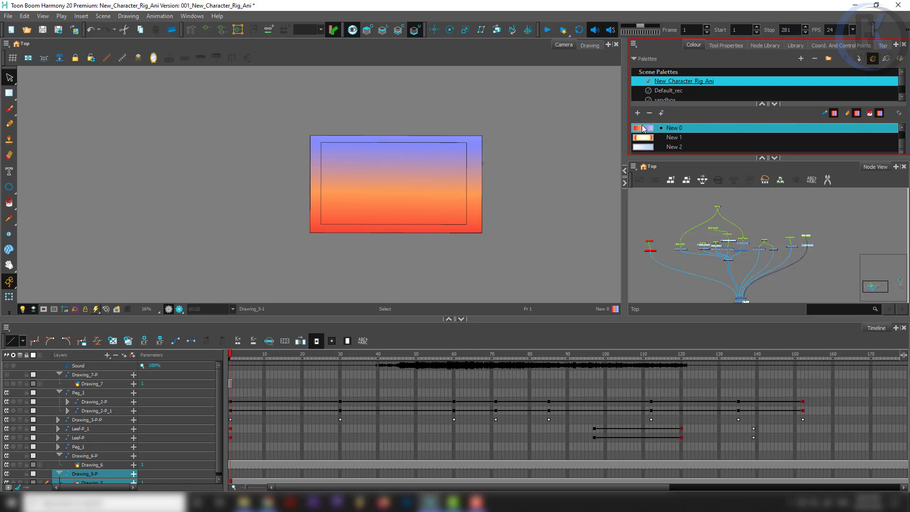
double_click(644, 128)
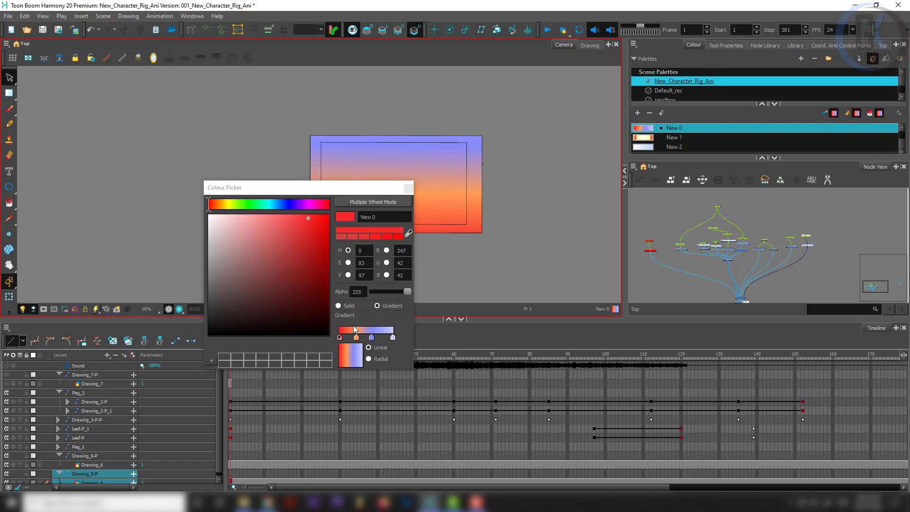
left_click(409, 188)
key("shift+t")
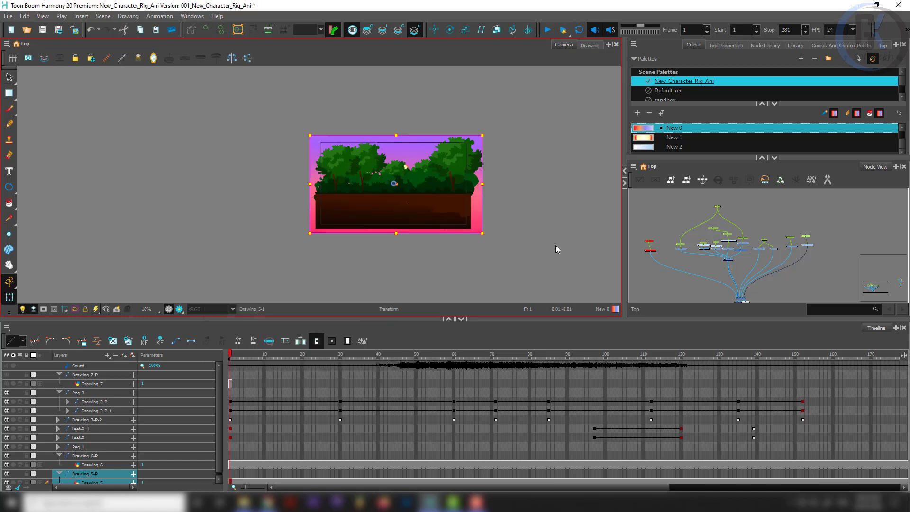
- Deselect the sky and examine the small seed and the soil patch around it on the ground
left_click(716, 274)
scroll(489, 194, "up", 5)
scroll(299, 207, "up", 6)
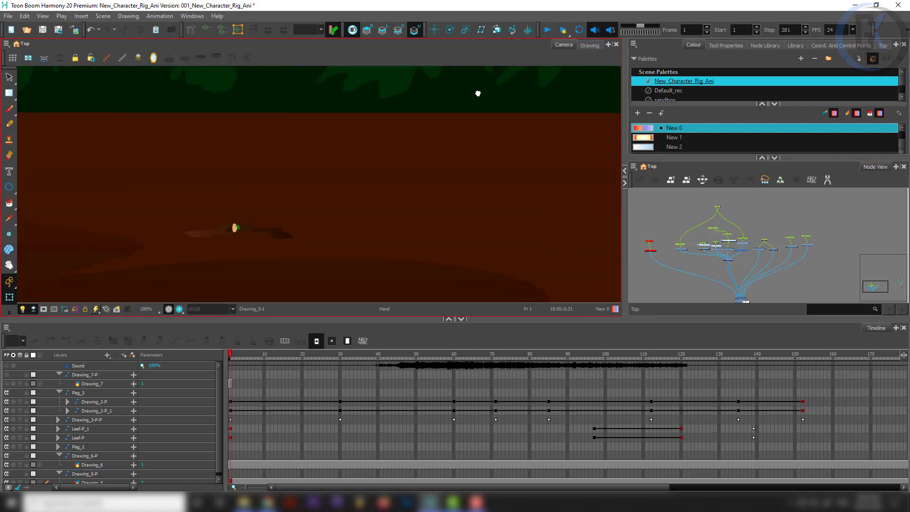
scroll(264, 231, "up", 1)
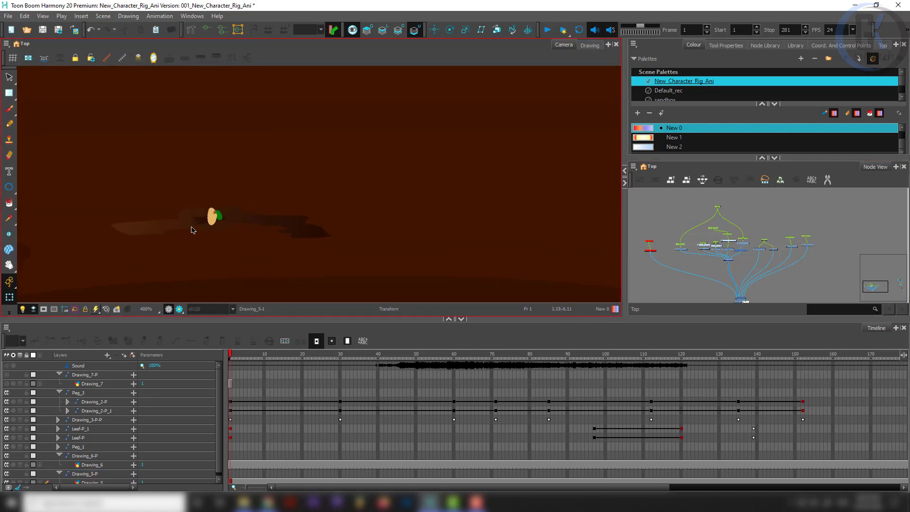
left_click(277, 232)
left_click(655, 211)
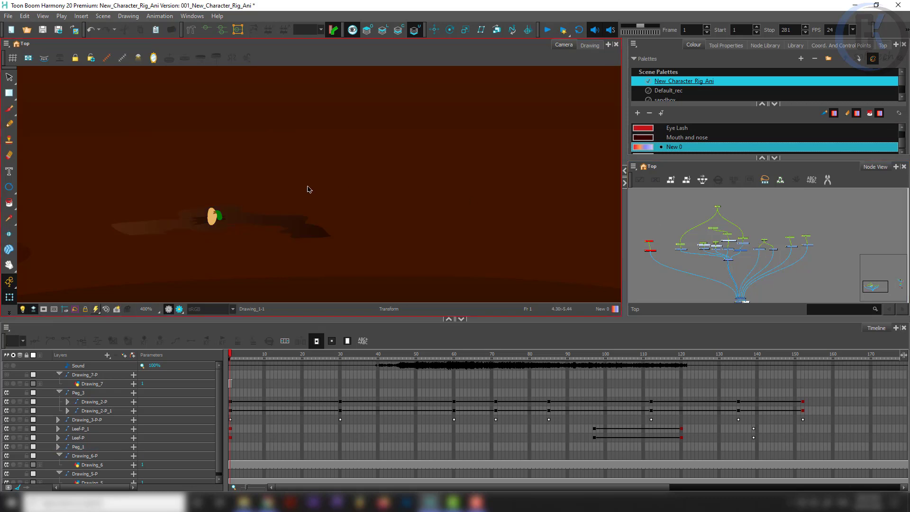
left_click_drag(255, 194, 399, 143)
scroll(393, 189, "down", 3)
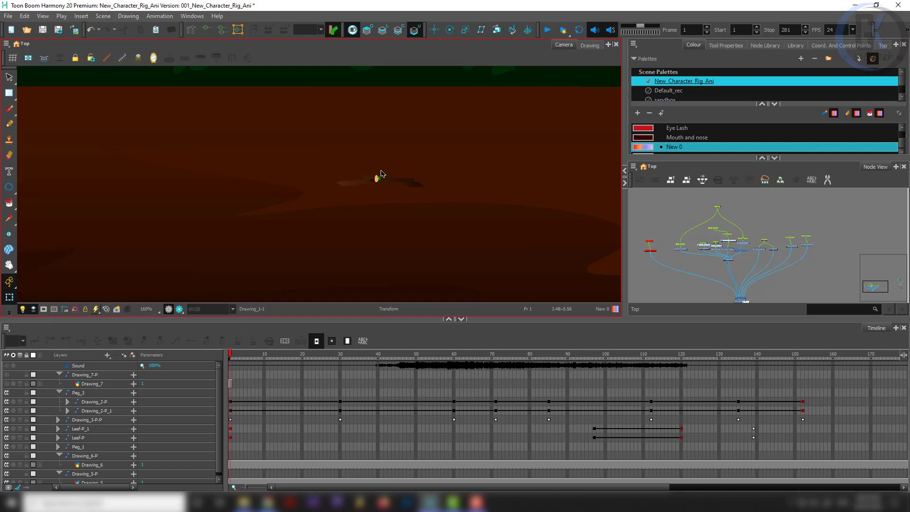
scroll(400, 197, "up", 4)
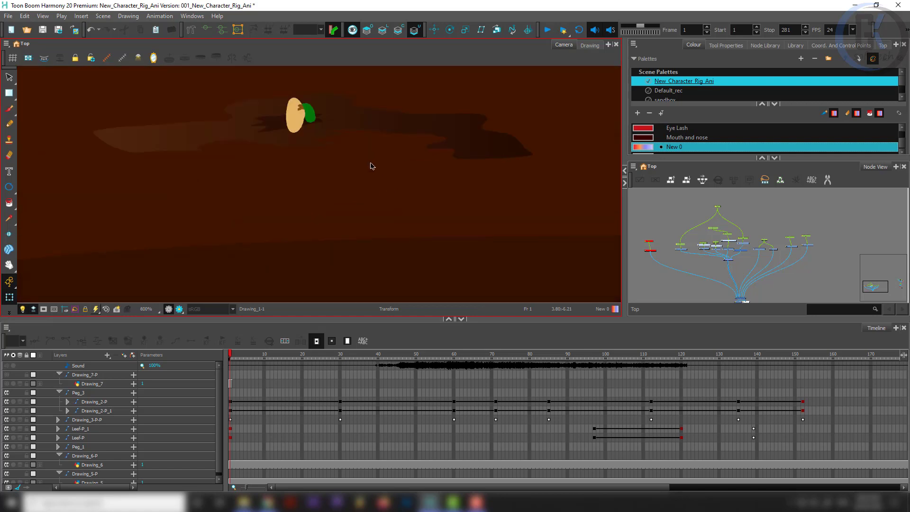
- Select the seed half on Drawing_2-P and the green stem on Drawing_3-P-P, and clear the selection
left_click(298, 121)
scroll(295, 106, "up", 2)
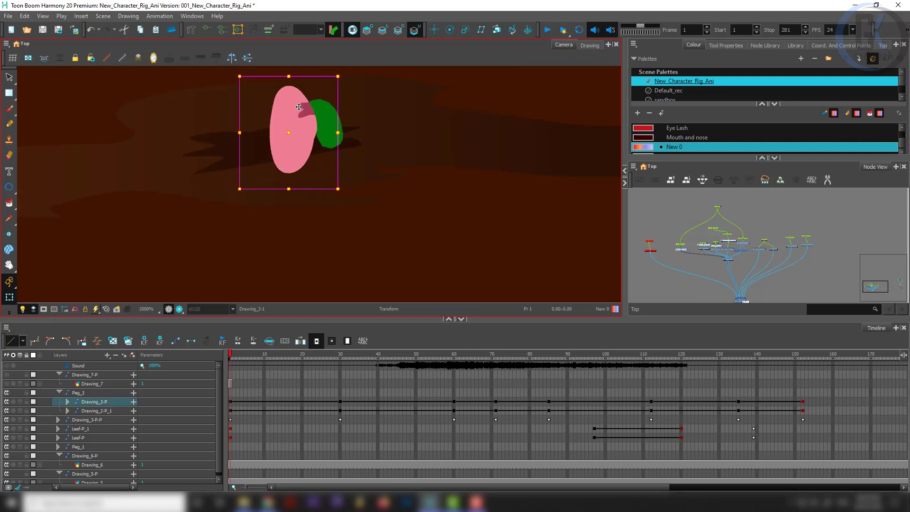
left_click(334, 118)
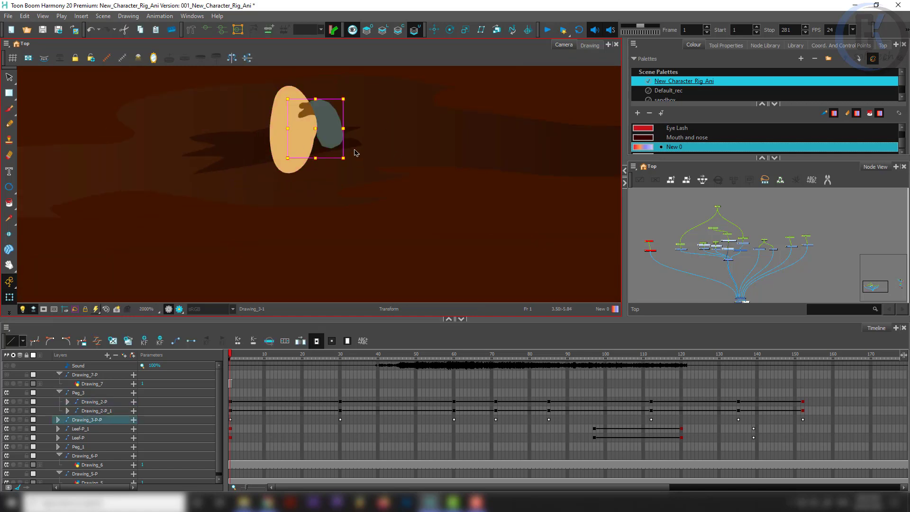
left_click(670, 214)
scroll(280, 215, "down", 4)
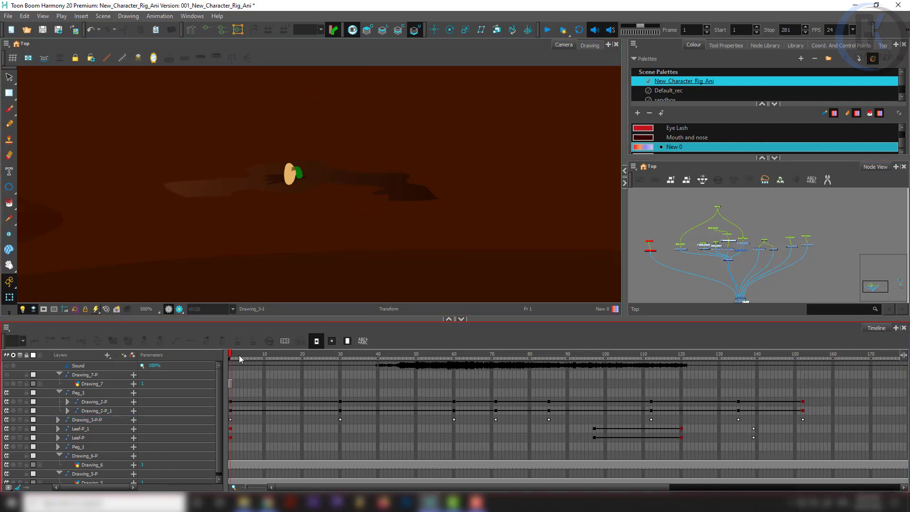
- Scrub through the animation up to frame 137 to preview the seedling growing within the forest scene
left_click_drag(239, 355, 325, 354)
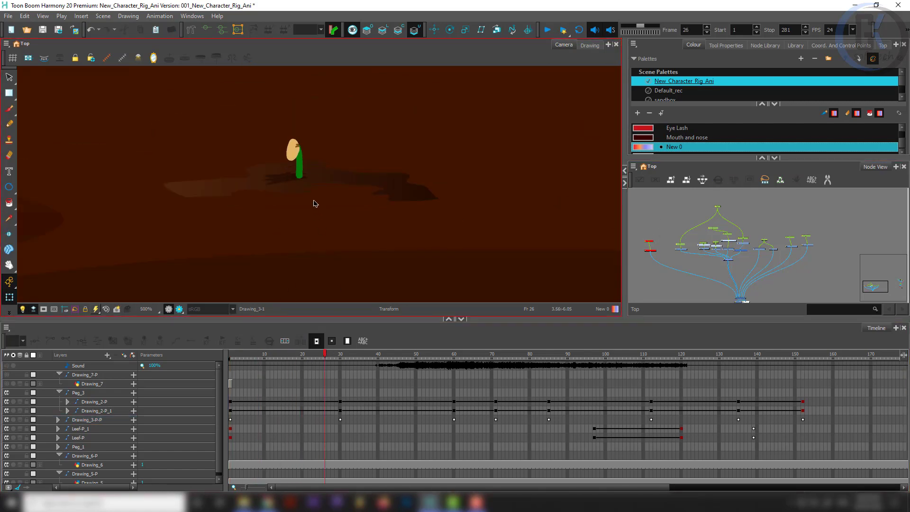
scroll(313, 203, "down", 8)
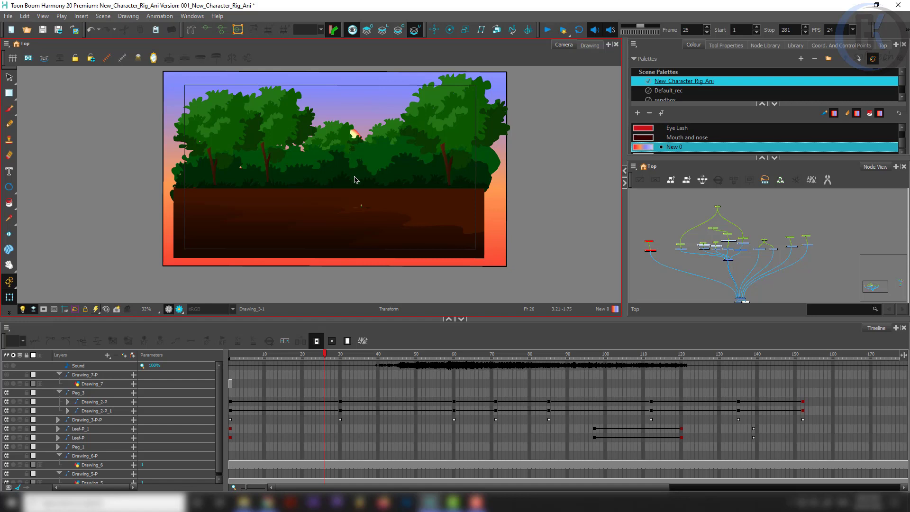
left_click_drag(283, 356, 206, 364)
left_click_drag(323, 358, 416, 353)
scroll(347, 206, "up", 10)
key("space")
left_click_drag(466, 207, 306, 179)
scroll(319, 193, "down", 1)
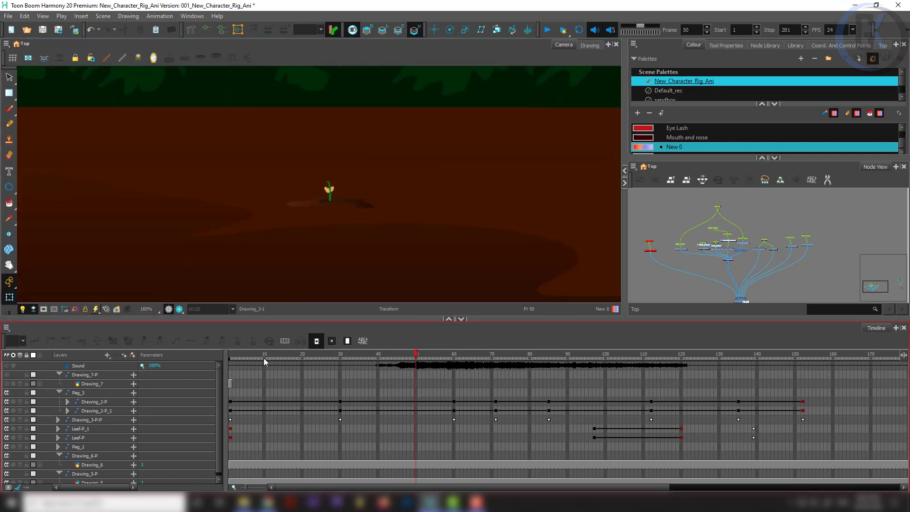
left_click_drag(274, 353, 746, 357)
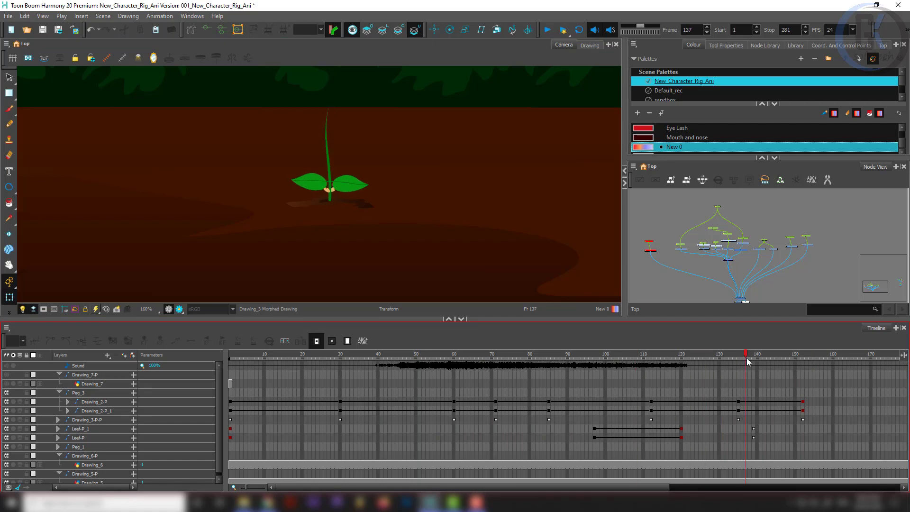
- Highlight the background's Peg_1 node, and at frame 90 the background, sun and sky nodes together, deselecting each time
left_click(755, 240)
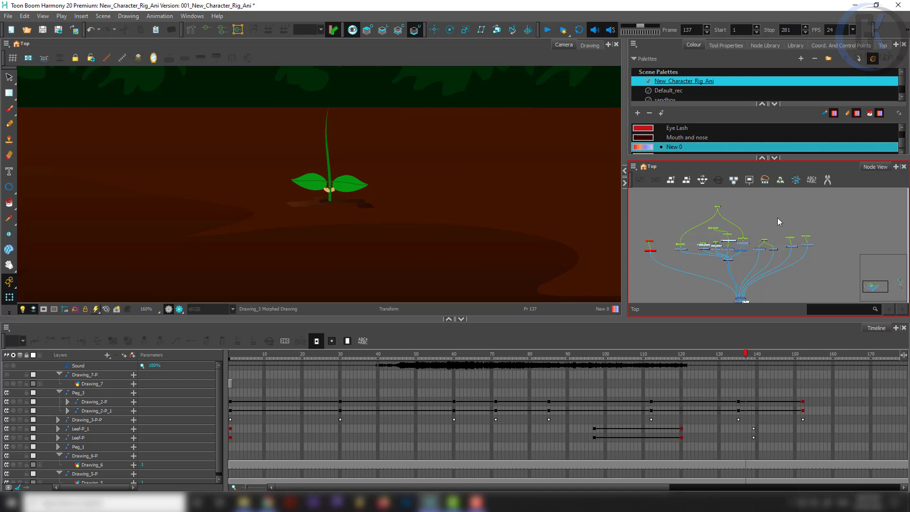
left_click(758, 239)
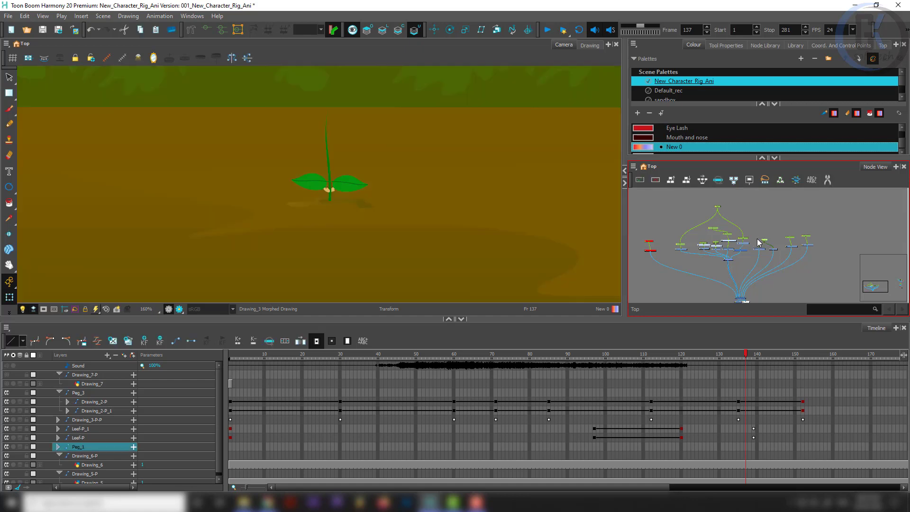
left_click(784, 226)
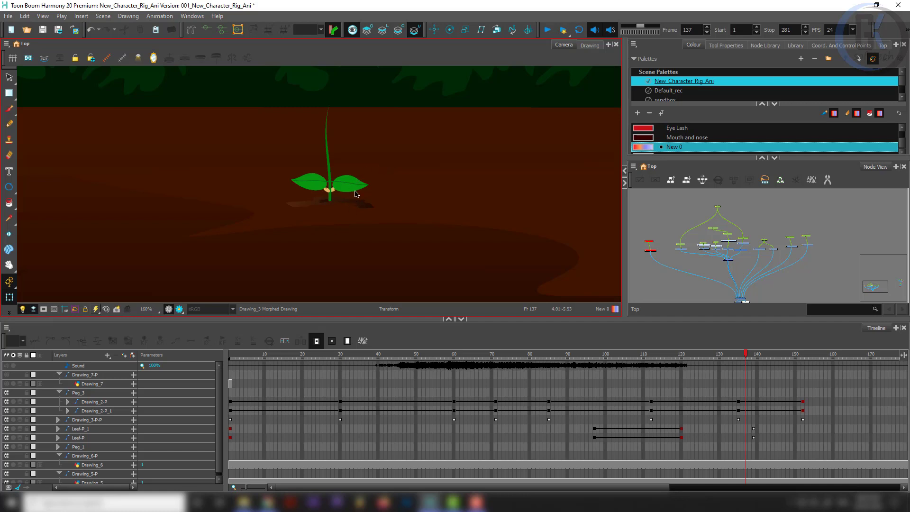
left_click_drag(414, 356, 568, 363)
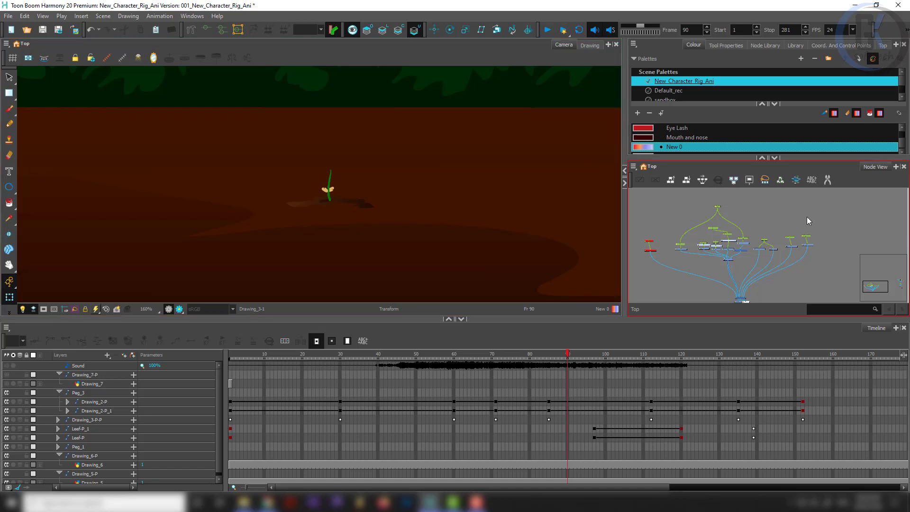
left_click_drag(829, 221, 758, 244)
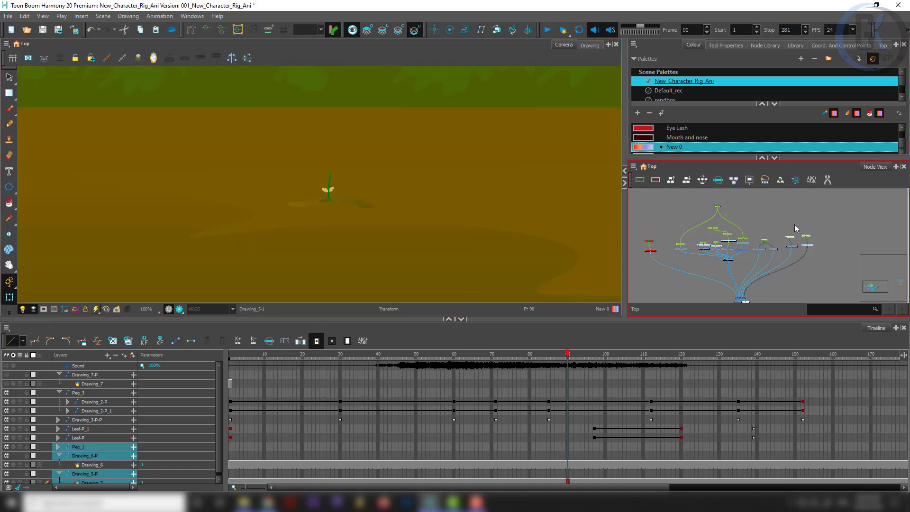
left_click(794, 224)
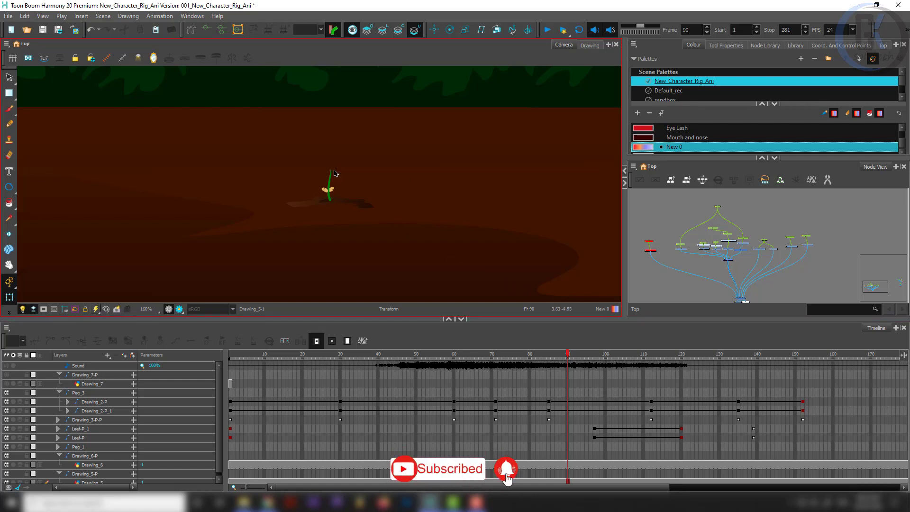
- Examine the seedling, background, sun and sky branches of the node network alongside the complete forest scene
scroll(332, 180, "down", 5)
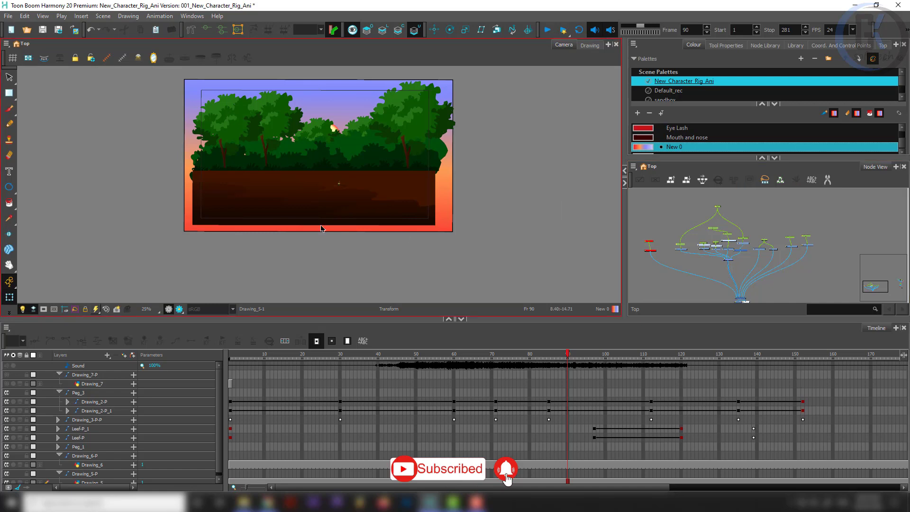
scroll(339, 213, "up", 4)
scroll(725, 243, "up", 4)
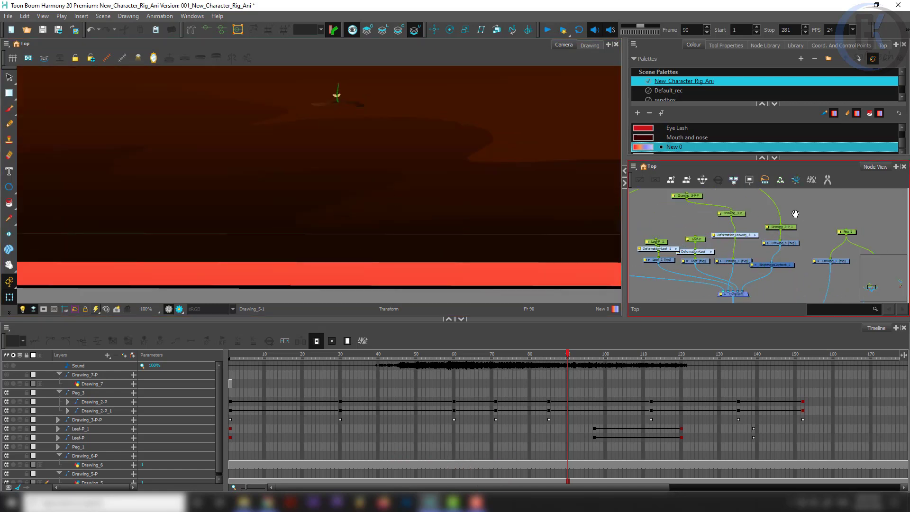
left_click_drag(796, 214, 775, 221)
scroll(775, 221, "down", 4)
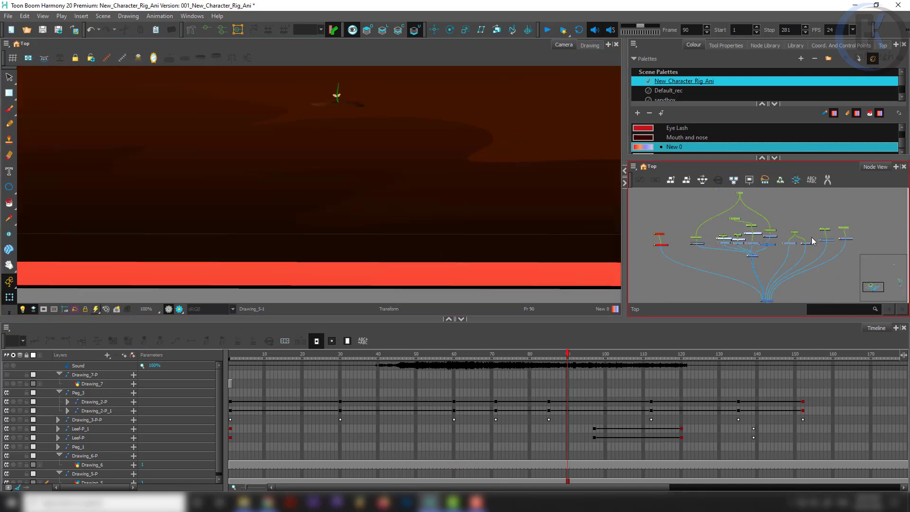
left_click_drag(865, 216, 786, 253)
scroll(379, 193, "down", 5)
scroll(380, 193, "down", 3)
left_click(673, 224)
scroll(400, 184, "up", 5)
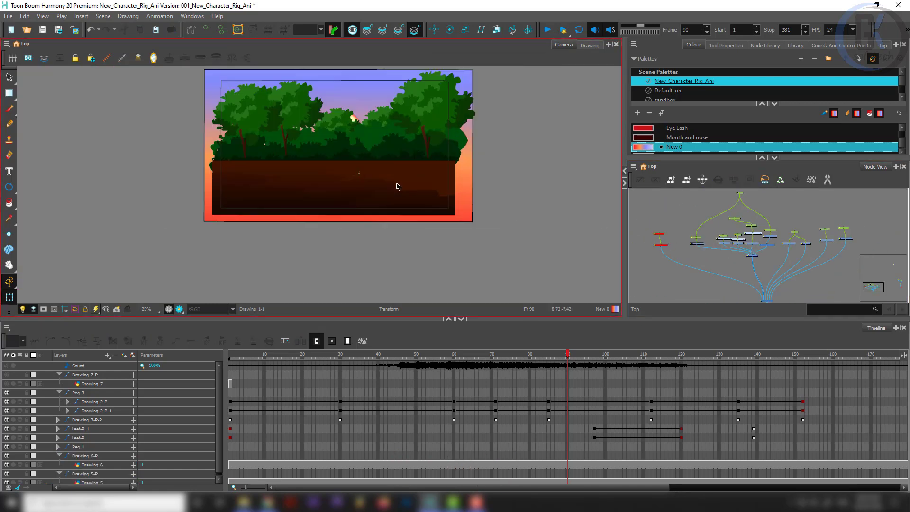
- Try moving the forest background artwork down and to the left off the sky, and undo the move
left_click(400, 186)
scroll(433, 155, "down", 4)
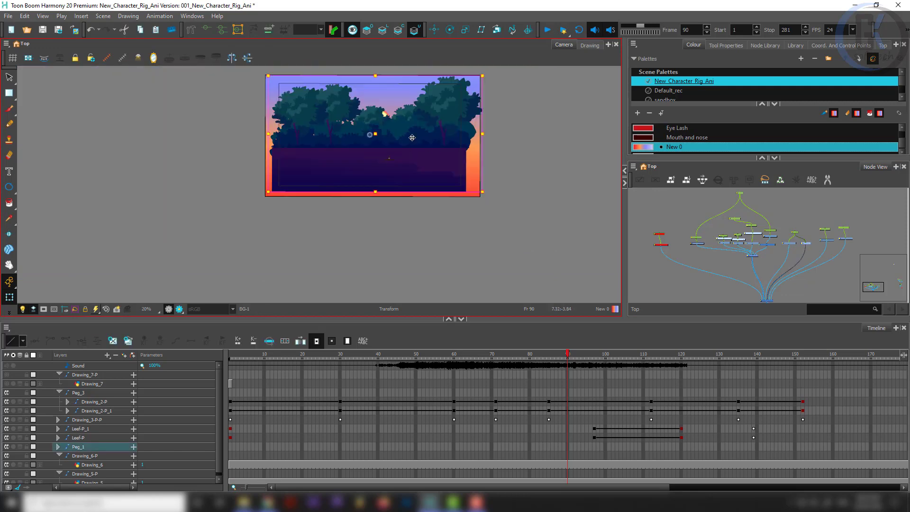
left_click_drag(412, 138, 280, 216)
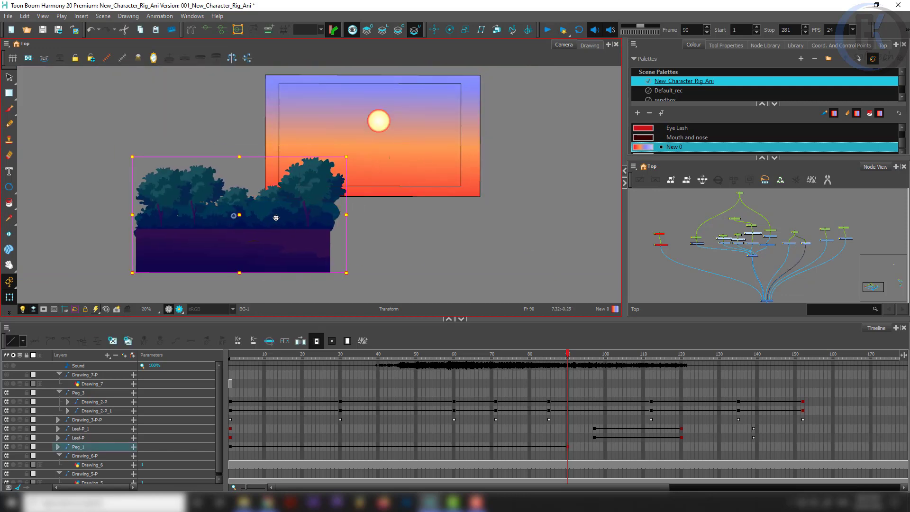
key("ctrl+z")
- Try moving the sky gradient drawing Drawing_5 away from the forest, and undo the move
left_click(474, 164)
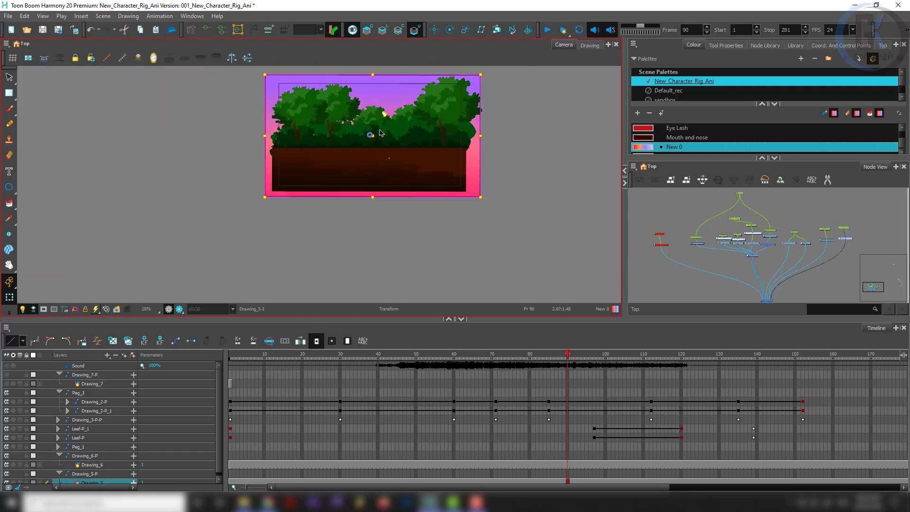
left_click_drag(377, 135, 217, 202)
key("ctrl+z")
- Select the sun drawing Drawing_6 behind the trees
scroll(372, 120, "up", 4)
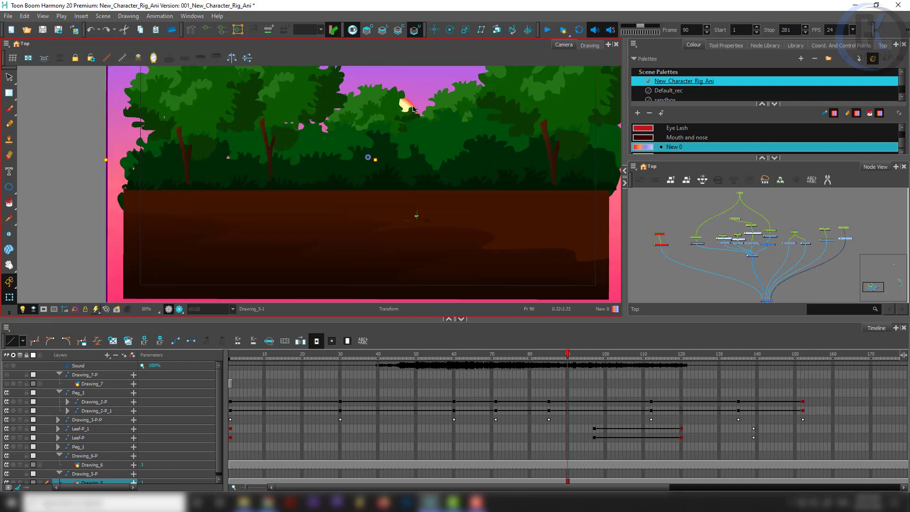
left_click(410, 105)
scroll(508, 425, "down", 1)
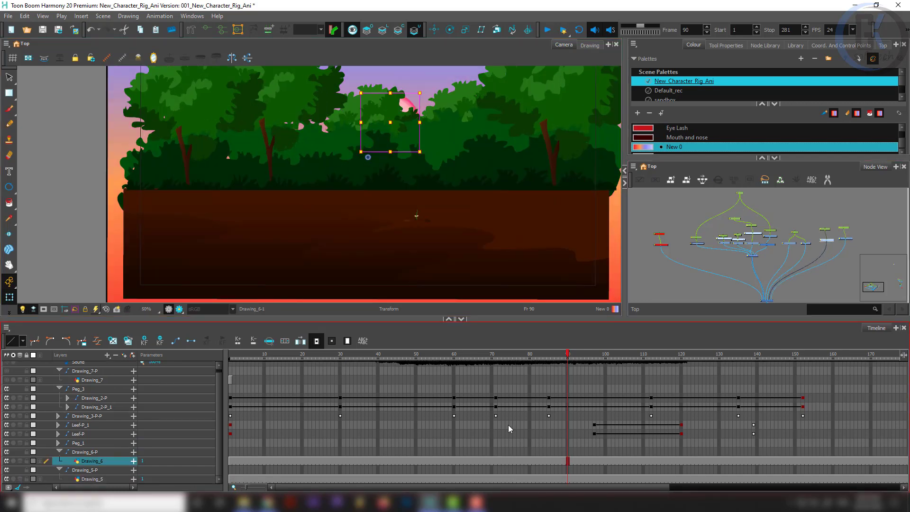
- At frame 1, enable the Drawing_7 nodes to view their drawing, disable them again and clear the selection
left_click_drag(268, 358, 216, 360)
left_click(230, 380)
scroll(442, 192, "down", 5)
left_click_drag(679, 220, 639, 263)
key("a")
left_click(668, 234)
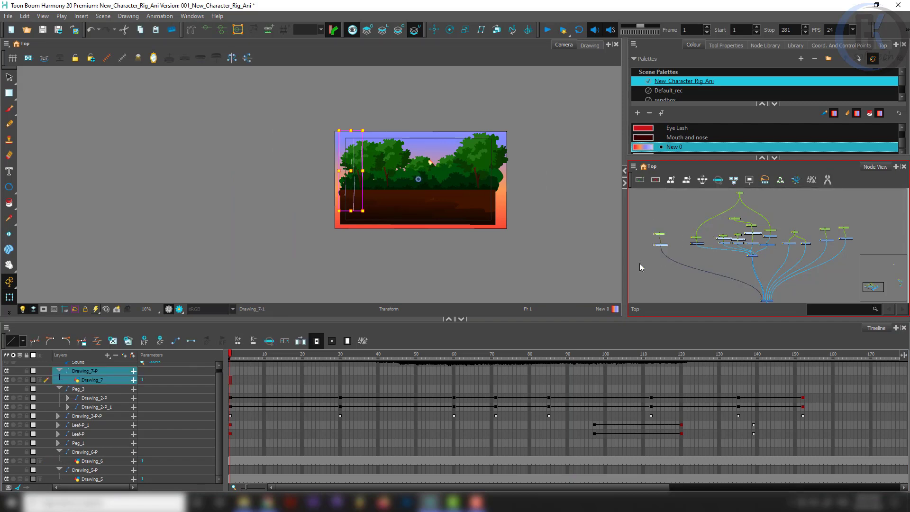
left_click(674, 220)
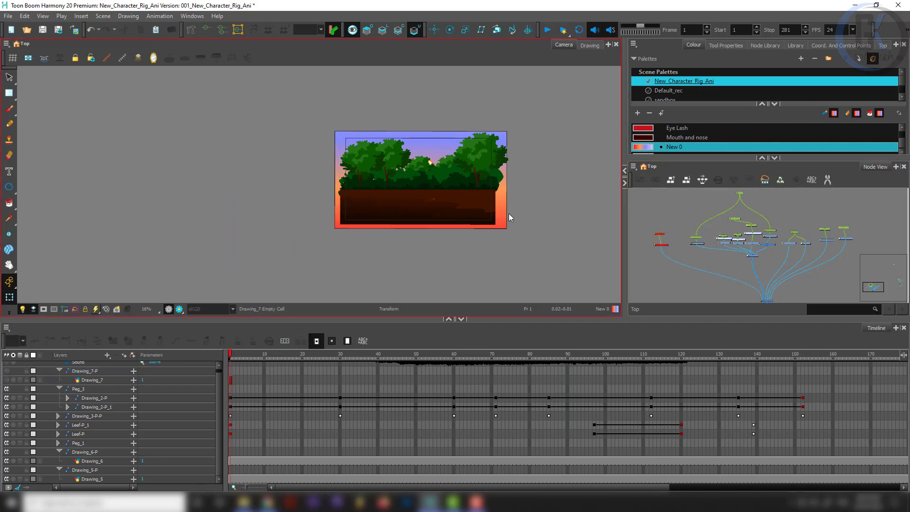
- Inspect the forest scene, and at frame 10 examine the seedling on the soil and its node group up close
scroll(508, 214, "up", 4)
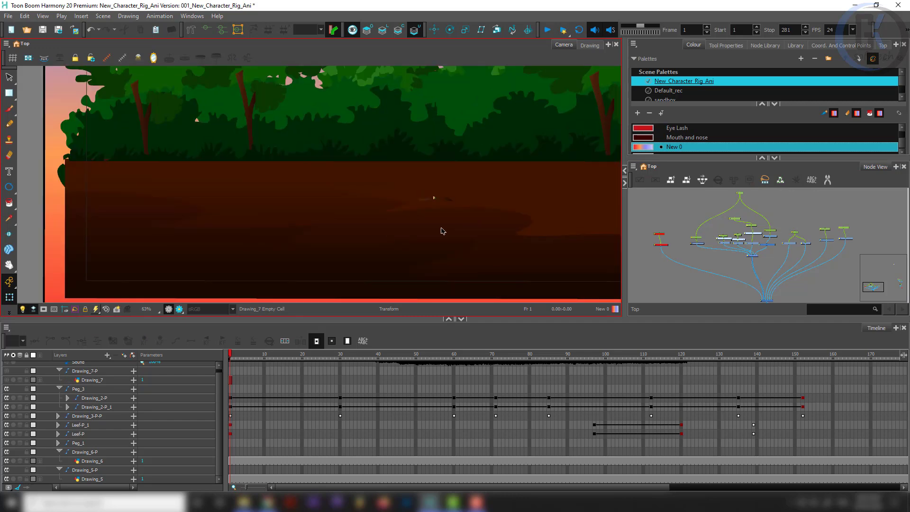
scroll(433, 200, "down", 4)
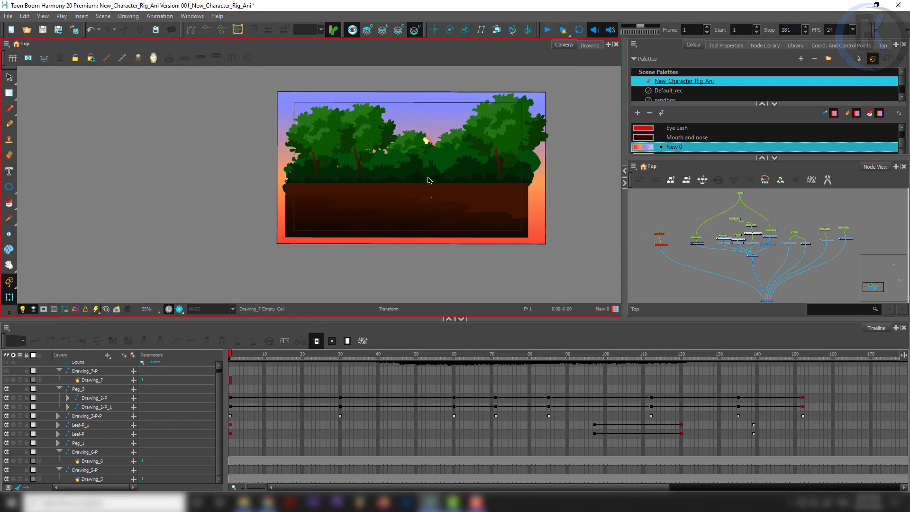
scroll(445, 209, "up", 4)
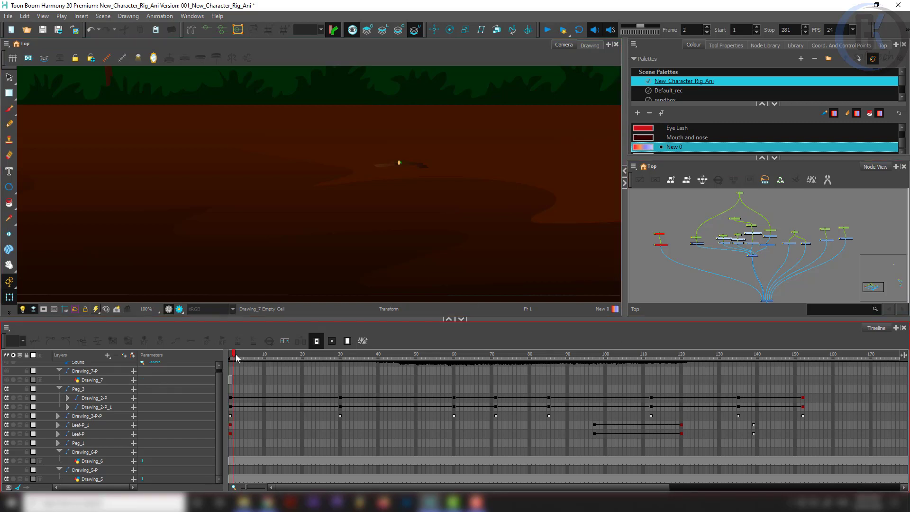
left_click(264, 356)
mouse_move(264, 355)
left_mouse_down()
mouse_move(495, 356)
mouse_move(255, 365)
mouse_move(269, 365)
mouse_move(263, 358)
left_mouse_up()
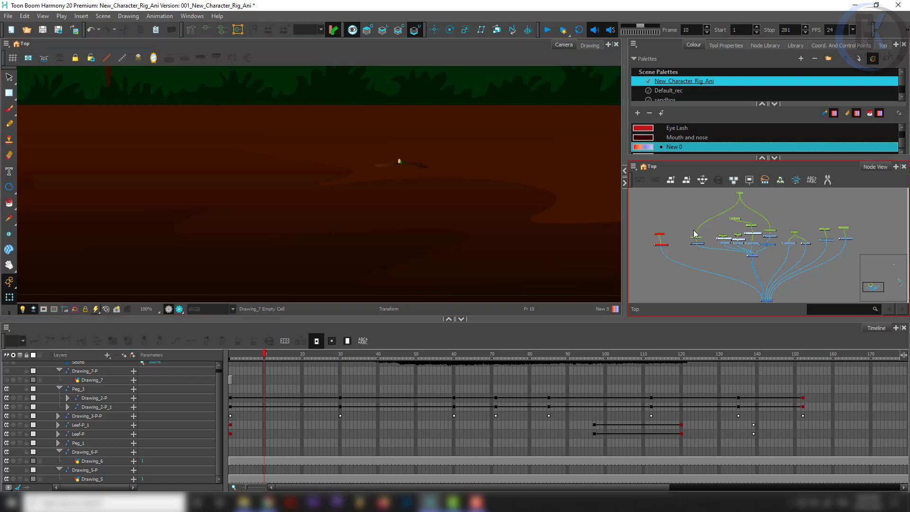
left_click_drag(686, 204, 778, 266)
left_click(787, 224)
scroll(400, 165, "up", 4)
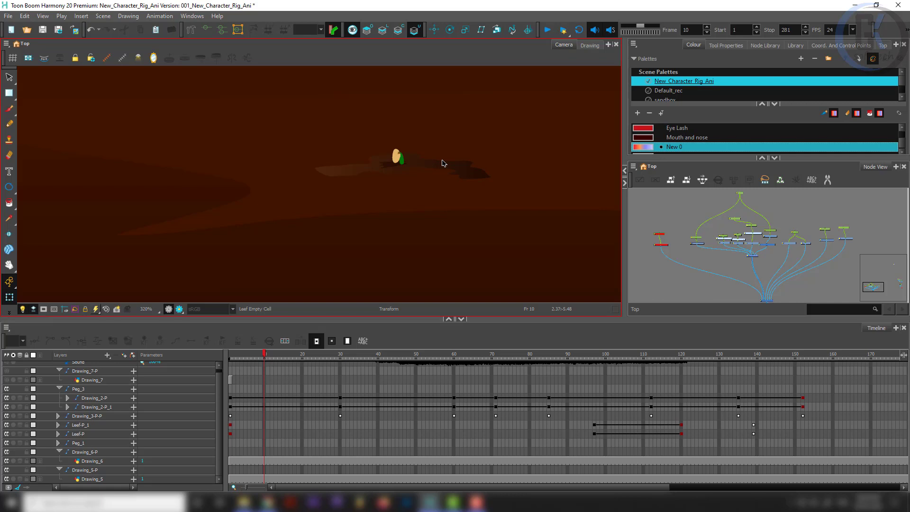
left_click(677, 225)
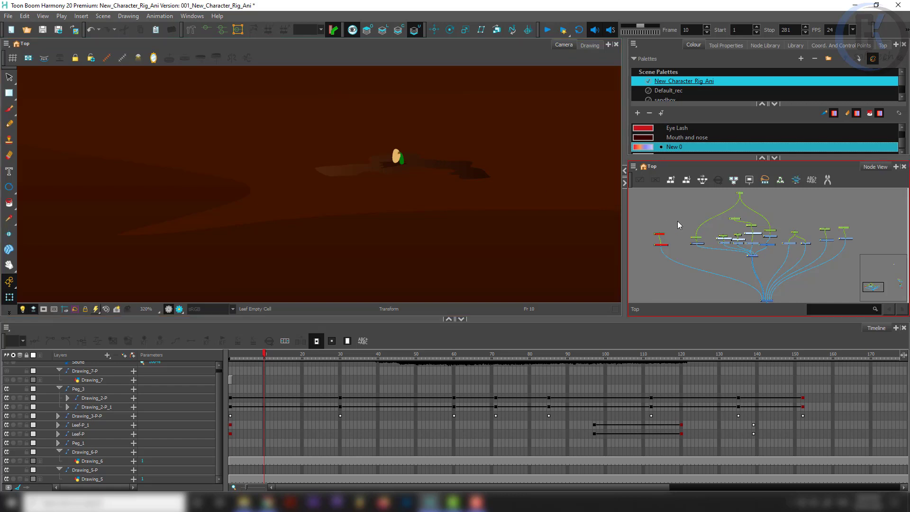
- Reposition the Drawing_3-P-P peg directly above the Drawing_3-P peg in the seedling network
scroll(769, 222, "up", 5)
left_click(686, 211)
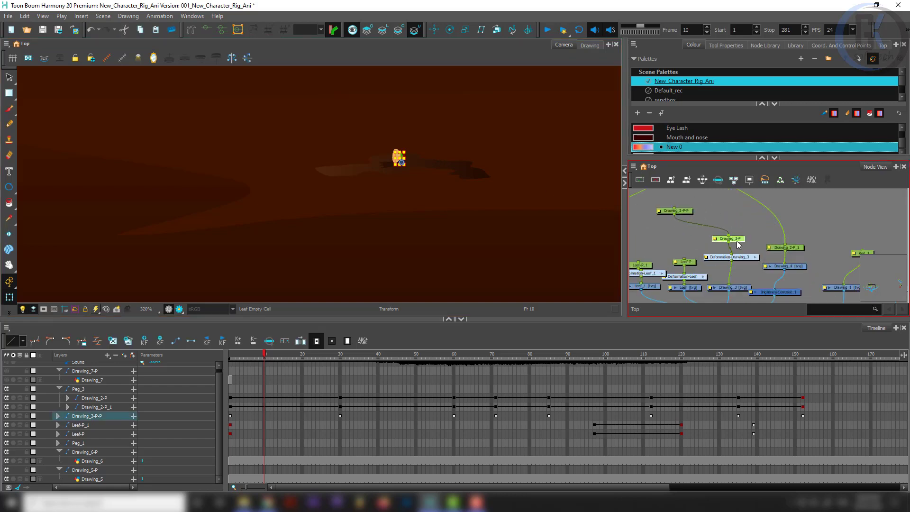
mouse_move(692, 216)
left_mouse_down()
mouse_move(741, 217)
mouse_move(745, 225)
left_mouse_up()
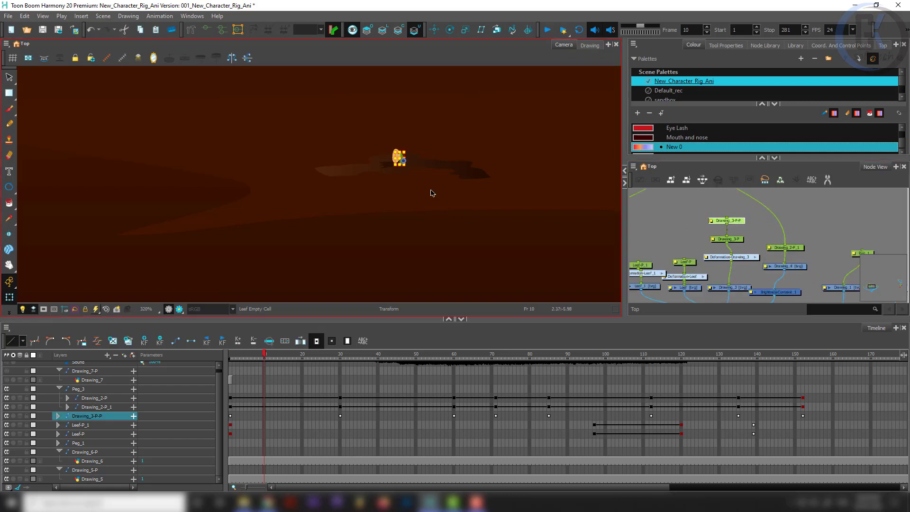
left_click(748, 228)
- Disconnect the seedling's Composite from the main scene composite and move the whole seedling network away from the other nodes
scroll(758, 242, "down", 5)
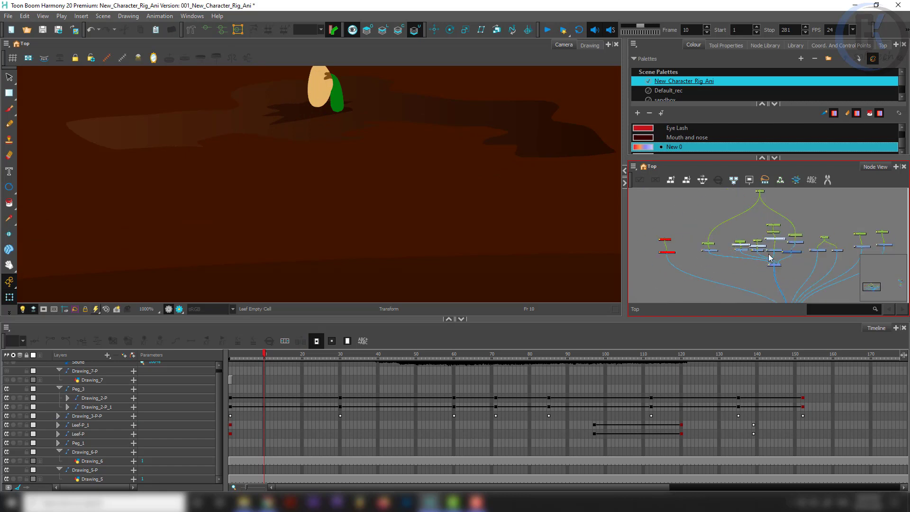
scroll(759, 268, "up", 3)
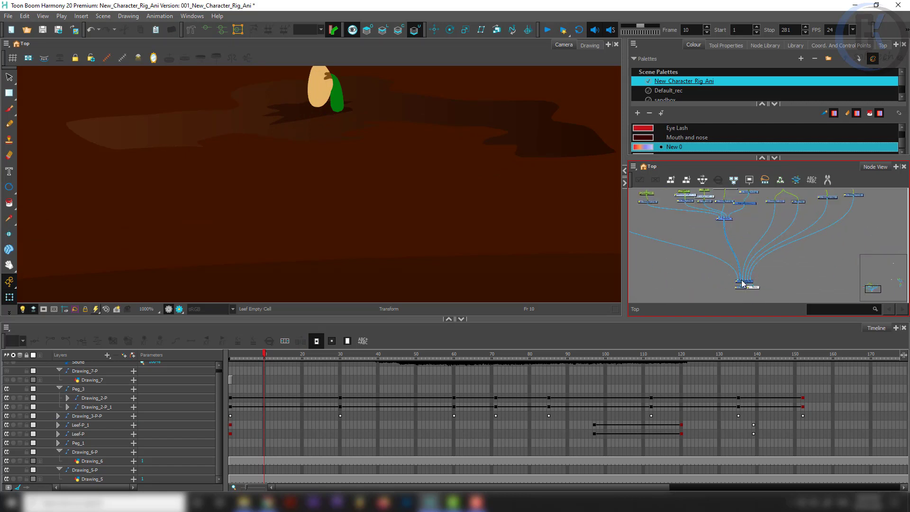
left_click_drag(742, 281, 729, 233)
scroll(730, 231, "down", 4)
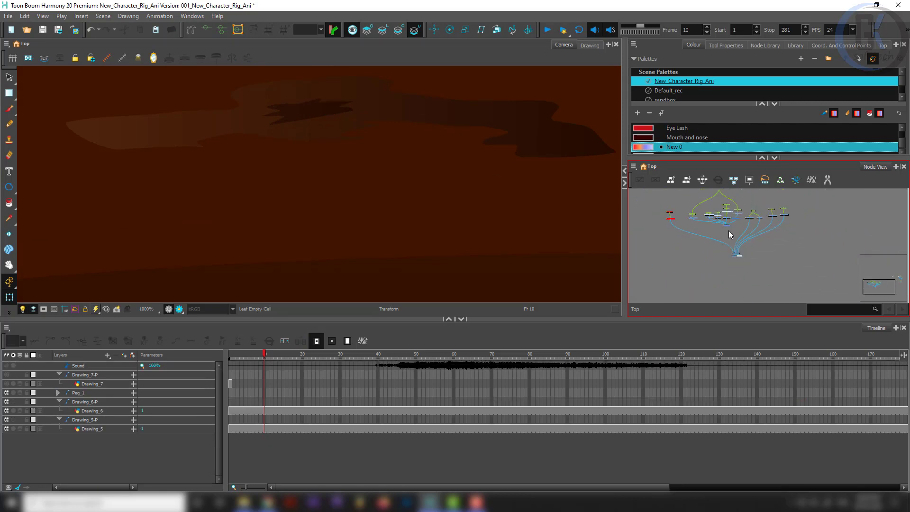
left_click_drag(700, 201, 696, 237)
left_click_drag(680, 205, 813, 210)
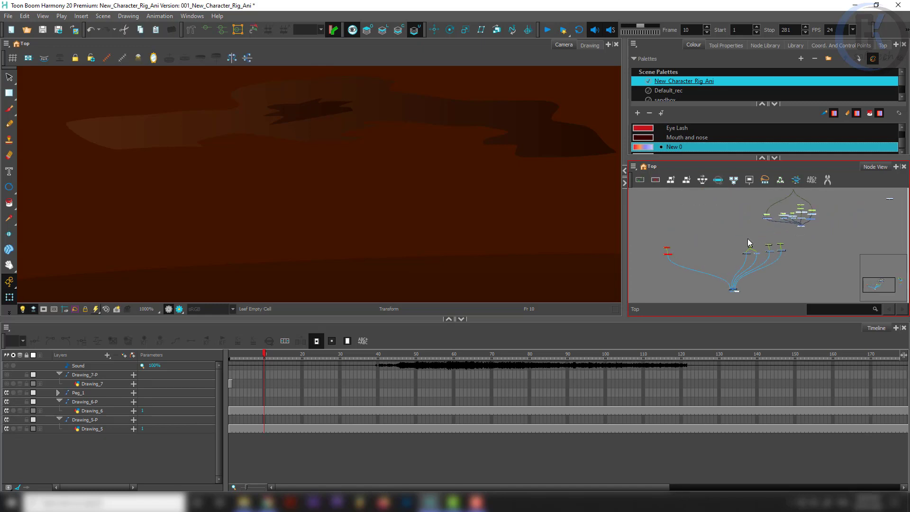
left_click(712, 243)
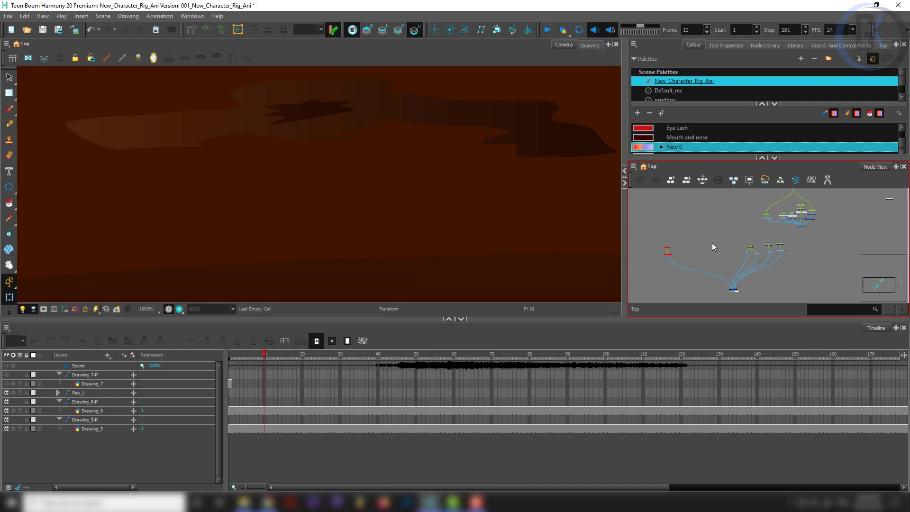
- Add a new composite node in empty space and set its mode to Pass Through
key("ctrl+r")
left_click(519, 201)
key("ctrl+h")
scroll(690, 237, "up", 3)
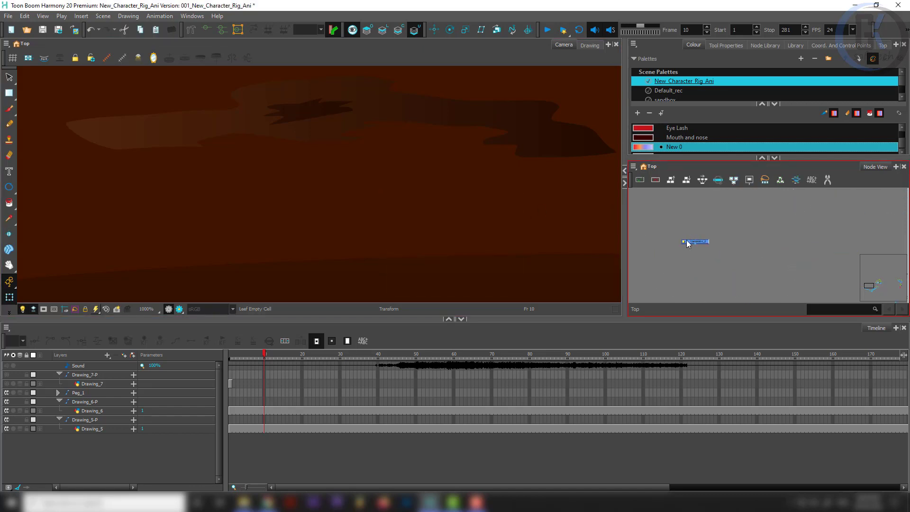
double_click(686, 241)
left_click(486, 227)
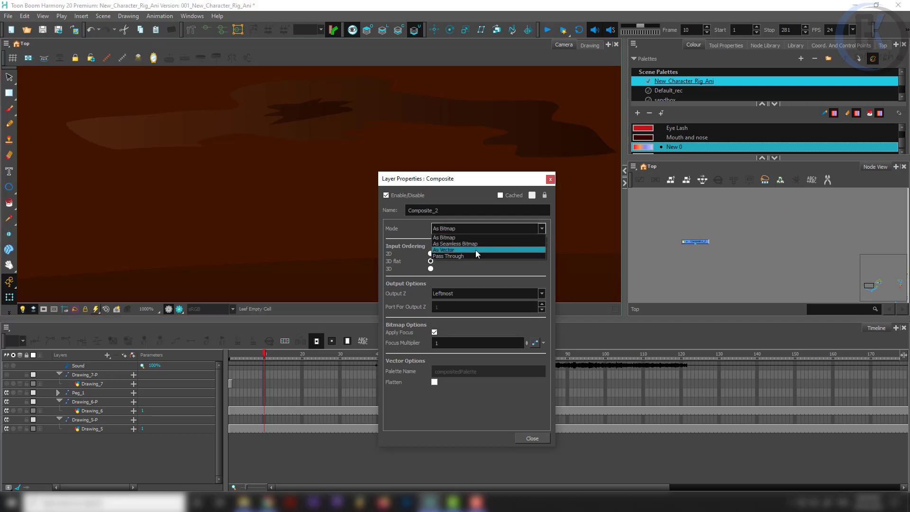
left_click(477, 256)
left_click(550, 180)
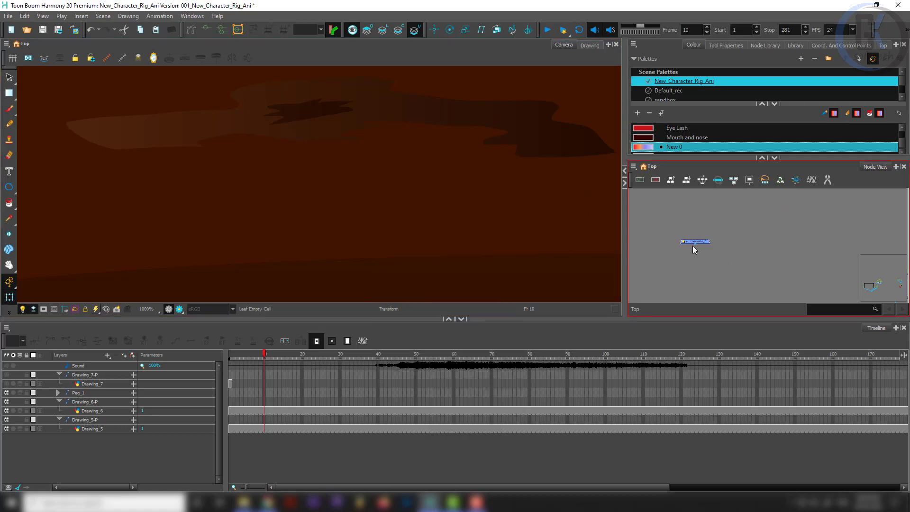
- Connect the output of Composite_2 to the main scene composite
left_click_drag(695, 245, 748, 280)
left_click_drag(678, 194, 755, 259)
left_click(709, 268)
- Add a new drawing node with all art layers as vector and connect it to Composite_2
scroll(316, 98, "down", 4)
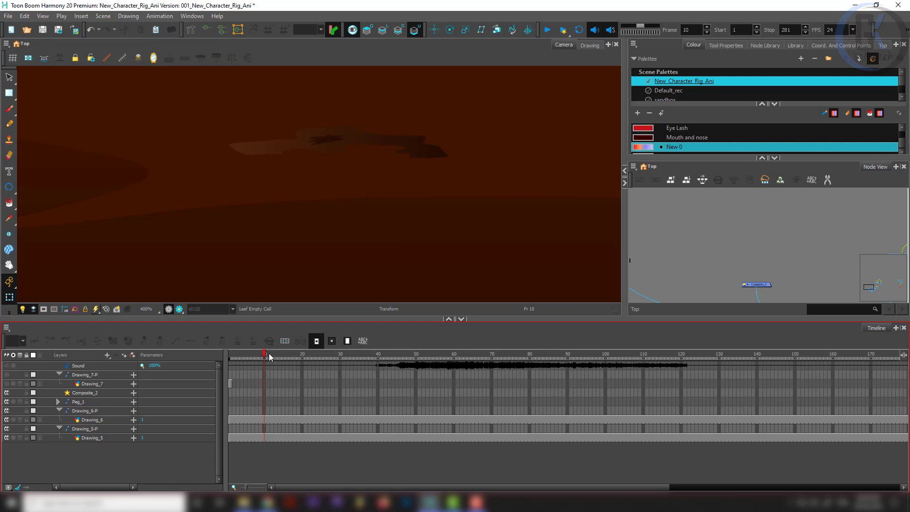
left_click_drag(321, 160, 416, 223)
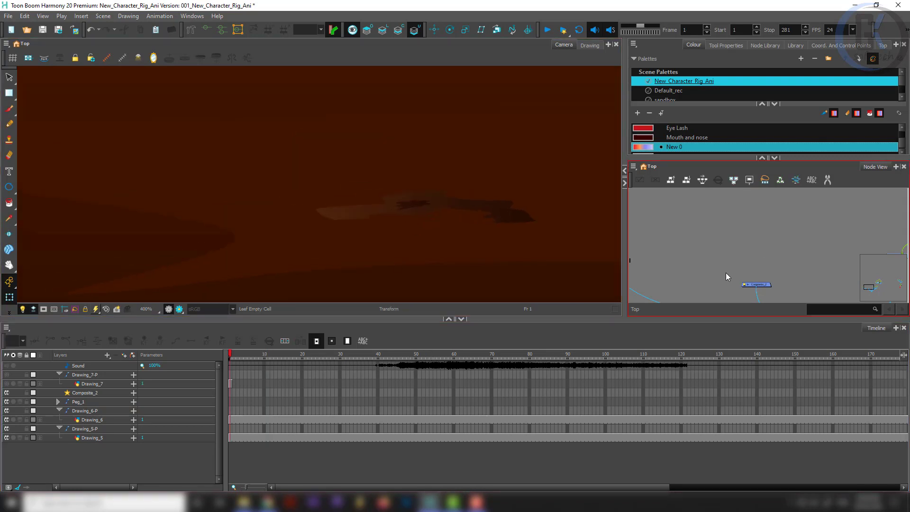
key("ctrl+r")
left_click(426, 285)
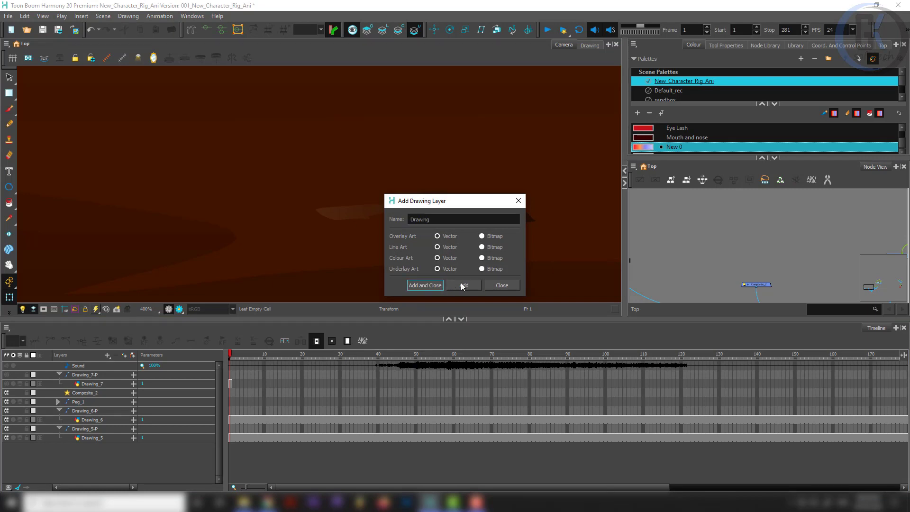
left_click_drag(887, 239, 783, 234)
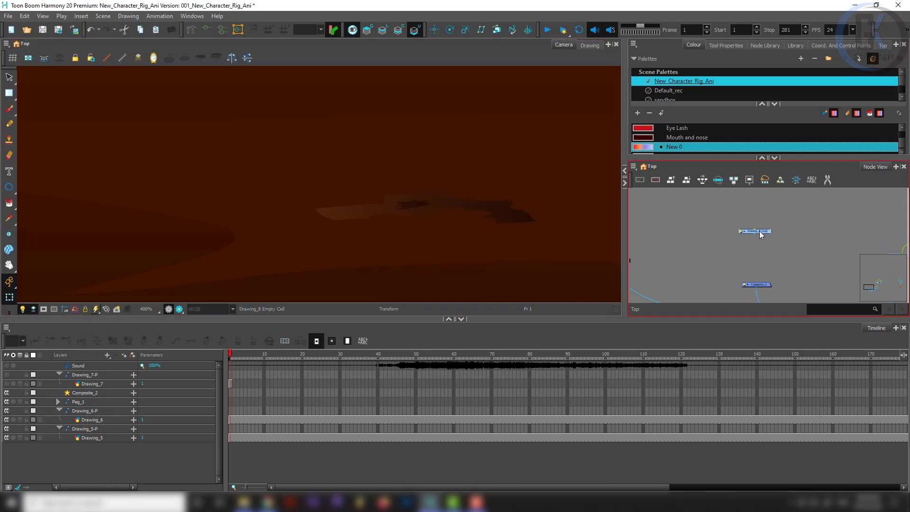
left_click_drag(758, 280, 757, 285)
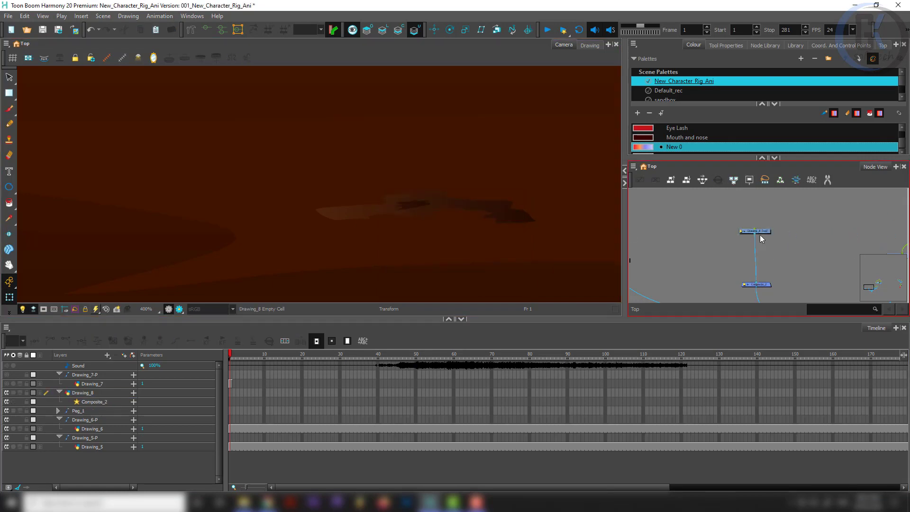
- Check the Controls properties of Drawing_8 and place the node a short distance above Composite_2
left_click_drag(755, 233, 753, 257)
double_click(747, 256)
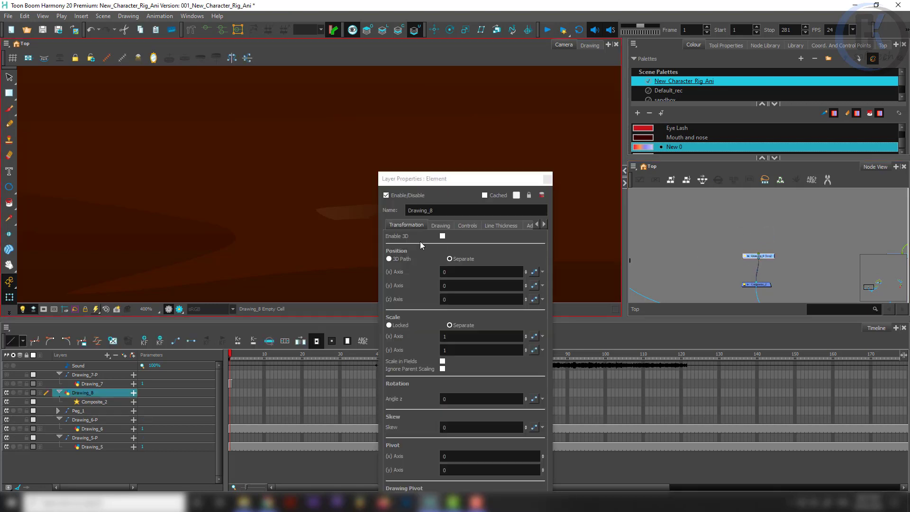
left_click(466, 225)
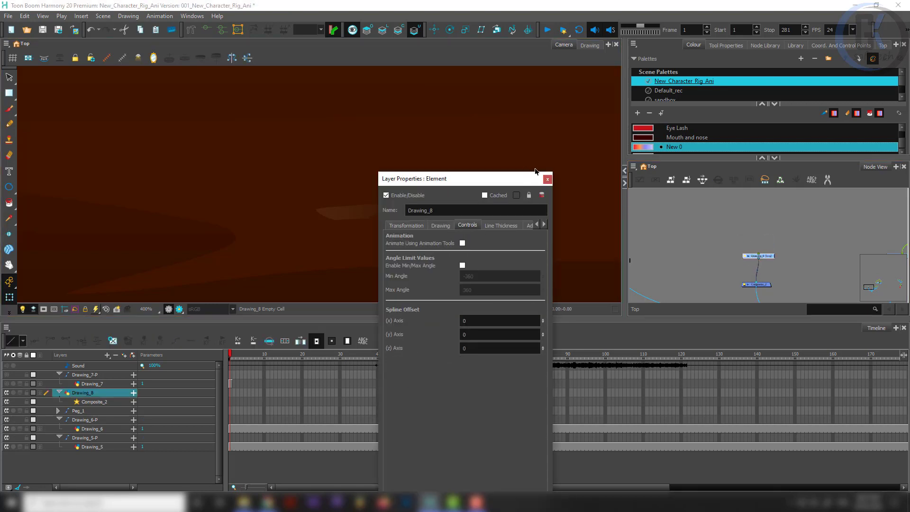
left_click(548, 179)
scroll(770, 253, "up", 3)
scroll(766, 261, "up", 1)
left_click_drag(766, 261, 764, 232)
scroll(753, 268, "down", 3)
scroll(752, 254, "up", 2)
left_click(808, 246)
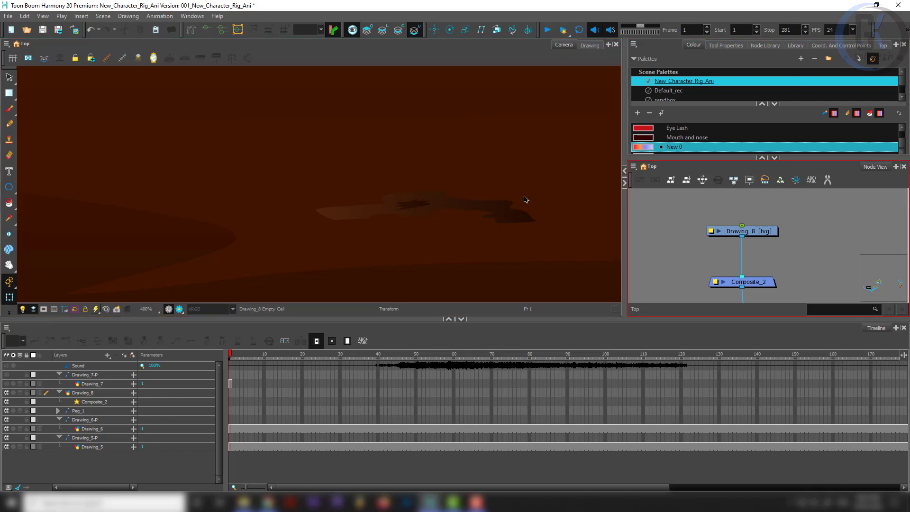
- Copy the Drawing_3 drawing node from the detached seedling network
scroll(779, 232, "down", 2)
scroll(779, 231, "down", 2)
left_click_drag(857, 239, 724, 242)
left_click_drag(796, 199, 777, 208)
scroll(852, 235, "up", 4)
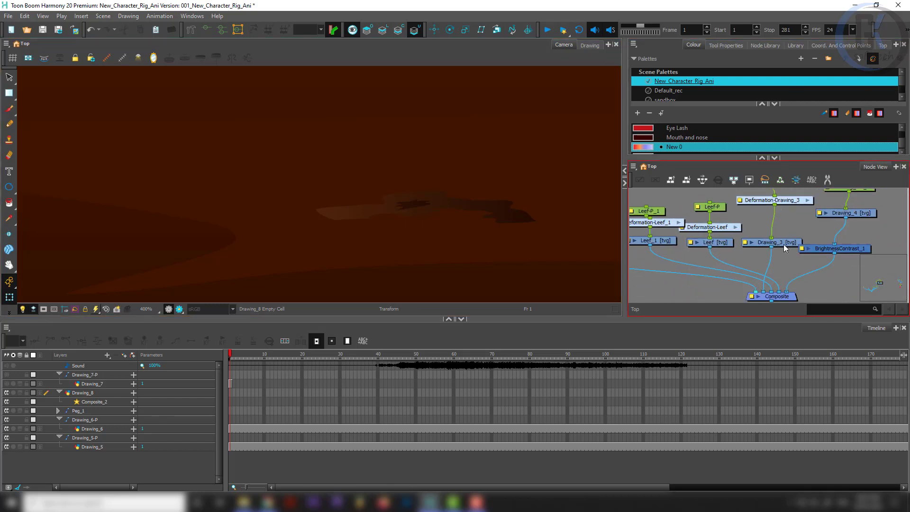
scroll(785, 247, "down", 2)
left_click(786, 245)
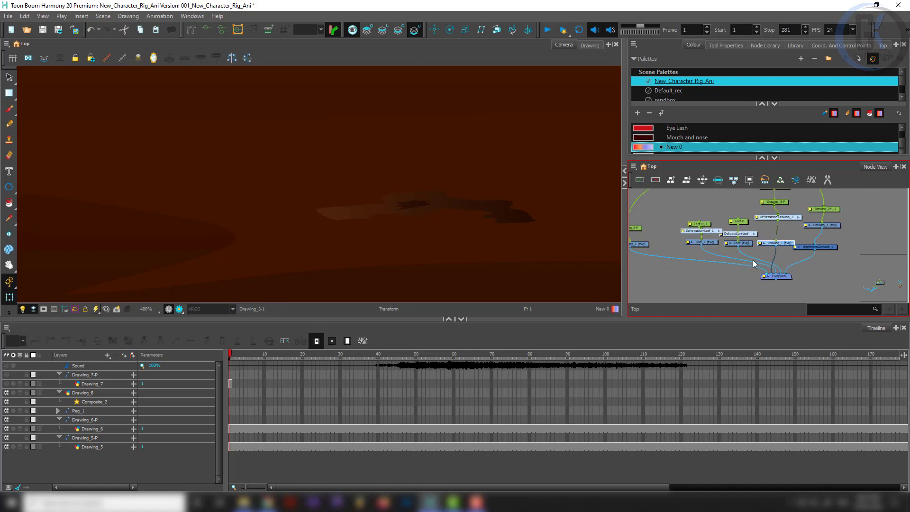
- Paste Special the copied drawing with Always create drawing files and Create New Columns enabled, and place it above Drawing_8
left_click_drag(697, 256, 845, 199)
scroll(740, 254, "down", 3)
left_click_drag(729, 257, 863, 192)
scroll(800, 222, "up", 5)
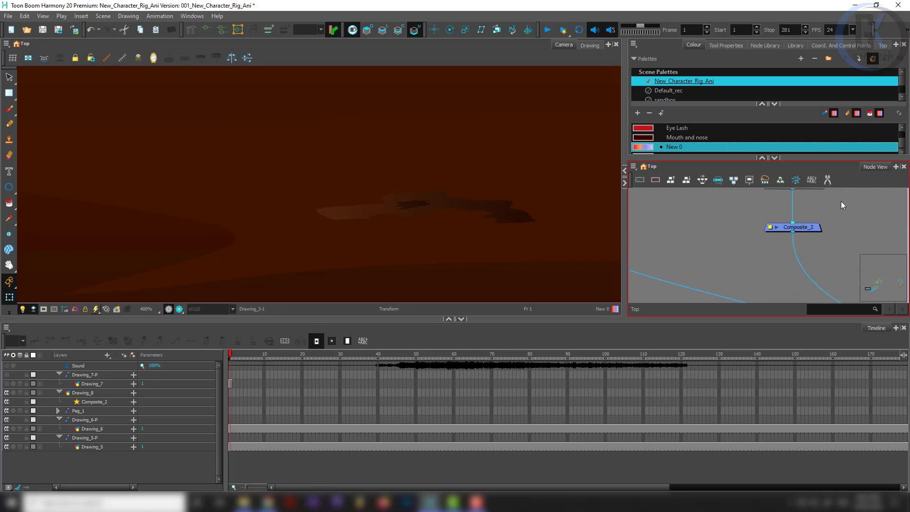
left_click_drag(810, 221, 782, 283)
left_click(798, 238)
key("ctrl+b")
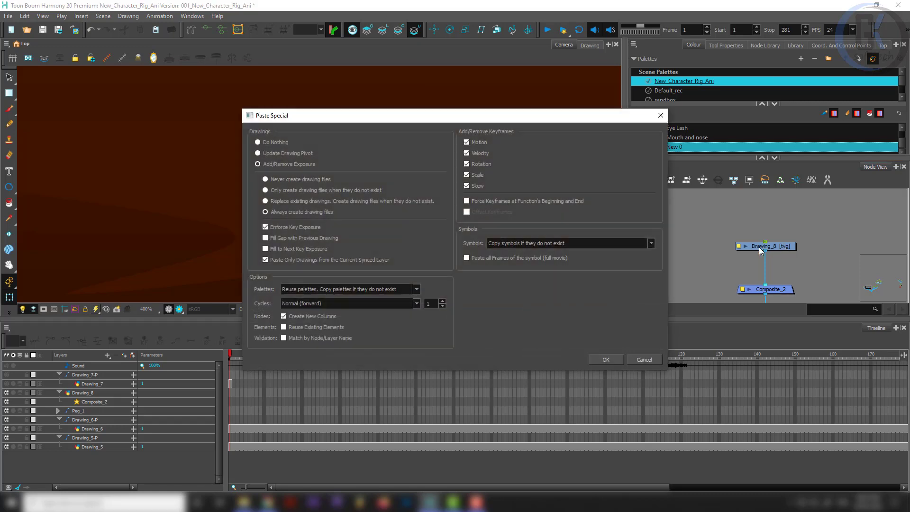
key("Return")
left_click_drag(830, 247, 775, 208)
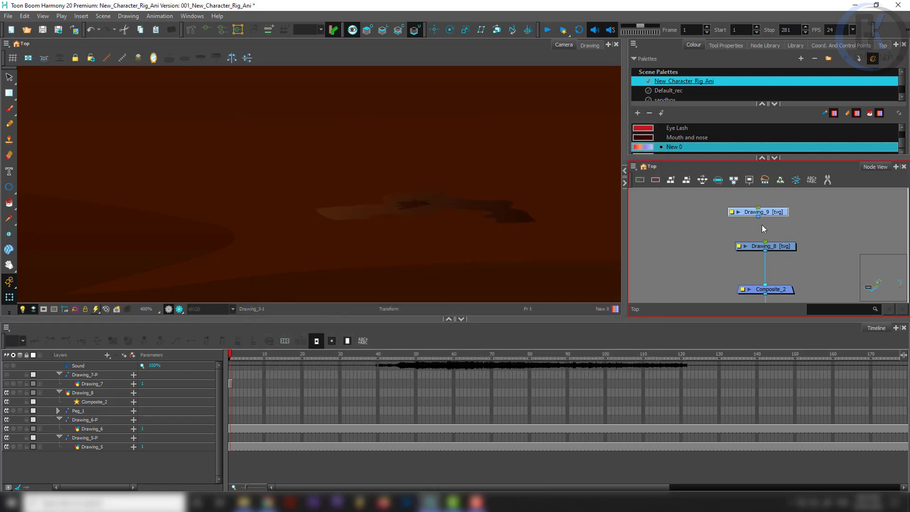
- Connect Drawing_9 to Composite_2 and delete the empty Drawing_8 node
left_click(756, 221)
left_click(755, 247)
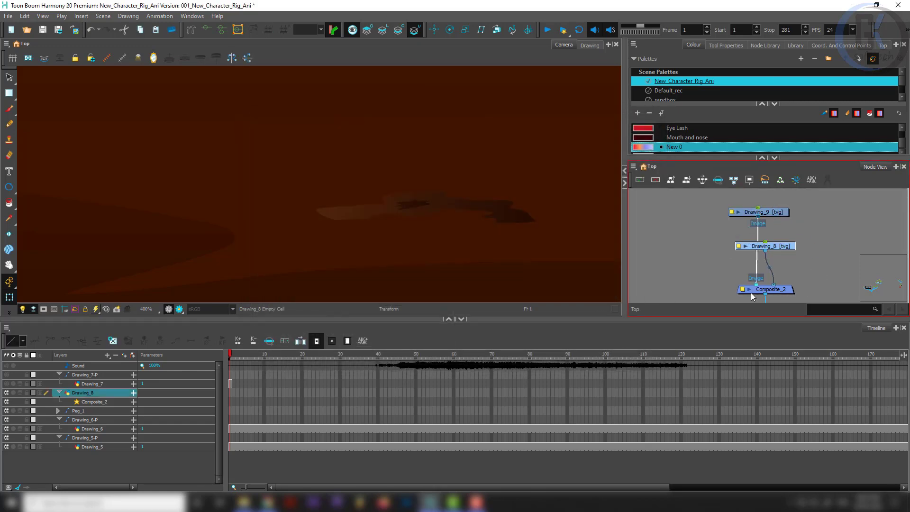
left_click_drag(753, 281, 757, 286)
left_click_drag(782, 246, 840, 240)
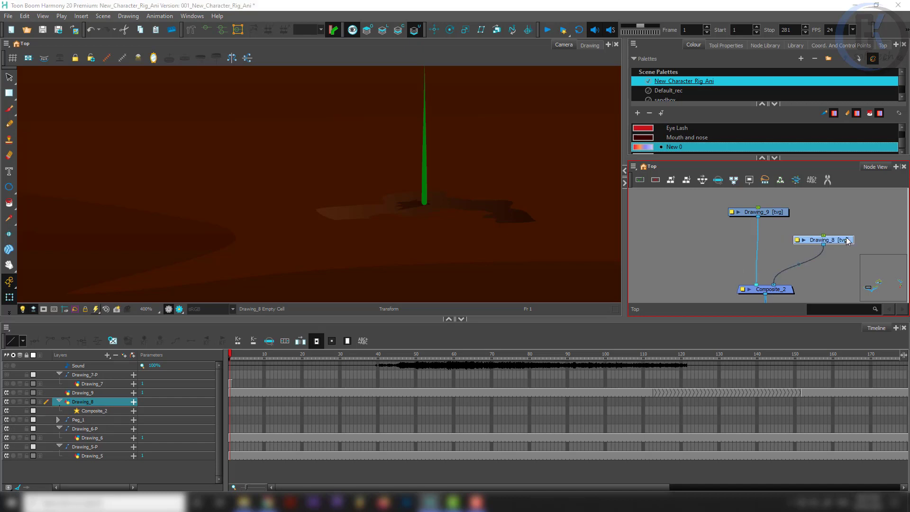
key("Delete")
key("Return")
- Inspect the size settings at the tip of the Drawing_9 stem with the Pencil Editor
left_click(425, 198)
scroll(427, 199, "up", 4)
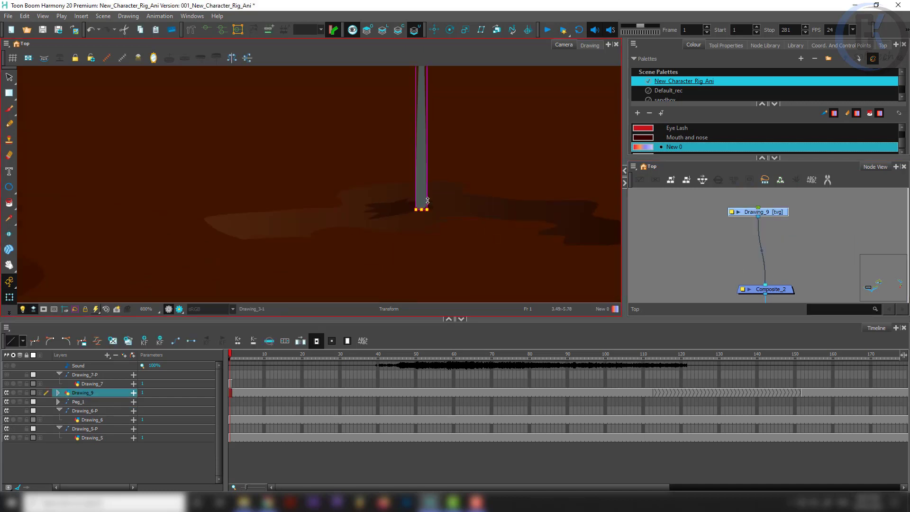
key("alt+s")
scroll(428, 200, "down", 6)
scroll(430, 160, "up", 4)
mouse_move(396, 159)
left_mouse_down()
mouse_move(429, 160)
mouse_move(461, 235)
left_mouse_up()
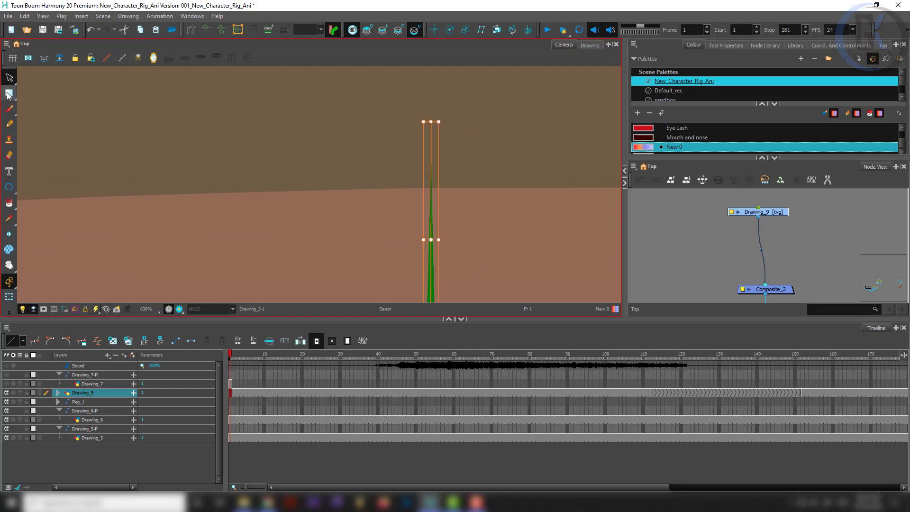
left_click(9, 93)
left_click(46, 112)
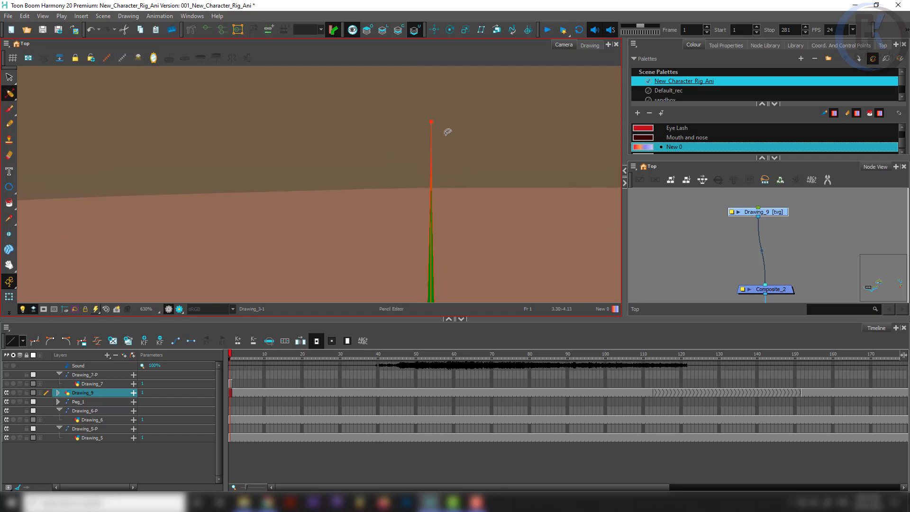
scroll(447, 136, "up", 4)
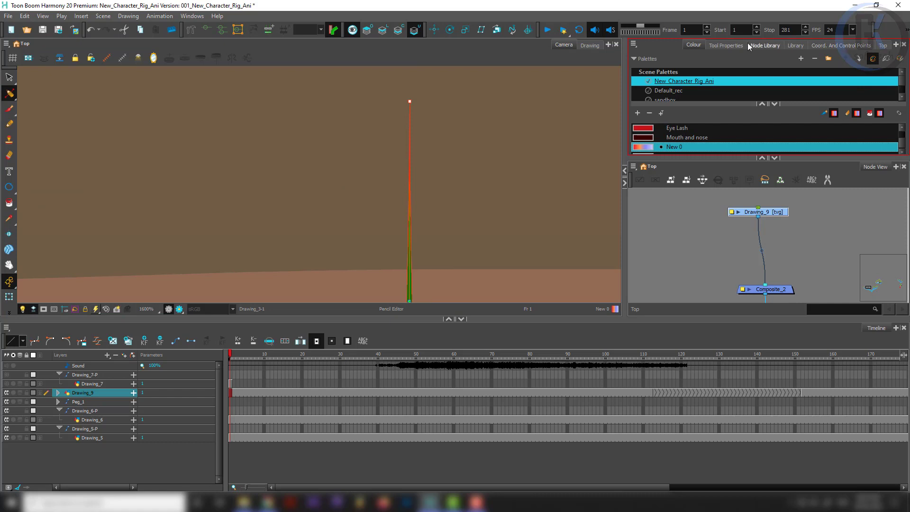
left_click(726, 45)
left_click(867, 115)
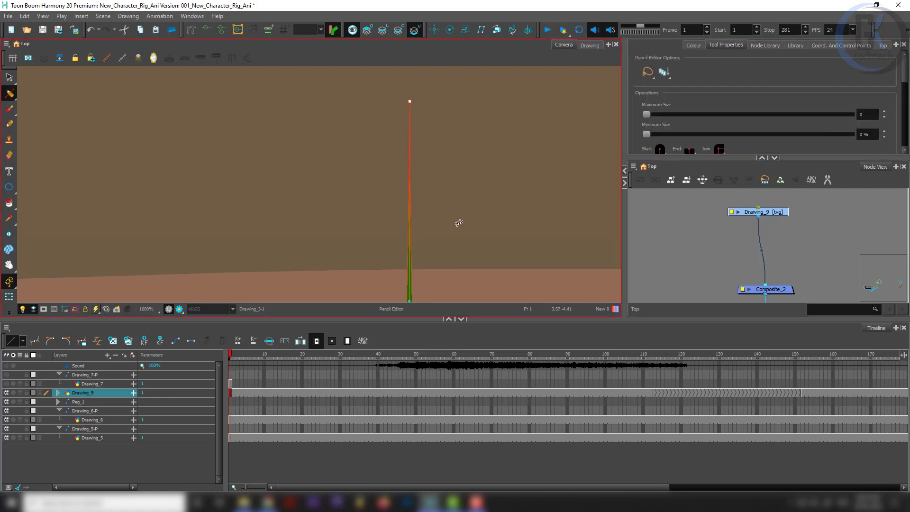
- Inspect the thickness settings at the base of the Drawing_9 stem with the Pencil Editor
key("space")
left_click_drag(432, 299, 445, 161)
mouse_move(460, 282)
left_mouse_down()
mouse_move(461, 138)
mouse_move(474, 133)
left_mouse_up()
left_click_drag(482, 252, 483, 95)
left_click(448, 247)
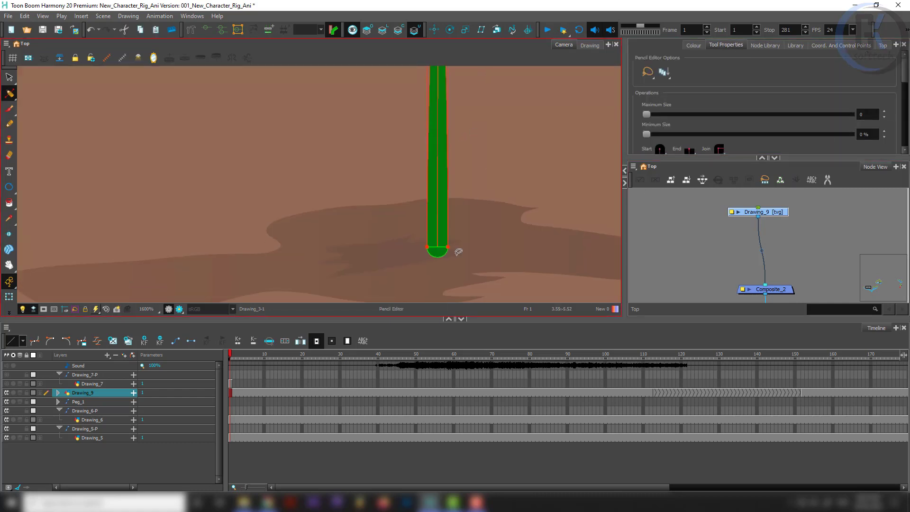
left_click(872, 115)
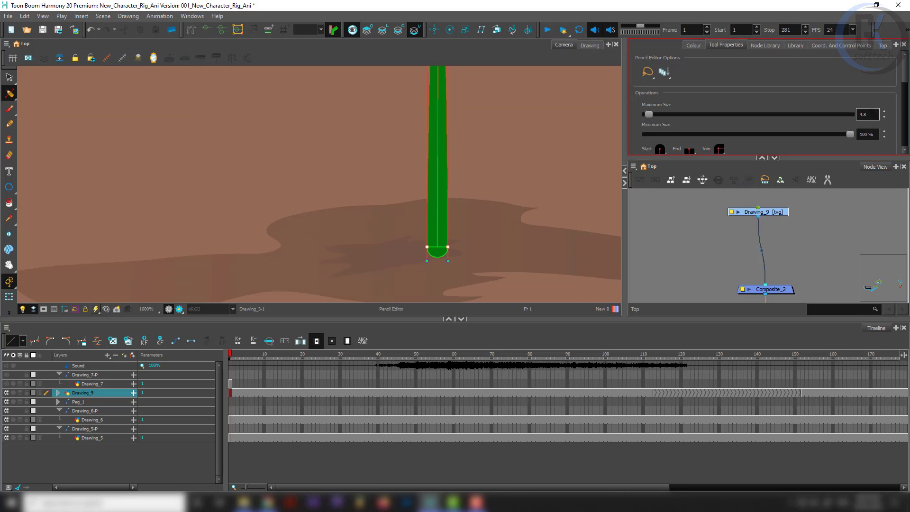
left_click(504, 108)
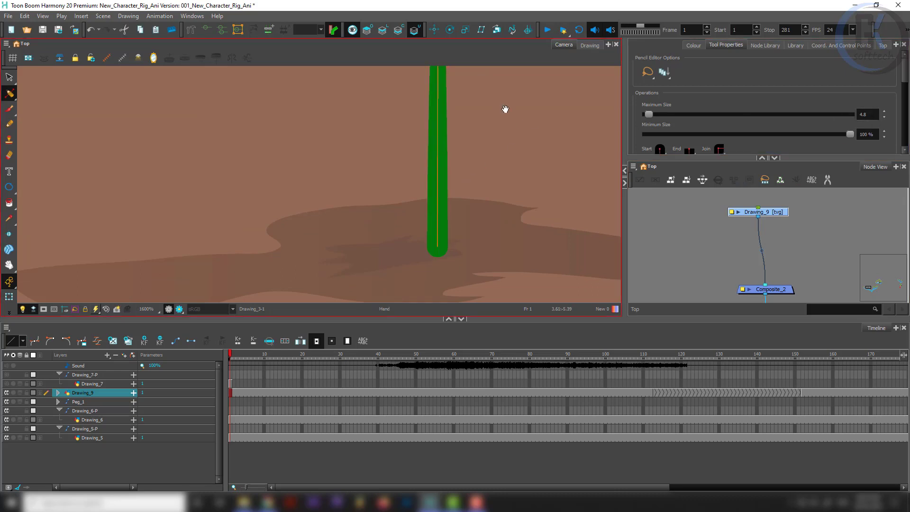
key("space")
left_click_drag(504, 109, 499, 208)
scroll(543, 163, "down", 5)
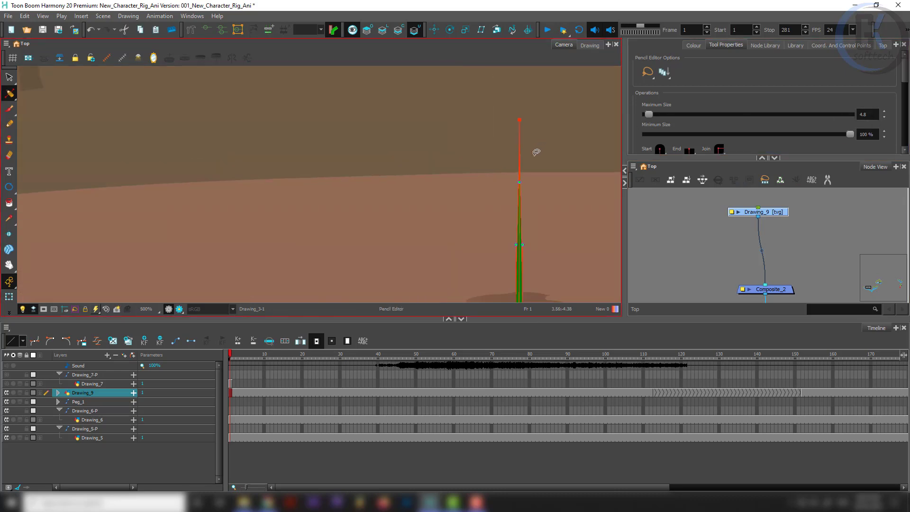
- Return to the Transform tool, deselect the stem and place the Drawing_9 node directly above Composite_2
key("shift+t")
left_click(649, 252)
scroll(490, 212, "down", 5)
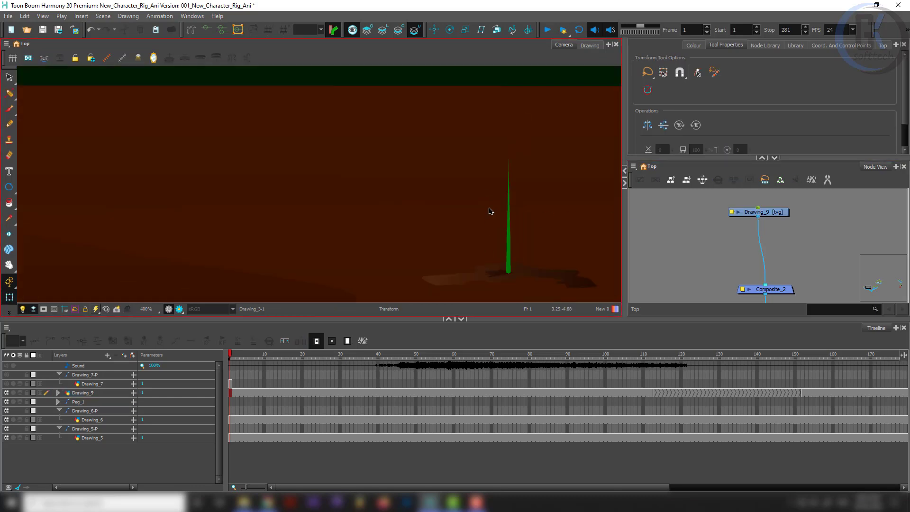
key("space")
left_click_drag(687, 259, 650, 246)
left_click(567, 234)
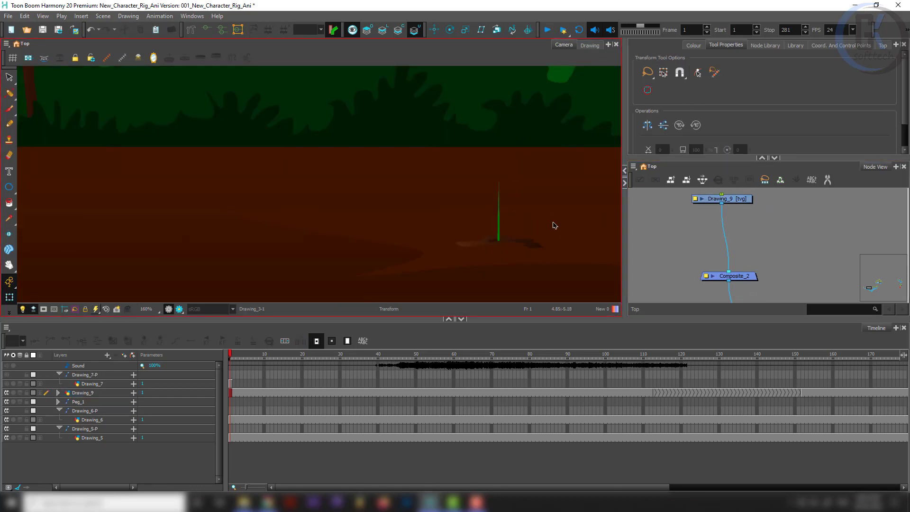
left_click(730, 199)
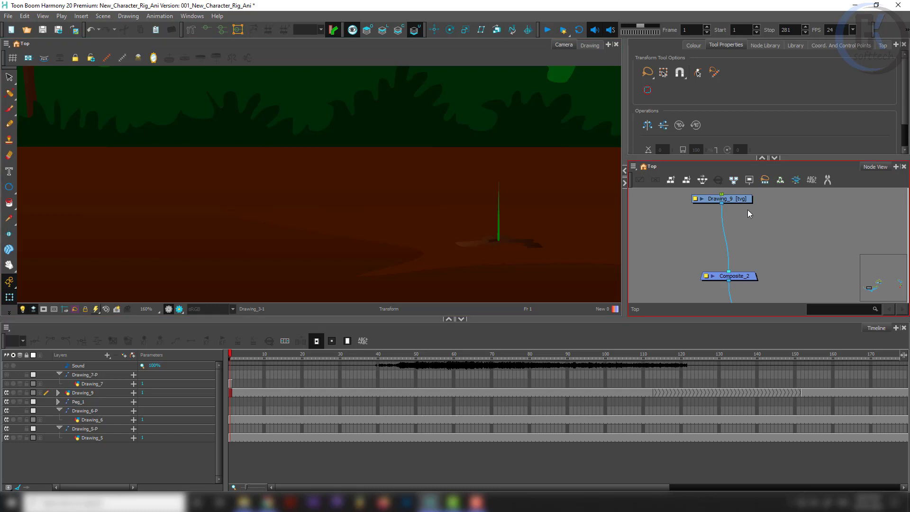
scroll(716, 200, "up", 2)
left_click_drag(745, 235, 722, 267)
left_click(758, 219)
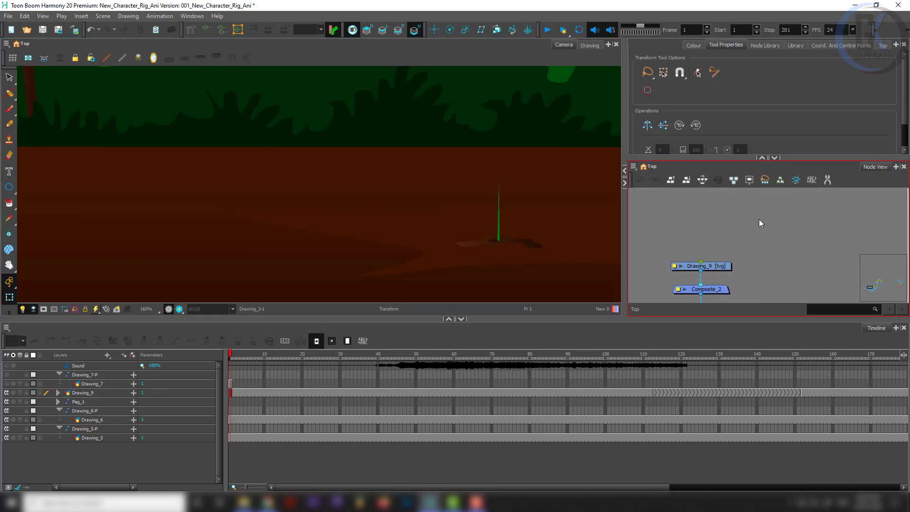
- Add a parent peg to the Drawing_9 node
left_click(209, 92)
left_click(191, 30)
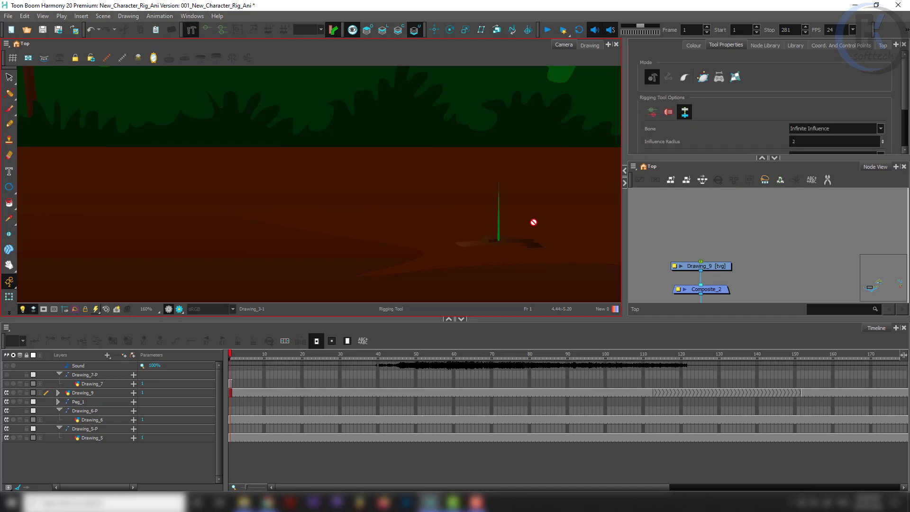
scroll(514, 230, "up", 4)
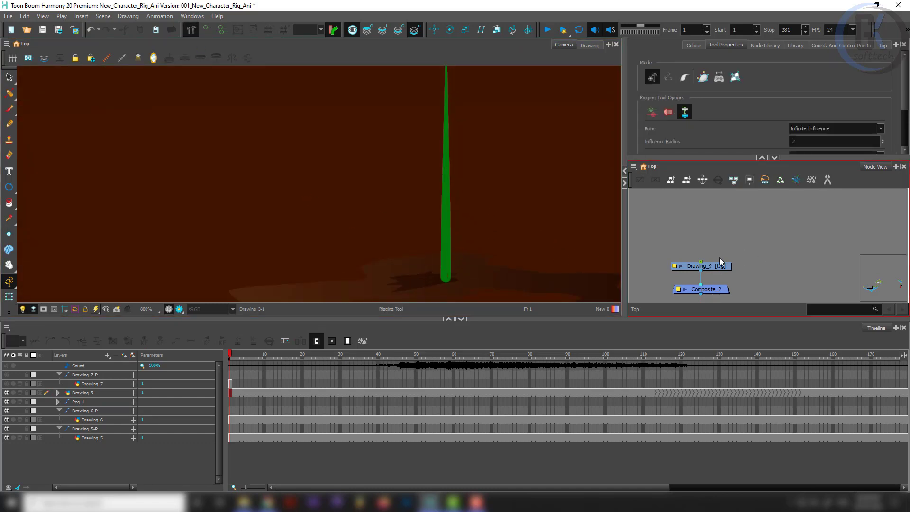
left_click(680, 265)
key("ctrl+p")
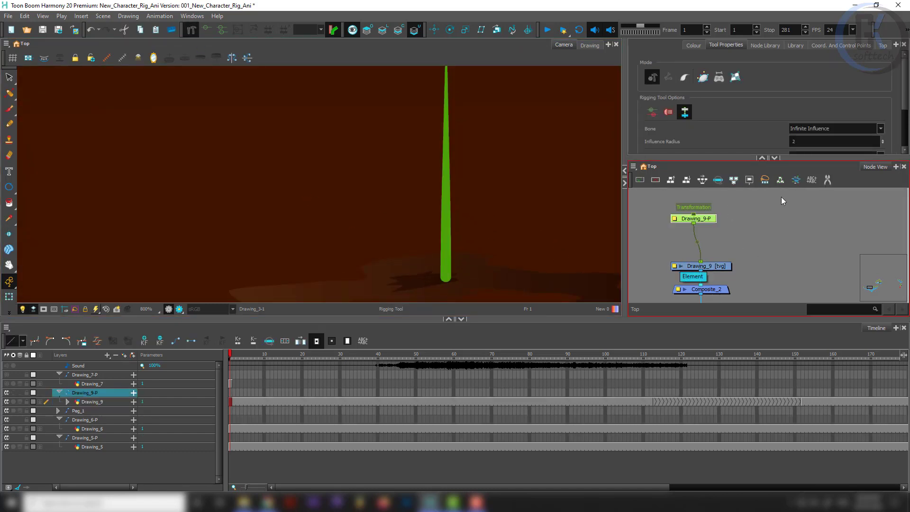
- Move the pivot of the Drawing_9-P peg to the base of the stem using the Rotate tool
left_click(450, 30)
scroll(432, 152, "down", 3)
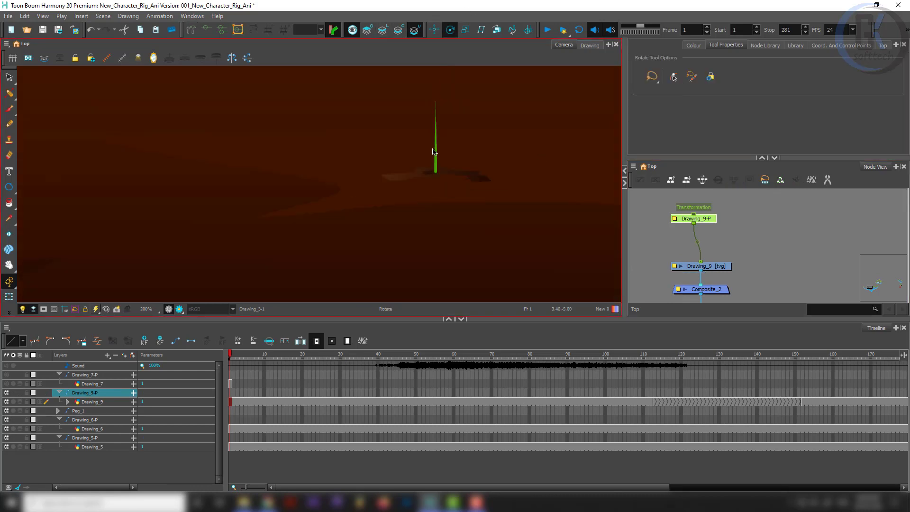
scroll(432, 151, "down", 3)
scroll(391, 105, "up", 3)
left_click_drag(375, 84, 492, 236)
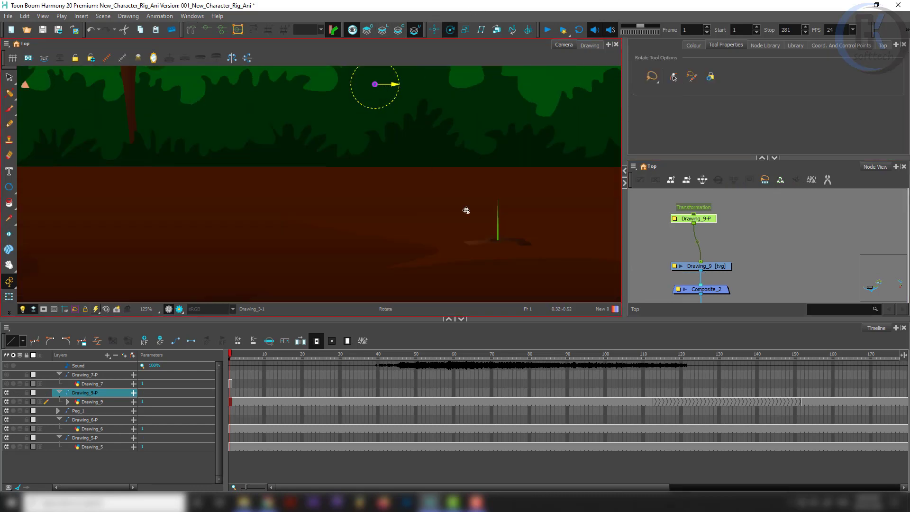
scroll(497, 242, "up", 6)
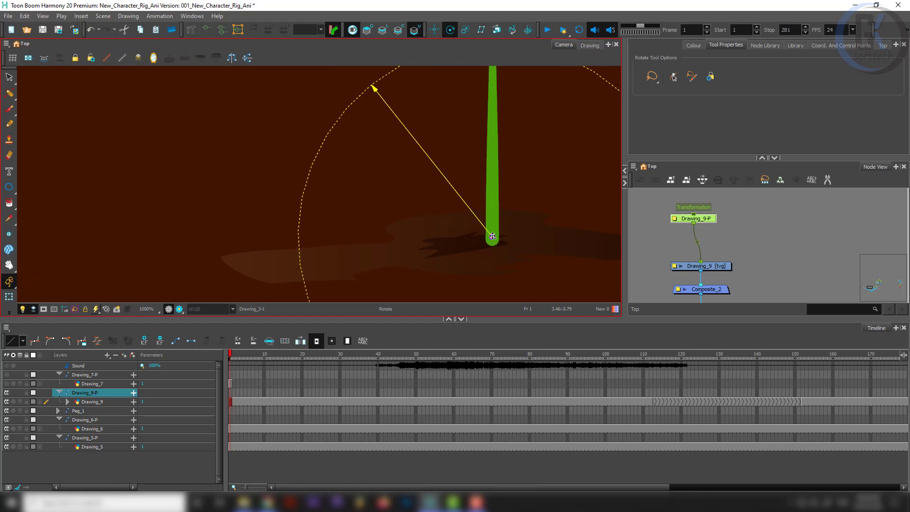
key("shift+t")
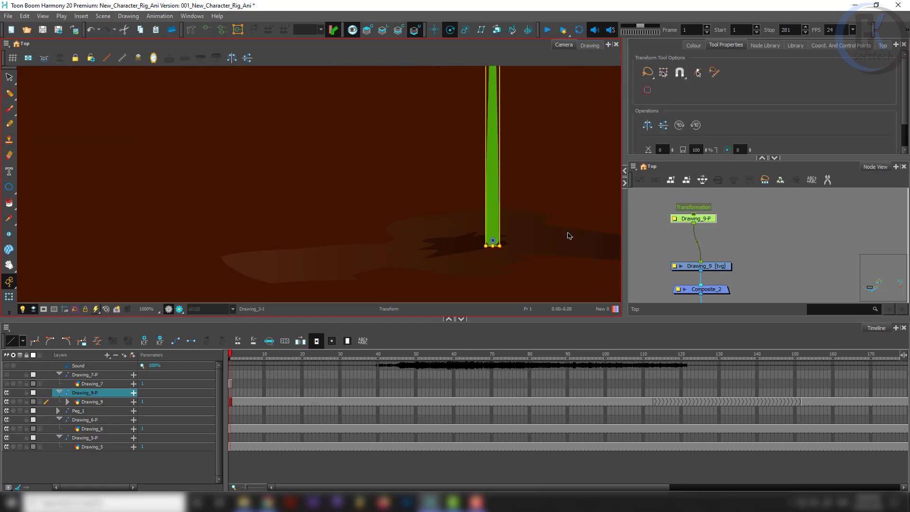
- Create a curve deformation on Drawing_9 from the stem's tip to its base with the Rigging tool, and straighten the base handle along the stem
left_click(703, 240)
scroll(338, 142, "down", 2)
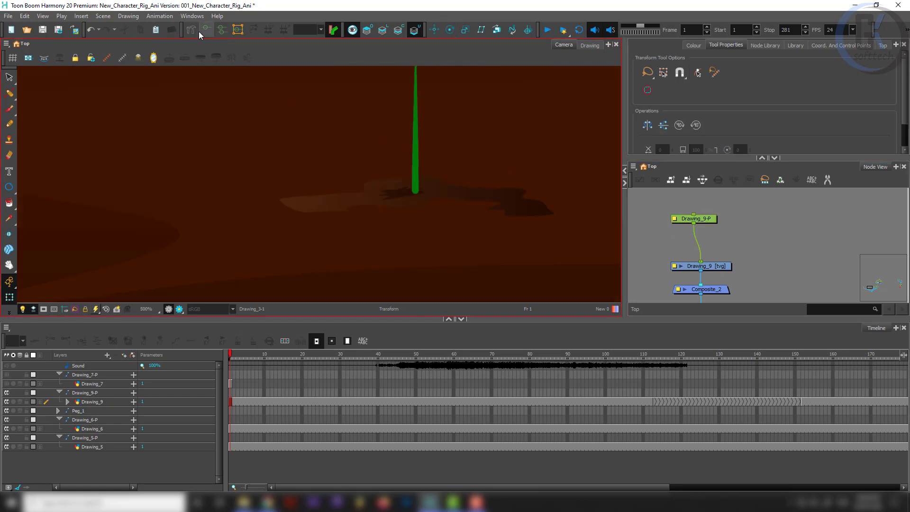
left_click(192, 29)
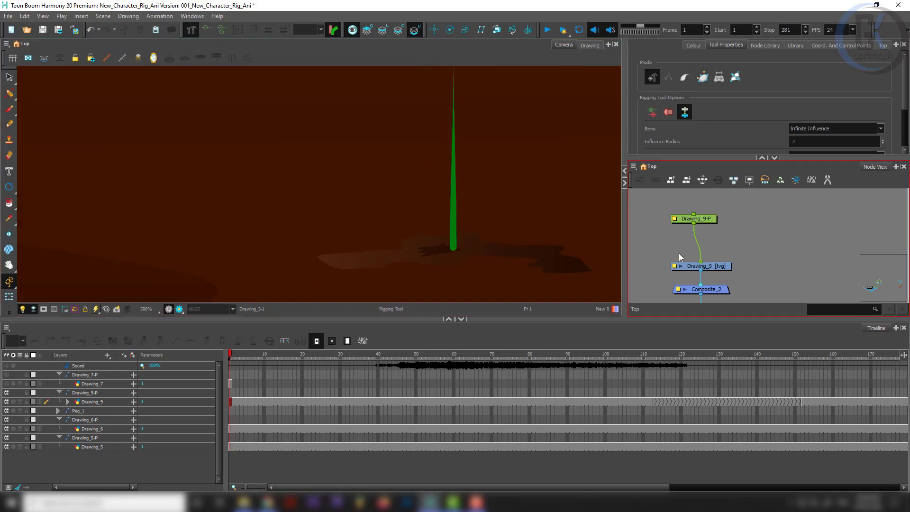
left_click(695, 265)
key("shift+t")
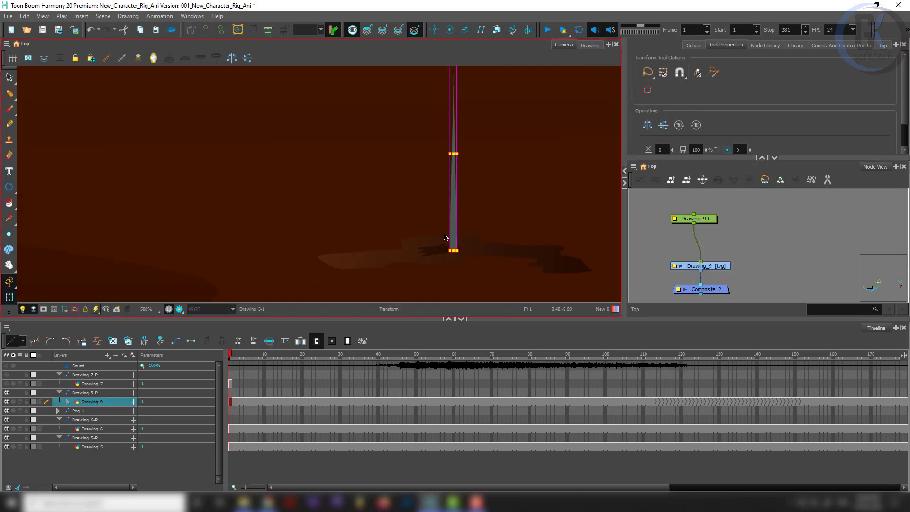
left_click(190, 31)
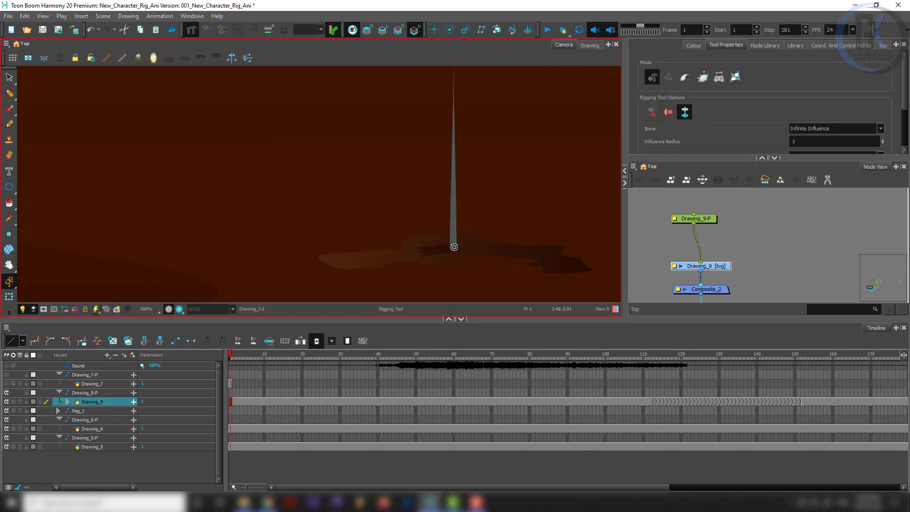
left_click_drag(466, 150, 477, 212)
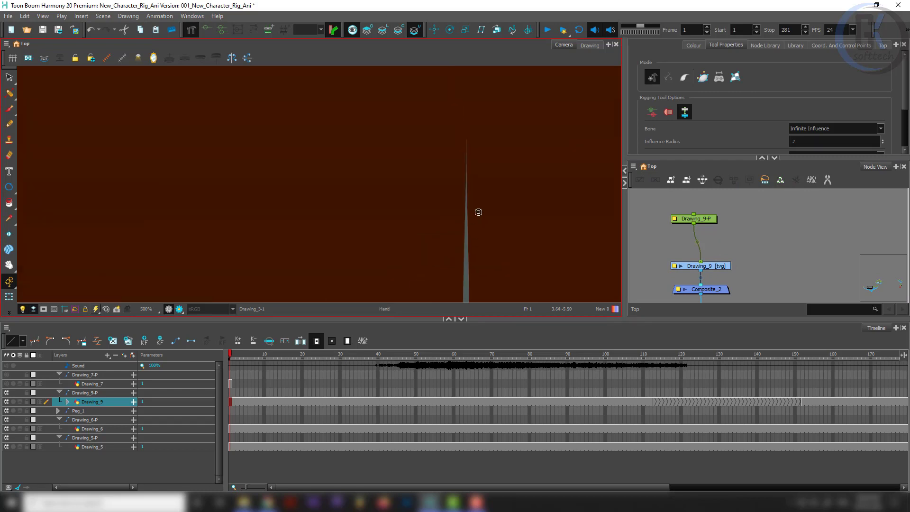
left_click_drag(466, 140, 467, 215)
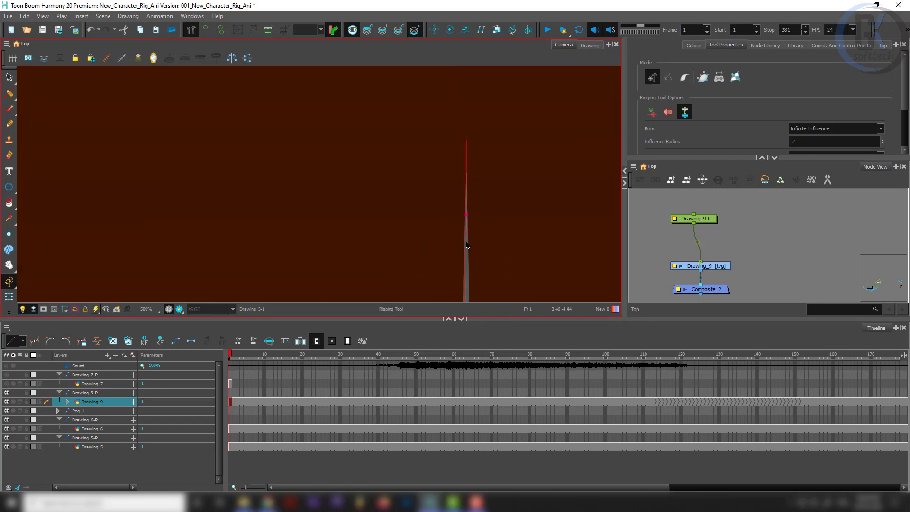
left_click(467, 295)
scroll(481, 180, "down", 3)
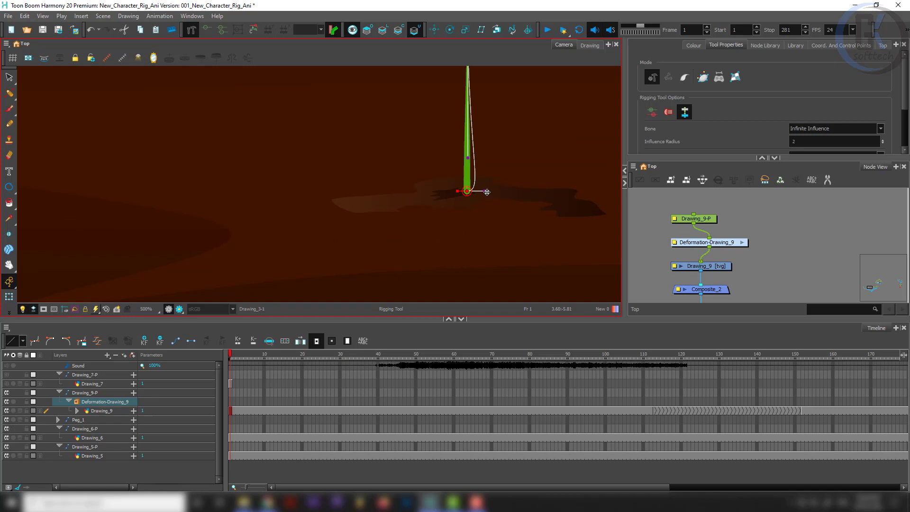
left_click_drag(485, 190, 467, 119)
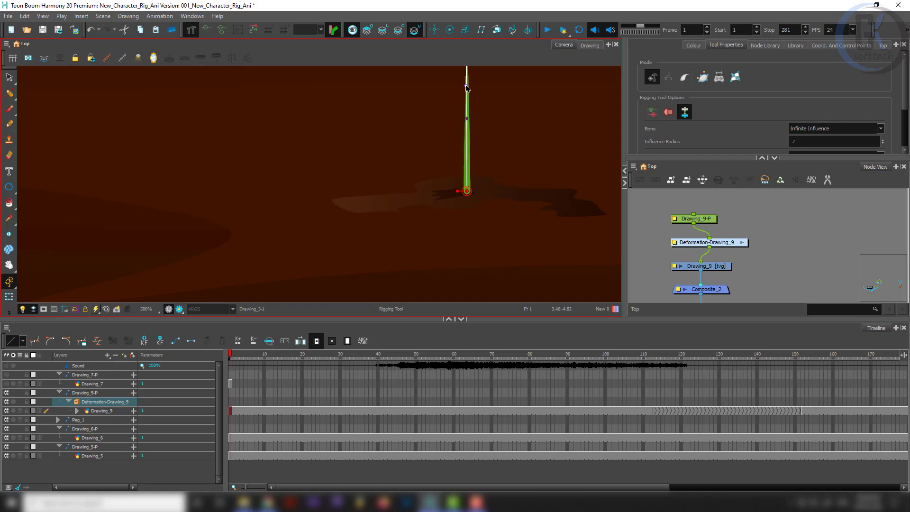
- Align the deformation curve's upper control point with the very tip of the stem
scroll(477, 220, "up", 10)
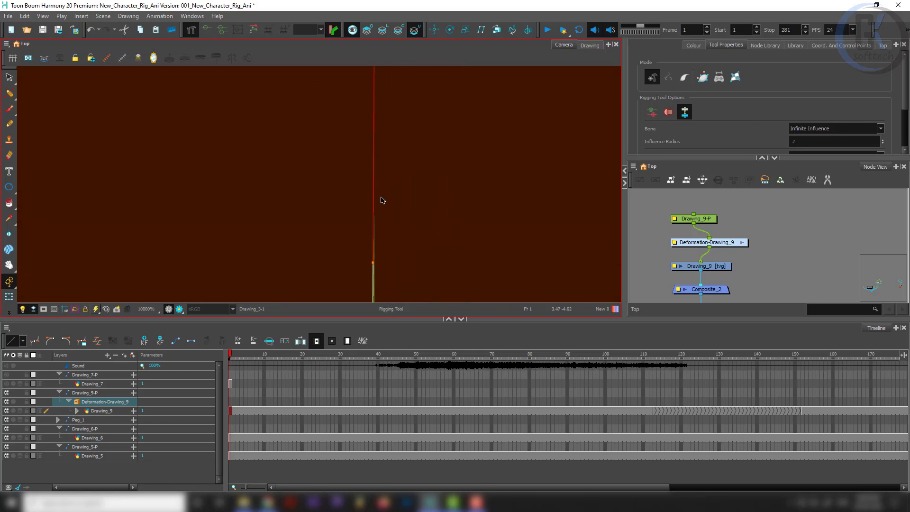
scroll(408, 180, "up", 4)
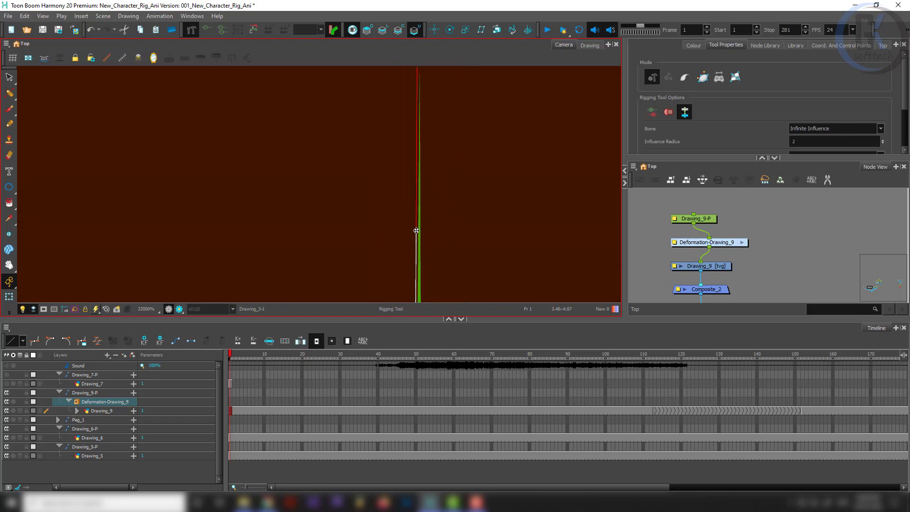
left_click_drag(417, 230, 419, 85)
left_click_drag(440, 146, 437, 235)
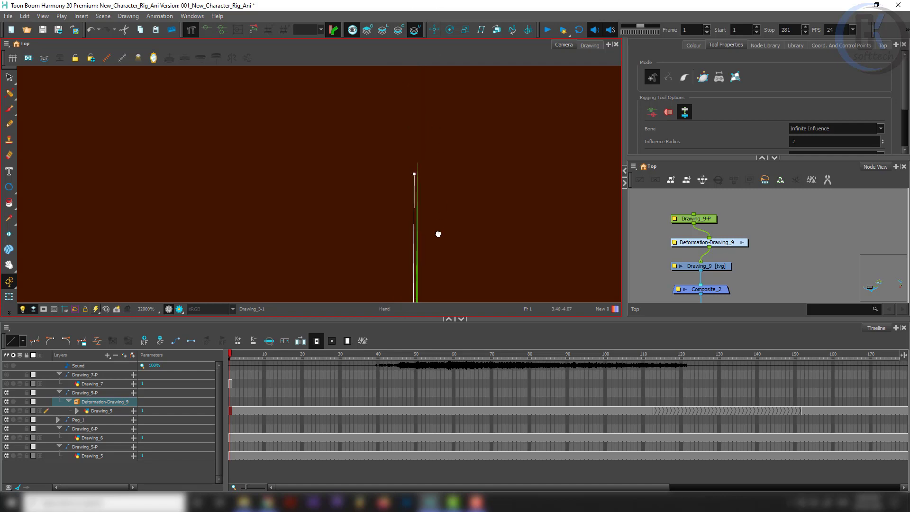
left_click_drag(416, 174, 420, 158)
- Align the two middle handles of the deformation curve with the centre line of the Drawing_9 stem
scroll(434, 194, "down", 4)
left_click_drag(457, 247, 447, 75)
left_click_drag(436, 290, 438, 168)
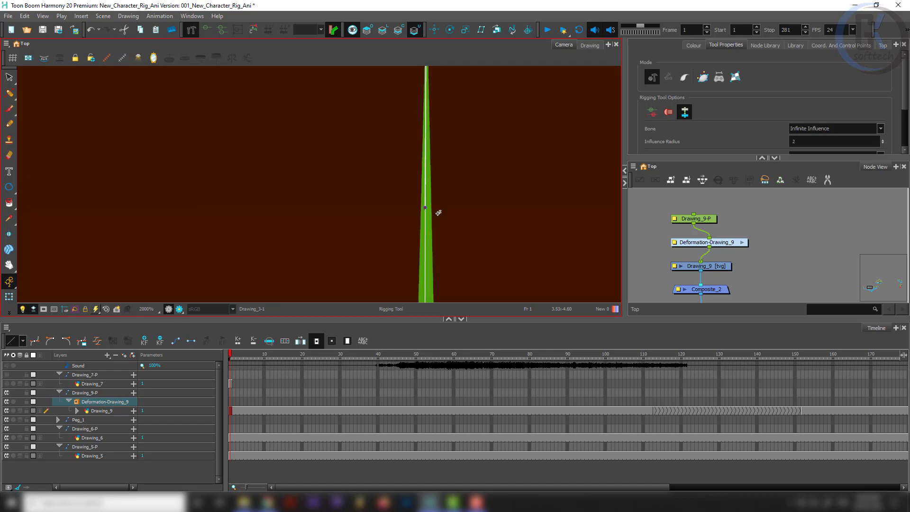
scroll(431, 206, "up", 2)
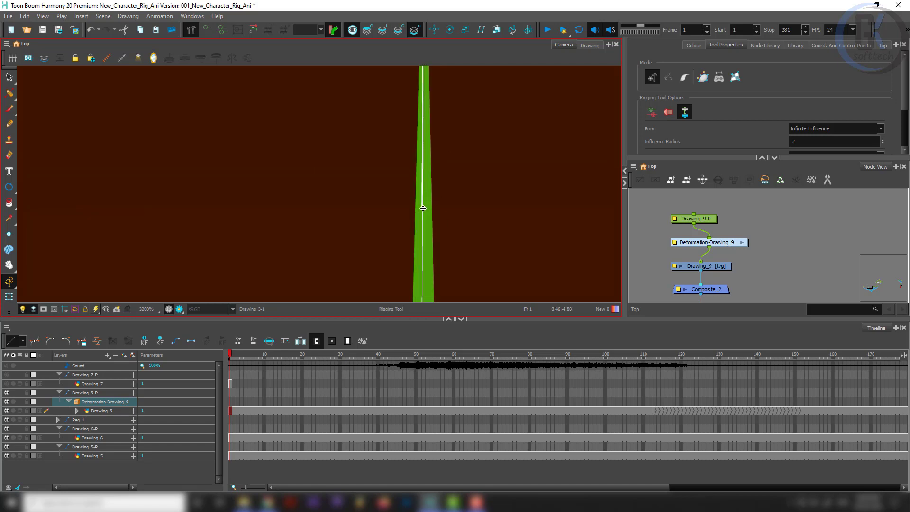
left_click_drag(423, 208, 425, 211)
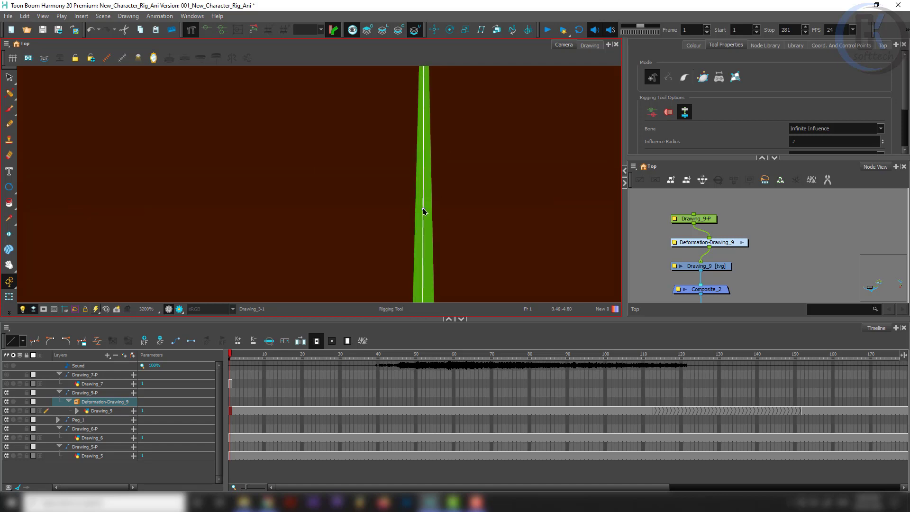
scroll(425, 211, "down", 4)
left_click_drag(443, 252, 443, 194)
scroll(421, 153, "up", 3)
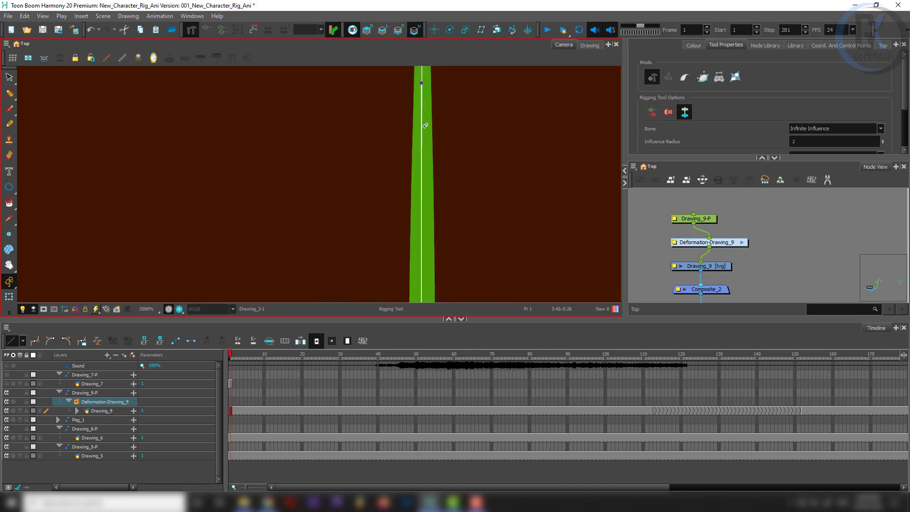
left_click(423, 99)
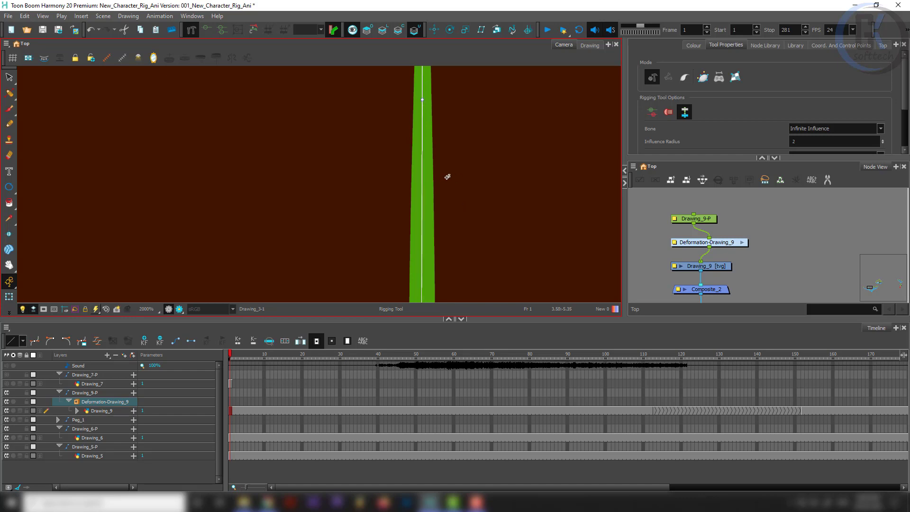
- Examine the rigged stem in the scene with the Transform tool, and the existing leaf and stem rigs in the node network
key("shift+t")
scroll(442, 178, "down", 6)
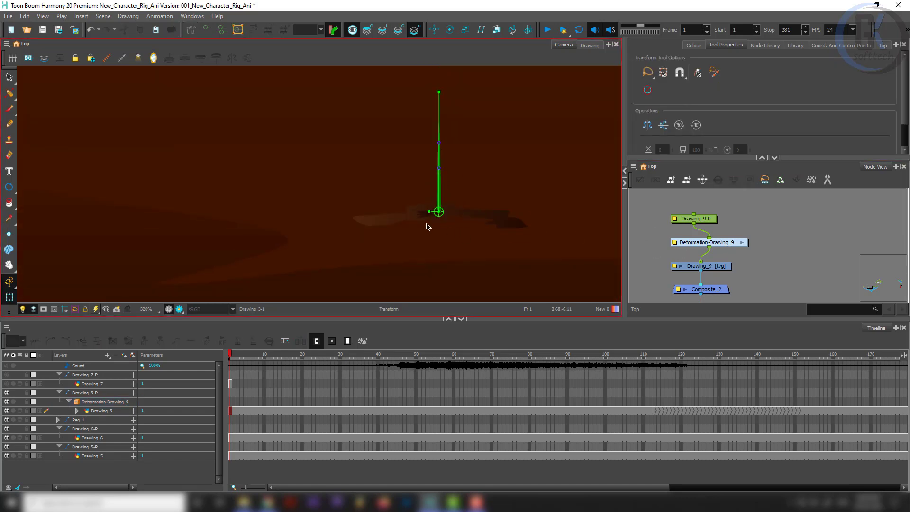
scroll(439, 198, "down", 1)
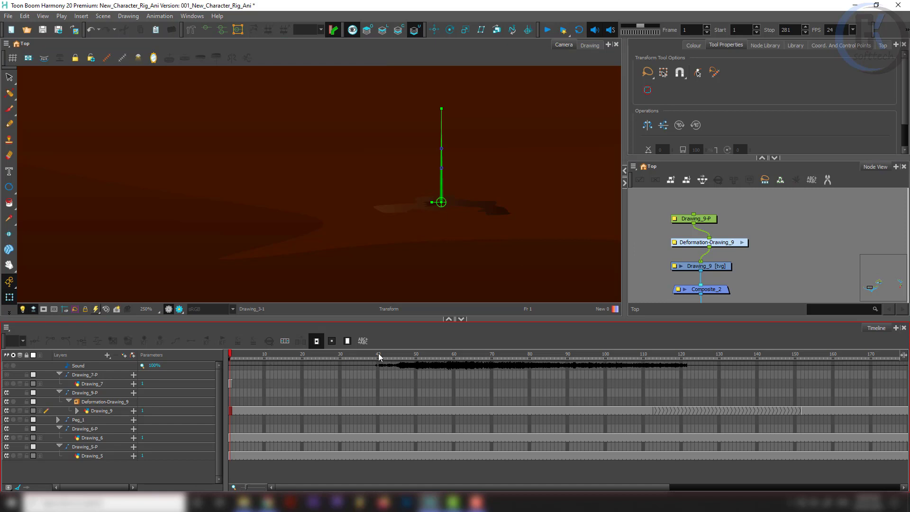
scroll(473, 151, "up", 3)
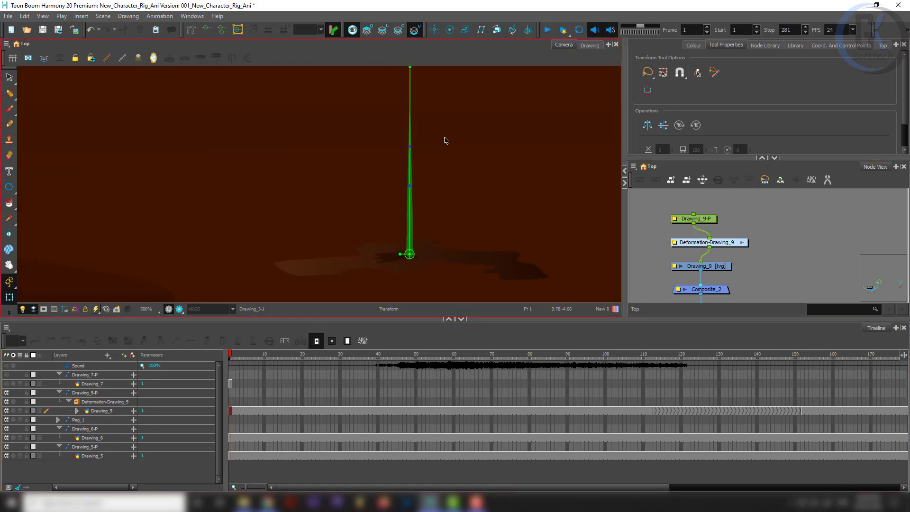
scroll(445, 140, "down", 2)
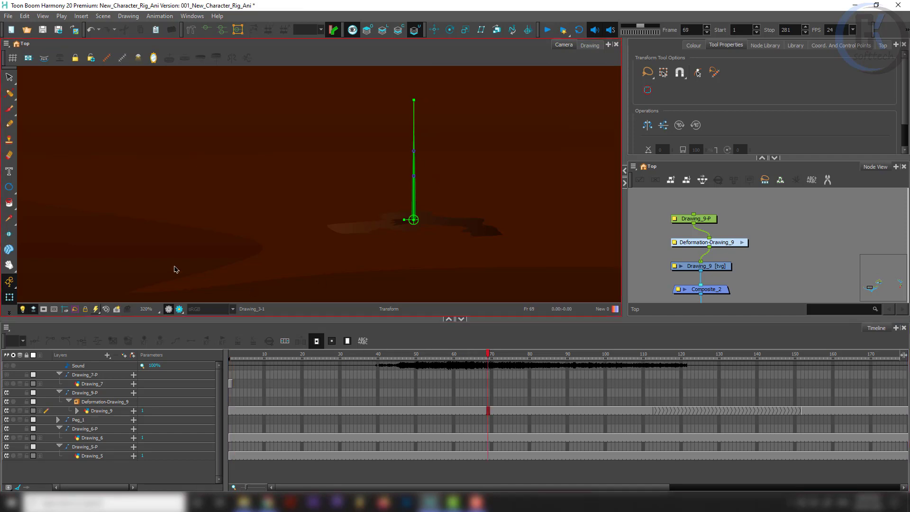
scroll(405, 158, "down", 4)
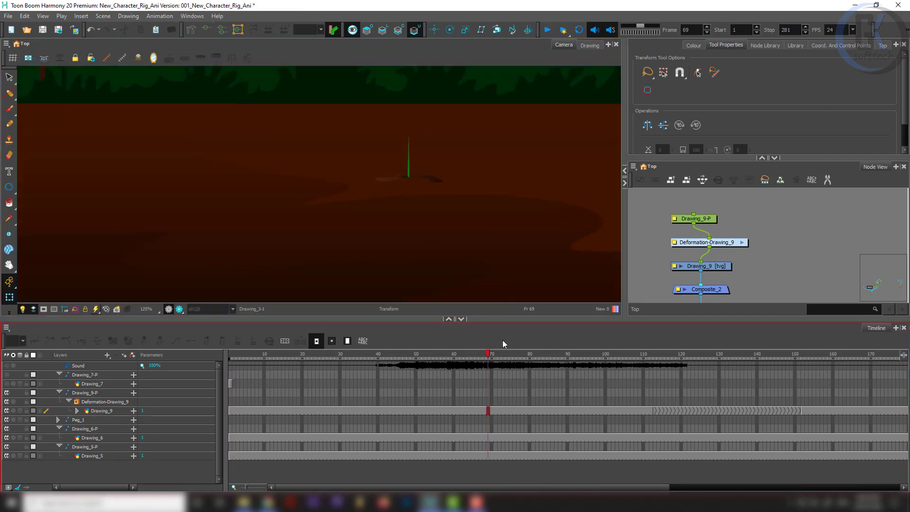
left_click_drag(470, 354, 423, 361)
scroll(754, 214, "down", 5)
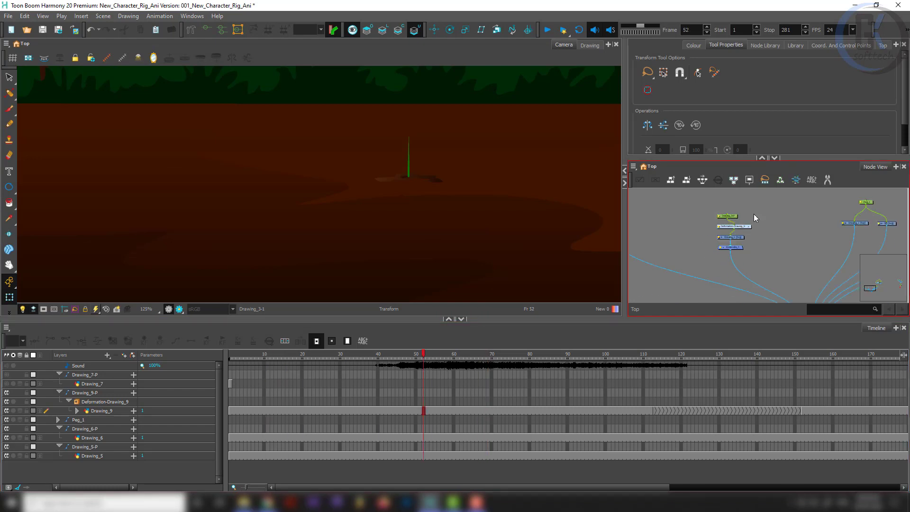
left_click_drag(758, 262, 633, 355)
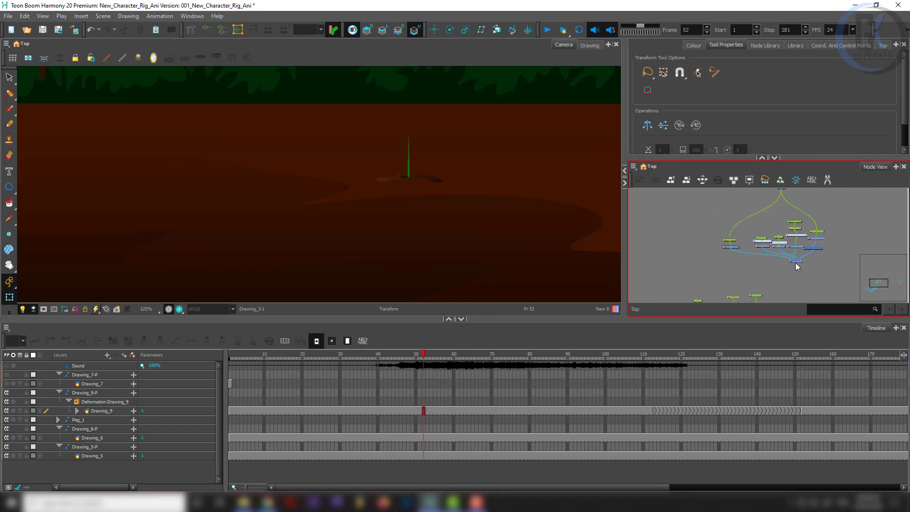
scroll(797, 266, "up", 5)
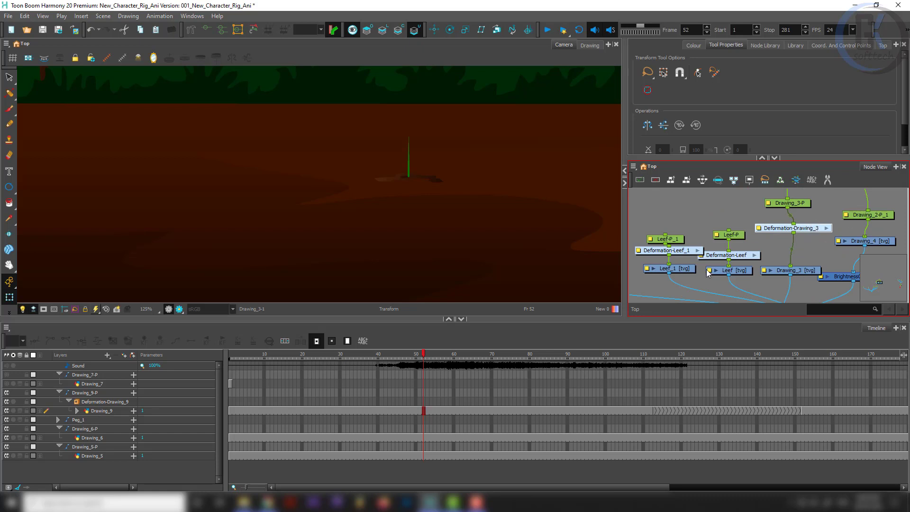
- On frame 1, bend the Drawing_9 stem into an arch by pulling its tip and tip handle down beside the base
left_click_drag(331, 357, 186, 380)
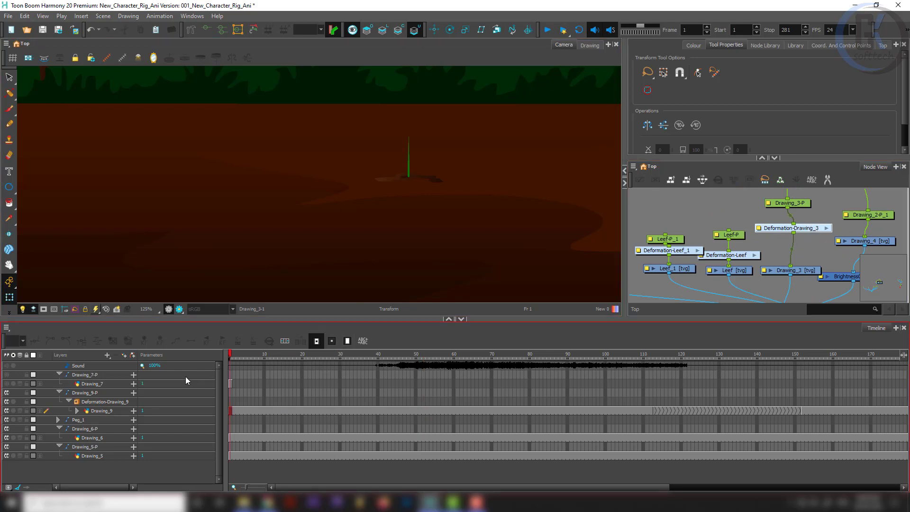
scroll(403, 173, "up", 4)
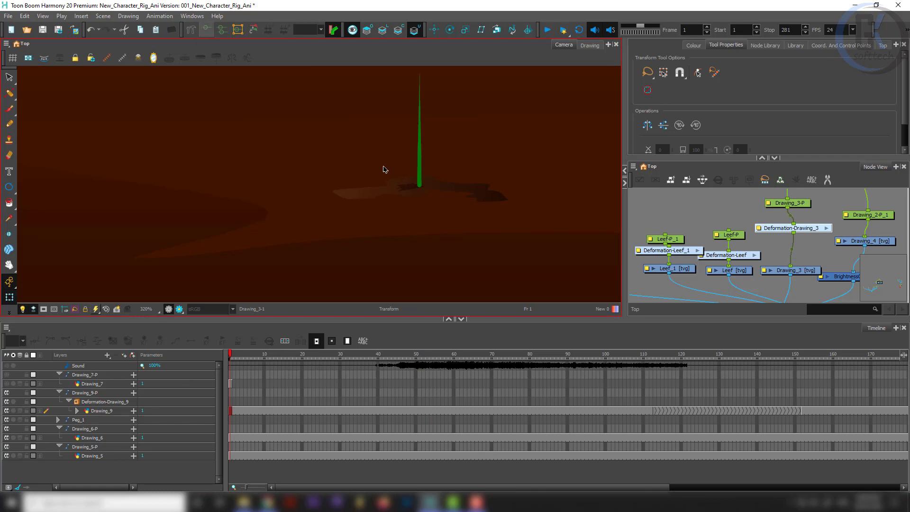
left_click(419, 176)
left_click_drag(448, 115, 440, 178)
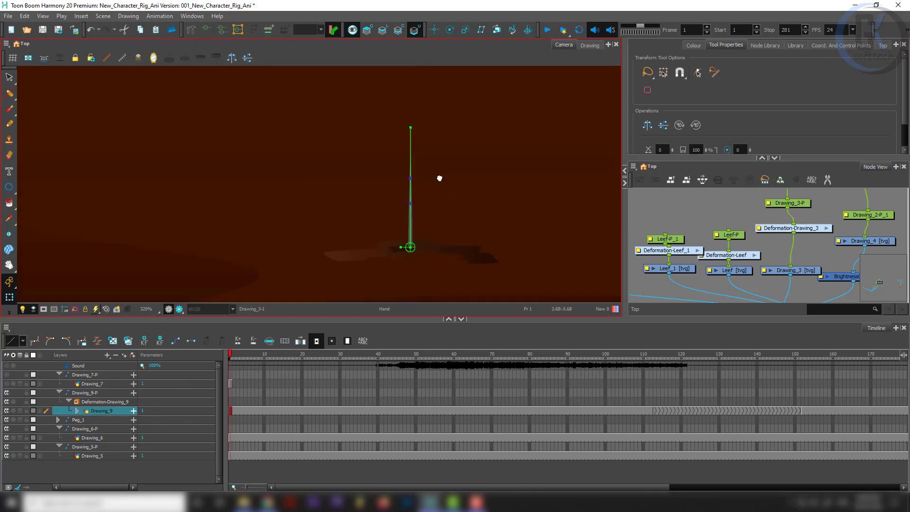
left_click(725, 210)
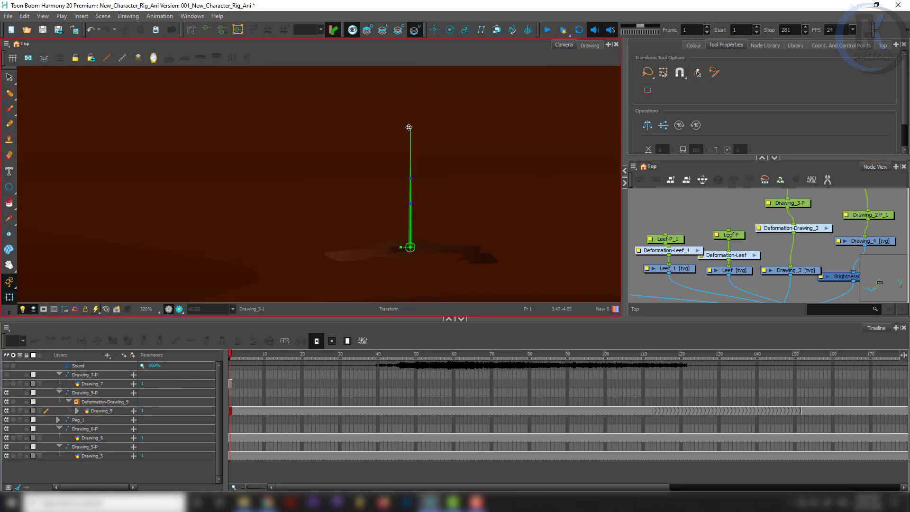
left_click(409, 127)
scroll(413, 280, "up", 5)
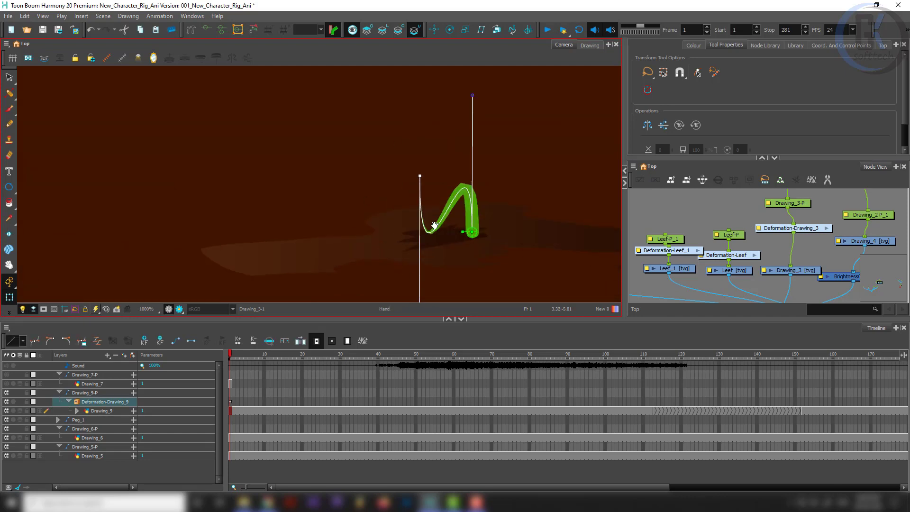
left_click_drag(418, 268, 440, 47)
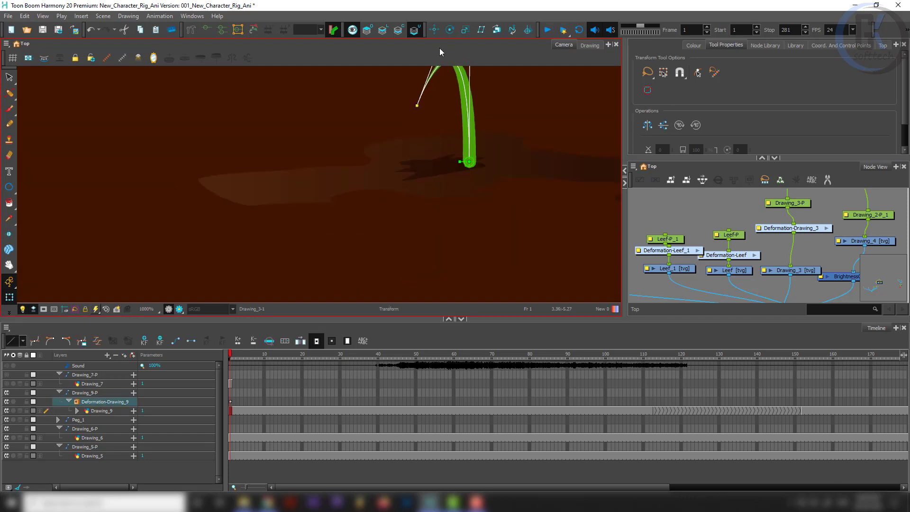
left_click_drag(418, 105, 429, 182)
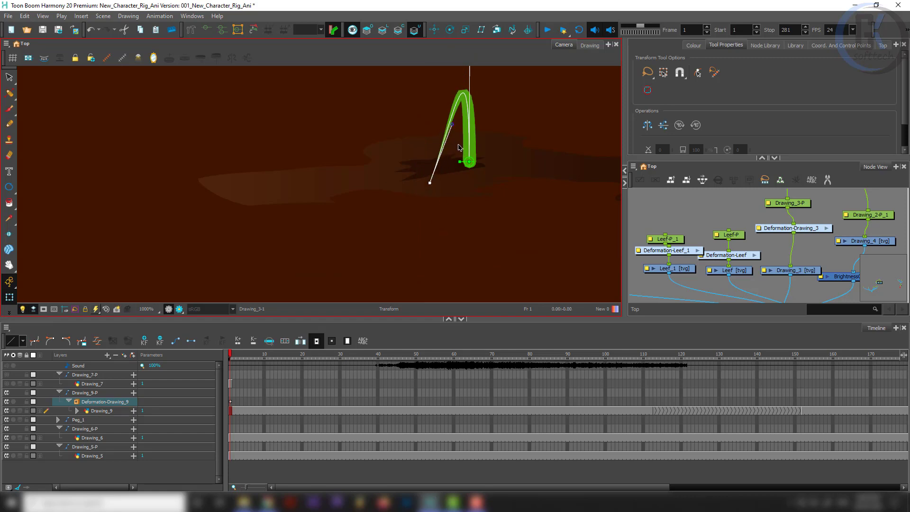
left_click_drag(451, 125, 434, 146)
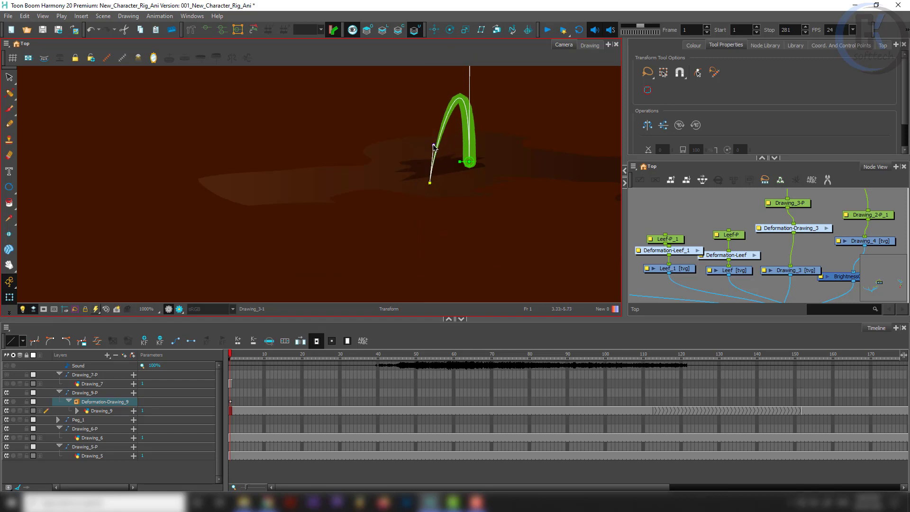
- Shorten the base handle and reposition the tip and its handle so the stem curls low over the ground
left_click_drag(487, 67, 462, 192)
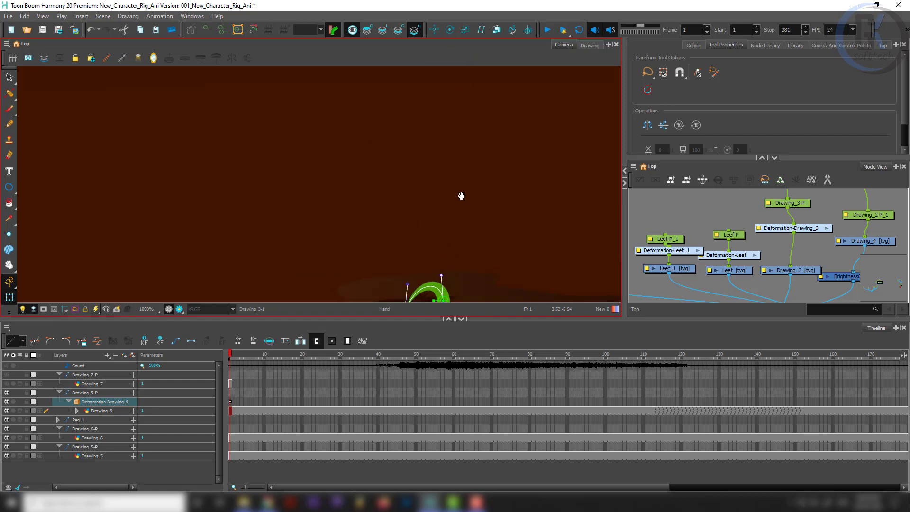
scroll(433, 233, "up", 5)
left_click_drag(432, 236, 455, 289)
left_click_drag(464, 193, 431, 178)
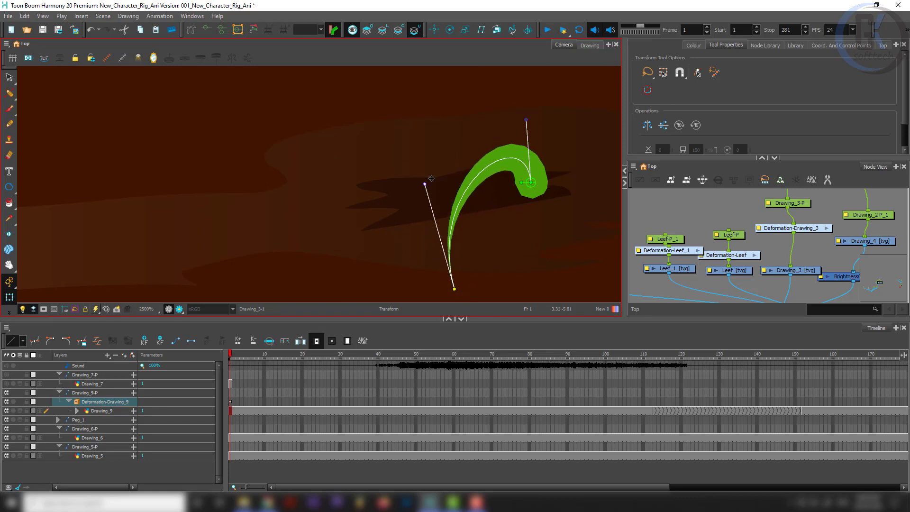
left_click_drag(526, 120, 532, 160)
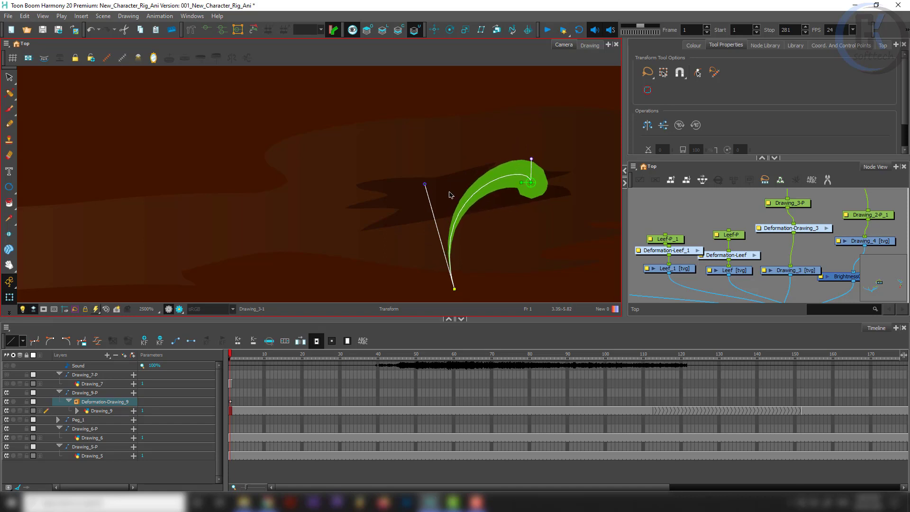
left_click_drag(424, 185, 453, 168)
- Locate the Drawing_2 node in the original plant rig and copy it
scroll(757, 234, "up", 3)
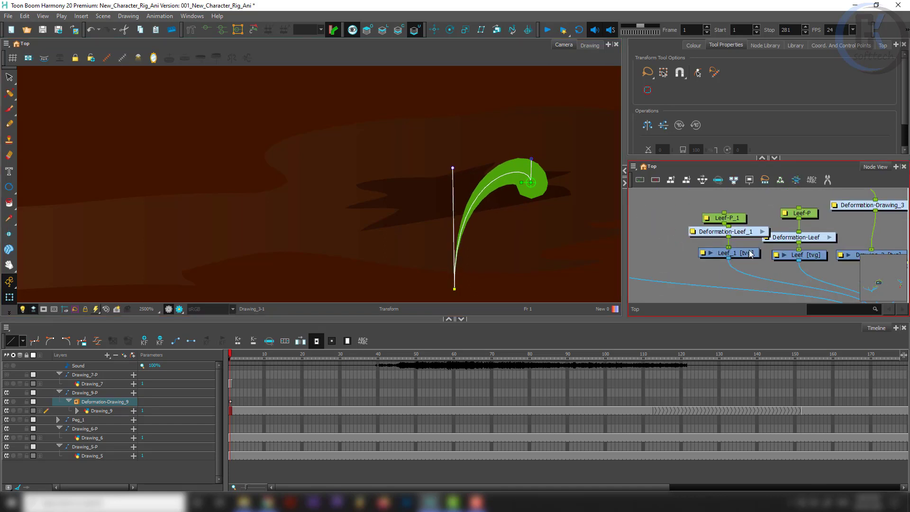
scroll(750, 240, "down", 3)
left_click(751, 266)
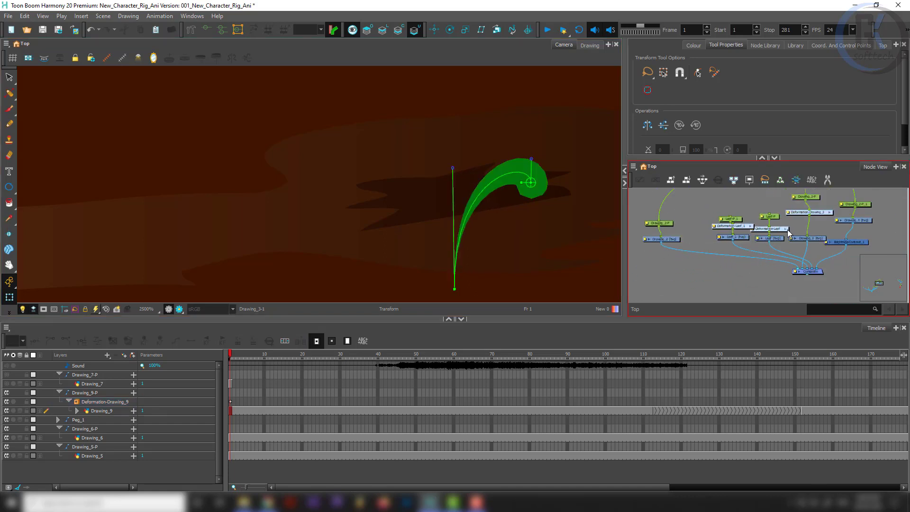
scroll(730, 259, "up", 3)
left_click(698, 243)
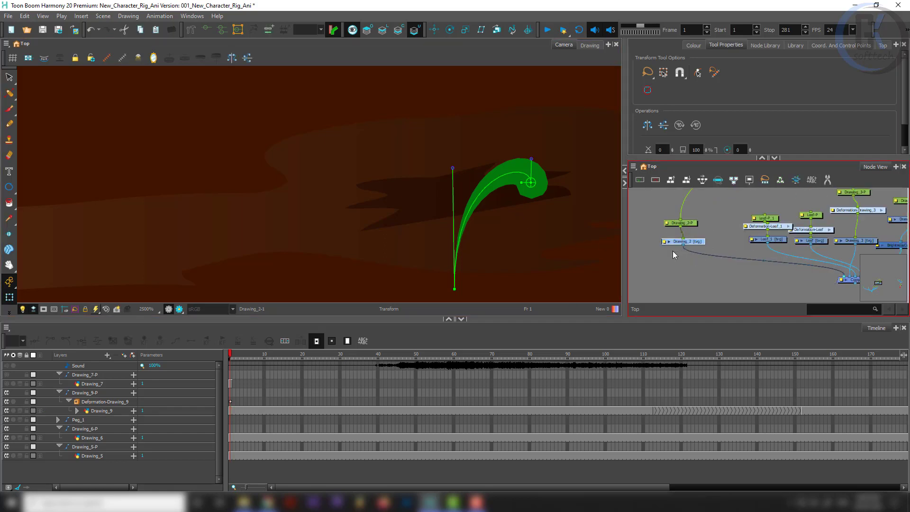
scroll(772, 249, "down", 3)
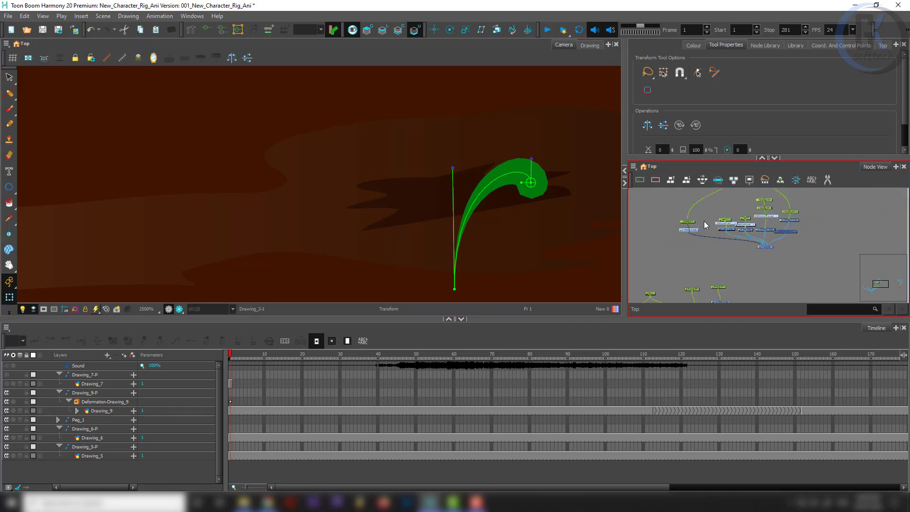
- Shift the Drawing_9 node group aside and paste the copied drawing node beside it with Paste Special
scroll(782, 236, "up", 4)
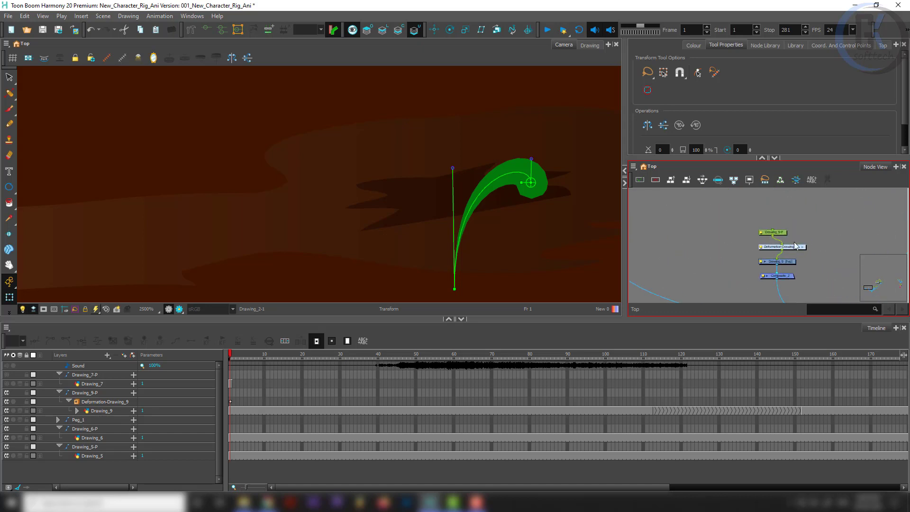
left_click(784, 263)
left_click(739, 250)
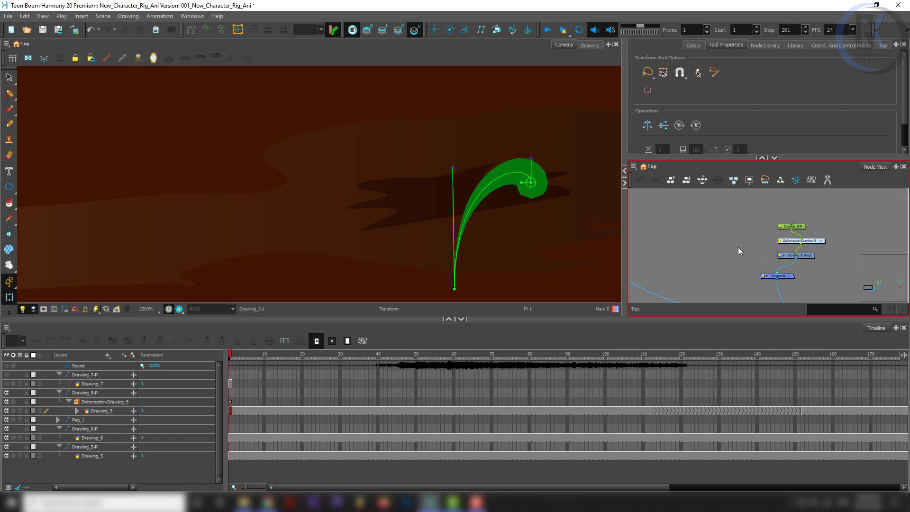
key("ctrl+shift+v")
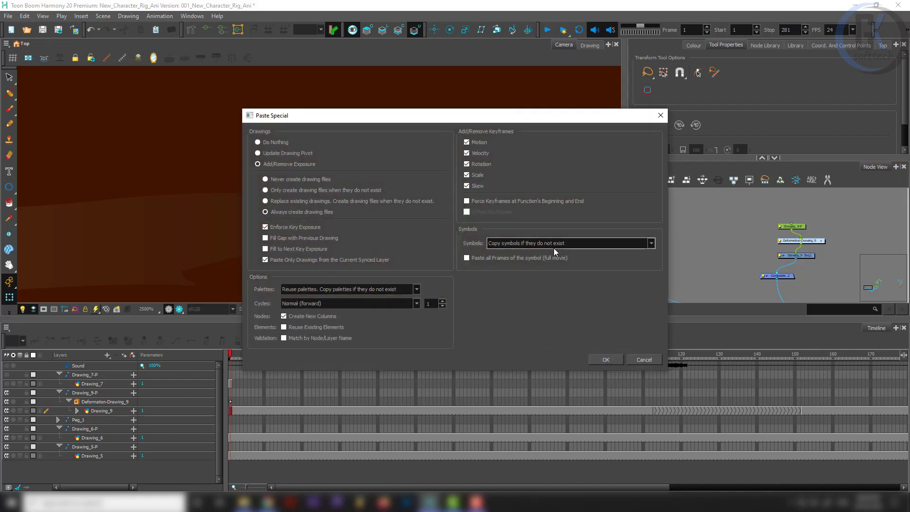
left_click(600, 363)
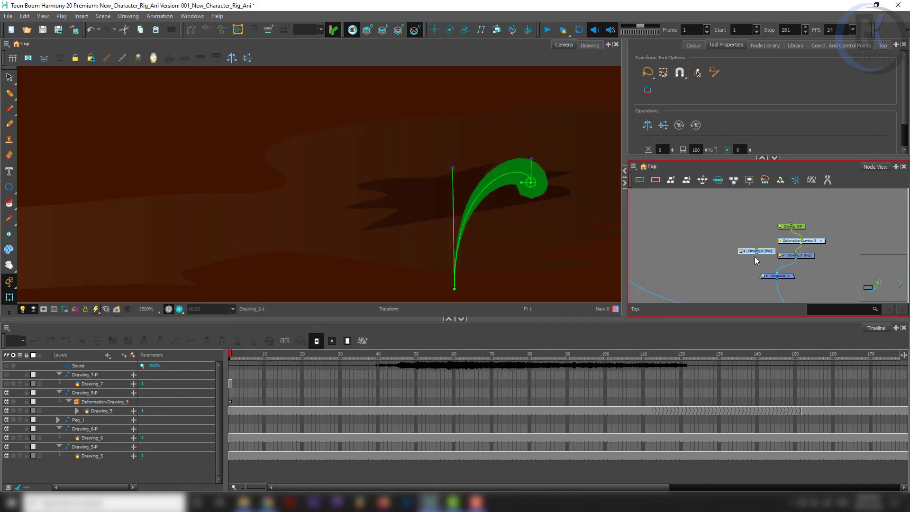
- Connect the pasted Drawing_8 node to Composite_2 alongside the stem
left_click_drag(756, 255, 770, 274)
left_click(766, 229)
left_click(751, 251)
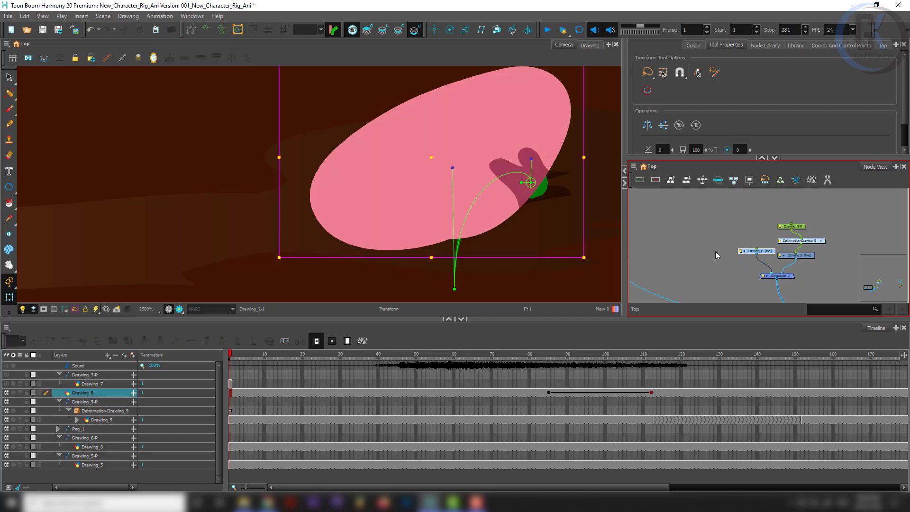
- Add a parent peg to the Drawing_8 node
scroll(512, 171, "down", 4)
left_click(746, 237)
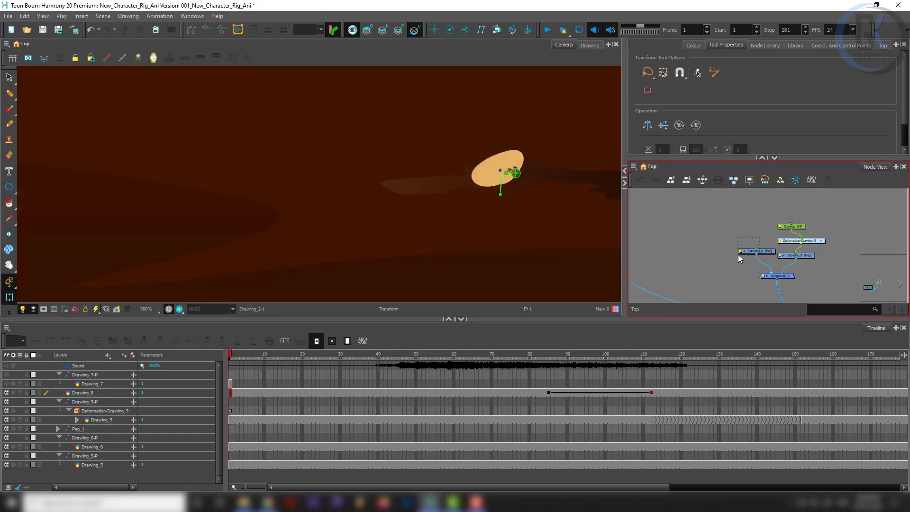
left_click(742, 252)
key("ctrl+p")
scroll(469, 191, "up", 3)
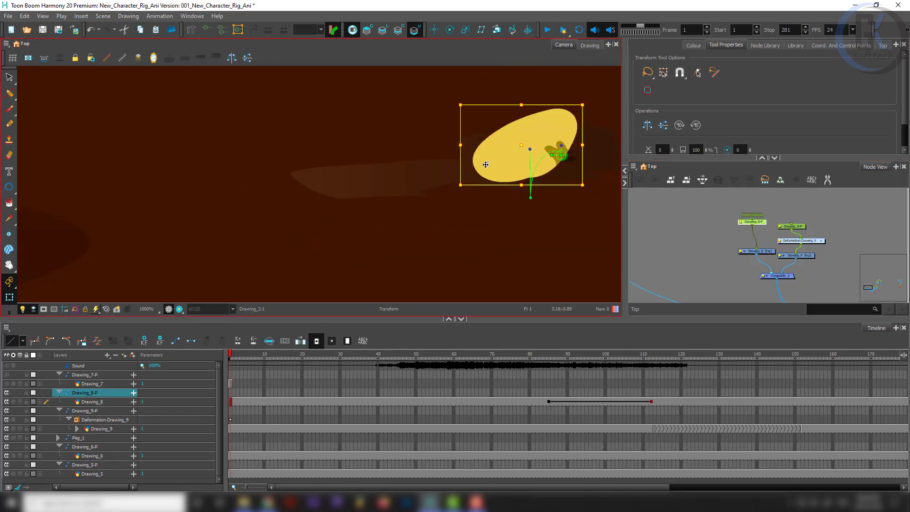
- Set the animation mode to Animate Off and nudge the seed drawing slightly
scroll(486, 164, "down", 8)
left_click_drag(486, 183, 422, 230)
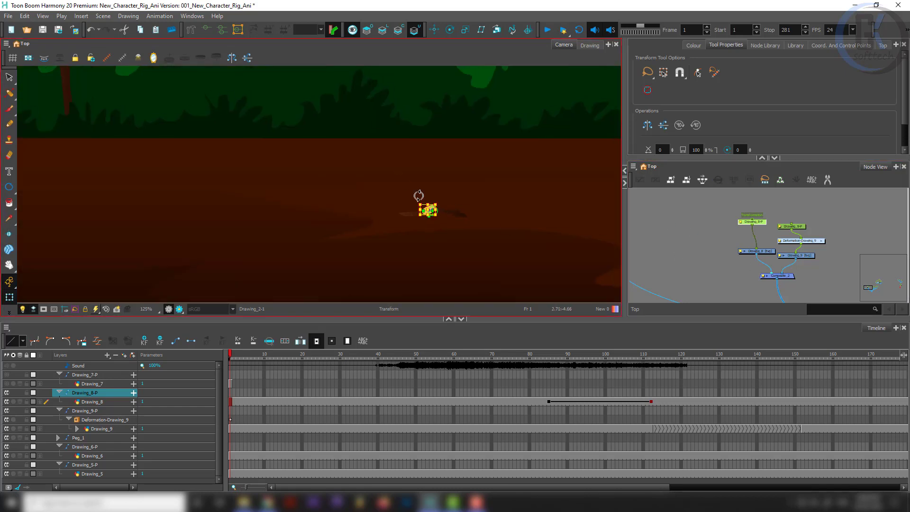
scroll(422, 190, "up", 6)
left_click(10, 282)
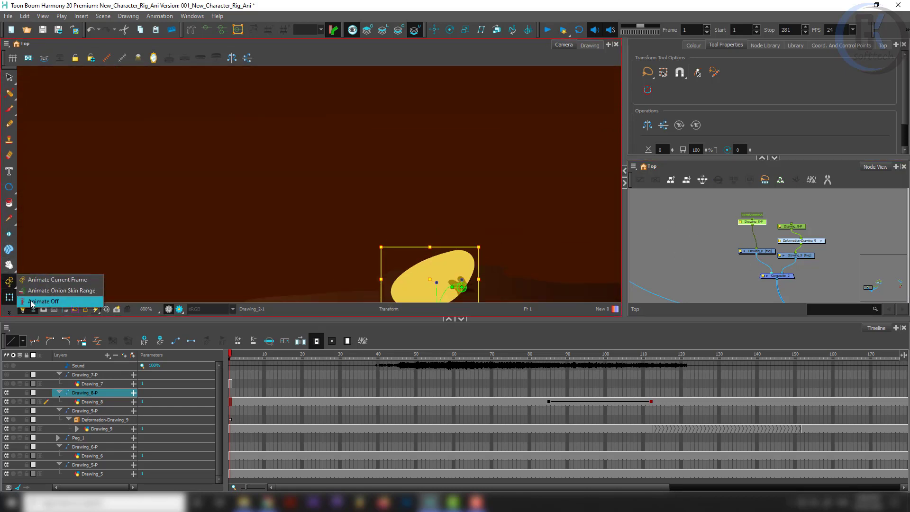
left_click(62, 290)
left_click_drag(460, 264, 458, 263)
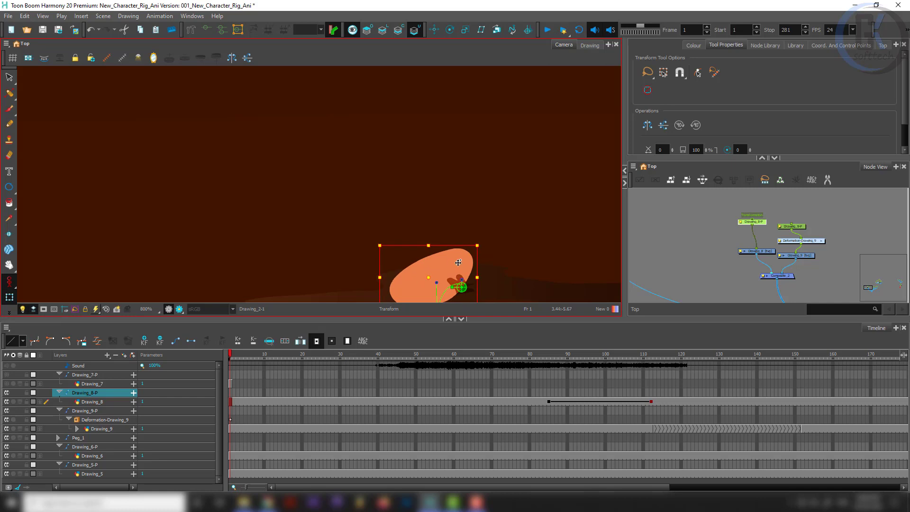
- Use the Rotate tool to move the seed peg's pivot onto the stem's root, and return to the Transform tool
left_click(450, 29)
scroll(449, 170, "down", 8)
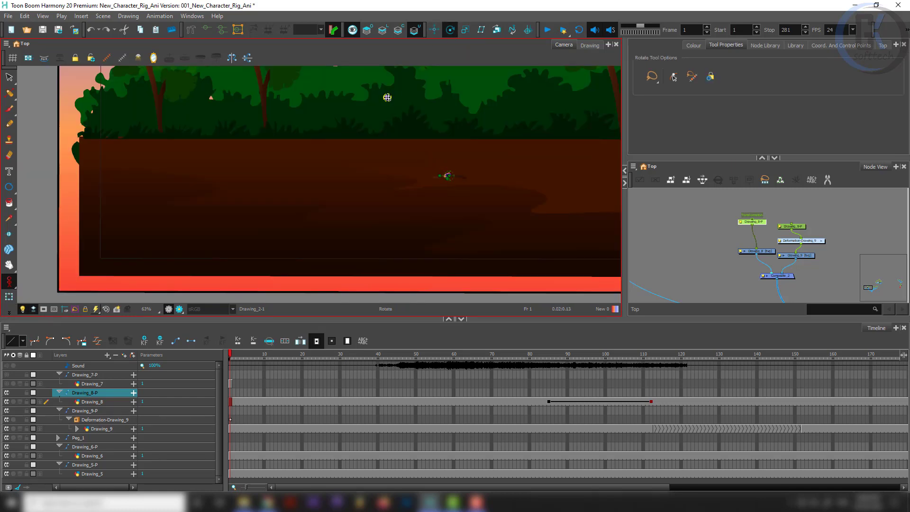
scroll(450, 174, "up", 8)
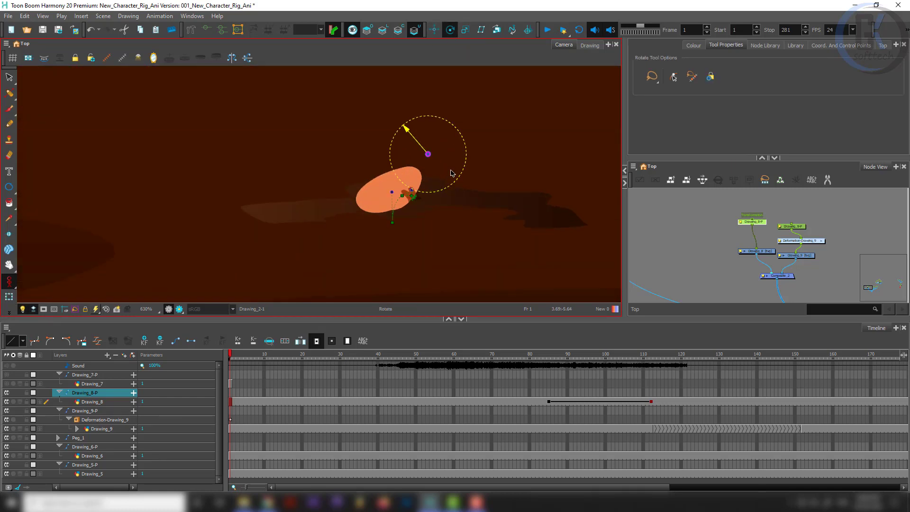
left_click_drag(431, 156, 409, 197)
key("shift+t")
scroll(407, 192, "up", 3)
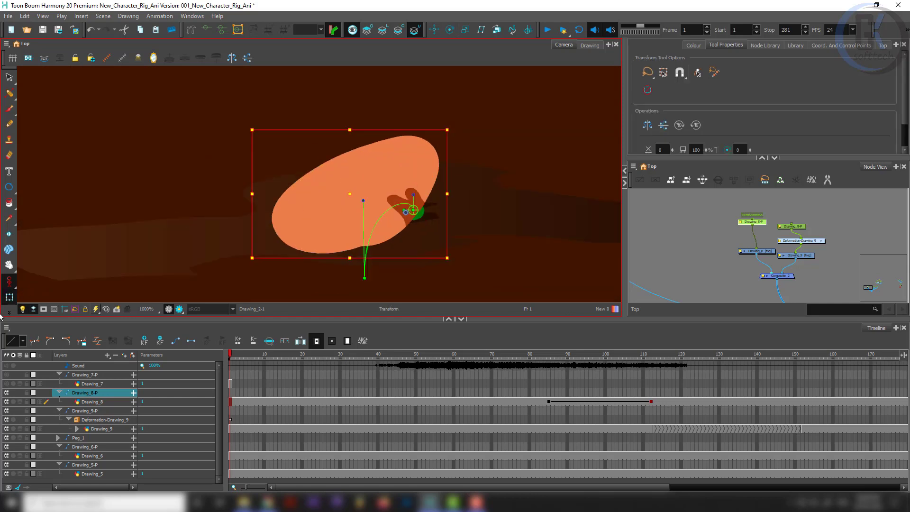
- Scale down and rotate the Drawing_8 seed through its peg, and place it just beside the stem's root
left_click(15, 284)
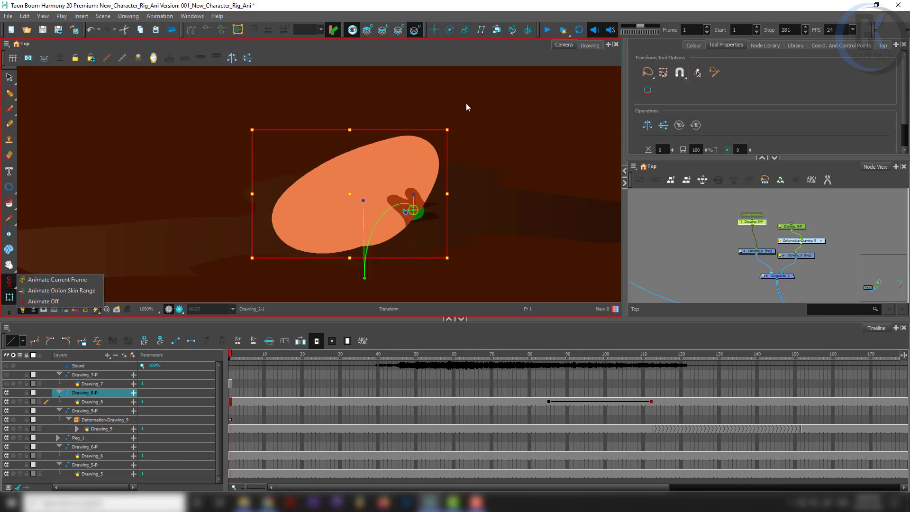
left_click(528, 193)
left_click(753, 222)
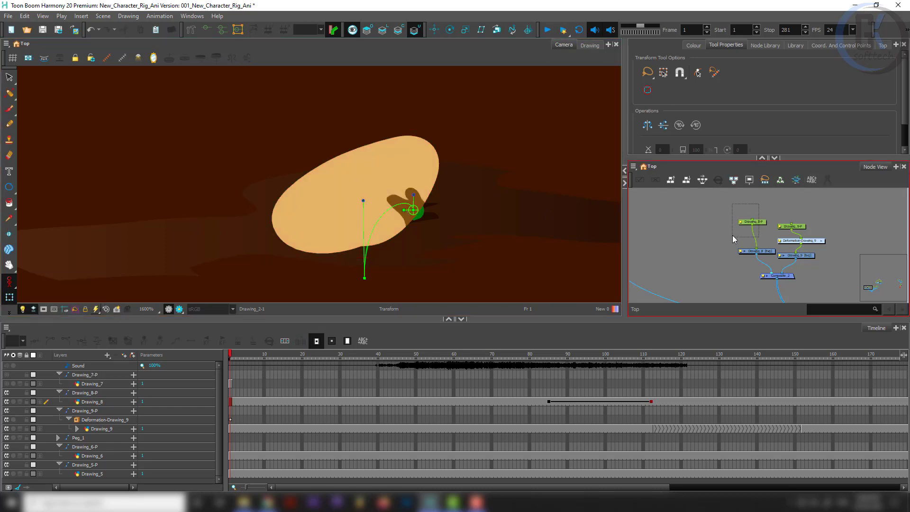
mouse_move(449, 130)
left_mouse_down()
mouse_move(421, 184)
mouse_move(414, 169)
left_mouse_up()
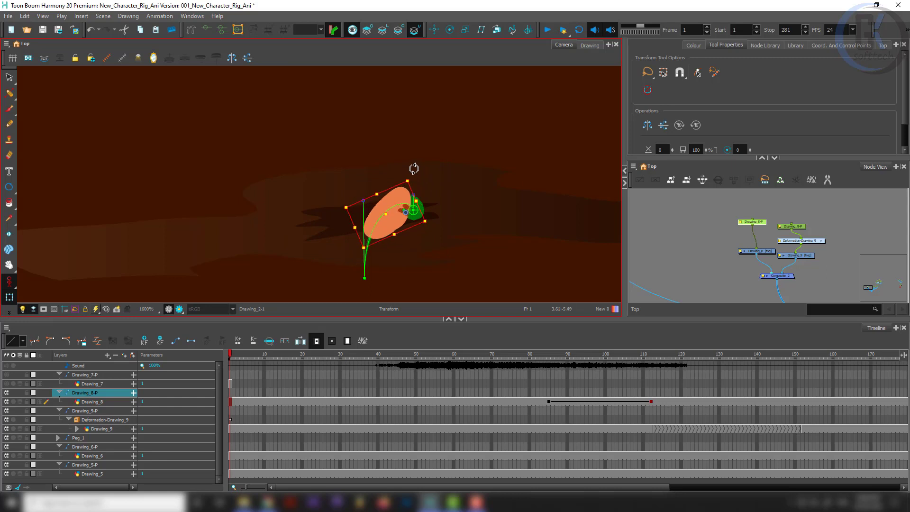
left_click_drag(391, 219, 385, 212)
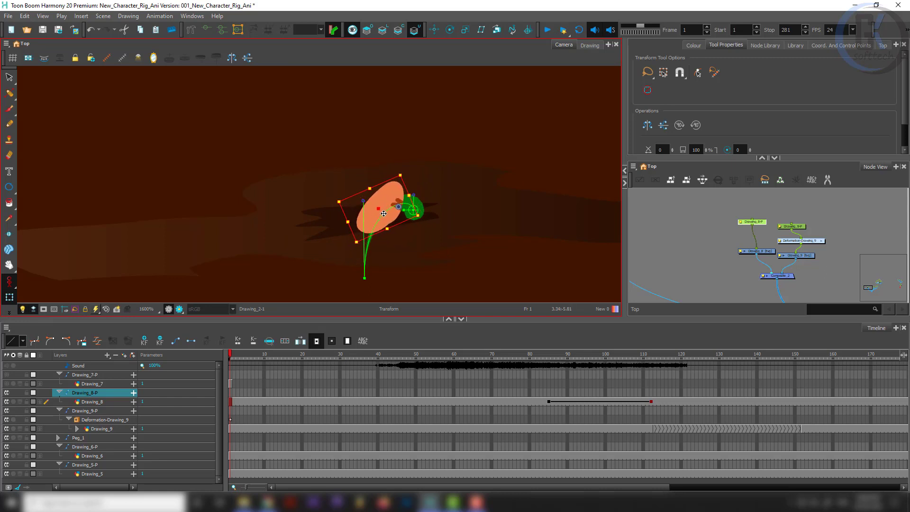
- Set the mode to Animate Current Frame and tuck the stem's deformation tip and handle behind the seed at frame 1
left_click(664, 221)
left_click(303, 267)
left_click_drag(9, 282, 36, 280)
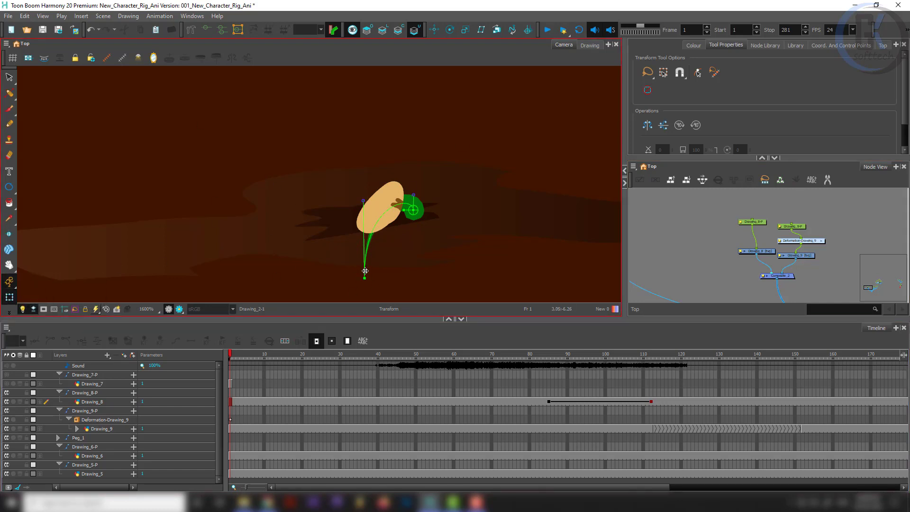
mouse_move(365, 271)
left_mouse_down()
mouse_move(376, 194)
mouse_move(378, 215)
left_mouse_up()
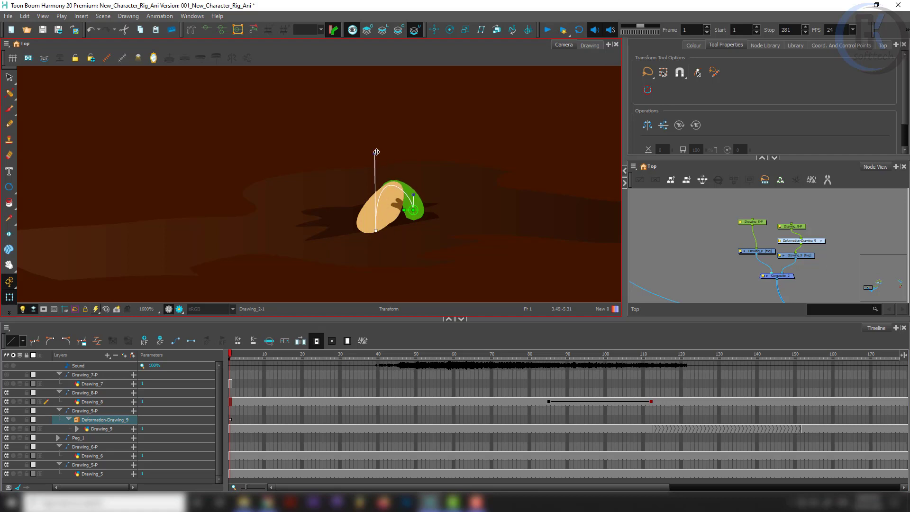
left_click_drag(375, 179, 377, 204)
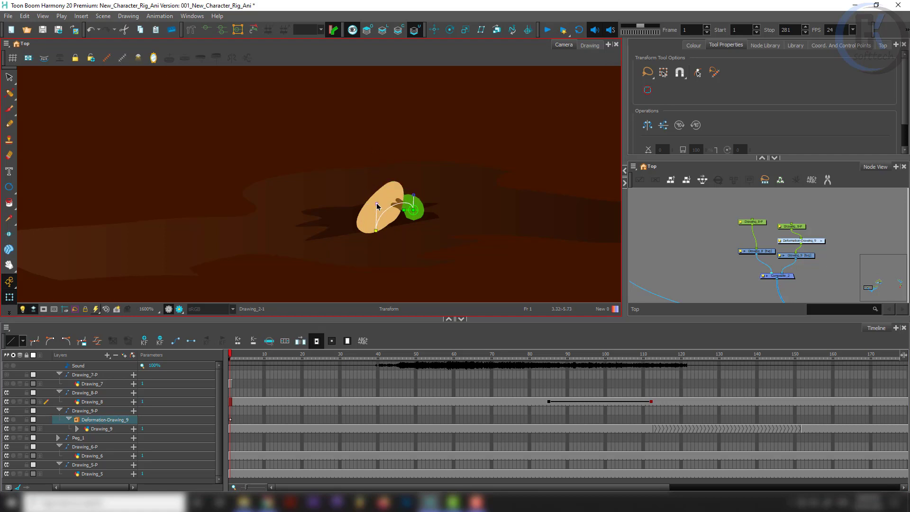
- At frame 30, raise the stem's deformation handles so it arches up above the seed with its tip still tucked behind
scroll(352, 244, "down", 4)
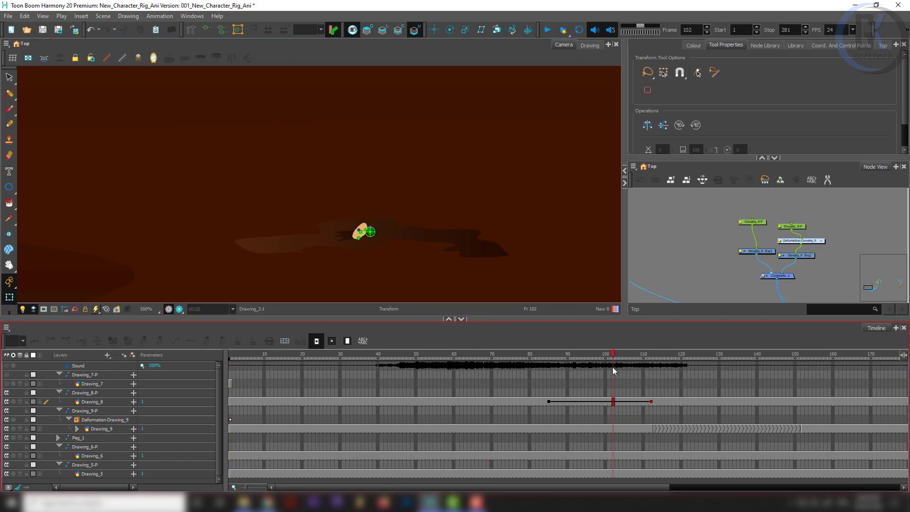
left_click_drag(613, 371, 602, 370)
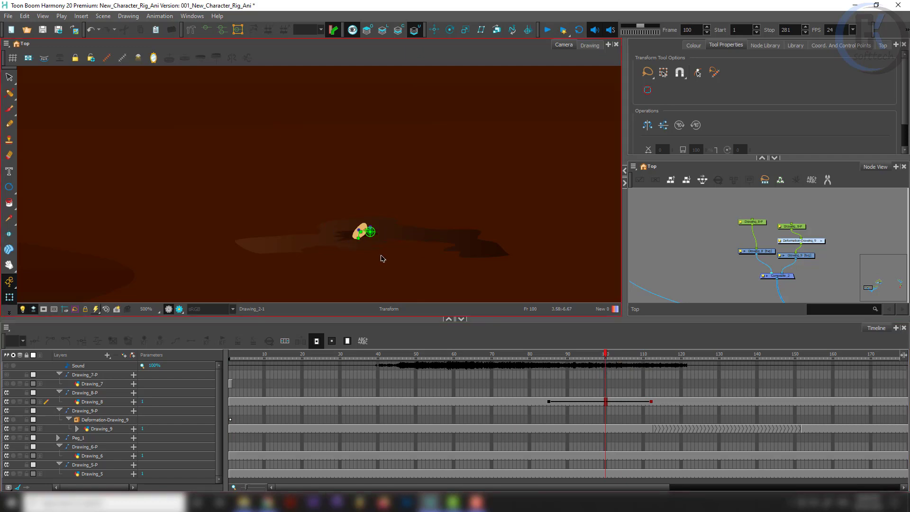
left_click_drag(321, 351, 340, 353)
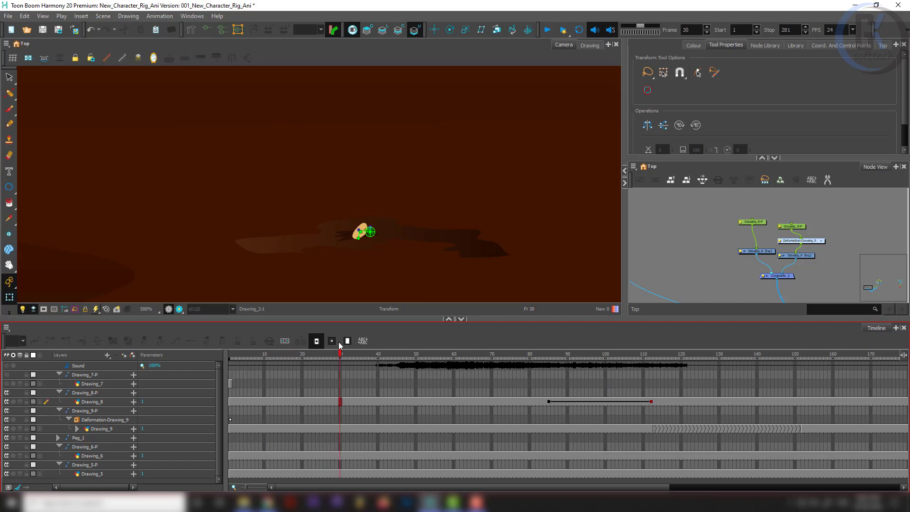
scroll(346, 256, "up", 7)
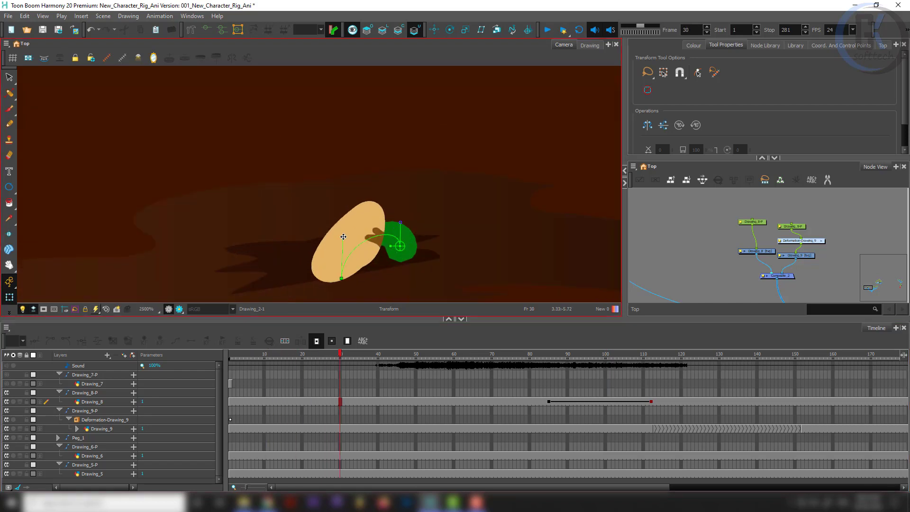
left_click_drag(343, 237, 348, 103)
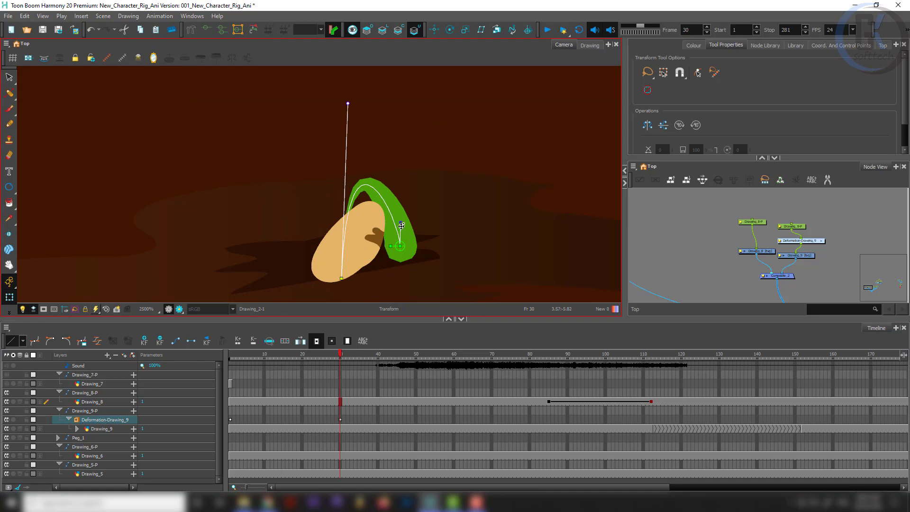
left_click_drag(401, 226, 351, 75)
scroll(426, 228, "down", 4)
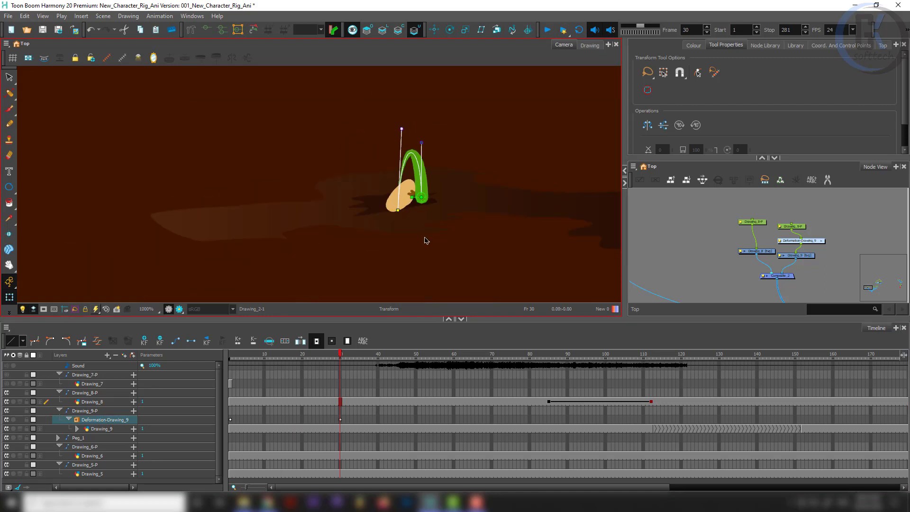
- At frame 60, lift the stem's tip and adjust both curve handles to form a taller, hooked sprout
left_click_drag(459, 355, 454, 356)
left_click_drag(399, 211, 430, 143)
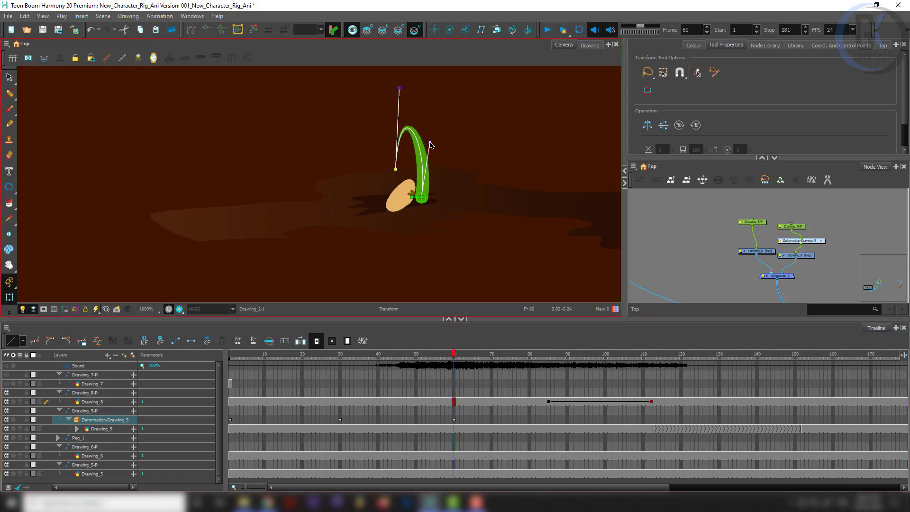
left_click_drag(398, 88, 398, 64)
left_click_drag(396, 168, 393, 107)
left_click_drag(425, 142, 444, 185)
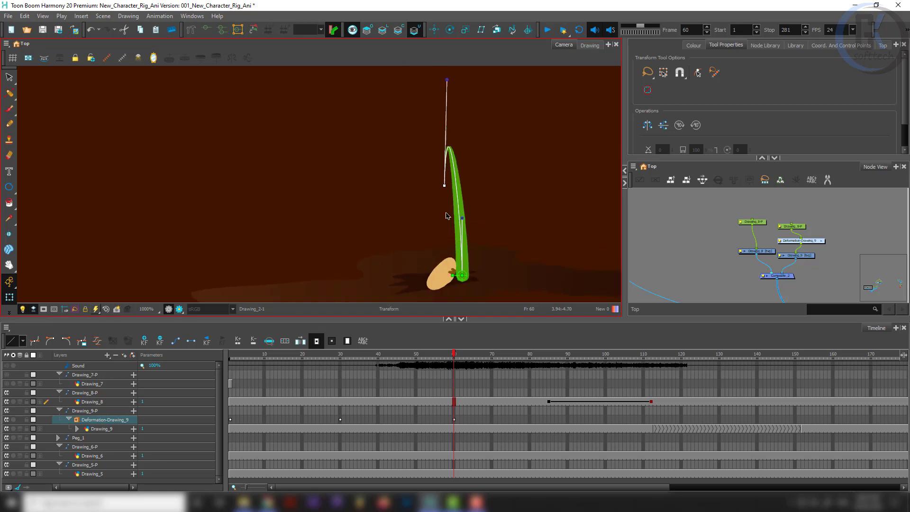
mouse_move(464, 219)
left_mouse_down()
mouse_move(441, 217)
mouse_move(469, 212)
left_mouse_up()
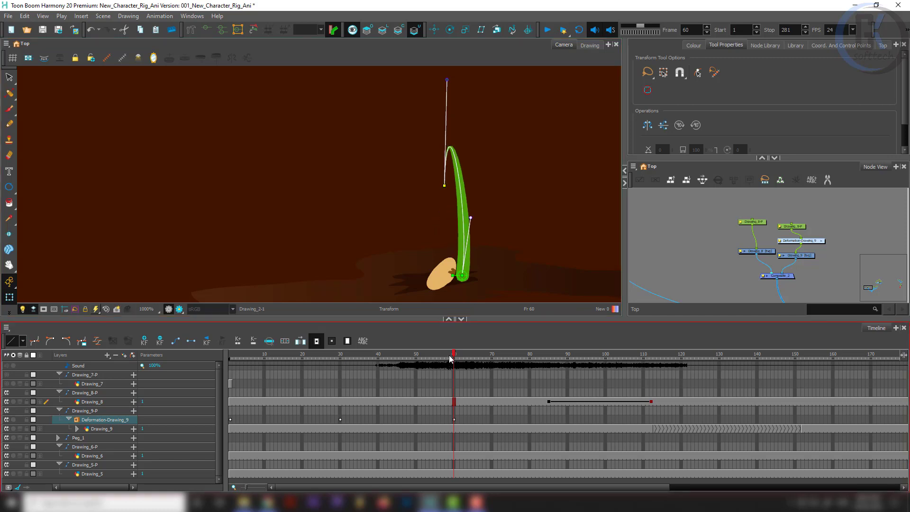
- At frame 90, raise the stem's tip higher and swing its handle below it so the hook straightens into an upright stem
left_click_drag(450, 359, 480, 379)
left_click_drag(567, 383, 568, 382)
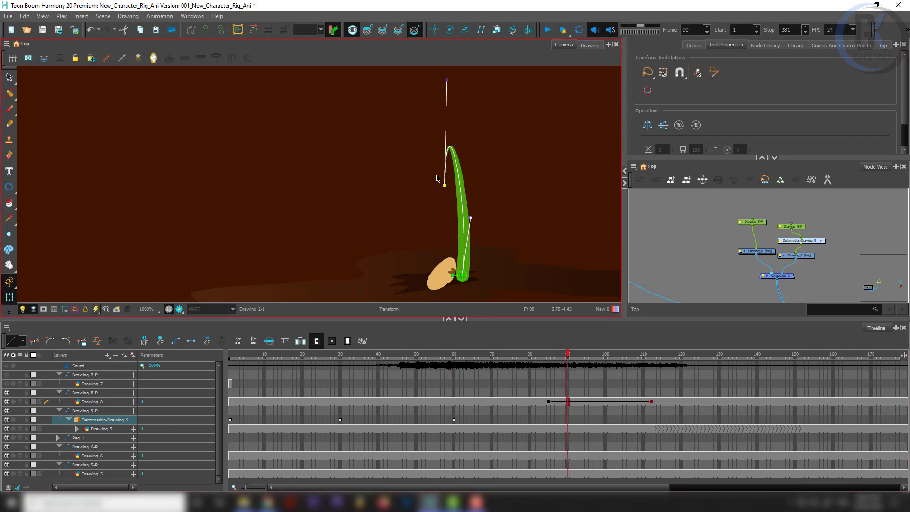
left_click_drag(444, 184, 374, 209)
key("space")
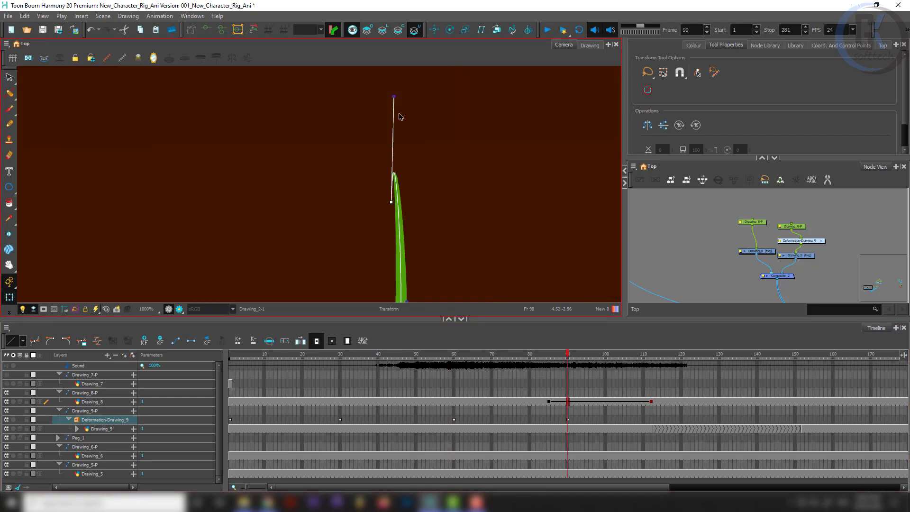
left_click_drag(394, 96, 387, 275)
scroll(406, 216, "down", 6)
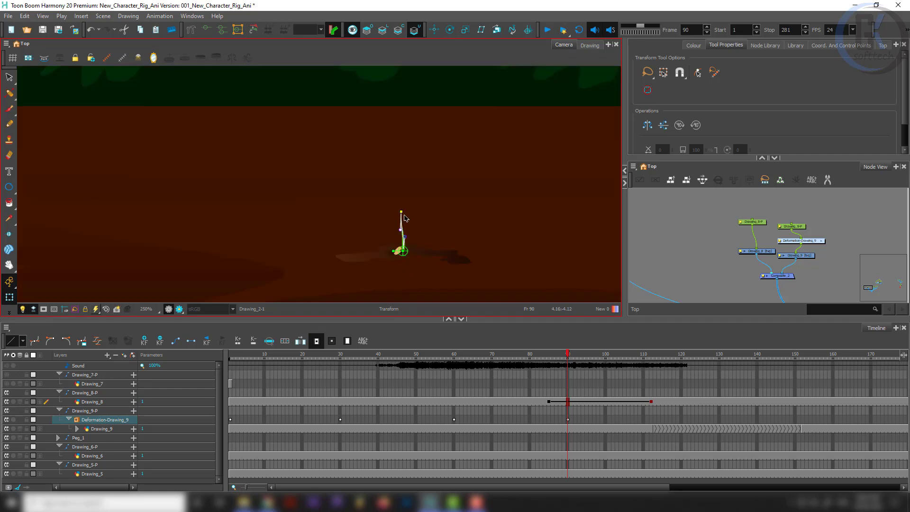
scroll(403, 235, "up", 7)
left_click_drag(388, 211, 362, 216)
scroll(427, 209, "down", 3)
mouse_move(569, 359)
left_mouse_down()
mouse_move(421, 370)
mouse_move(501, 363)
mouse_move(569, 370)
left_mouse_up()
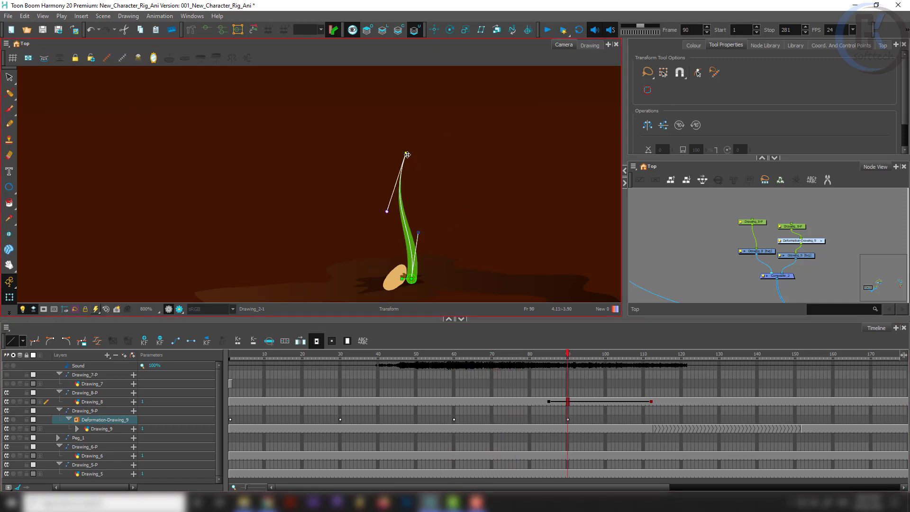
left_click_drag(407, 155, 407, 81)
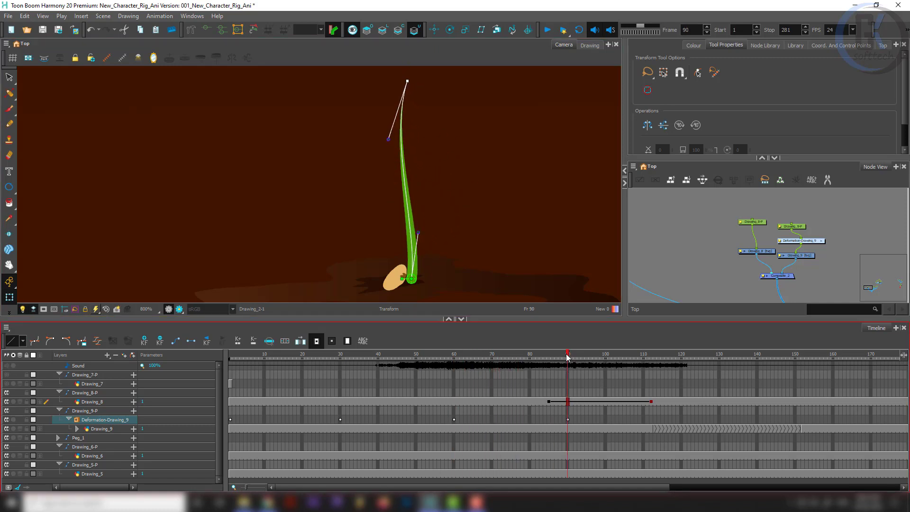
- At frame 120, raise the stem's tip and spread the two curve handles to opposite sides for an S-shaped bend
left_click_drag(568, 357, 593, 359)
left_click(681, 353)
scroll(415, 131, "down", 3)
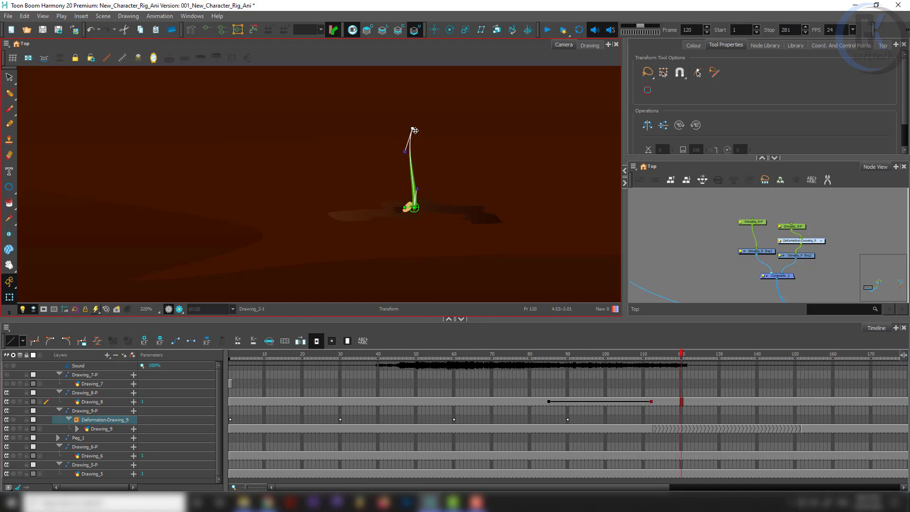
left_click_drag(414, 129, 435, 114)
left_click_drag(418, 190, 387, 134)
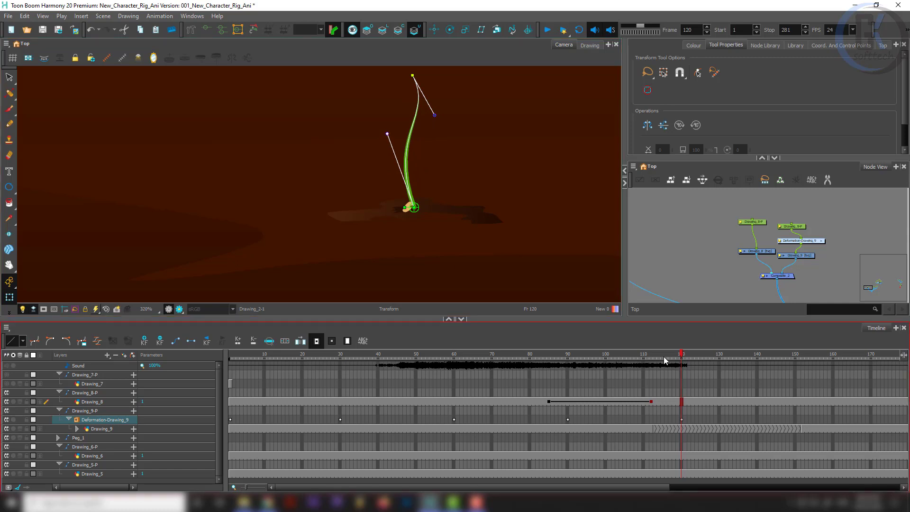
- At frame 150, raise the stem's tip further and realign its handles to make it tall and nearly straight
left_click_drag(664, 357, 796, 373)
left_click(466, 373)
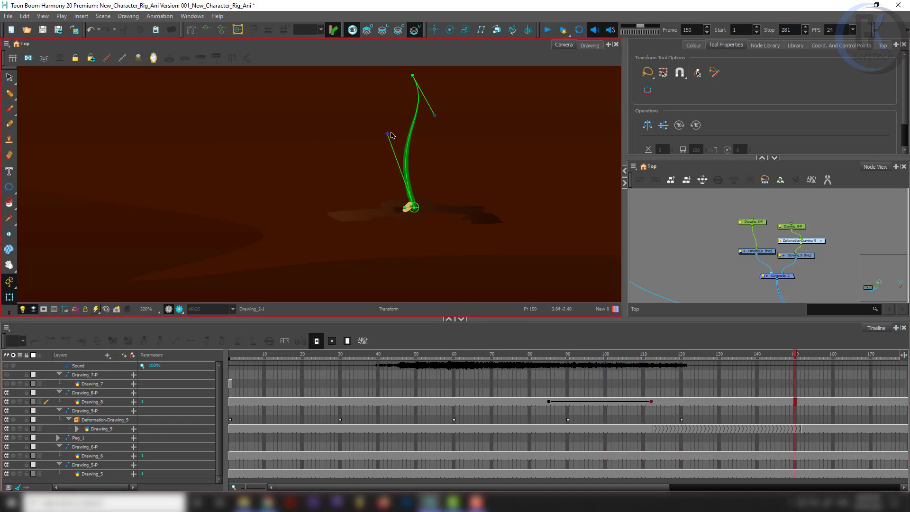
left_click_drag(388, 134, 399, 109)
left_click_drag(431, 152, 429, 222)
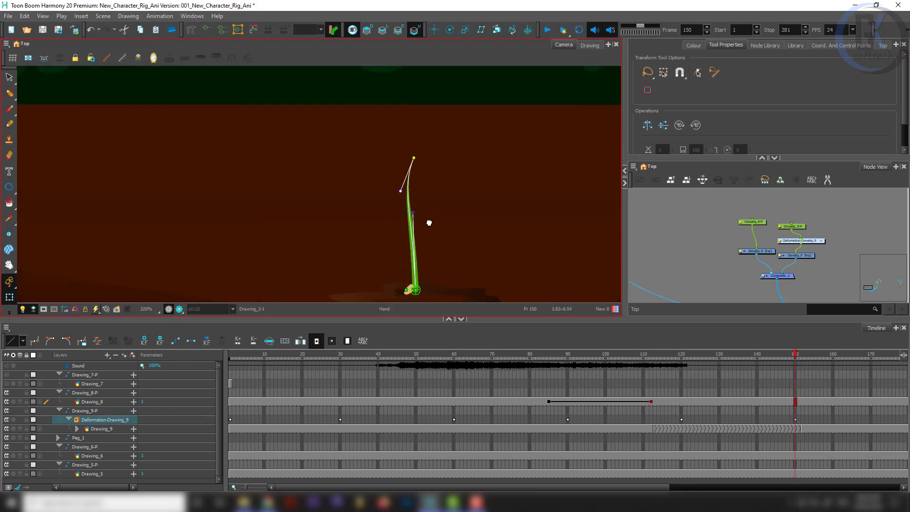
left_click_drag(424, 131, 432, 97)
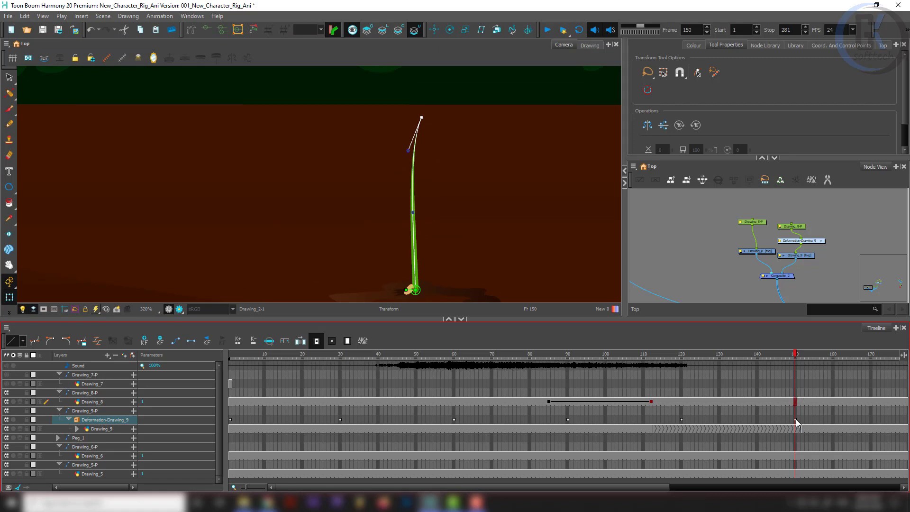
- Shift the stem deformation's last Curve keyframe to the end of Drawing_9's marked cells, and select Drawing_9 at frame 112
left_click(796, 421)
left_click(69, 420)
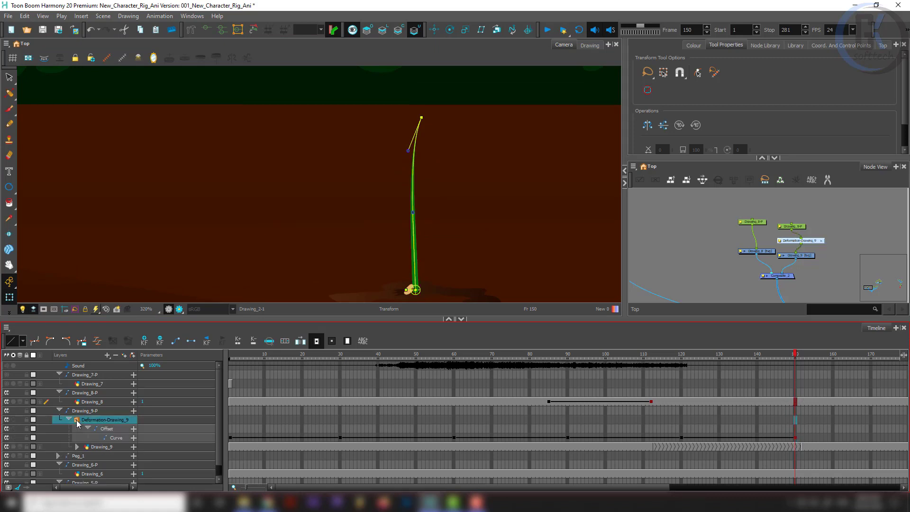
left_click(795, 437)
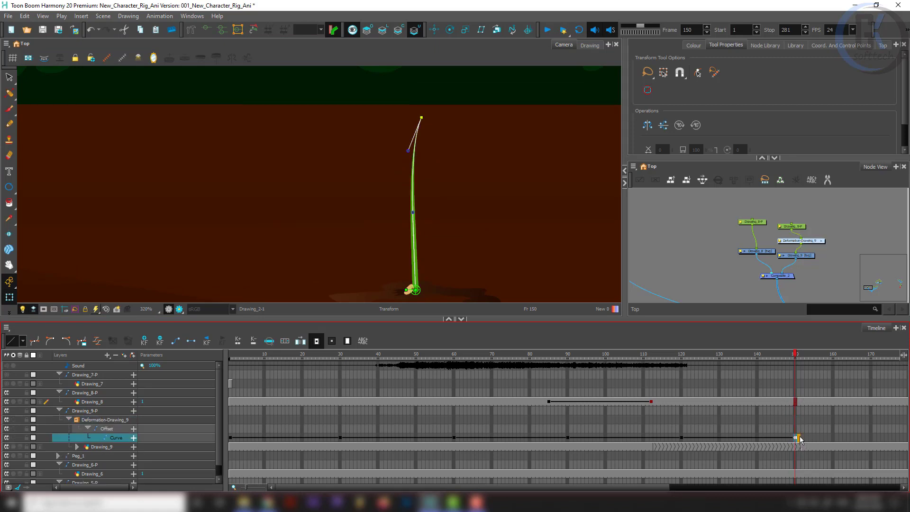
left_click(653, 447)
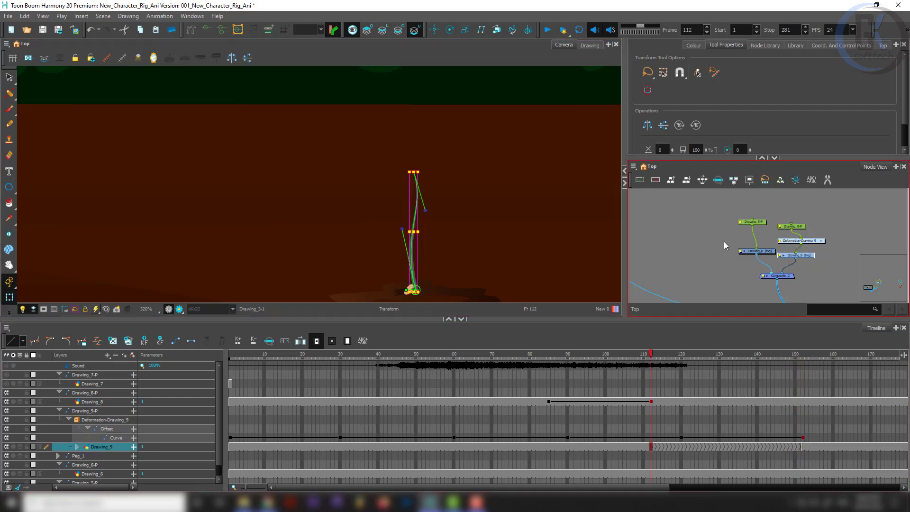
- Check the pencil line thickness of the stem's strokes in Drawing_9 at frames 112 and 152
scroll(411, 281, "up", 3)
left_click_drag(466, 288, 439, 234)
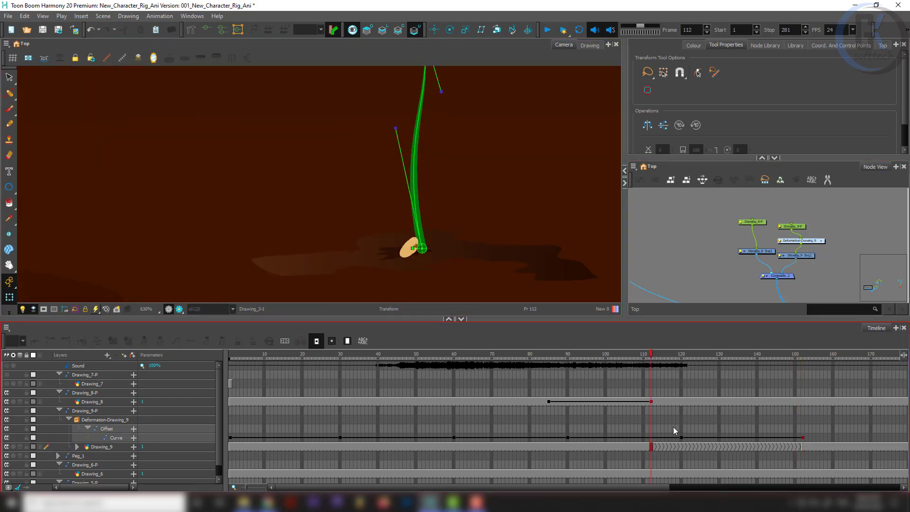
left_click(650, 446)
key("alt+s")
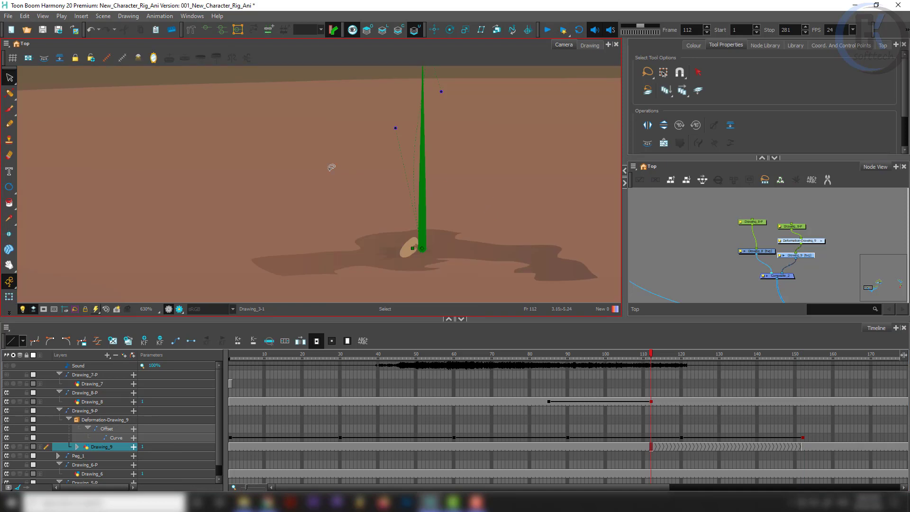
left_click_drag(904, 70, 905, 106)
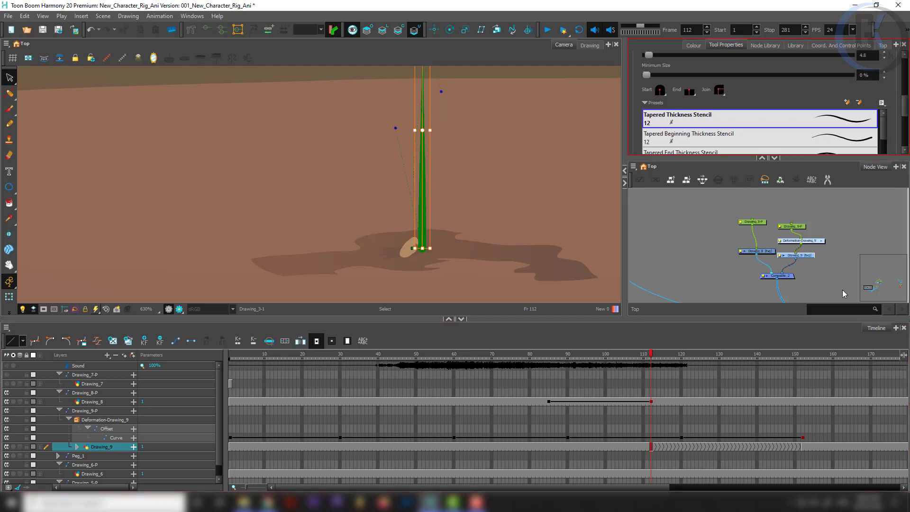
left_click_drag(797, 357, 803, 358)
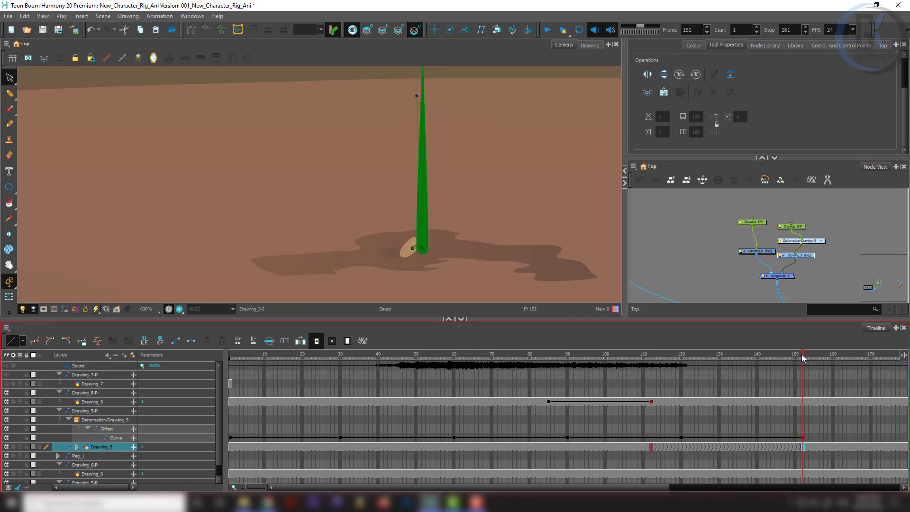
key("ctrl+a")
left_click_drag(904, 82, 908, 104)
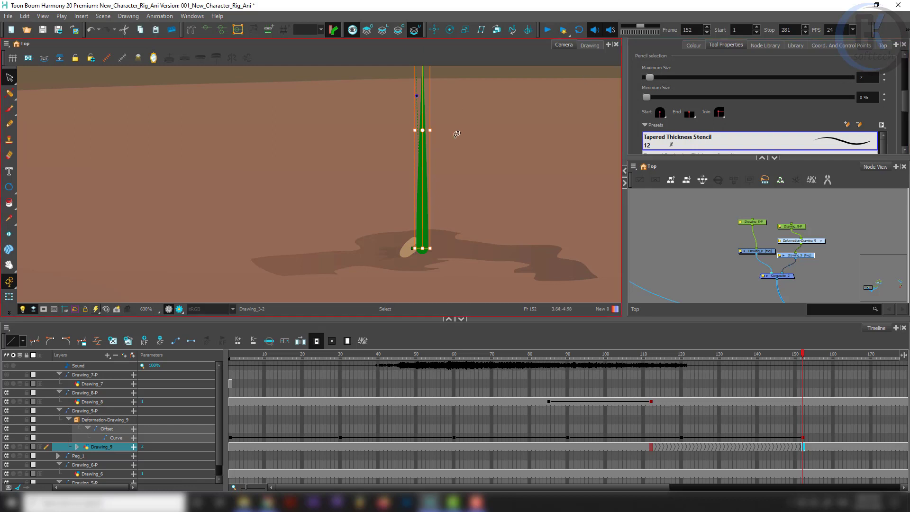
- At frame 152, raise the stem's tip above the ground edge and move its two curve handles to opposite sides for a gentle S-bend
key("shift+t")
left_click(653, 448)
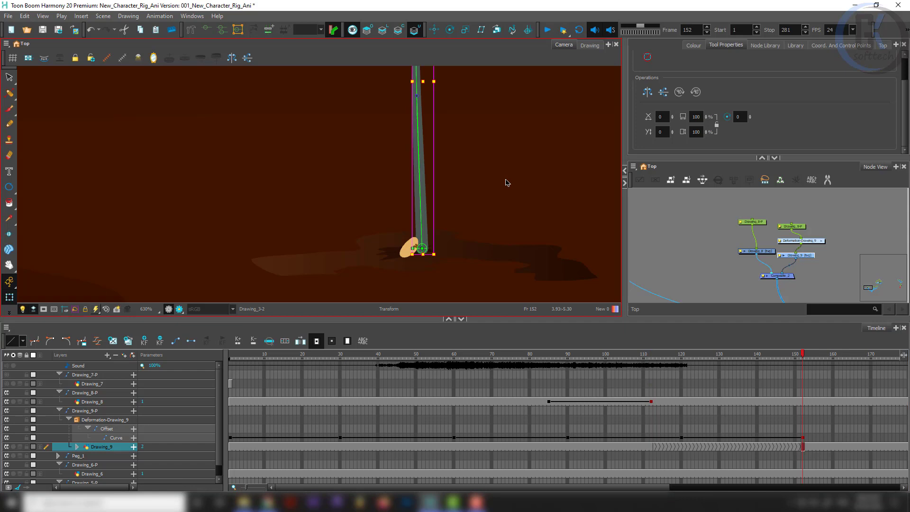
scroll(506, 182, "down", 4)
left_click(706, 237)
left_click_drag(489, 166, 459, 214)
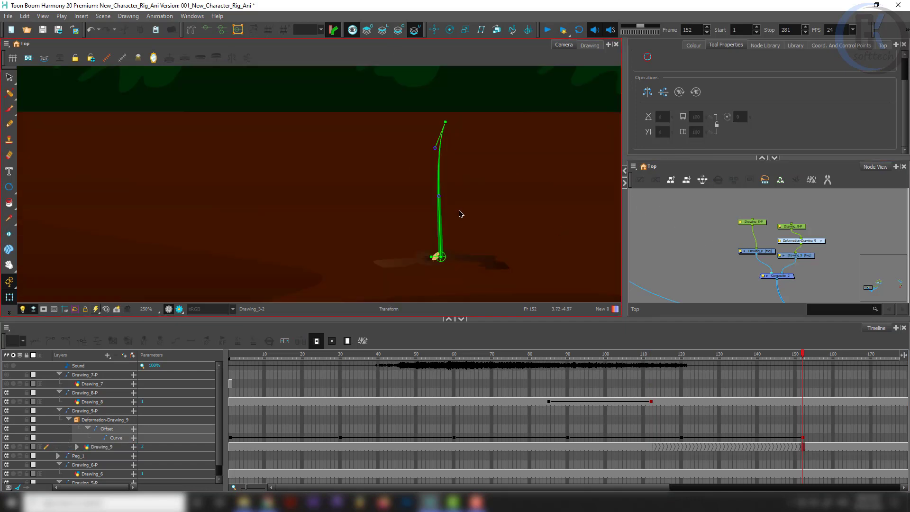
scroll(459, 214, "down", 2)
scroll(436, 147, "up", 2)
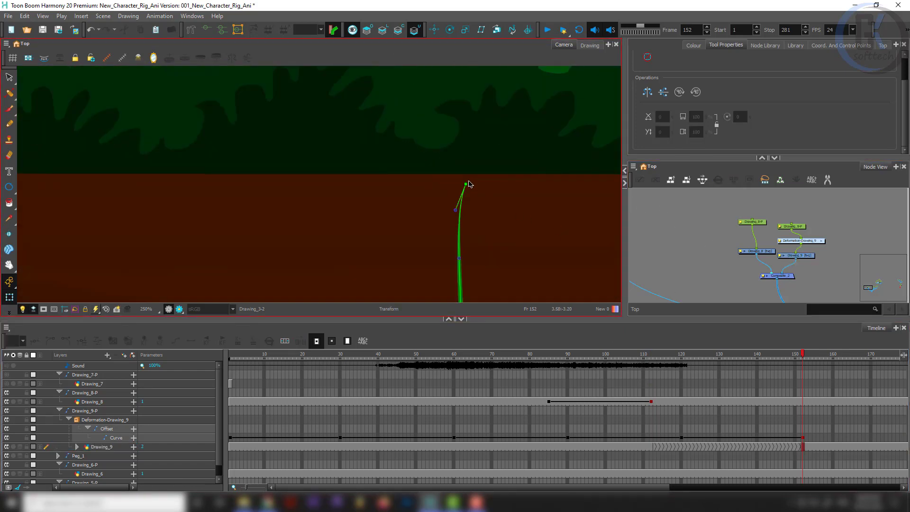
left_click_drag(466, 184, 465, 131)
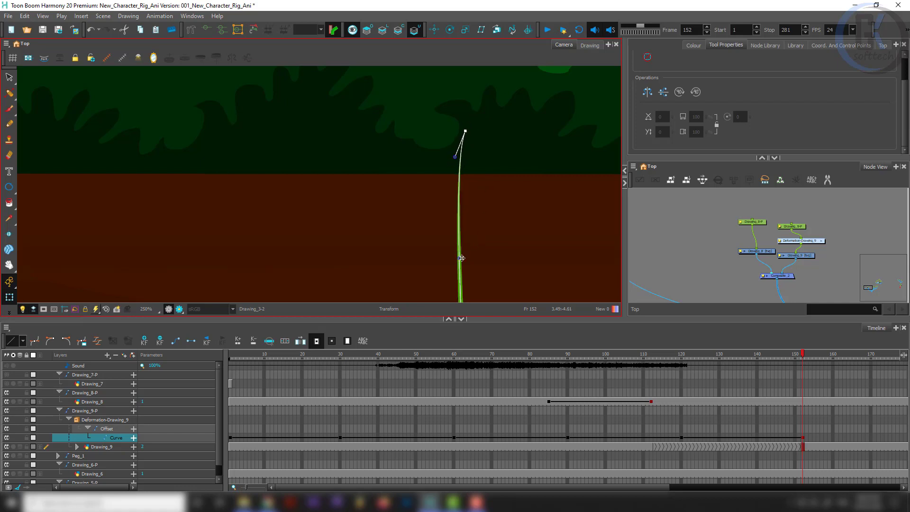
left_click_drag(460, 258, 473, 257)
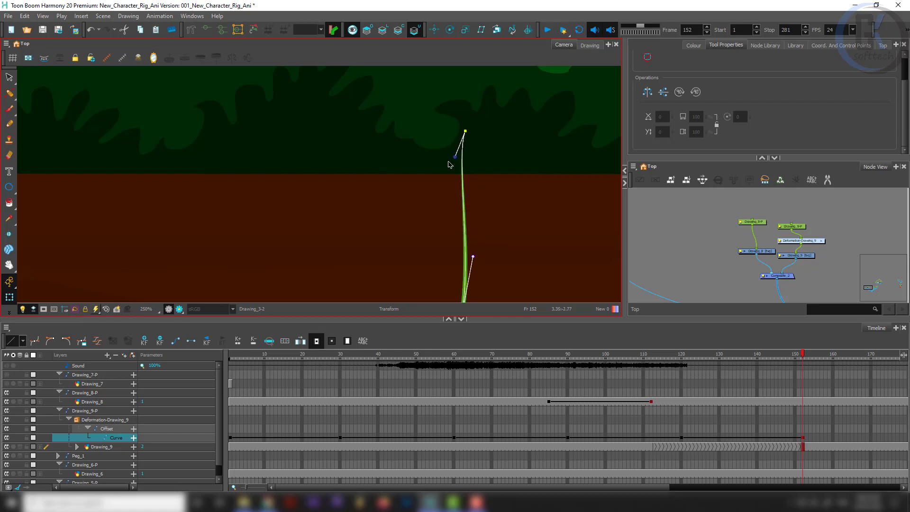
left_click_drag(455, 158, 443, 172)
scroll(462, 161, "down", 5)
left_click(664, 251)
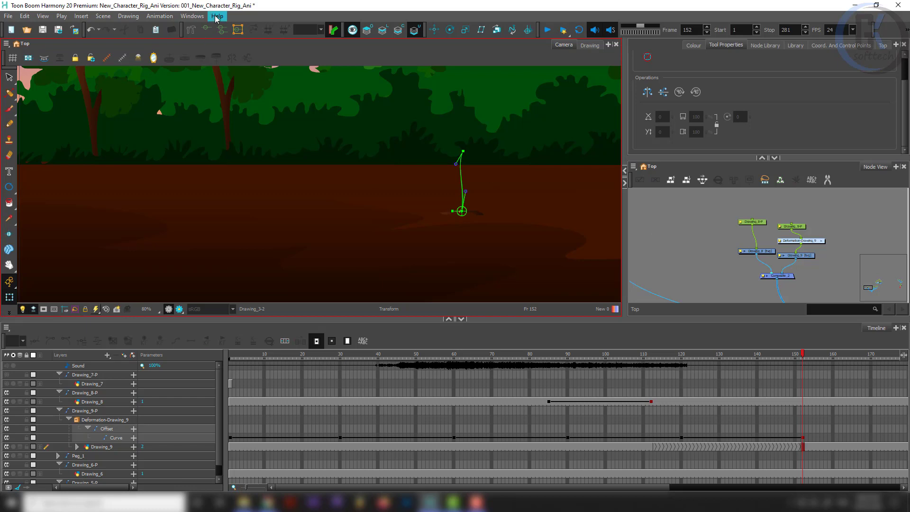
- Play the stem's growth animation from frame 1 and return to the start of the timeline
left_click(215, 19)
left_click(192, 17)
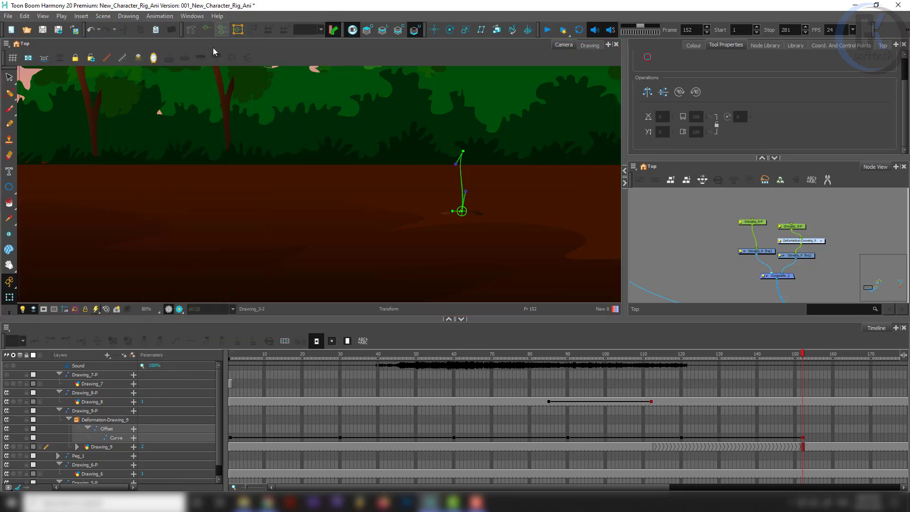
left_click(206, 30)
left_click_drag(781, 354, 468, 355)
key("comma")
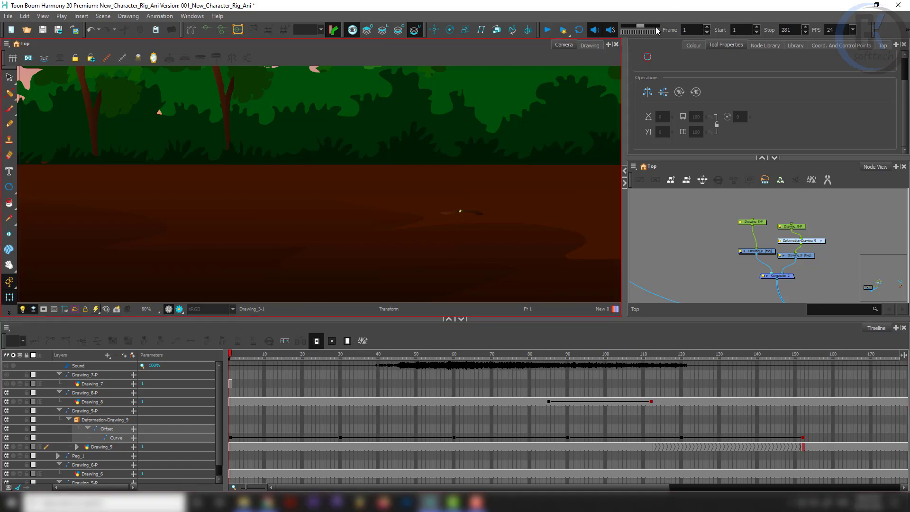
left_click(552, 32)
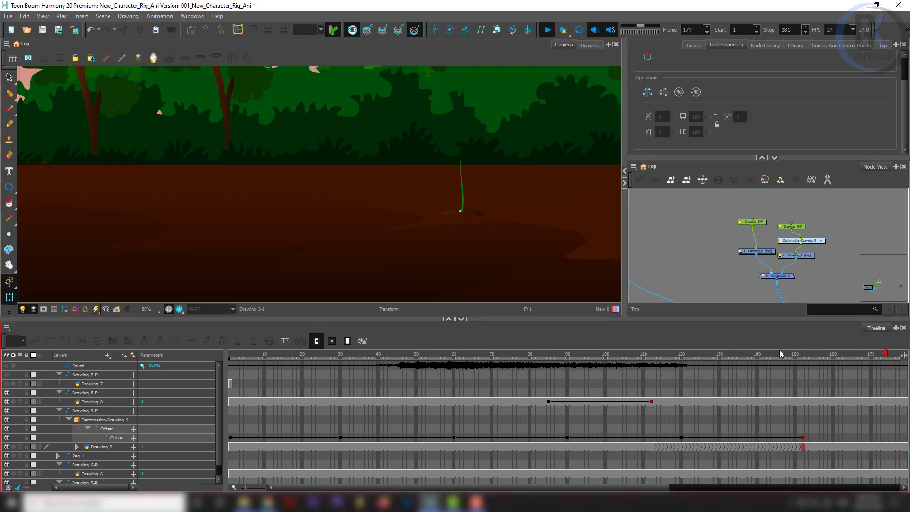
left_click_drag(779, 353, 229, 379)
scroll(472, 182, "up", 8)
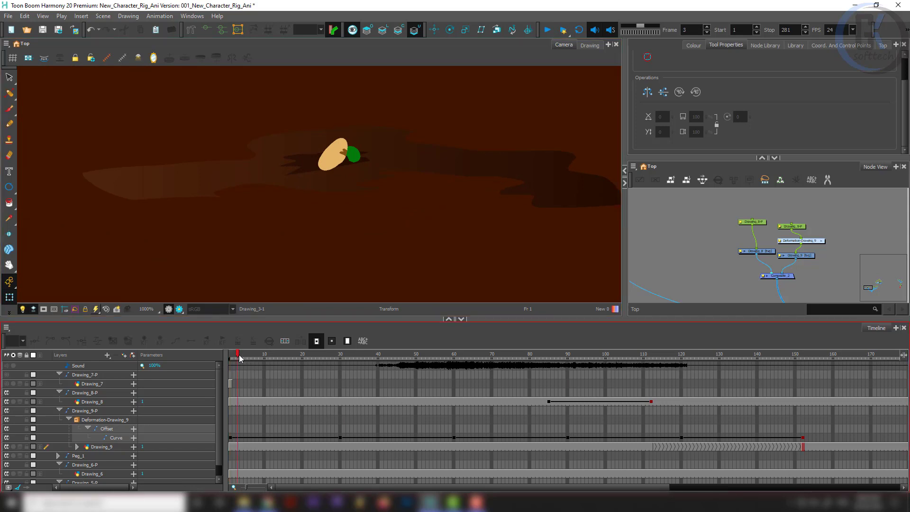
left_click_drag(240, 356, 209, 370)
left_click_drag(756, 203, 723, 259)
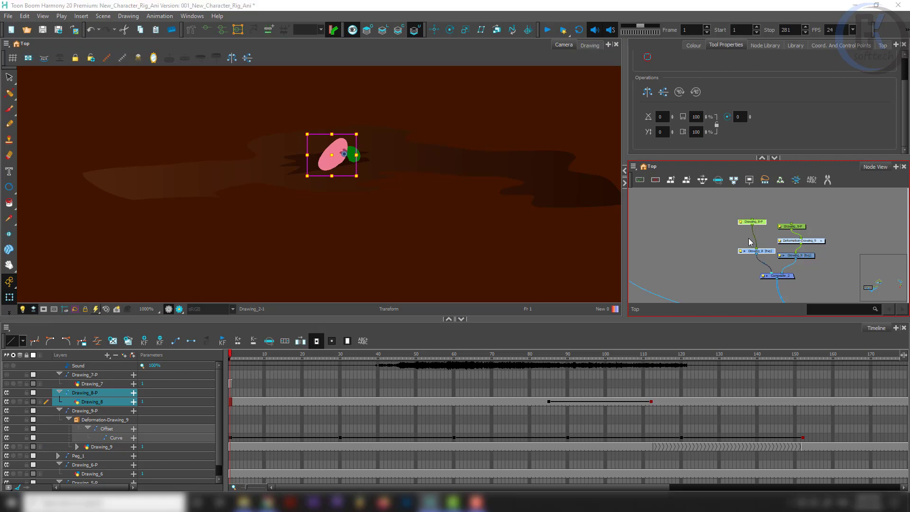
key("ctrl+b")
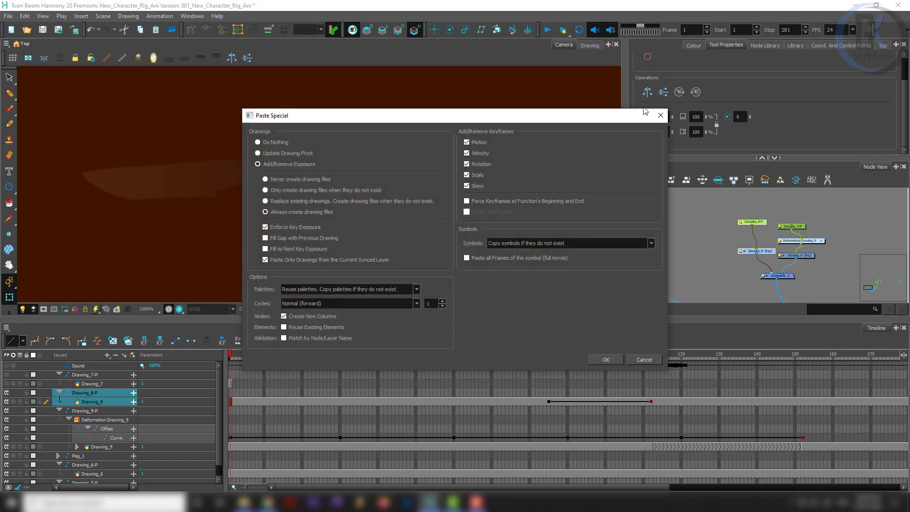
left_click(661, 115)
left_click(708, 264)
- At frame 30, lift the seed with its peg Drawing_8-P and rotate it counterclockwise so it hangs from the stem's hook
left_click_drag(731, 203, 754, 235)
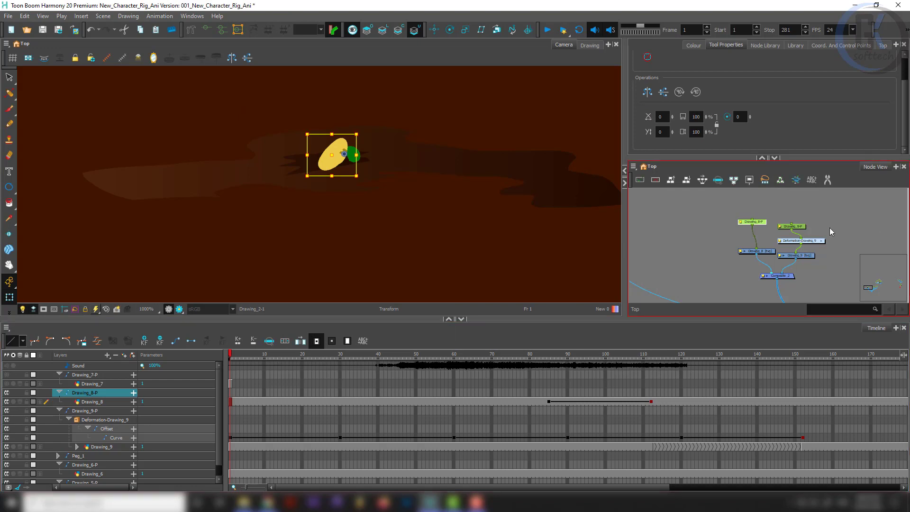
left_click_drag(231, 356, 339, 361)
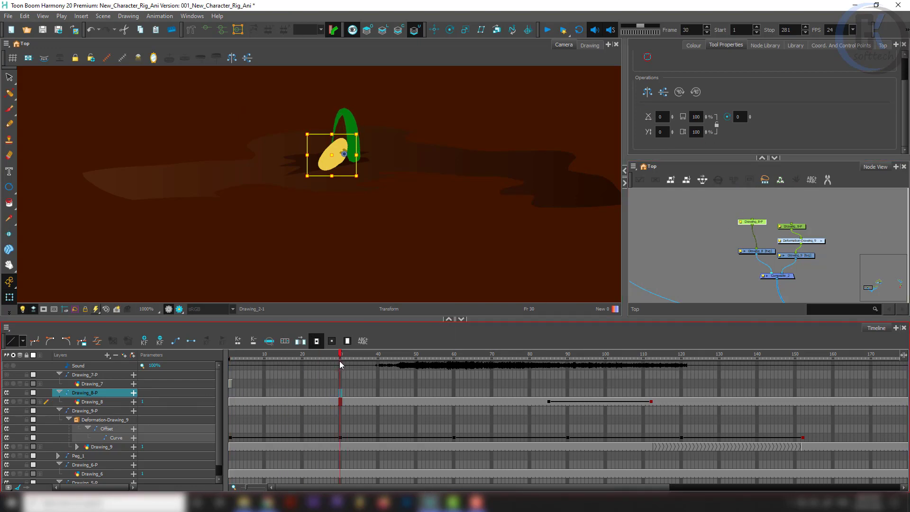
scroll(343, 79, "up", 4)
left_click_drag(339, 70, 339, 75)
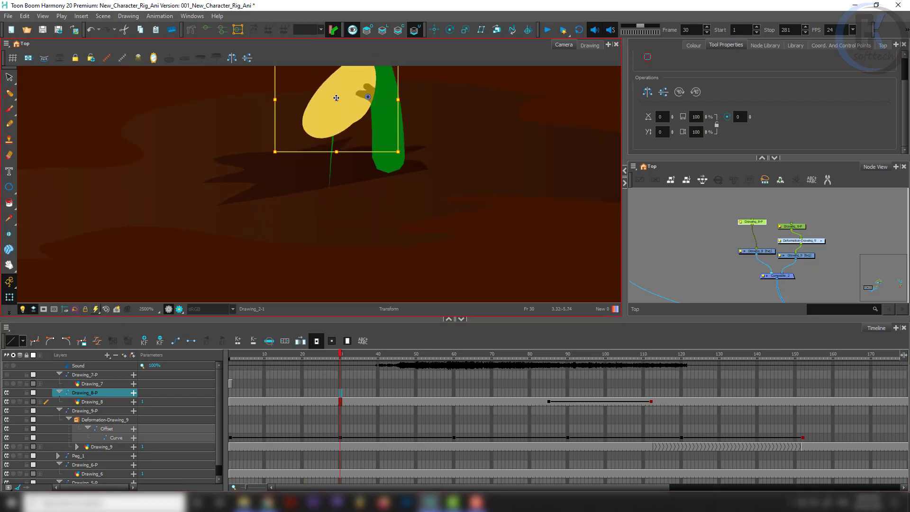
scroll(339, 97, "down", 4)
scroll(365, 109, "up", 5)
left_click_drag(355, 117, 389, 205)
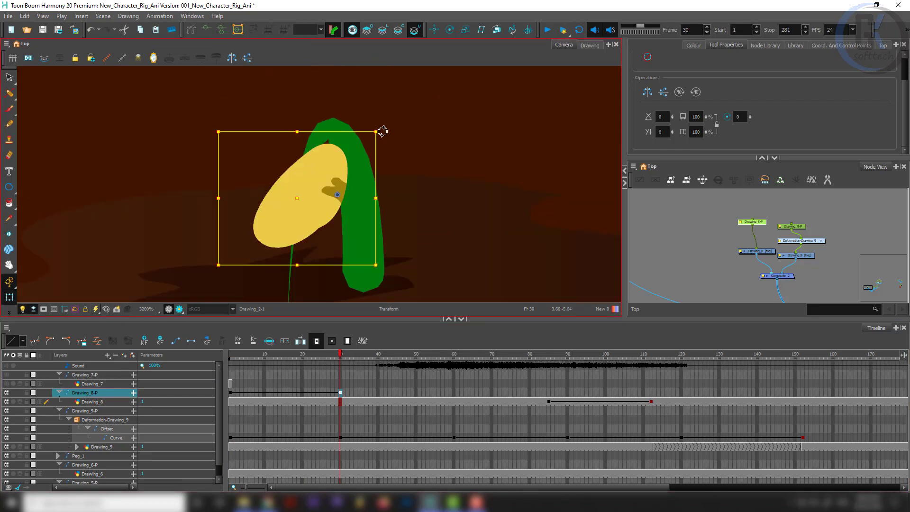
left_click_drag(382, 131, 319, 104)
left_click_drag(339, 267, 315, 224)
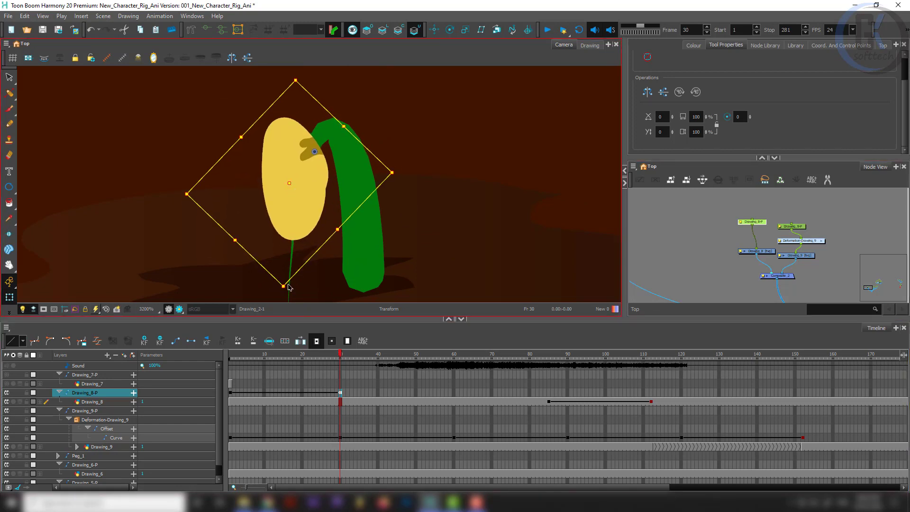
scroll(289, 152, "down", 2)
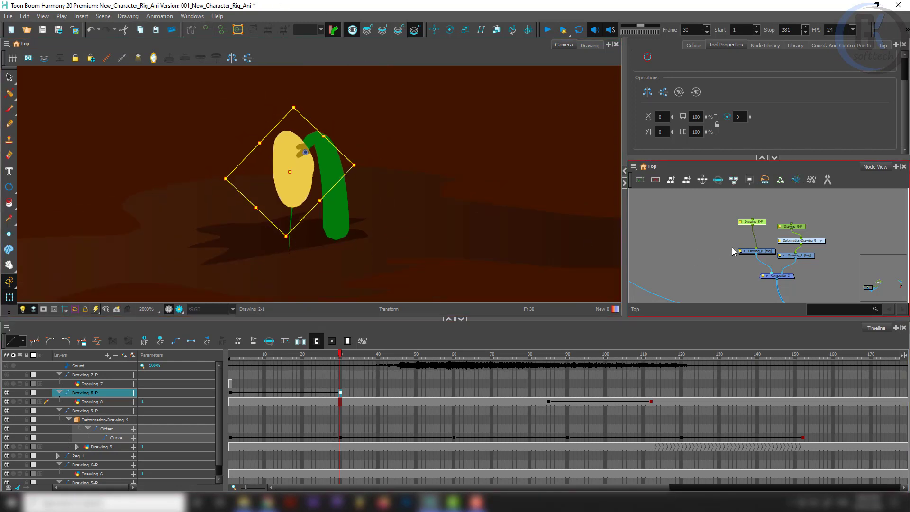
left_click(734, 250)
- At frame 30, raise the stem deformation's tip into the seed and lower its upper handle so the hook ends at the seed
left_click(341, 438)
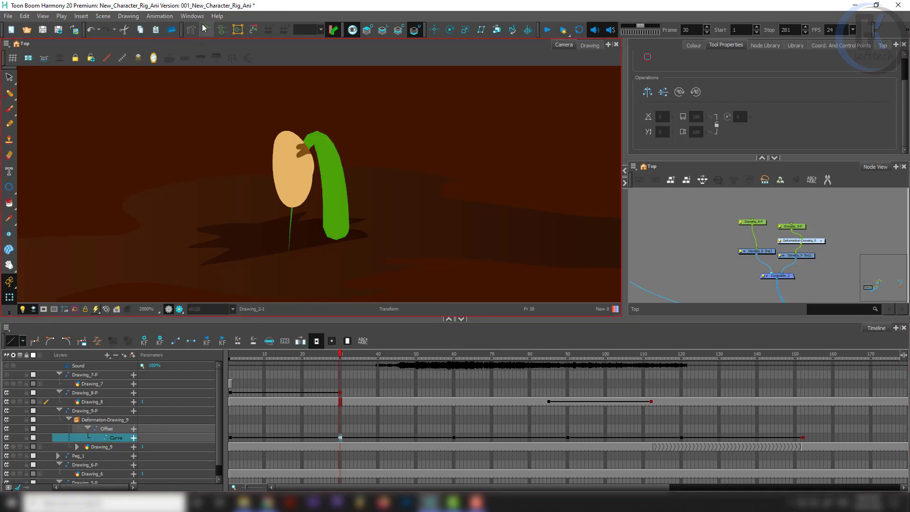
left_click_drag(288, 254, 292, 199)
key("space")
left_click_drag(307, 129, 306, 184)
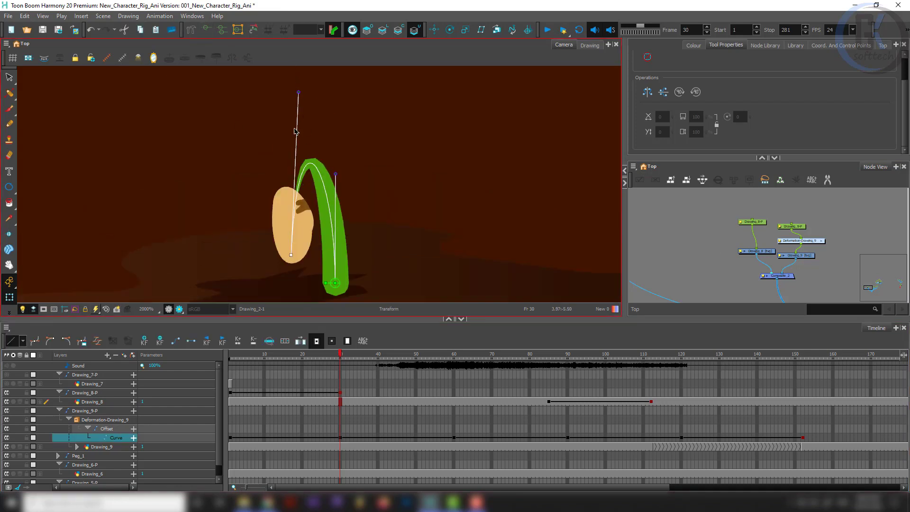
left_click_drag(298, 92, 291, 189)
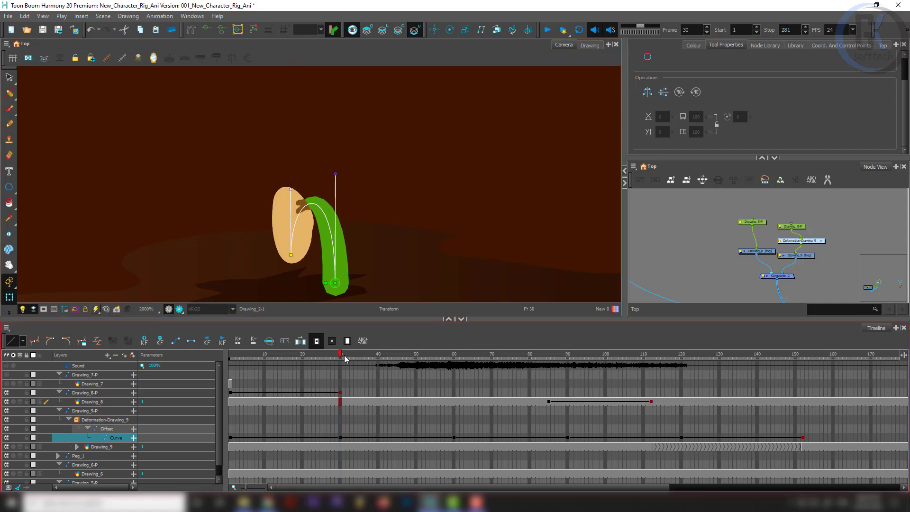
- At frame 60, bend the stem deformation's tip down toward the seed to form a tall hook
left_click_drag(344, 355, 453, 363)
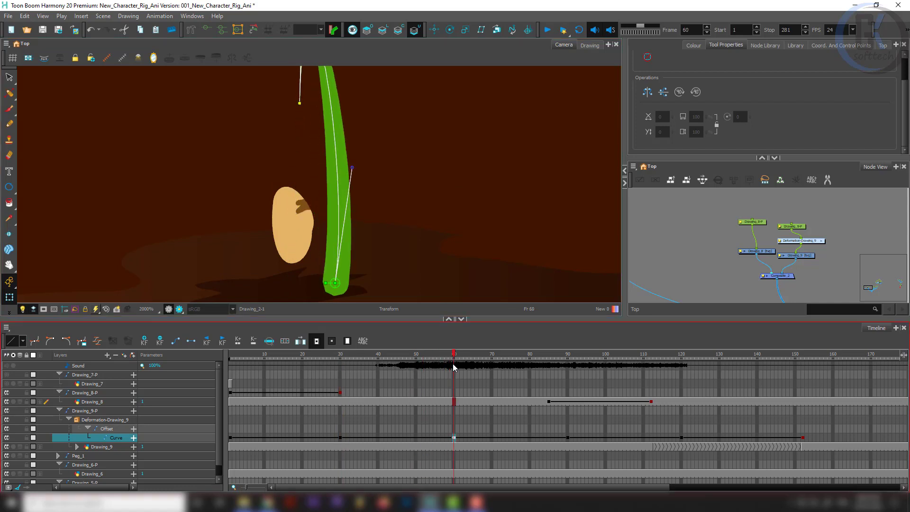
key("space")
left_click_drag(304, 148, 322, 205)
left_click_drag(319, 162, 294, 230)
- At frame 60, raise the seed with peg Drawing_8-P and rotate it slightly clockwise to sit beneath the stem's hook
left_click(310, 268, "shift")
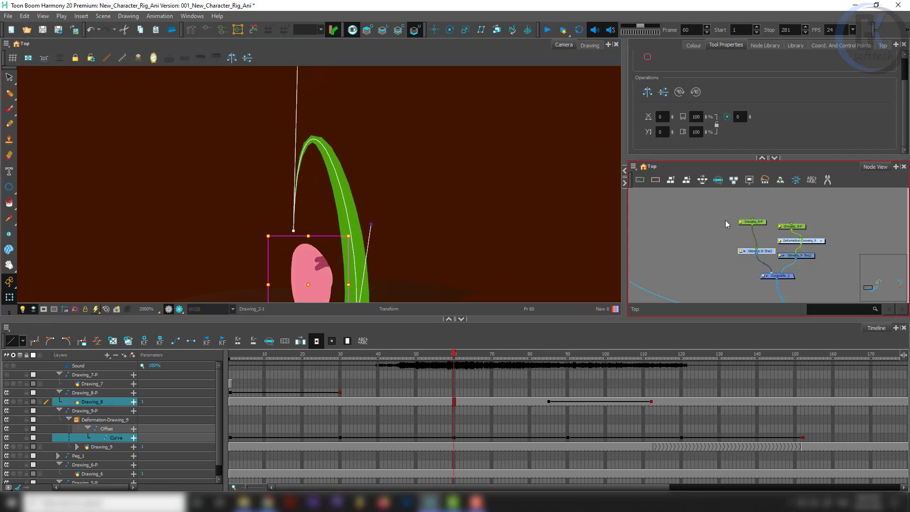
left_click_drag(726, 216, 754, 227)
left_click_drag(319, 265, 330, 173)
mouse_move(366, 142)
left_mouse_down()
mouse_move(381, 154)
mouse_move(321, 207)
mouse_move(347, 172)
left_mouse_up()
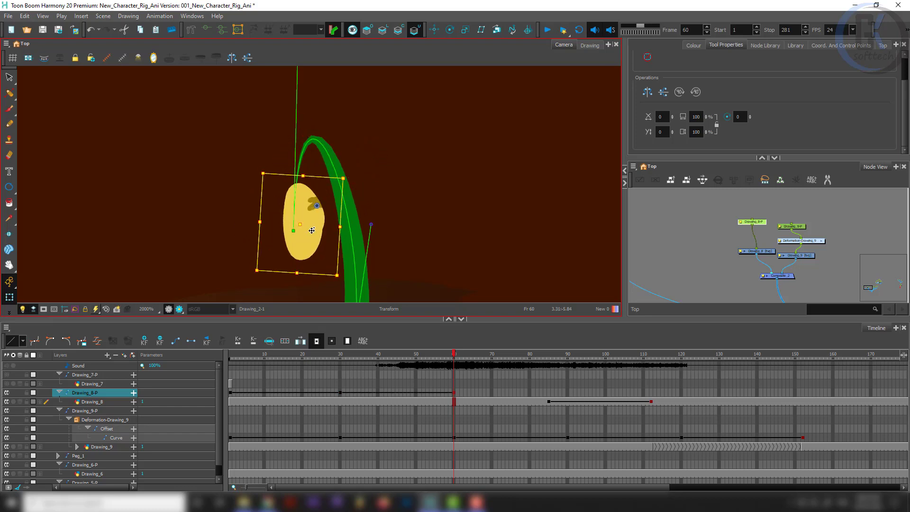
left_click_drag(311, 230, 321, 224)
- At frame 60, reposition the stem's tip and lower its upper handle so the tightened hook meets the raised seed
left_click(293, 231)
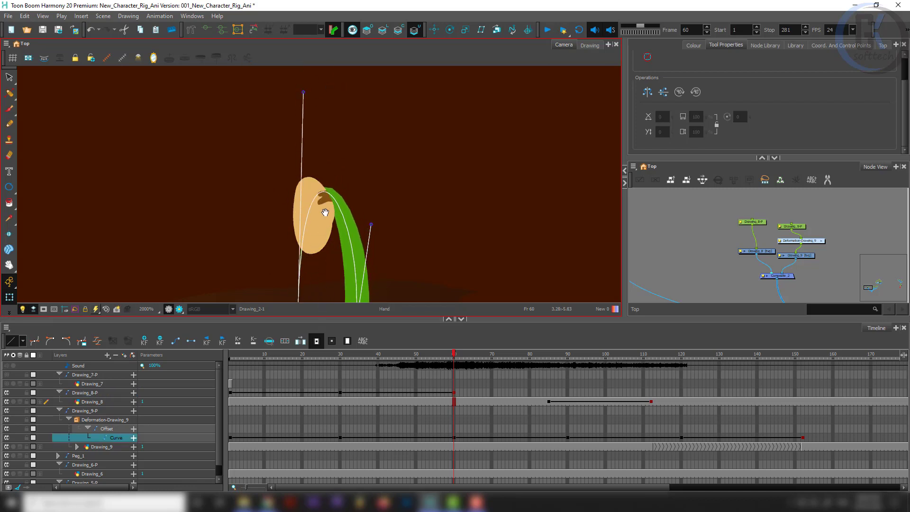
mouse_move(325, 213)
left_mouse_down()
mouse_move(343, 149)
mouse_move(337, 213)
left_mouse_up()
left_click_drag(343, 110, 334, 185)
scroll(334, 184, "down", 3)
left_click(650, 258)
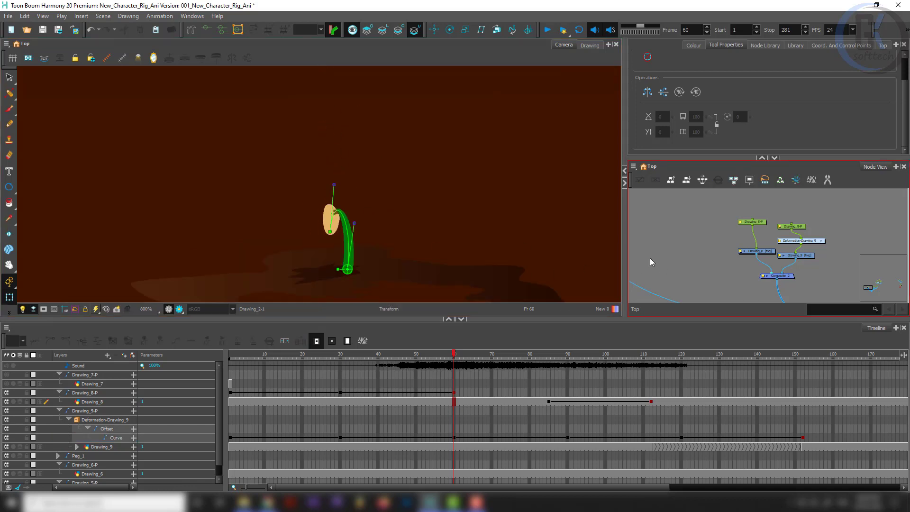
- Delete the keyframes between about frames 85 and 112 on the Drawing_8 seed layer
left_click(361, 394)
left_click_drag(454, 357, 393, 357)
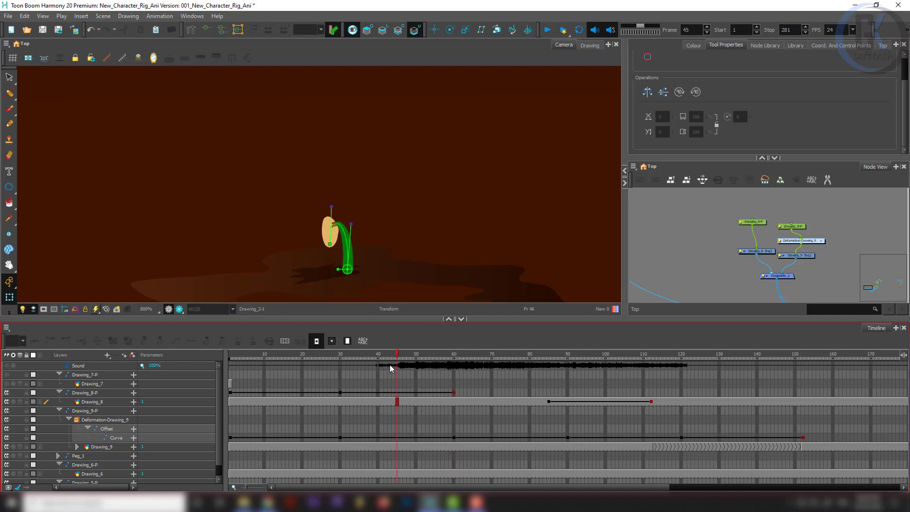
left_click_drag(545, 395, 625, 401)
left_click(680, 386)
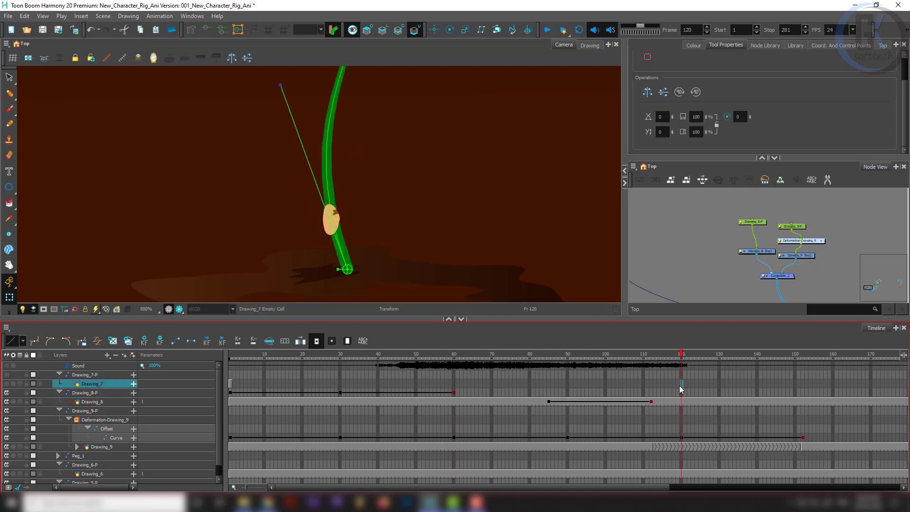
left_click_drag(540, 399, 668, 400)
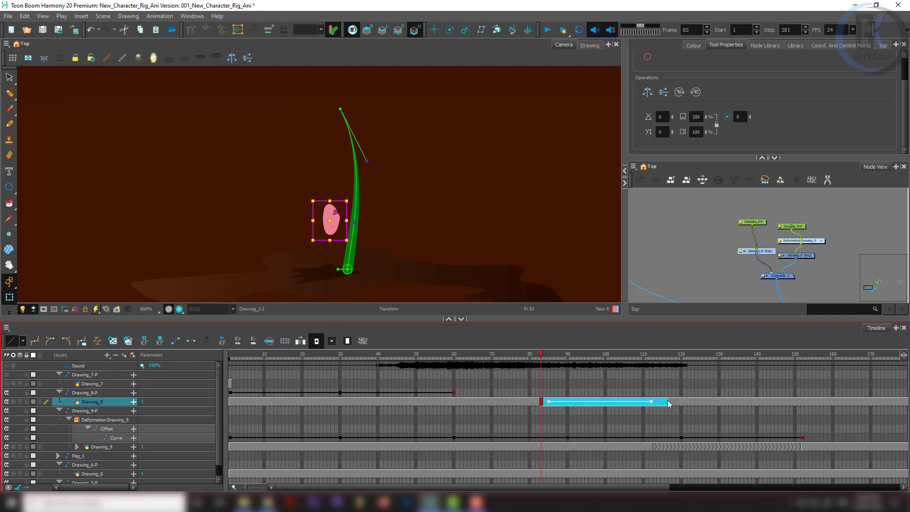
key("Delete")
double_click(741, 255)
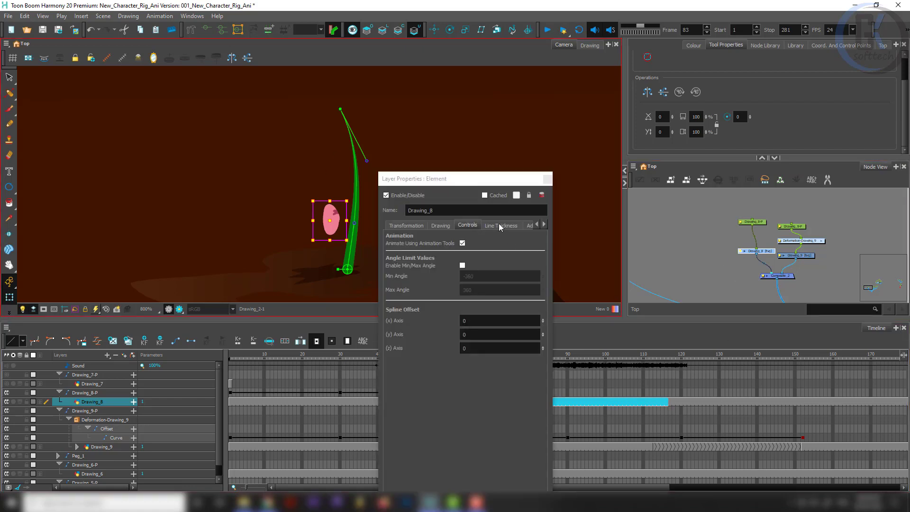
left_click(548, 179)
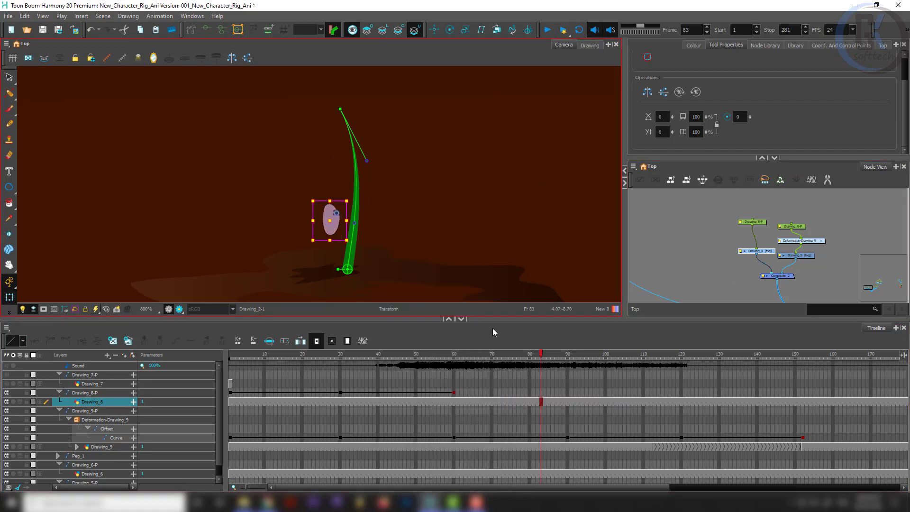
- At frame 90, try to raise the seed with peg Drawing_8-P and rotate it counterclockwise beside the stem
left_click_drag(531, 359, 567, 381)
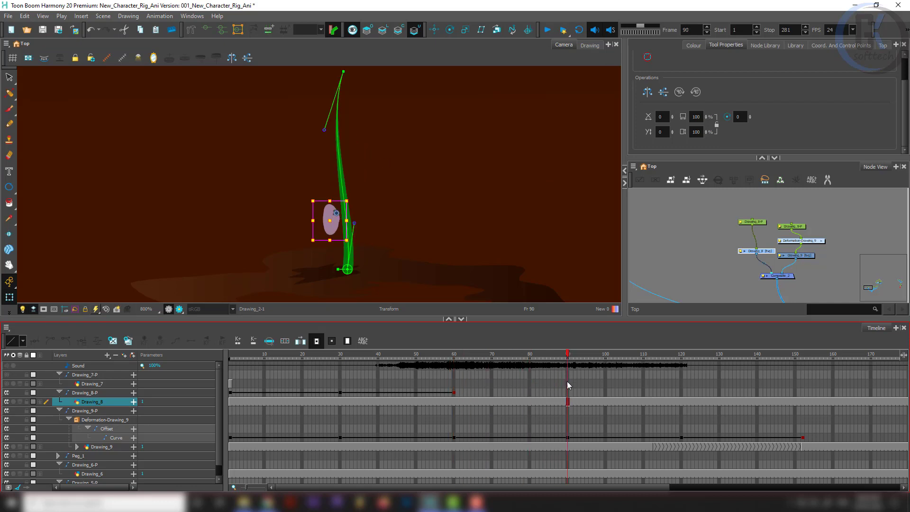
left_click(567, 392)
left_click(333, 229)
left_click_drag(333, 228, 340, 198)
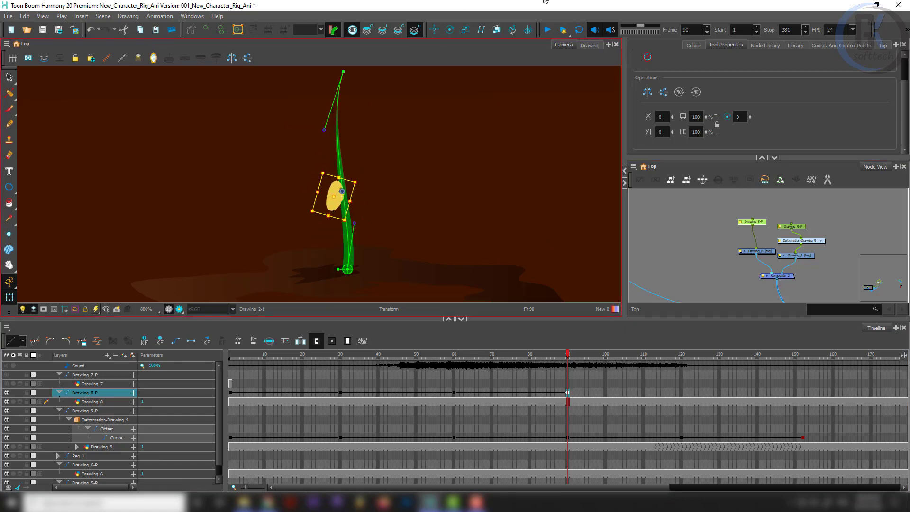
left_click(450, 30)
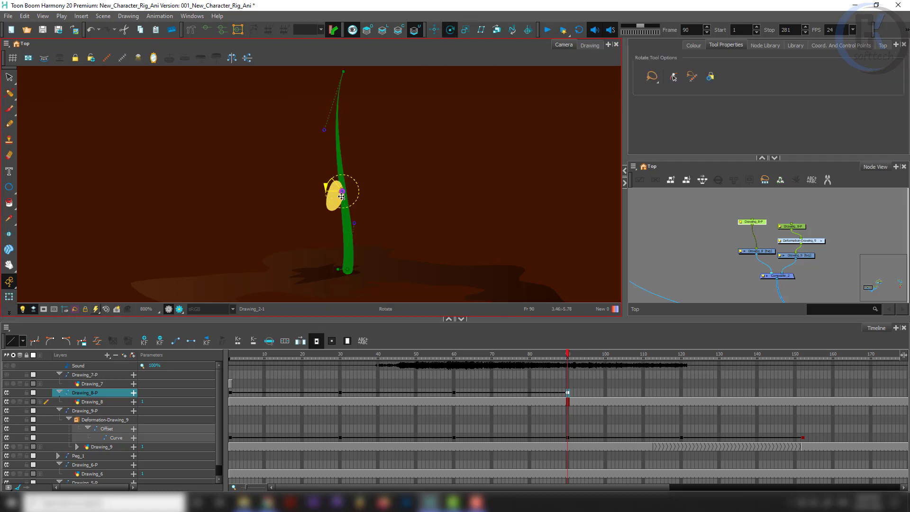
left_click_drag(341, 196, 328, 164)
key("shift+t")
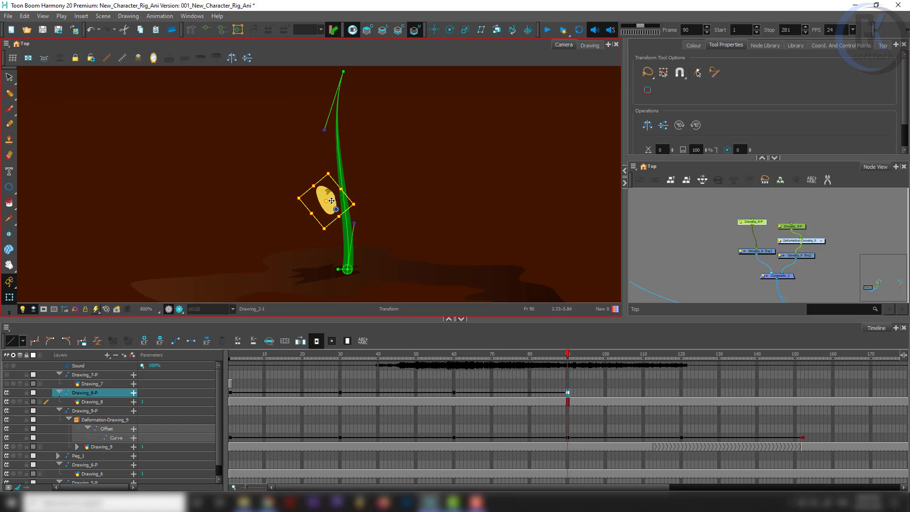
- At frame 60, nudge the seed and the stem deformation's tip toward the stem to tighten the hook
left_click(561, 357)
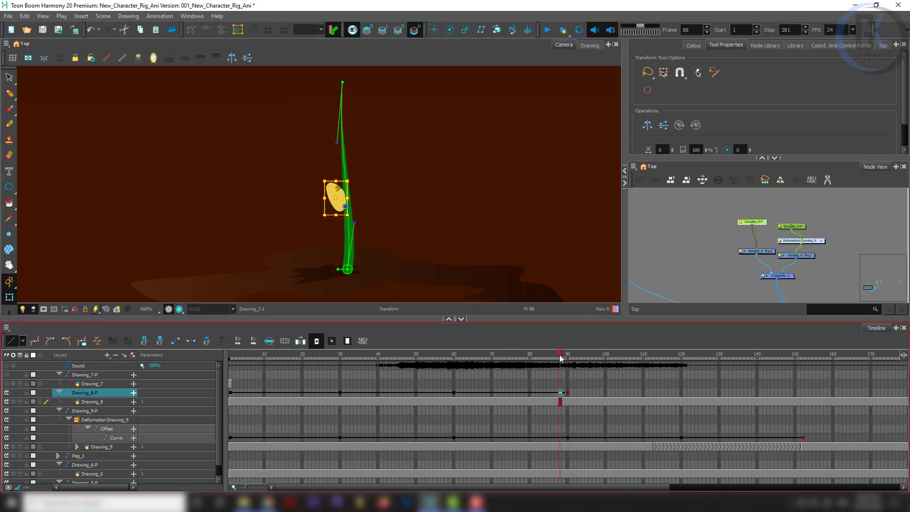
mouse_move(560, 358)
left_mouse_down()
mouse_move(359, 399)
mouse_move(453, 400)
left_mouse_up()
scroll(310, 237, "up", 3)
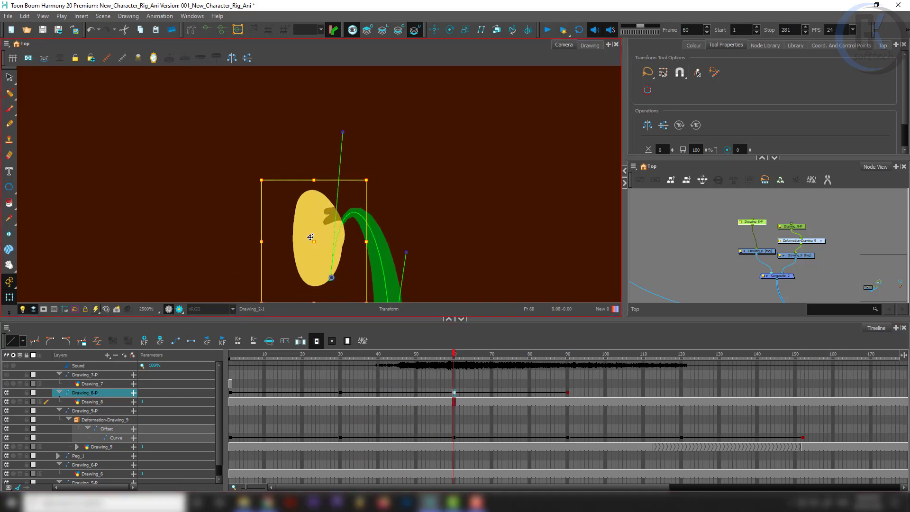
mouse_move(341, 249)
left_mouse_down()
mouse_move(354, 255)
mouse_move(336, 283)
mouse_move(361, 294)
left_mouse_up()
scroll(429, 244, "down", 4)
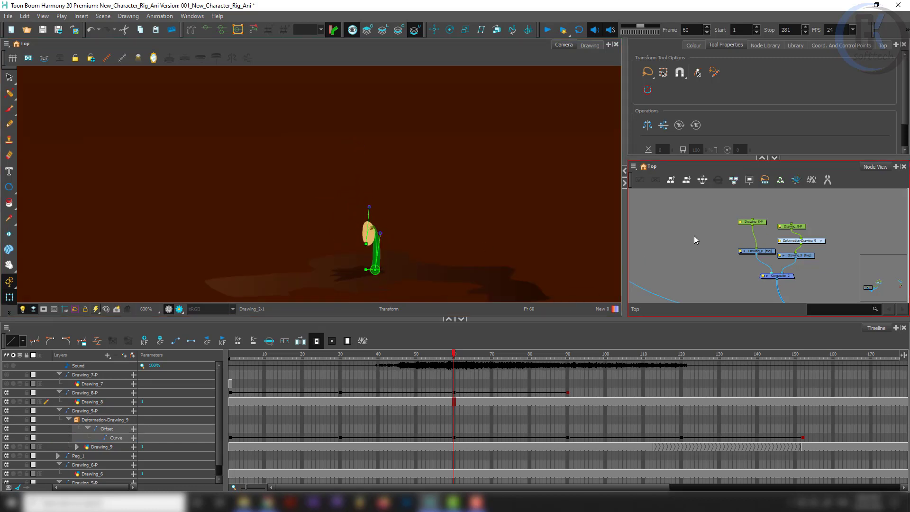
- At frame 31, move the stem deformation's tip left so it sits inside the seed
mouse_move(447, 356)
left_mouse_down()
mouse_move(327, 374)
mouse_move(360, 371)
mouse_move(342, 378)
left_mouse_up()
scroll(372, 272, "up", 5)
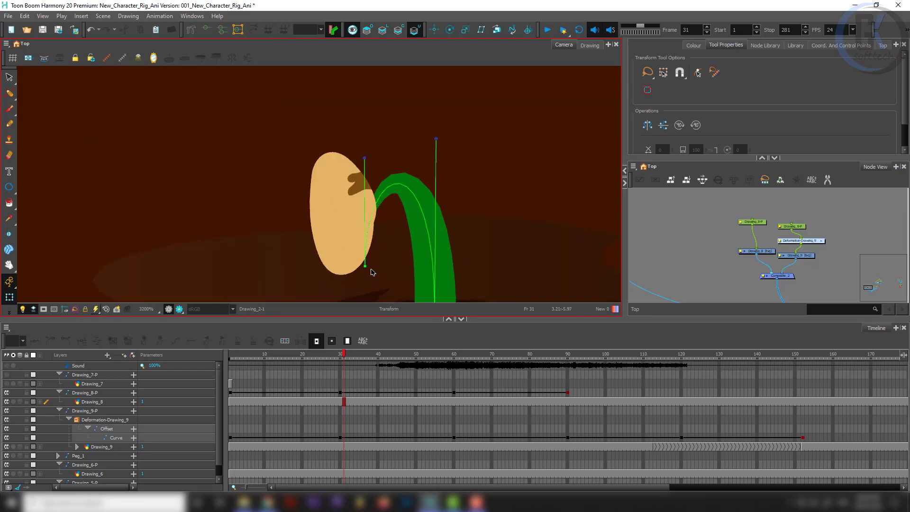
left_click(355, 265)
scroll(322, 209, "down", 2)
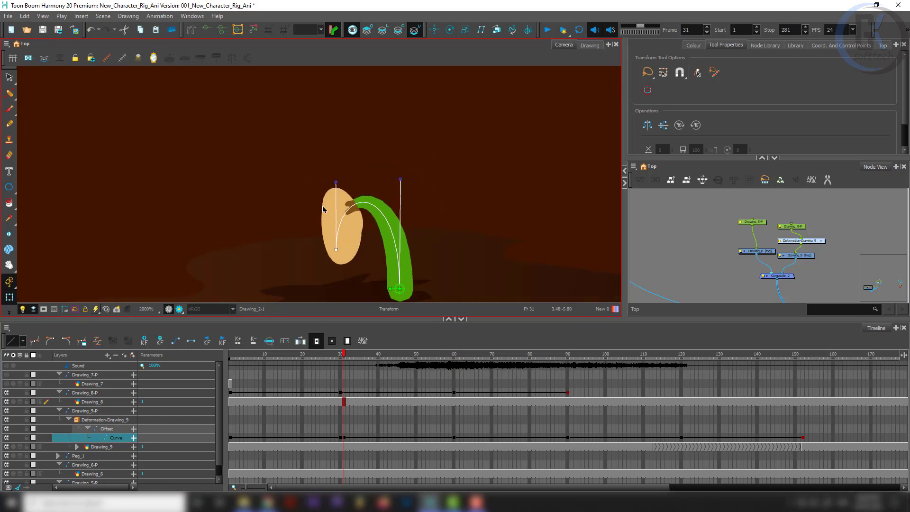
scroll(355, 219, "up", 7)
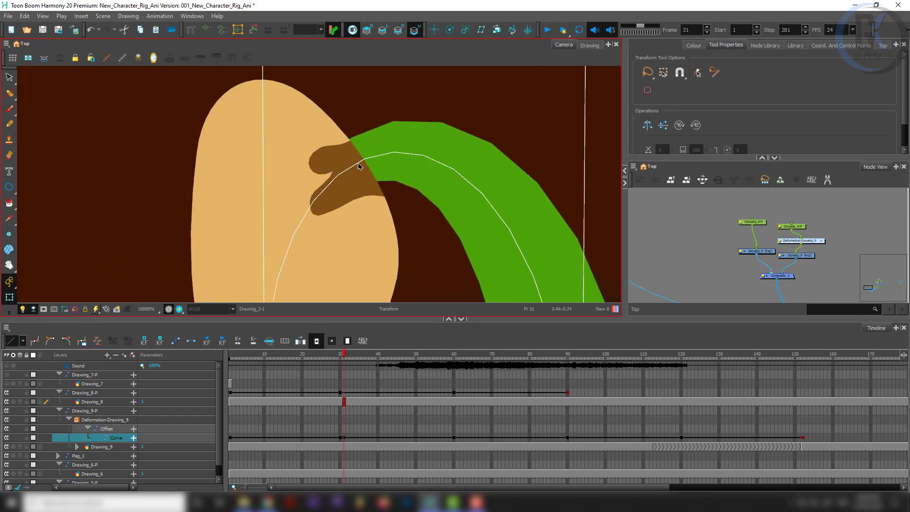
left_click(644, 235)
left_click(364, 250)
key("alt+s")
scroll(364, 249, "down", 5)
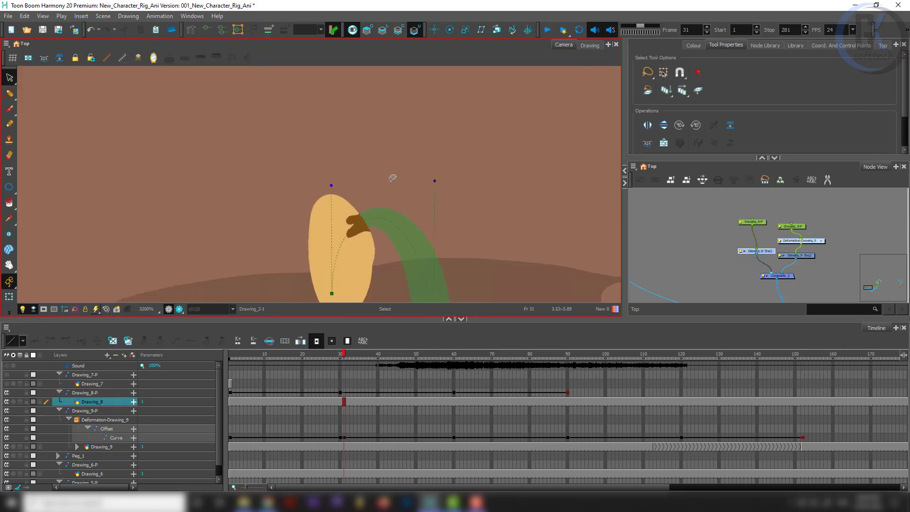
left_click_drag(392, 177, 353, 195)
key("space")
left_click_drag(377, 237, 356, 151)
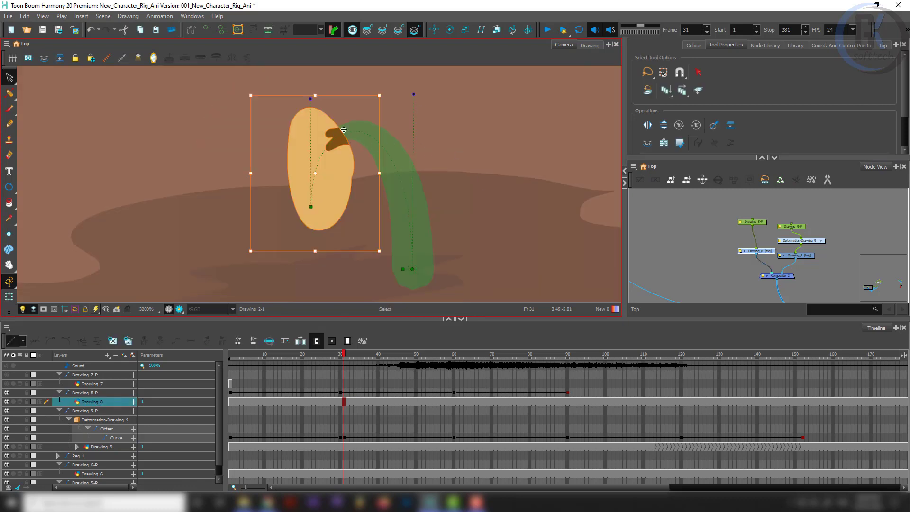
key("shift+t")
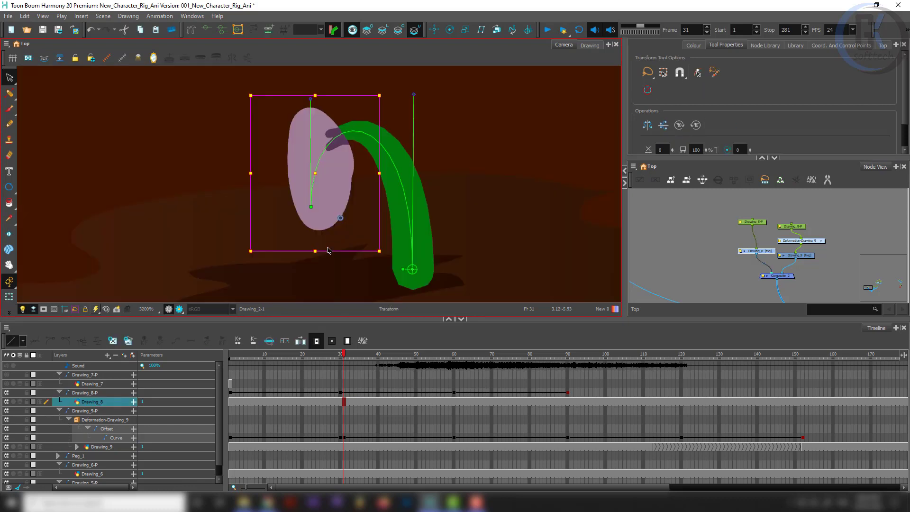
left_click(665, 248)
- Move the stem deformation's Curve keyframe from frame 31 onto frame 30
scroll(388, 202, "down", 6)
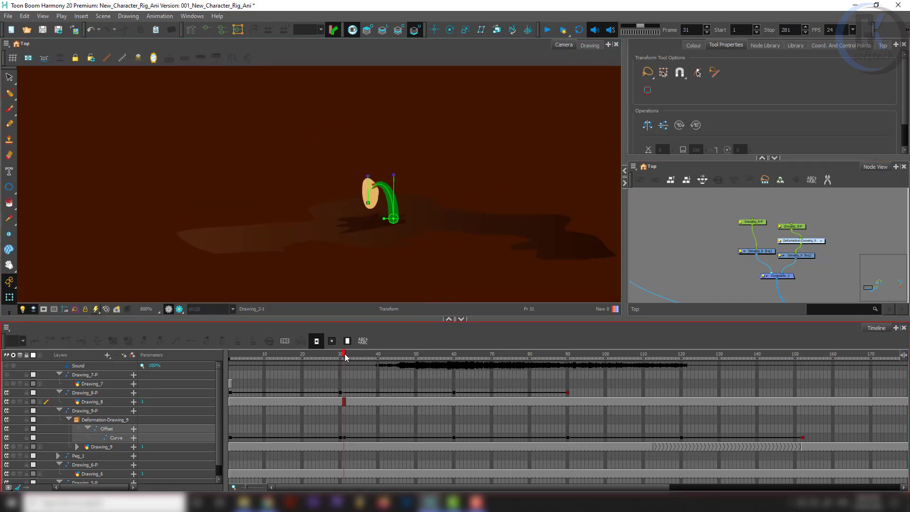
left_click_drag(345, 357, 389, 355)
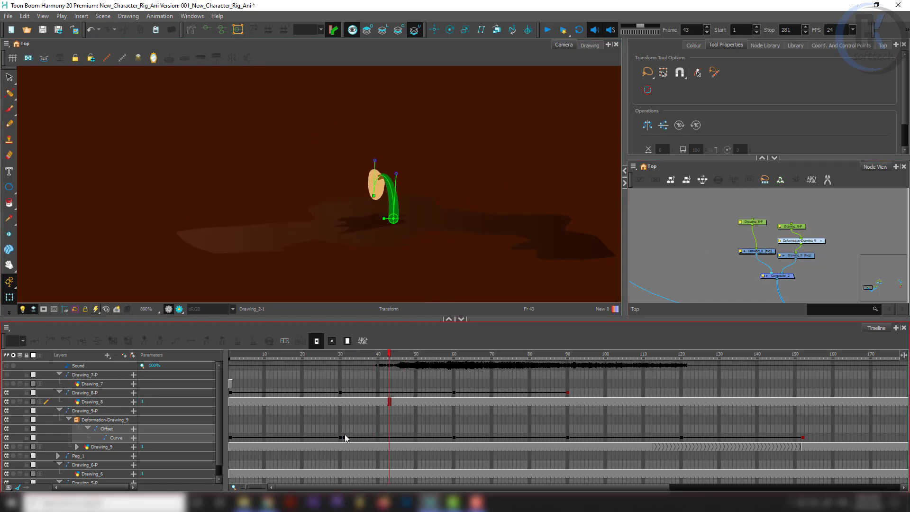
left_click(345, 437)
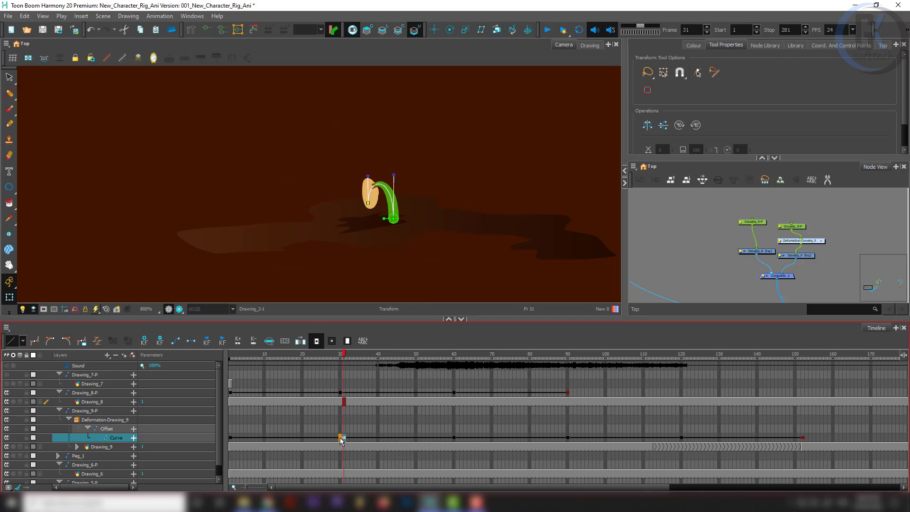
left_click(340, 438)
- Copy peg Drawing_8-P's keyframe from frame 60 onto frame 90
left_click_drag(345, 358, 456, 369)
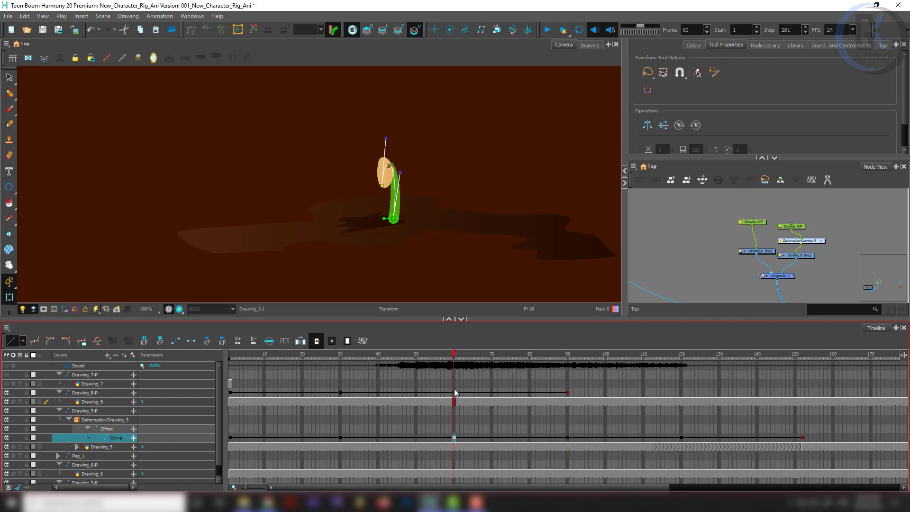
left_click(454, 391)
left_click(568, 392)
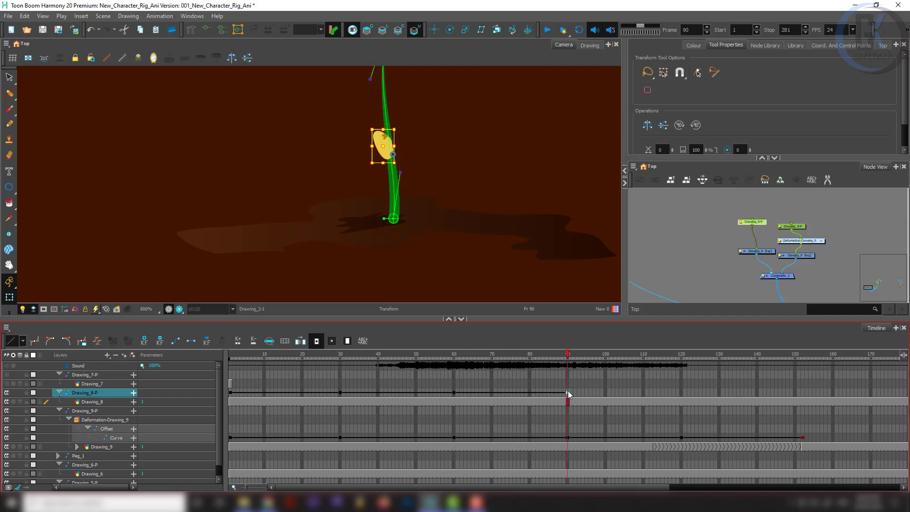
key("ctrl+v")
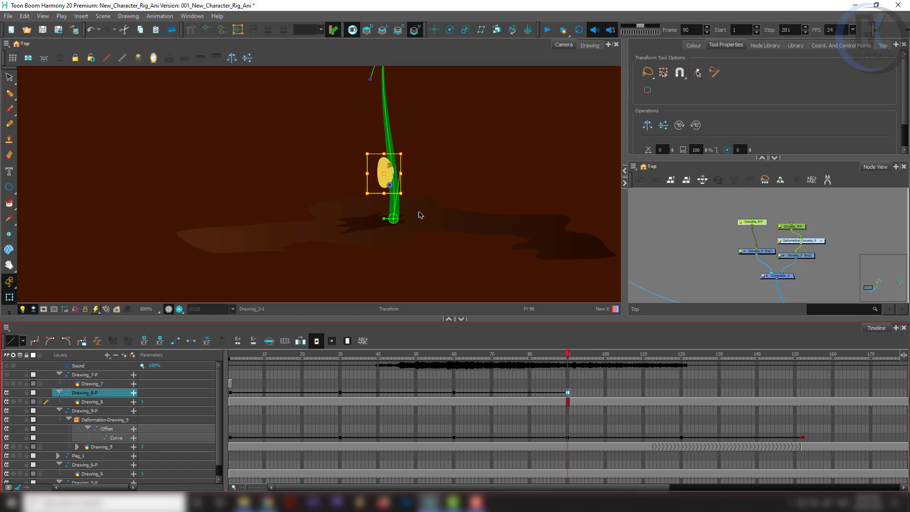
- At frame 90, rotate the seed counterclockwise with peg Drawing_8-P and nudge it upward against the stem's edge
mouse_move(408, 157)
left_mouse_down()
mouse_move(407, 146)
mouse_move(378, 138)
left_mouse_up()
key("Up")
key("Up")
key("Up")
key("Right")
key("Right")
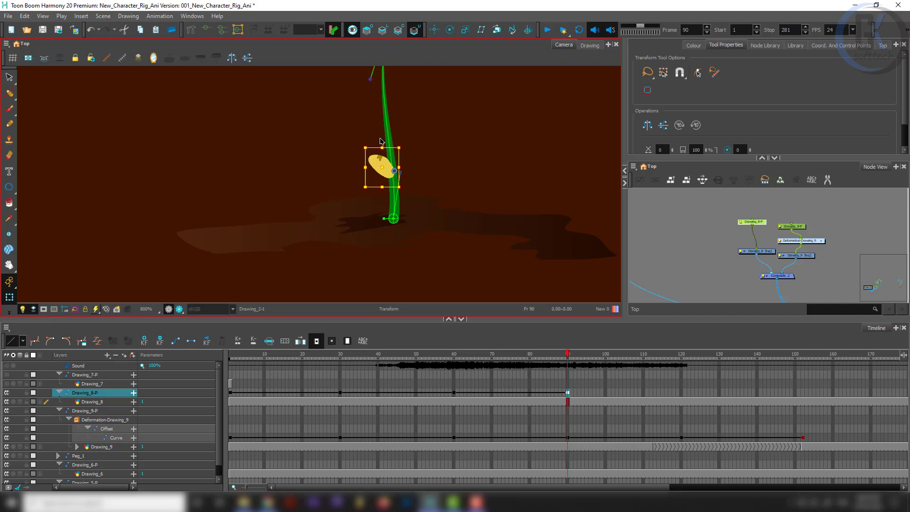
key("Up")
key("Left")
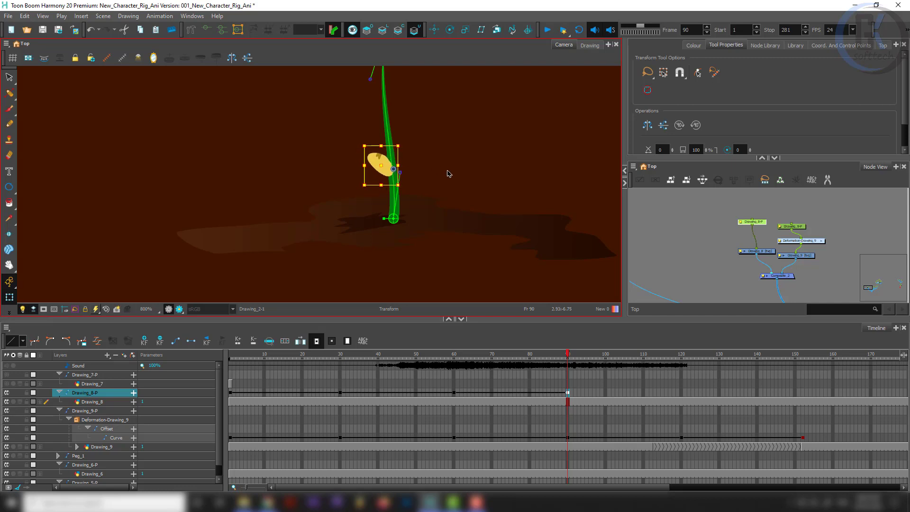
left_click(661, 188)
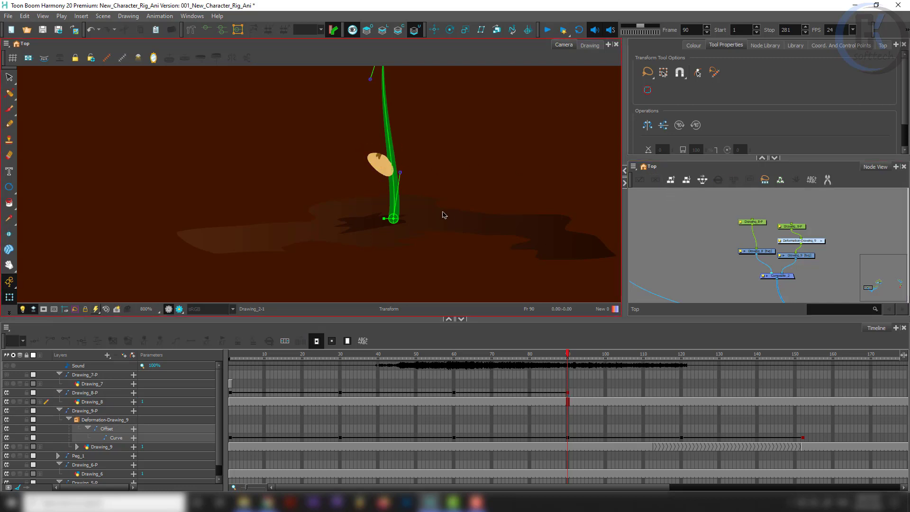
- At frame 77, move the seed right with peg Drawing_8-P so it touches the stem
scroll(438, 208, "down", 5)
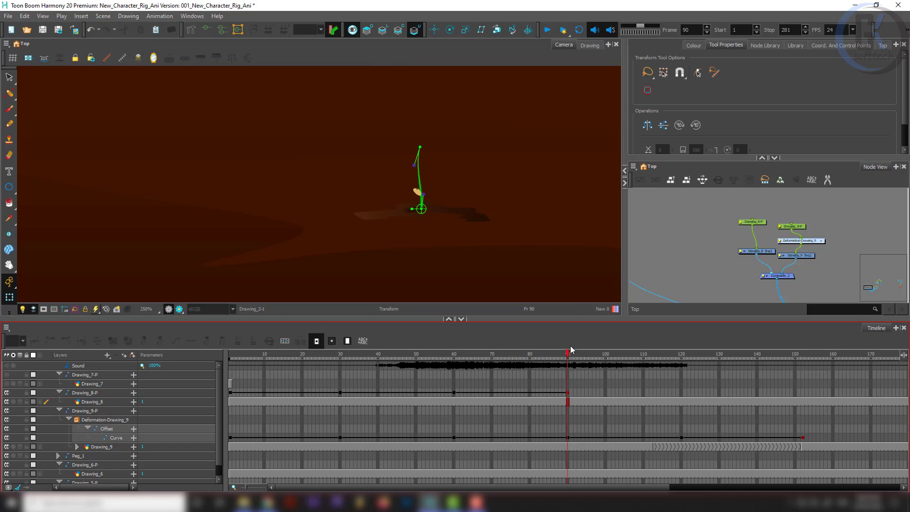
left_click_drag(571, 350, 520, 391)
scroll(489, 224, "up", 7)
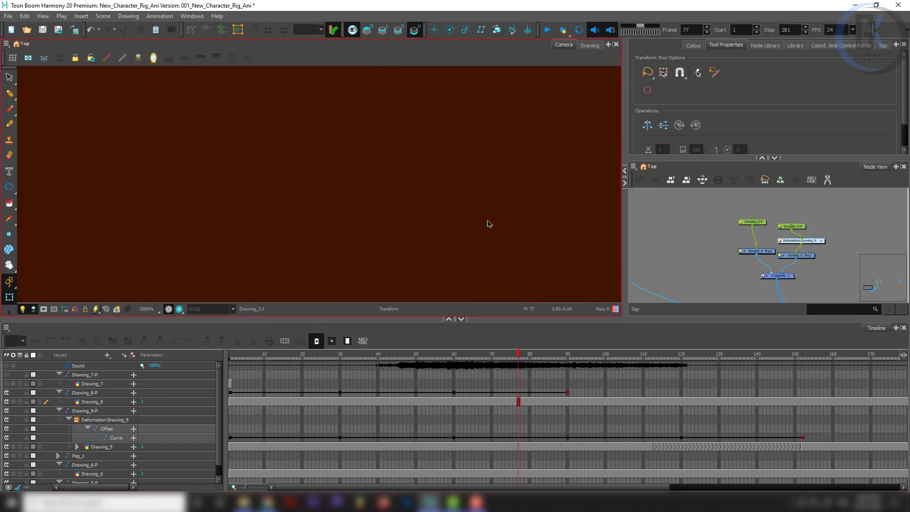
left_click_drag(488, 223, 257, 139)
left_click(750, 222)
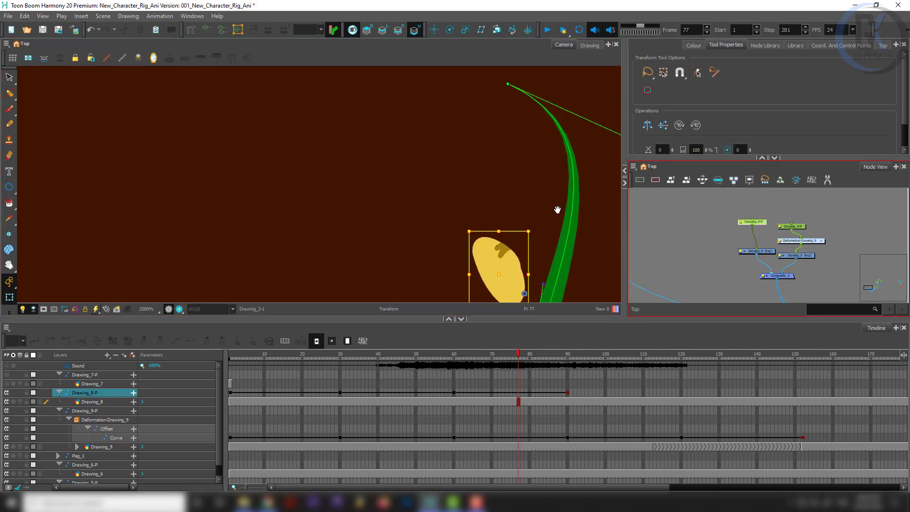
left_click_drag(558, 209, 483, 119)
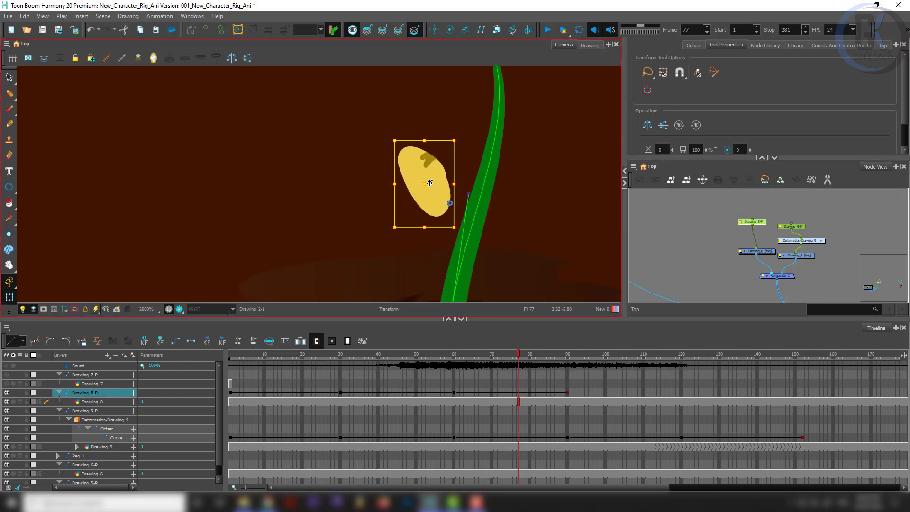
left_click_drag(429, 183, 464, 187)
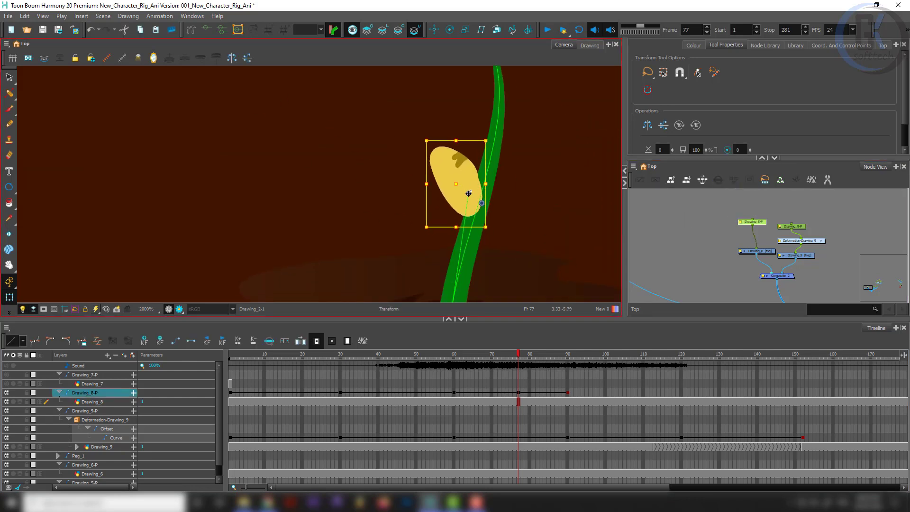
- With peg Drawing_8-P, raise the seed slightly along the stem at frames 77 and 90
scroll(464, 195, "down", 3)
left_click(517, 362)
mouse_move(516, 362)
left_mouse_down()
mouse_move(447, 362)
mouse_move(520, 359)
left_mouse_up()
left_click_drag(467, 184, 469, 174)
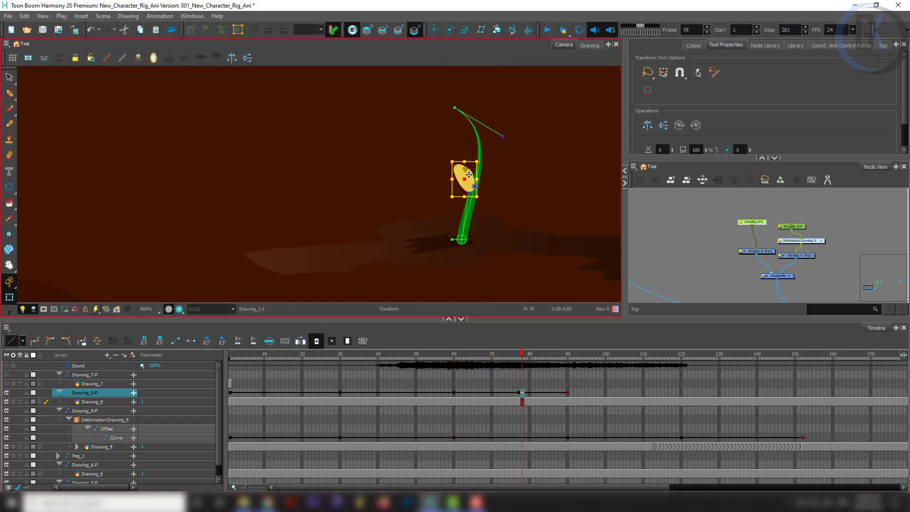
left_click(519, 393)
left_click(567, 393)
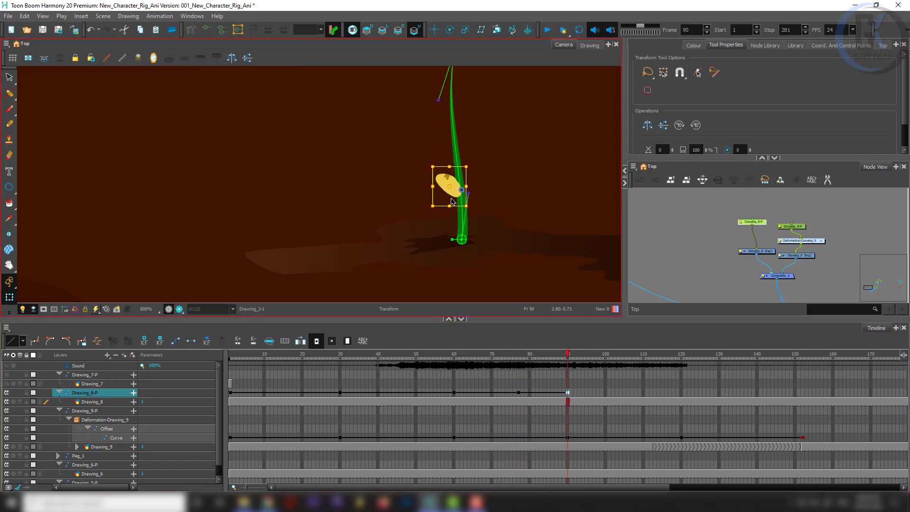
left_click_drag(448, 183, 446, 176)
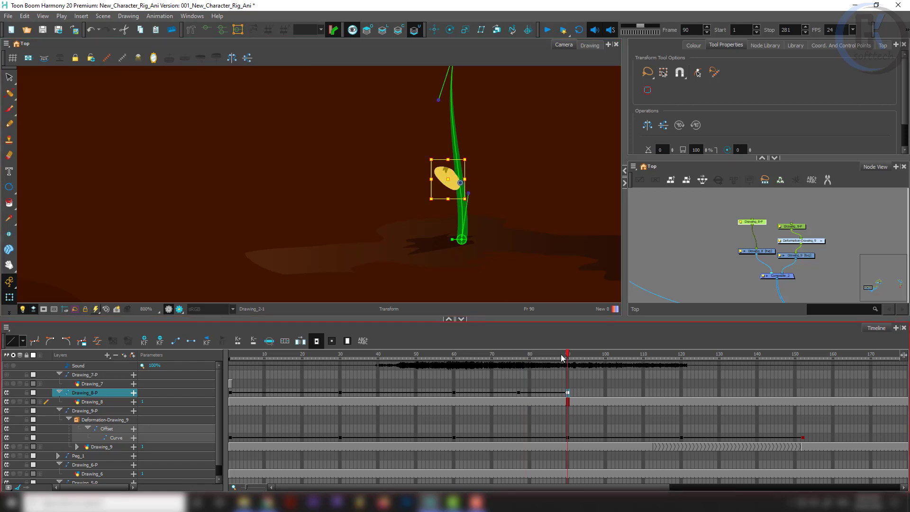
- Duplicate the seed drawing and its peg with Paste Special, always creating drawing files and new columns
left_click_drag(562, 356, 583, 360)
left_click(703, 248)
scroll(419, 189, "down", 5)
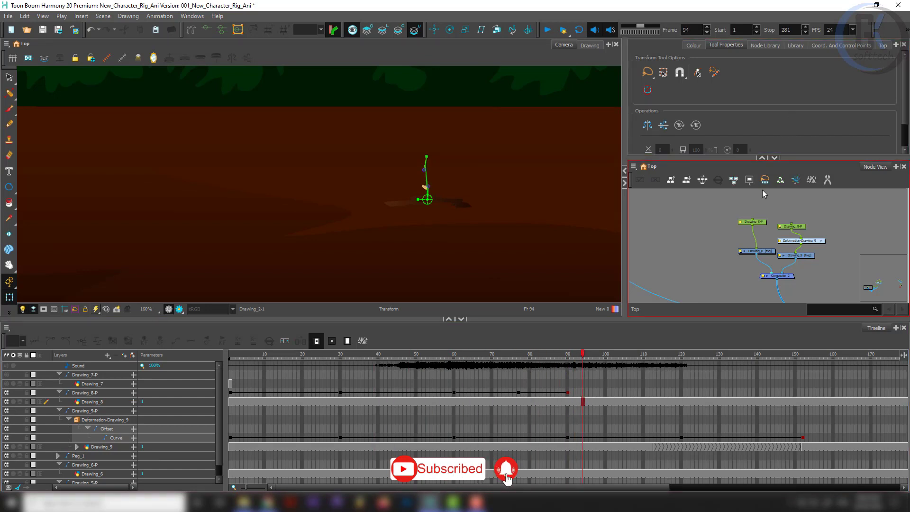
left_click(737, 252)
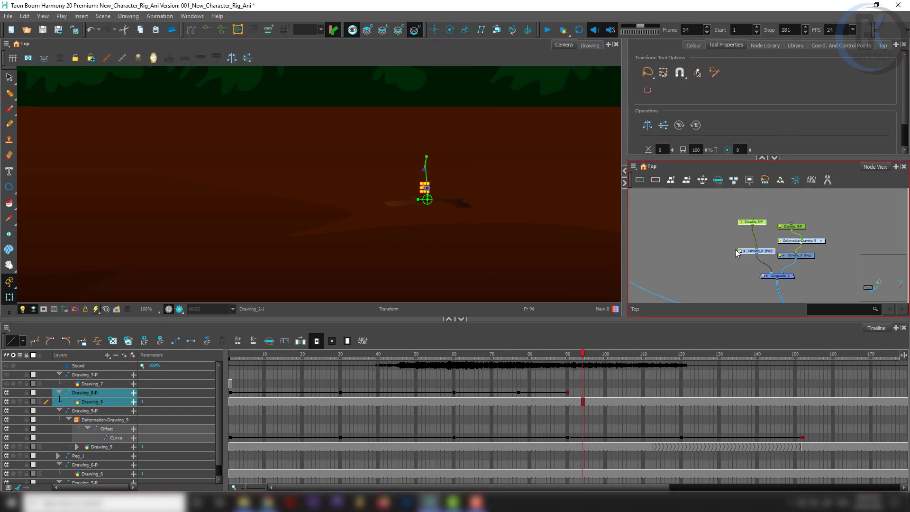
key("ctrl+shift+v")
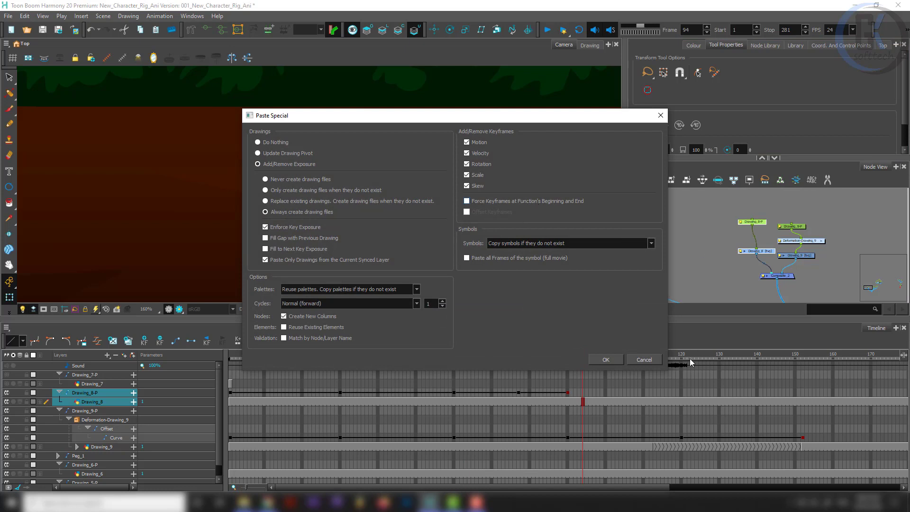
left_click(606, 359)
- Place the duplicated seed's nodes beside the stem's nodes and connect Drawing_10 to the same composite
left_click_drag(718, 276, 784, 232)
left_click_drag(786, 297, 674, 267)
left_click_drag(813, 236, 803, 270)
- With peg Drawing_8-P_1, rotate the copied seed clockwise at frames 77 and 90 so it leans out on the stem's opposite side
left_click(814, 214)
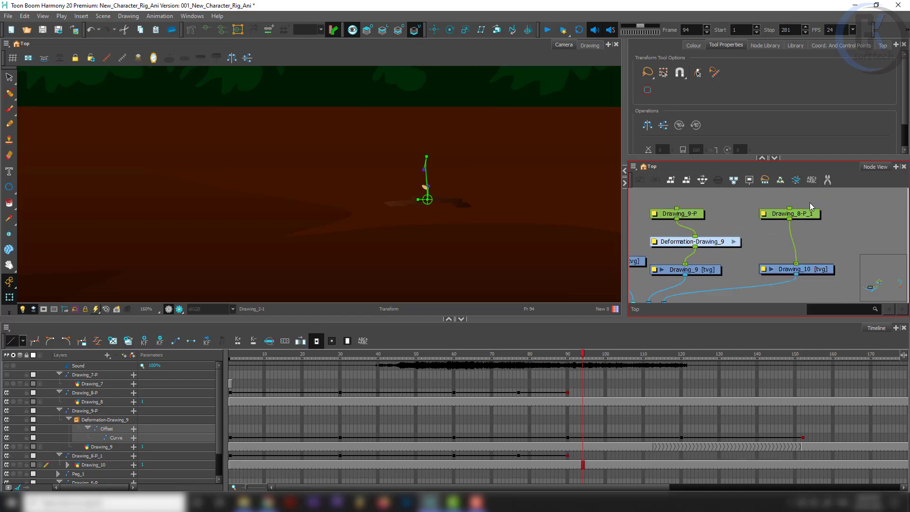
left_click_drag(447, 353, 518, 356)
scroll(430, 204, "up", 5)
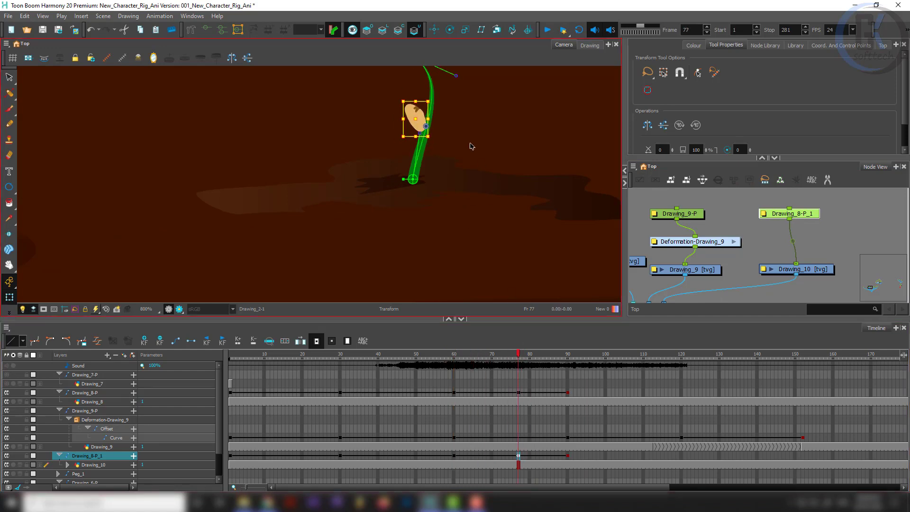
mouse_move(400, 95)
left_mouse_down()
mouse_move(458, 97)
mouse_move(444, 119)
left_mouse_up()
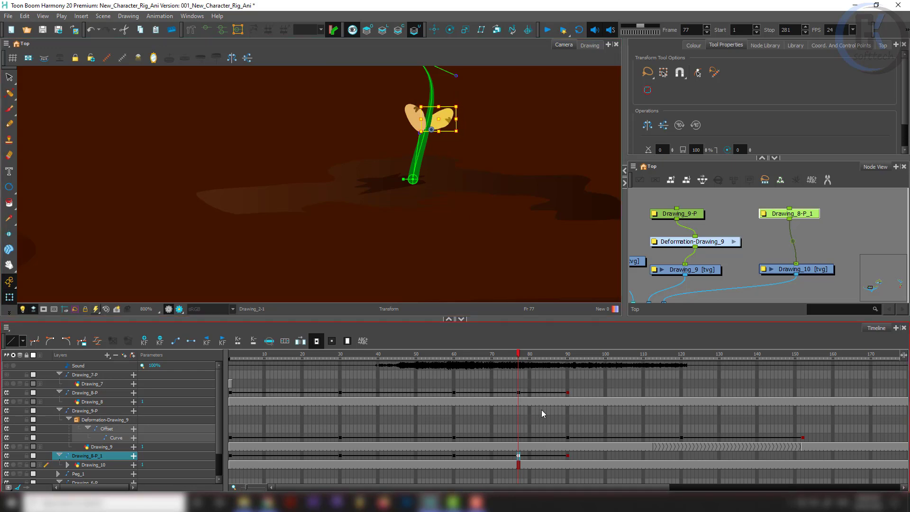
left_click_drag(563, 356, 568, 355)
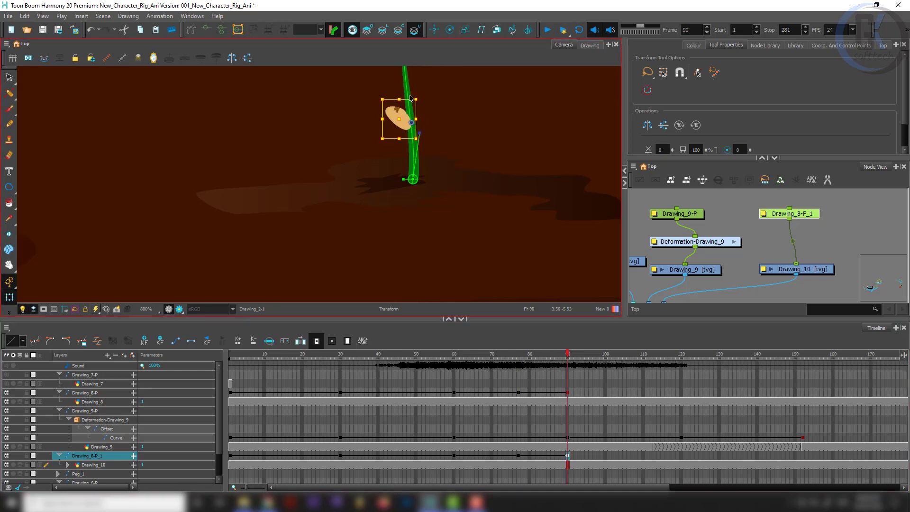
left_click_drag(420, 94, 427, 112)
- Add a Brightness-Contrast node and connect it between Drawing_10 and the seedling's composite
left_click(748, 252)
scroll(435, 154, "down", 2)
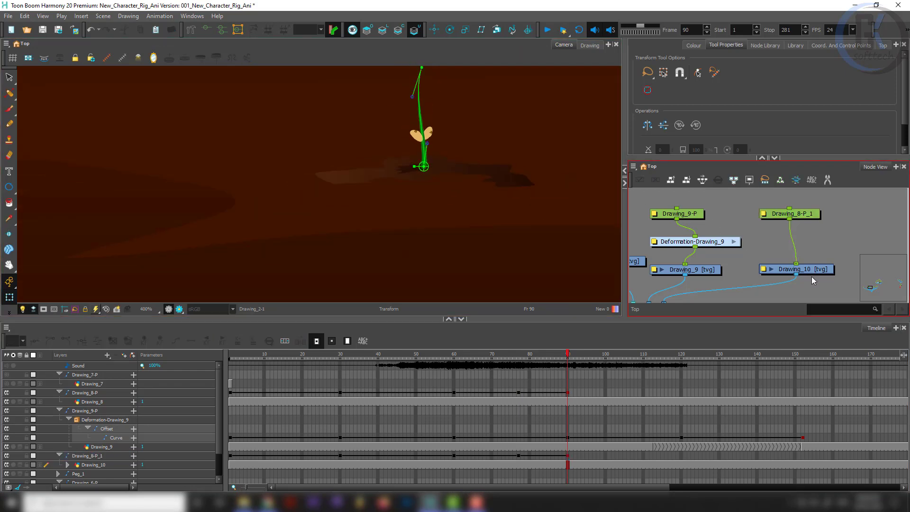
left_click(767, 46)
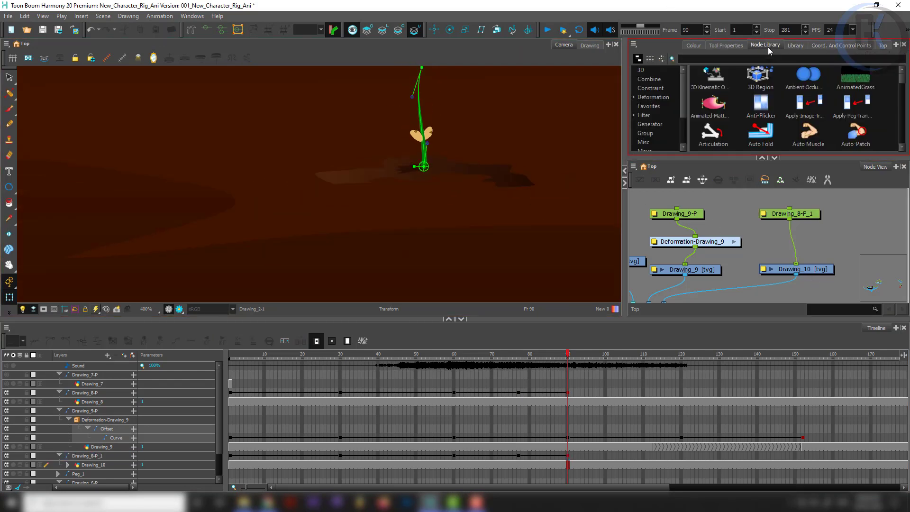
type("bri")
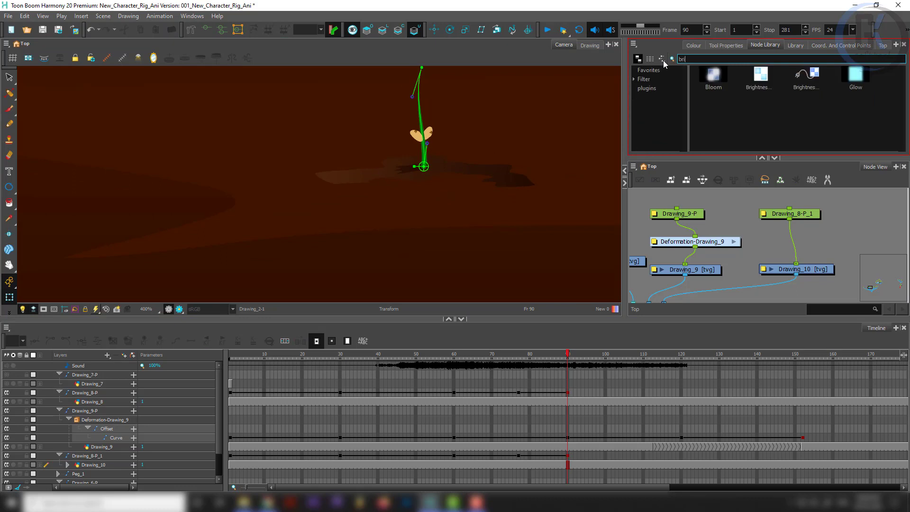
left_click_drag(761, 75, 715, 290)
left_click_drag(771, 291, 751, 293)
scroll(768, 287, "down", 3)
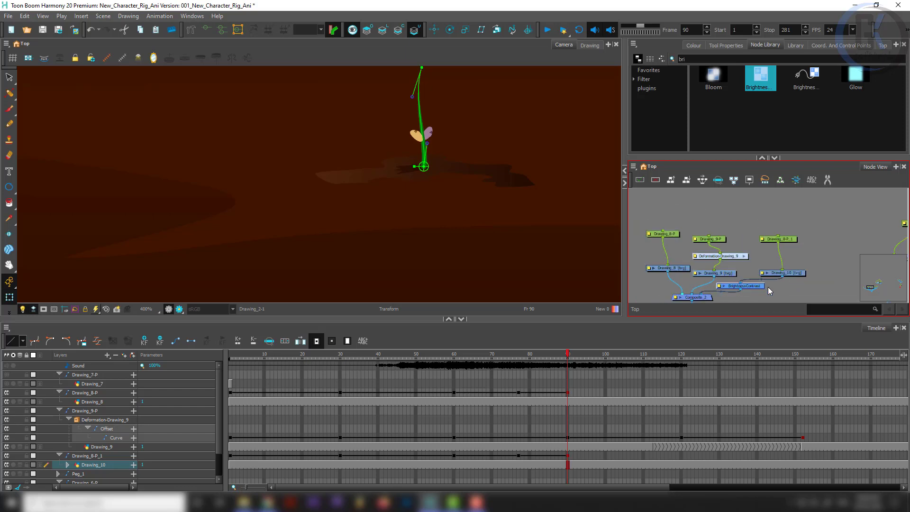
left_click_drag(764, 250, 742, 222)
key("ctrl+z")
key("ctrl+z")
key("ctrl+z")
scroll(704, 206, "up", 2)
key("ctrl+z")
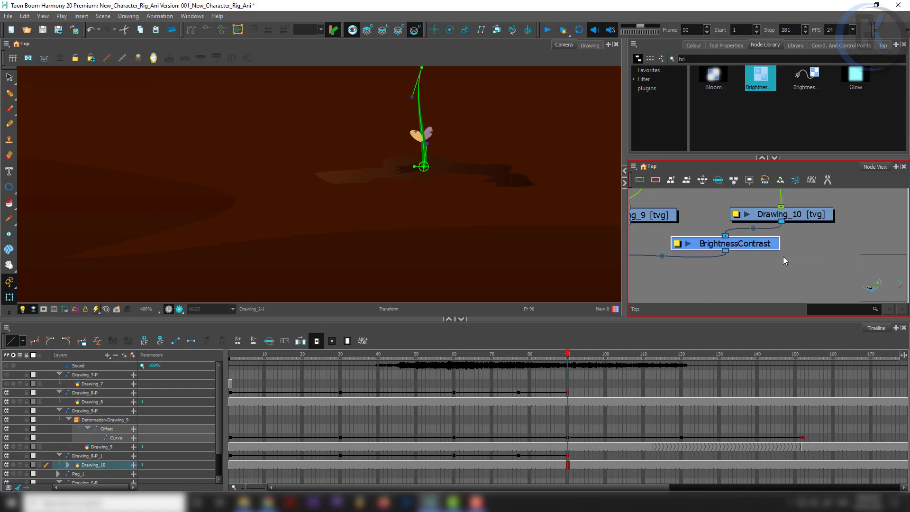
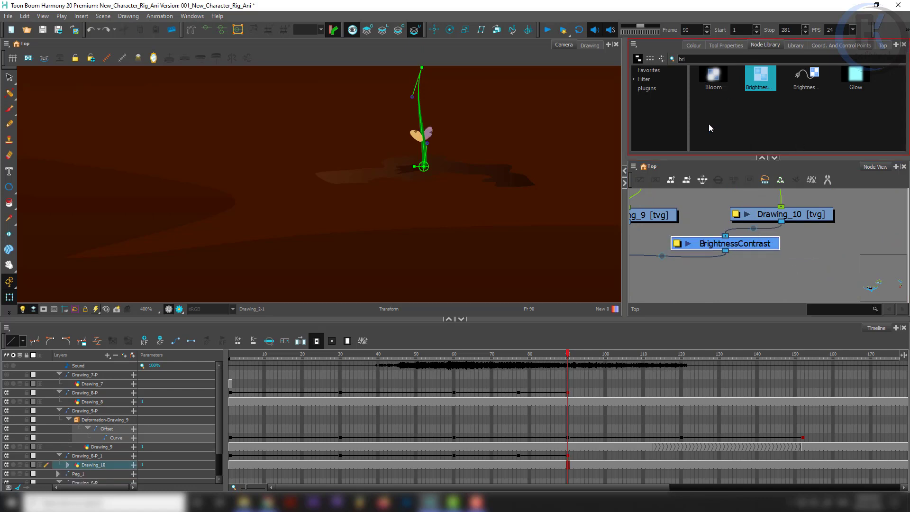
- Set the BrightnessContrast node's brightness to -60 to darken the copied seed
left_click(678, 244)
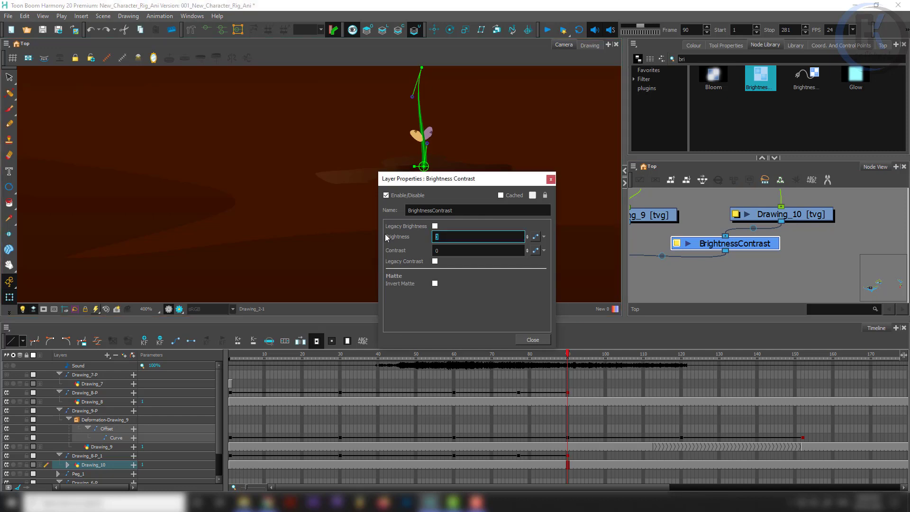
type("-60")
left_click(551, 180)
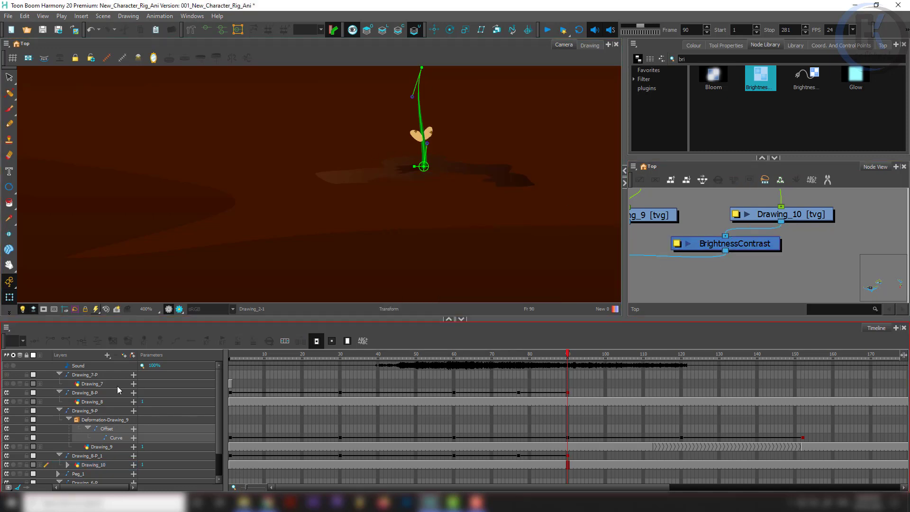
- Examine the darkened seed beside the original in a rendered close-up at frame 90
left_click(169, 308)
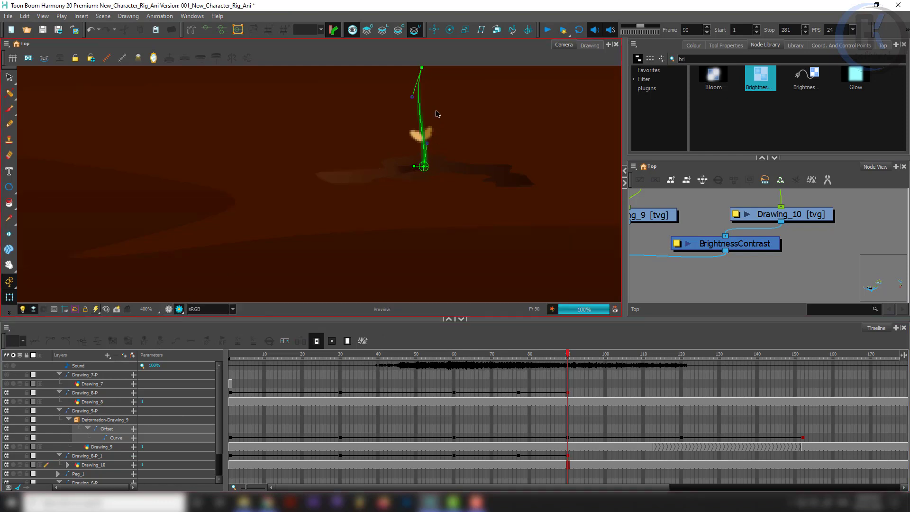
scroll(447, 138, "up", 5)
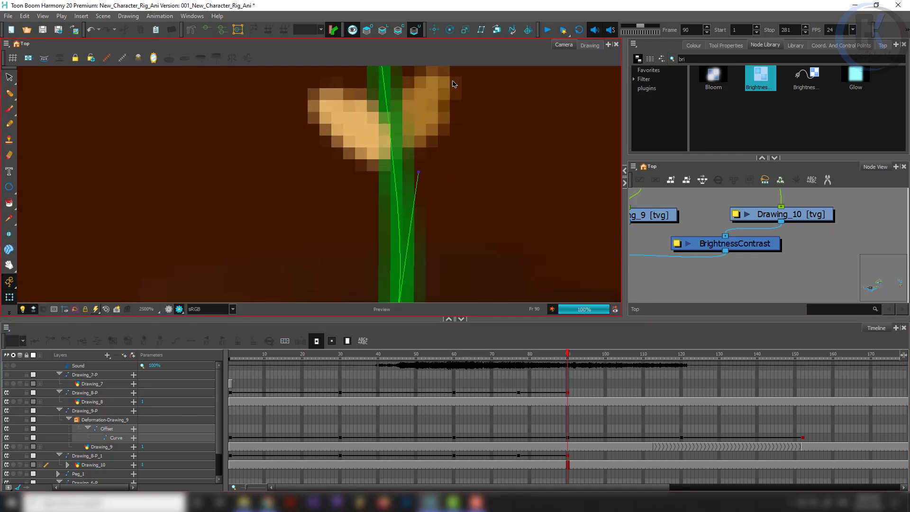
scroll(453, 84, "down", 3)
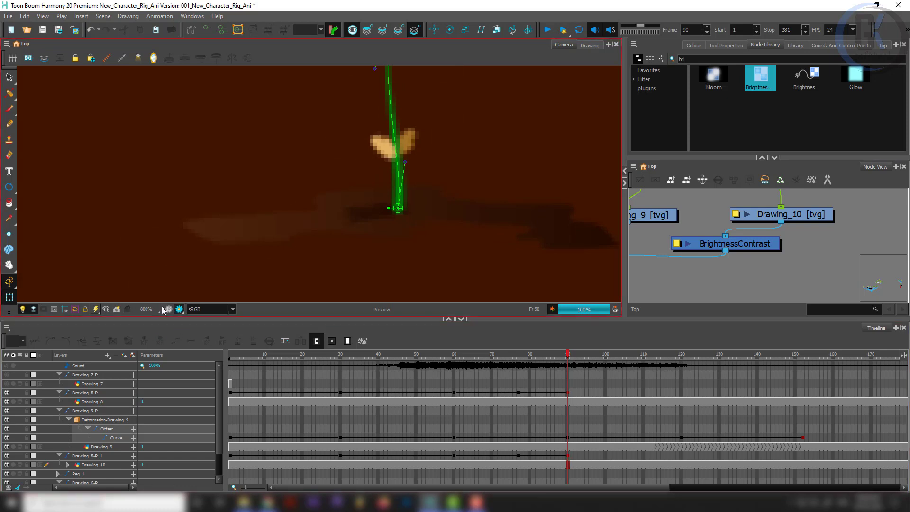
left_click(167, 308)
scroll(384, 162, "down", 3)
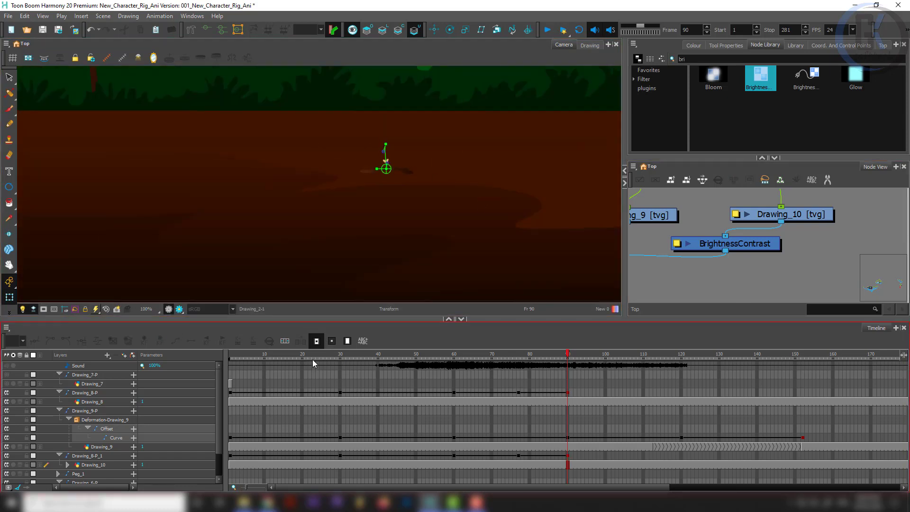
- Hide the stem's deformation controls and scrub the seedling animation to frame 119
left_click(207, 30)
left_click_drag(524, 352, 679, 368)
- Tidy the seedling's nodes and add a parent peg above Drawing_8-P and Drawing_8-P_1
scroll(750, 218, "down", 5)
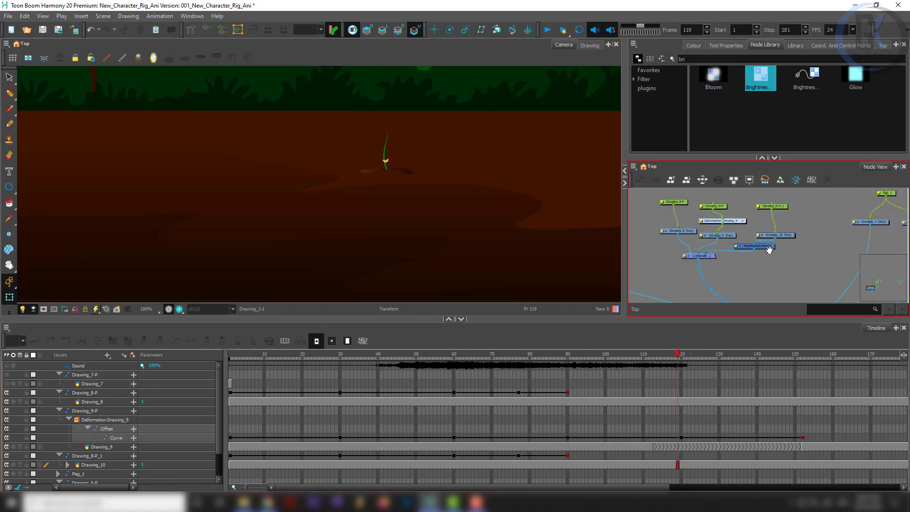
left_click_drag(718, 218, 682, 252)
scroll(725, 234, "up", 2)
left_click_drag(861, 223, 839, 257)
left_click(691, 244)
scroll(777, 233, "down", 3)
left_click(781, 247, "ctrl")
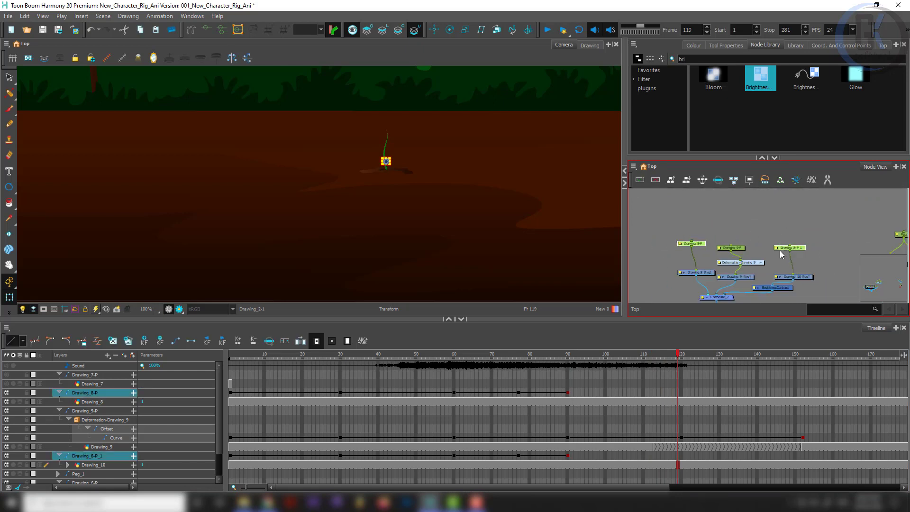
key("ctrl+p")
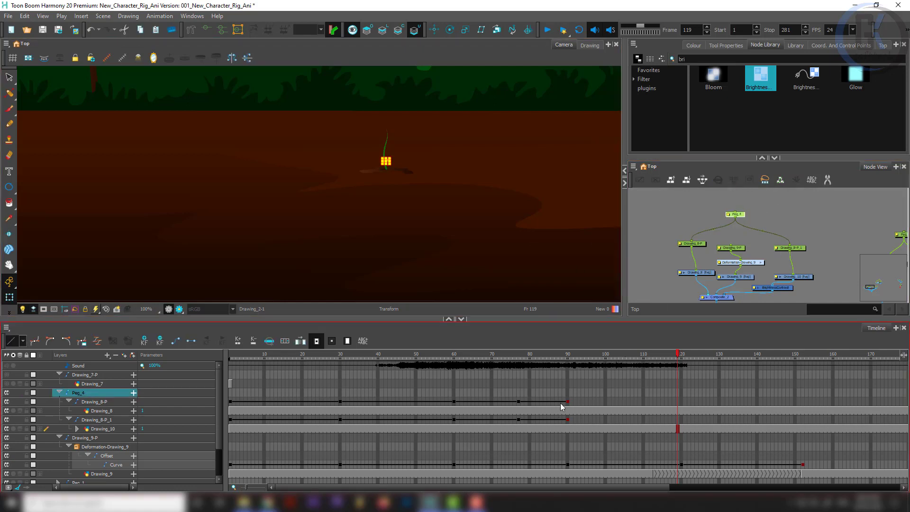
- Add a keyframe to Peg_4 at frame 90
key("Left")
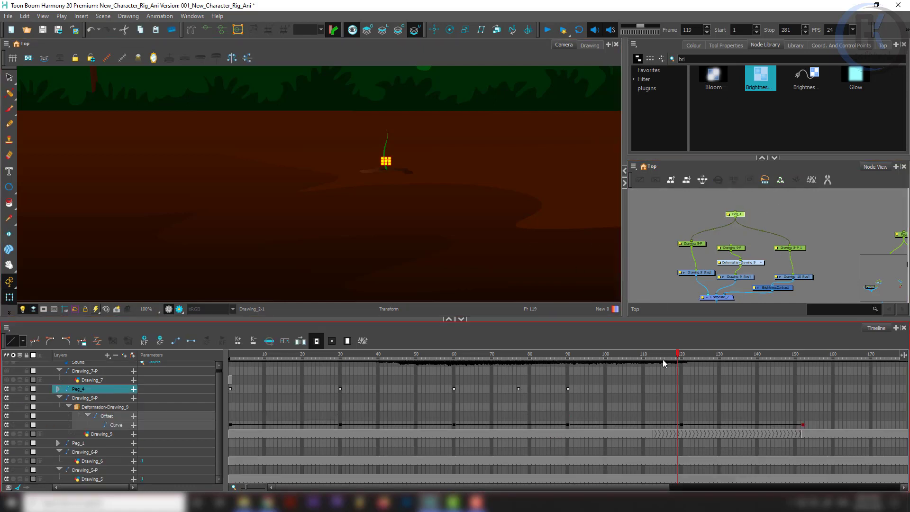
scroll(662, 360, "up", 1)
left_click_drag(615, 360, 568, 357)
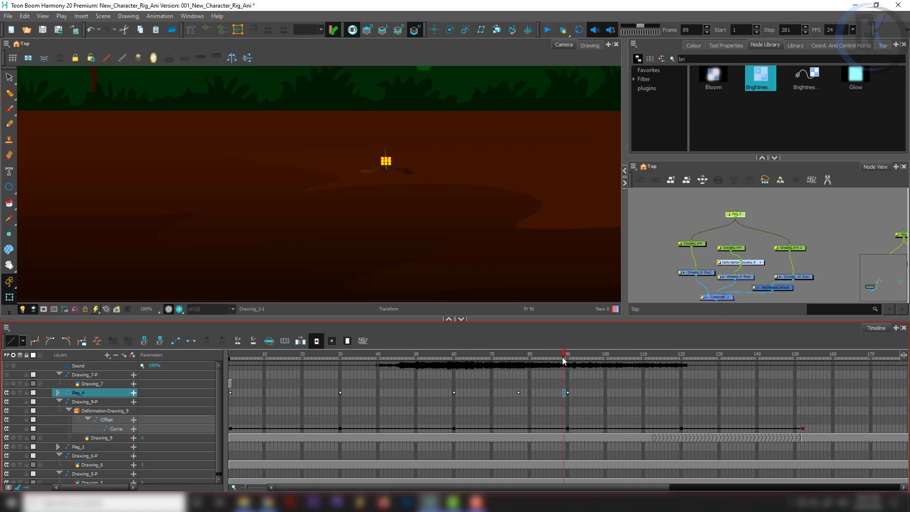
left_click(59, 393)
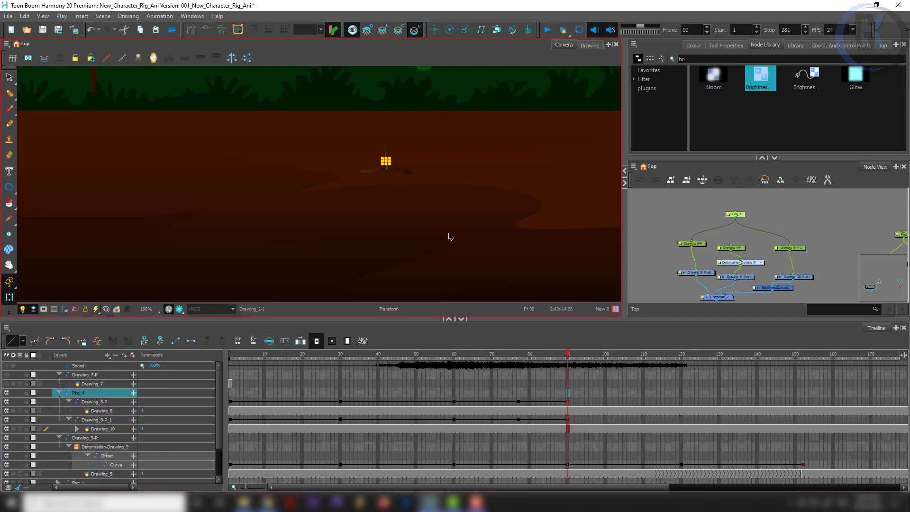
key("F6")
scroll(586, 364, "up", 3)
scroll(586, 364, "up", 2)
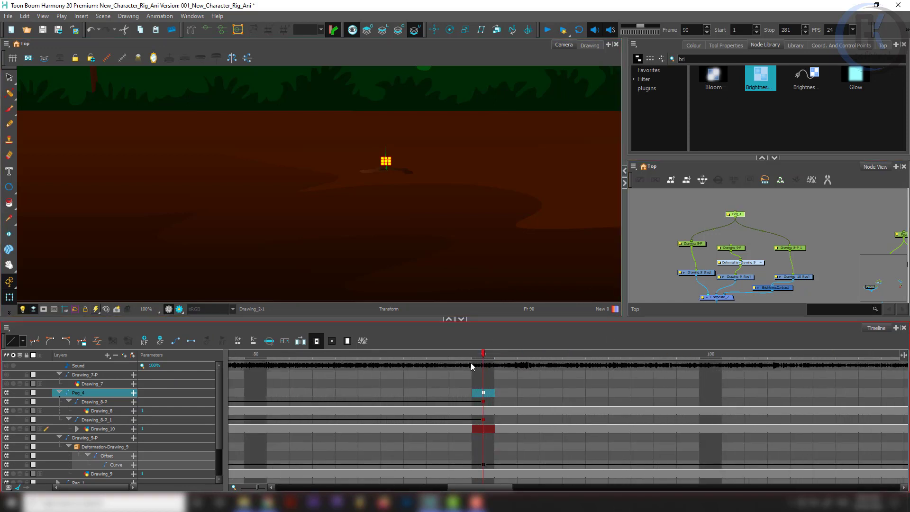
scroll(532, 413, "down", 3)
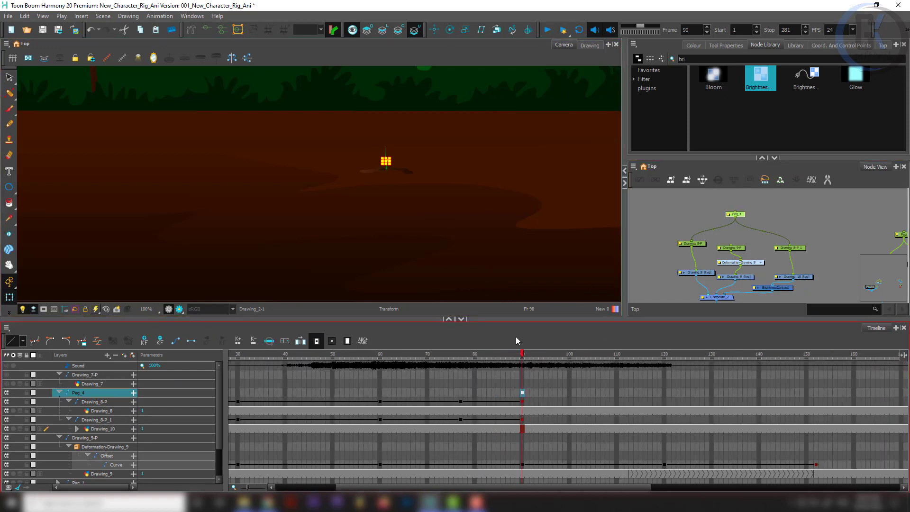
scroll(376, 159, "up", 4)
- Keyframe Peg_4 at frame 120 and nudge the seed pair left onto the bent stem
left_click_drag(533, 357, 664, 362)
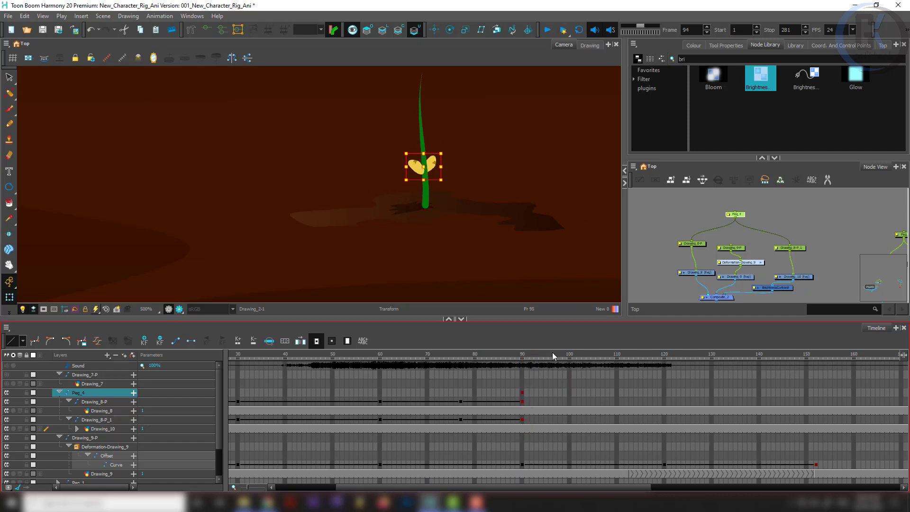
key("F6")
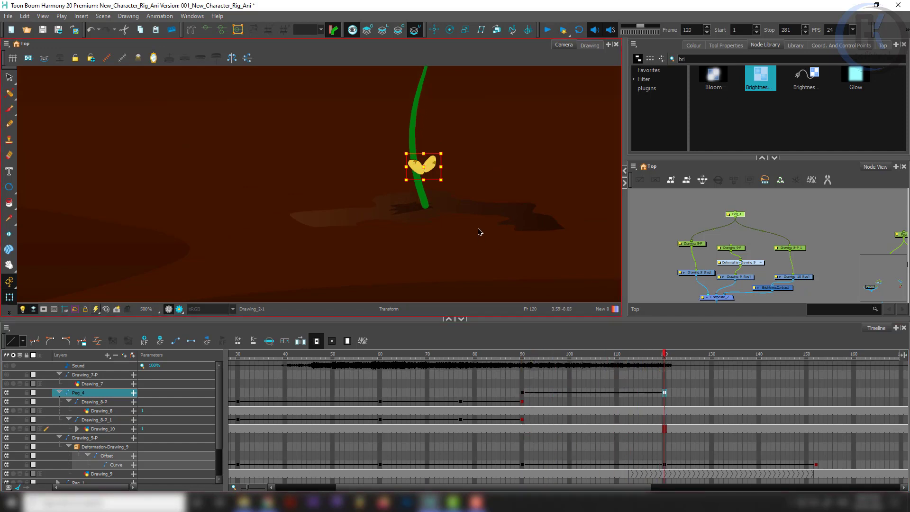
key("Left")
key("Left")
key("Left")
key("Left")
key("Left")
key("Right")
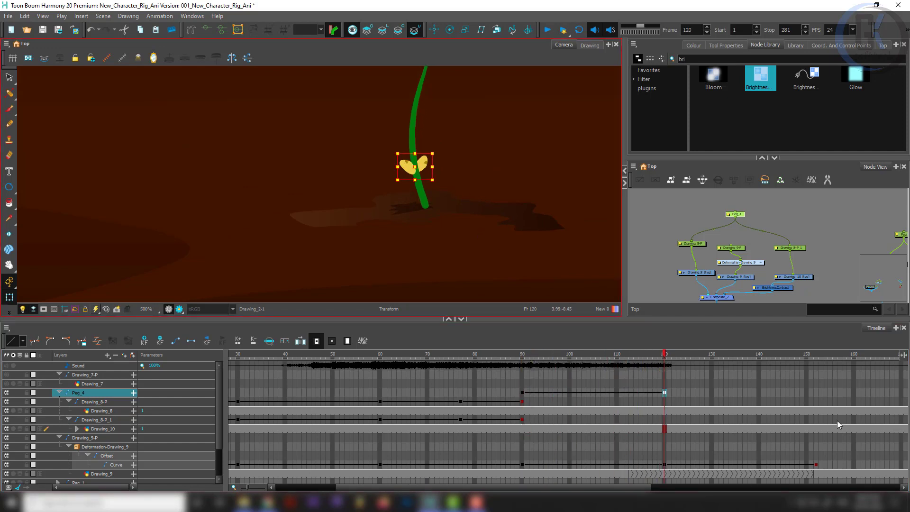
- Keyframe Peg_4 at frame 152 and nudge the seed pair right onto the stem
left_click(812, 389)
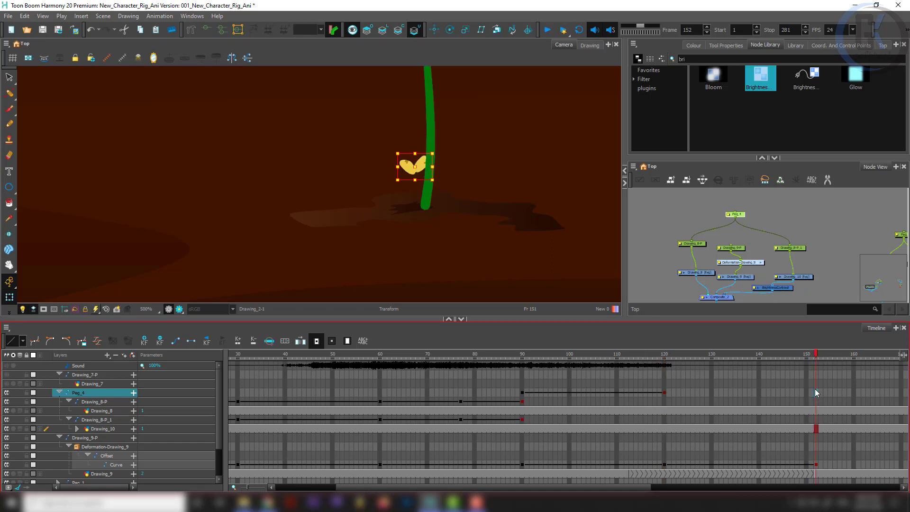
key("F6")
key("Right")
key("Right")
key("Right")
key("Right")
key("Right")
key("Right")
key("Right")
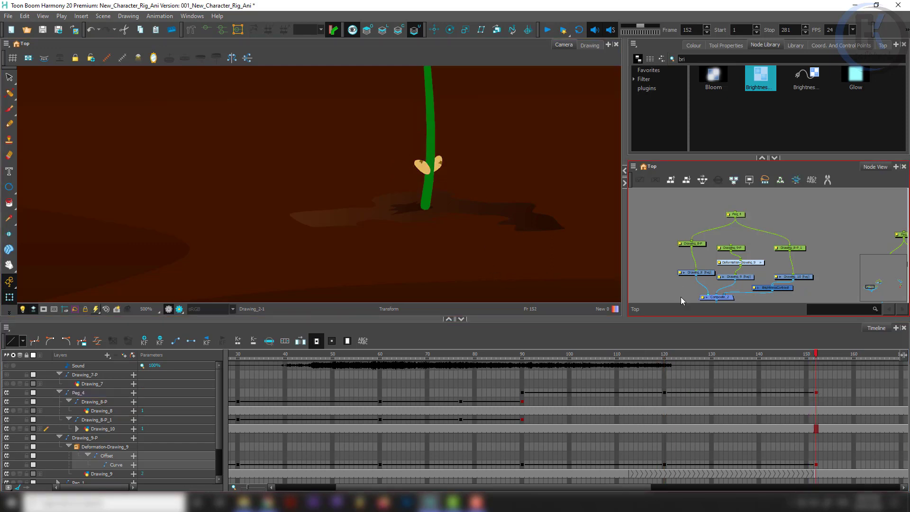
- Keyframe Peg_4 at frame 105 and nudge the seed pair right onto the stem
left_click(589, 355)
left_click(593, 356)
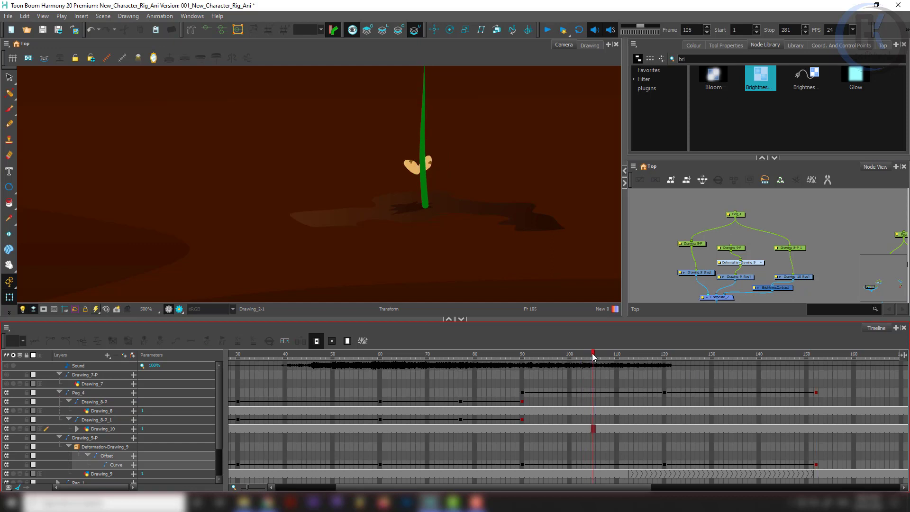
left_click(736, 214)
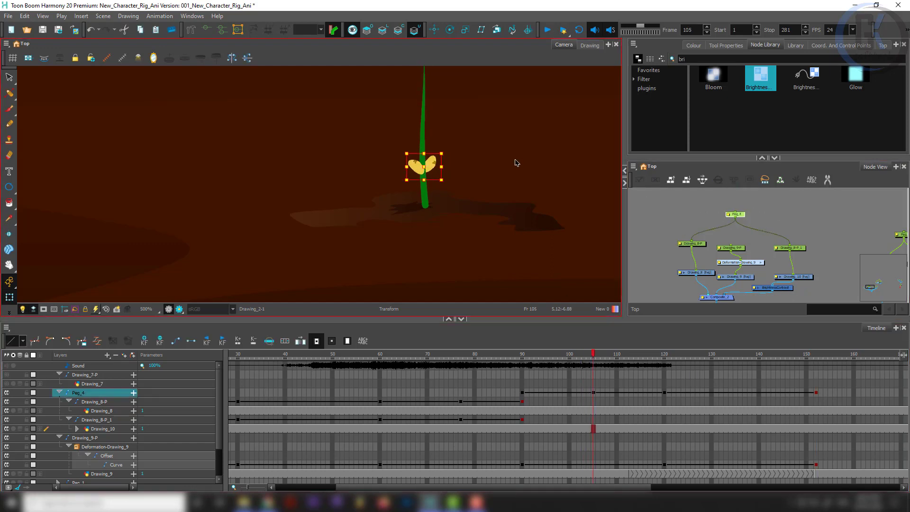
- Keyframe Peg_4 at frame 98 and nudge the seed pair slightly right to line up with the stem
left_click(755, 355)
left_click(736, 354)
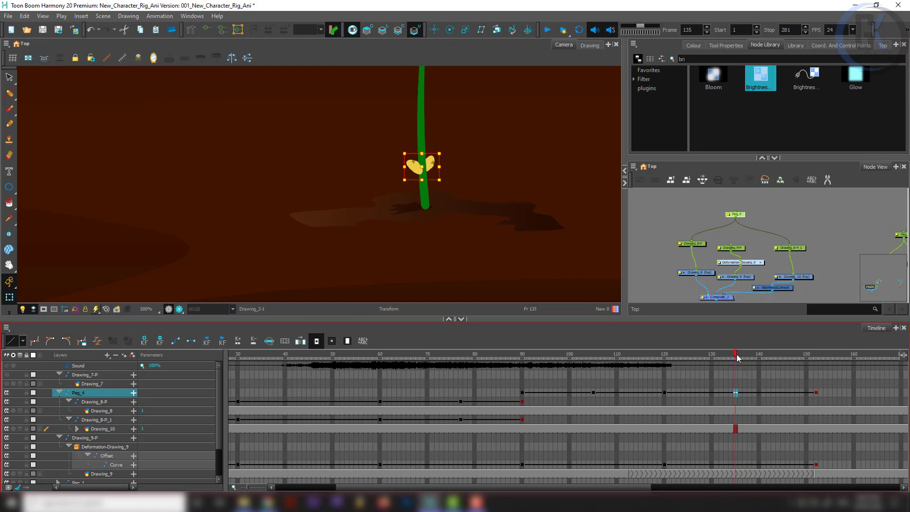
left_click_drag(705, 357, 559, 375)
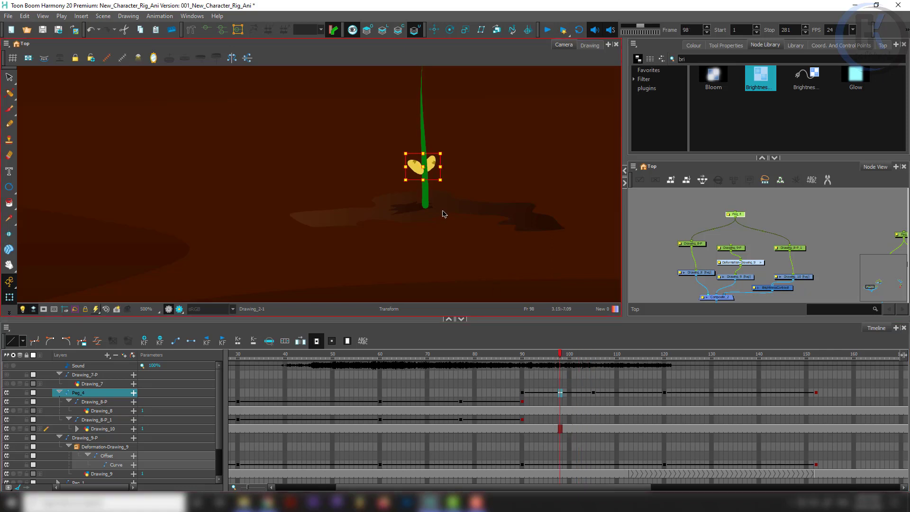
key("alt+f")
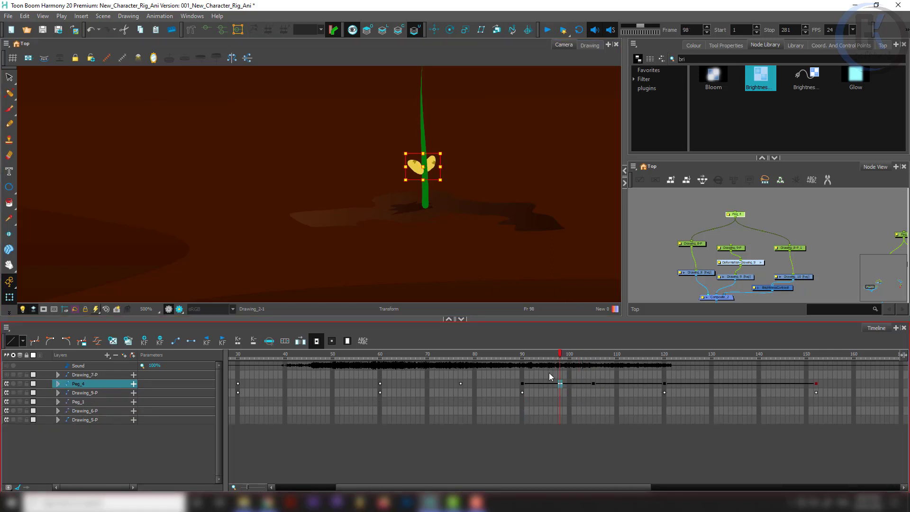
key("Right")
key("Right")
key("Right")
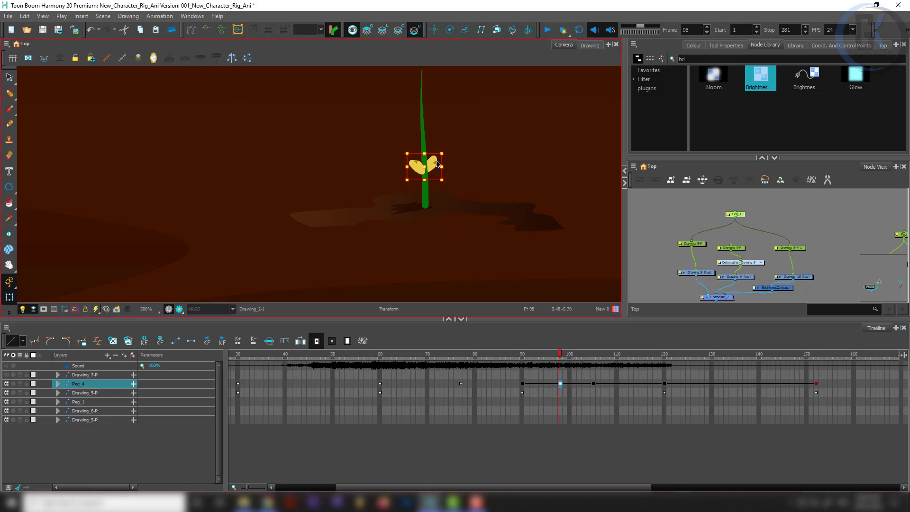
- Scrub through the growth up to frame 140 to check how the seed pair follows the stem
left_click_drag(560, 358, 406, 362)
left_click(681, 207)
scroll(450, 166, "down", 3)
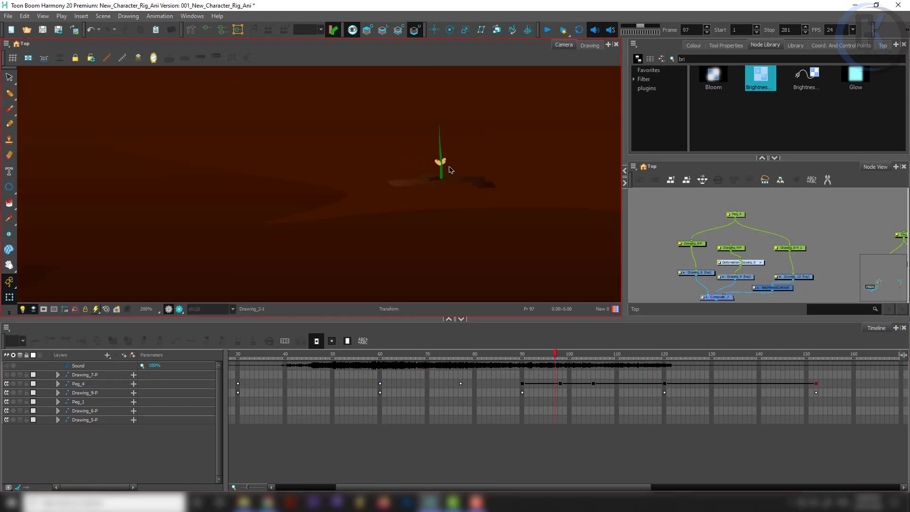
scroll(450, 170, "down", 2)
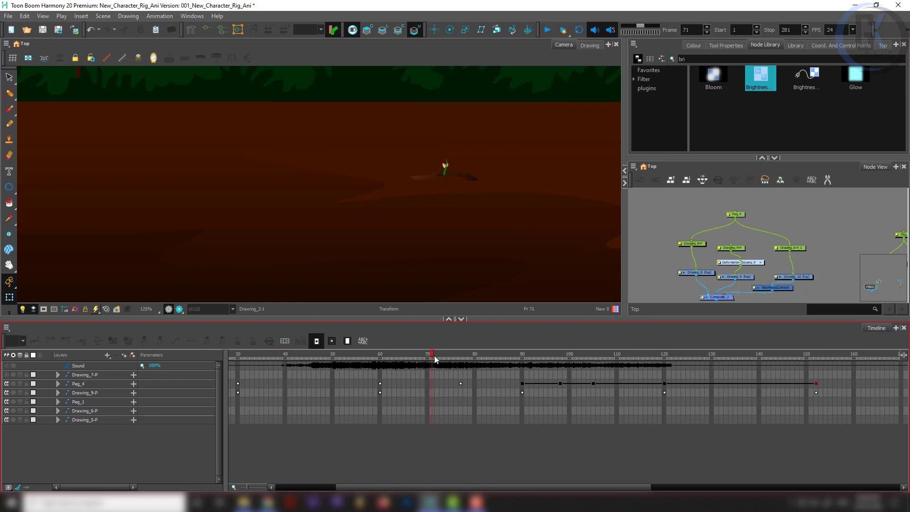
left_click_drag(507, 355, 759, 355)
left_click(661, 308)
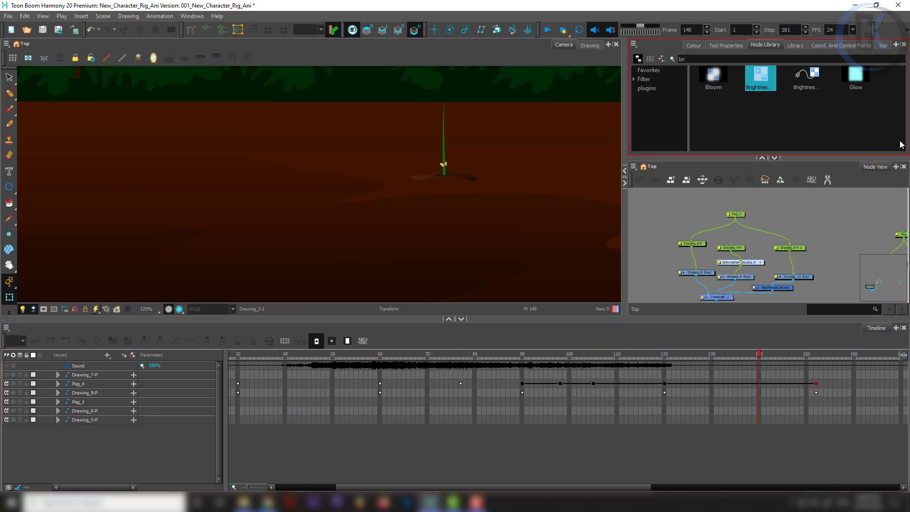
- Copy the Leef drawing node from the existing leaf rig for use on the seedling
scroll(812, 224, "down", 2)
scroll(815, 221, "up", 3)
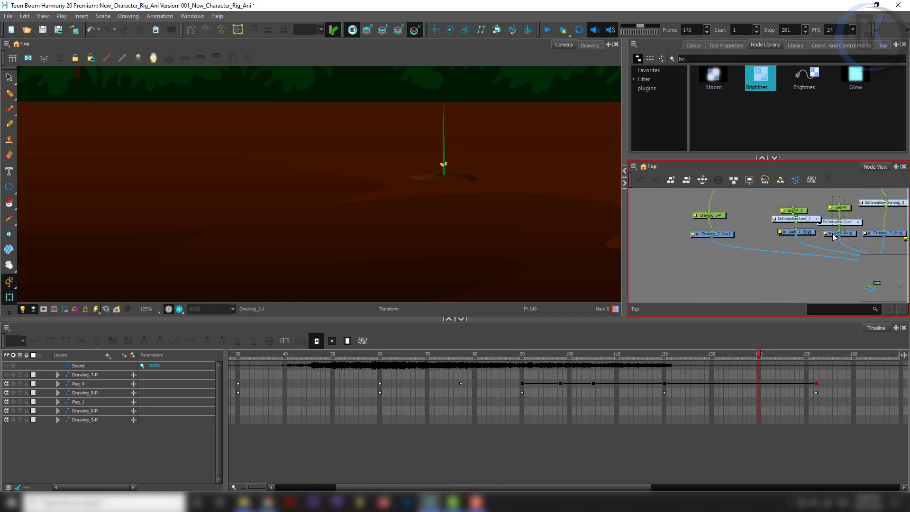
left_click(851, 235)
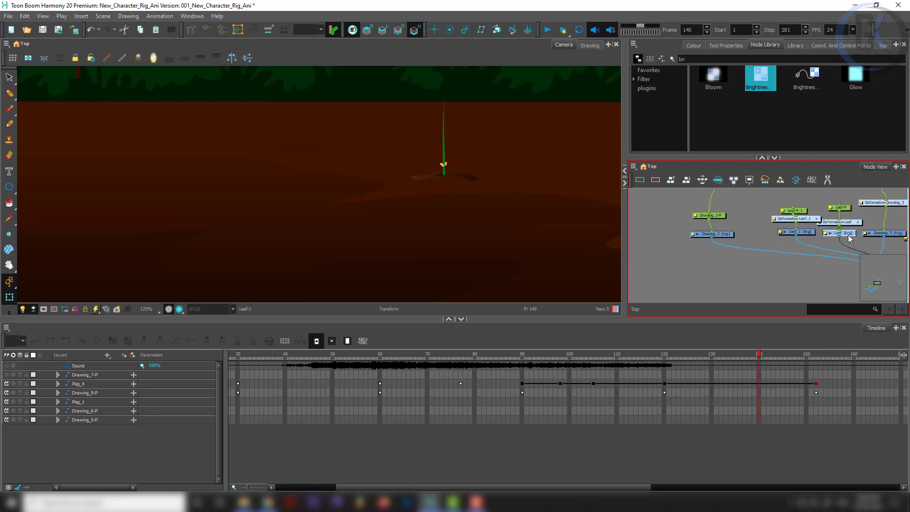
scroll(752, 238, "down", 3)
scroll(752, 238, "up", 3)
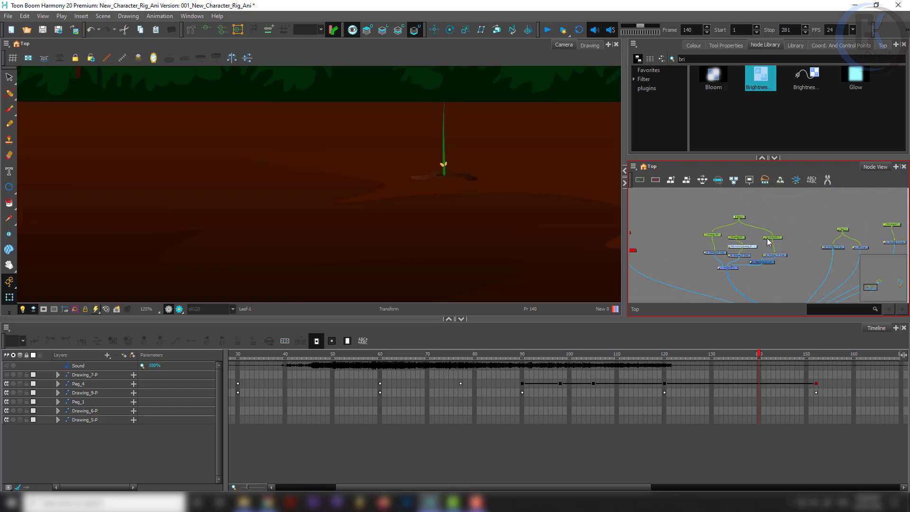
- Try to paste the leaf drawing near the seedling's nodes with Paste Special, and undo the paste
left_click(691, 246)
key("ctrl+b")
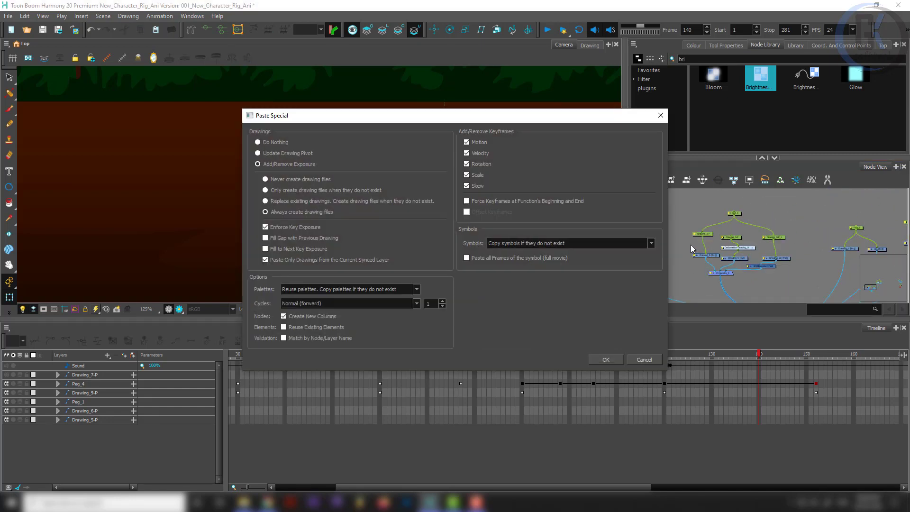
key("Return")
scroll(774, 260, "down", 3)
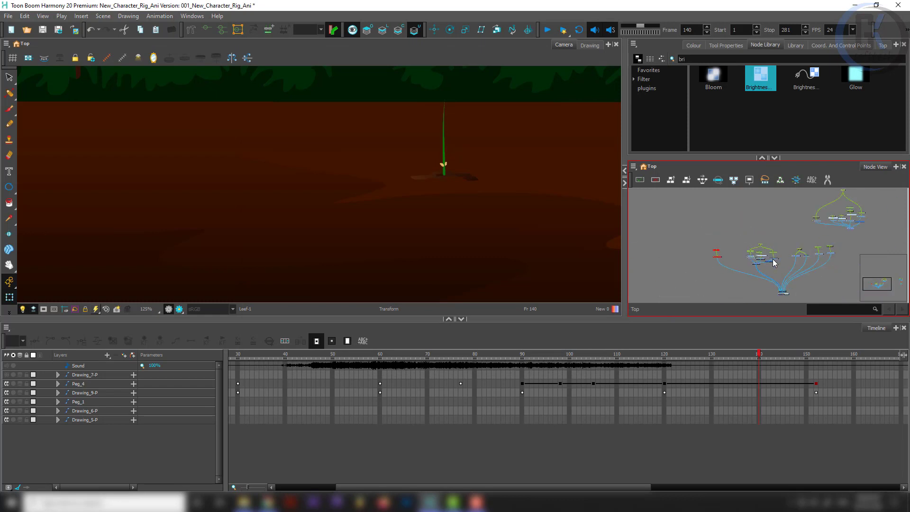
key("ctrl+z")
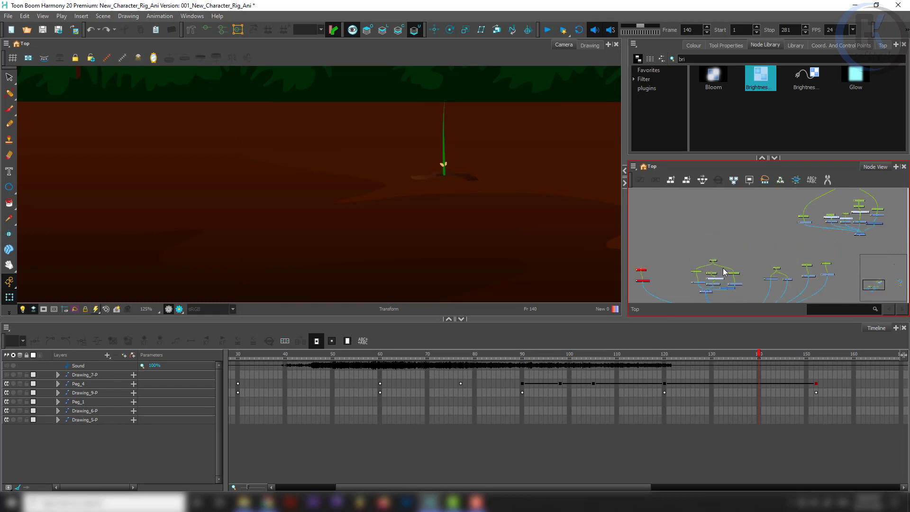
- Paste the leaf drawing with Paste Special and move its node clear of the seedling's network
key("ctrl+b")
key("Return")
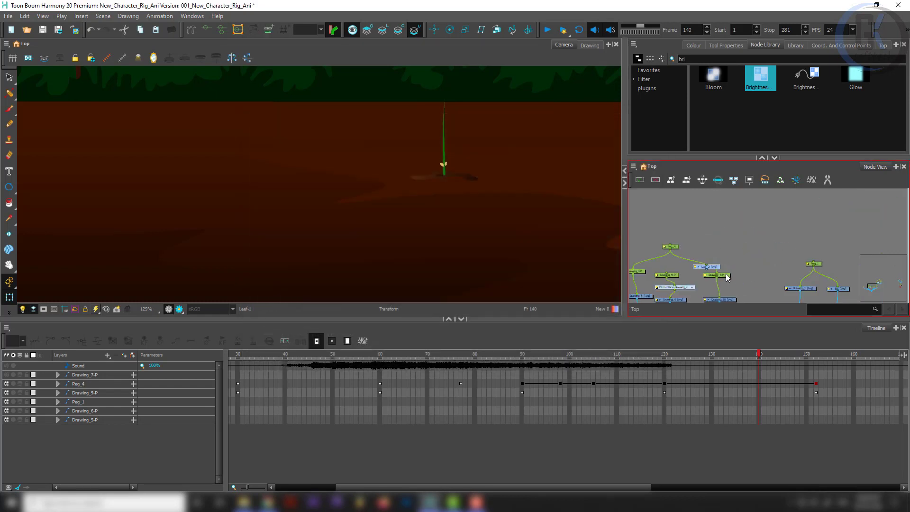
left_click_drag(715, 268, 763, 241)
left_click_drag(749, 286, 805, 232)
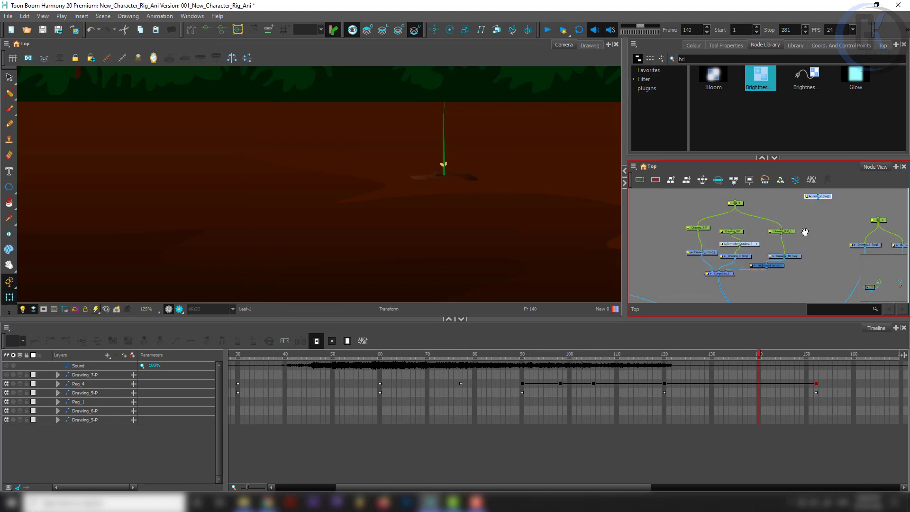
- Place Leef_2 beside Drawing_8, connect it to Composite_2, and add a parent peg above it
scroll(675, 254, "up", 3)
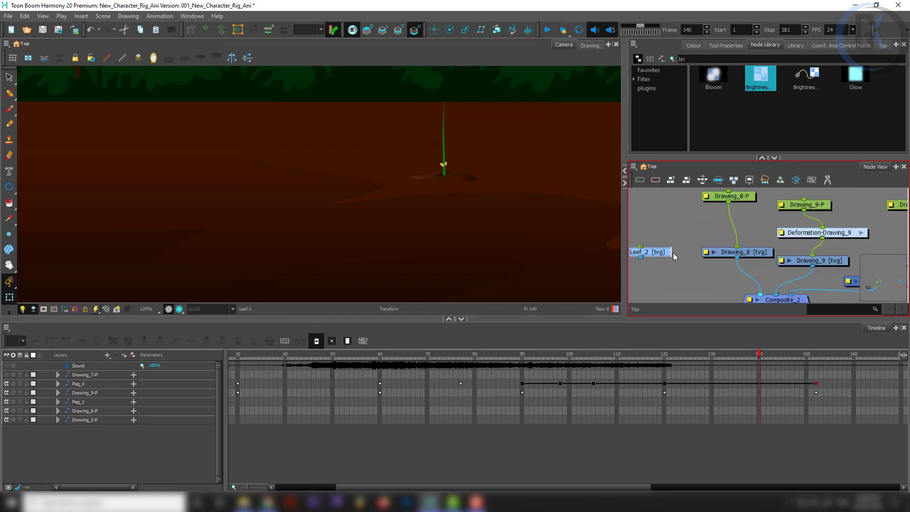
left_click_drag(644, 262, 753, 295)
scroll(668, 247, "down", 3)
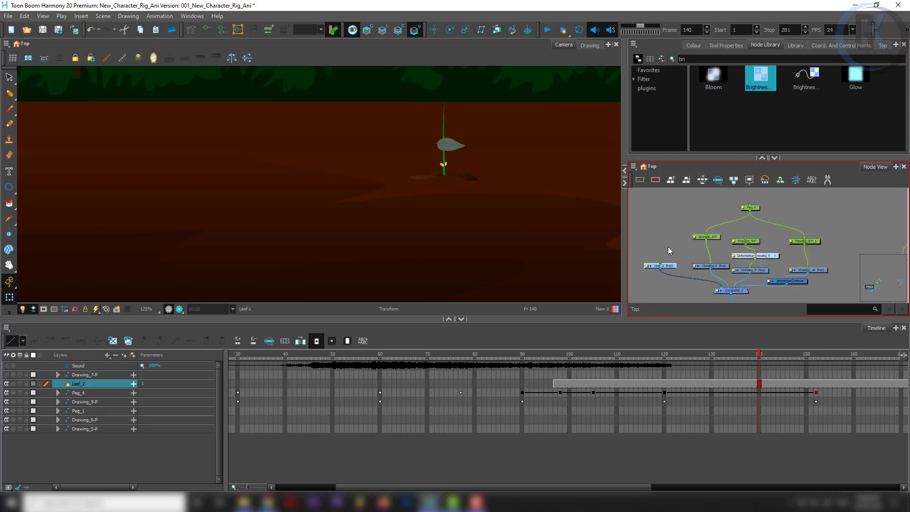
key("ctrl+p")
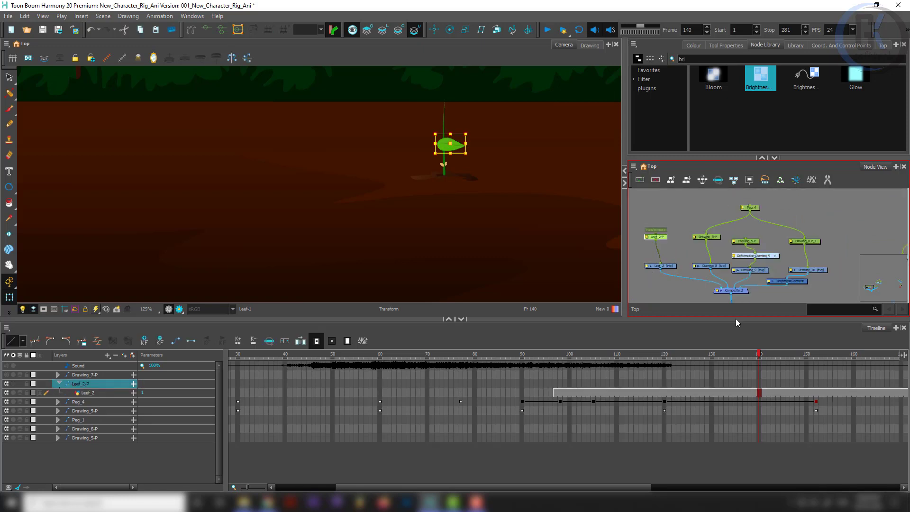
scroll(710, 252, "up", 3)
left_click_drag(656, 216, 722, 217)
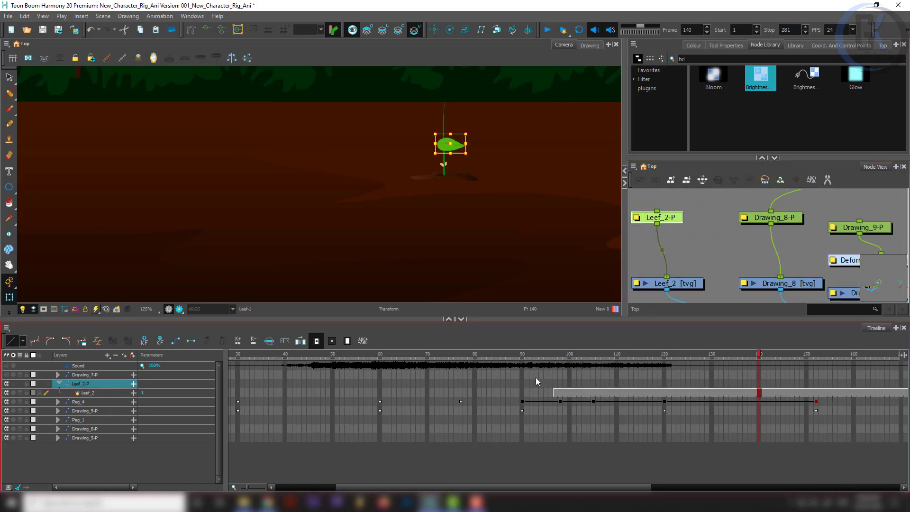
- Extend the Leef_2 drawing's exposure to start at frame 90
left_click(447, 357)
left_click_drag(485, 357, 522, 355)
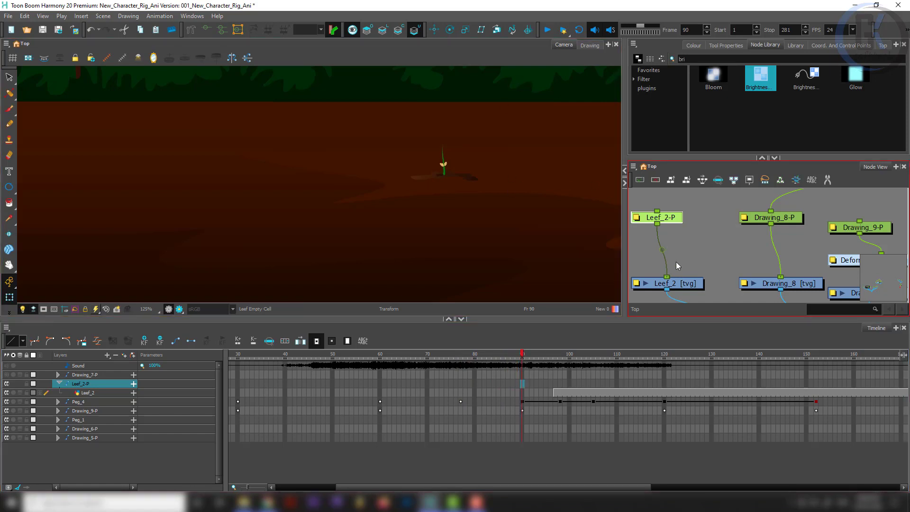
scroll(681, 260, "down", 2)
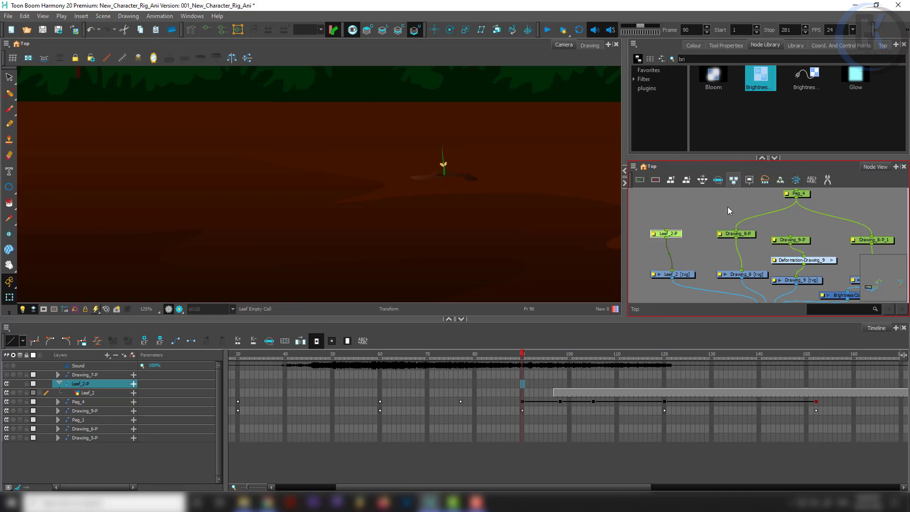
left_click(693, 221)
left_click_drag(654, 299, 655, 289)
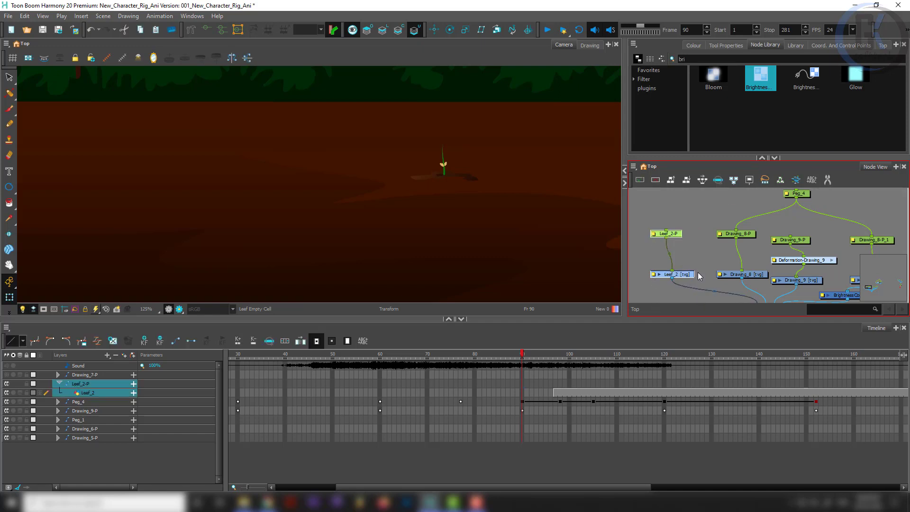
left_click_drag(686, 219, 659, 255)
left_click(680, 274)
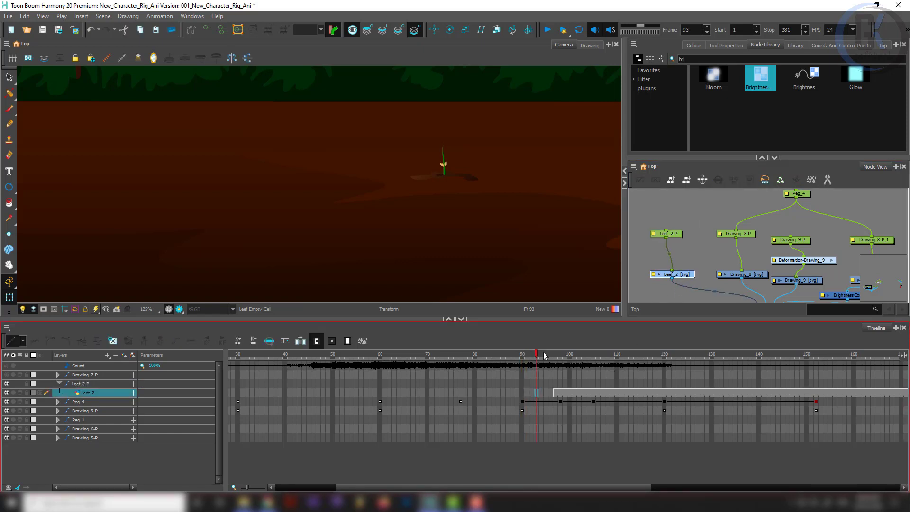
left_click(560, 358)
left_click(523, 360)
left_click(549, 364)
left_click(554, 363)
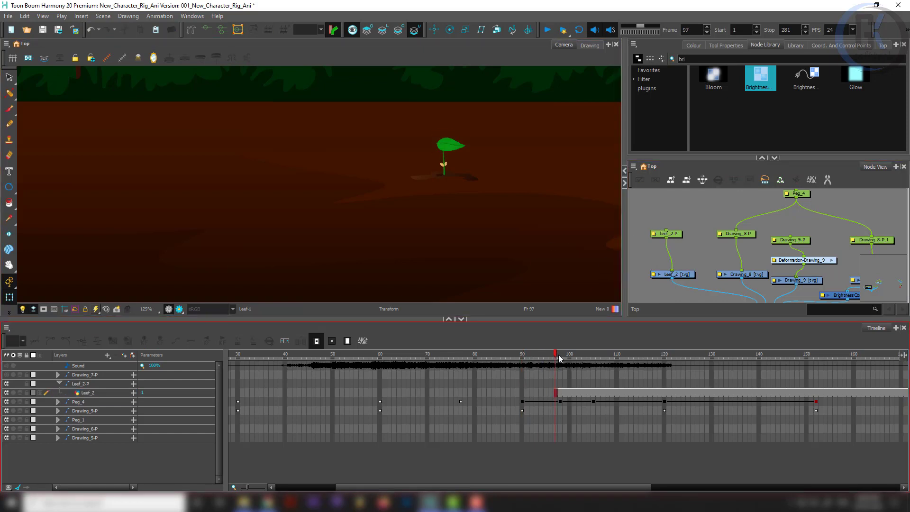
left_click_drag(556, 355, 528, 356)
left_click(556, 394)
left_click_drag(555, 394, 518, 394)
- Select all of the leaf's artwork and examine its outline, vein and stalk end up close
scroll(453, 152, "up", 5)
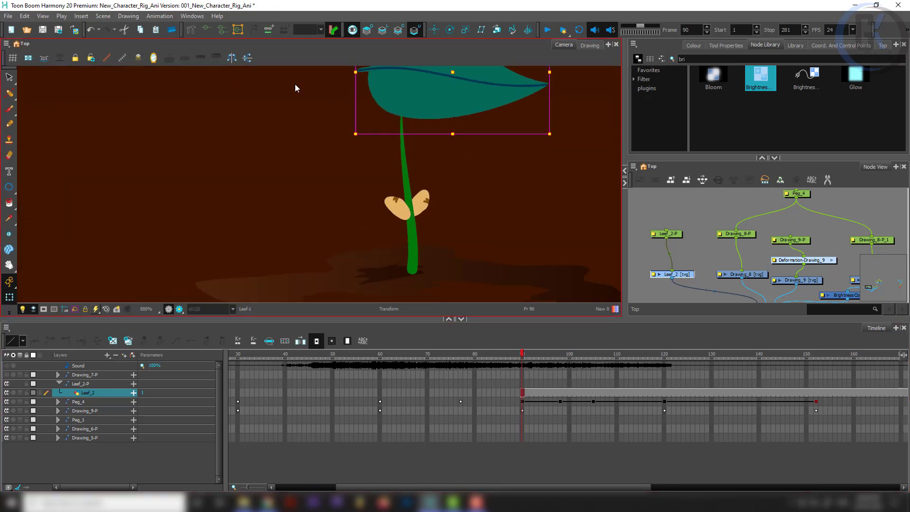
key("alt+s")
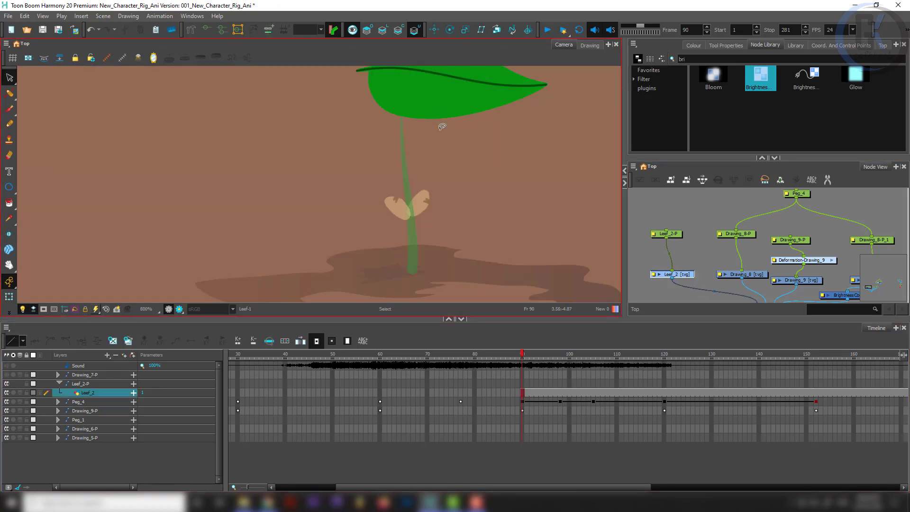
left_click_drag(434, 101, 462, 259)
key("ctrl+a")
scroll(401, 237, "up", 3)
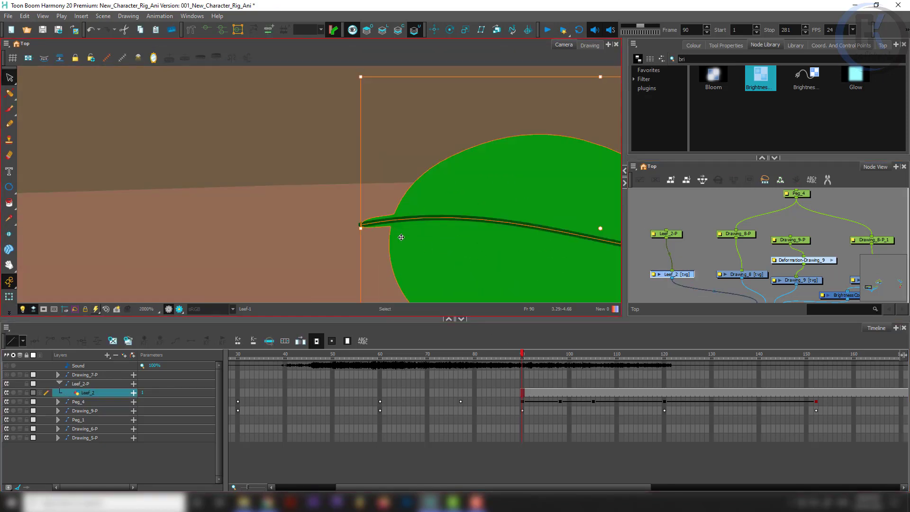
scroll(407, 240, "up", 2)
scroll(319, 213, "down", 4)
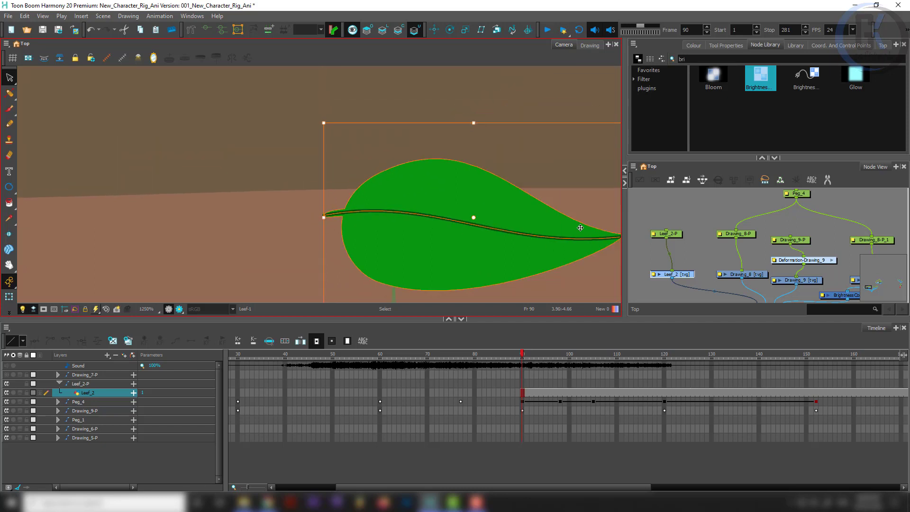
scroll(445, 228, "up", 3)
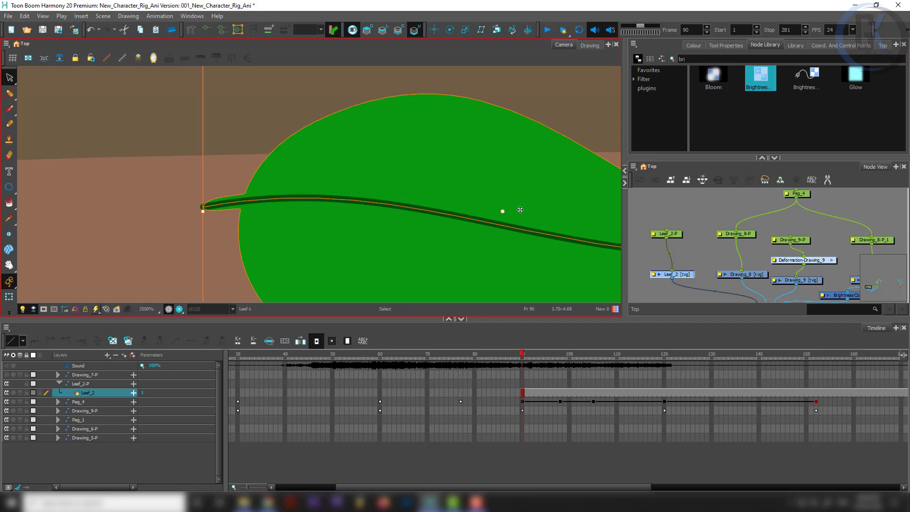
scroll(521, 209, "down", 3)
key("shift+t")
- Select the Leef_2-P peg and move the playhead to frame 120
left_click_drag(682, 211, 661, 234)
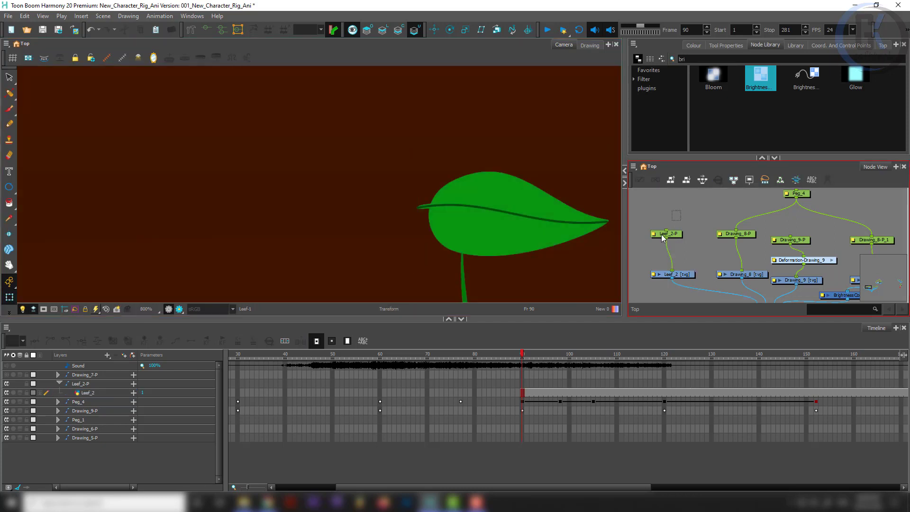
left_click(662, 234)
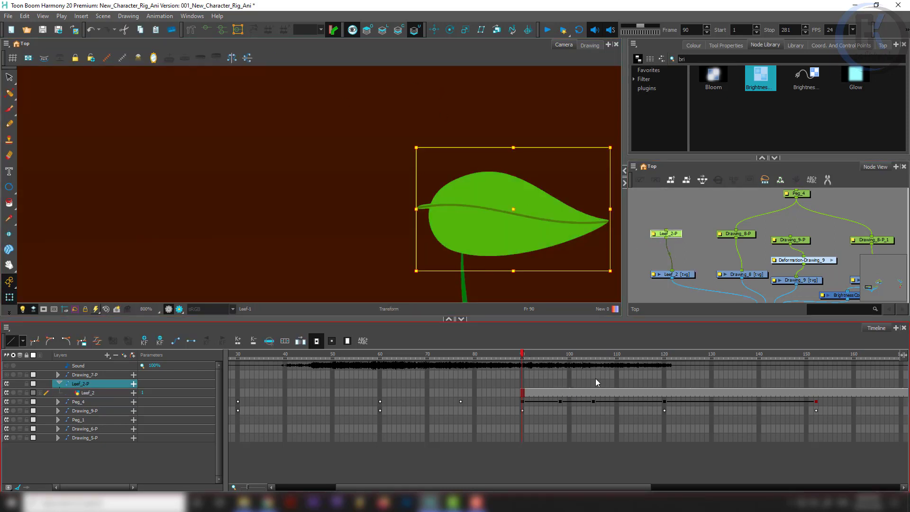
left_click_drag(640, 357, 664, 357)
scroll(476, 218, "down", 4)
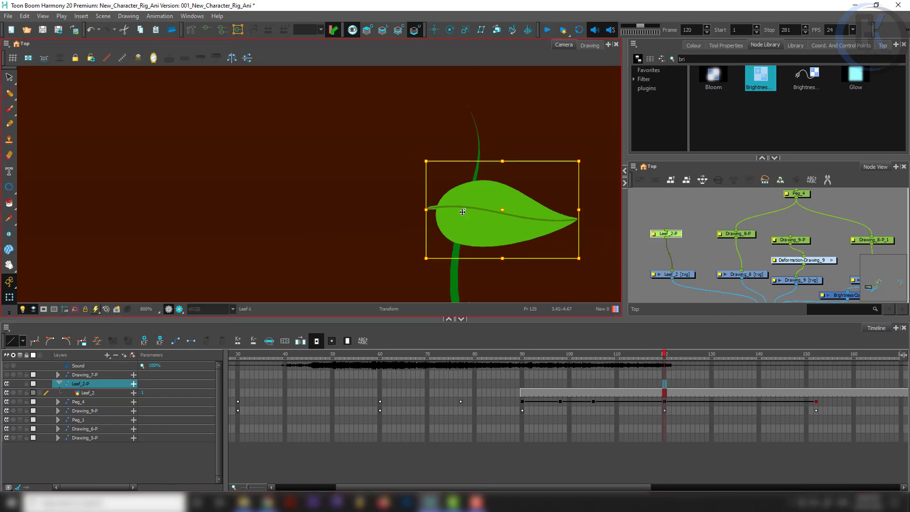
left_click_drag(477, 217, 463, 198)
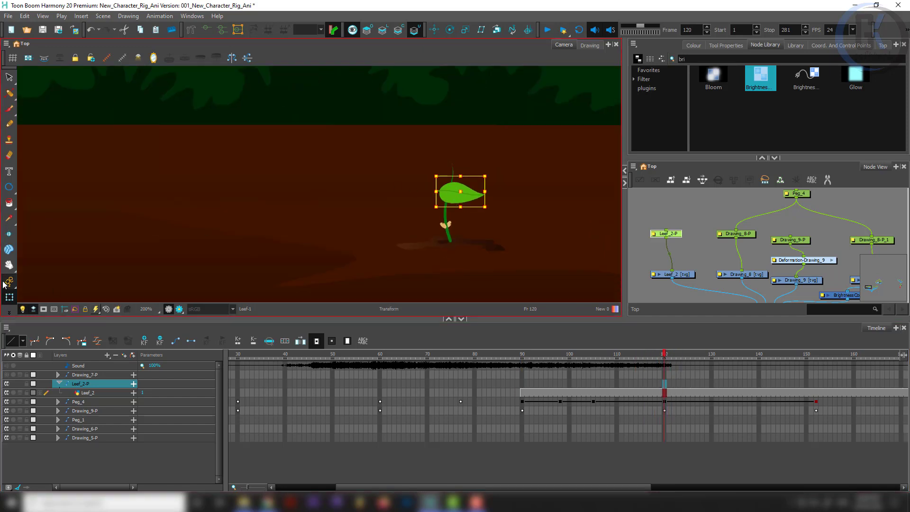
- Turn Animate mode off and move the leaf down so its stalk meets the stem just above the seed halves
left_click(5, 284)
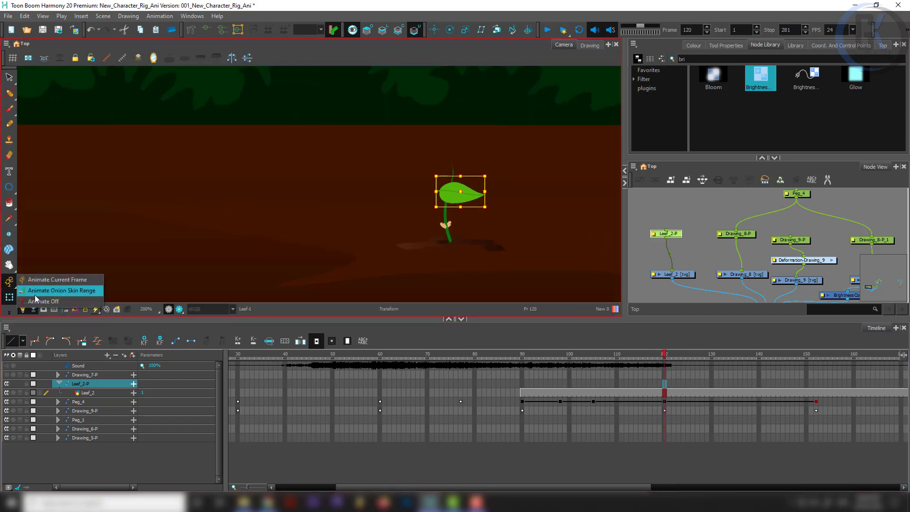
left_click(47, 291)
scroll(453, 207, "up", 2)
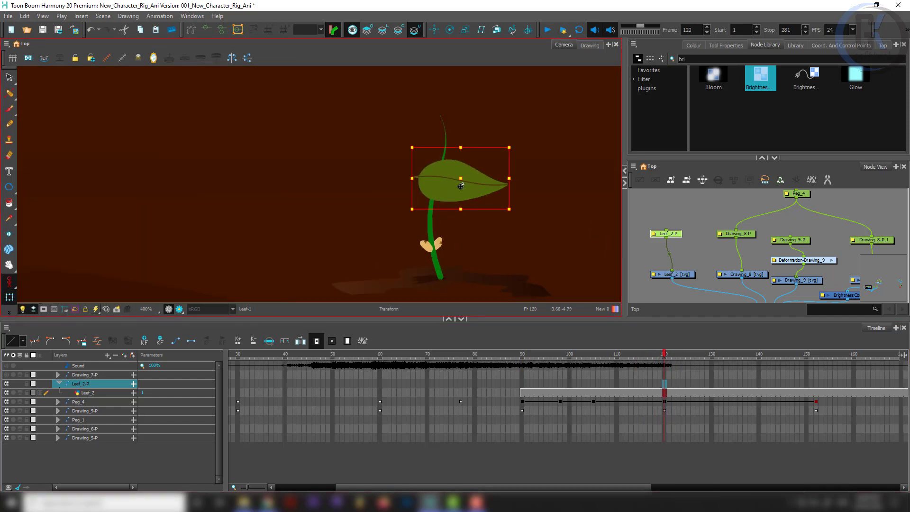
left_click_drag(460, 186, 478, 223)
left_click_drag(526, 185, 506, 192)
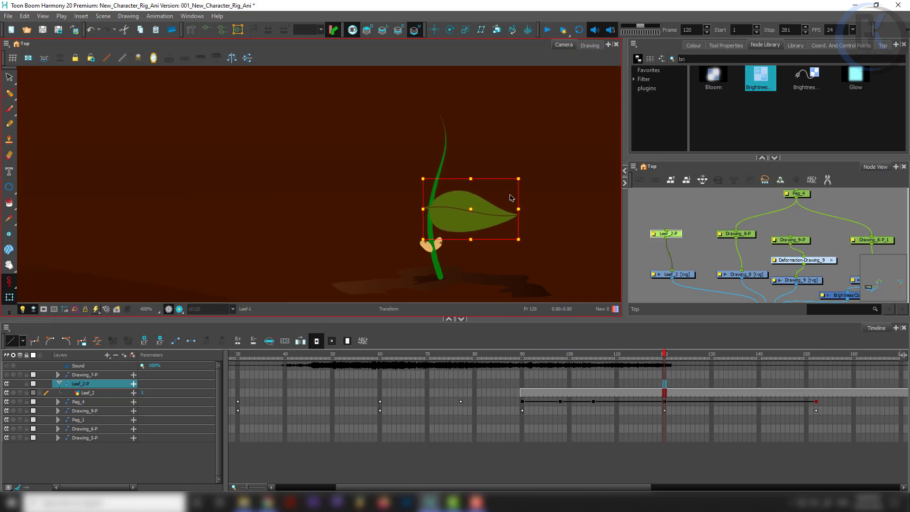
key("ctrl+z")
- Using the Rotate tool, place the leaf peg's pivot at the stalk end where it joins the stem
left_click(451, 29)
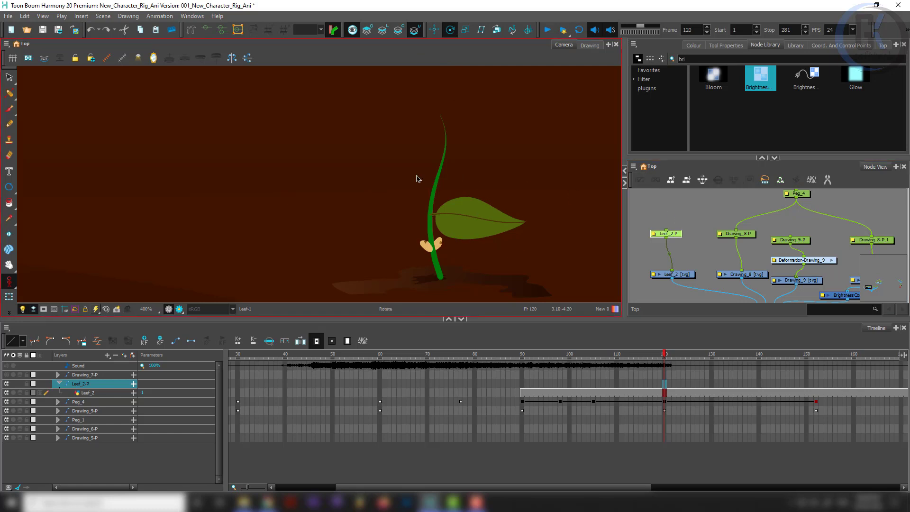
scroll(416, 179, "down", 8)
scroll(373, 130, "up", 5)
left_click_drag(375, 162, 414, 209)
left_click_drag(484, 232, 381, 91)
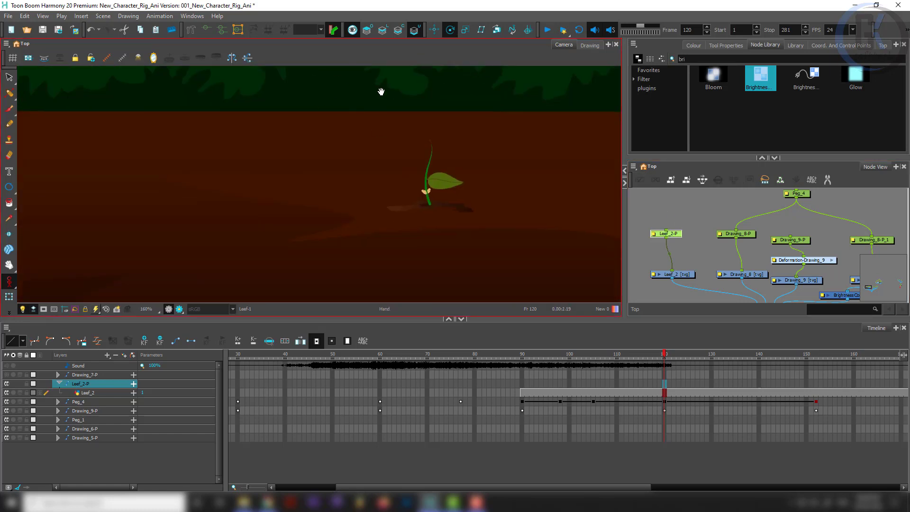
scroll(425, 175, "up", 5)
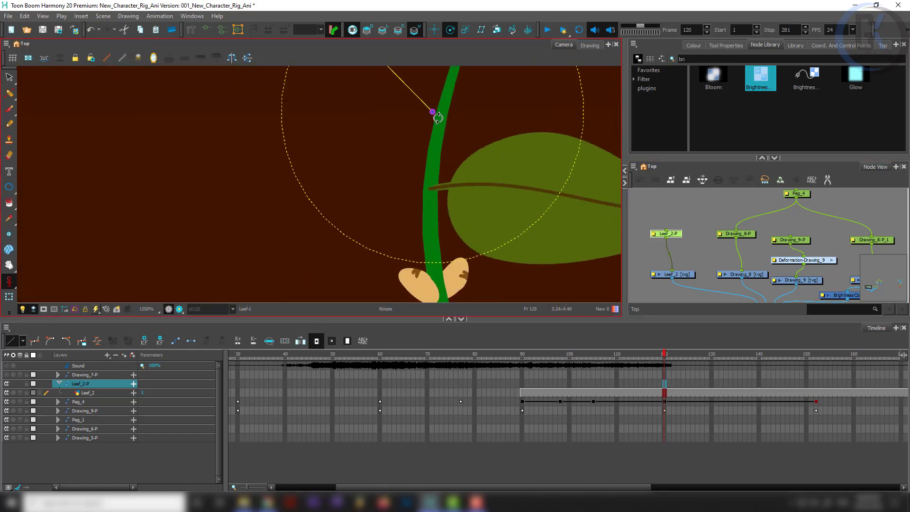
left_click_drag(433, 111, 431, 188)
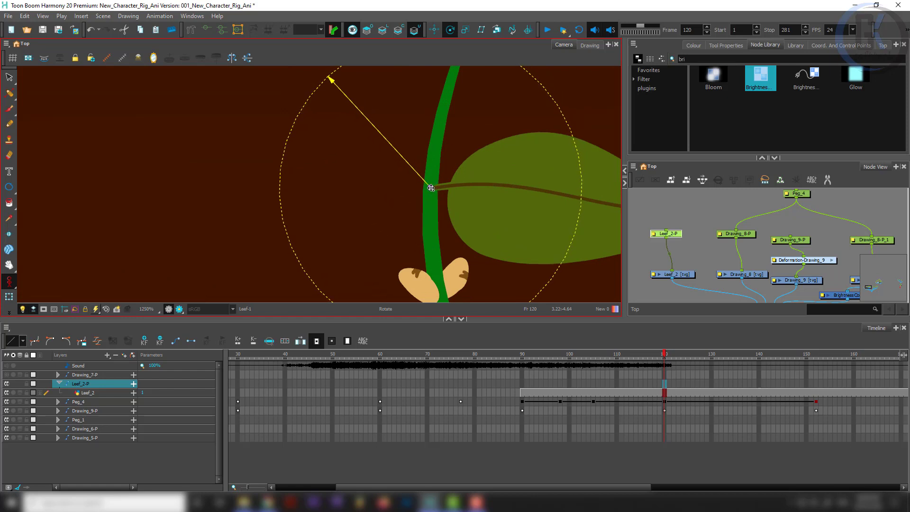
- Scale the leaf down proportionally with the Transform tool, keeping its stalk end attached to the stem, and deselect it
key("shift+t")
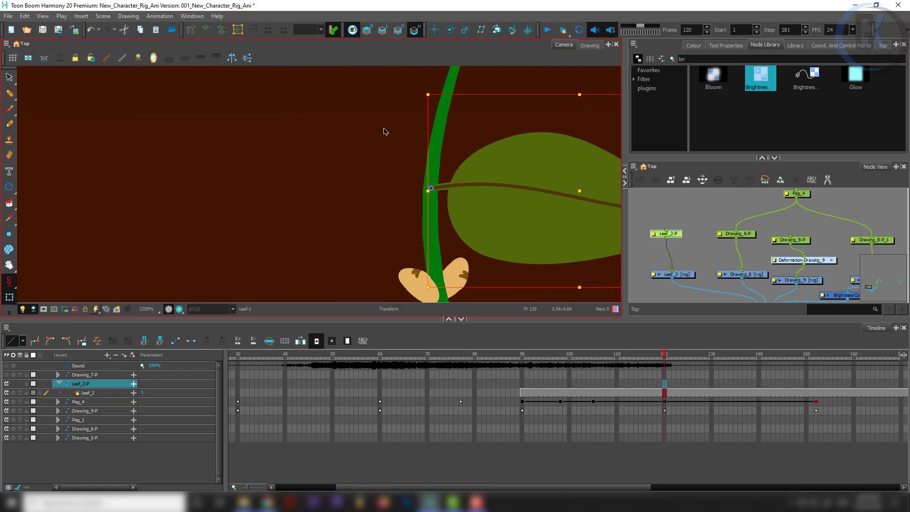
scroll(397, 143, "down", 4)
scroll(474, 147, "up", 2)
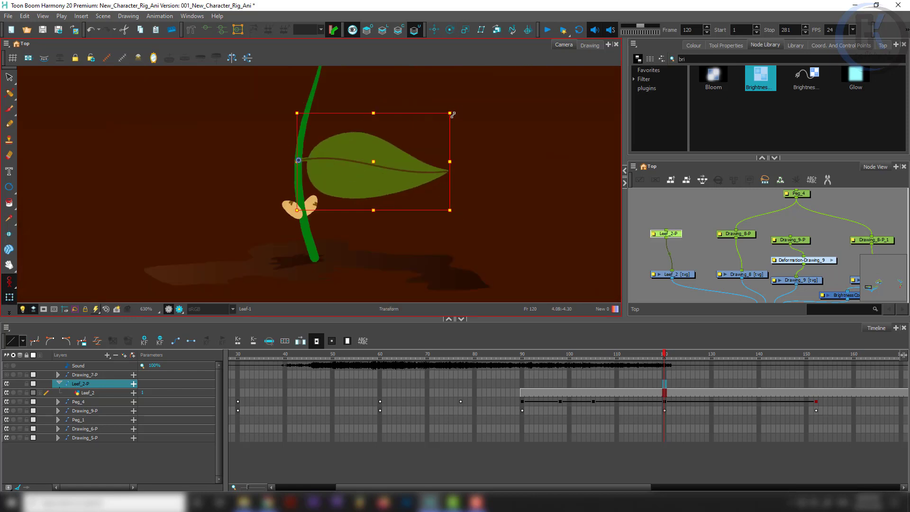
left_click_drag(451, 114, 409, 127)
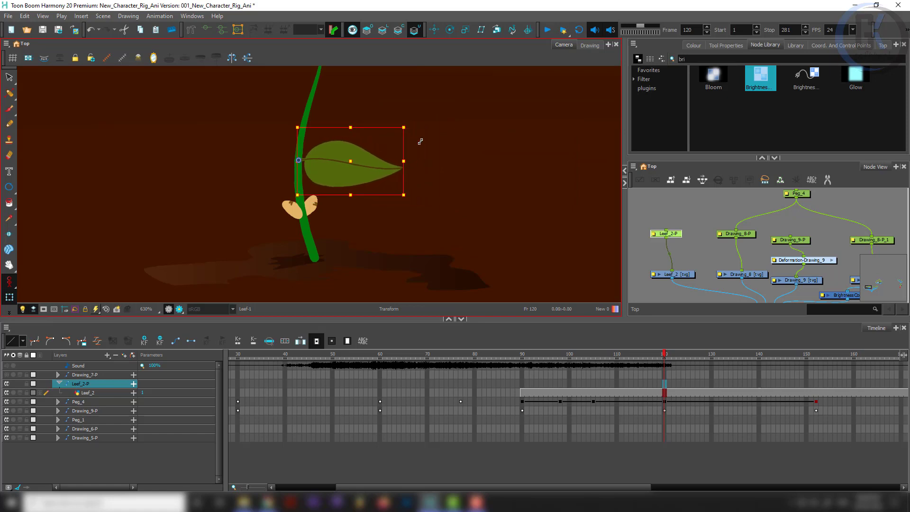
left_click(693, 208)
scroll(372, 161, "down", 5)
scroll(388, 219, "up", 4)
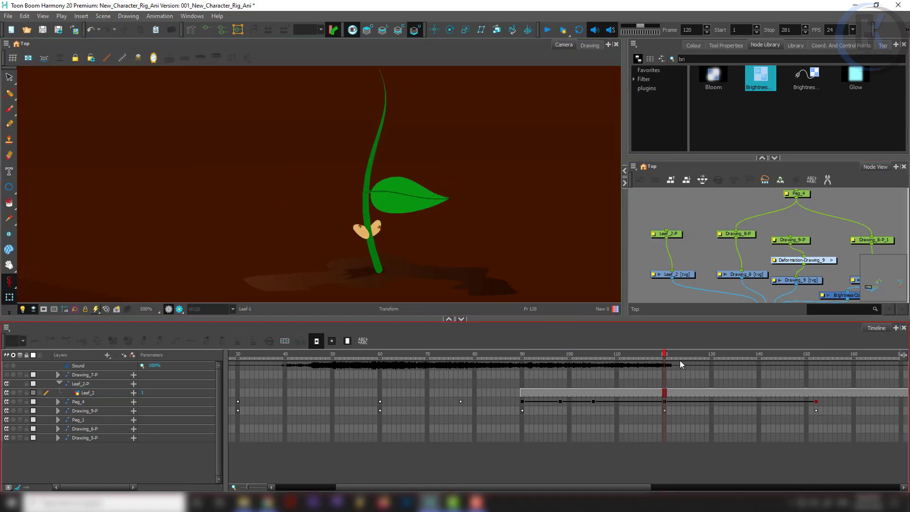
- At frame 90, rig the Leaf_2 drawing with a curve deformer running along its midrib from the base to the tip
left_click_drag(679, 361, 522, 366)
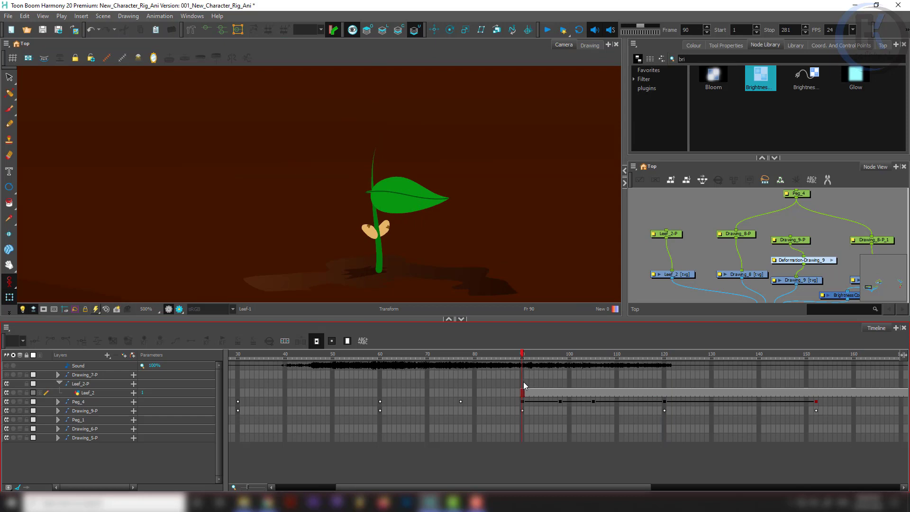
left_click(524, 383)
left_click(691, 268)
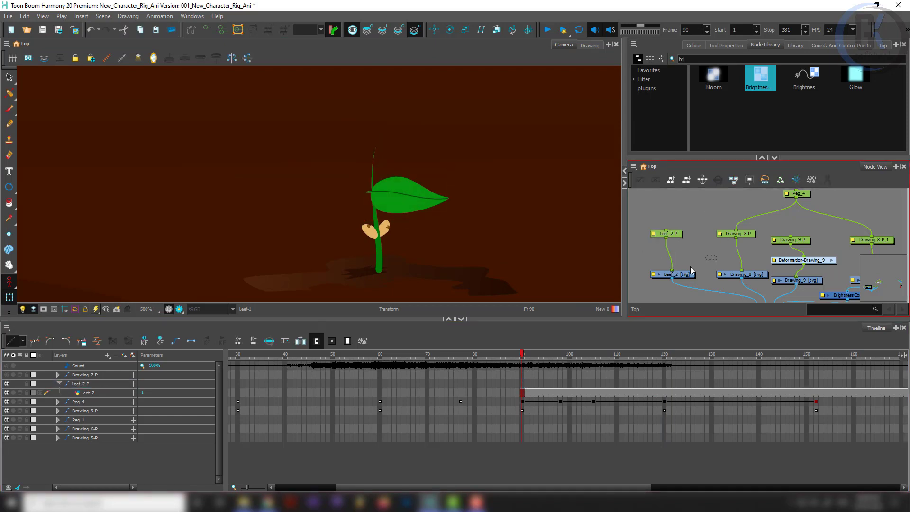
left_click(691, 272)
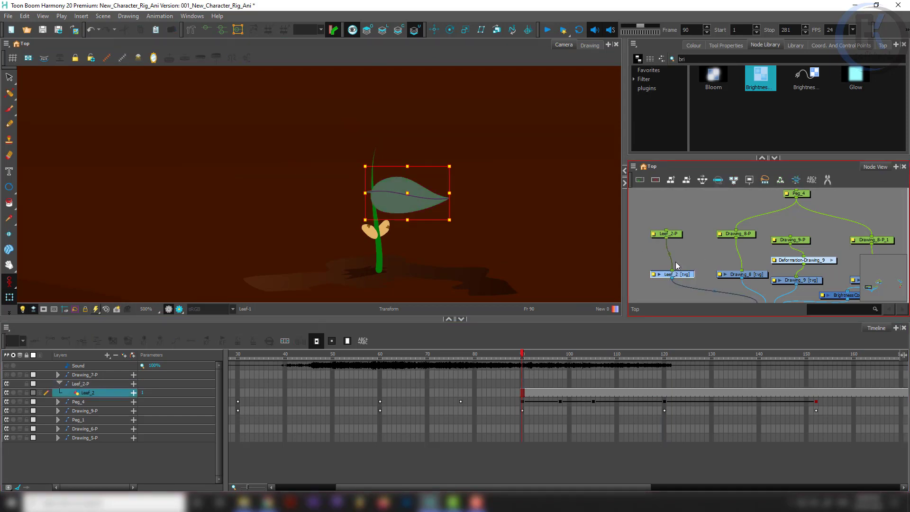
left_click(191, 29)
scroll(374, 185, "up", 5)
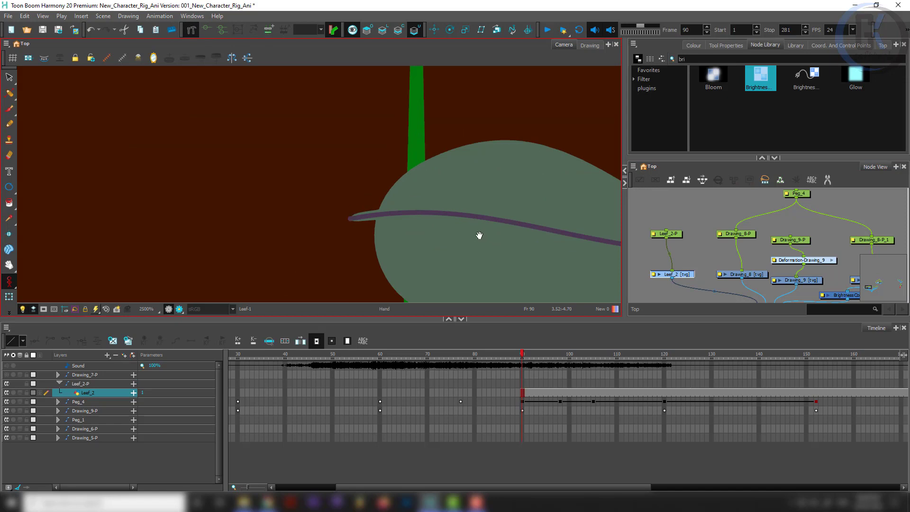
left_click_drag(480, 235, 349, 181)
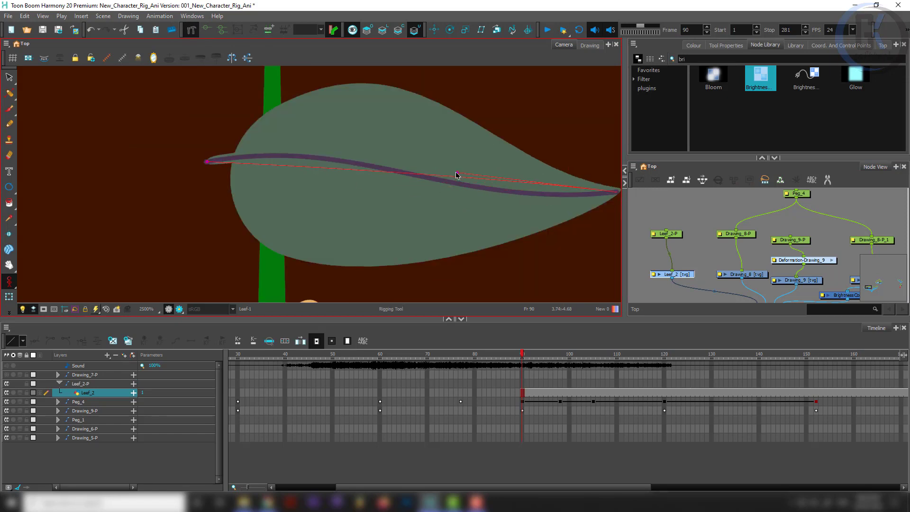
left_click_drag(458, 197, 458, 196)
left_click_drag(268, 161, 300, 137)
left_click_drag(459, 197, 474, 208)
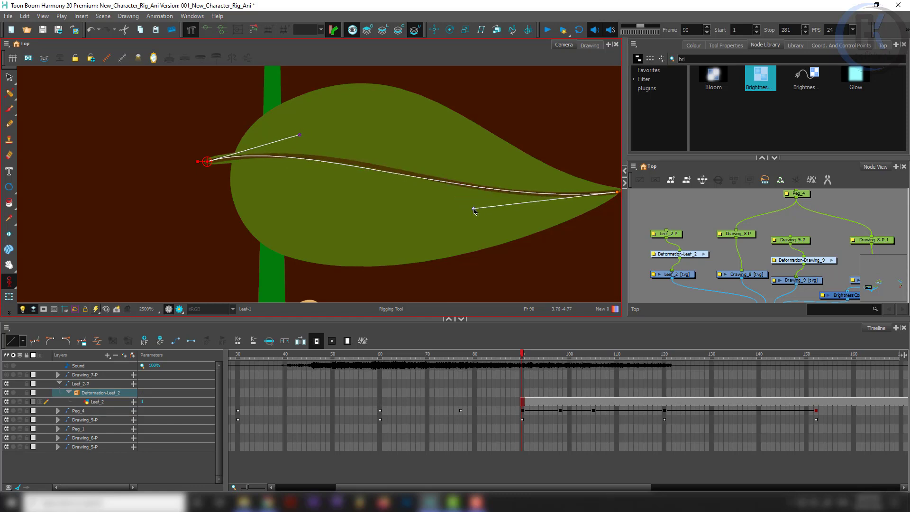
- Lengthen both Bezier handles of the leaf's deformation curve towards the middle while keeping it aligned with the midrib
left_click_drag(299, 135, 365, 132)
left_click_drag(475, 208, 437, 207)
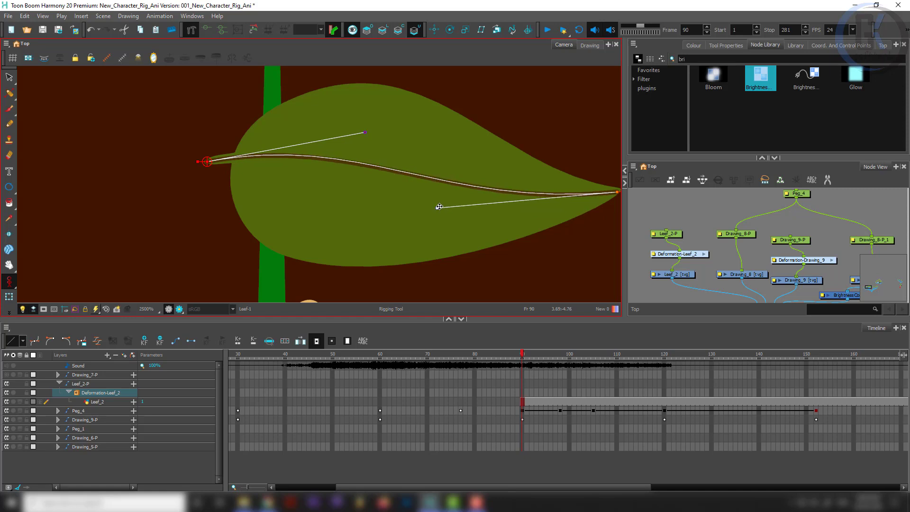
scroll(440, 203, "down", 3)
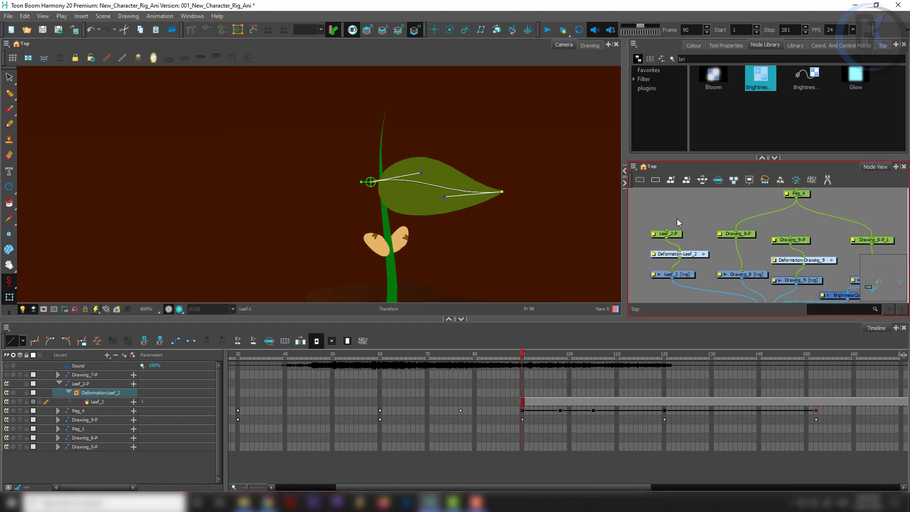
- Hide the deformation controls and move the Leaf_2-P peg so the leaf's base sits on the stem
left_click(662, 234)
scroll(395, 199, "up", 2)
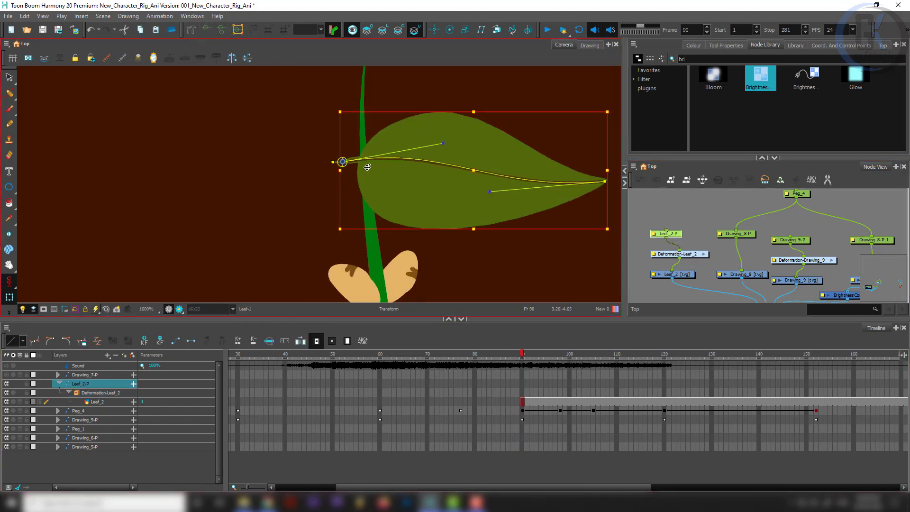
left_click(652, 199)
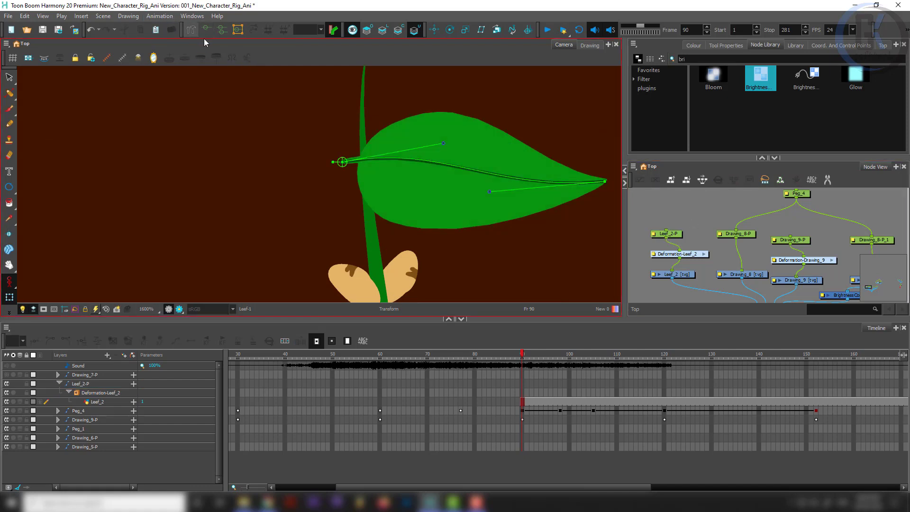
left_click(438, 168)
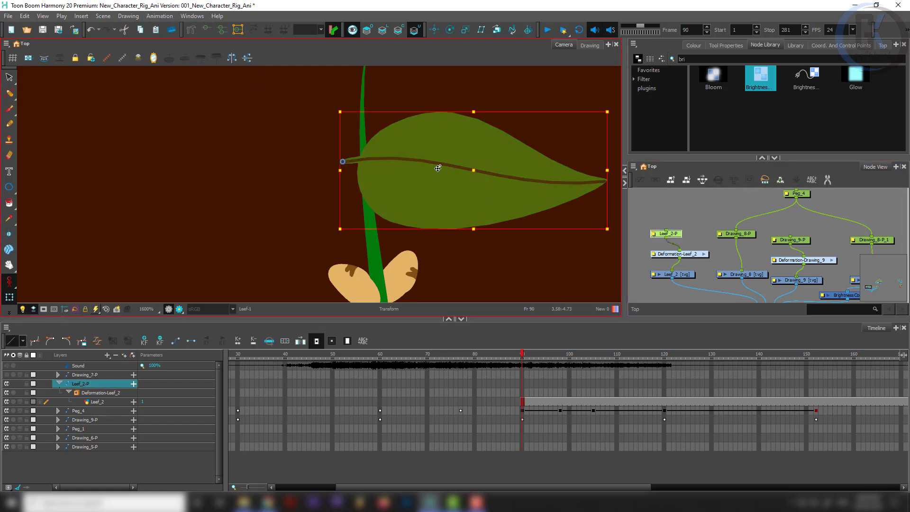
scroll(393, 163, "down", 3)
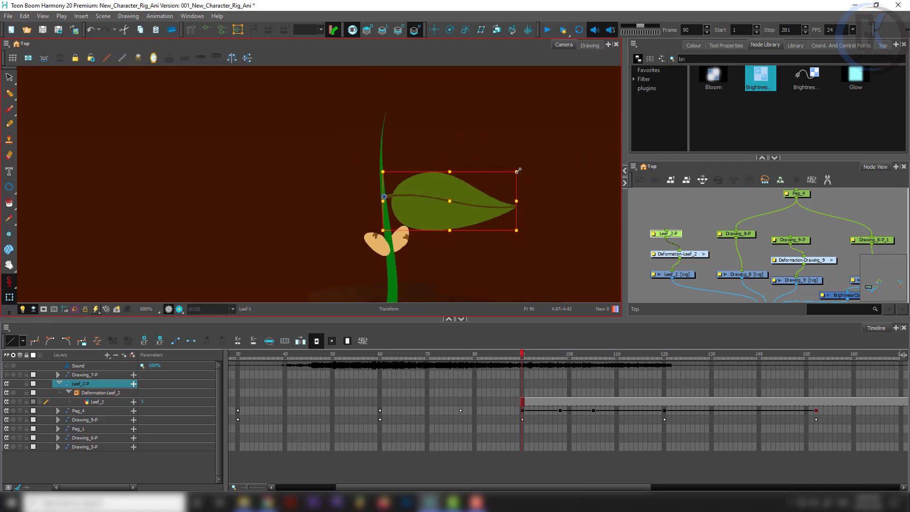
- Turn on Animate mode and set a keyframe for the full-size leaf on Leaf_2-P at frame 130
left_click_drag(583, 354, 710, 360)
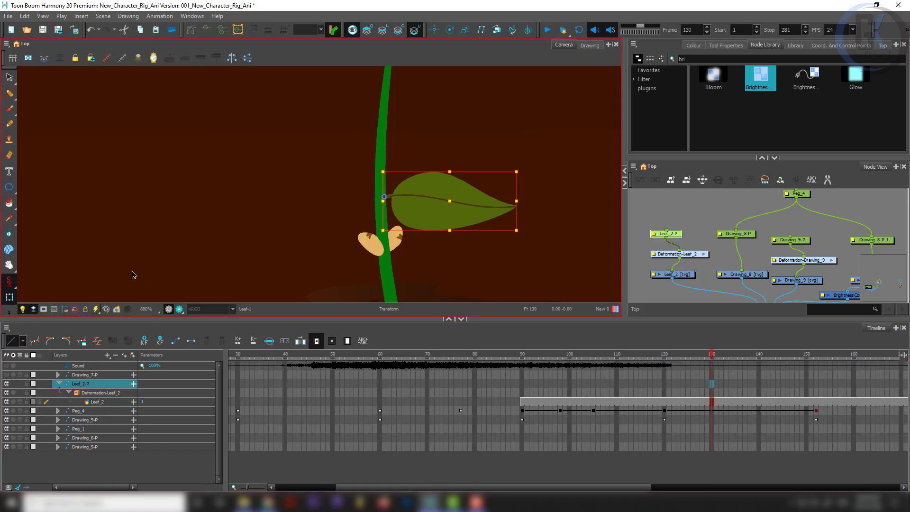
left_click_drag(9, 282, 47, 280)
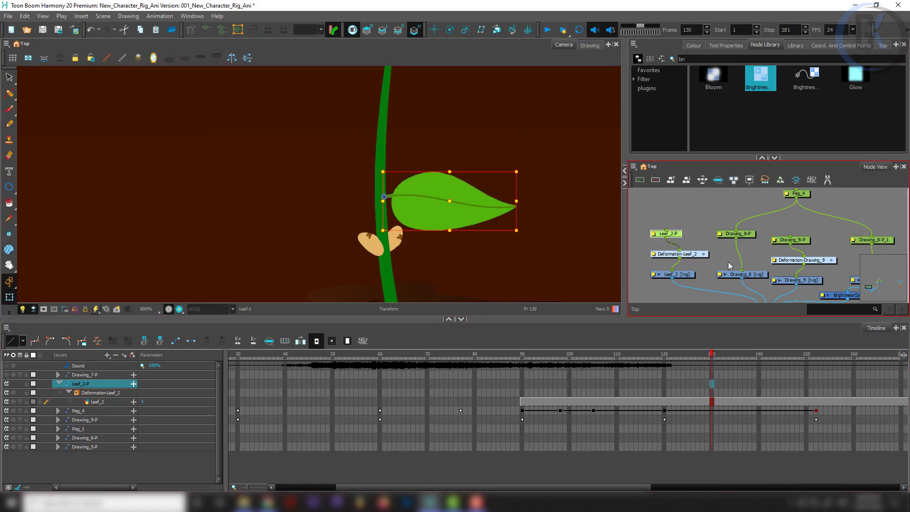
left_click(676, 217)
left_click(657, 235)
- Add a keyframe on Leaf_2-P at frame 90 and scale the leaf down to a tiny size at the stem
left_click_drag(715, 366, 522, 369)
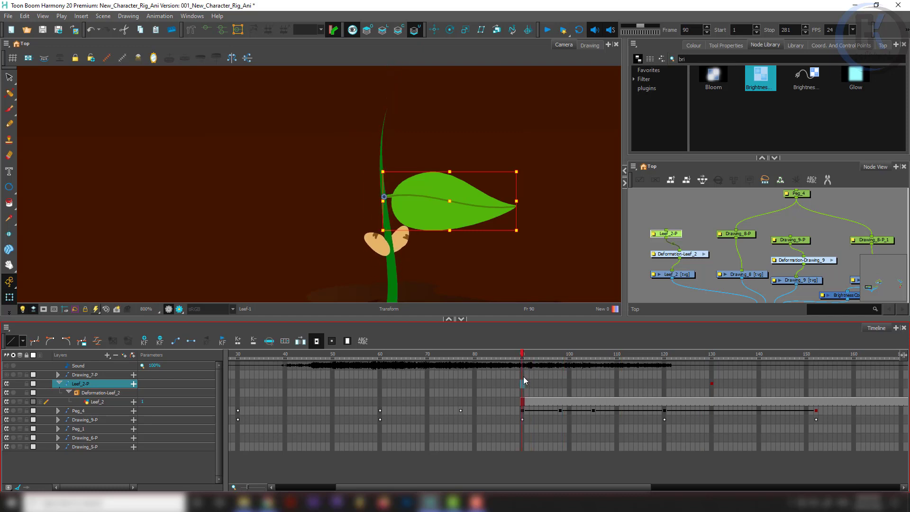
key("F6")
left_click_drag(520, 172, 408, 292)
scroll(394, 197, "up", 3)
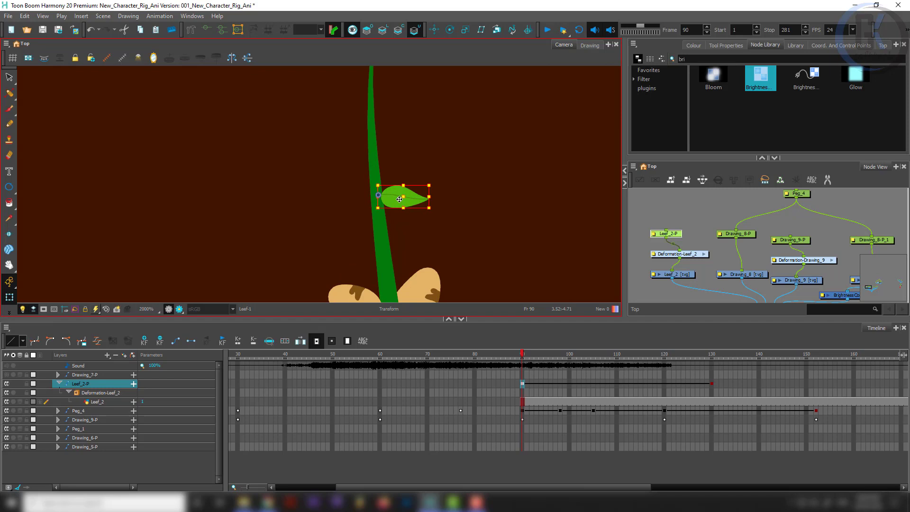
scroll(399, 200, "up", 2)
scroll(410, 291, "down", 4)
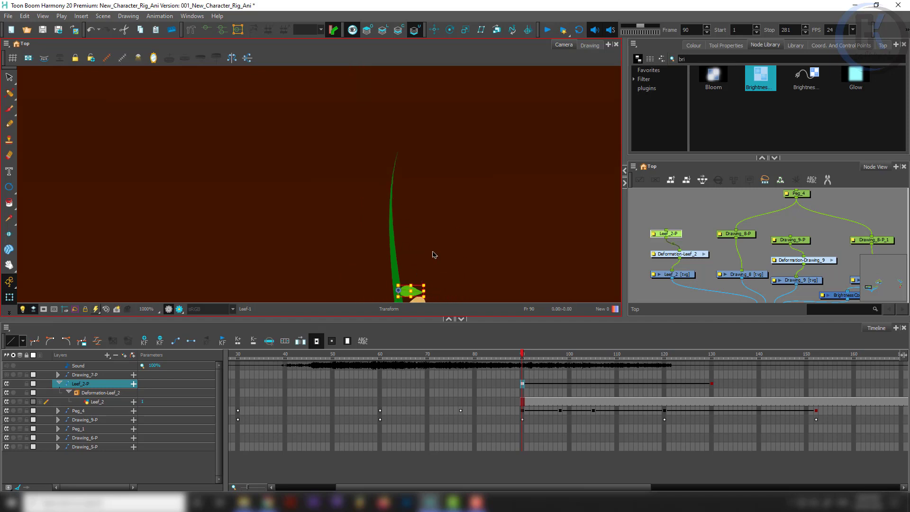
scroll(433, 255, "down", 3)
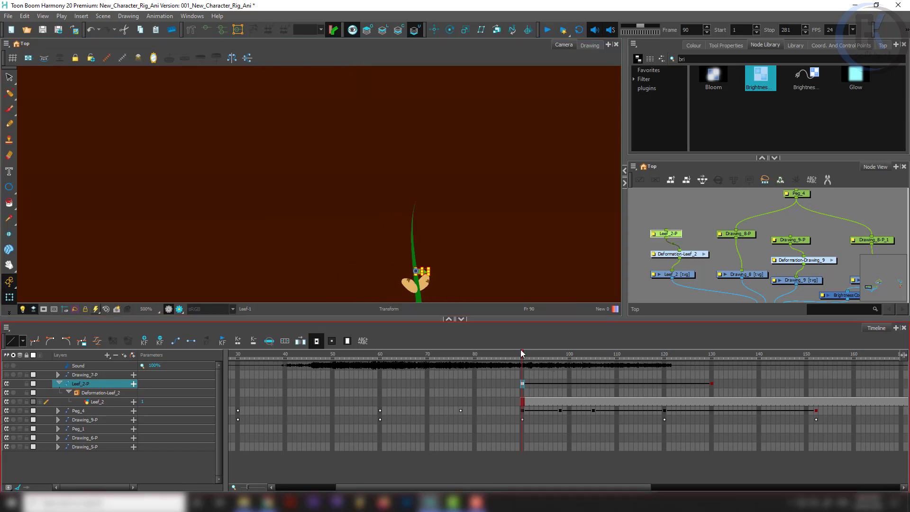
- At frame 98, nudge the Leaf_2-P peg so the growing leaf's base stays attached to the stem
left_click_drag(522, 353, 550, 351)
scroll(424, 271, "up", 6)
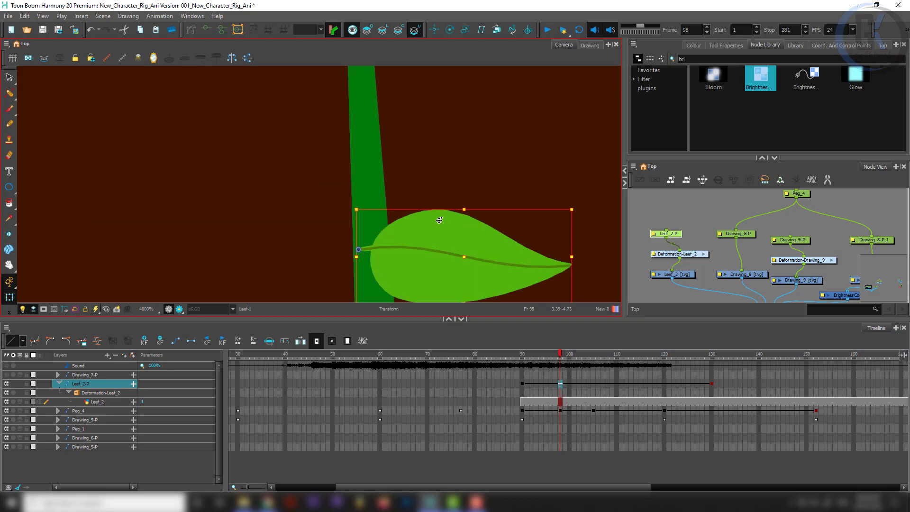
scroll(439, 220, "down", 6)
scroll(418, 233, "up", 5)
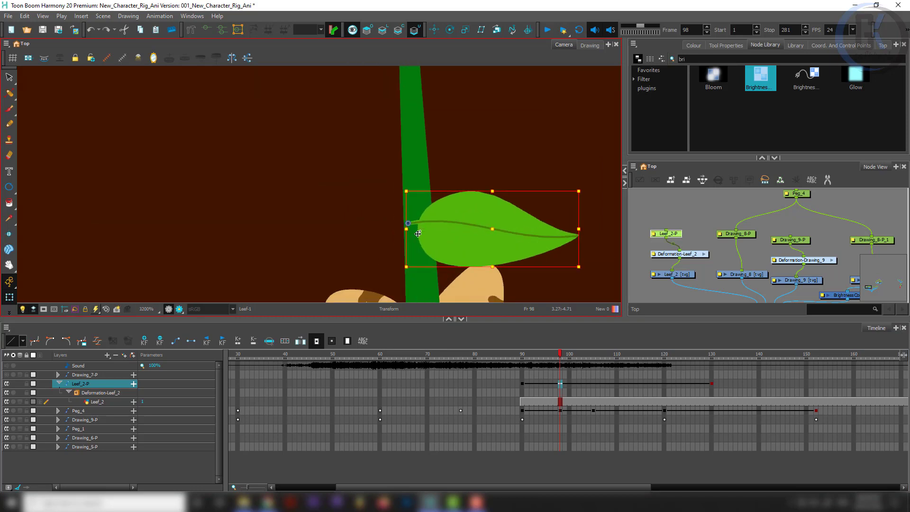
scroll(441, 214, "down", 2)
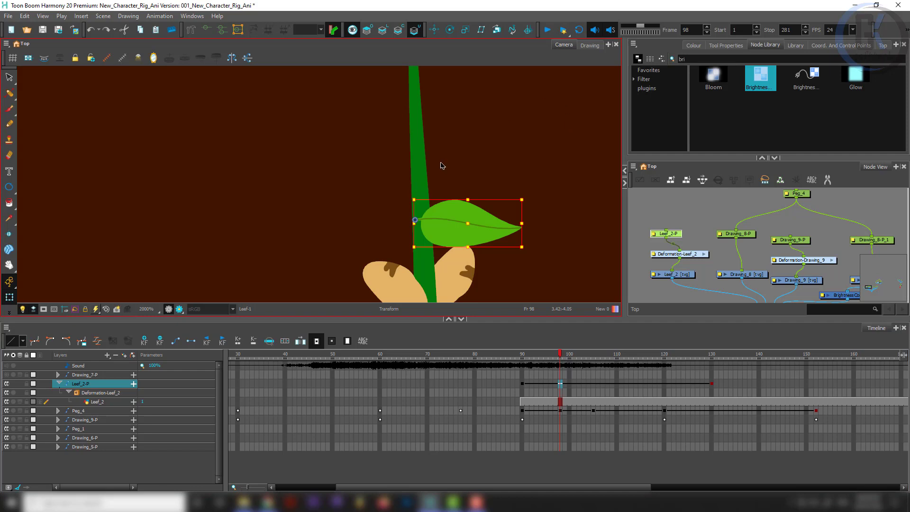
key("Right")
key("Right")
key("Left")
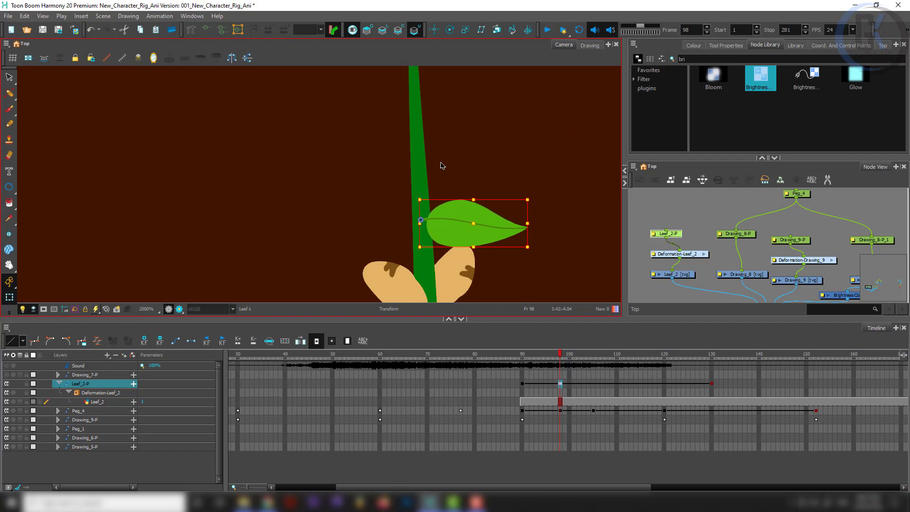
- Nudge the Leaf_2-P peg towards the stem at frames 105 and 120 to keep the leaf attached
left_click(594, 383)
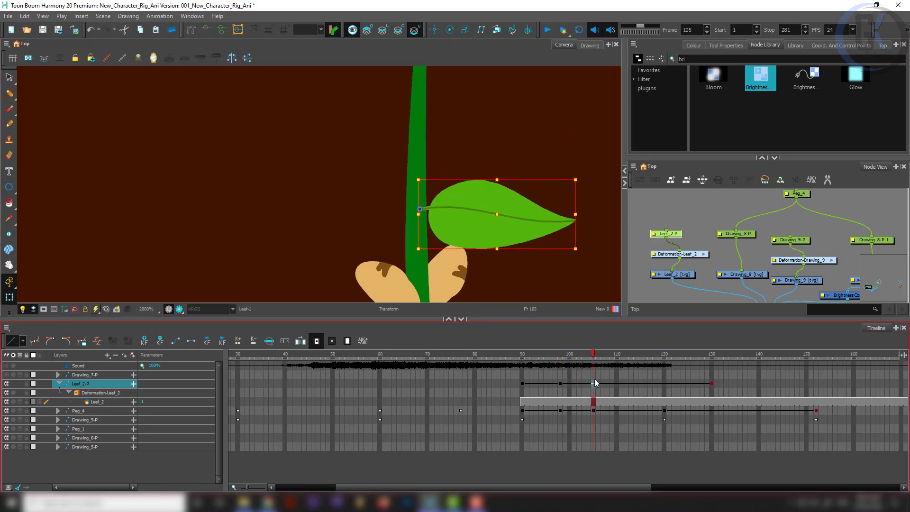
key("Left")
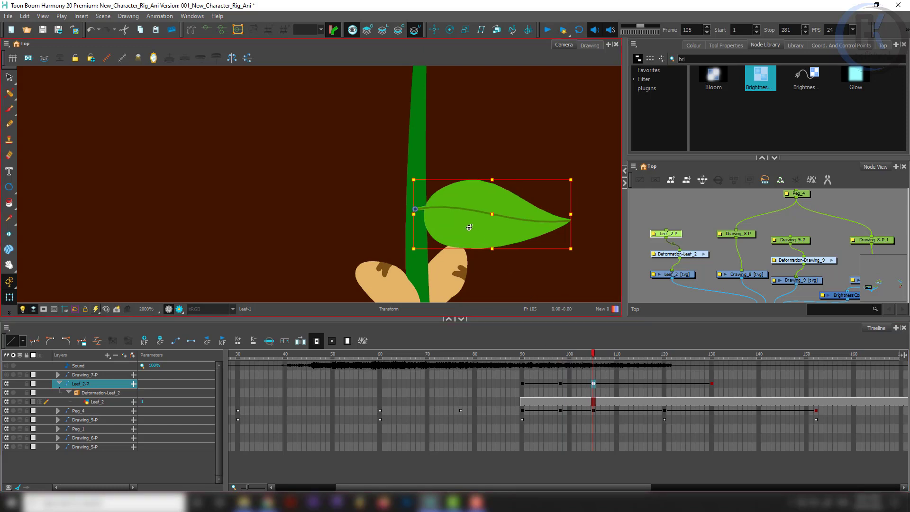
left_click(665, 382)
key("Left")
key("Left")
key("Left")
key("Left")
key("Left")
key("Left")
key("Left")
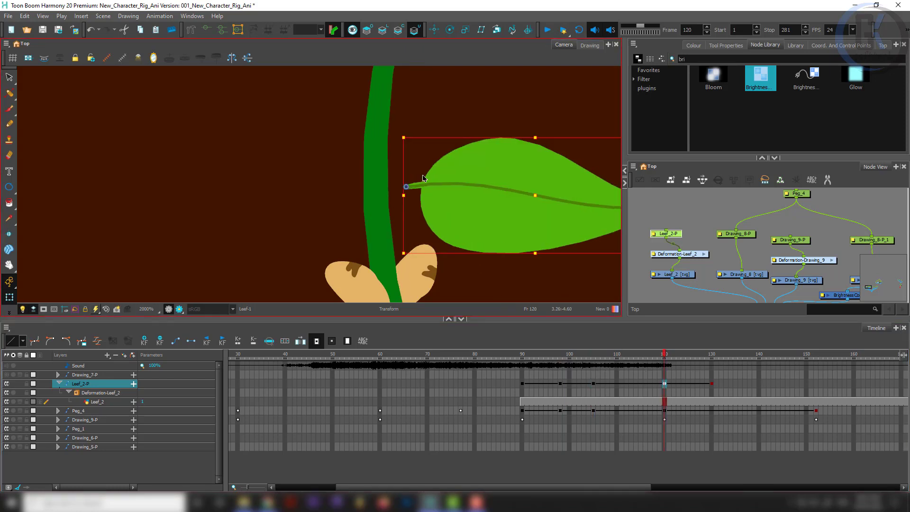
- Realign the leaf's base with the stem at frames 130 and 152, and check the in-between position around frame 142
left_click(713, 383)
key("Left")
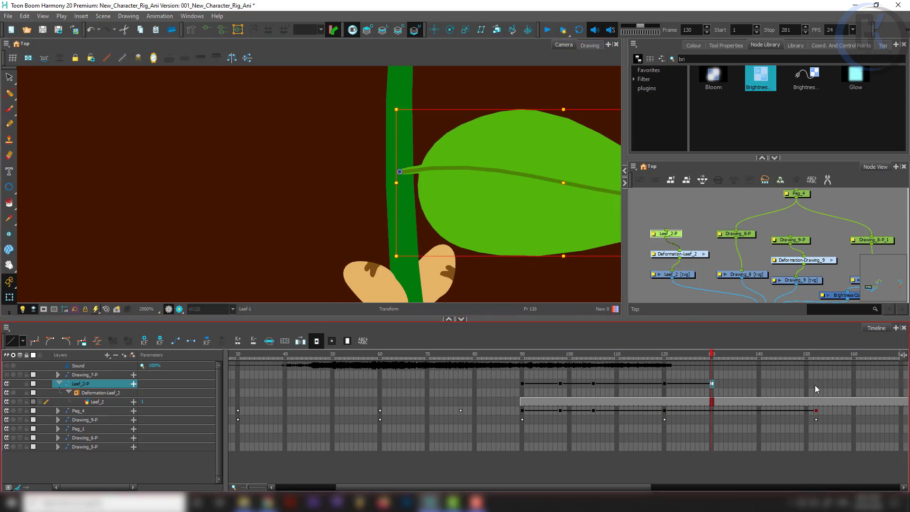
left_click(815, 385)
left_click_drag(433, 163, 480, 164)
left_click(767, 384)
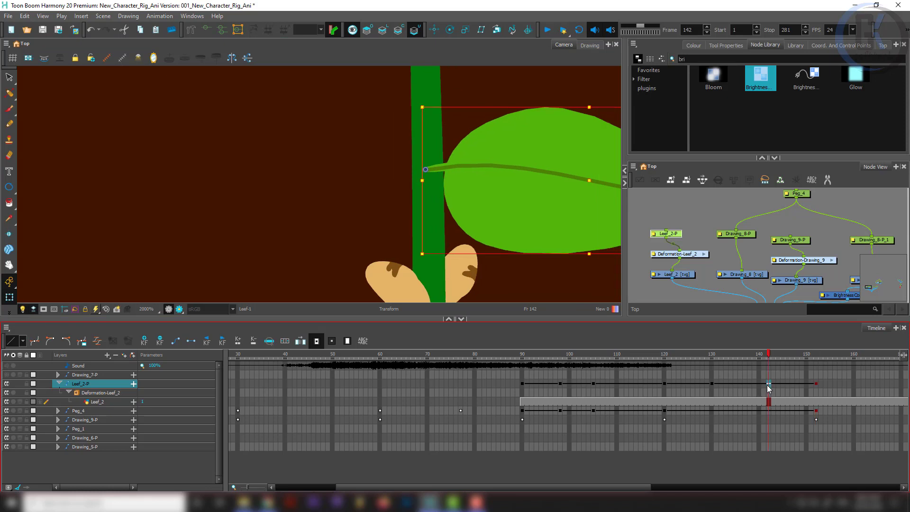
mouse_move(769, 354)
left_mouse_down()
mouse_move(551, 362)
mouse_move(764, 356)
left_mouse_up()
scroll(501, 171, "down", 4)
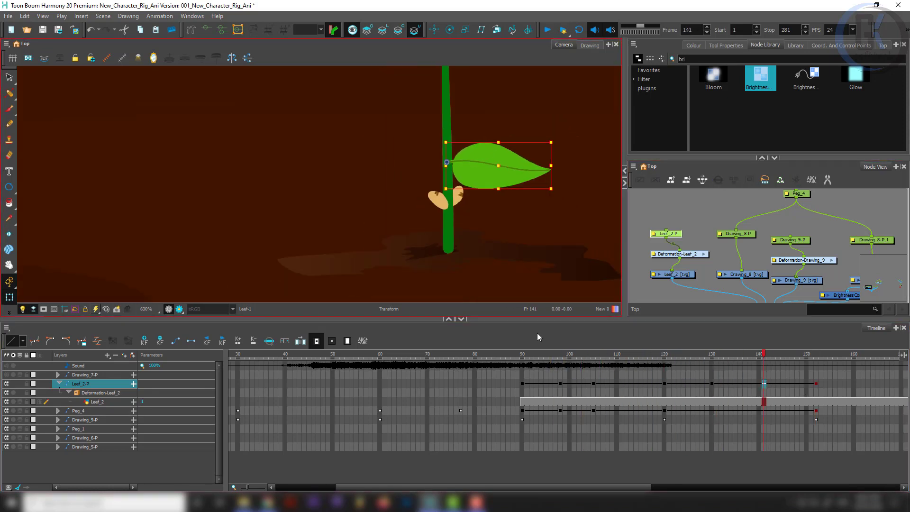
- At frame 90, shorten the leaf's deformation curve towards the stem and bend it into a gentle upward arch
left_click(522, 383)
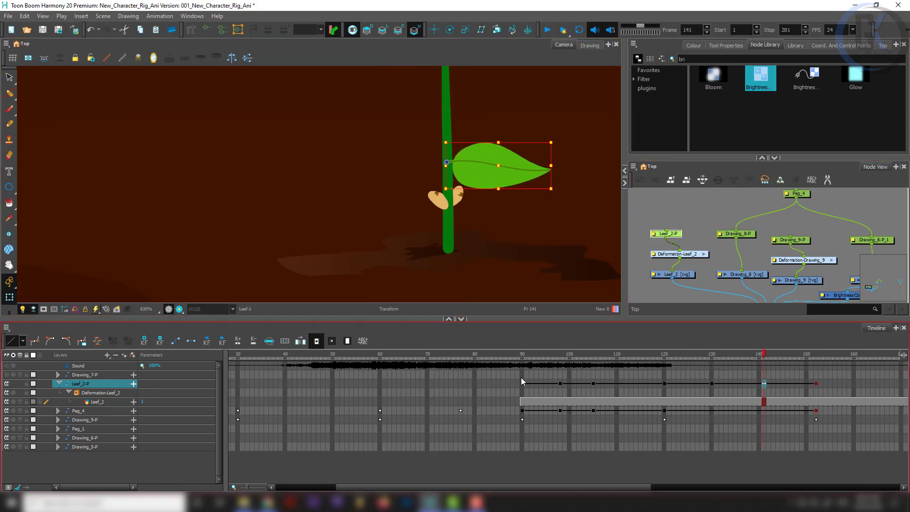
left_click(685, 255)
scroll(459, 218, "up", 8)
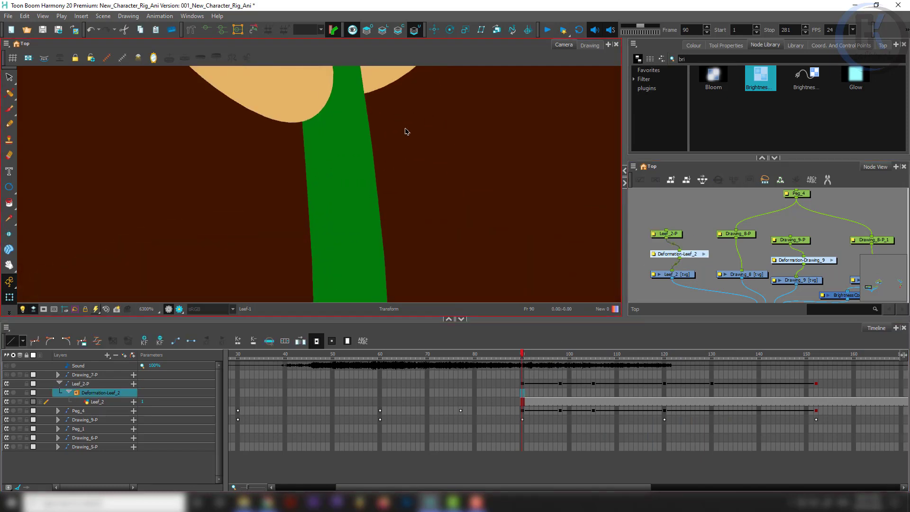
left_click_drag(429, 143, 459, 297)
left_click_drag(452, 208, 462, 255)
left_click_drag(434, 68, 401, 209)
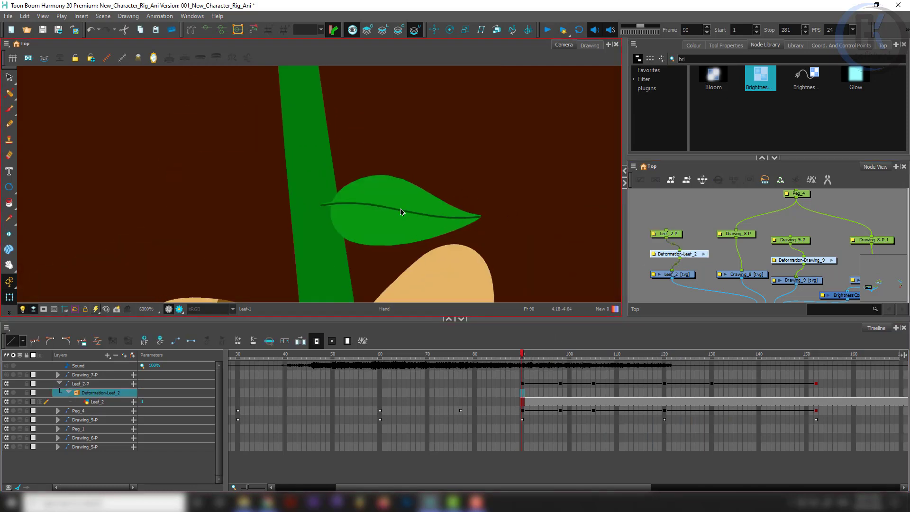
left_click(206, 29)
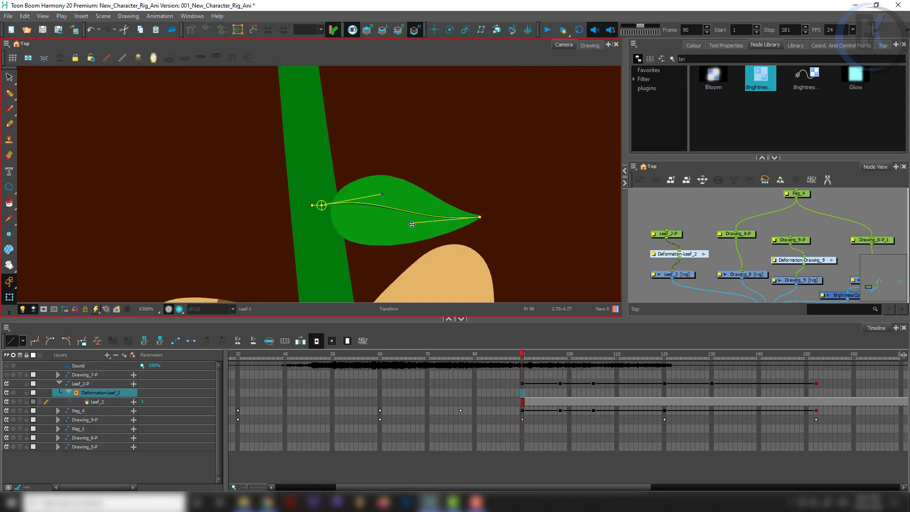
left_click_drag(412, 224, 364, 188)
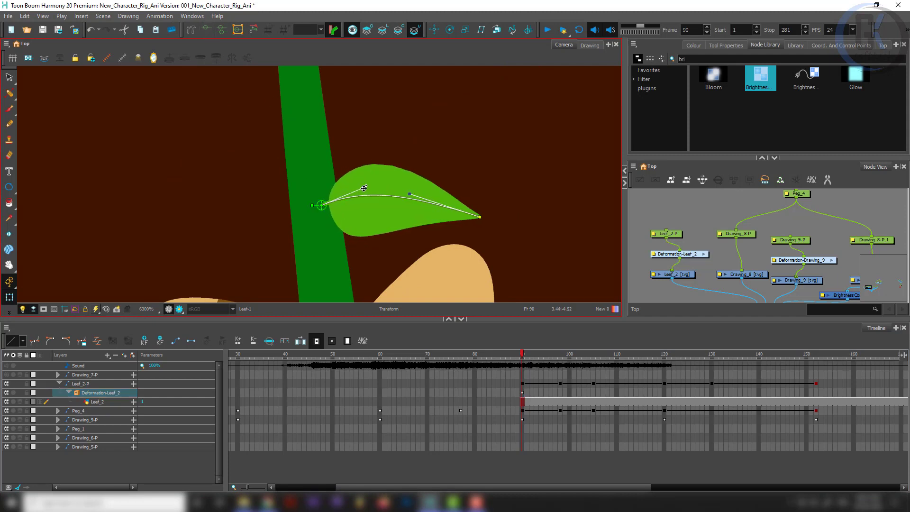
left_click_drag(480, 217, 434, 217)
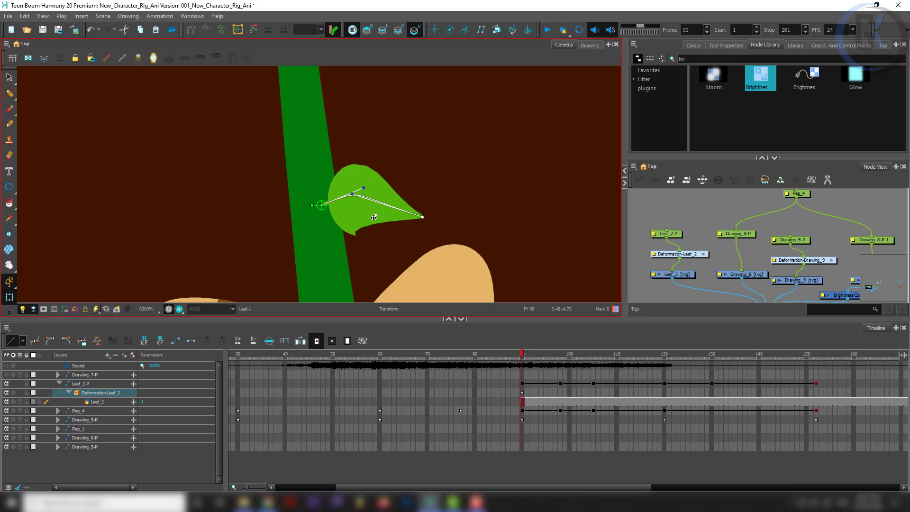
mouse_move(364, 196)
left_mouse_down()
mouse_move(403, 198)
mouse_move(345, 194)
mouse_move(363, 200)
left_mouse_up()
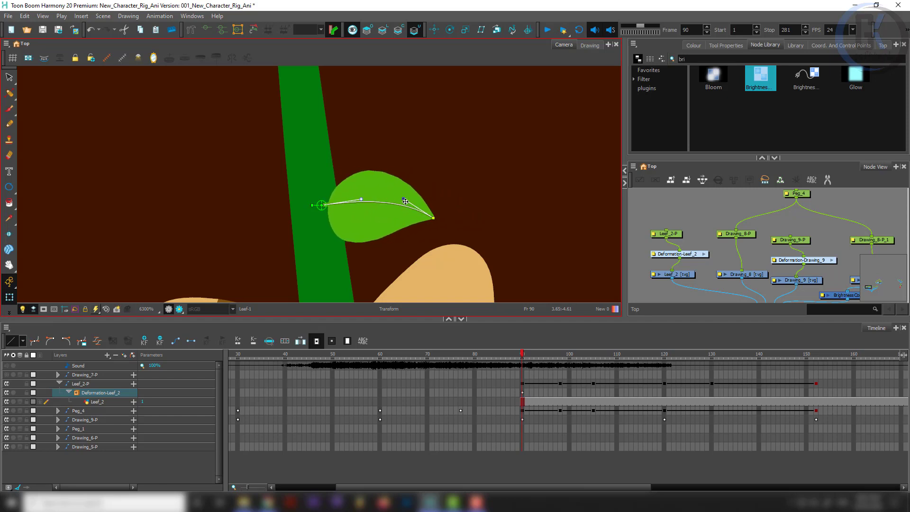
- At frame 105, reshape the leaf's deformation curve into an S-bend that dips towards the tip
left_click_drag(527, 356, 593, 356)
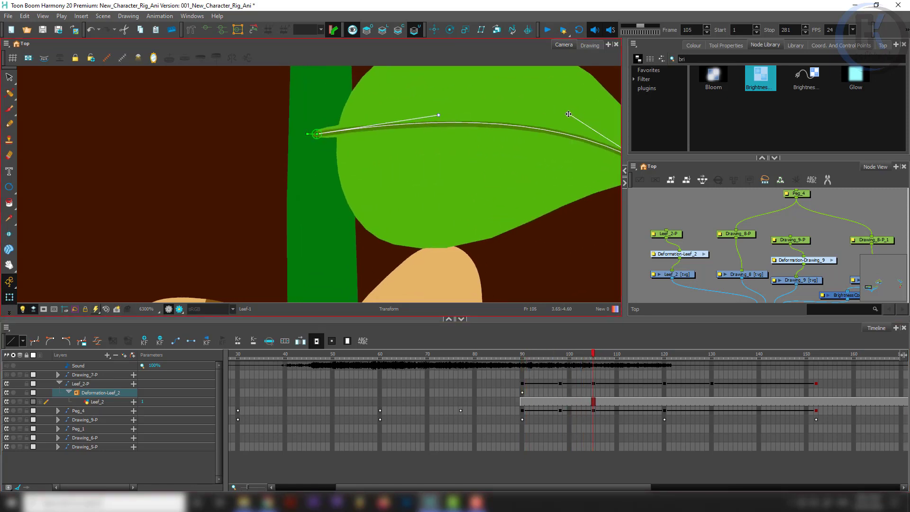
left_click_drag(568, 114, 533, 227)
left_click_drag(436, 116, 422, 191)
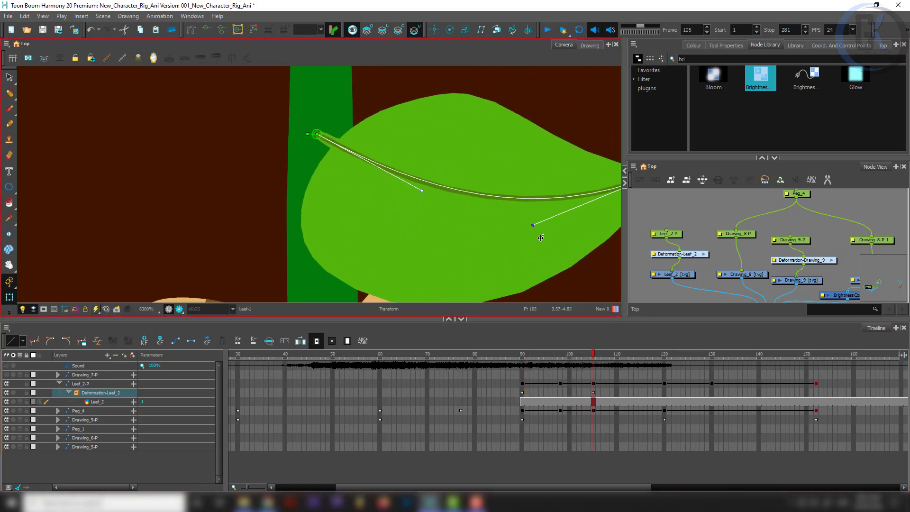
left_click_drag(532, 228, 496, 231)
left_click_drag(422, 190, 480, 146)
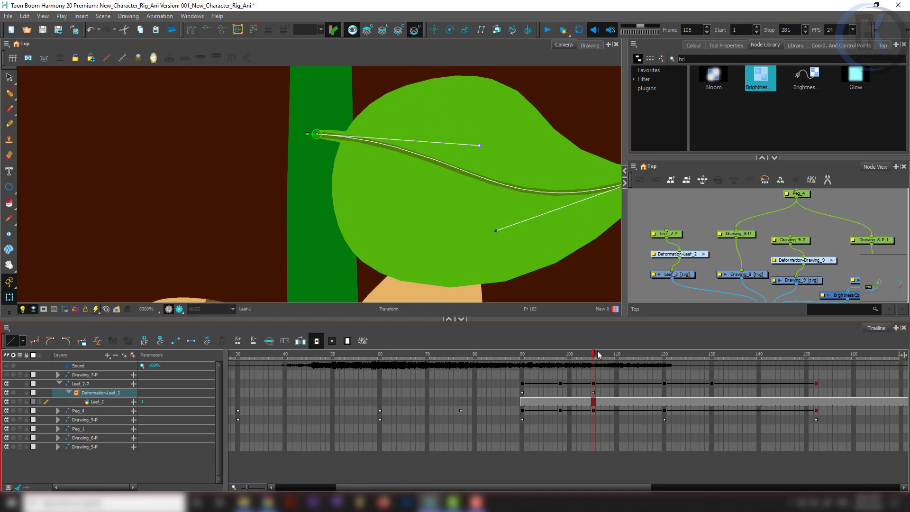
- Bend the leaf's deformation curve downward near the stem at frame 120, and raise it near the stem at frame 134
left_click(664, 355)
scroll(485, 188, "down", 3)
left_click_drag(487, 195, 459, 183)
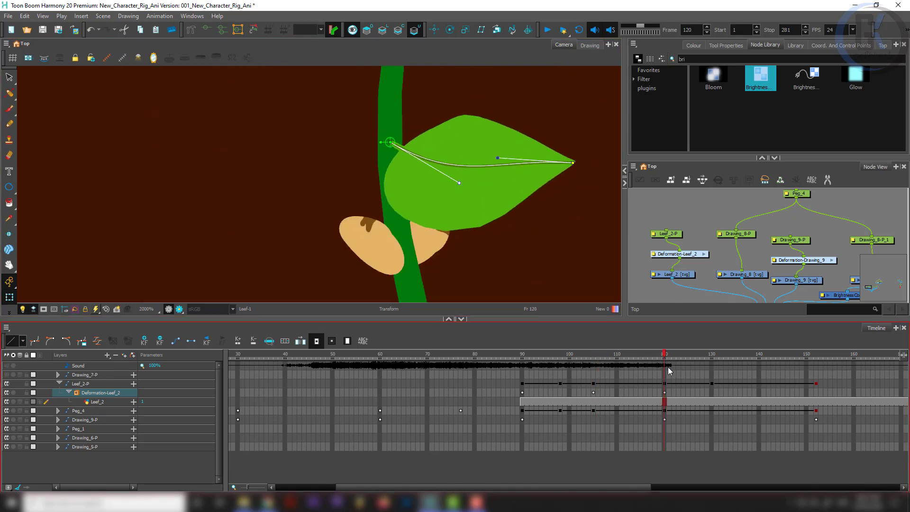
left_click_drag(666, 358, 731, 356)
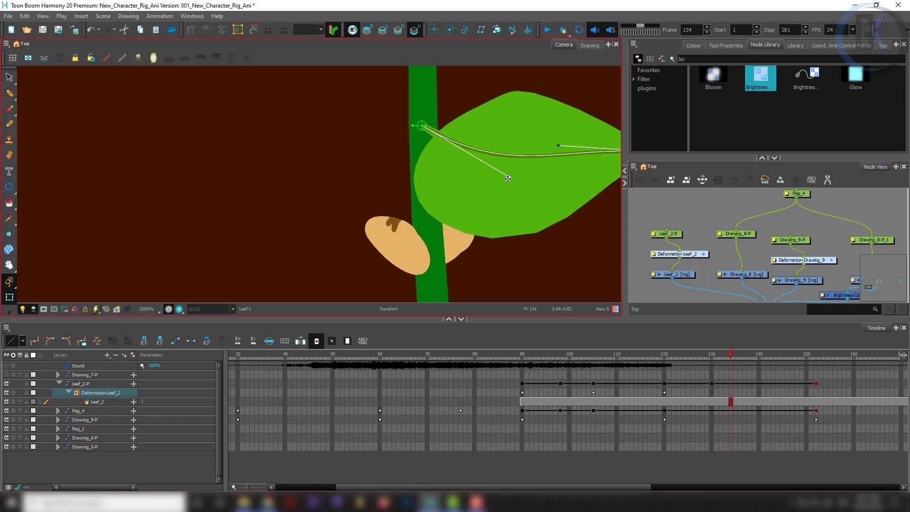
left_click_drag(508, 178, 517, 114)
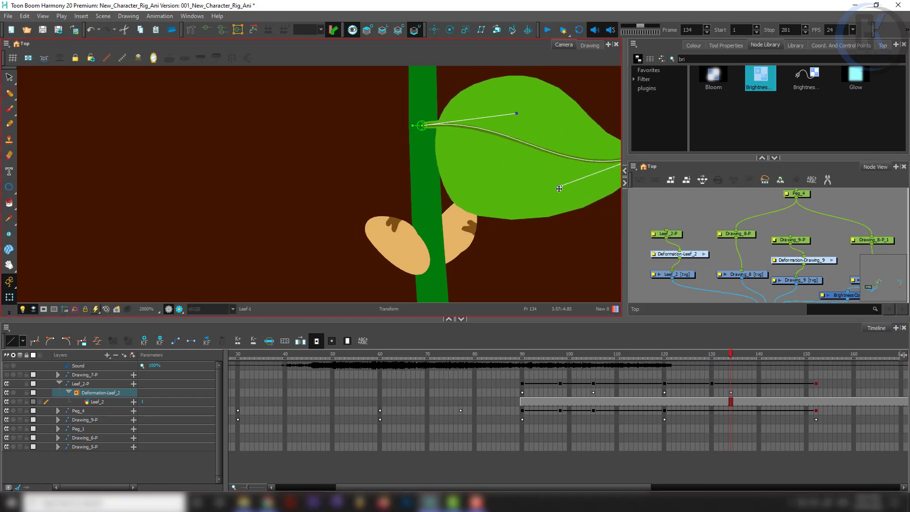
- Reset the leaf's deformation to its resting shape at frame 152 and hide the deformation controls
scroll(557, 185, "down", 5)
left_click_drag(732, 355, 807, 357)
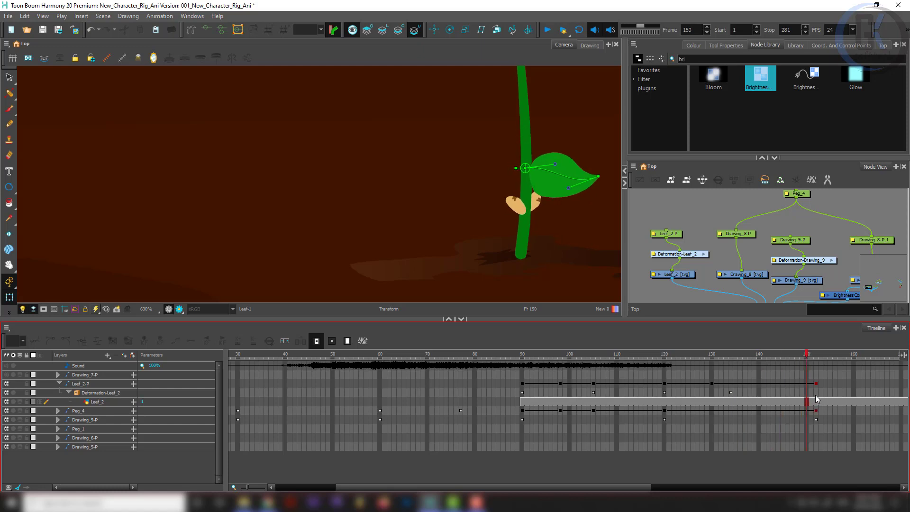
left_click(816, 396)
left_click(254, 30)
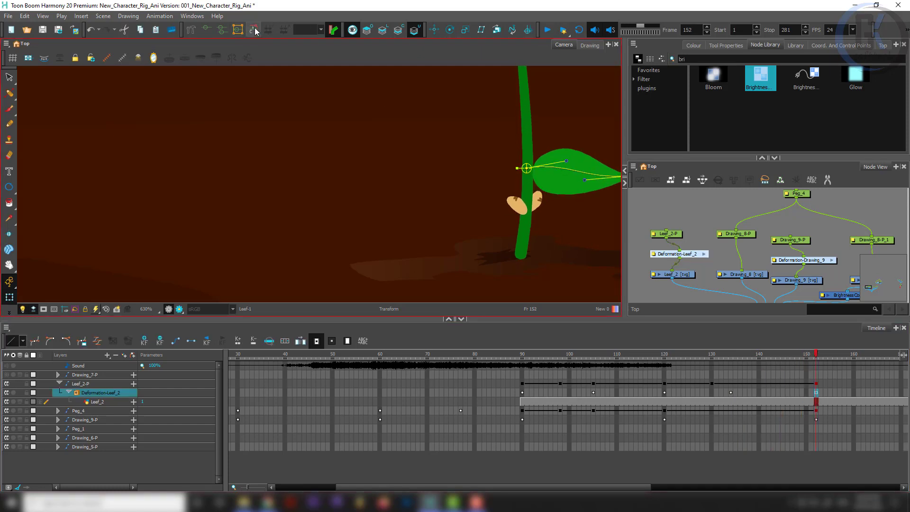
scroll(422, 167, "down", 3)
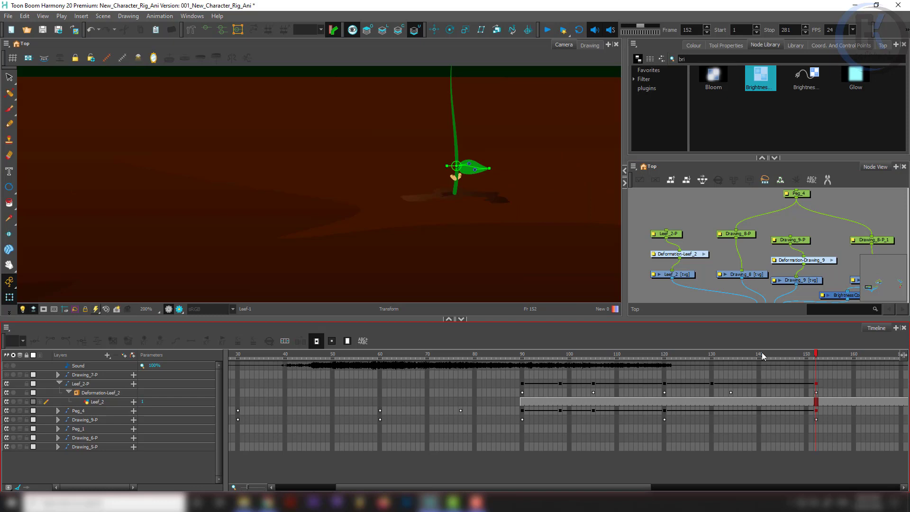
left_click_drag(761, 352, 598, 357)
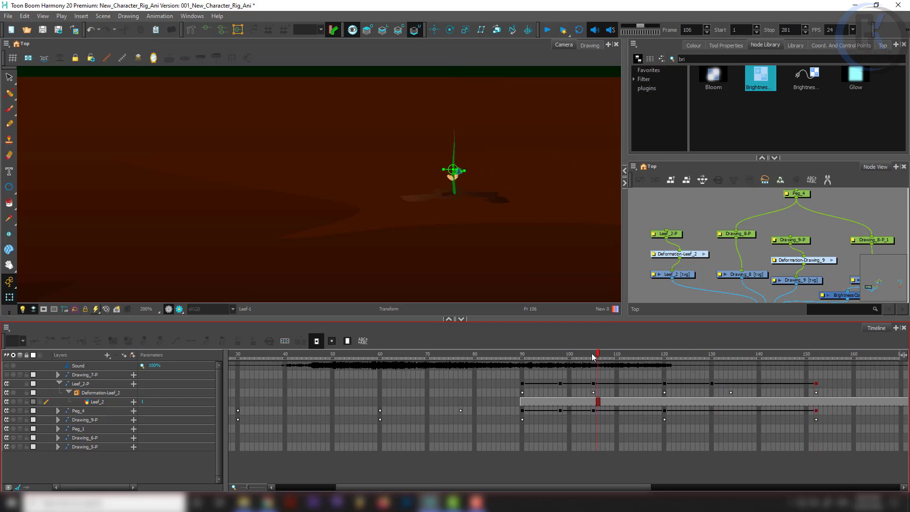
left_click(207, 31)
left_click_drag(510, 359, 554, 360)
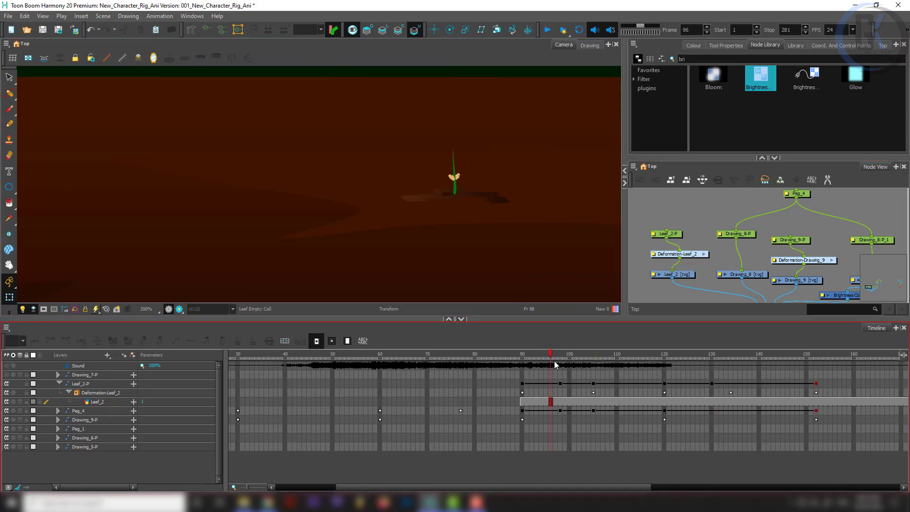
- Scale the Leaf_2-P peg down further at frame 90 and check the leaf's growth up to frame 151
left_click(522, 383)
scroll(441, 156, "up", 10)
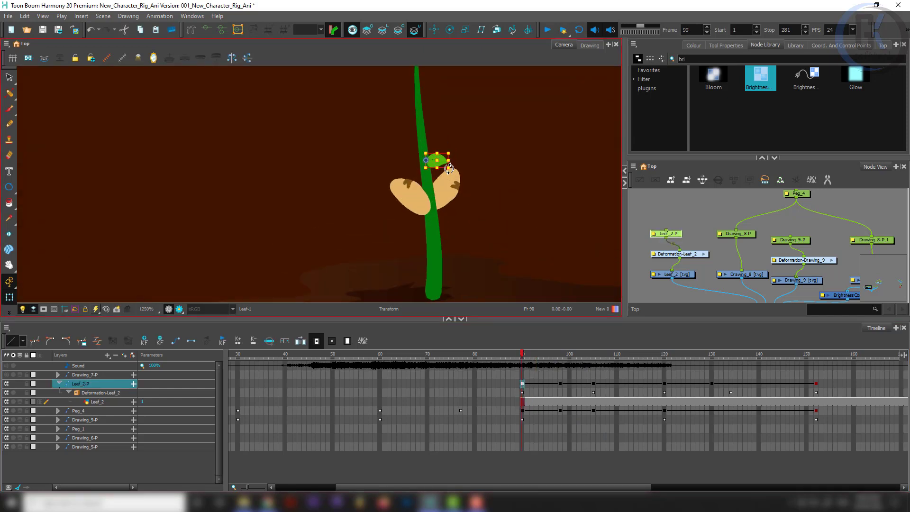
left_click_drag(450, 123, 399, 133)
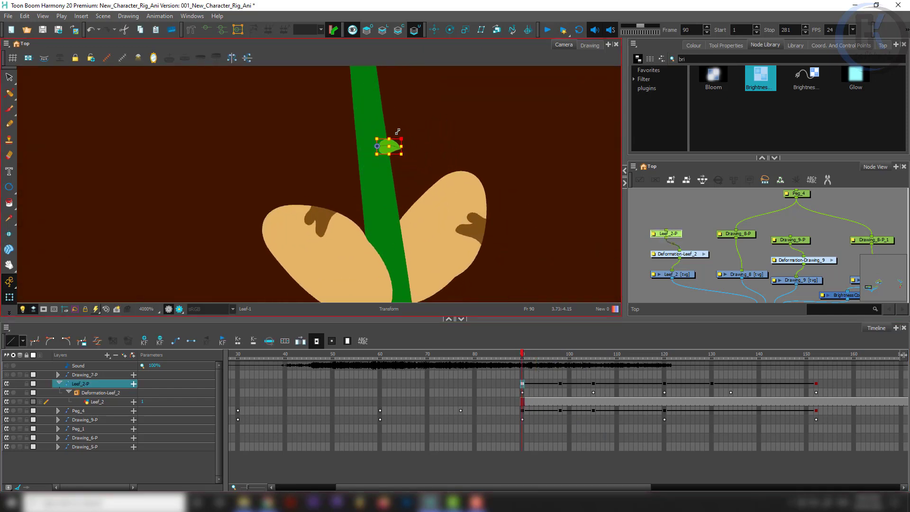
left_click(717, 222)
scroll(365, 143, "down", 8)
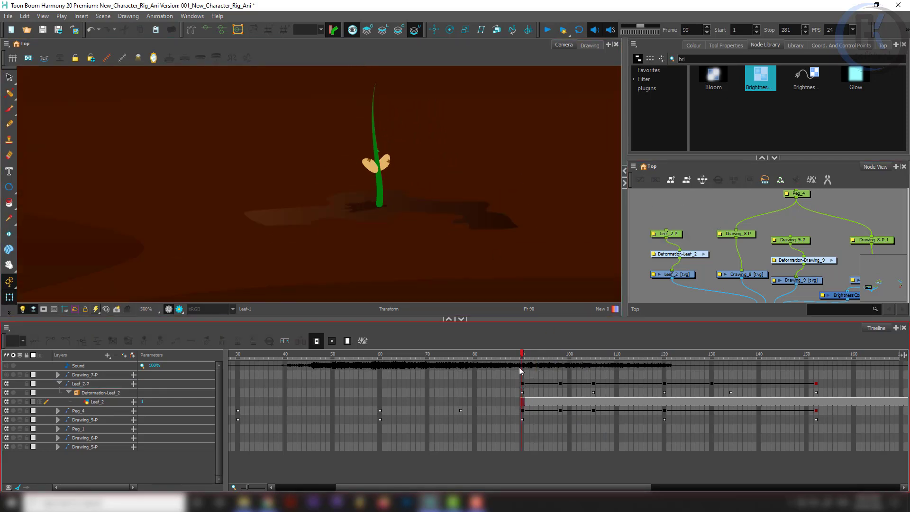
left_click_drag(516, 354, 735, 375)
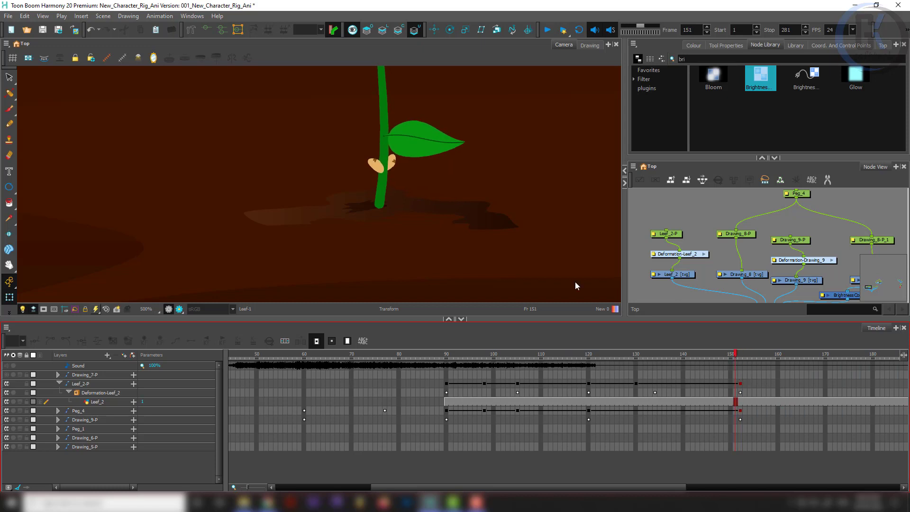
- Duplicate the Leaf_2-P, Deformation-Leaf_2 and Leaf_2 nodes with Paste Special, keeping Always create drawing files and Create New Columns enabled
scroll(413, 144, "down", 5)
scroll(413, 144, "down", 3)
scroll(726, 251, "down", 3)
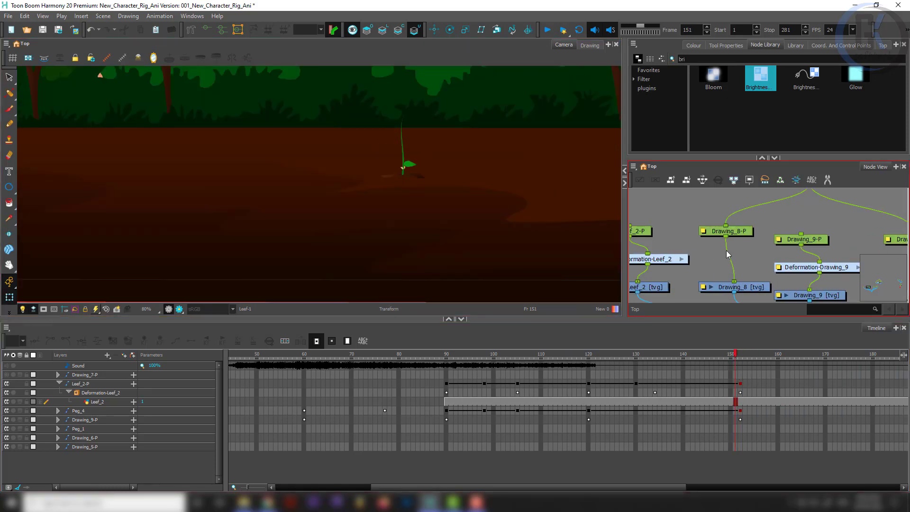
scroll(694, 257, "up", 2)
left_click_drag(701, 217, 673, 272)
scroll(673, 272, "up", 3)
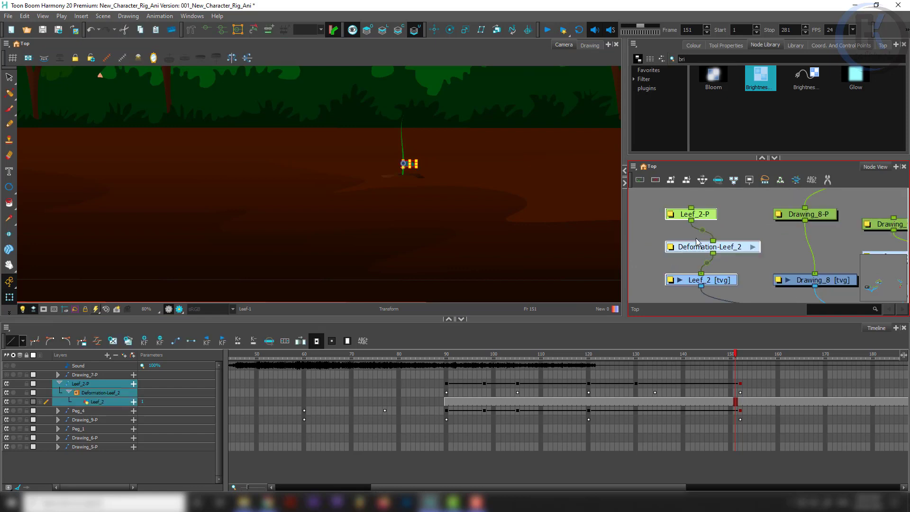
scroll(724, 232, "down", 5)
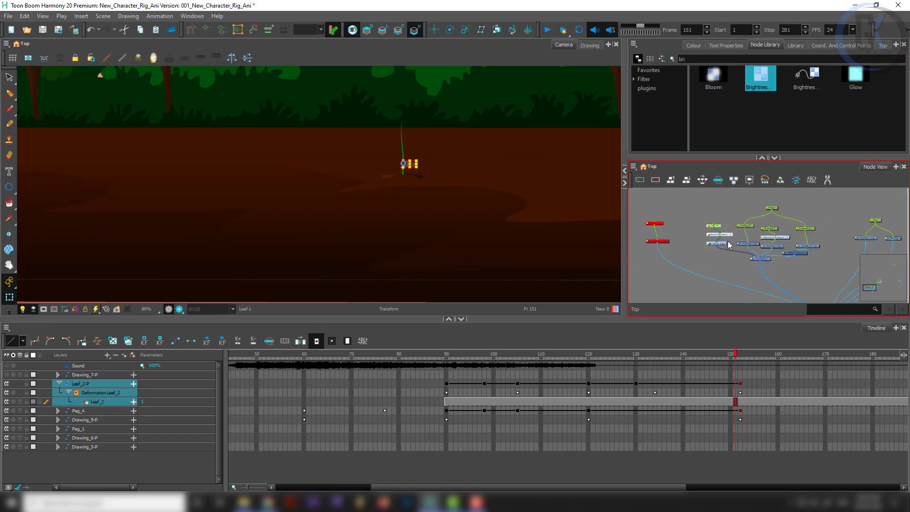
key("ctrl+b")
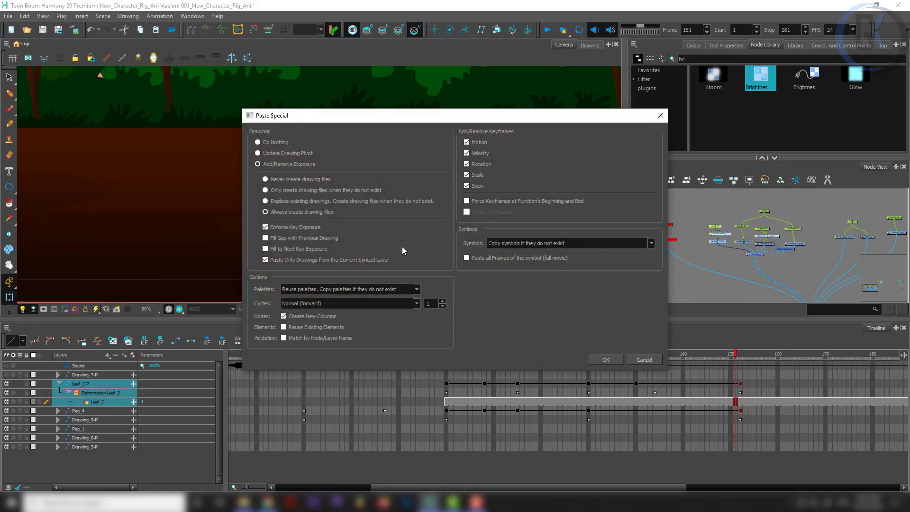
left_click(606, 360)
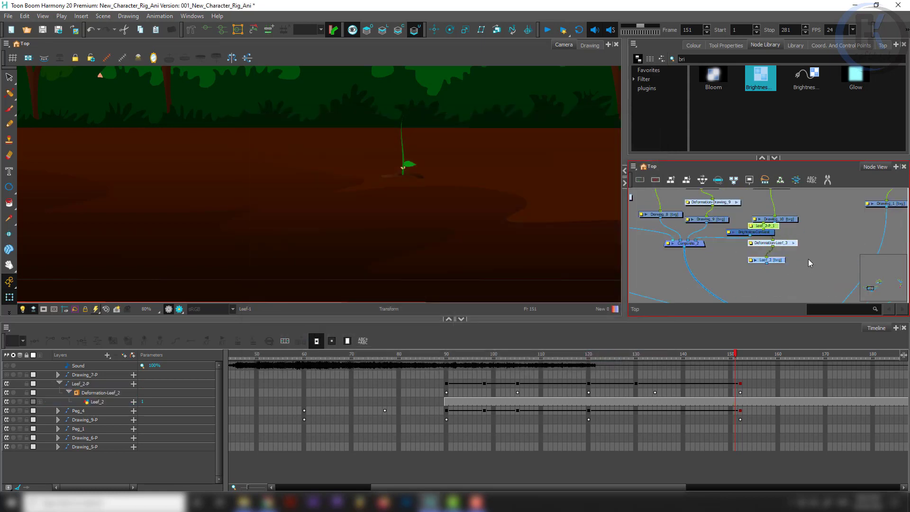
- Connect the duplicated leaf drawing to Composite_2 and rearrange the nodes above the composite to make room
left_click_drag(784, 247, 834, 207)
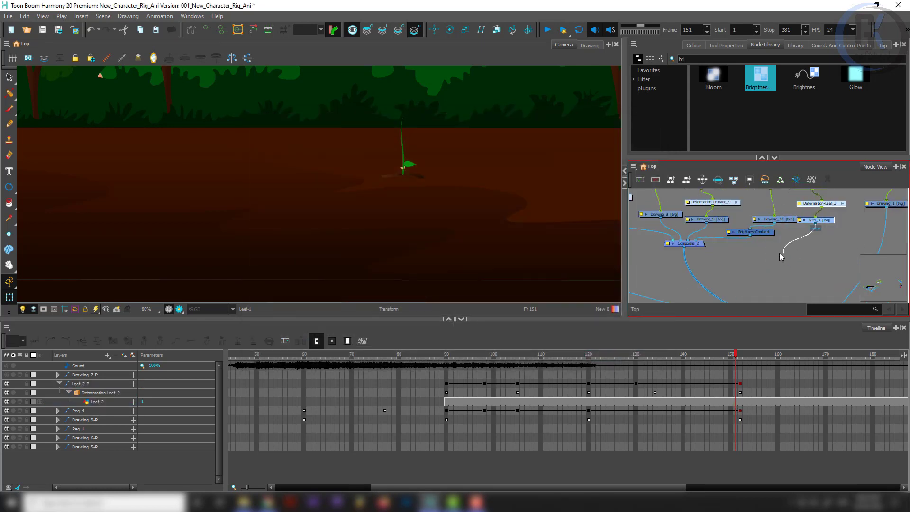
left_click_drag(779, 254, 695, 240)
left_click_drag(764, 235, 747, 281)
left_click_drag(758, 211, 805, 262)
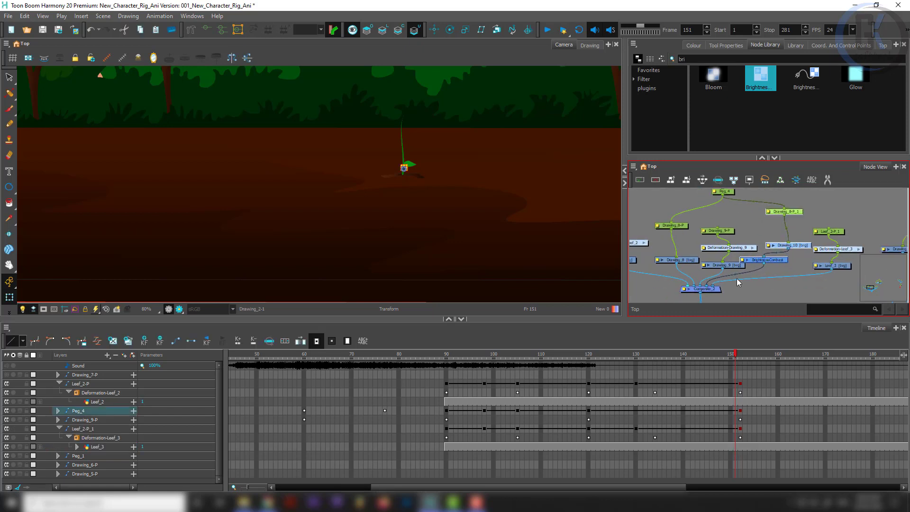
- Move the duplicated leaf's peg, deformation and drawing nodes over beside the original Leaf_2 group
left_click_drag(843, 214, 831, 256)
key("ctrl+z")
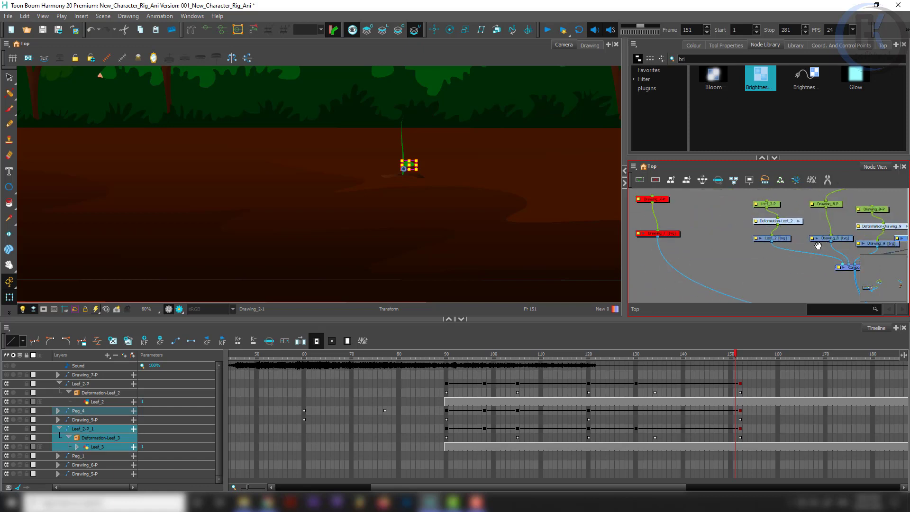
left_click_drag(815, 243, 741, 259)
left_click_drag(846, 235, 757, 239)
left_click_drag(843, 216, 690, 257)
- Reorder the duplicated leaf's connection to be the leftmost input of Composite_2 and line its nodes up next to Leaf_2
scroll(830, 283, "up", 3)
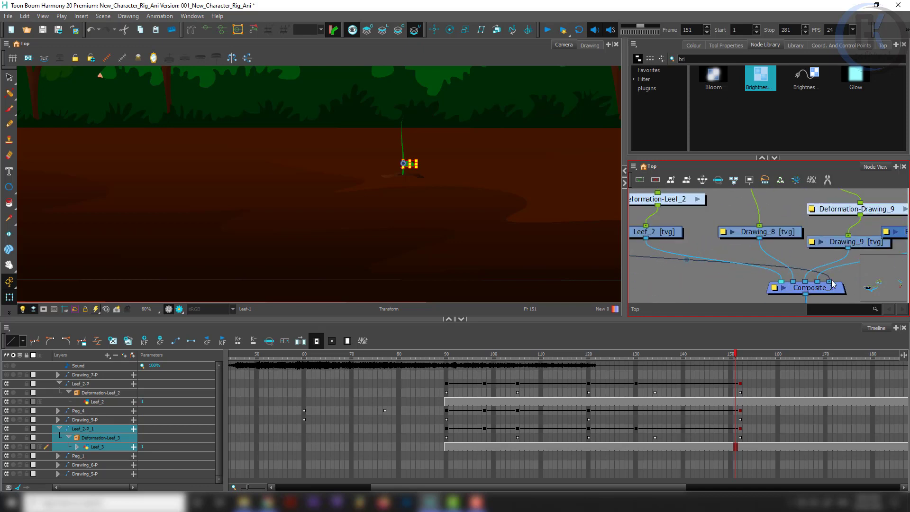
left_click_drag(830, 280, 777, 286)
scroll(749, 266, "down", 3)
left_click_drag(710, 238, 778, 255)
- Flip the duplicated leaf horizontally on its Leaf_2-P_1 peg so it points out from the stem's opposite side
left_click(697, 231)
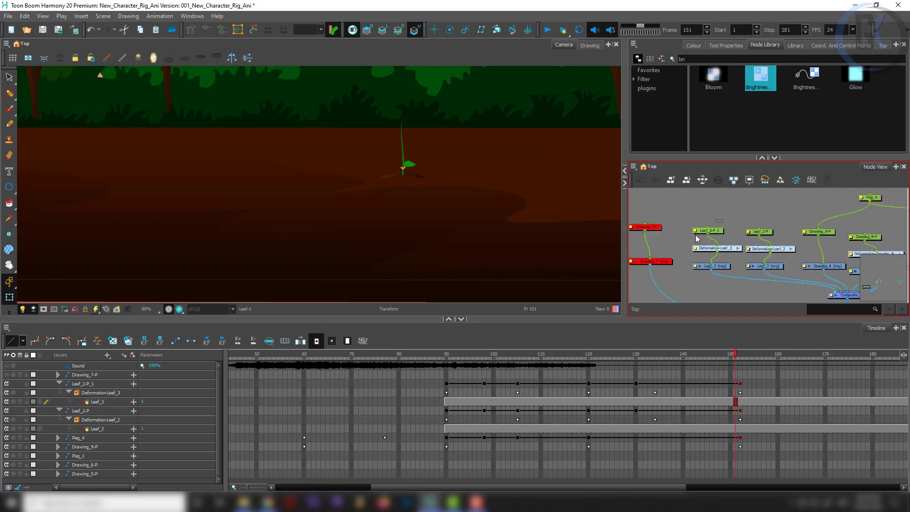
scroll(457, 227, "up", 5)
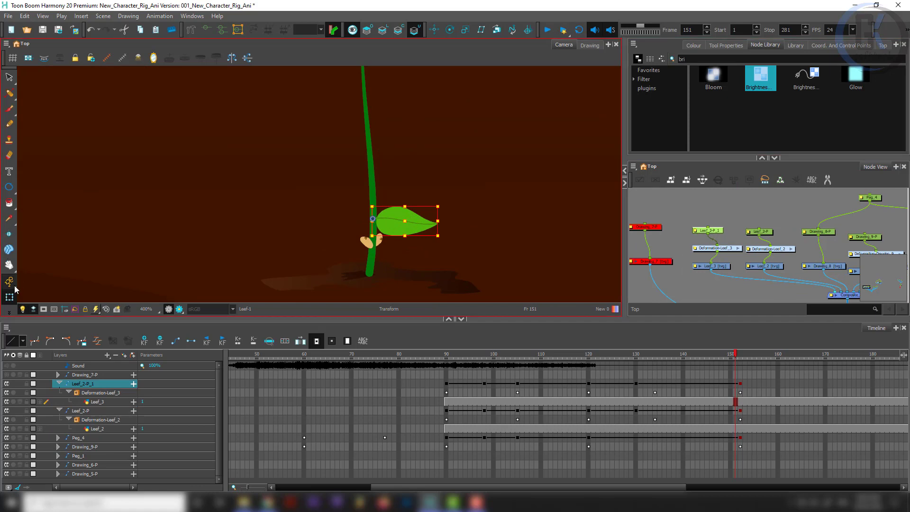
left_click(15, 286)
left_click(27, 299)
left_click(718, 45)
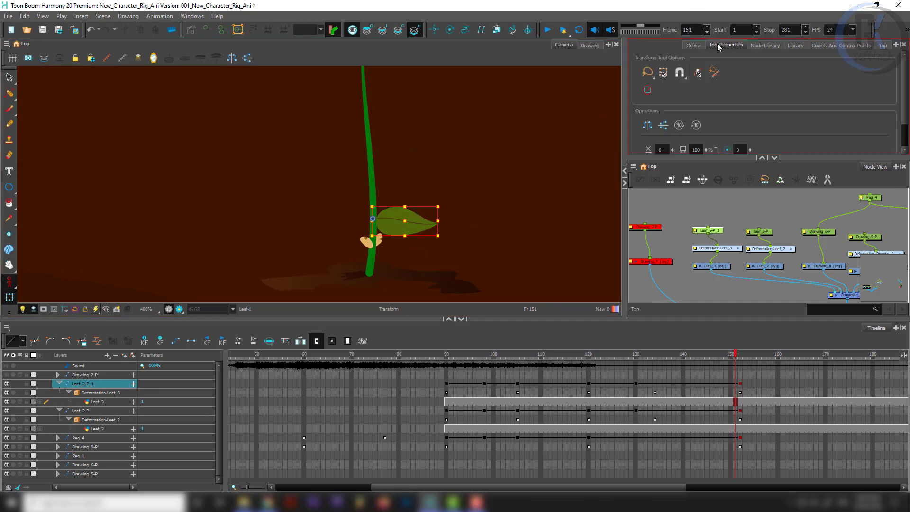
left_click(648, 126)
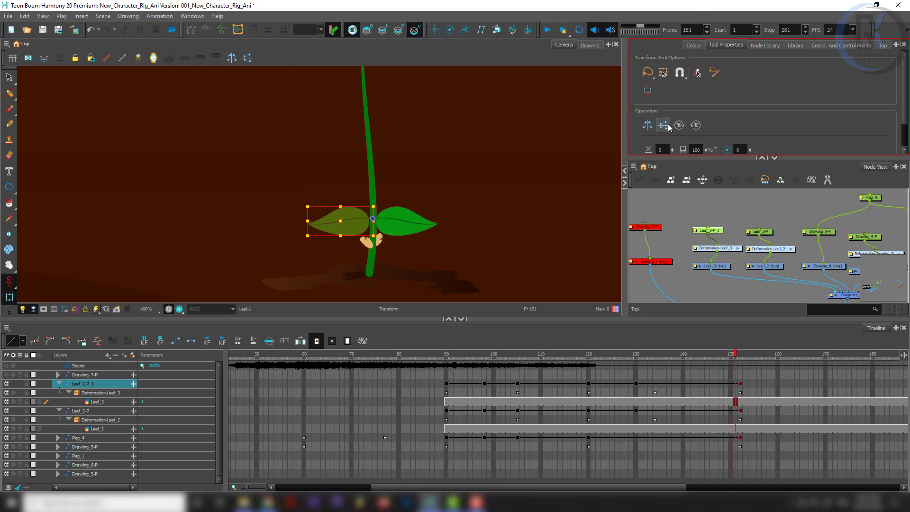
- Scrub between frames 97 and 152 to check how the mirrored leaf grows alongside the original leaf
left_click(662, 150)
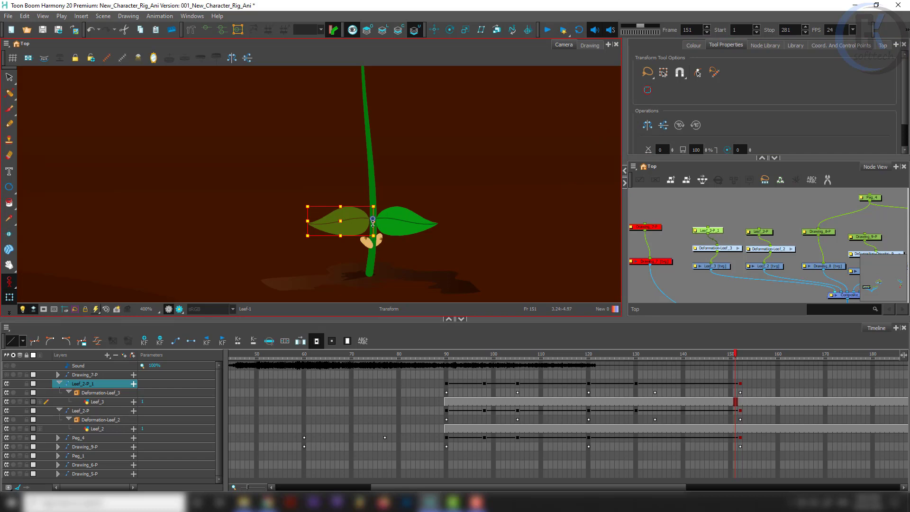
scroll(373, 223, "up", 2)
scroll(372, 223, "down", 1)
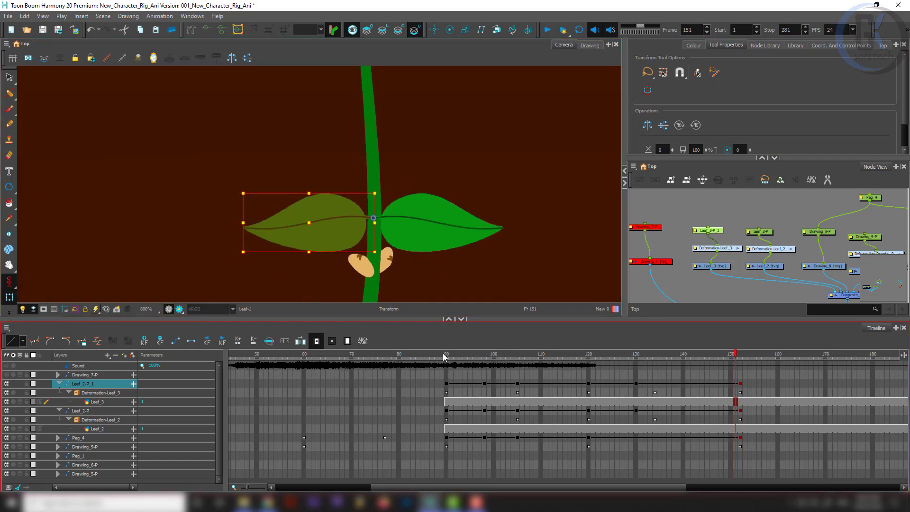
left_click_drag(445, 356, 479, 357)
left_click(9, 283)
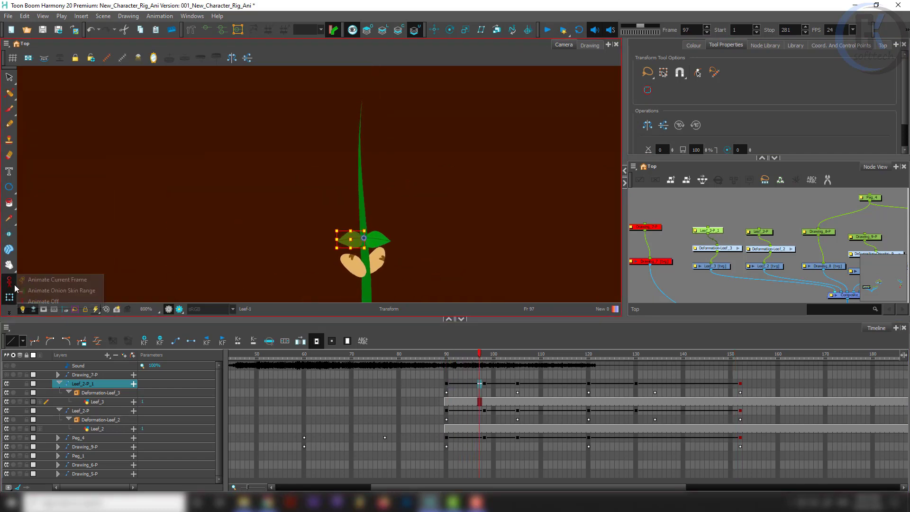
left_click(42, 282)
scroll(325, 244, "up", 3)
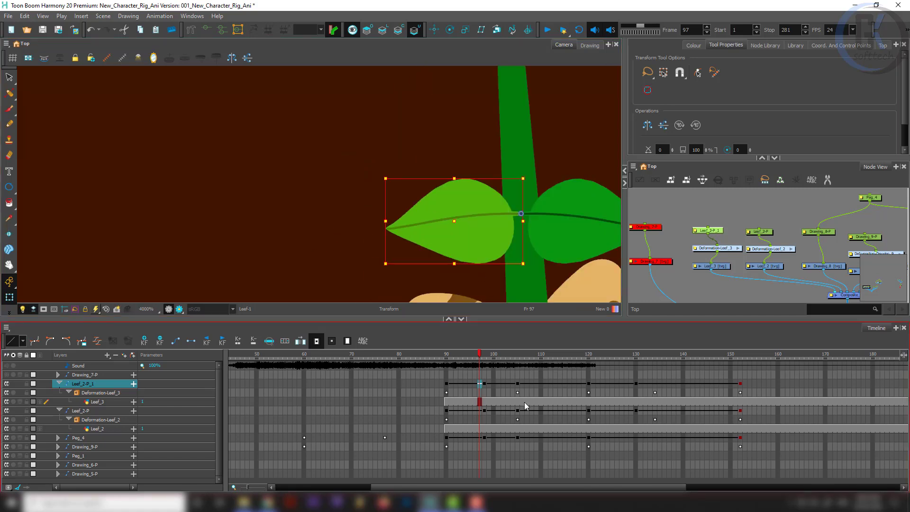
left_click_drag(479, 359, 650, 361)
scroll(555, 219, "down", 4)
left_click(668, 209)
scroll(588, 196, "down", 3)
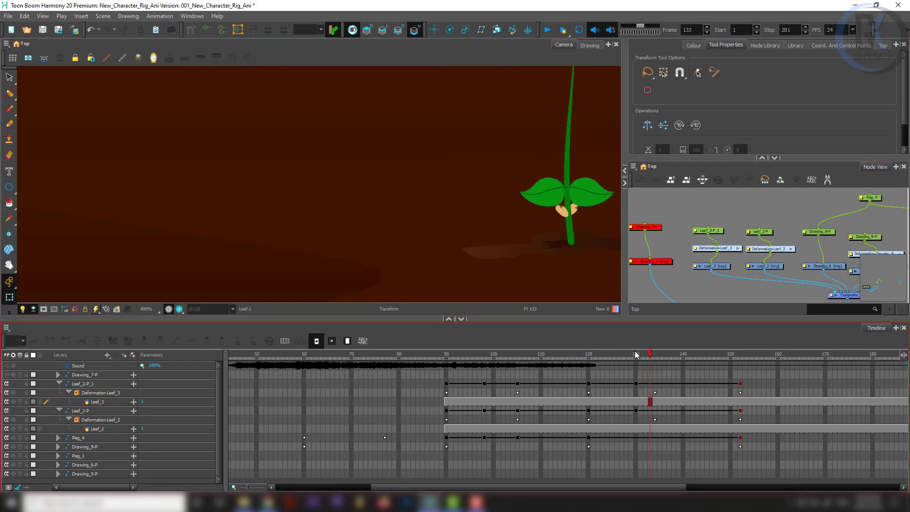
left_click_drag(652, 354, 741, 356)
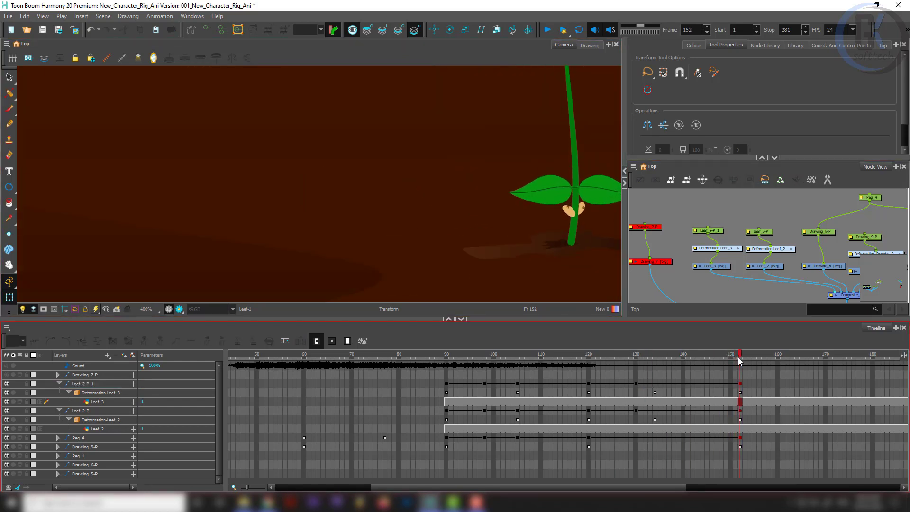
- With Animate Off, nudge the mirrored leaf's Leaf_2-P_1 peg slightly outward from the stem at frame 152
scroll(510, 117, "up", 5)
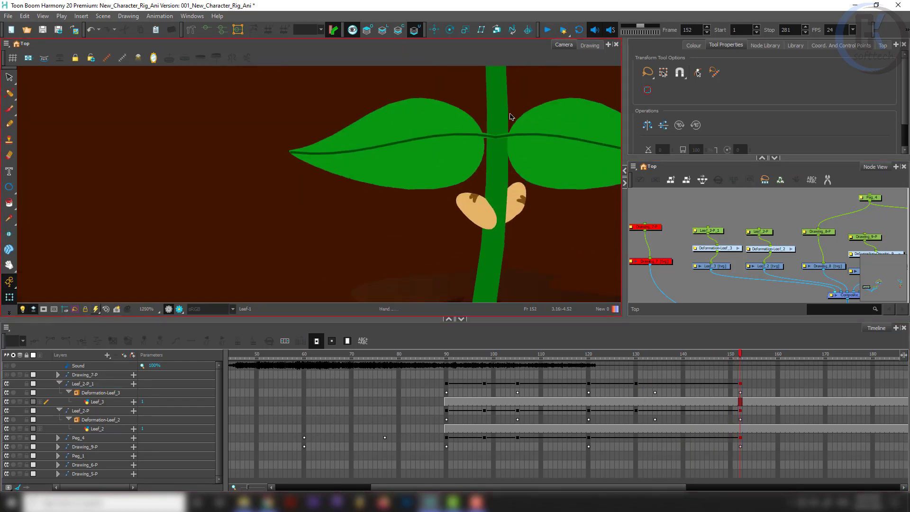
left_click_drag(511, 116, 433, 136)
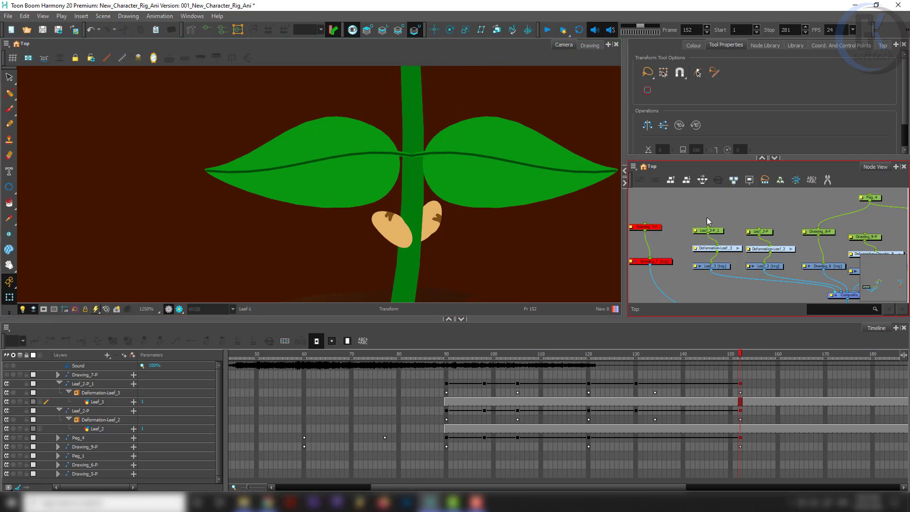
left_click(405, 168)
left_click(14, 287)
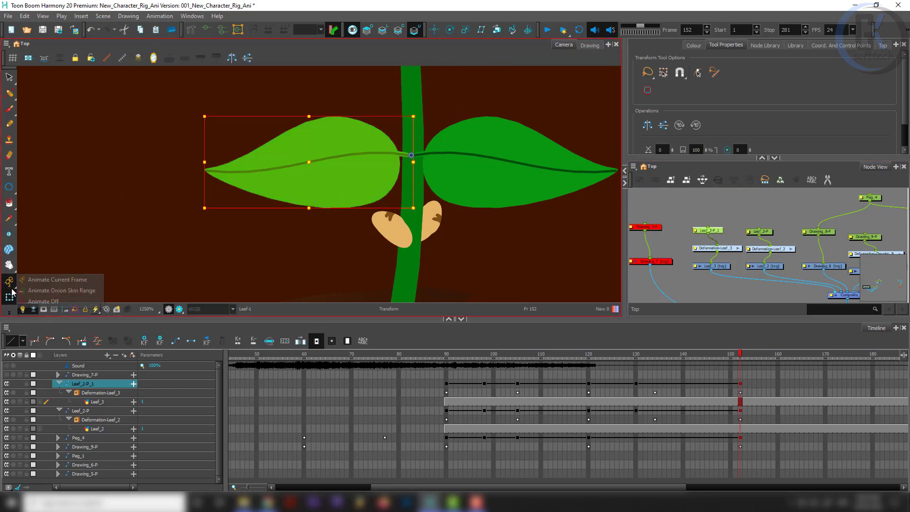
left_click(37, 300)
key("Left")
key("Left")
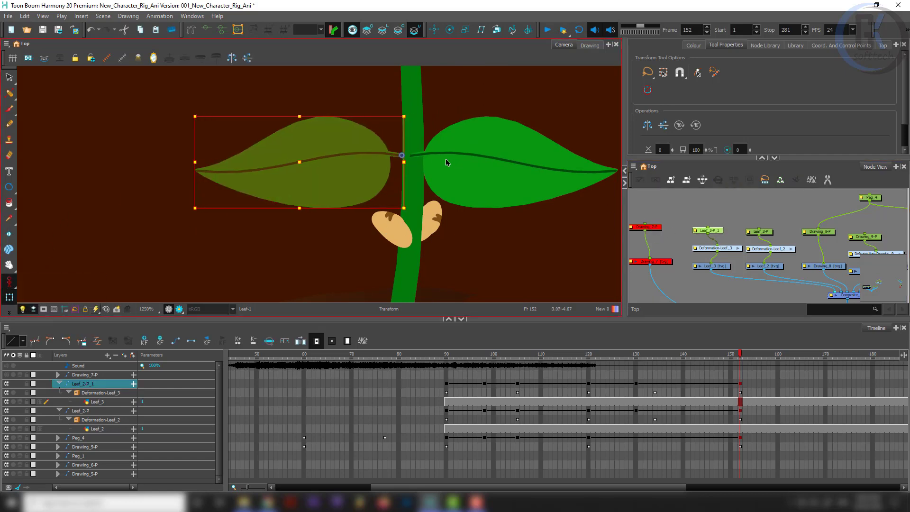
key("Right")
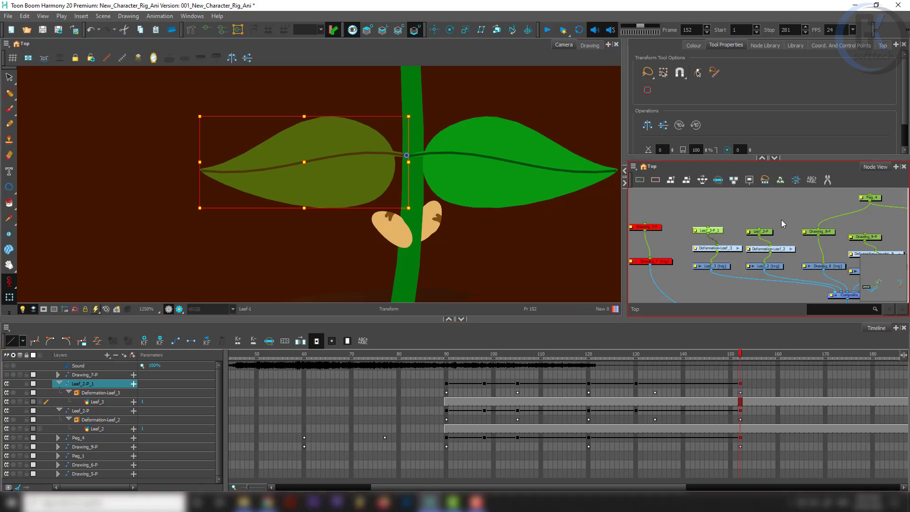
- Nudge the original leaf's Leaf_2-P peg slightly to the right and deselect it
left_click(763, 231)
key("Right")
key("Right")
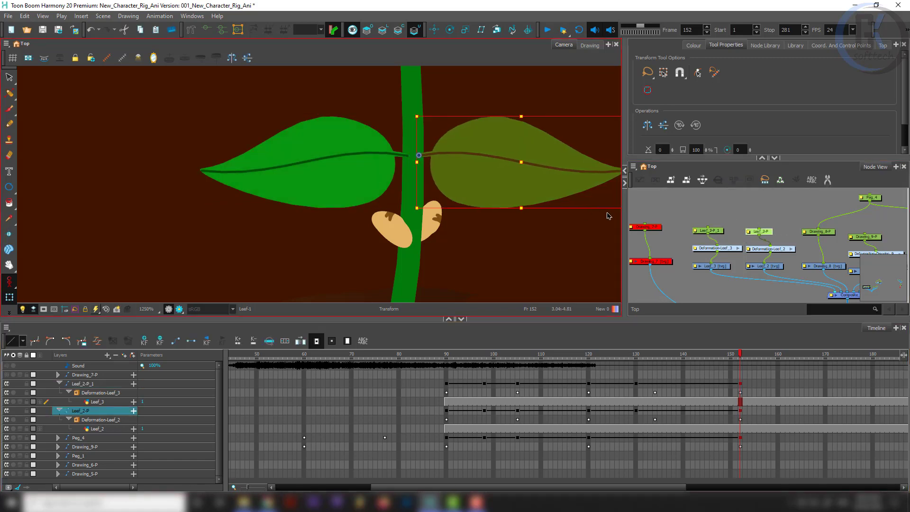
left_click(590, 204)
- Scrub through the growth animation to review both leaves against the whole scene
scroll(451, 176, "down", 5)
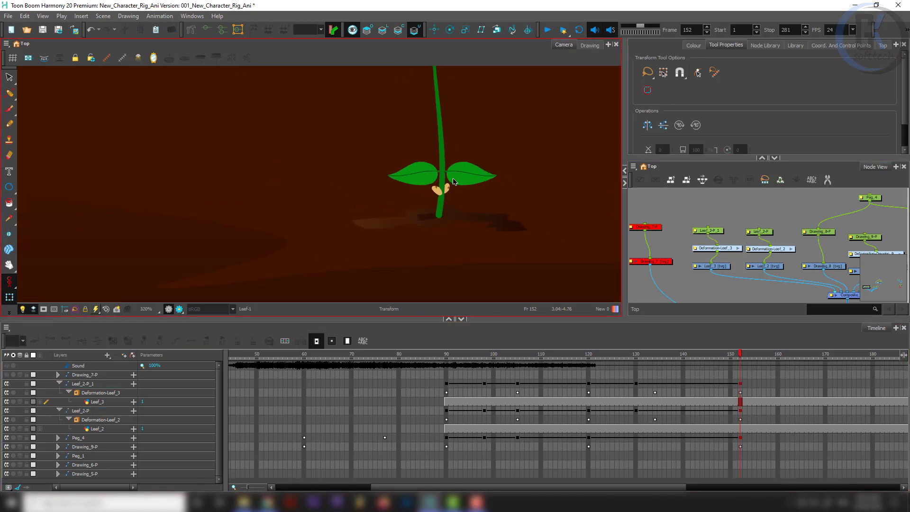
scroll(454, 181, "down", 2)
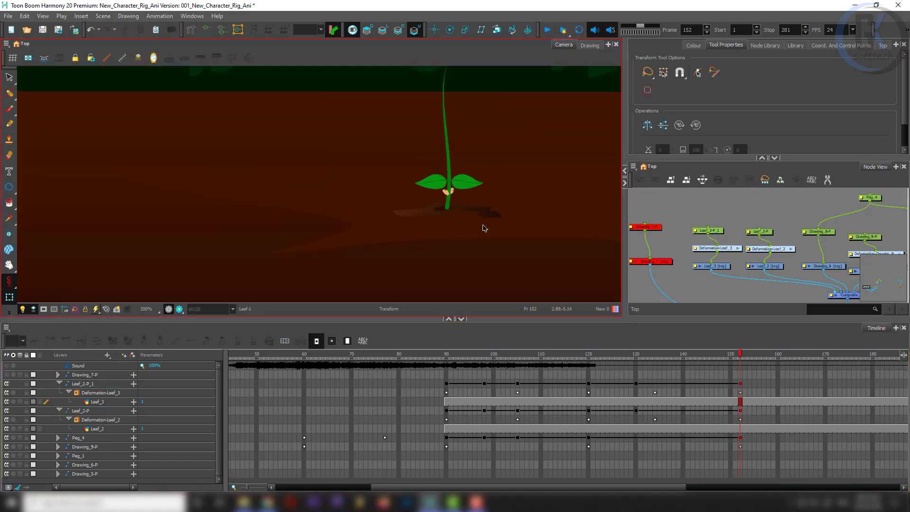
left_click_drag(740, 354, 793, 388)
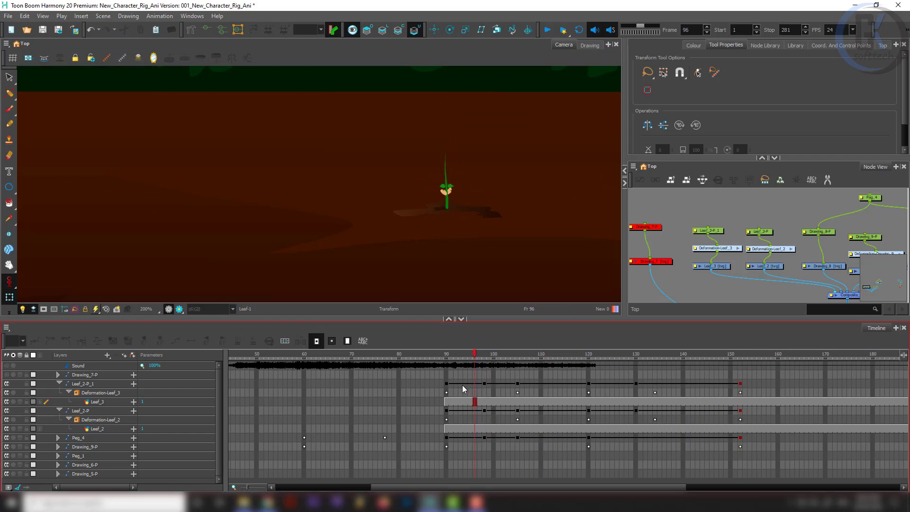
scroll(438, 164, "down", 1)
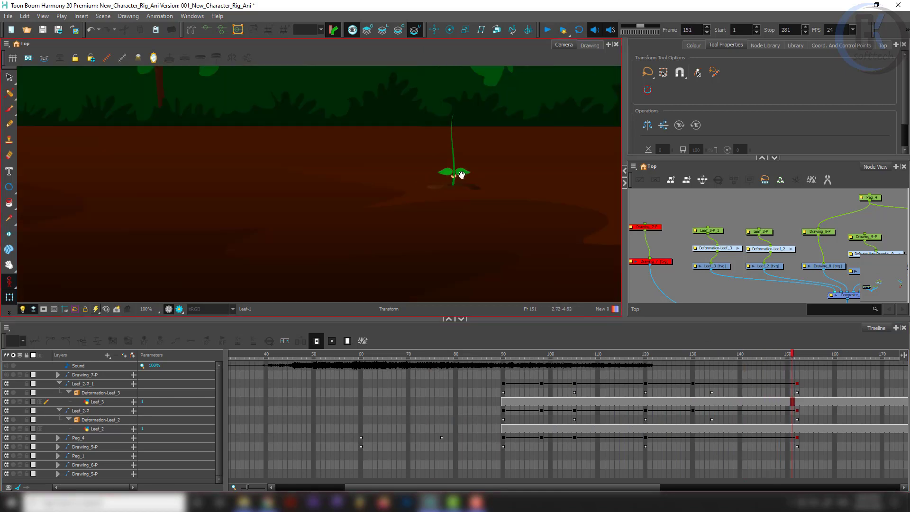
left_click_drag(459, 174, 401, 192)
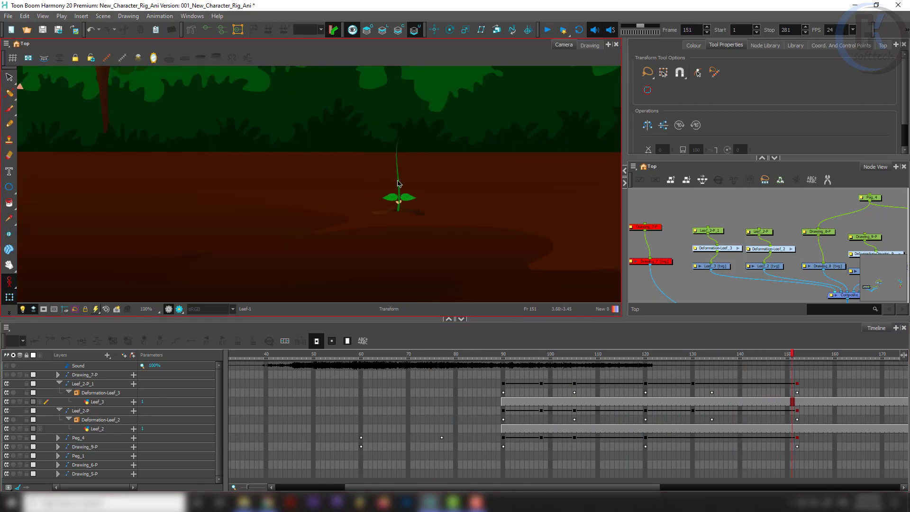
scroll(398, 184, "up", 3)
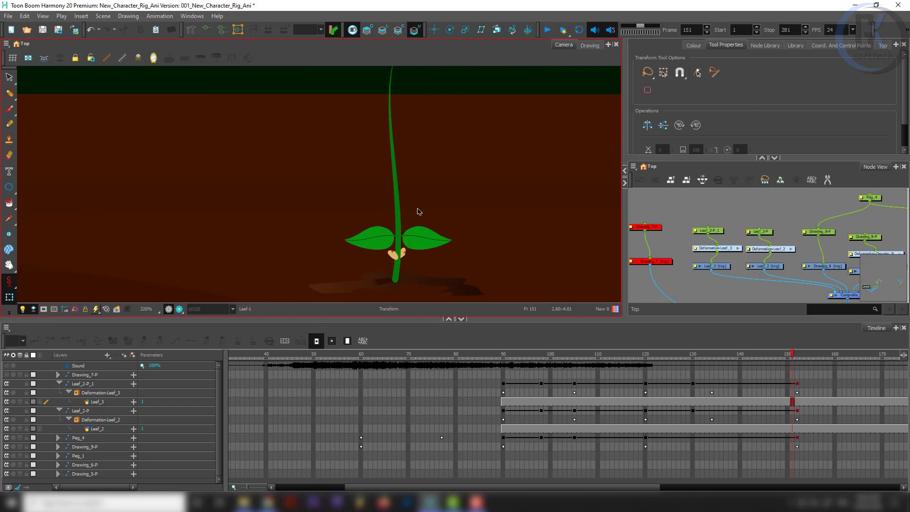
- Move the disabled red Drawing_7 nodes down, away from the plant's nodes in the network
left_click(725, 207)
scroll(724, 206, "down", 5)
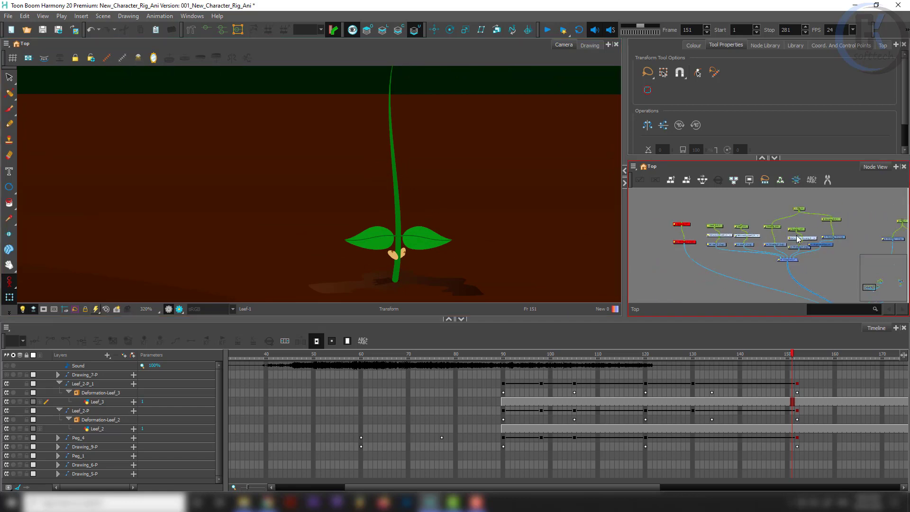
left_click(685, 245)
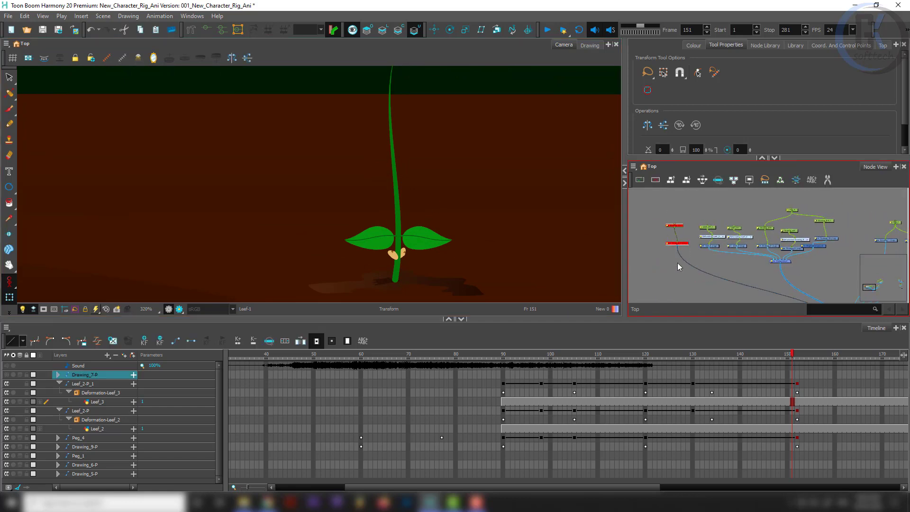
left_click_drag(678, 263, 654, 312)
- Select all the plant's nodes with their composite and move them up and to the left as one group
left_click_drag(833, 197, 683, 272)
scroll(709, 255, "down", 3)
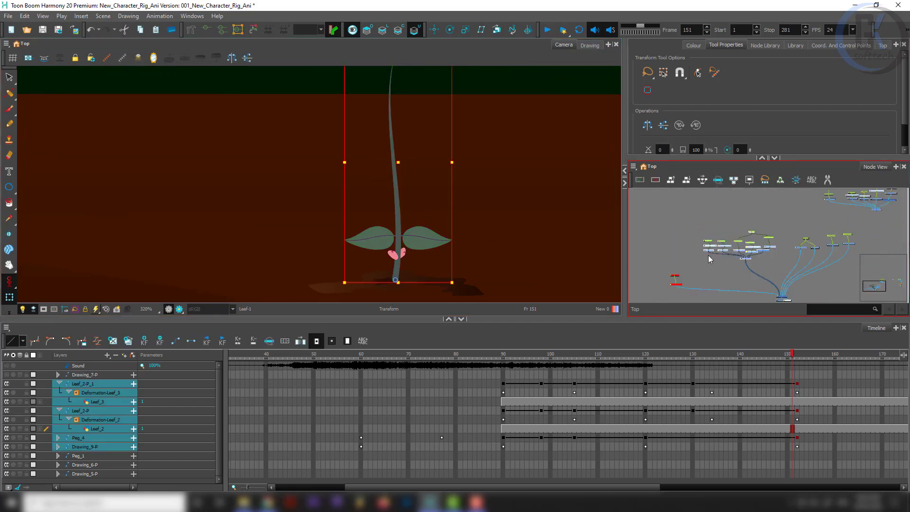
scroll(715, 257, "down", 2)
scroll(724, 259, "up", 2)
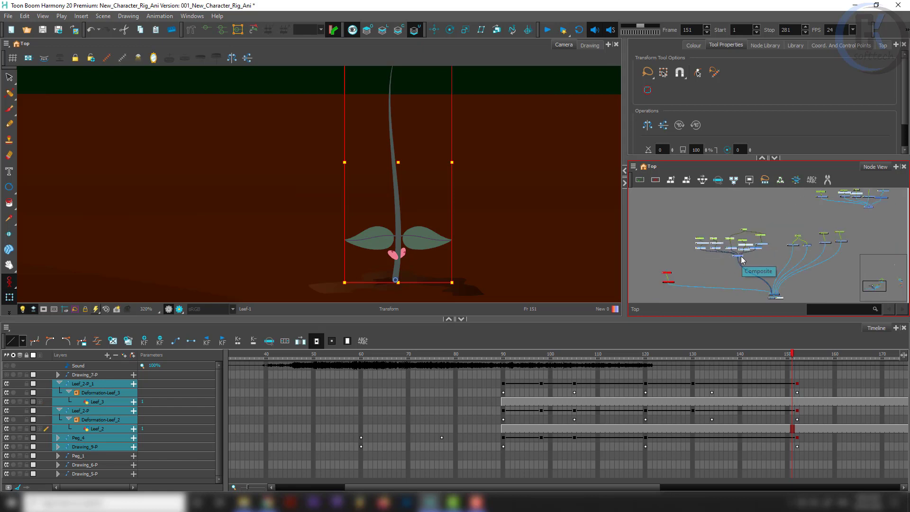
left_click_drag(741, 256, 688, 235)
left_click(806, 233)
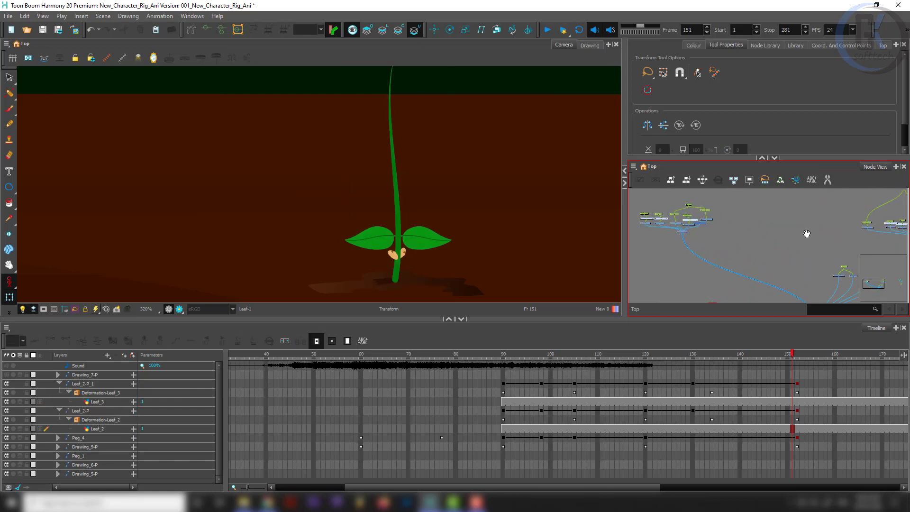
- Spread out the network by moving the neighbouring node groups farther from the plant's nodes
scroll(806, 234, "down", 4)
mouse_move(739, 215)
left_mouse_down()
mouse_move(764, 247)
mouse_move(848, 205)
left_mouse_up()
scroll(776, 243, "up", 4)
scroll(809, 235, "down", 1)
left_click_drag(787, 241, 886, 232)
left_click_drag(673, 279, 758, 260)
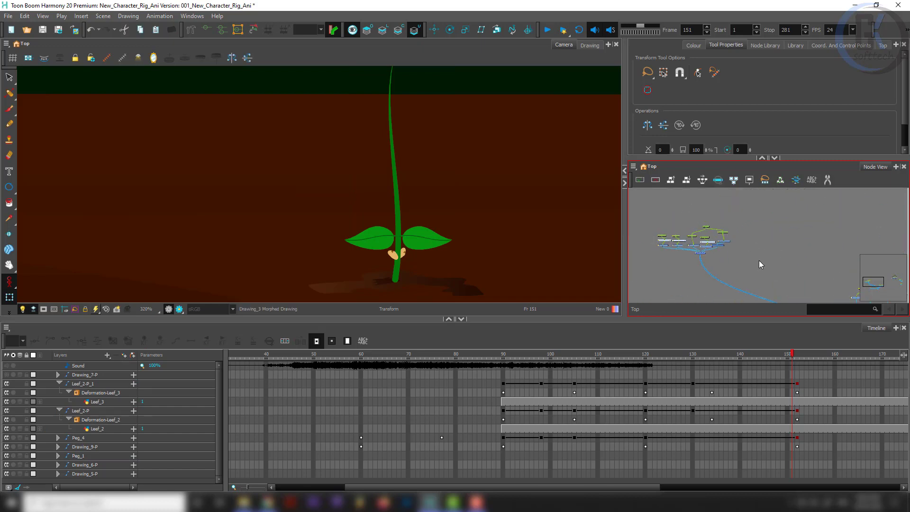
left_click(758, 260)
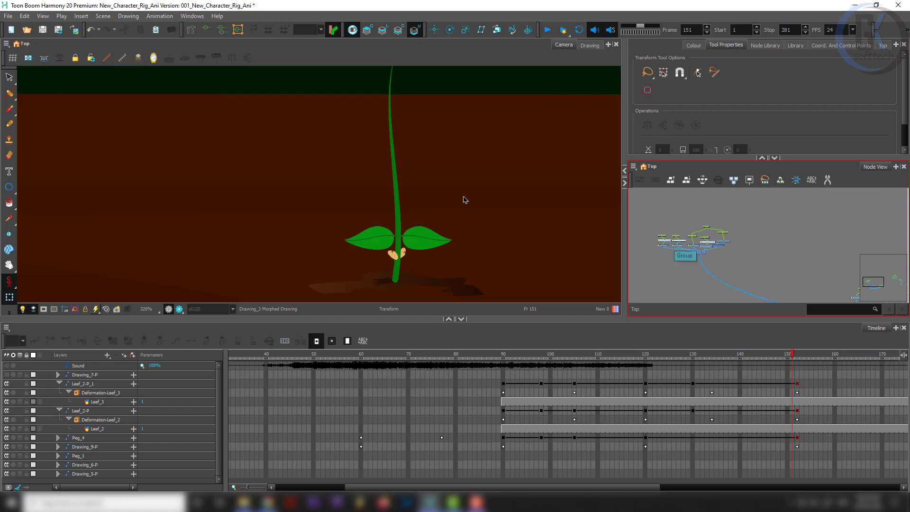
- Save the scene
scroll(388, 235, "up", 1)
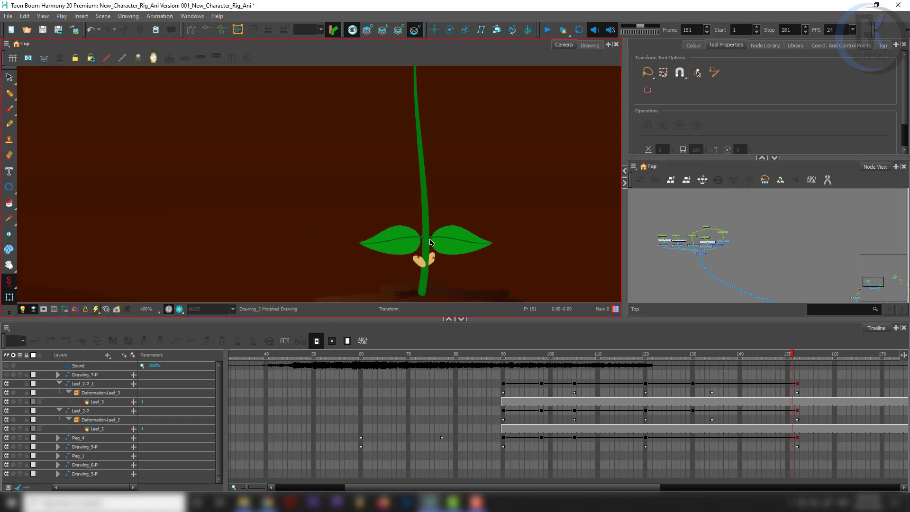
left_click(693, 226)
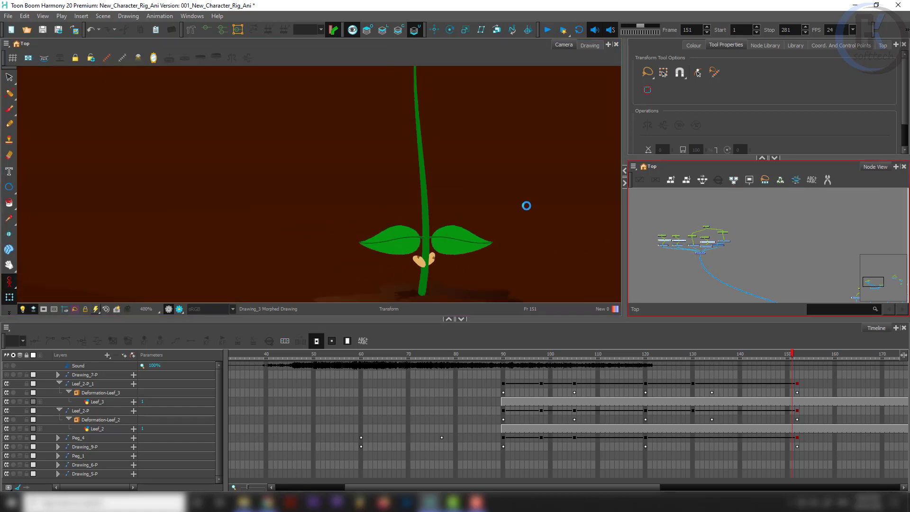
left_click(510, 215)
- Duplicate the Leaf_2-P_1 peg, deformation and drawing nodes with Paste Special, always creating drawing files and new columns
scroll(673, 246, "up", 3)
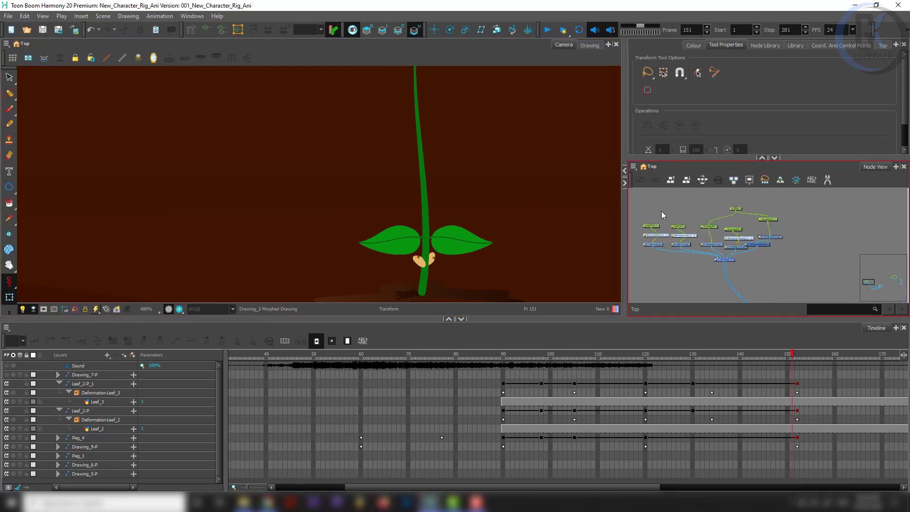
left_click_drag(661, 212, 653, 253)
key("ctrl+b")
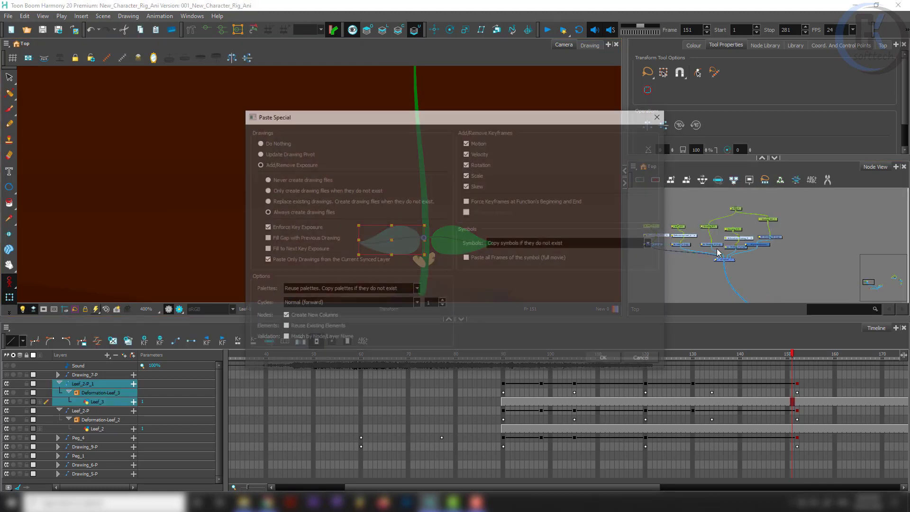
left_click(607, 358)
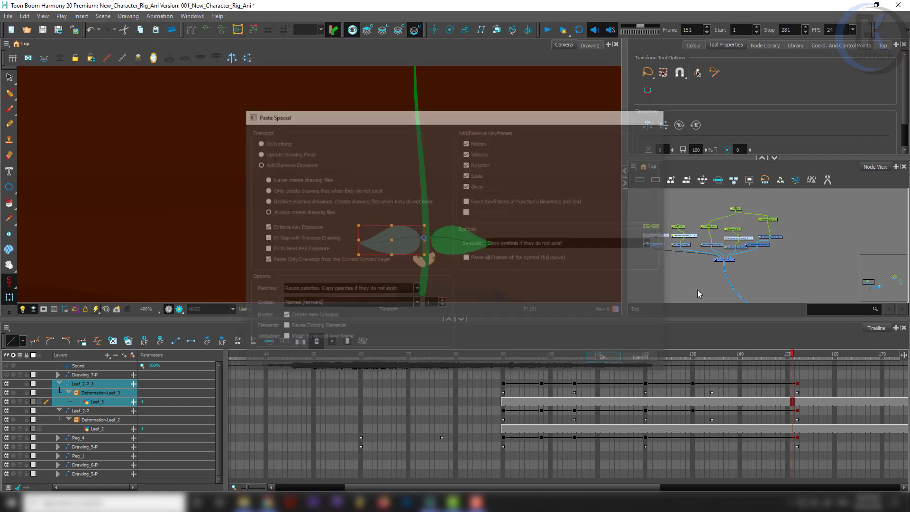
- Place the new Leaf_2-P_2 leaf nodes beside the Leaf_2-P_1 group and connect their drawing to Composite_2
left_click_drag(676, 264, 778, 281)
scroll(733, 263, "up", 4)
scroll(706, 209, "down", 5)
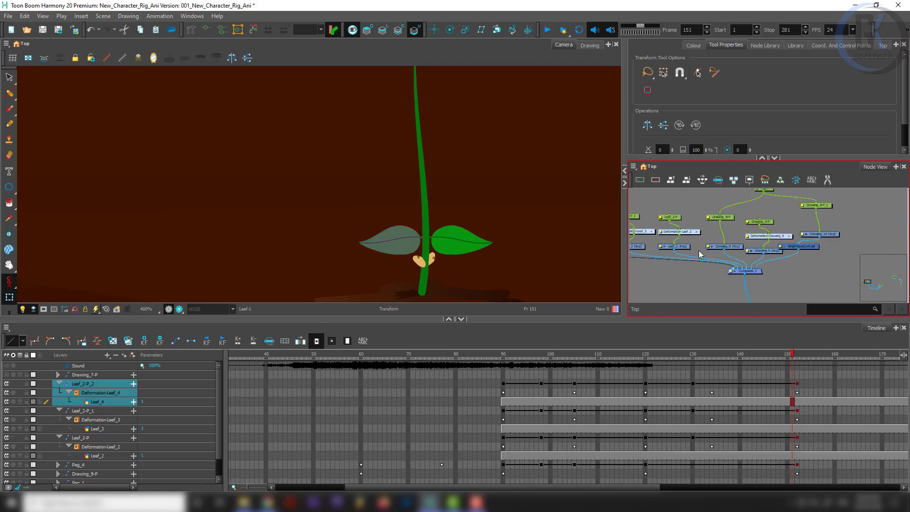
- Move the Leaf_2-P_2 leaf up the stem, shrink and rotate it to point downward, and check it at frame 91
left_click(706, 212)
left_click(418, 244)
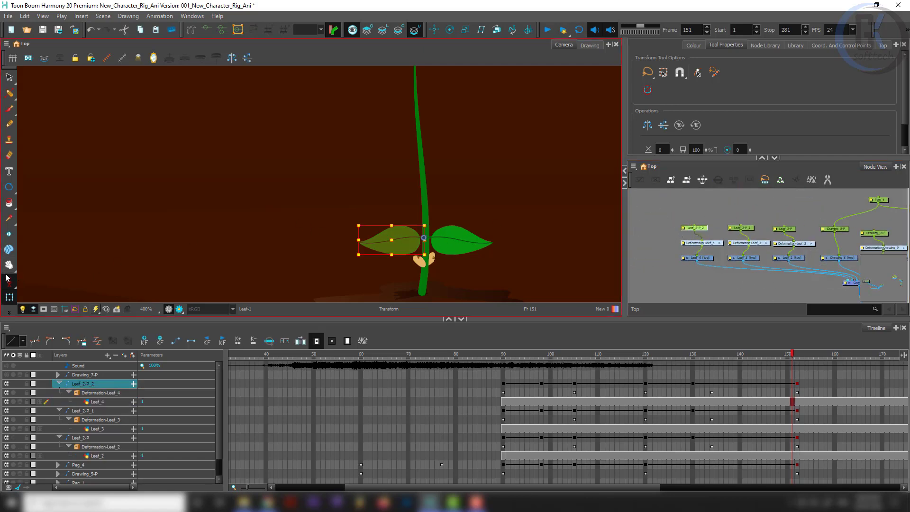
mouse_move(375, 288)
left_mouse_down()
mouse_move(441, 301)
mouse_move(425, 306)
mouse_move(426, 256)
mouse_move(444, 264)
mouse_move(425, 273)
mouse_move(431, 200)
mouse_move(423, 224)
mouse_move(424, 215)
left_mouse_up()
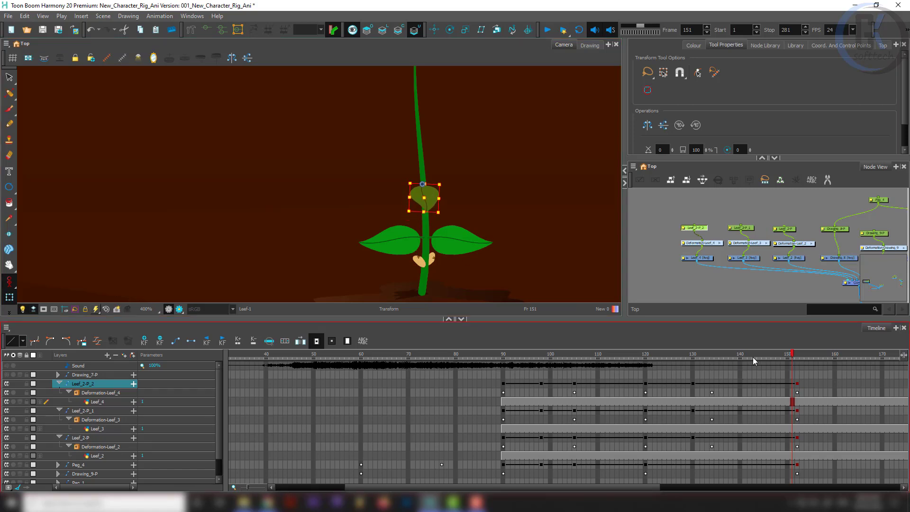
left_click_drag(408, 210, 408, 213)
key("ctrl+z")
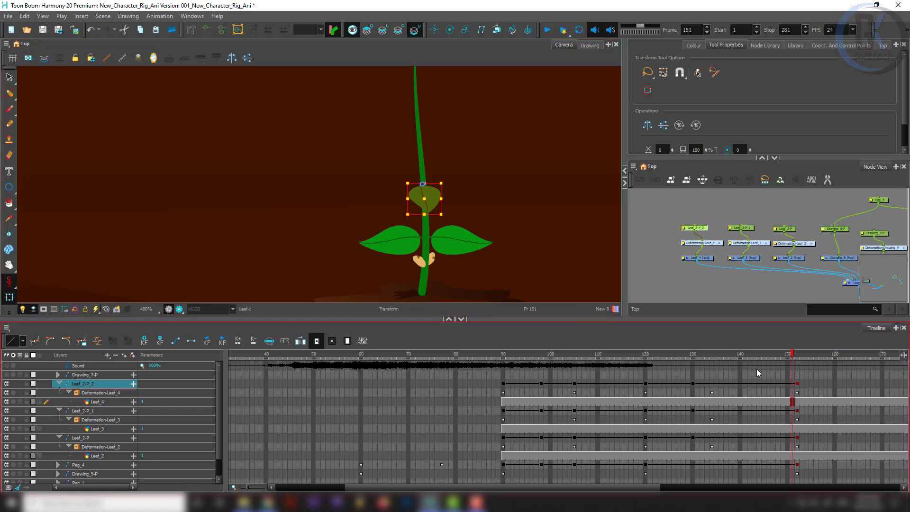
left_click_drag(783, 358, 497, 388)
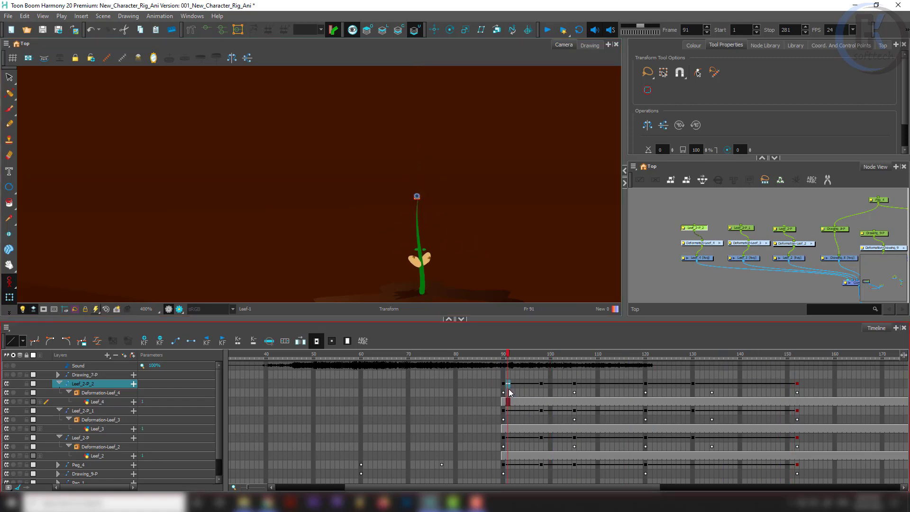
- Move the Leaf_2-P_2 leaf down the stem at its frame 90 key, and switch the animate mode
left_click(504, 385)
scroll(390, 204, "up", 2)
scroll(421, 192, "up", 1)
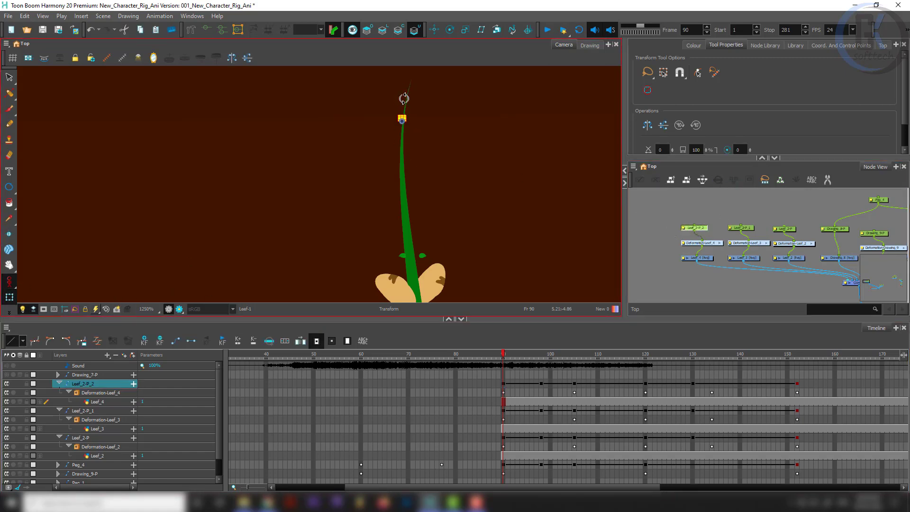
key("Down")
key("Down")
left_click(9, 282)
left_click(48, 279)
- Shift the Leaf_2-P_2 leaf slightly right at frame 98 so its base sits on the stem
left_click_drag(506, 355, 541, 356)
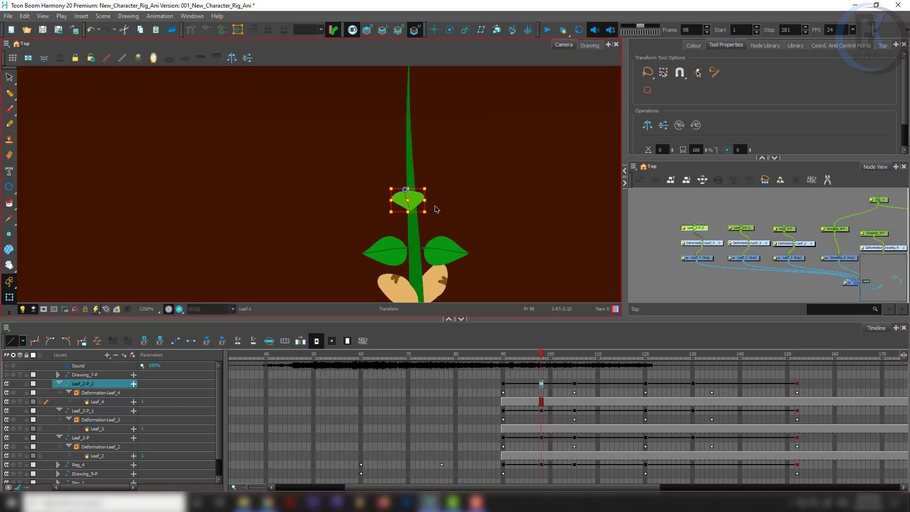
key("Right")
key("Right")
key("Right")
key("Right")
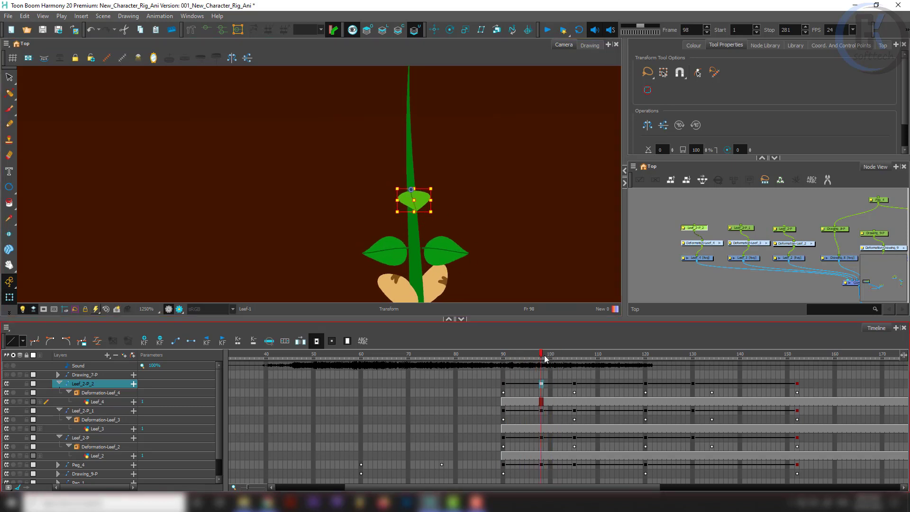
- Check the leaf at frame 105, and shift it right and up the stem at its frame 120 key
left_click(575, 383)
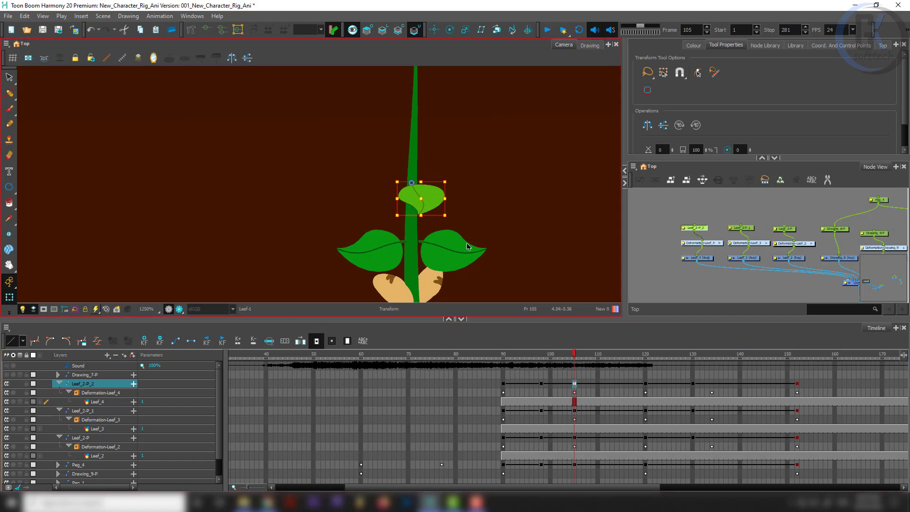
left_click_drag(609, 359, 646, 354)
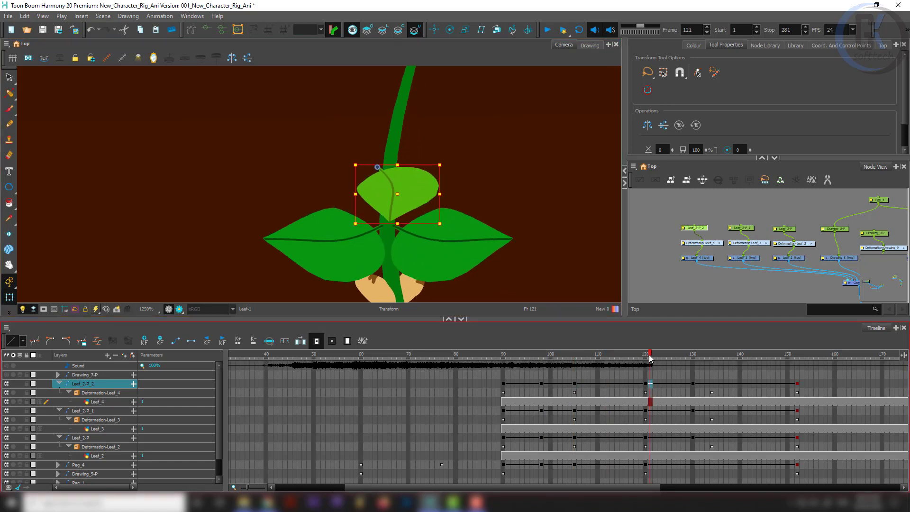
key("Right")
key("Up")
key("Up")
key("Up")
key("Up")
key("Up")
key("Up")
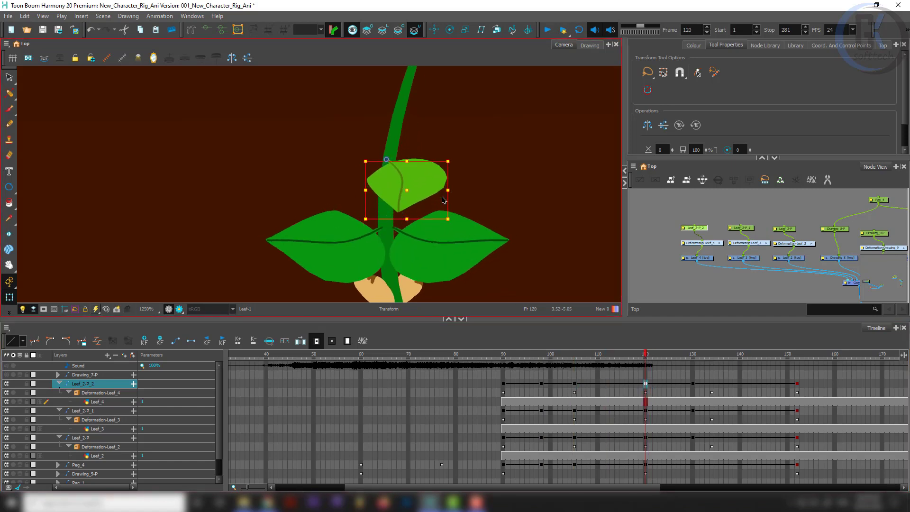
key("Right")
key("Right")
key("Up")
key("Up")
key("Up")
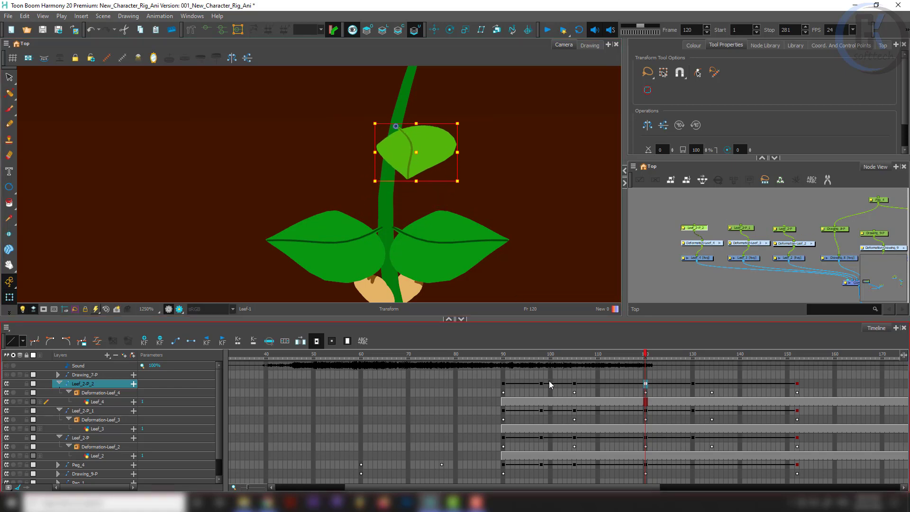
- Review the leaf at frames 105, 98 and 90, and raise it slightly further at frame 120
left_click(574, 383)
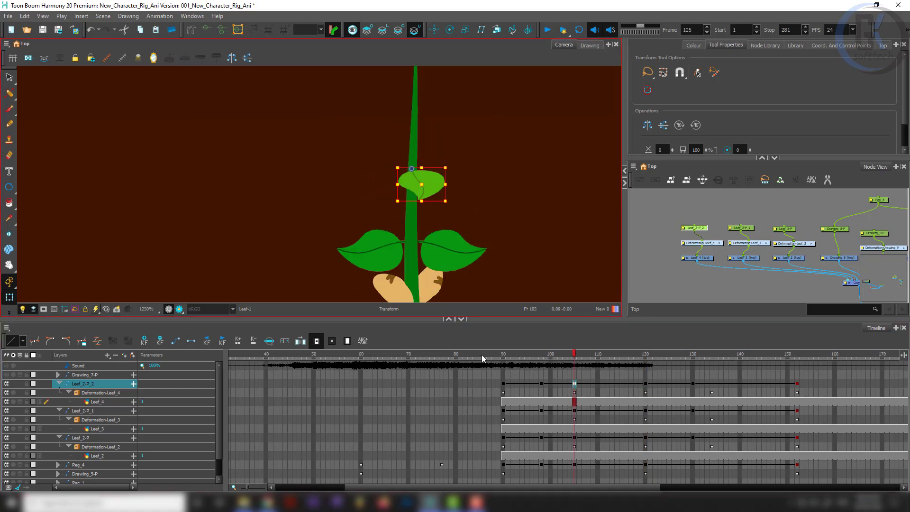
left_click(541, 384)
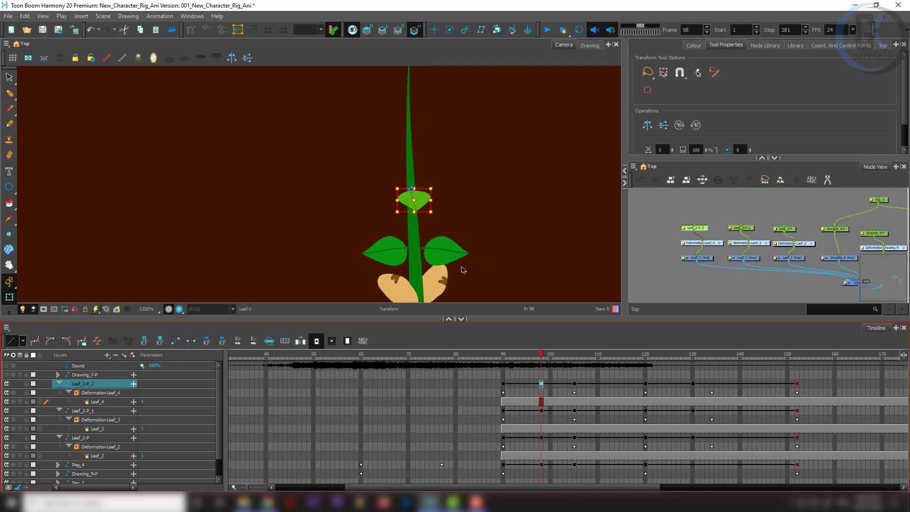
left_click(503, 383)
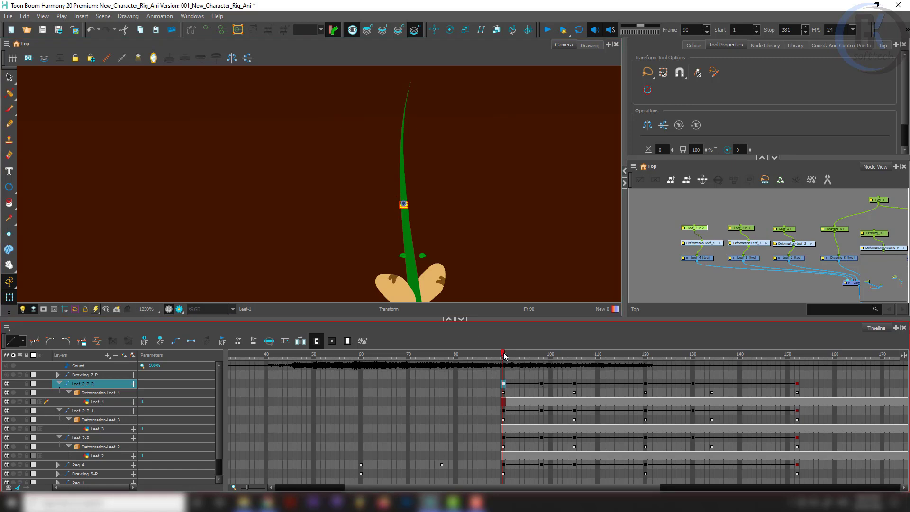
left_click_drag(505, 355, 646, 371)
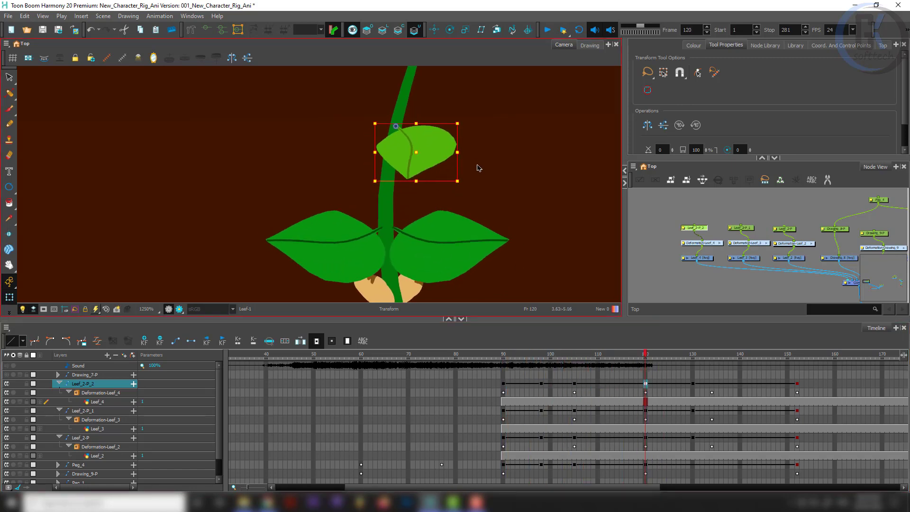
key("Up")
key("Up")
- Raise the Leaf_2-P_2 leaf well above the lower leaf pair at frame 130, and align its base with the stem
left_click(693, 384)
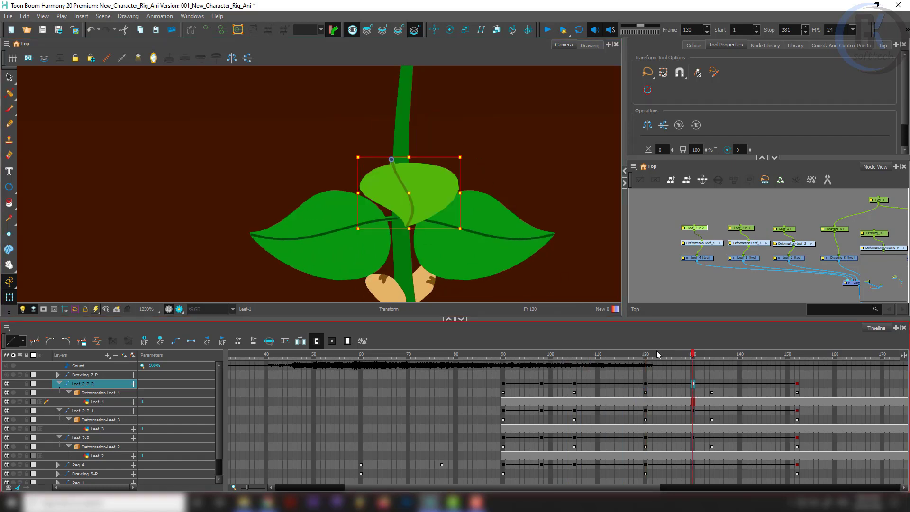
key("Up")
key("Up")
key("Up")
key("Up")
key("Up")
key("Up")
key("Up")
key("Up")
scroll(455, 184, "down", 4)
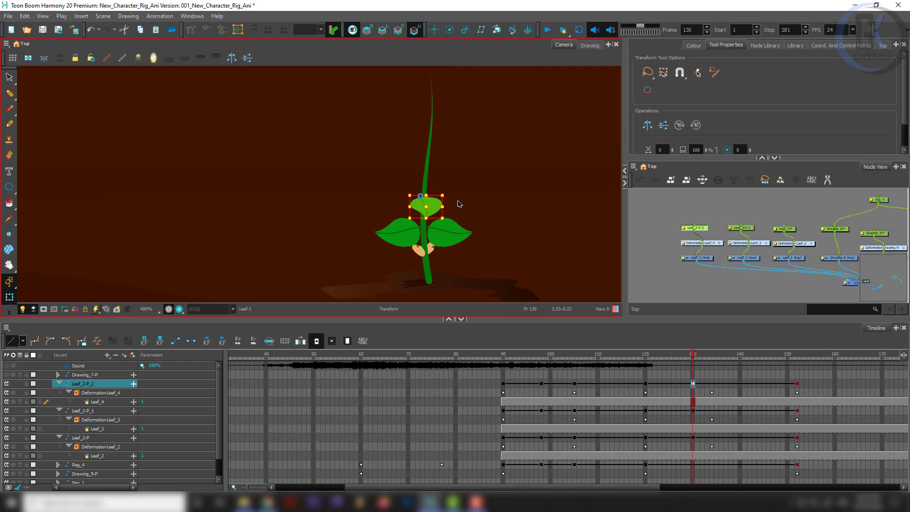
key("Up")
key("Up")
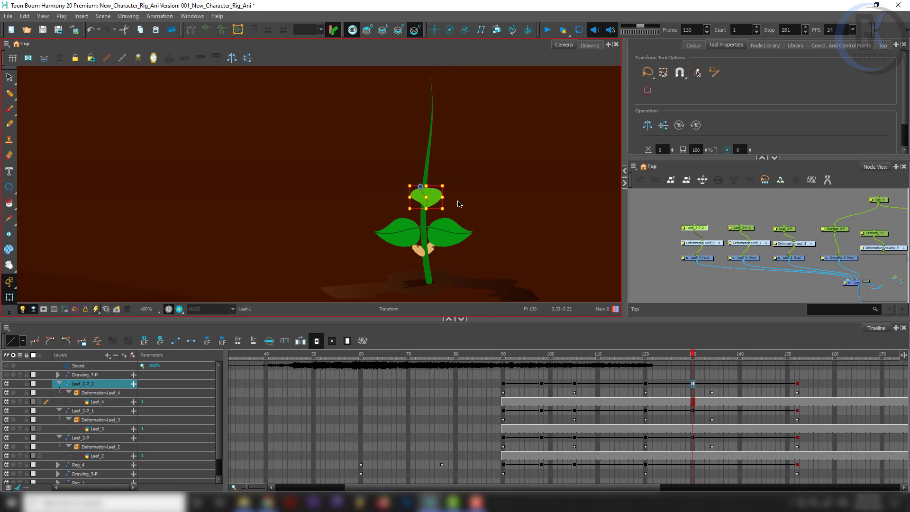
key("Right")
key("Up")
key("Up")
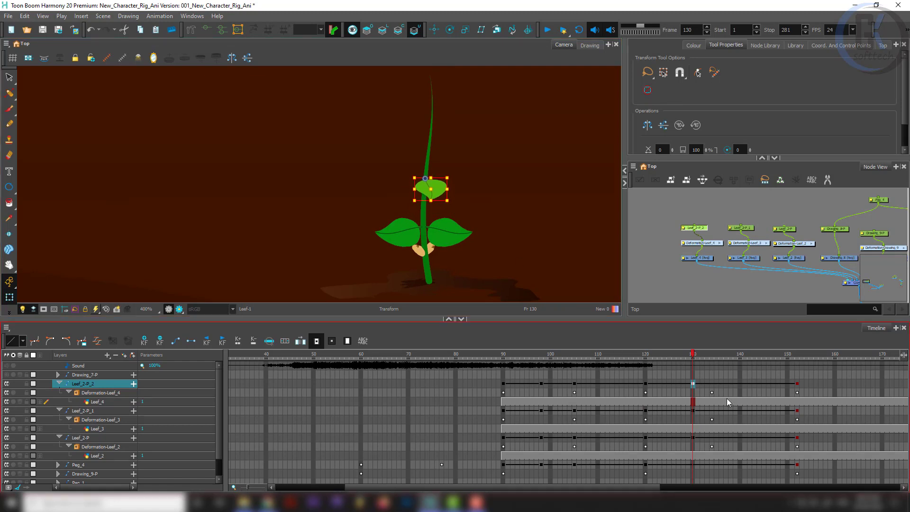
- Raise the Leaf_2-P_2 leaf along the stem at its frame 152 key, and deselect it to check the whole plant
left_click(798, 383)
key("Up")
key("Up")
key("Up")
key("Up")
key("Up")
key("Up")
key("Up")
key("Up")
key("Up")
key("Up")
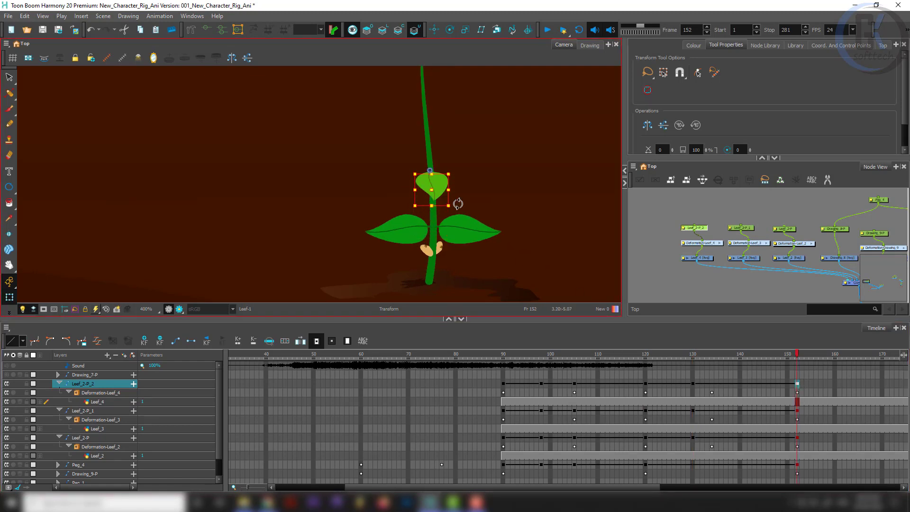
left_click(452, 213)
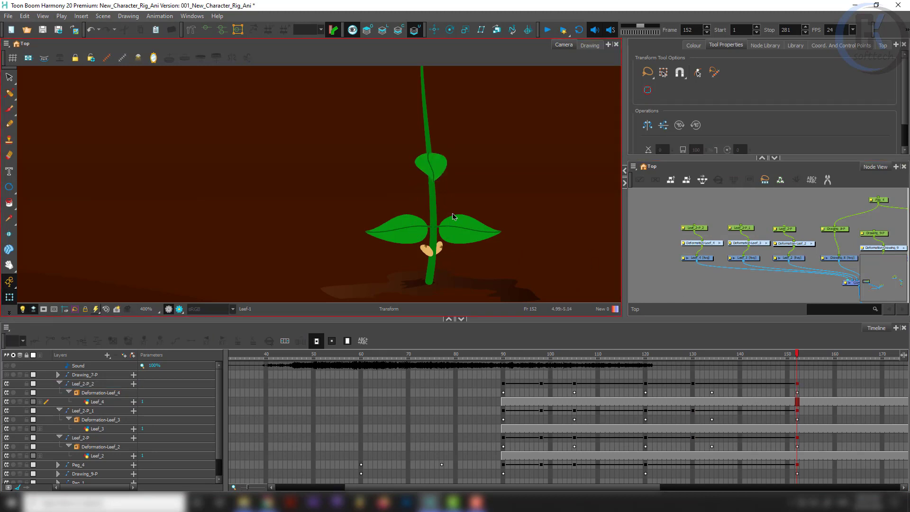
scroll(452, 212, "down", 5)
left_click_drag(798, 354, 797, 388)
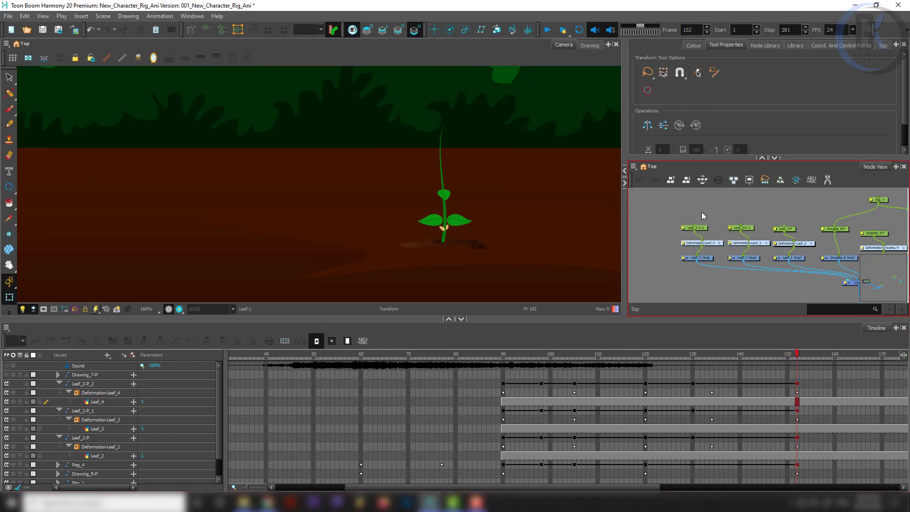
- Duplicate the Leaf_2-P_2 peg, deformation and drawing nodes with Paste Special
left_click_drag(702, 212, 681, 269)
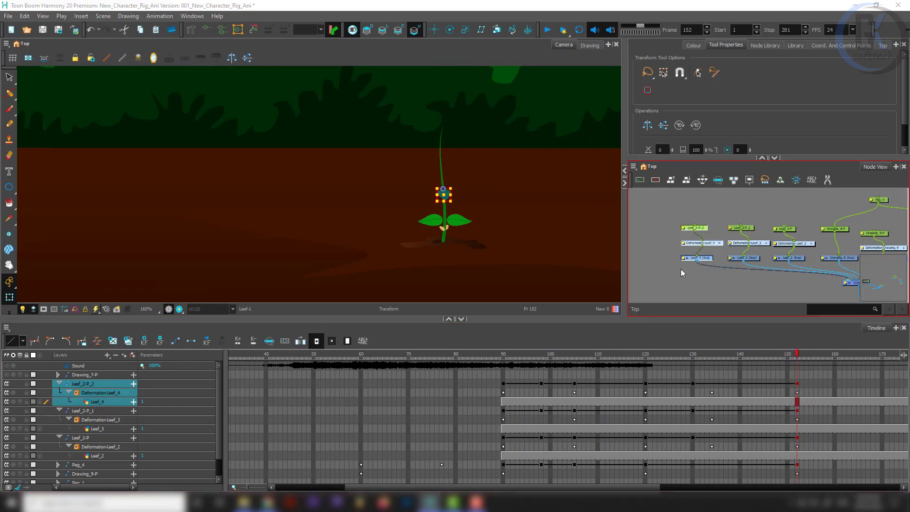
key("ctrl+b")
left_click(610, 361)
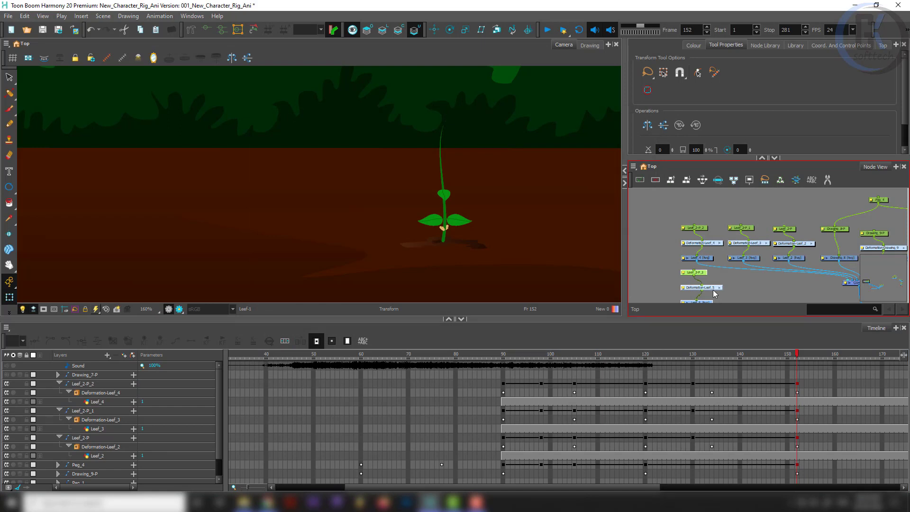
- Place the duplicated leaf nodes beside the Leaf_2-P_2 group and connect their drawing to Composite_2
left_click_drag(714, 291, 667, 241)
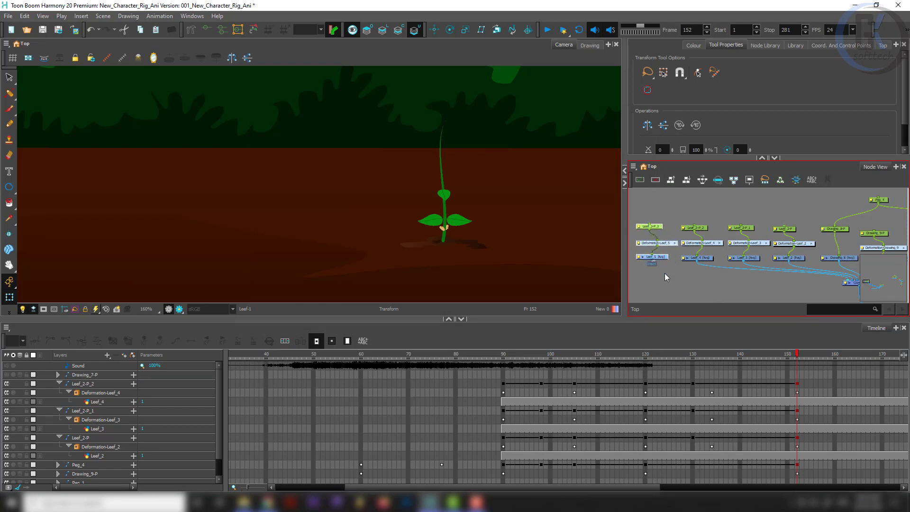
left_click_drag(665, 273, 725, 256)
left_click_drag(674, 222, 793, 241)
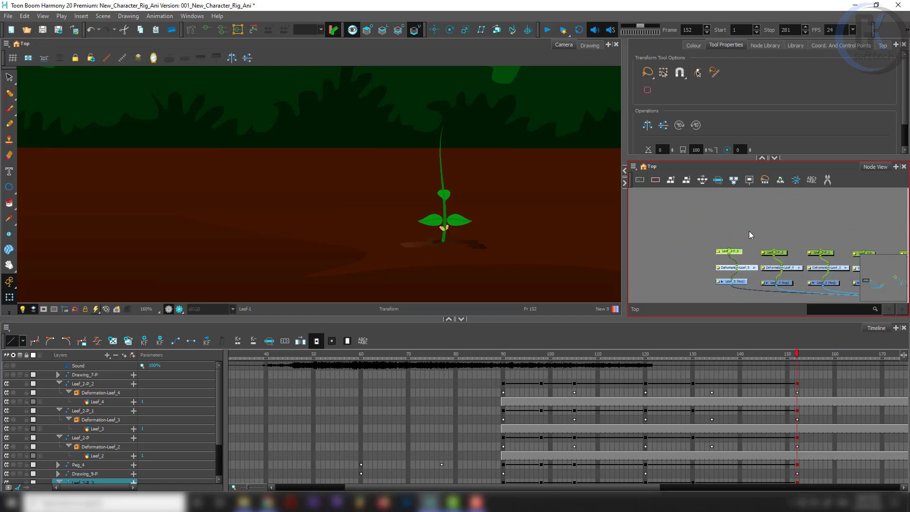
- Flip the Leaf_2-P_3 leaf upward over its pivot, undoing the first attempt and repeating it in the other animate mode, and scrub the result
left_click_drag(744, 225, 703, 254)
scroll(451, 198, "up", 6)
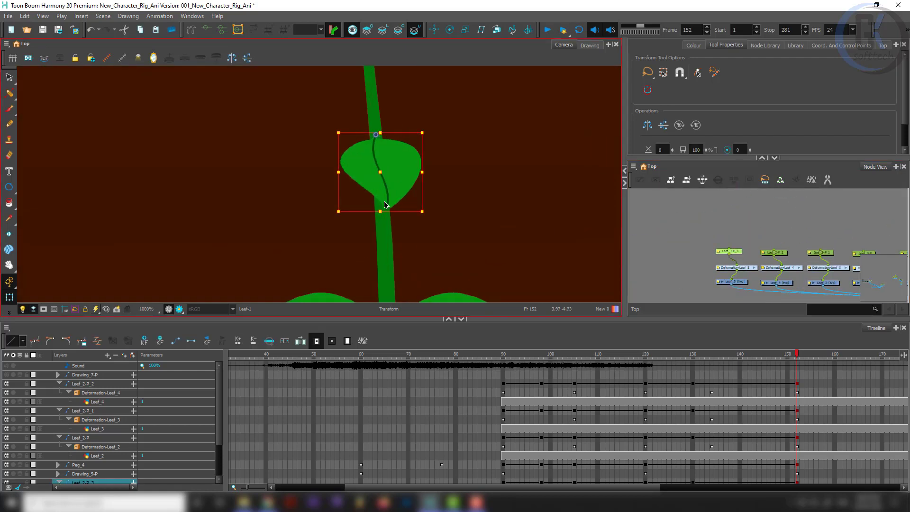
left_click_drag(381, 211, 394, 108)
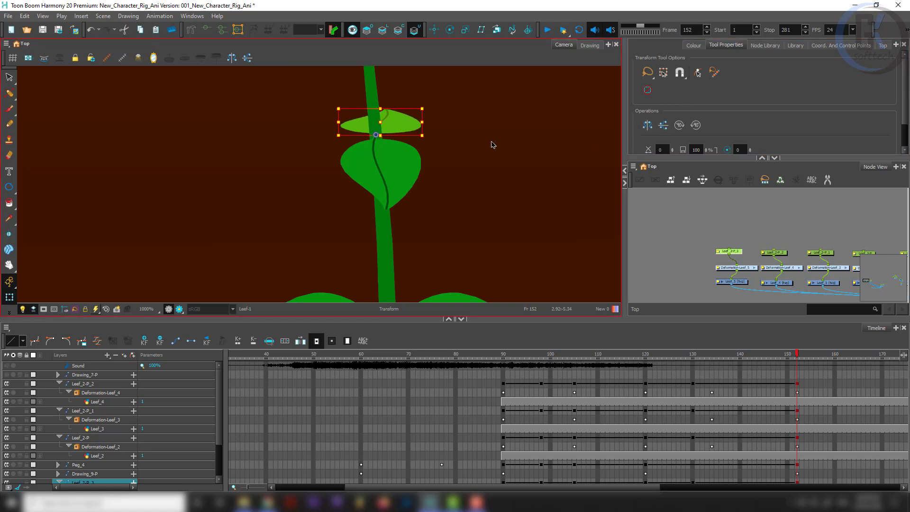
key("ctrl+z")
left_click_drag(8, 279, 29, 300)
mouse_move(383, 212)
left_mouse_down()
mouse_move(383, 110)
mouse_move(404, 123)
mouse_move(401, 110)
mouse_move(410, 110)
mouse_move(386, 104)
left_mouse_up()
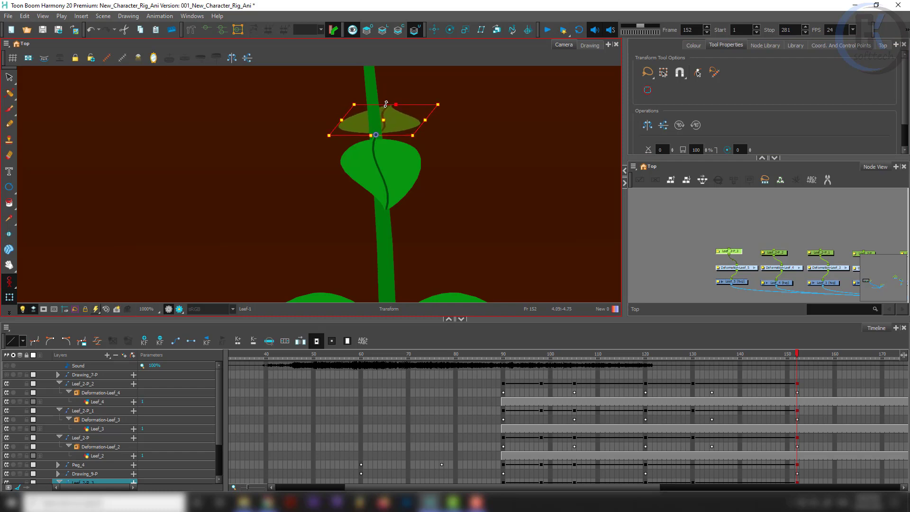
left_click(710, 206)
scroll(352, 196, "down", 6)
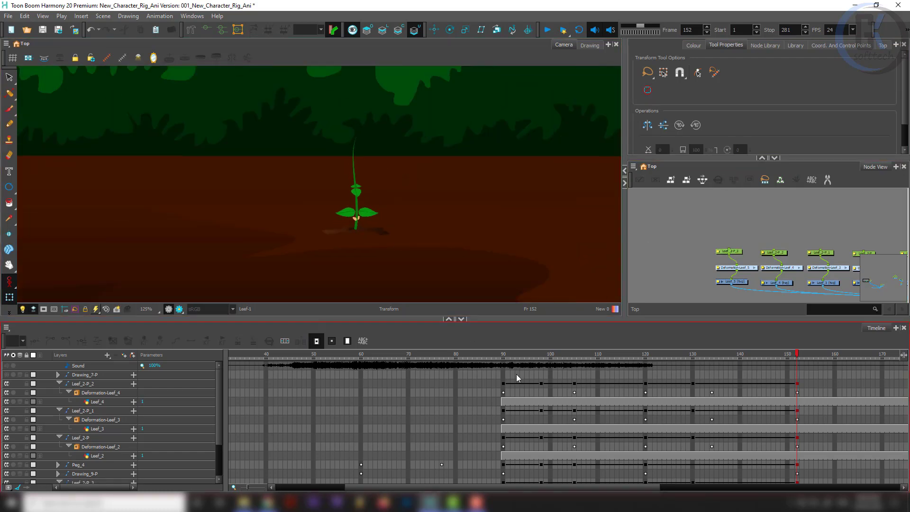
mouse_move(525, 359)
left_mouse_down()
mouse_move(500, 364)
mouse_move(796, 347)
left_mouse_up()
- Show the flipped leaf's deformation controls at frame 152 and bend its curve toward the other side of the stem
scroll(319, 154, "up", 6)
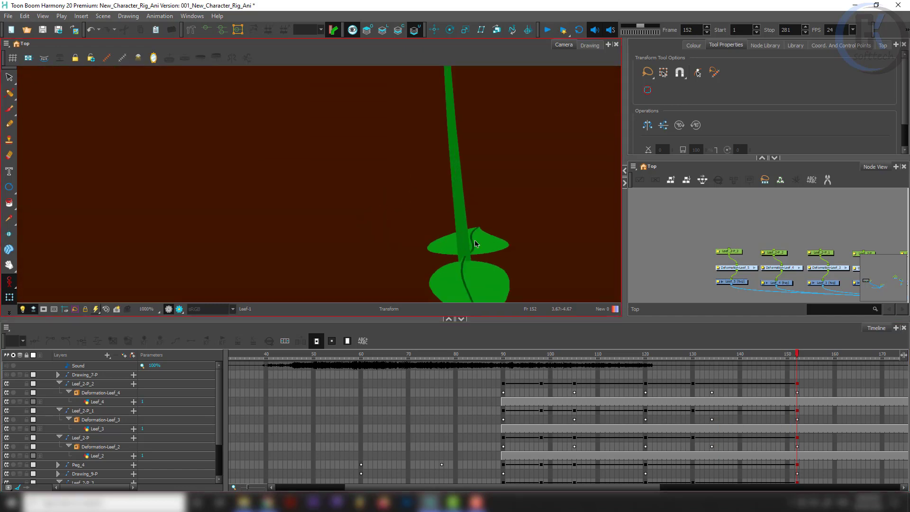
left_click(476, 244)
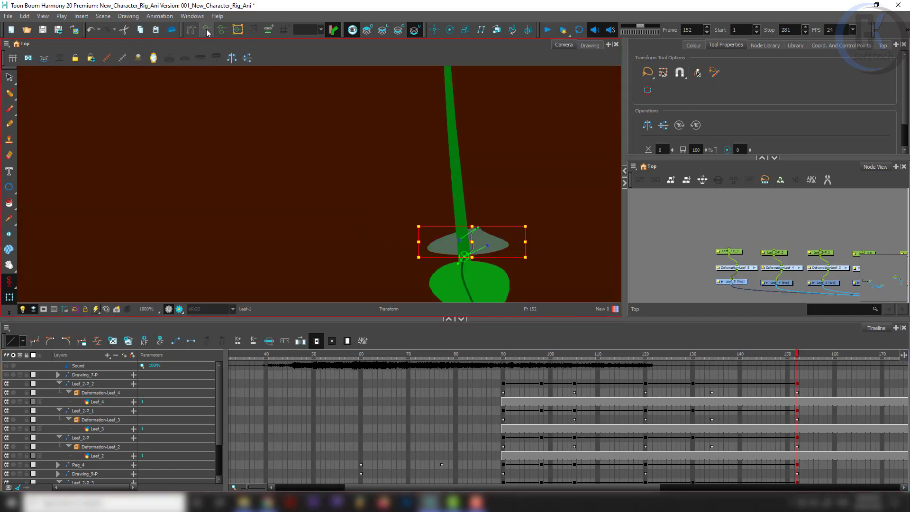
left_click(660, 233)
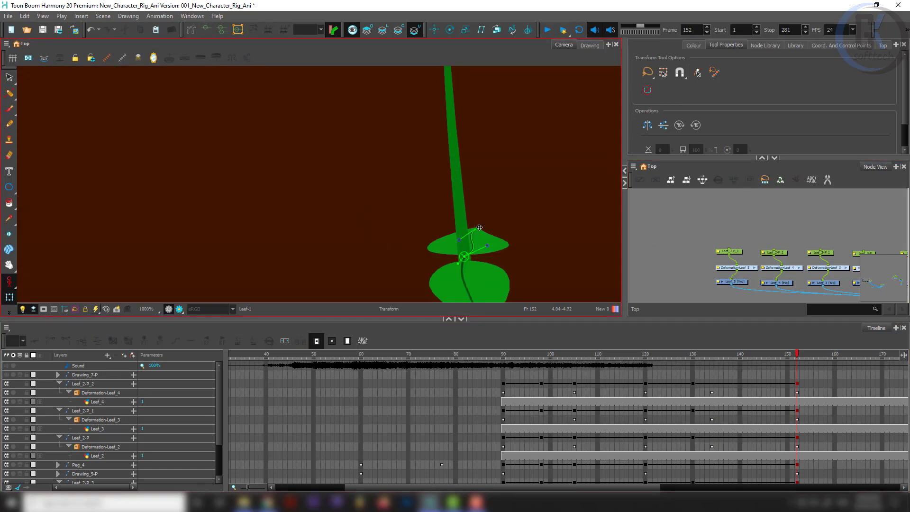
left_click_drag(478, 228, 450, 204)
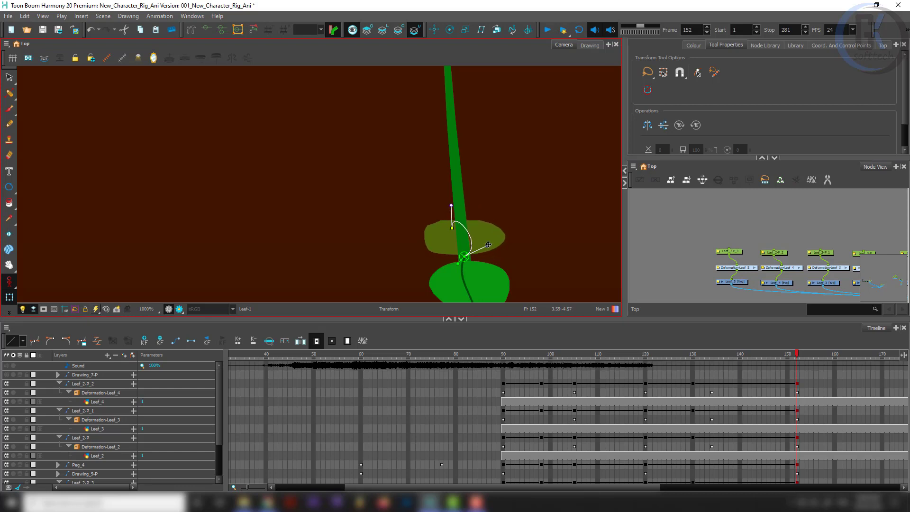
left_click_drag(489, 245, 448, 233)
left_click(680, 233)
left_click(470, 188)
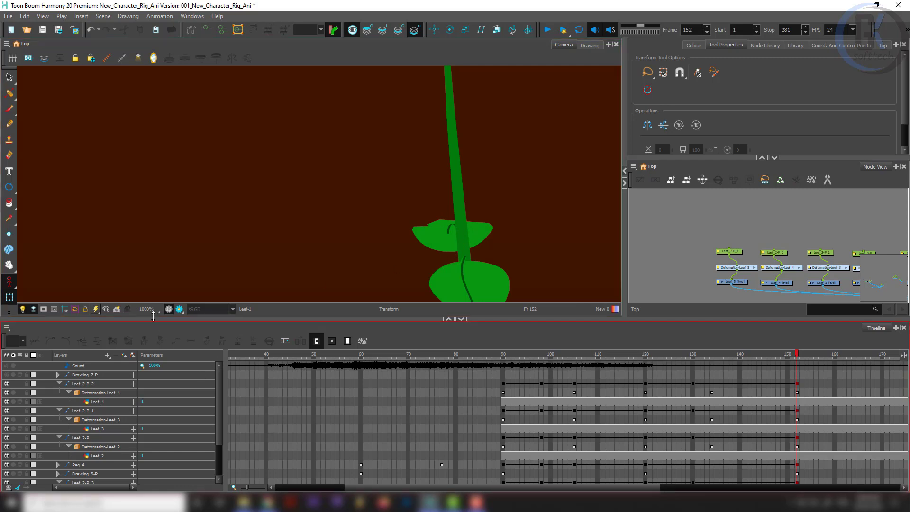
- Preview the plant at frame 152 in Render View, and return to the normal camera display
left_click(179, 309)
scroll(456, 237, "down", 4)
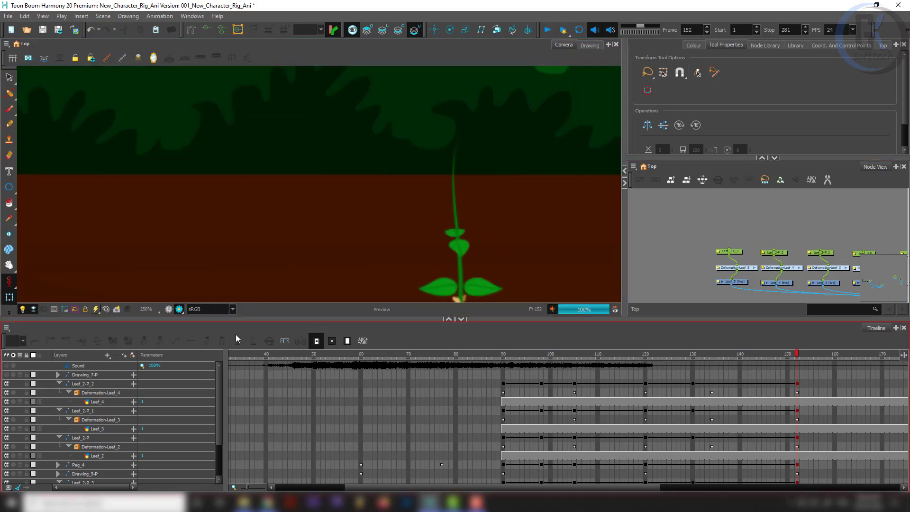
left_click(179, 309)
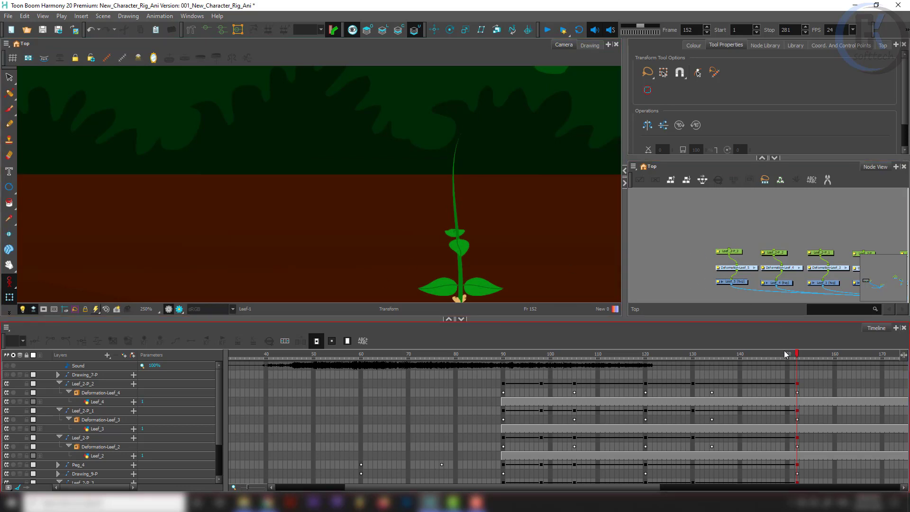
- Show the narrow upper leaf's deformation controls at frame 120 and try shortening its curve toward the stem, undoing the change
left_click_drag(785, 354, 646, 386)
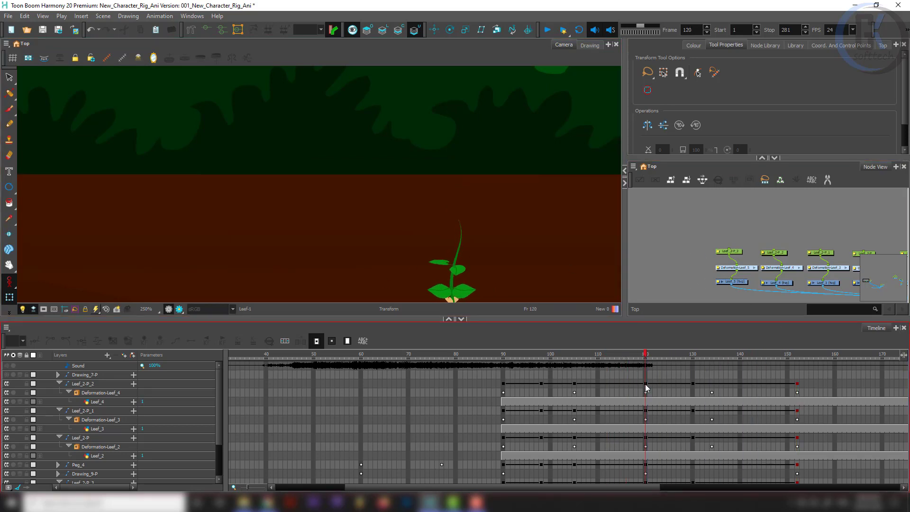
scroll(455, 248, "up", 5)
left_click(233, 196)
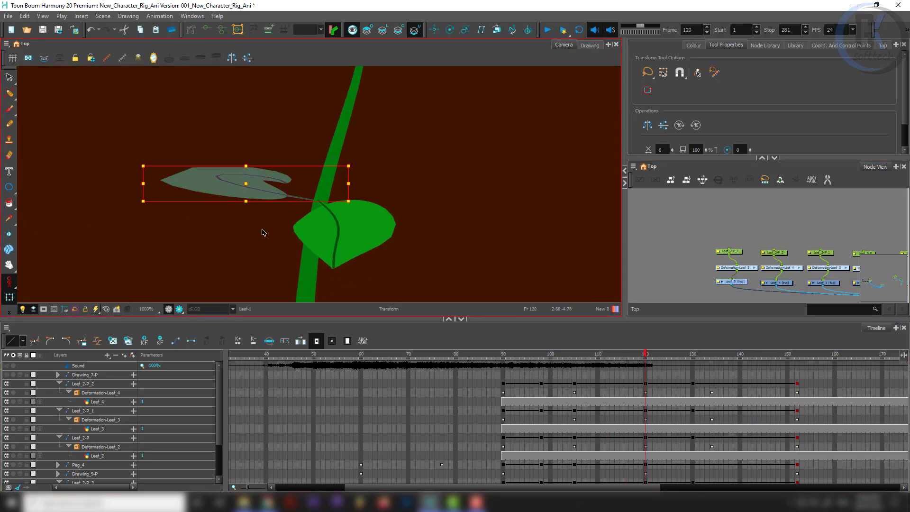
left_click(204, 30)
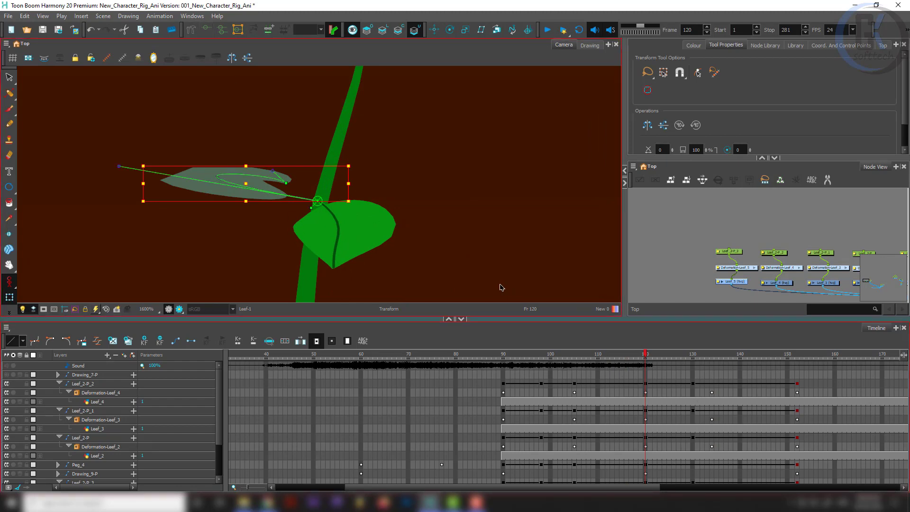
left_click_drag(118, 165, 226, 186)
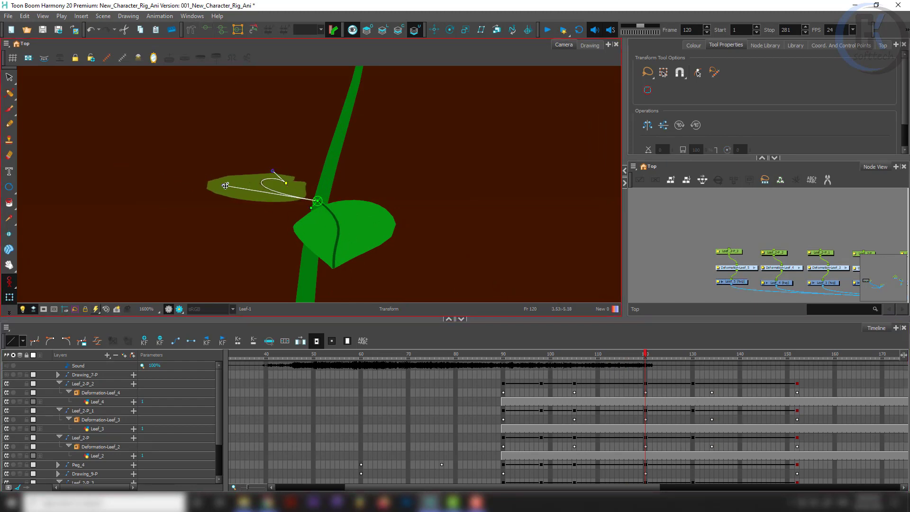
left_click(261, 199)
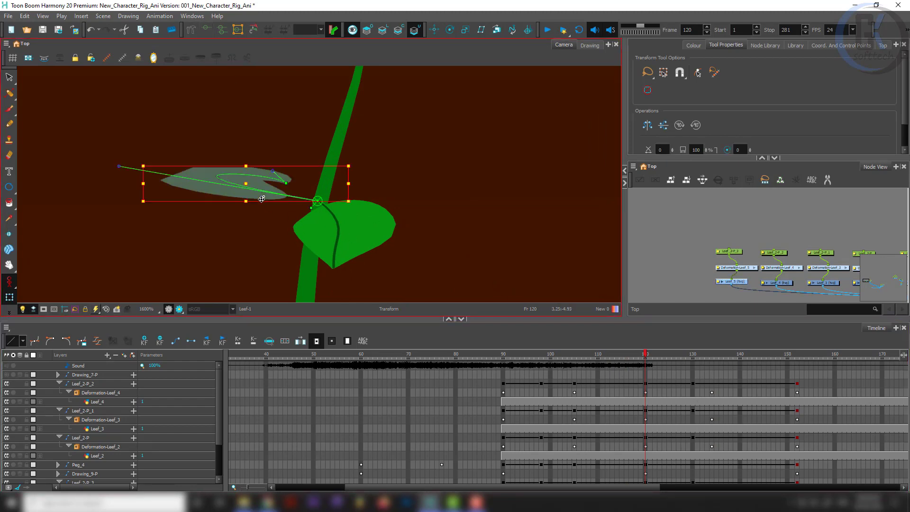
- At frame 152, undo the trial bend, switch to the other animate mode, and curve the upper leaf's outer end downward
left_click(800, 356)
left_click(798, 356)
scroll(312, 128, "down", 2)
left_click(313, 128)
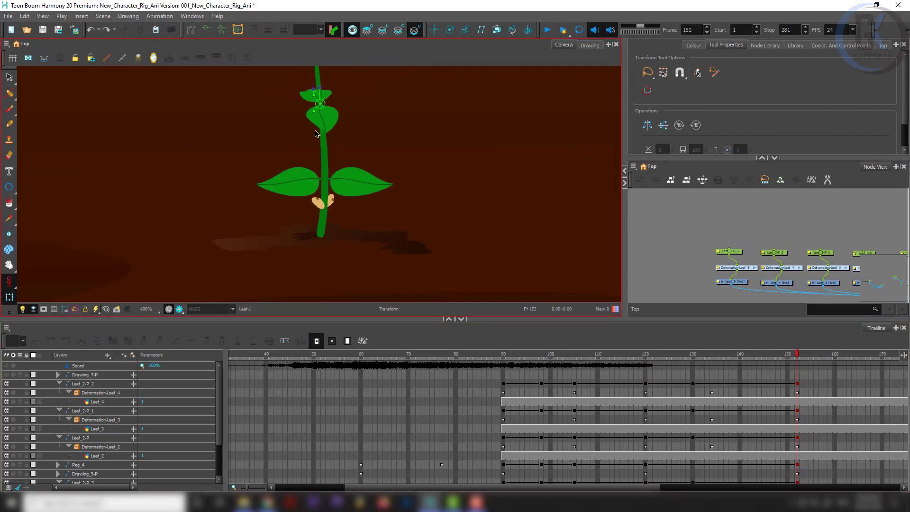
left_click(316, 90)
key("ctrl+z")
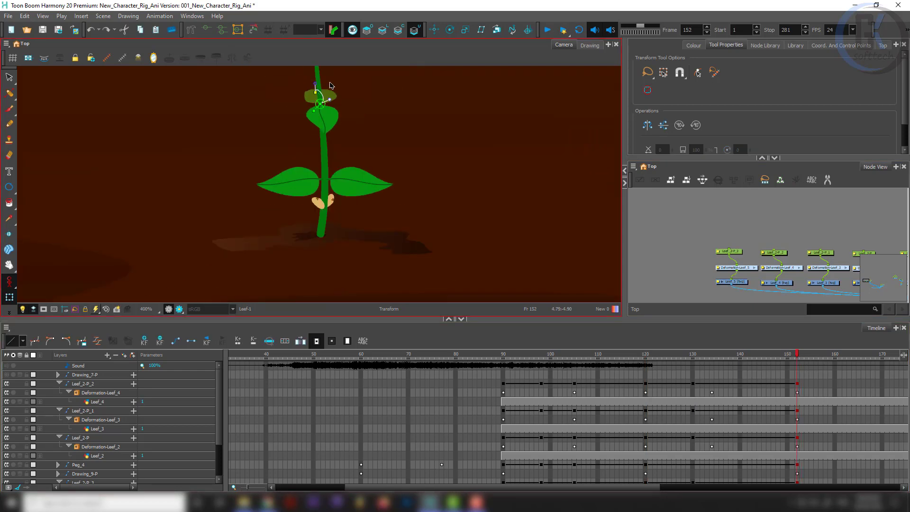
left_click(9, 282)
left_click(45, 280)
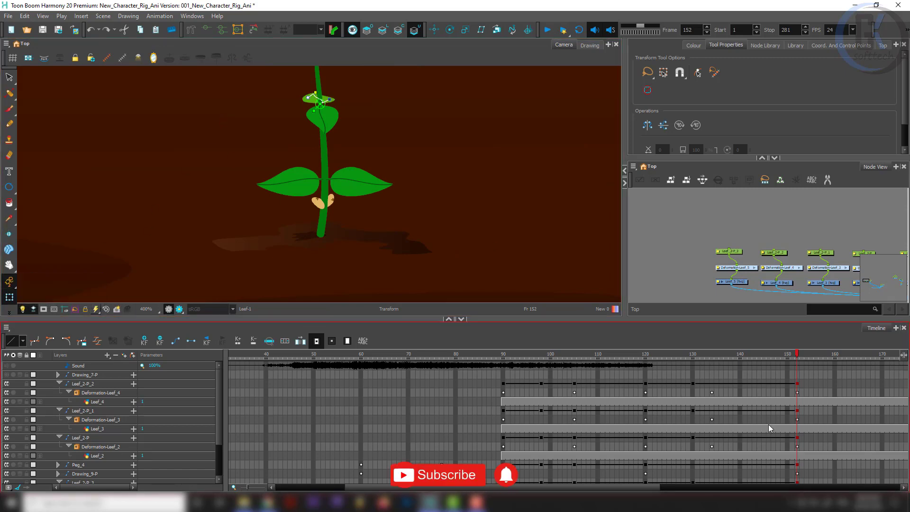
scroll(305, 203, "up", 3)
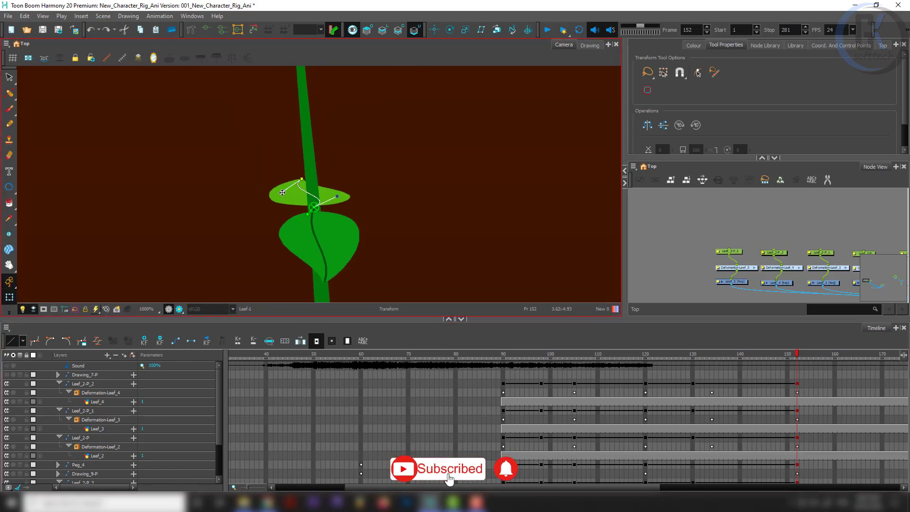
left_click_drag(302, 179, 275, 220)
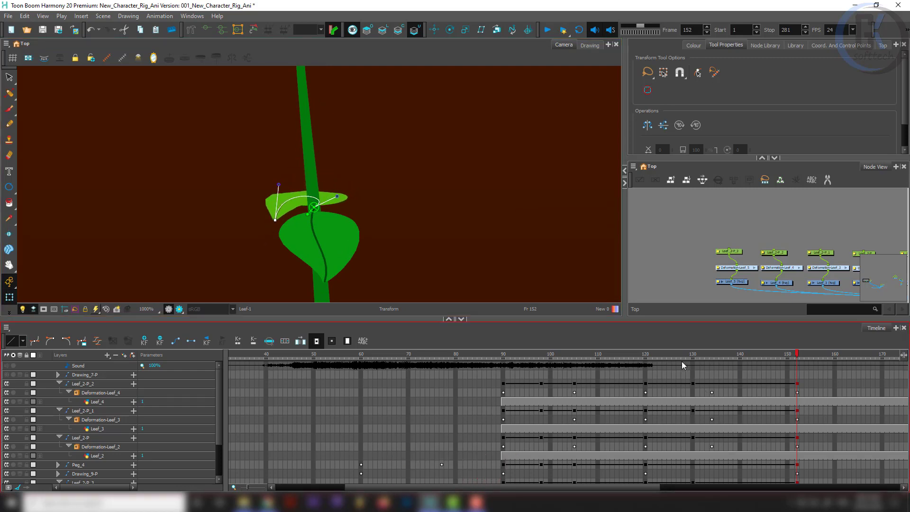
- Reshape the upper leaf's deformation curve at frames 134 and 120 so the leaf spreads across the stem
left_click(712, 355)
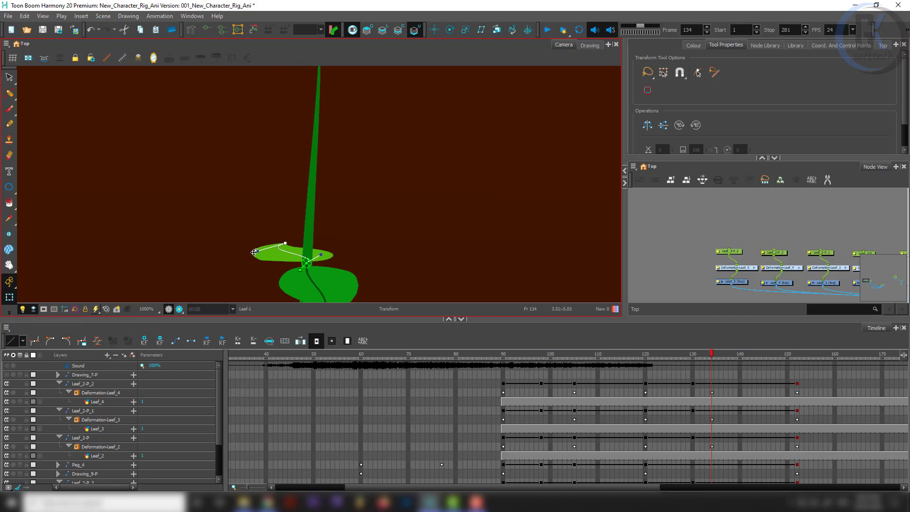
left_click_drag(255, 251, 290, 254)
left_click(271, 248)
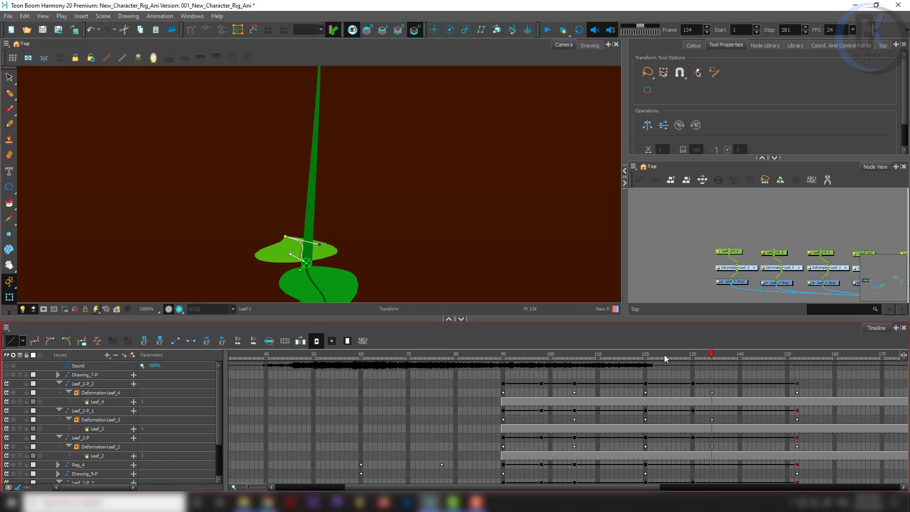
left_click(645, 354)
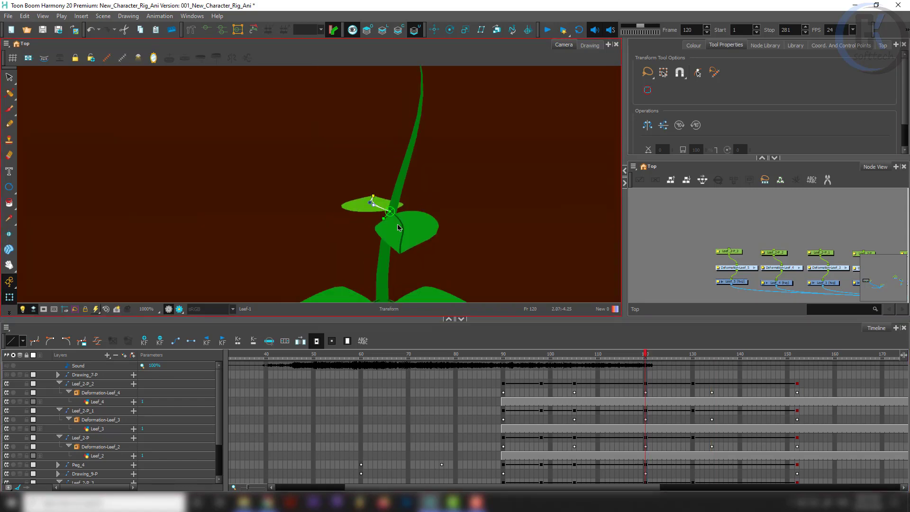
left_click_drag(385, 197, 386, 208)
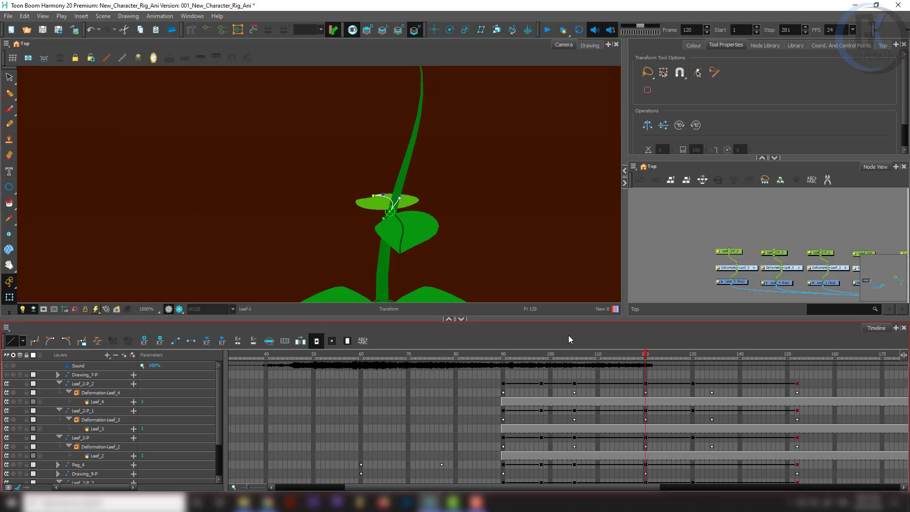
- Check the upper leaf at frames 105 and 90, and scrub its growth through to frame 149
left_click(575, 353)
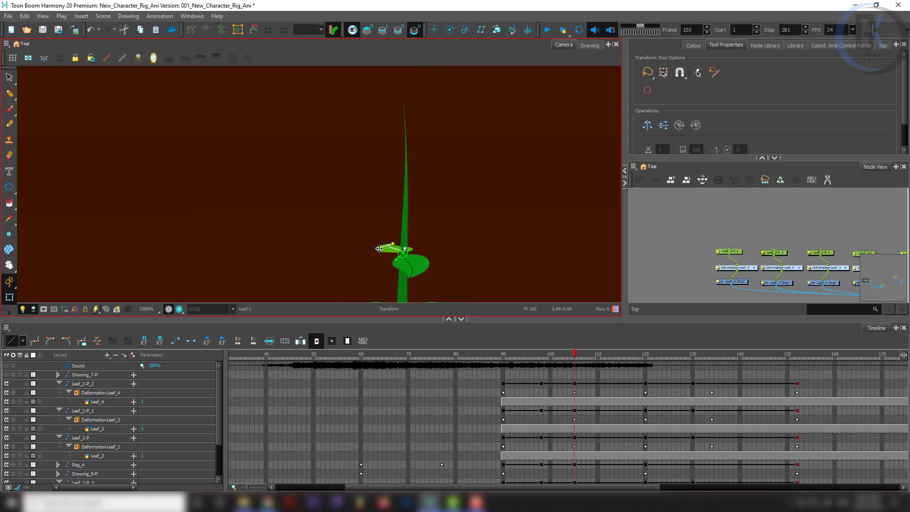
left_click(504, 355)
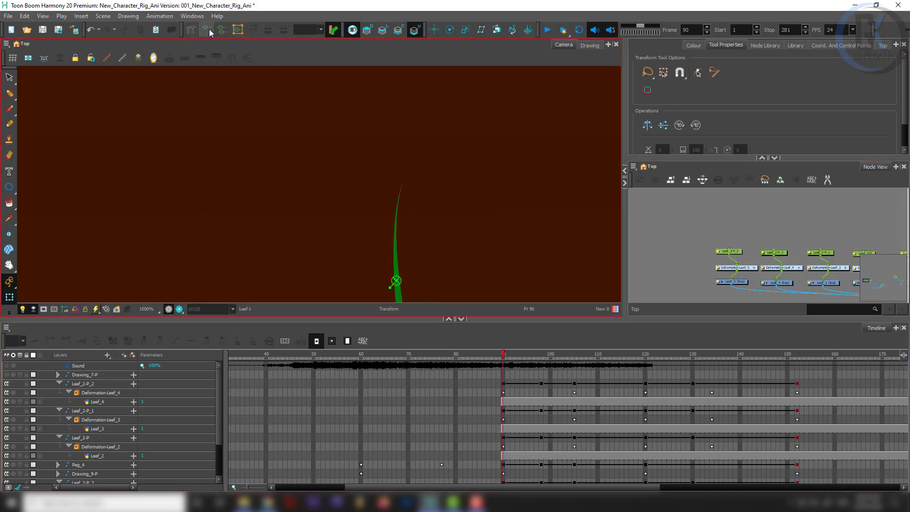
left_click_drag(512, 357, 599, 360)
left_click_drag(658, 372, 785, 376)
- Preview the whole plant in Render View at frames 149 and 152, and return to the normal camera display
left_click(172, 310)
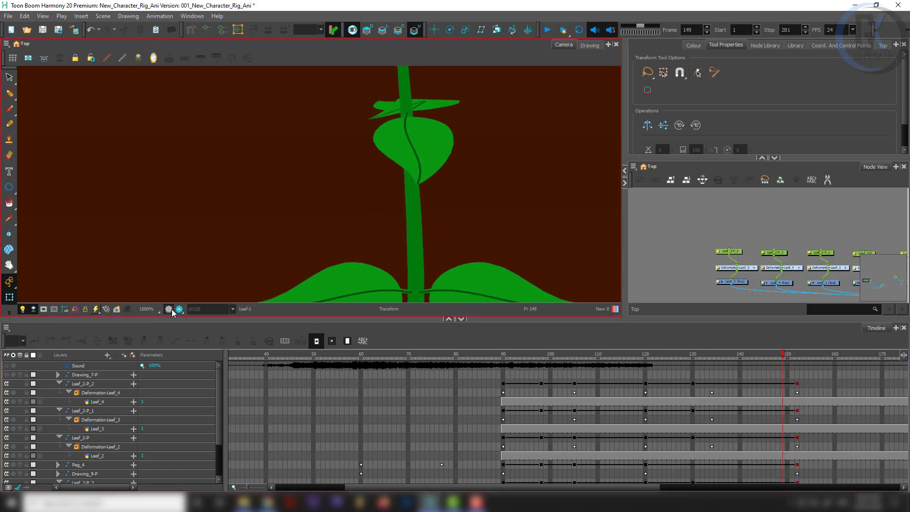
left_click(179, 310)
scroll(391, 109, "down", 5)
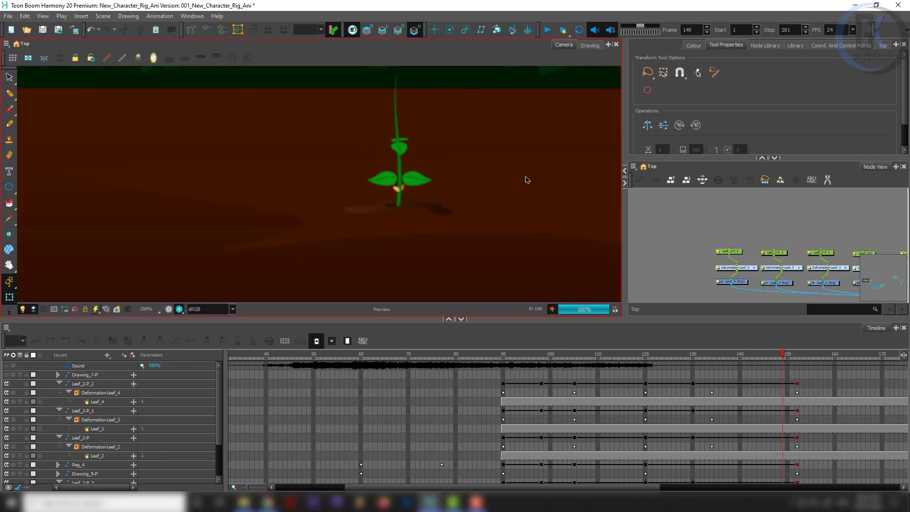
left_click(798, 357)
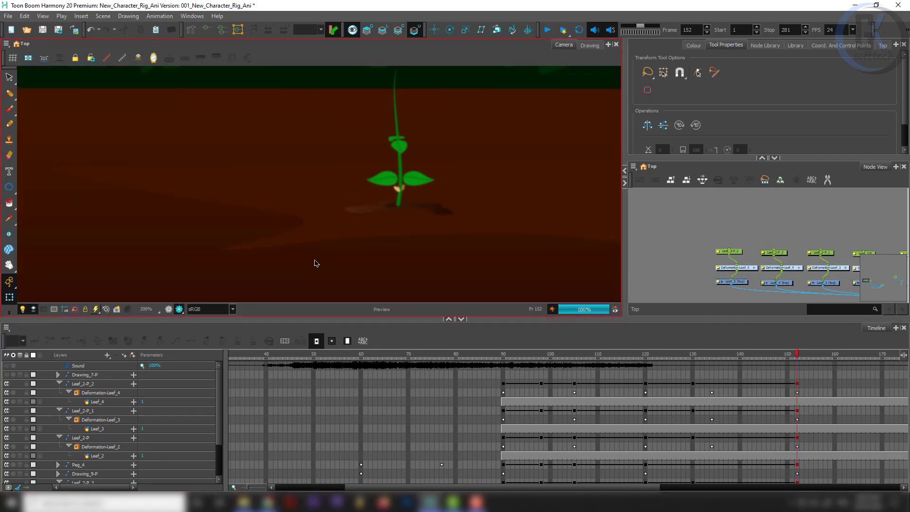
left_click(178, 309)
- Reshape the upper leaf's deformation curve at frame 152 to lift its outer tip, and hide its deformation controls
scroll(422, 136, "up", 6)
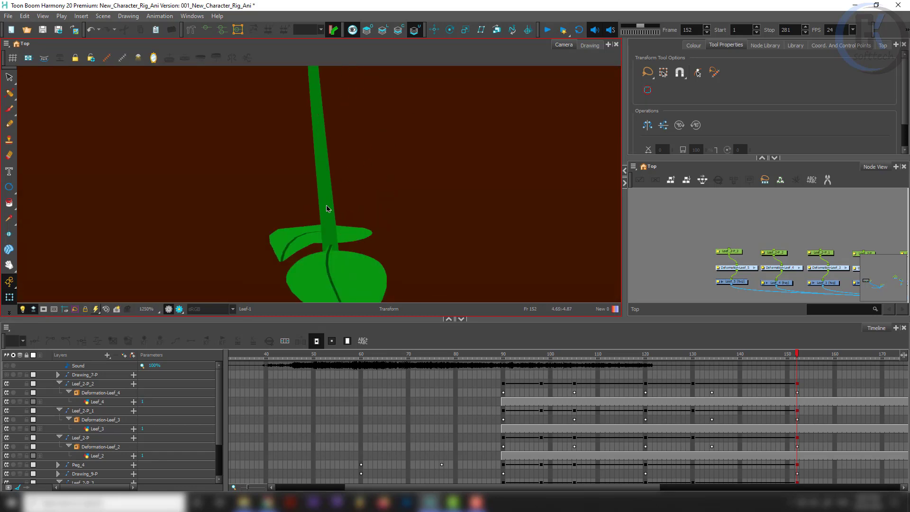
left_click(290, 255)
left_click(209, 32)
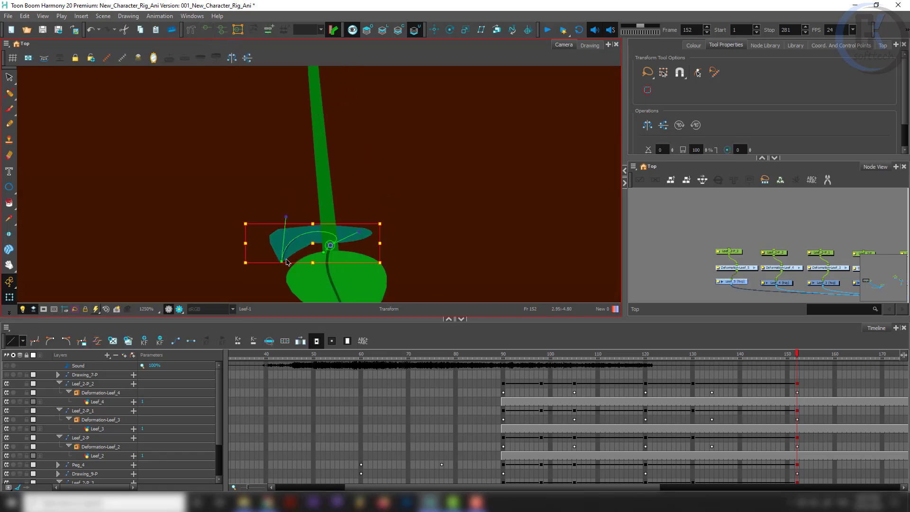
left_click(641, 219)
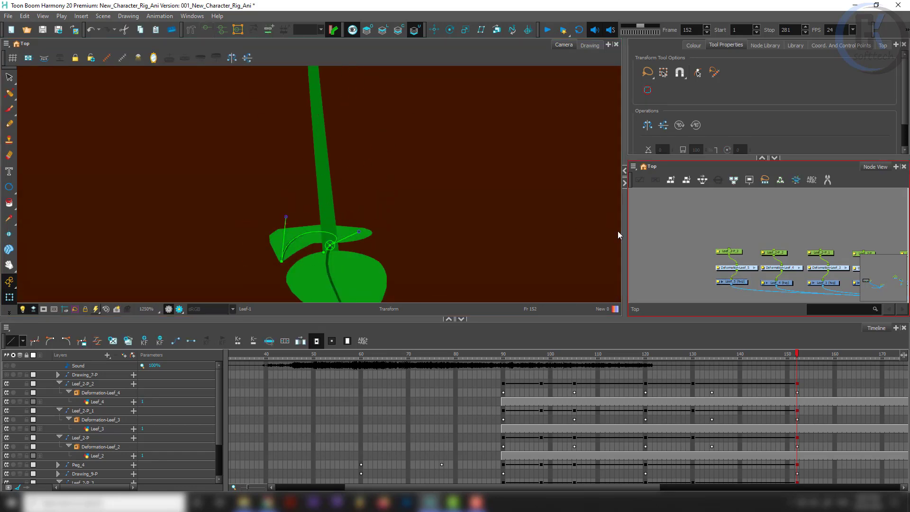
left_click(281, 260)
left_click_drag(287, 214, 267, 237)
left_click(664, 222)
scroll(247, 185, "down", 5)
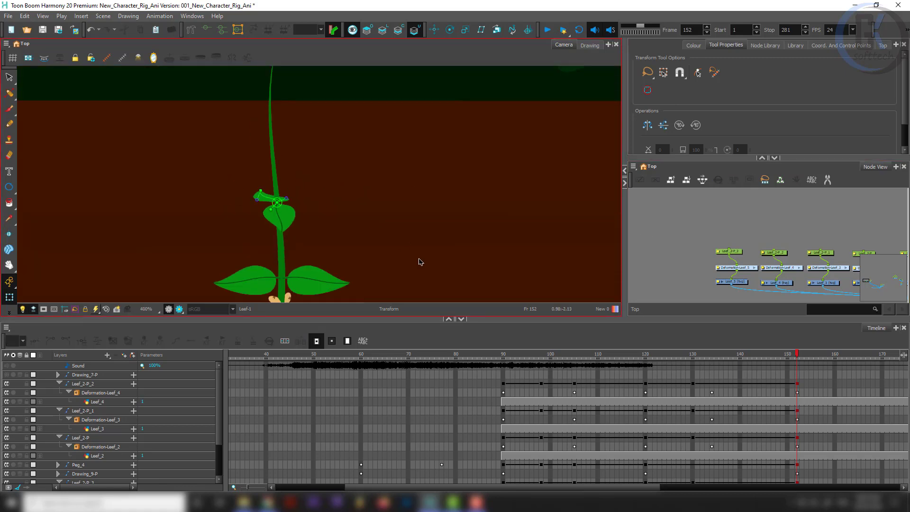
mouse_move(786, 359)
left_mouse_down()
mouse_move(658, 376)
mouse_move(798, 360)
left_mouse_up()
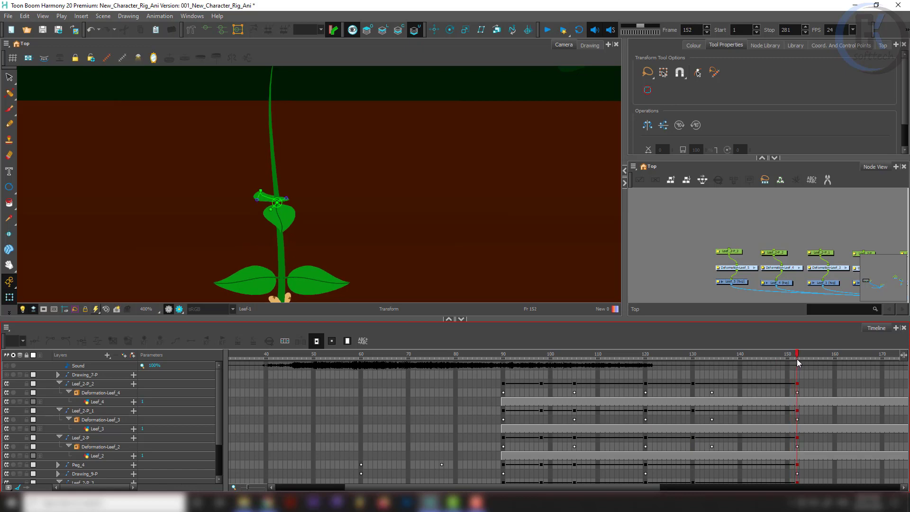
scroll(366, 210, "down", 4)
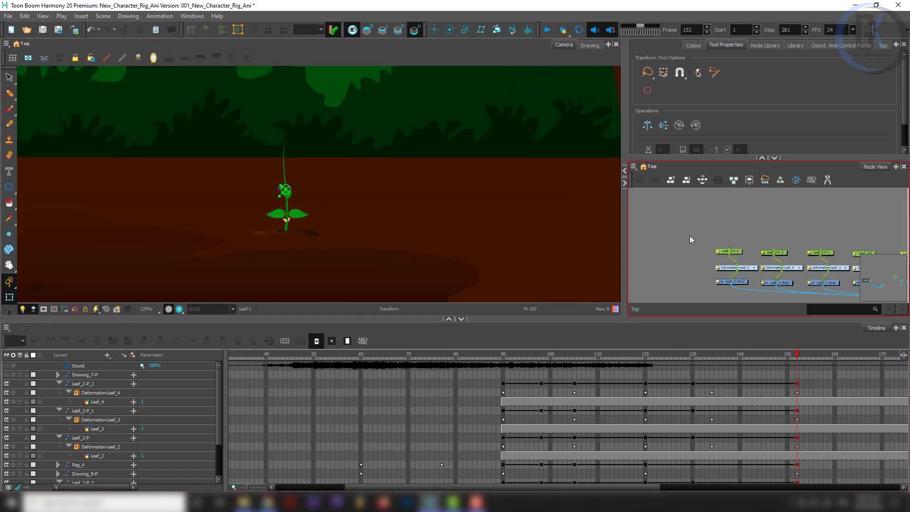
left_click(668, 226)
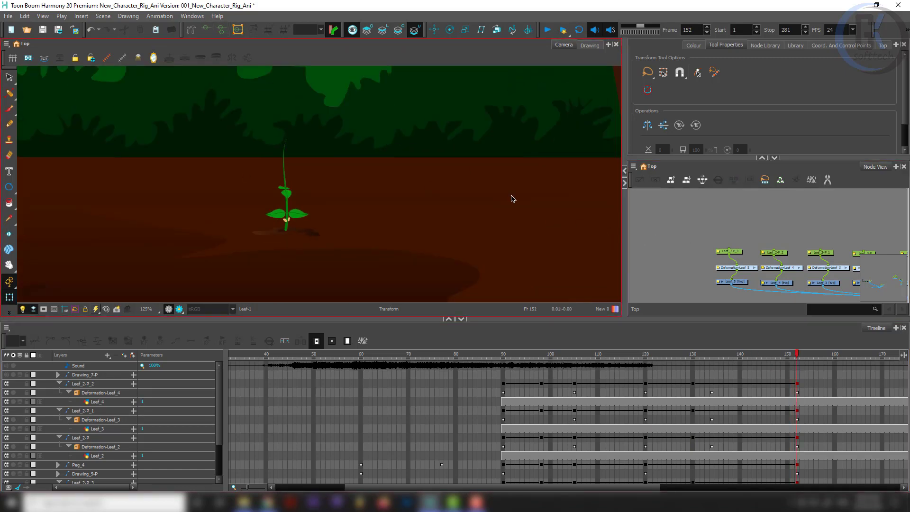
- Add one parent peg above Leaf_2-P and Leaf_2-P_1, and another above Leaf_2-P_2 and Leaf_2-P_3
scroll(757, 257, "down", 3)
left_click_drag(824, 240, 634, 269)
scroll(365, 225, "up", 4)
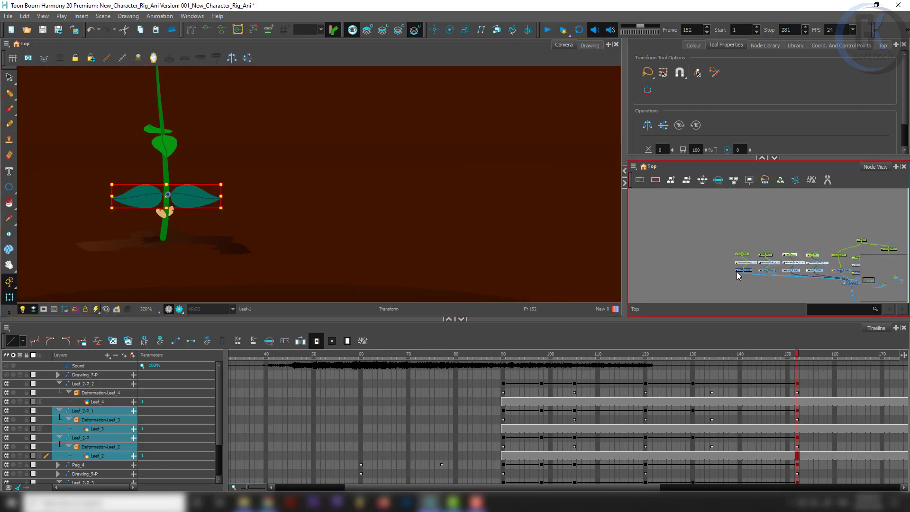
left_click_drag(821, 229, 789, 274)
scroll(812, 243, "up", 3)
left_click_drag(829, 240, 773, 268)
key("ctrl+p")
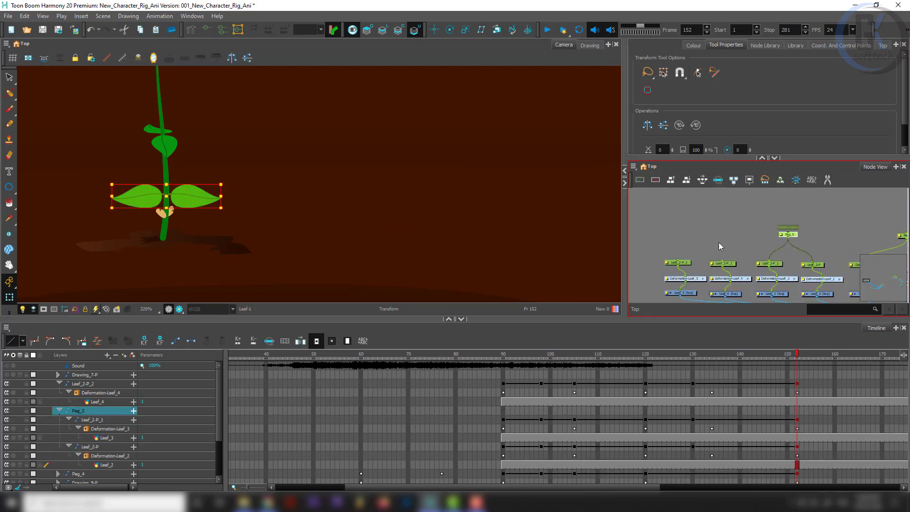
left_click_drag(731, 244, 647, 256)
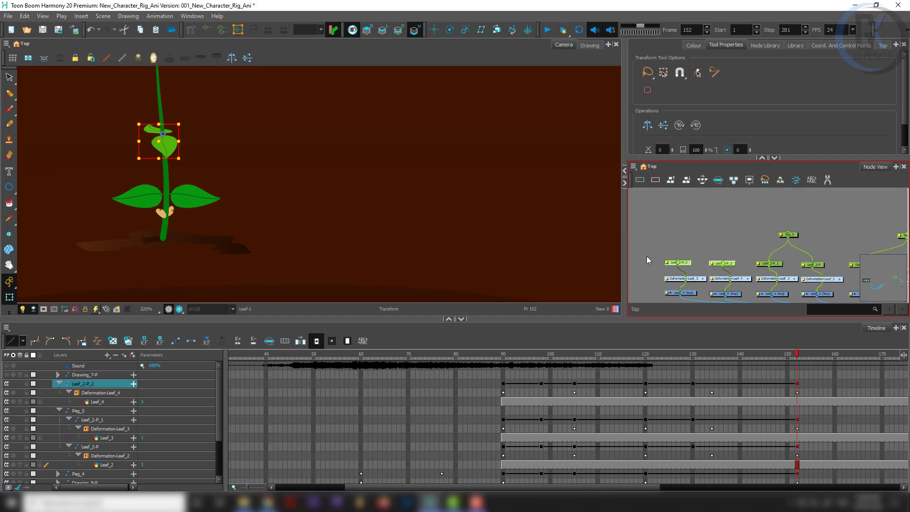
key("ctrl+p")
- Duplicate the lower leaf pair's nodes together with their parent peg, and place the copy beside the upper pair's group
scroll(777, 225, "down", 3)
left_click_drag(777, 225, 758, 256)
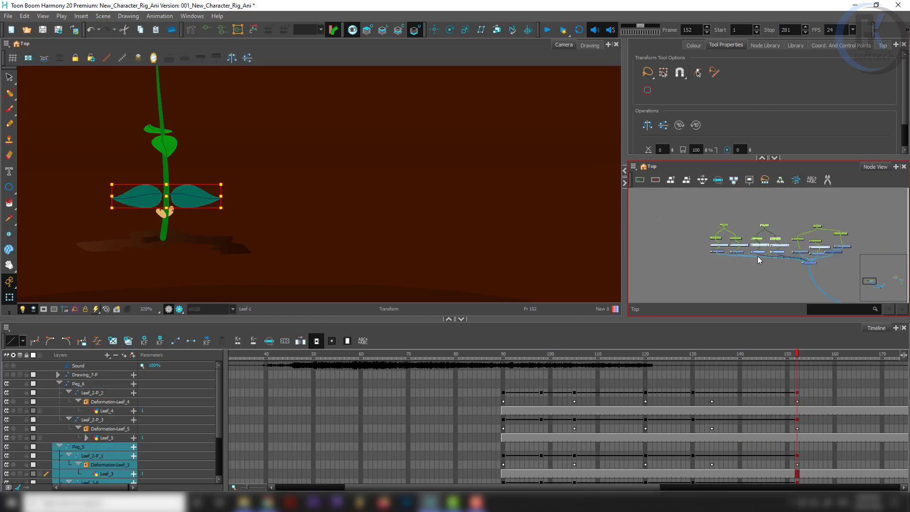
key("ctrl+c")
key("ctrl+b")
key("Return")
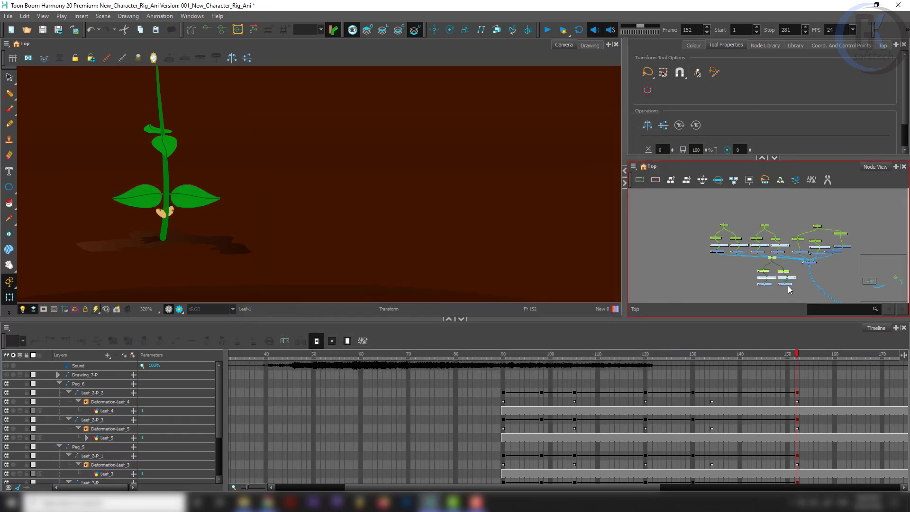
left_click_drag(790, 288, 702, 264)
- Connect both duplicated leaf drawings to the same composite as the other leaves
scroll(696, 256, "up", 4)
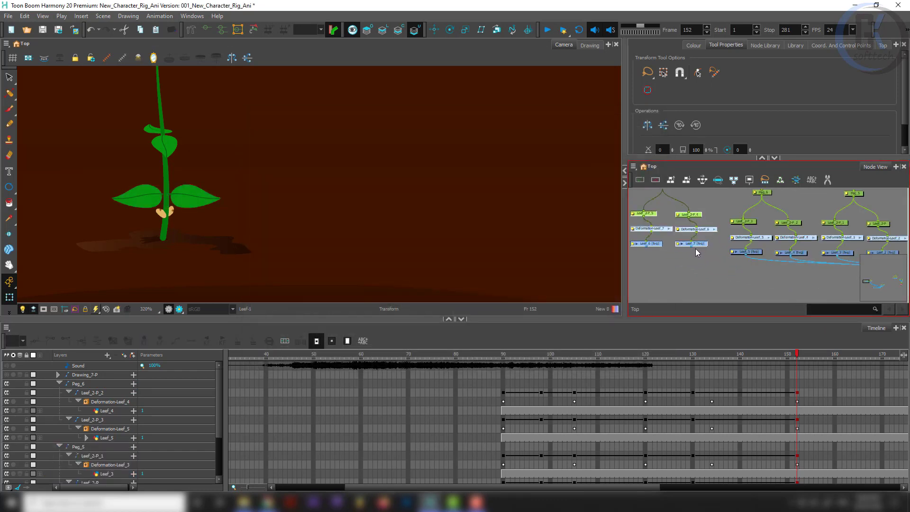
left_click_drag(694, 254, 766, 258)
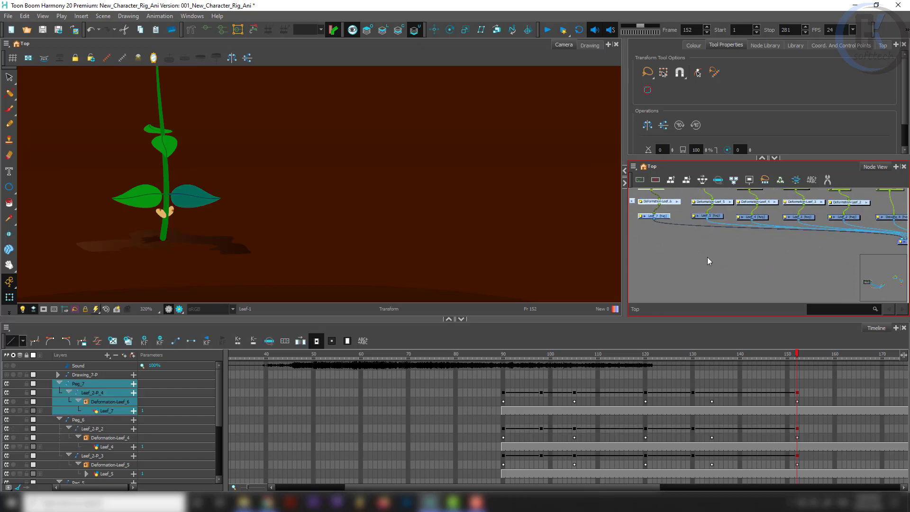
left_click_drag(683, 233, 767, 234)
left_click_drag(689, 226, 766, 238)
- Turn off animate mode and move the duplicated leaf pair under Peg_7 up the stem, above the middle pair, at frame 152
scroll(766, 242, "down", 5)
left_click(719, 249)
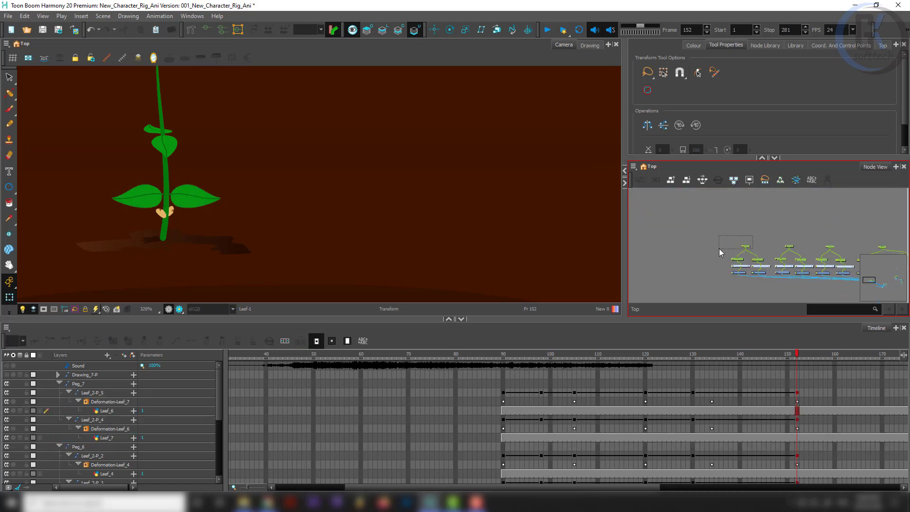
left_click(746, 246)
left_click_drag(8, 281, 24, 298)
left_click(25, 302)
left_click_drag(181, 187, 380, 257)
key("Up")
key("Up")
key("Up")
key("Up")
key("Up")
key("Up")
key("Up")
key("Up")
key("Up")
key("Up")
key("Up")
key("Up")
key("Up")
key("Up")
key("Up")
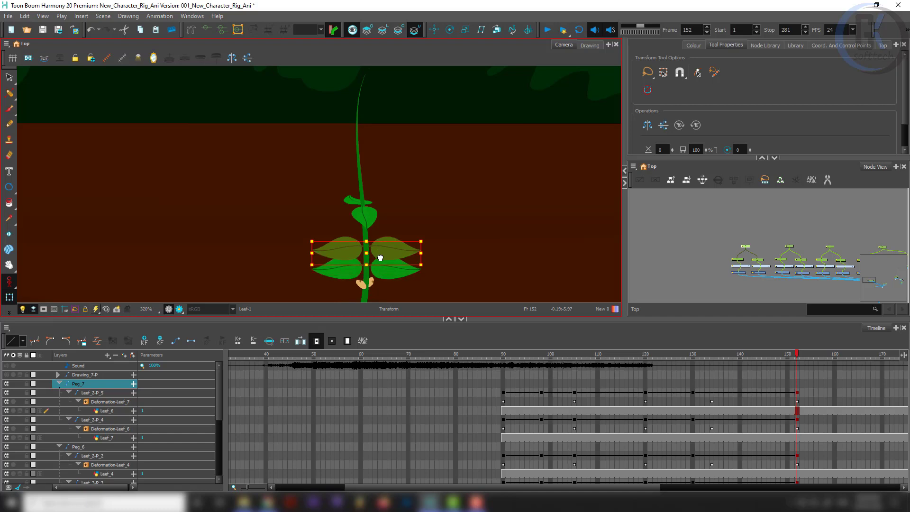
key("Up")
key("Left")
key("Up")
key("Up")
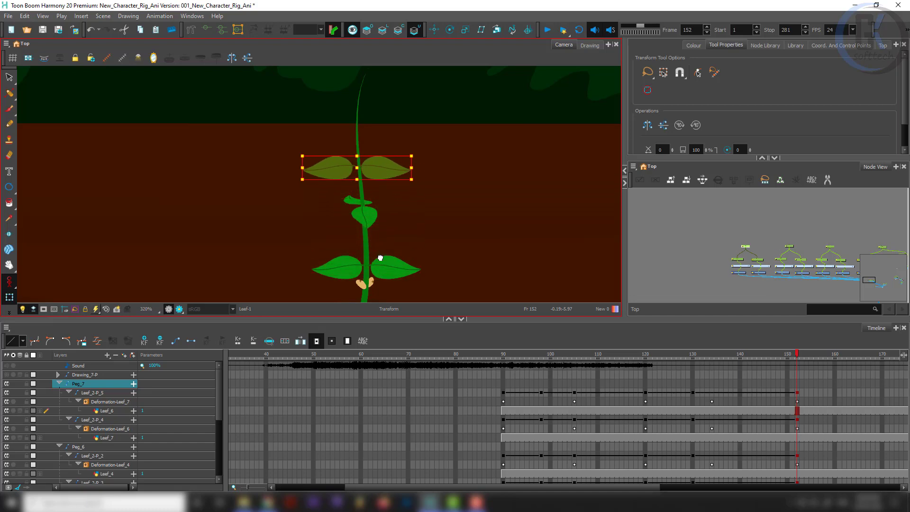
key("Down")
key("Right")
- Collapse the timeline layers and shift Peg_6's leaf keyframes four frames later, starting at frame 94
left_click_drag(611, 353, 537, 379)
left_click(788, 239)
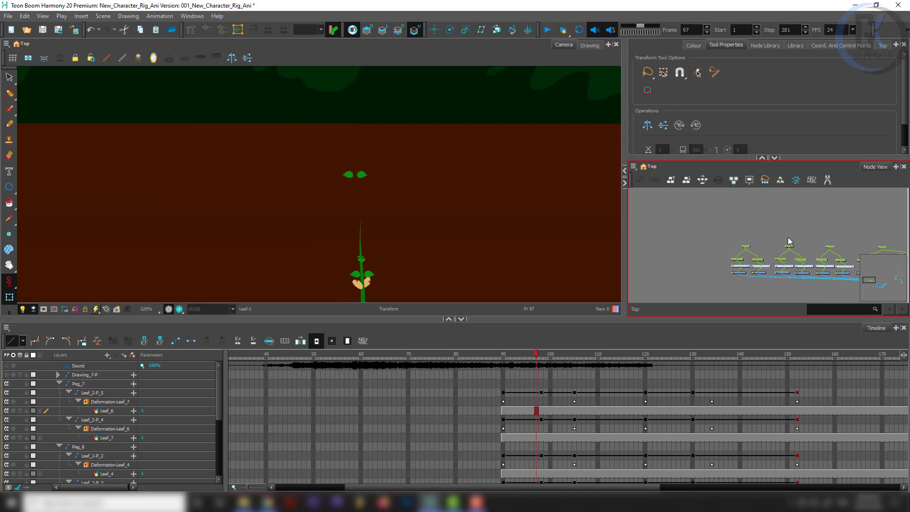
left_click(788, 246)
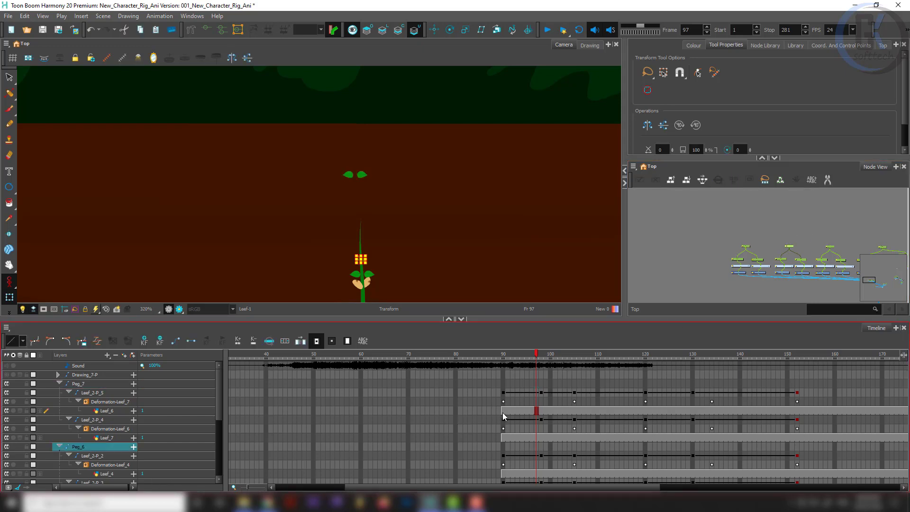
key("shift+minus")
left_click_drag(803, 227, 778, 253)
left_click(481, 393)
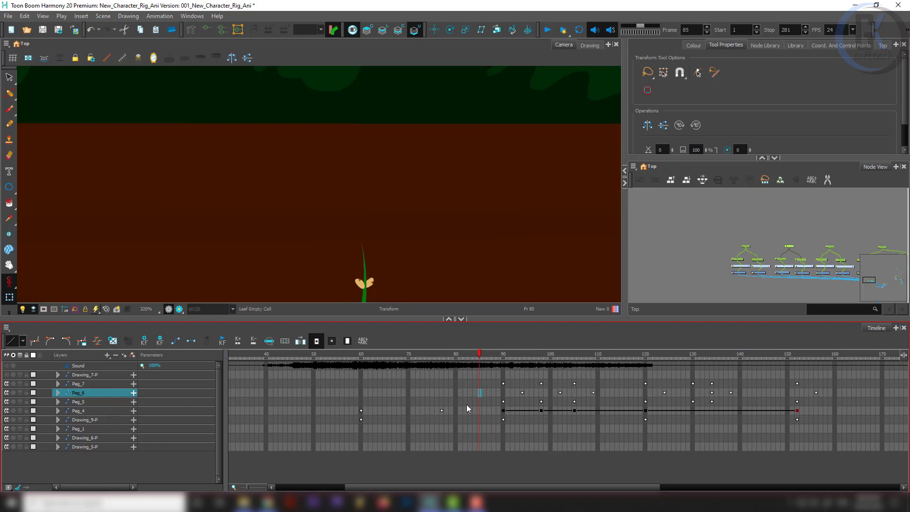
- Shift Peg_7's leaf keyframes eight frames later, starting at frame 98
left_click(485, 384)
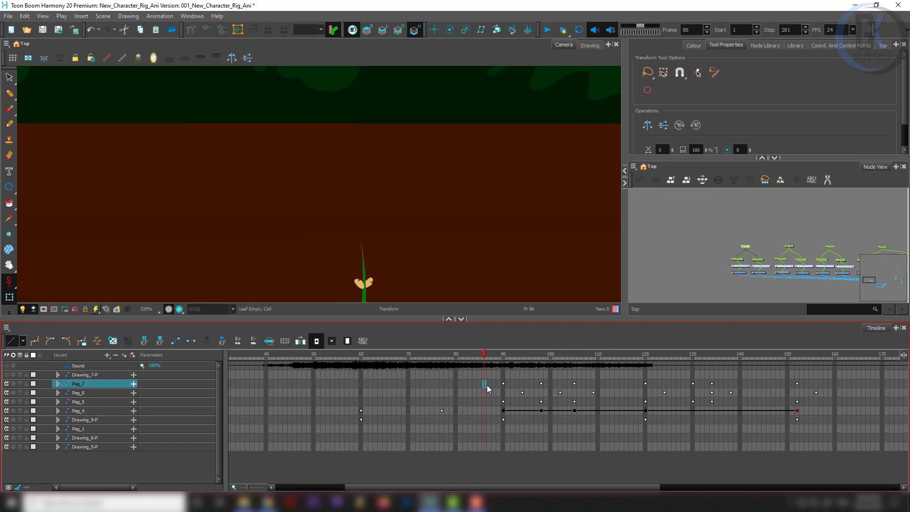
key("plus")
key("plus")
key("plus")
key("plus")
key("plus")
key("plus")
- Lower Peg_7's leaf pair at frame 98 until it sits over the thin stem above the middle pair
left_click_drag(491, 357, 541, 362)
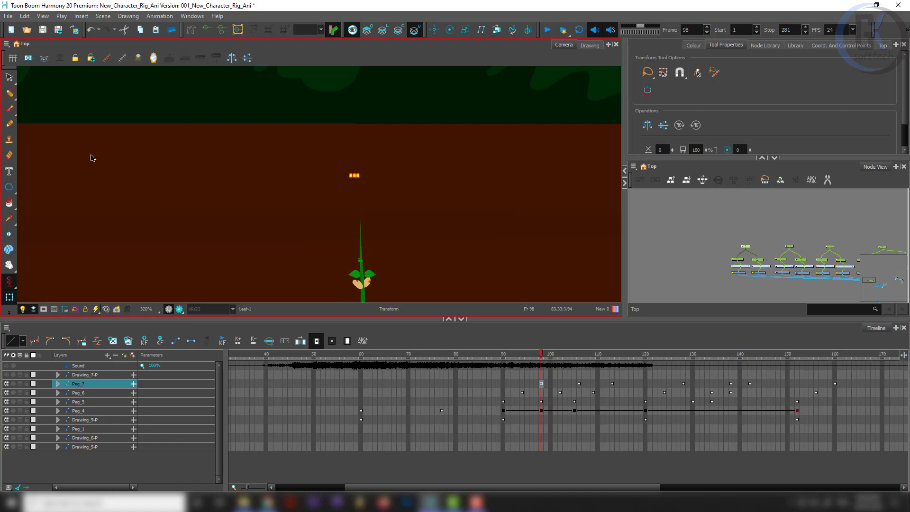
scroll(406, 170, "up", 3)
left_click_drag(378, 195, 429, 118)
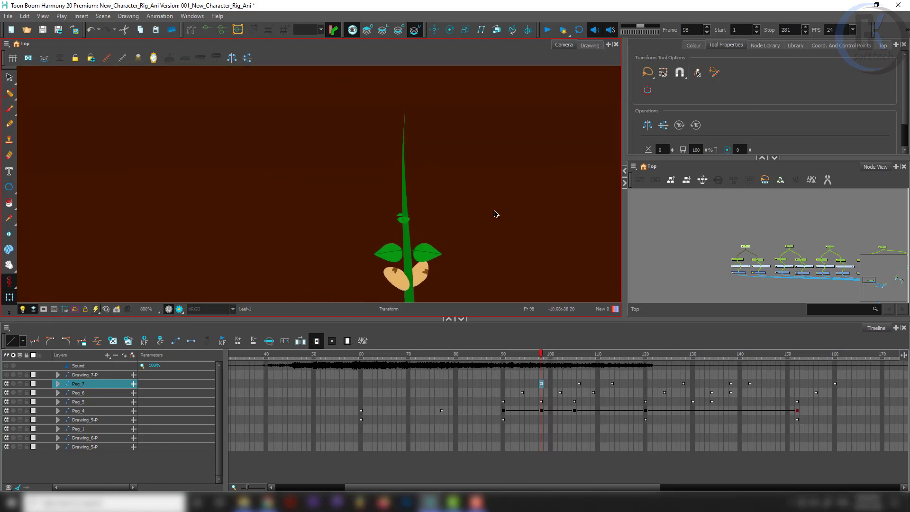
key("Down")
key("Down")
key("Down")
key("Down")
key("Down")
key("Down")
key("Down")
key("Down")
key("Down")
key("Down")
key("Down")
key("Down")
key("Down")
key("Down")
key("Right")
key("Right")
key("Down")
key("Down")
key("Down")
key("Down")
key("Down")
key("Down")
key("Down")
key("Right")
key("Down")
scroll(404, 174, "up", 6)
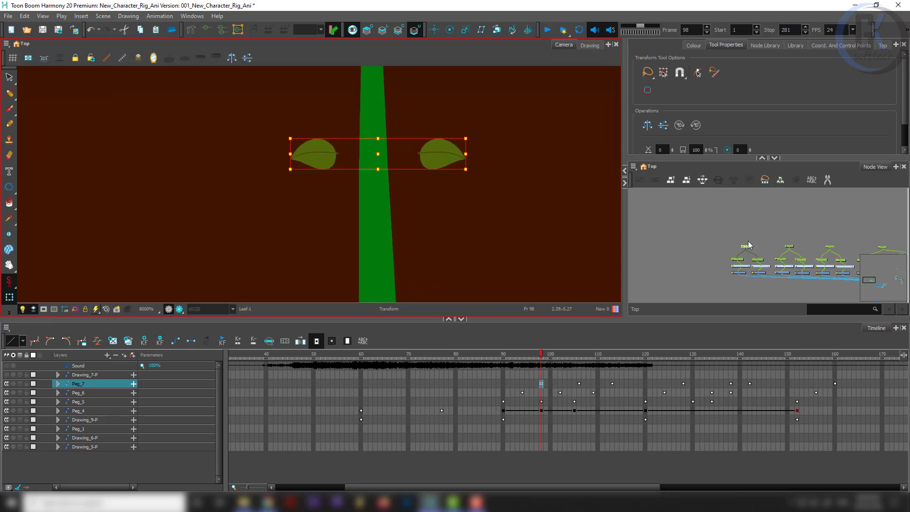
- Move the right-hand leaf of the top pair left at frame 98 to meet the stem's right edge
left_click(754, 251)
scroll(759, 261, "up", 2)
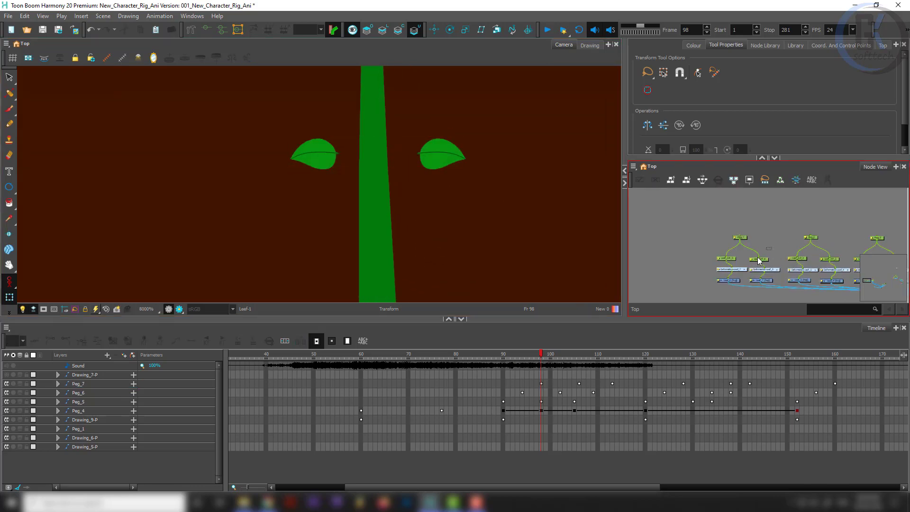
left_click(755, 262)
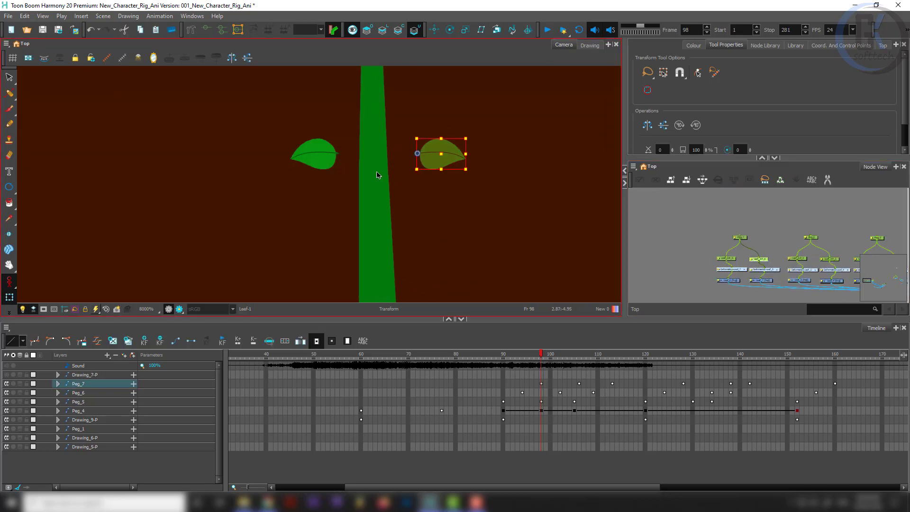
key("Left")
key("Left")
key("Left")
key("Left")
key("Left")
key("Left")
key("Left")
key("Left")
key("Left")
key("Left")
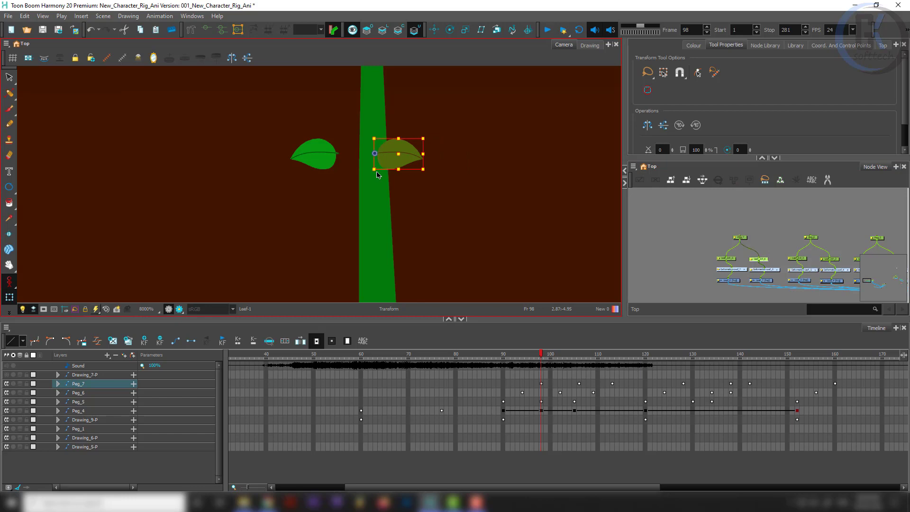
key("Right")
key("Right")
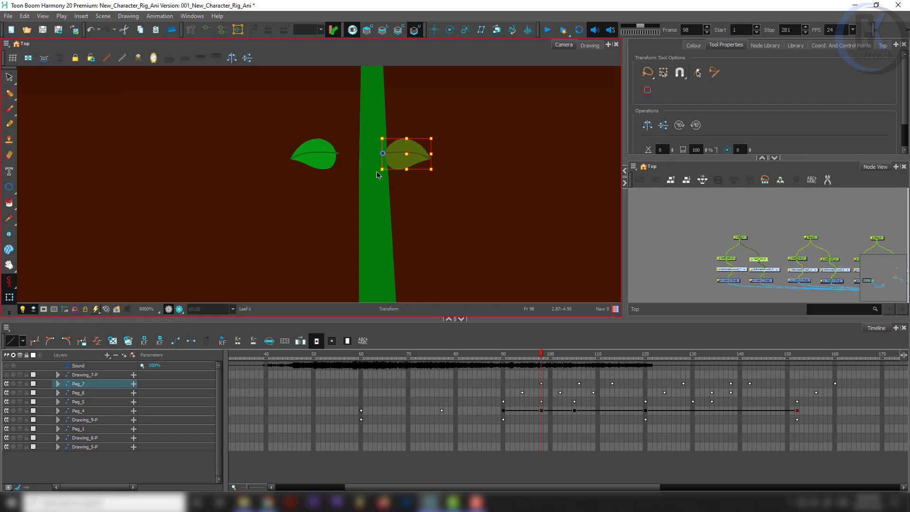
- Move the left-hand leaf of the top pair right at frame 98 to attach it to the stem's left edge
left_click_drag(708, 250, 726, 266)
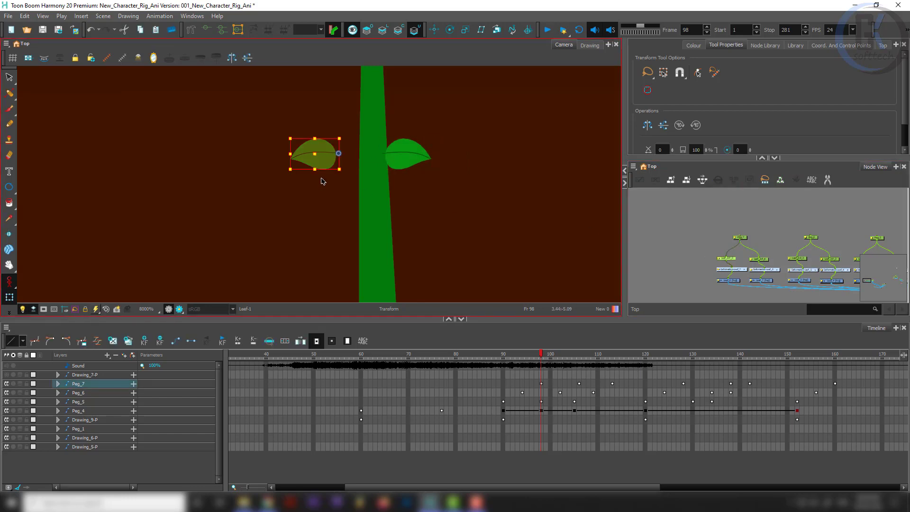
key("Right")
key("Right")
key("Right")
key("Right")
key("Right")
key("Right")
key("Right")
key("Right")
key("Right")
key("Right")
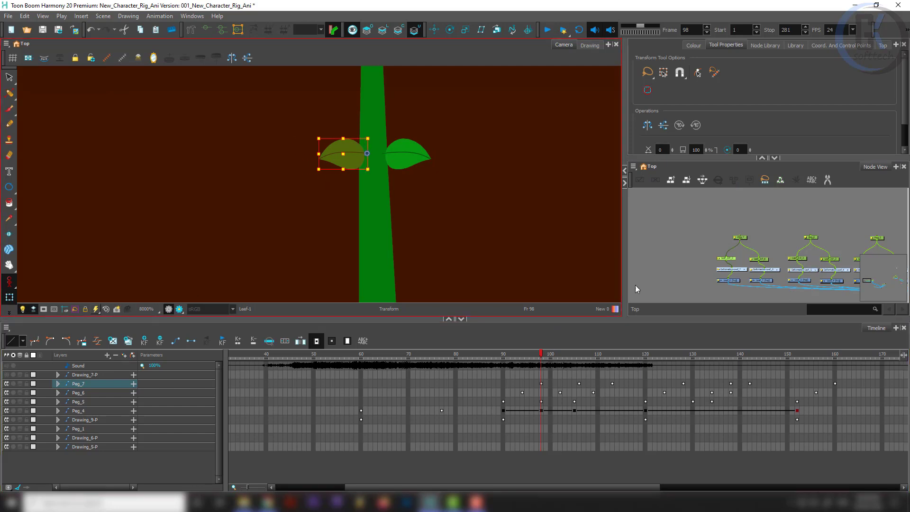
left_click(635, 285)
scroll(347, 159, "down", 8)
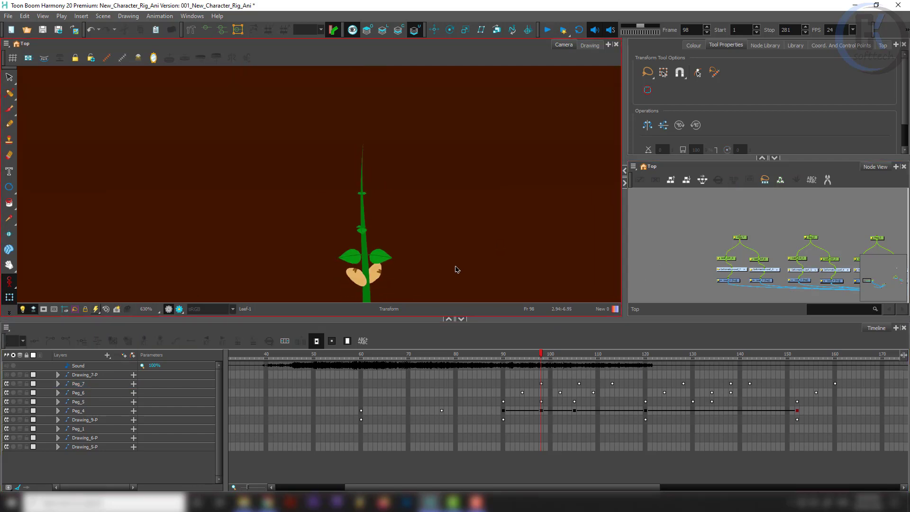
- Check the top leaf pair's position on the stem at frames 112, 106 and 98
left_click_drag(544, 357, 611, 358)
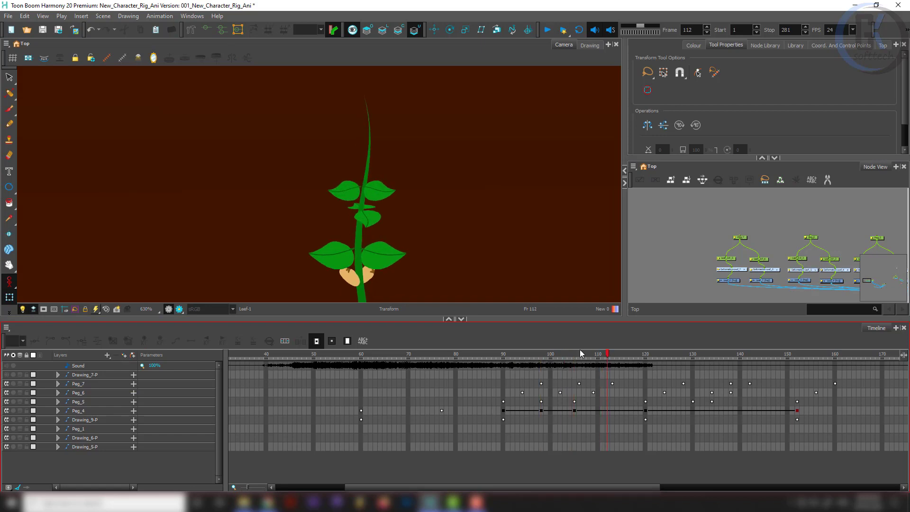
left_click(740, 238)
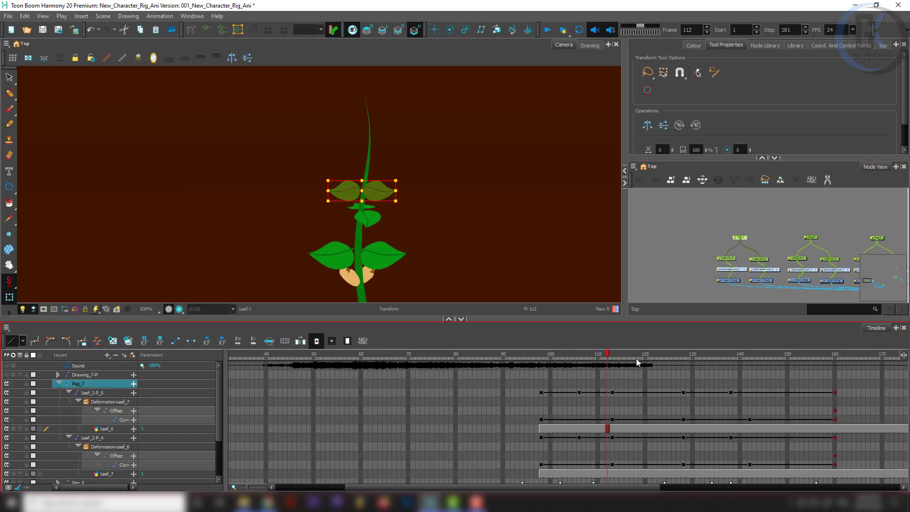
left_click(580, 358)
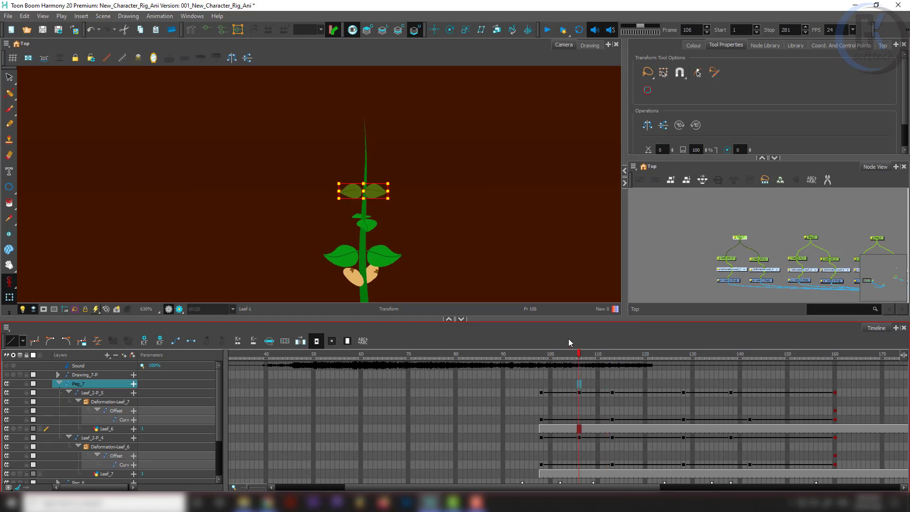
left_click(542, 393)
scroll(347, 191, "up", 4)
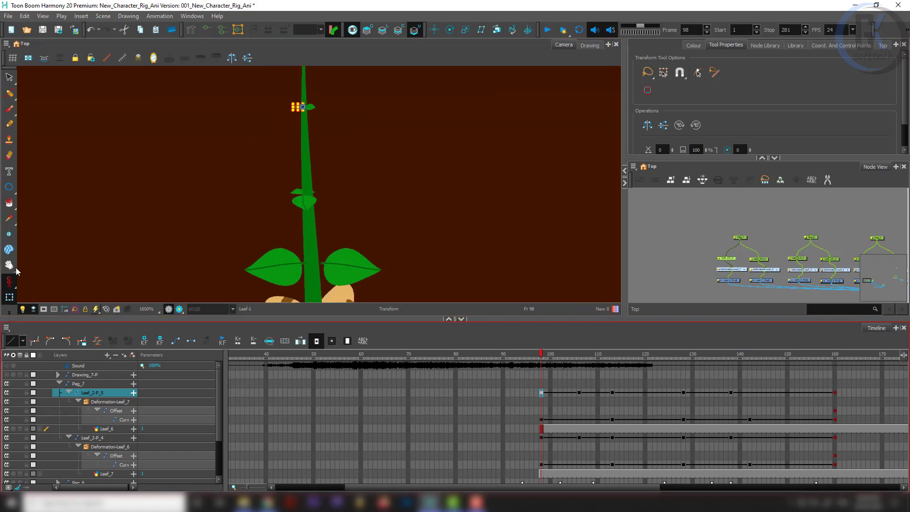
- Turn animate mode back on and add a keyframe to Peg_7 at frame 98
left_click(13, 285)
left_click(34, 280)
left_click(579, 393)
scroll(371, 162, "down", 2)
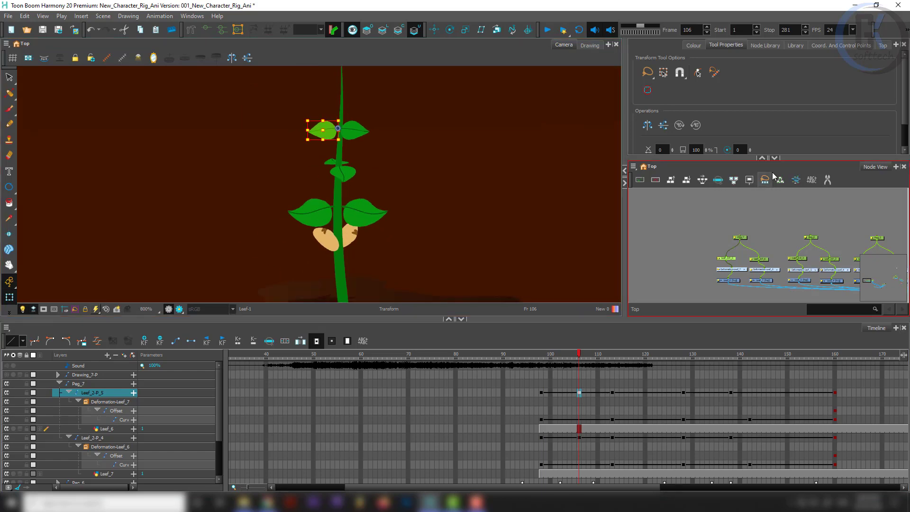
key("b")
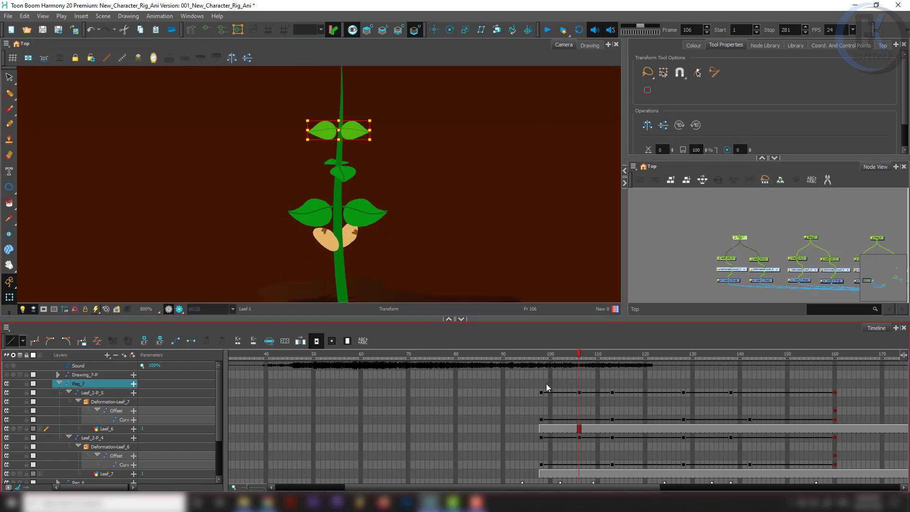
left_click(541, 383)
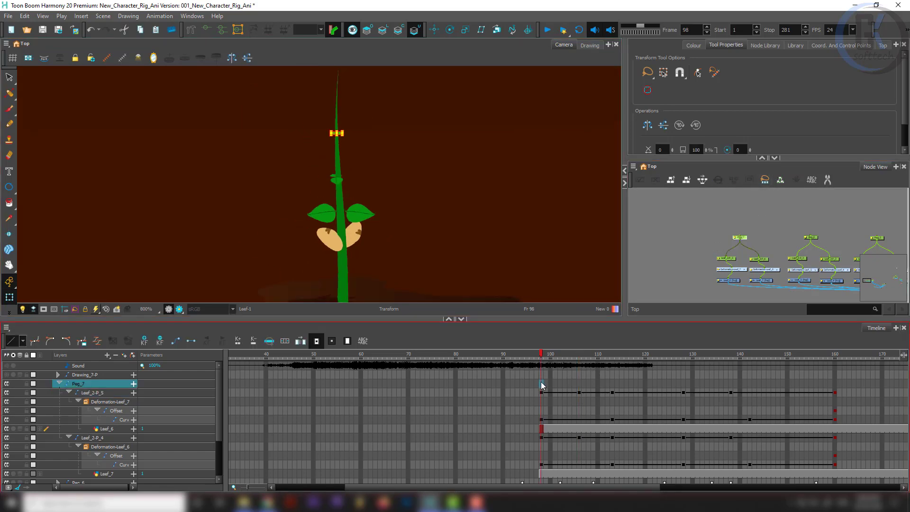
left_click(579, 384)
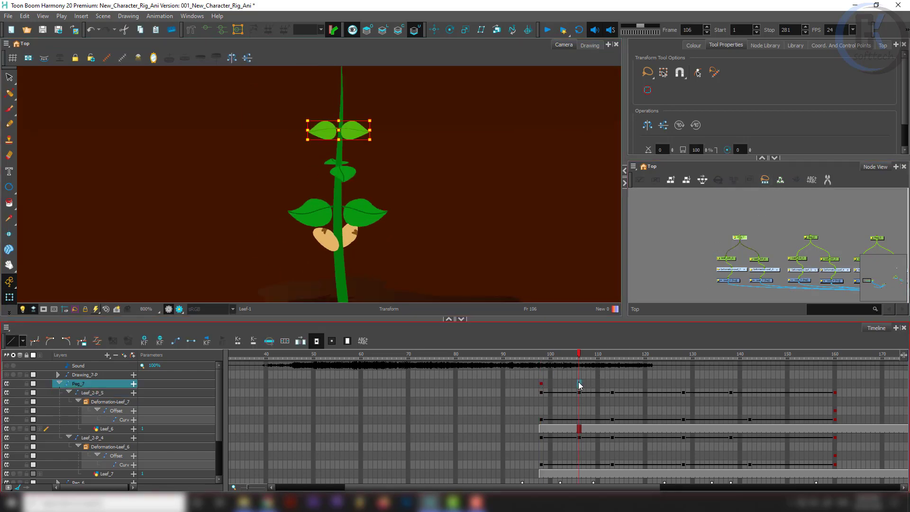
left_click(611, 383)
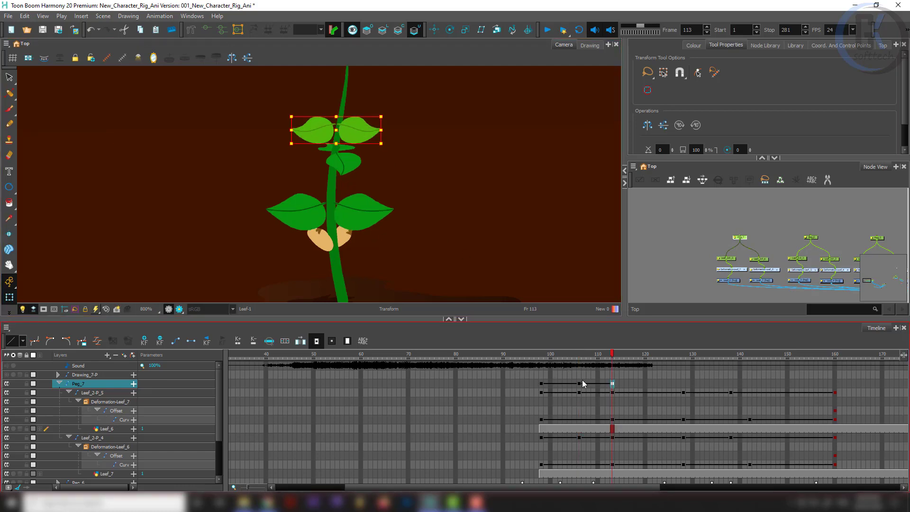
left_click(580, 383)
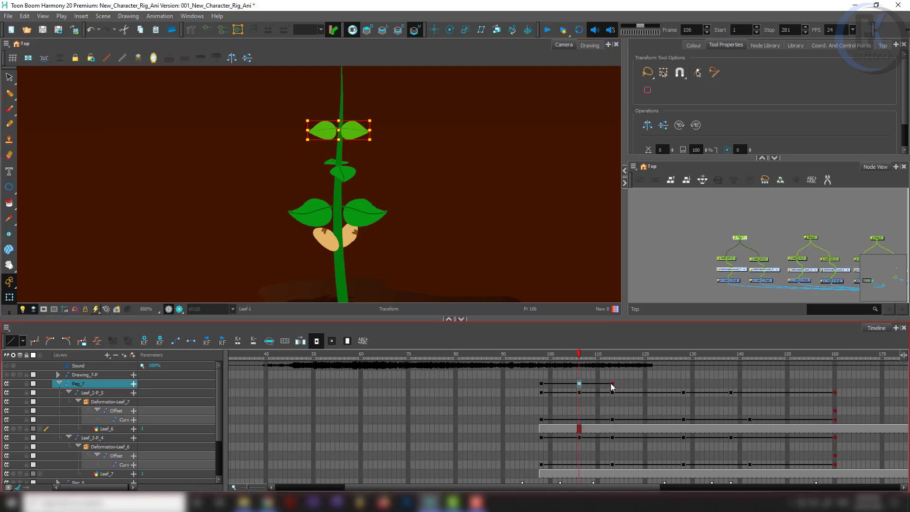
left_click(611, 383)
key("Delete")
left_click(578, 384)
key("Delete")
- Keyframe Peg_7 at frame 106 and move the top leaf pair slightly up and right along the stem
left_click_drag(575, 382, 579, 383)
key("Up")
key("Up")
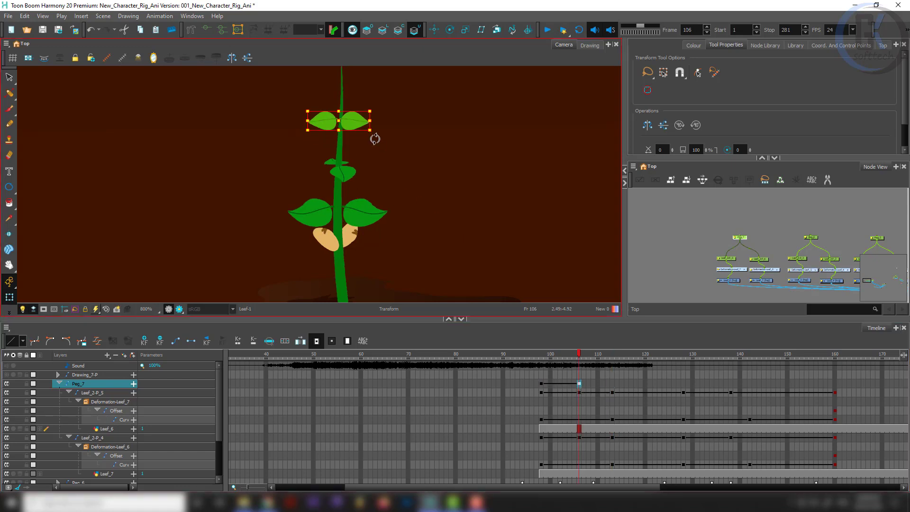
key("Right")
key("Up")
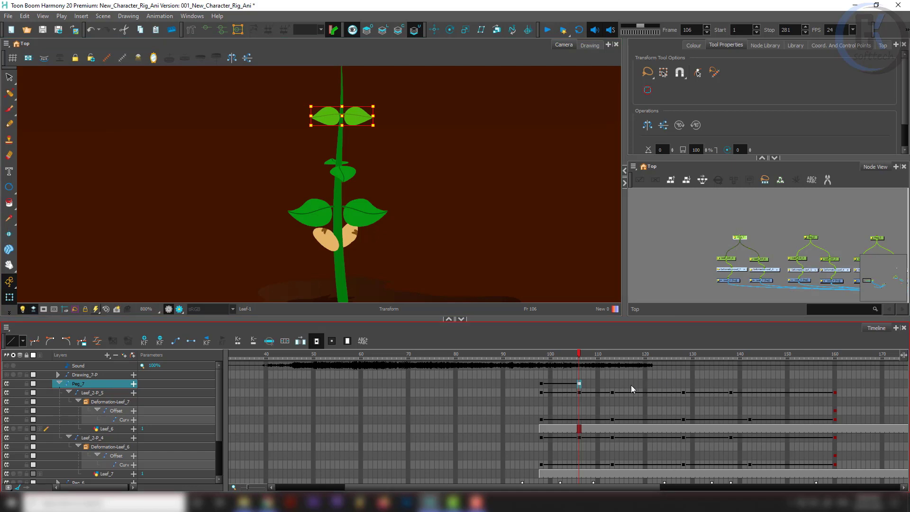
- Keyframe Peg_7 at frame 113 and move the top leaf pair higher up and slightly right to follow the stem
left_click(613, 383)
key("F6")
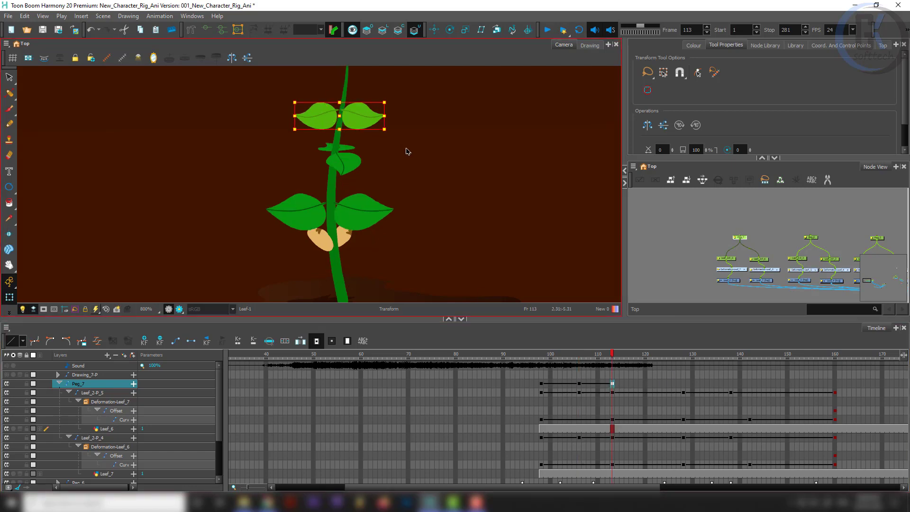
scroll(406, 151, "down", 4)
key("Up")
key("Up")
key("Up")
key("Up")
key("Up")
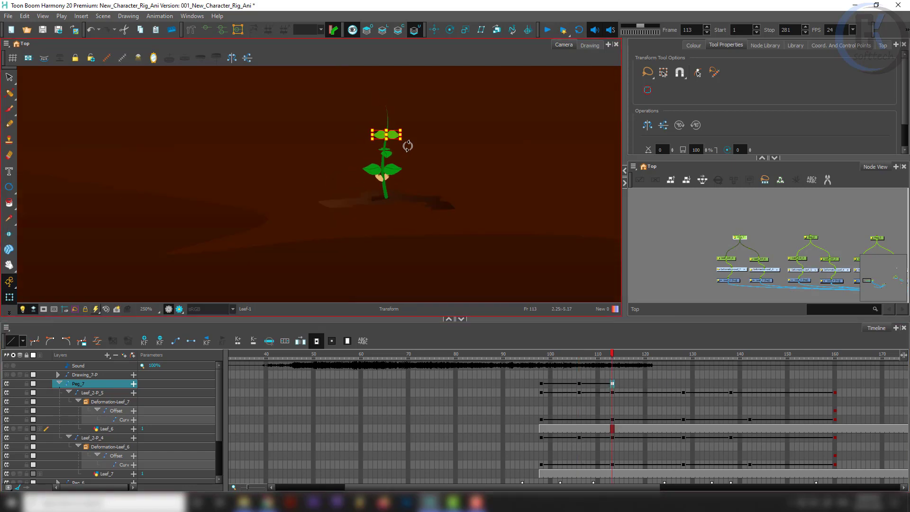
key("Right")
- Keyframe Peg_7 at frame 128 and move the top leaf pair higher up and slightly right to follow the growing stem
left_click(684, 383)
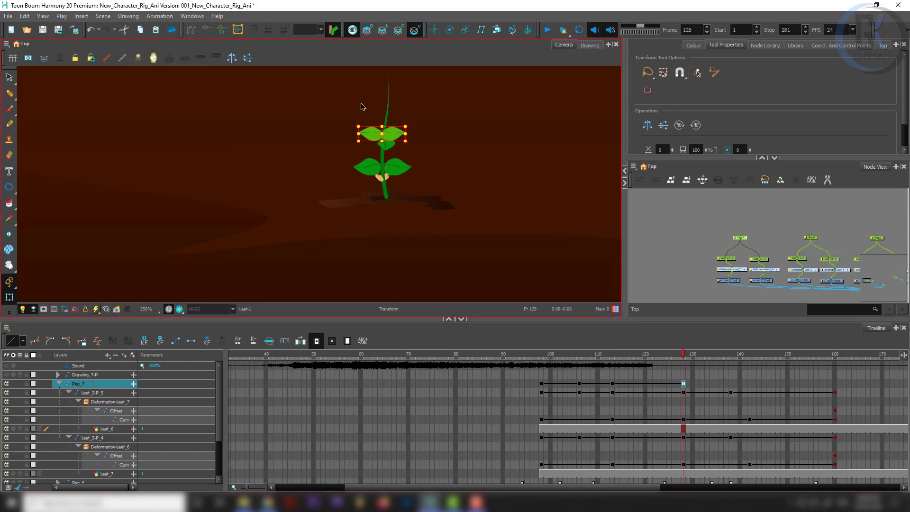
key("Up")
key("Up")
key("Up")
key("Up")
key("Up")
key("Up")
key("Up")
key("Up")
key("Up")
key("Up")
key("Up")
key("Up")
key("Up")
key("Up")
key("Up")
key("Right")
key("Right")
key("Right")
key("Right")
key("Right")
key("Right")
key("Right")
key("Right")
key("Right")
key("Right")
key("Left")
key("Left")
key("Left")
key("Left")
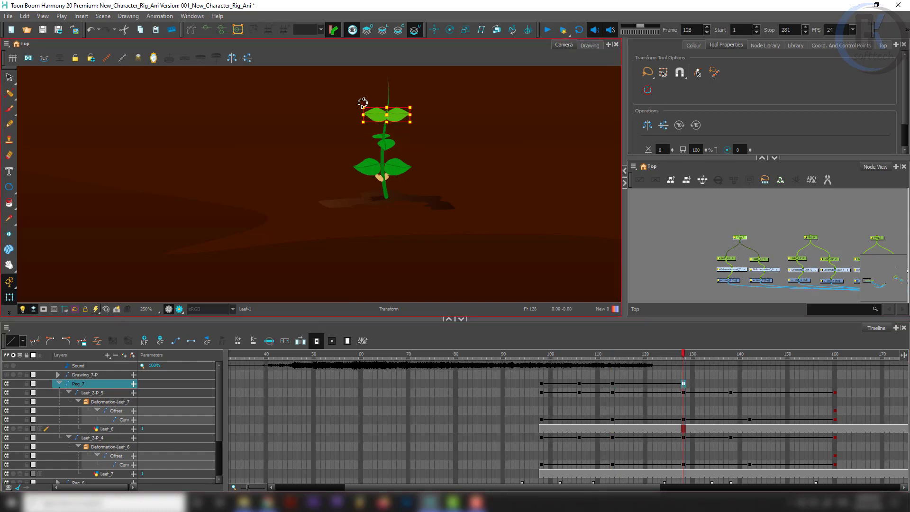
key("Up")
key("Up")
key("Up")
key("Up")
key("Up")
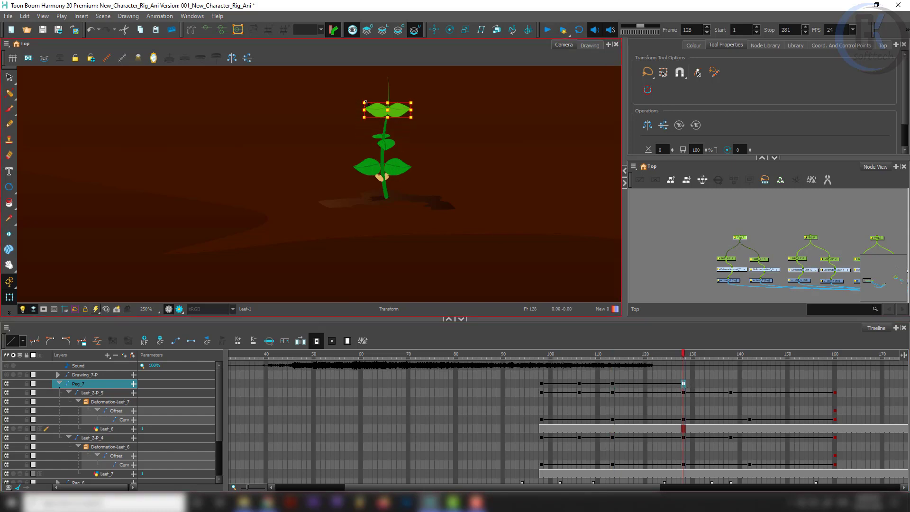
- Keyframe Peg_7 at frame 138 and move the top leaf pair higher up and slightly left along the stem
left_click(730, 383)
key("Up")
key("Up")
key("Up")
key("Up")
key("Up")
key("Up")
key("Up")
key("Up")
key("Up")
key("Up")
key("Up")
key("Up")
key("Up")
key("Up")
key("Up")
key("Left")
key("Left")
key("Left")
key("Left")
key("Left")
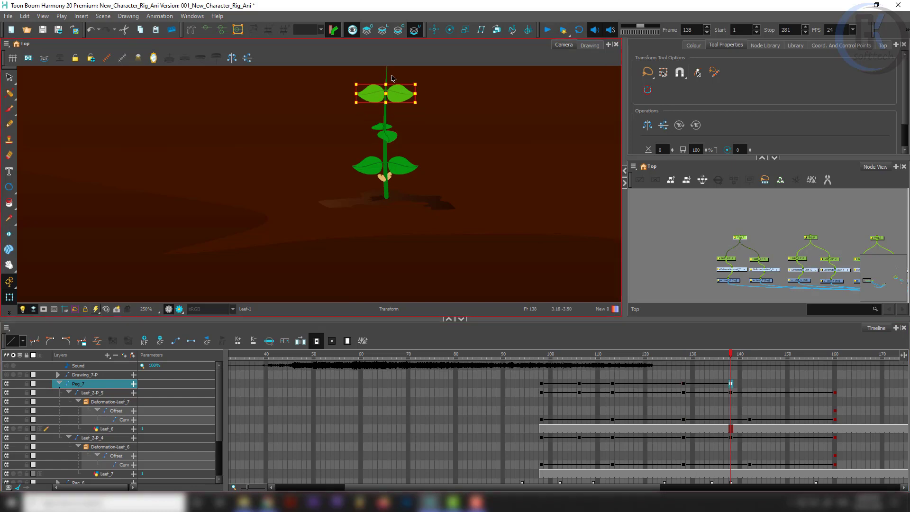
- Keyframe Peg_7 at frame 160 and move the top leaf pair up and left onto the fully grown stem
left_click(835, 383)
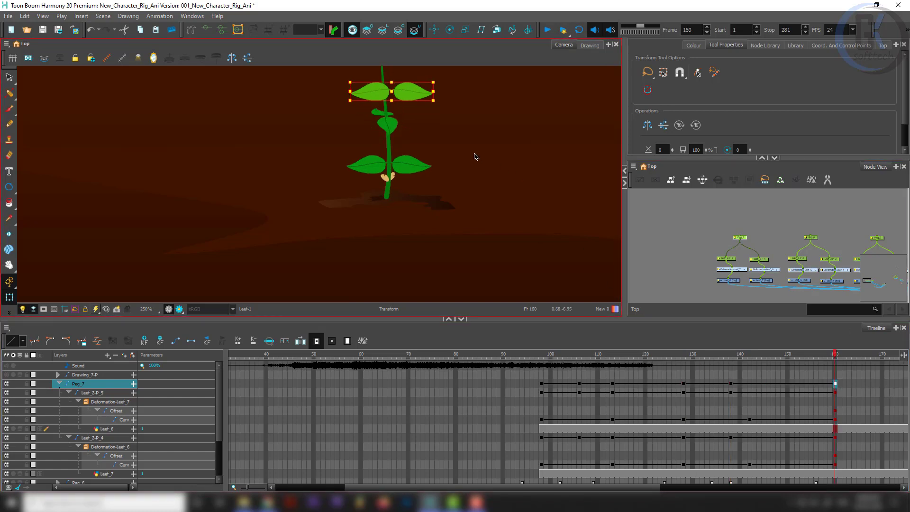
left_click_drag(410, 127, 421, 213)
key("Up")
key("Up")
key("Up")
key("Up")
key("Up")
key("Up")
key("Up")
key("Up")
key("Up")
key("Up")
key("Up")
key("Up")
key("Up")
key("Up")
key("Up")
key("Up")
key("Up")
key("Up")
key("Up")
key("Up")
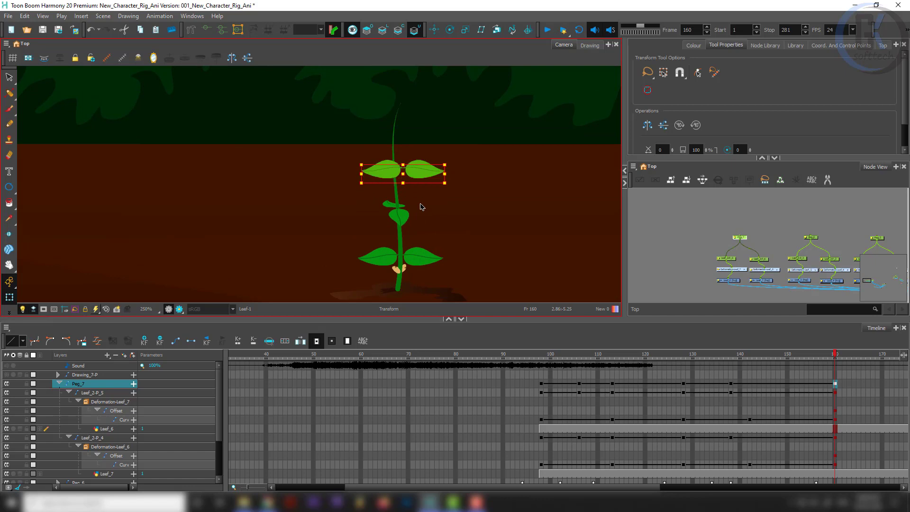
key("Left")
key("Left")
key("Left")
key("Left")
key("Left")
key("Left")
key("Left")
key("Left")
key("Left")
key("Left")
left_click(681, 256)
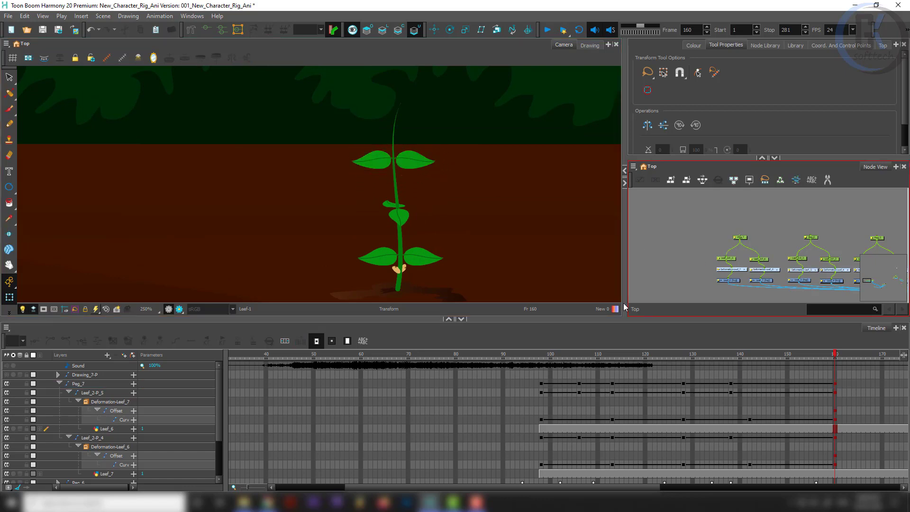
- Turn off animate mode and move Peg_7's pivot to where the top leaf pair meets the stem at frame 160
left_click(740, 237)
scroll(417, 119, "up", 4)
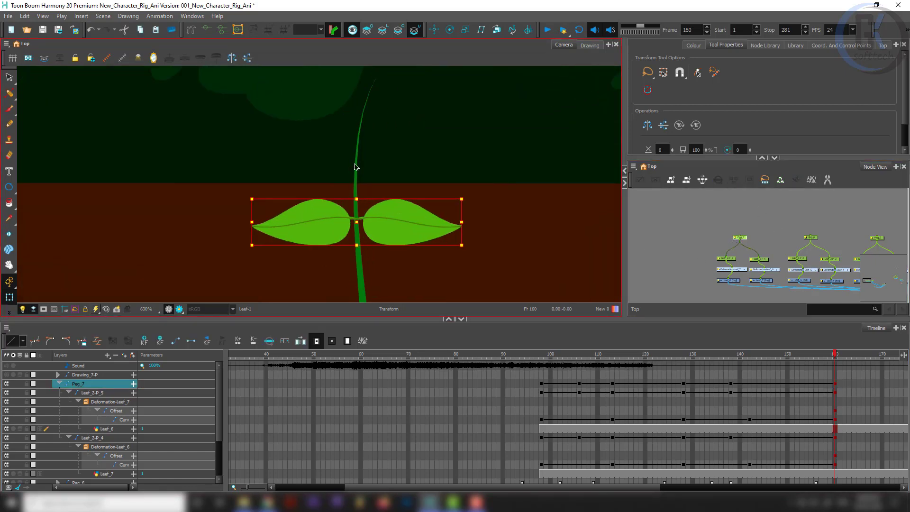
left_click(11, 282)
left_click(55, 301)
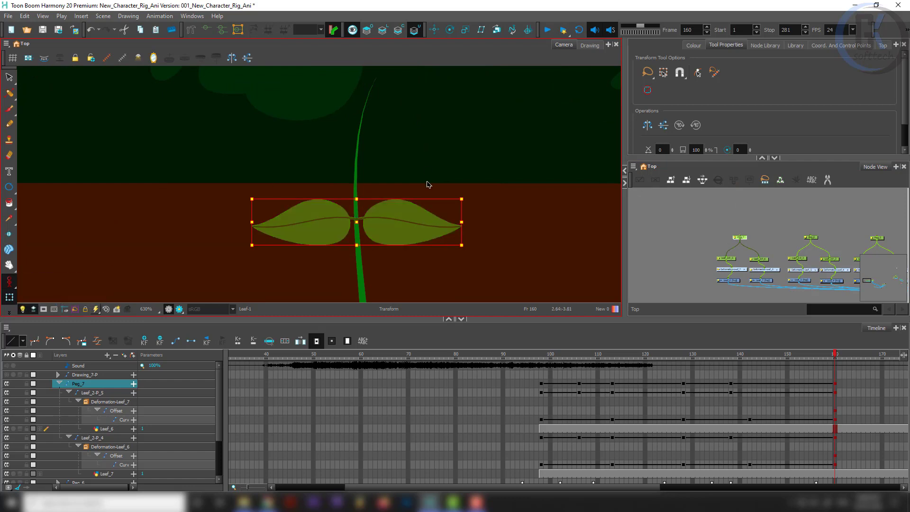
left_click(450, 30)
scroll(364, 159, "down", 8)
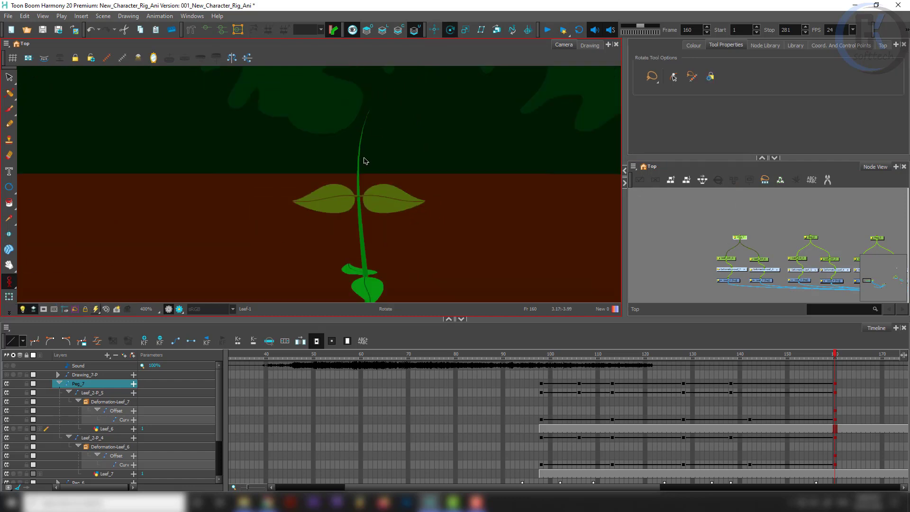
left_click_drag(289, 104, 283, 148)
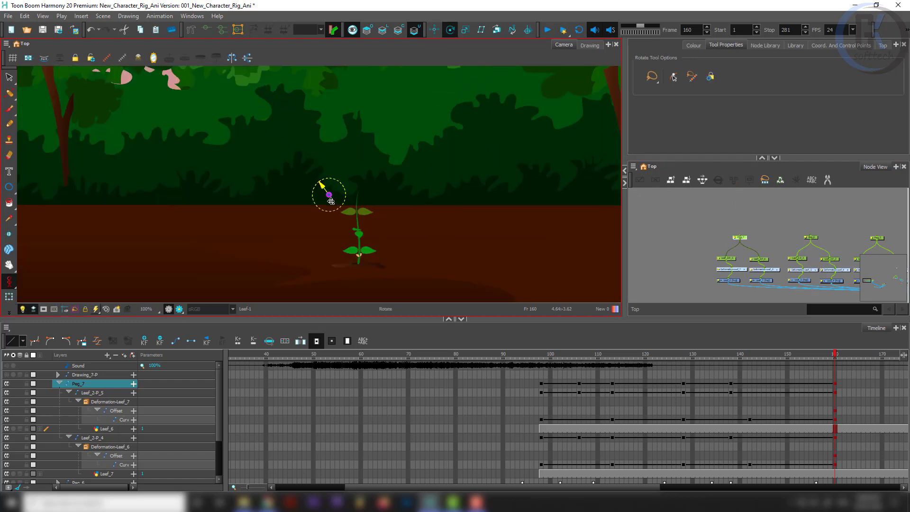
scroll(356, 210, "up", 5)
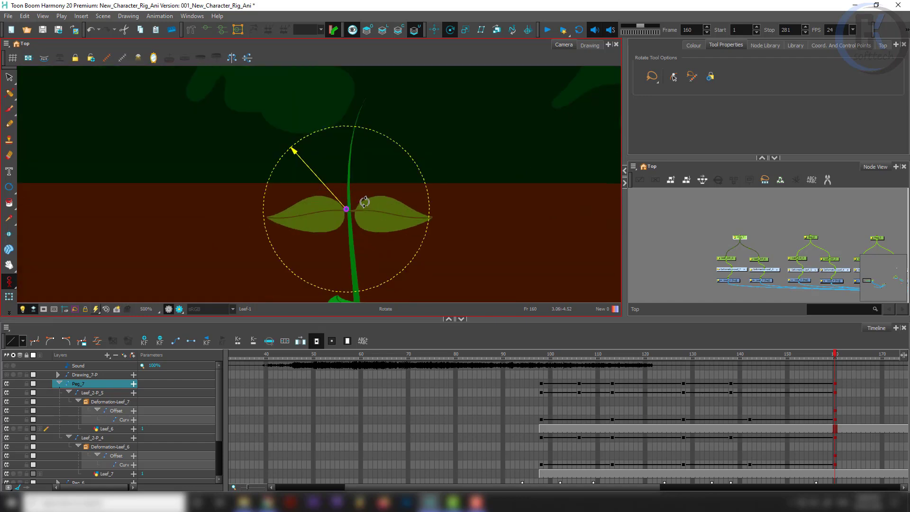
key("shift+t")
left_click_drag(433, 194, 368, 210)
scroll(356, 212, "up", 3)
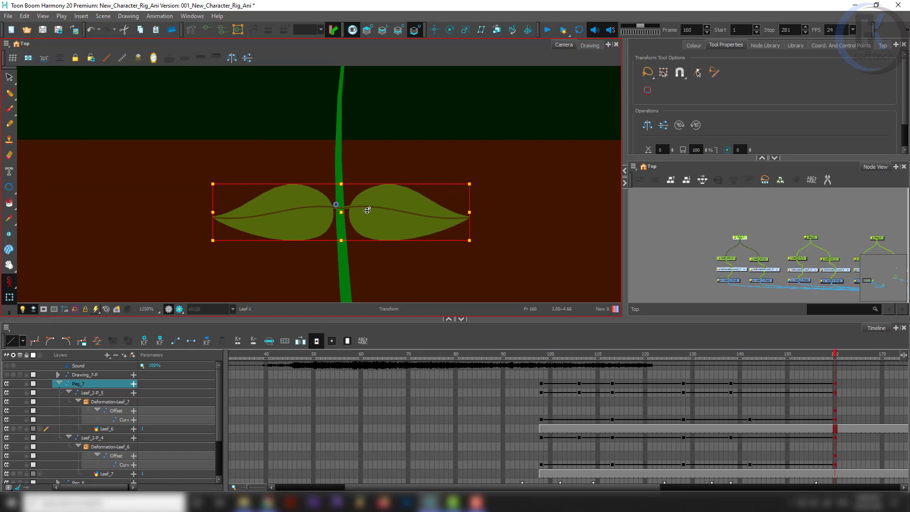
left_click(358, 181)
scroll(369, 244, "down", 5)
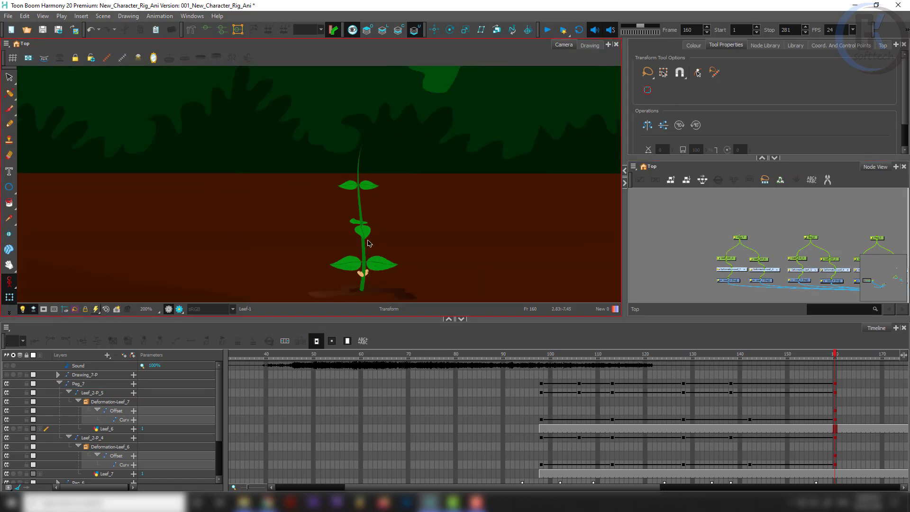
- Turn animate mode back on and nudge the top leaf pair left onto the stem at frames 99 and 98 with Peg_7
left_click_drag(542, 354, 582, 356)
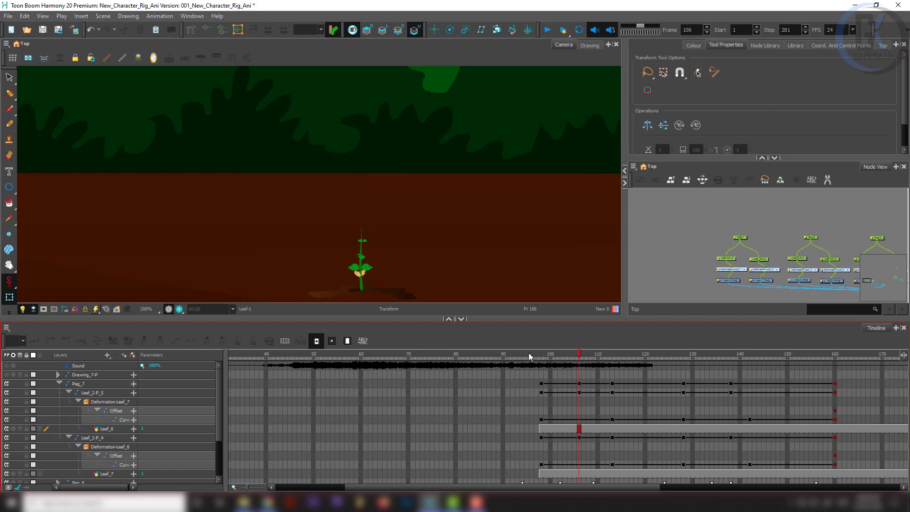
scroll(361, 259, "up", 6)
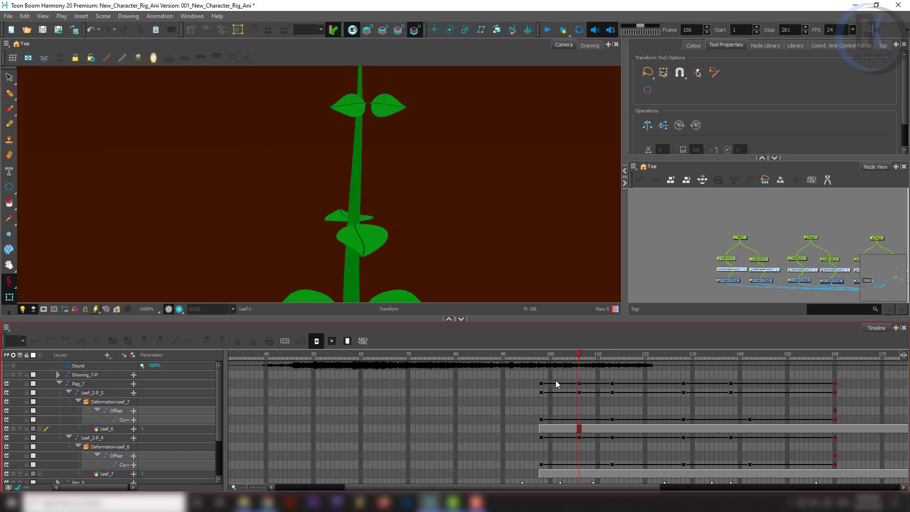
left_click(545, 384)
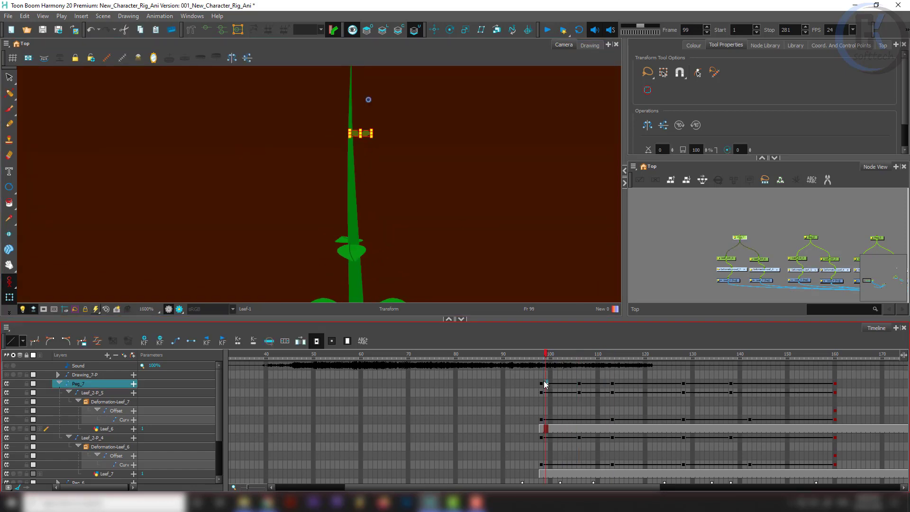
left_click(10, 282)
left_click(37, 280)
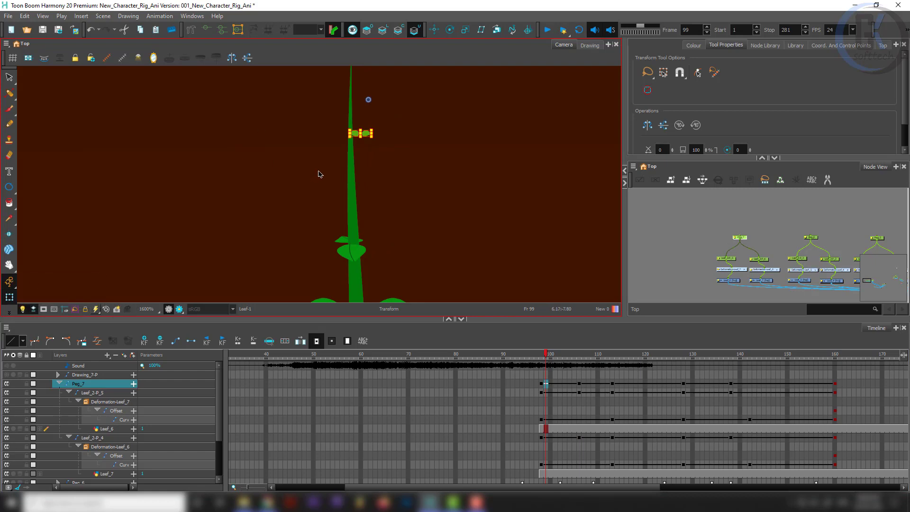
key("Left")
key("Left")
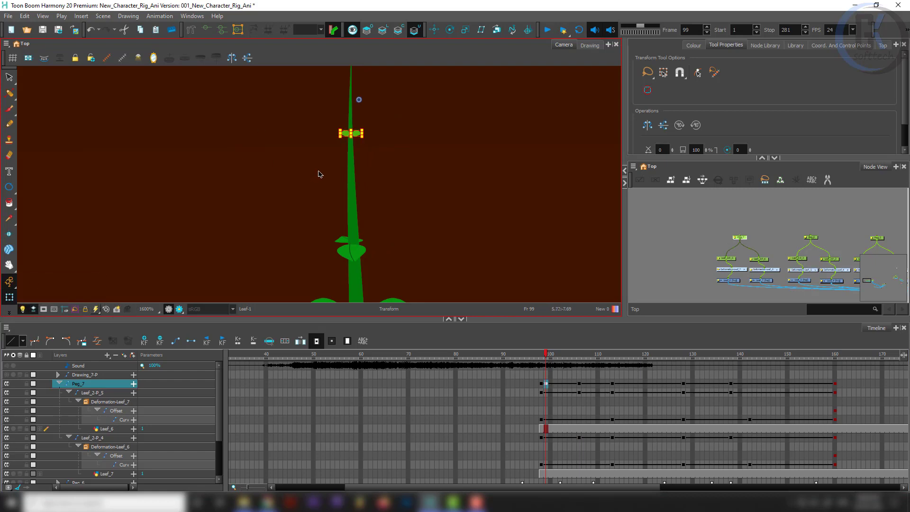
left_click(542, 386)
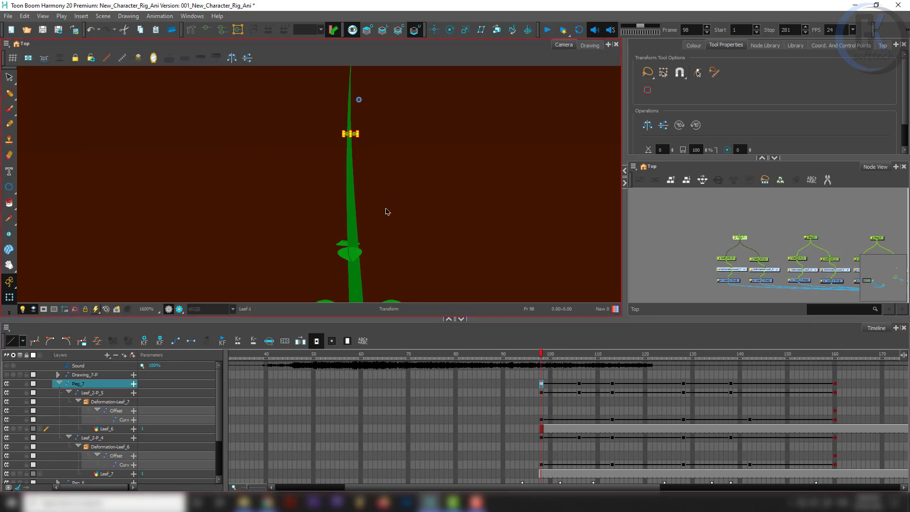
- Nudge Peg_7 left at frames 106 and 113 so the top leaf pair is centred on the stem
left_click(579, 382)
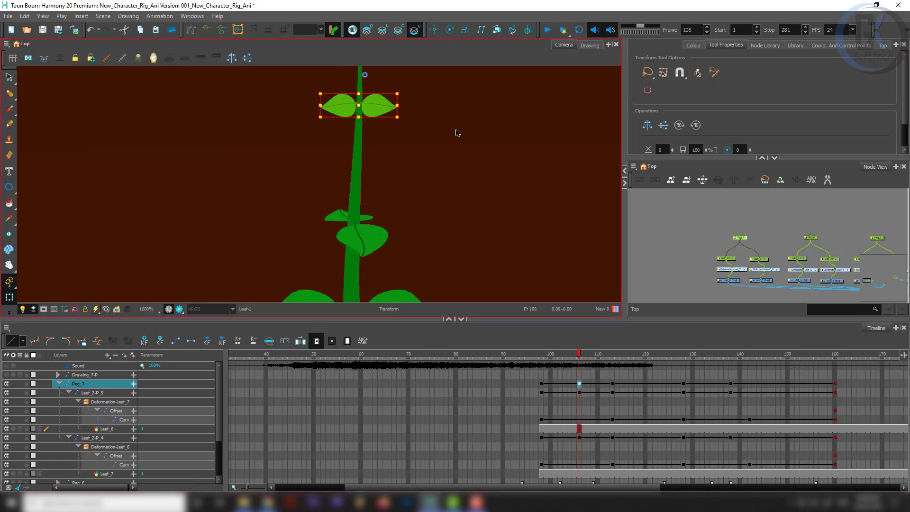
left_click(612, 383)
key("Left")
key("Left")
key("Left")
key("Left")
key("Left")
key("Left")
key("Left")
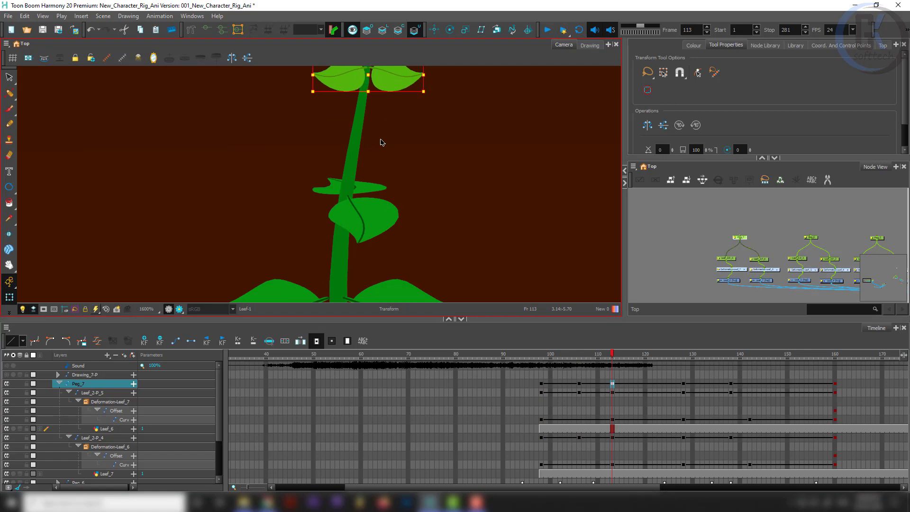
- Nudge Peg_7 left at frames 128 and 138 to centre the top leaf pair on the stem
left_click(681, 383)
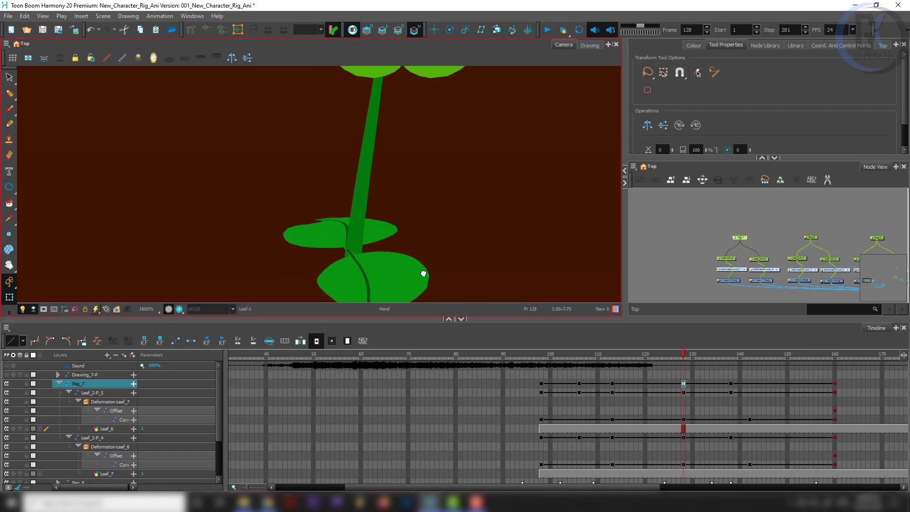
key("Left")
key("Left")
key("Left")
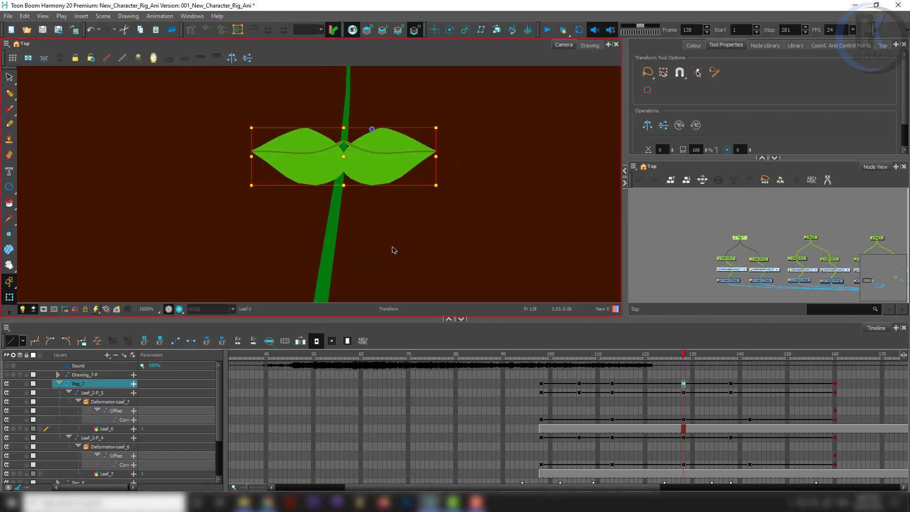
left_click(730, 383)
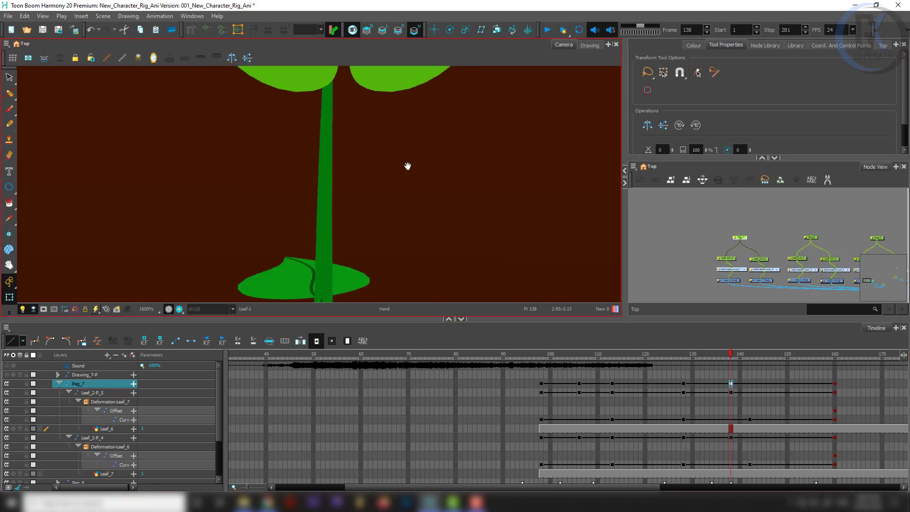
key("Left")
key("Left")
key("Left")
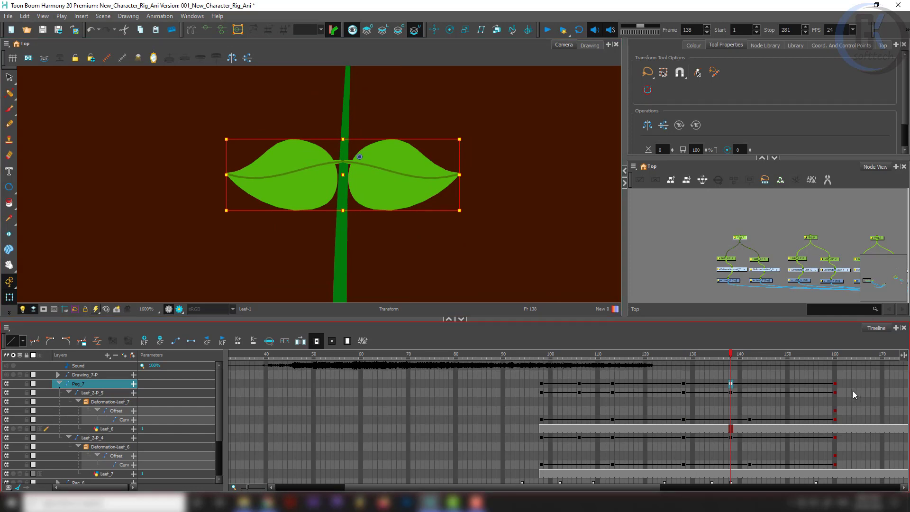
- Nudge the top pair's left leaf peg, Leaf_2-P_5, slightly left at frame 160
left_click(835, 383)
left_click_drag(403, 157, 411, 168)
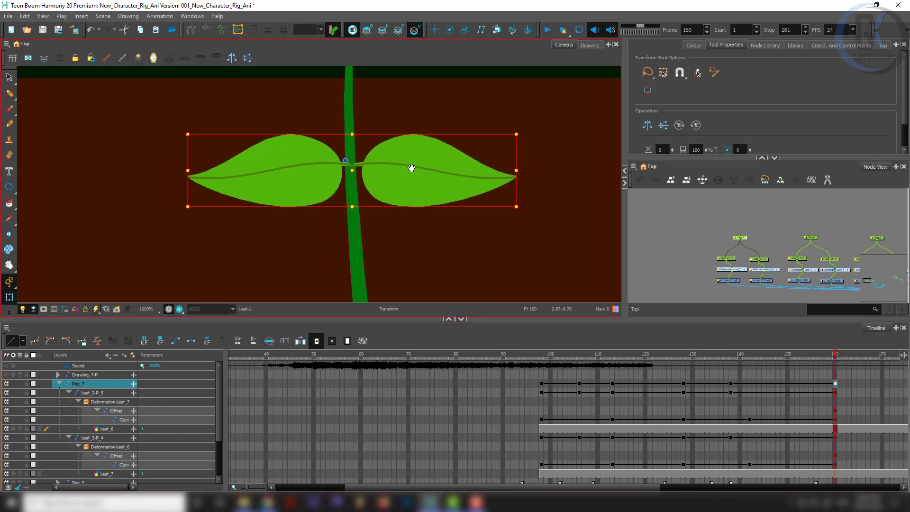
left_click(695, 213)
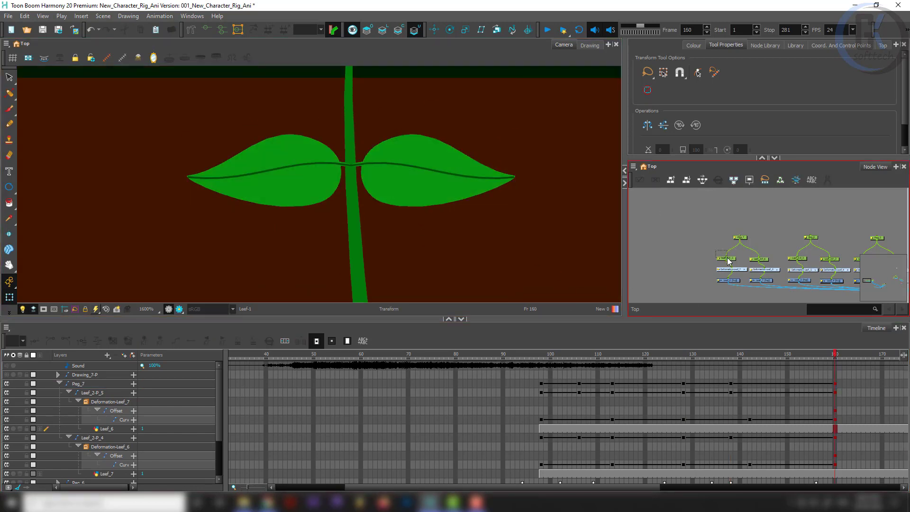
left_click(727, 259)
key("Left")
key("Left")
key("Left")
left_click(767, 254)
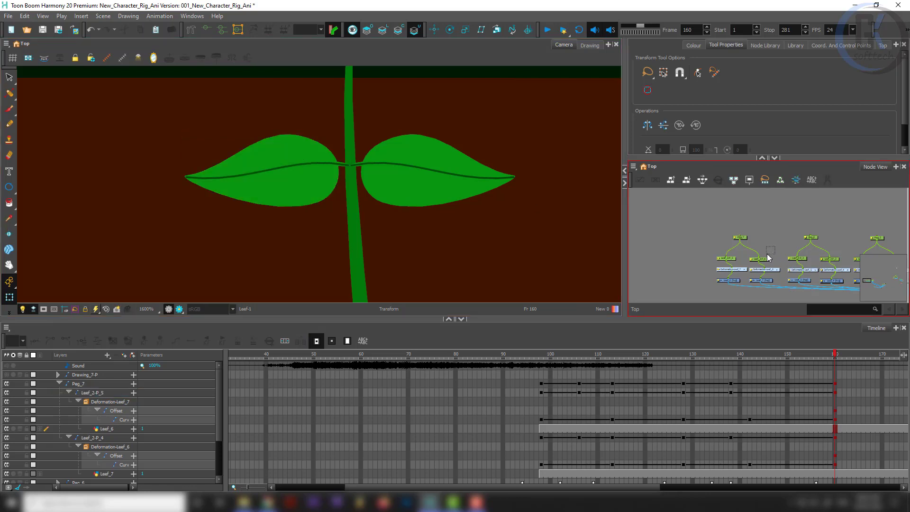
left_click(440, 200)
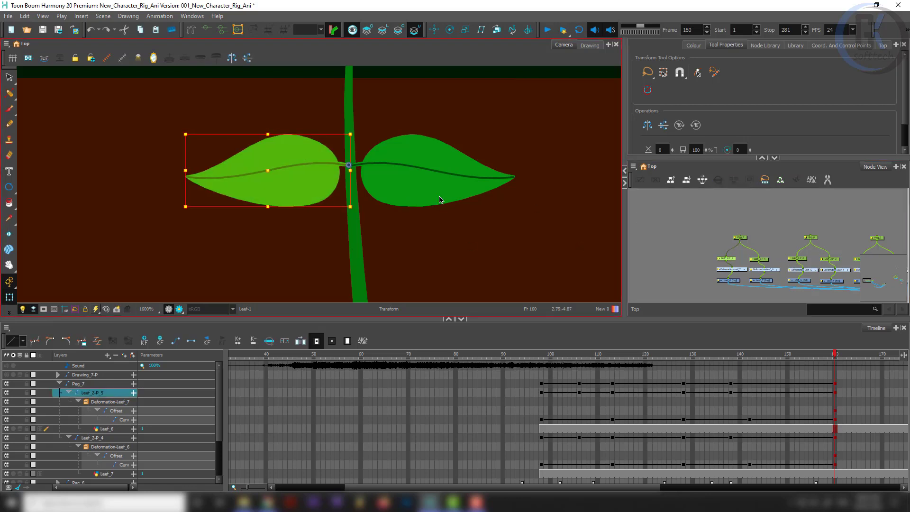
- Turn off animate mode and nudge Leaf_2-P_5 further left so its stalk meets the stem
left_click(12, 284)
left_click(24, 301)
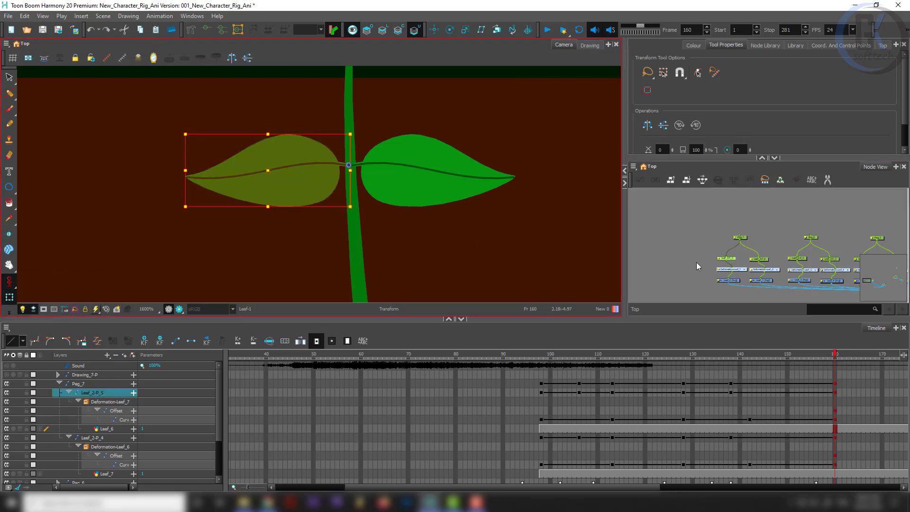
key("Left")
key("Left")
key("Left")
key("Left")
key("Left")
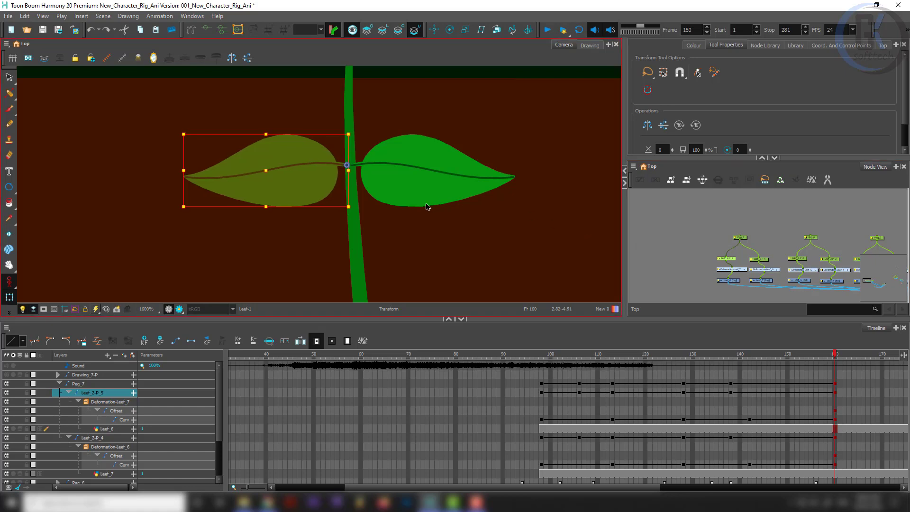
- Nudge the top pair's right leaf peg, Leaf_2-P_4, slightly right so its stalk meets the stem
left_click(766, 249)
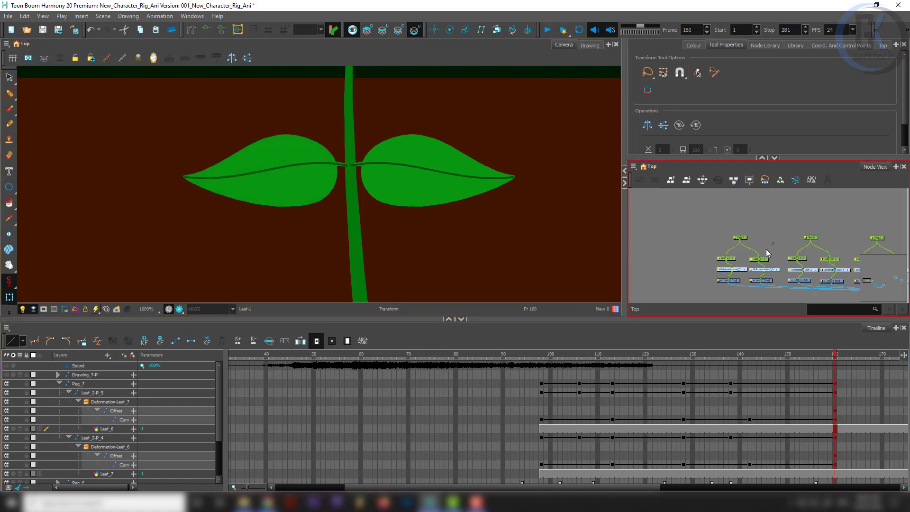
left_click(758, 260)
key("Right")
key("Right")
key("Right")
key("Right")
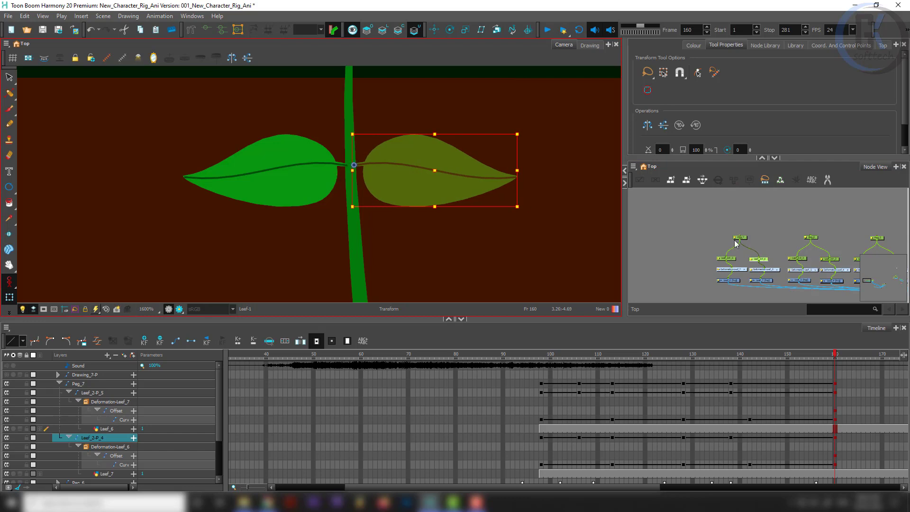
left_click(734, 241)
scroll(306, 189, "down", 5)
scroll(306, 189, "down", 2)
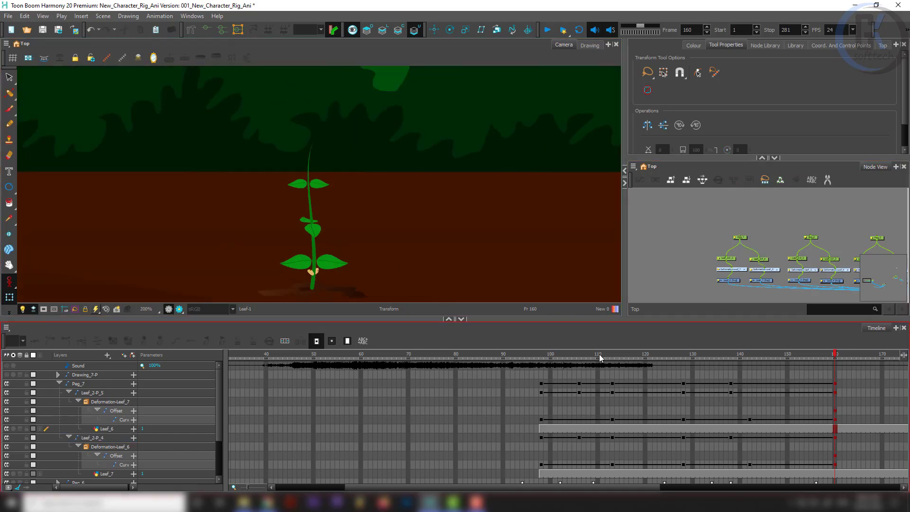
- Select the middle leaf pair's peg, Peg_6, at frame 160 and place its pivot on the stem where the two leaves meet
left_click_drag(599, 354, 835, 389)
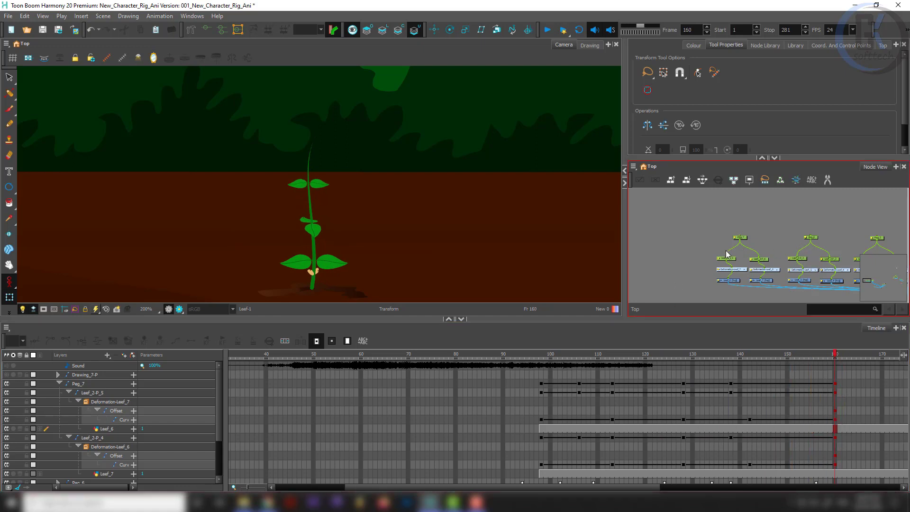
scroll(311, 231, "up", 2)
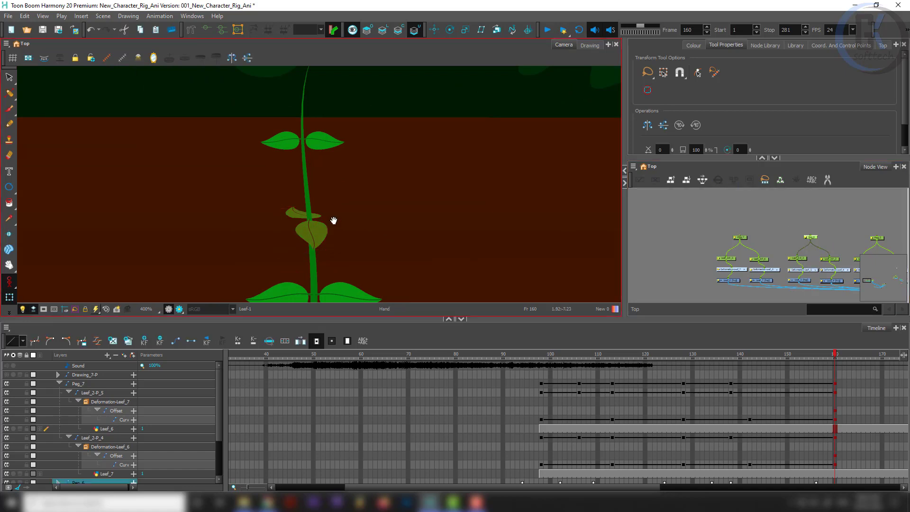
left_click_drag(334, 221, 354, 187)
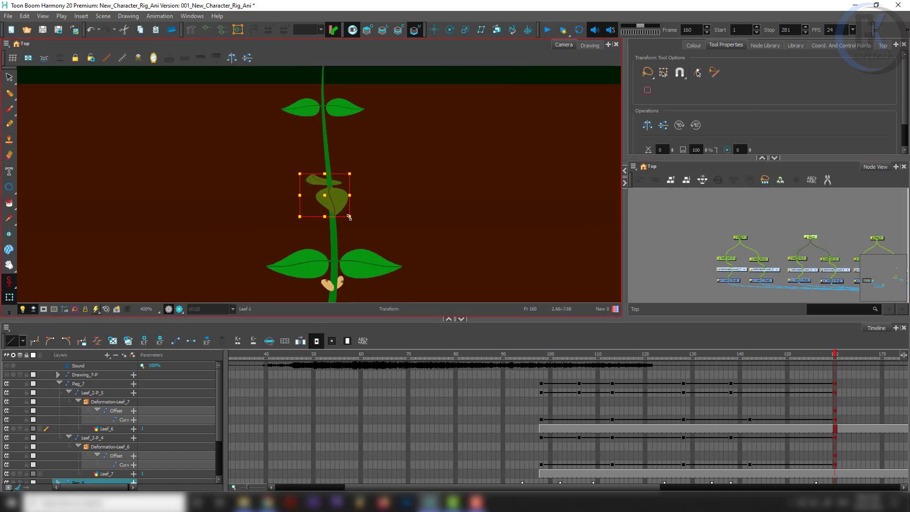
left_click(450, 30)
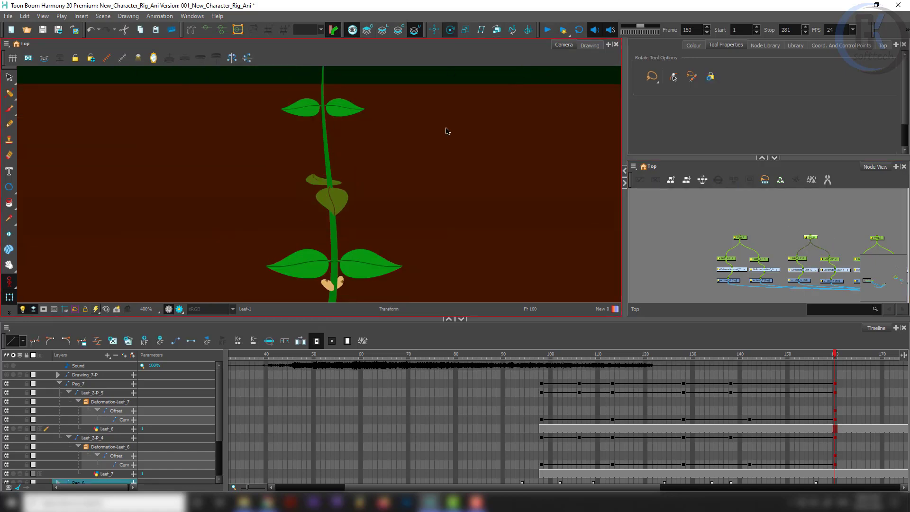
scroll(418, 196, "down", 2)
left_click_drag(297, 102, 390, 190)
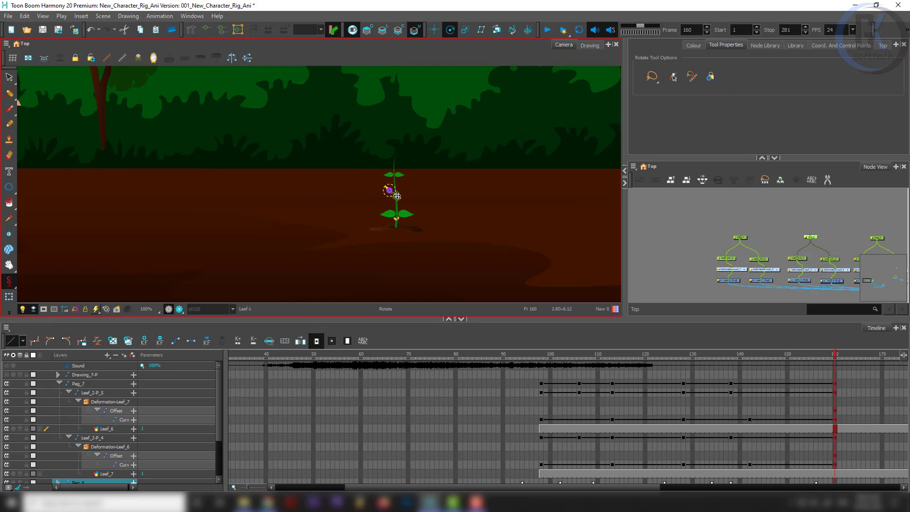
scroll(395, 193, "up", 3)
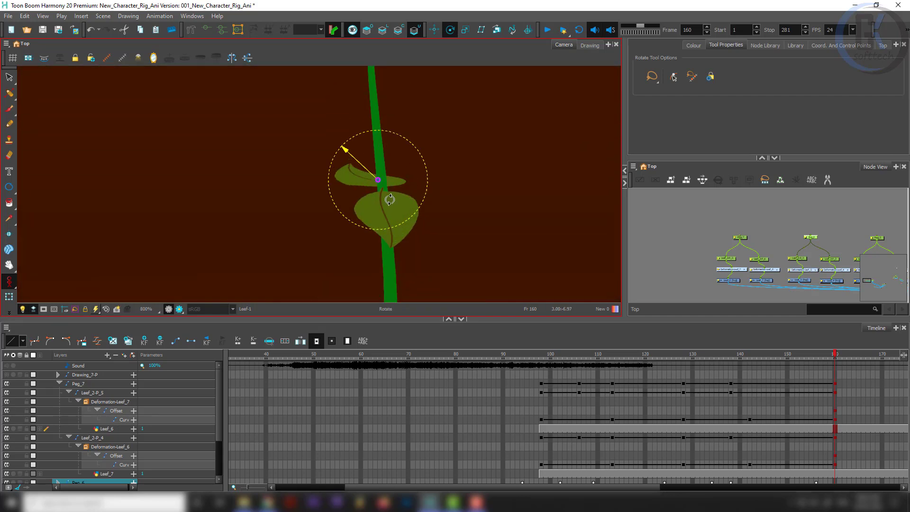
key("shift+t")
left_click_drag(428, 252, 439, 261)
scroll(403, 195, "down", 2)
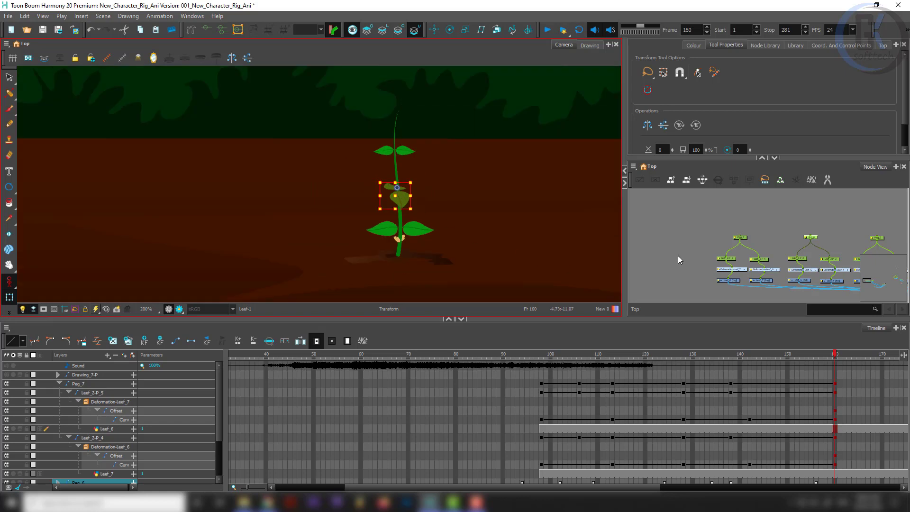
left_click(678, 260)
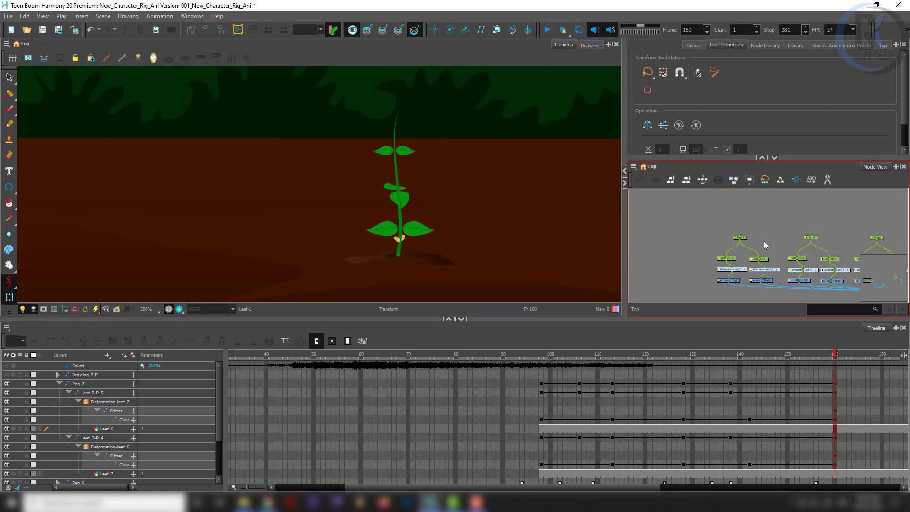
- Go to frame 98, where the middle leaves are still small, and switch on Animate Current Frame mode
left_click_drag(798, 352, 540, 411)
scroll(365, 213, "up", 1)
scroll(365, 213, "up", 6)
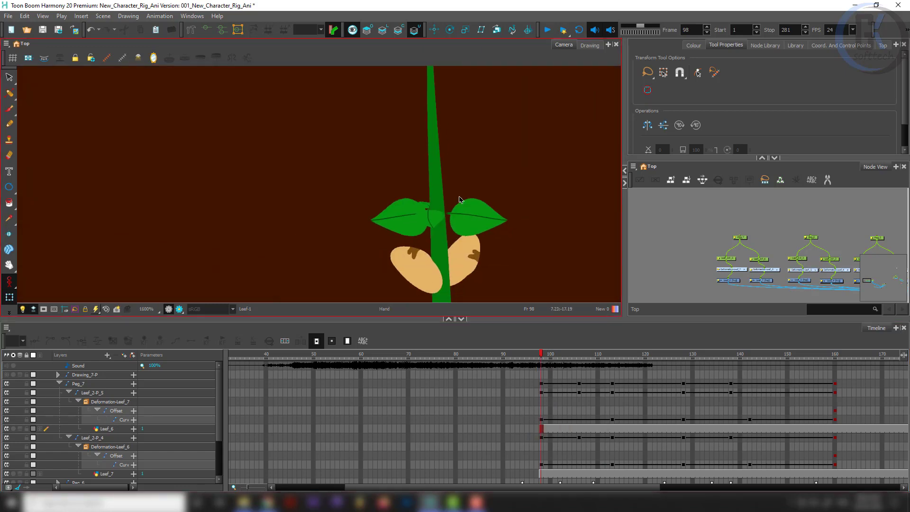
left_click(810, 237)
scroll(566, 411, "down", 3)
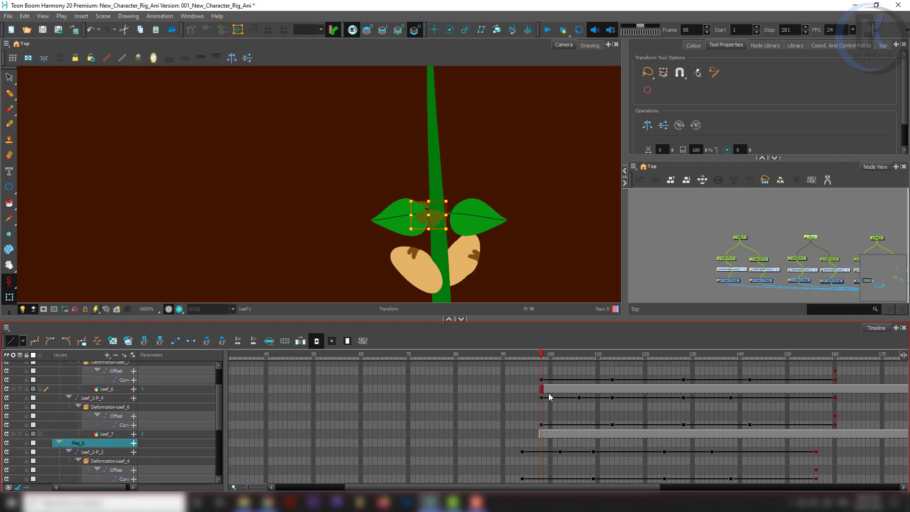
left_click(9, 282)
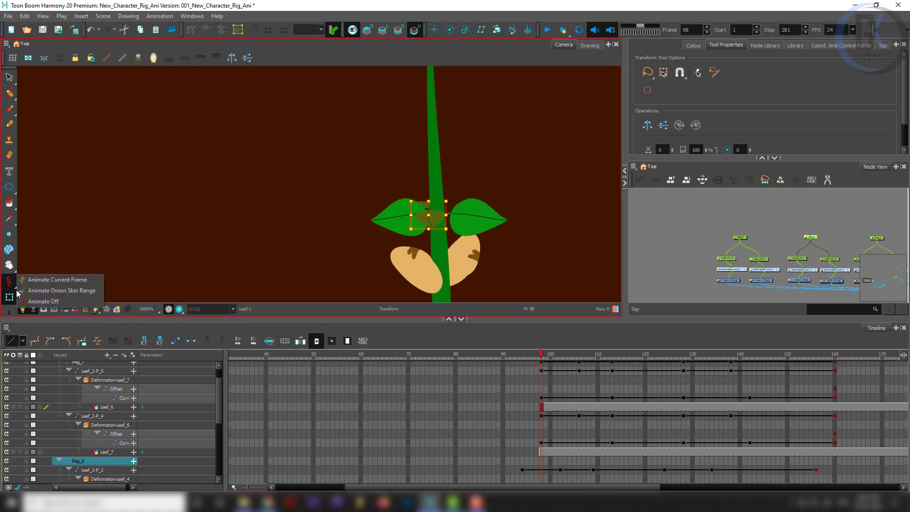
left_click(47, 278)
left_click(799, 222)
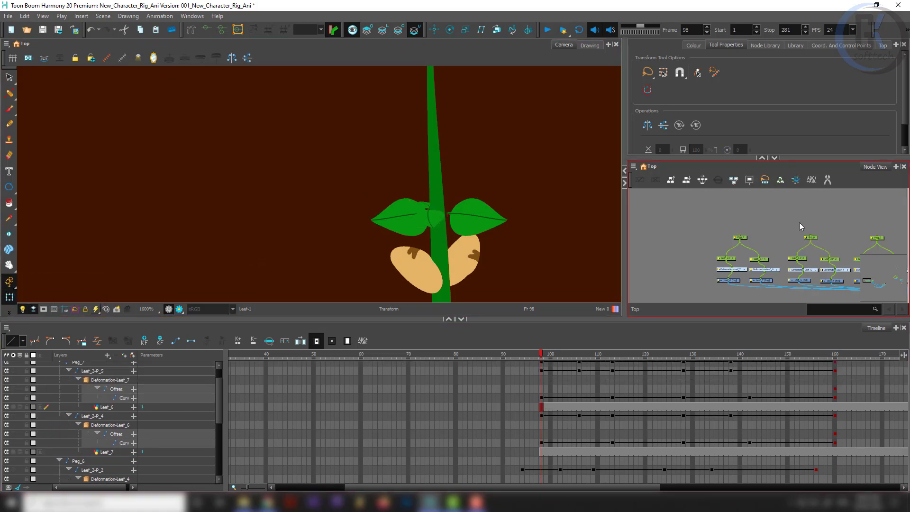
- Move Peg_6 up the stem at frame 98 so the small middle leaf pair sits well above the bottom leaves
left_click_drag(839, 250, 799, 264)
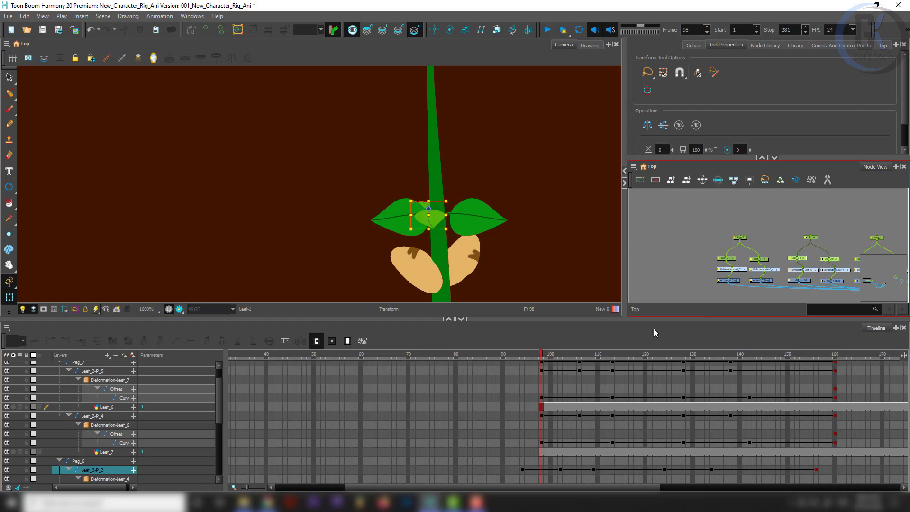
left_click(541, 389)
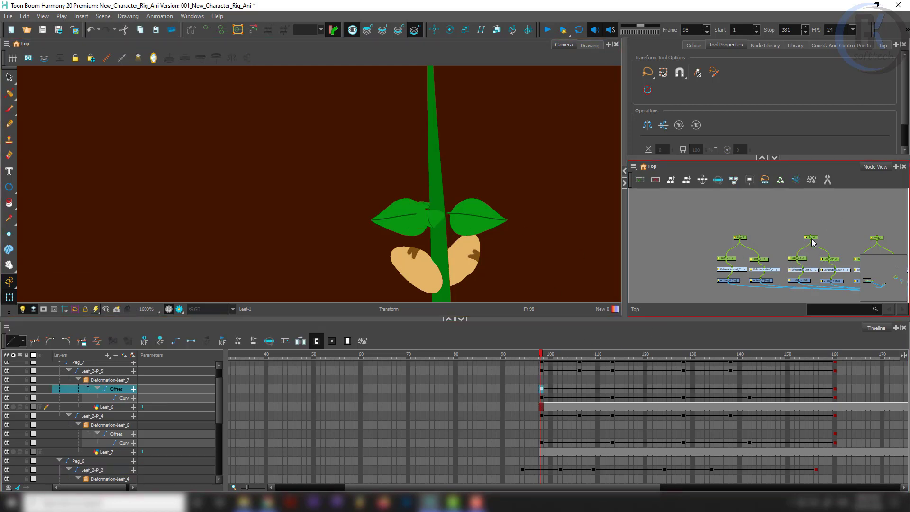
left_click(734, 243)
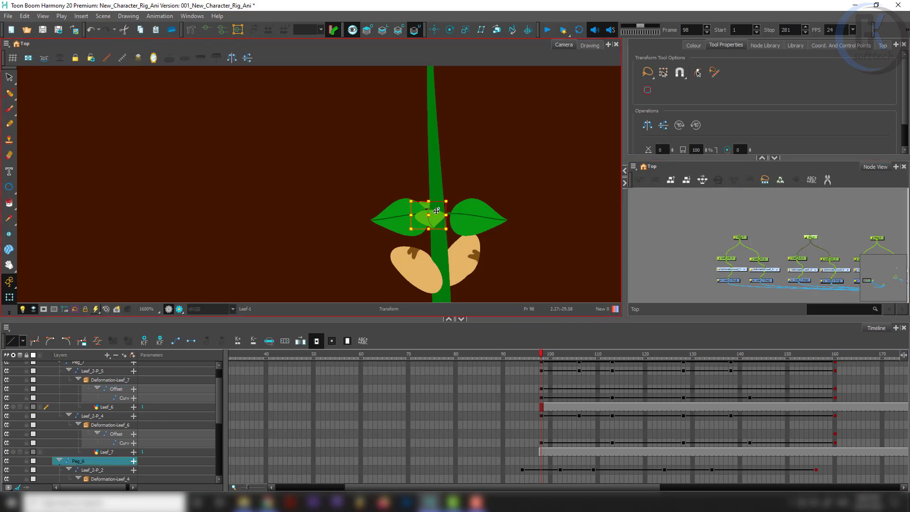
left_click_drag(437, 211, 432, 140)
scroll(441, 152, "down", 4)
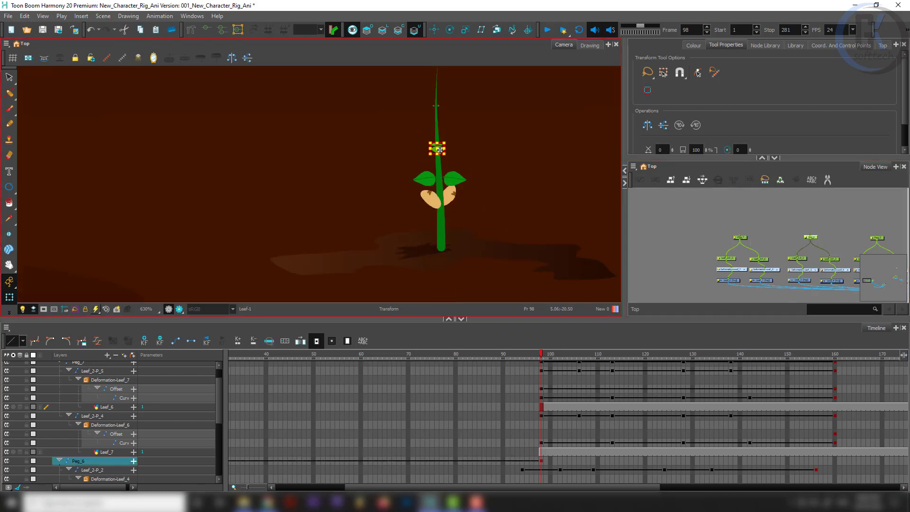
scroll(440, 150, "up", 4)
scroll(432, 142, "down", 4)
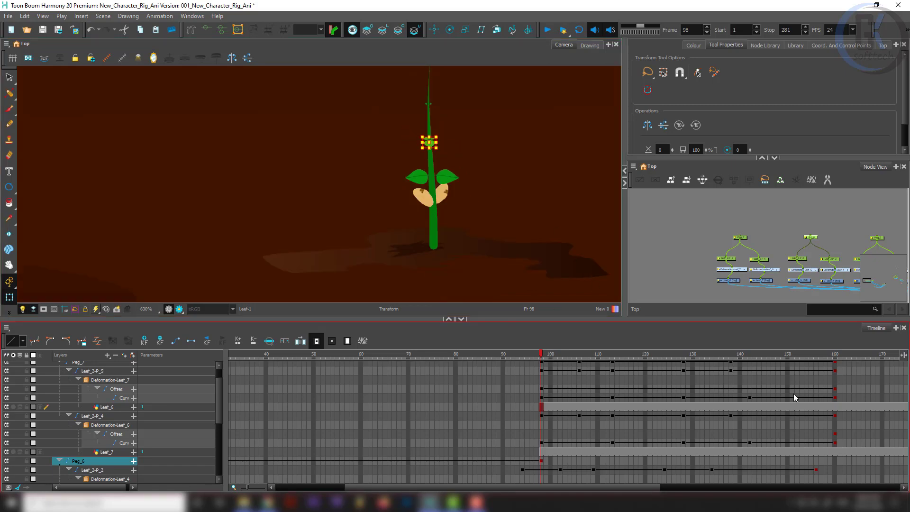
- Set the offset keyframe of Deformation-Leaf_7 back to stop-motion and go to frame 160
left_click(793, 389)
key("ctrl+l")
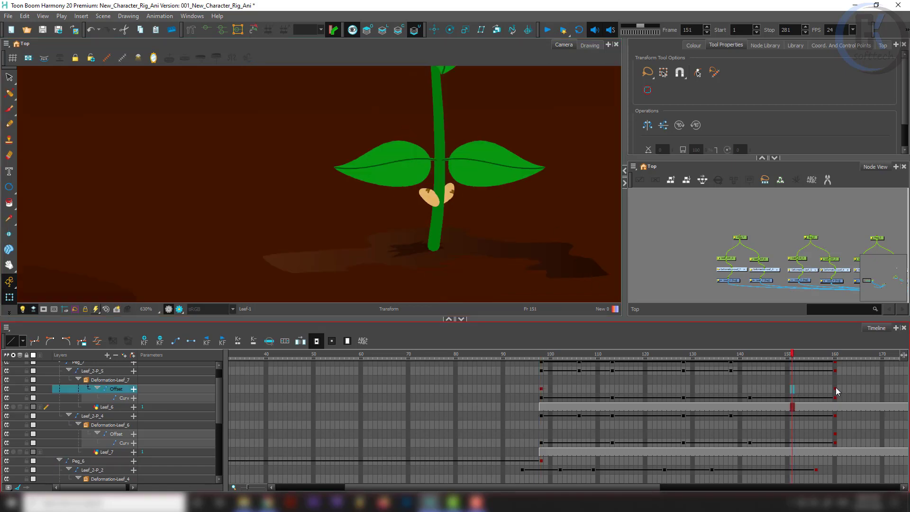
left_click(835, 389)
- Nudge Peg_6 down and slightly left at frame 113 so the middle leaf pair meets the stem
left_click(811, 237)
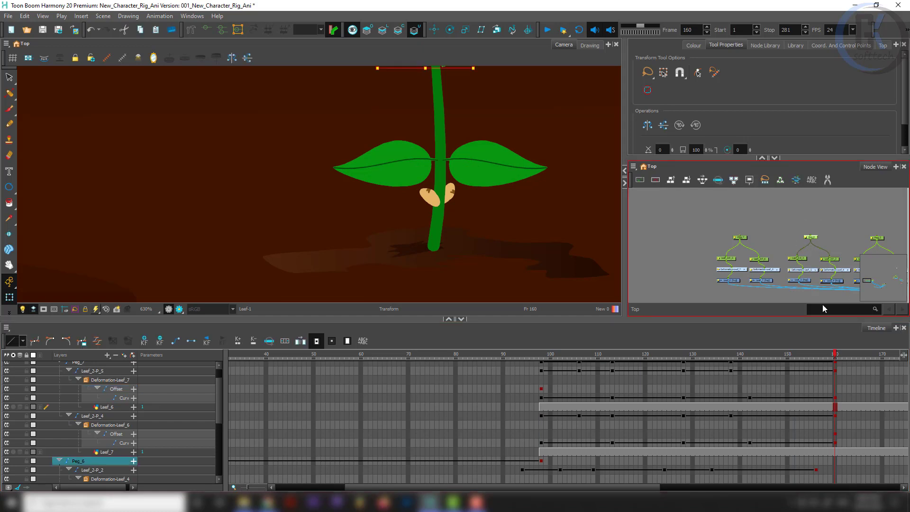
mouse_move(731, 212)
left_mouse_down()
mouse_move(642, 277)
mouse_move(746, 252)
mouse_move(726, 229)
left_mouse_up()
scroll(442, 153, "down", 5)
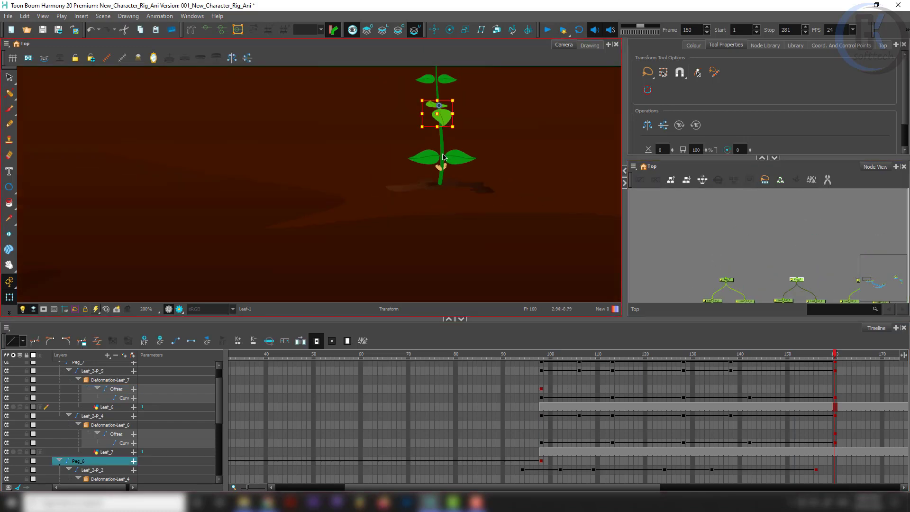
left_click_drag(455, 137, 448, 178)
left_click_drag(835, 355, 611, 364)
left_click(680, 246)
left_click_drag(754, 246, 751, 220)
left_click_drag(829, 224, 768, 255)
scroll(437, 192, "up", 5)
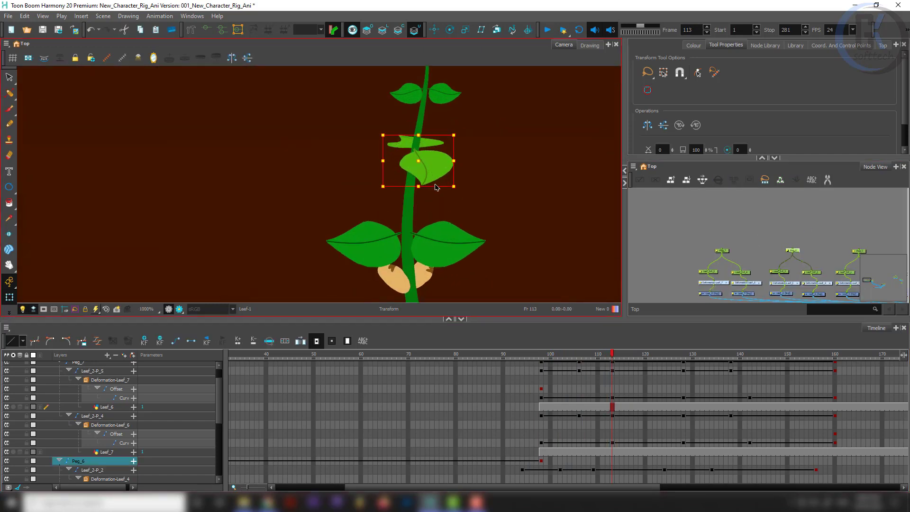
key("Down")
key("Down")
key("Down")
key("Down")
key("Left")
key("Up")
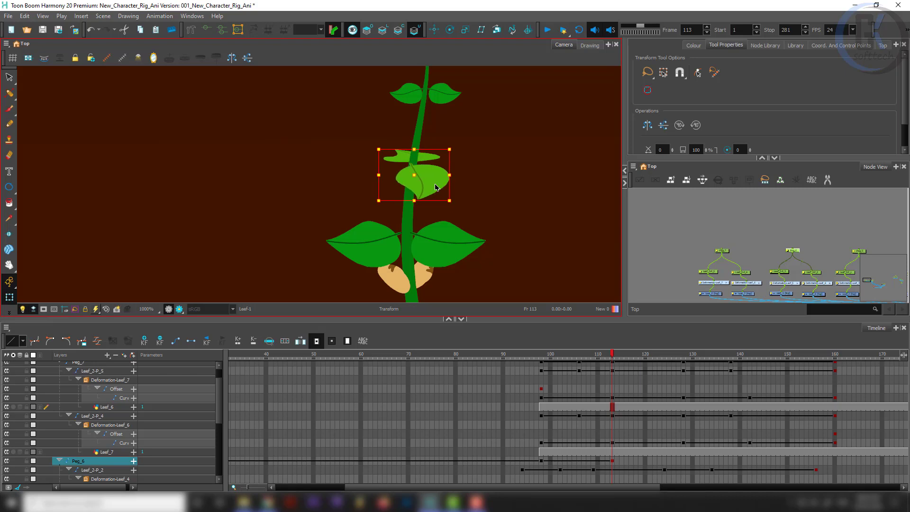
key("Right")
key("Right")
key("Right")
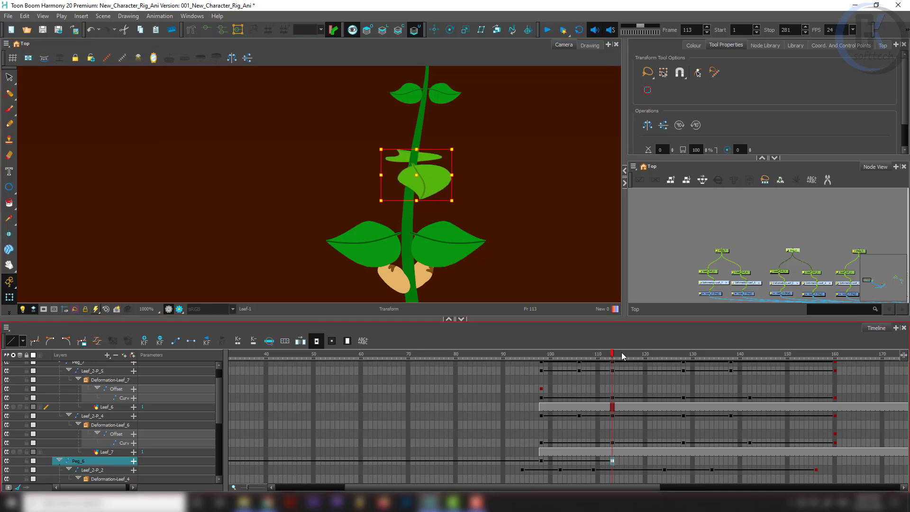
- Keyframe Peg_6 at frames 128 and 142, nudging the middle leaf pair so it stays centred on the stem
left_click_drag(622, 357, 684, 360)
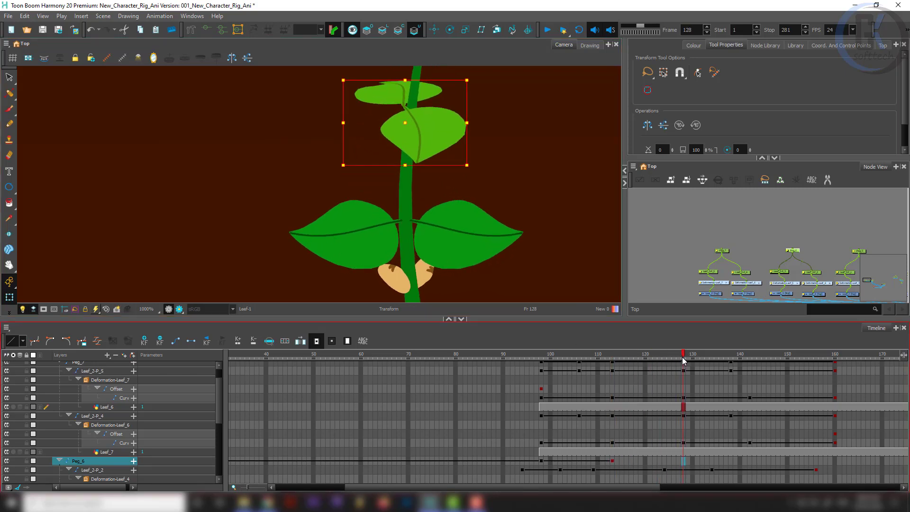
scroll(495, 186, "down", 3)
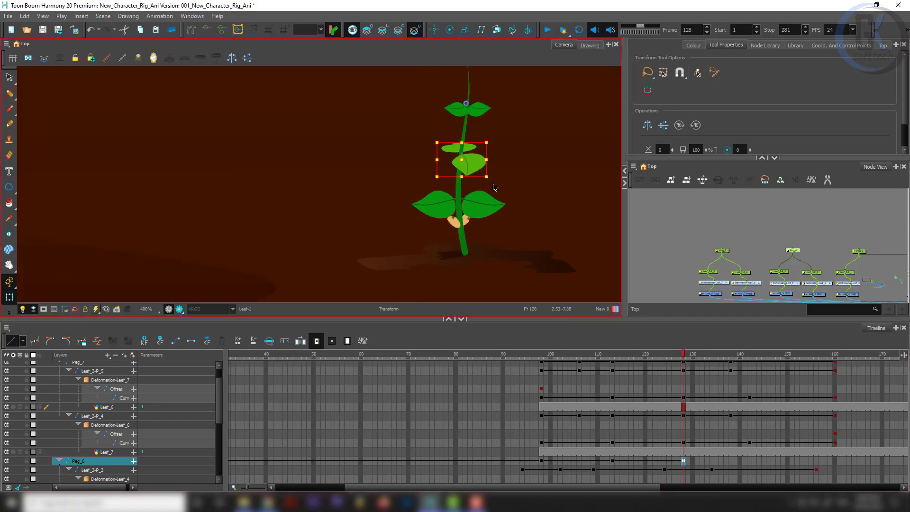
left_click_drag(695, 357, 749, 357)
key("Left")
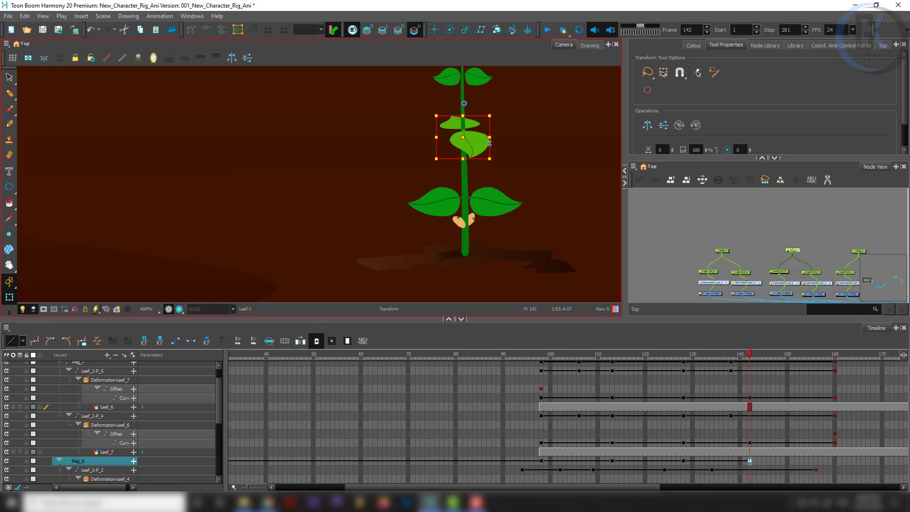
- Nudge Peg_6 slightly left at frame 156 to centre the middle leaf pair on the stem
left_click(480, 460)
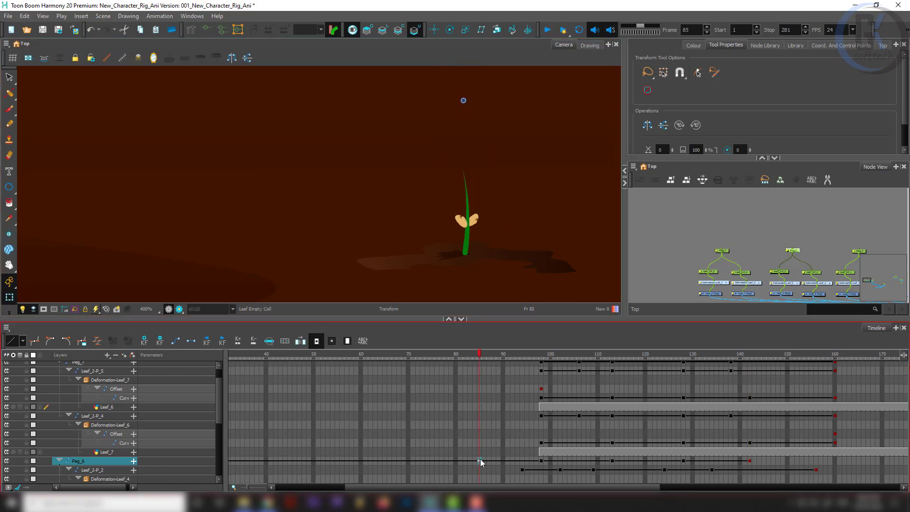
left_click(816, 461)
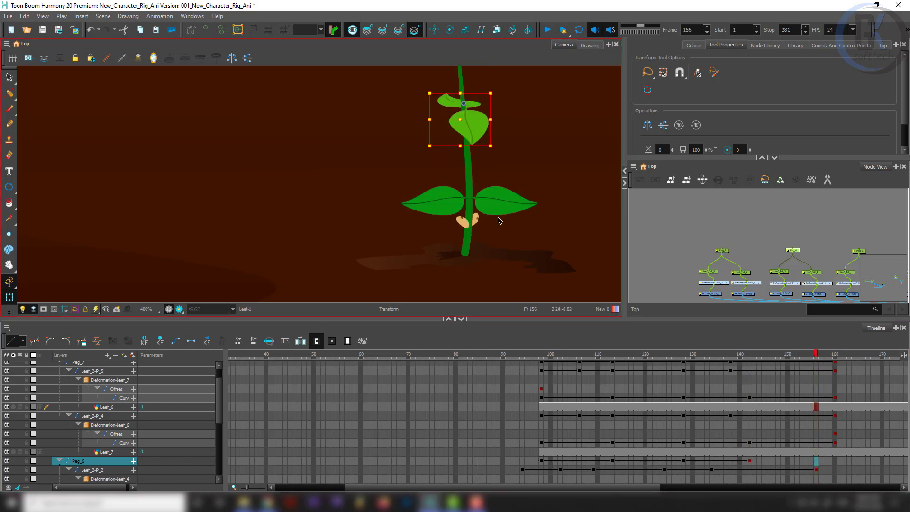
key("Left")
key("Left")
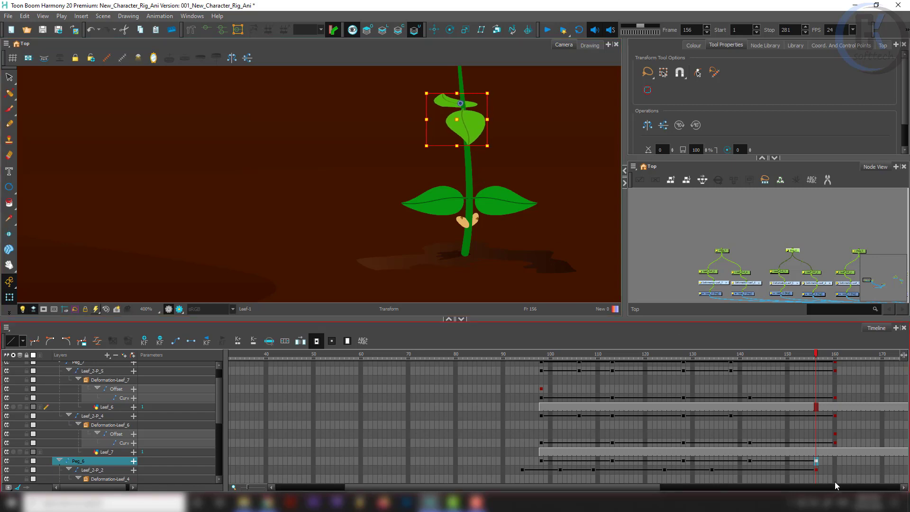
key("Escape")
scroll(445, 158, "down", 4)
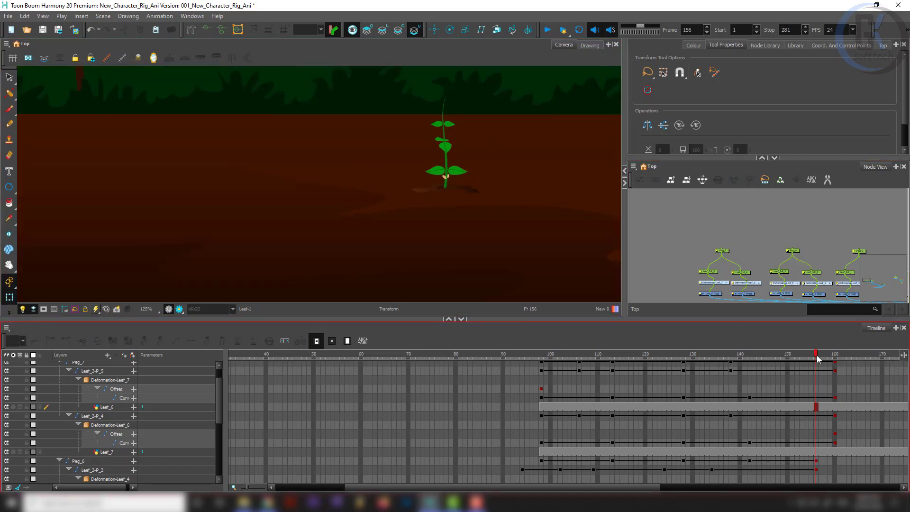
- Move the final keyframes of Peg_7 and Leaf_2-P_5 earlier to frame 153, and select Peg_6
left_click_drag(816, 356, 835, 361)
scroll(821, 397, "up", 2)
scroll(813, 428, "down", 3)
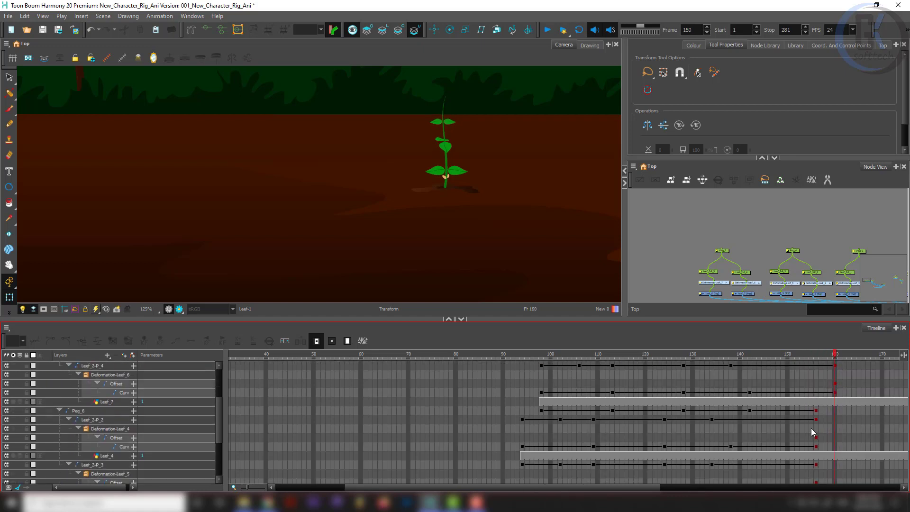
scroll(819, 422, "up", 3)
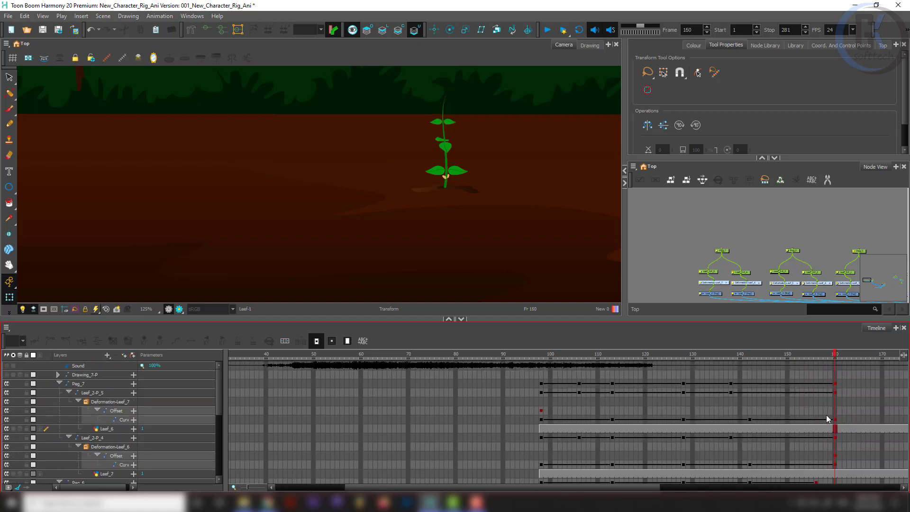
left_click(720, 252)
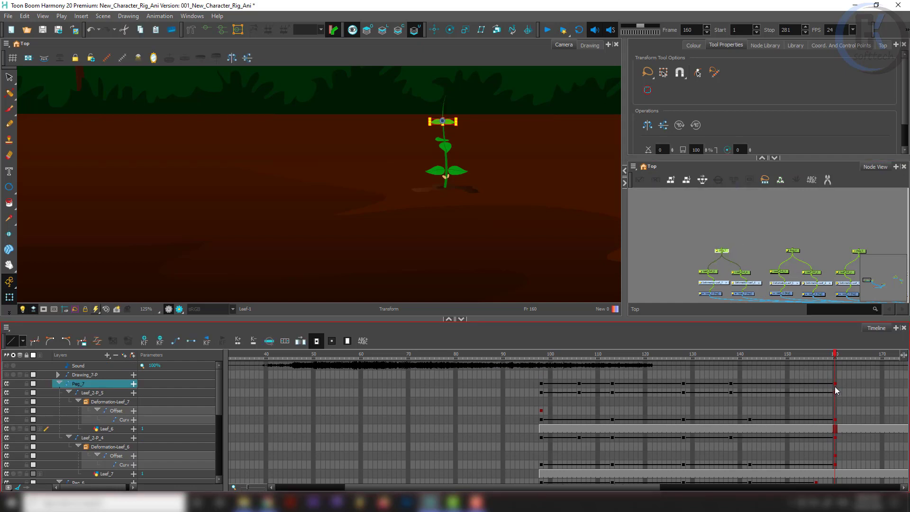
left_click_drag(835, 386, 816, 393)
scroll(810, 428, "down", 8)
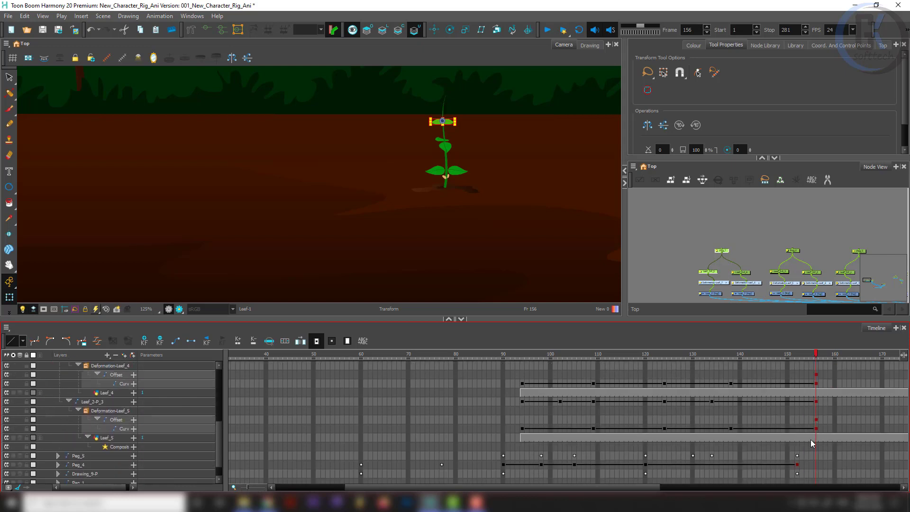
scroll(811, 443, "down", 2)
left_click_drag(791, 356, 801, 395)
scroll(801, 374, "up", 3)
scroll(803, 377, "up", 4)
left_click_drag(812, 229, 789, 255)
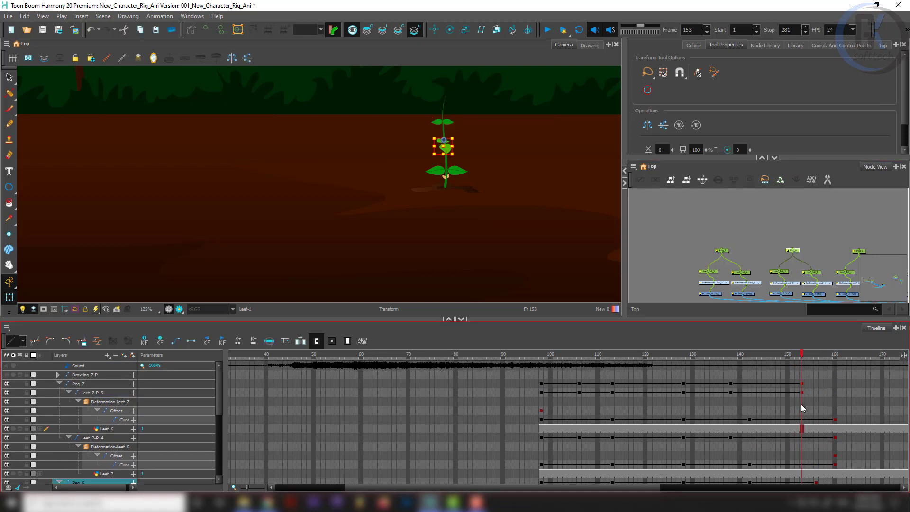
- Move the final Offset and Curve keyframes of Deformation-Leaf_6 earlier to frame 153, and select Peg_7
key("o")
scroll(809, 390, "up", 1)
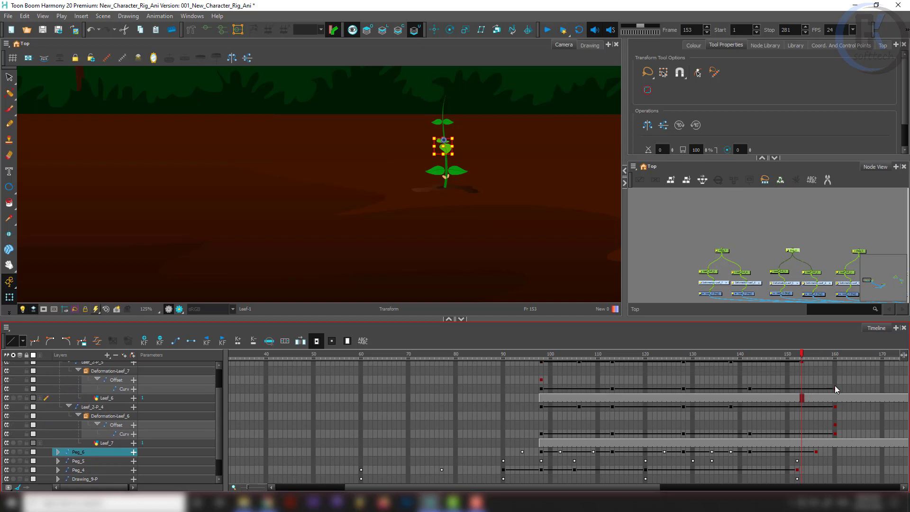
left_click(803, 425)
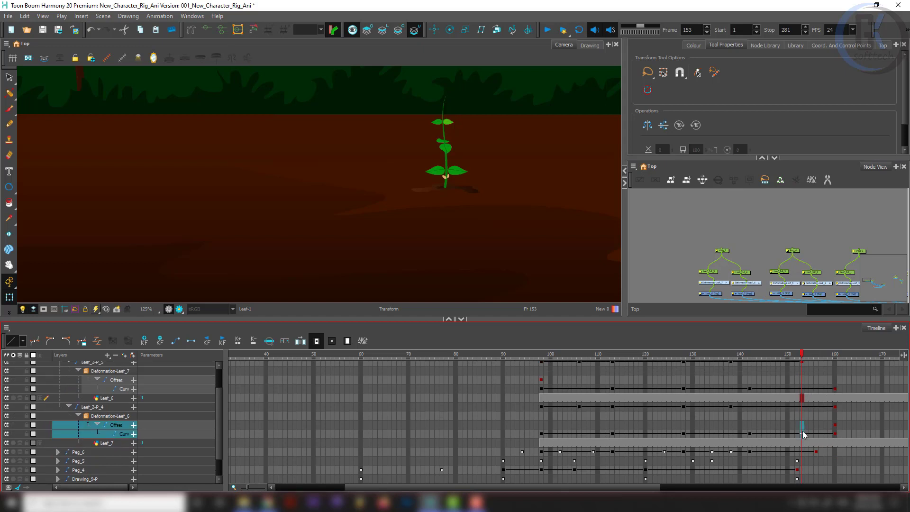
left_click(835, 426)
left_click_drag(835, 426, 810, 432)
mouse_move(799, 355)
left_mouse_down()
mouse_move(718, 361)
mouse_move(817, 364)
mouse_move(794, 363)
mouse_move(800, 369)
left_mouse_up()
scroll(800, 369, "up", 1)
left_click(711, 258)
left_click_drag(710, 255, 709, 262)
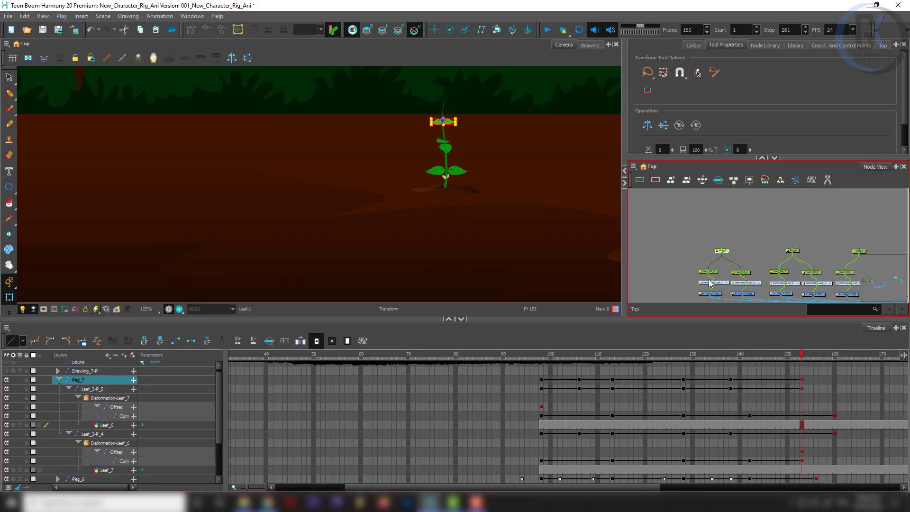
- Select Peg_5 and check the layers nested under Peg_7, collapsing the Offset group of Deformation-Leaf_7
left_click(859, 252)
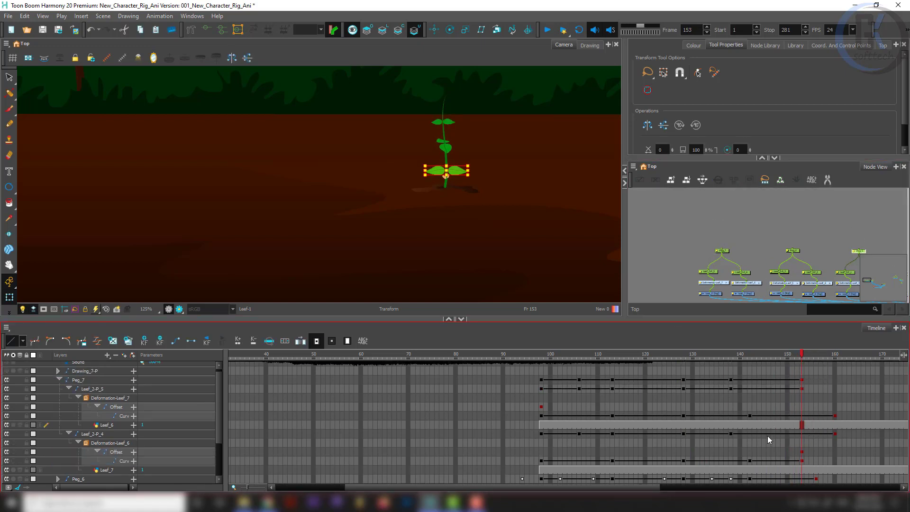
scroll(766, 437, "down", 3)
scroll(790, 408, "up", 3)
left_click(78, 398)
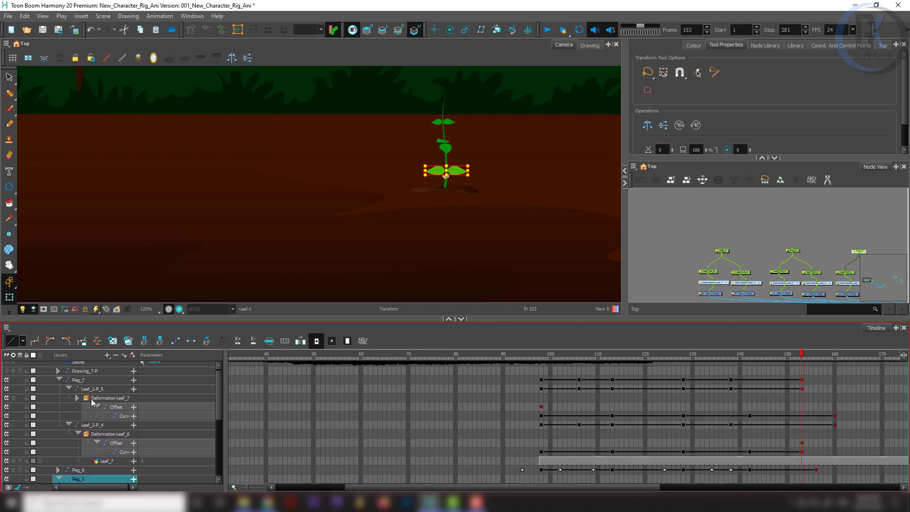
left_click(81, 400)
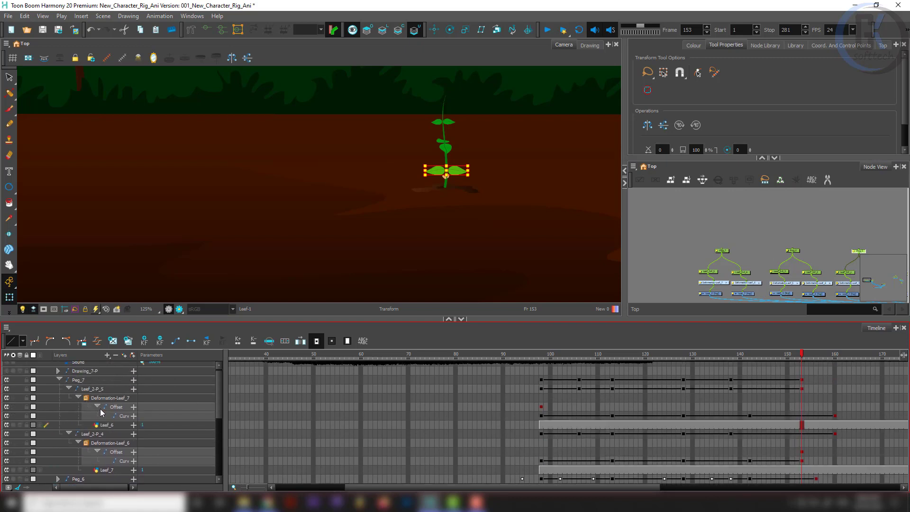
left_click(97, 408)
left_click(97, 408)
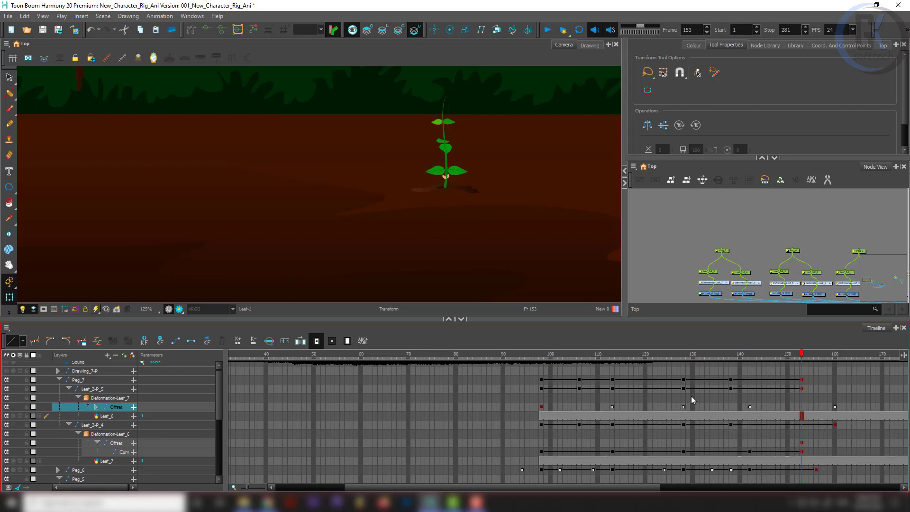
- Inspect the final Leaf_2-P_4 keyframe and check the leaf pairs against the stem between frames 152 and 162
left_click(836, 425)
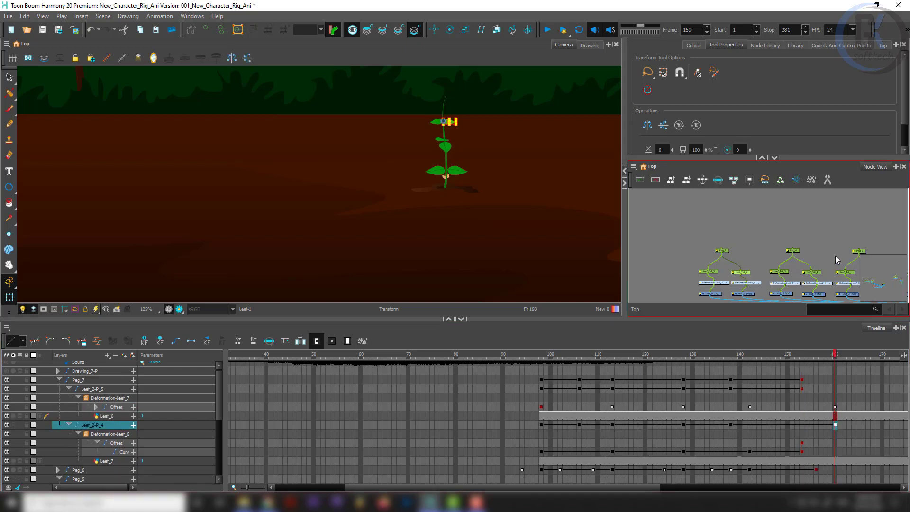
left_click(866, 254)
left_click_drag(866, 255, 805, 254)
left_click_drag(770, 357, 844, 355)
scroll(455, 145, "up", 6)
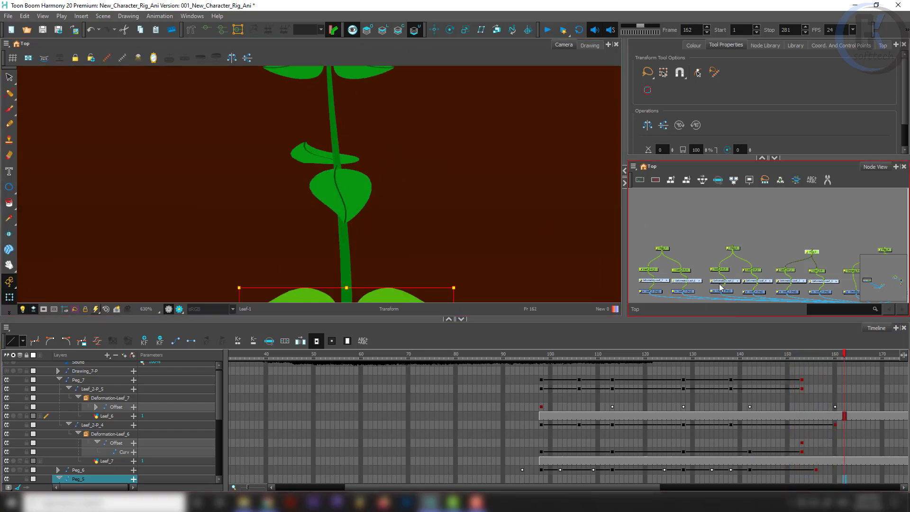
left_click_drag(715, 357, 799, 356)
left_click(739, 204)
scroll(725, 220, "down", 4)
scroll(799, 261, "up", 5)
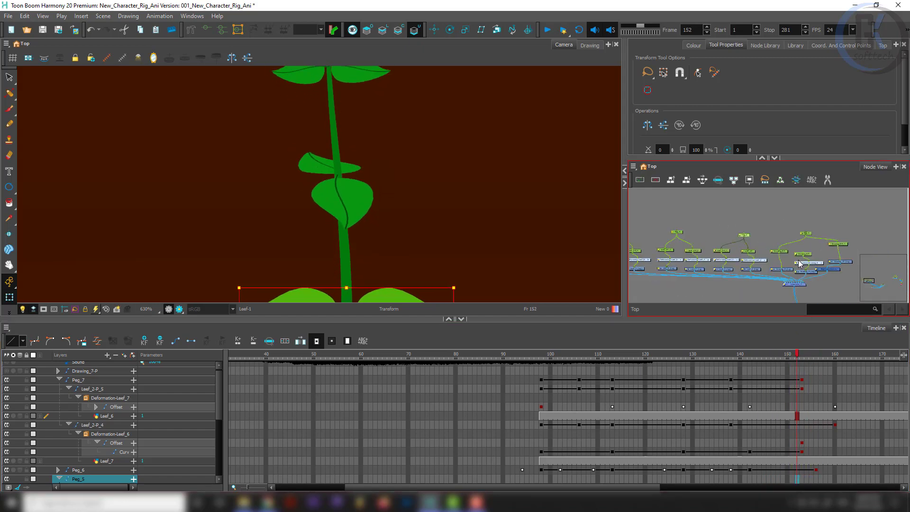
- Select the stem's Drawing_9-P and compare its final keyframes with those of the leaf layers
left_click(810, 251)
scroll(664, 453, "down", 3)
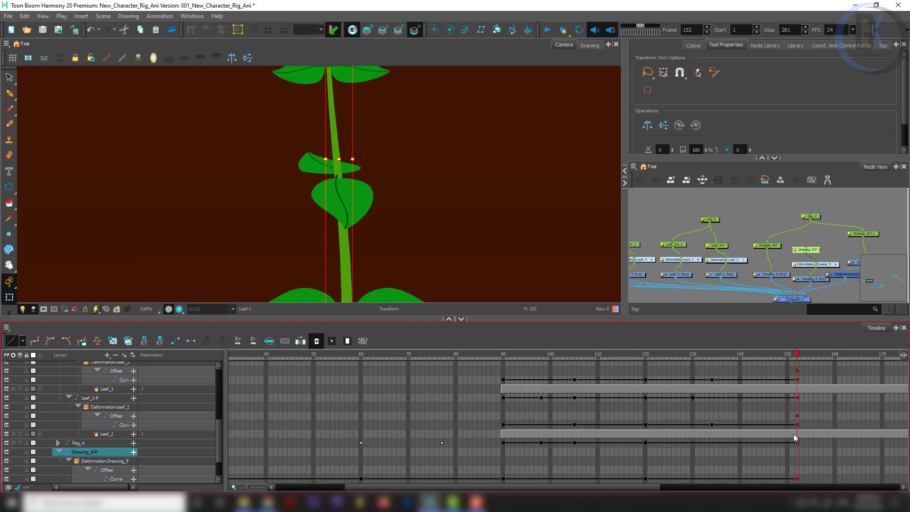
scroll(743, 414, "down", 1)
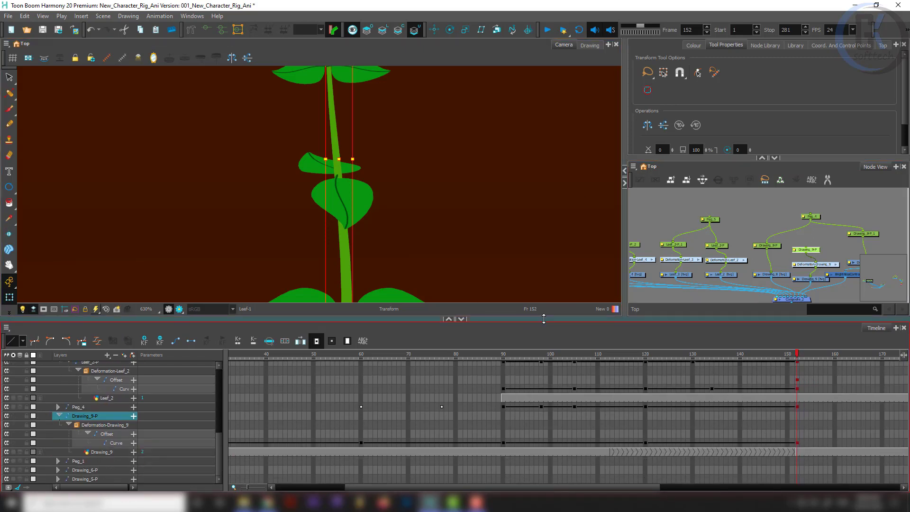
scroll(730, 400, "up", 2)
scroll(730, 399, "up", 4)
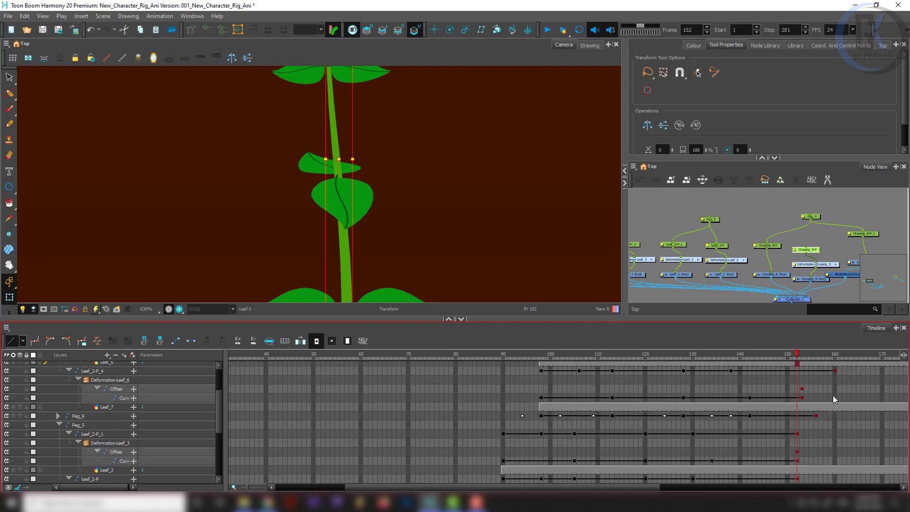
- Select the lowest leaf pair's Peg_5 and collapse all layers in the timeline
left_click_drag(697, 211, 719, 223)
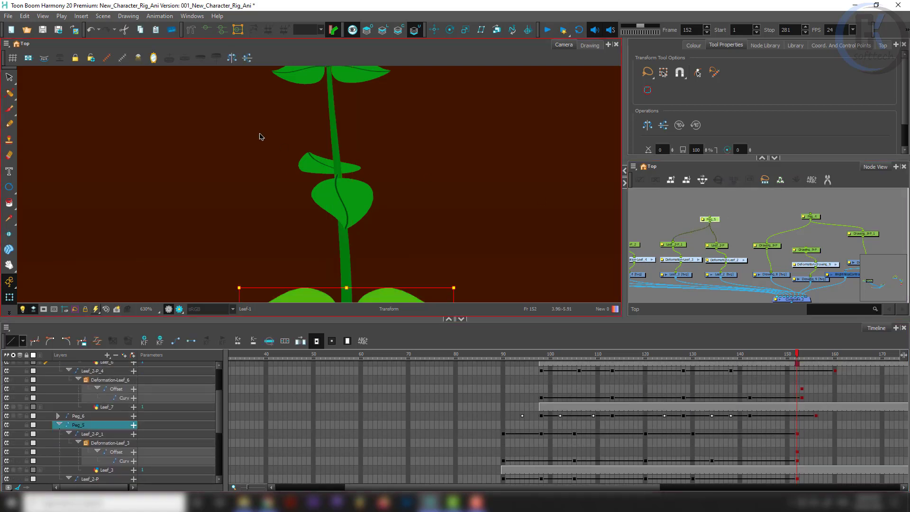
scroll(341, 219, "down", 4)
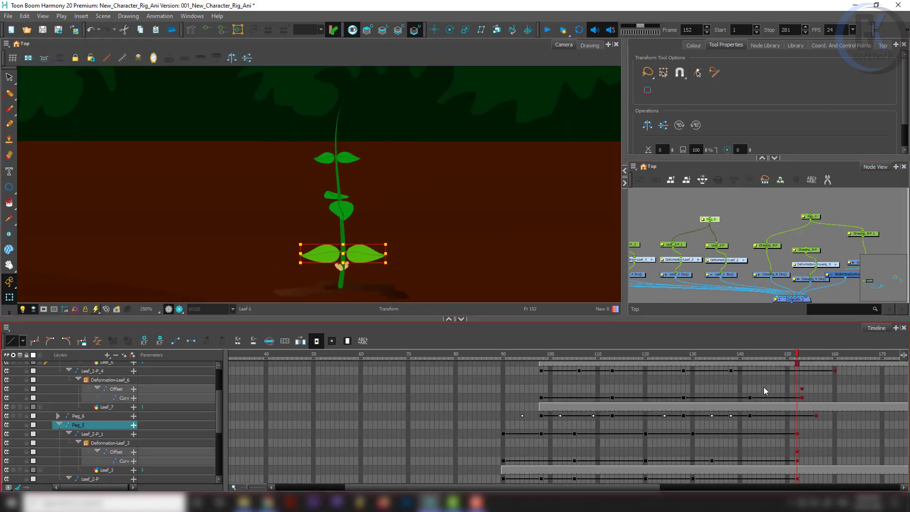
scroll(764, 391, "up", 2)
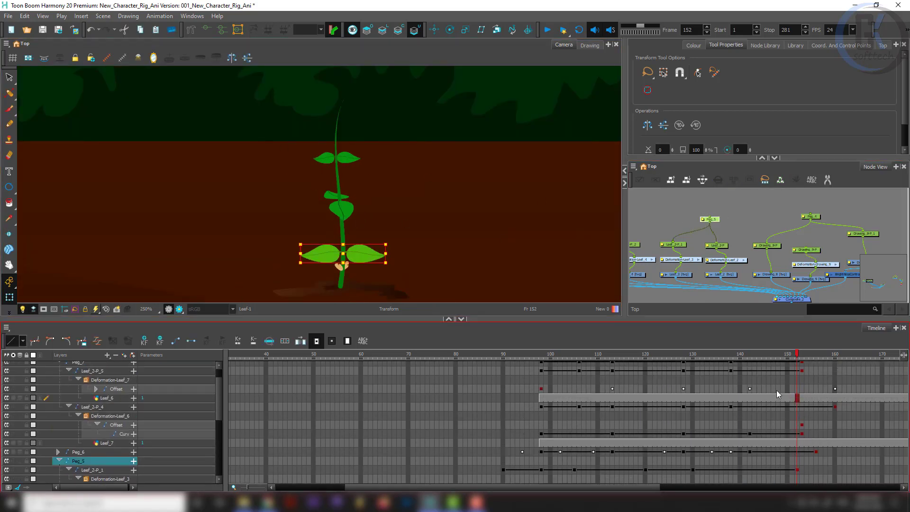
scroll(776, 413, "up", 1)
left_click(744, 226)
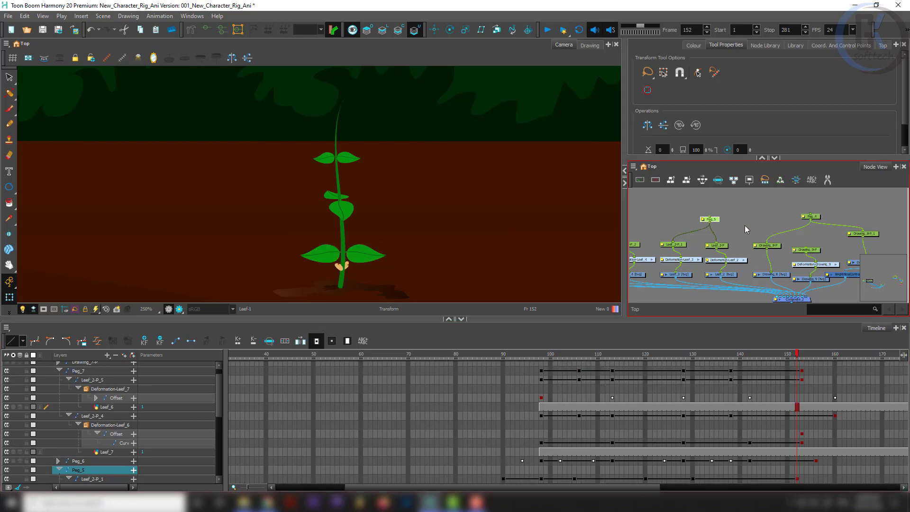
left_click(727, 246)
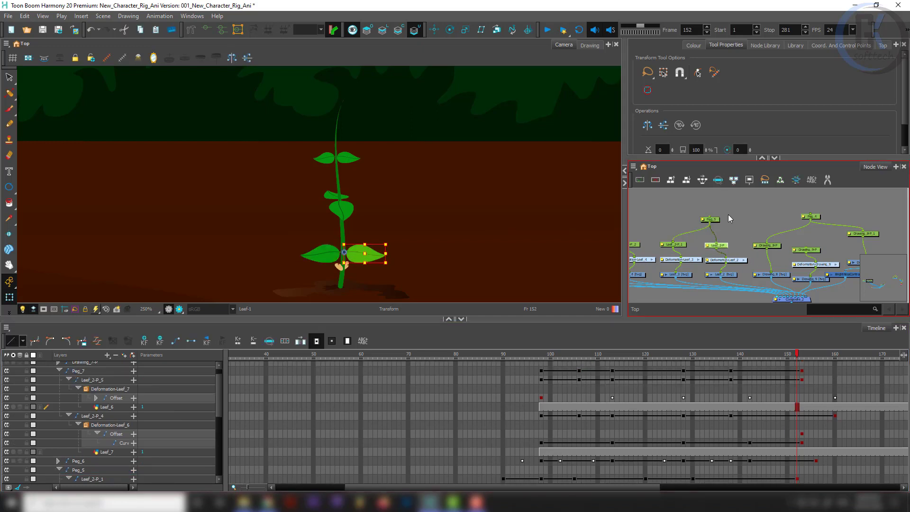
left_click(714, 219)
scroll(778, 407, "down", 4)
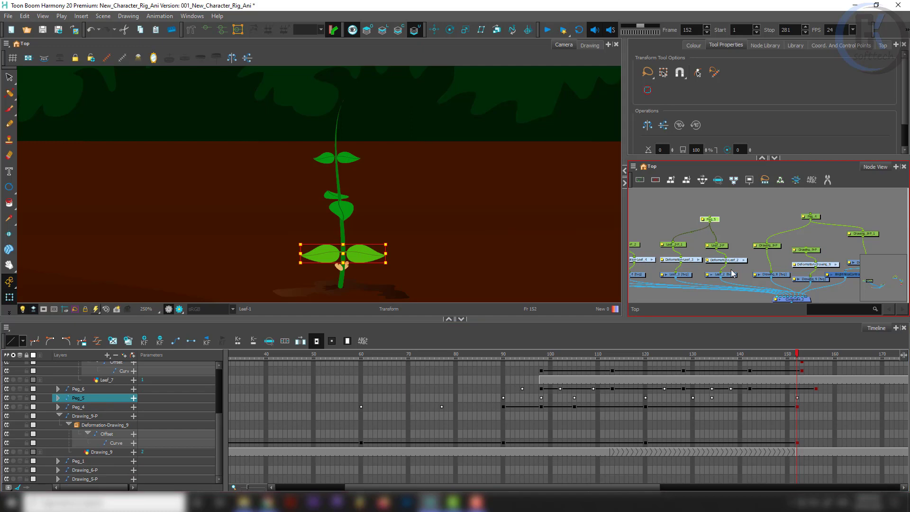
key("F11")
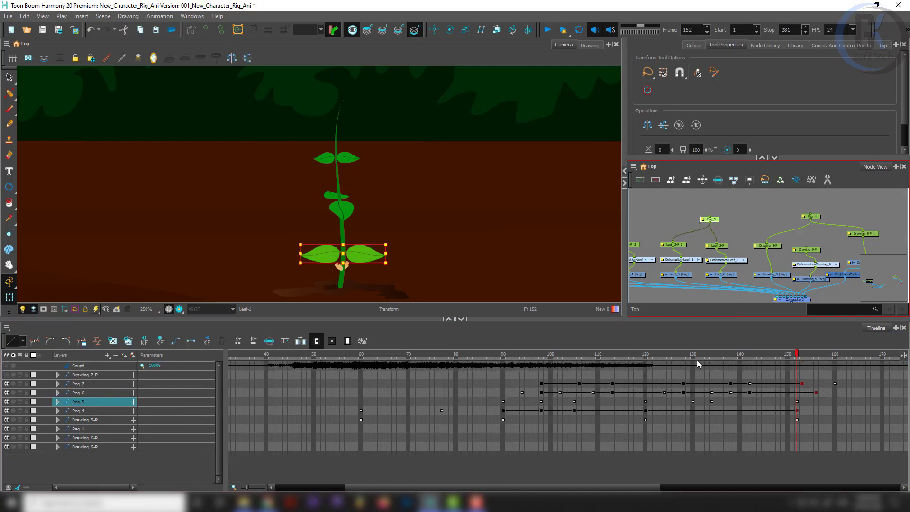
- Check the final keyframes under Peg_5, then select Peg_6 and expand only its nested layers
key("F10")
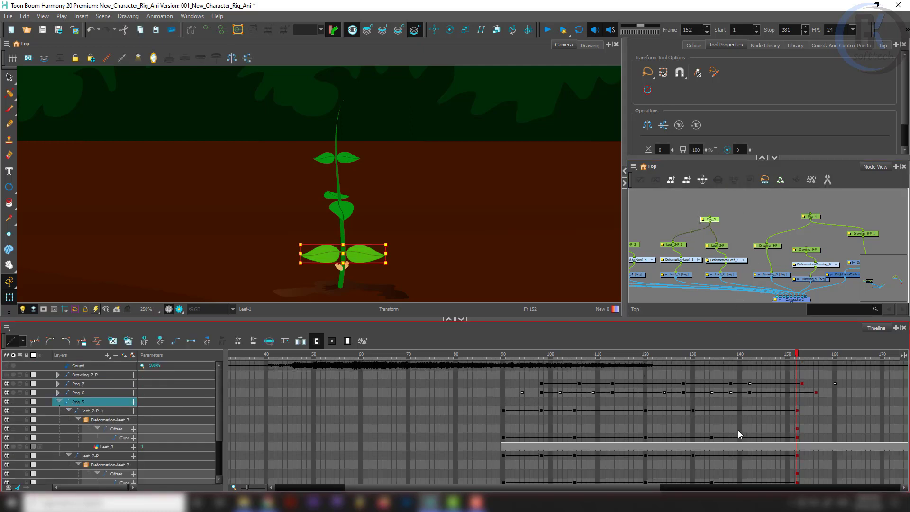
mouse_move(796, 359)
left_mouse_down()
mouse_move(787, 356)
mouse_move(800, 359)
left_mouse_up()
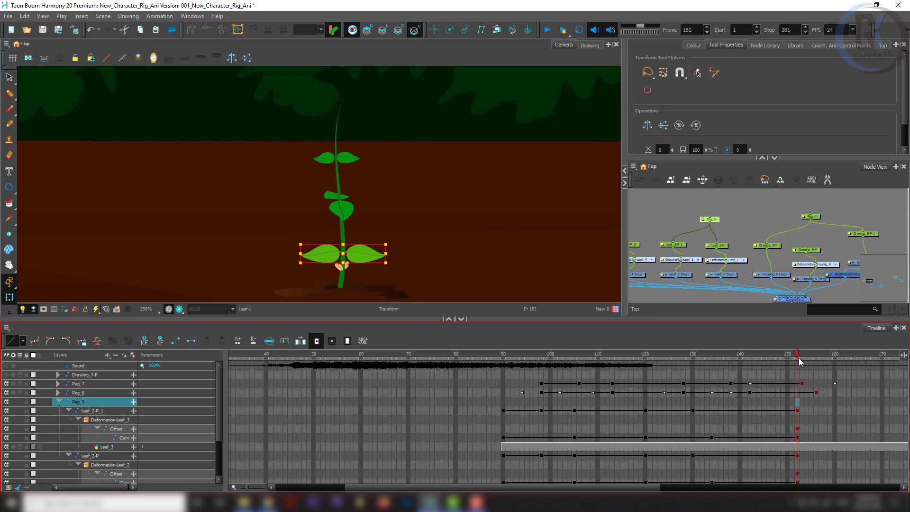
left_click(740, 211)
left_click_drag(690, 235, 781, 240)
left_click(692, 220)
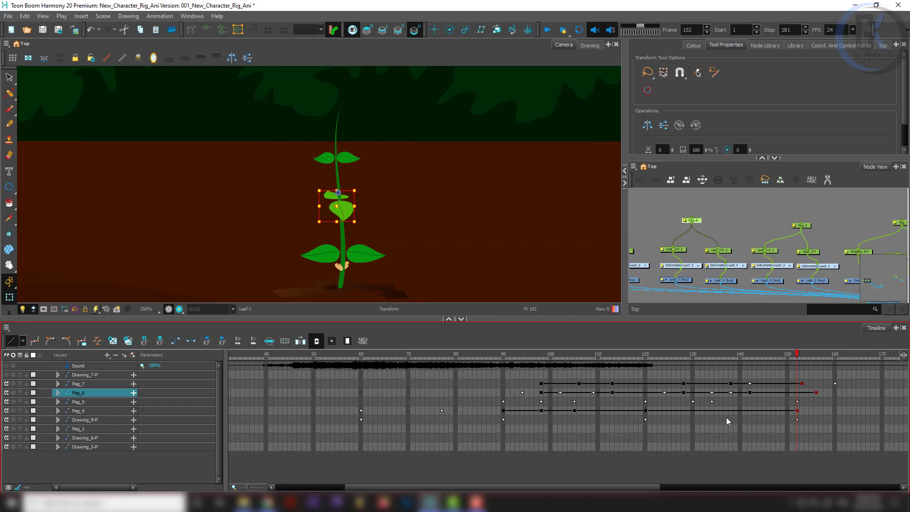
key("f")
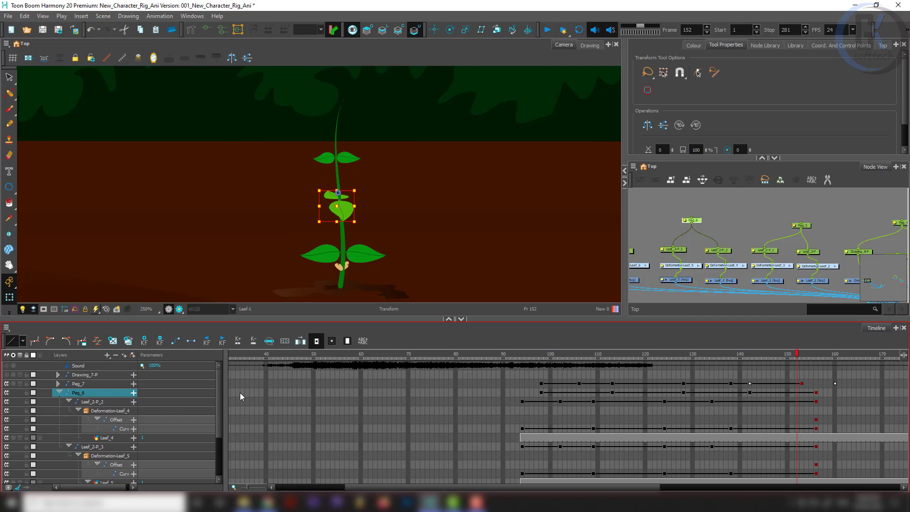
- Move the final keyframes of Peg_7 and Peg_6 earlier to frame 152
left_click(801, 383)
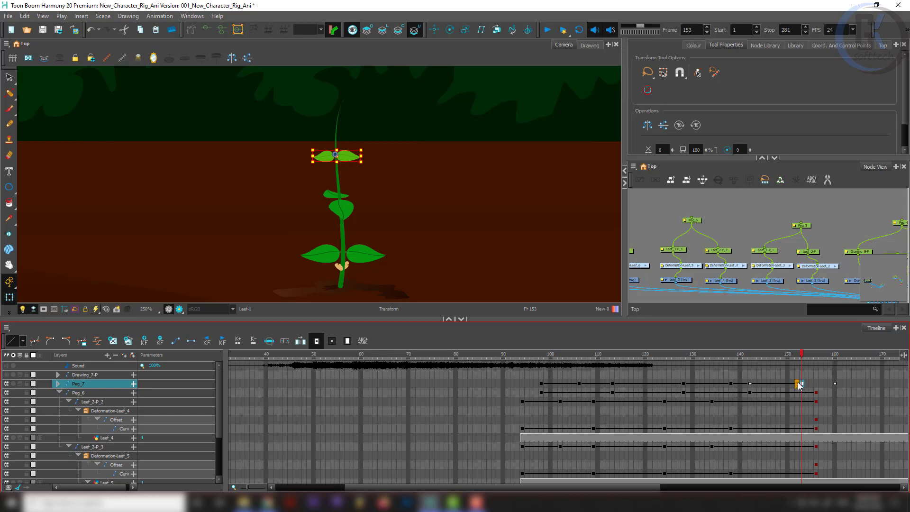
left_click(816, 392)
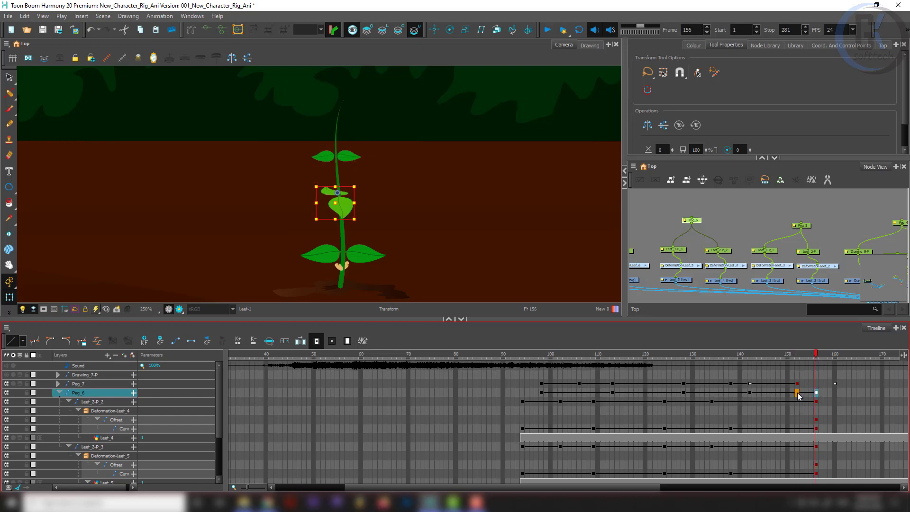
left_click(799, 396)
left_click(755, 223)
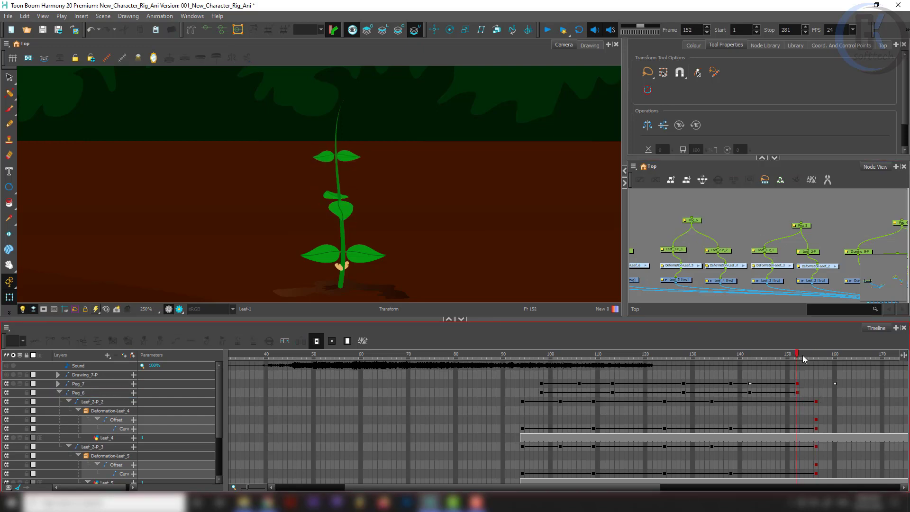
- Move the final Leaf_2-P_2 keyframe and the remaining nested Peg_7 keyframes at frame 160 to frame 152
mouse_move(804, 355)
left_mouse_down()
mouse_move(752, 358)
mouse_move(806, 365)
left_mouse_up()
left_click(798, 399)
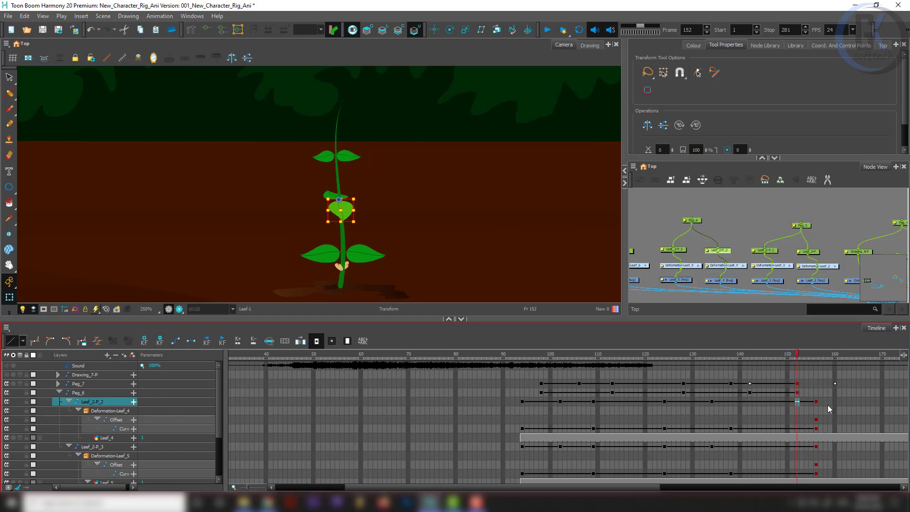
left_click_drag(816, 402, 798, 402)
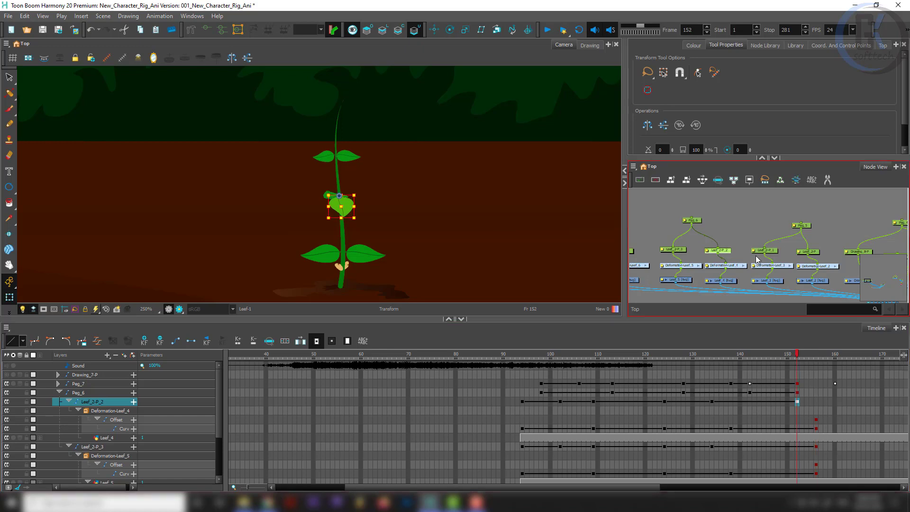
left_click(756, 256)
mouse_move(799, 358)
left_mouse_down()
mouse_move(821, 360)
mouse_move(773, 358)
mouse_move(797, 364)
left_mouse_up()
left_click(834, 383)
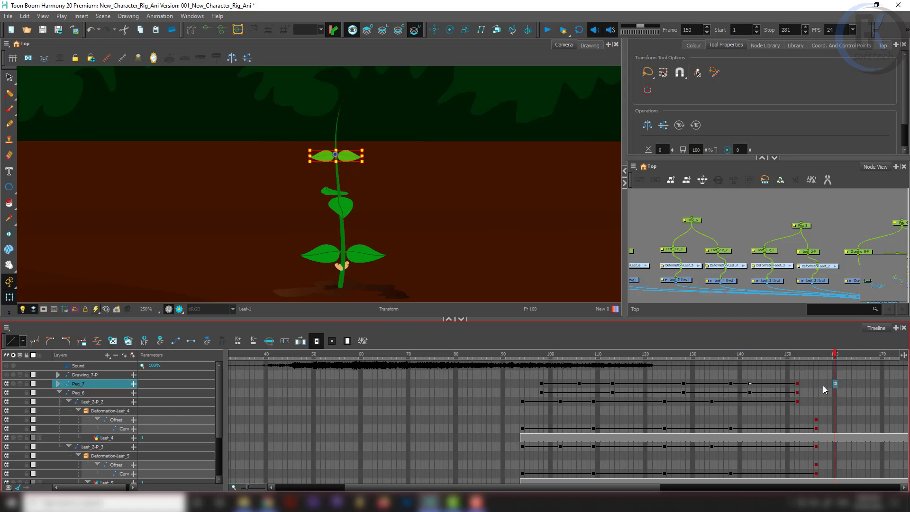
left_click_drag(837, 384, 801, 362)
- Collapse Leaf_2-P_2 and move its remaining nested deformation keyframes from frame 156 to frame 152
left_click(816, 419)
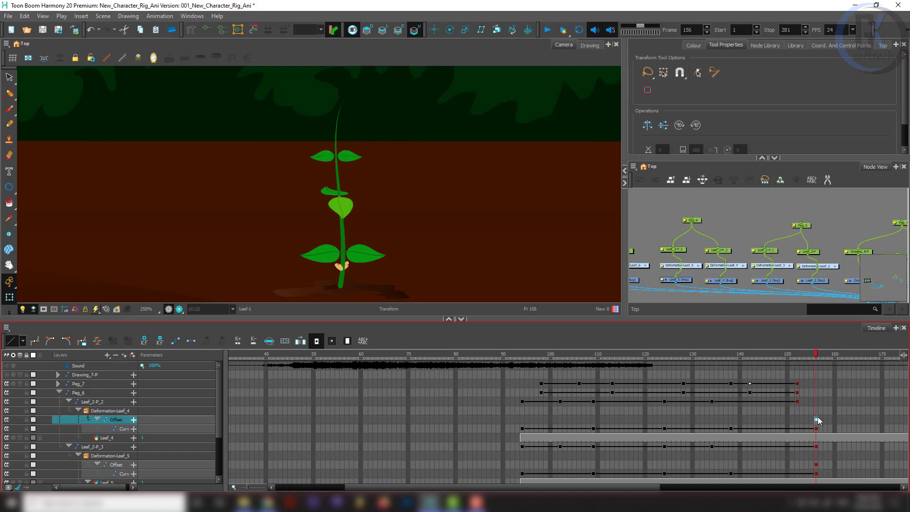
left_click(797, 419)
left_click(743, 217)
left_click(743, 217)
left_click(724, 256)
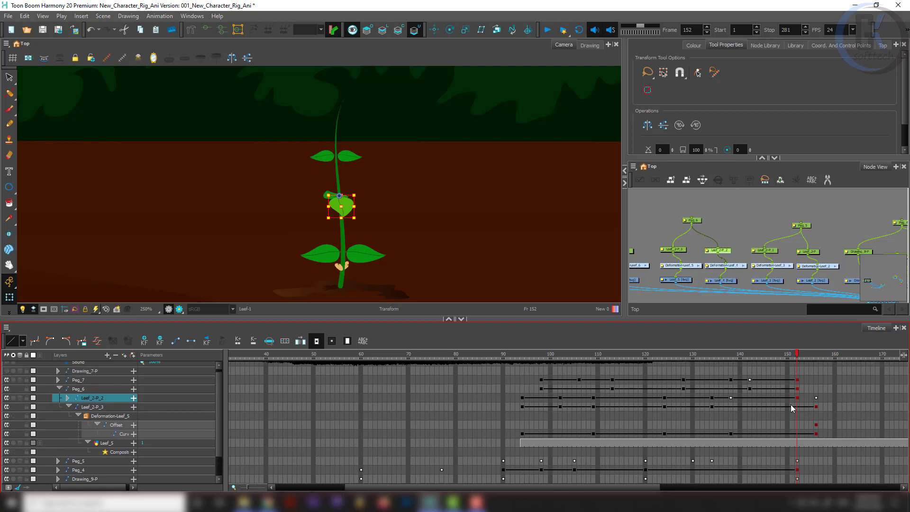
left_click(815, 398)
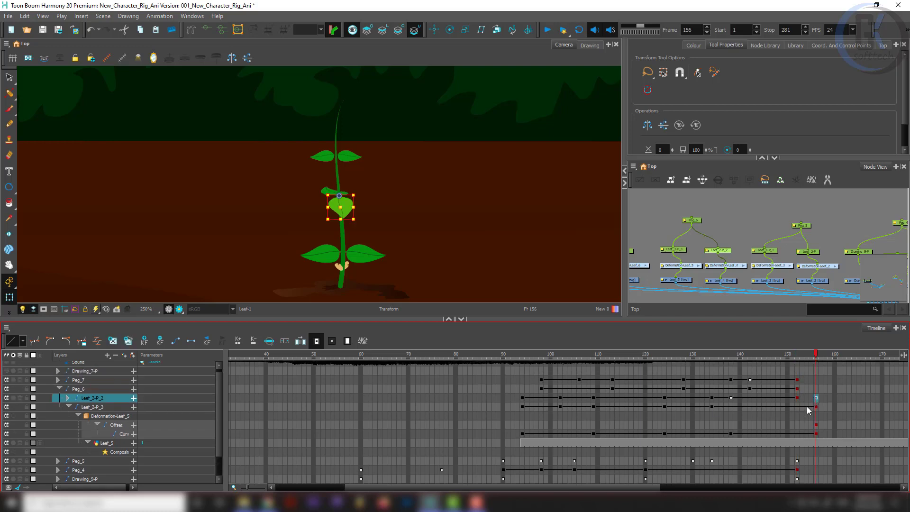
left_click(802, 399)
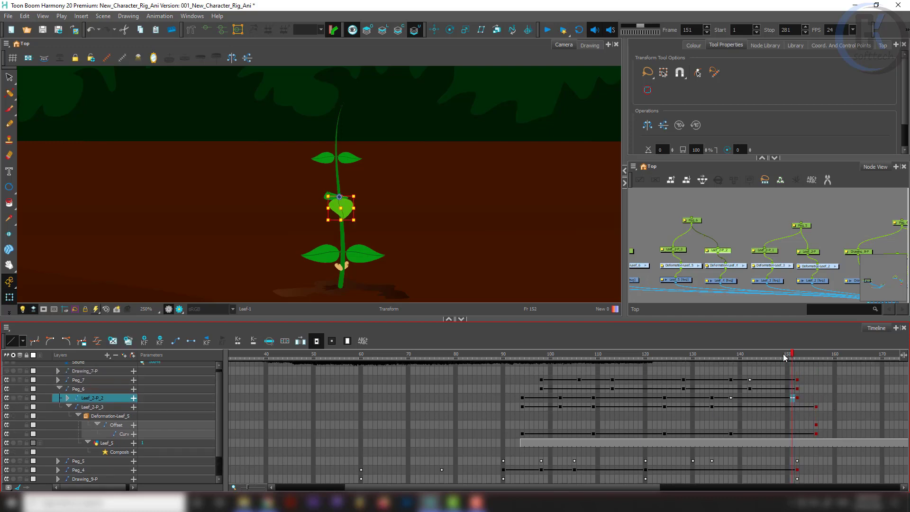
mouse_move(804, 363)
left_mouse_down()
mouse_move(817, 359)
mouse_move(797, 360)
left_mouse_up()
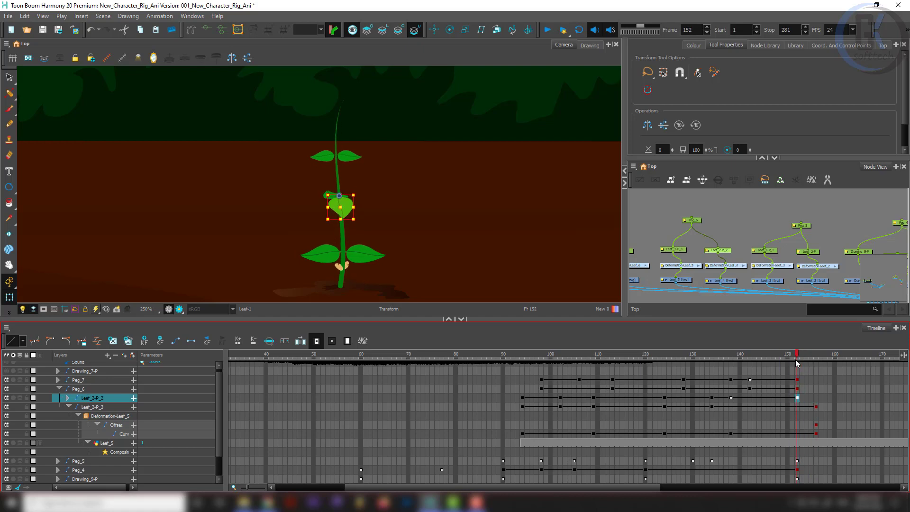
- Select and collapse Leaf_2-P_3, and move its final keyframes from frame 156 to frame 152
left_click(677, 251)
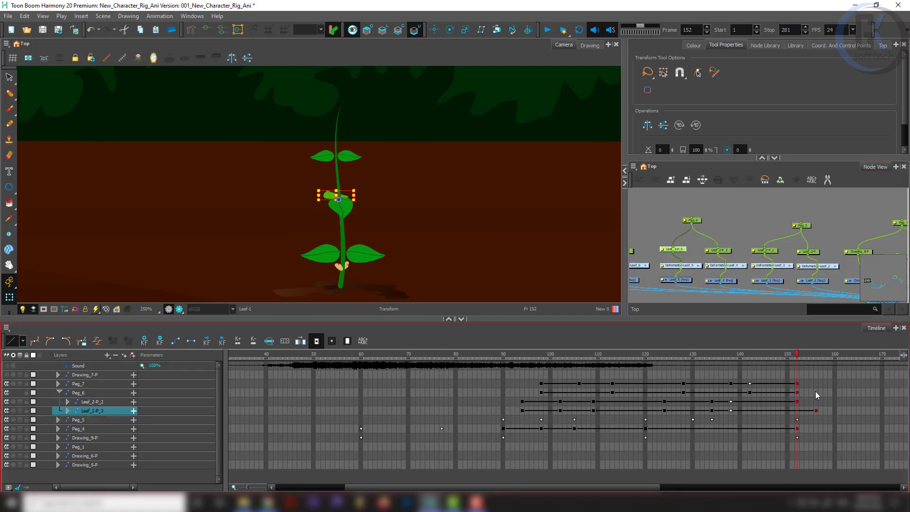
left_click(798, 420)
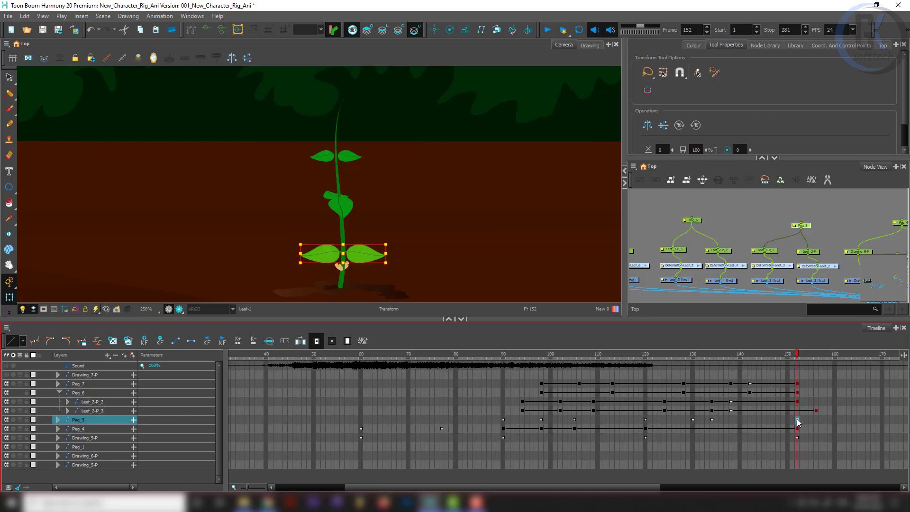
left_click(797, 410)
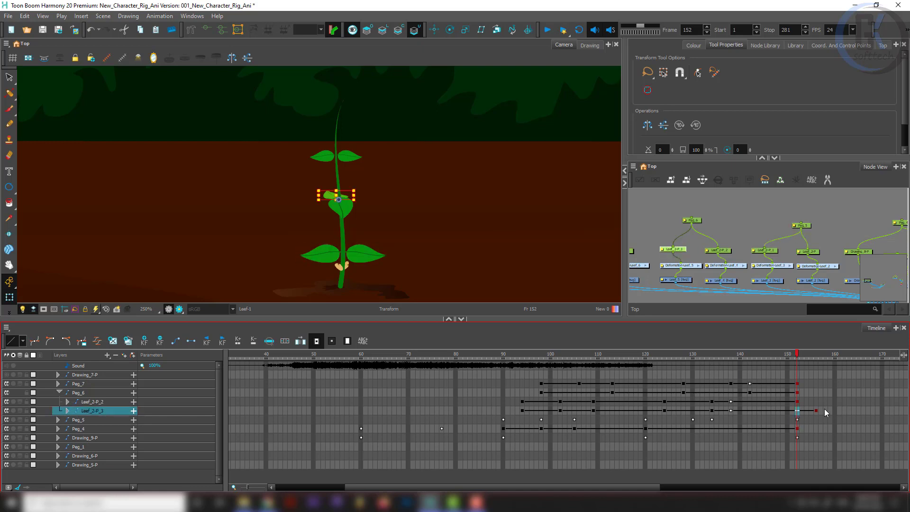
left_click_drag(824, 411, 797, 412)
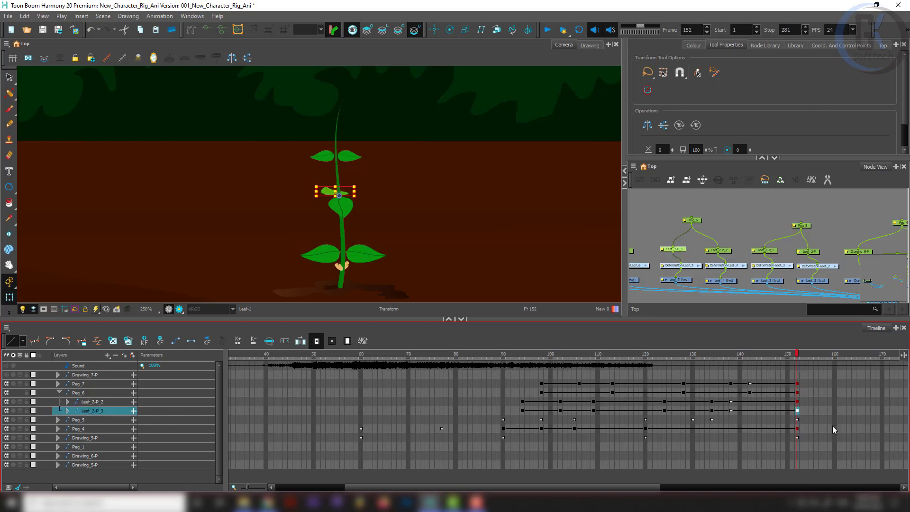
- Review the Leaf_2-P_4 layer and examine all the leaf pairs on the stem at frame 152
left_click(742, 249)
scroll(672, 249, "up", 5)
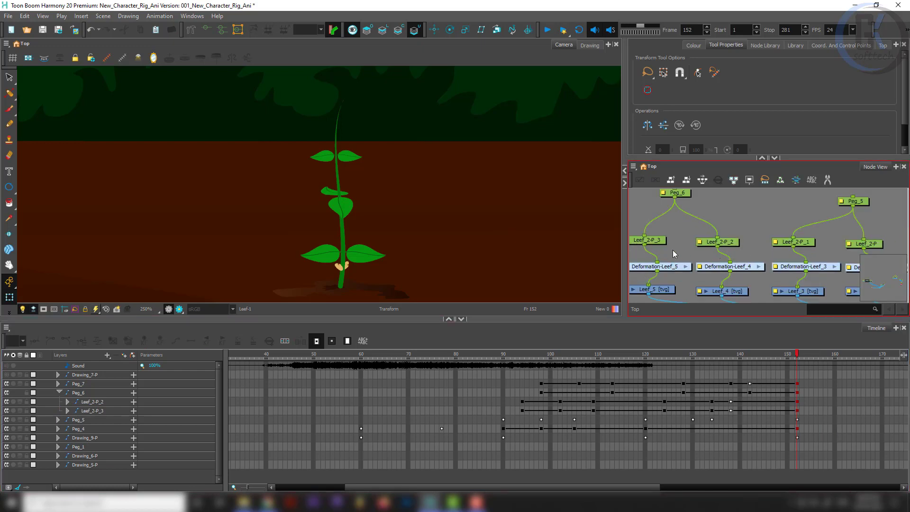
left_click(711, 269)
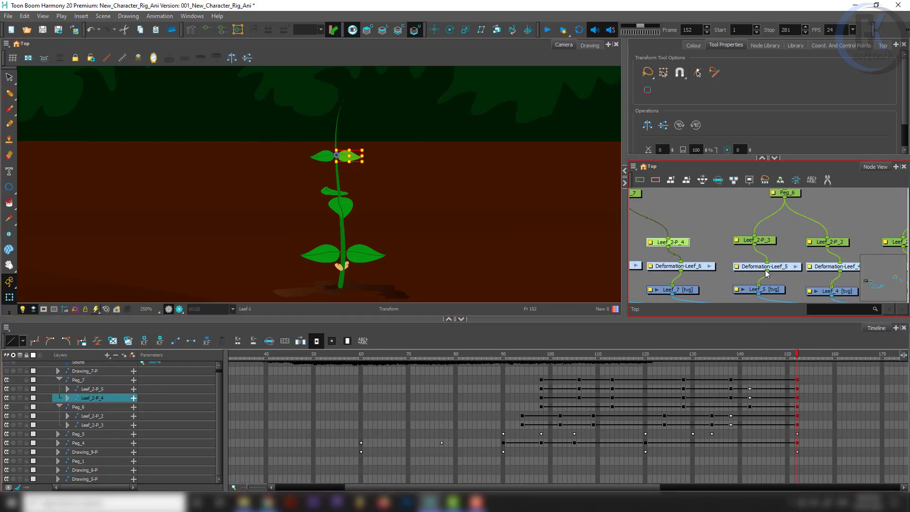
left_click(784, 354)
mouse_move(791, 356)
left_mouse_down()
mouse_move(835, 357)
mouse_move(674, 357)
mouse_move(806, 359)
mouse_move(797, 357)
left_mouse_up()
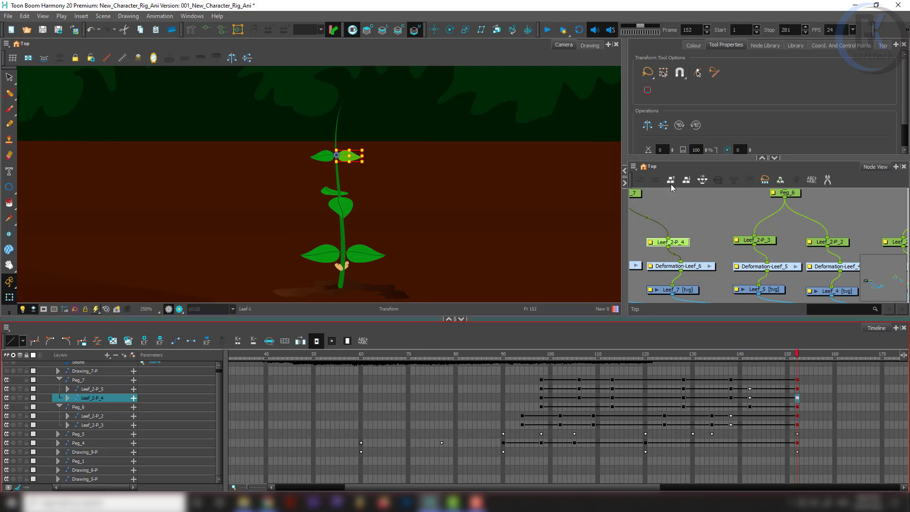
left_click(708, 207)
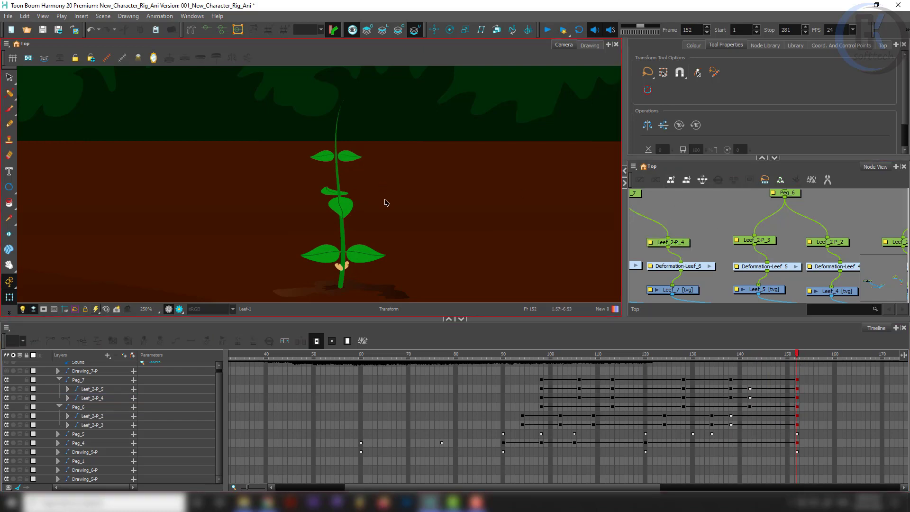
scroll(386, 201, "down", 5)
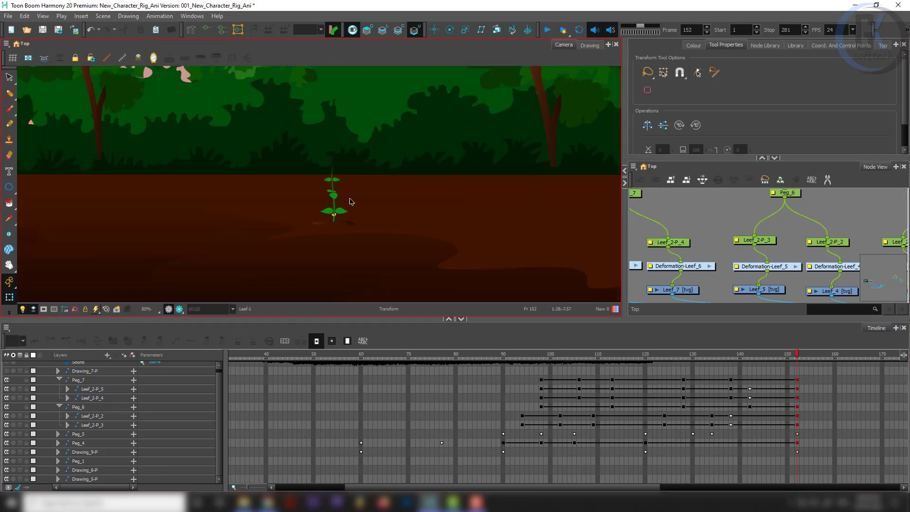
scroll(351, 201, "up", 2)
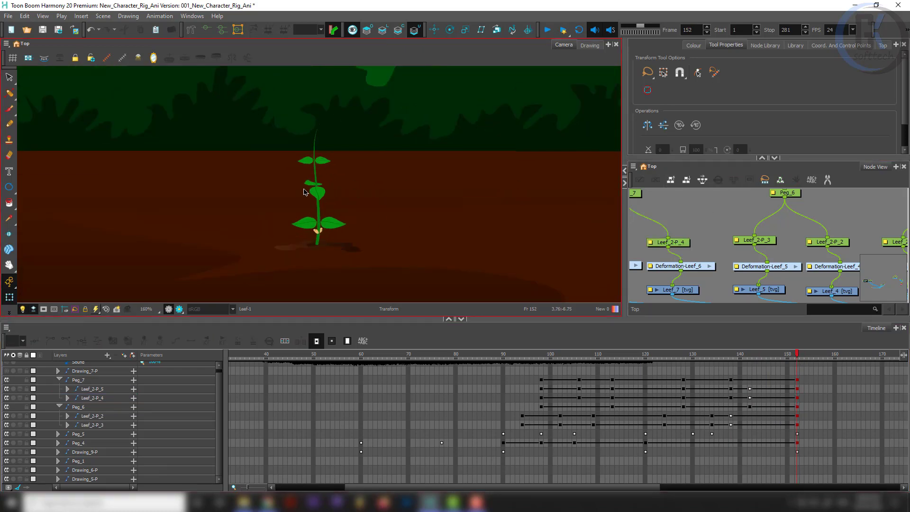
scroll(329, 207, "up", 2)
scroll(334, 211, "down", 2)
left_click(679, 261)
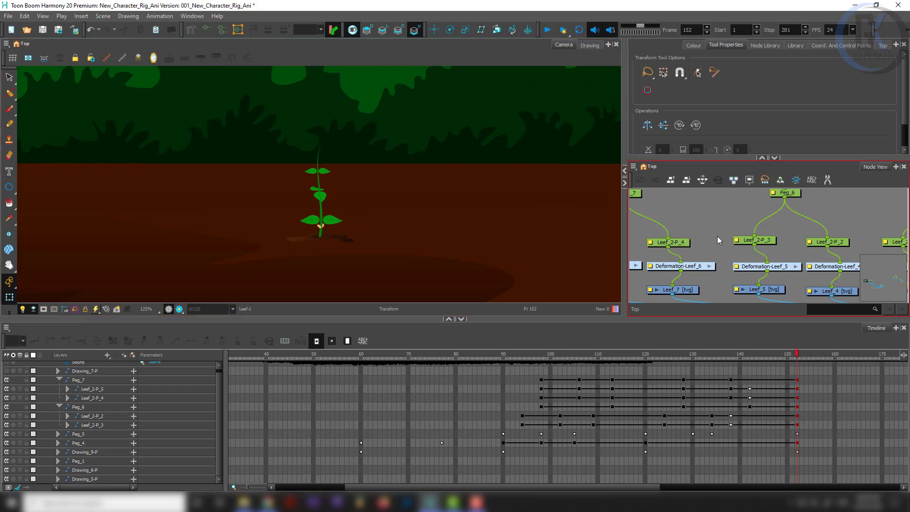
- Nudge Peg_6's leaf pair down the stem and slightly to the right at frame 152
scroll(718, 239, "down", 3)
left_click(753, 213)
scroll(332, 219, "up", 4)
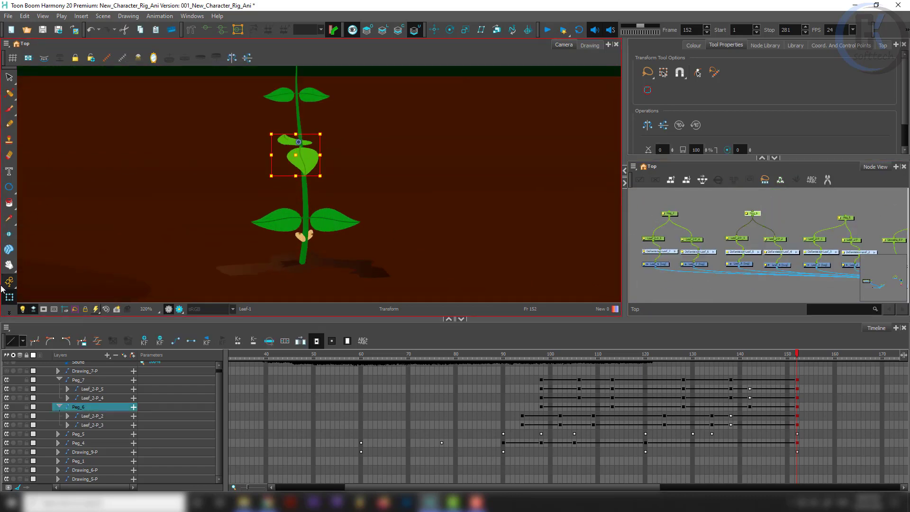
left_click(7, 283)
left_click(43, 300)
left_click_drag(288, 177, 317, 213)
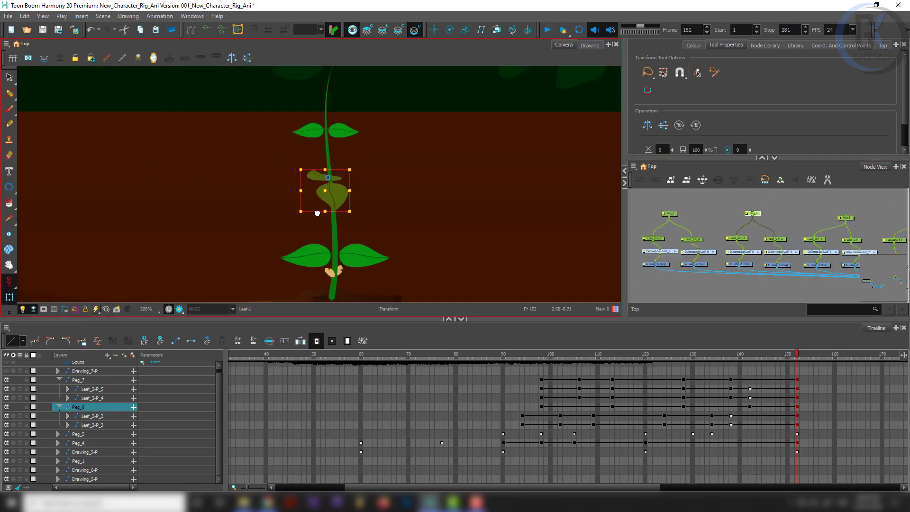
key("Down")
key("Down")
key("Down")
key("Down")
key("Down")
key("Down")
key("Down")
key("Down")
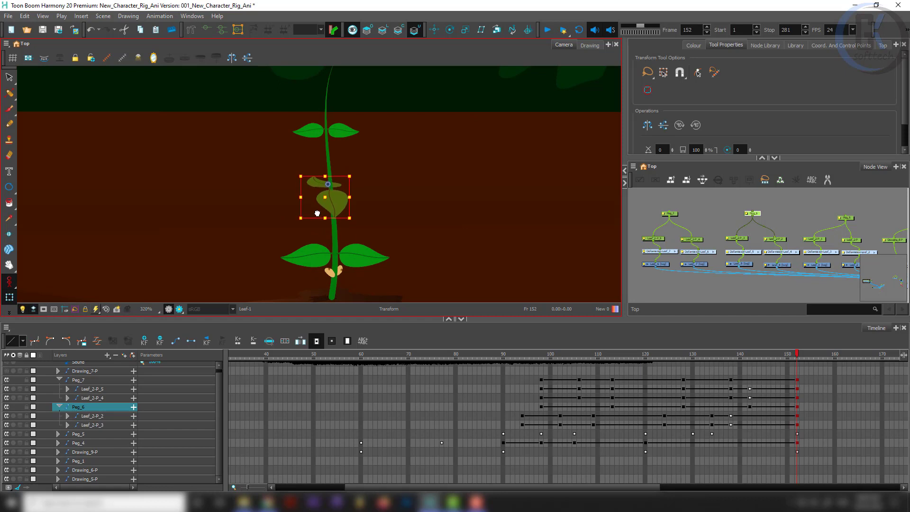
key("Right")
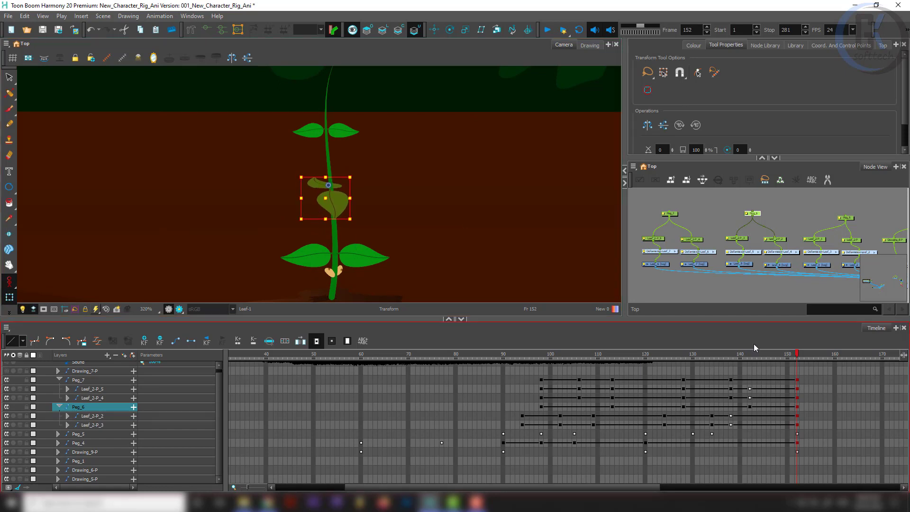
- Go to frame 98, select Peg_7 and expand all of its nested layers
left_click(714, 216)
scroll(347, 166, "down", 4)
left_click_drag(702, 354, 542, 392)
scroll(369, 205, "up", 8)
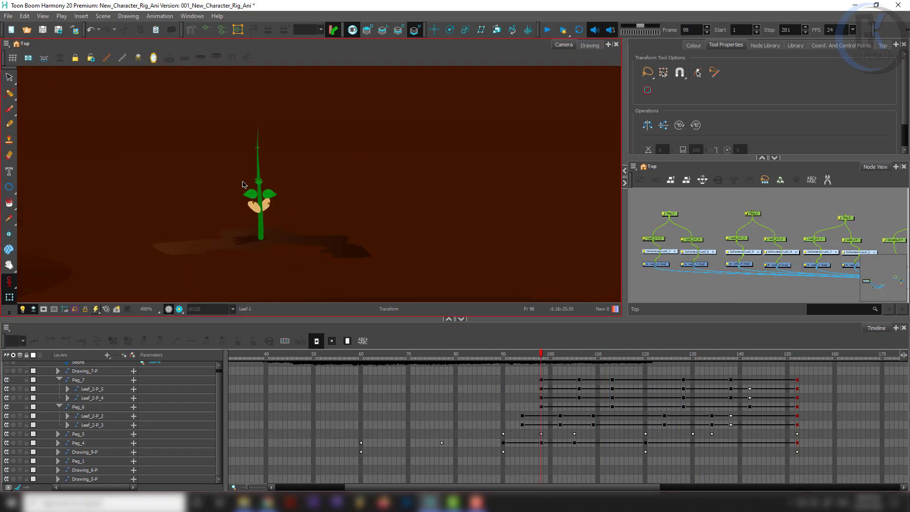
left_click_drag(288, 133, 287, 187)
left_click_drag(687, 201, 653, 223)
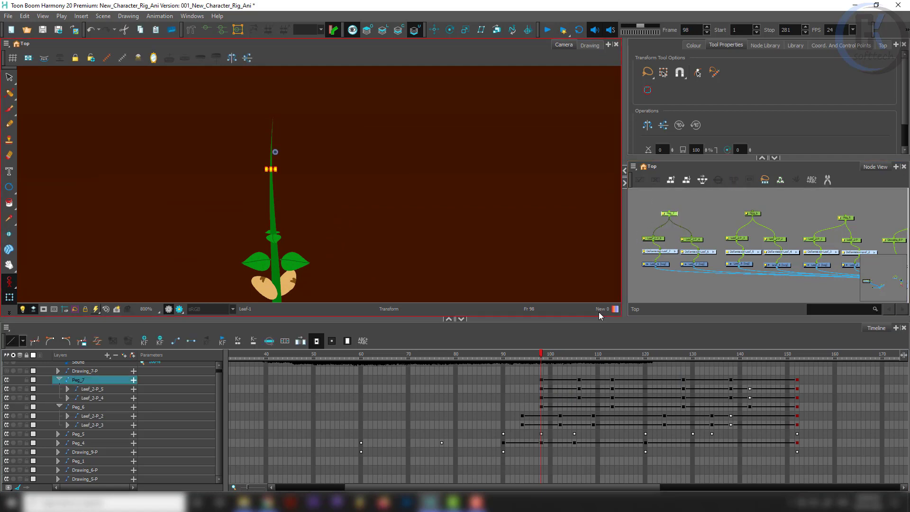
key("minus")
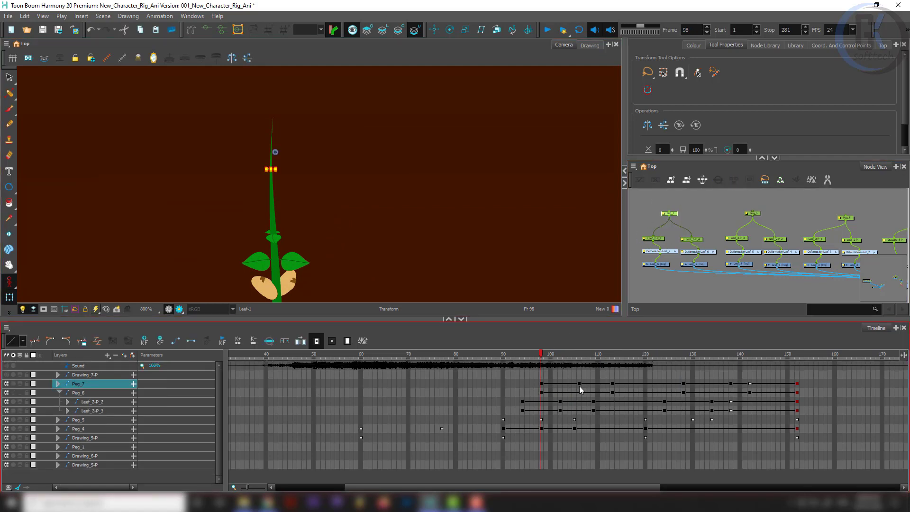
key("F3")
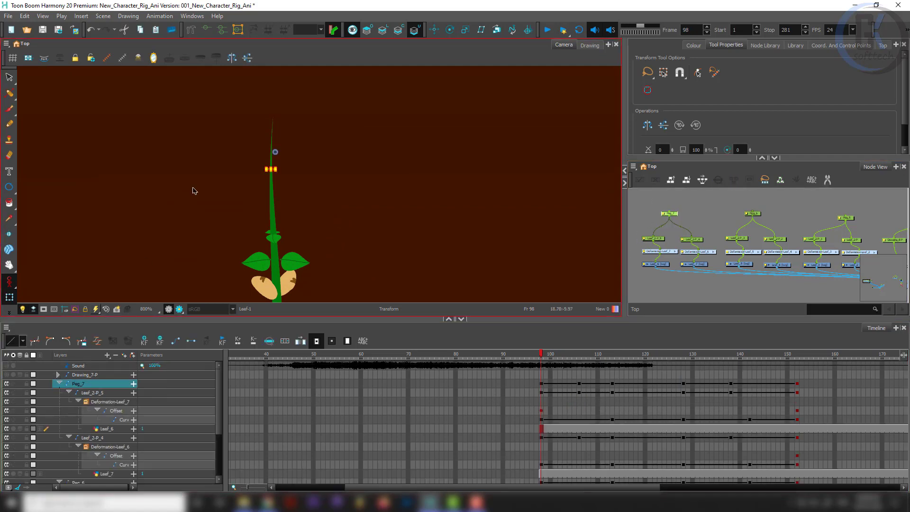
- Nudge Peg_7's small leaf pair down the stem at frame 98
scroll(226, 172, "up", 1)
left_click_drag(9, 282, 37, 280)
key("Down")
key("Down")
key("Down")
key("Down")
key("Down")
key("Down")
key("Down")
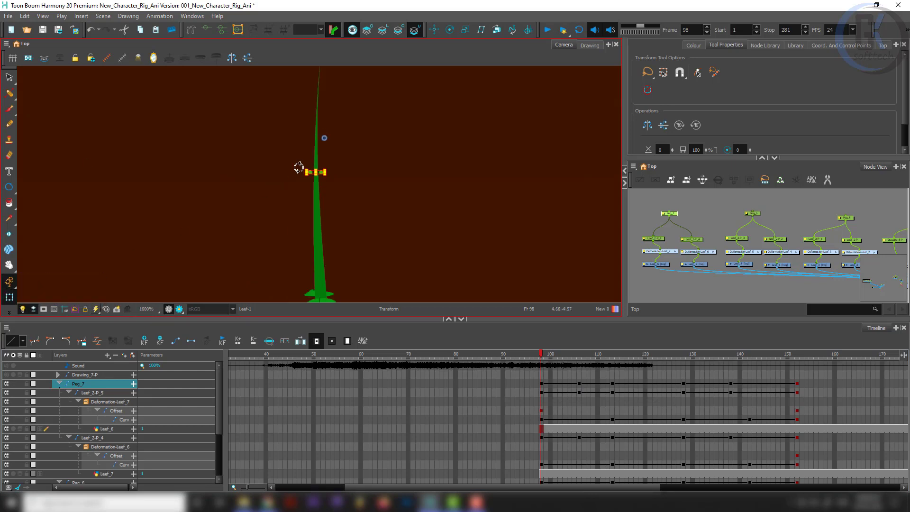
key("Right")
key("Left")
key("Down")
scroll(451, 209, "down", 2)
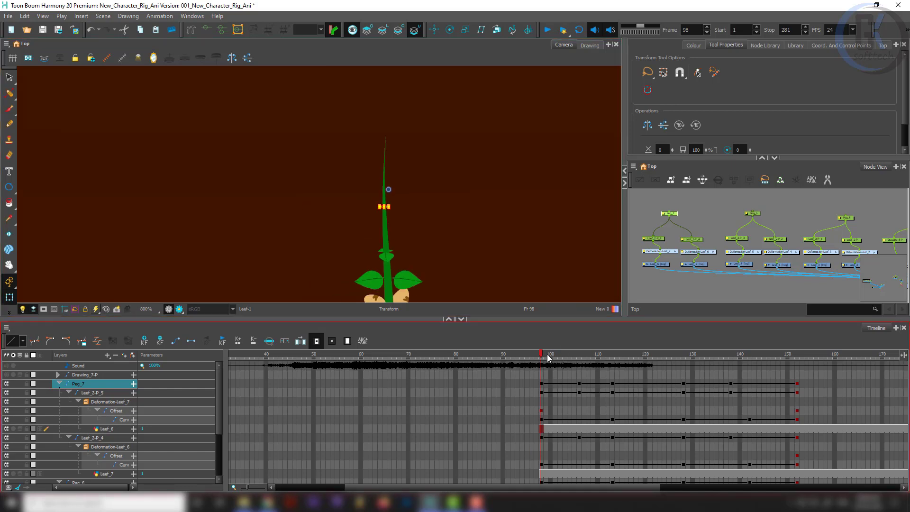
- Delete Peg_7's keyframe at frame 106, and nudge its leaf pair down to line up with the stem at frame 113
left_click_drag(546, 356, 612, 357)
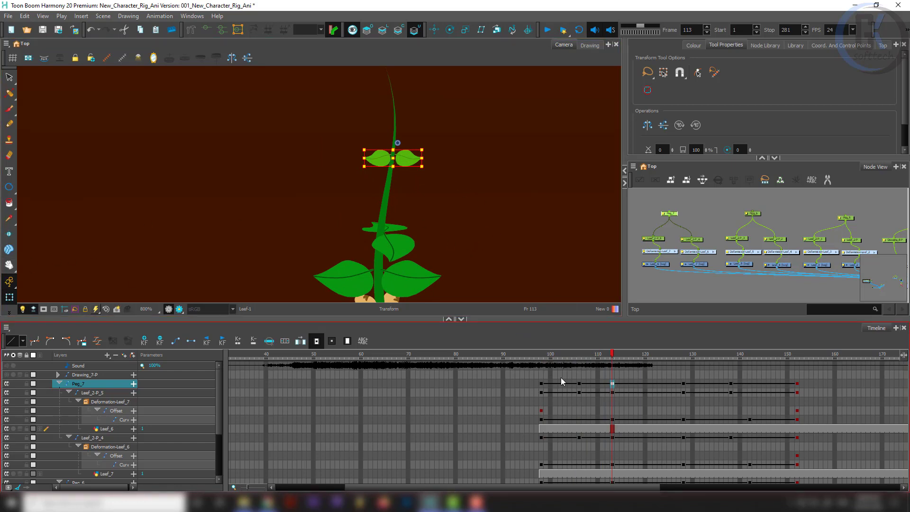
left_click(581, 383)
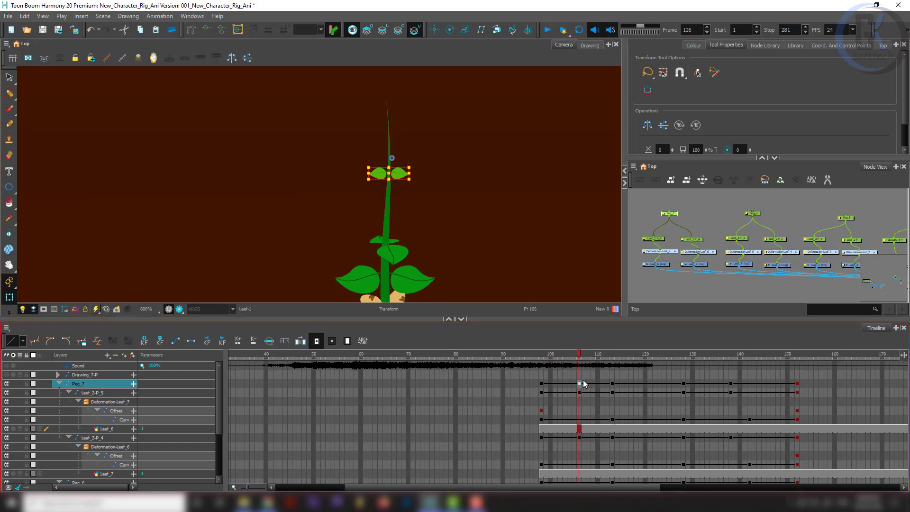
left_click(612, 383)
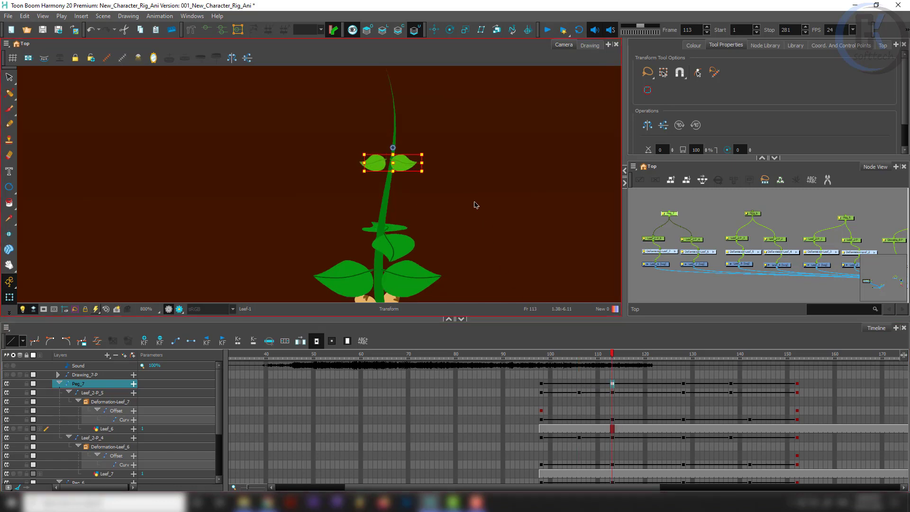
key("Right")
key("Down")
key("Left")
key("Left")
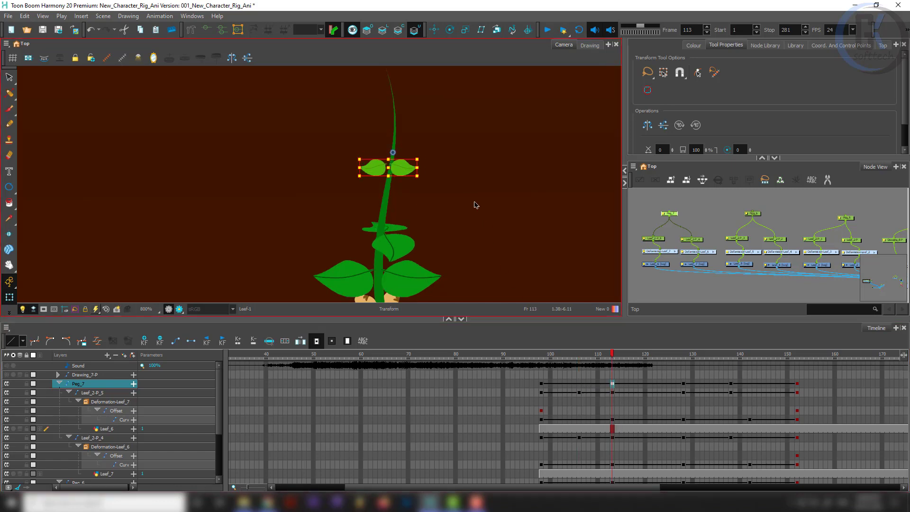
key("Right")
key("Right")
key("Down")
key("Down")
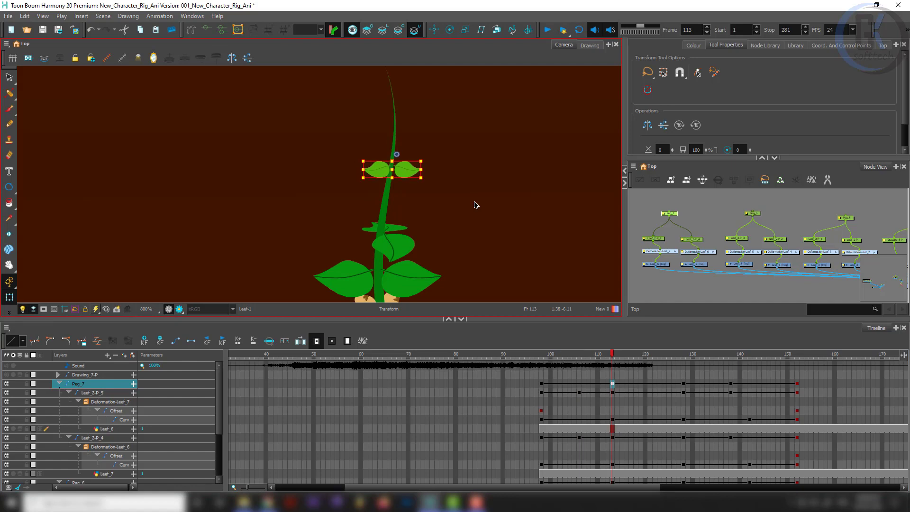
key("Down")
key("Left")
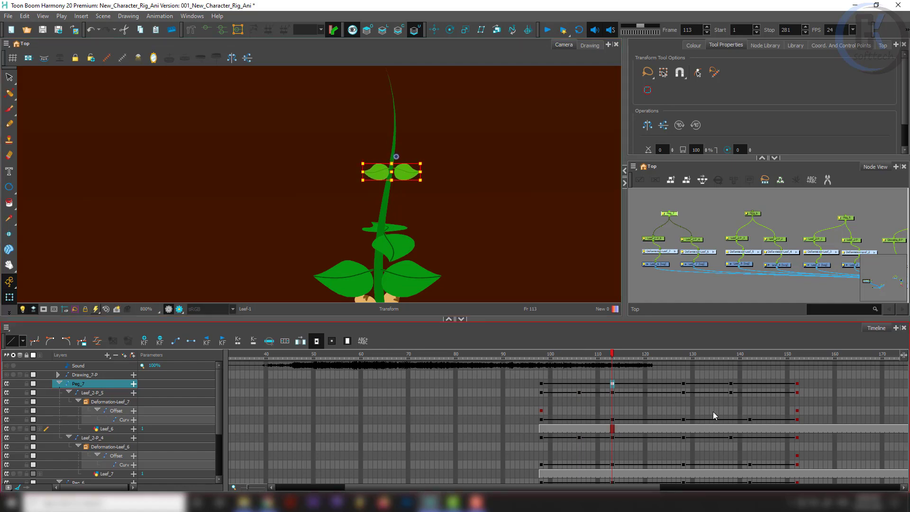
- Check the position of Peg_7's leaf pair on the stem at the keyframes on frames 128, 138 and 152
left_click(682, 383)
scroll(464, 227, "down", 3)
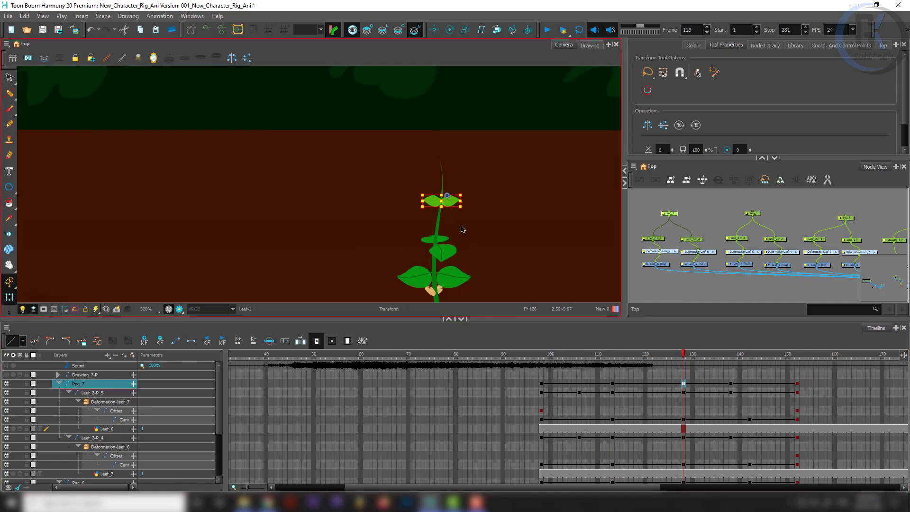
left_click(731, 383)
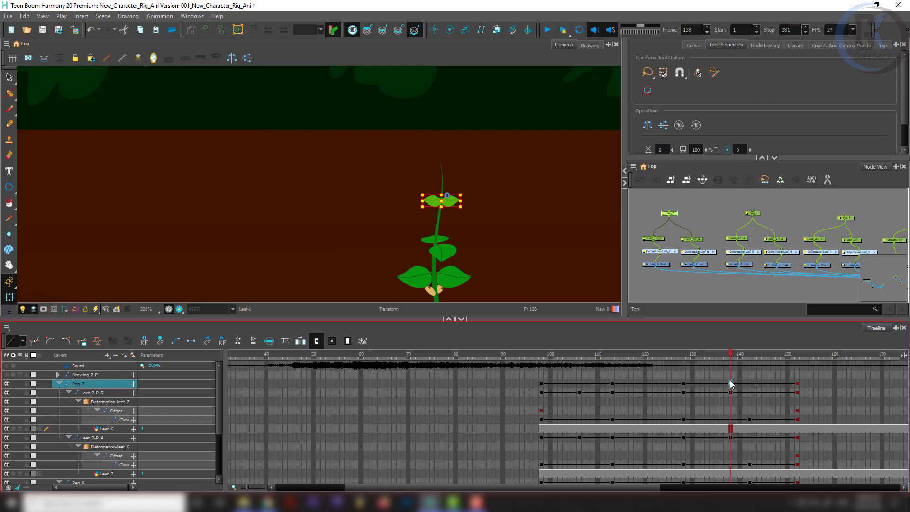
left_click(797, 384)
left_click(524, 183)
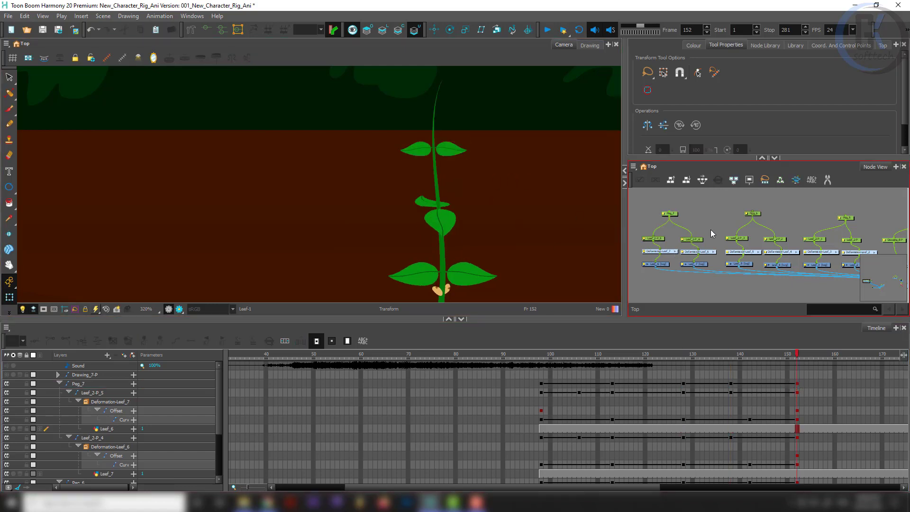
scroll(459, 200, "down", 5)
- Scrub through the leaf growth to frame 143 and inspect Leaf_6 and the upper leaf pair up close
left_click(745, 360)
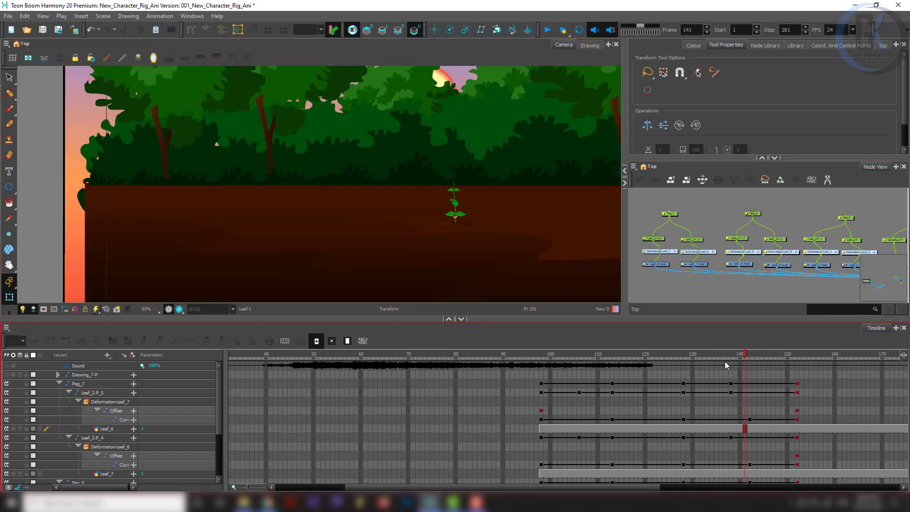
left_click(545, 382)
left_click(646, 368)
left_click_drag(710, 360, 755, 360)
left_click(692, 314)
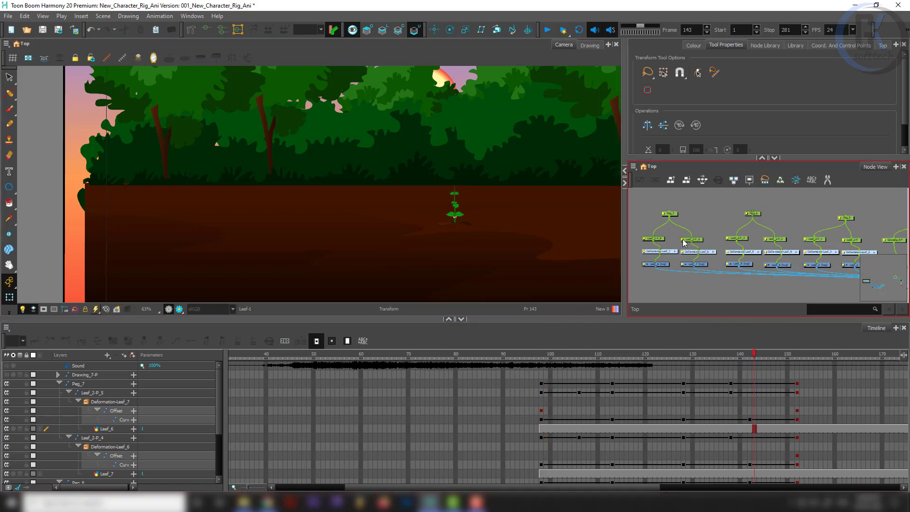
scroll(676, 258, "up", 4)
left_click(724, 245)
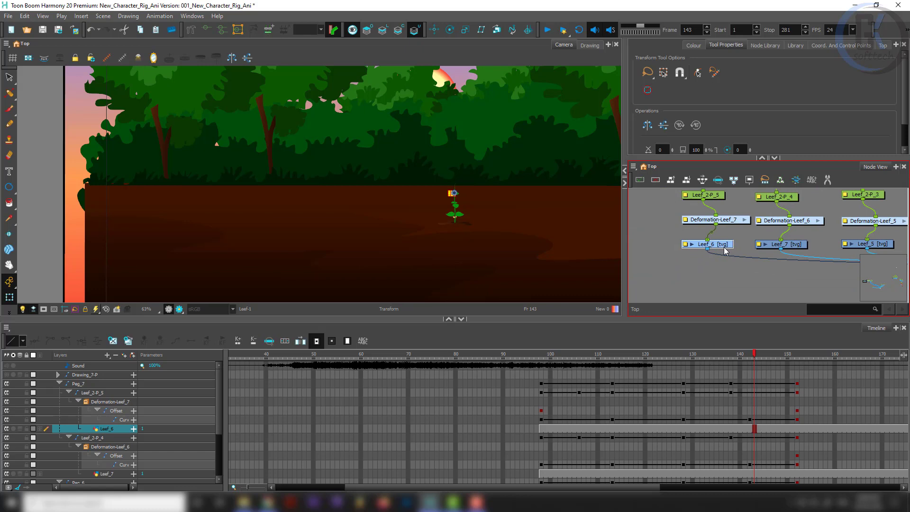
scroll(454, 197, "up", 10)
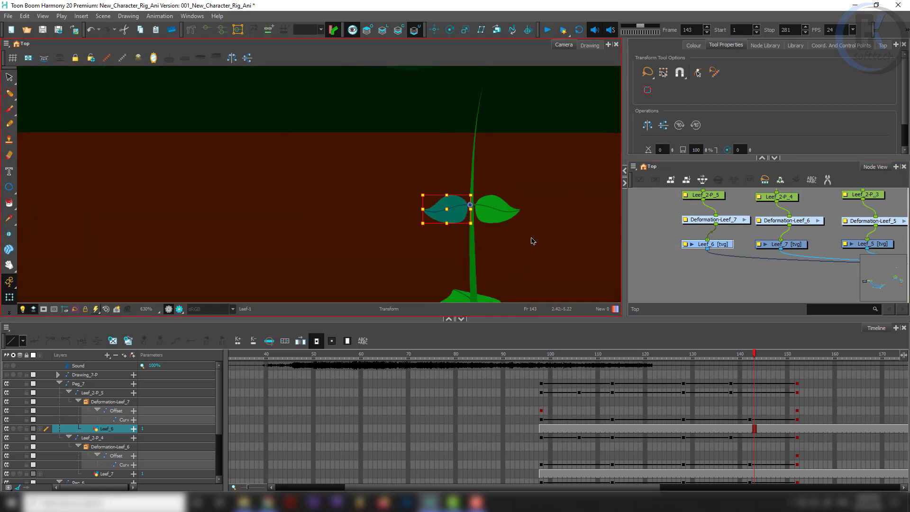
scroll(716, 268, "down", 5)
left_click(736, 251)
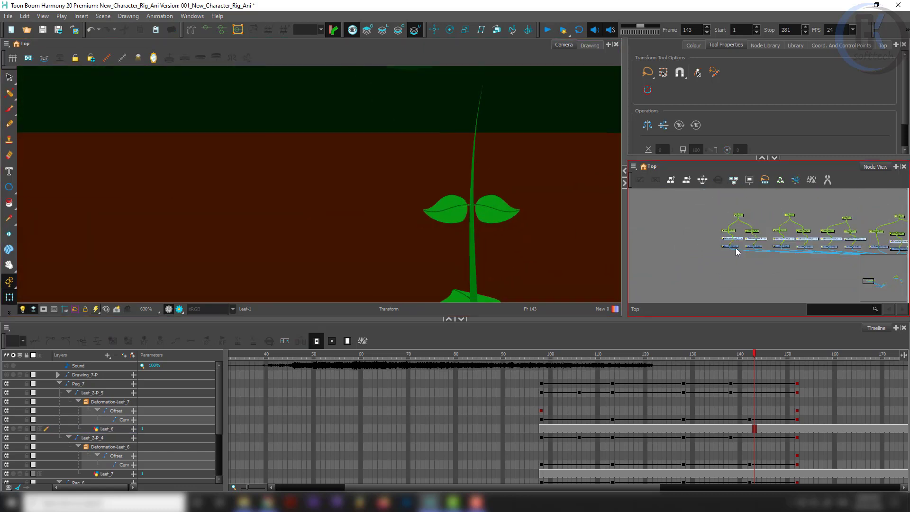
- Duplicate the Leaf_6 drawing node with its Deformation-Leaf_7 group and Leaf_2-P_5 peg in the node network using Paste Special
left_click(735, 248)
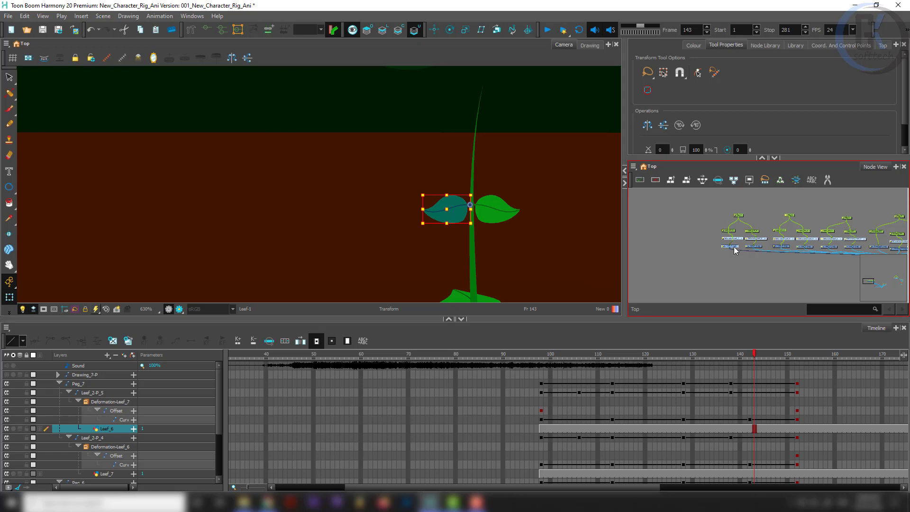
scroll(735, 260, "up", 4)
left_click(735, 260)
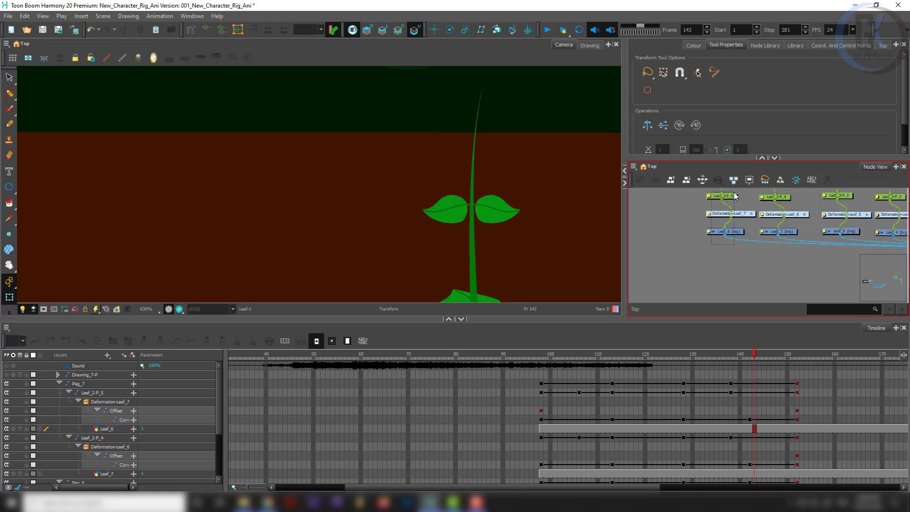
left_click(728, 233)
key("ctrl+b")
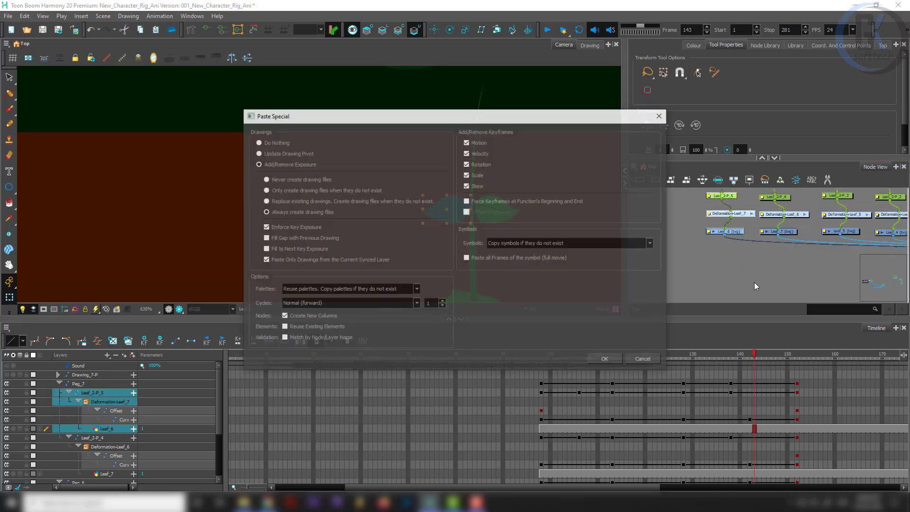
key("Return")
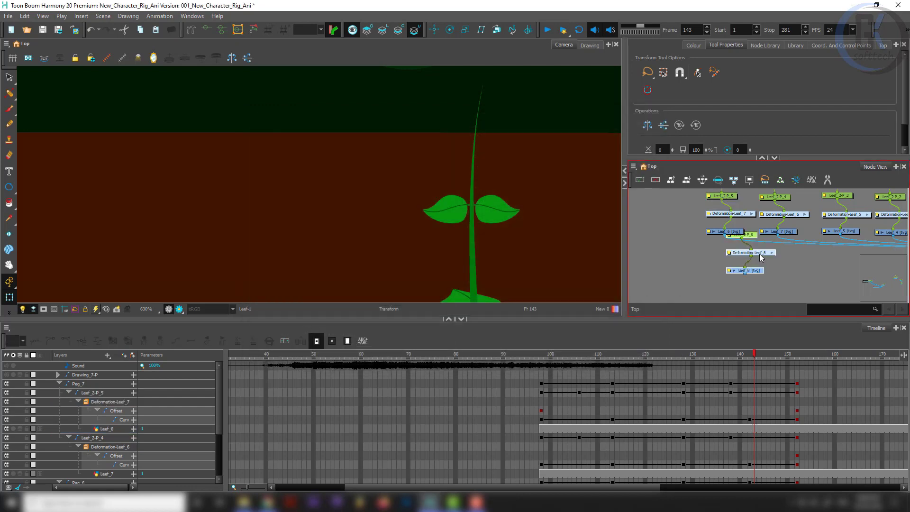
- Connect the duplicated left-leaf chain to the composite and move it into the empty space left of the existing leaf groups
left_click_drag(676, 236, 790, 208)
scroll(734, 249, "down", 3)
left_click_drag(706, 245, 850, 280)
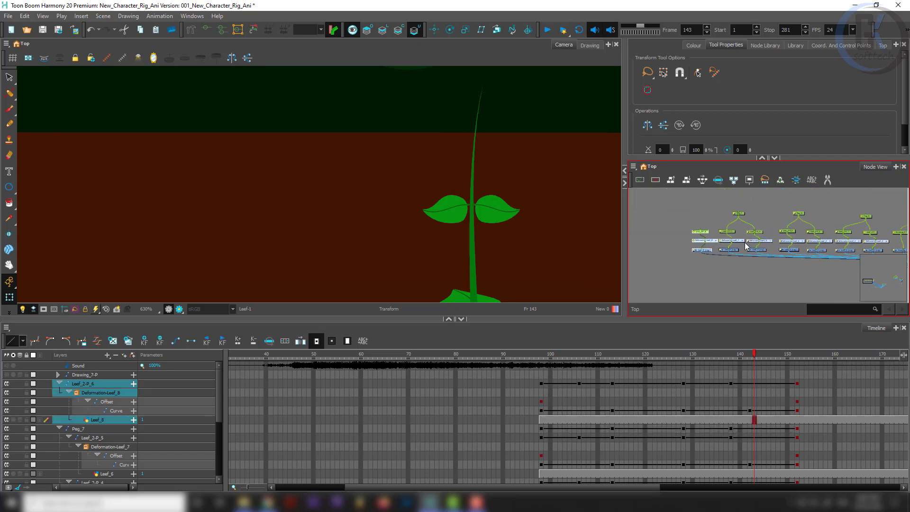
left_click_drag(717, 219, 674, 264)
left_click_drag(711, 240, 678, 240)
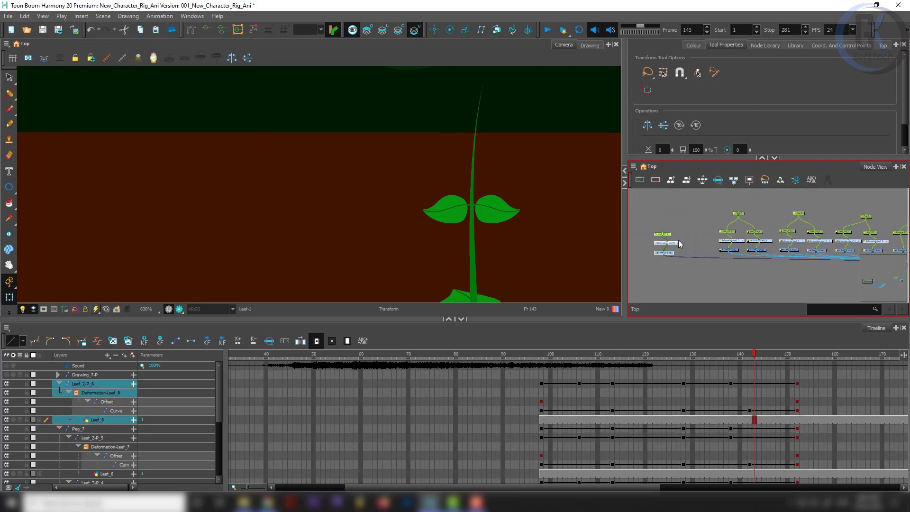
- Duplicate the Leaf_7 node with its deformation and peg using Paste Special, and place the copy beside the duplicated left-leaf chain
left_click(760, 227)
left_click(759, 250)
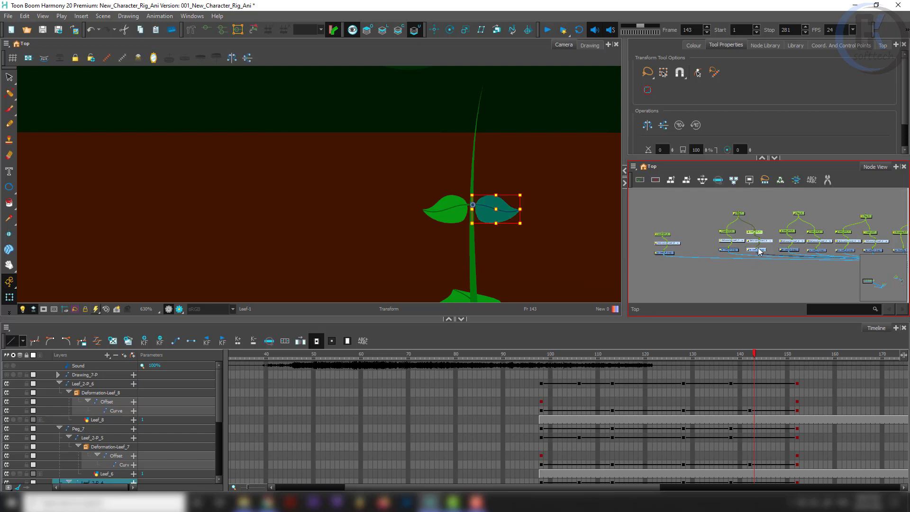
key("ctrl+d")
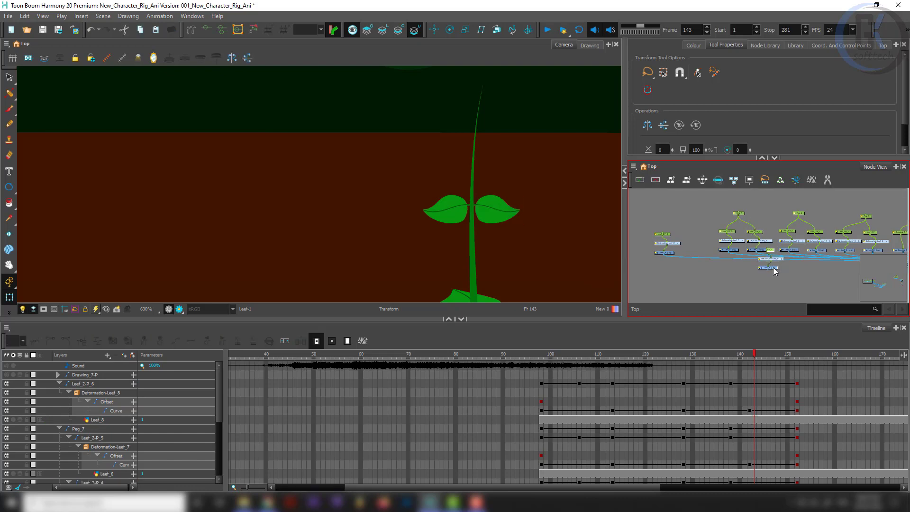
key("ctrl+z")
key("ctrl+b")
key("Return")
left_click_drag(795, 281, 703, 251)
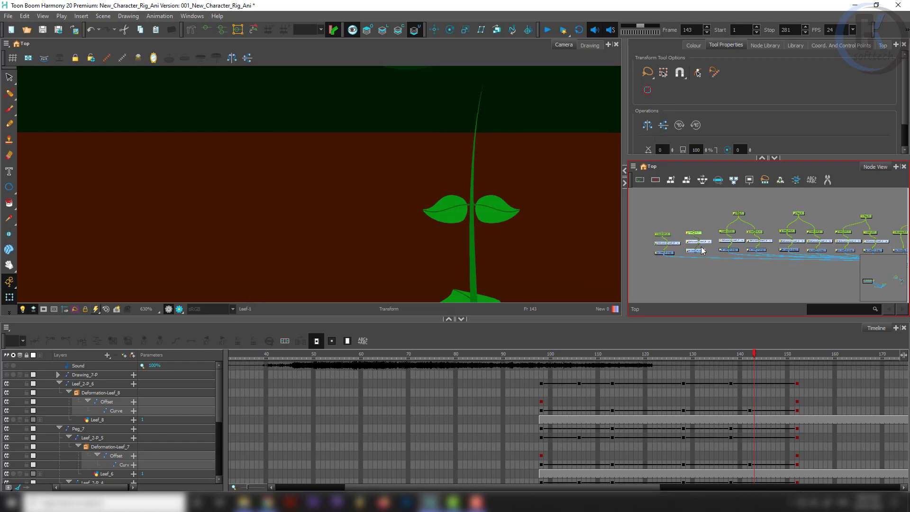
- Connect the unlinked Leaf_9 drawing to Composite_2
scroll(791, 270, "up", 5)
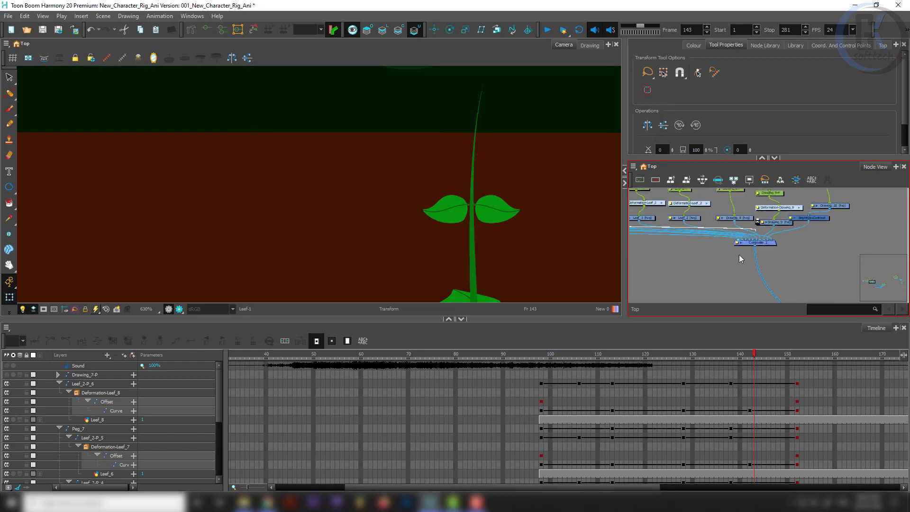
left_click_drag(724, 219, 742, 230)
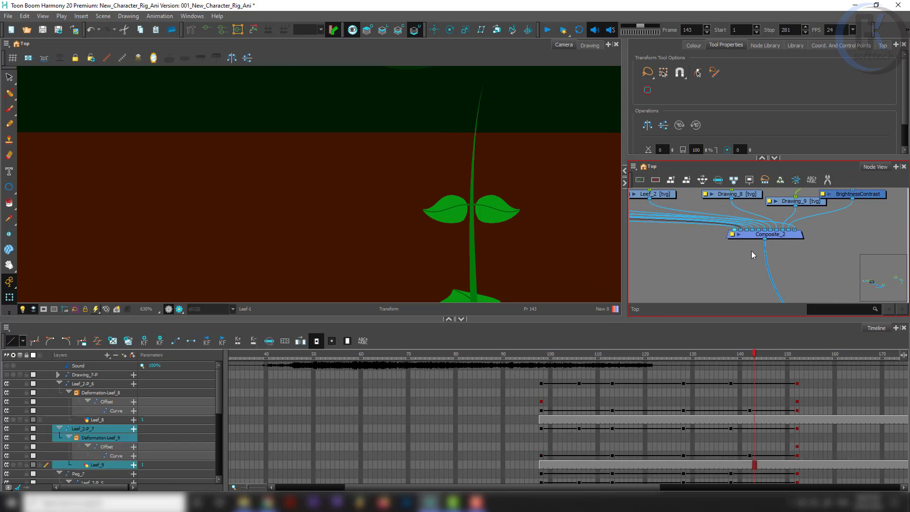
scroll(751, 249, "down", 5)
scroll(758, 253, "up", 3)
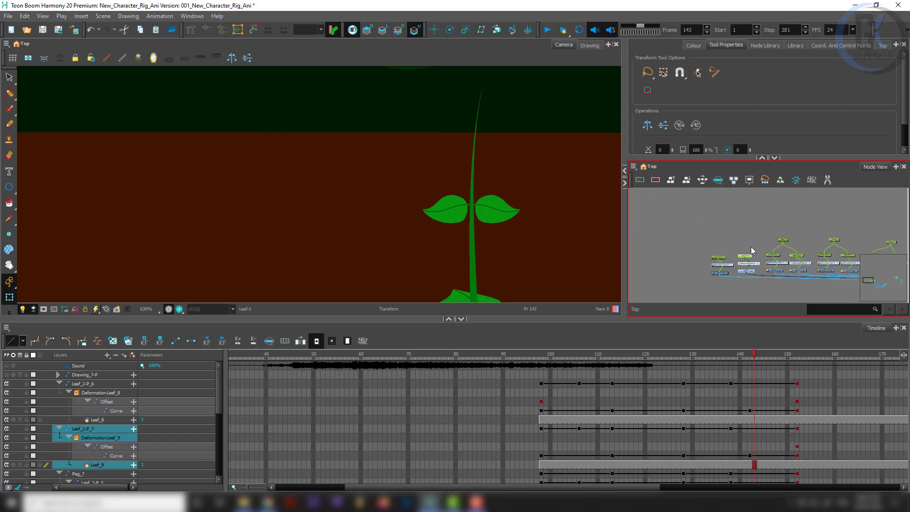
- Add a shared parent peg above the Leaf_2-P_6 and Leaf_2-P_7 leaf pegs
left_click(714, 262)
key("ctrl+p")
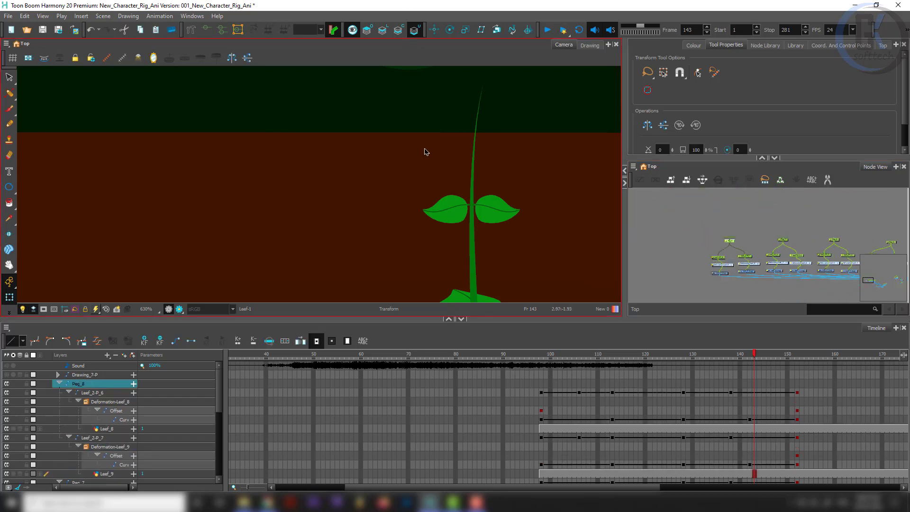
scroll(425, 157, "down", 5)
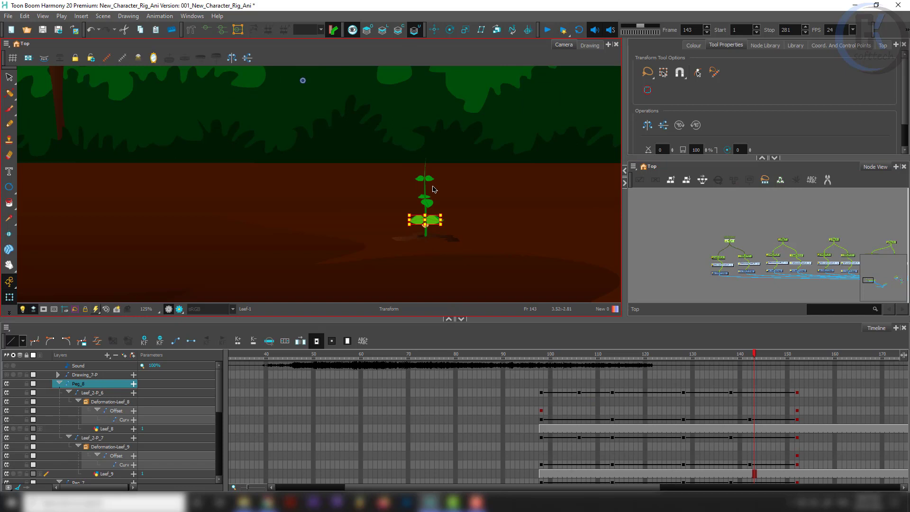
scroll(433, 189, "up", 2)
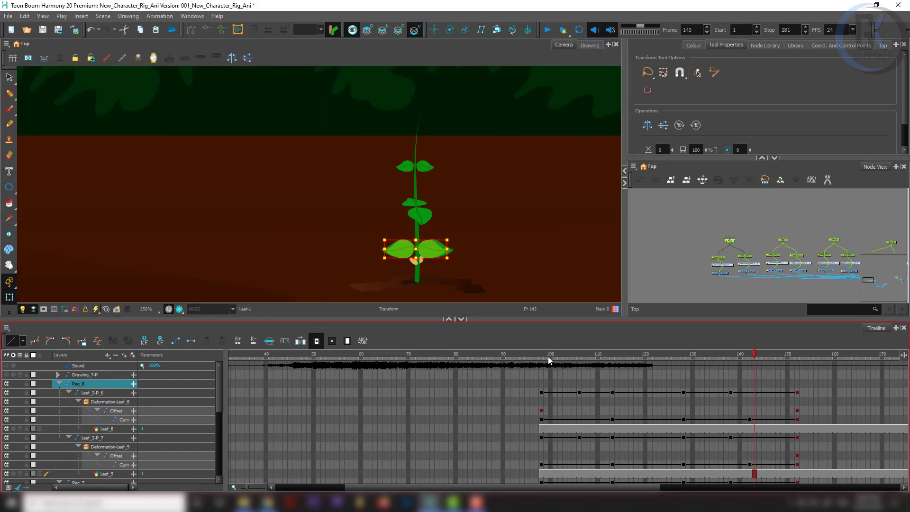
- At frame 152, turn Animate off and move the new Peg_8 leaf pair up to the stem tip
left_click_drag(548, 356, 794, 363)
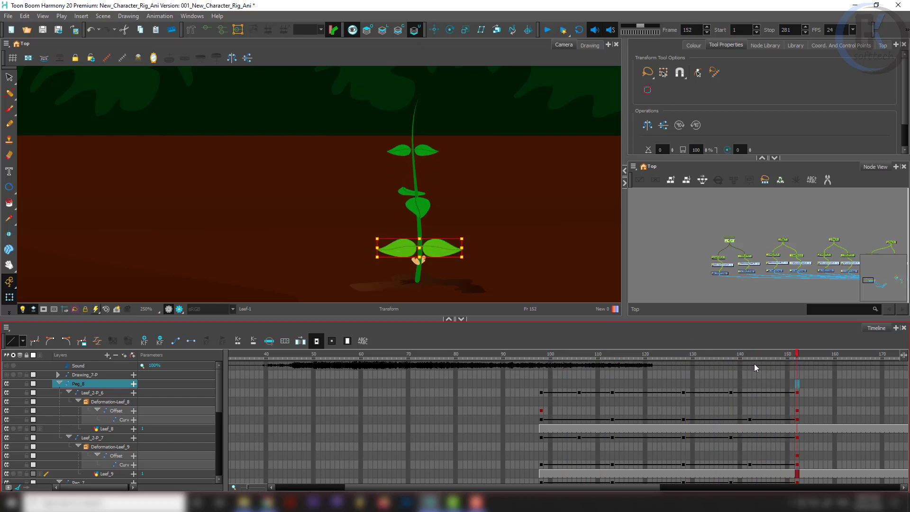
left_click_drag(9, 282, 38, 301)
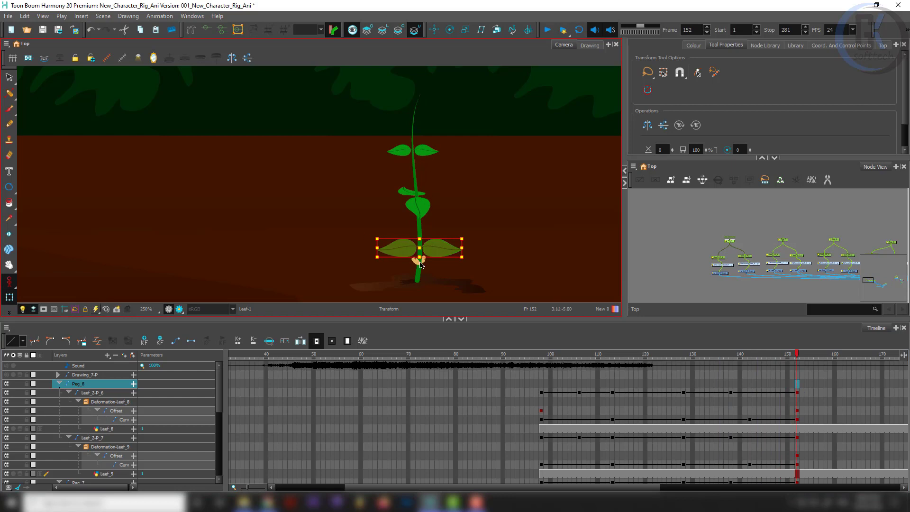
left_click_drag(413, 253, 413, 108)
scroll(413, 108, "up", 4)
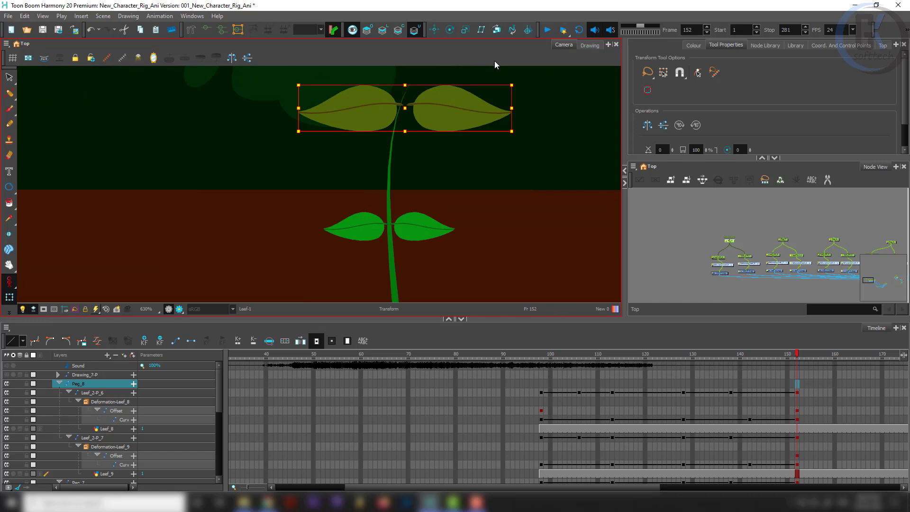
- Reposition the Peg_8 pivot onto the leaf pair at the stem tip with the Rotate tool
left_click(450, 29)
key("shift+m")
scroll(448, 151, "down", 6)
scroll(420, 125, "up", 5)
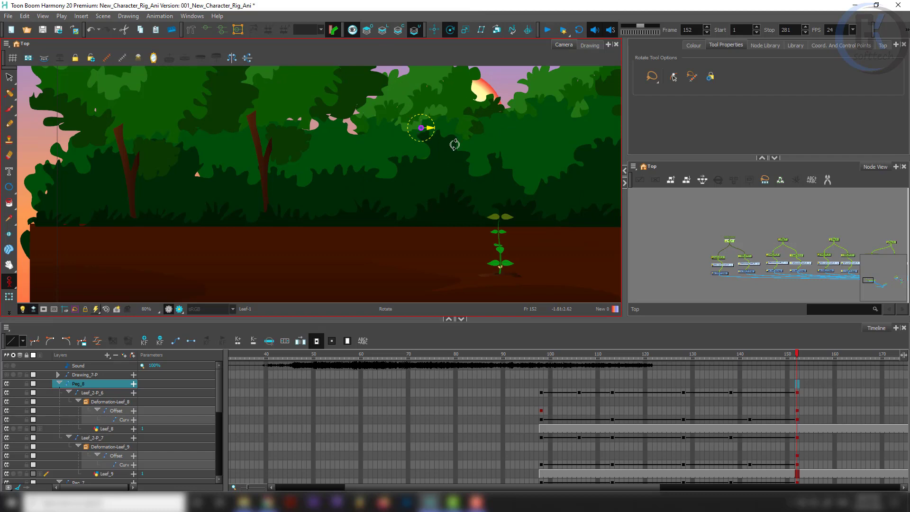
scroll(501, 216, "up", 6)
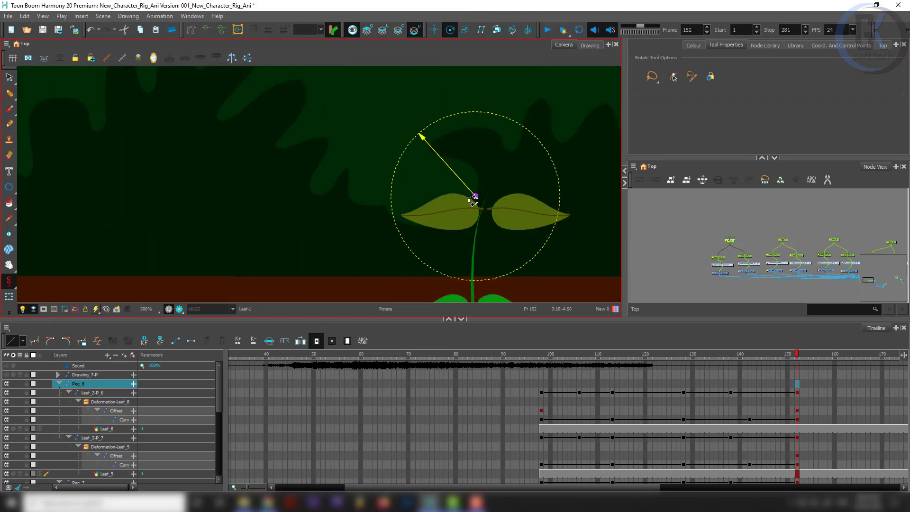
- Scale the leaf pair down to suit the thin stem tip and scrub from frame 100 to 152 to check it
key("shift+t")
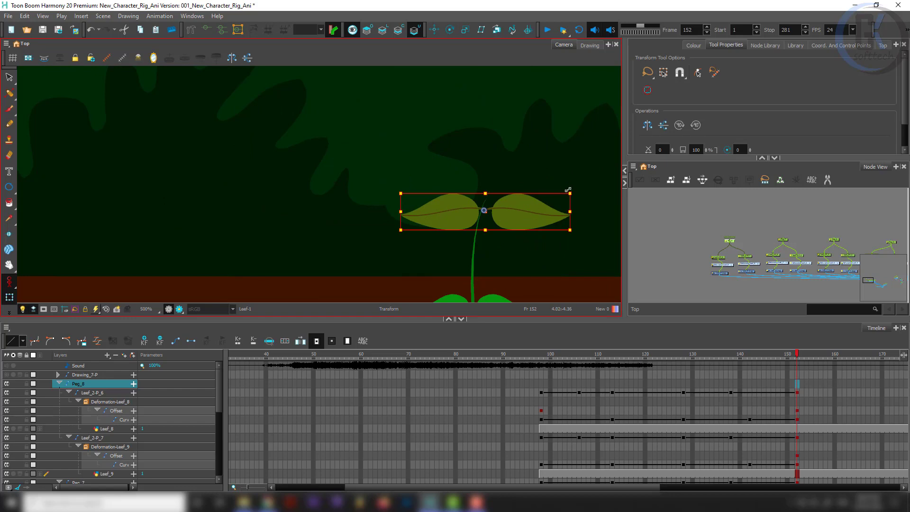
left_click_drag(570, 193, 510, 206)
left_click(651, 249)
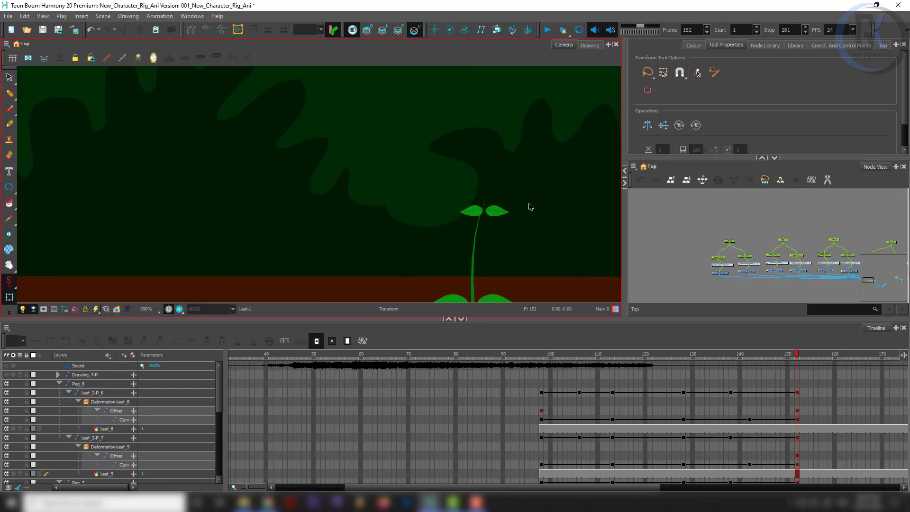
scroll(530, 206, "down", 5)
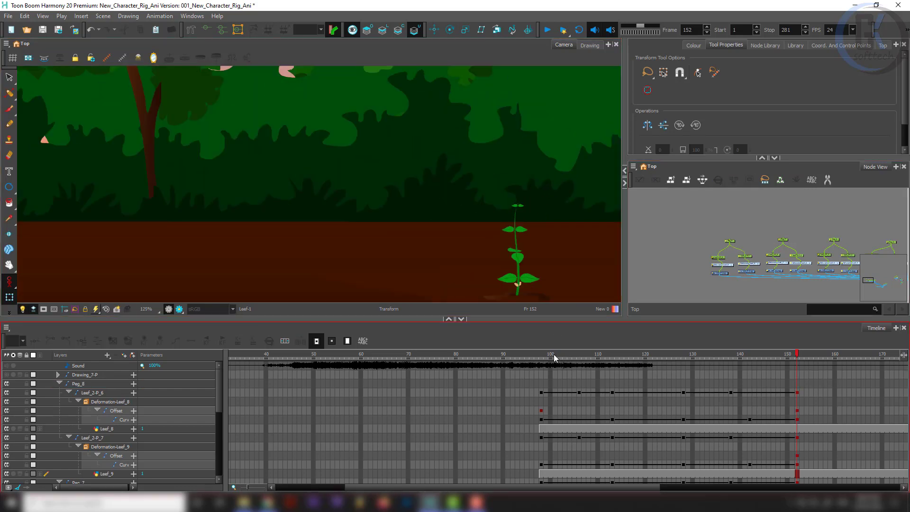
left_click_drag(554, 355, 799, 355)
- Select Peg_8 and collapse all timeline layers, expanding only Peg_8 to list its two leaf pegs
left_click(730, 241)
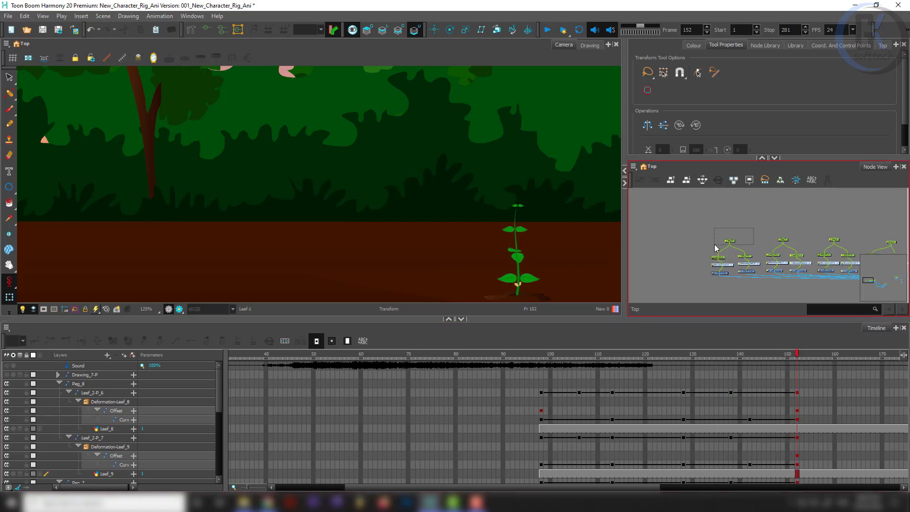
left_click_drag(757, 261, 720, 243)
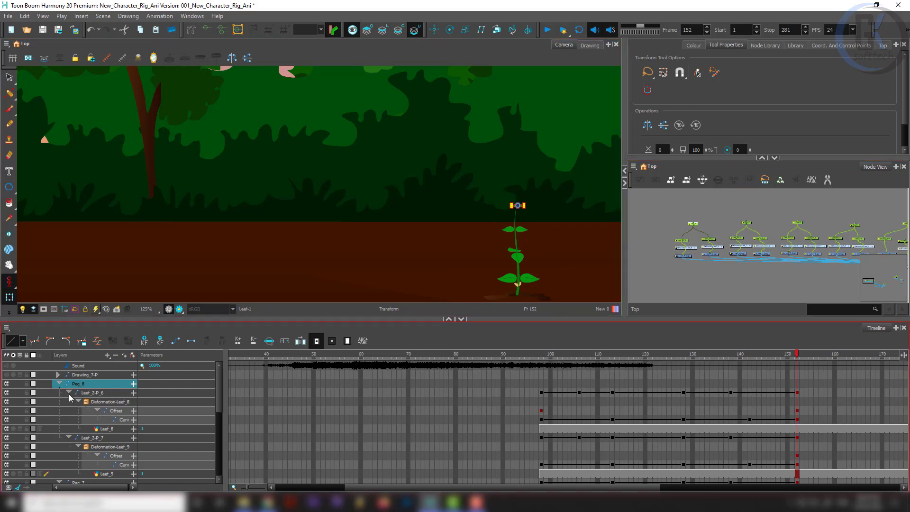
key("shift+c")
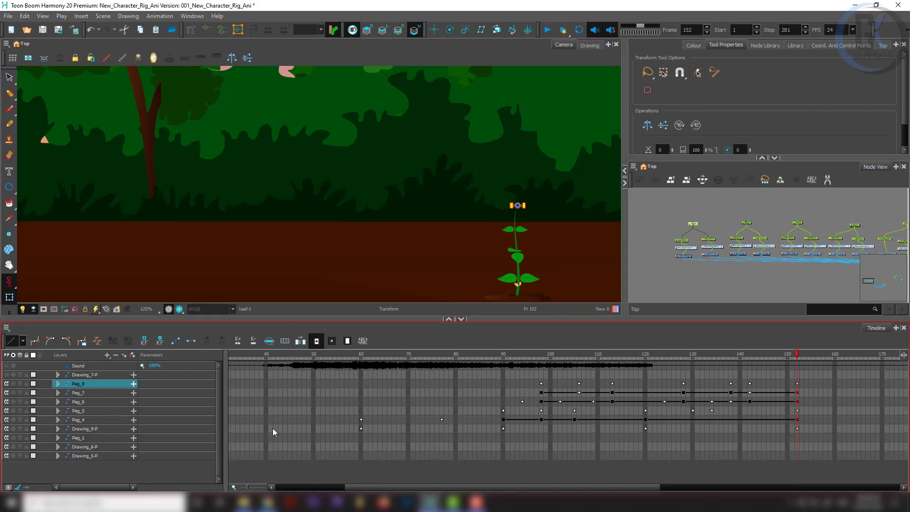
left_click_drag(711, 209, 663, 229)
left_click(58, 384)
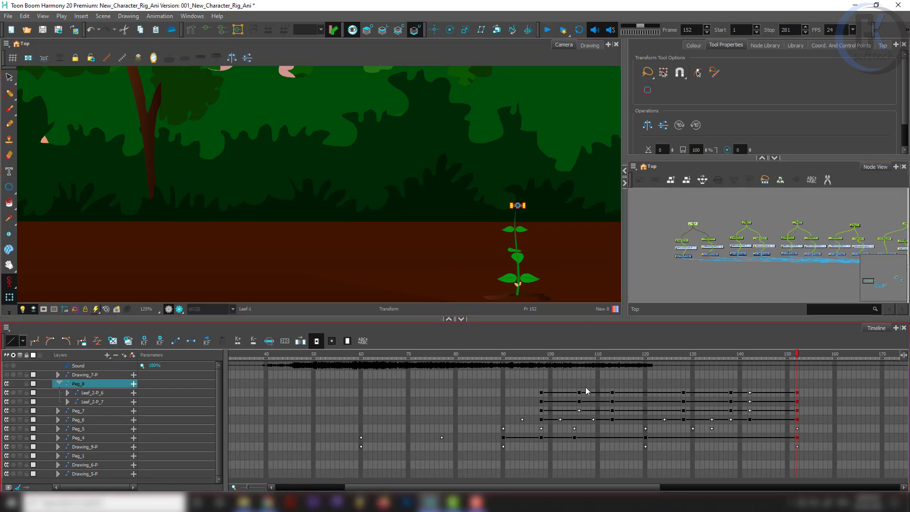
- Extend the empty exposure on Leaf_2-P_6 before its first keyframe so its keyframes start at frame 128
left_click(542, 393)
scroll(514, 199, "up", 5)
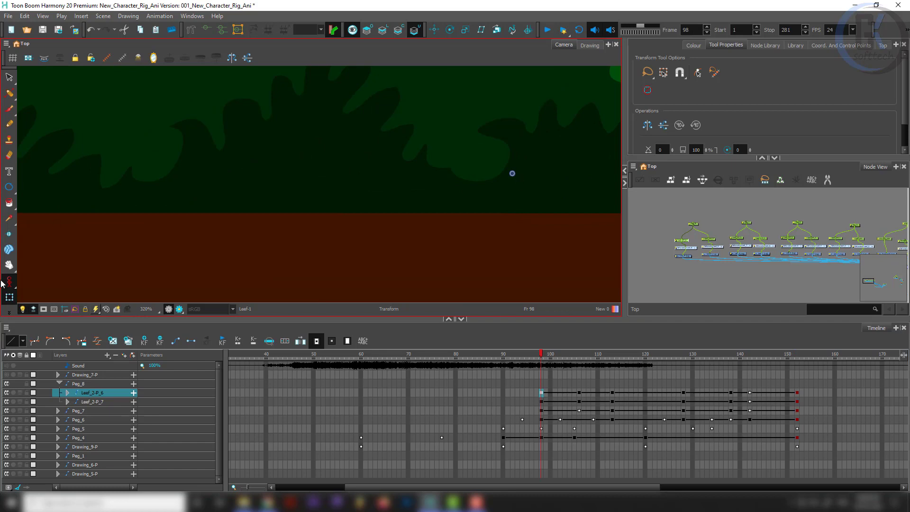
left_click(8, 283)
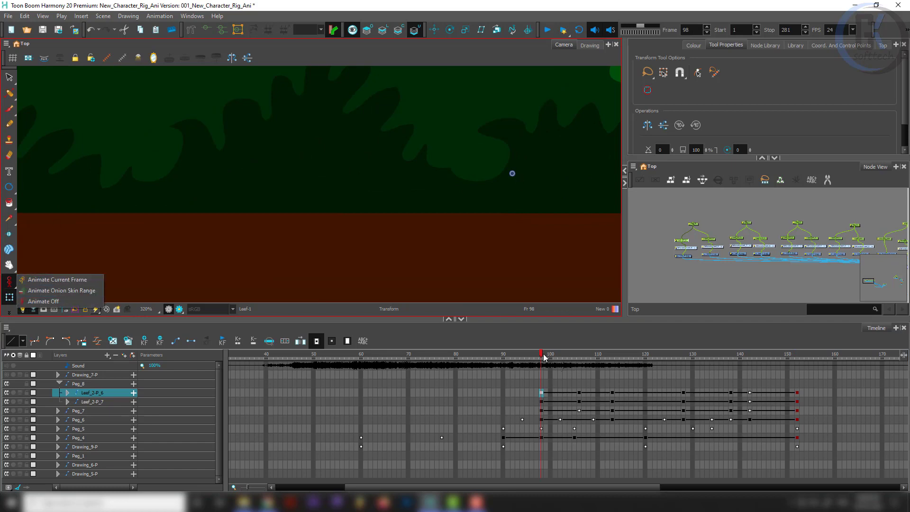
left_click_drag(544, 358, 590, 352)
left_click(528, 394)
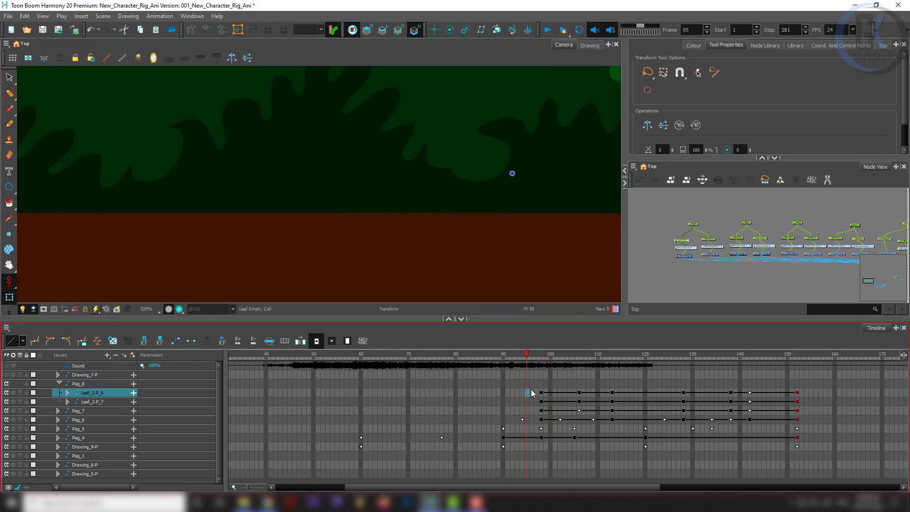
key("plus")
key("plus")
key("plus")
key("plus")
key("plus")
key("plus")
key("plus")
key("plus")
key("plus")
key("plus")
key("plus")
key("plus")
key("plus")
key("plus")
key("plus")
key("plus")
key("plus")
key("plus")
key("plus")
key("plus")
key("plus")
key("plus")
key("plus")
key("plus")
key("plus")
key("plus")
key("plus")
key("plus")
key("plus")
key("plus")
key("plus")
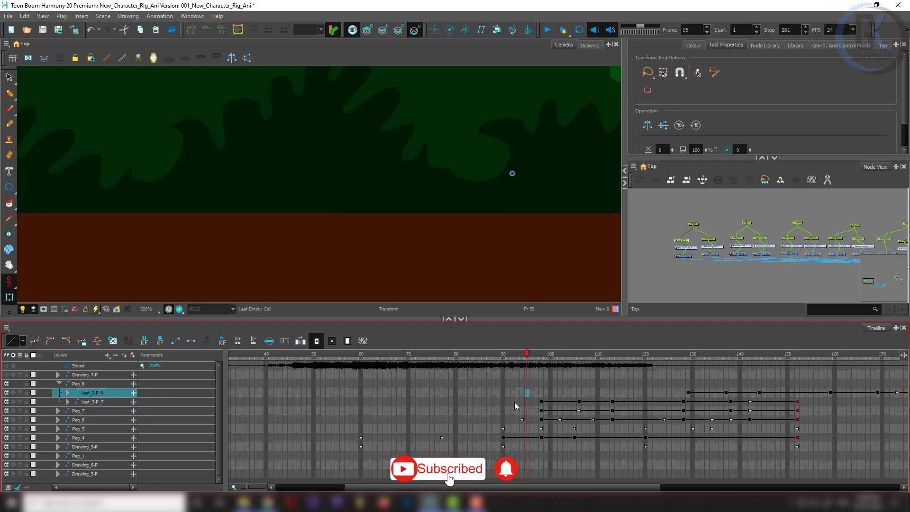
key("minus")
- Go to frame 128 and examine how the two leaves under Peg_8 line up in time
left_click(668, 356)
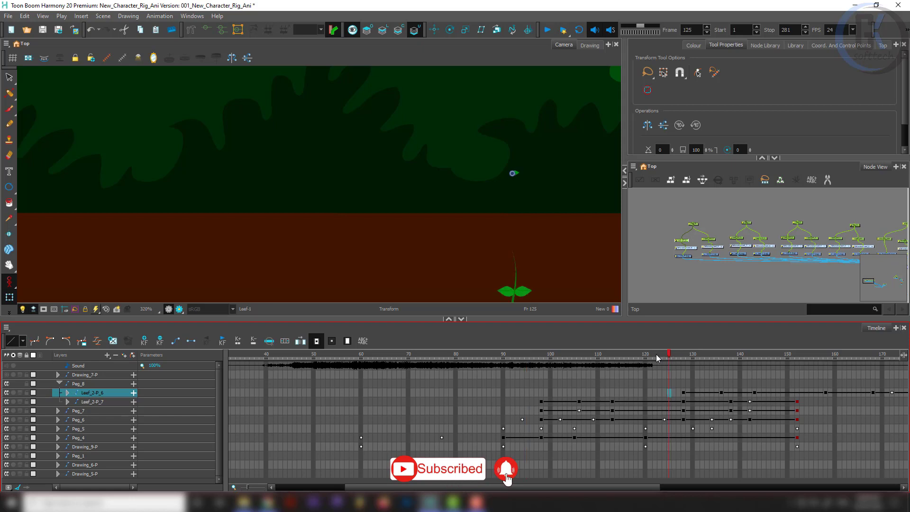
left_click_drag(656, 354, 684, 363)
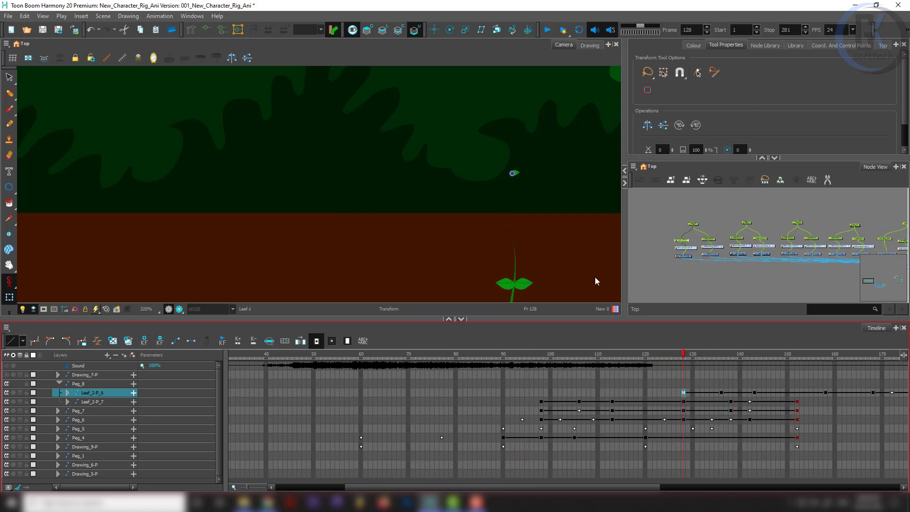
scroll(567, 198, "up", 2)
left_click_drag(708, 211, 683, 233)
scroll(410, 81, "up", 2)
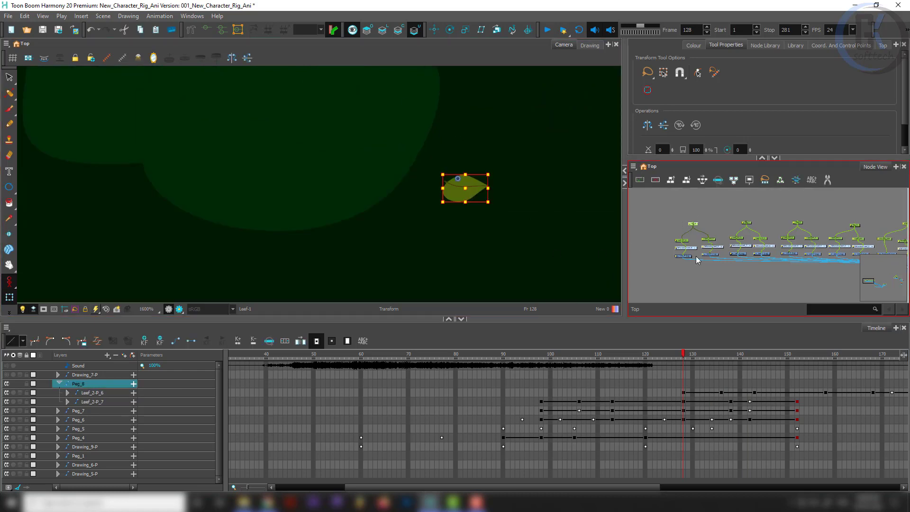
scroll(697, 260, "down", 3)
key("shift+b")
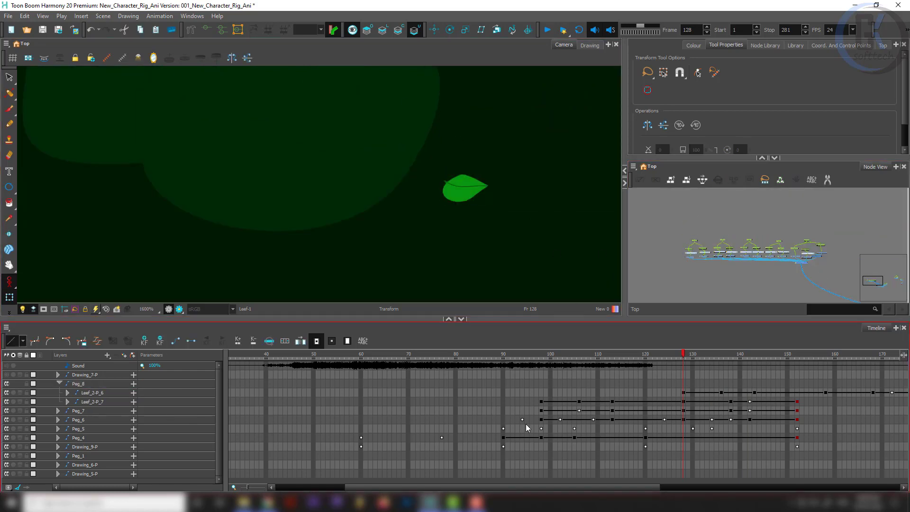
- Shift the Leaf_2-P_6 keyframes earlier so they start at frame 98, aligned with Leaf_2-P_7
key("minus")
key("minus")
key("minus")
key("minus")
key("minus")
key("minus")
key("minus")
key("minus")
key("minus")
key("minus")
key("minus")
key("minus")
key("minus")
key("minus")
key("minus")
key("minus")
key("minus")
key("minus")
key("minus")
key("minus")
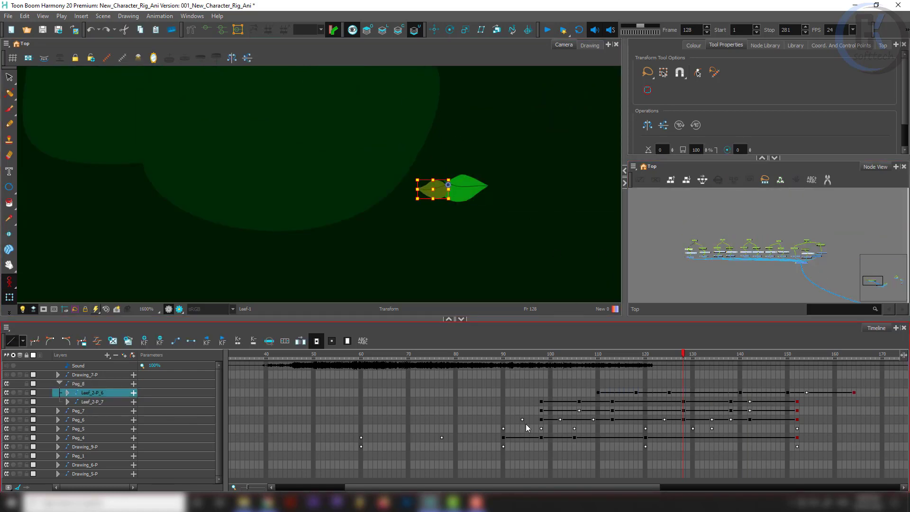
key("minus")
key("minus")
key("minus")
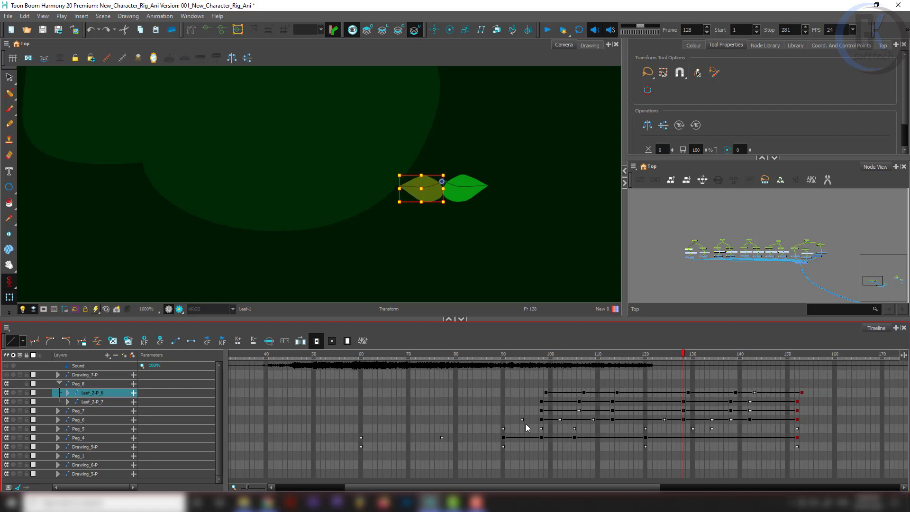
- Collapse Peg_8 and delay the keyframes of the whole leaf pair together so they start at frame 120
left_click(59, 385)
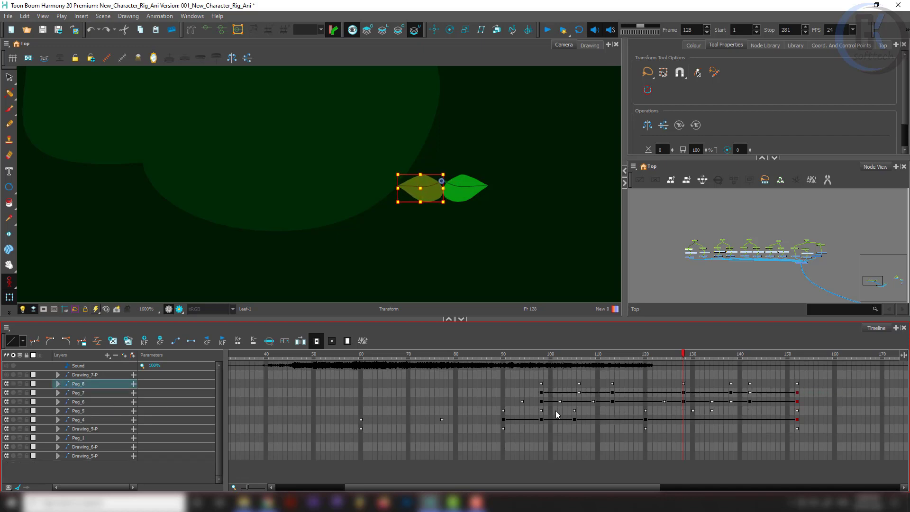
left_click(233, 383)
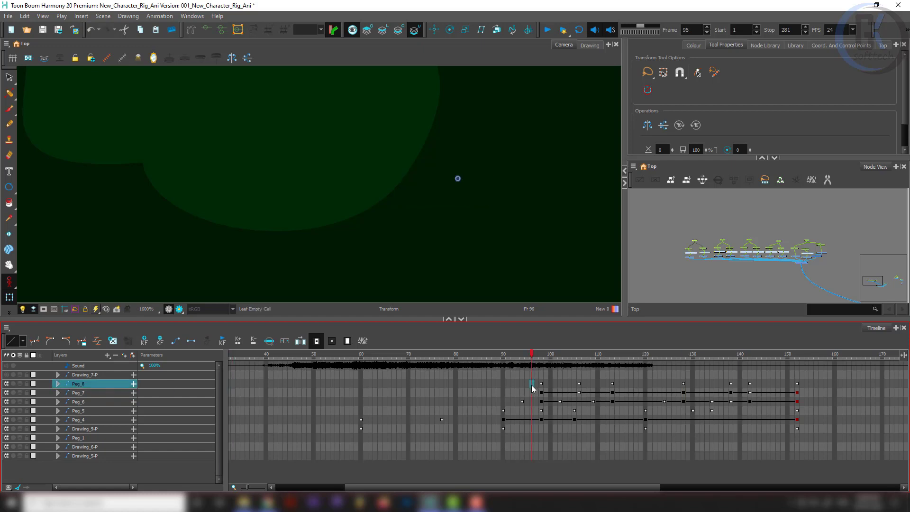
key("plus")
key("plus")
key("plus")
key("plus")
key("plus")
key("plus")
key("plus")
key("plus")
key("plus")
left_click(646, 384)
scroll(493, 209, "down", 2)
left_click_drag(467, 139, 449, 36)
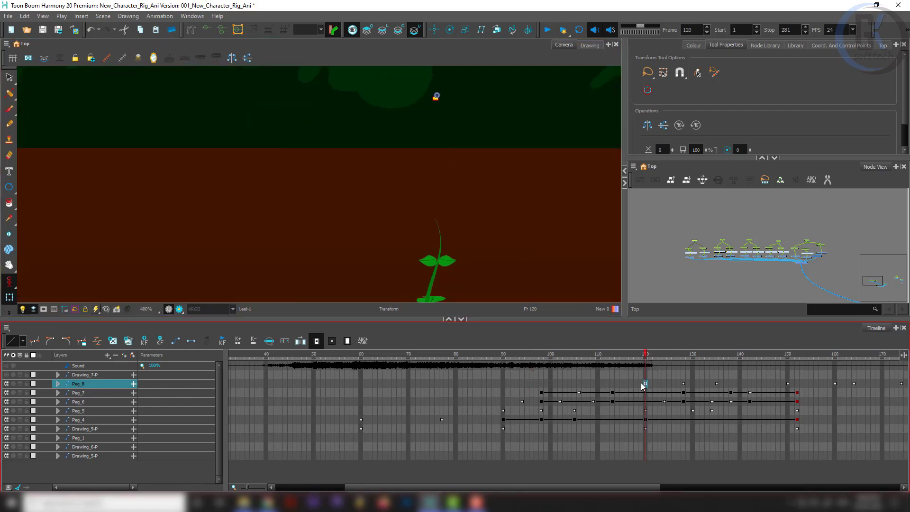
- Delay the collapsed Peg_8 keyframes further by extending the exposure from frame 118, so they start at frame 140
left_click(638, 383)
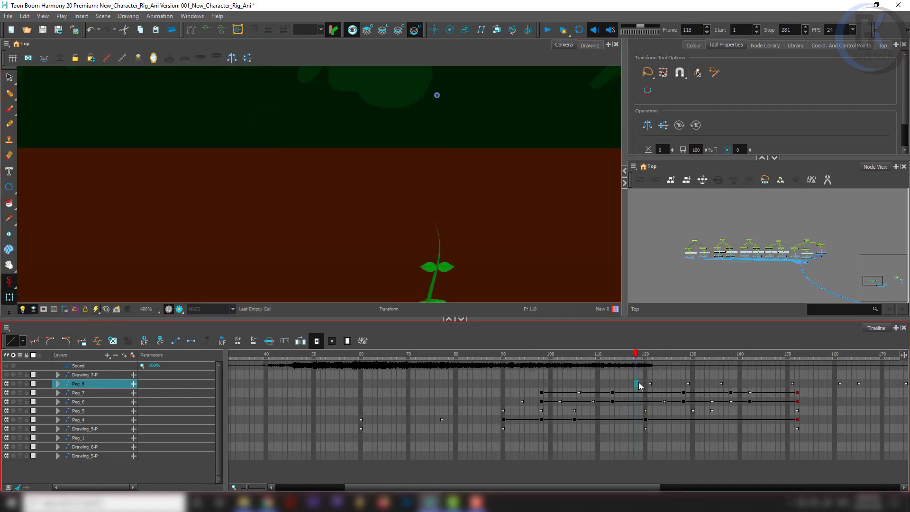
key("plus")
key("plus")
key("plus")
key("plus")
key("plus")
key("plus")
key("plus")
key("plus")
key("plus")
key("plus")
key("plus")
key("plus")
key("plus")
key("plus")
key("plus")
key("plus")
- Go to frame 139 and examine where the Peg_8 pivot sits relative to the stem tip
left_click(737, 354)
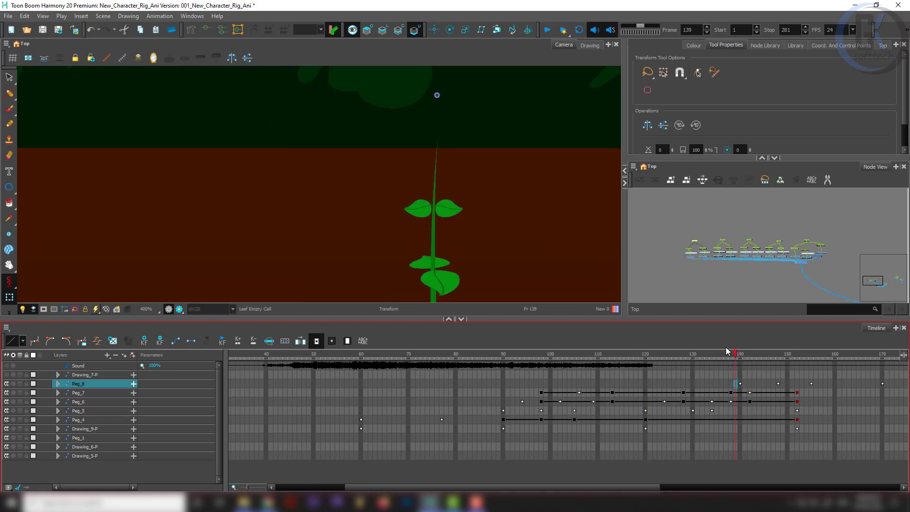
left_click(690, 234)
scroll(702, 239, "up", 2)
left_click_drag(695, 229, 678, 249)
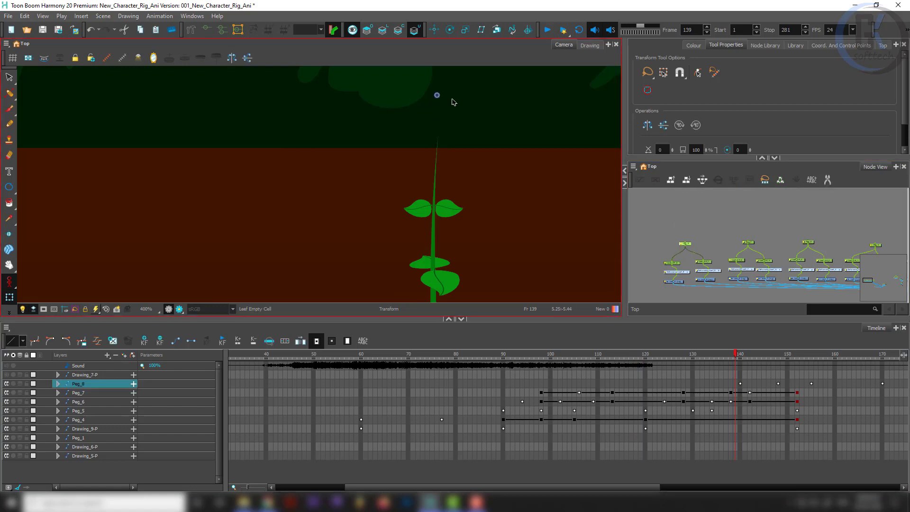
scroll(454, 97, "up", 4)
scroll(405, 105, "down", 2)
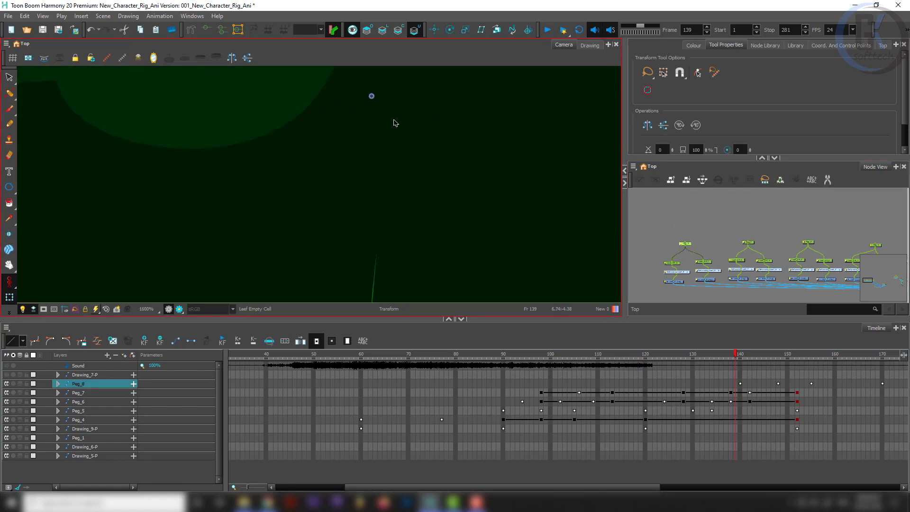
scroll(441, 173, "down", 3)
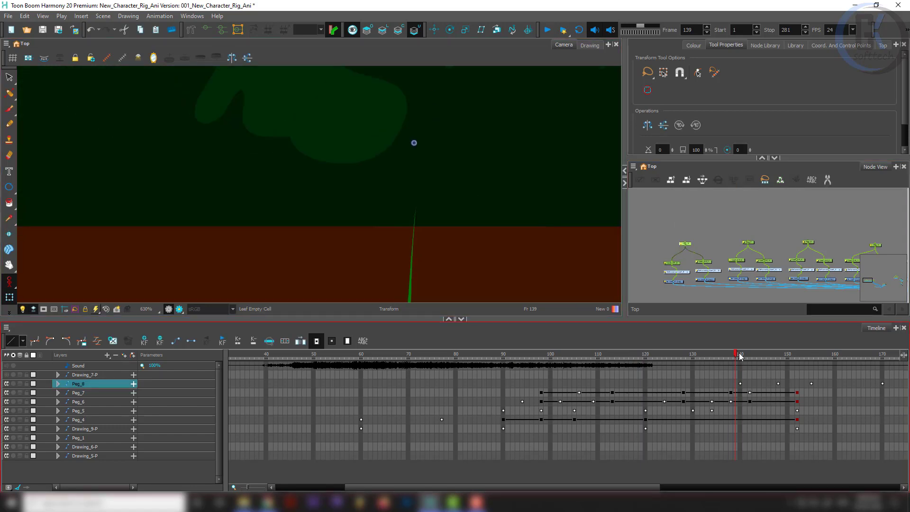
- Select Peg_8 at frame 140 and nudge its leaf pair down toward the stem tip
left_click(740, 383)
scroll(406, 139, "up", 7)
scroll(480, 203, "down", 6)
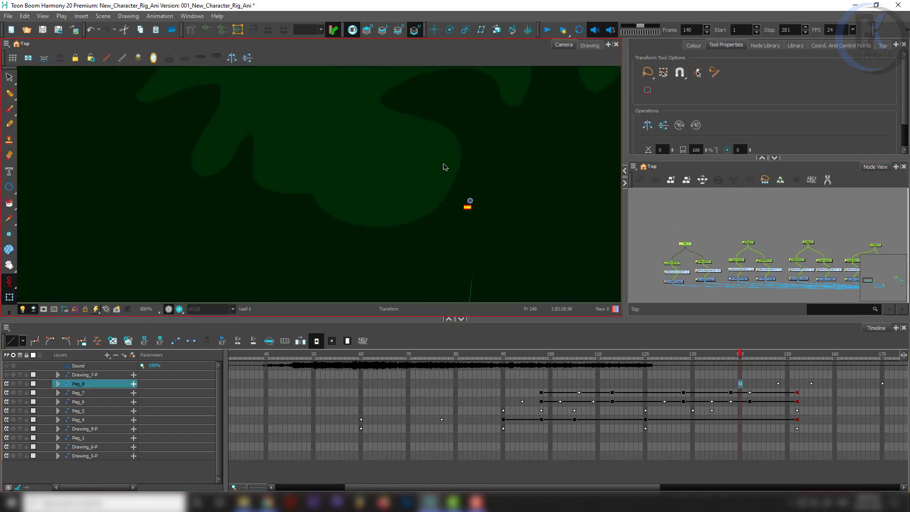
left_click_drag(445, 166, 437, 137)
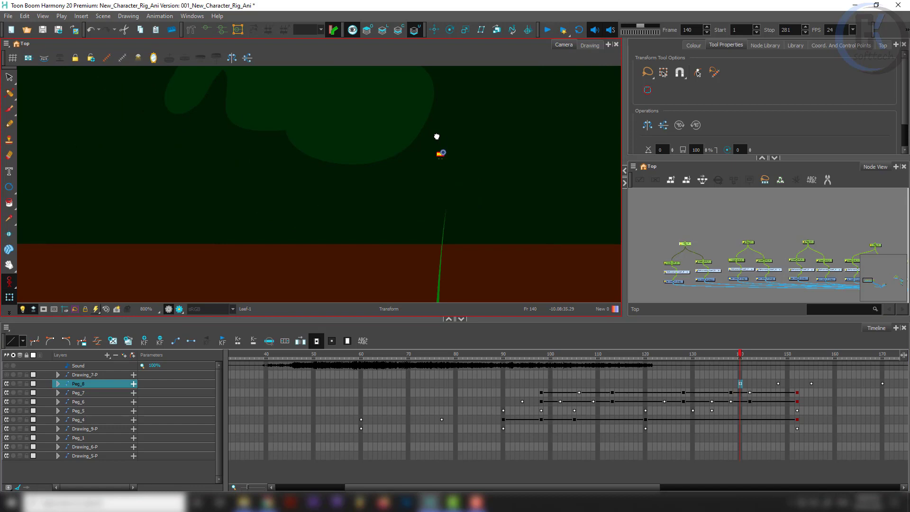
key("Down")
key("Down")
key("Down")
key("Down")
- Switch the animate mode and move the Peg_8 leaf pair so the stem tip lies centred between its two leaves
left_click(11, 283)
left_click(31, 282)
scroll(412, 215, "up", 4)
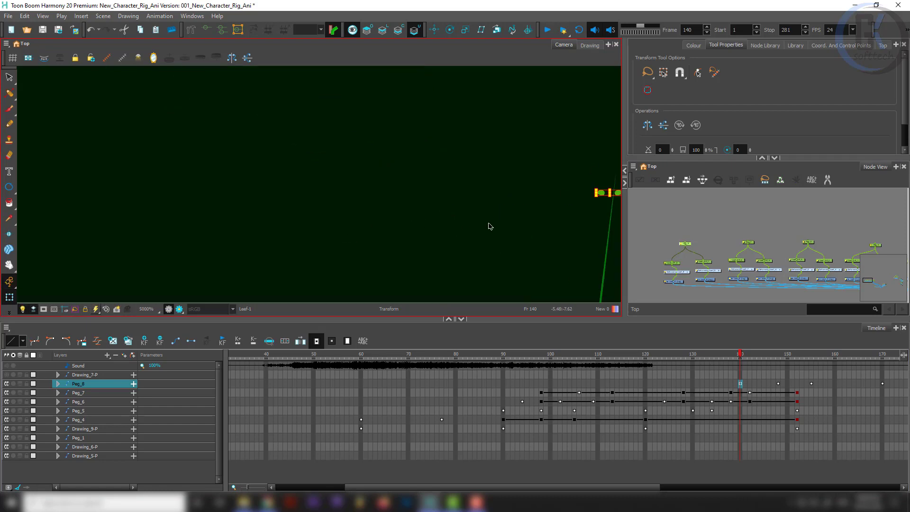
scroll(491, 227, "down", 1)
left_click_drag(552, 211, 391, 264)
scroll(475, 211, "up", 5)
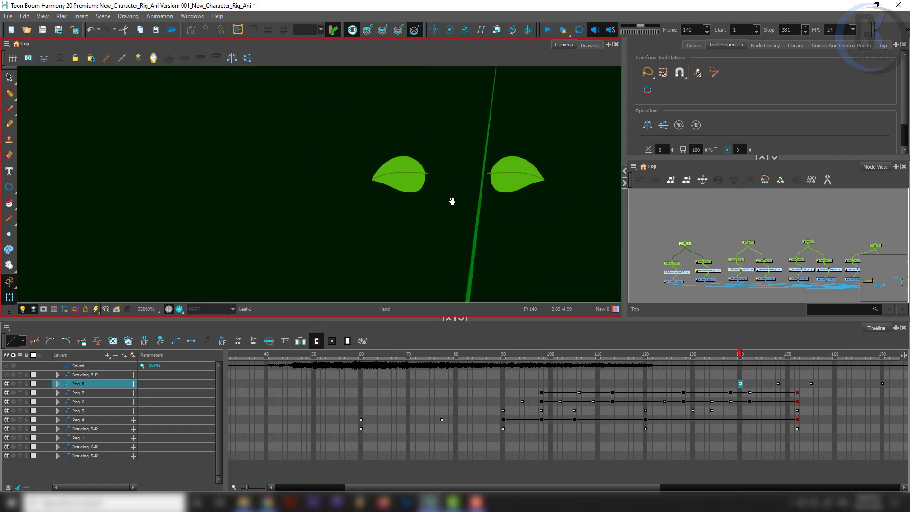
left_click(348, 238)
left_click_drag(348, 238, 393, 104)
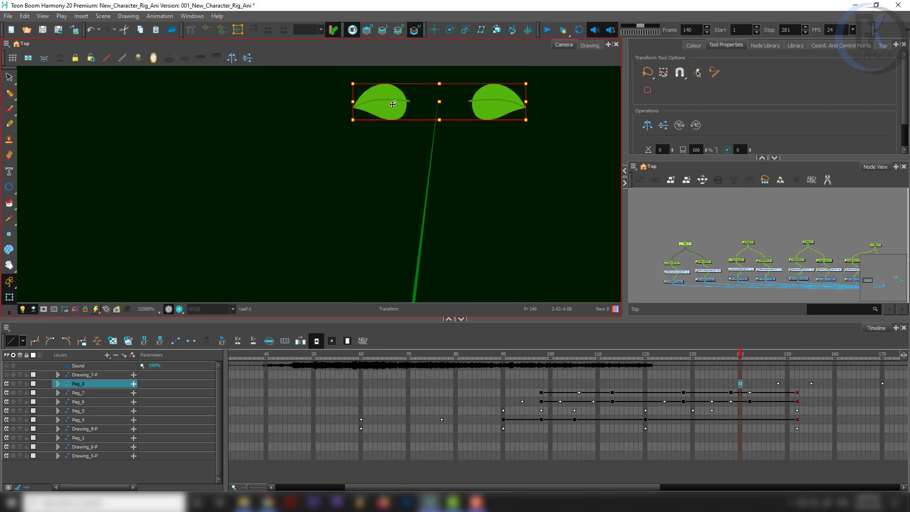
- Move Leaf_2-P_7 and Leaf_2-P_6 inward individually so both leaf bases meet at the stem tip on frame 140
left_click(677, 231)
scroll(687, 261, "up", 4)
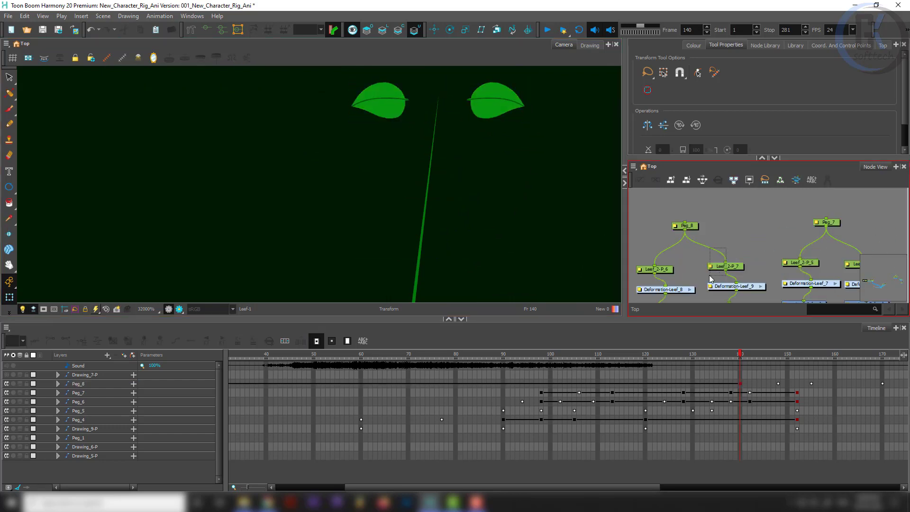
left_click(493, 102)
scroll(482, 83, "up", 3)
left_click_drag(478, 123, 427, 117)
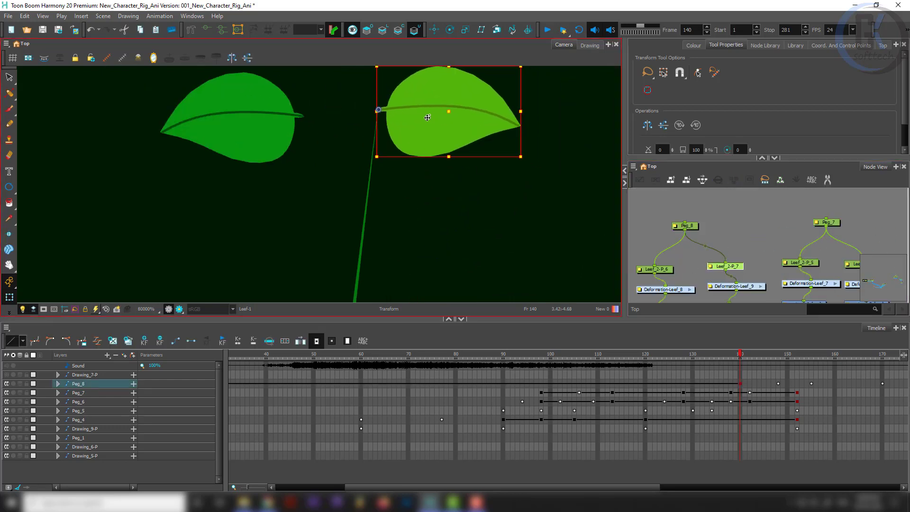
left_click(690, 256)
left_click(657, 270)
left_click_drag(249, 125, 327, 118)
scroll(426, 171, "down", 5)
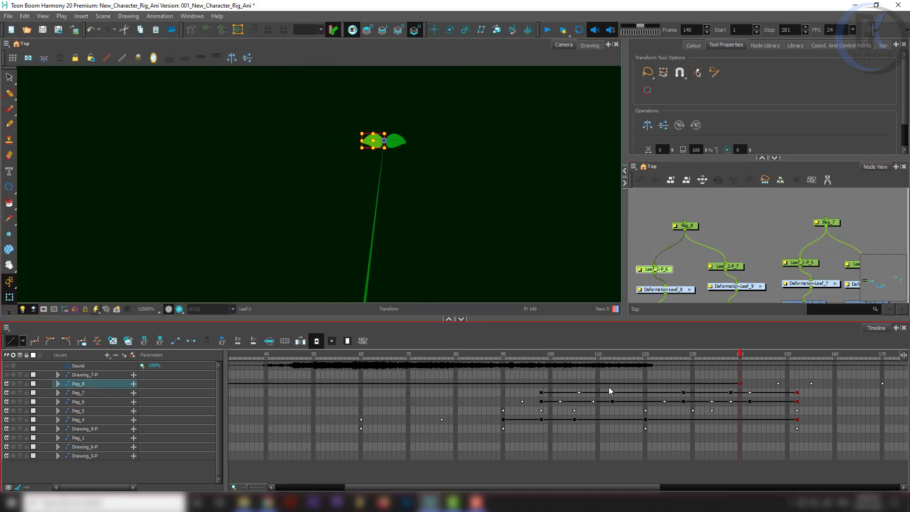
- Expand Peg_8 and delete all Leaf_2-P_6 and Leaf_2-P_7 keyframes after frame 140
left_click(561, 384)
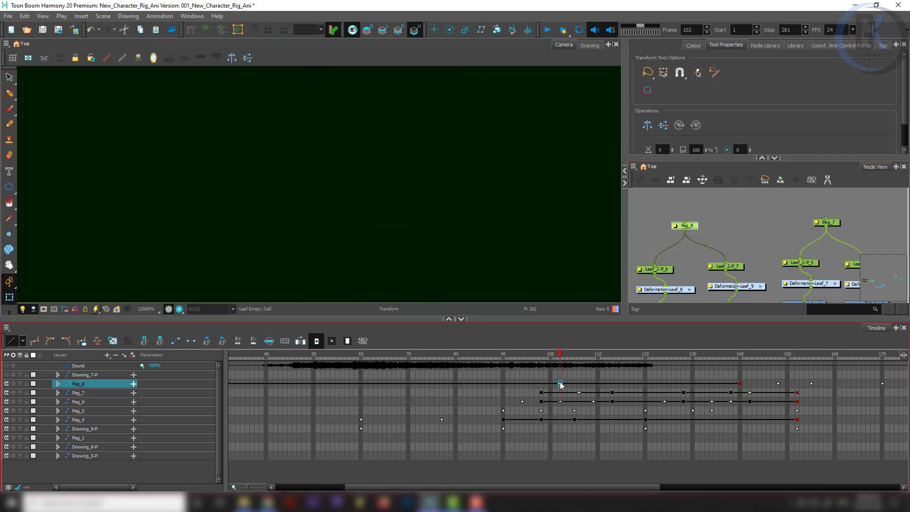
left_click(741, 384)
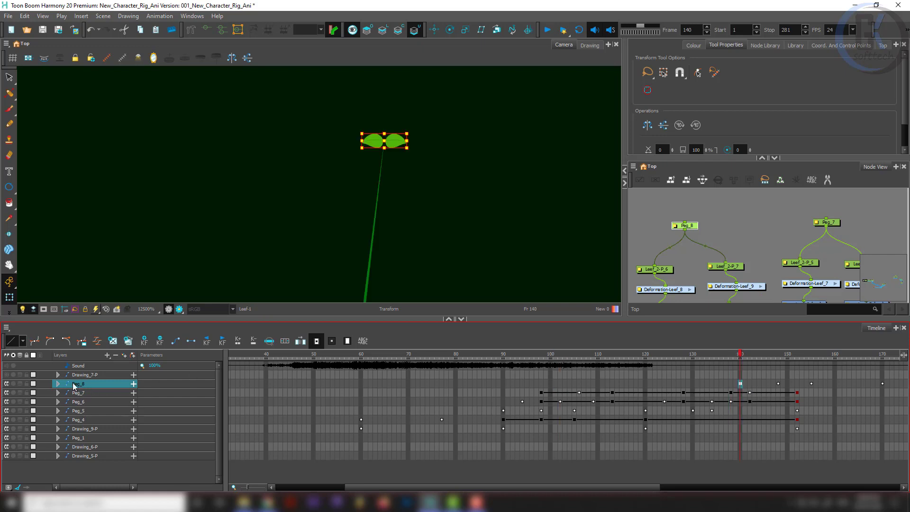
left_click(58, 384)
left_click(741, 401)
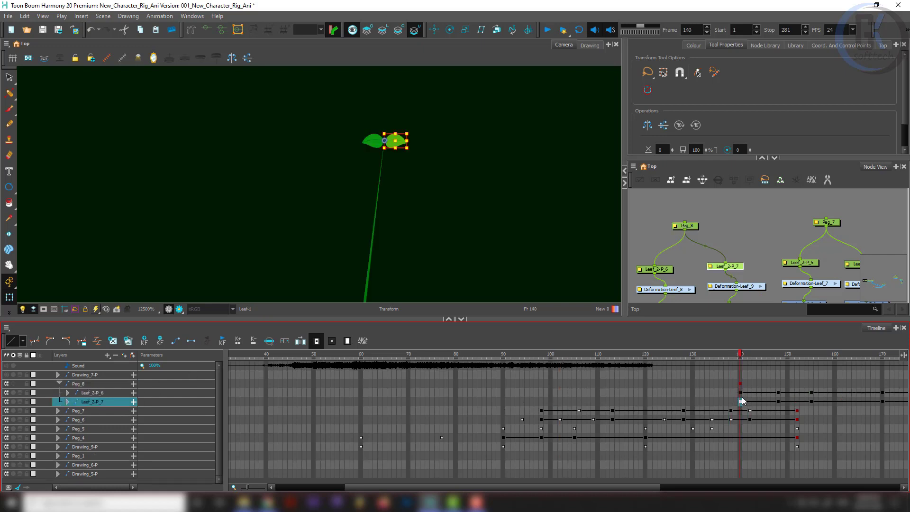
left_click(741, 393)
scroll(374, 149, "up", 1)
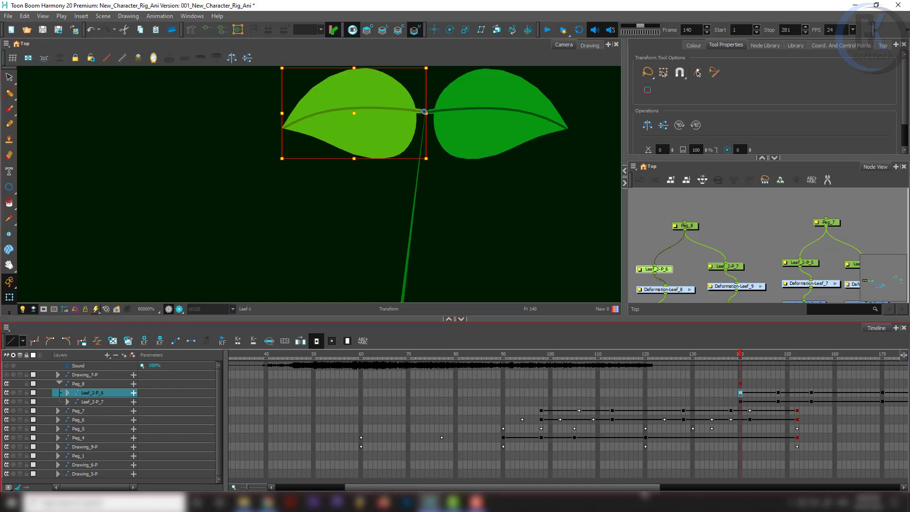
left_click_drag(643, 489, 765, 488)
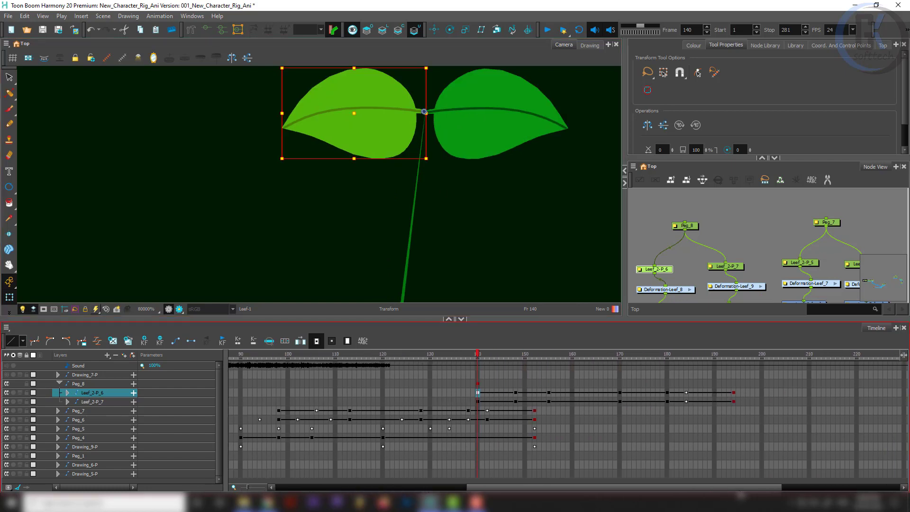
left_click_drag(510, 391, 683, 401)
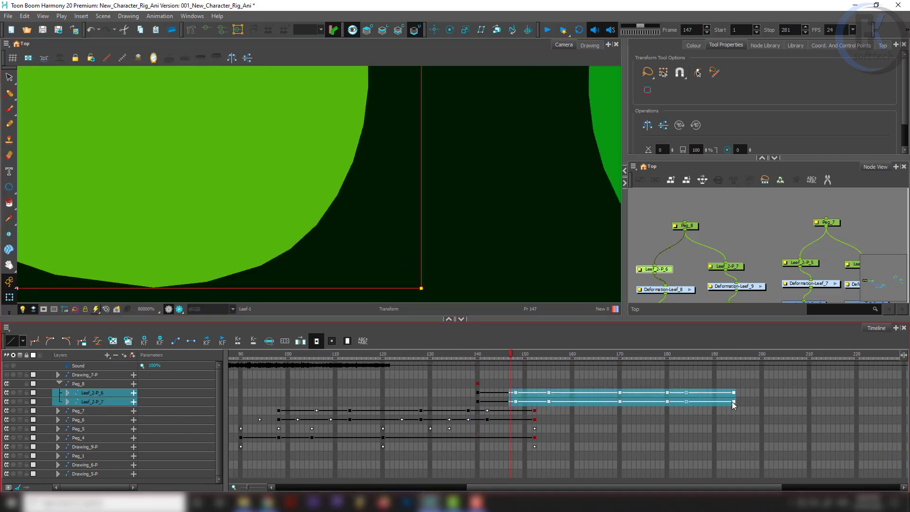
key("Delete")
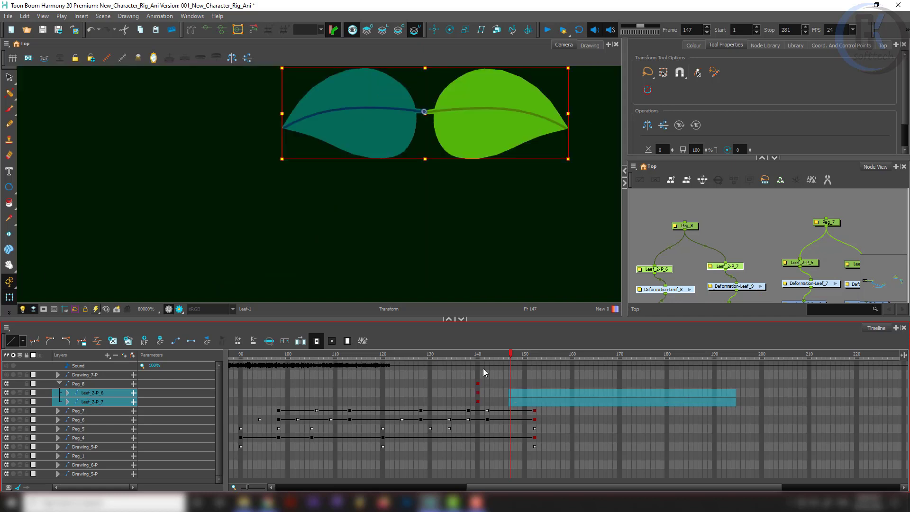
- Shift the remaining keyframes of Peg_8, Leaf_2-P_6 and Leaf_2-P_7 earlier together, from frame 140 to frame 120
left_click(478, 358)
scroll(441, 271, "down", 5)
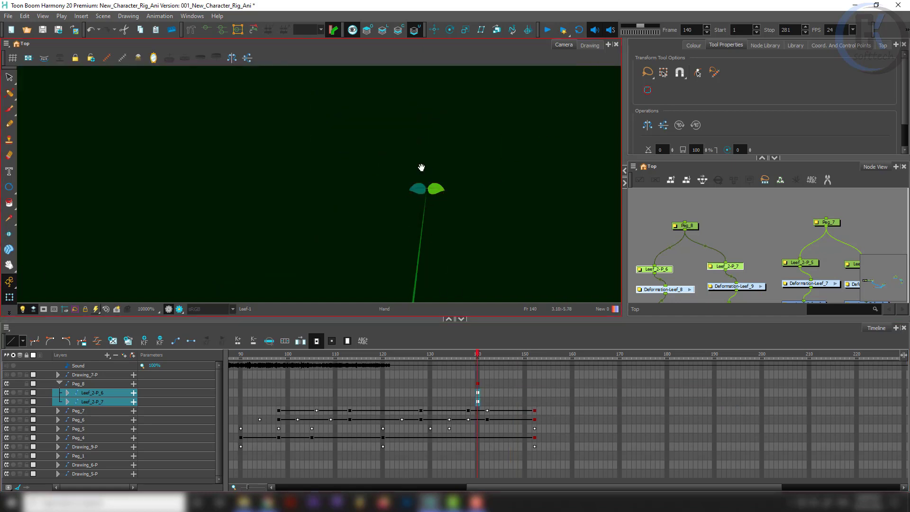
scroll(454, 236, "down", 4)
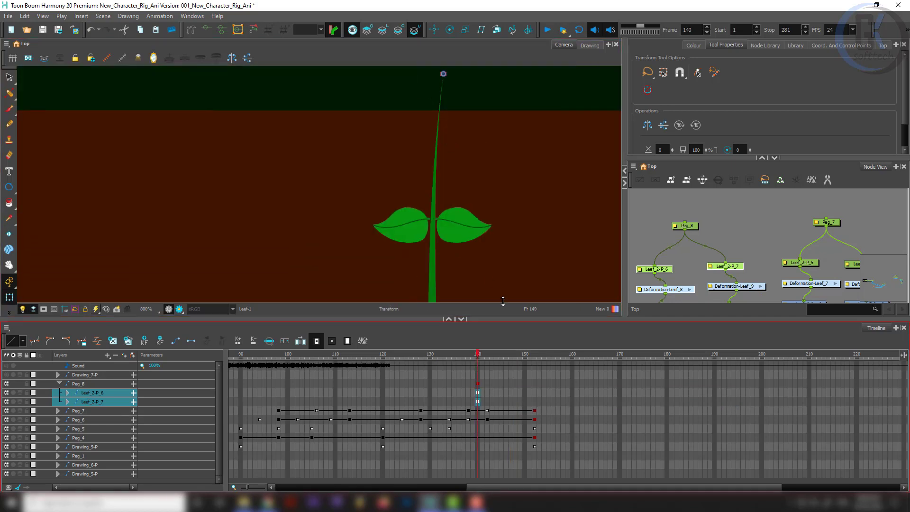
left_click_drag(482, 355, 383, 356)
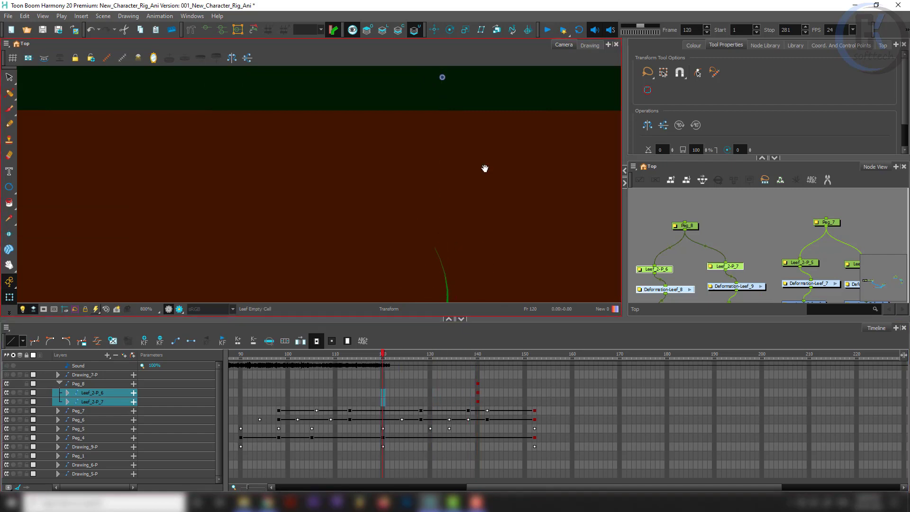
scroll(455, 248, "down", 4)
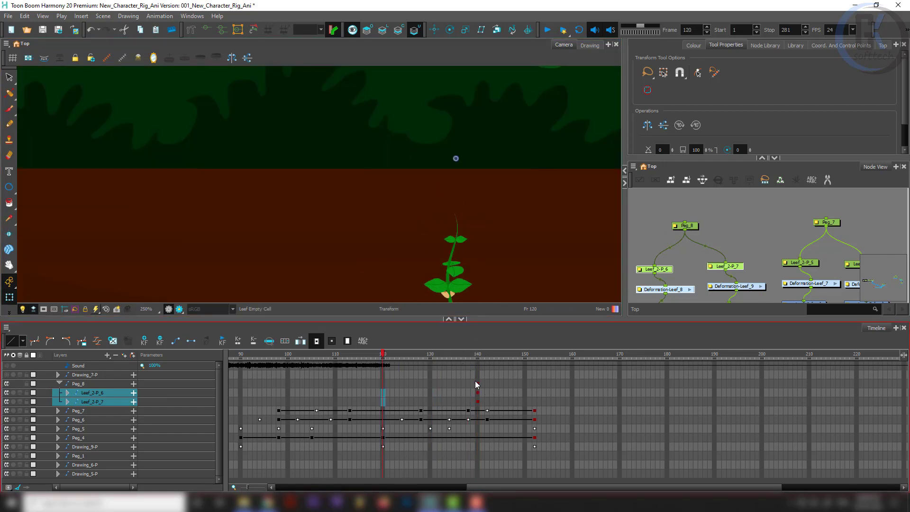
left_click_drag(476, 383, 383, 406)
left_click(493, 392)
- Move the whole Peg_8 leaf pair down onto the tip of the stem at frame 120
scroll(454, 160, "up", 5)
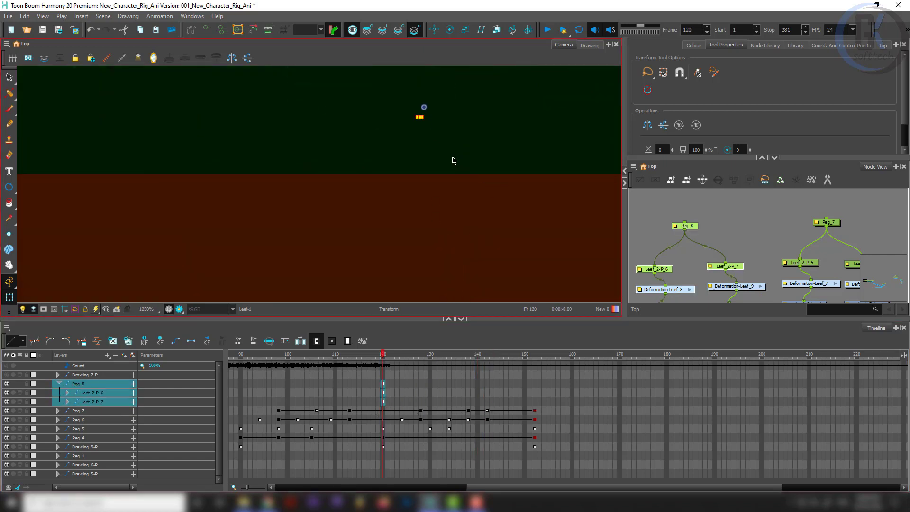
scroll(424, 130, "up", 3)
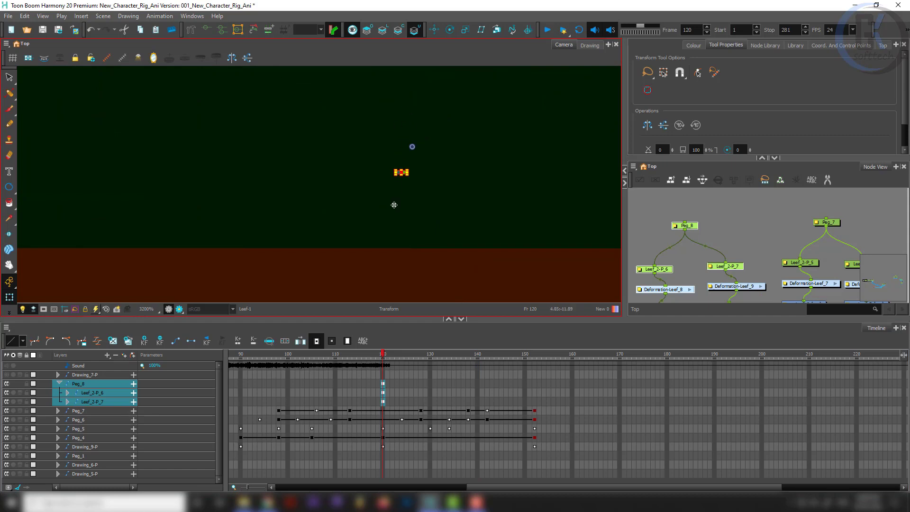
scroll(425, 266, "down", 3)
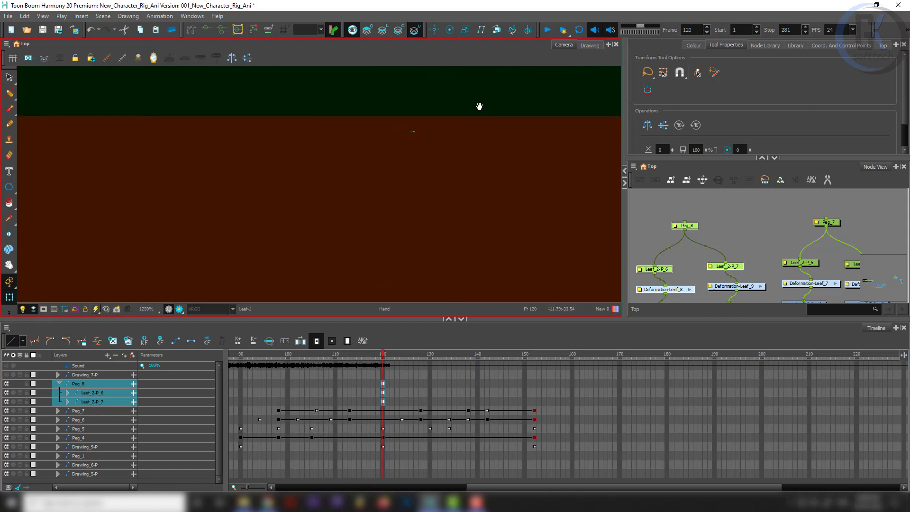
scroll(479, 106, "down", 3)
scroll(434, 87, "up", 5)
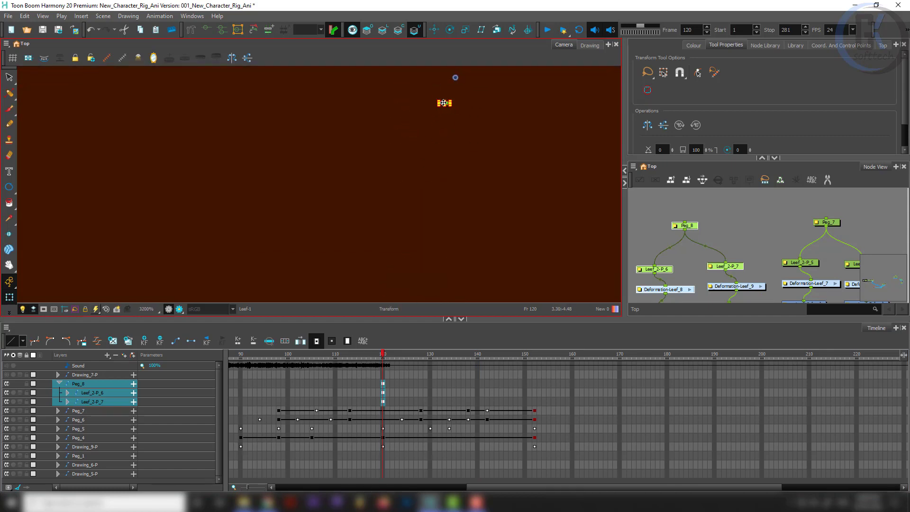
left_click_drag(443, 103, 442, 233)
scroll(442, 233, "down", 5)
scroll(436, 111, "up", 3)
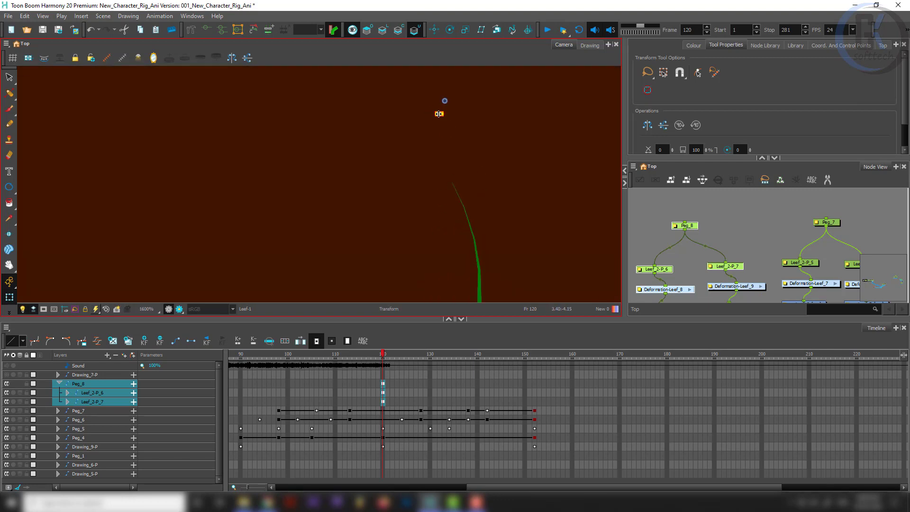
left_click_drag(439, 113, 451, 182)
scroll(451, 182, "up", 10)
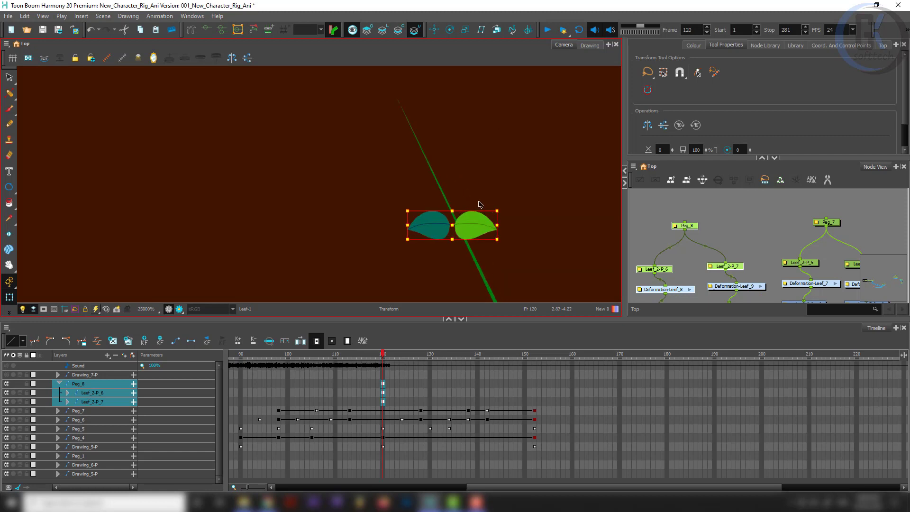
left_click_drag(472, 218, 419, 95)
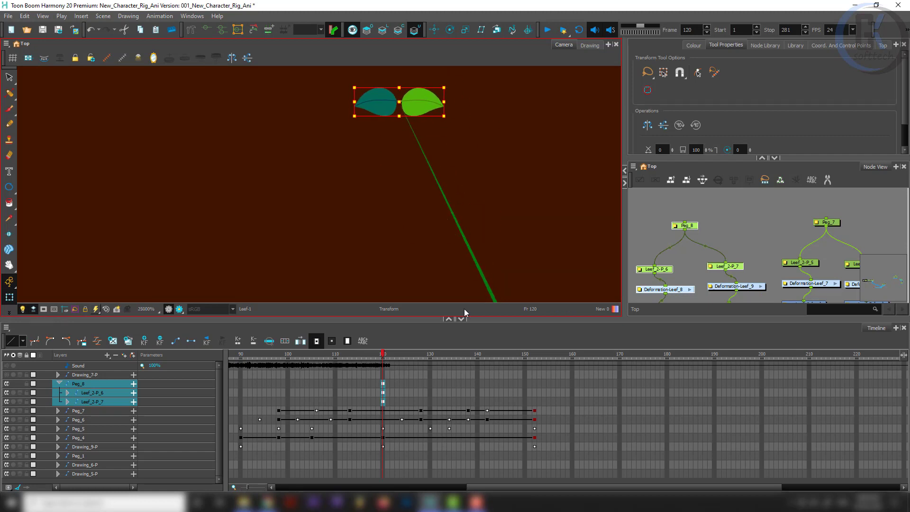
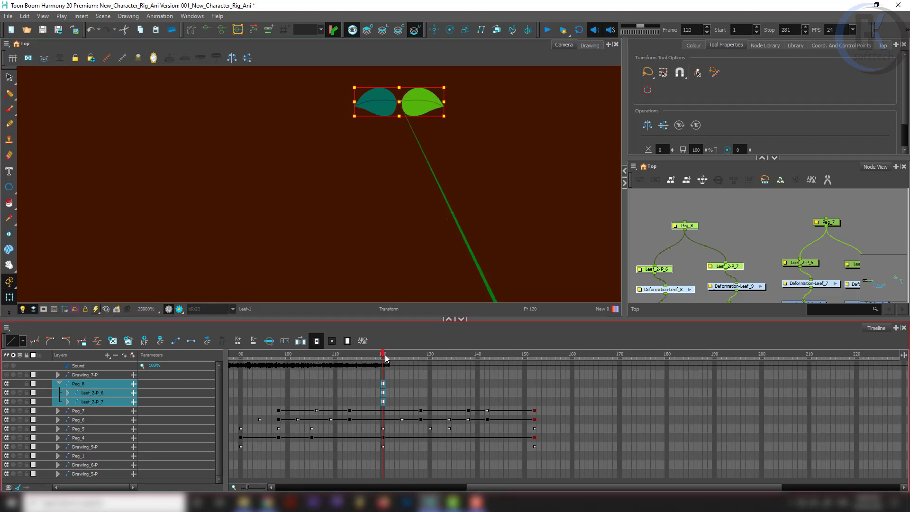
- On frame 152, centre the pivot on the Peg_8 leaf pair and enlarge the pair
left_click_drag(385, 355, 535, 369)
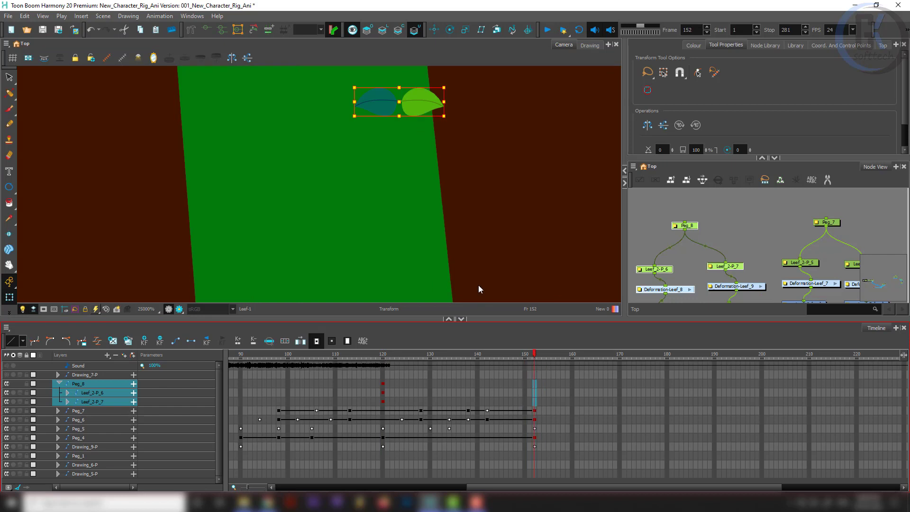
scroll(422, 171, "down", 10)
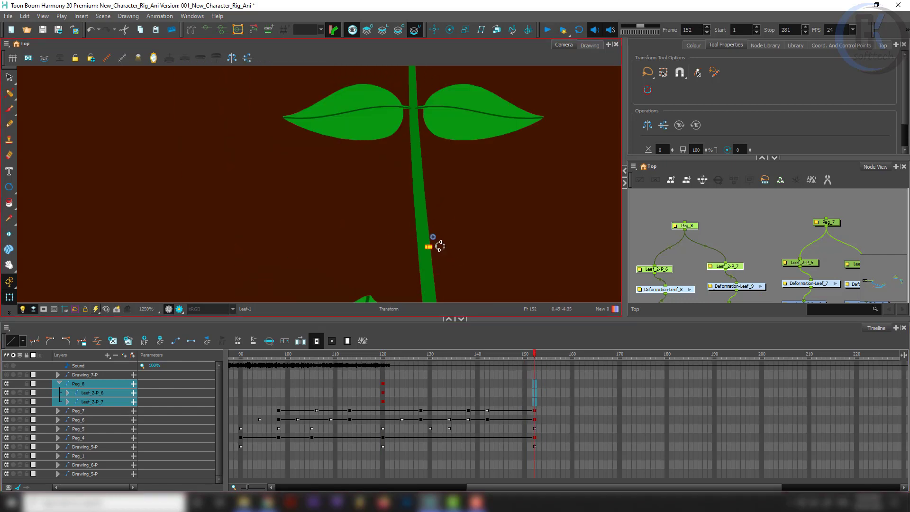
scroll(444, 246, "down", 4)
scroll(453, 242, "up", 7)
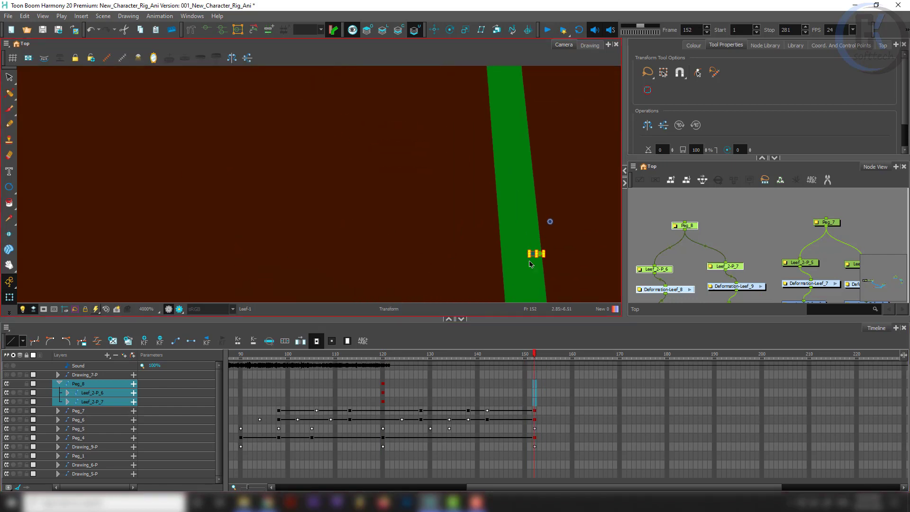
scroll(530, 257, "up", 3)
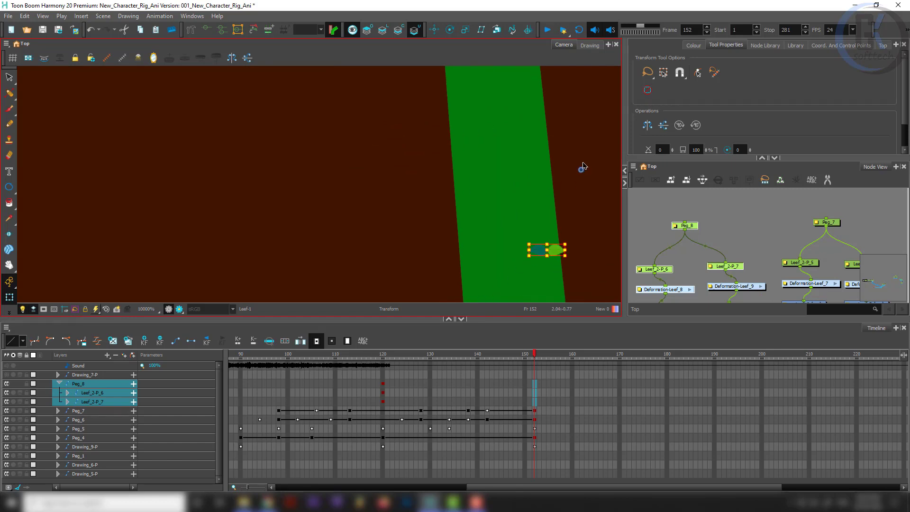
left_click_drag(581, 171, 434, 322)
scroll(480, 238, "down", 8)
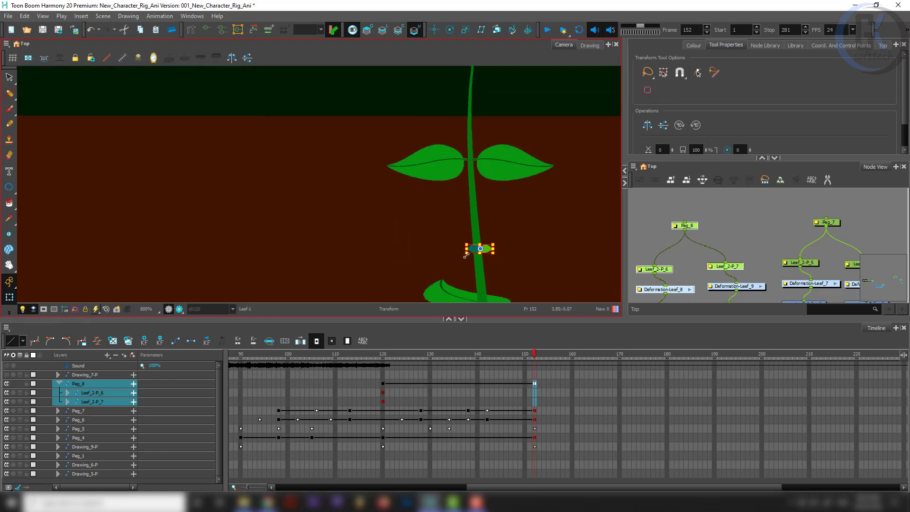
- Move the enlarged Peg_8 leaf pair up onto the thin upper end of the stem on frame 152
left_click_drag(466, 255, 464, 82)
scroll(438, 161, "up", 4)
left_click_drag(464, 116, 406, 227)
left_click_drag(427, 176, 451, 42)
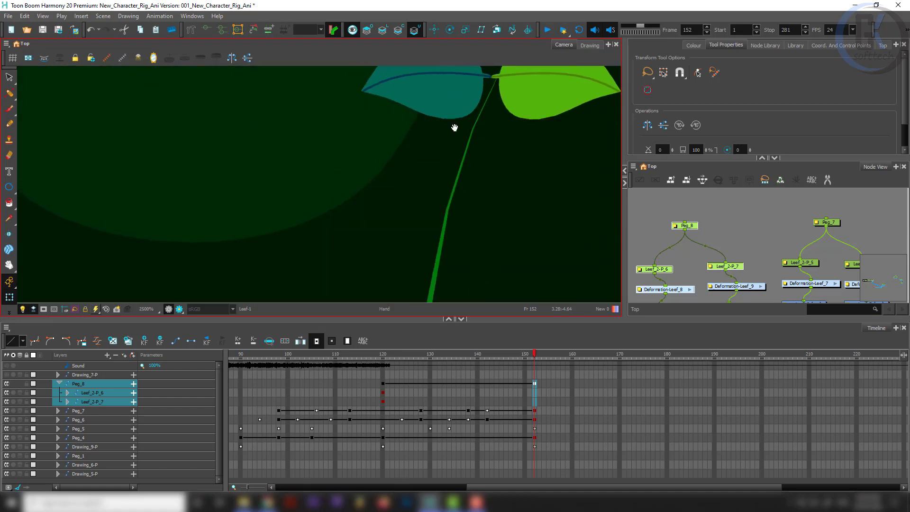
left_click_drag(453, 126, 416, 224)
left_click_drag(426, 178, 405, 239)
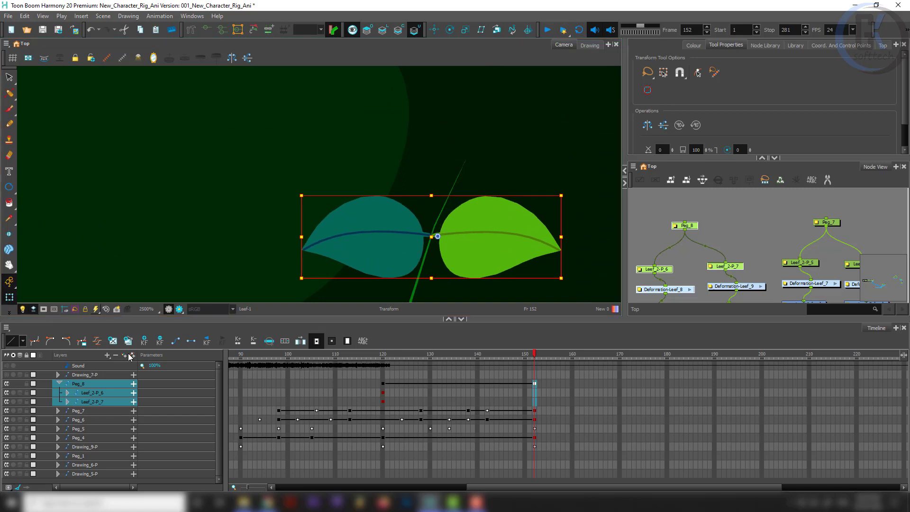
- Check the leaf pair's placement on the stem in the rendered preview of frame 152, and return to the normal view
left_click(179, 309)
scroll(415, 233, "down", 4)
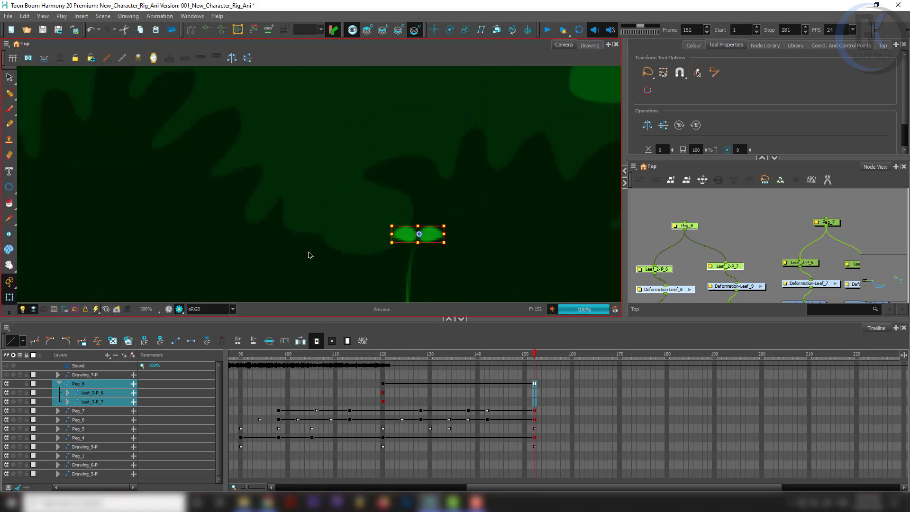
left_click(179, 309)
scroll(389, 241, "up", 4)
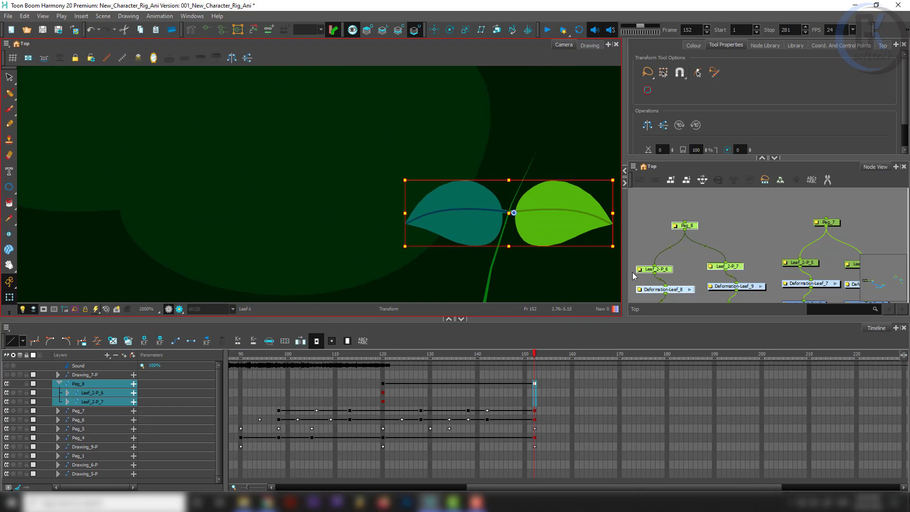
- On frame 120, shrink Leaf_2-P_6 and Leaf_2-P_7 individually toward the stem tip and fold them upward
left_click(667, 226)
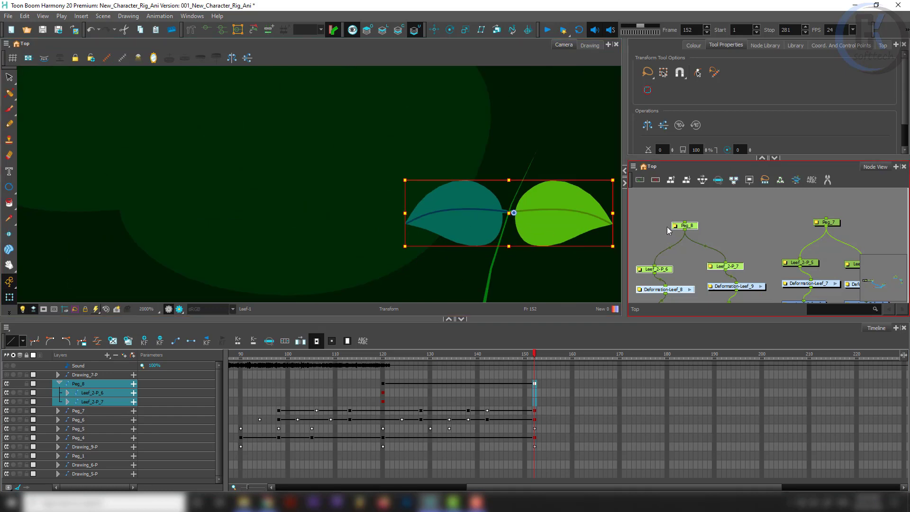
left_click(382, 385)
scroll(427, 244, "down", 4)
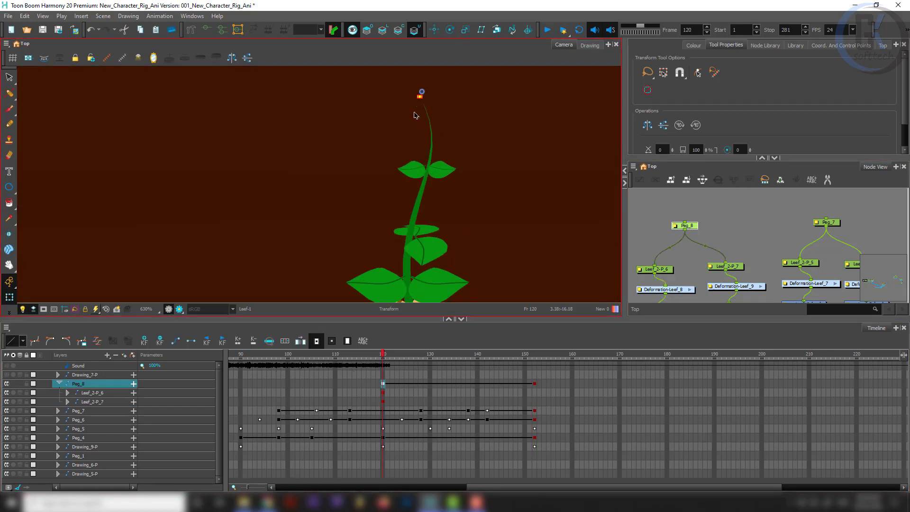
scroll(432, 208, "up", 10)
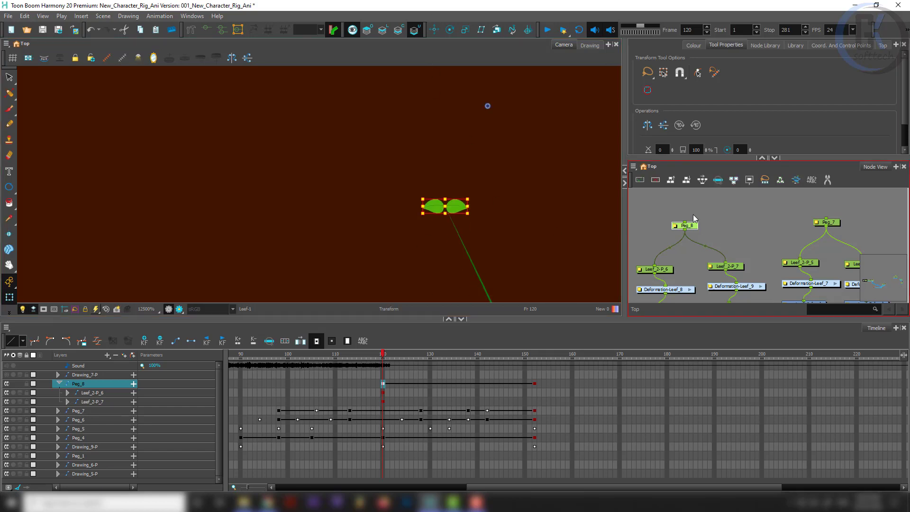
left_click(666, 269)
scroll(440, 185, "up", 3)
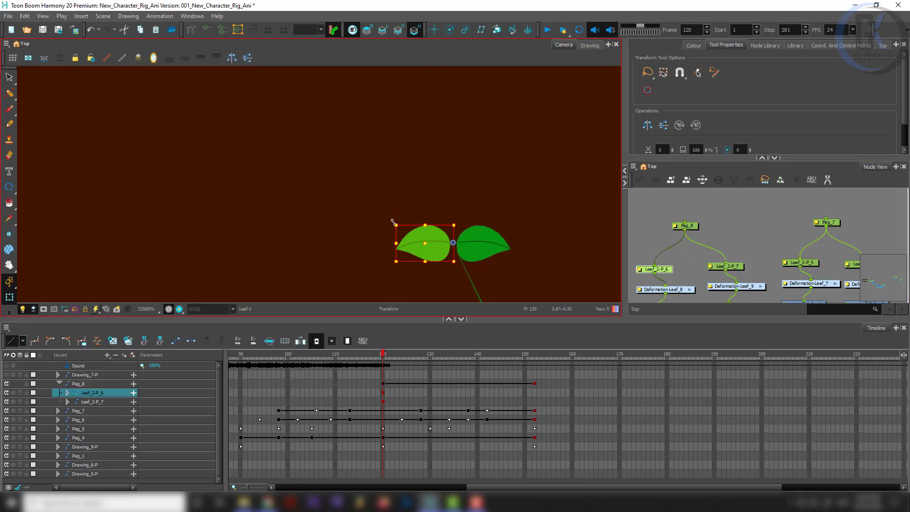
left_click_drag(391, 220, 434, 236)
left_click(488, 244)
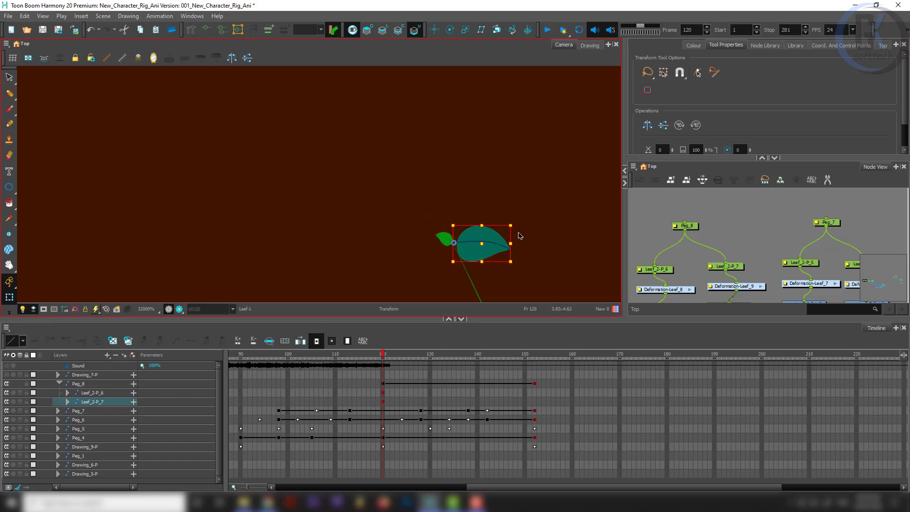
left_click_drag(518, 228, 463, 222)
left_click(647, 232)
scroll(446, 232, "down", 5)
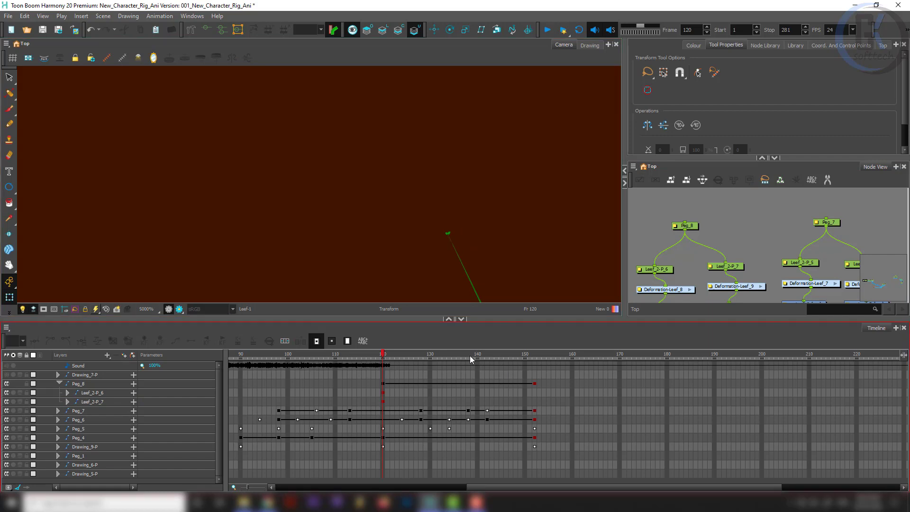
- Add a Peg_8 keyframe on frame 138 with the small leaf pair on the stem tip
left_click_drag(397, 354, 469, 354)
scroll(470, 192, "down", 5)
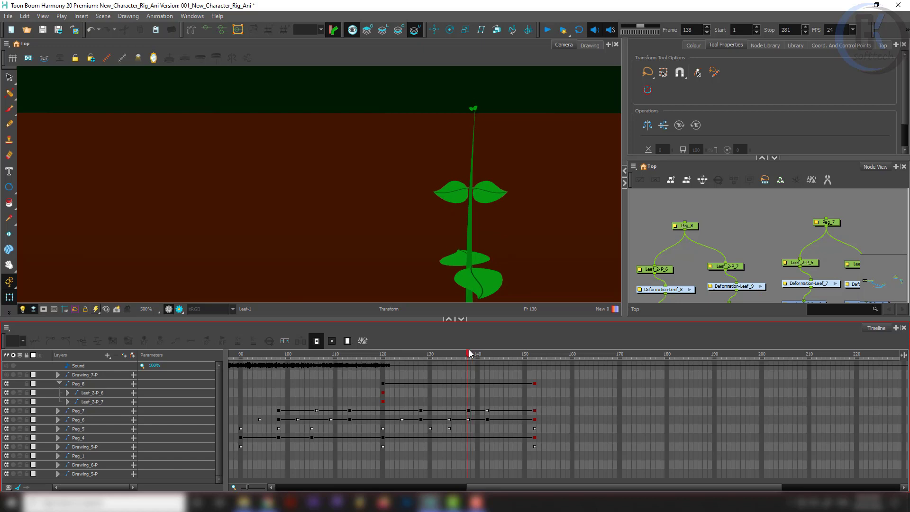
left_click(467, 383)
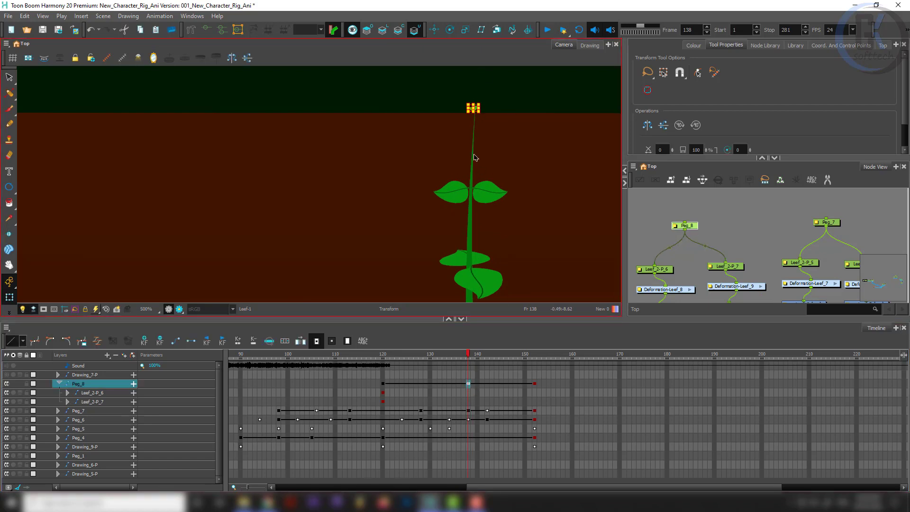
scroll(493, 121, "up", 5)
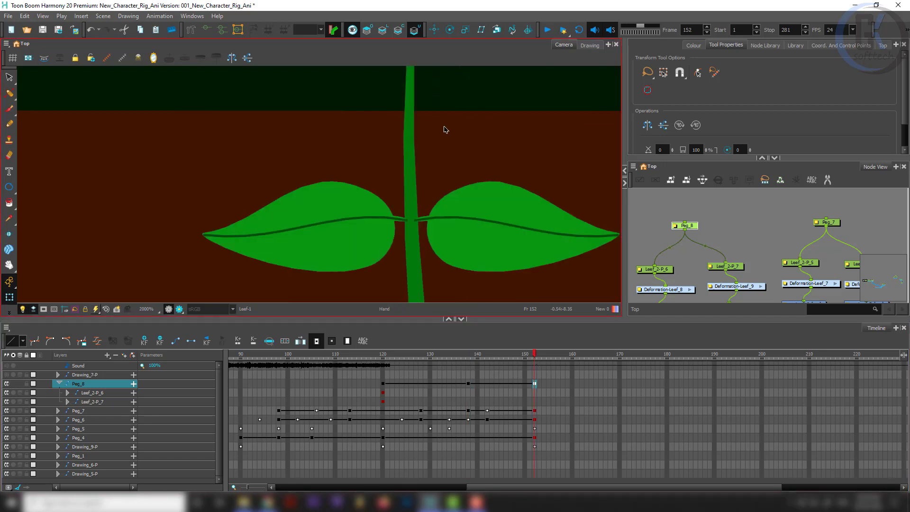
- Try to transform the whole Peg_8 leaf pair on frame 152, and undo the change
left_click_drag(445, 128, 448, 316)
left_click_drag(460, 155, 427, 261)
scroll(469, 166, "up", 3)
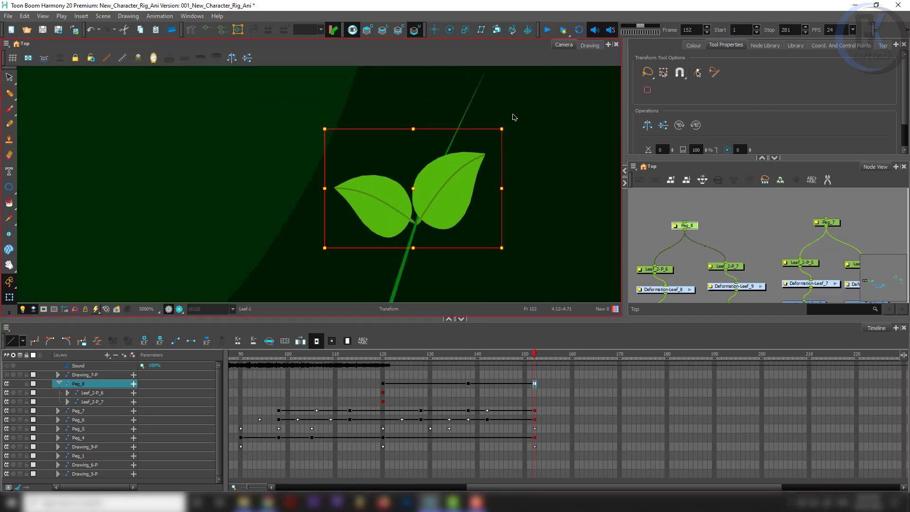
left_click_drag(508, 123, 534, 175)
key("ctrl+z")
scroll(480, 162, "down", 10)
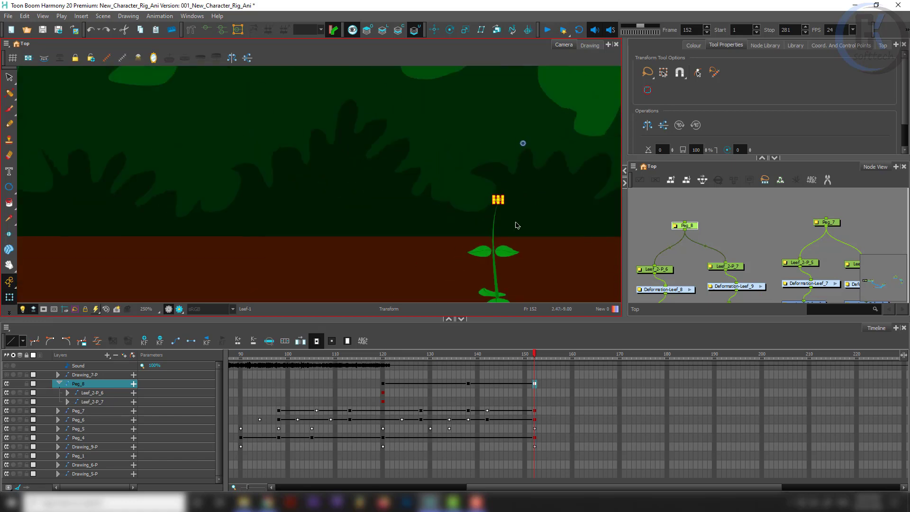
scroll(524, 159, "down", 2)
scroll(510, 170, "up", 5)
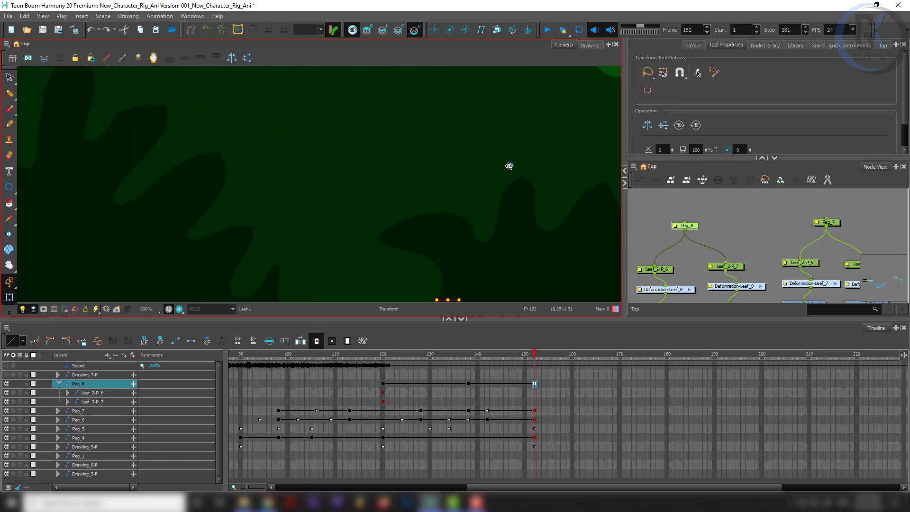
scroll(465, 263, "up", 5)
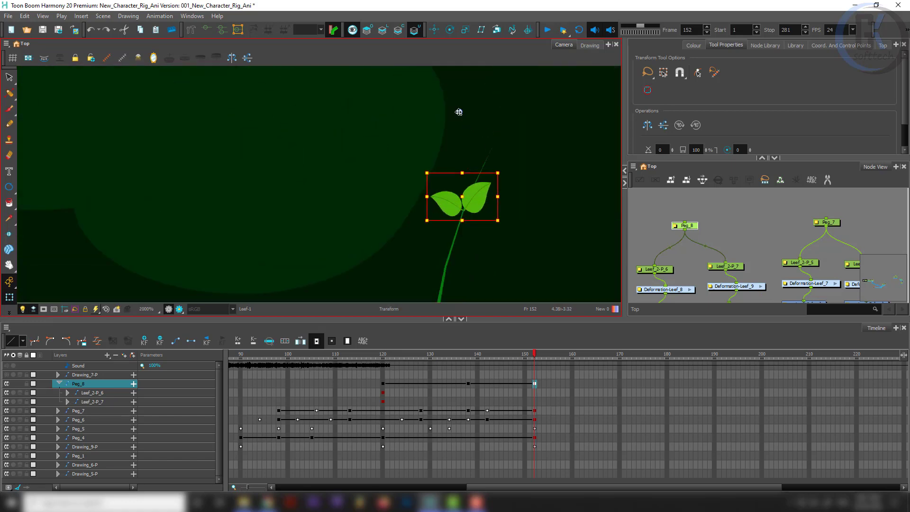
- On frame 152, enlarge Leaf_2-P_7 and Leaf_2-P_6 individually and open them outward from the stem
left_click(727, 266)
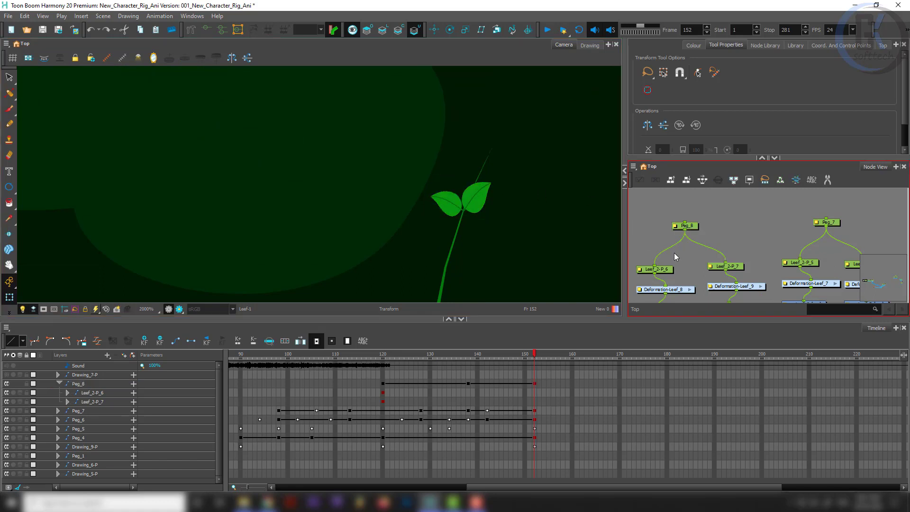
left_click_drag(503, 168, 556, 173)
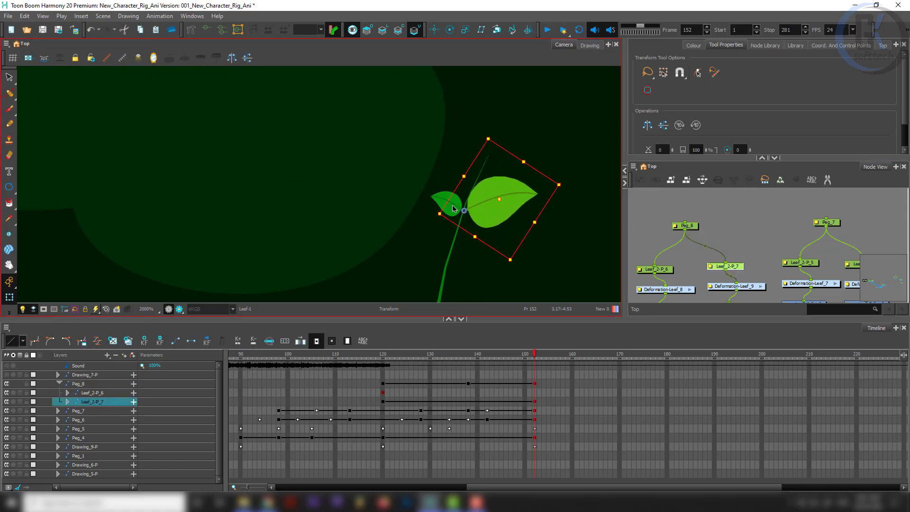
left_click(451, 205)
left_click_drag(678, 262, 649, 271)
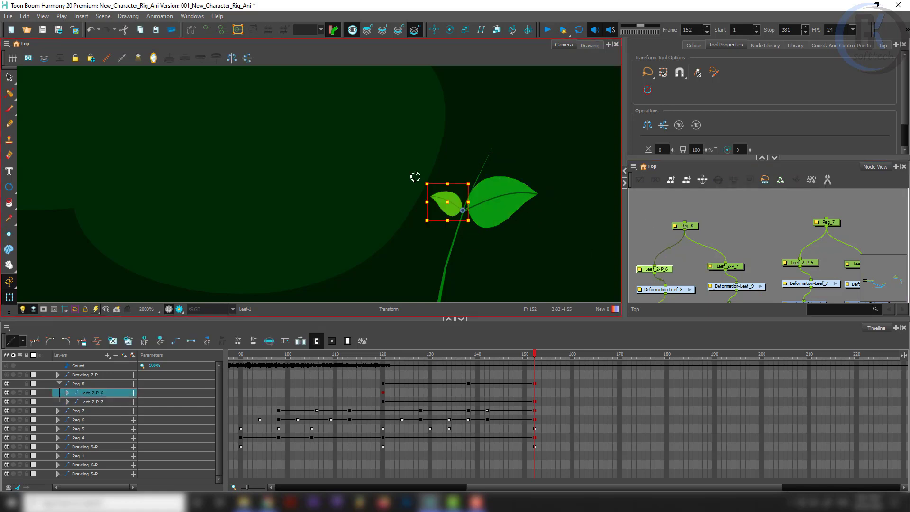
left_click_drag(427, 184, 389, 153)
left_click(659, 208)
scroll(438, 192, "down", 3)
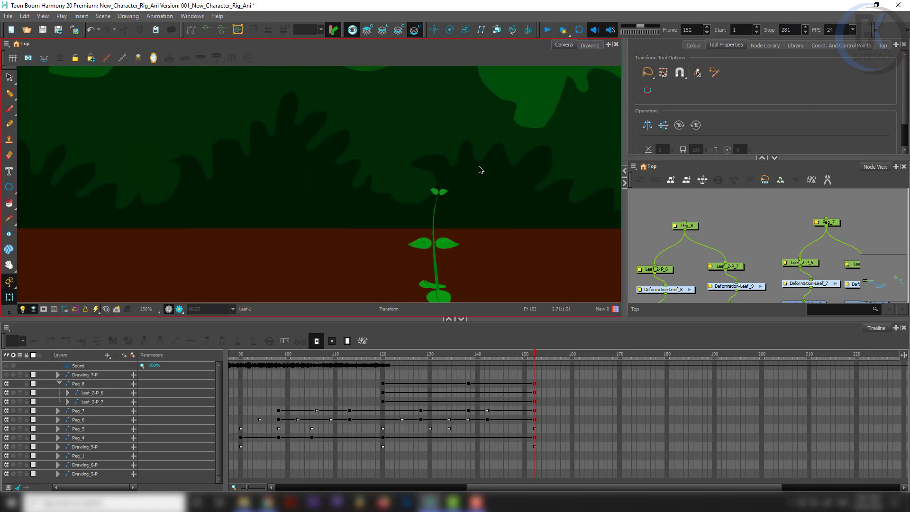
- Scrub the timeline back from frame 152 to frame 105 to review the plant's growth around the seed halves
scroll(479, 170, "down", 4)
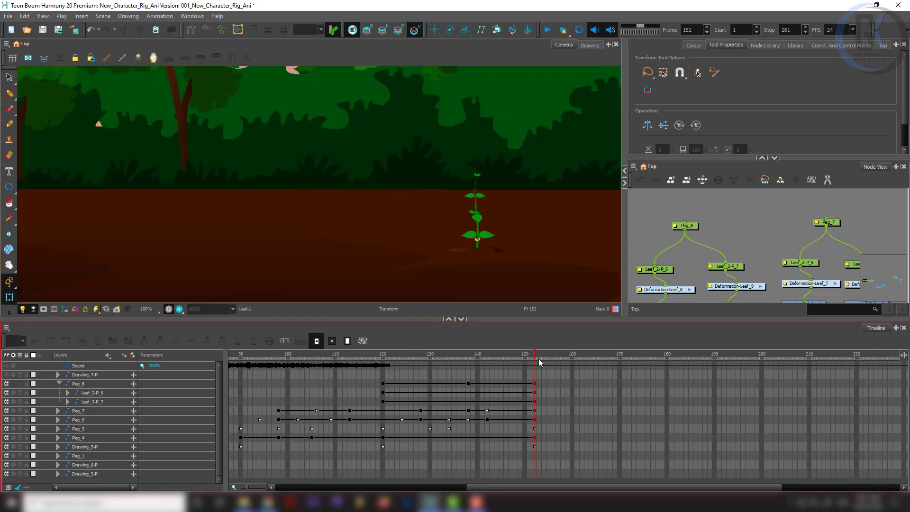
left_click_drag(521, 356, 323, 377)
left_click_drag(504, 374, 507, 373)
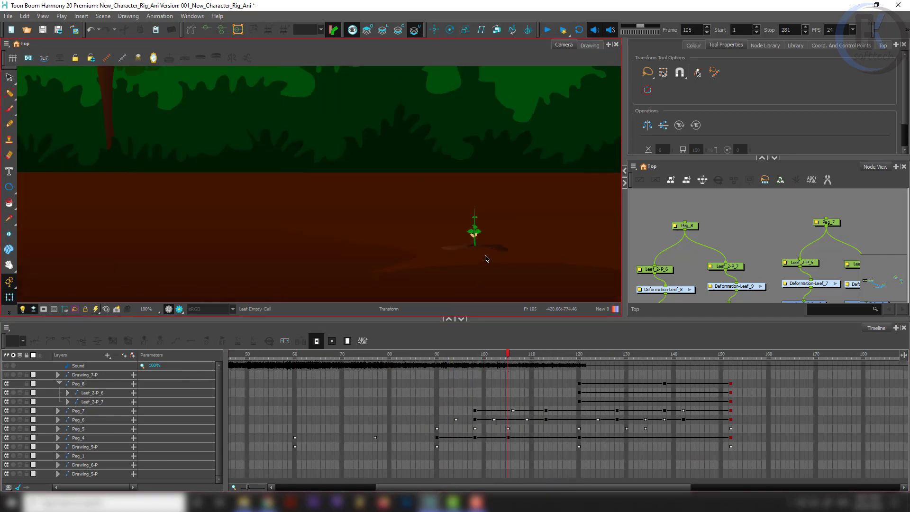
scroll(432, 136, "up", 6)
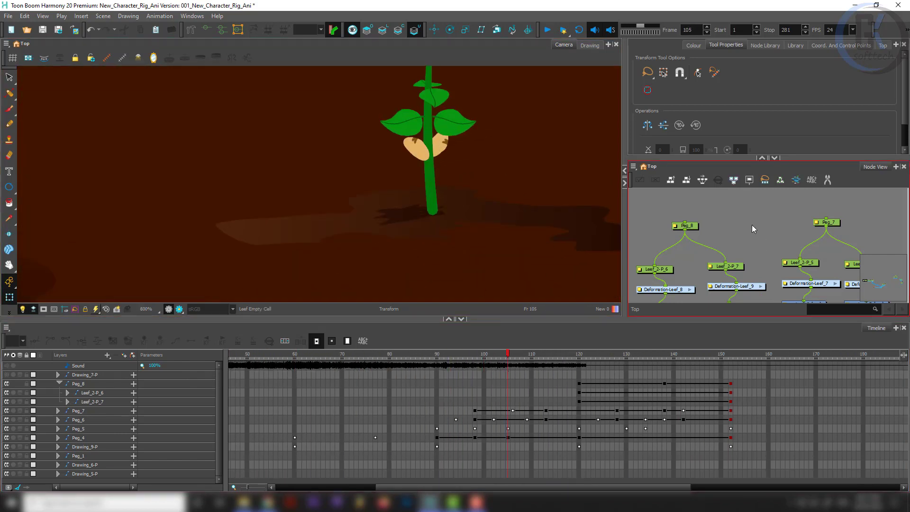
- Add a keyframe to the seed half Drawing_8-P on frame 120 and make its segment from frame 90 stop-motion
scroll(750, 227, "down", 10)
scroll(778, 240, "up", 10)
left_click_drag(742, 233, 774, 169)
left_click(714, 218)
scroll(585, 479, "down", 1)
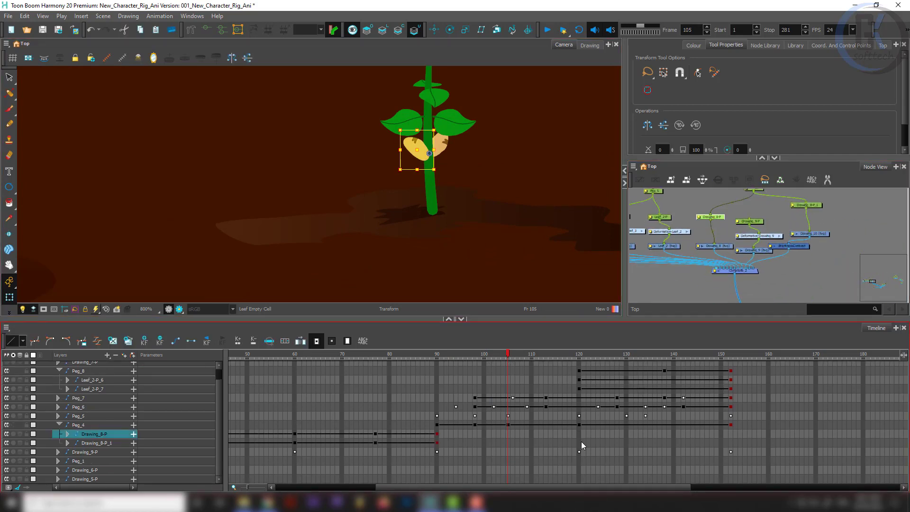
left_click_drag(510, 359, 577, 360)
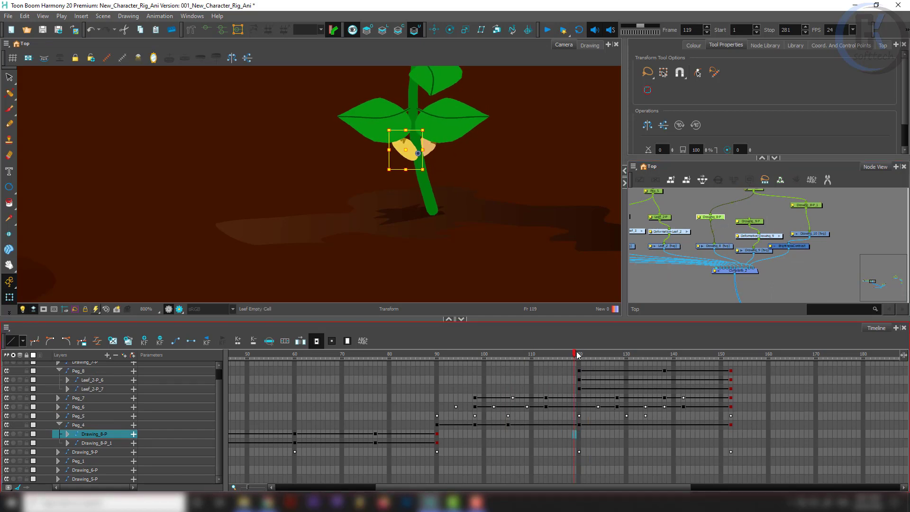
left_click(579, 356)
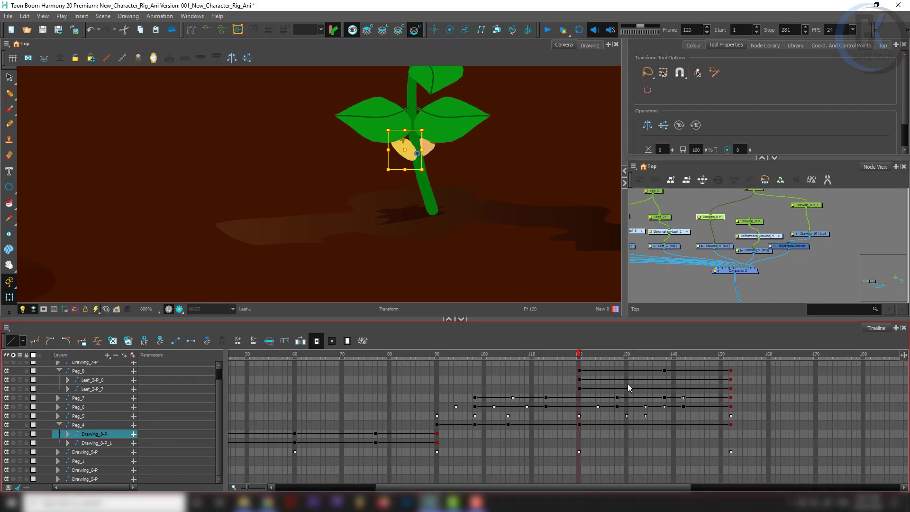
key("shift+b")
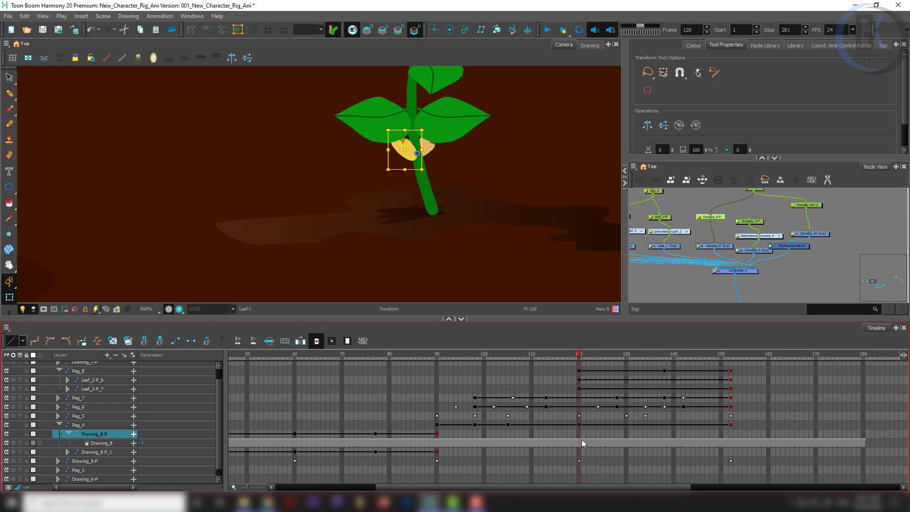
key("F6")
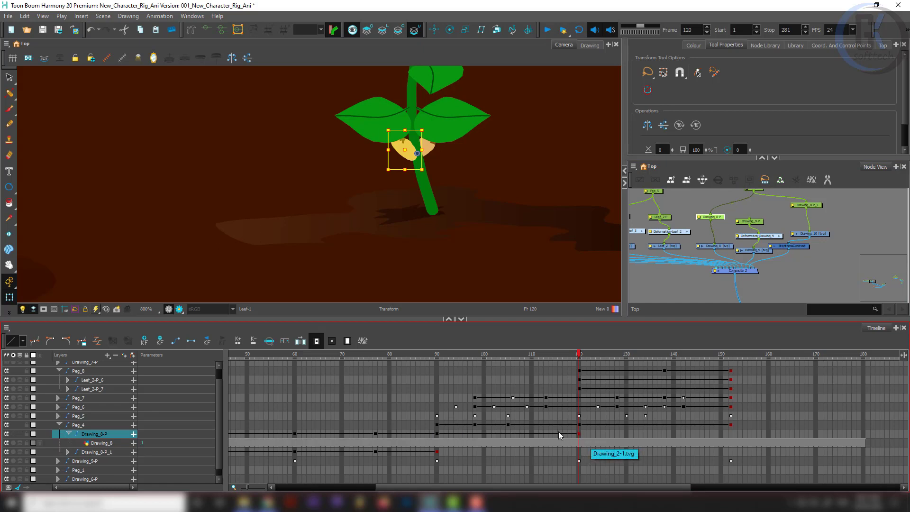
left_click(558, 431)
key("ctrl+k")
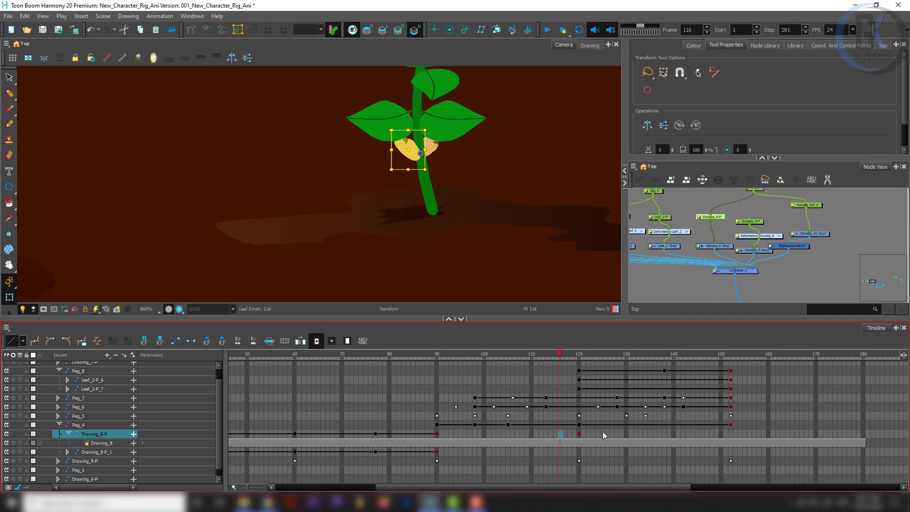
- On frame 125, drop the seed half Drawing_8-P onto the ground left of the stem and rotate it to lie flat
left_click(604, 433)
left_click(598, 433)
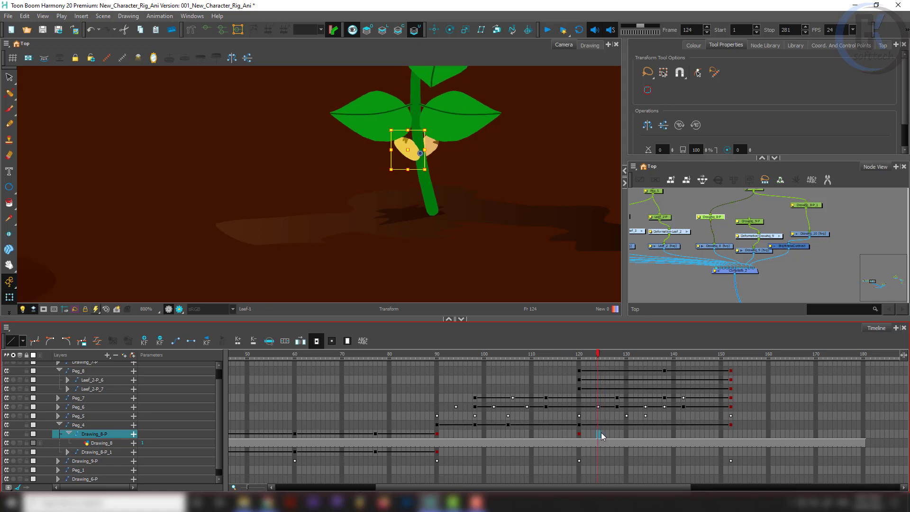
left_click(601, 435)
mouse_move(413, 153)
left_mouse_down()
mouse_move(408, 217)
mouse_move(394, 194)
mouse_move(401, 203)
mouse_move(382, 199)
left_mouse_up()
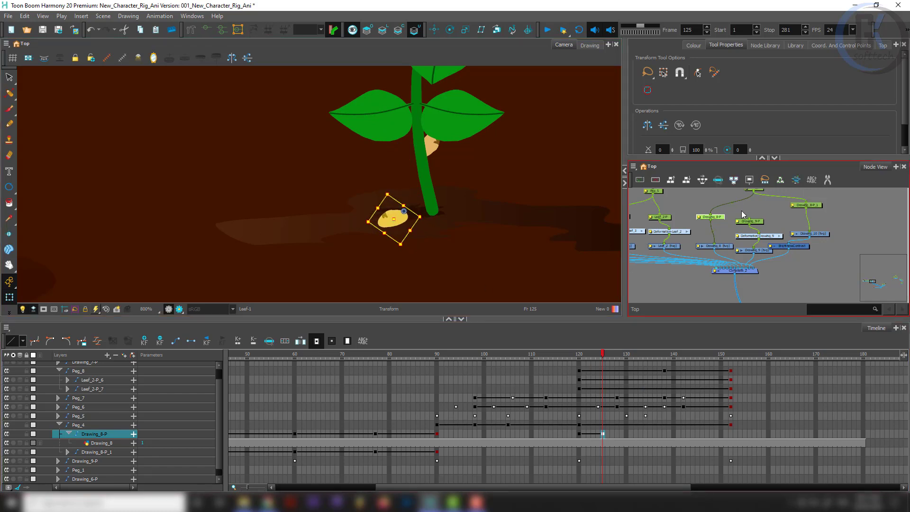
- Add keyframes to the seed half Drawing_8-P_1 on frames 120 and 125, and make its segment from frame 90 stop-motion
left_click(814, 206)
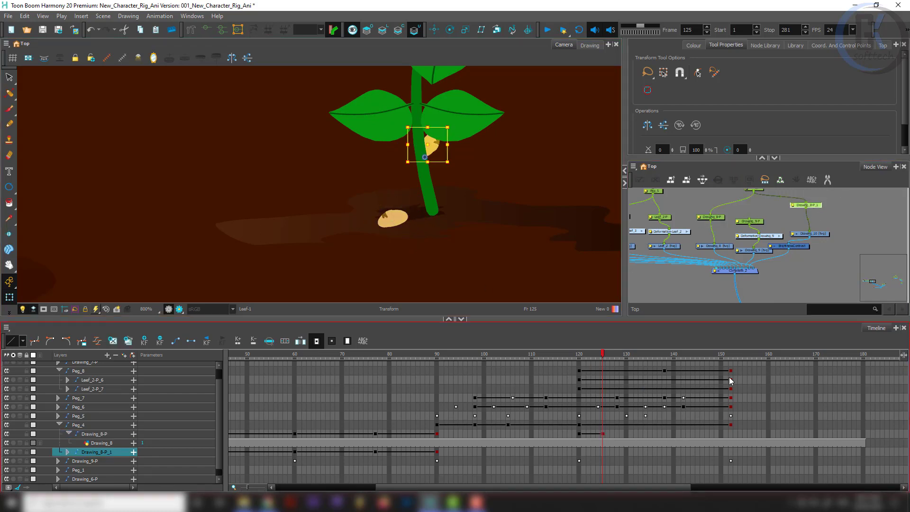
key("o")
key("F6")
left_click(575, 444)
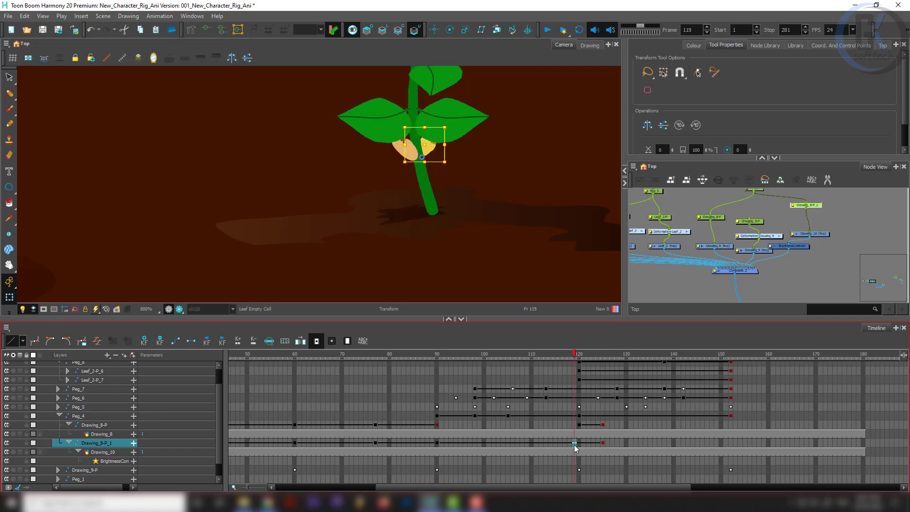
key("ctrl+l")
left_click(579, 444)
key("F6")
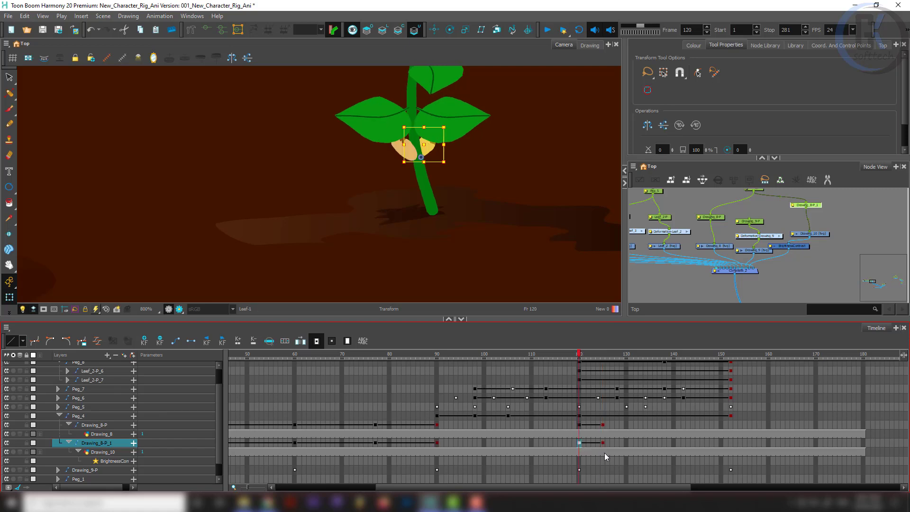
- On frame 125, rotate the seed half Drawing_8-P_1 and move it onto the ground right of the stem
left_click(603, 443)
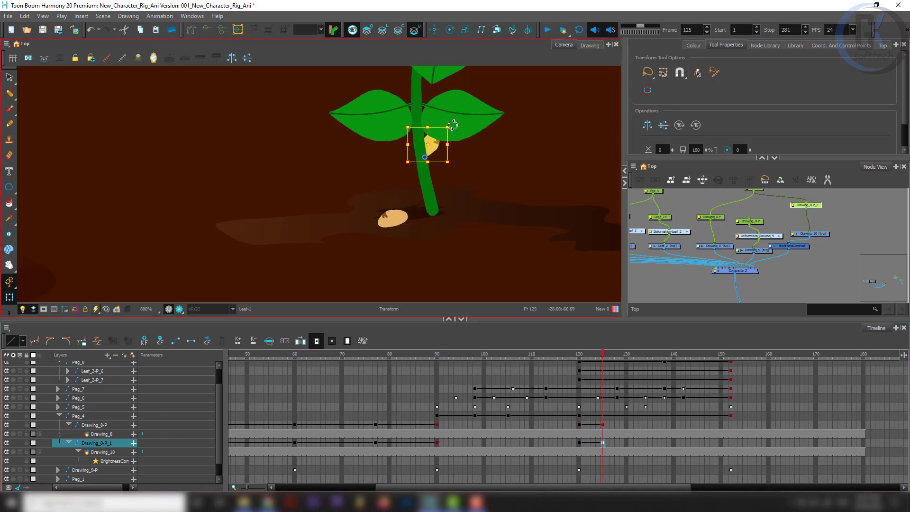
mouse_move(453, 125)
left_mouse_down()
mouse_move(480, 211)
mouse_move(459, 210)
left_mouse_up()
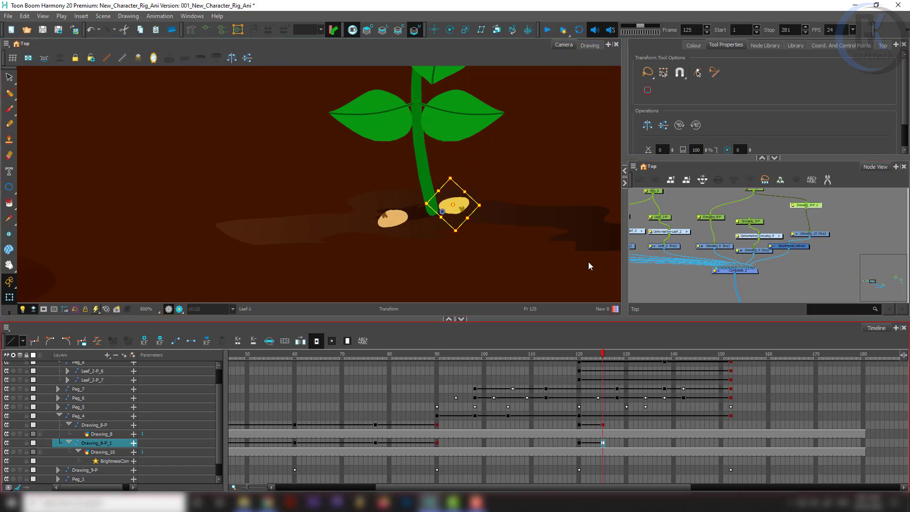
left_click(687, 210)
- Scrub the timeline from frame 125 back through the earlier growth and on to frame 172 to review the seed drop in the full scene
scroll(437, 208, "down", 3)
scroll(439, 212, "down", 4)
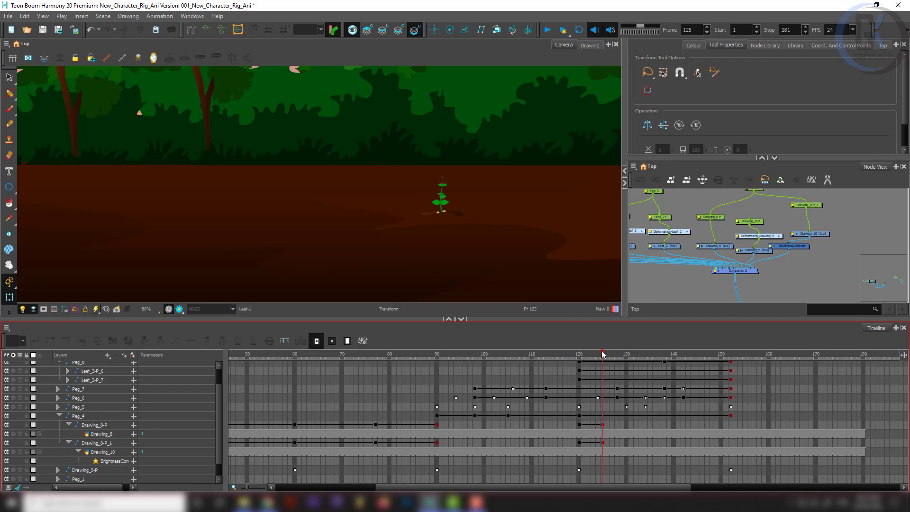
left_click_drag(603, 354, 503, 362)
left_click_drag(241, 379, 245, 385)
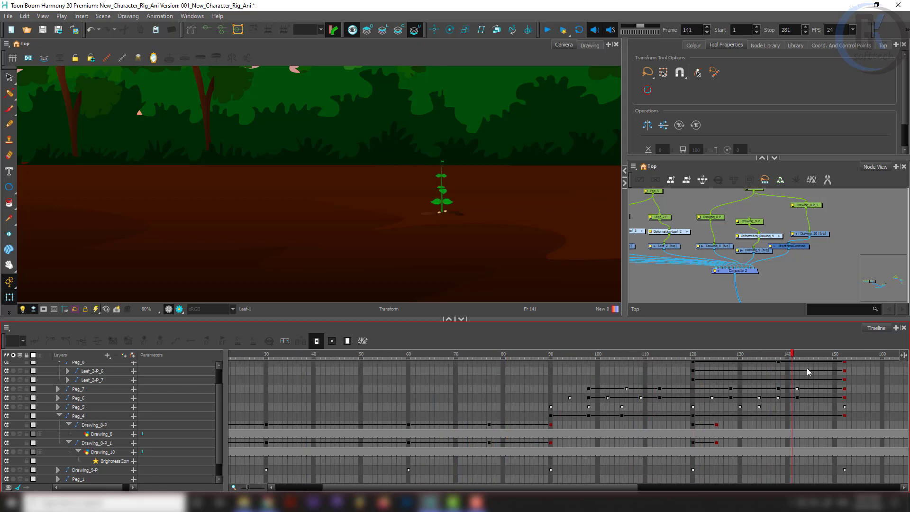
scroll(416, 184, "down", 3)
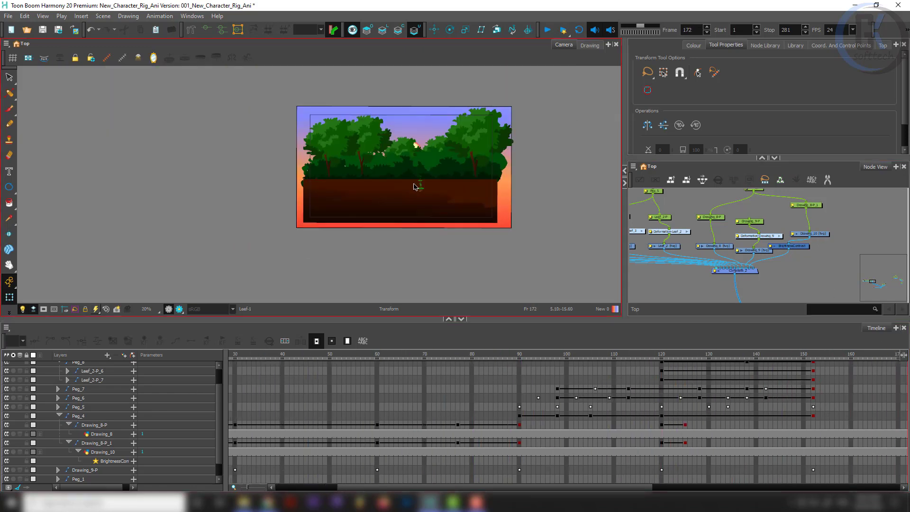
scroll(415, 186, "up", 1)
- Select the plant's nodes in the Node View and reposition them in an even fan above their composite
scroll(725, 197, "down", 5)
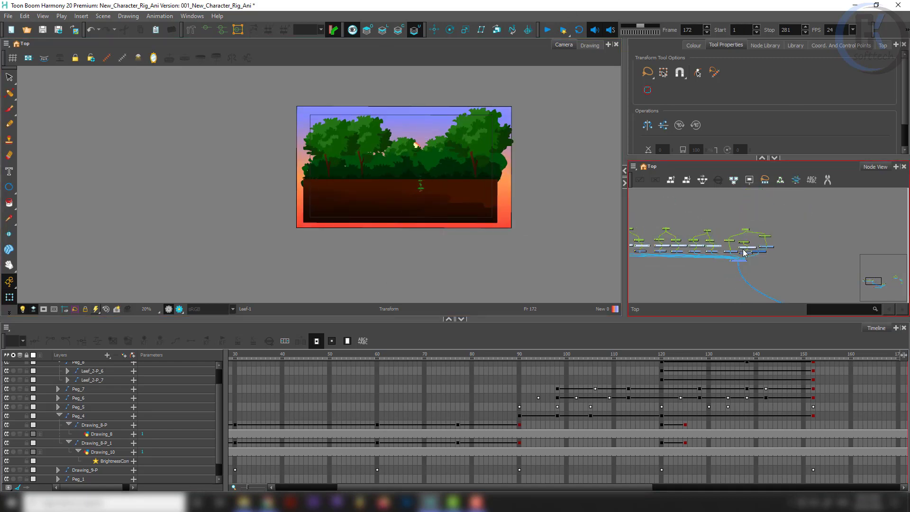
scroll(724, 197, "up", 3)
scroll(752, 242, "down", 4)
left_click_drag(814, 268, 741, 240)
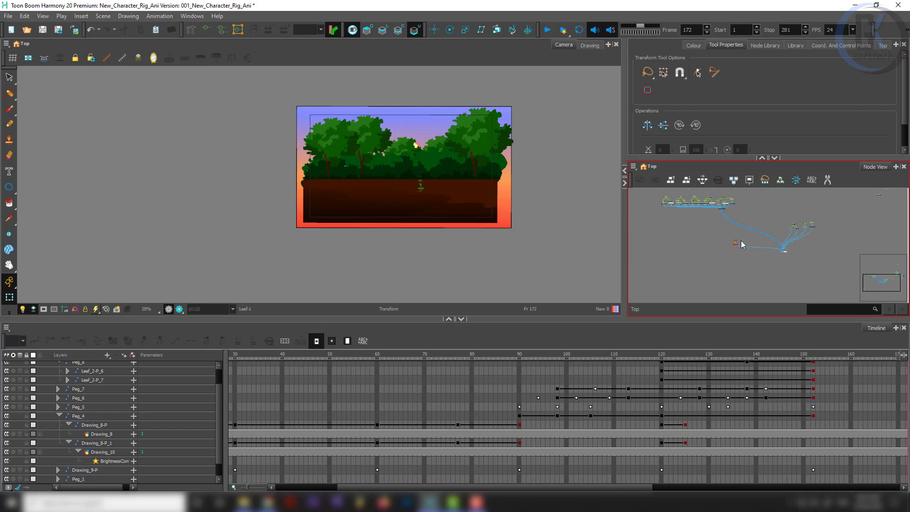
left_click_drag(713, 208, 712, 258)
left_click_drag(754, 230, 640, 263)
scroll(748, 279, "up", 5)
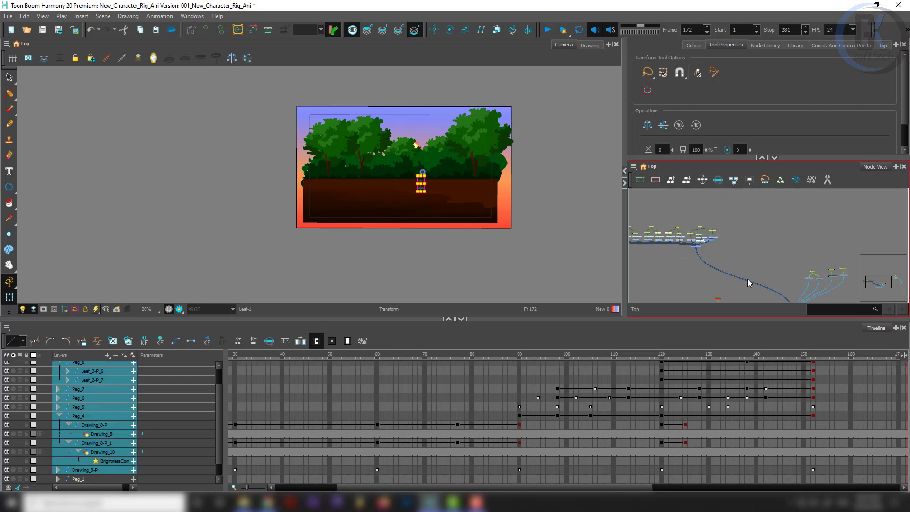
left_click_drag(673, 229, 773, 243)
scroll(725, 235, "down", 3)
left_click_drag(835, 251, 684, 252)
scroll(770, 245, "up", 2)
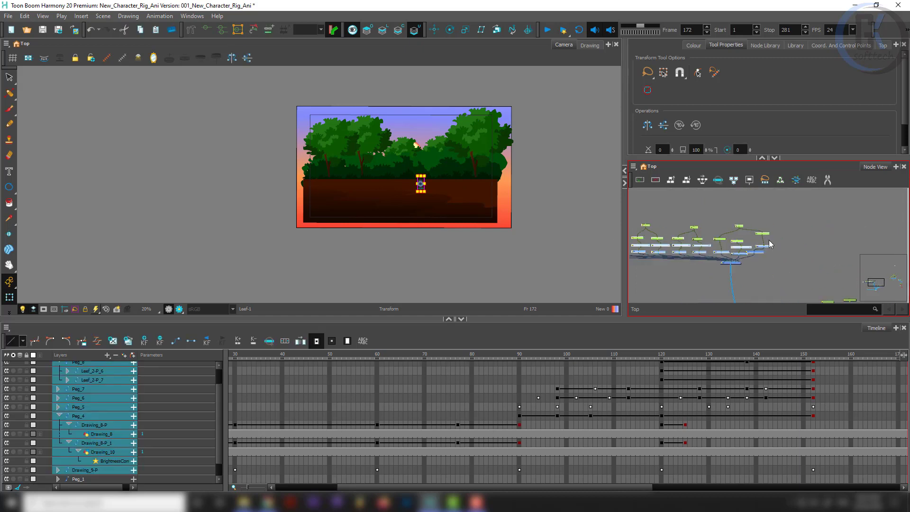
left_click_drag(769, 247, 790, 239)
scroll(821, 224, "down", 2)
mouse_move(791, 239)
left_mouse_down()
mouse_move(818, 228)
mouse_move(798, 225)
left_mouse_up()
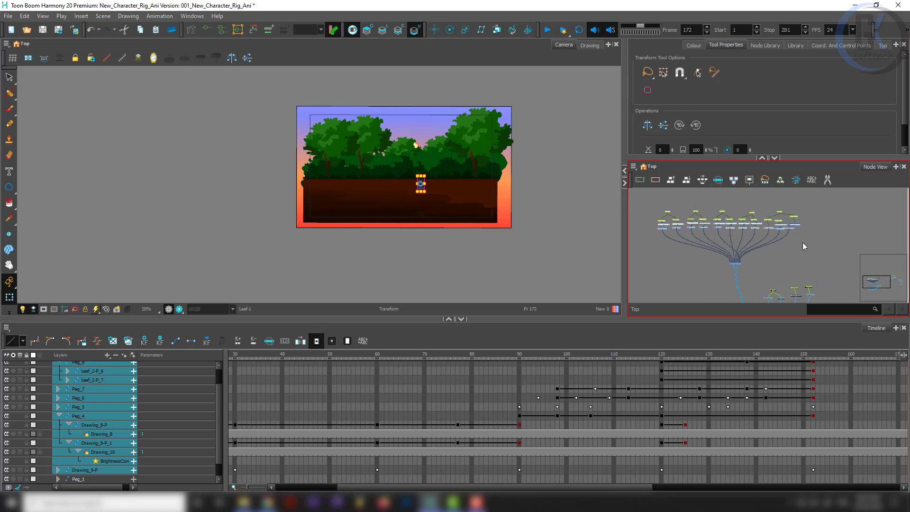
left_click(803, 246)
- Move the Drawing_9-P peg node up beside Drawing_8-P_1, level with the plant's other top pegs
scroll(429, 206, "up", 2)
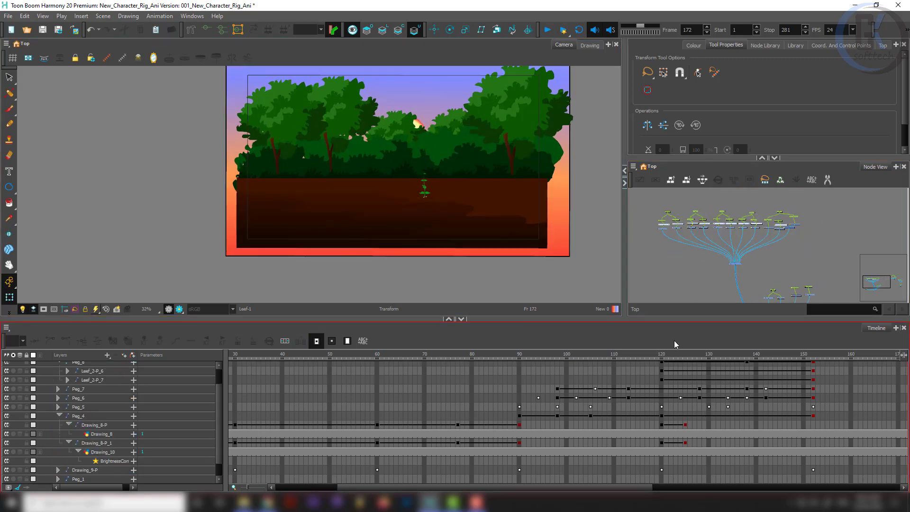
left_click_drag(665, 351, 601, 353)
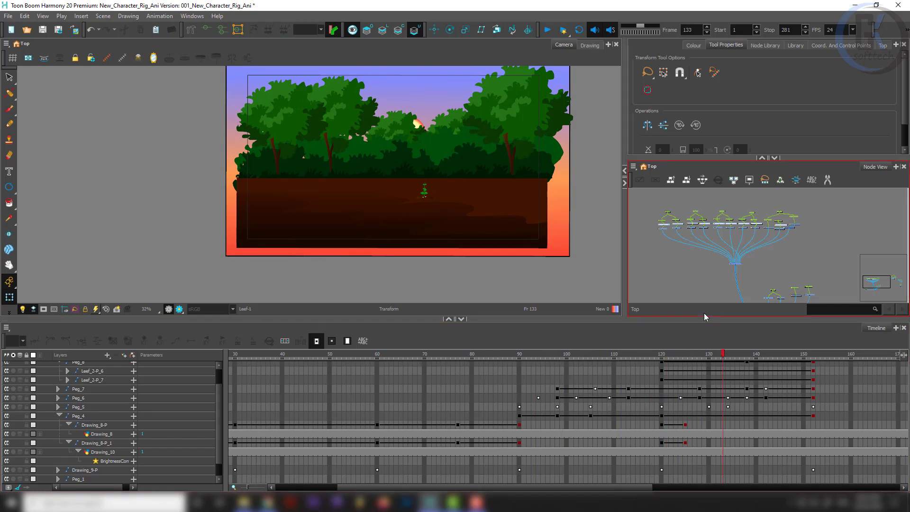
scroll(787, 213, "up", 5)
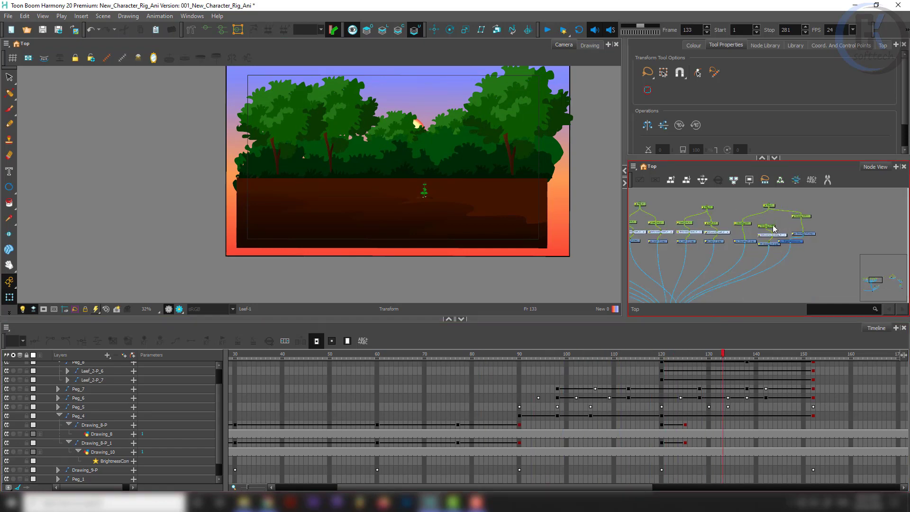
scroll(778, 218, "up", 2)
scroll(779, 217, "down", 3)
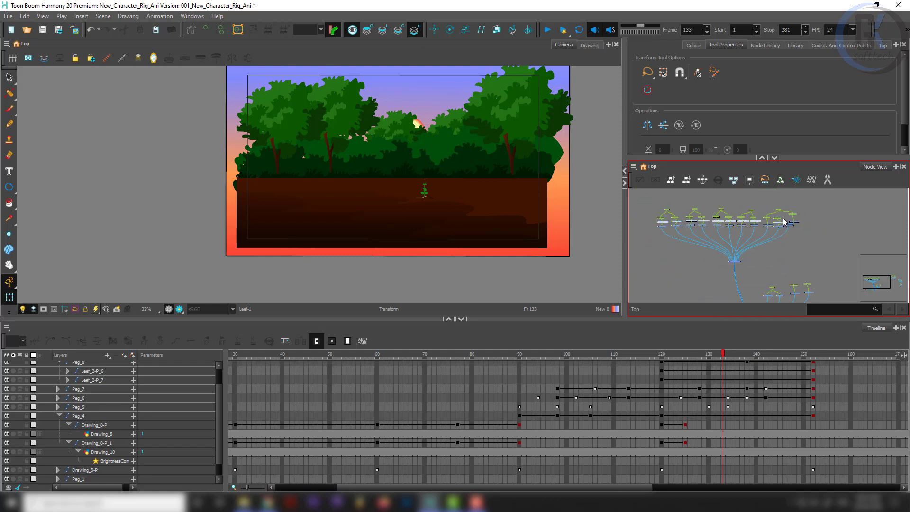
scroll(783, 218, "up", 2)
left_click(764, 220)
left_click_drag(794, 202, 830, 203)
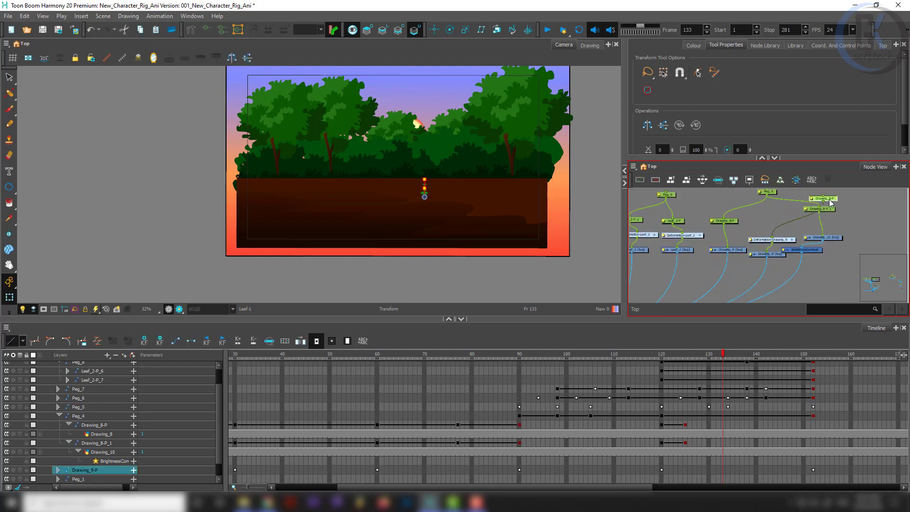
- Select all of the plant's top-level pegs and add one parent peg, Peg_9, above them
scroll(825, 211, "down", 5)
left_click_drag(685, 218, 847, 244)
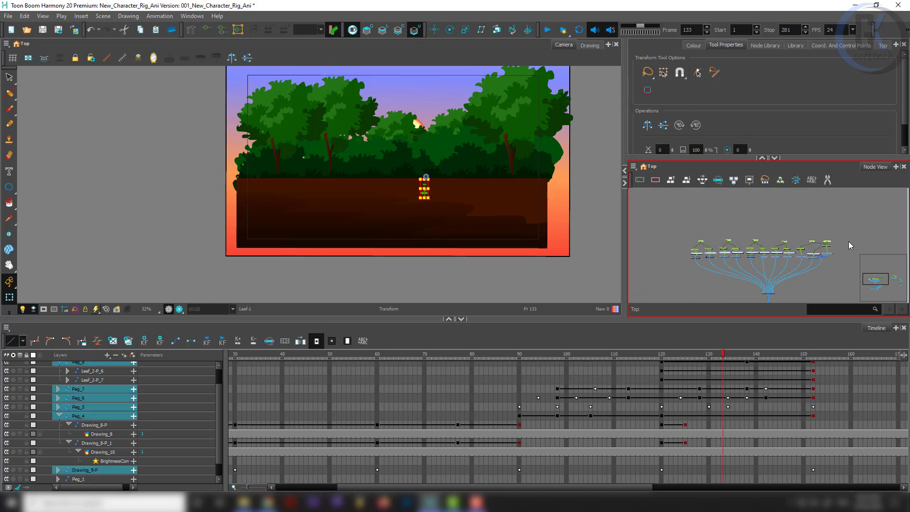
key("ctrl+p")
scroll(848, 244, "up", 4)
left_click_drag(695, 215, 724, 229)
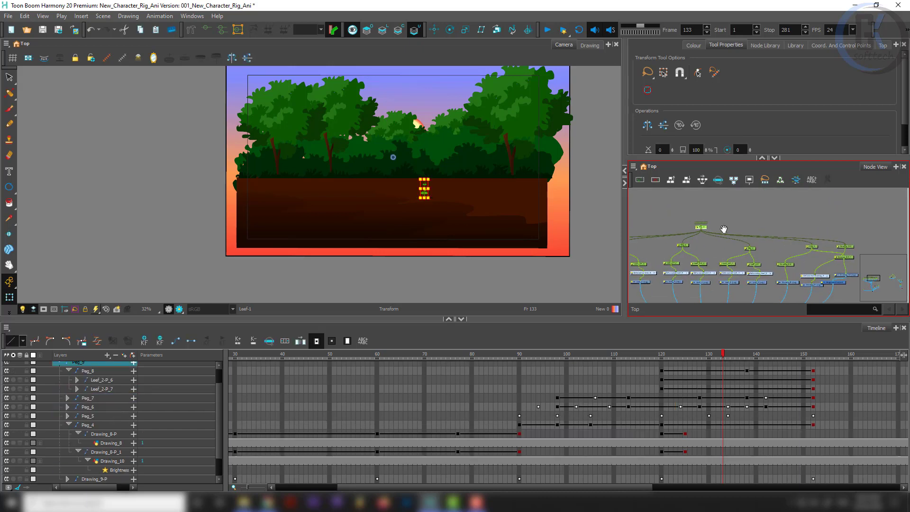
scroll(706, 232, "up", 5)
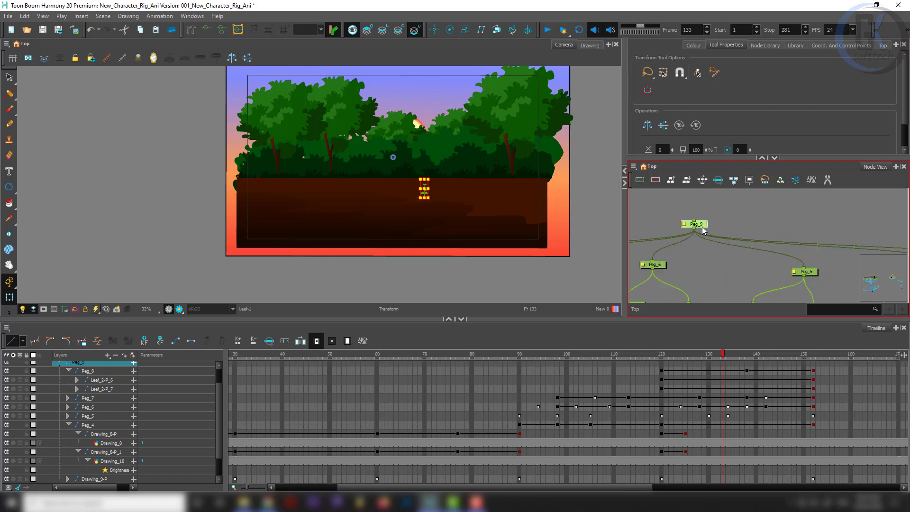
scroll(696, 228, "down", 4)
scroll(696, 229, "down", 5)
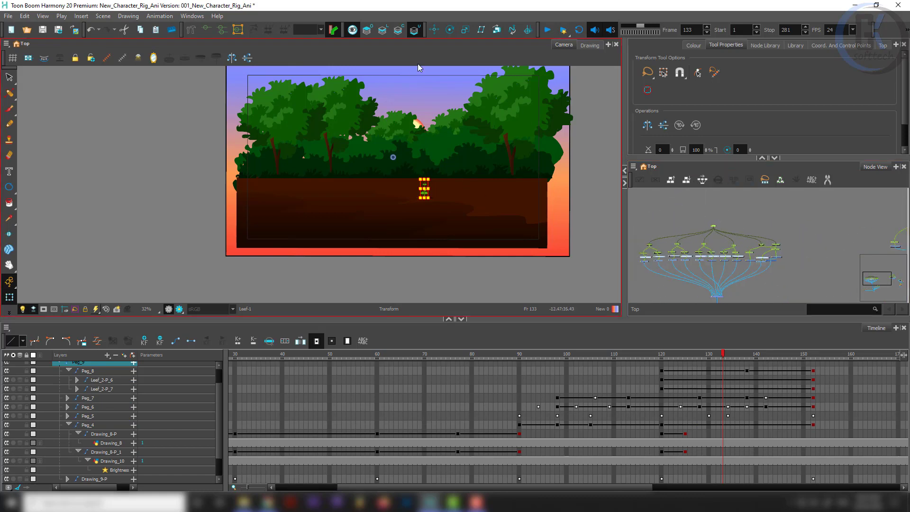
- Place the pivot of Peg_9 at the base of the plant's stem with the Rotate tool
left_click(450, 29)
scroll(420, 142, "up", 4)
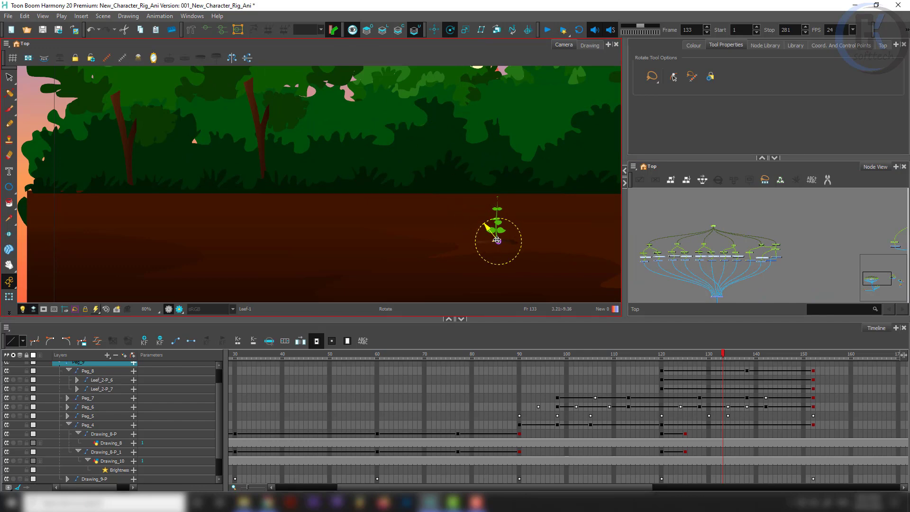
key("shift+t")
left_click(759, 231)
- Add a new composite node next to the plant's existing composite in the Node View
scroll(743, 269, "down", 4)
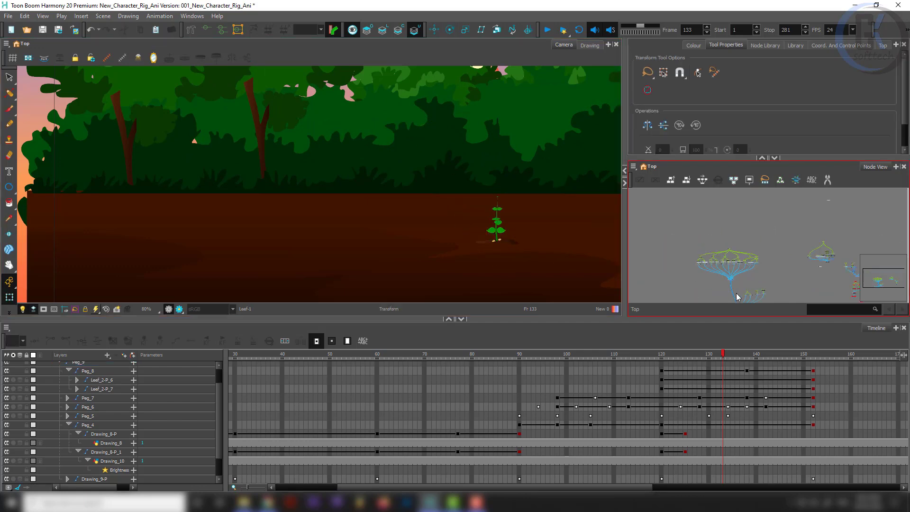
left_click_drag(684, 229, 759, 280)
scroll(760, 281, "up", 3)
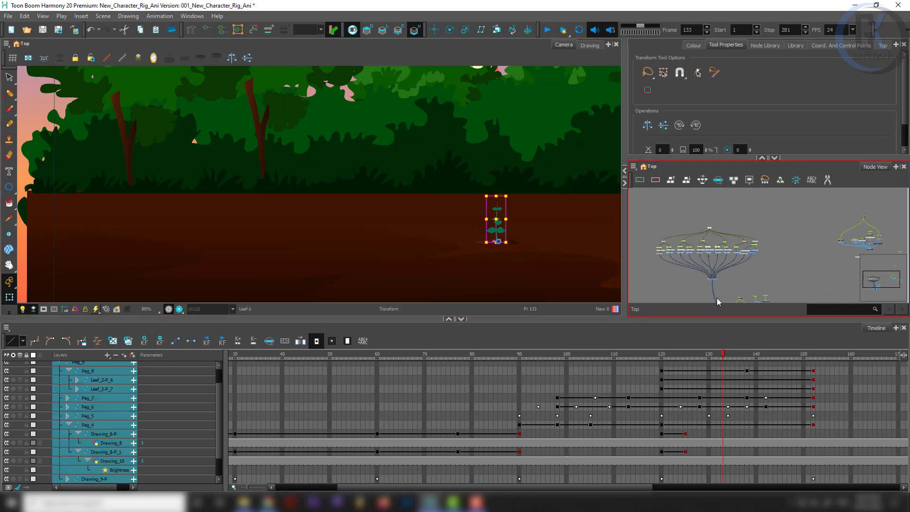
left_click(741, 277)
scroll(720, 280, "up", 5)
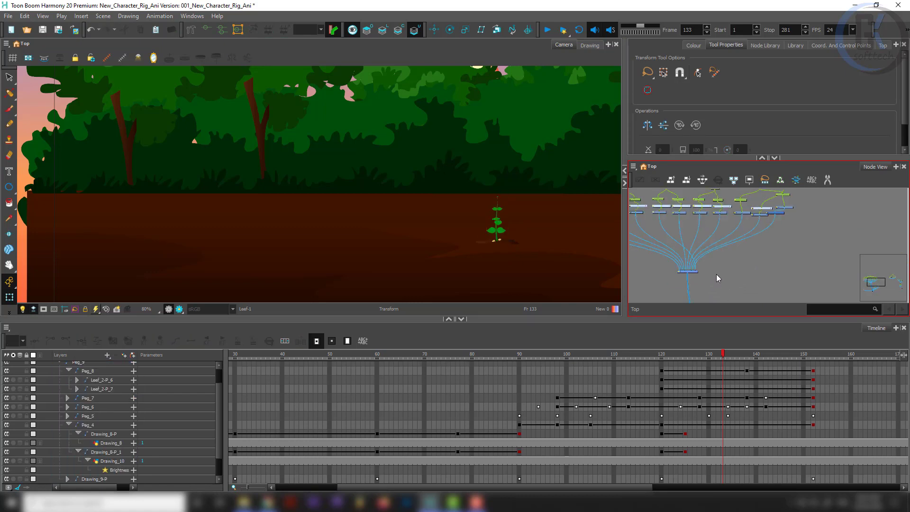
scroll(730, 279, "up", 4)
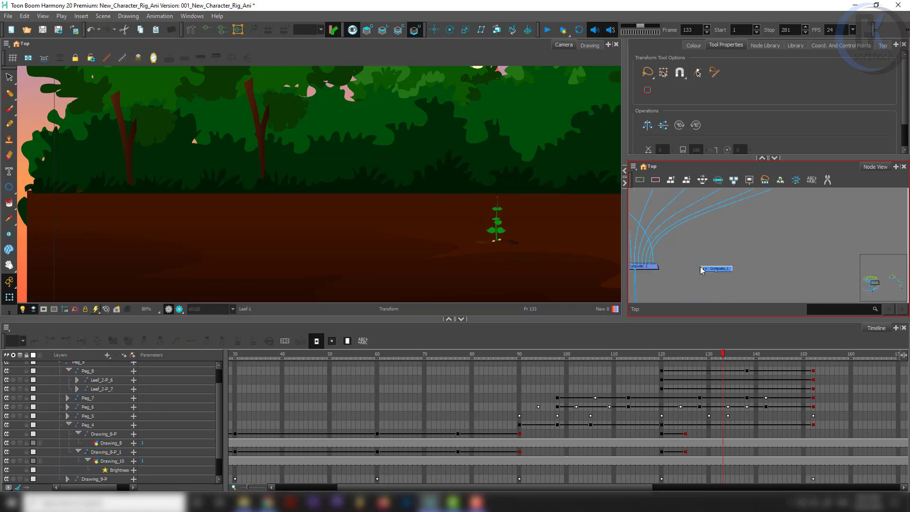
- Set Composite_3 to Pass Through mode and insert it on the cable below the plant's composite
double_click(702, 271)
left_click(462, 228)
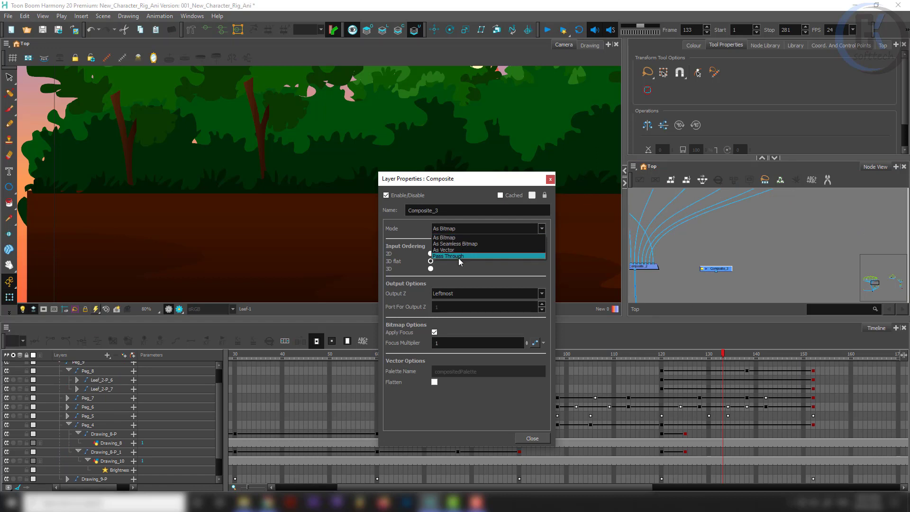
left_click(459, 256)
left_click(550, 179)
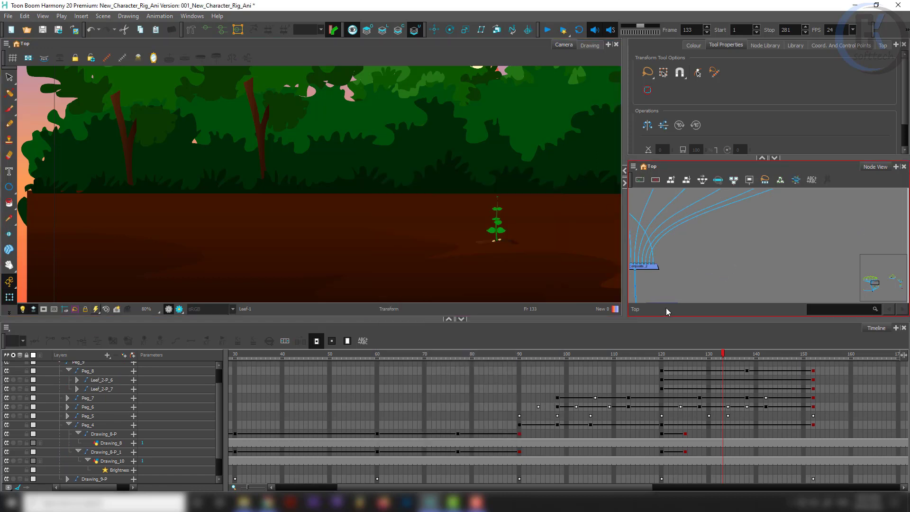
left_click_drag(666, 308, 701, 267)
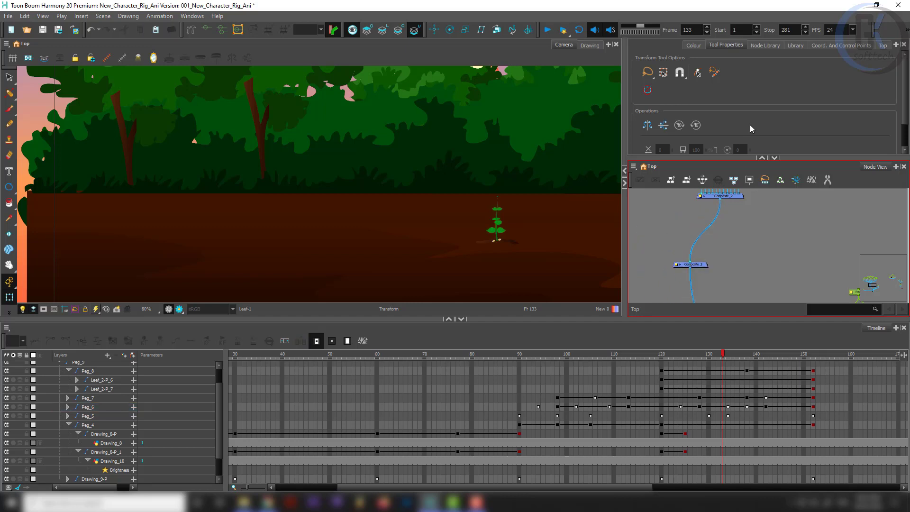
- Find the Apply-Peg-Transformation node by searching for peg, add it beside the plant's cable, and connect Composite_2 to it
left_click(834, 44)
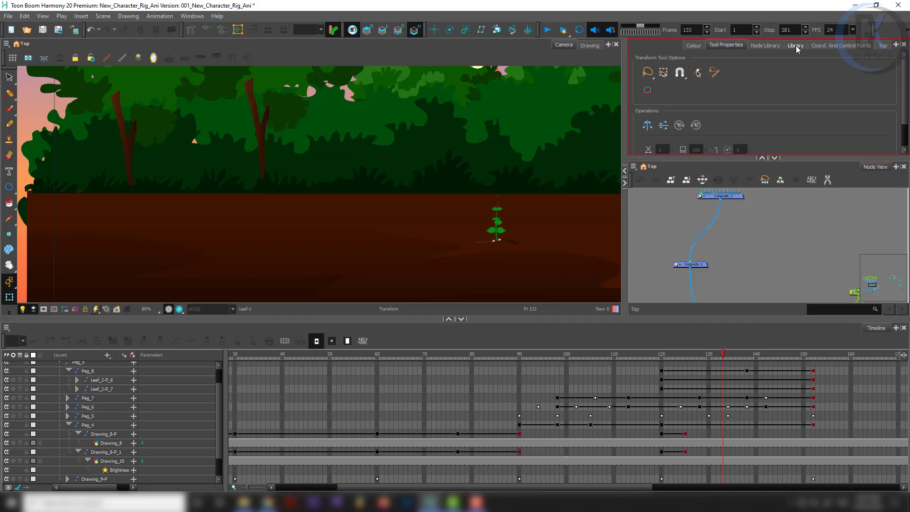
left_click(765, 45)
left_click(732, 59)
key("BackSpace")
key("BackSpace")
key("BackSpace")
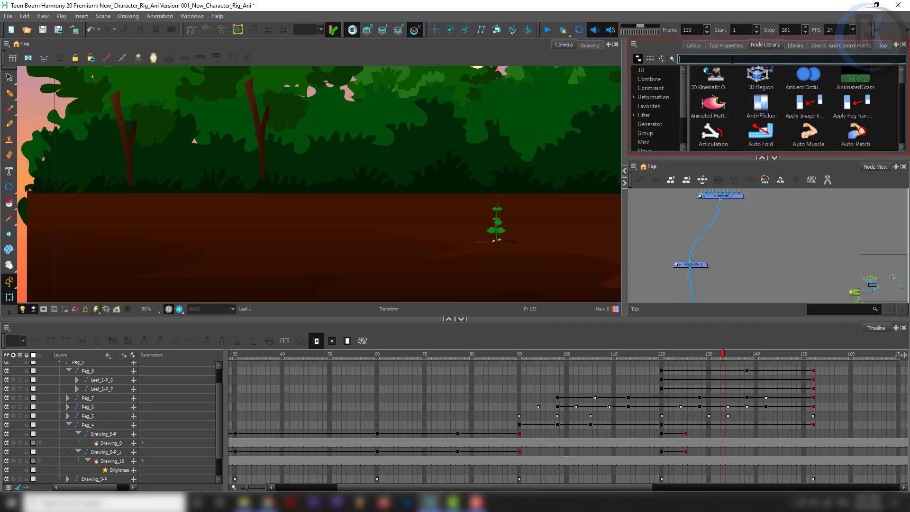
type("peg")
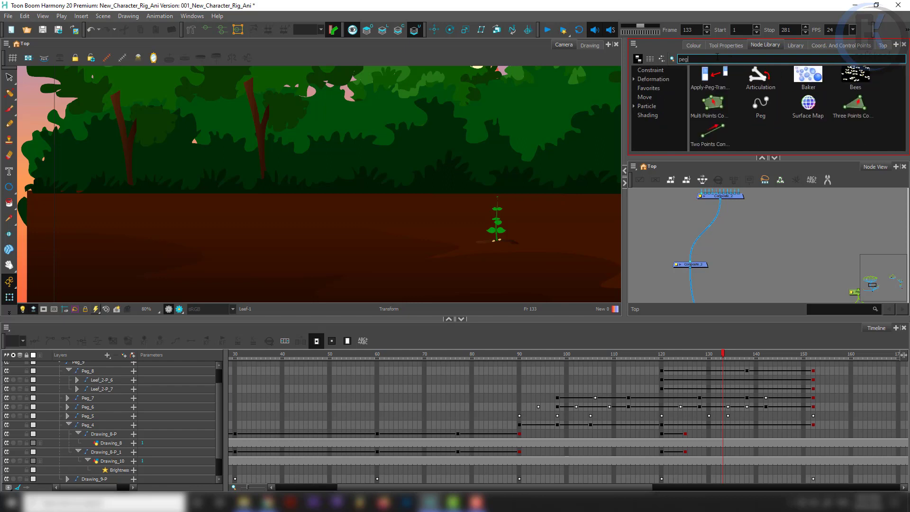
left_click_drag(715, 81, 689, 230)
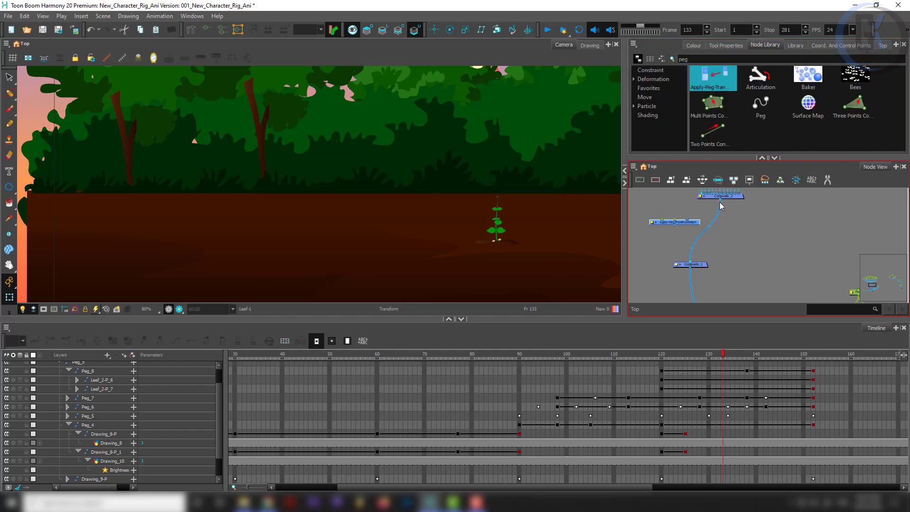
left_click_drag(720, 199, 670, 217)
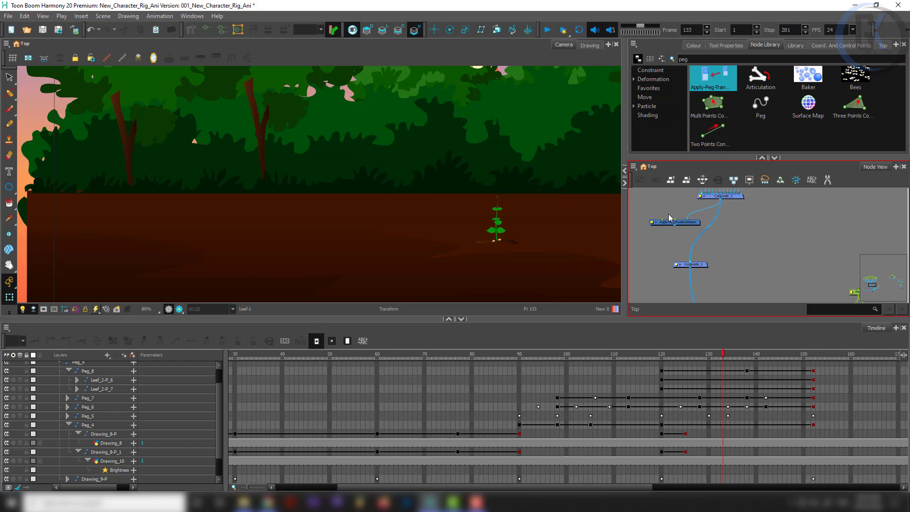
- Add a peg above the Apply-Peg-Transformation node, connected to its transformation input
key("ctrl+p")
scroll(679, 202, "up", 3)
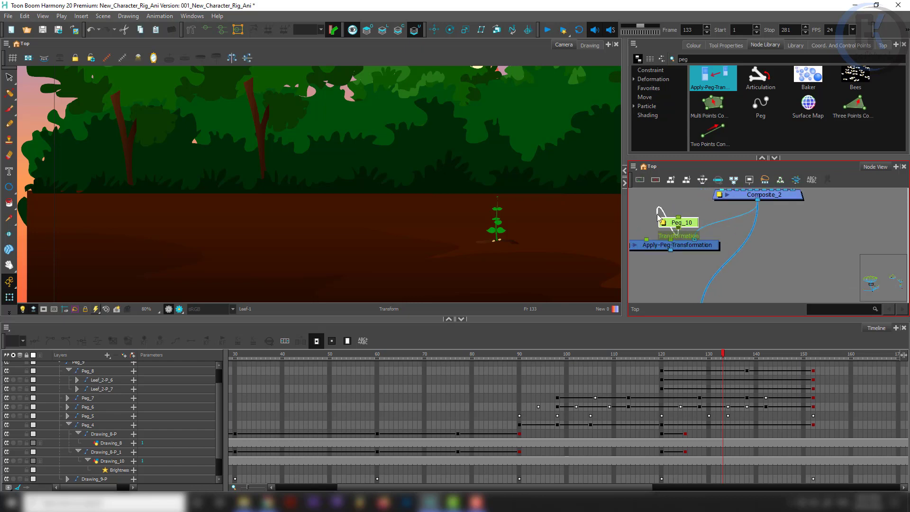
left_click_drag(680, 222, 647, 240)
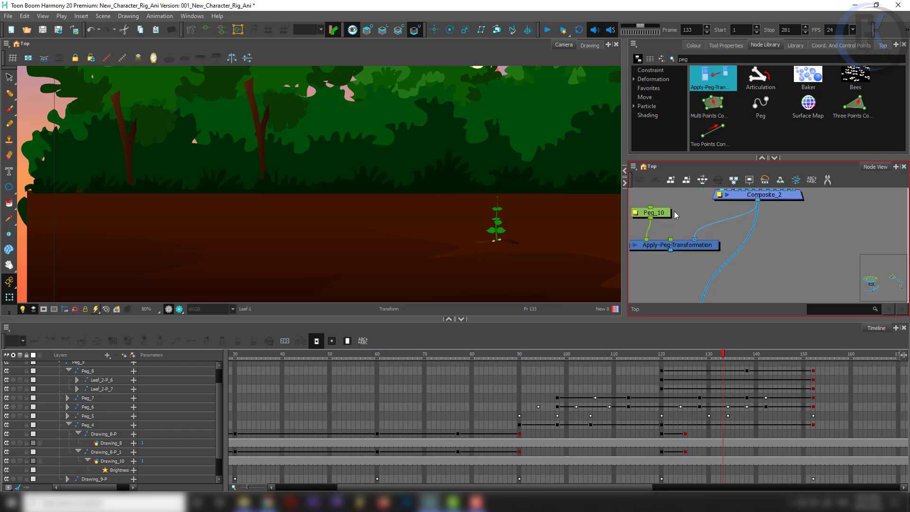
scroll(674, 211, "down", 3)
- Search the node library for sha and add a Shadow node below the Apply-Peg-Transformation node
double_click(684, 59)
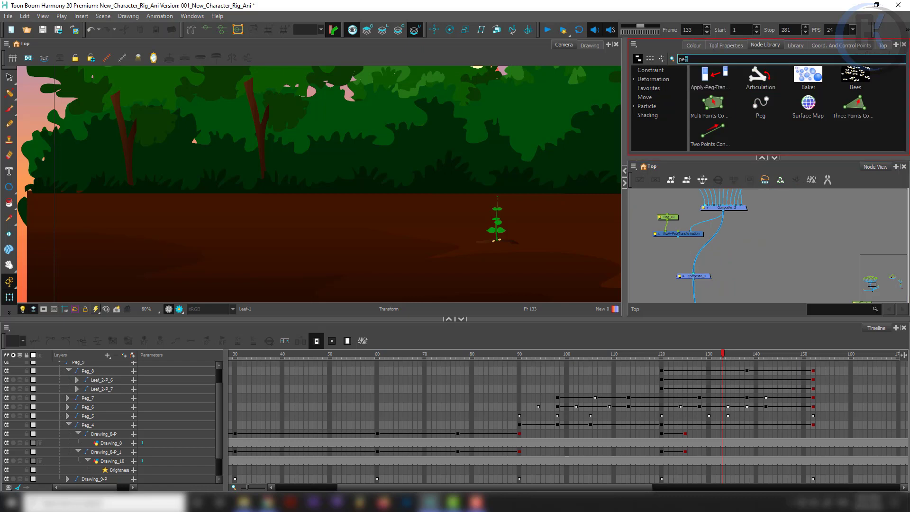
type("sha")
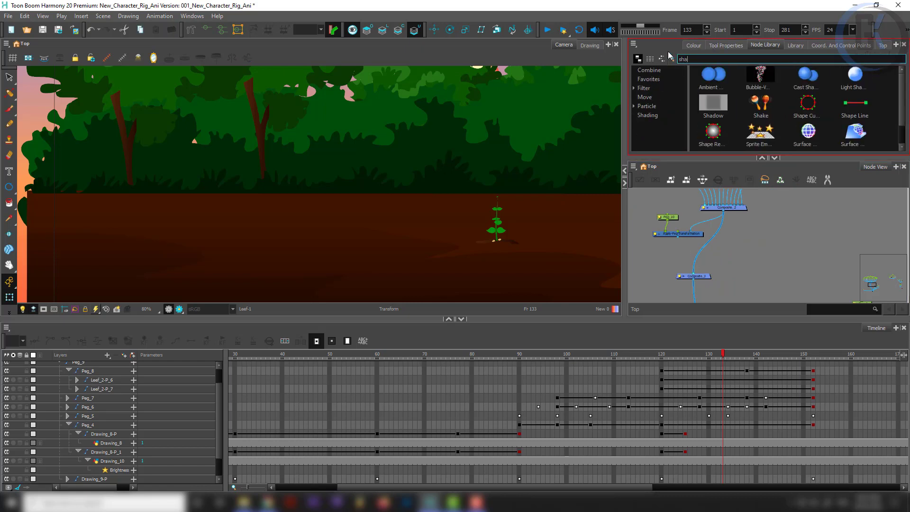
left_click_drag(710, 118, 671, 248)
scroll(671, 248, "up", 2)
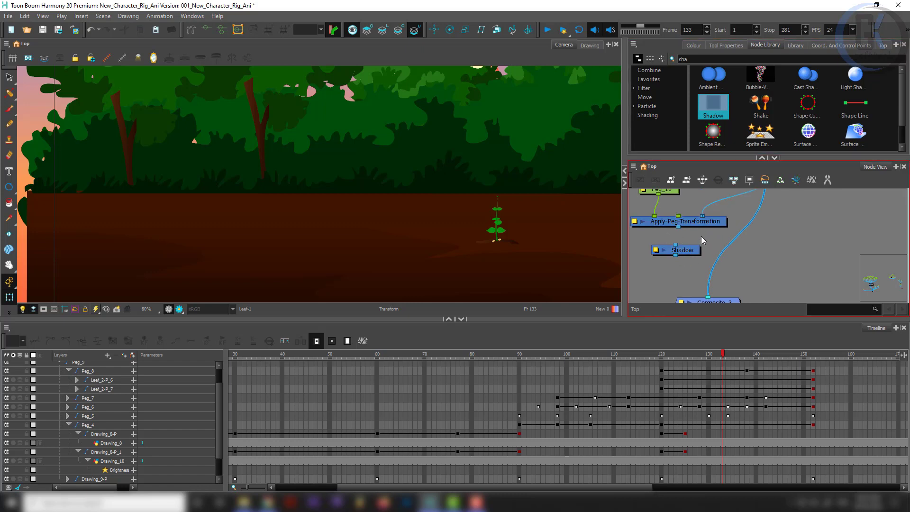
- Add a composite in As Bitmap mode and place it between the Apply-Peg-Transformation and Shadow nodes
key("ctrl+v")
scroll(731, 247, "up", 2)
left_click(690, 219)
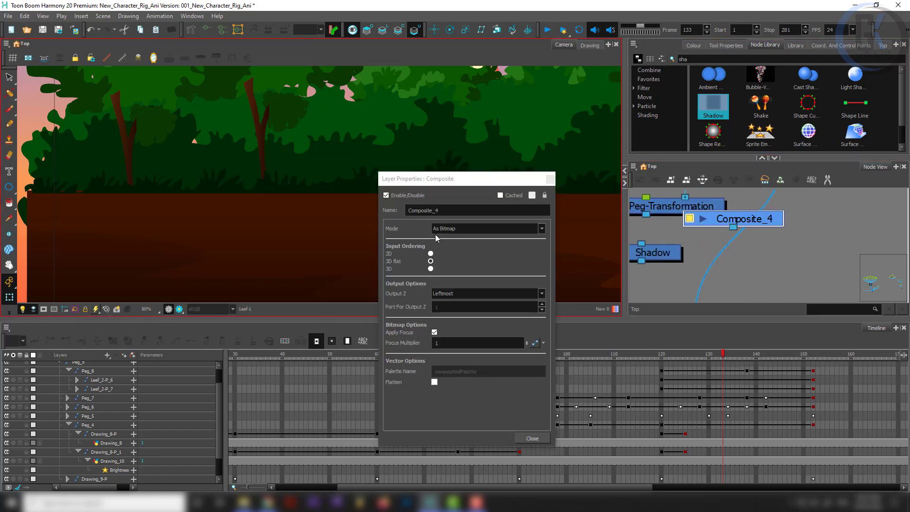
left_click(552, 180)
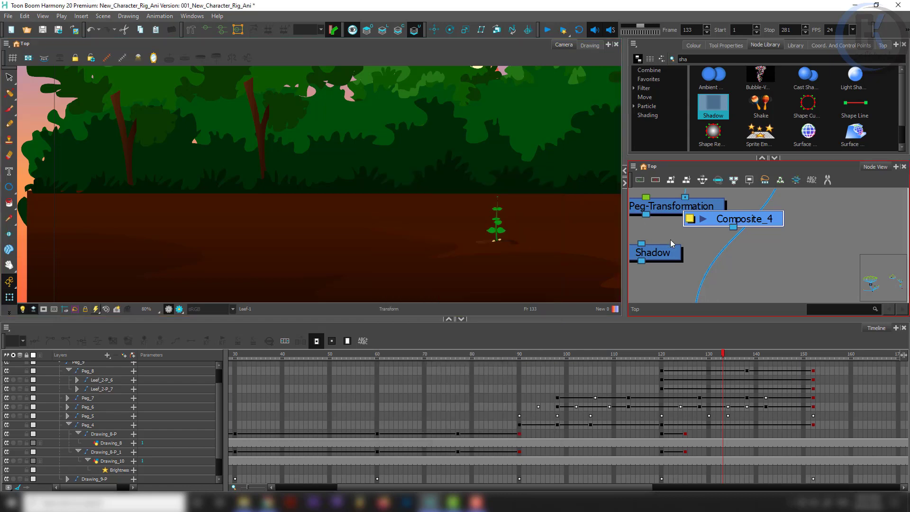
left_click_drag(665, 257, 661, 280)
left_click_drag(754, 219, 689, 240)
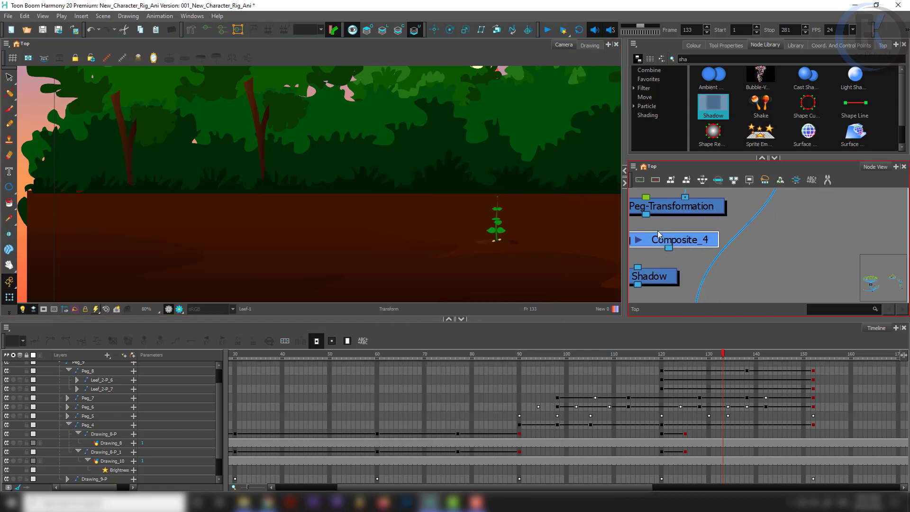
- Connect the Apply-Peg-Transformation node through Composite_4 to the Shadow node, and route the Shadow output into Composite_3
left_click_drag(646, 214, 637, 267)
scroll(697, 269, "down", 3)
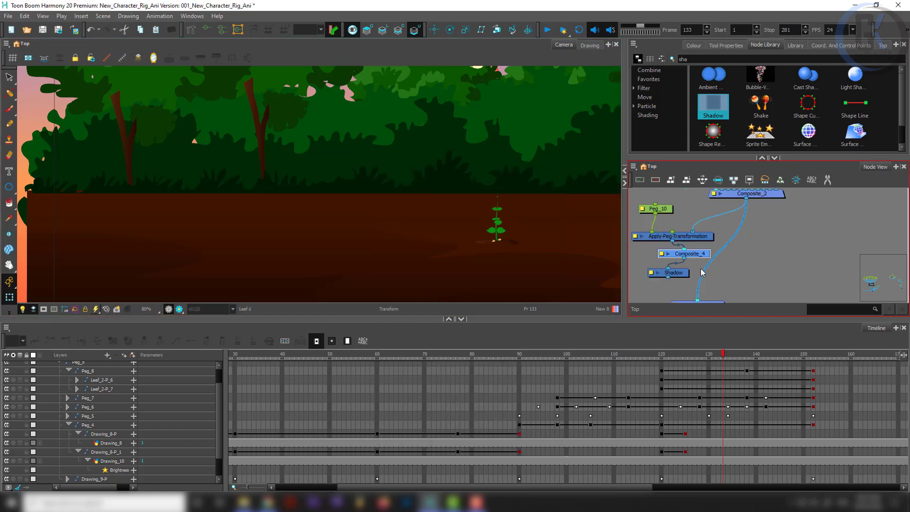
left_click_drag(701, 270, 745, 269)
scroll(728, 238, "up", 3)
scroll(755, 261, "down", 4)
- Select Peg_10 and place its pivot at the base of the plant's stem with the Rotate tool
left_click(715, 211)
scroll(492, 226, "up", 4)
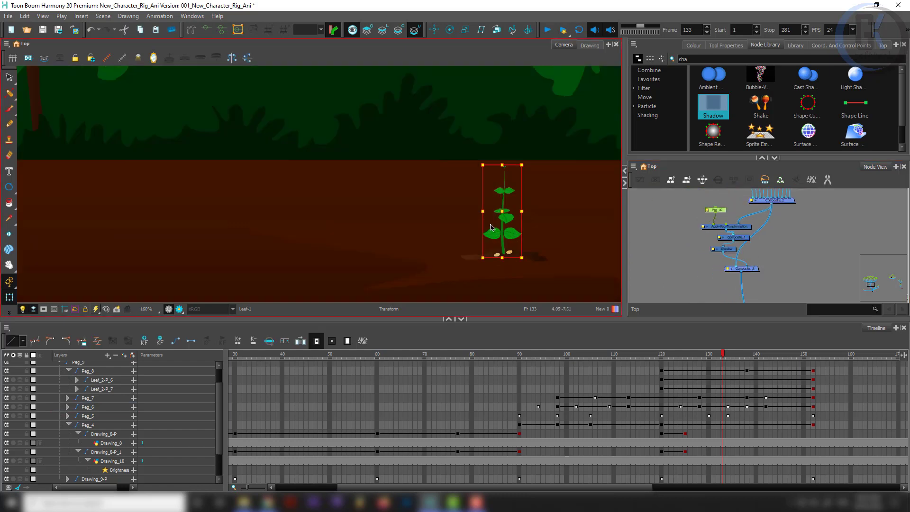
scroll(398, 156, "down", 4)
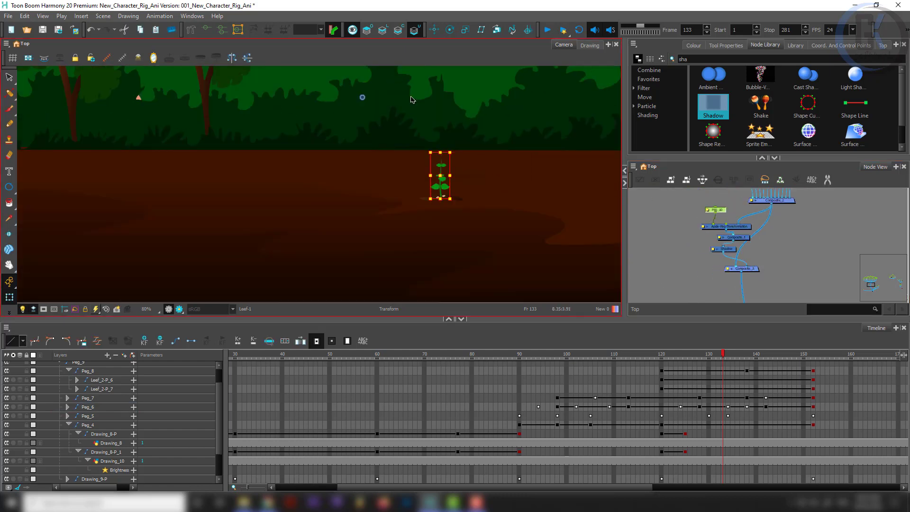
key("alt+3")
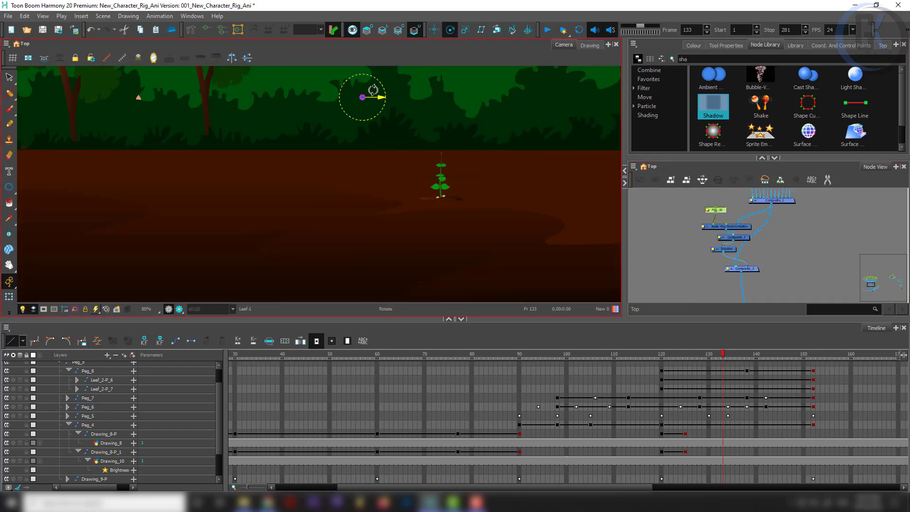
left_click_drag(362, 97, 440, 197)
left_click(440, 176)
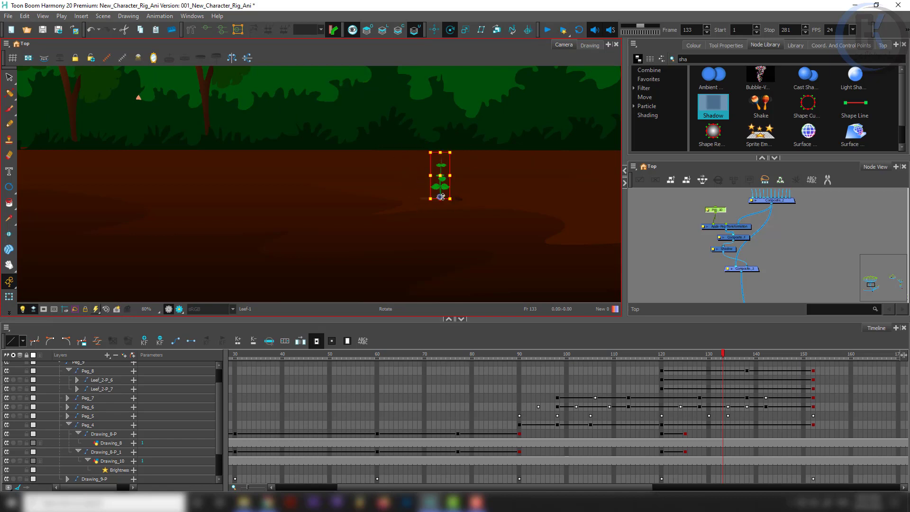
scroll(430, 223, "up", 5)
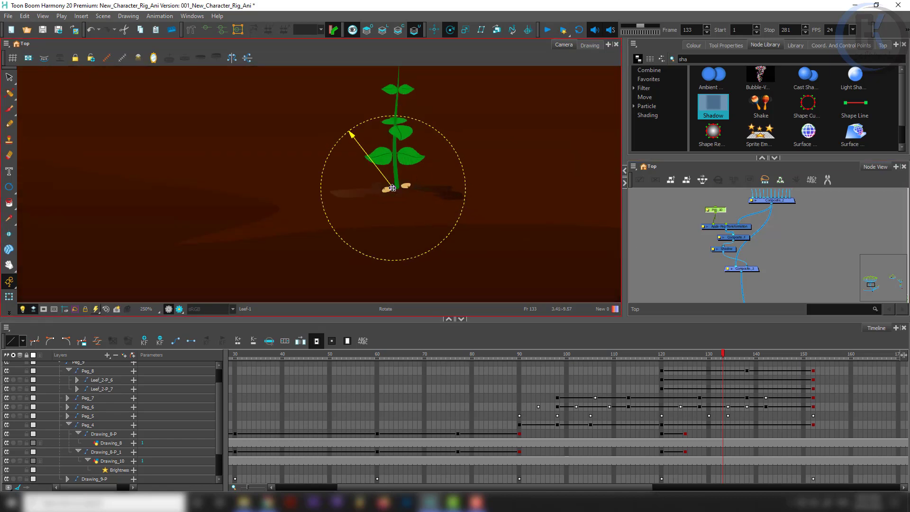
left_click_drag(393, 188, 397, 190)
key("shift+t")
scroll(397, 189, "down", 3)
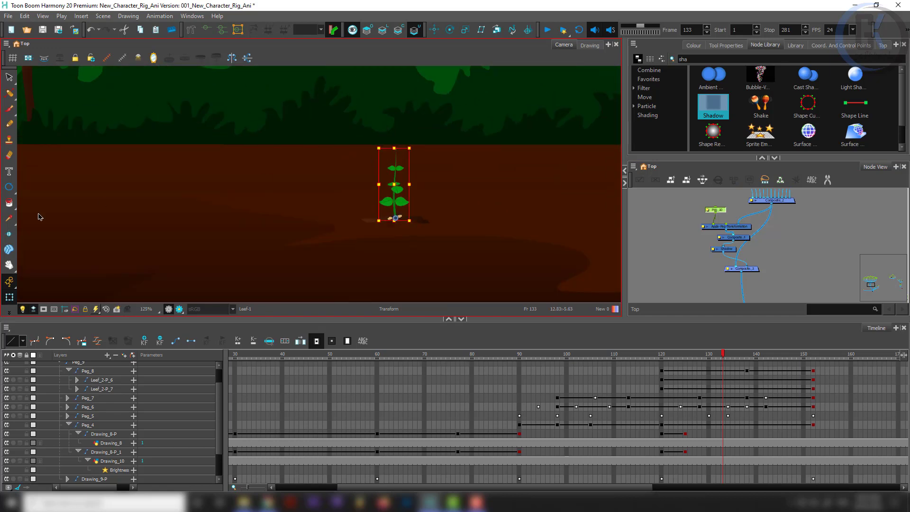
- Turn Animate mode off, then flip and squash Peg_10's plant copy below the stem base to form the shadow
left_click(9, 282)
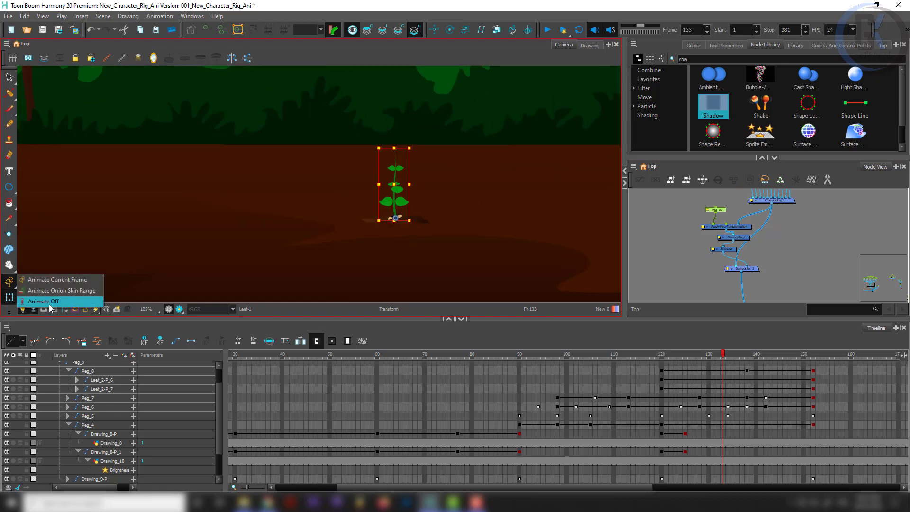
left_click(49, 305)
left_click_drag(393, 147, 392, 241)
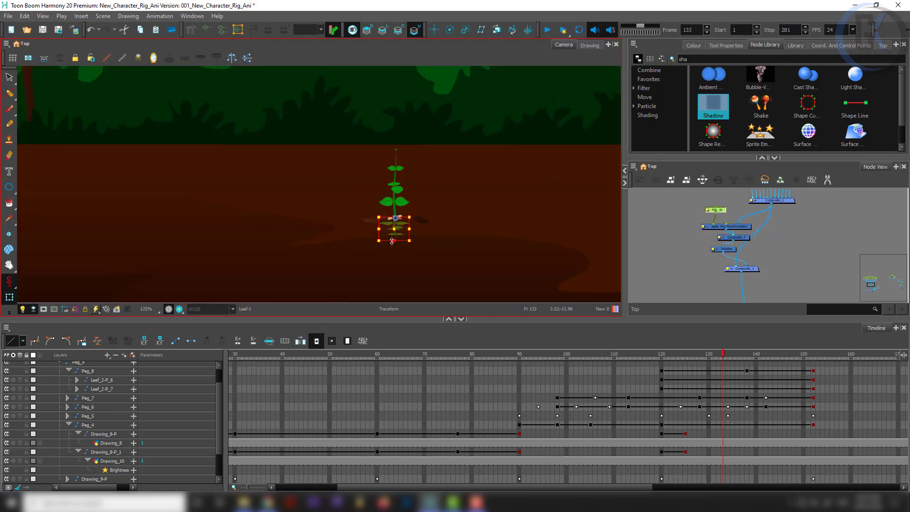
scroll(392, 246, "up", 4)
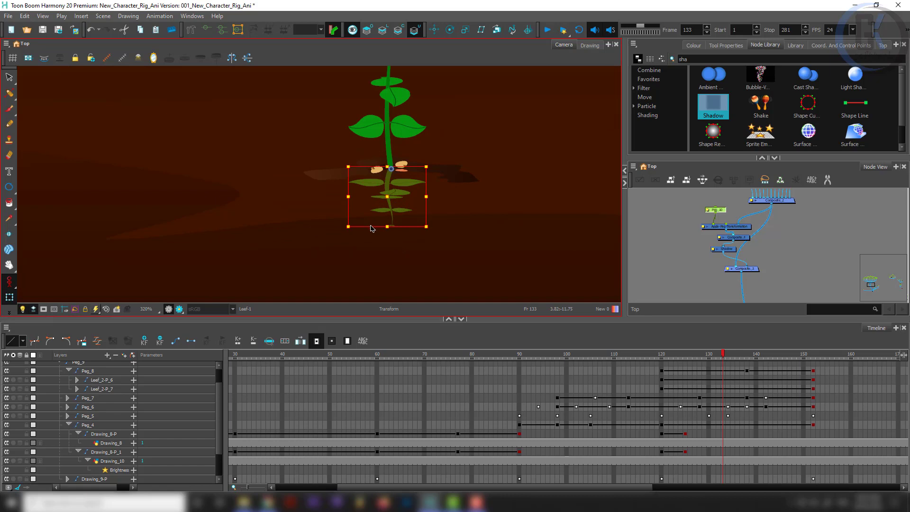
left_click_drag(394, 224, 366, 161)
left_click(682, 247)
scroll(387, 210, "down", 3)
scroll(398, 199, "up", 2)
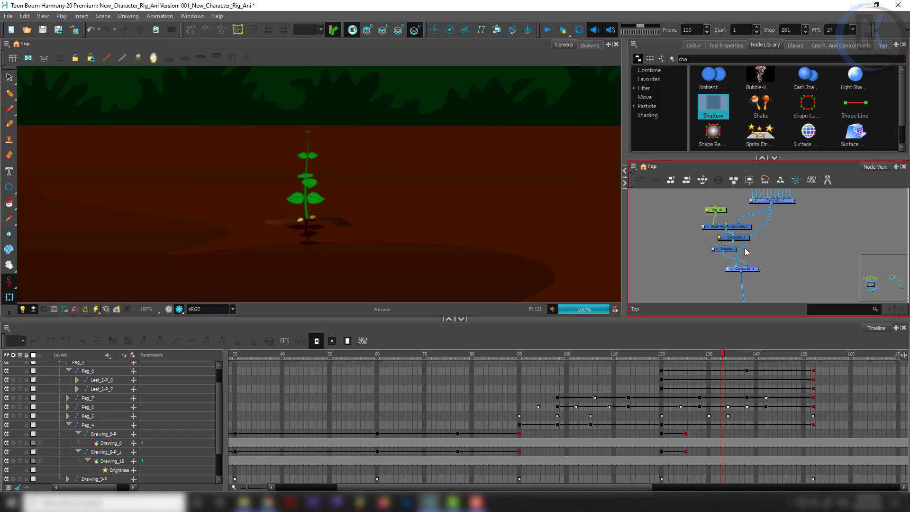
- Set the Shadow node's colour to black with an alpha of 255
scroll(744, 249, "up", 5)
left_click(670, 245)
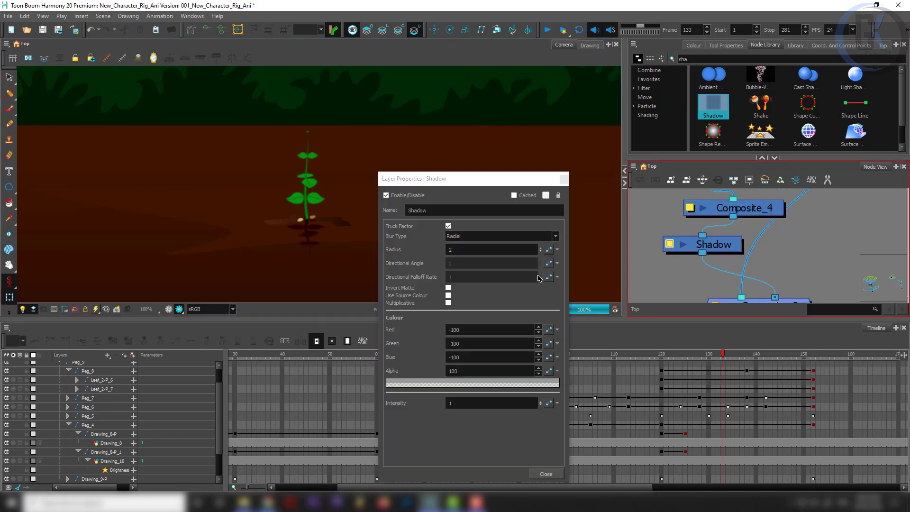
left_click(479, 384)
left_click_drag(387, 292, 445, 292)
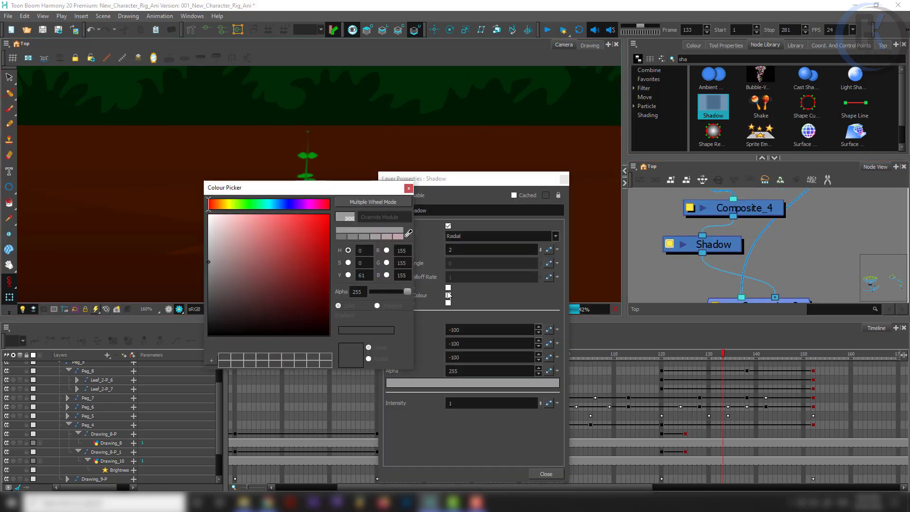
left_click(329, 336)
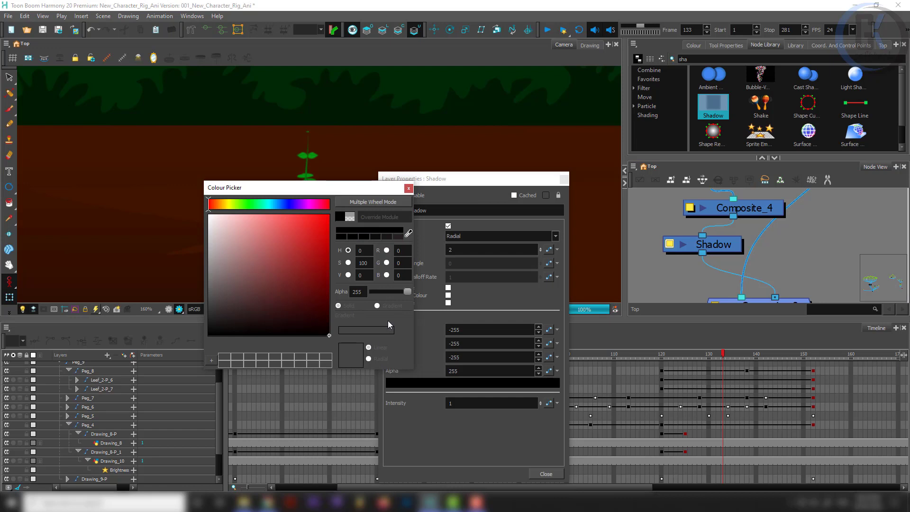
left_click(408, 189)
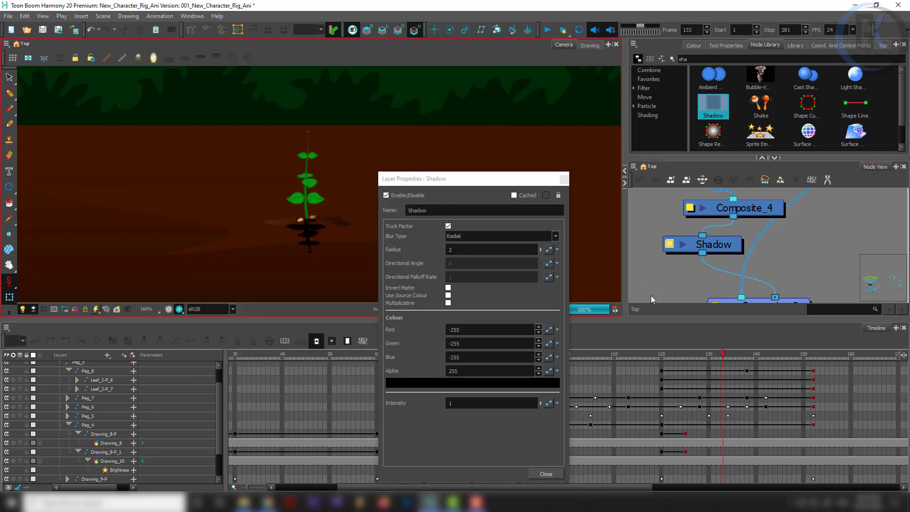
- Lower the Shadow colour's alpha to 100
left_click(511, 383)
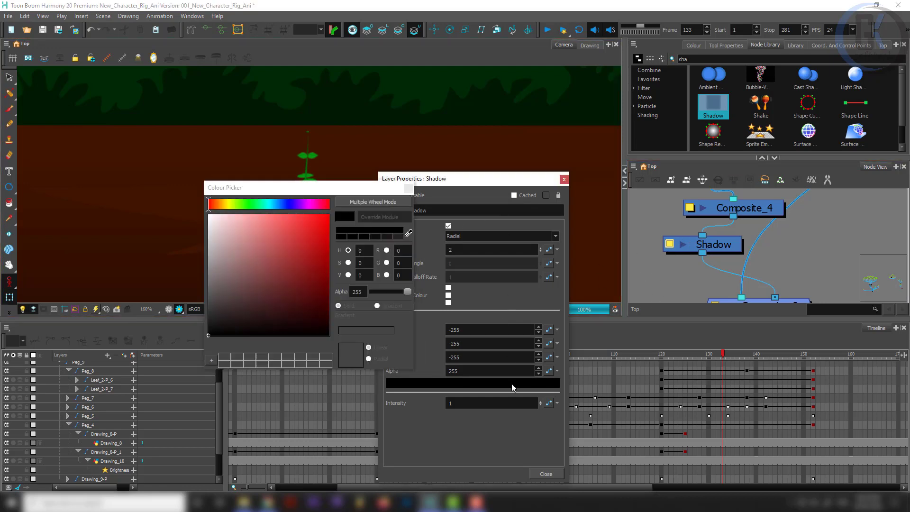
left_click_drag(407, 292, 385, 293)
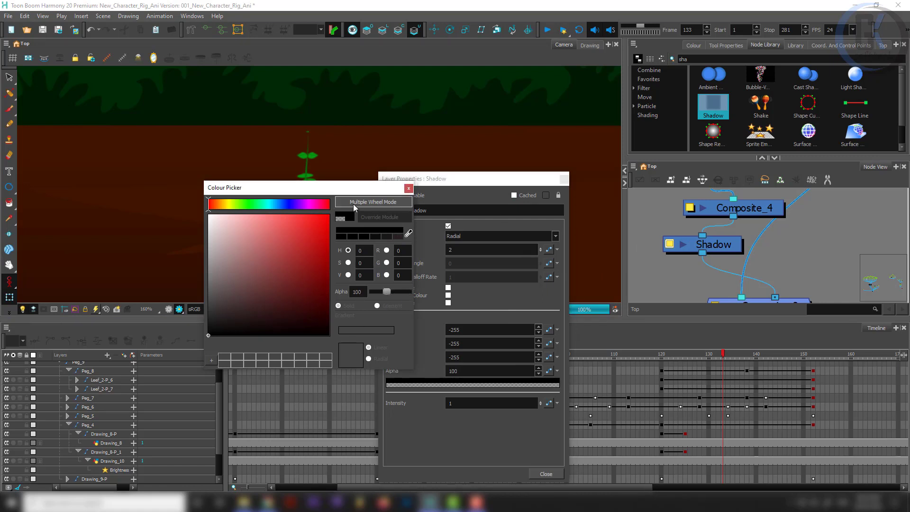
left_click_drag(373, 187, 609, 134)
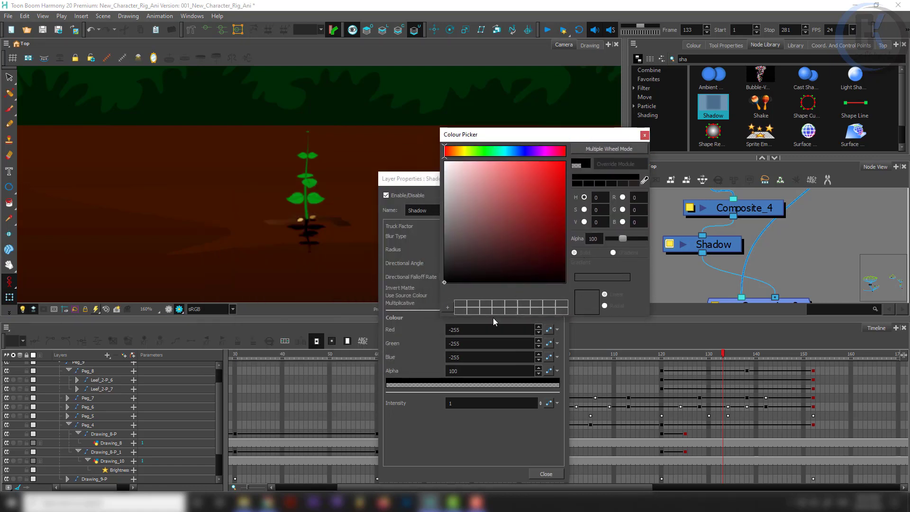
left_click(645, 135)
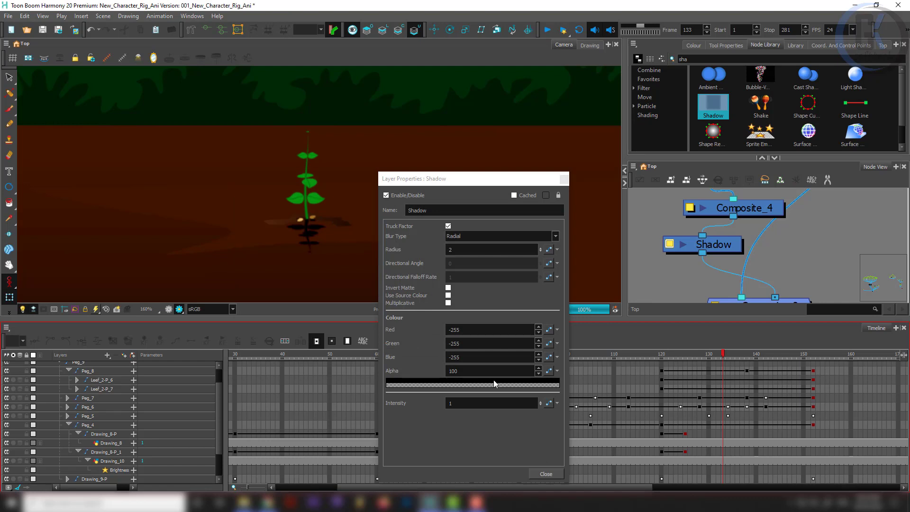
- Reopen the Shadow node's colour and pick the darkest shade again, keeping alpha at 100
scroll(308, 253, "up", 3)
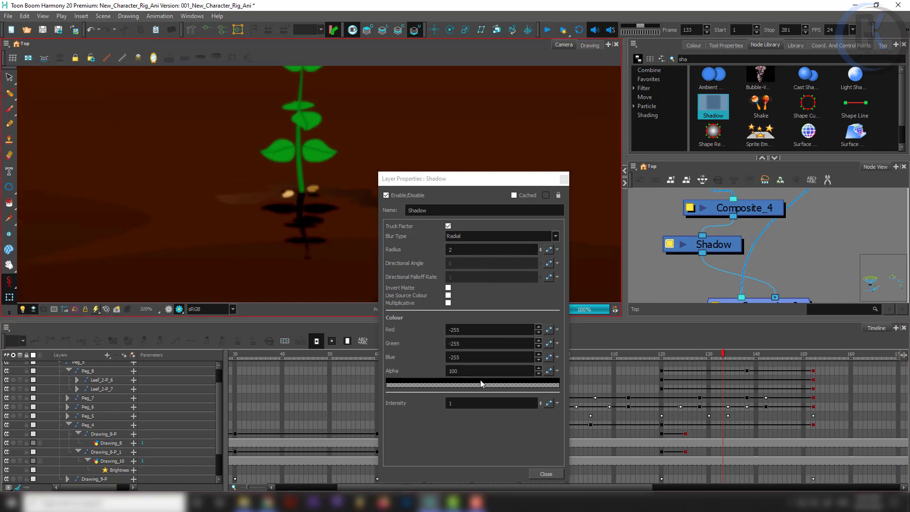
left_click(480, 380)
left_click_drag(516, 243, 582, 314)
left_click(645, 135)
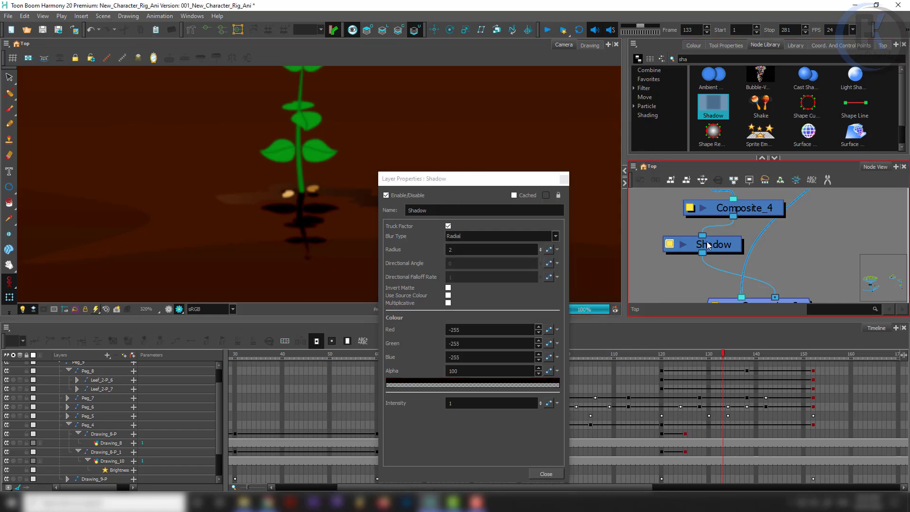
scroll(744, 248, "down", 3)
mouse_move(760, 260)
left_mouse_down()
mouse_move(768, 218)
mouse_move(749, 232)
mouse_move(760, 278)
left_mouse_up()
scroll(754, 265, "down", 1)
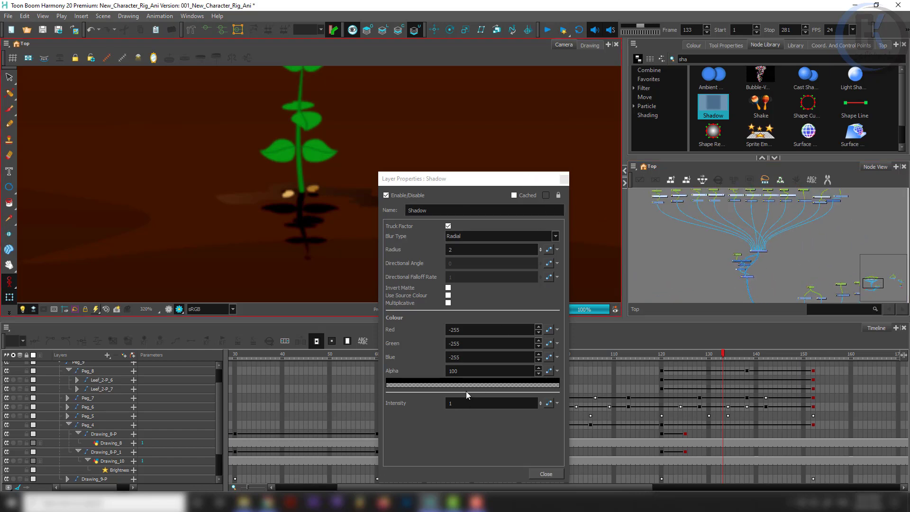
- Close the Shadow properties and realign the Composite_4 and Shadow nodes beneath the Apply-Peg-Transformation node
left_click(570, 181)
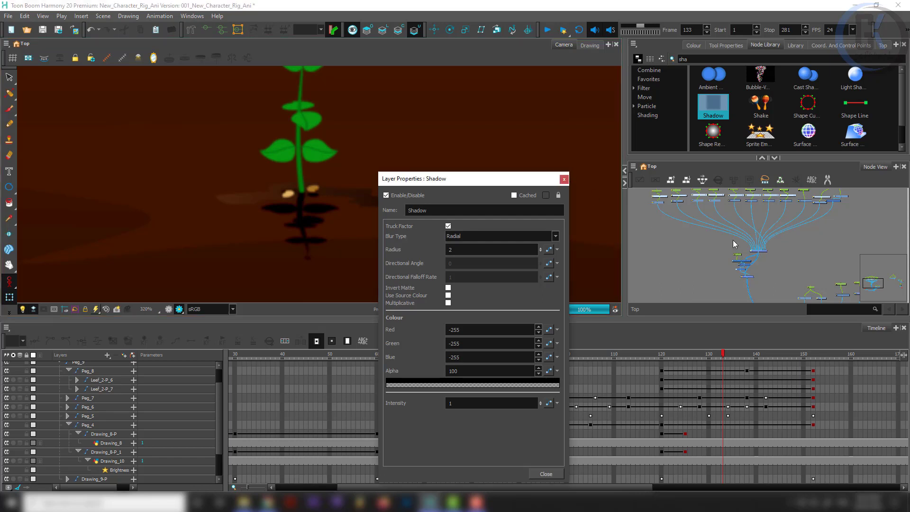
left_click(563, 179)
scroll(295, 216, "up", 8)
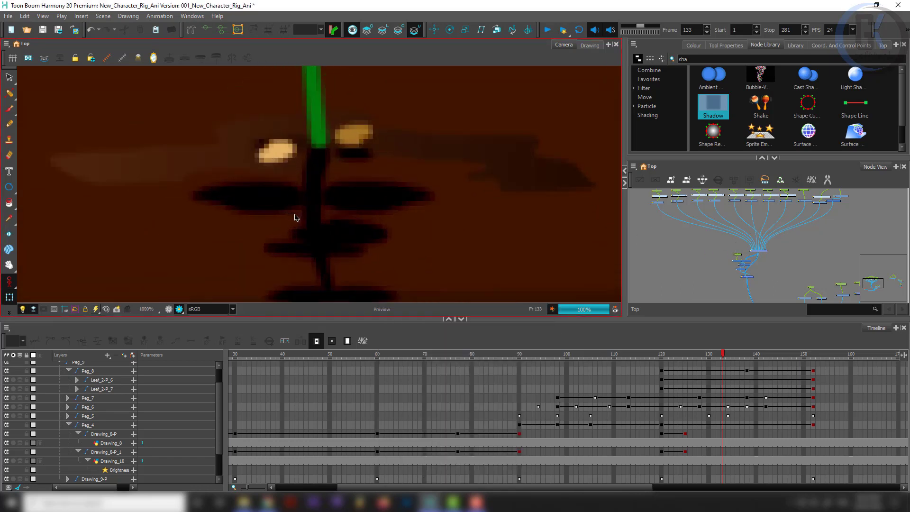
scroll(777, 280, "up", 3)
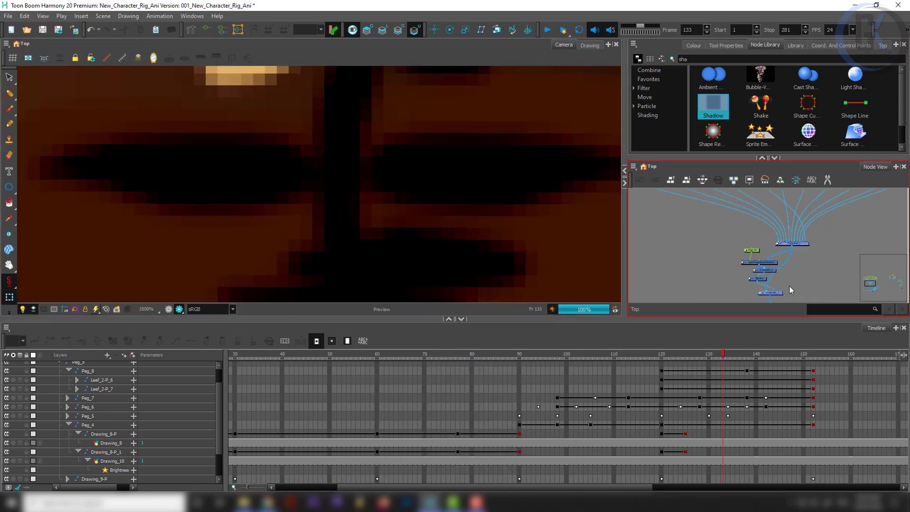
scroll(773, 284, "up", 5)
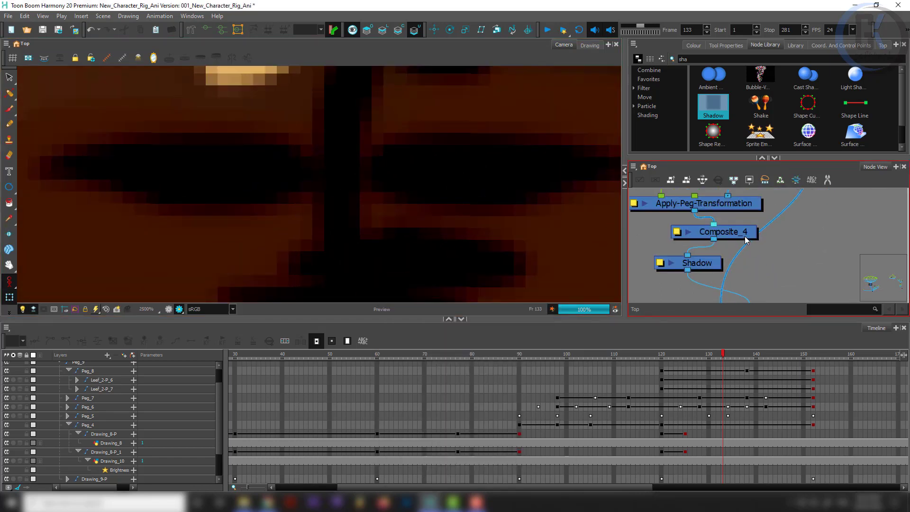
left_click_drag(745, 238, 703, 240)
left_click_drag(672, 265, 644, 269)
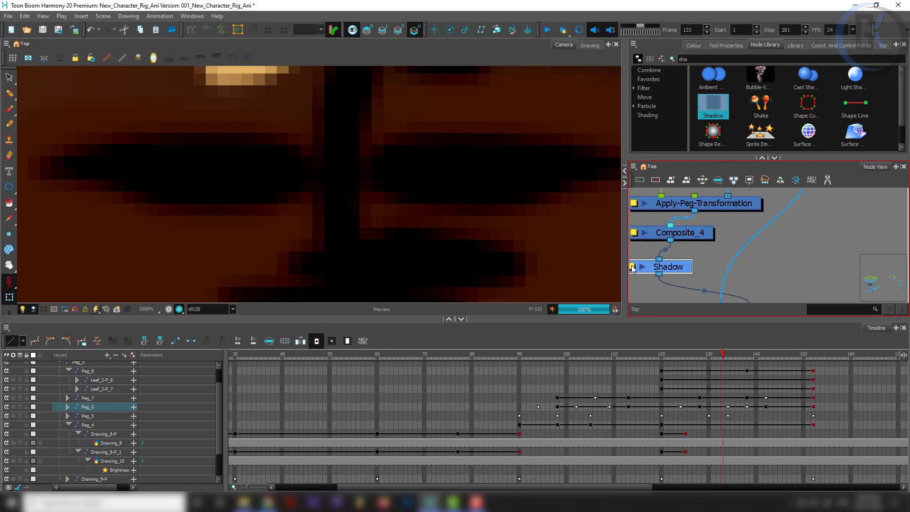
- Inspect the Composite_4 node's properties and close them without changing anything
double_click(640, 234)
left_click(554, 180)
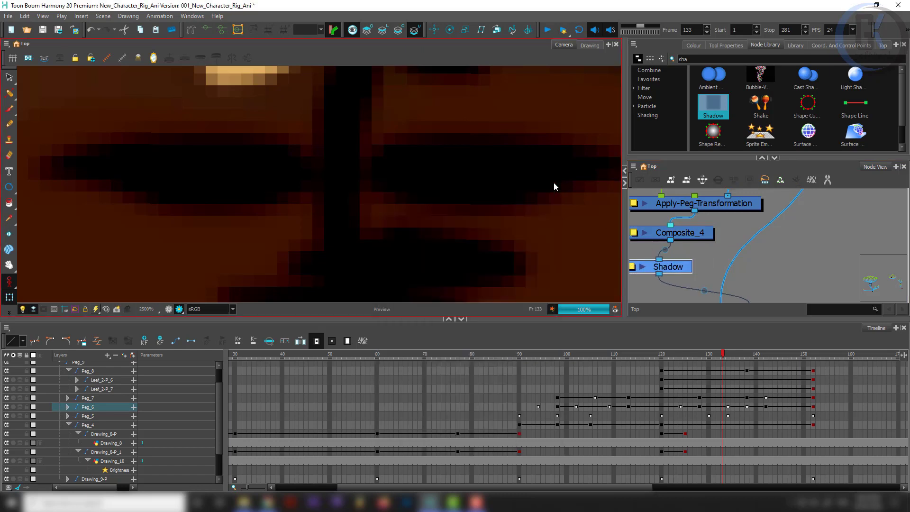
double_click(638, 237)
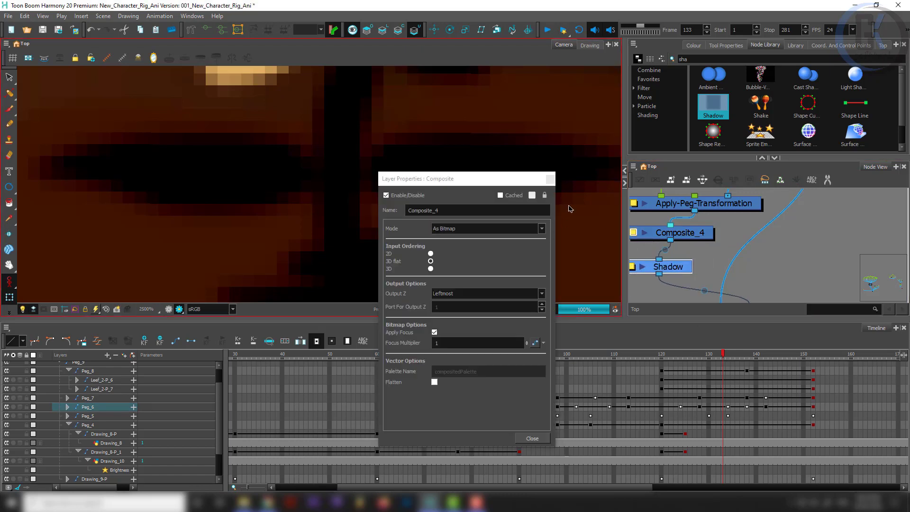
left_click(551, 180)
- Set the Shadow node's blur radius to 1, trying an intensity of 0 before restoring it to 1
double_click(633, 269)
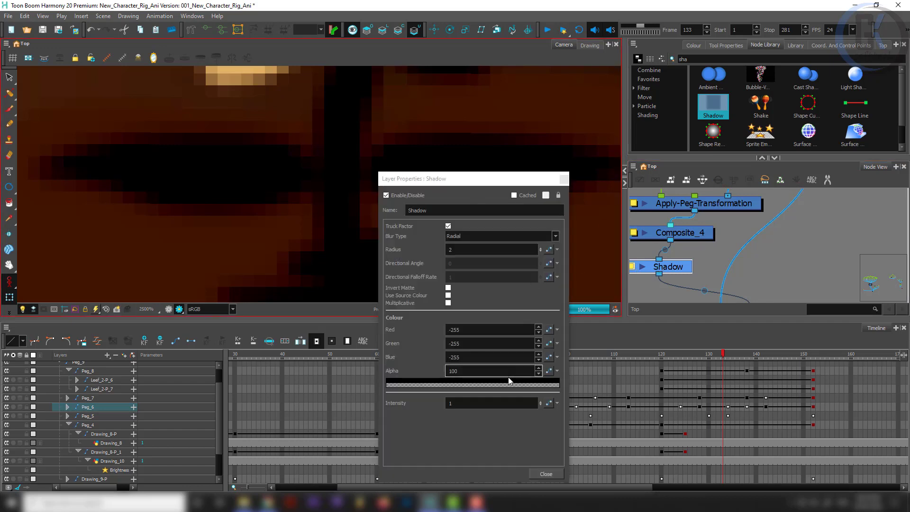
double_click(463, 250)
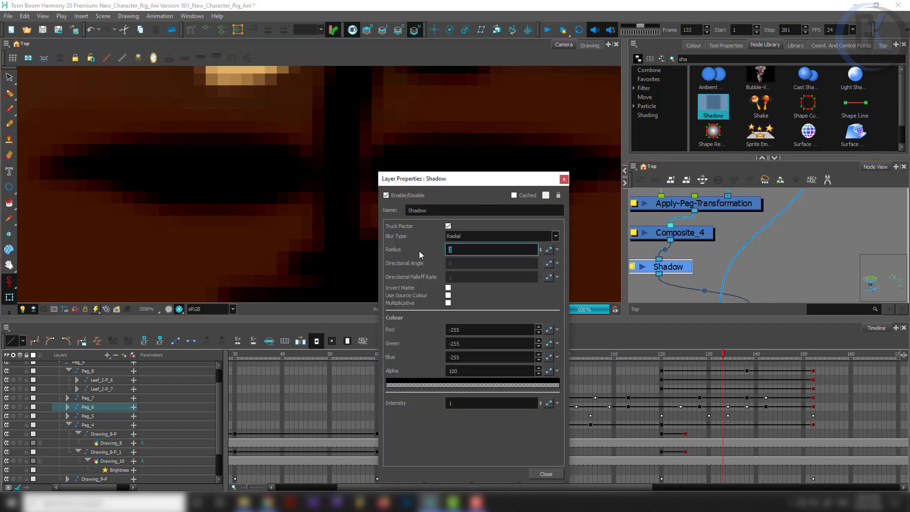
type("1")
double_click(475, 403)
type("0")
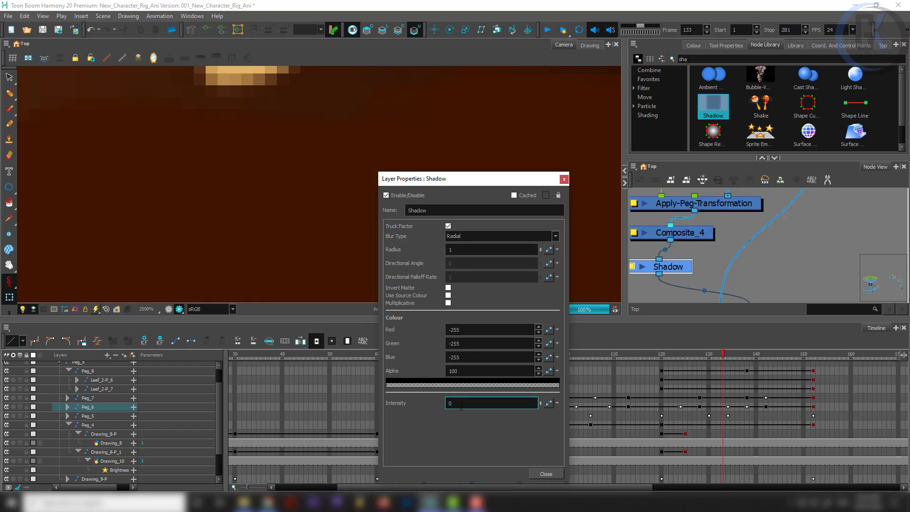
key("BackSpace")
type("1")
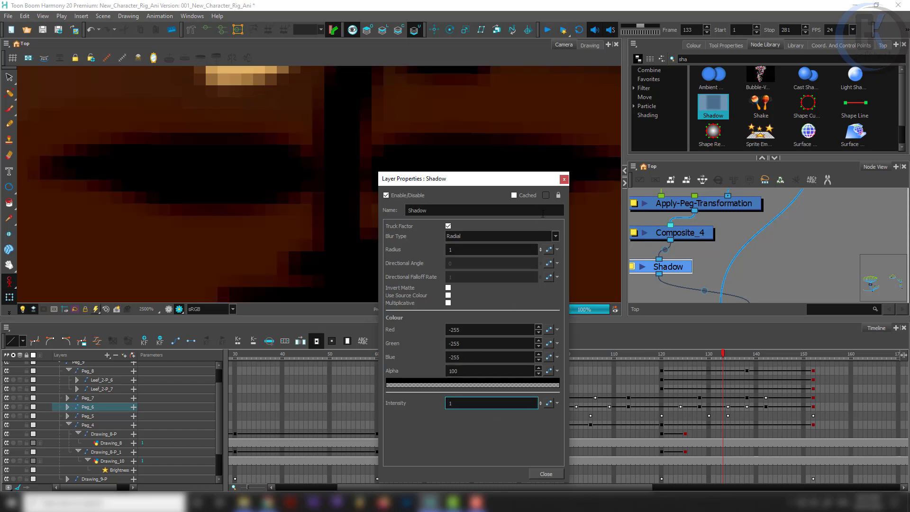
- Lower the Shadow colour's alpha to 14 and close the node's properties
left_click(498, 384)
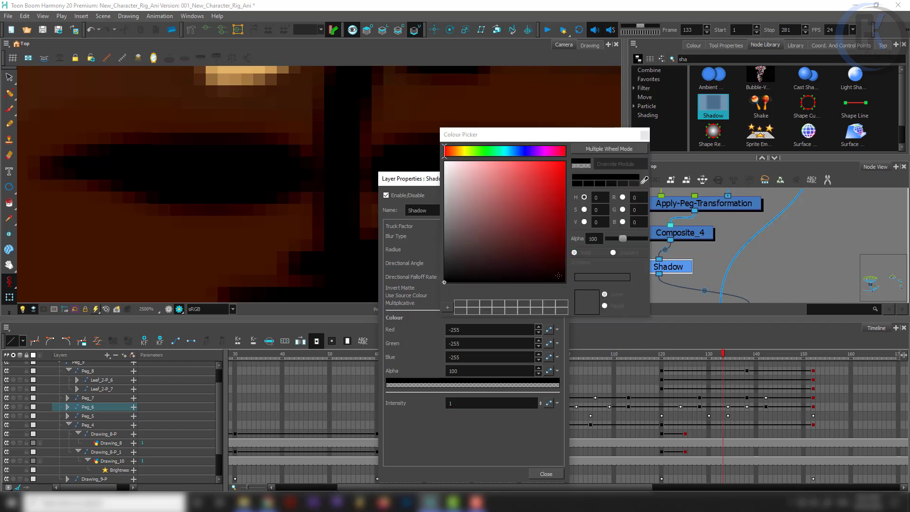
left_click_drag(624, 239, 611, 243)
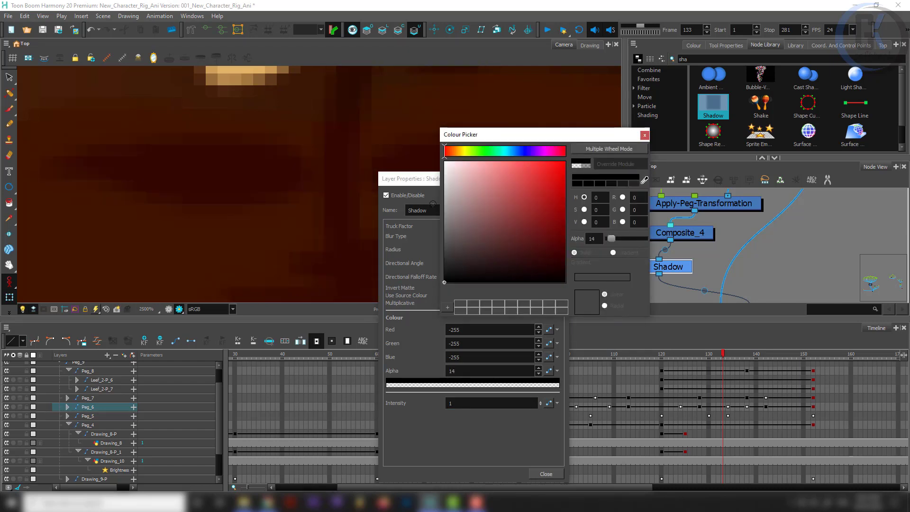
scroll(293, 207, "down", 8)
left_click(645, 135)
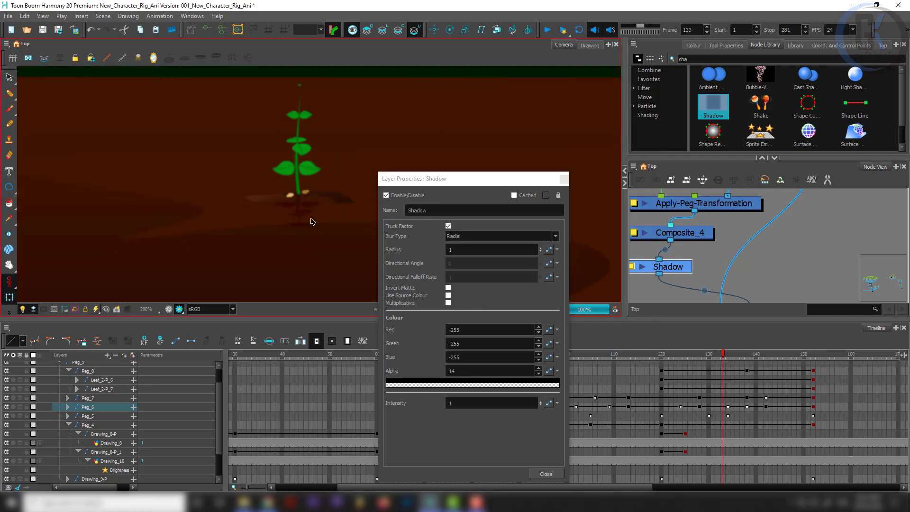
left_click(565, 179)
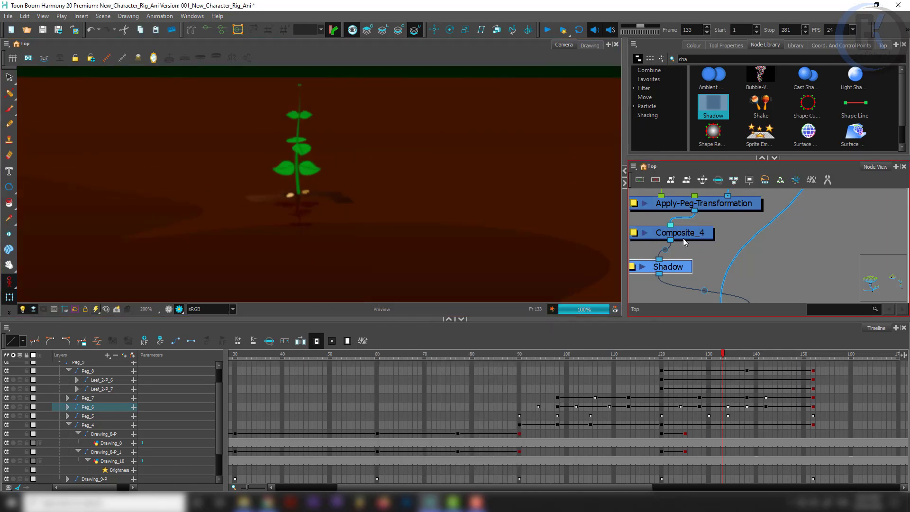
- Check the faded shadow against the whole scene, switch the camera out of render preview, and scrub to frame 112
scroll(311, 221, "down", 4)
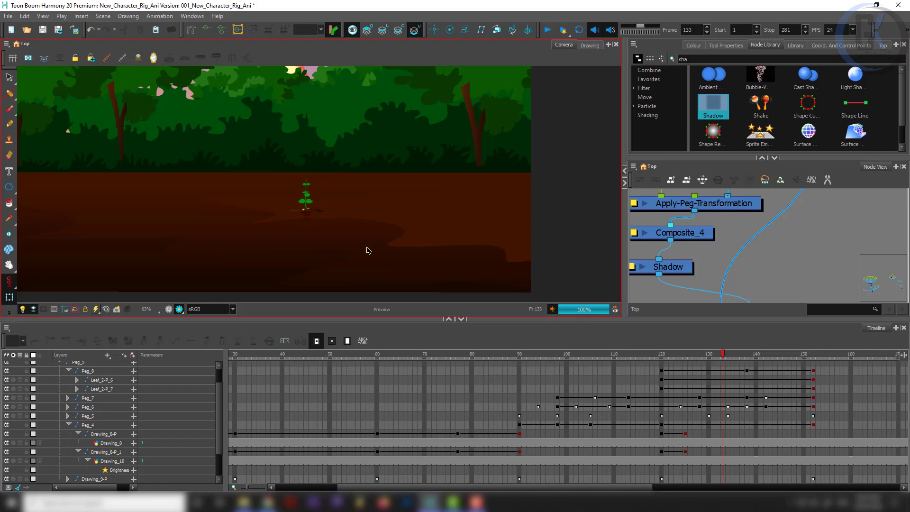
scroll(410, 258, "up", 6)
scroll(404, 171, "down", 3)
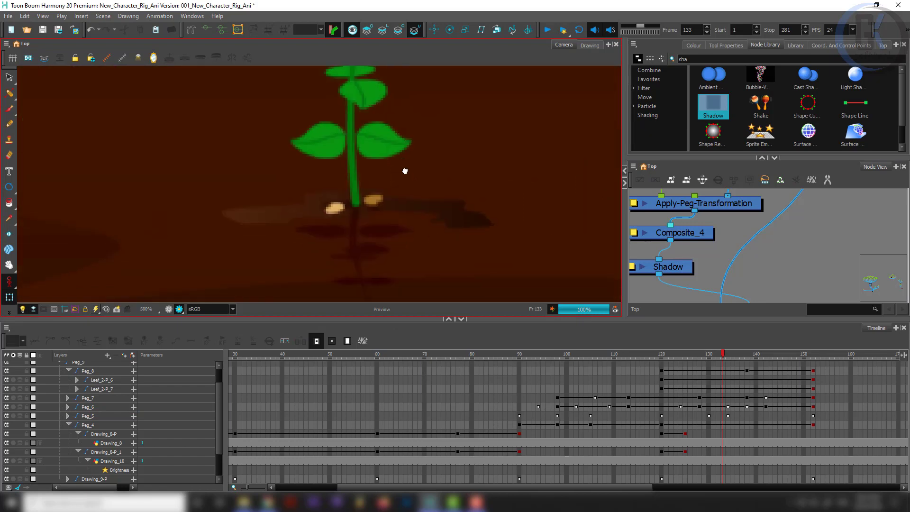
scroll(458, 256, "down", 3)
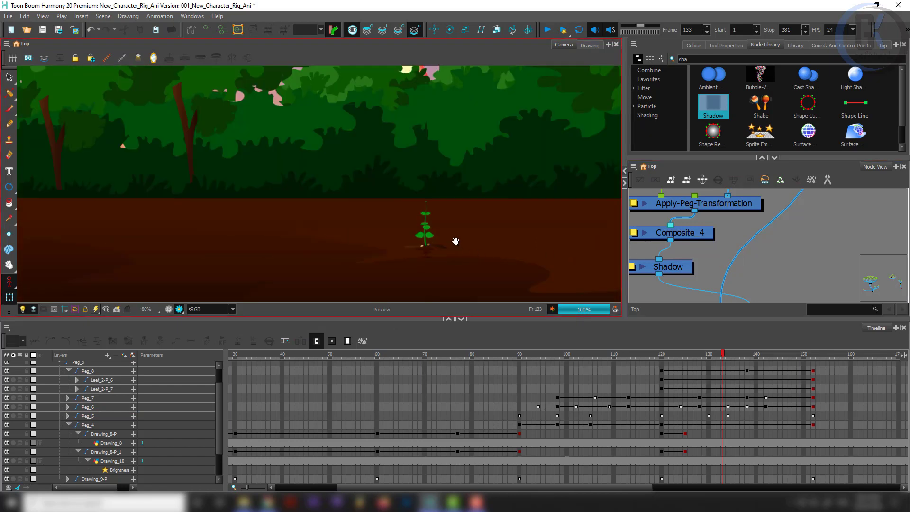
scroll(456, 242, "down", 3)
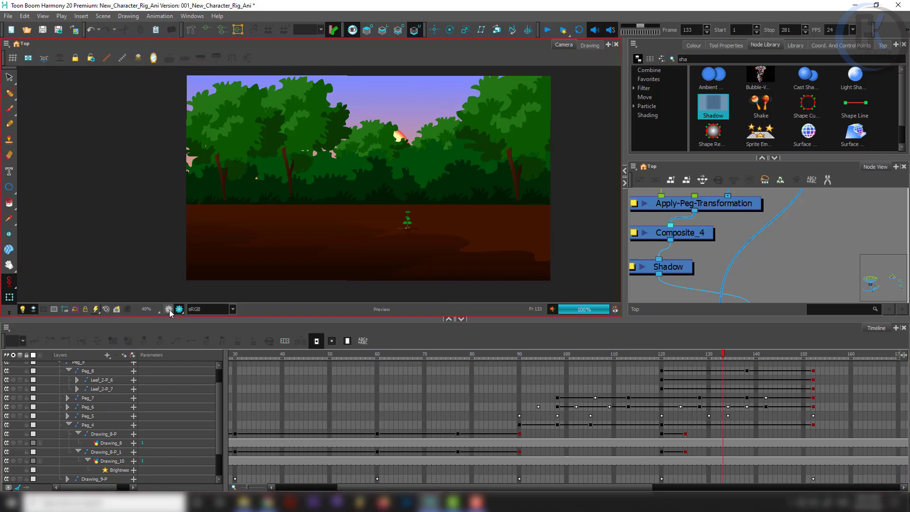
left_click(169, 308)
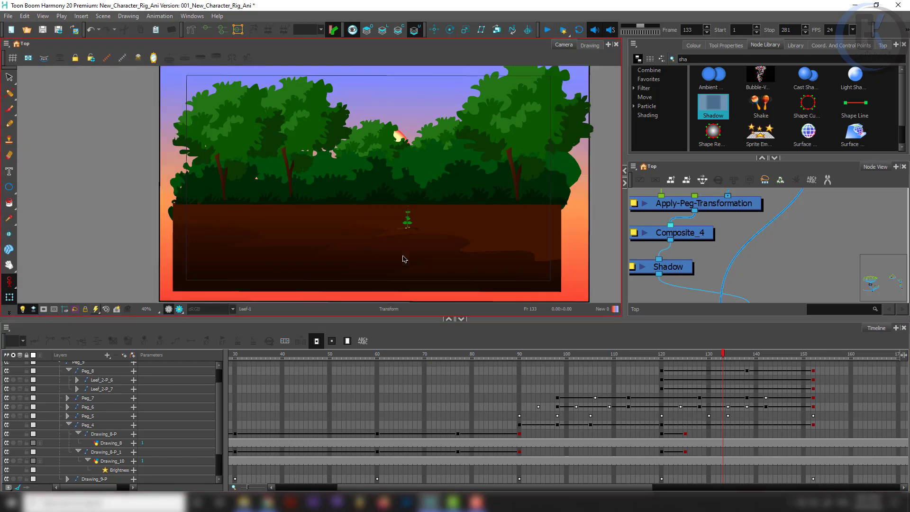
left_click(377, 355)
left_click_drag(374, 358, 623, 358)
- Select the sun and move its pivot to the sun's centre with the Rotate tool, then return to the Transform tool
scroll(675, 247, "down", 4)
left_click_drag(741, 241, 721, 239)
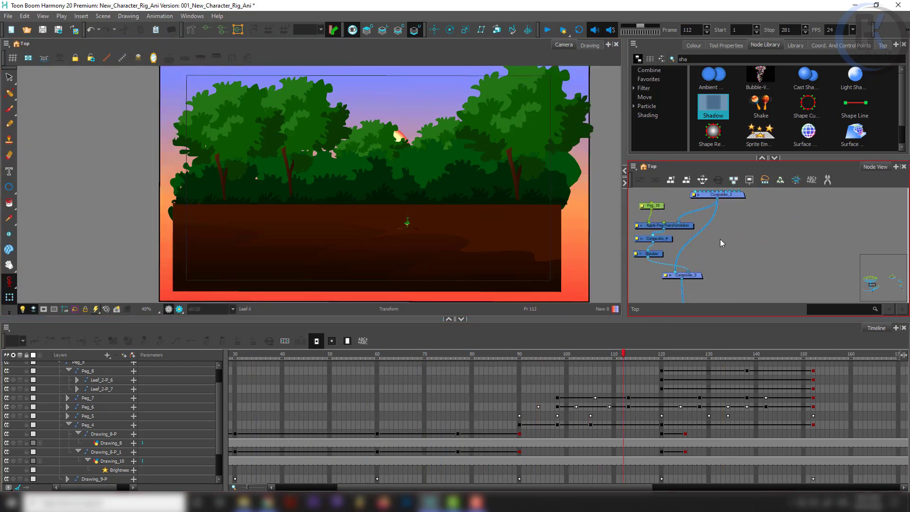
scroll(721, 239, "down", 5)
left_click_drag(795, 261, 743, 257)
scroll(743, 257, "up", 3)
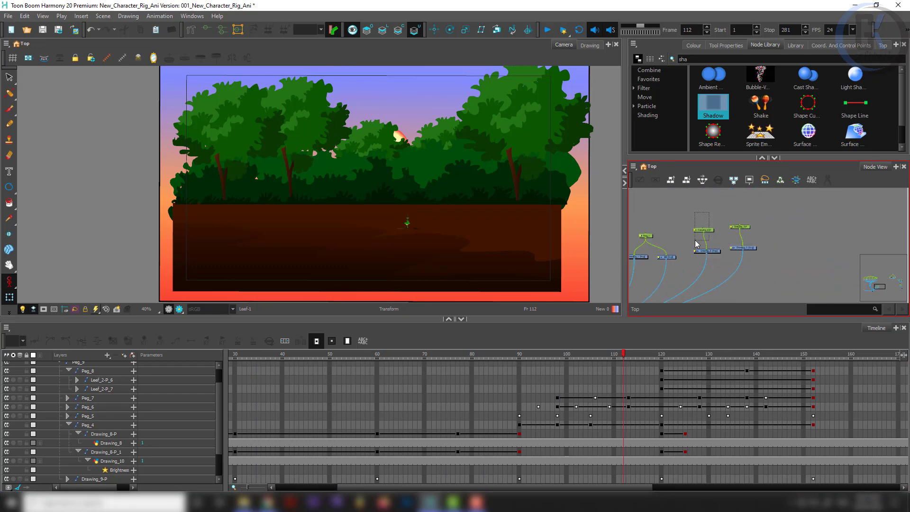
left_click(398, 138)
scroll(413, 176, "up", 3)
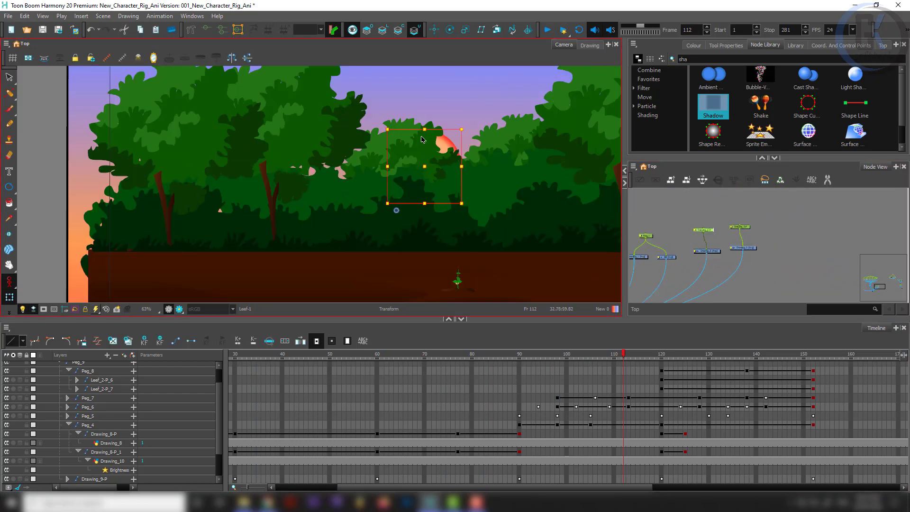
left_click(451, 30)
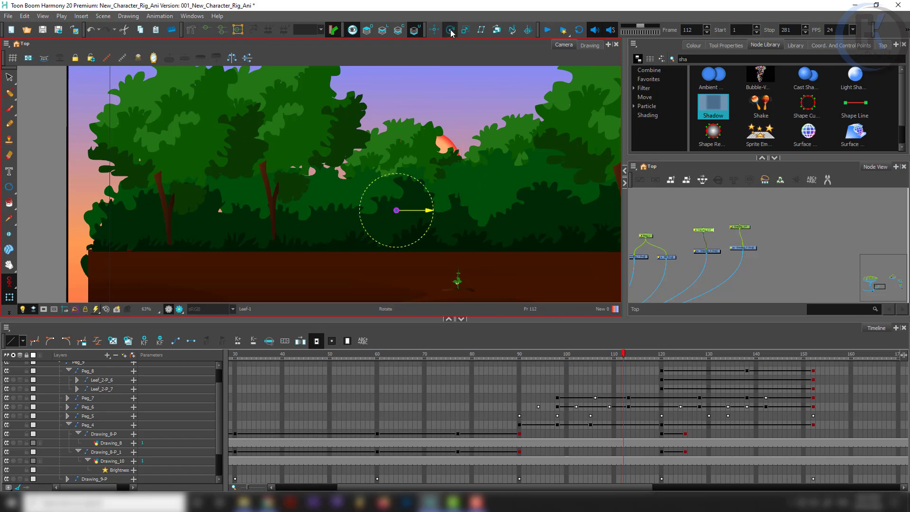
left_click_drag(397, 210, 426, 167)
key("shift+t")
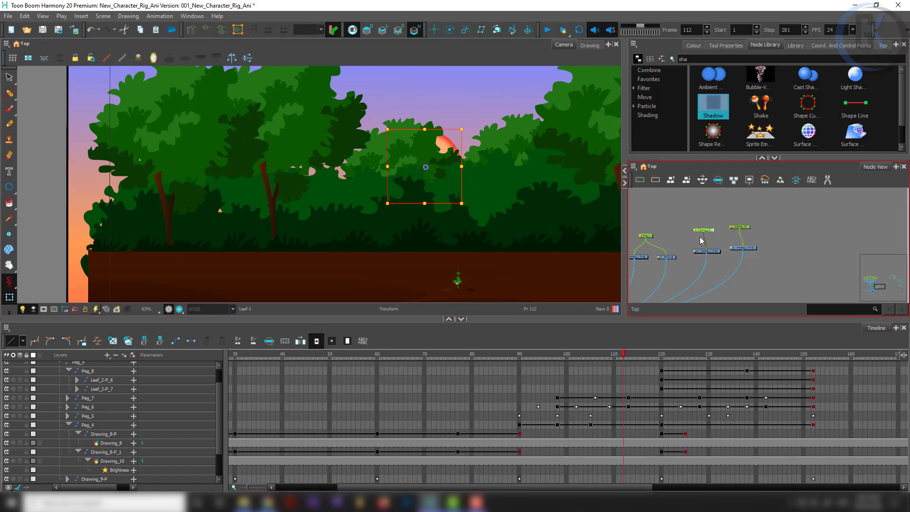
- At frame 70, select the sun's peg and lower the sun until it is hidden behind the trees
left_click(700, 239)
scroll(699, 240, "down", 4)
left_click(348, 355)
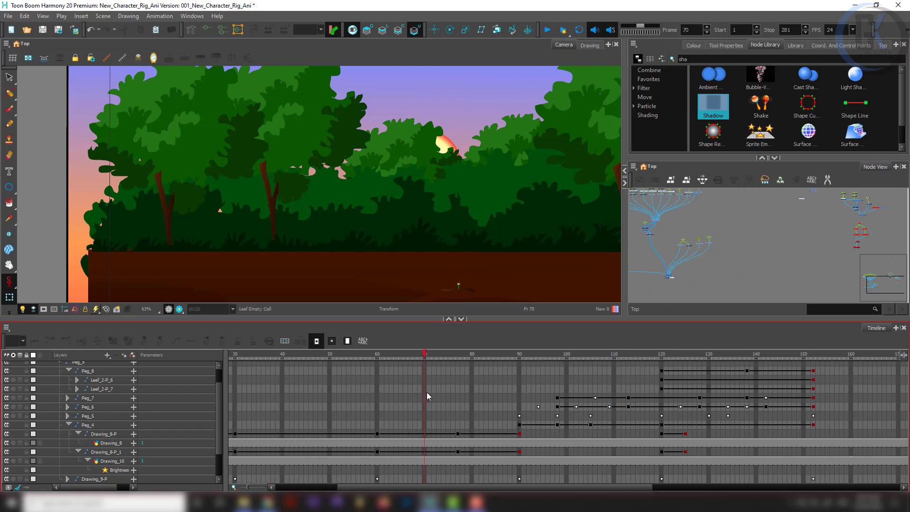
left_click(680, 232)
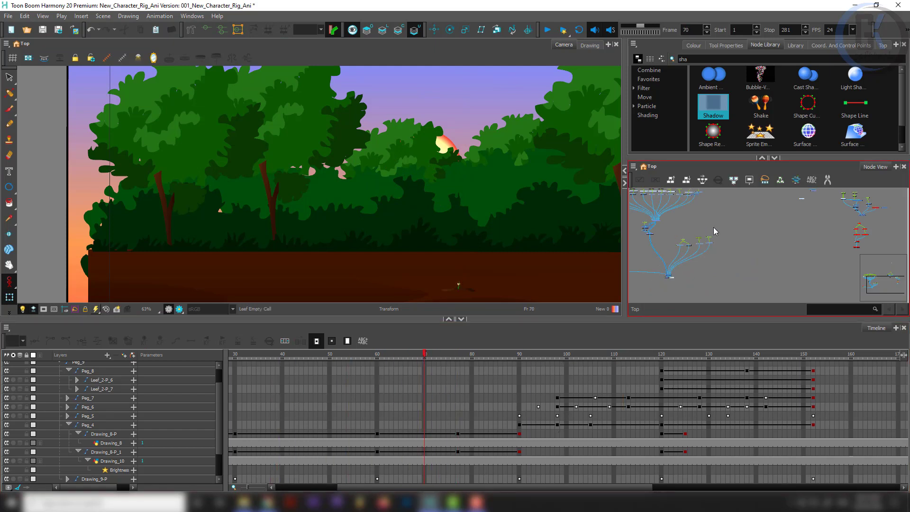
left_click_drag(699, 246, 704, 260)
scroll(707, 251, "up", 3)
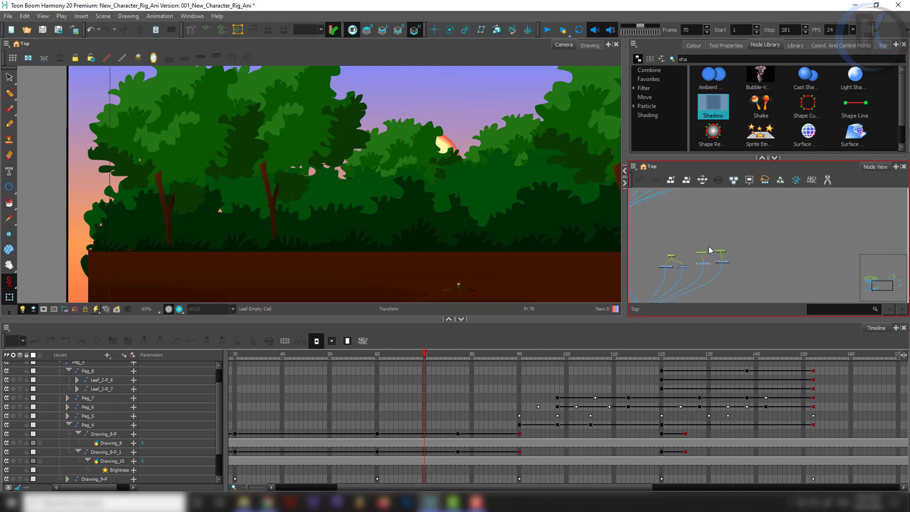
left_click(703, 252)
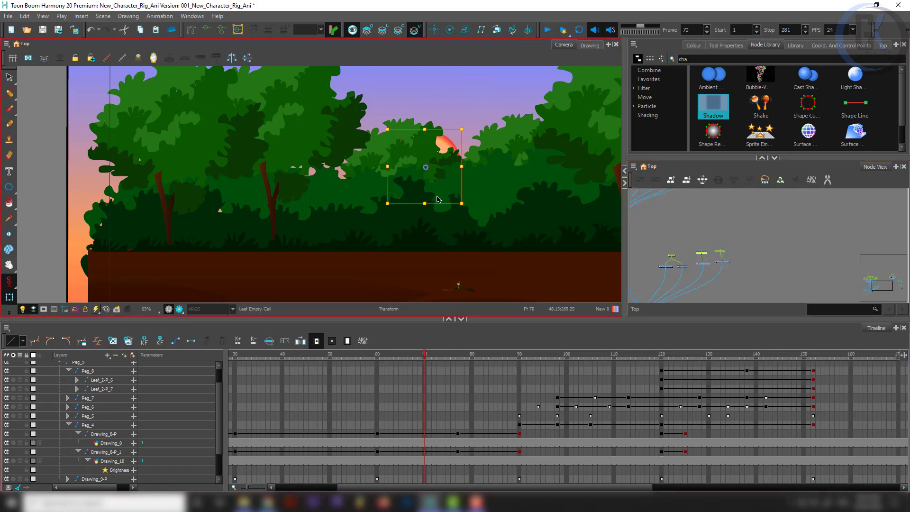
key("Down")
key("Down")
key("Down")
key("Down")
key("Down")
key("Down")
key("Down")
key("Down")
key("Down")
key("Down")
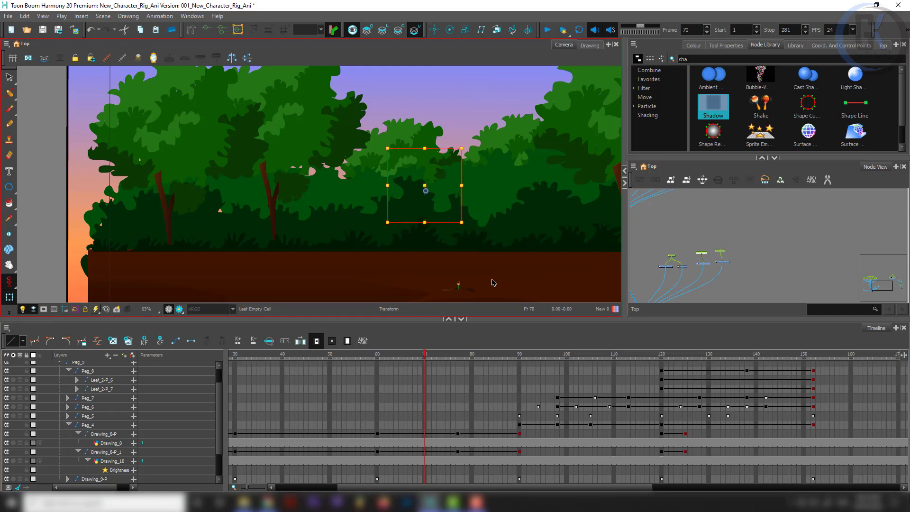
- Add keyframes to the sun's peg, Drawing_6-P, at frames 70 and 110
scroll(459, 463, "down", 1)
left_click(431, 470)
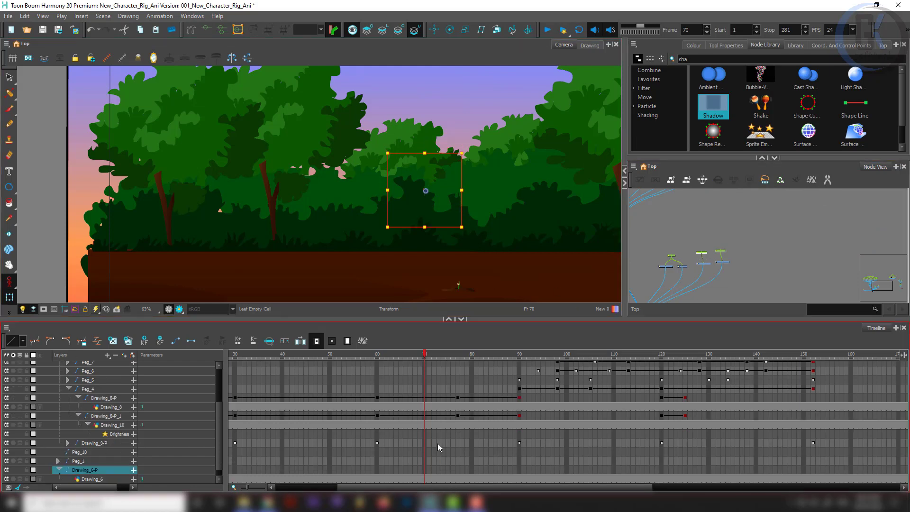
key("F6")
left_click_drag(430, 356, 617, 381)
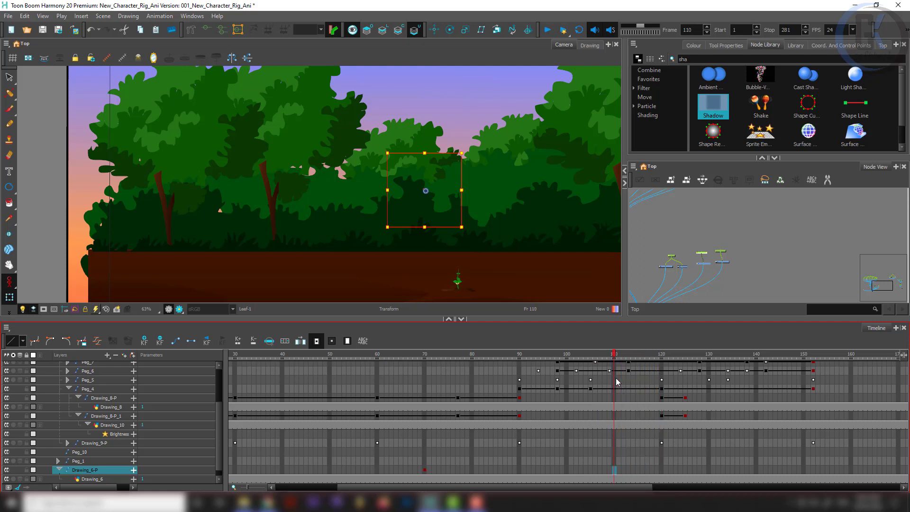
left_click(461, 189)
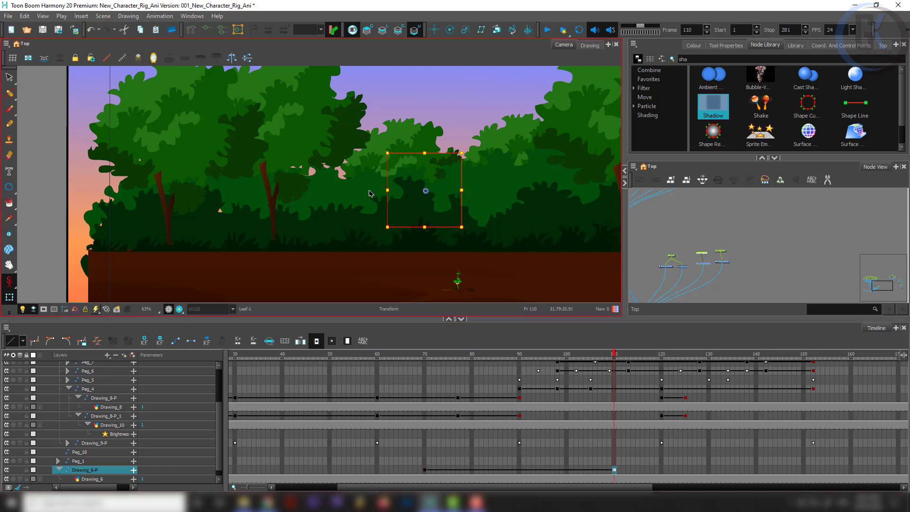
- Turn Animate mode on and raise the sun at frame 110 until most of it rises above the trees
left_click(12, 283)
left_click(47, 291)
key("Up")
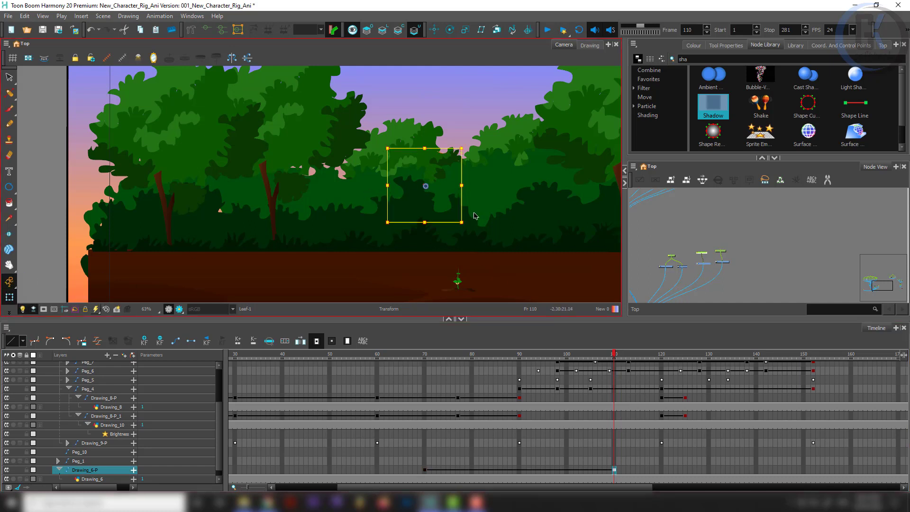
key("Up")
key("Up")
key("Up")
key("Up")
key("Up")
key("Up")
key("Up")
key("Up")
key("Up")
key("Up")
key("Up")
key("Up")
key("Up")
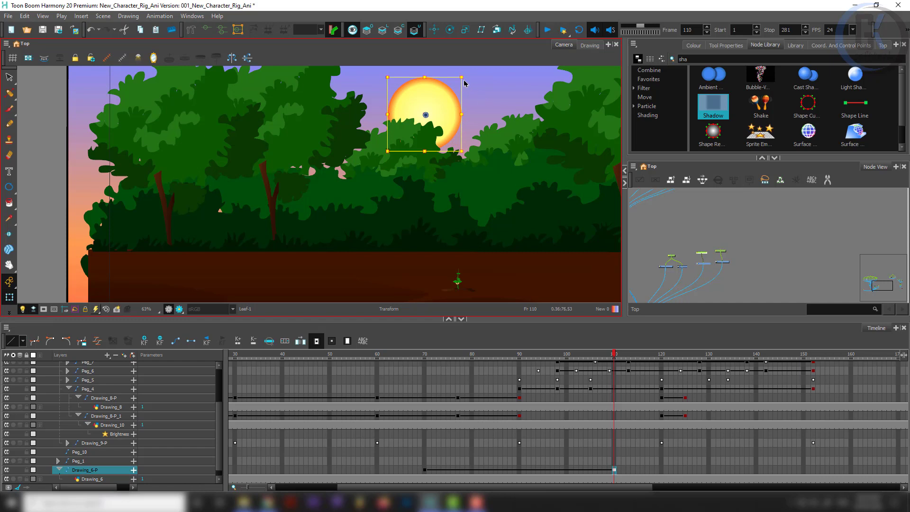
- Enlarge the sun slightly around its centre at frame 110
left_click_drag(463, 77, 468, 70)
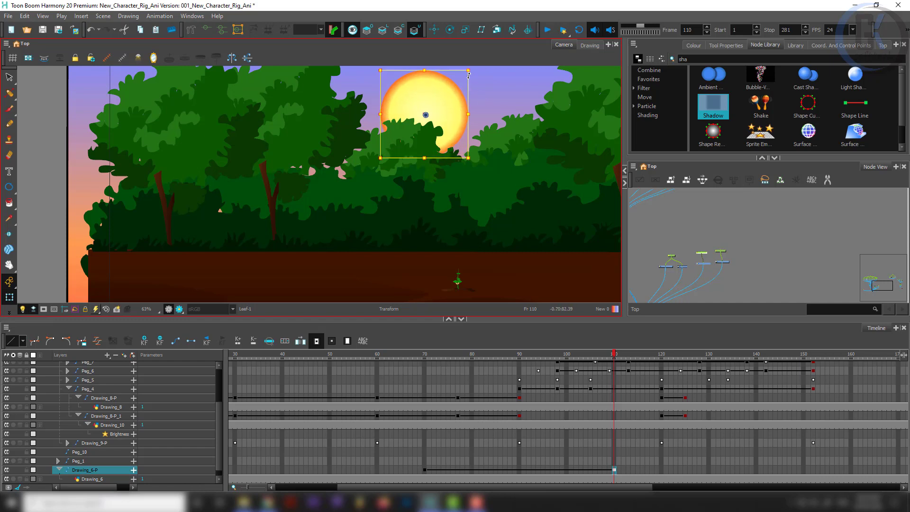
left_click(424, 471)
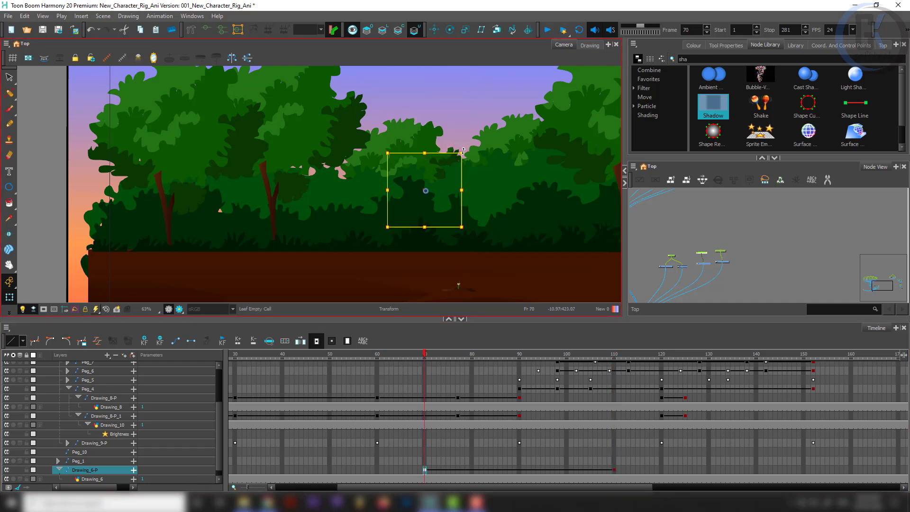
left_click(668, 229)
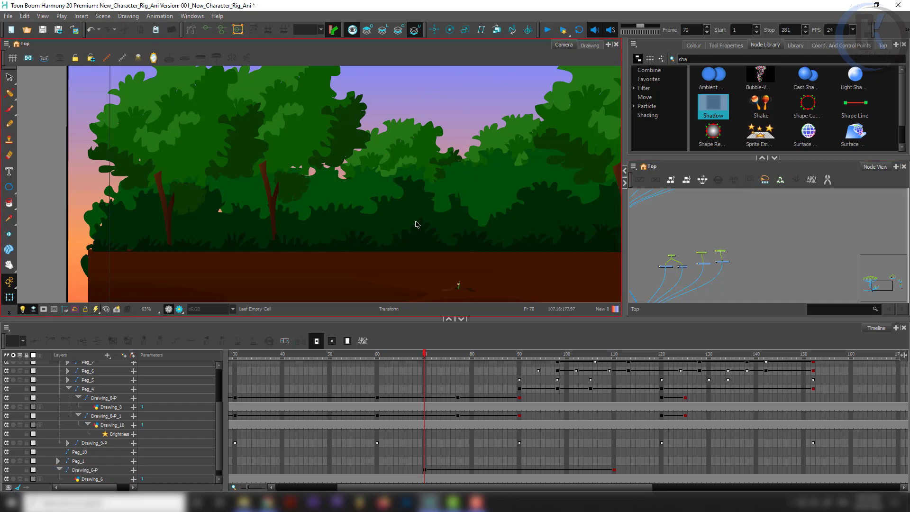
- Check the sunrise motion between frames 70 and 112 and save the scene
scroll(421, 220, "down", 4)
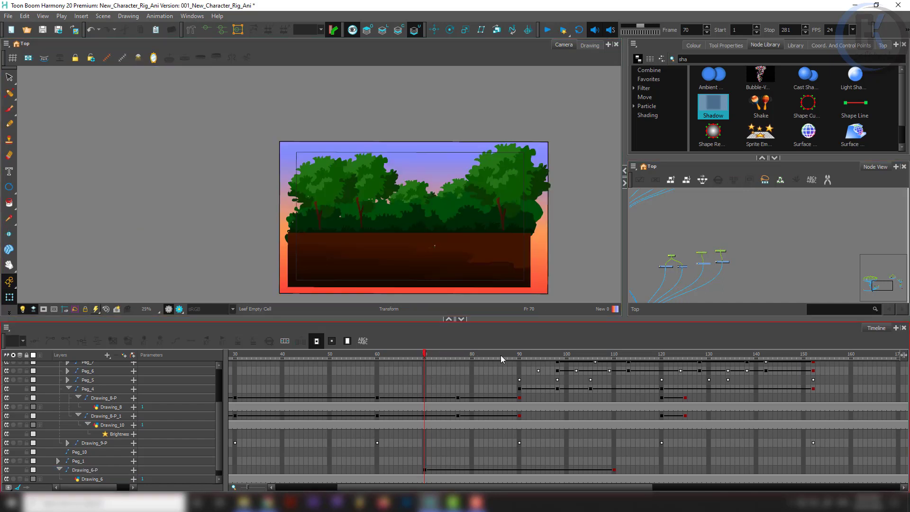
left_click_drag(503, 359, 626, 358)
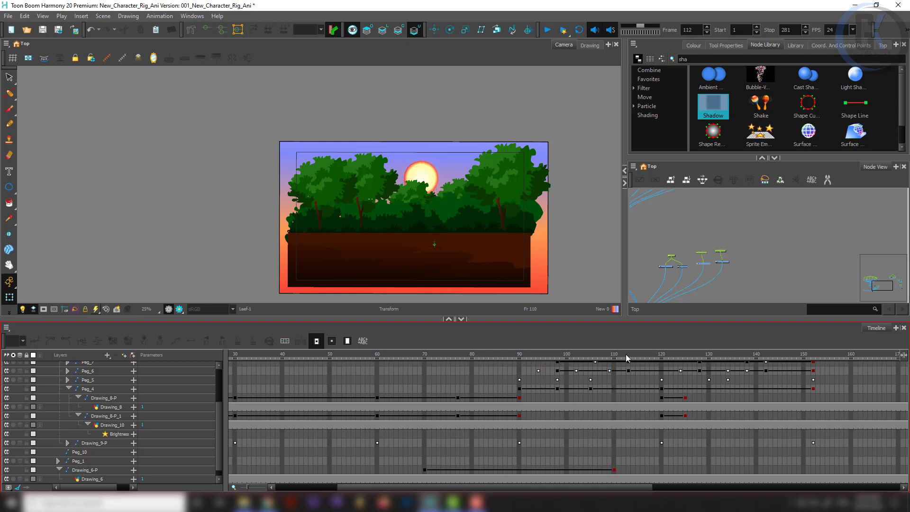
left_click(368, 376)
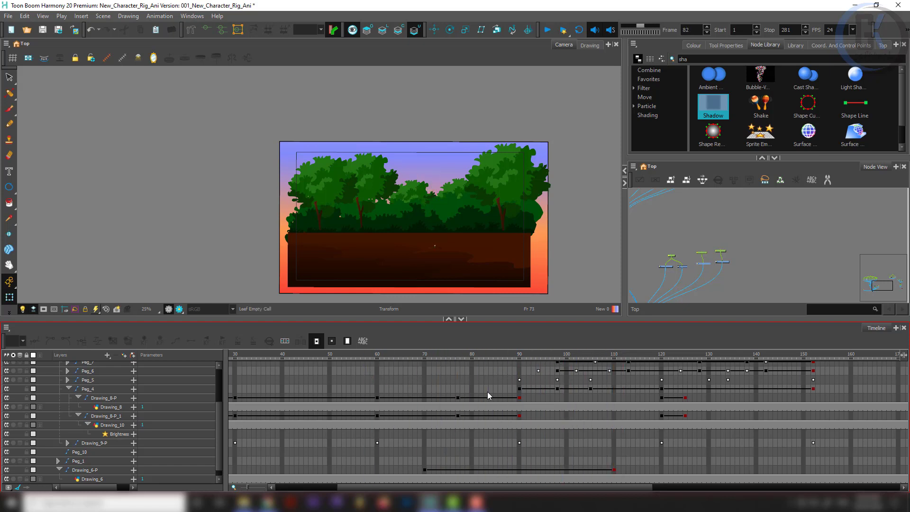
left_click(505, 393)
left_click(519, 398)
left_click_drag(519, 399, 570, 410)
left_click(571, 414)
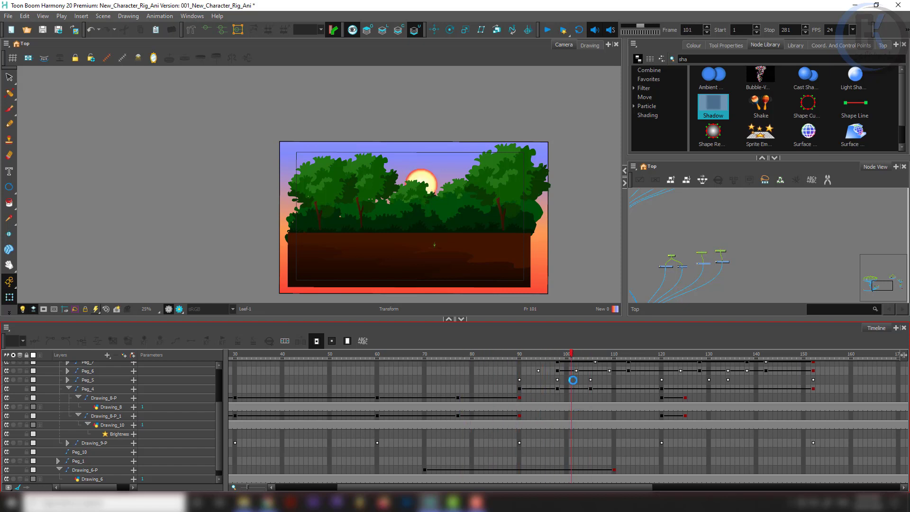
key("ctrl+s")
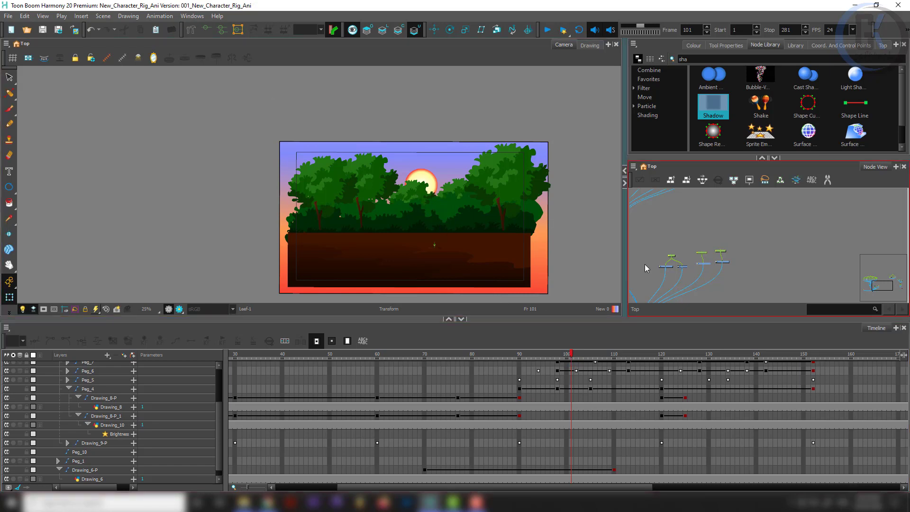
- Examine the plant's early growth up close, going back from frame 100 to frame 40
mouse_move(574, 356)
left_mouse_down()
mouse_move(685, 356)
mouse_move(566, 354)
left_mouse_up()
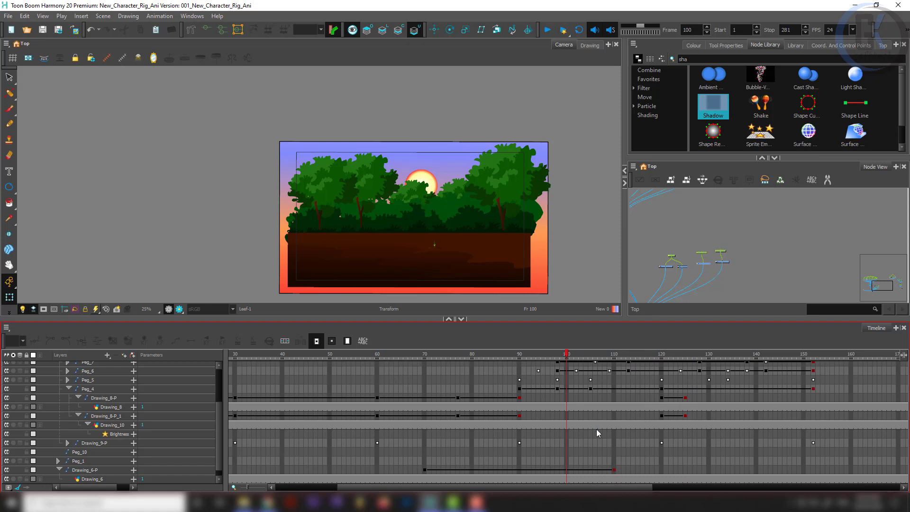
left_click_drag(544, 361, 354, 364)
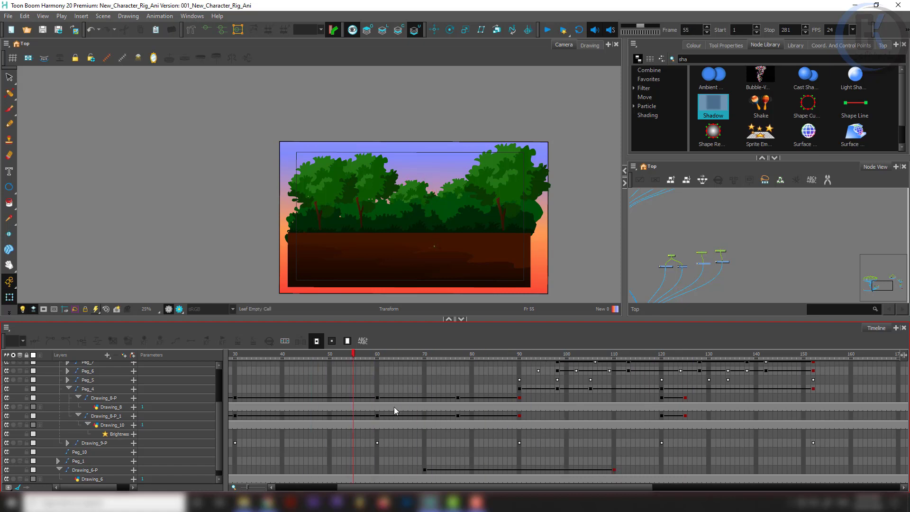
left_click(376, 398)
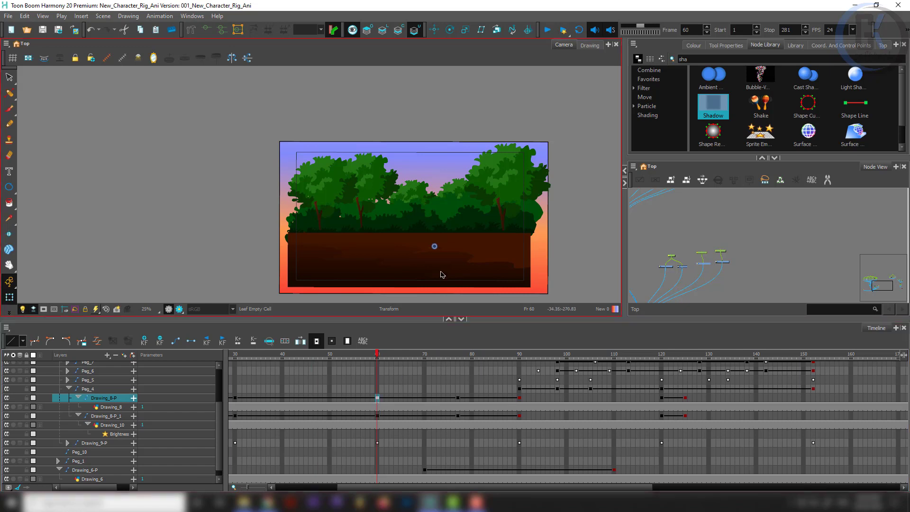
scroll(411, 268, "up", 4)
scroll(410, 268, "up", 1)
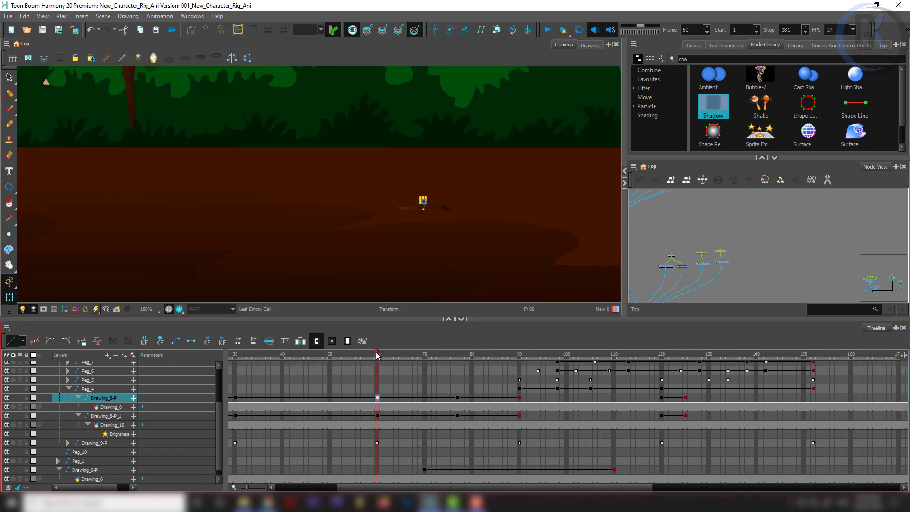
left_click_drag(378, 355, 285, 356)
scroll(536, 385, "down", 1)
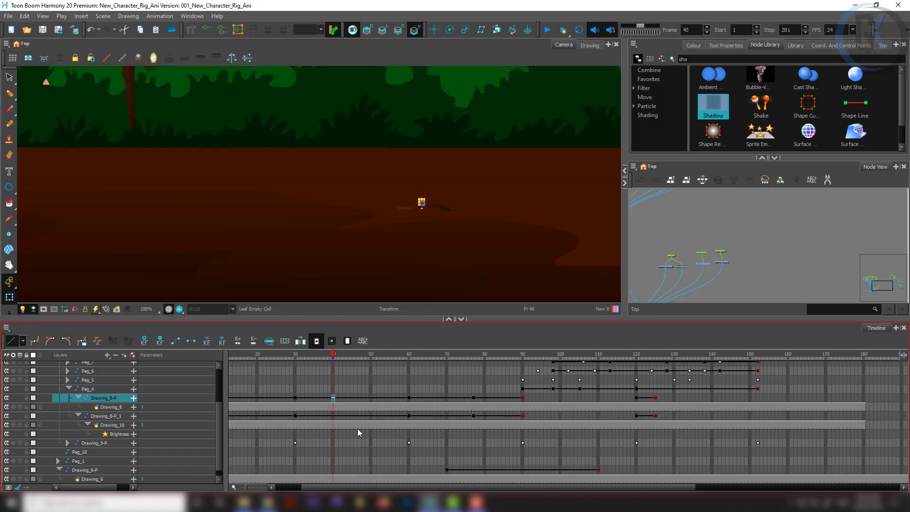
left_click_drag(442, 488, 336, 488)
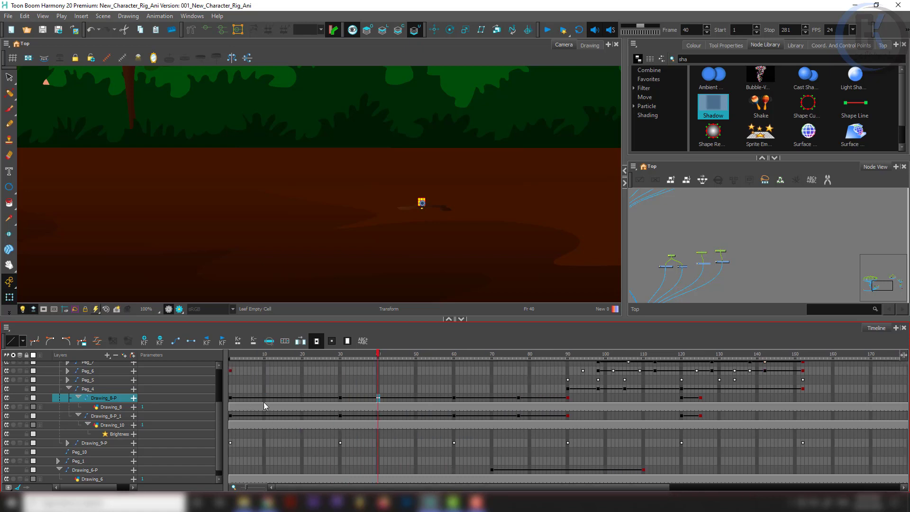
- Collapse all timeline layers and move the first keyframe of the plant's peg, Peg_9, to frame 2
key("shift+f")
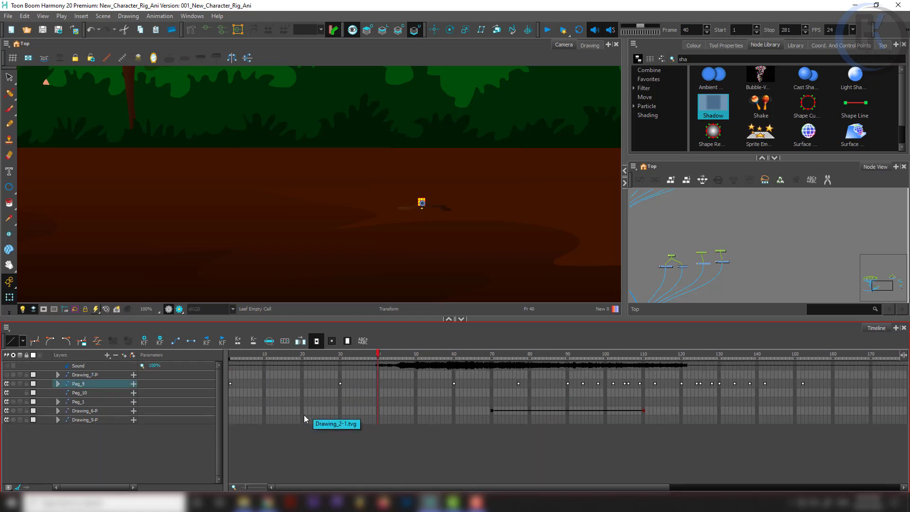
left_click(229, 384)
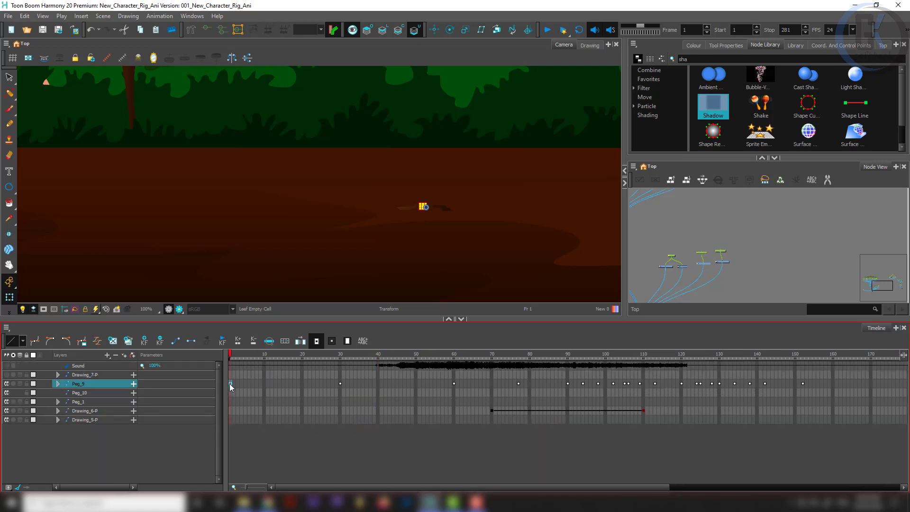
left_click_drag(234, 383, 236, 383)
scroll(418, 227, "up", 8)
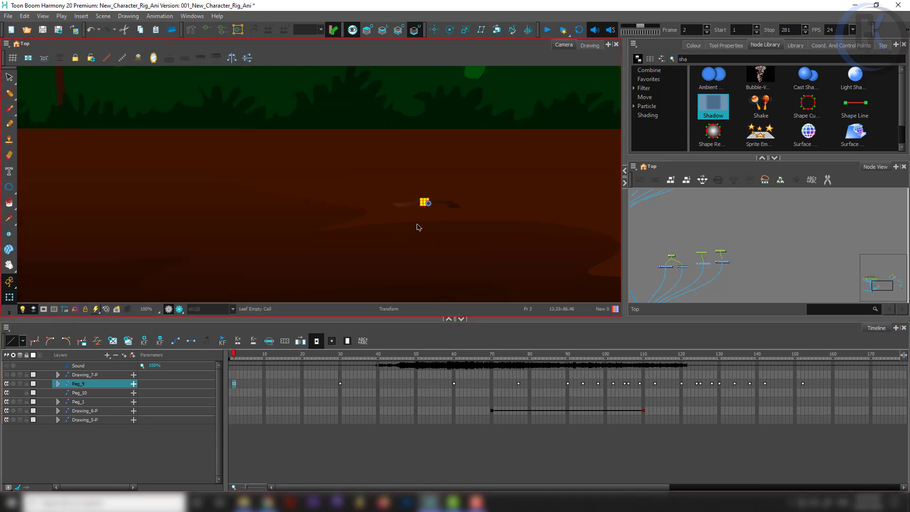
scroll(431, 177, "down", 4)
key("period")
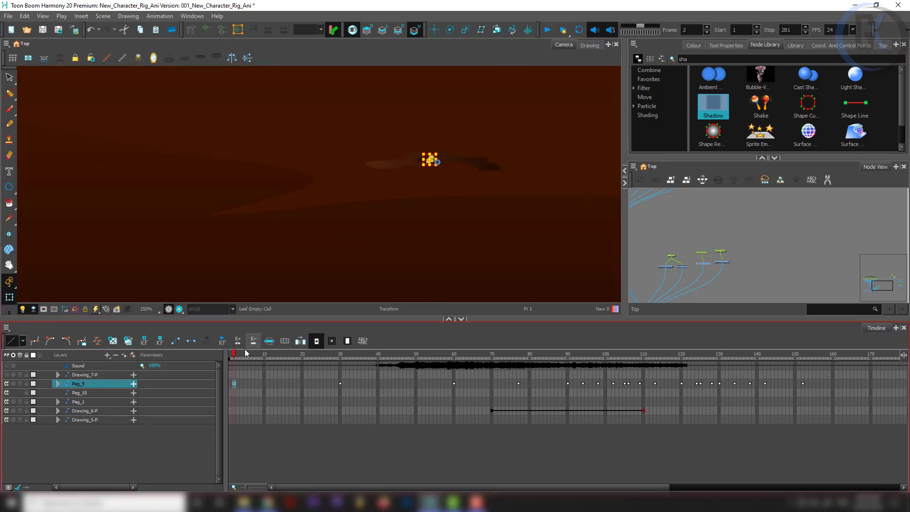
- Extend the exposure of Peg_9 at frame 1 until the plant's next keyframe reaches frame 50
left_click(230, 383)
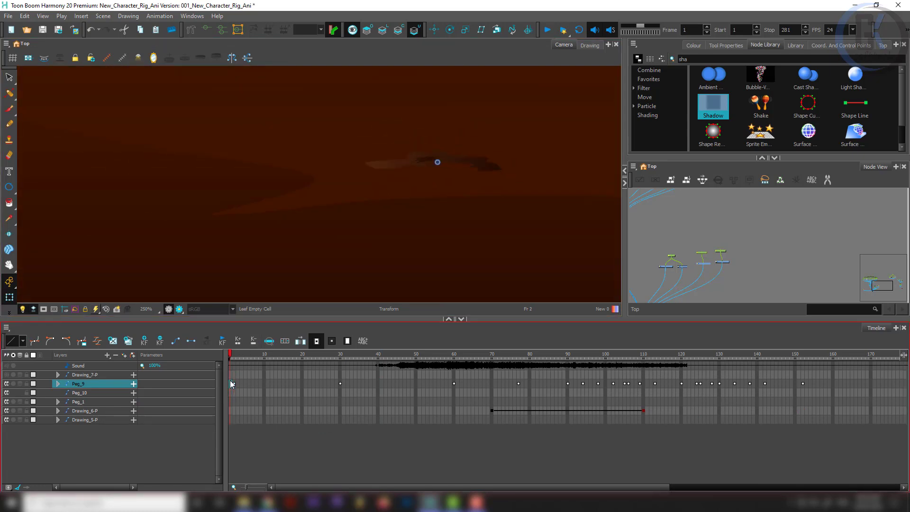
key("plus")
key("plus")
key("plus")
key("plus")
key("plus")
key("plus")
key("plus")
key("plus")
key("plus")
key("plus")
key("plus")
key("plus")
key("plus")
key("plus")
key("plus")
key("plus")
key("plus")
key("plus")
key("plus")
key("plus")
key("plus")
key("plus")
key("plus")
key("plus")
key("plus")
key("plus")
left_click(229, 381)
left_click(417, 383)
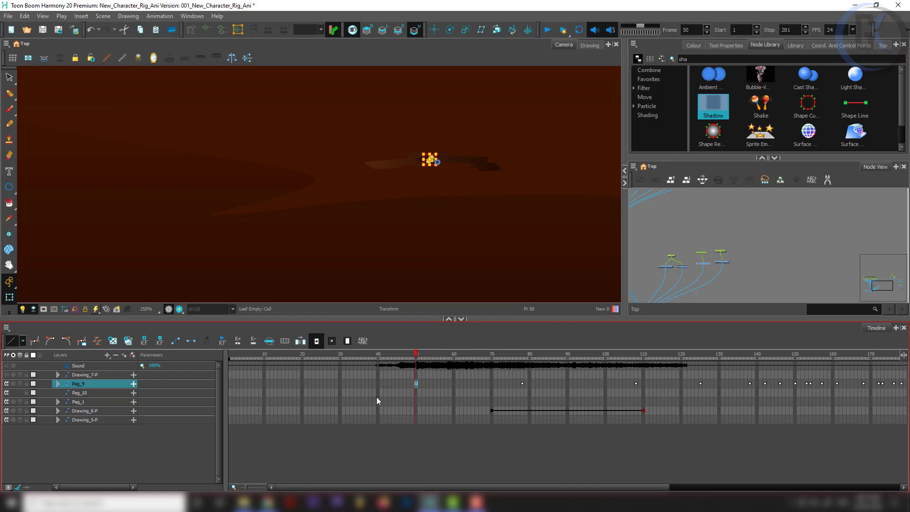
- Move both keyframes of the sun's peg, Drawing_6-P, earlier to frames 33 and 73
left_click(230, 384)
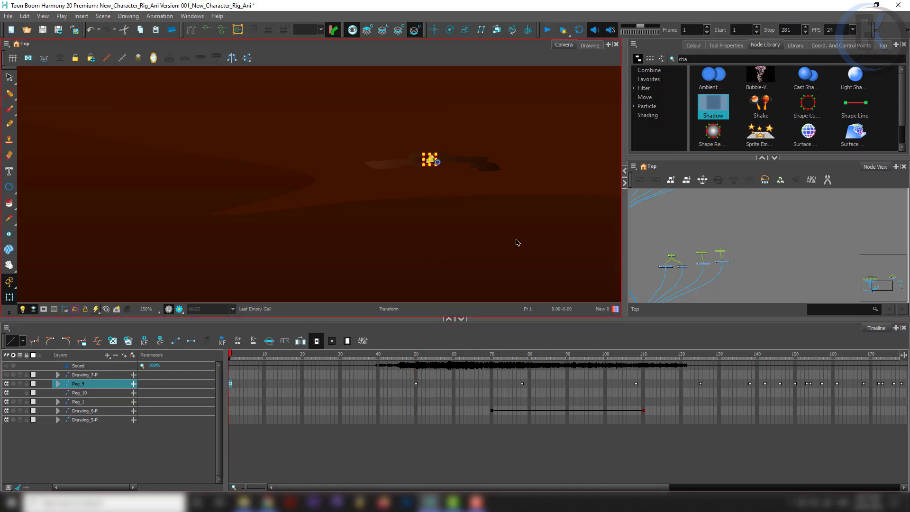
left_click(658, 234)
scroll(436, 207, "down", 3)
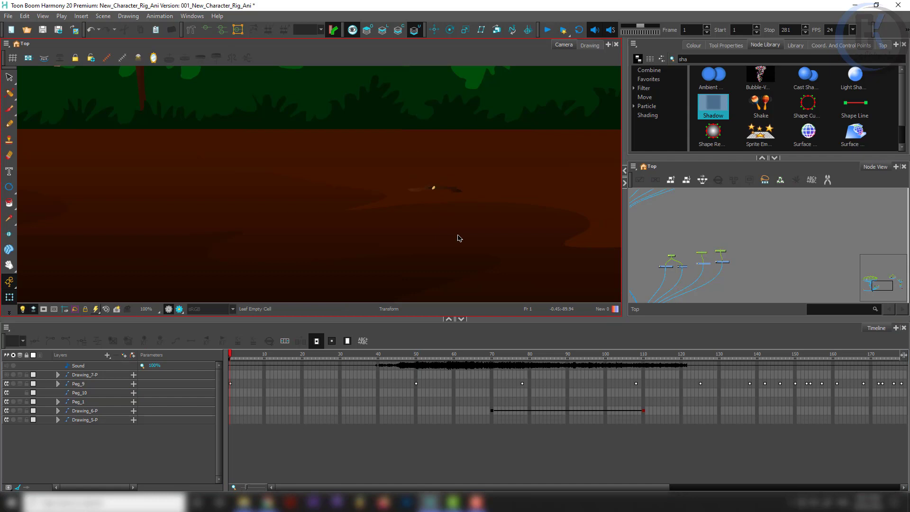
scroll(459, 238, "down", 2)
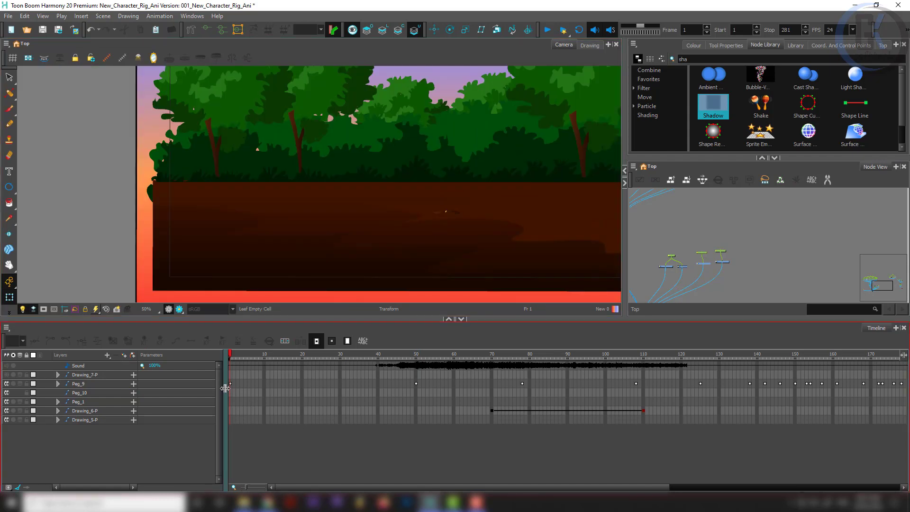
left_click_drag(241, 357, 560, 351)
left_click_drag(643, 413, 346, 413)
key("Delete")
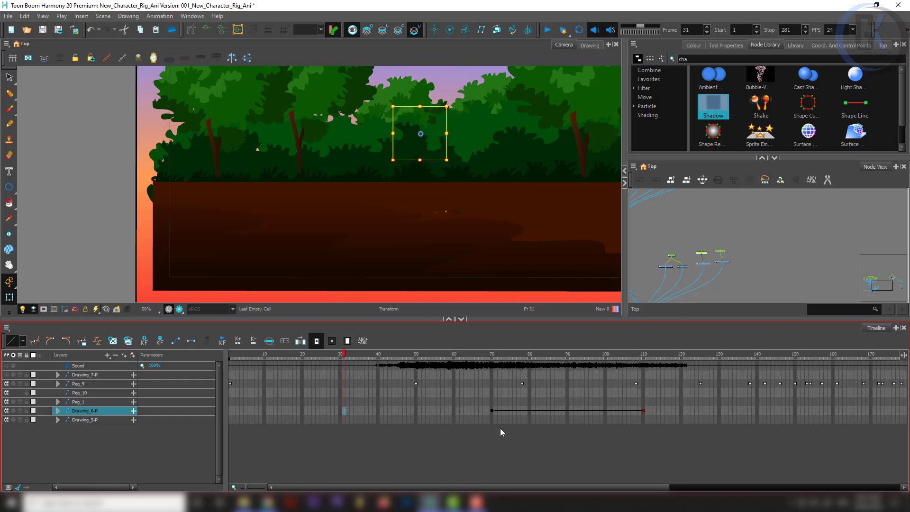
left_click_drag(642, 412, 357, 412)
- Extend the exposure of all layers from Drawing_7-P to Drawing_5-P at frame 22 until the sun's keyframes reach frames 70 and 110
left_click_drag(363, 356, 185, 360)
left_click_drag(294, 383, 294, 419)
left_click(311, 374)
left_click_drag(311, 372, 311, 426)
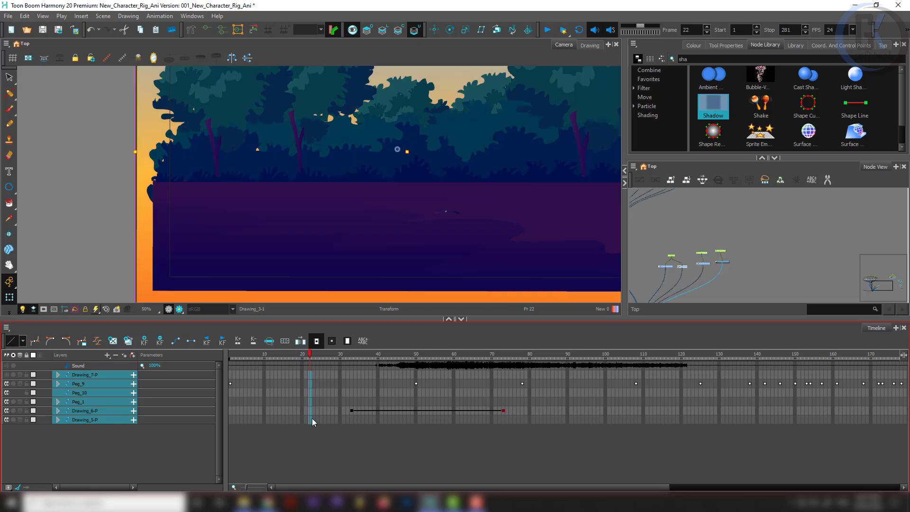
key("plus")
key("plus")
key("plus")
key("plus")
key("plus")
key("plus")
key("plus")
key("ctrl+v")
key("ctrl+v")
key("ctrl+v")
key("ctrl+v")
key("plus")
key("plus")
key("plus")
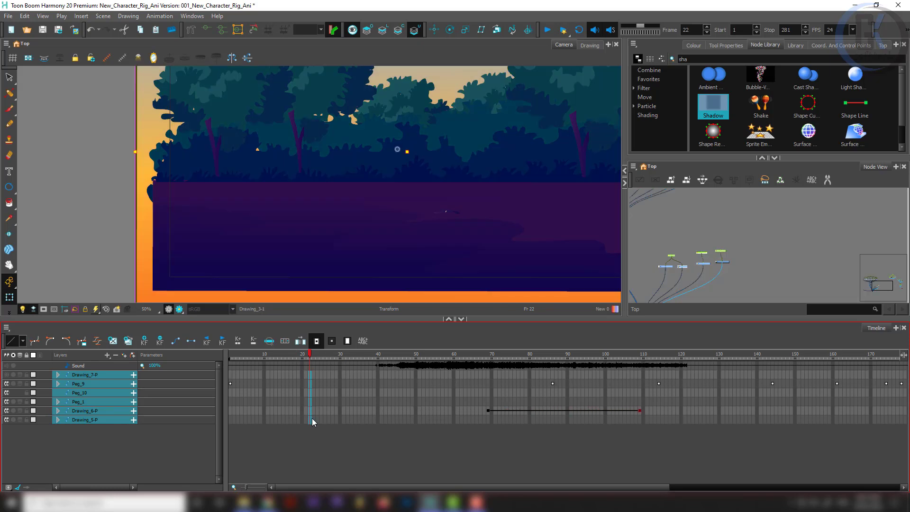
left_click(629, 425)
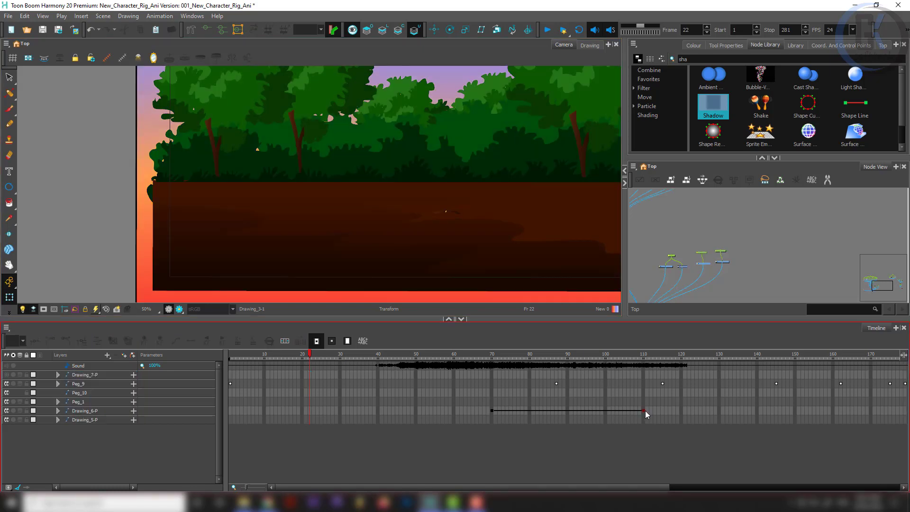
- Move the keyframes of the sun's peg, Drawing_6-P, to frames 60 and 100
left_click_drag(644, 411, 421, 410)
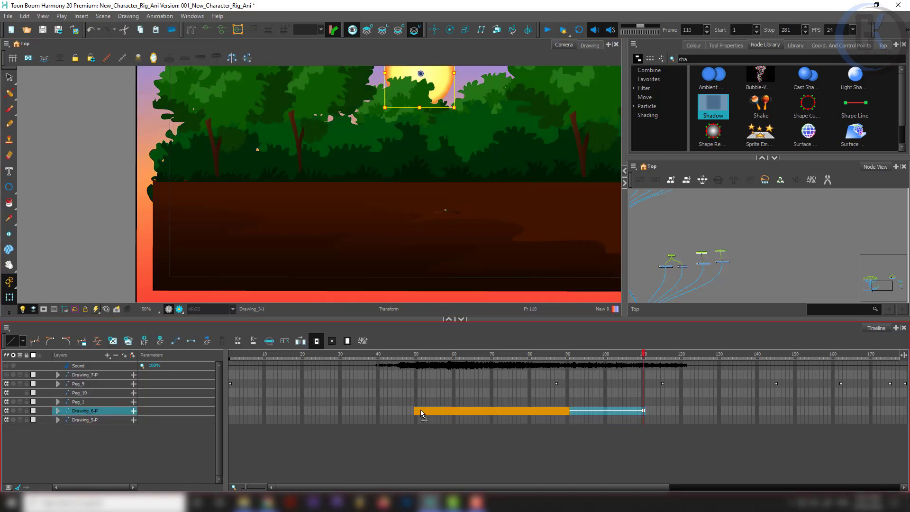
left_click(420, 410)
key("ctrl+z")
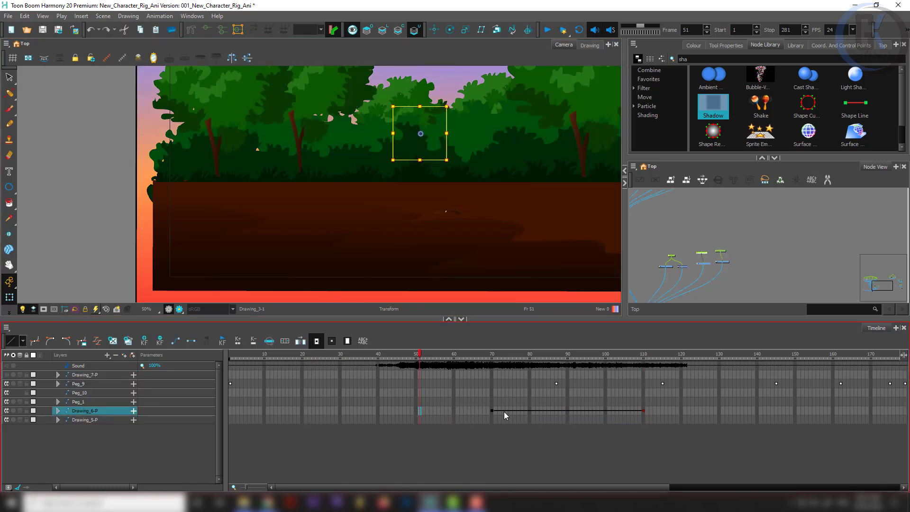
left_click_drag(492, 411, 602, 411)
- Extend the exposure of Peg_9 at frame 76 until the plant's next keyframe reaches frame 100
left_click(515, 384)
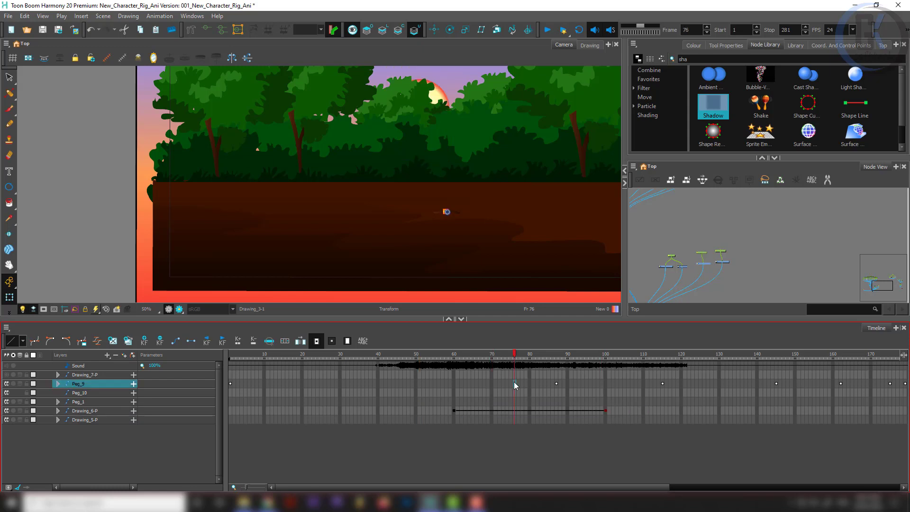
key("plus")
key("plus")
key("plus")
key("plus")
key("plus")
key("plus")
left_click(705, 247)
- Review the animation through to frame 281, select all layers there and extend their exposure to frame 281 with Overwrite
scroll(464, 172, "down", 4)
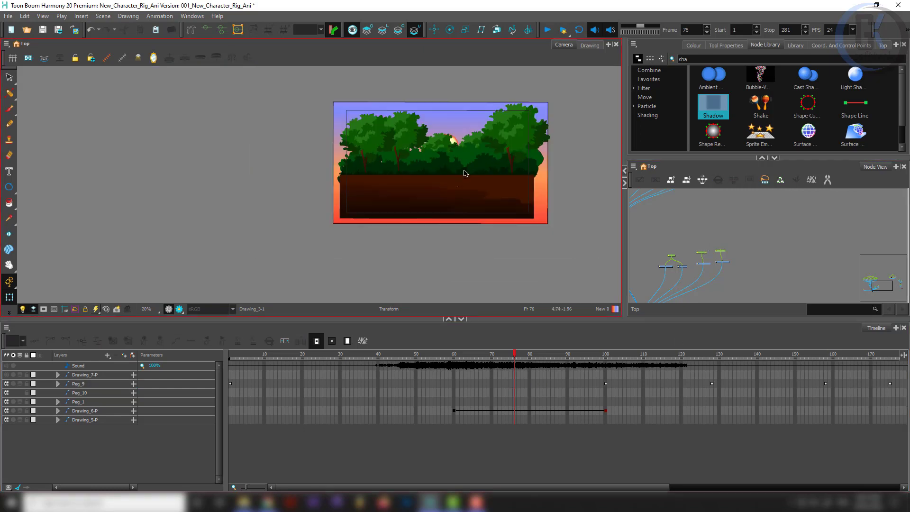
left_click_drag(401, 187, 308, 207)
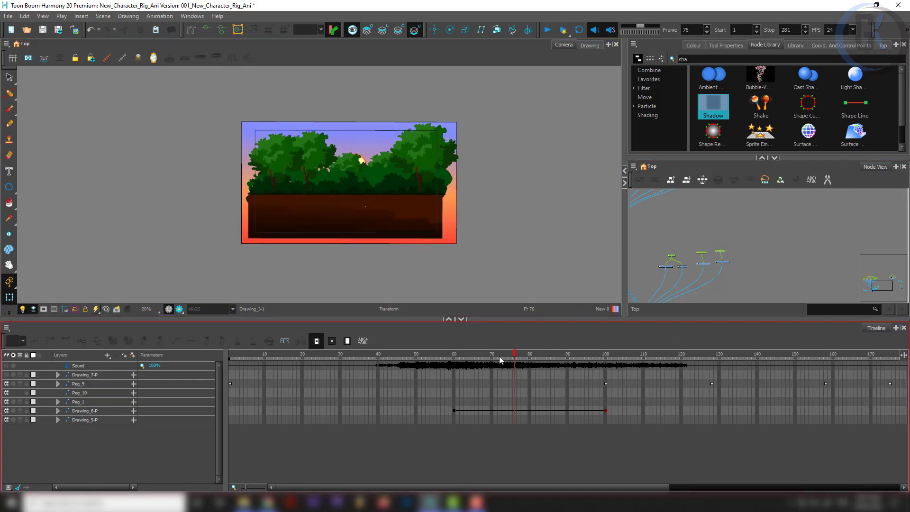
left_click_drag(499, 356, 295, 357)
left_click_drag(465, 390, 690, 386)
mouse_move(836, 382)
left_mouse_down()
mouse_move(909, 381)
mouse_move(837, 393)
left_mouse_up()
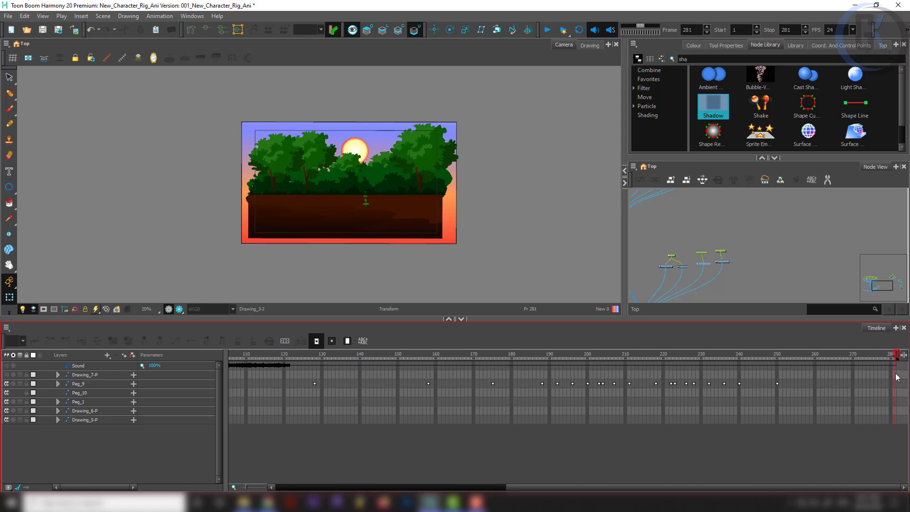
left_click_drag(895, 374, 899, 434)
key("F5")
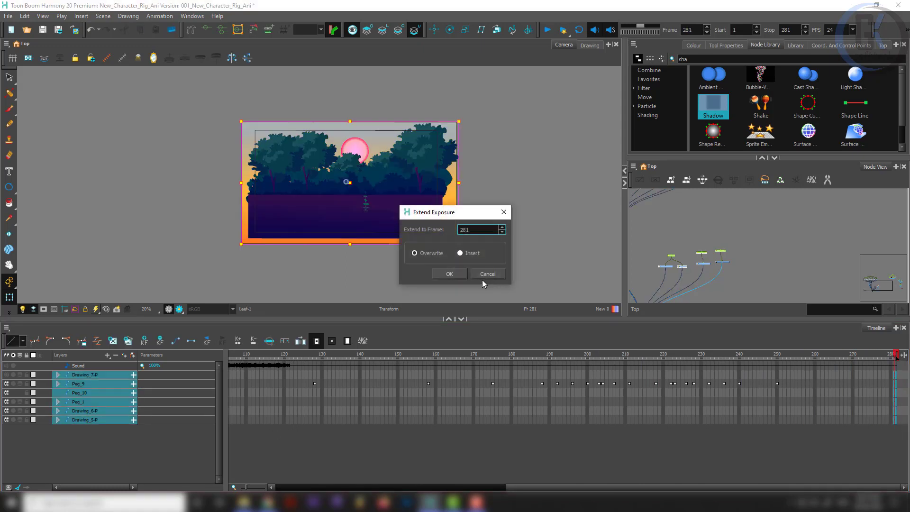
left_click(458, 274)
left_click(488, 246)
scroll(379, 206, "up", 7)
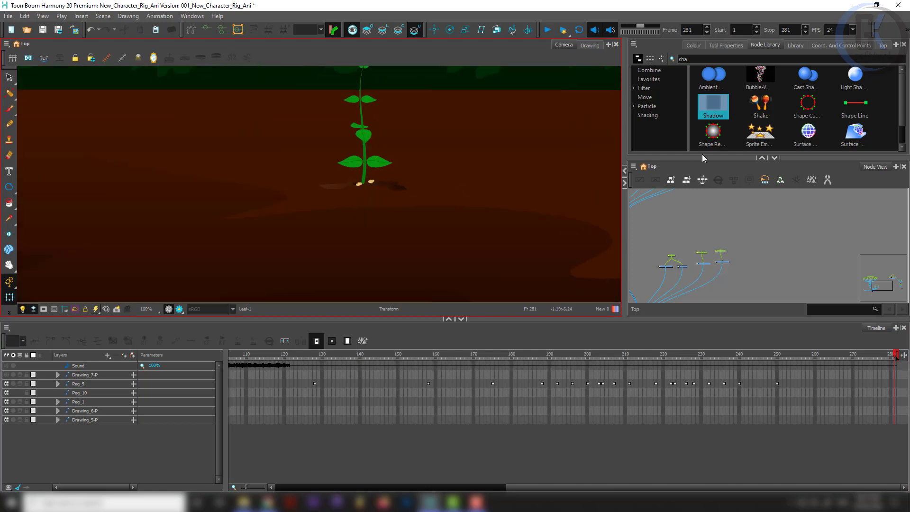
- Return to frame 1 and enable the disabled Drawing_7 rain layer together with its peg in the node network
scroll(336, 174, "down", 5)
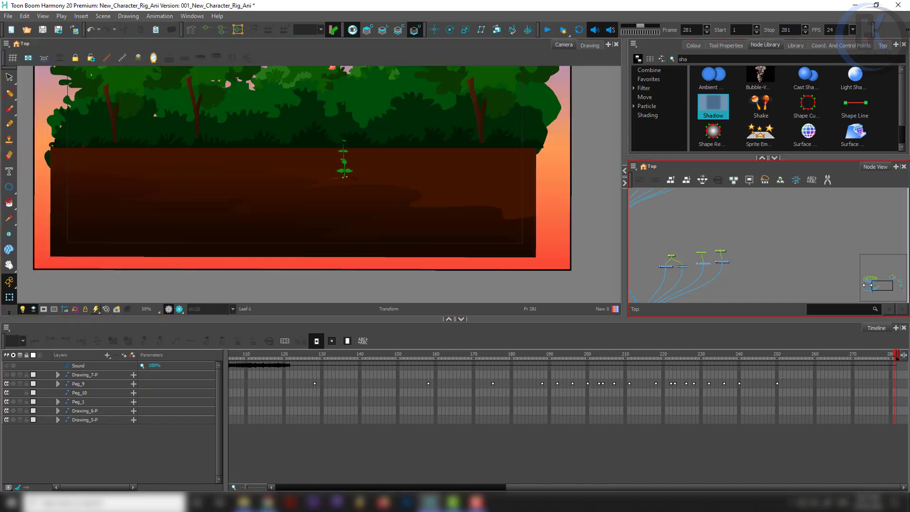
scroll(384, 164, "down", 5)
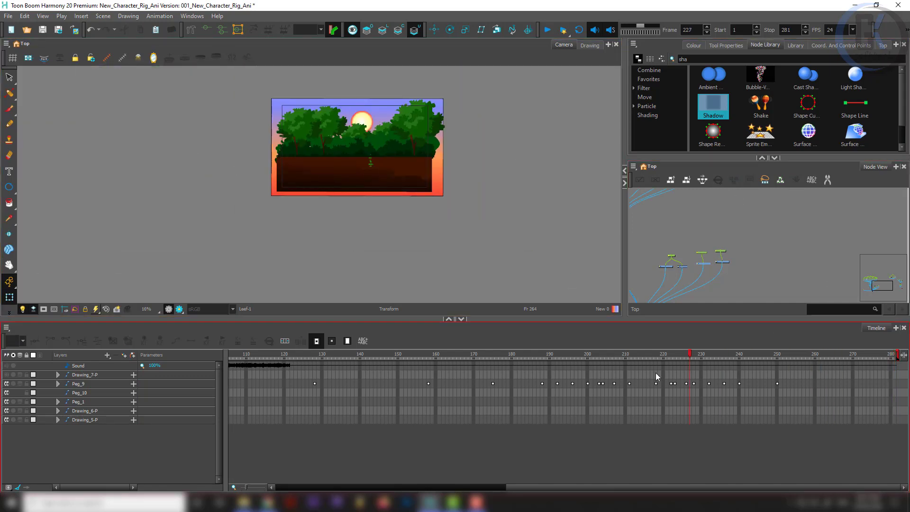
left_click_drag(656, 372, 142, 375)
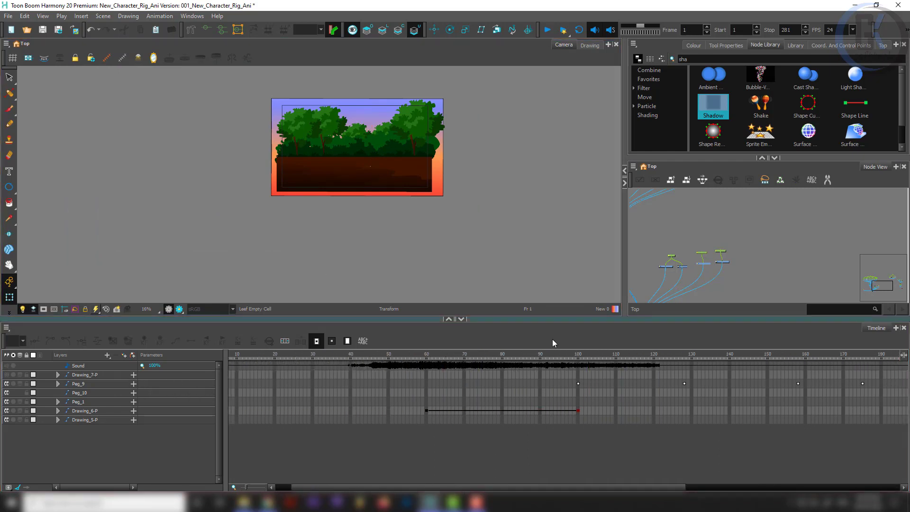
left_click_drag(476, 487, 460, 488)
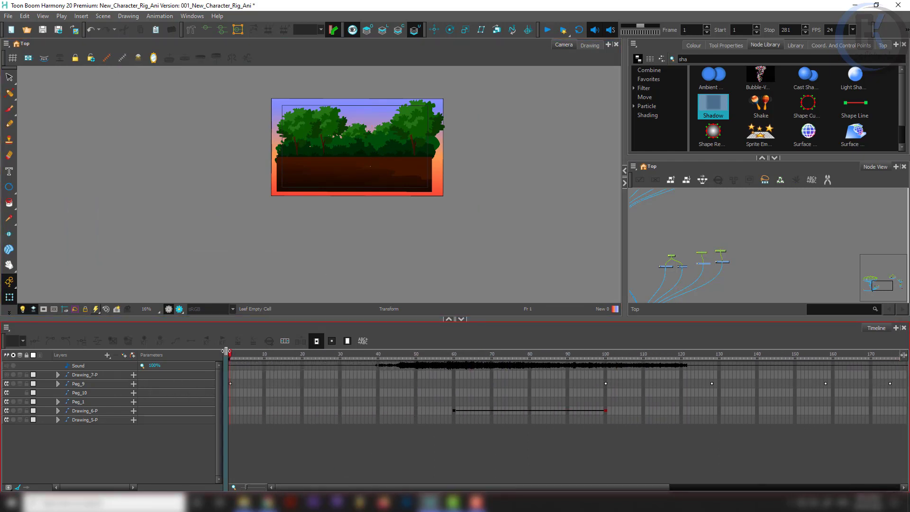
scroll(704, 212, "down", 6)
left_click_drag(666, 225, 702, 253)
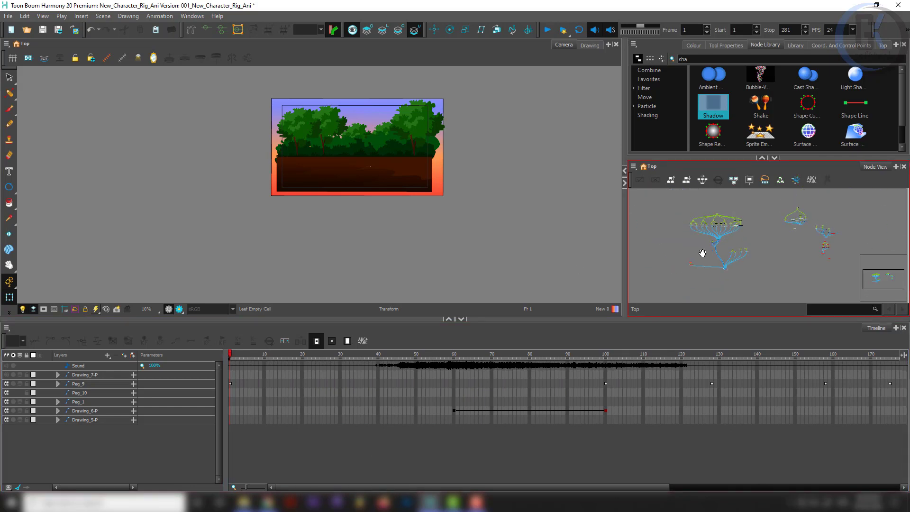
scroll(705, 258, "up", 2)
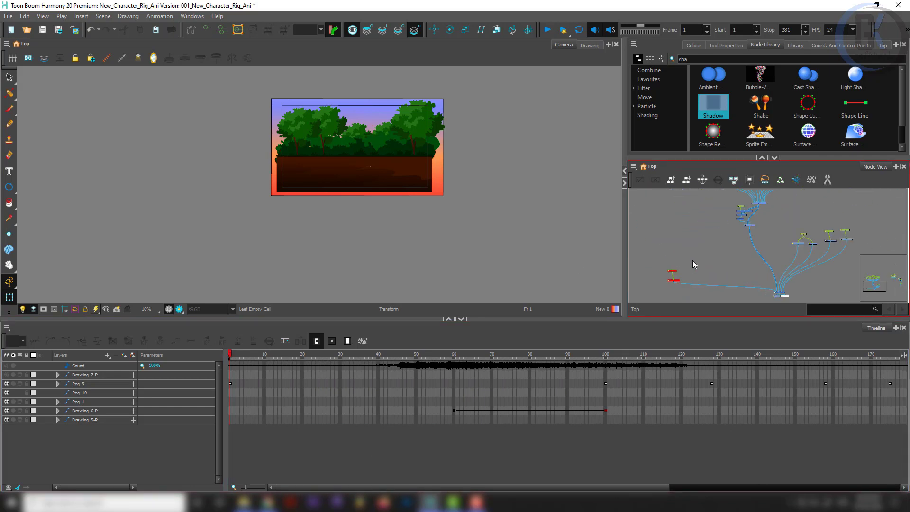
left_click(670, 279)
scroll(371, 207, "up", 3)
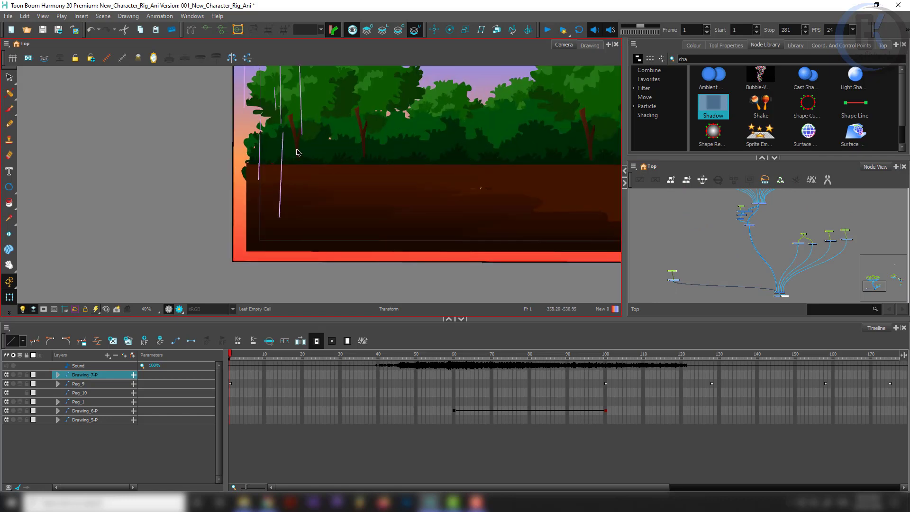
- Move the Drawing_7 node and its peg upward together in the node network
scroll(371, 208, "down", 2)
left_click(686, 255)
left_click(667, 280)
scroll(670, 280, "up", 2)
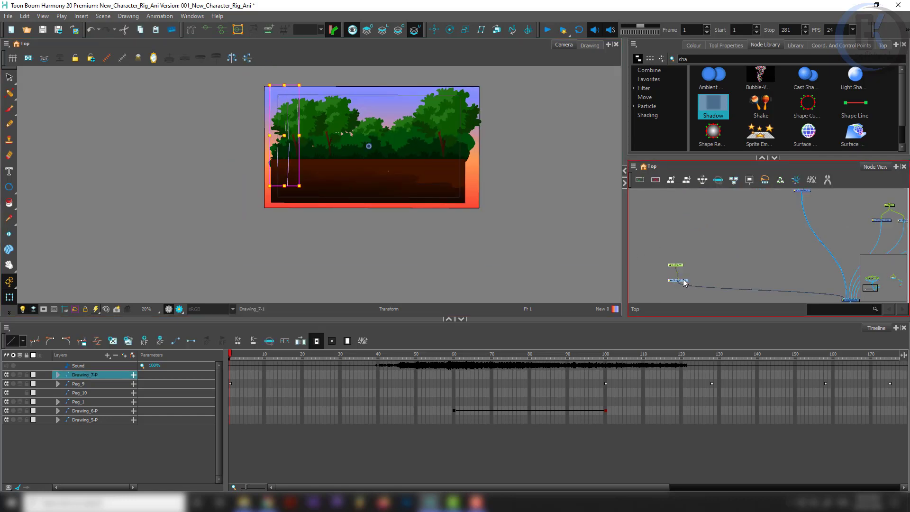
left_click_drag(675, 265, 667, 220)
left_click(687, 238)
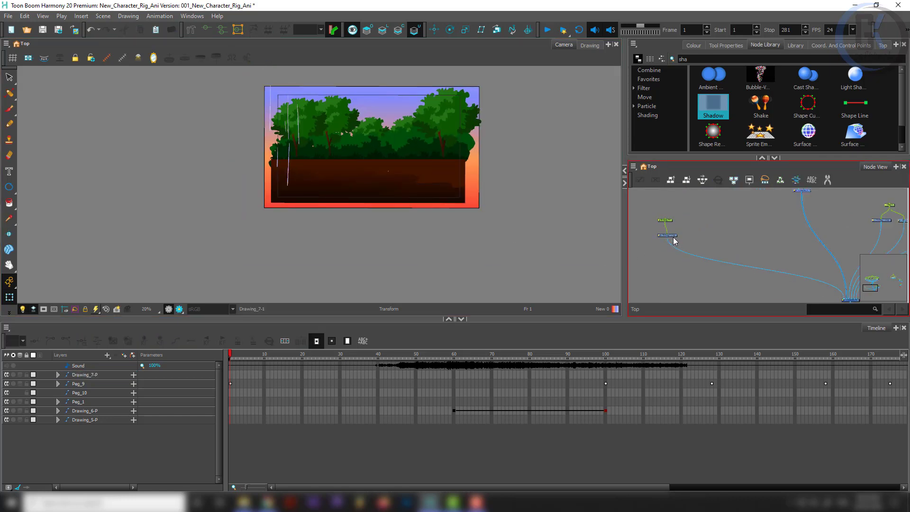
- Clear the exposure of Drawing_7 from frame 2 to frame 281, keeping only its first frame
left_click(668, 235)
key("o")
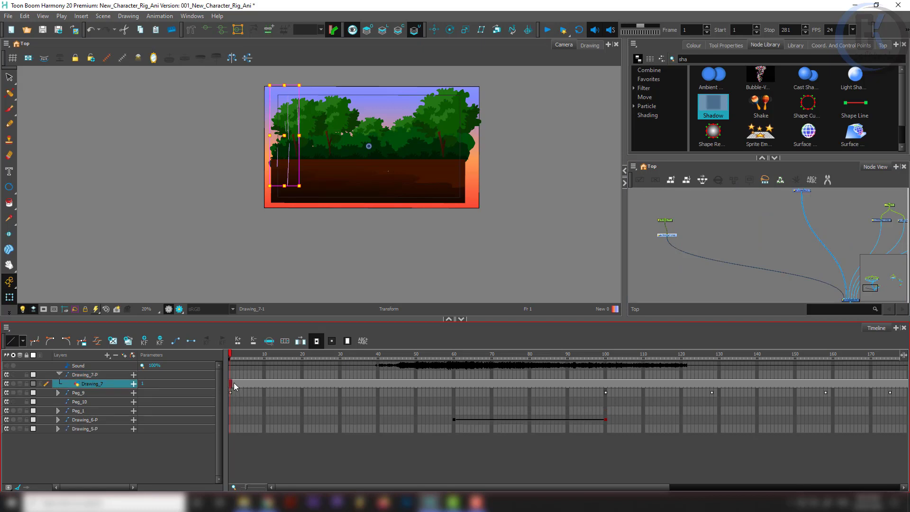
left_click_drag(238, 384, 897, 385)
key("Delete")
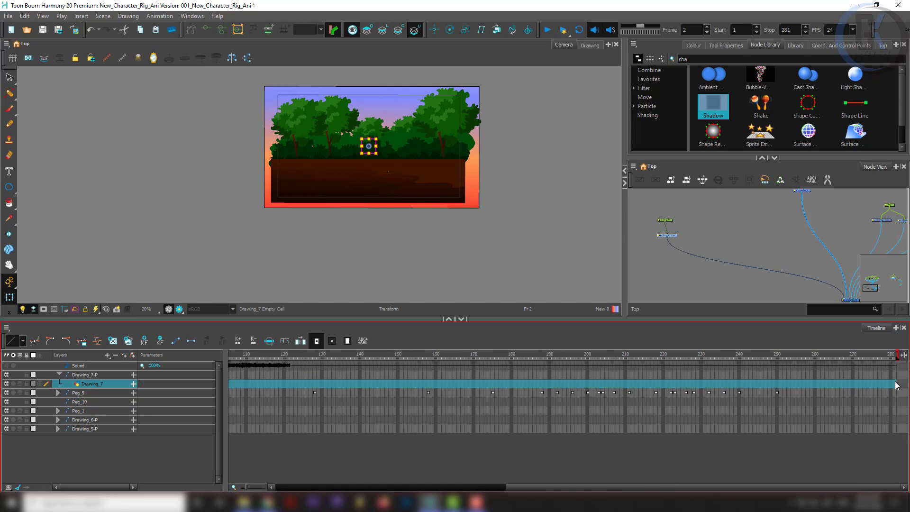
left_click_drag(535, 489, 301, 488)
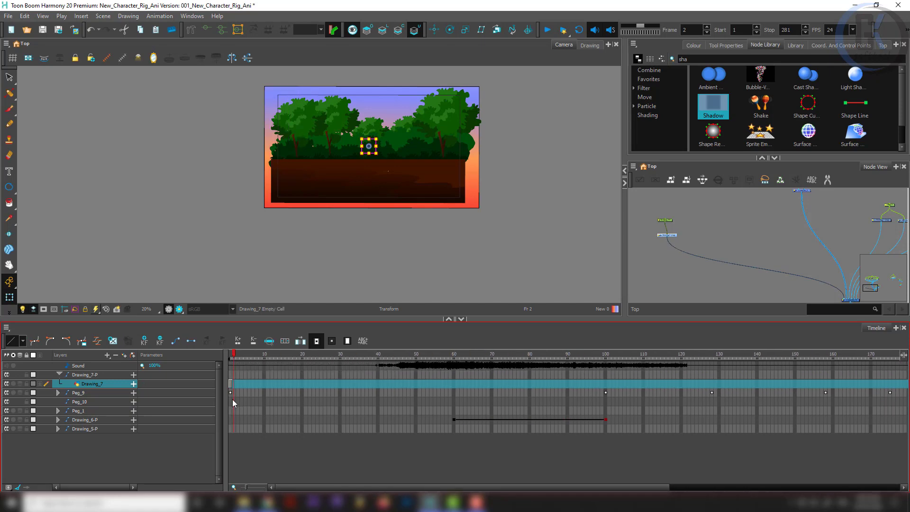
- Pick the New 2 colour and delete the existing rain streaks from frame 1 of Drawing_7
left_click(230, 384)
key("alt+s")
key("2")
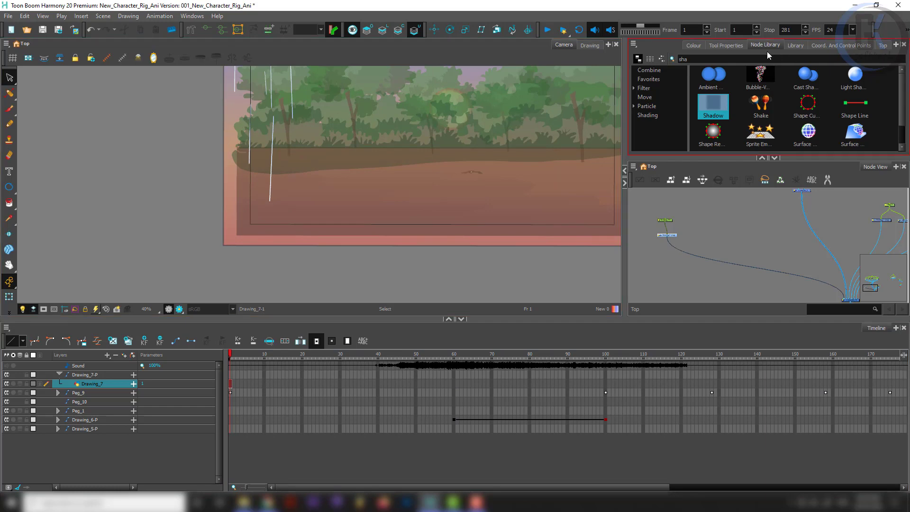
left_click(693, 45)
left_click(655, 147)
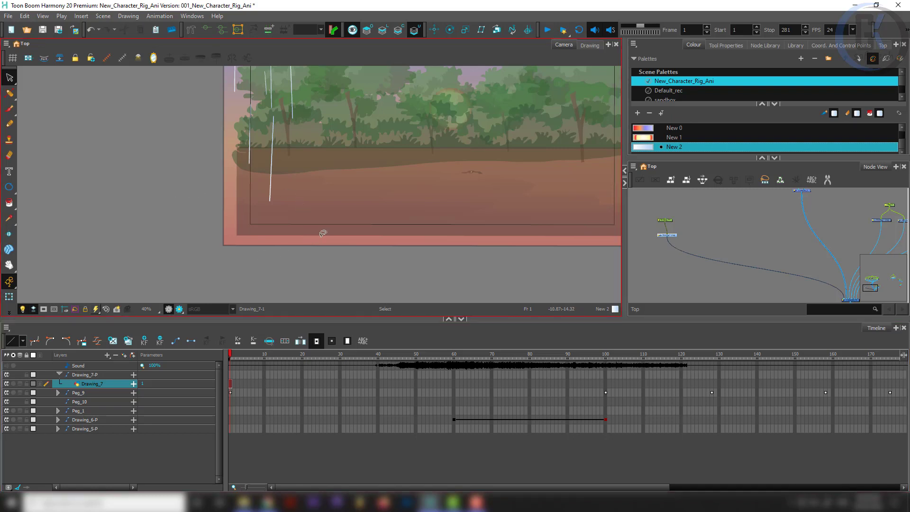
left_click_drag(299, 321, 299, 355)
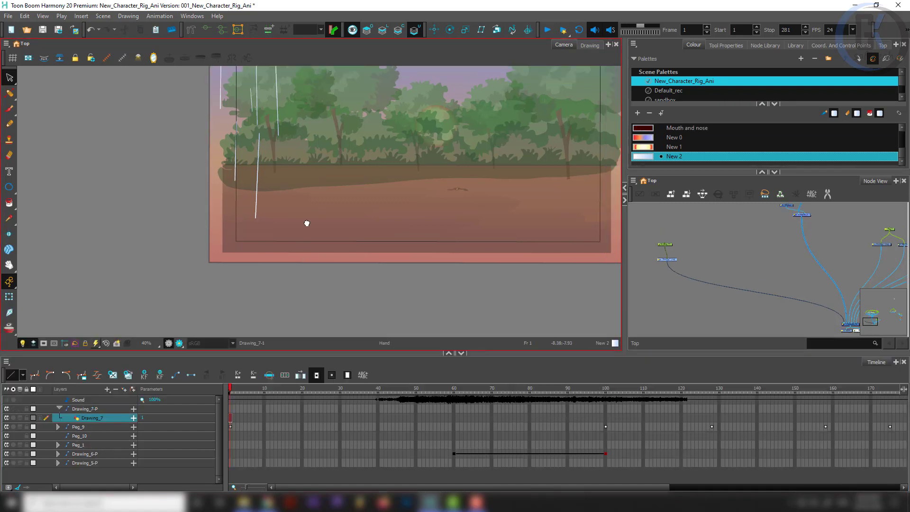
left_click_drag(325, 124, 281, 207)
mouse_move(273, 156)
left_mouse_down()
mouse_move(250, 309)
mouse_move(312, 123)
mouse_move(242, 106)
mouse_move(266, 151)
left_mouse_up()
left_click(382, 30)
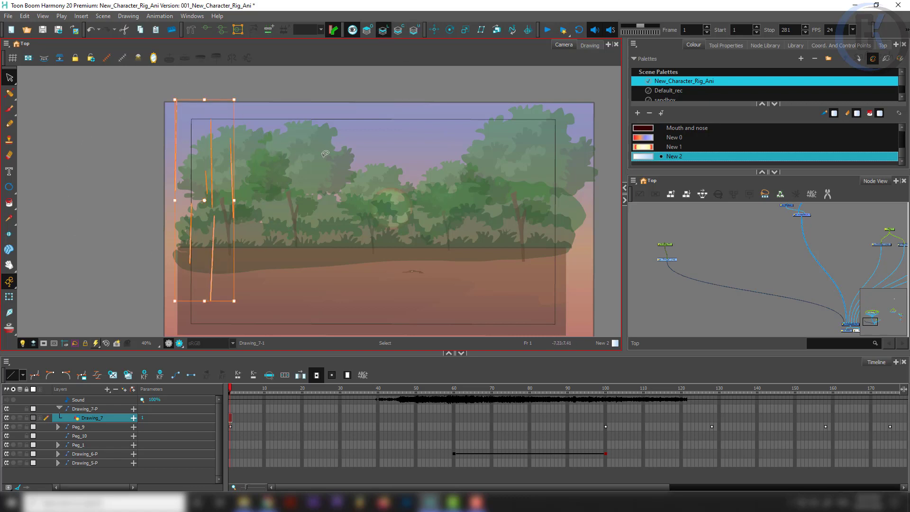
key("Delete")
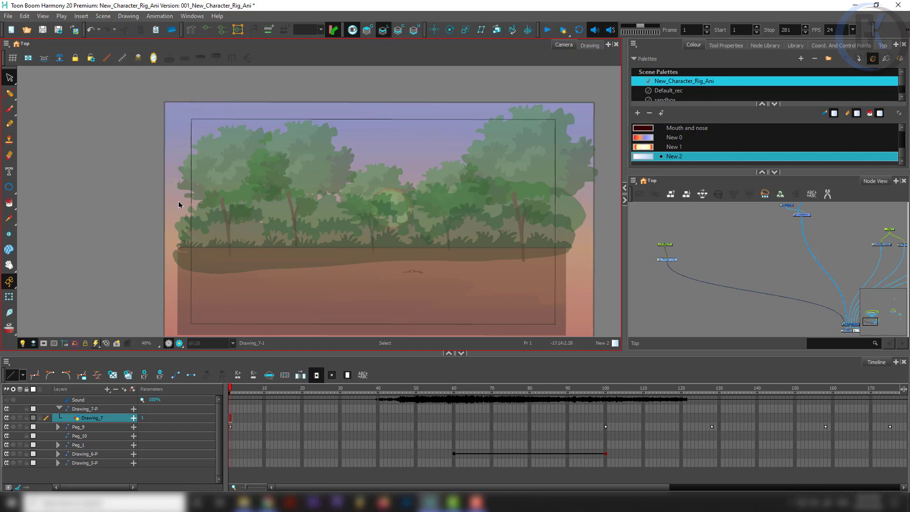
- Brush the first thin, nearly vertical rain streaks over the trees at the left side of the scene
key("alt+b")
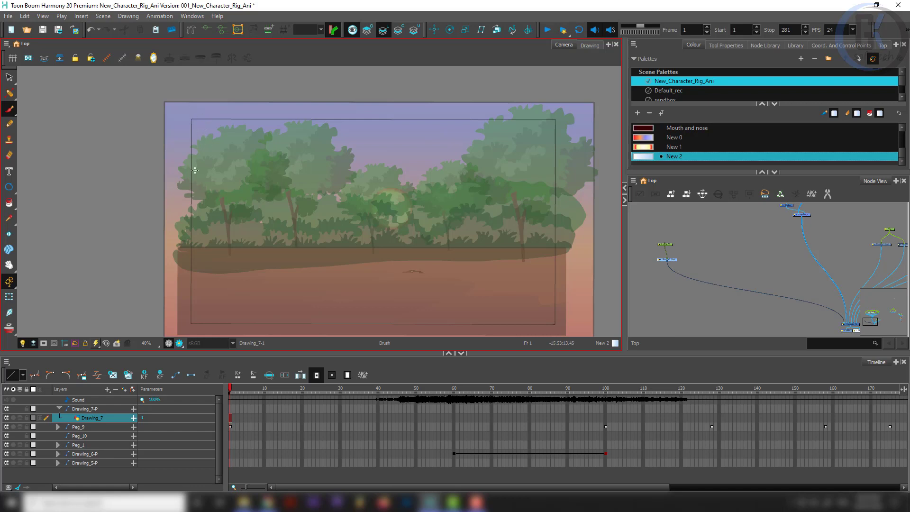
left_click_drag(191, 108, 194, 168)
key("ctrl+z")
left_click_drag(181, 109, 184, 178)
key("ctrl+z")
mouse_move(180, 122)
left_mouse_down()
mouse_move(178, 176)
mouse_move(197, 213)
left_mouse_up()
key("ctrl+z")
left_click_drag(201, 166, 192, 239)
key("ctrl+z")
left_click_drag(191, 165, 192, 217)
mouse_move(209, 129)
left_mouse_down()
mouse_move(209, 229)
mouse_move(222, 193)
mouse_move(222, 239)
left_mouse_up()
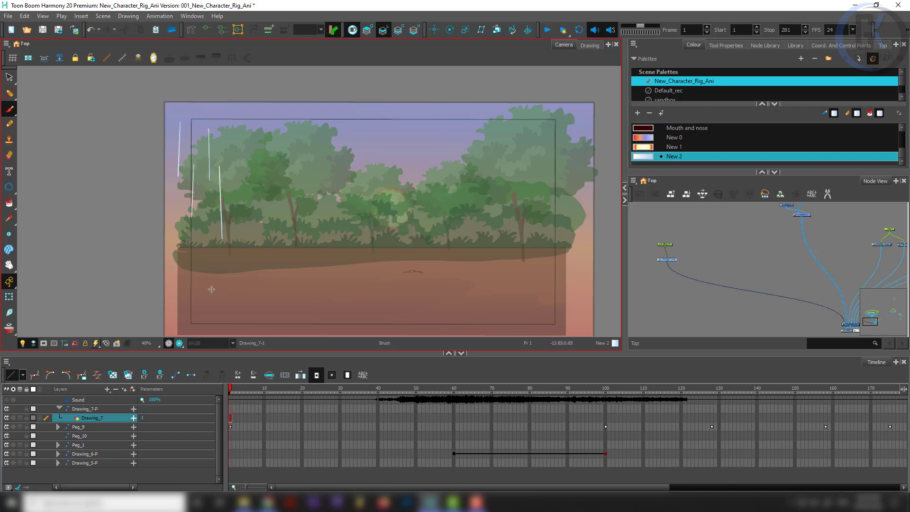
left_click_drag(212, 289, 217, 218)
left_click_drag(179, 290, 180, 219)
left_click_drag(236, 248, 236, 318)
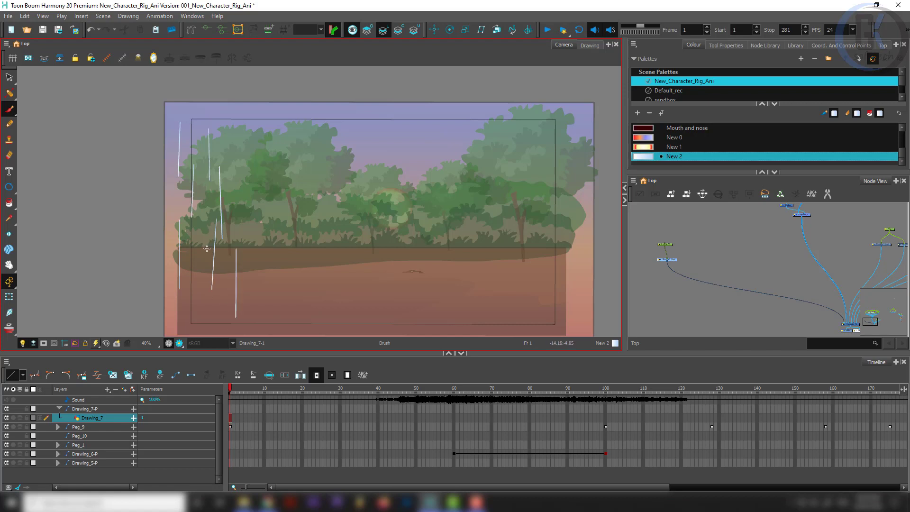
key("ctrl+z")
key("ctrl+z")
left_click_drag(201, 233, 199, 286)
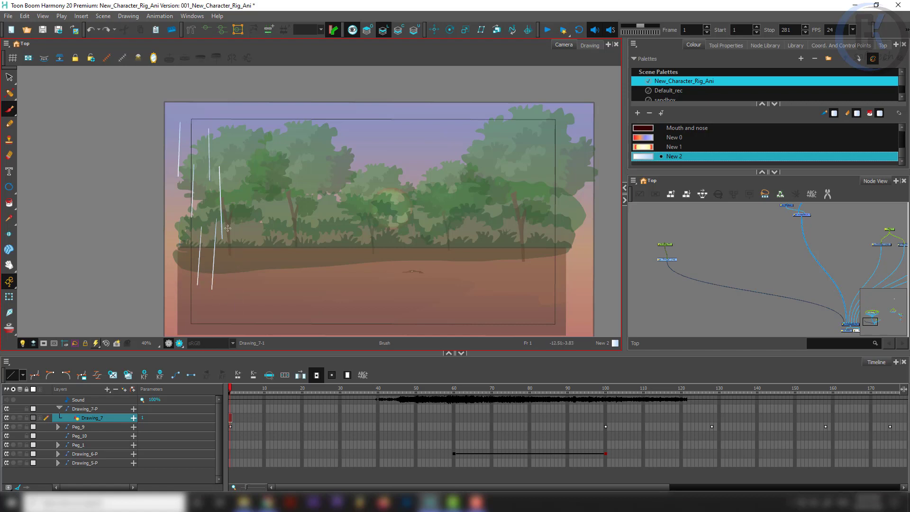
key("ctrl+z")
key("ctrl+z")
key("ctrl+z")
- Brush more thin rain streaks of varied length and slant from beyond the scene's left edge across to the right-hand trees
left_click_drag(236, 141, 235, 167)
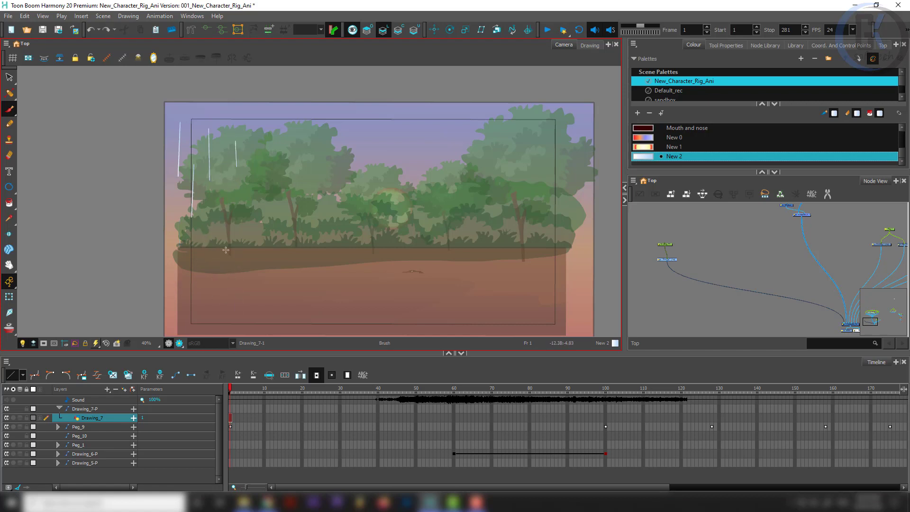
mouse_move(233, 201)
left_mouse_down()
mouse_move(231, 237)
mouse_move(214, 256)
mouse_move(232, 297)
left_mouse_up()
left_click_drag(256, 112, 254, 162)
mouse_move(193, 199)
left_mouse_down()
mouse_move(192, 264)
mouse_move(180, 308)
left_mouse_up()
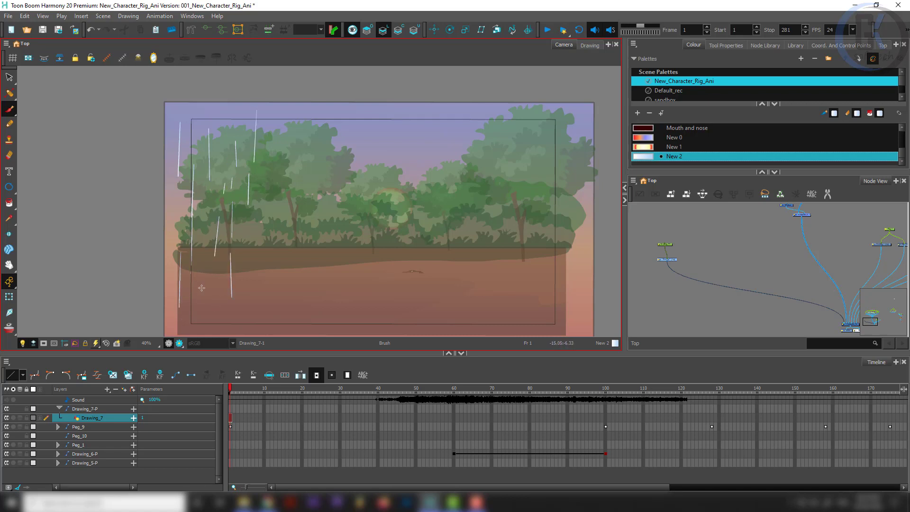
left_click_drag(202, 273, 201, 316)
left_click_drag(207, 192, 205, 224)
left_click_drag(222, 92, 220, 127)
mouse_move(152, 79)
left_mouse_down()
mouse_move(153, 215)
mouse_move(129, 298)
left_mouse_up()
left_click_drag(259, 241, 255, 275)
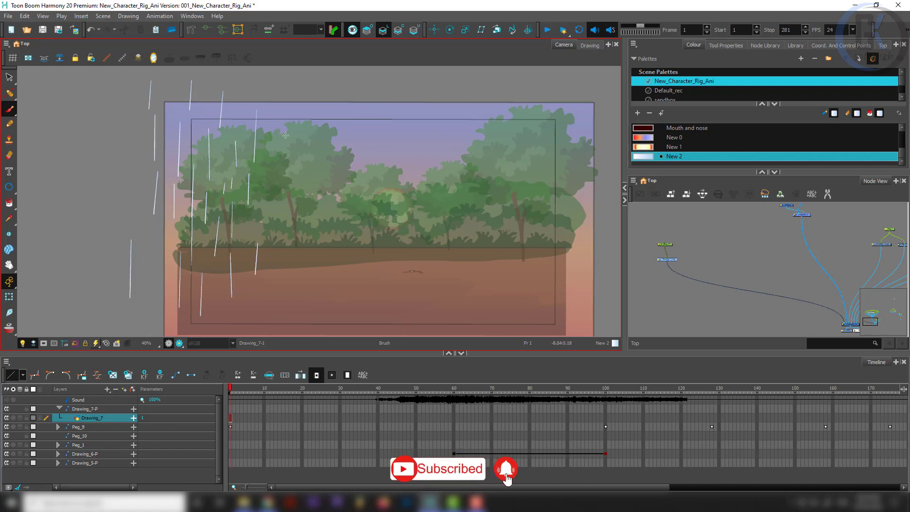
left_click_drag(285, 133, 279, 175)
left_click_drag(281, 87, 278, 102)
mouse_move(313, 135)
left_mouse_down()
mouse_move(312, 191)
mouse_move(290, 223)
left_mouse_up()
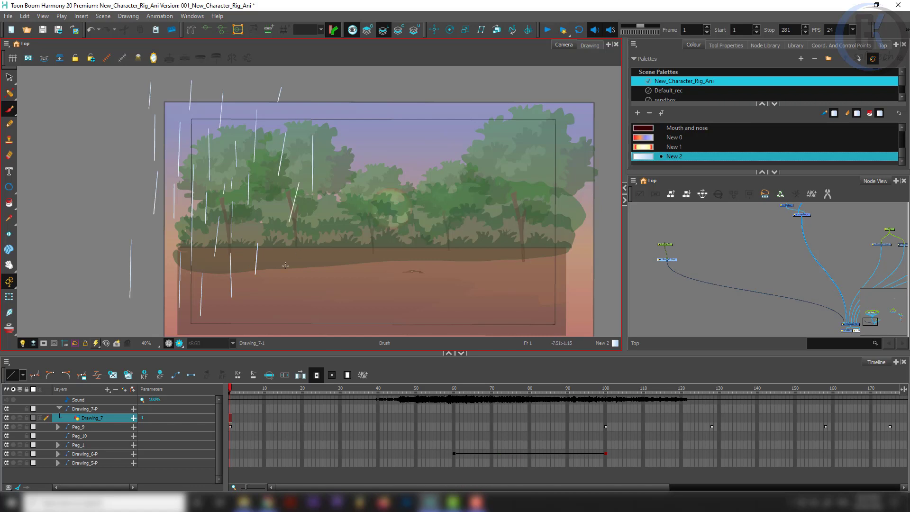
key("alt+s")
mouse_move(294, 185)
left_mouse_down()
mouse_move(288, 240)
mouse_move(306, 266)
mouse_move(264, 328)
left_mouse_up()
left_click_drag(314, 126, 305, 155)
mouse_move(331, 88)
left_mouse_down()
mouse_move(335, 280)
mouse_move(312, 322)
left_mouse_up()
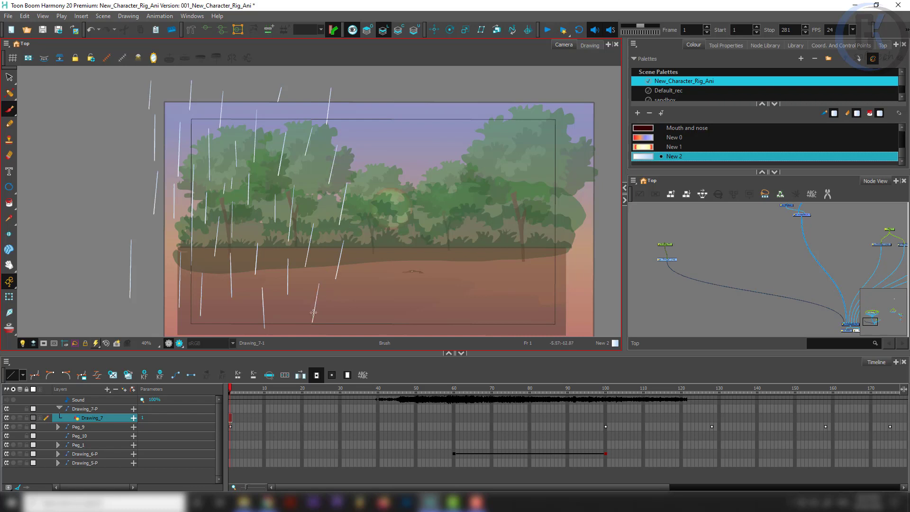
left_click_drag(364, 101, 357, 136)
left_click_drag(395, 90, 379, 150)
mouse_move(370, 183)
left_mouse_down()
mouse_move(367, 210)
mouse_move(378, 214)
left_mouse_up()
mouse_move(361, 270)
left_mouse_down()
mouse_move(349, 316)
mouse_move(361, 327)
left_mouse_up()
left_click_drag(329, 245, 320, 259)
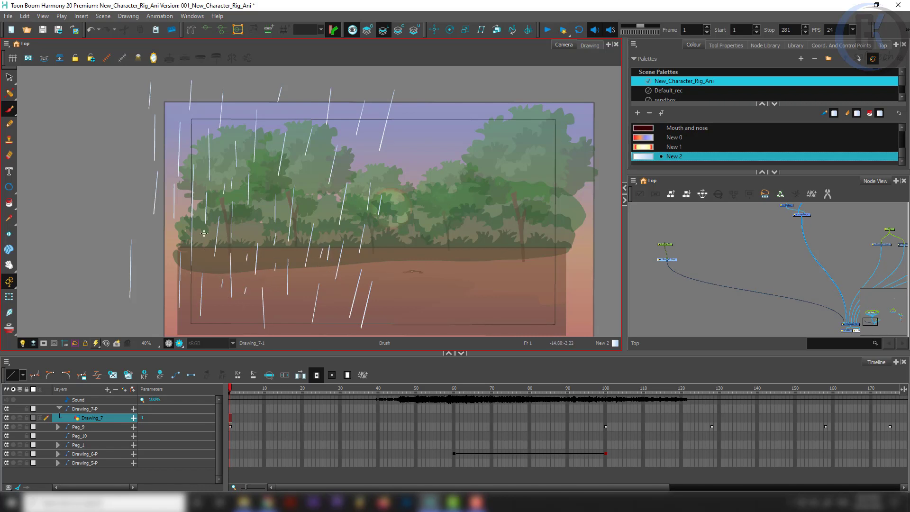
left_click_drag(406, 191, 402, 234)
left_click_drag(319, 161, 316, 186)
mouse_move(420, 102)
left_mouse_down()
mouse_move(412, 151)
mouse_move(426, 203)
mouse_move(393, 248)
mouse_move(425, 271)
mouse_move(395, 324)
mouse_move(414, 321)
mouse_move(439, 141)
mouse_move(458, 155)
left_mouse_up()
left_click_drag(445, 176, 448, 300)
left_click_drag(470, 260, 467, 312)
left_click_drag(469, 176, 467, 198)
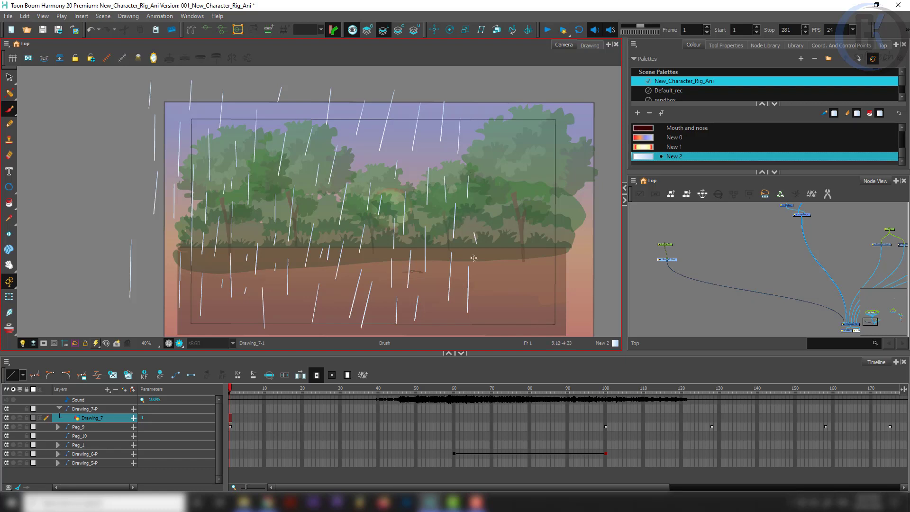
left_click_drag(488, 81, 479, 177)
left_click_drag(508, 100, 509, 141)
- Duplicate all the rain streaks on Drawing_7 and nudge the copy to the right of the originals
key("alt+s")
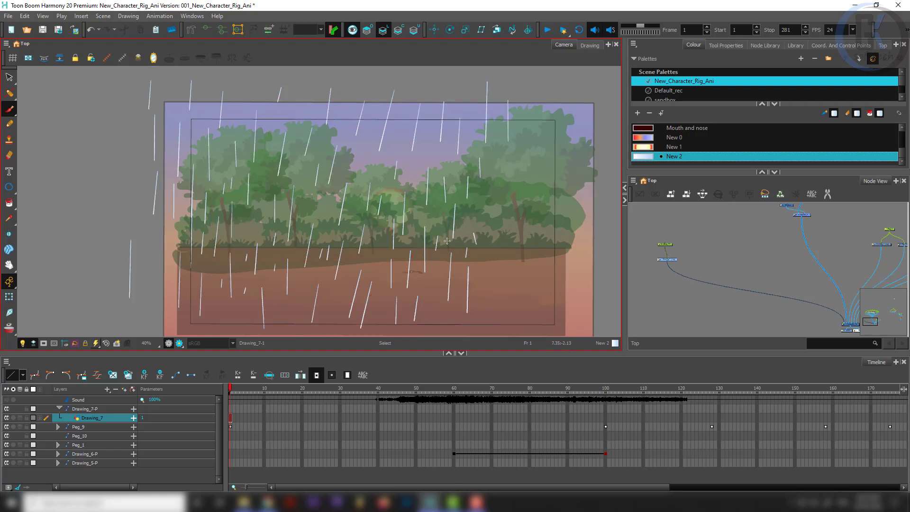
left_click_drag(507, 207, 457, 218)
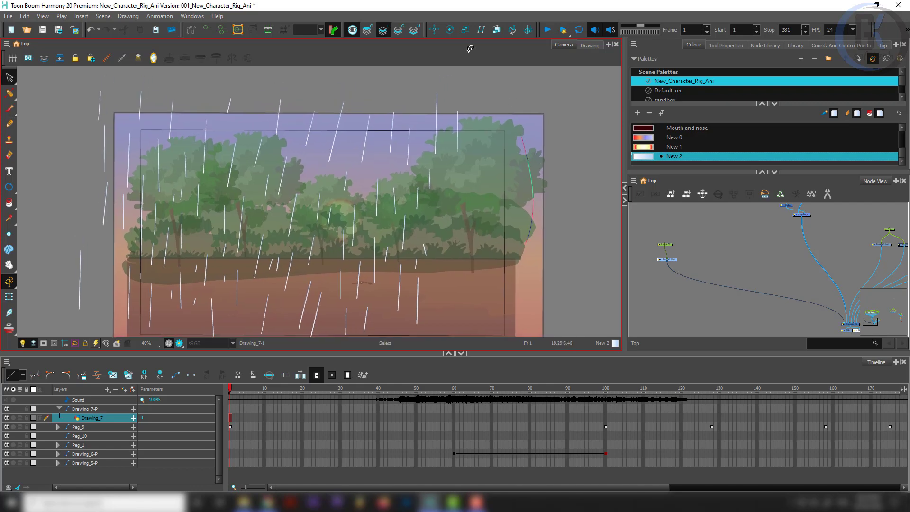
key("ctrl+a")
key("ctrl+d")
key("Right")
key("Right")
key("Right")
key("Right")
key("Right")
key("Right")
key("Right")
key("Right")
key("Right")
key("Right")
key("Right")
key("Right")
key("Right")
key("Right")
key("Right")
key("Right")
key("Right")
key("Right")
key("Right")
key("Right")
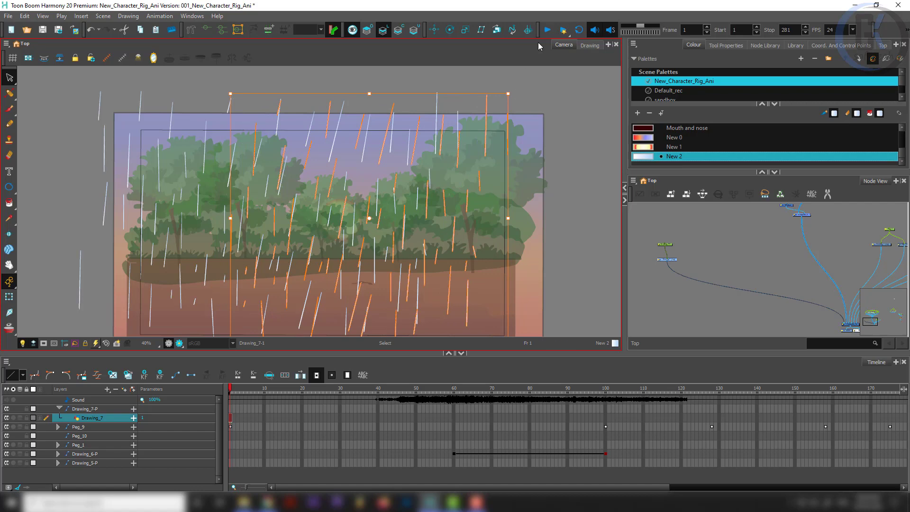
- Flip the duplicated streaks horizontally and nudge them further right until they cover the scene's right side, then deselect them
left_click(725, 45)
left_click(648, 127)
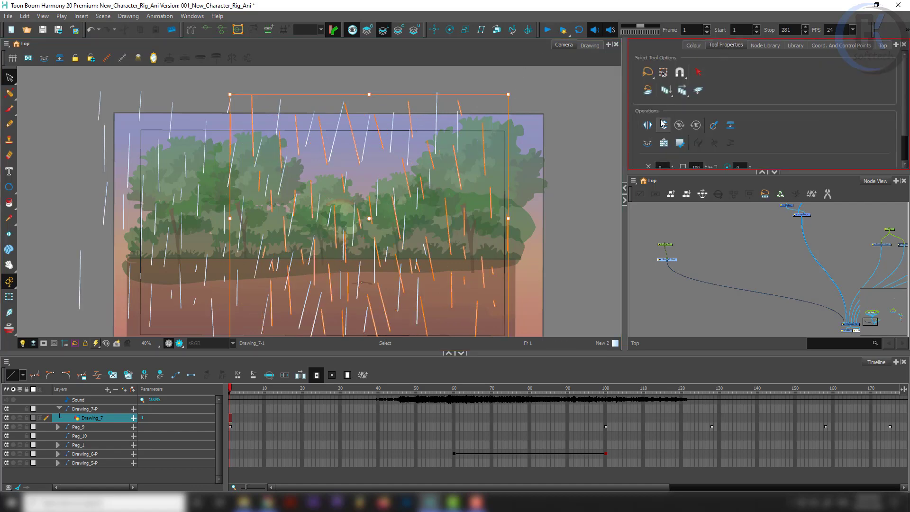
left_click(283, 234)
key("Right")
key("Right")
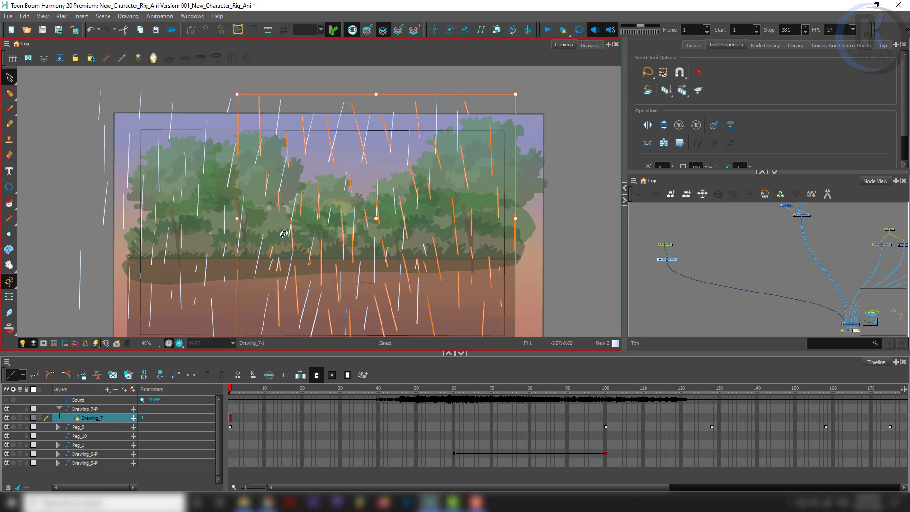
key("Right")
key("Right")
key("Right")
key("Right")
key("Right")
key("Right")
key("Right")
key("Right")
key("Right")
key("Right")
key("Right")
key("Right")
key("Right")
key("Right")
key("Right")
key("Right")
key("Right")
key("Right")
key("Right")
key("Right")
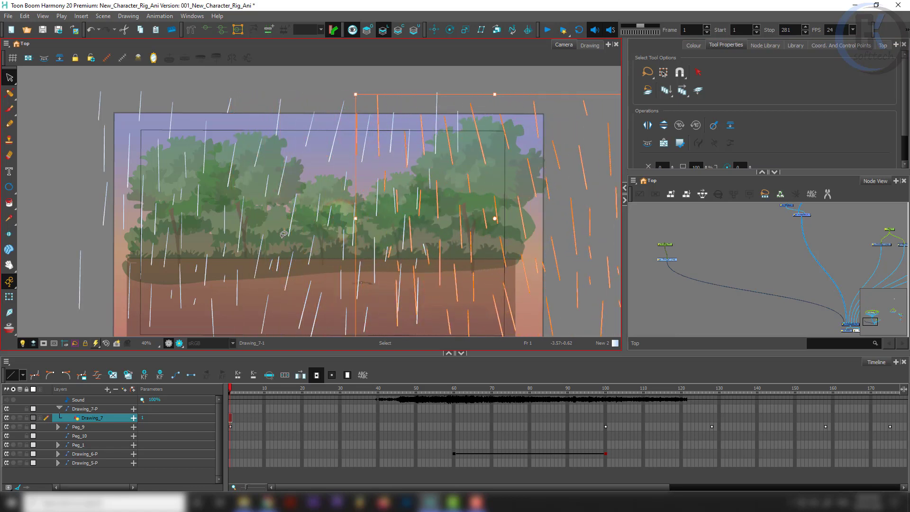
left_click(269, 101)
key("ctrl+alt")
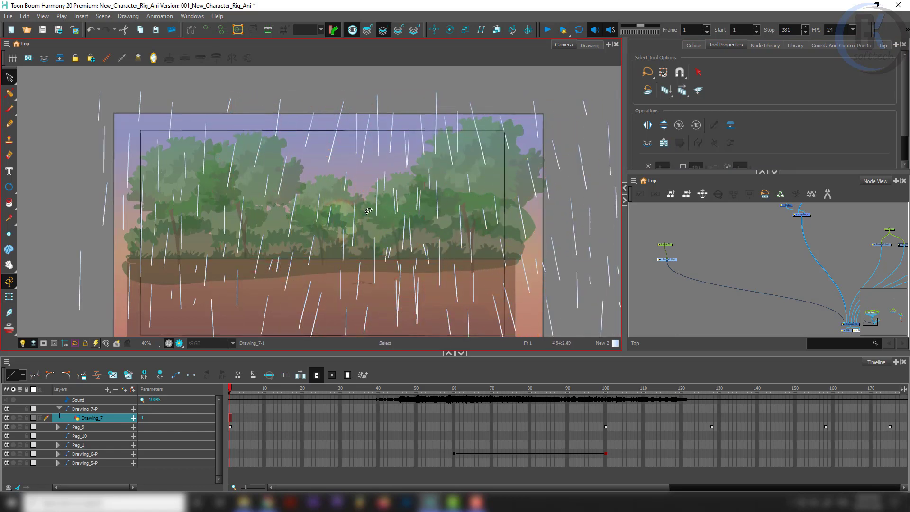
- Select the rain streaks over the scene's left half on Drawing_7, duplicate them and nudge the copy down and to the left
key("2")
key("2")
key("2")
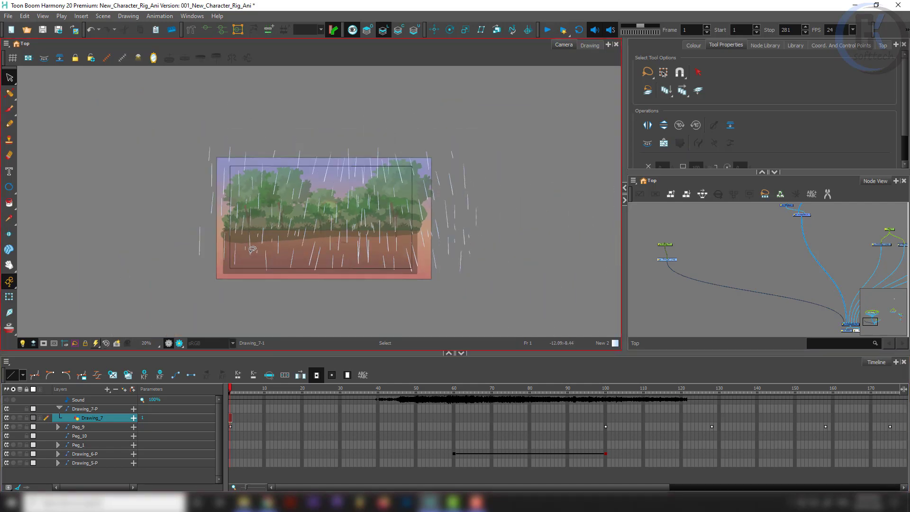
key("2")
key("2")
key("2")
key("1")
key("1")
mouse_move(72, 228)
left_mouse_down()
mouse_move(150, 350)
mouse_move(170, 284)
left_mouse_up()
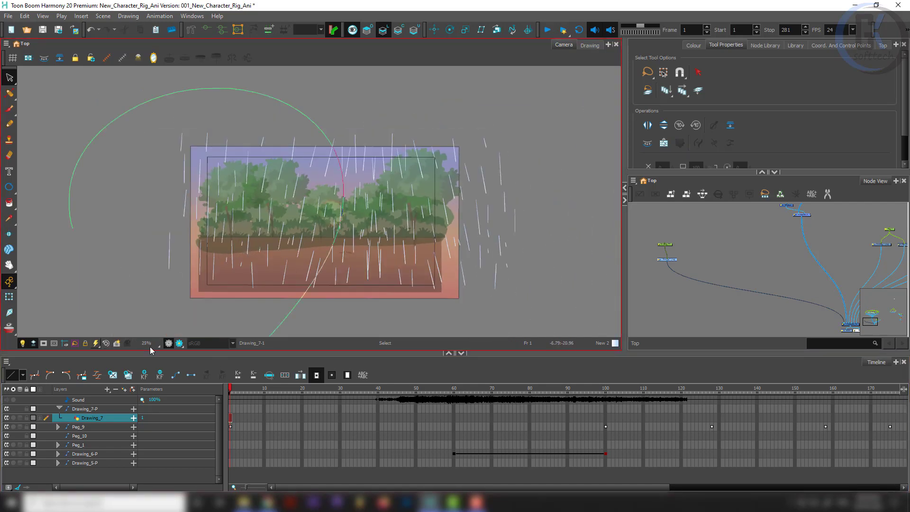
key("ctrl+d")
key("Left")
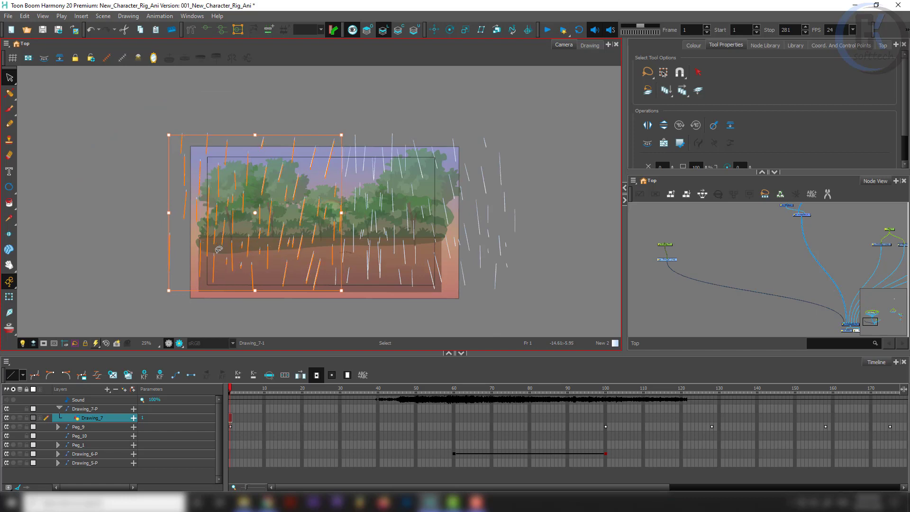
key("Left")
key("Down")
key("Down")
key("Down")
key("Left")
key("Left")
key("Left")
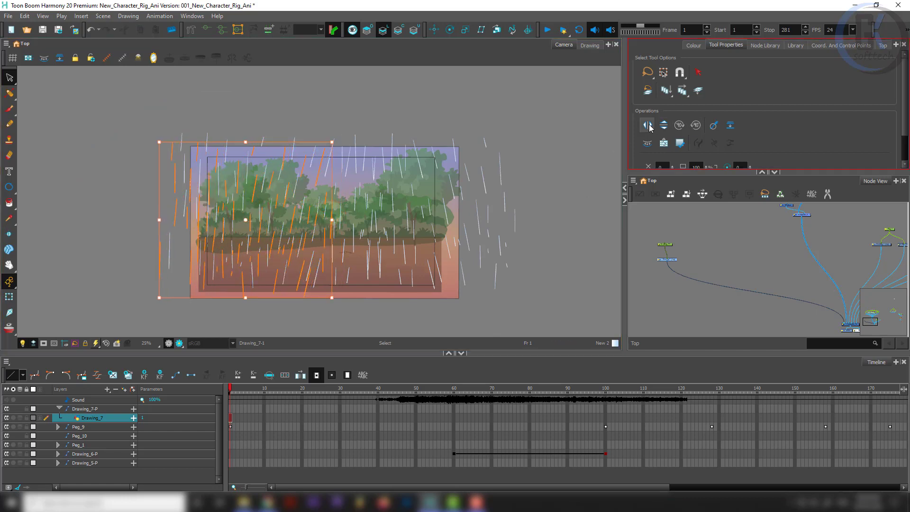
- Flip the copied streaks horizontally, nudge them further left and slightly down, and place a copy over the scene's left and middle part
scroll(638, 138, "down", 2)
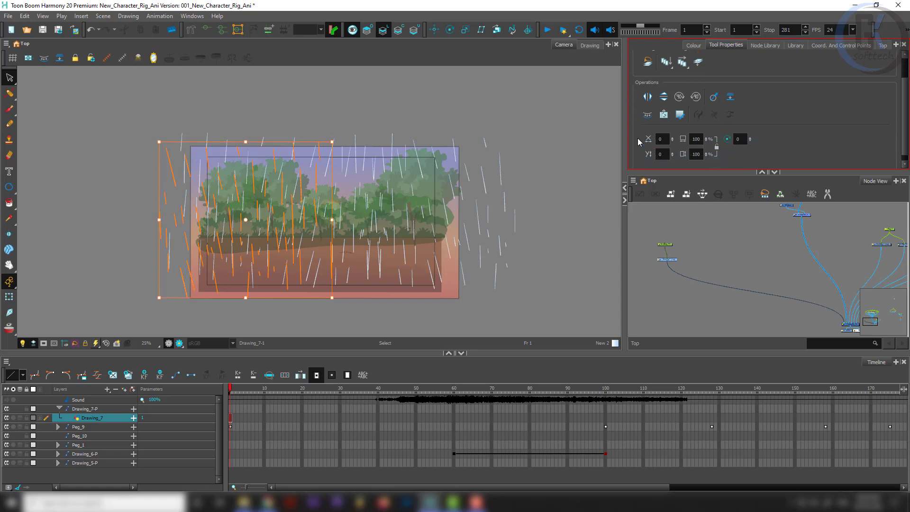
key("Left")
key("Left")
key("Left")
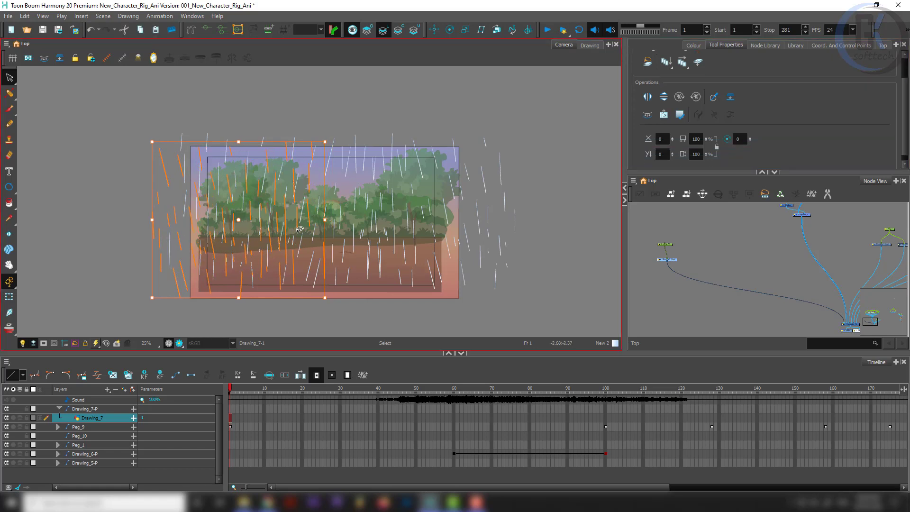
key("Down")
key("Down")
key("Left")
key("Left")
key("Left")
key("Left")
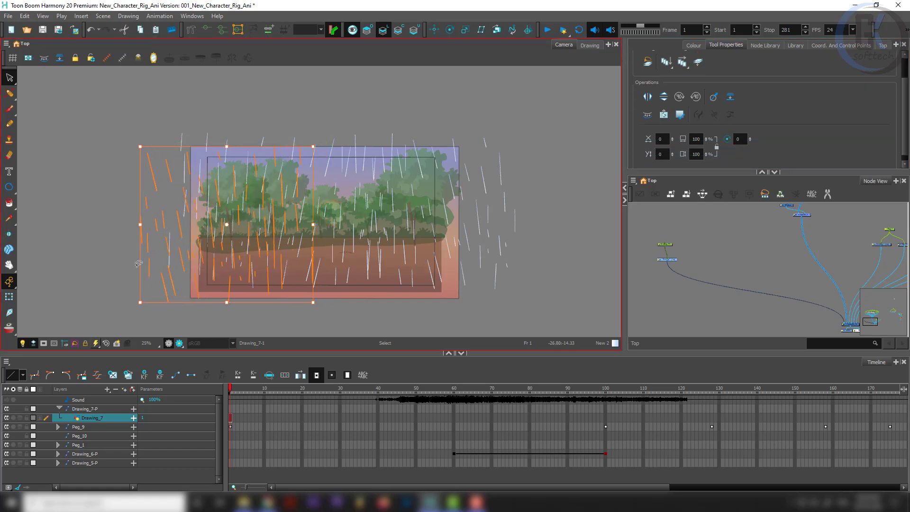
left_click_drag(226, 224, 281, 211)
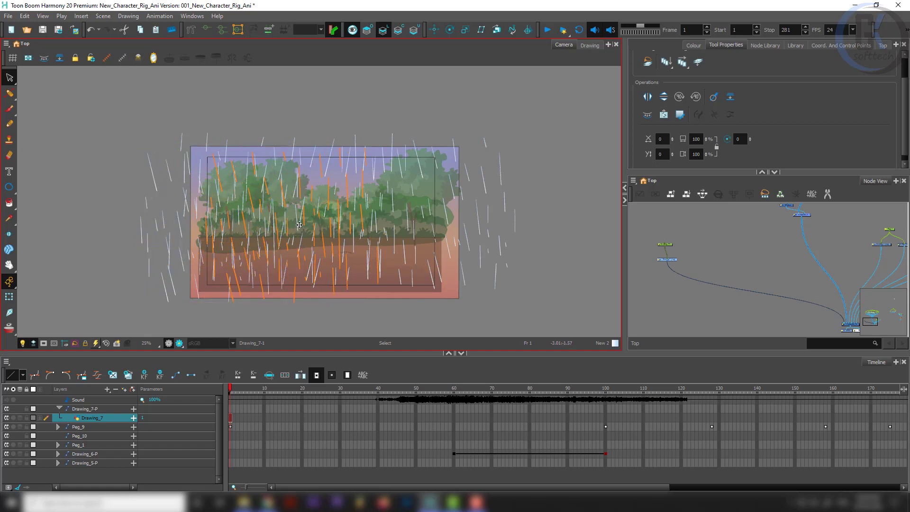
- Delete the surplus streaks beyond the scene's left edge and the dense cluster across the middle
left_click(179, 210)
left_click_drag(179, 210, 180, 213)
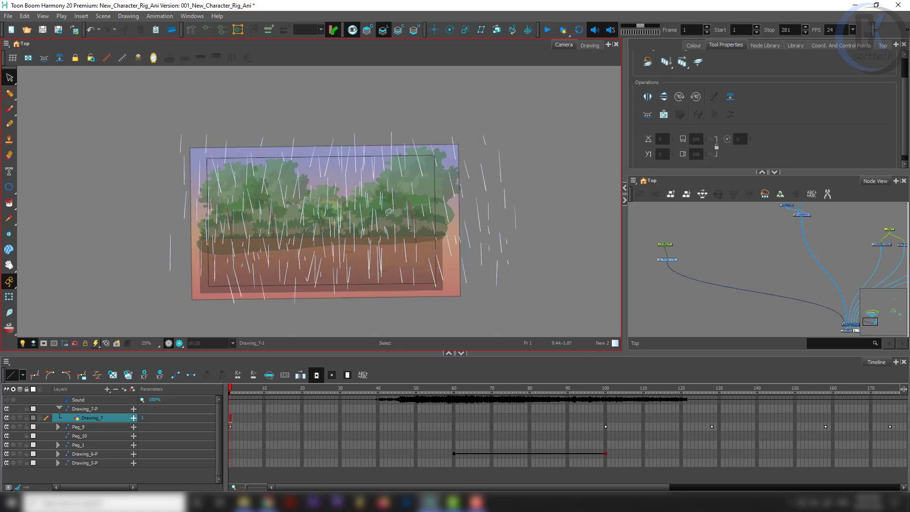
mouse_move(379, 110)
left_mouse_down()
mouse_move(306, 150)
mouse_move(328, 118)
mouse_move(405, 80)
mouse_move(428, 135)
left_mouse_up()
key("Delete")
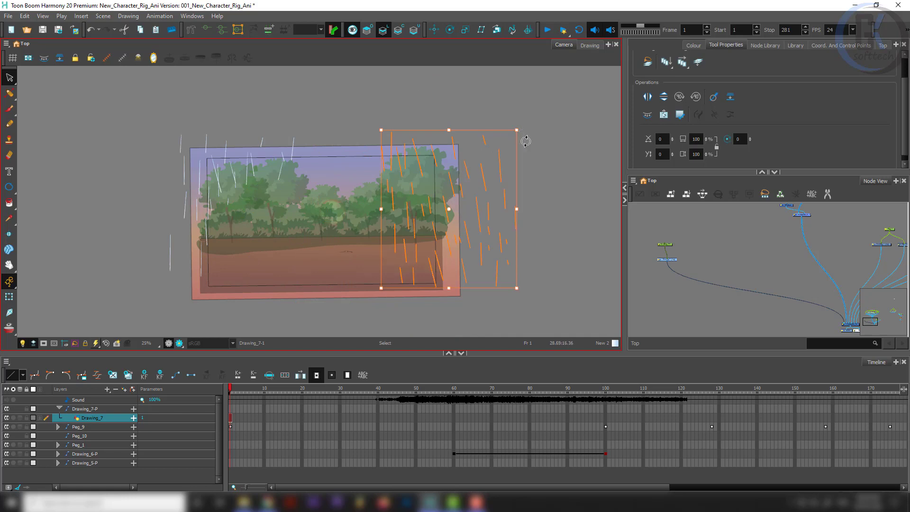
- Rotate the remaining streaks at the scene's right slightly, paste a copy and move it over the middle
left_click_drag(524, 141, 529, 150)
key("ctrl+v")
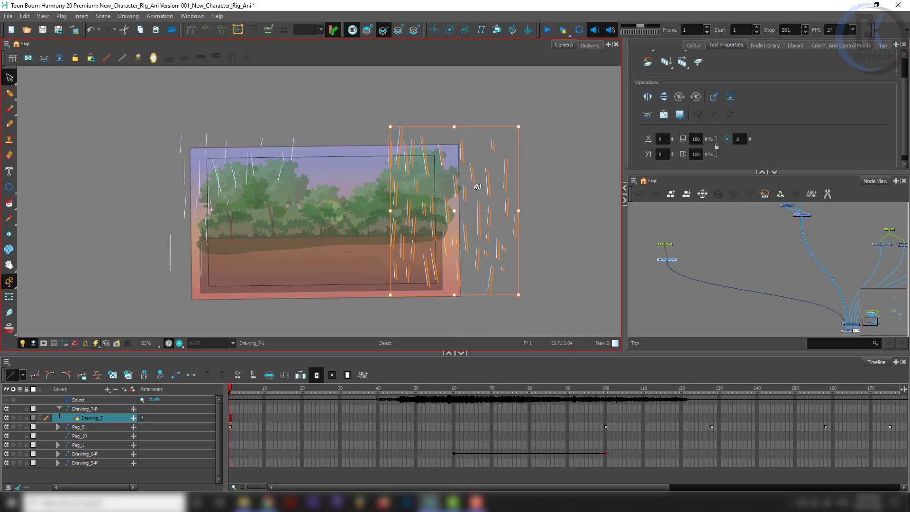
mouse_move(469, 190)
left_mouse_down()
mouse_move(434, 197)
mouse_move(391, 183)
mouse_move(375, 199)
left_mouse_up()
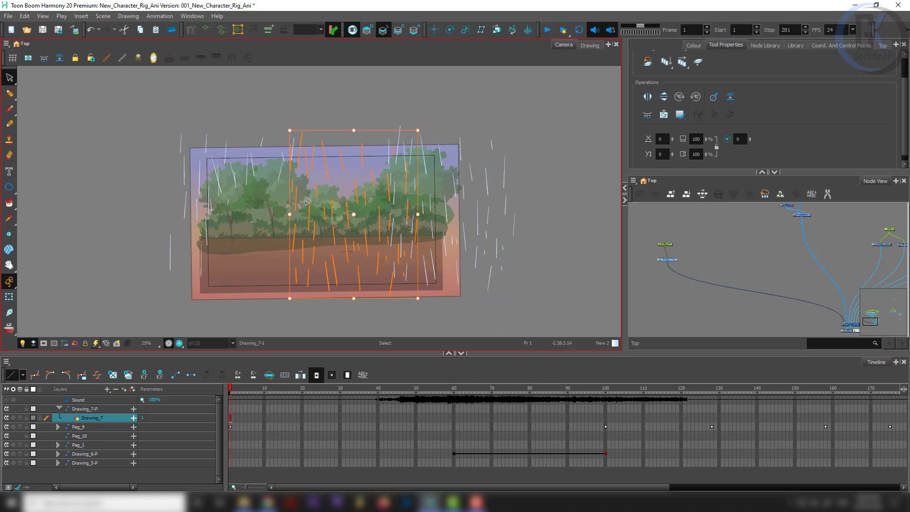
left_click_drag(308, 201, 310, 205)
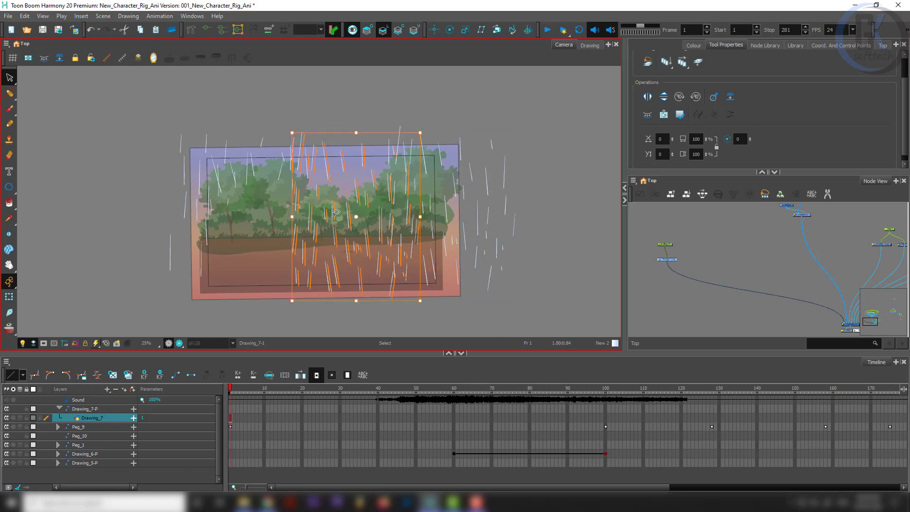
left_click(345, 214)
key("ctrl+a")
left_click(323, 214)
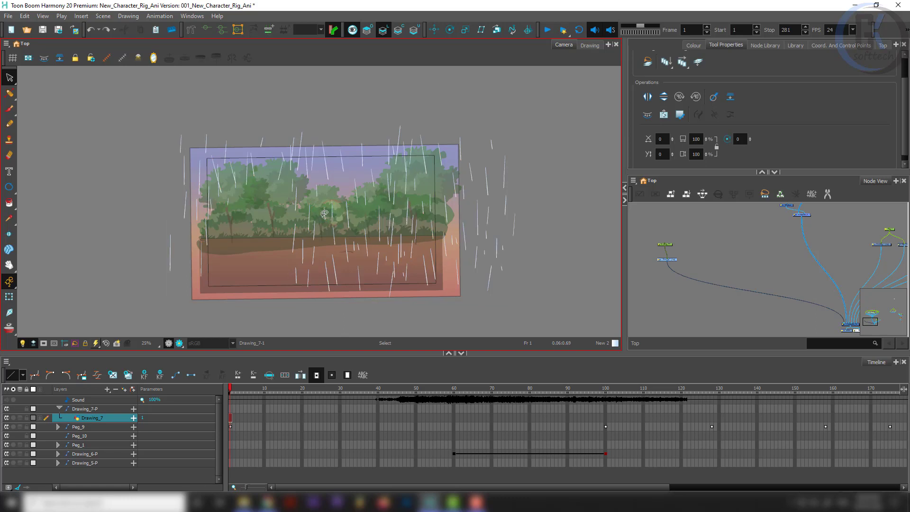
- Paste another copy of the streaks and shift it left until it covers the scene's left half
key("ctrl+v")
left_click_drag(356, 175, 325, 173)
key("Left")
key("Left")
key("Left")
key("Left")
key("Left")
key("Left")
key("Left")
key("Left")
key("Left")
key("Left")
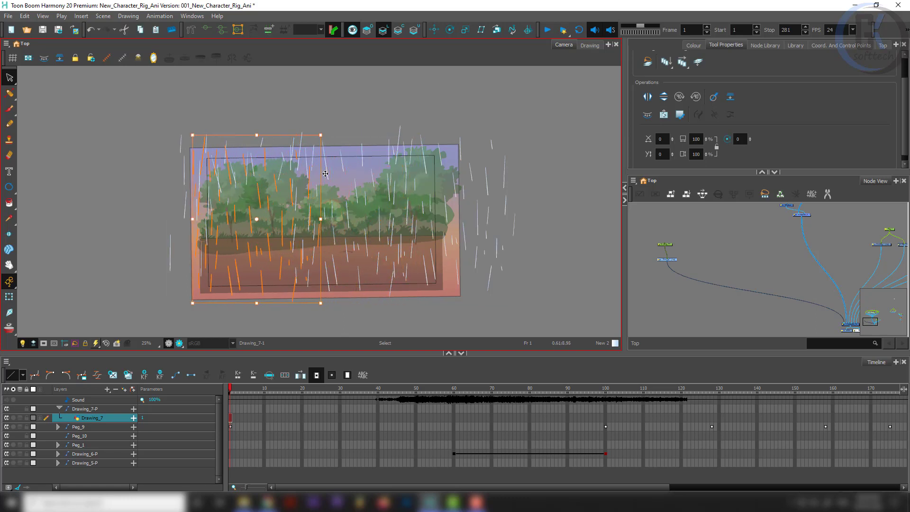
- Delete the crowded streaks in narrow vertical strips over the right-hand trees and just left of the middle
mouse_move(407, 116)
left_mouse_down()
mouse_move(389, 85)
mouse_move(397, 145)
left_mouse_up()
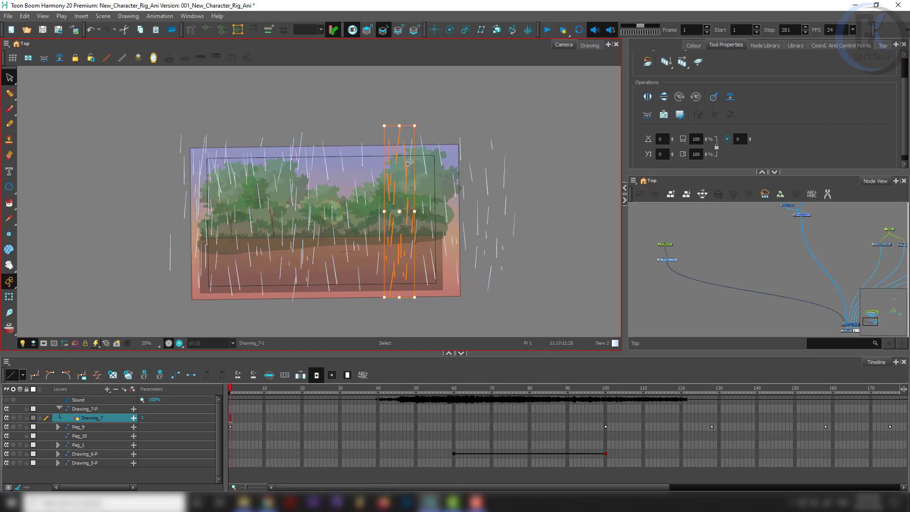
key("Delete")
left_click_drag(280, 115, 295, 114)
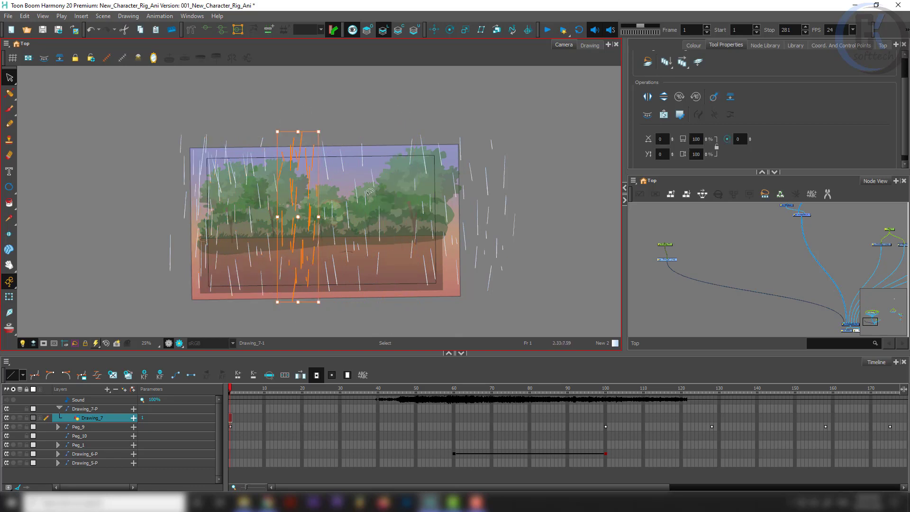
key("Delete")
- Brush a few thin vertical rain streaks into the gaps around the middle of the scene with Solid Brush 3
key("b")
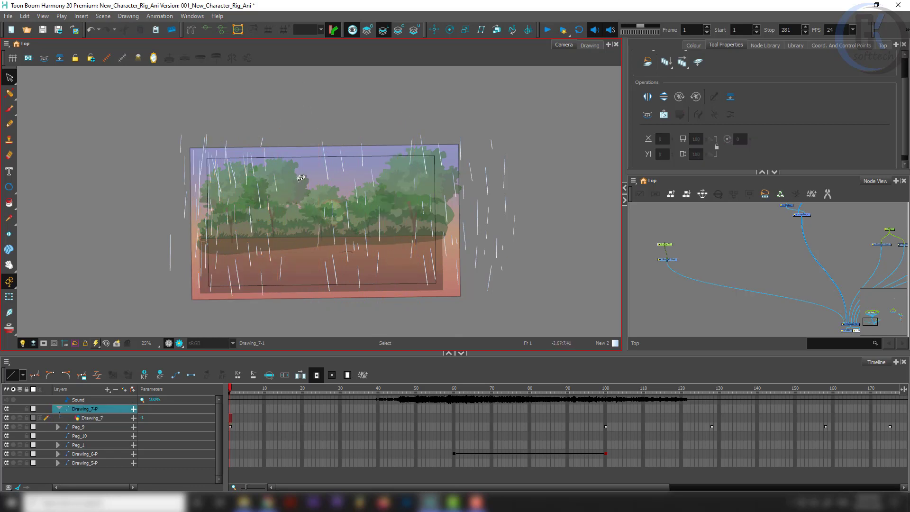
key("alt+b")
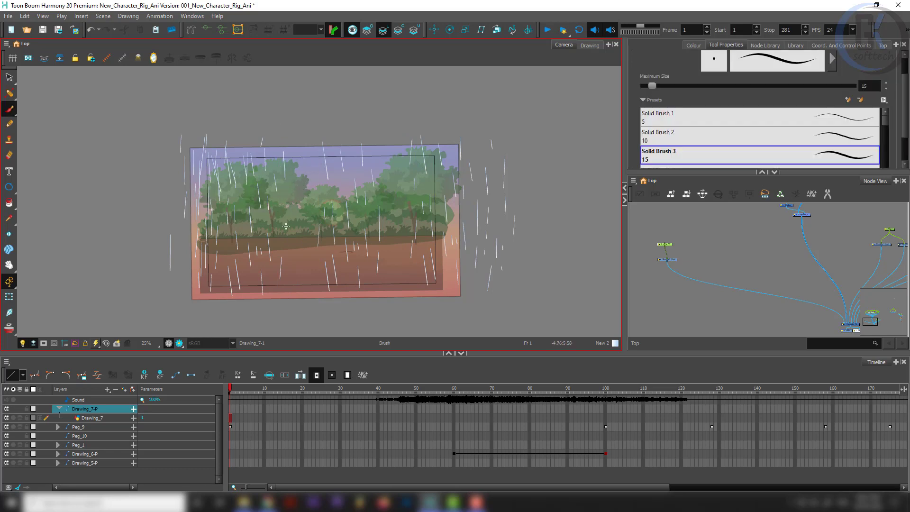
left_click_drag(300, 237, 298, 284)
left_click_drag(308, 161, 302, 226)
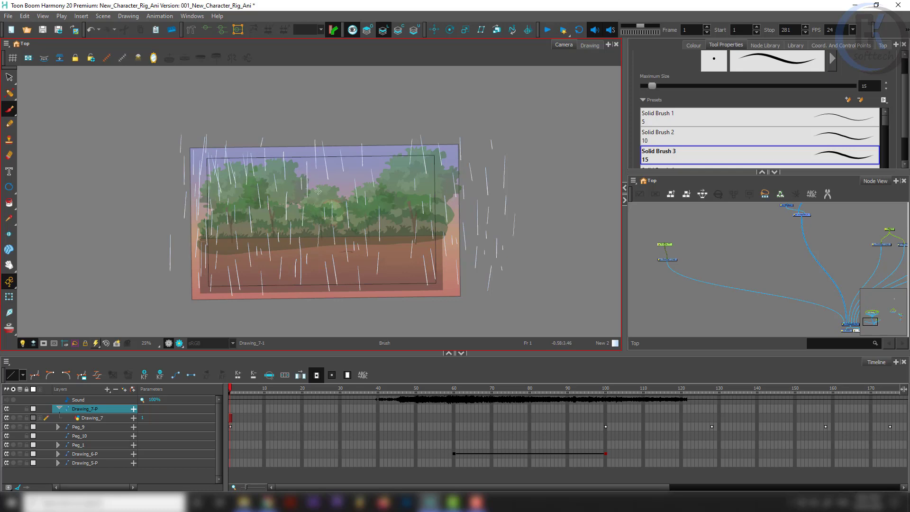
left_click_drag(323, 175, 322, 198)
left_click_drag(388, 147, 393, 256)
left_click_drag(318, 274, 317, 292)
- On frame 2 of Drawing_7, with the onion skin enabled, brush the first thin rain streaks over the left-hand trees and ground
left_click(235, 417)
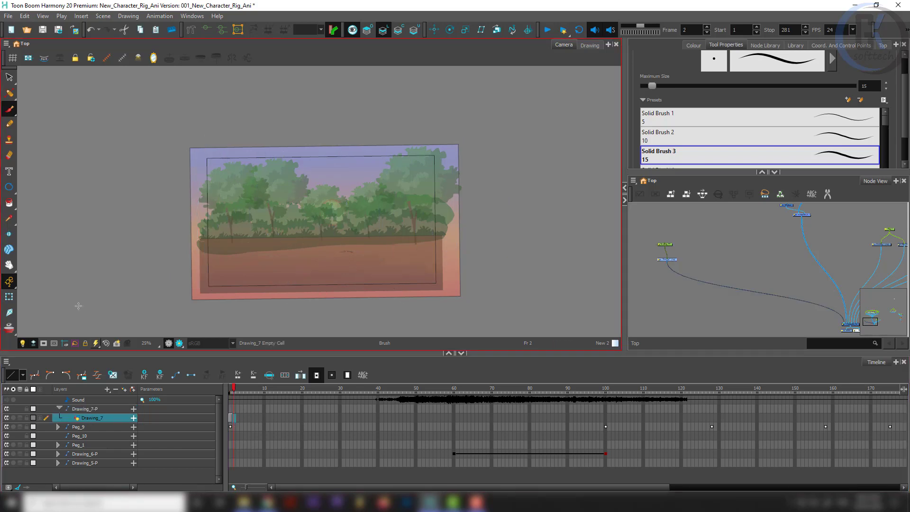
left_click(9, 328)
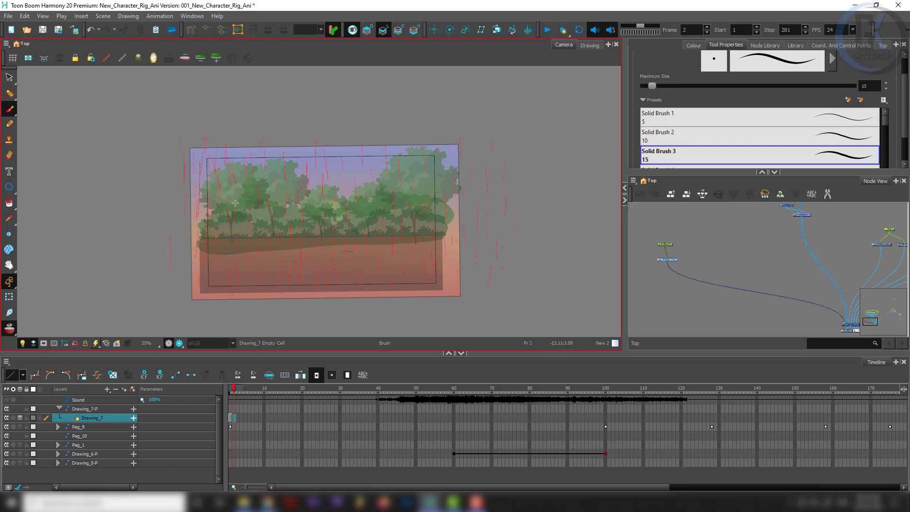
left_click_drag(216, 210, 220, 284)
key("ctrl+z")
left_click_drag(224, 165, 225, 204)
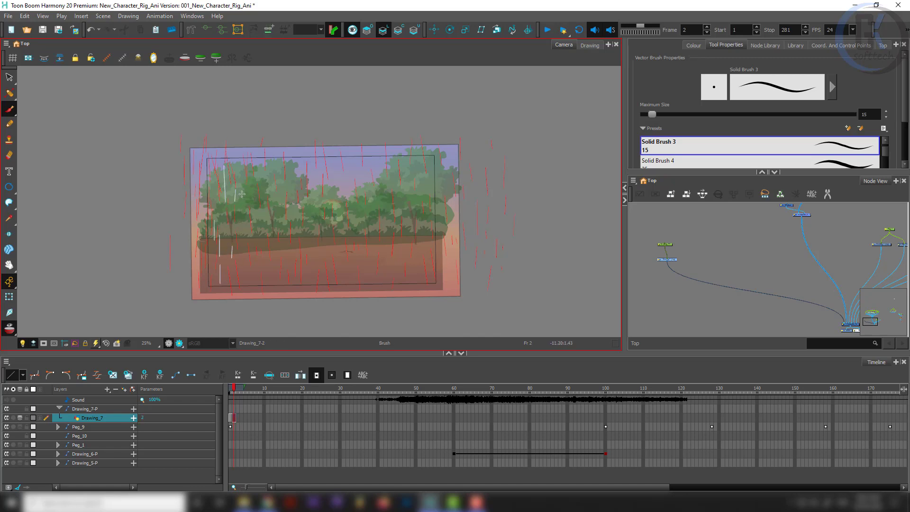
mouse_move(238, 148)
left_mouse_down()
mouse_move(244, 223)
mouse_move(258, 226)
mouse_move(245, 245)
mouse_move(263, 260)
mouse_move(253, 251)
mouse_move(246, 286)
mouse_move(271, 284)
left_mouse_up()
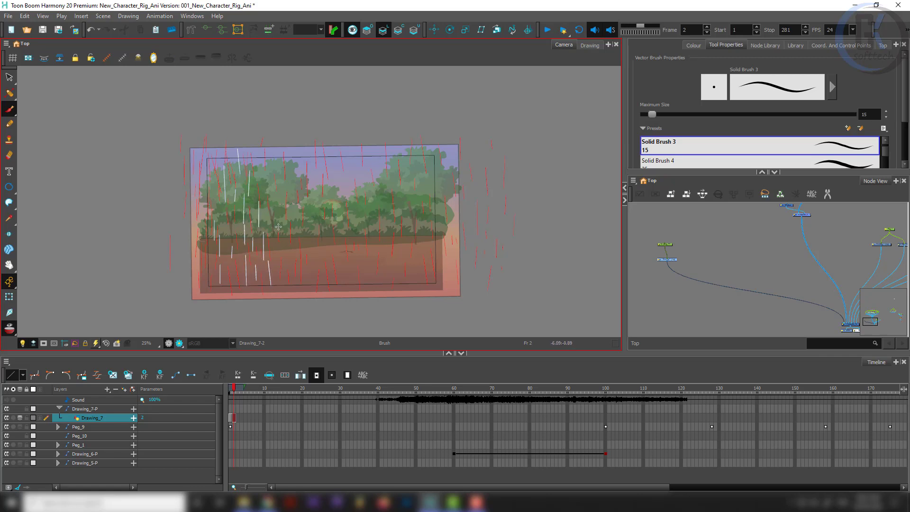
- Brush more thin streaks on frame 2 from the left-hand trees to the middle of the scene, between the onion-skinned ones
left_click_drag(275, 226, 275, 250)
left_click_drag(271, 211, 272, 233)
mouse_move(275, 161)
left_mouse_down()
mouse_move(276, 202)
mouse_move(304, 256)
left_mouse_up()
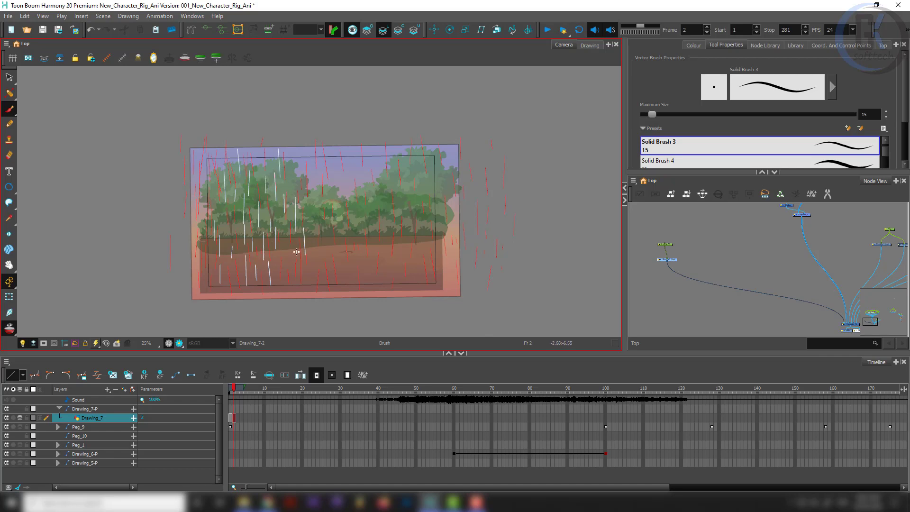
left_click_drag(314, 208, 314, 230)
mouse_move(301, 135)
left_mouse_down()
mouse_move(304, 157)
mouse_move(277, 165)
left_mouse_up()
mouse_move(337, 152)
left_mouse_down()
mouse_move(349, 241)
mouse_move(311, 280)
left_mouse_up()
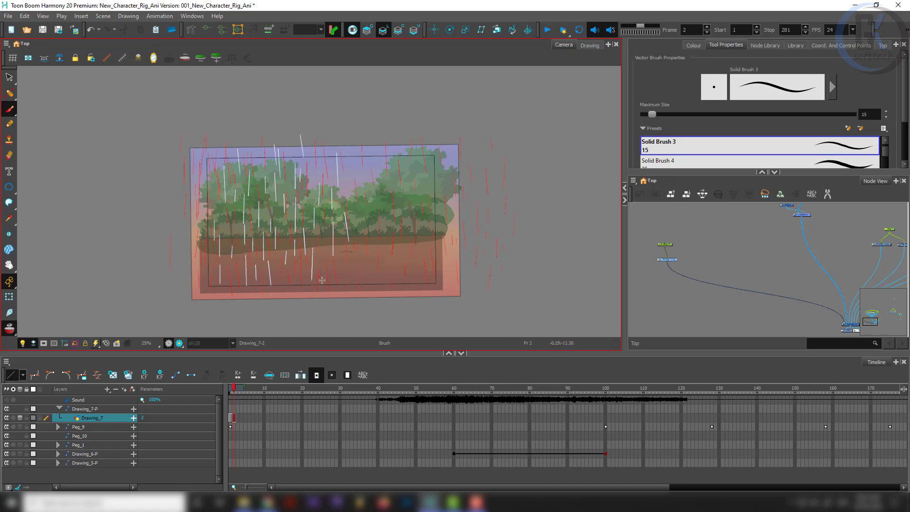
- Brush thin streaks of varied length on frame 2 just right of the scene's middle, from the sky down to the ground
mouse_move(341, 254)
left_mouse_down()
mouse_move(344, 293)
mouse_move(356, 274)
left_mouse_up()
left_click_drag(354, 215, 353, 238)
left_click_drag(359, 196, 357, 222)
left_click_drag(350, 169, 349, 202)
left_click_drag(354, 139, 363, 188)
left_click_drag(373, 169, 368, 294)
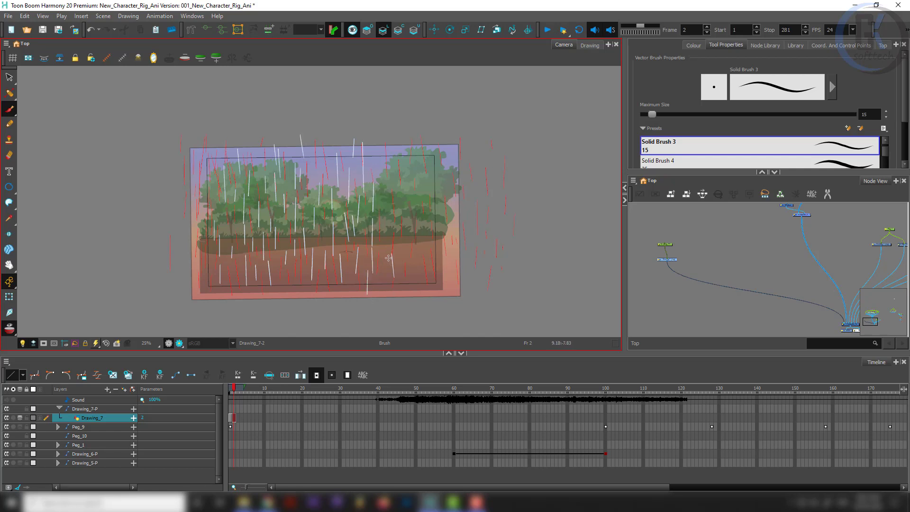
- Brush rain streaks on frame 2 over the right-hand trees and ground out to the scene's right edge
left_click_drag(388, 259, 387, 282)
left_click_drag(384, 221, 384, 249)
left_click_drag(387, 180, 387, 213)
left_click_drag(379, 145, 376, 176)
mouse_move(408, 138)
left_mouse_down()
mouse_move(400, 222)
mouse_move(424, 297)
left_mouse_up()
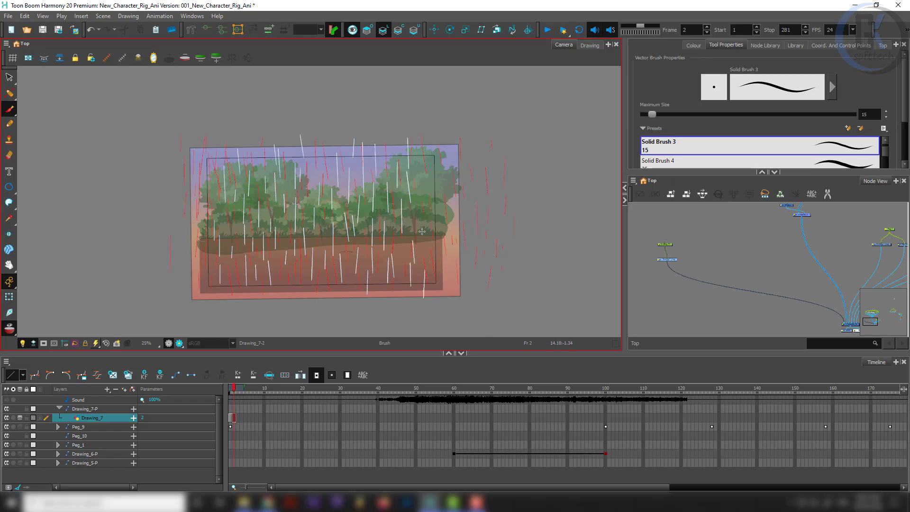
mouse_move(422, 224)
left_mouse_down()
mouse_move(422, 247)
mouse_move(414, 232)
left_mouse_up()
left_click_drag(421, 186, 420, 217)
left_click_drag(425, 134, 441, 230)
left_click_drag(449, 243, 448, 263)
- Fill the remaining gaps on frame 2 with short streaks near the left edge, over the left trees and along the ground
left_click_drag(208, 252, 205, 282)
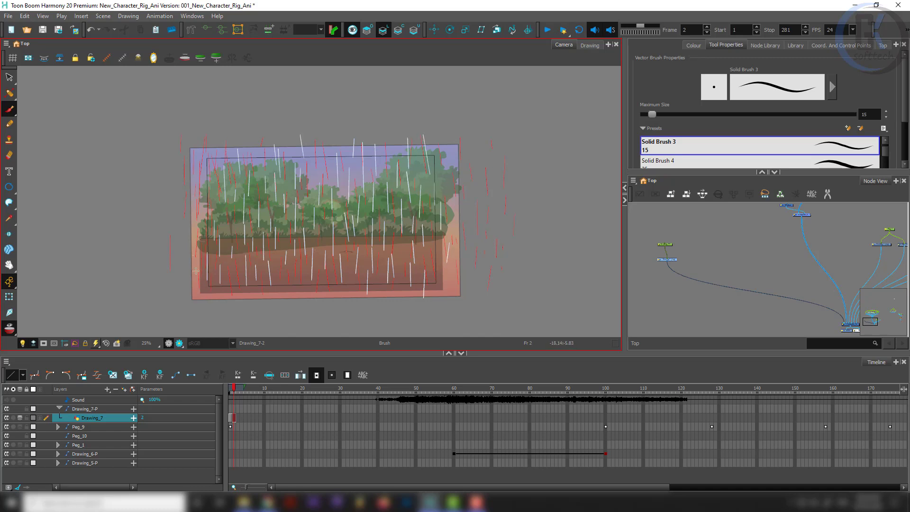
left_click_drag(207, 137, 205, 165)
left_click_drag(222, 209, 221, 226)
left_click_drag(429, 242, 431, 267)
left_click_drag(234, 266, 234, 286)
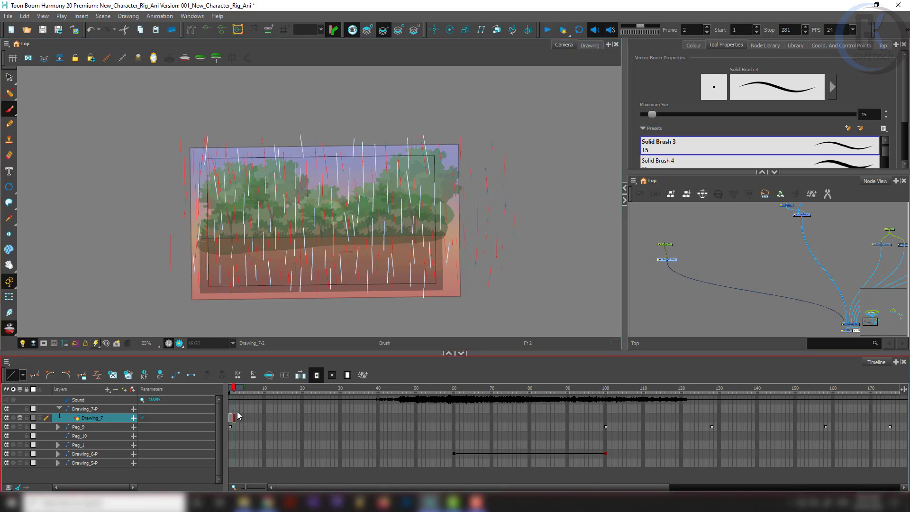
- Move to frame 3 of Drawing_7 and limit the onion skin to the previous drawing
left_click(242, 420)
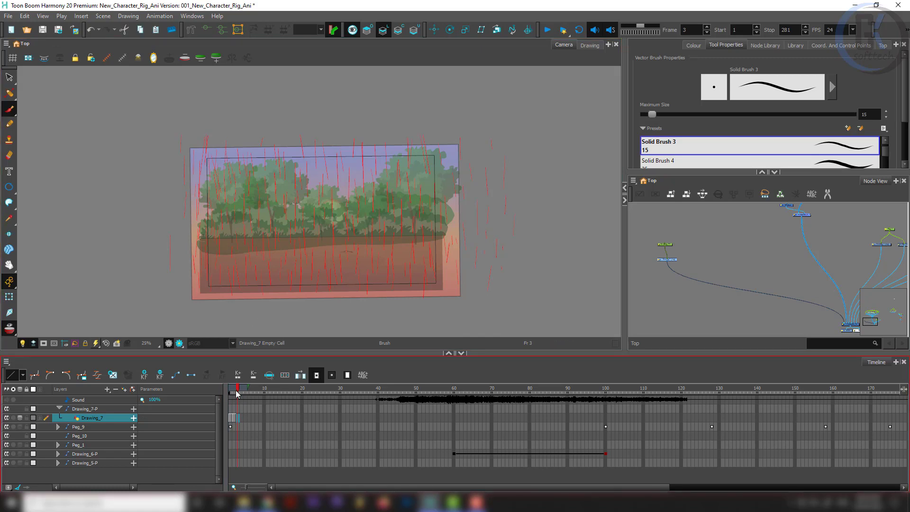
mouse_move(237, 393)
left_mouse_down()
mouse_move(264, 389)
mouse_move(235, 392)
left_mouse_up()
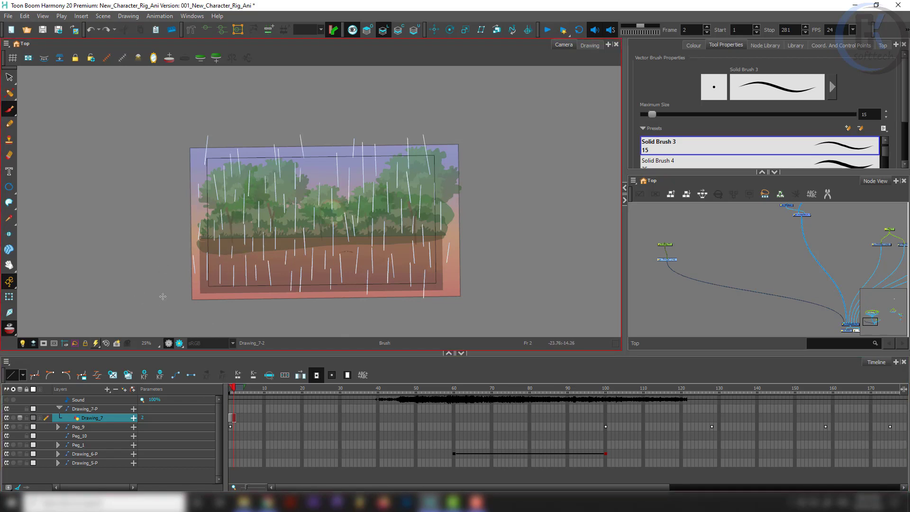
left_click(237, 390)
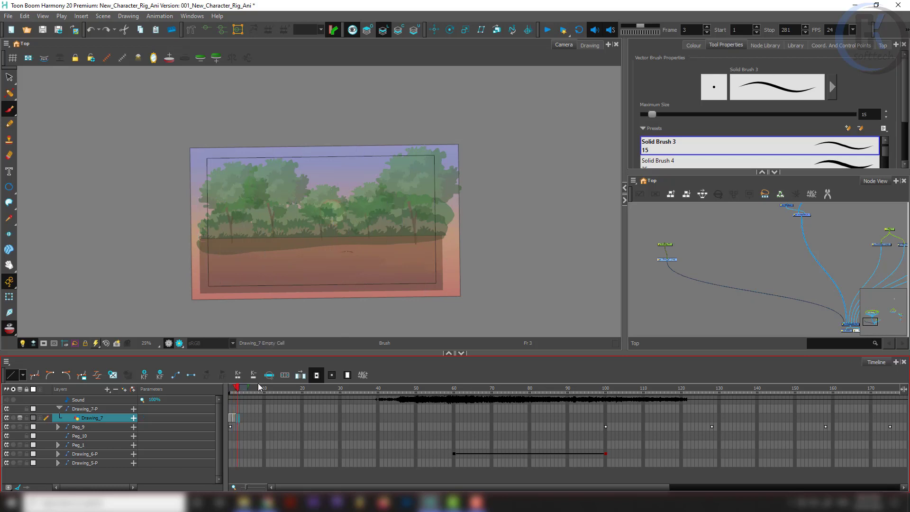
left_click(234, 390)
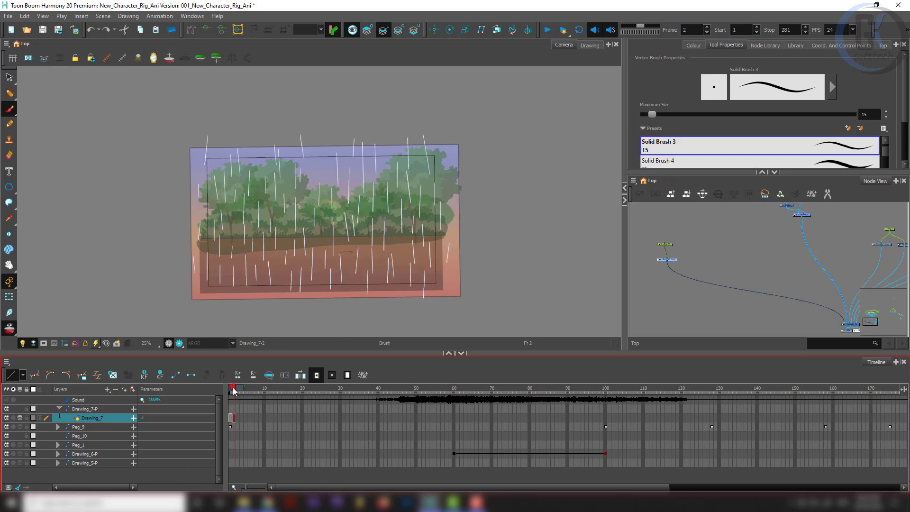
left_click(238, 389)
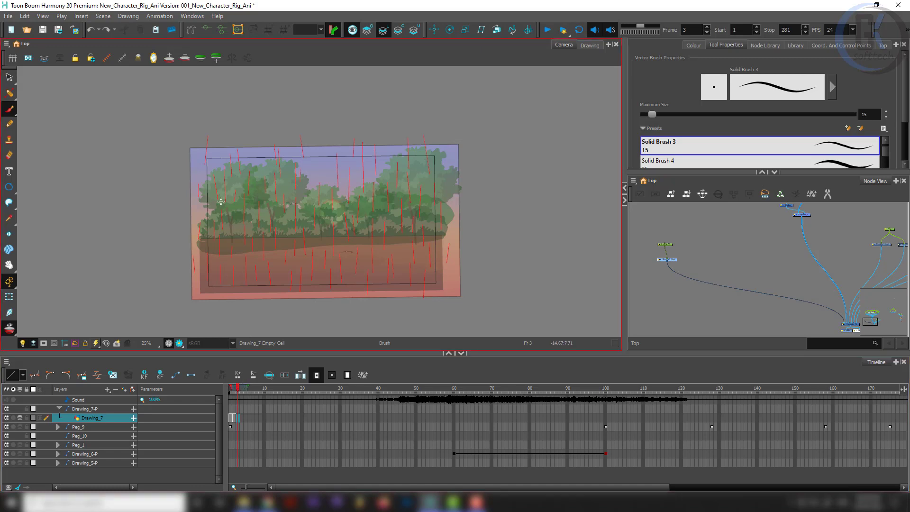
- Brush rain streaks of varied length on frame 3 over the left trees and the ground below them
mouse_move(230, 174)
left_mouse_down()
mouse_move(232, 211)
mouse_move(245, 202)
mouse_move(255, 249)
mouse_move(264, 232)
left_mouse_up()
mouse_move(229, 218)
left_mouse_down()
mouse_move(228, 242)
mouse_move(212, 252)
mouse_move(223, 266)
left_mouse_up()
left_click_drag(237, 241, 236, 253)
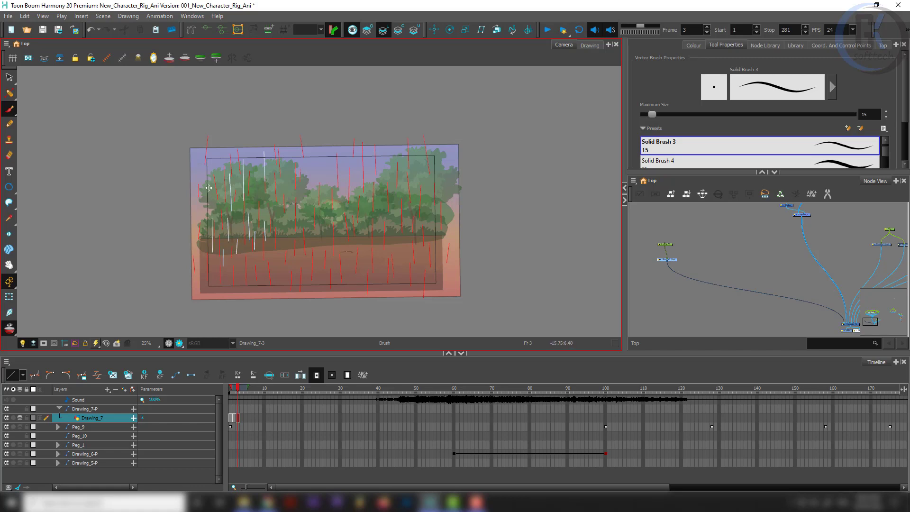
mouse_move(213, 149)
left_mouse_down()
mouse_move(245, 281)
mouse_move(253, 278)
left_mouse_up()
left_click_drag(226, 245, 227, 263)
left_click_drag(242, 232, 244, 245)
- Try to duplicate the left rain cluster on frame 3 by cutting the streaks and pasting them repeatedly
key("ctrl+z")
key("ctrl+a")
key("ctrl+x")
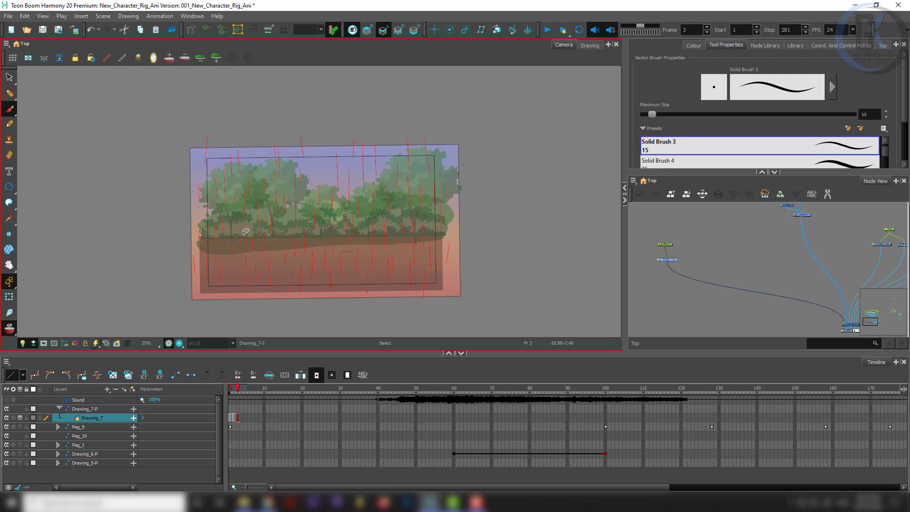
key("ctrl+z")
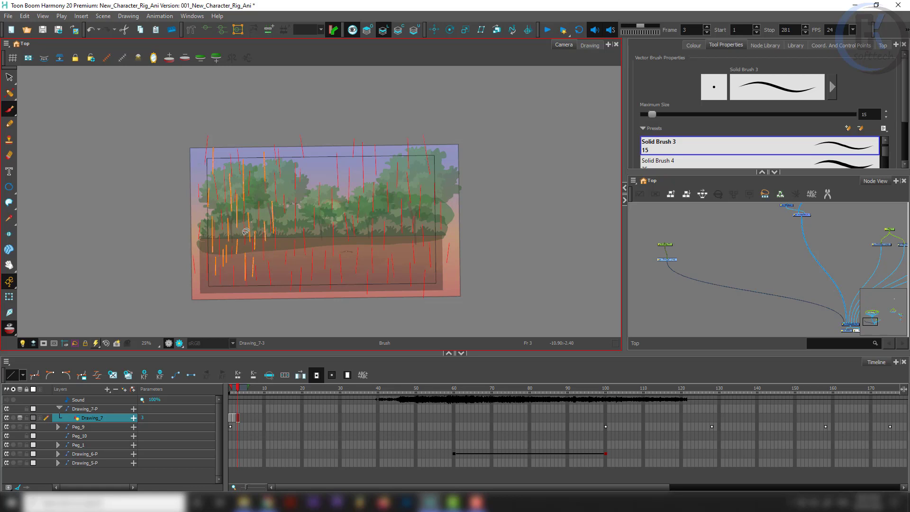
left_click_drag(222, 226, 224, 228)
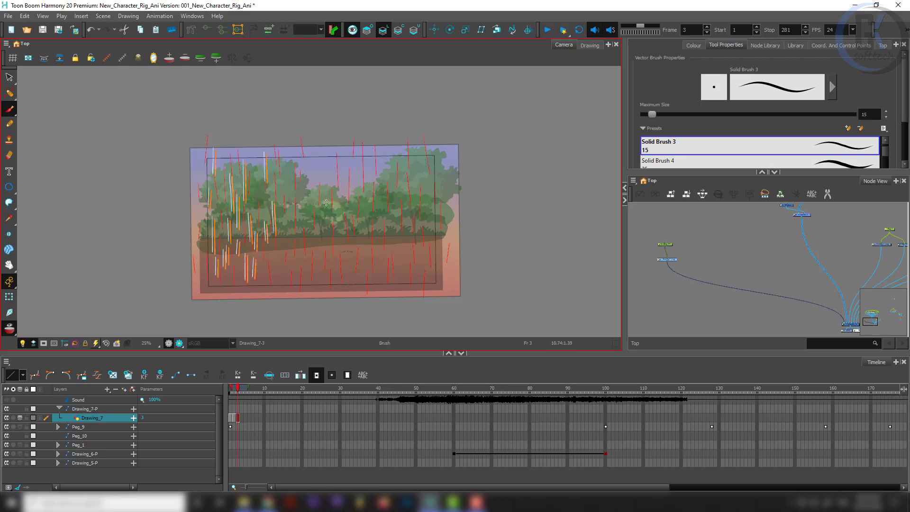
key("ctrl+z")
key("ctrl+z")
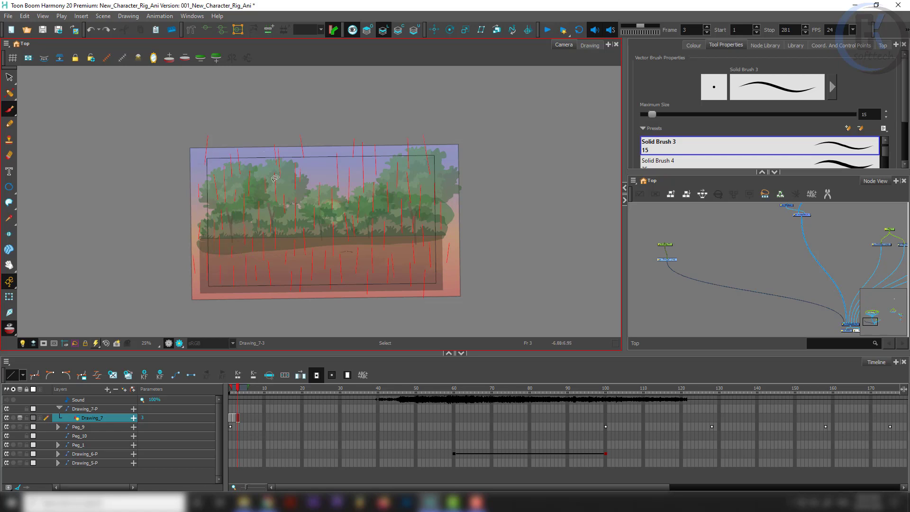
key("ctrl+v")
key("ctrl")
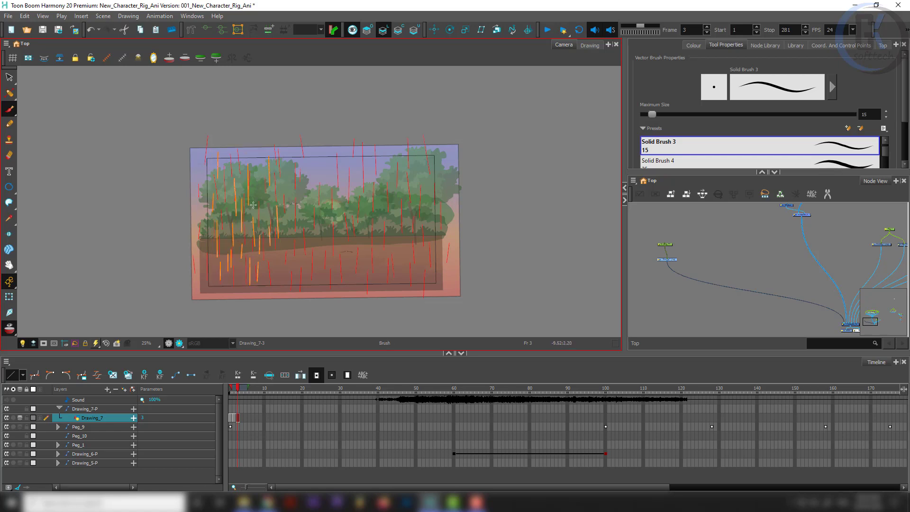
key("ctrl")
key("ctrl")
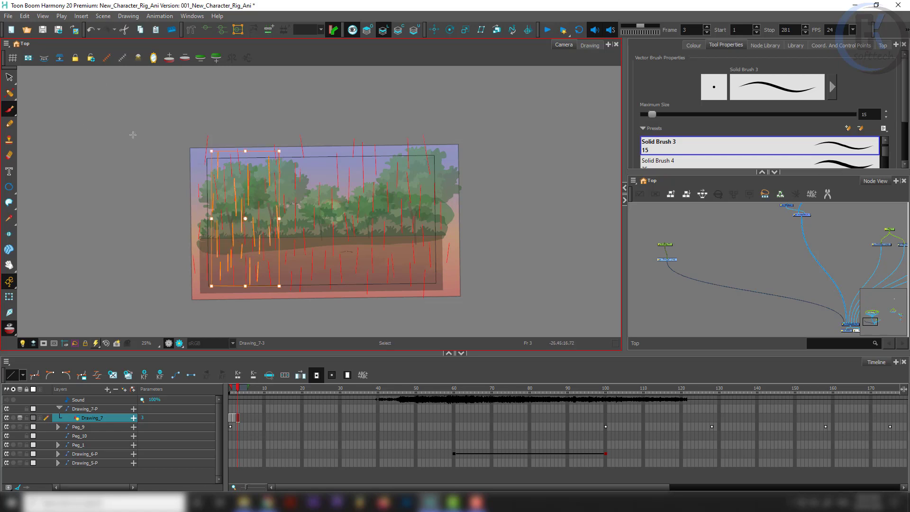
key("ctrl+shift+z")
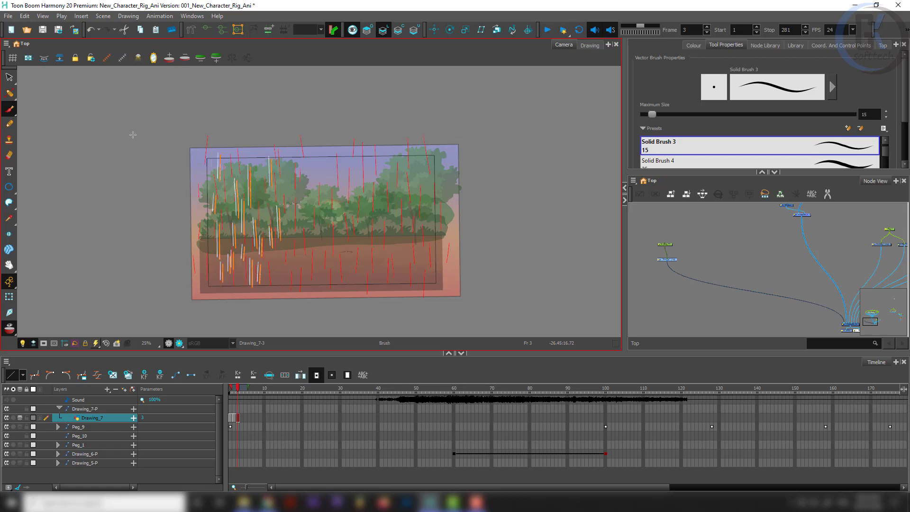
key("ctrl")
- Turn off the onion skin, clear the doubled streaks from frame 3 and paste the cluster back as a single set
key("ctrl+z")
key("ctrl+z")
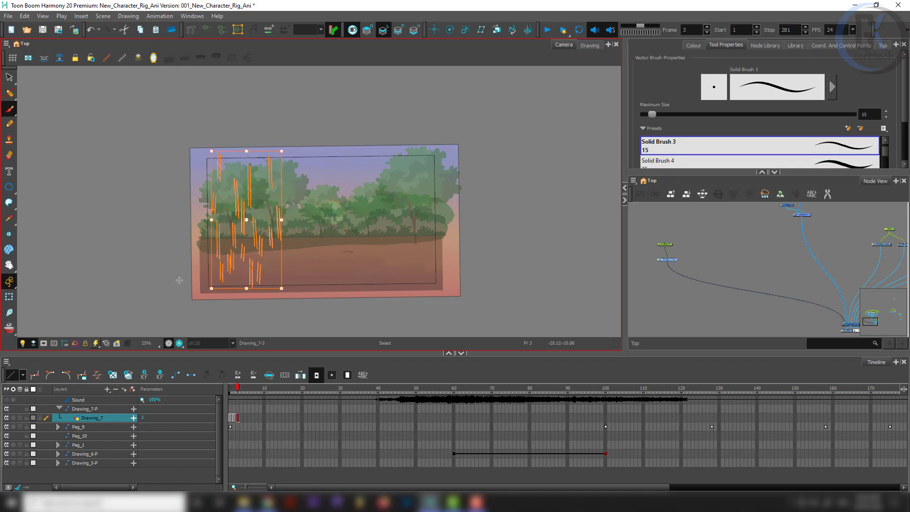
key("ctrl+z")
key("ctrl+z")
key("ctrl+z")
key("ctrl+z")
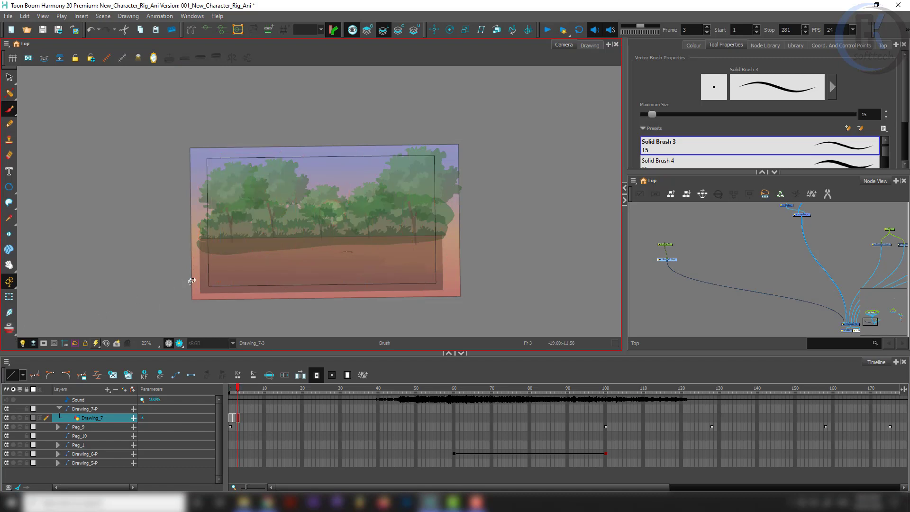
key("ctrl+z")
key("ctrl+z")
key("ctrl+z")
key("ctrl+z")
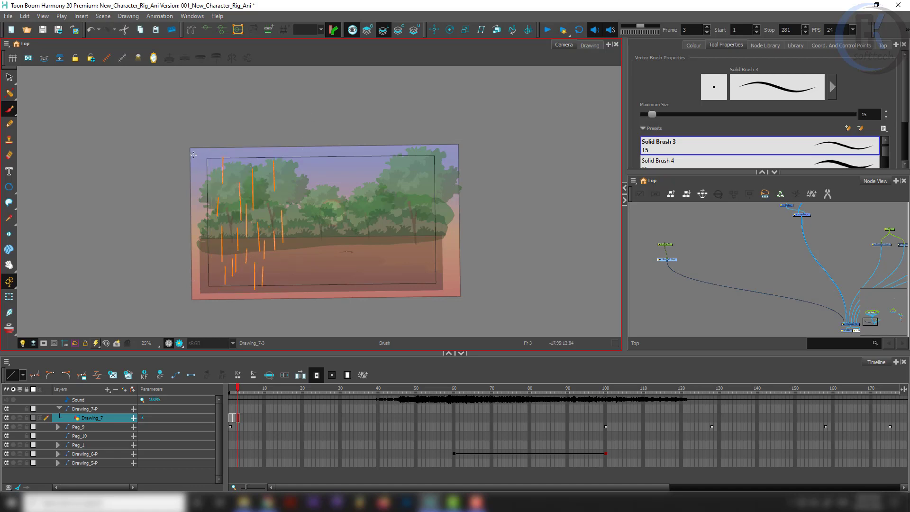
- Duplicate the left rain cluster on frame 3 and move the copy horizontally to the scene's middle
key("ctrl+a")
mouse_move(181, 154)
left_mouse_down()
mouse_move(148, 269)
mouse_move(148, 256)
left_mouse_up()
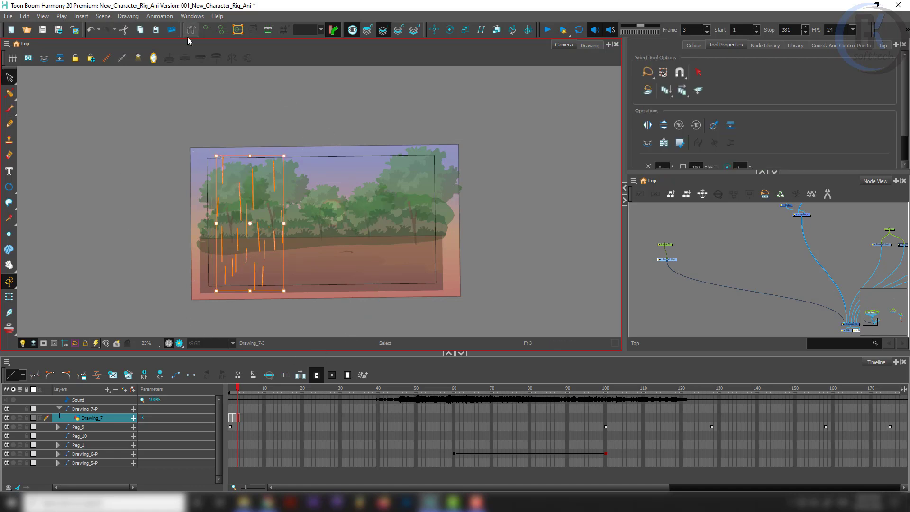
key("Right")
key("Right")
key("Right")
key("Right")
key("Right")
key("Right")
key("Right")
key("Right")
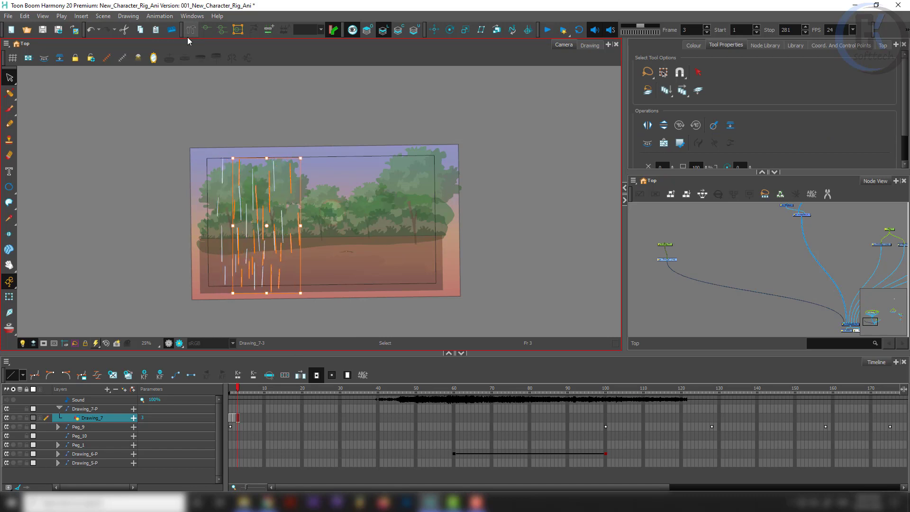
key("Right")
key("Right")
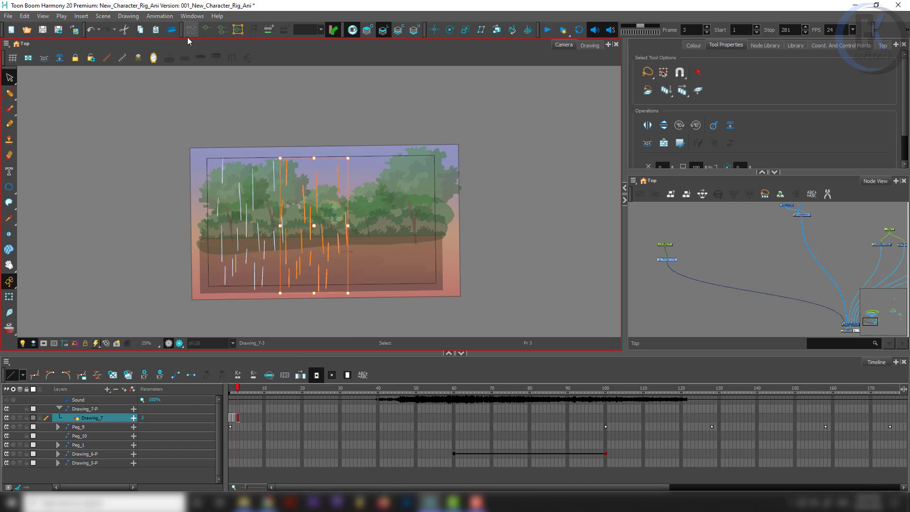
- Paste another copy of the rain cluster on frame 3 and move it over the right-hand trees
key("Right")
key("Right")
key("Right")
key("Right")
key("Right")
key("Right")
key("Right")
key("Right")
key("Right")
key("Right")
key("Right")
key("Right")
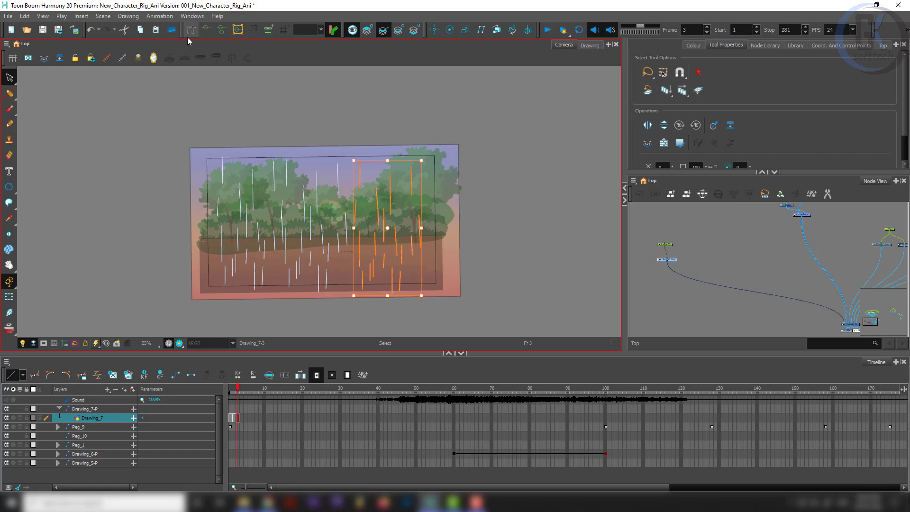
- Flip the right-hand rain copy horizontally and shift it left until it overlaps the middle cluster
left_click(646, 126)
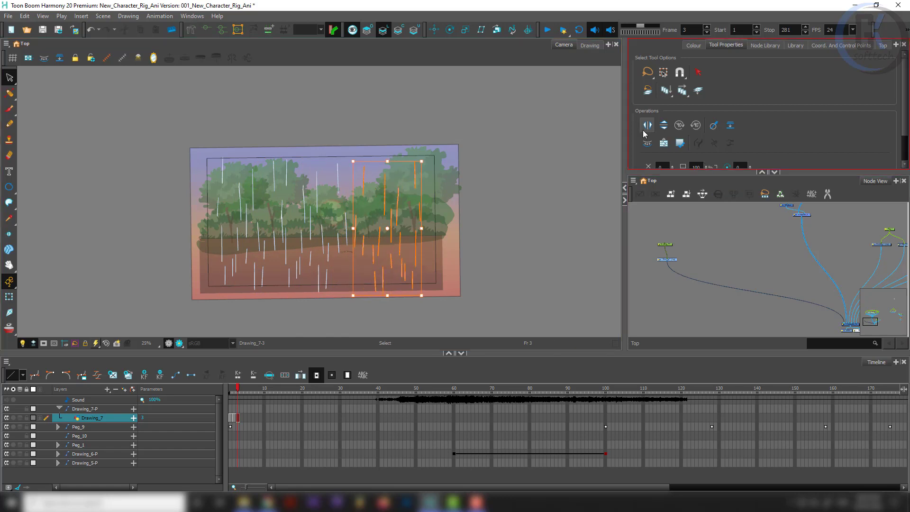
key("Left")
key("Left")
key("Left")
key("Left")
key("Left")
key("Left")
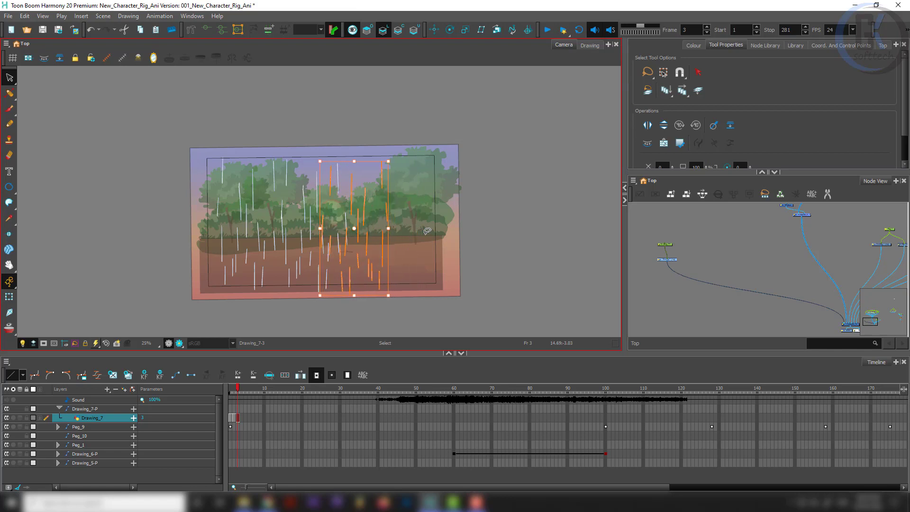
- Duplicate all of frame 3's rain twice, placing one copy across the scene's right edge and one across its left edge
mouse_move(465, 245)
left_mouse_down()
mouse_move(265, 142)
mouse_move(222, 303)
mouse_move(467, 317)
mouse_move(362, 136)
left_mouse_up()
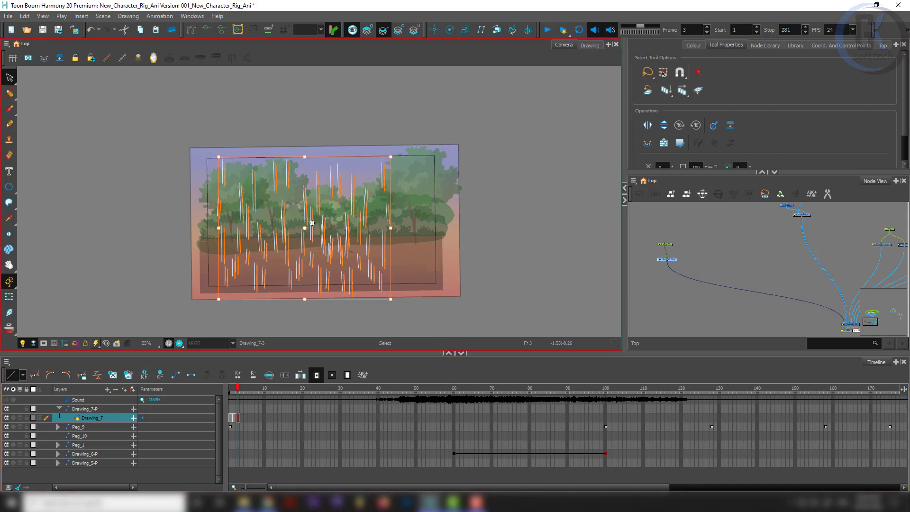
mouse_move(312, 223)
left_mouse_down()
mouse_move(388, 211)
mouse_move(479, 233)
mouse_move(460, 237)
left_mouse_up()
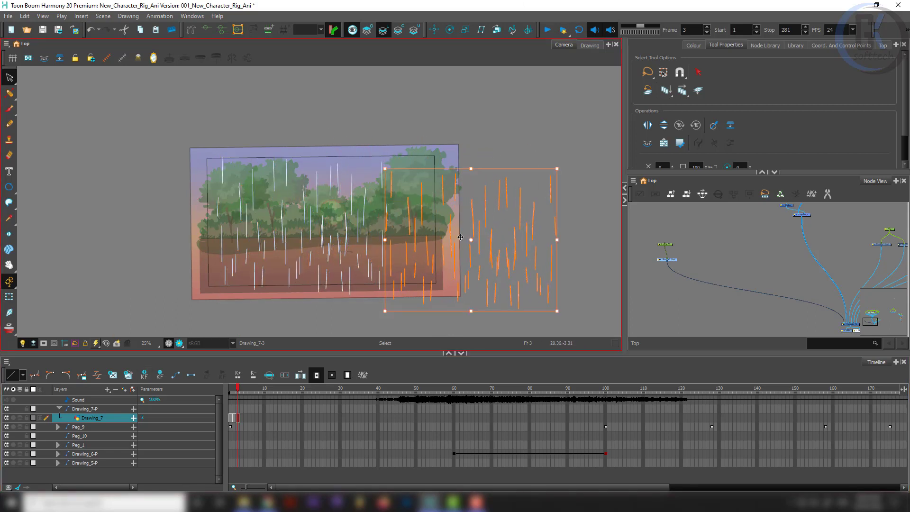
key("ctrl+alt")
key("ctrl+d")
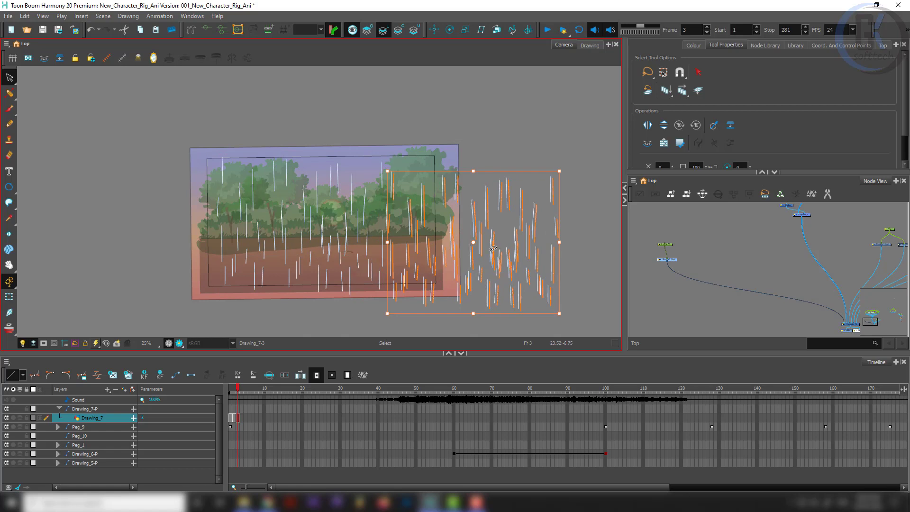
left_click_drag(493, 256, 206, 240)
left_click(72, 125)
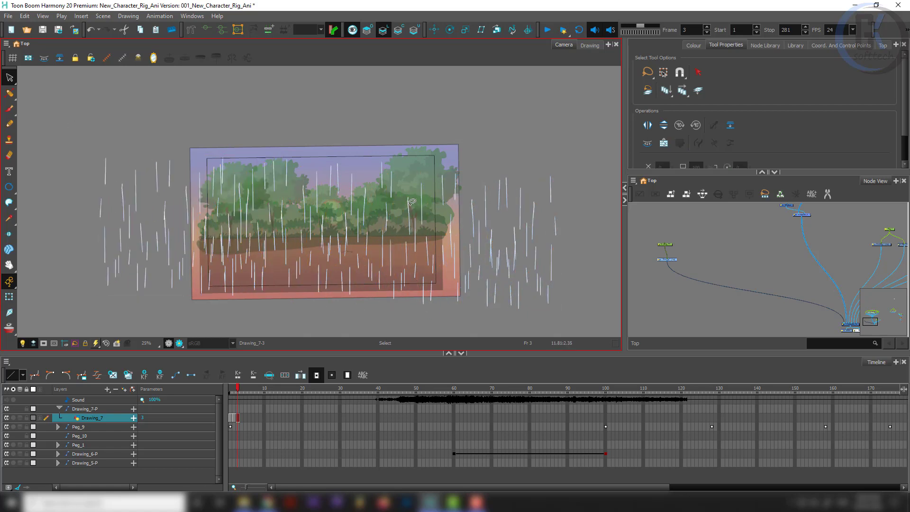
- Duplicate the upper streaks lying outside the scene's right edge and place them over the sky and trees at the scene's upper right
mouse_move(513, 164)
left_mouse_down()
mouse_move(489, 205)
mouse_move(522, 156)
left_mouse_up()
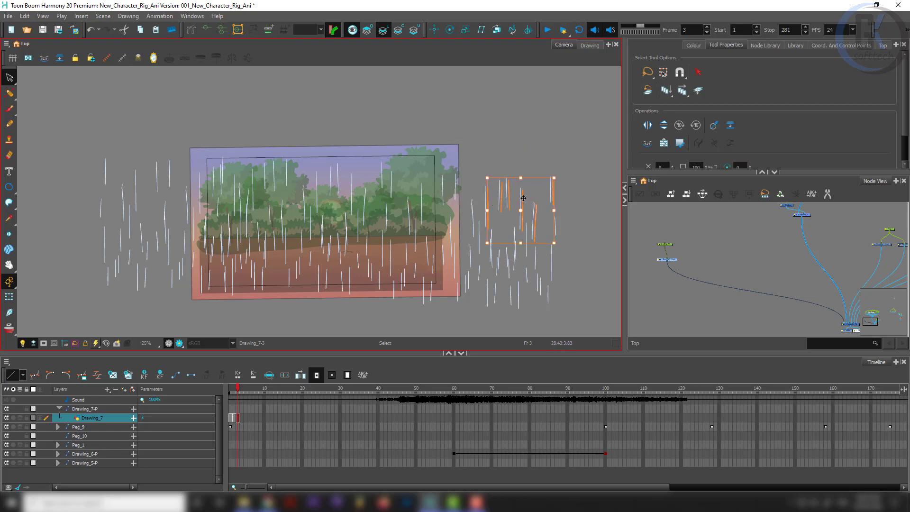
left_click_drag(523, 198, 403, 151)
left_click(296, 106)
scroll(310, 159, "down", 3)
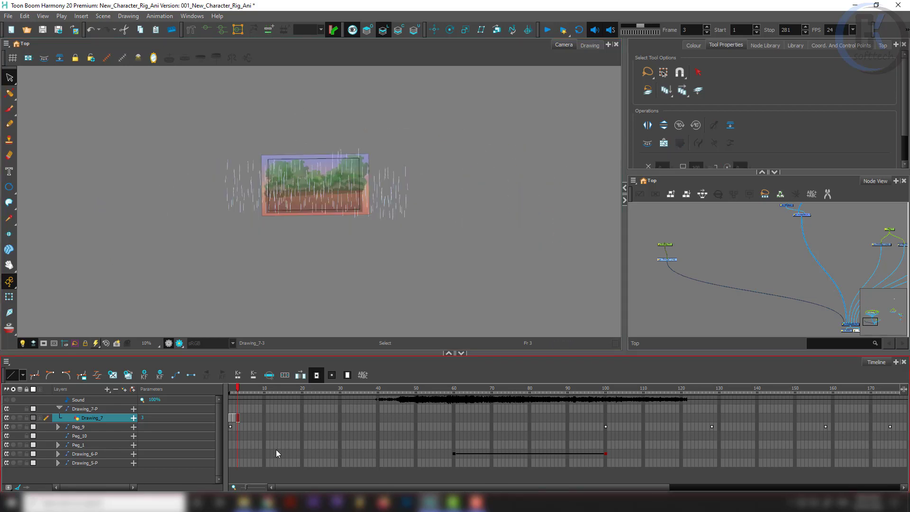
- Mask the view to the camera frame and compare the rain drawings on frames 1 to 3
left_click_drag(238, 392, 222, 391)
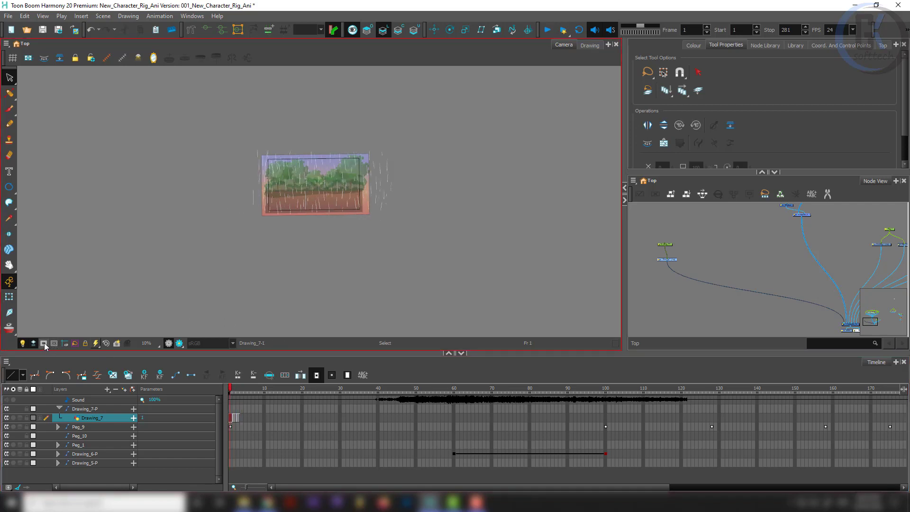
left_click(43, 343)
scroll(308, 223, "up", 2)
mouse_move(232, 390)
left_mouse_down()
mouse_move(242, 389)
mouse_move(208, 390)
mouse_move(235, 388)
left_mouse_up()
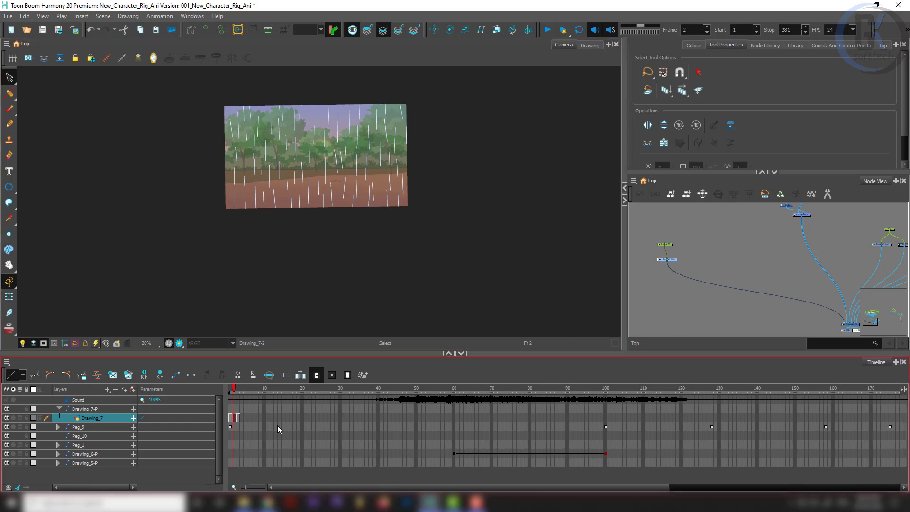
left_click(237, 419)
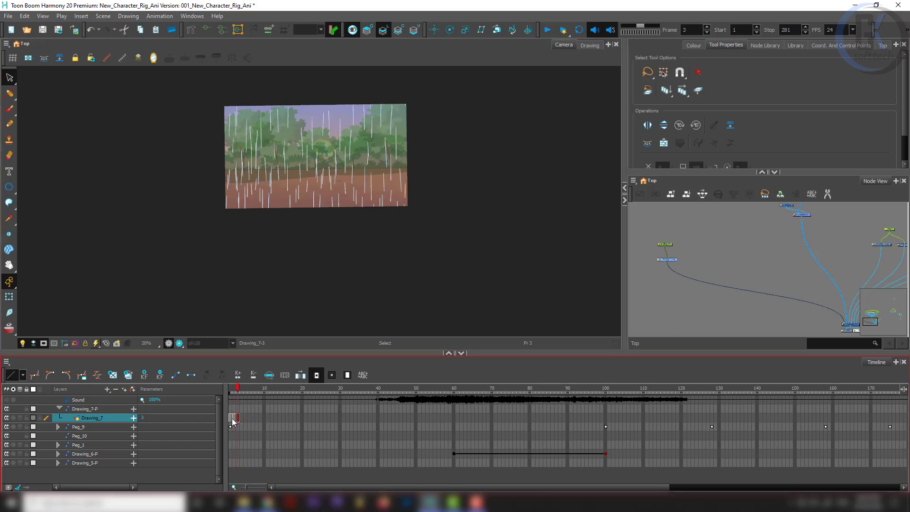
- Copy the three rain drawings of Drawing_7 and paste them starting at frame 4
left_click(251, 424)
mouse_move(238, 417)
left_mouse_down()
mouse_move(231, 416)
mouse_move(247, 421)
left_mouse_up()
left_click(257, 419)
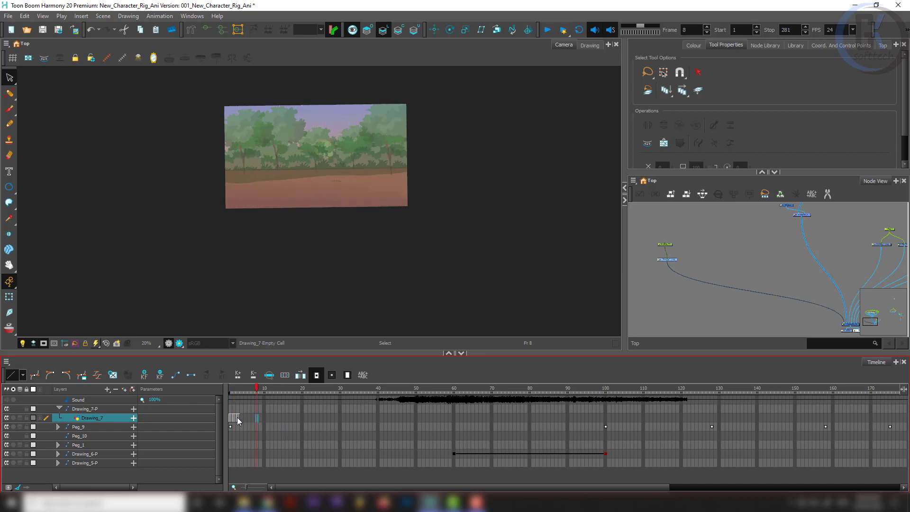
left_click(237, 418)
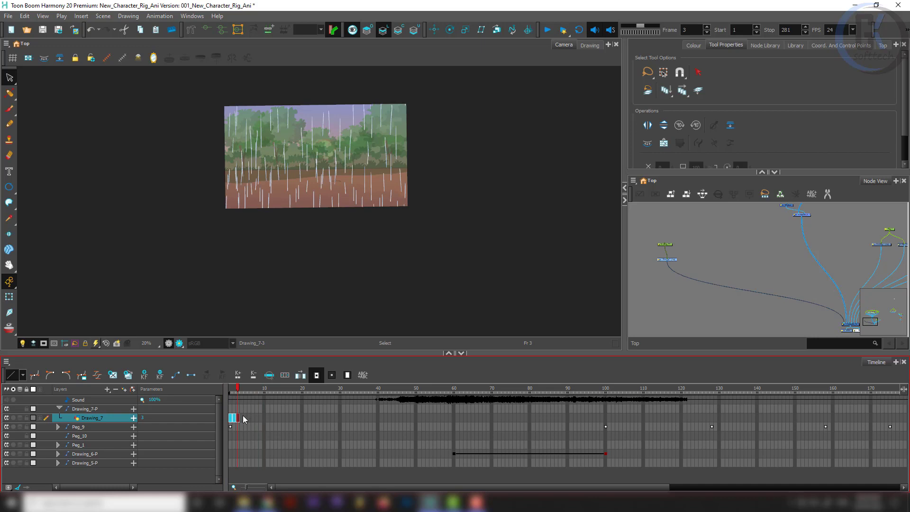
left_click(241, 416)
key("ctrl+v")
- Extend the rain cycle to frame 24 by pasting frames 1–6 at frame 7 and frames 1–12 at frame 13
left_click(256, 418)
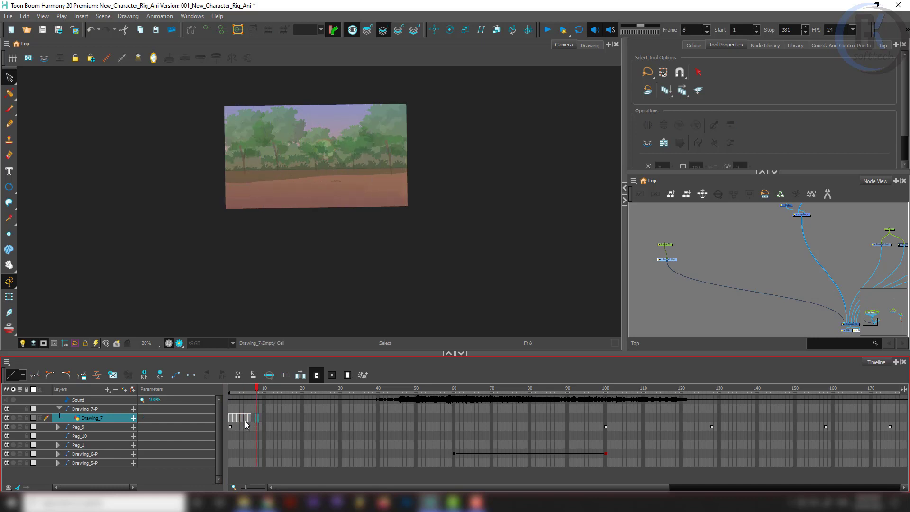
left_click_drag(252, 419, 225, 421)
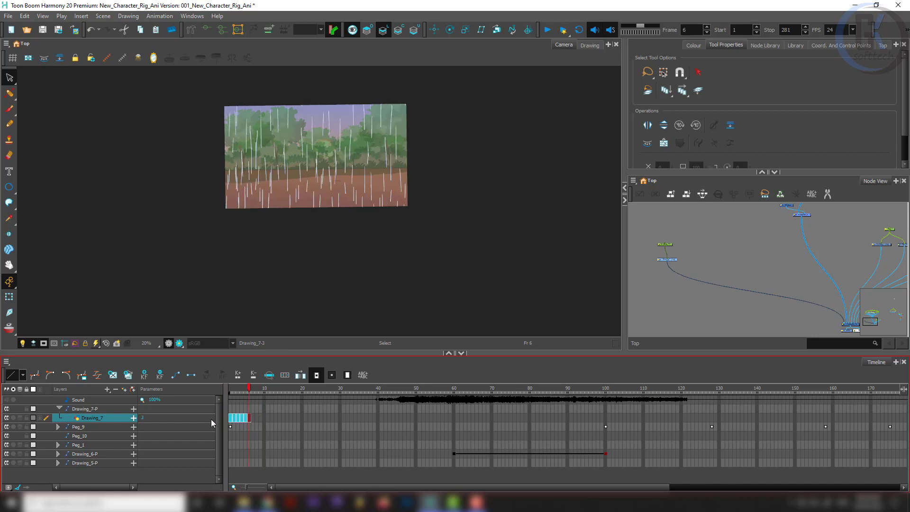
left_click(251, 418)
key("ctrl+v")
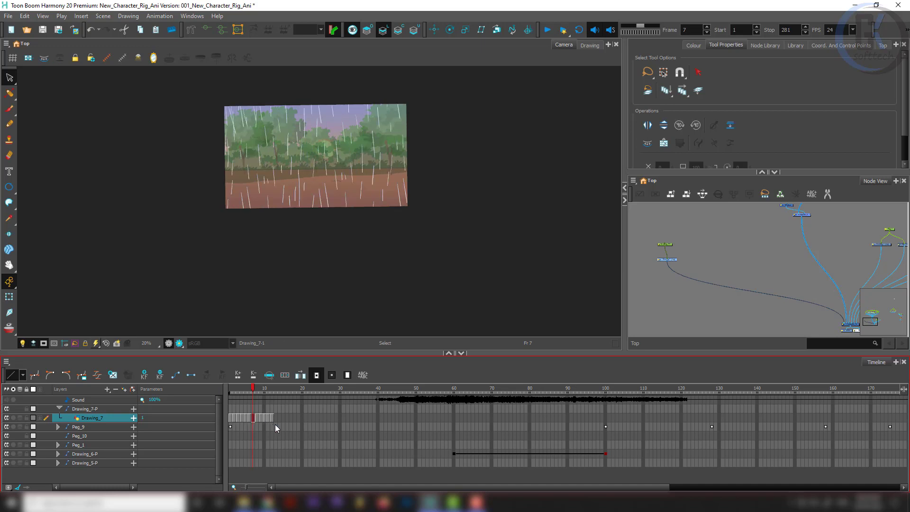
left_click_drag(272, 418, 214, 420)
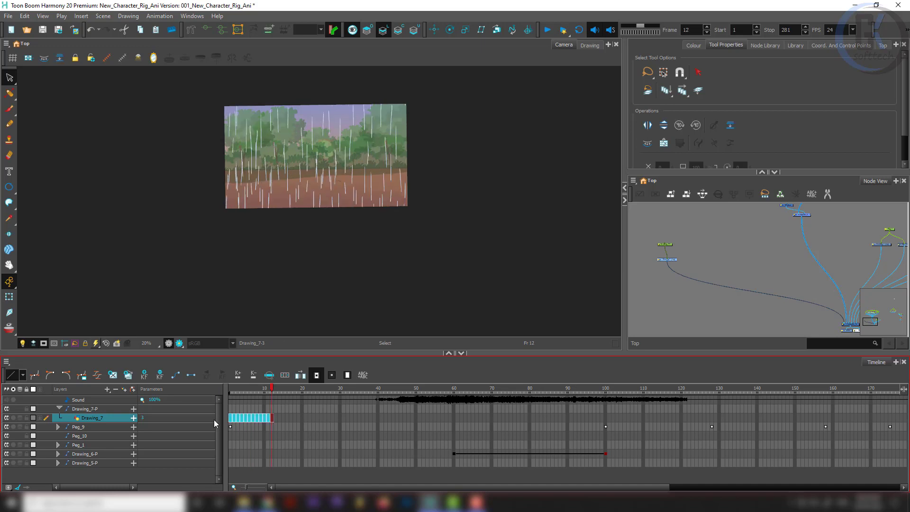
left_click(274, 418)
key("ctrl+v")
- Copy the 24-frame rain cycle and paste it at frames 25 and 49 of Drawing_7
left_click_drag(317, 419, 246, 420)
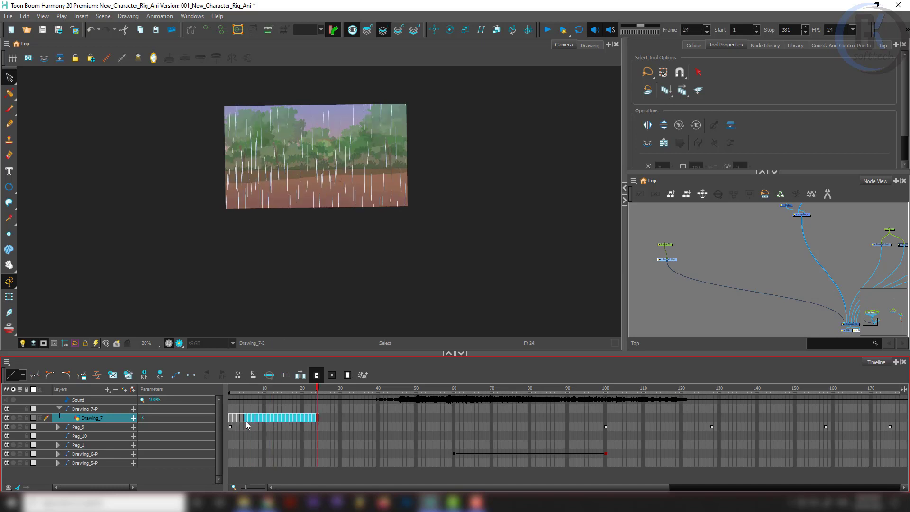
left_click(245, 418)
left_click_drag(317, 420, 237, 417)
left_click(322, 418)
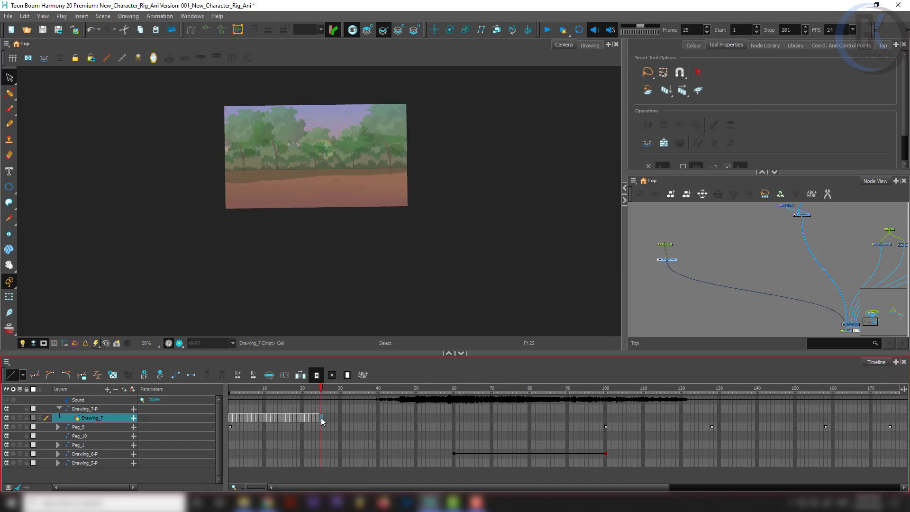
key("ctrl+v")
left_click(412, 415)
key("ctrl+v")
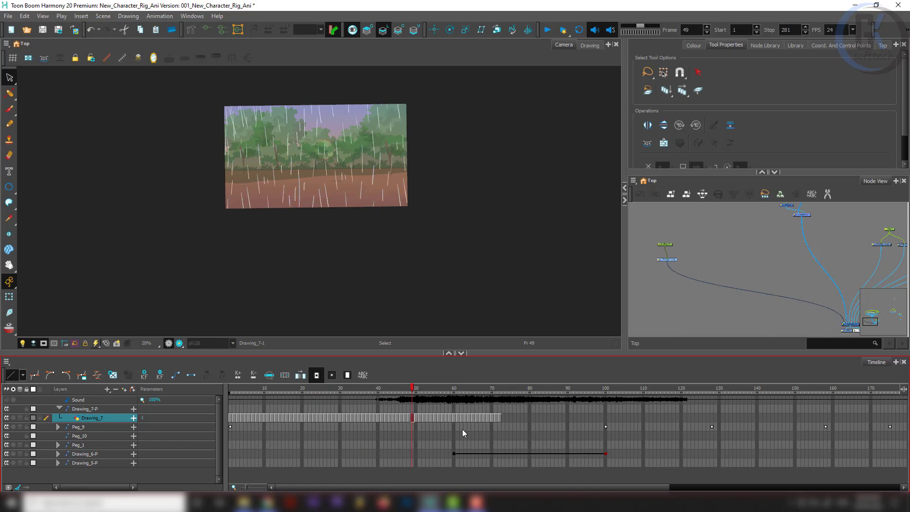
- Play the rain animation from frame 1 and stop on frame 28 to check the cycle
left_click_drag(414, 396, 252, 406)
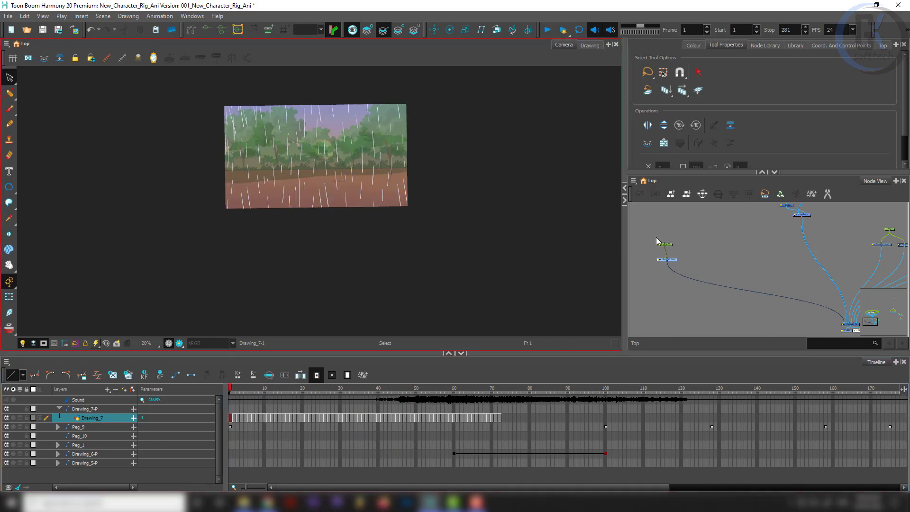
left_click(547, 30)
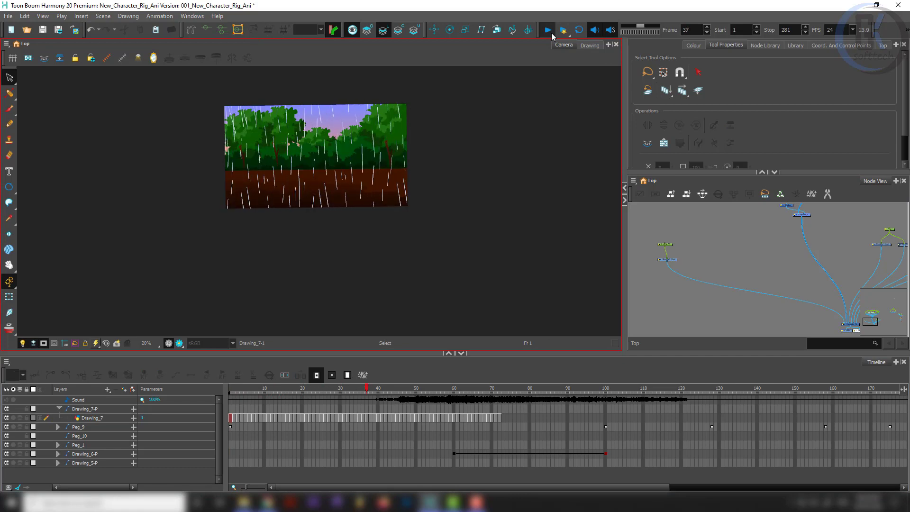
left_click(332, 392)
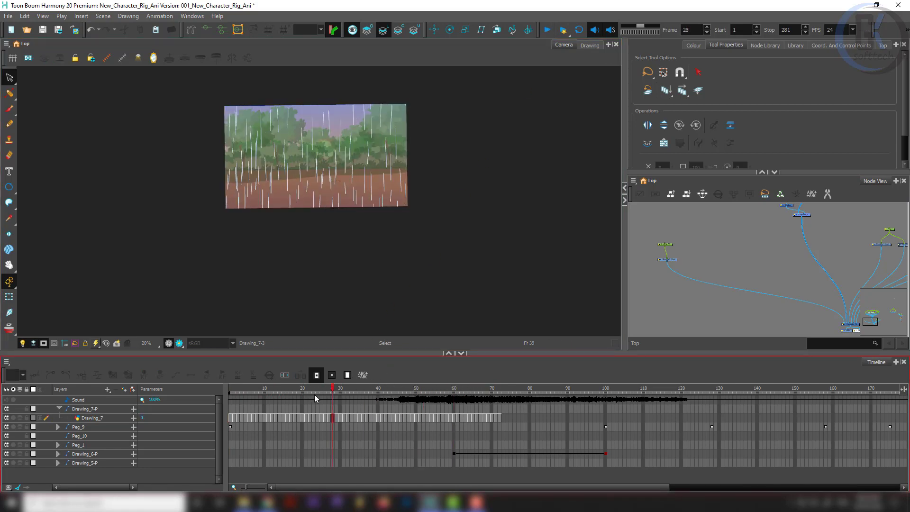
- Go to frame 1 and examine the rain streaks over the forest background
left_click(230, 392)
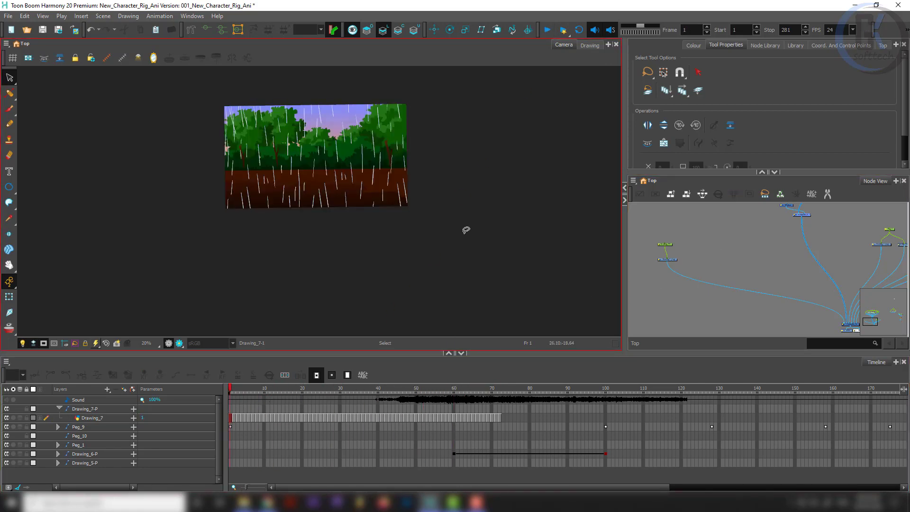
key("shift+t")
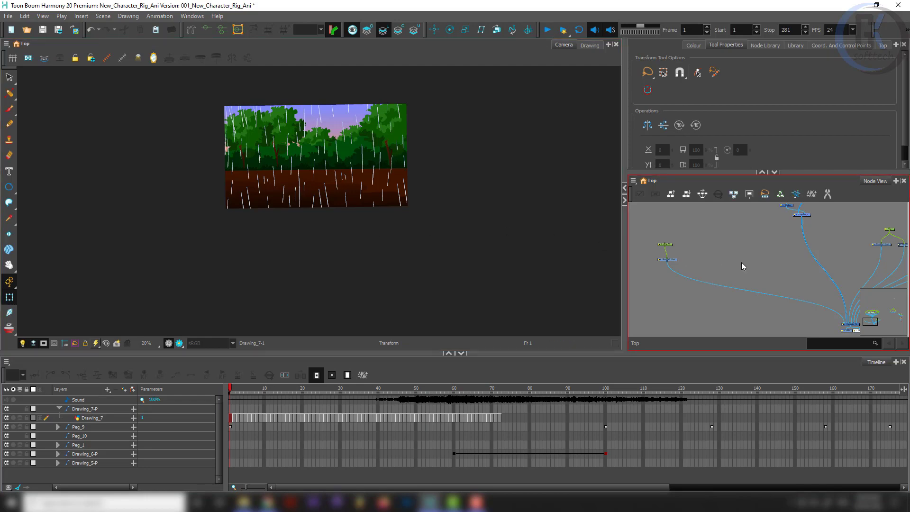
scroll(489, 203, "up", 1)
scroll(324, 197, "down", 2)
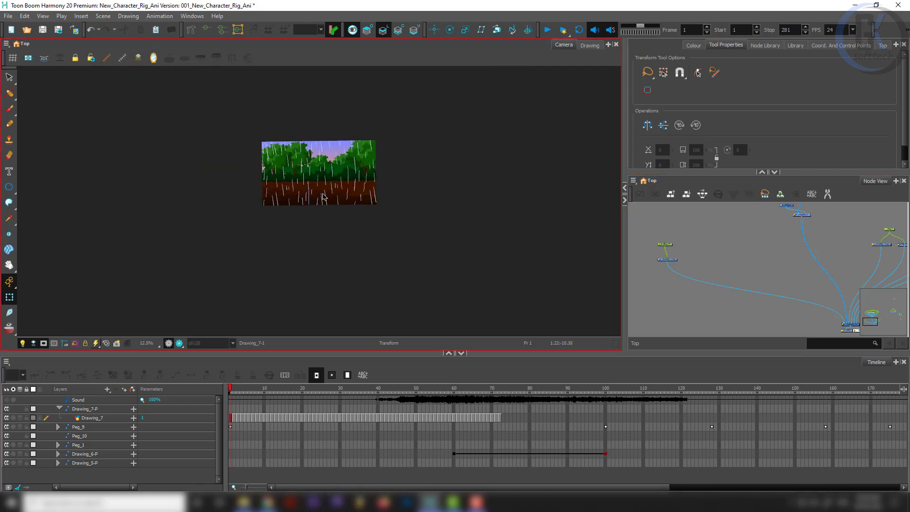
scroll(324, 197, "up", 3)
scroll(329, 218, "down", 3)
scroll(333, 242, "up", 2)
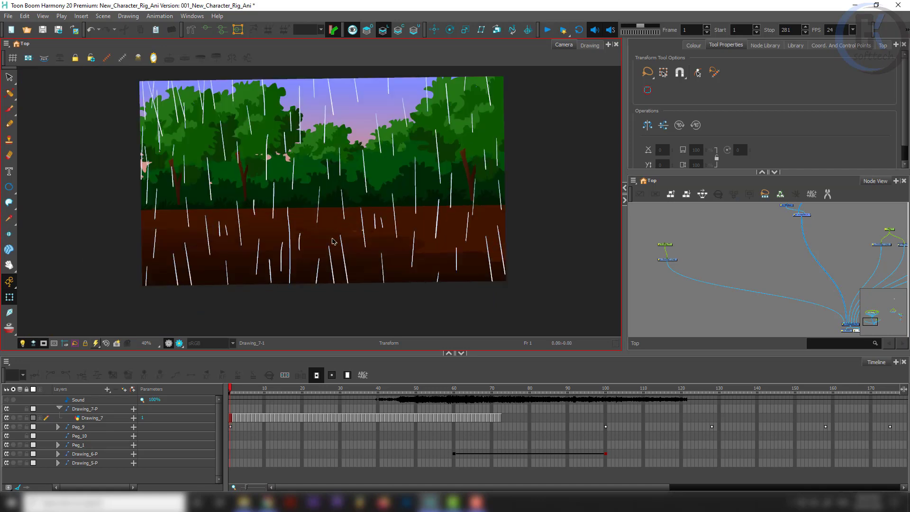
scroll(333, 242, "up", 2)
scroll(333, 242, "down", 2)
left_click(689, 242)
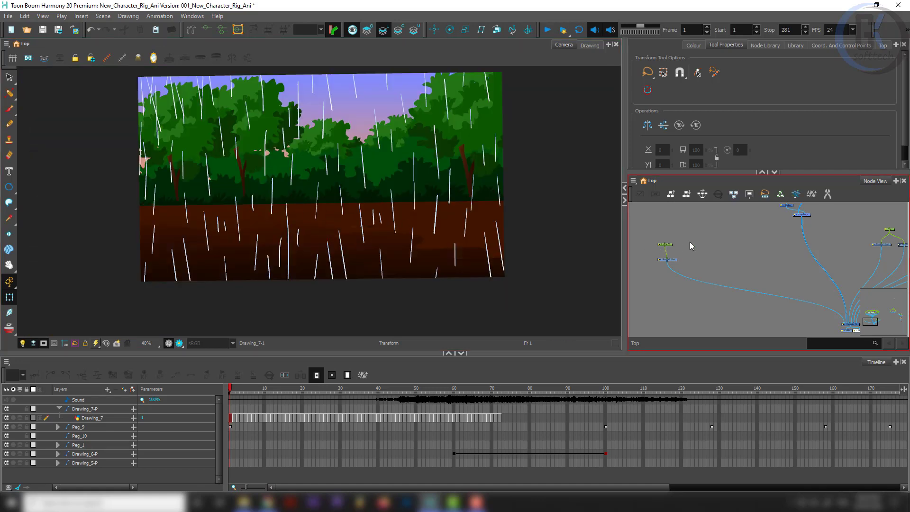
left_click(371, 215)
scroll(327, 221, "up", 2)
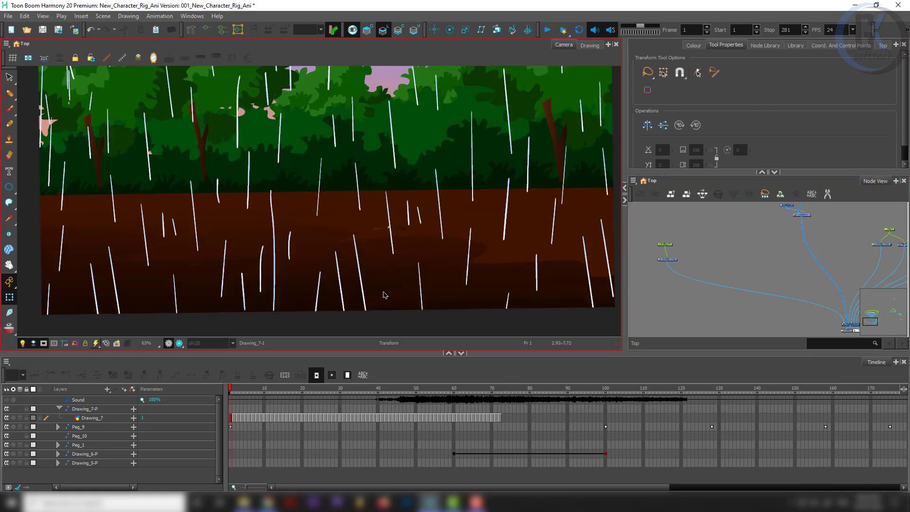
- Add a new vector drawing layer named Drawing, place its node beside Drawing_7, and connect it to the main composite
left_click(647, 258)
left_click_drag(683, 244, 661, 269)
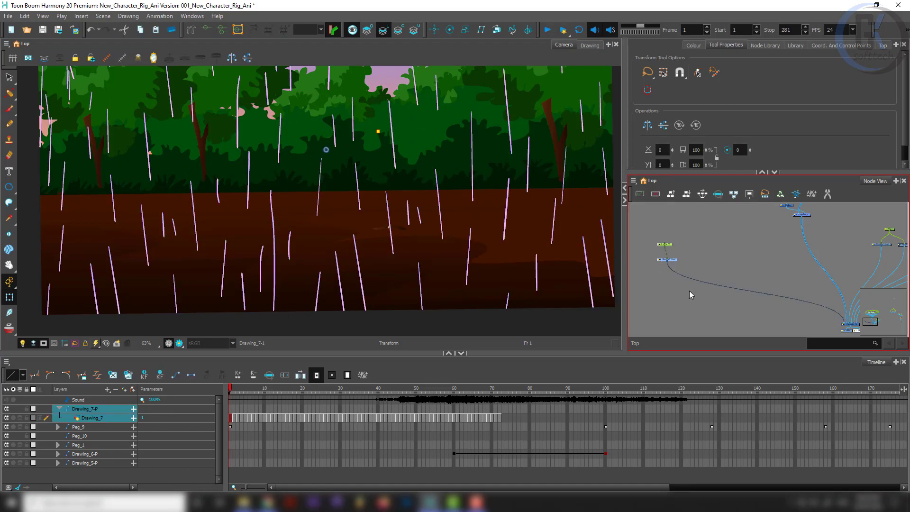
key("ctrl+r")
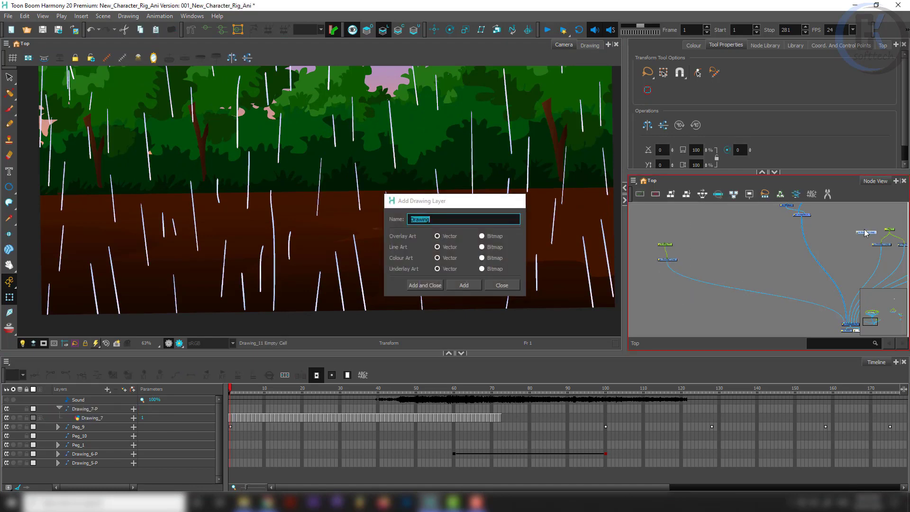
key("Return")
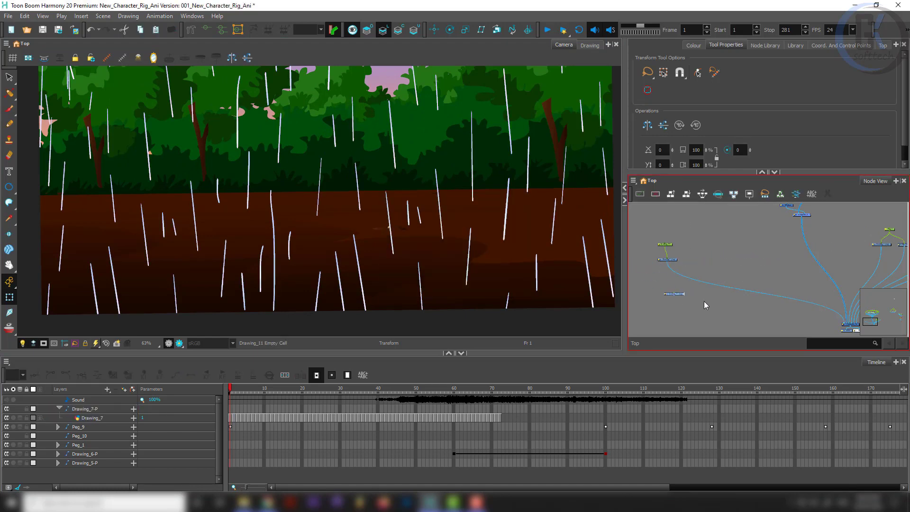
left_click_drag(633, 261, 798, 303)
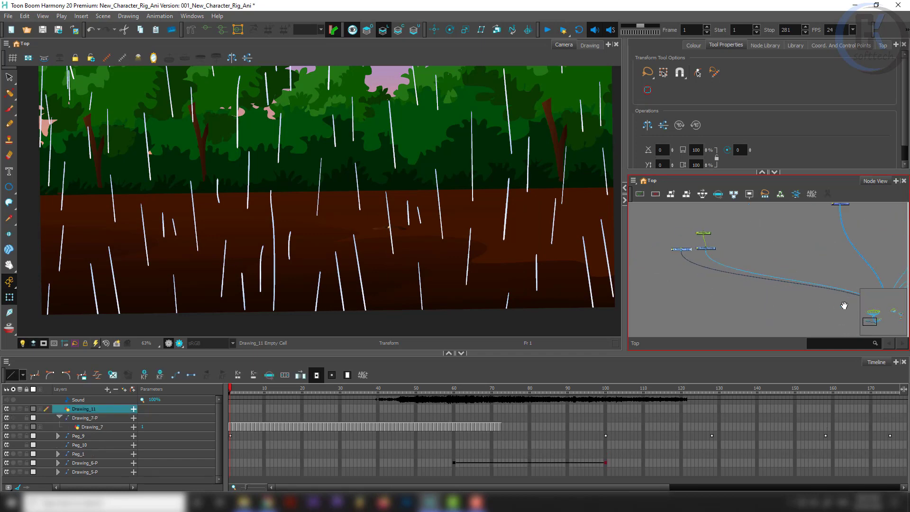
- Brush a small white splash at the lower tip of a raindrop on frame 1 of Drawing_11, using Solid Brush 3 at size 15
key("alt+s")
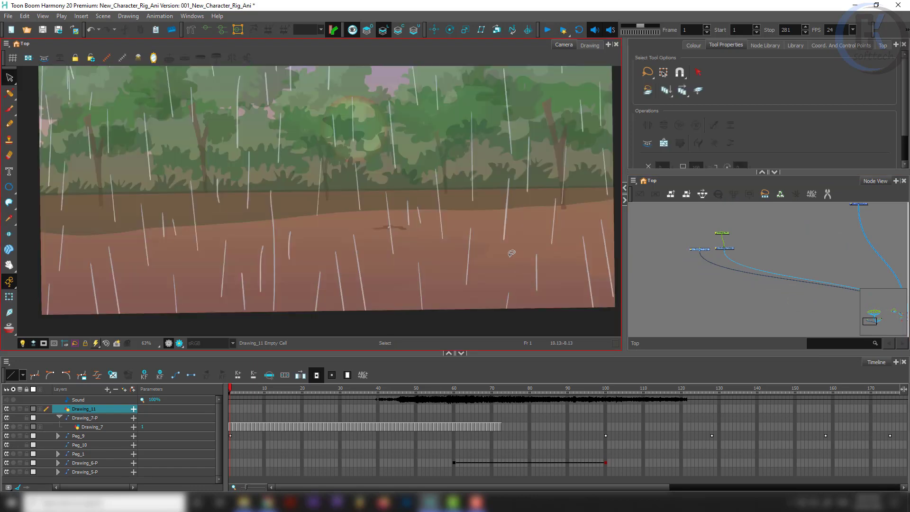
key("alt+b")
mouse_move(144, 231)
left_mouse_down()
mouse_move(341, 170)
mouse_move(289, 215)
left_mouse_up()
scroll(297, 200, "up", 3)
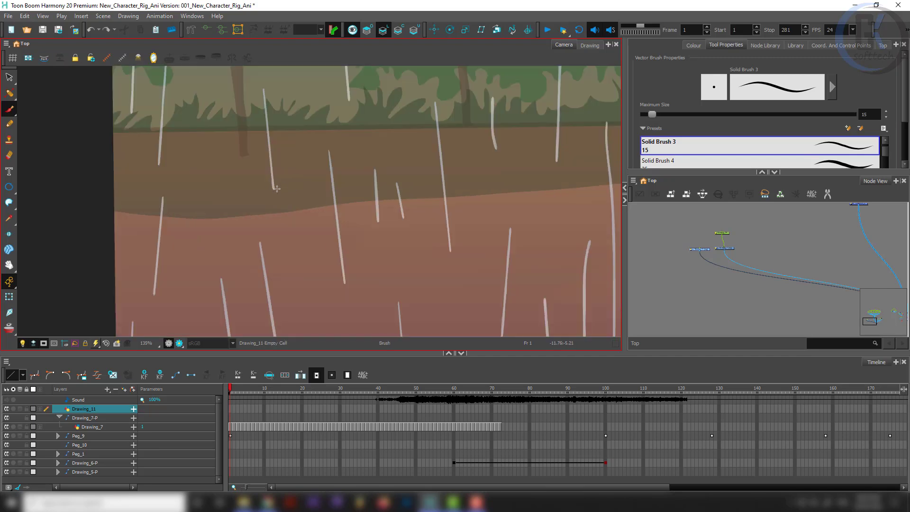
left_click_drag(284, 186, 266, 186)
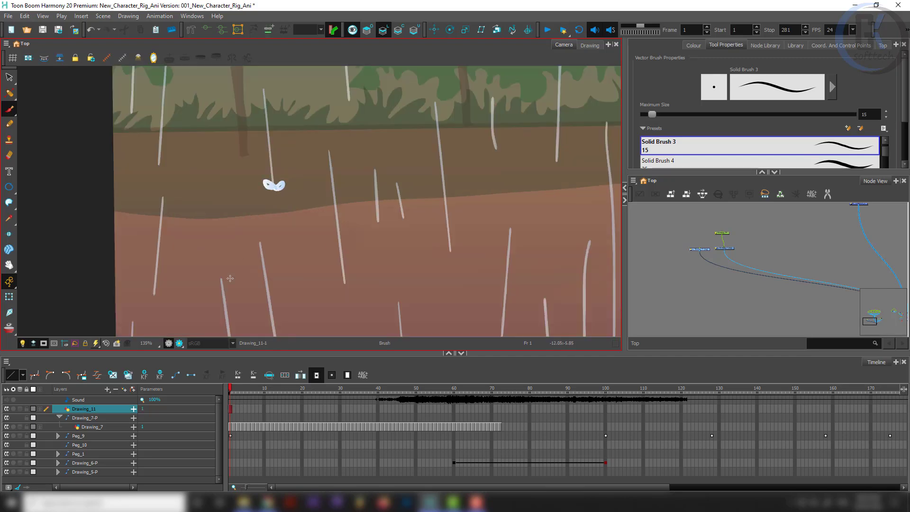
- Turn on onion skinning and paint small splash droplets spreading outward around the first splash on frame 2
left_click(232, 388)
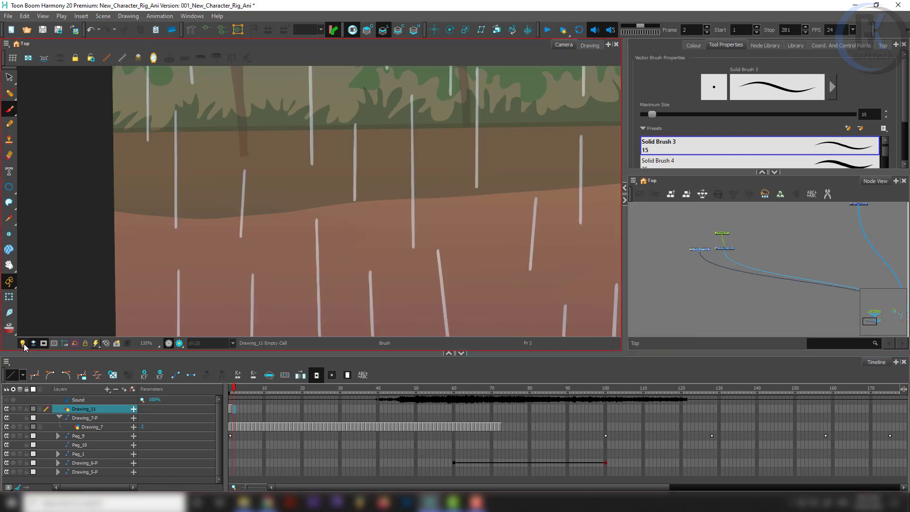
left_click(9, 329)
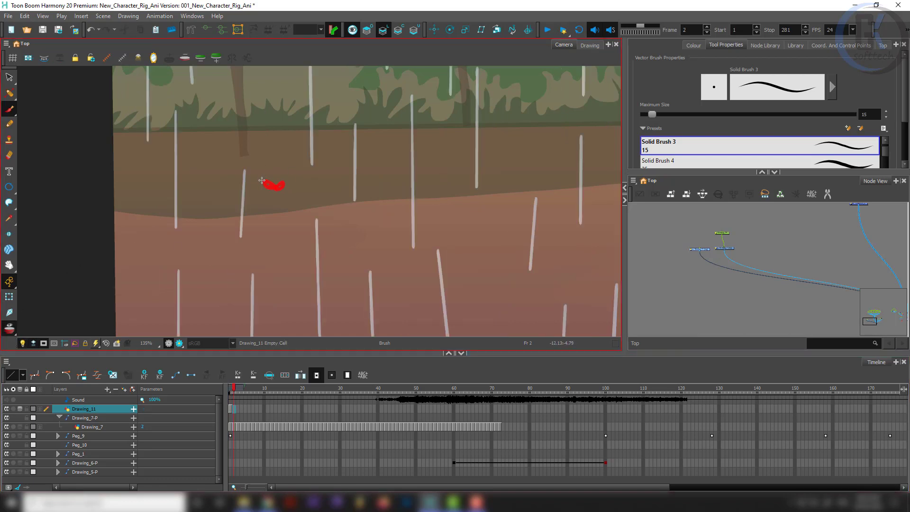
mouse_move(253, 171)
left_mouse_down()
mouse_move(261, 175)
mouse_move(249, 187)
mouse_move(258, 196)
mouse_move(291, 184)
left_mouse_up()
left_click_drag(288, 192, 286, 194)
- Paint the dispersing splash droplets on frame 3 and return to frame 1
left_click(238, 390)
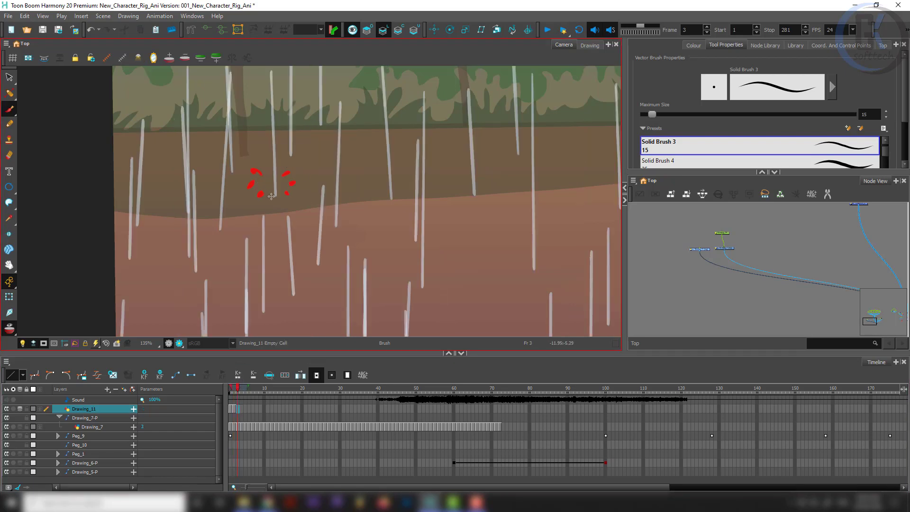
left_click_drag(249, 195, 247, 196)
mouse_move(238, 388)
left_mouse_down()
mouse_move(229, 388)
mouse_move(249, 384)
mouse_move(232, 389)
left_mouse_up()
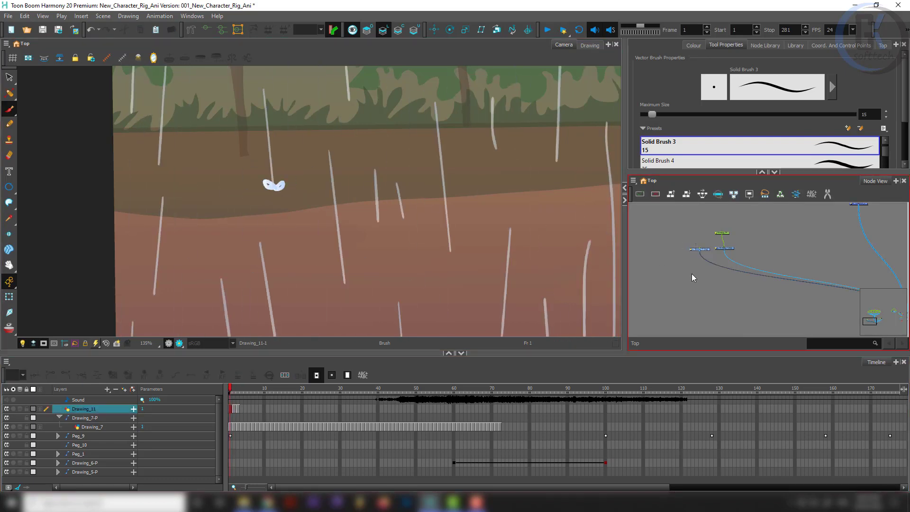
- Group the Drawing_11 node and open the group in the node network
left_click(671, 260)
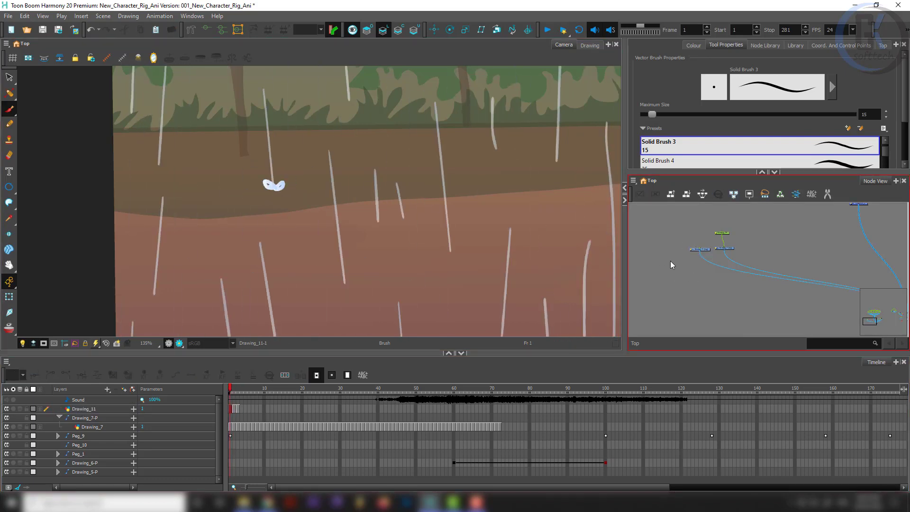
left_click(697, 255)
key("ctrl+g")
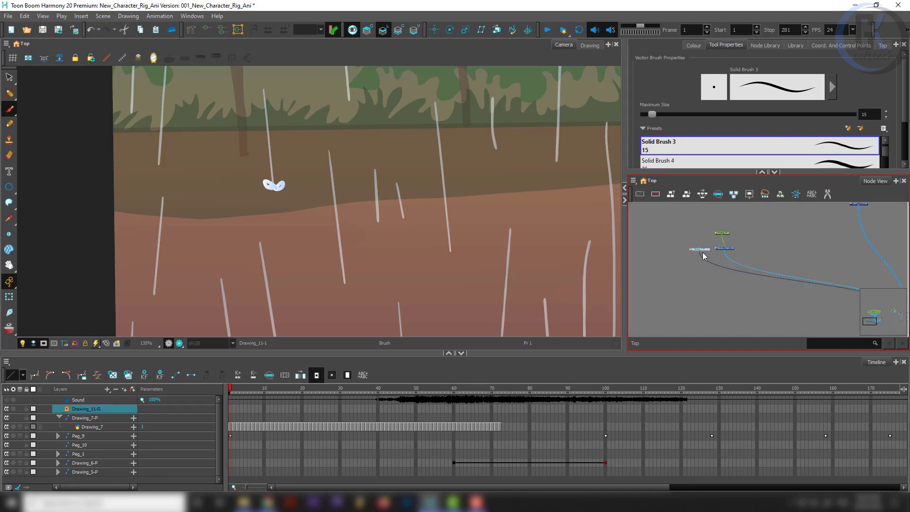
left_click_drag(691, 238, 645, 263)
left_click(740, 306)
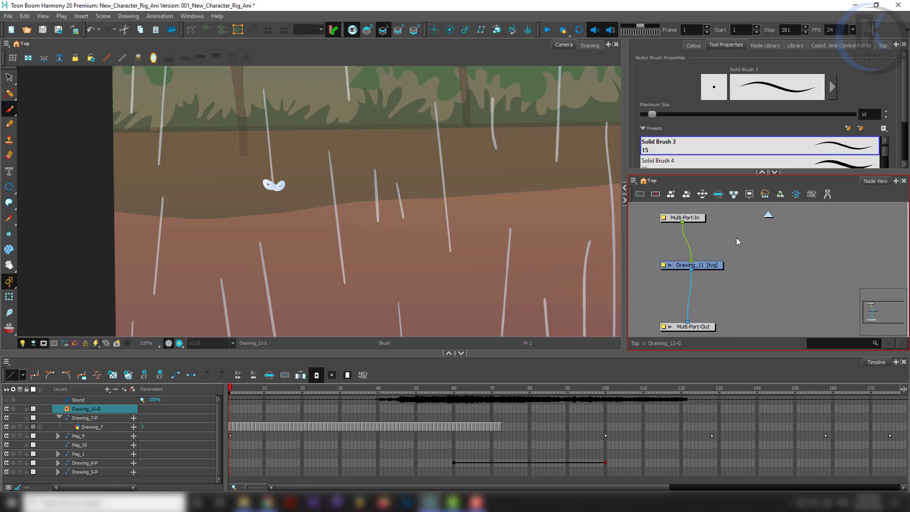
scroll(731, 265, "down", 4)
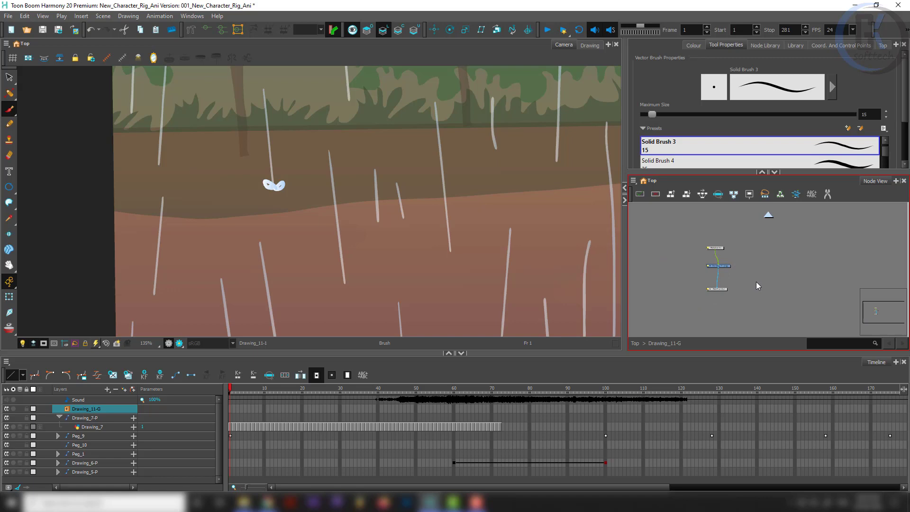
- Insert a Composite node between Drawing_11 and Multi-Port-Out inside the group
key("ctrl+z")
scroll(731, 274, "up", 4)
left_click(680, 283)
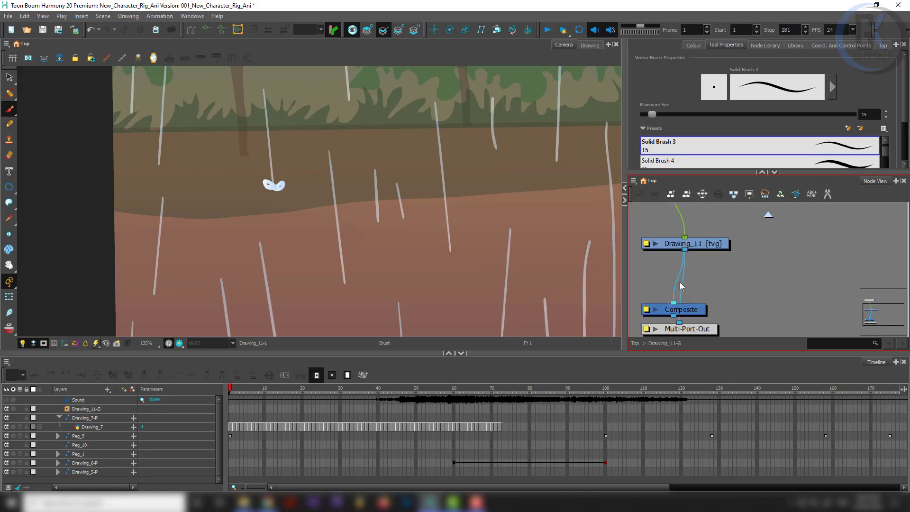
left_click_drag(693, 311, 692, 263)
mouse_move(681, 321)
left_mouse_down()
mouse_move(676, 269)
mouse_move(687, 320)
mouse_move(675, 320)
mouse_move(703, 289)
mouse_move(679, 323)
left_mouse_up()
left_click(702, 320)
mouse_move(697, 312)
left_mouse_down()
mouse_move(797, 273)
mouse_move(736, 298)
mouse_move(697, 292)
mouse_move(709, 321)
left_mouse_up()
scroll(710, 304, "down", 3)
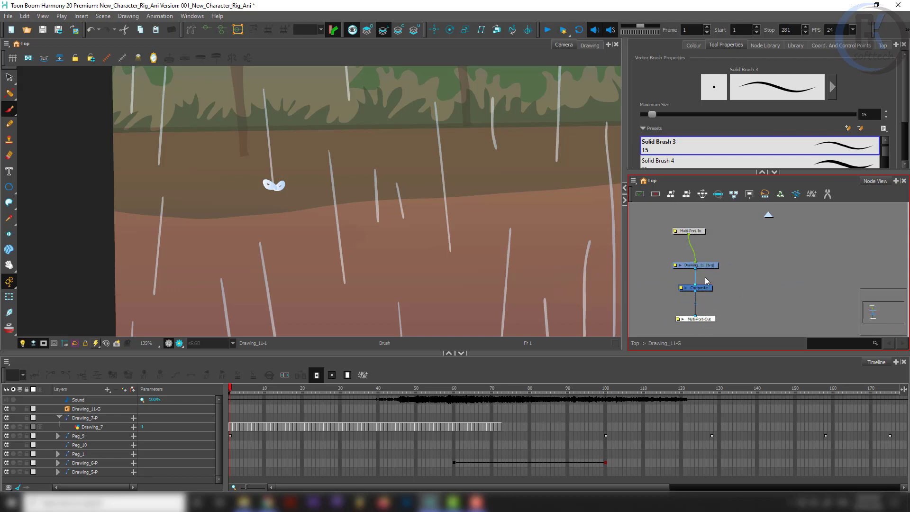
- Rearrange the group's nodes, moving Drawing_11 away from the Composite and aligning Multi-Port-In above Drawing_11
left_click_drag(706, 265, 765, 256)
left_click_drag(706, 287, 712, 299)
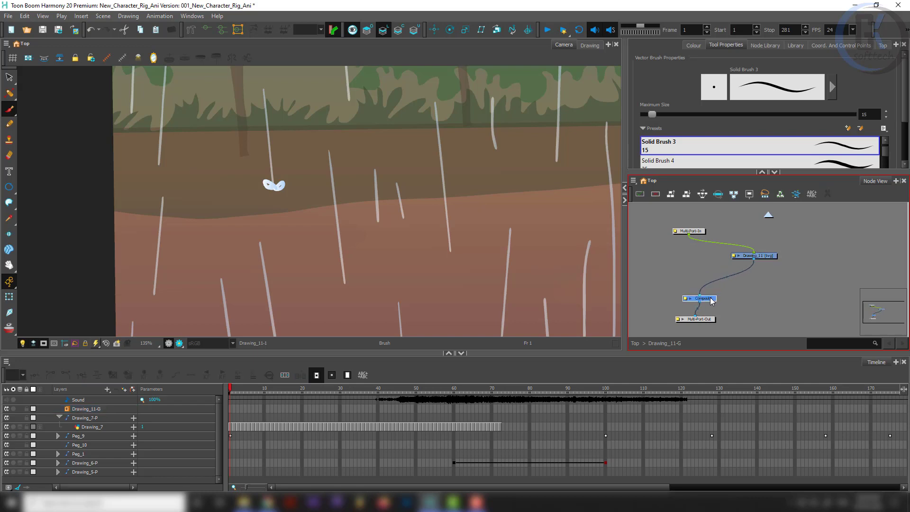
left_click_drag(693, 232, 748, 235)
left_click(699, 270)
scroll(703, 279, "down", 2)
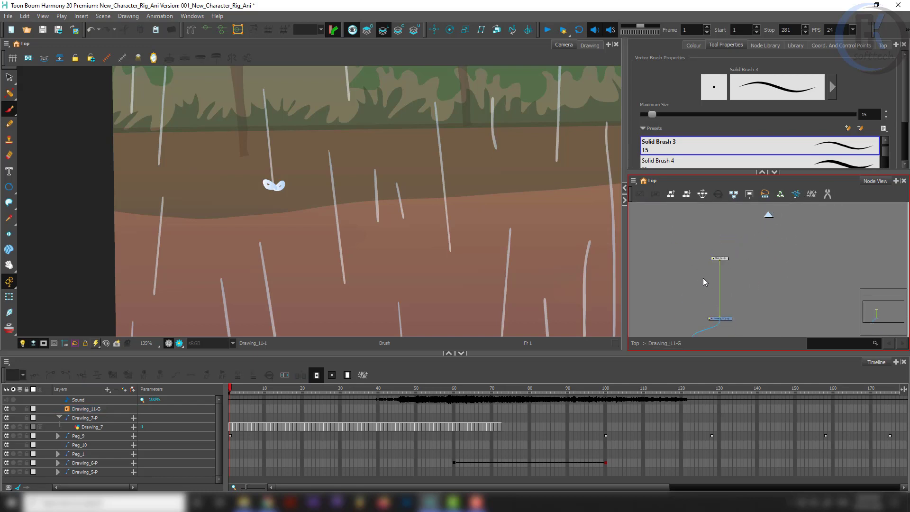
scroll(720, 282, "up", 3)
left_click_drag(715, 312, 688, 260)
scroll(689, 265, "down", 3)
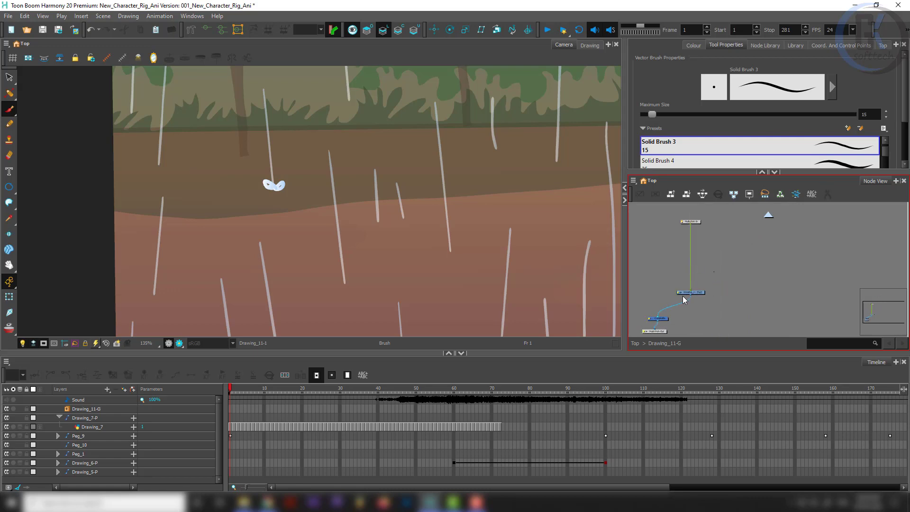
- Add a parent peg to Drawing_11 and align it between Multi-Port-In and the drawing
left_click(682, 293)
key("ctrl+p")
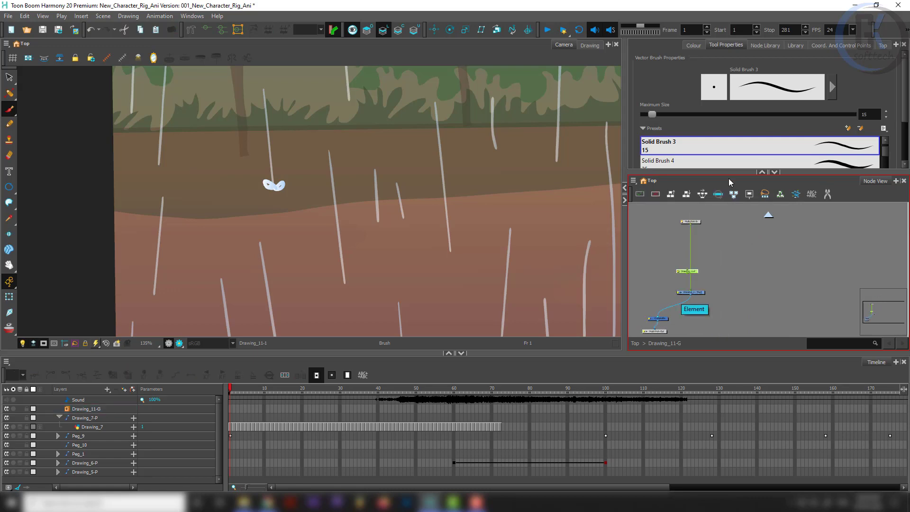
scroll(672, 286, "up", 3)
left_click_drag(717, 254, 704, 289)
left_click(769, 256)
scroll(711, 267, "down", 3)
- Duplicate Drawing_11 with its peg using Paste Special with Always create drawing files, and place the copy beside the original
left_click(719, 280)
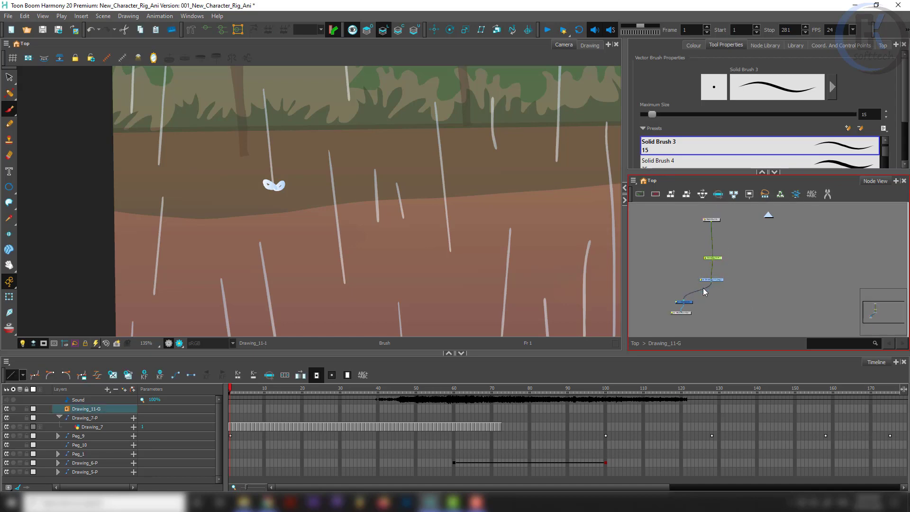
key("ctrl+b")
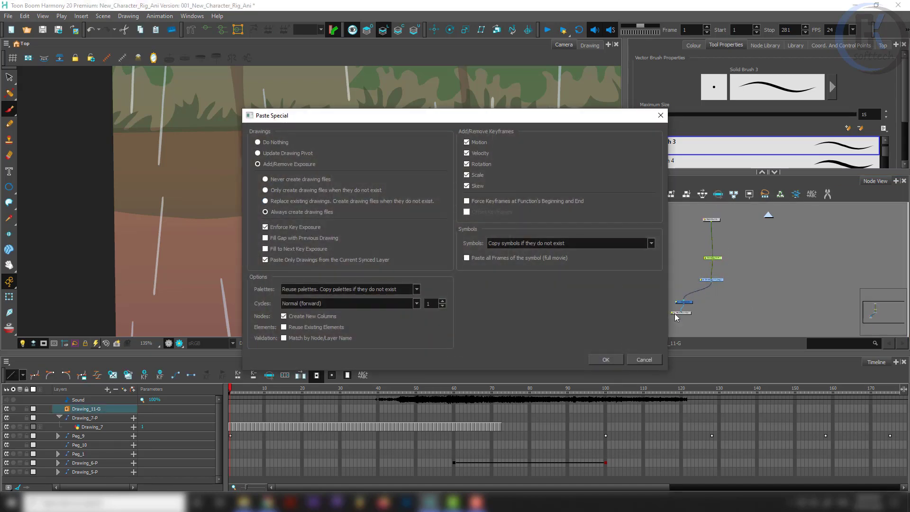
left_click(604, 360)
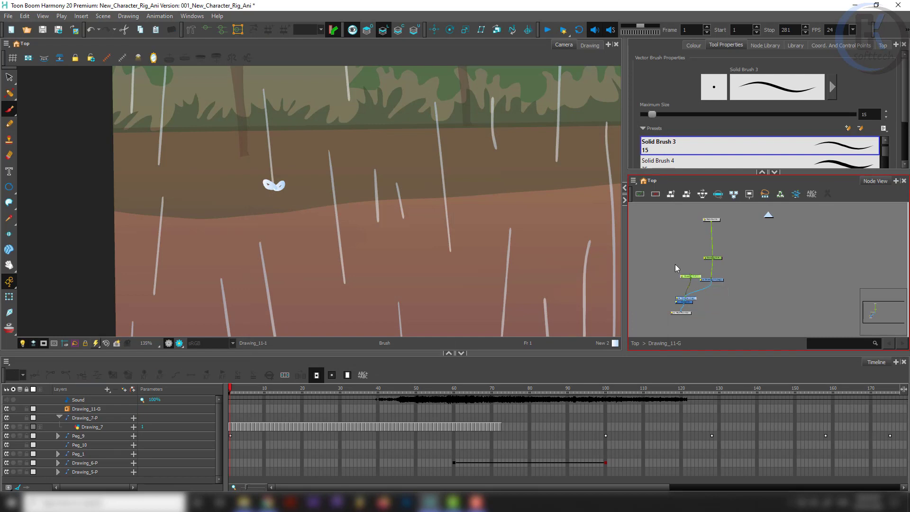
left_click_drag(692, 263, 693, 260)
scroll(714, 258, "up", 3)
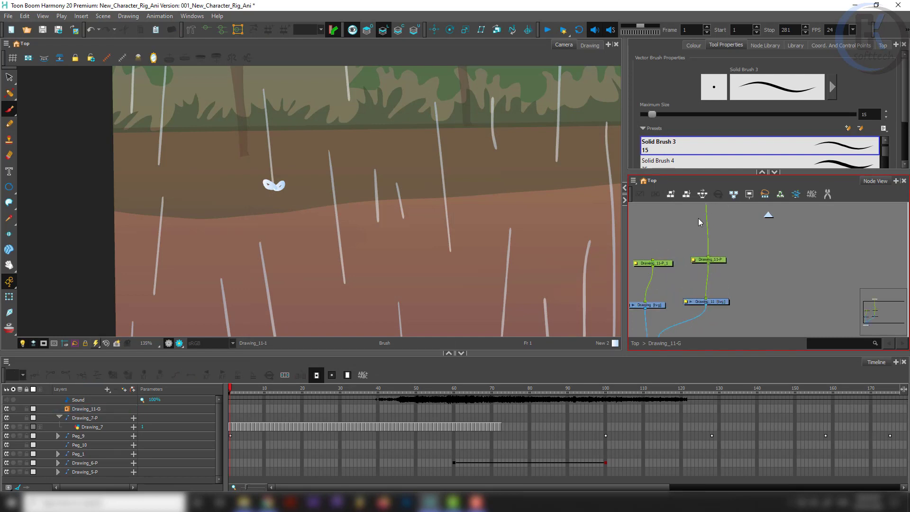
- Add a master peg under Multi-Port-In and connect it as parent of both splash drawing pegs
key("ctrl+p")
left_click(656, 252)
left_click_drag(656, 259, 706, 217)
scroll(699, 224, "down", 3)
scroll(699, 225, "up", 3)
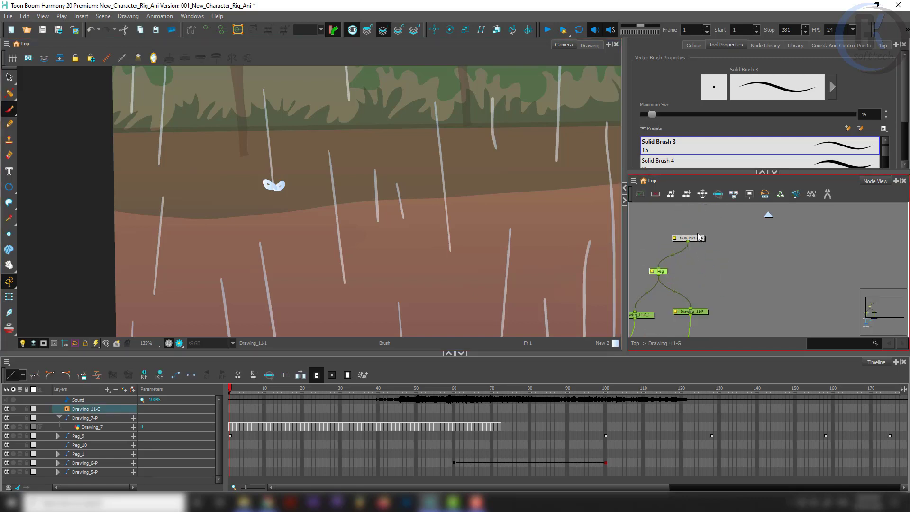
- Position Multi-Port-In above the master peg and move Multi-Port-Out farther below the Composite
left_click(670, 239)
scroll(668, 256, "down", 5)
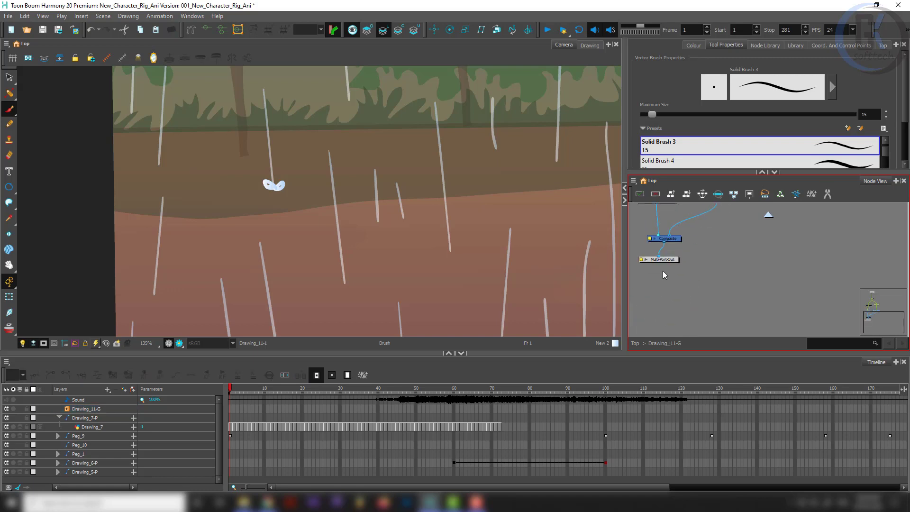
scroll(683, 274, "down", 5)
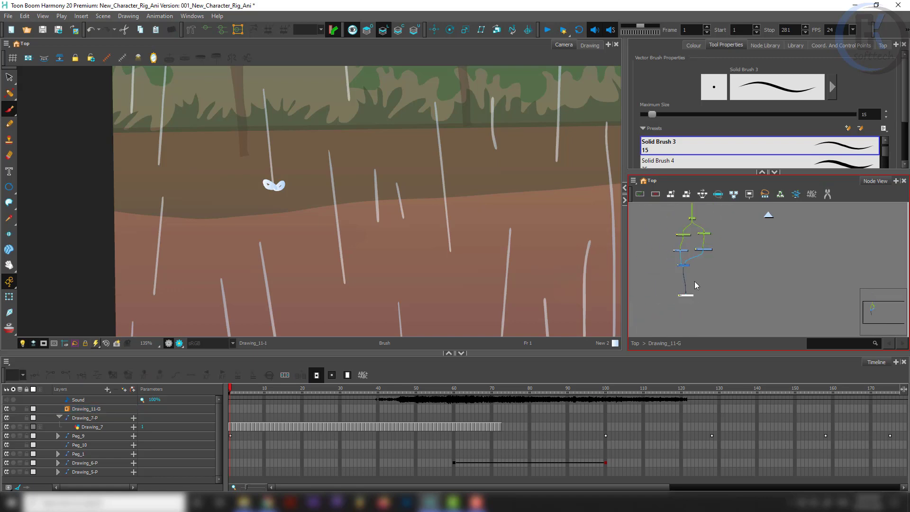
scroll(679, 237, "up", 2)
scroll(655, 257, "down", 2)
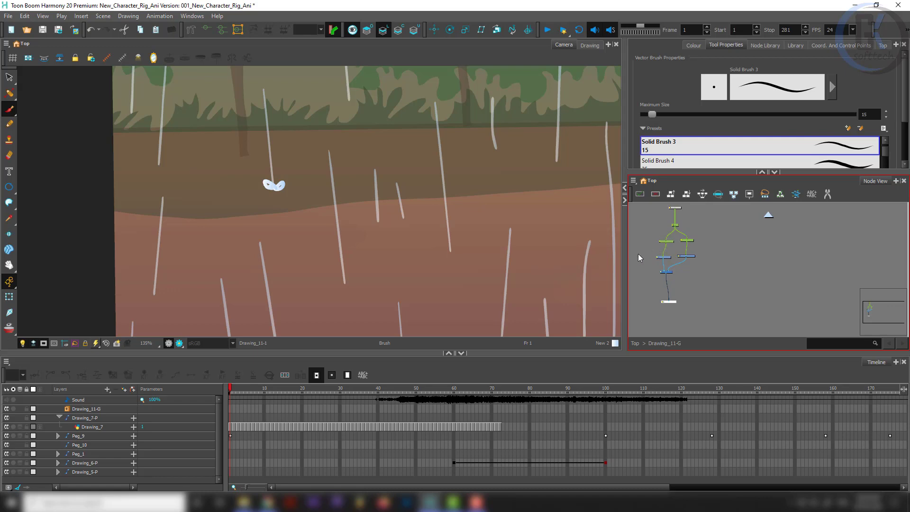
- Turn off Animate mode and move the duplicated splash right and slightly down from the original using the Transform tool on its peg
left_click(664, 241)
key("shift+t")
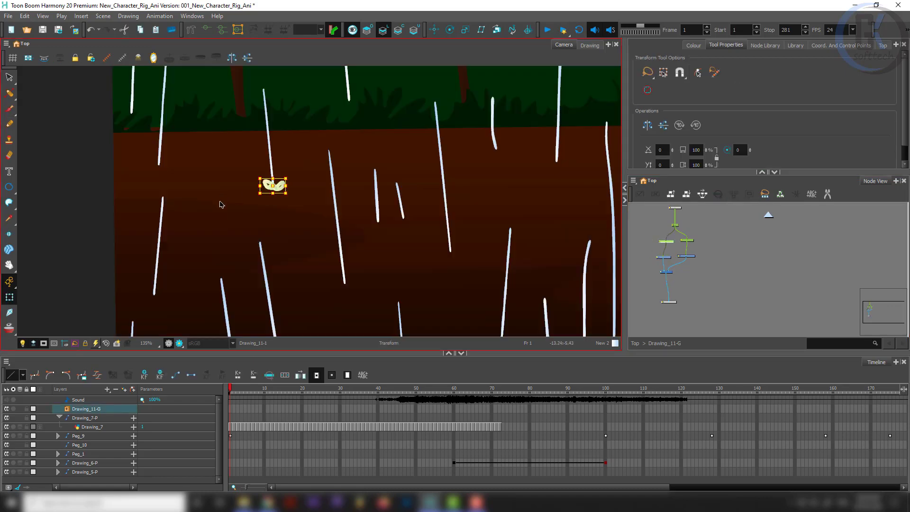
left_click(9, 281)
left_click(32, 303)
left_click_drag(299, 187, 390, 205)
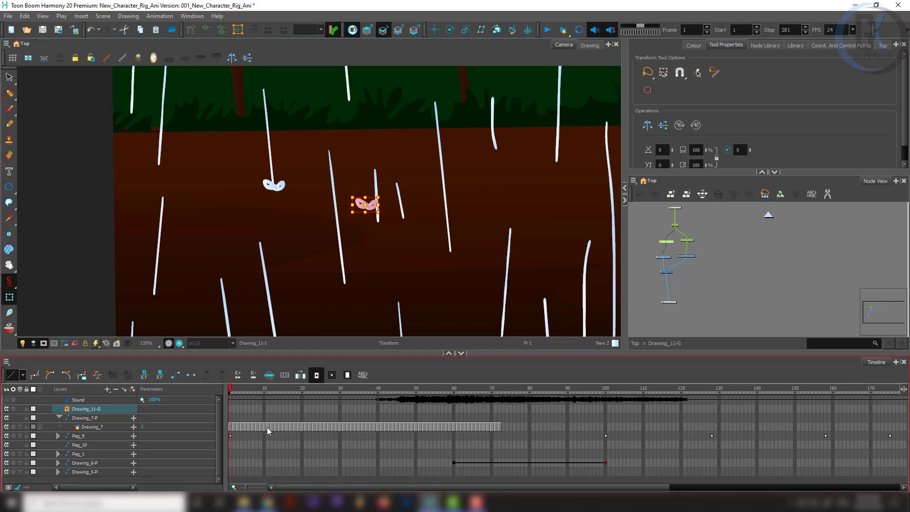
- Reveal the duplicated splash's drawing layer in the timeline and shift its three exposures to start at frame 5
key("o")
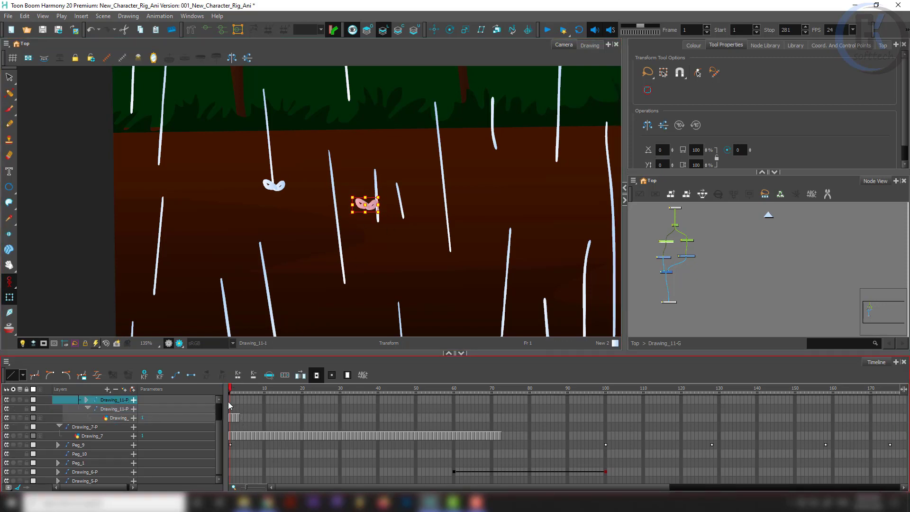
left_click(87, 400)
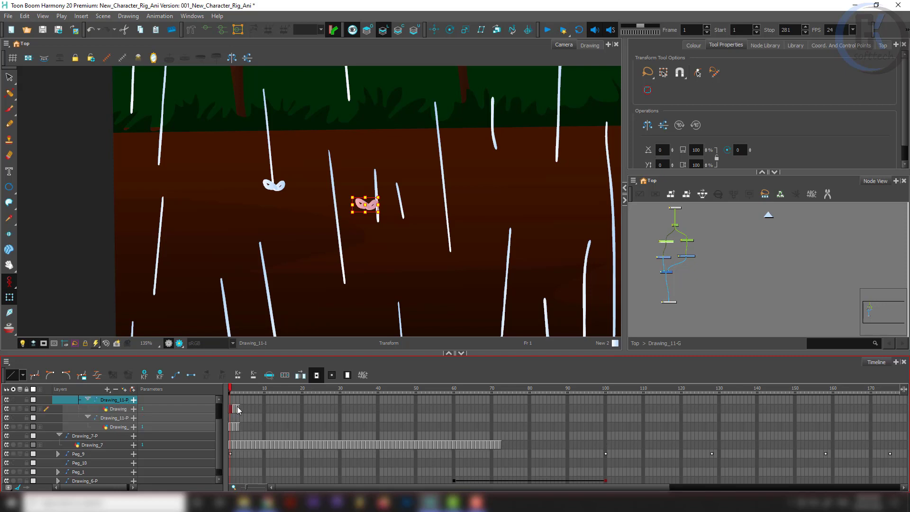
mouse_move(237, 406)
left_mouse_down()
mouse_move(226, 406)
mouse_move(252, 409)
mouse_move(217, 391)
mouse_move(240, 396)
mouse_move(214, 396)
mouse_move(254, 400)
mouse_move(236, 398)
left_mouse_up()
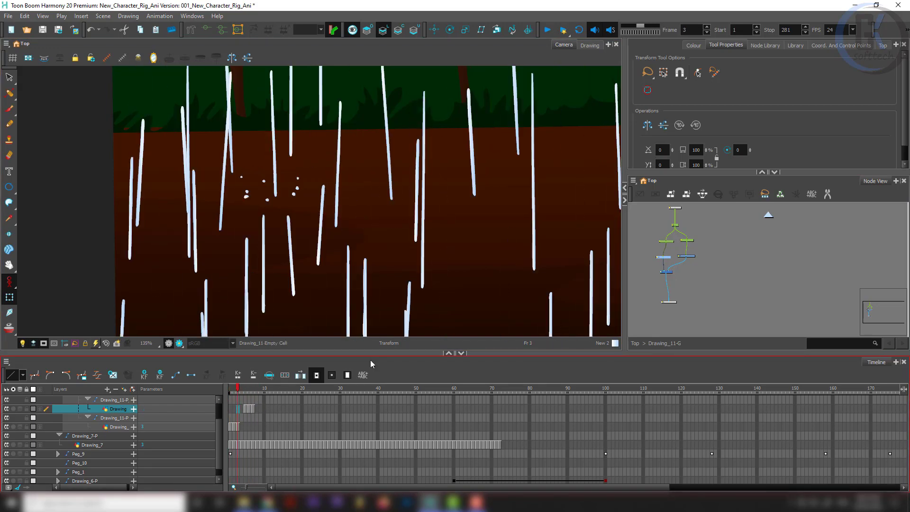
- Duplicate the delayed splash drawing and its peg using Paste Special with Always create drawing files, placing the copy beside the existing pairs
mouse_move(666, 241)
left_mouse_down()
mouse_move(721, 241)
mouse_move(718, 257)
left_mouse_up()
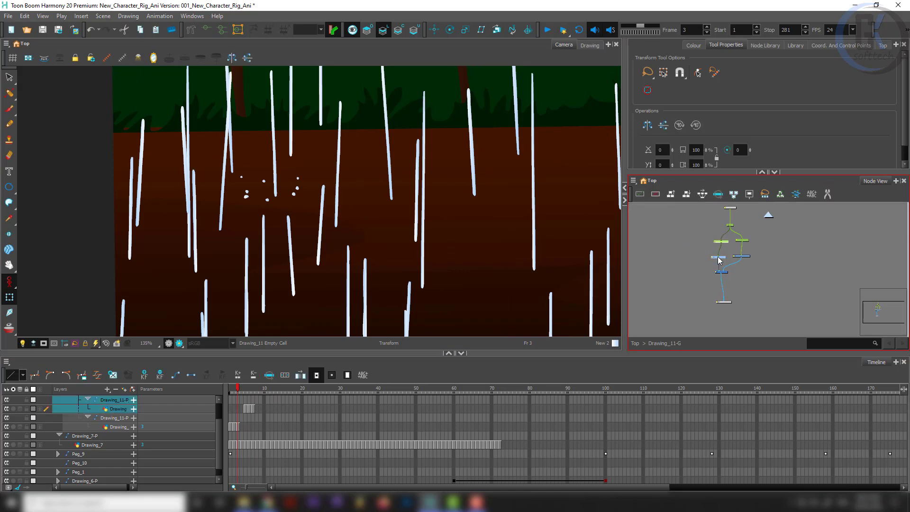
key("ctrl+b")
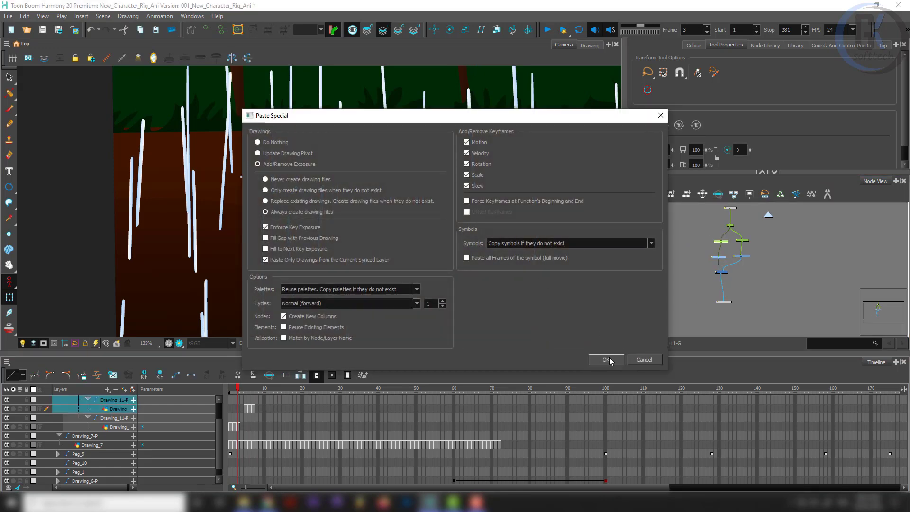
left_click(604, 360)
left_click_drag(734, 262, 705, 258)
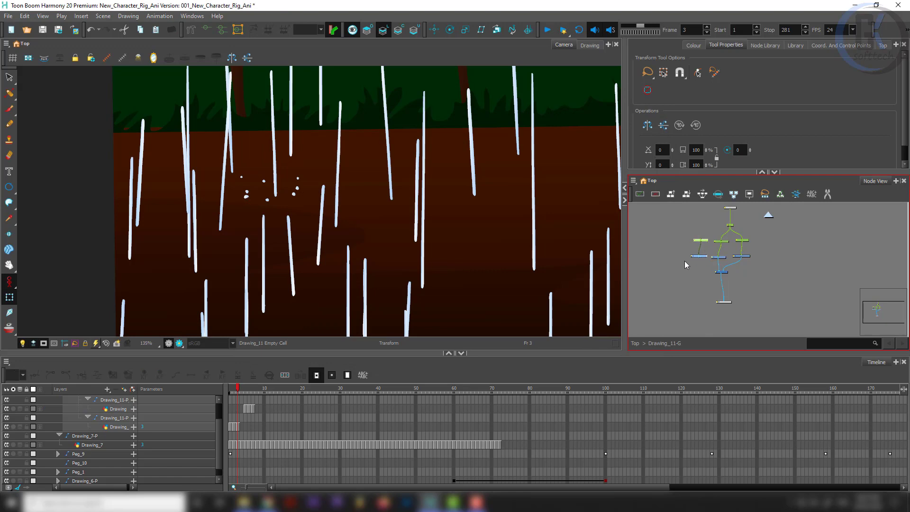
- Paste three more splash drawing and peg pairs with Paste Special and line them up in the same row
key("ctrl+b")
key("Return")
key("ctrl+b")
key("Return")
key("ctrl+b")
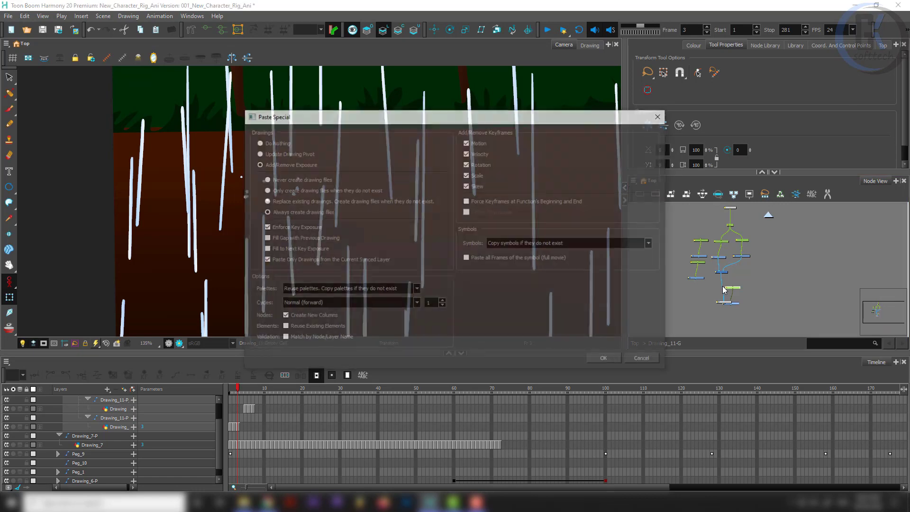
key("Return")
mouse_move(740, 291)
left_mouse_down()
mouse_move(687, 259)
mouse_move(687, 241)
left_mouse_up()
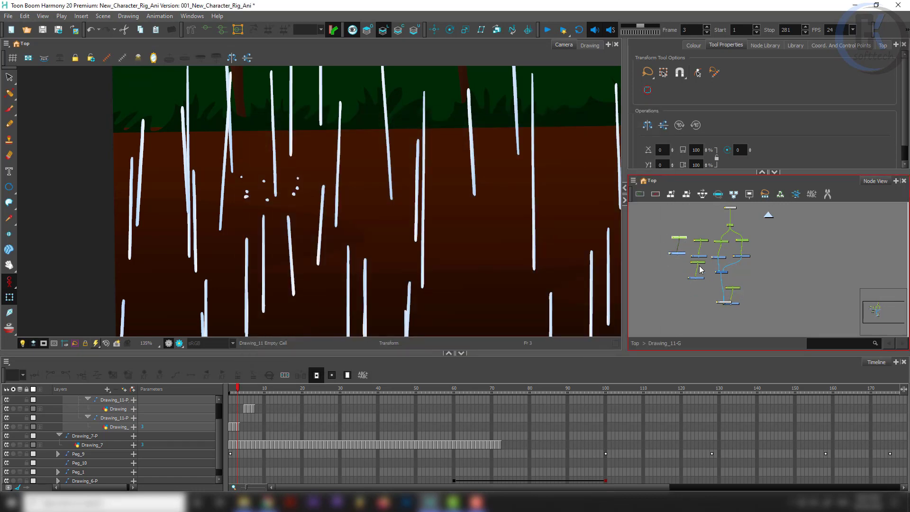
left_click(705, 262)
mouse_move(691, 293)
left_mouse_down()
mouse_move(698, 263)
mouse_move(658, 243)
left_mouse_up()
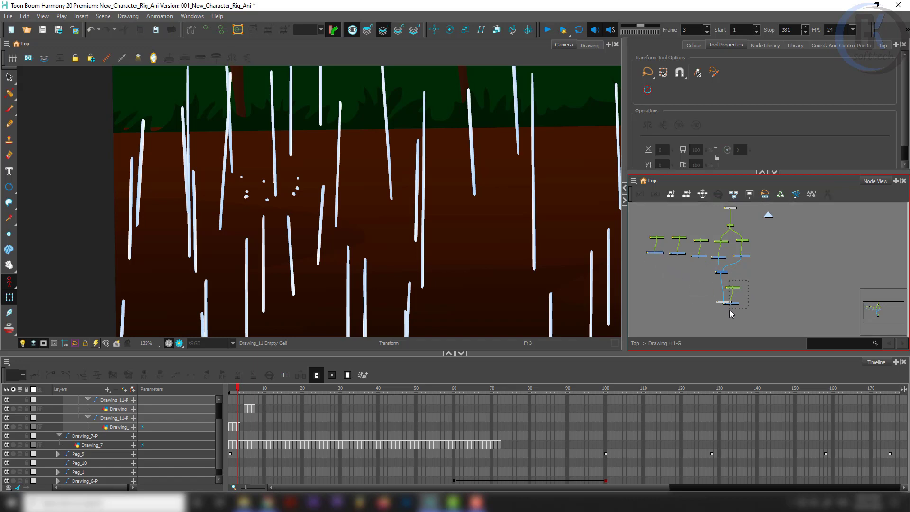
mouse_move(730, 311)
left_mouse_down()
mouse_move(666, 284)
mouse_move(705, 276)
left_mouse_up()
- Connect the pegs of the four new splash copies to the master peg
scroll(757, 264, "up", 2)
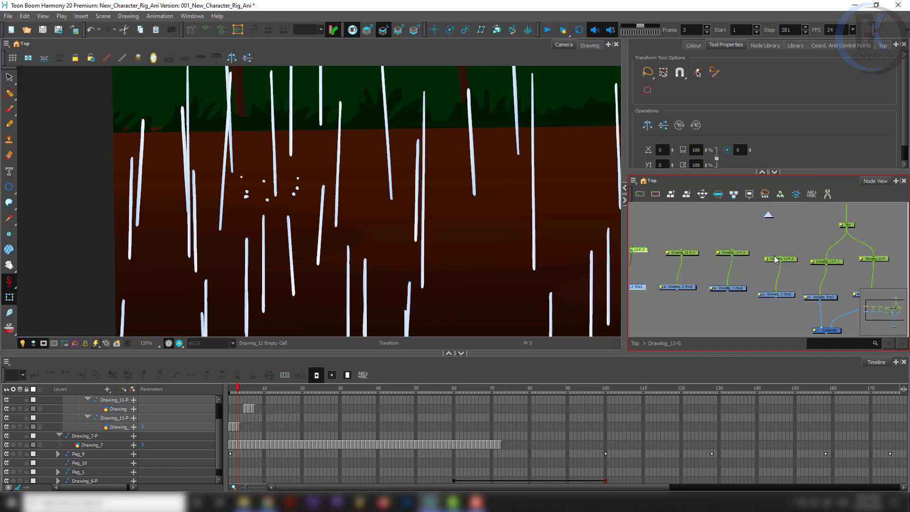
left_click_drag(780, 256, 846, 228)
left_click_drag(733, 248, 847, 224)
left_click_drag(682, 249, 844, 227)
left_click_drag(656, 238, 874, 236)
- Connect the four new splash drawings to the Composite node
left_click_drag(732, 294, 842, 291)
left_click_drag(797, 261, 843, 292)
left_click_drag(697, 252, 842, 291)
left_click_drag(648, 252, 842, 292)
left_click(793, 303)
scroll(761, 294, "down", 5)
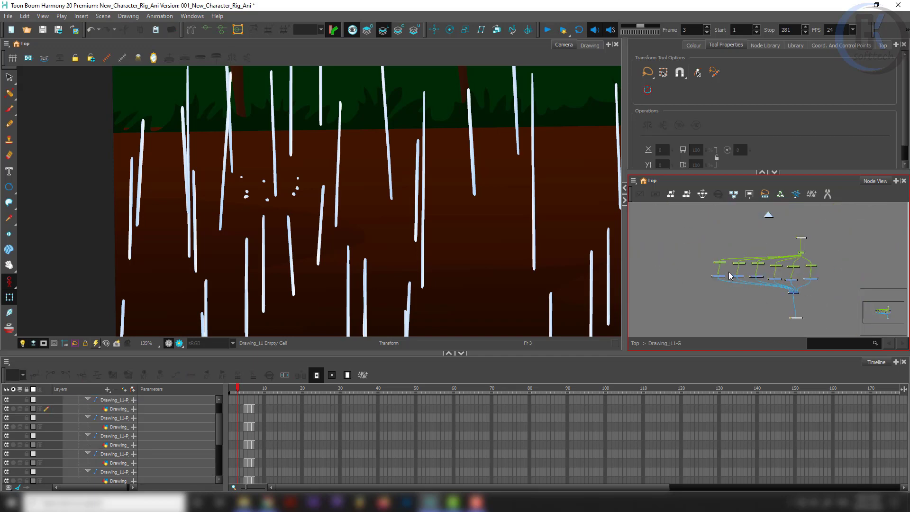
- Select the peg of a splash copy and enlarge the Timeline to show all six splash layers
scroll(772, 261, "up", 4)
left_click(787, 275)
scroll(444, 233, "down", 3)
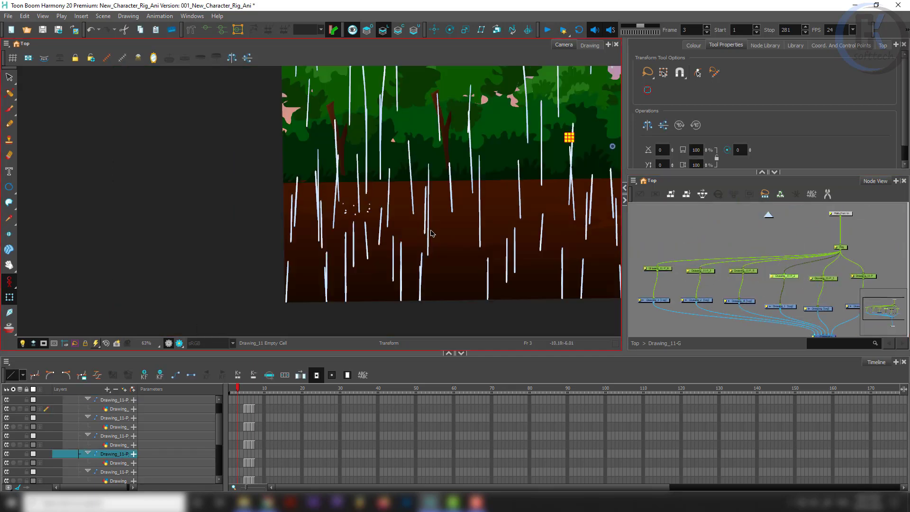
scroll(242, 417, "down", 2)
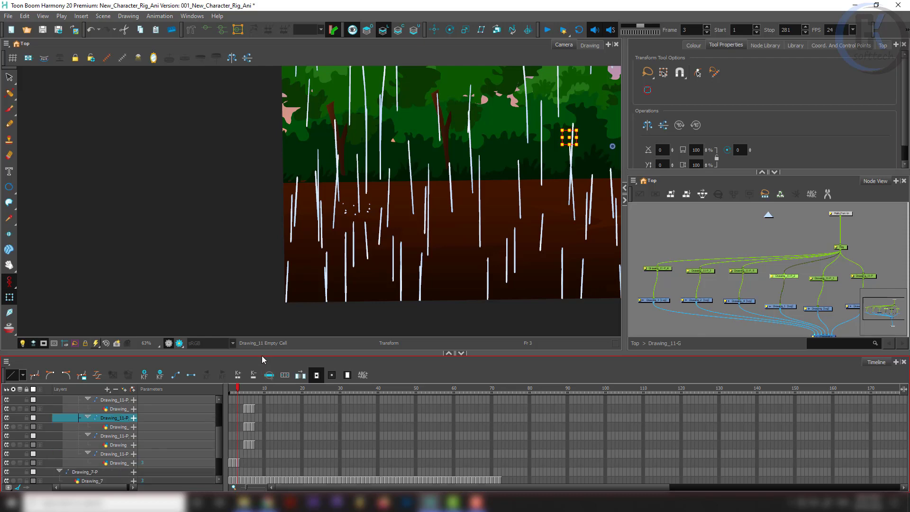
left_click_drag(262, 353, 270, 250)
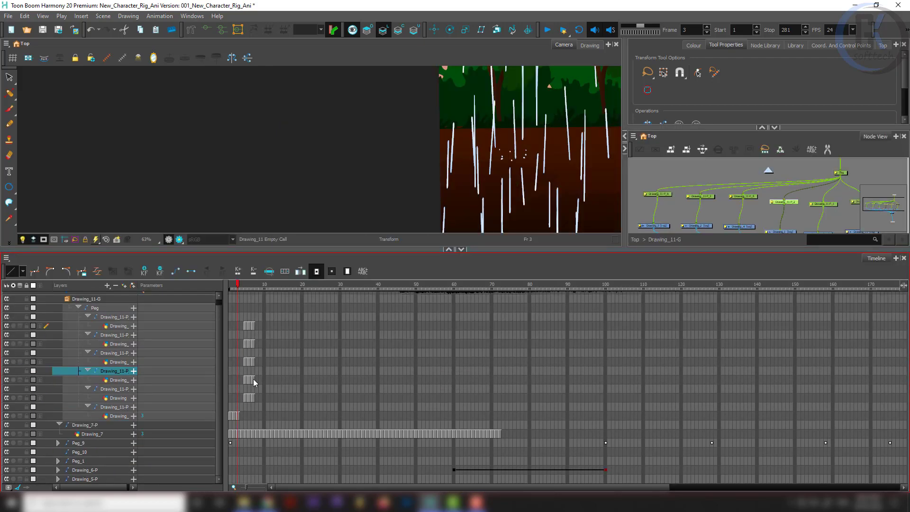
- At frame 7, move one stacked splash copy down and to the right across the ground using its peg
left_click_drag(255, 381, 243, 379)
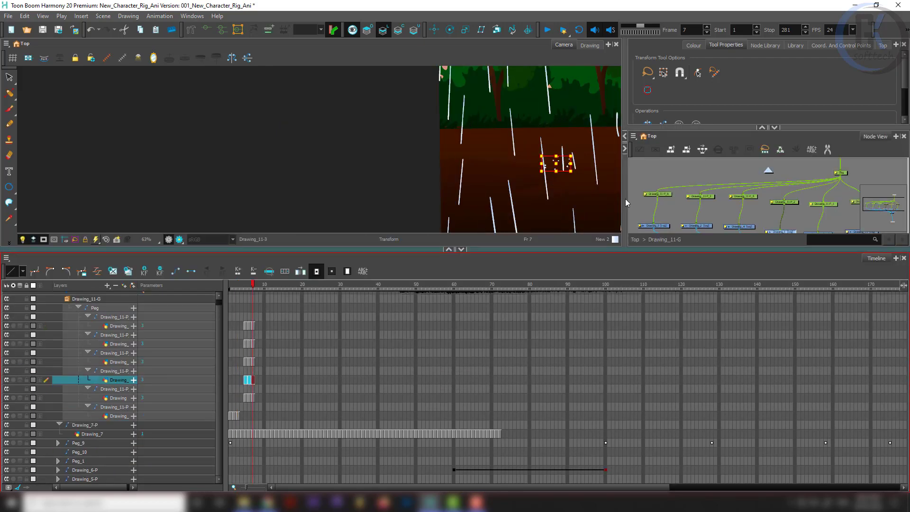
left_click(710, 181)
scroll(785, 204, "down", 2)
left_click(796, 201)
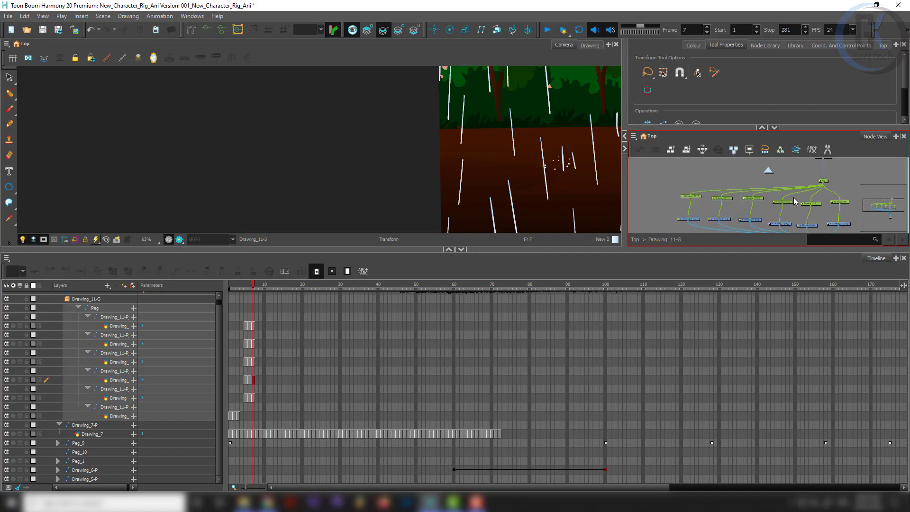
left_click(784, 202)
left_click_drag(451, 172, 323, 168)
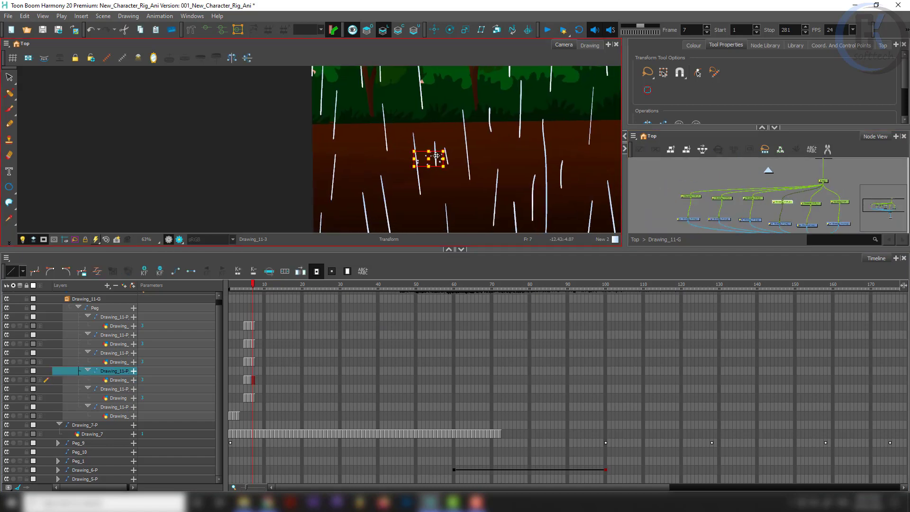
left_click_drag(437, 161, 493, 194)
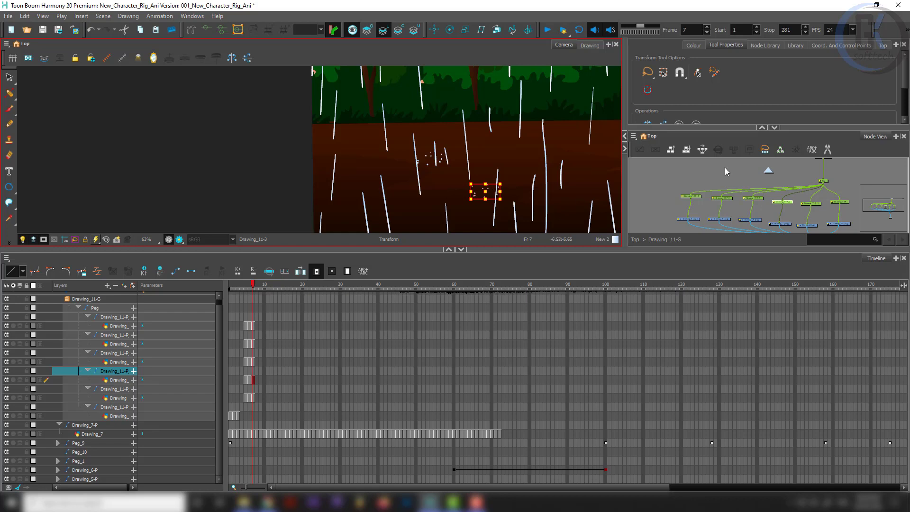
- Move another stacked splash copy by its peg farther right and slightly up, near the upper part of the ground
left_click(771, 203)
left_click(429, 158)
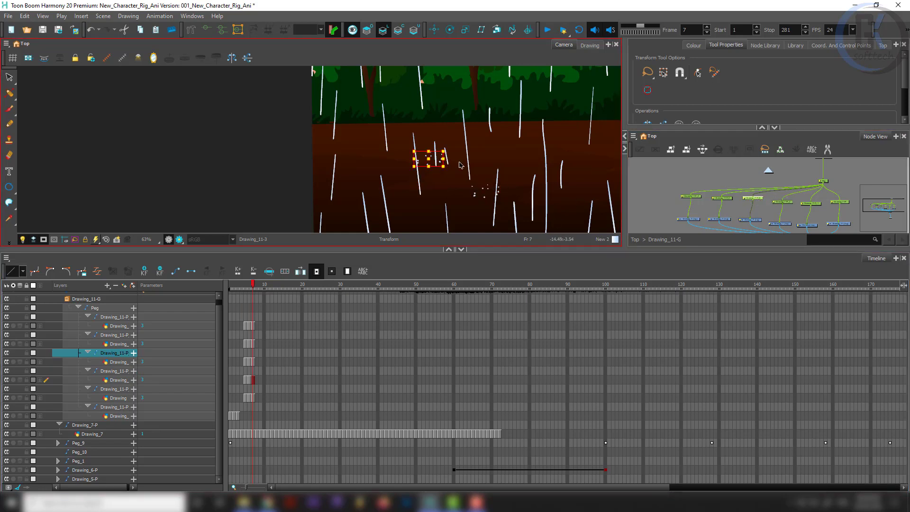
left_click_drag(434, 157, 579, 143)
left_click(693, 165)
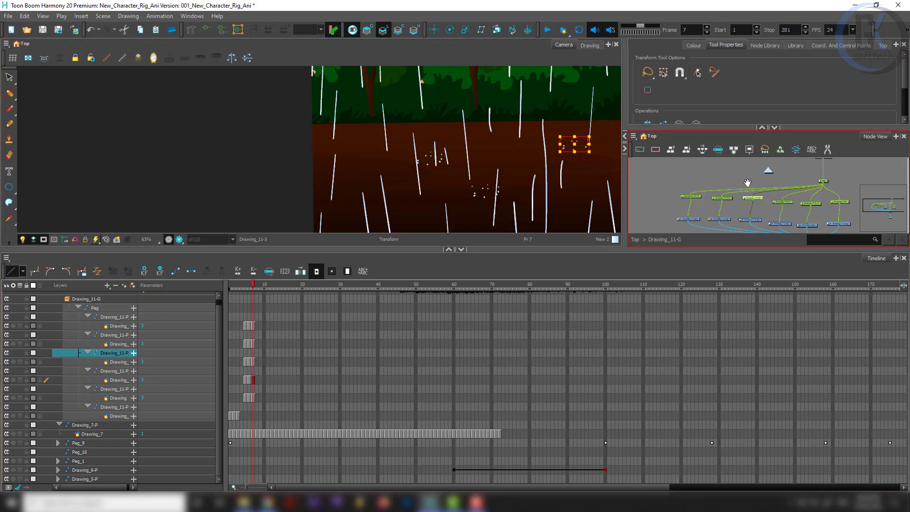
- Move the next stacked splash copy by its peg to the lower ground, well right of the placed splashes
left_click(706, 186)
left_click_drag(508, 174, 350, 141)
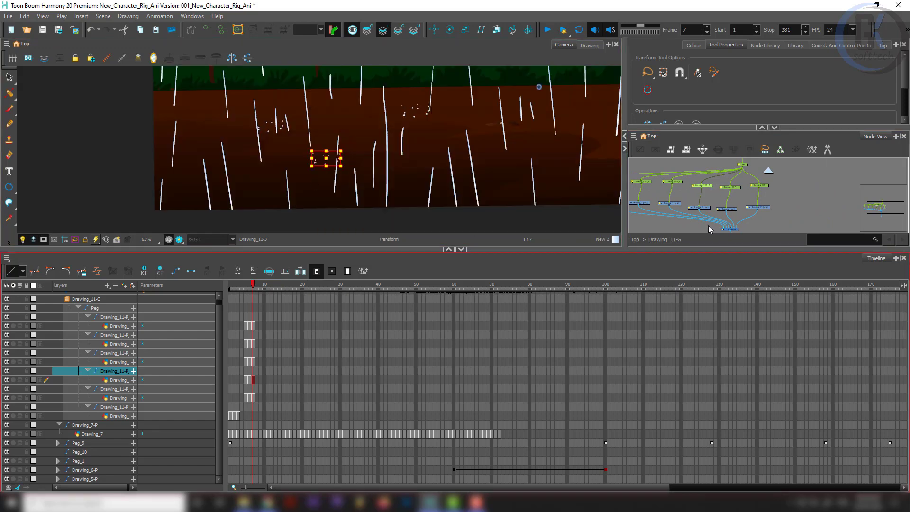
left_click_drag(694, 192, 775, 192)
left_click(270, 124)
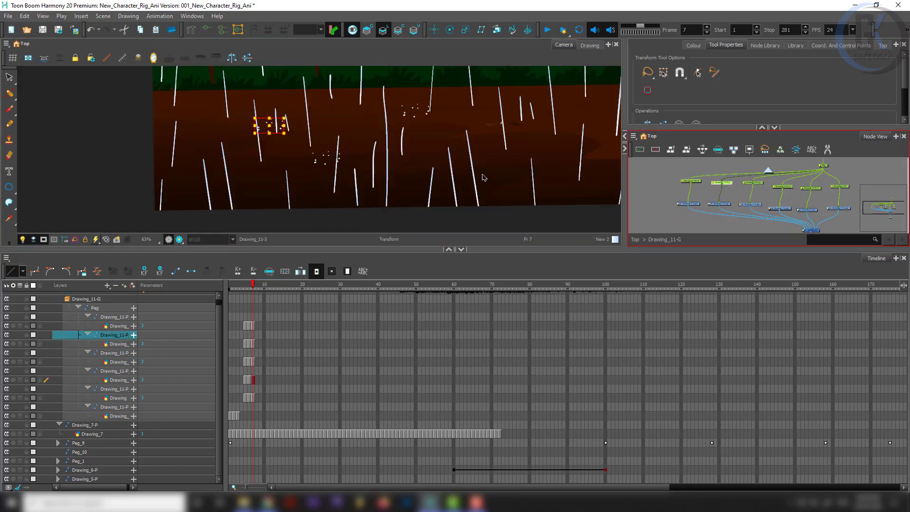
left_click_drag(443, 151, 715, 194)
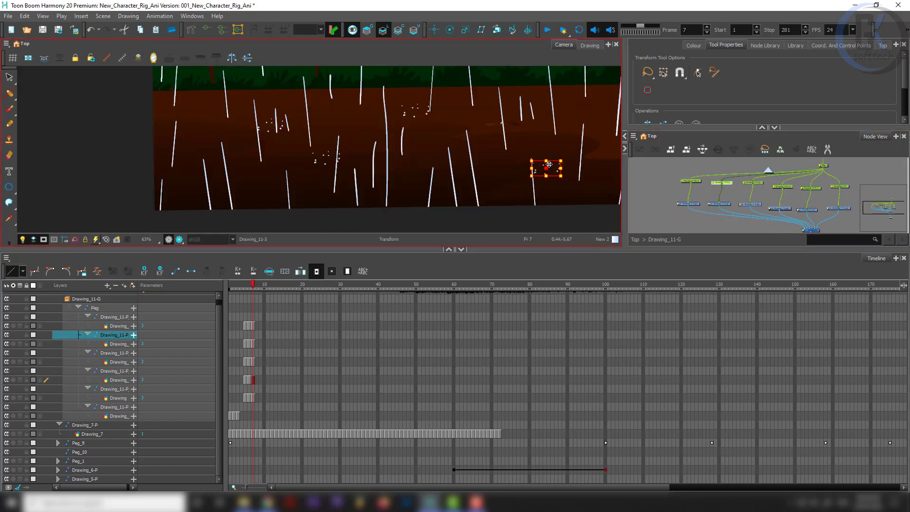
- Move the last added splash copy by its peg straight across to the far right of the ground
left_click(690, 177)
left_click(274, 123)
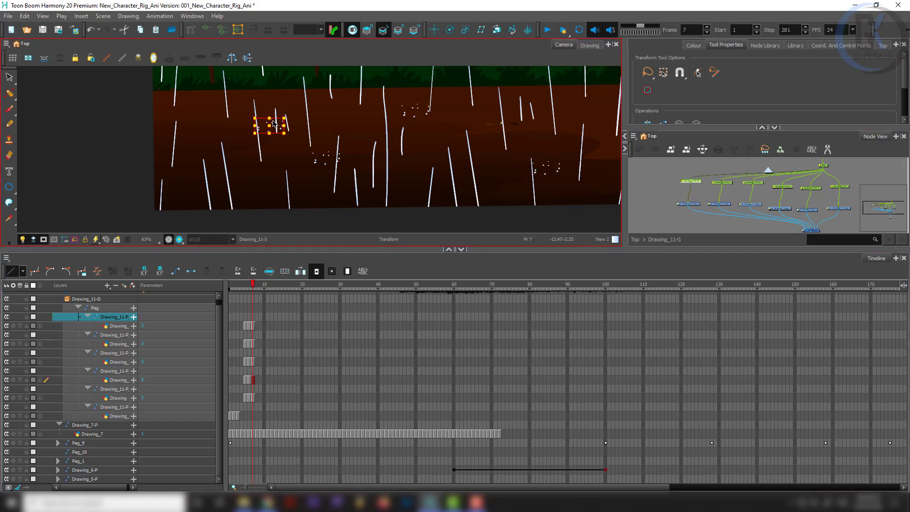
mouse_move(272, 124)
left_mouse_down()
mouse_move(387, 162)
mouse_move(624, 129)
mouse_move(606, 125)
left_mouse_up()
left_click(698, 170)
- Copy the original splash's exposures at frames 1–3 and paste them on its layer at frames 8, 16, 25, 33, 43, 53, 62 and 69
left_click_drag(236, 416, 215, 414)
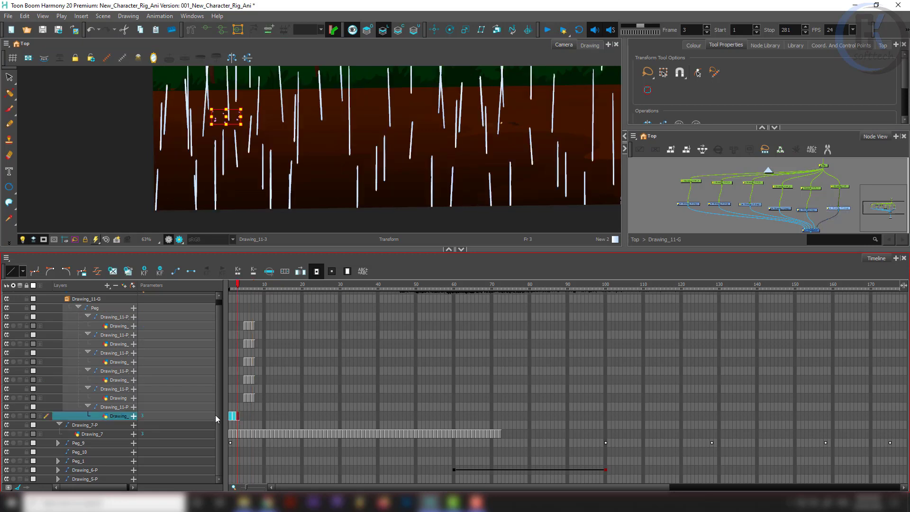
left_click(257, 414)
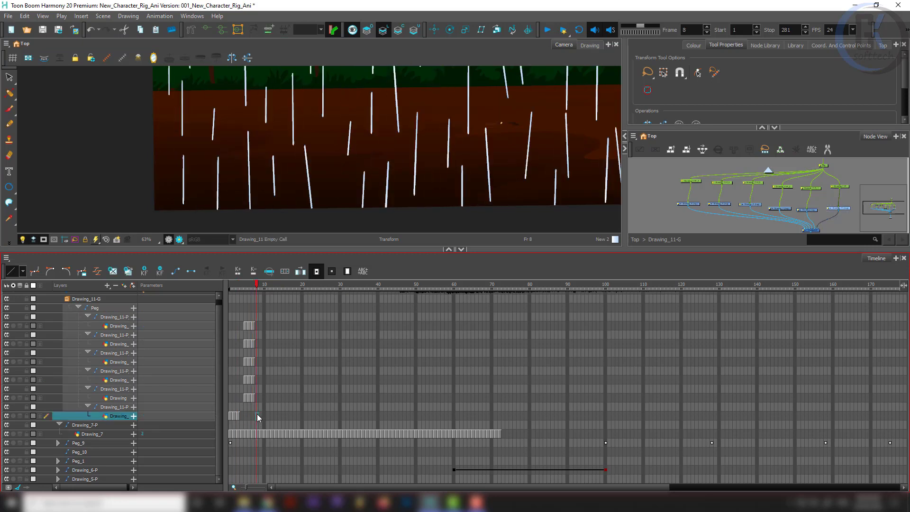
key("ctrl+v")
left_click(286, 413)
key("ctrl+v")
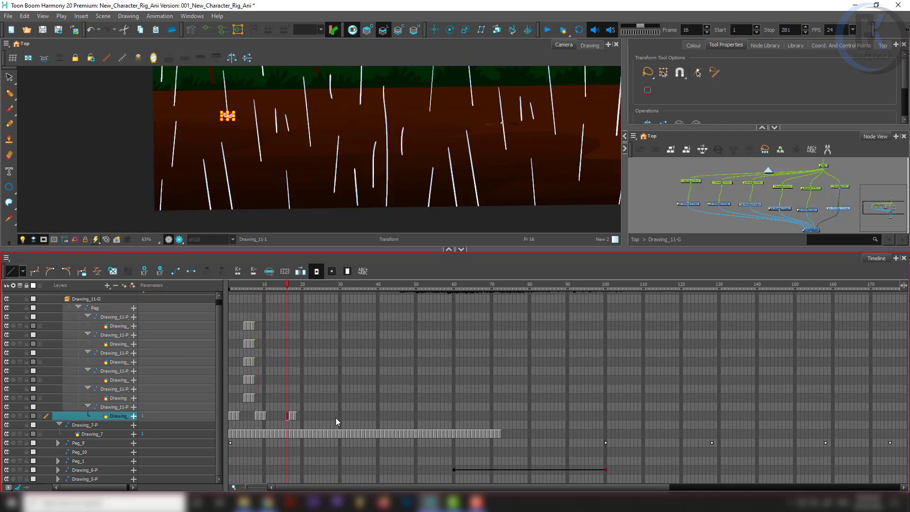
left_click(320, 413)
key("ctrl+v")
left_click(352, 416)
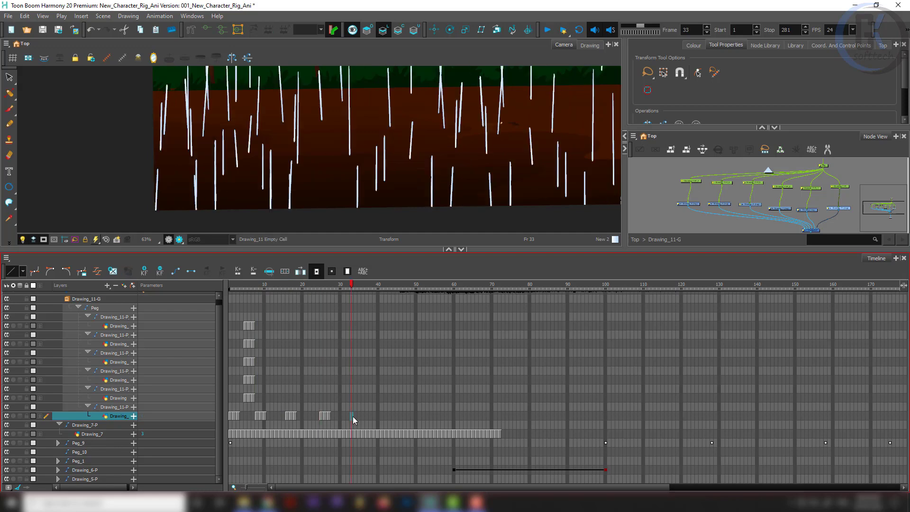
key("ctrl+v")
left_click(391, 417)
key("ctrl+v")
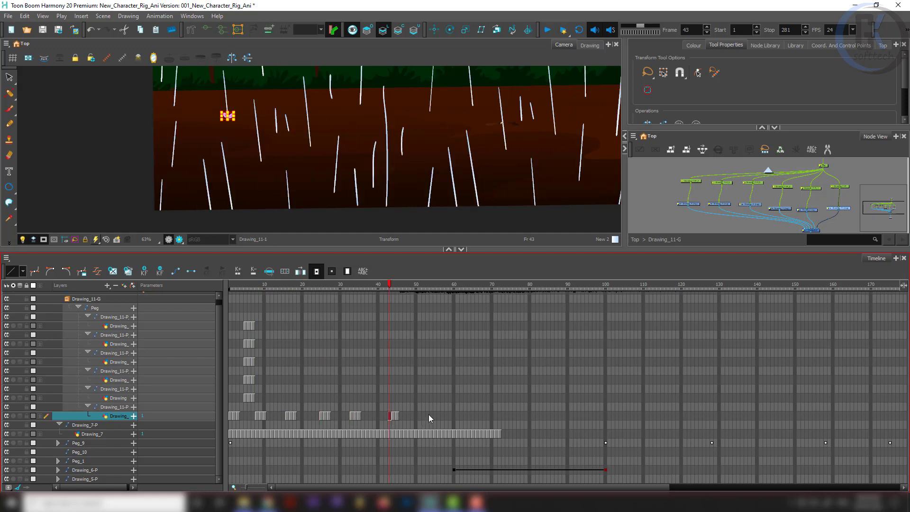
left_click(428, 414)
key("ctrl+v")
left_click(461, 417)
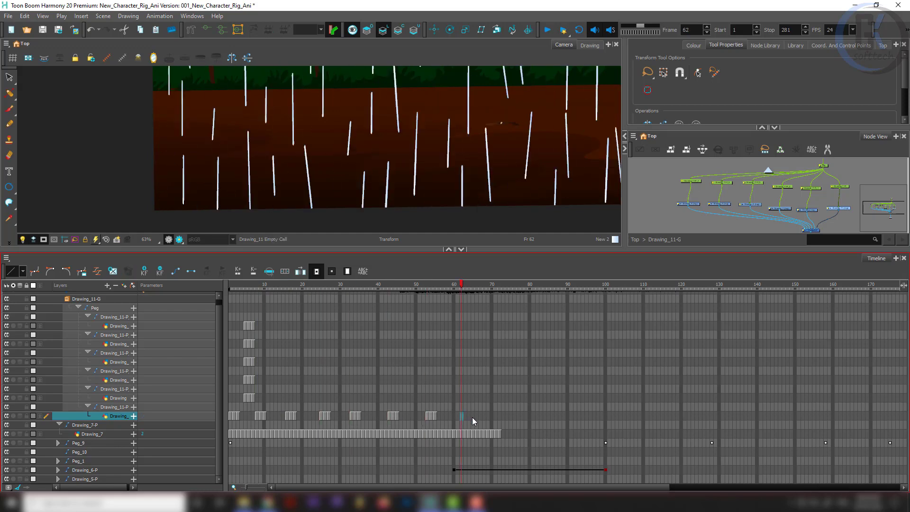
key("ctrl+v")
left_click(488, 416)
key("ctrl+v")
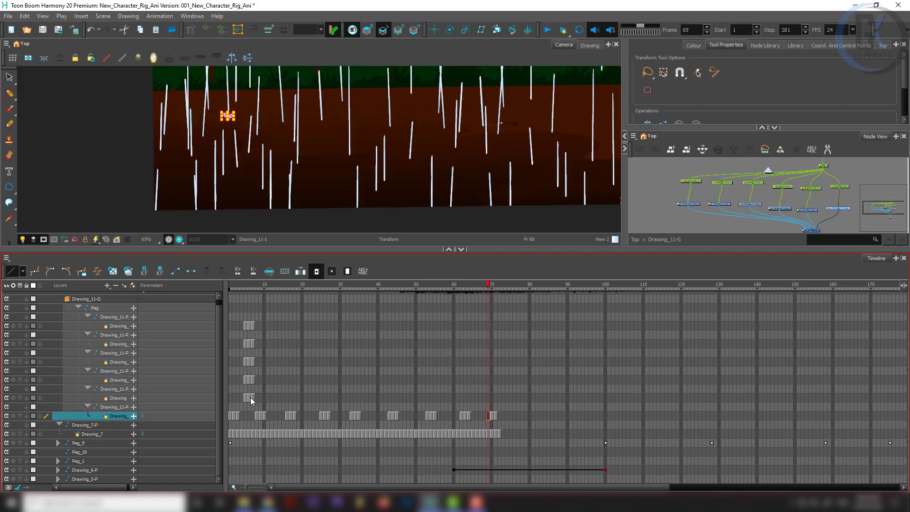
- Copy the exposures at frames 5–7 on the splash layer directly above the original and paste them at frames 14, 24, 35, 46, 53, 60 and 67
left_click(263, 398)
left_click_drag(245, 397, 254, 397)
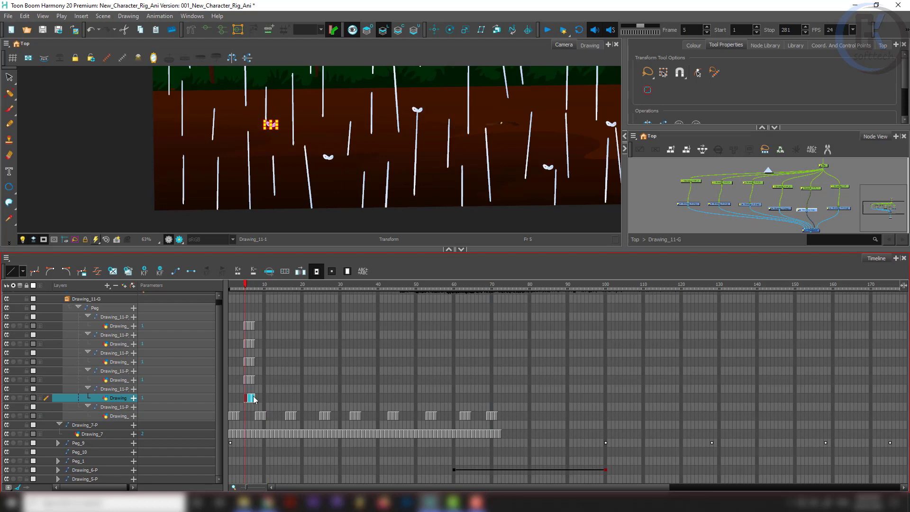
left_click(278, 398)
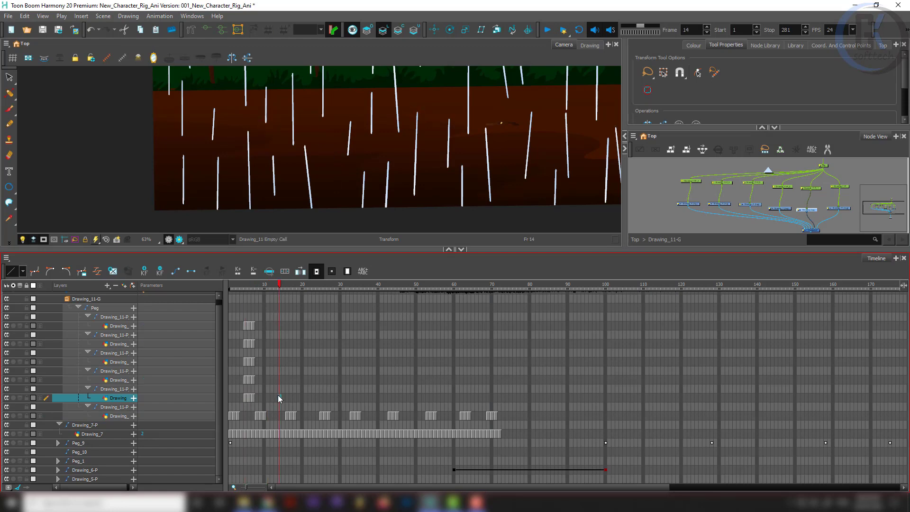
key("ctrl+v")
left_click(318, 399)
key("ctrl+v")
left_click(360, 399)
key("ctrl+v")
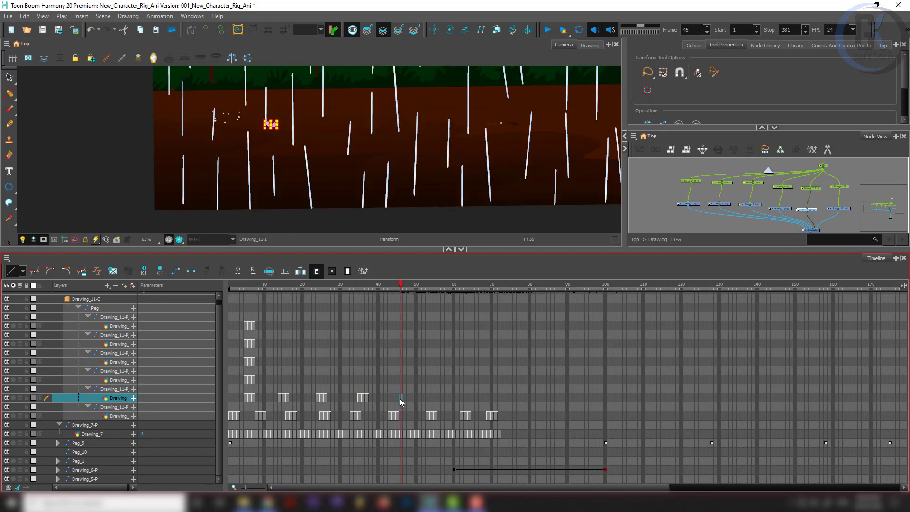
left_click(401, 398)
key("ctrl+v")
left_click(428, 398)
key("ctrl+v")
left_click(453, 397)
key("ctrl+v")
left_click(481, 398)
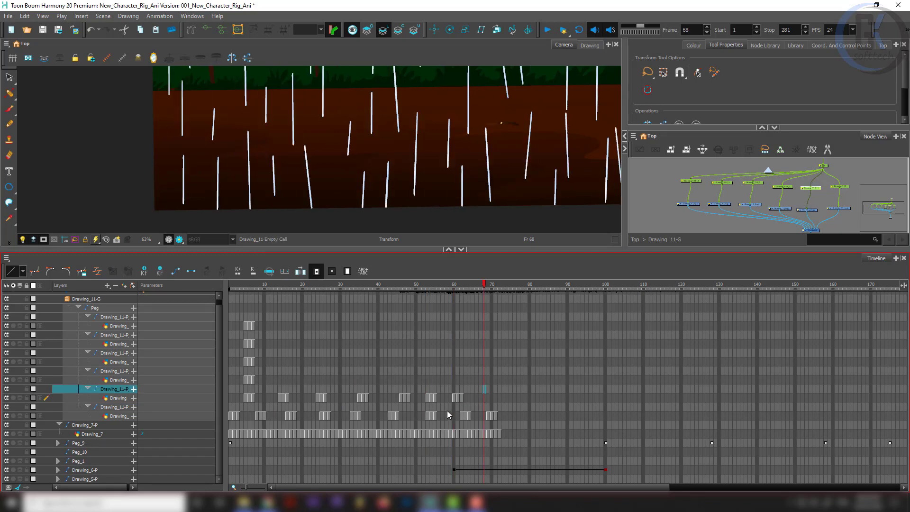
key("ctrl+v")
- Move the third-lowest splash layer's exposures to frames 1–3 and paste copies on that layer at frames 9, 19, 29, 42, 49, 56 and 66
left_click(247, 380)
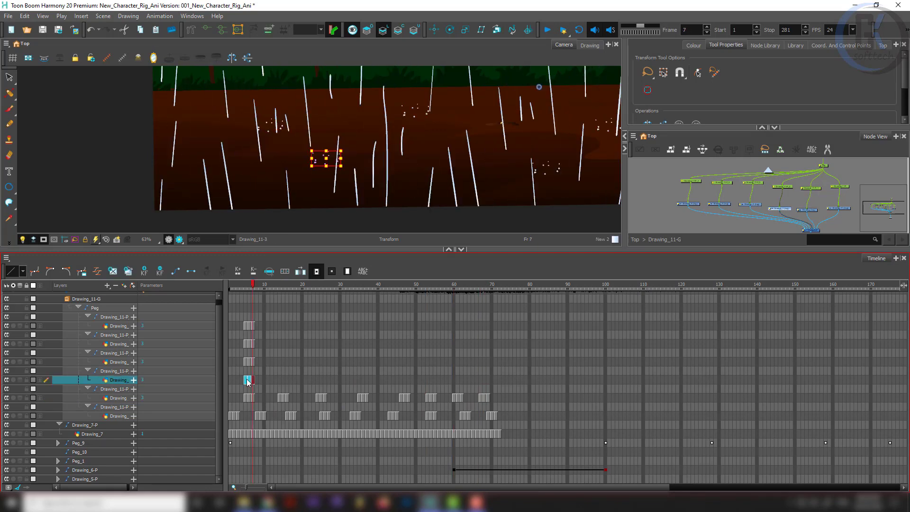
mouse_move(248, 381)
left_mouse_down()
mouse_move(231, 381)
mouse_move(244, 380)
left_mouse_up()
left_click(231, 380)
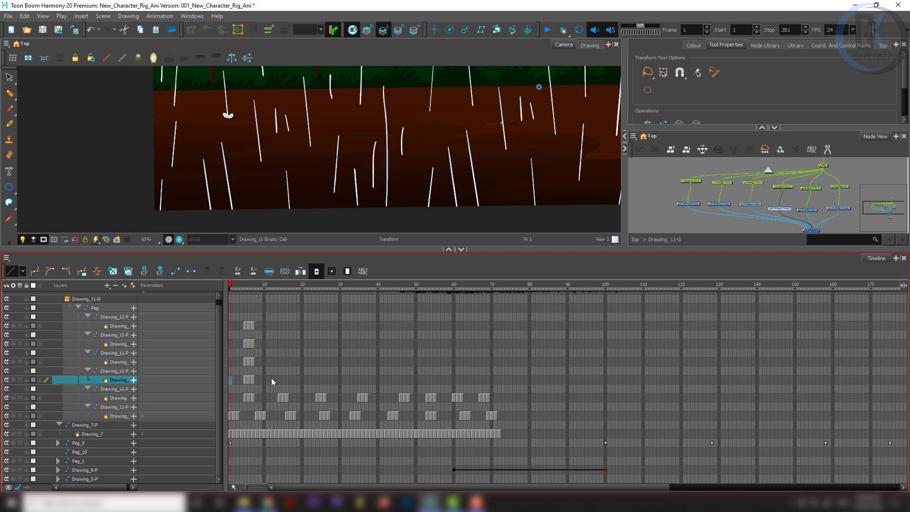
left_click_drag(253, 381, 215, 379)
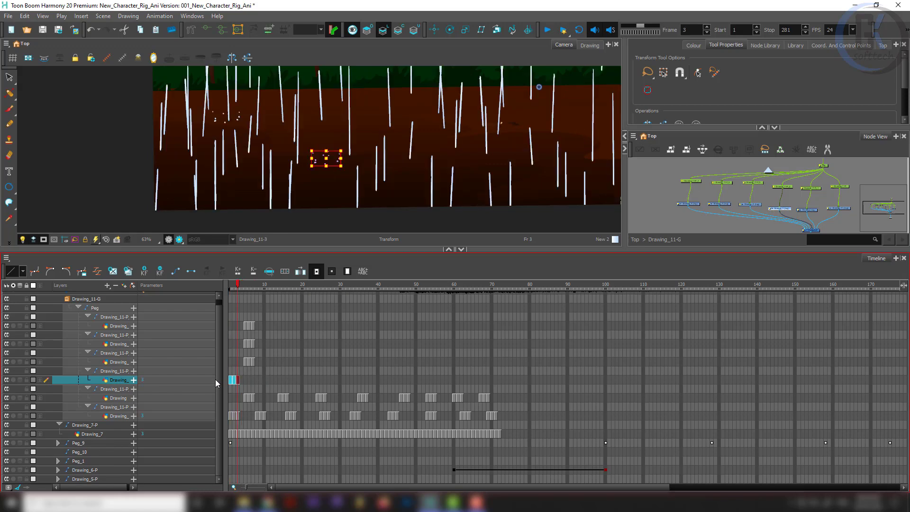
key("ctrl+c")
left_click(262, 380)
key("ctrl+v")
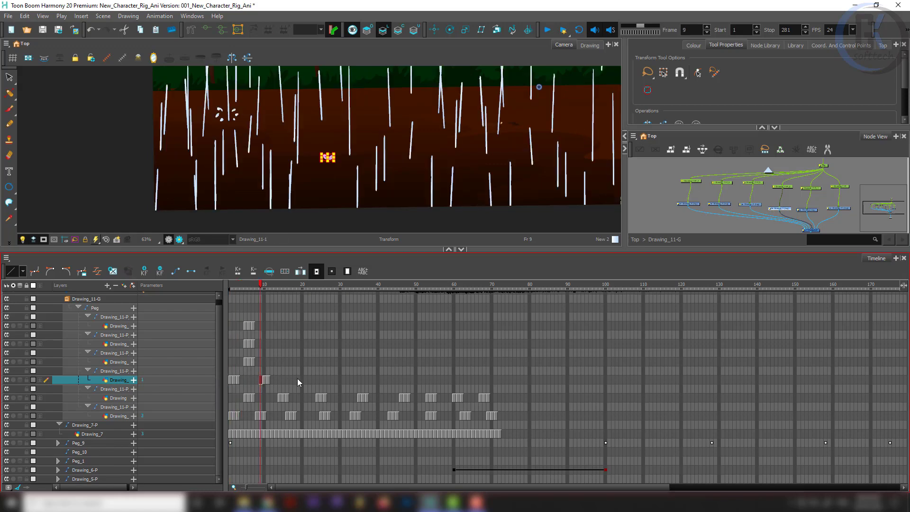
left_click(297, 379)
key("ctrl+v")
left_click(337, 379)
key("ctrl+v")
left_click(387, 380)
key("ctrl+v")
left_click(413, 380)
key("ctrl+v")
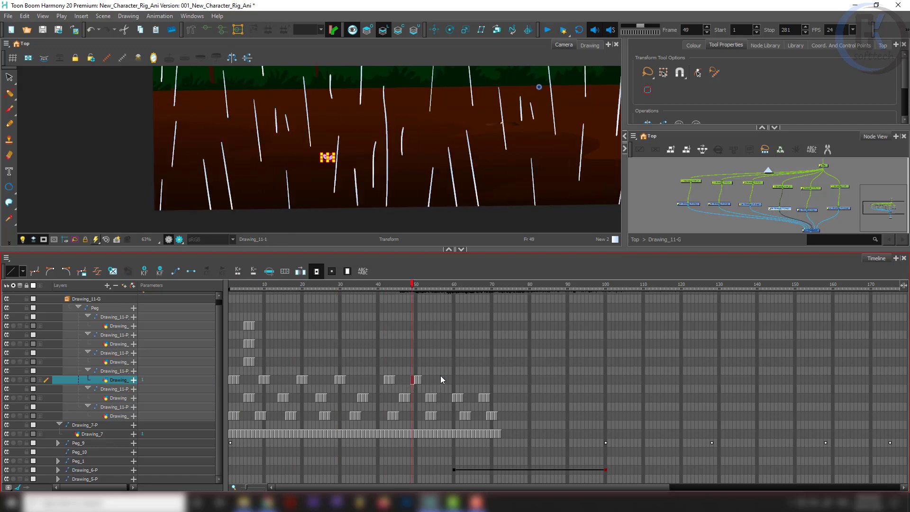
left_click(440, 379)
key("ctrl+v")
left_click(476, 380)
key("ctrl+v")
- Paste copies of the fourth-lowest splash layer's three-frame exposures on that layer at frames 14, 24, 34, 43, 52, 60 and 66
left_click(247, 361)
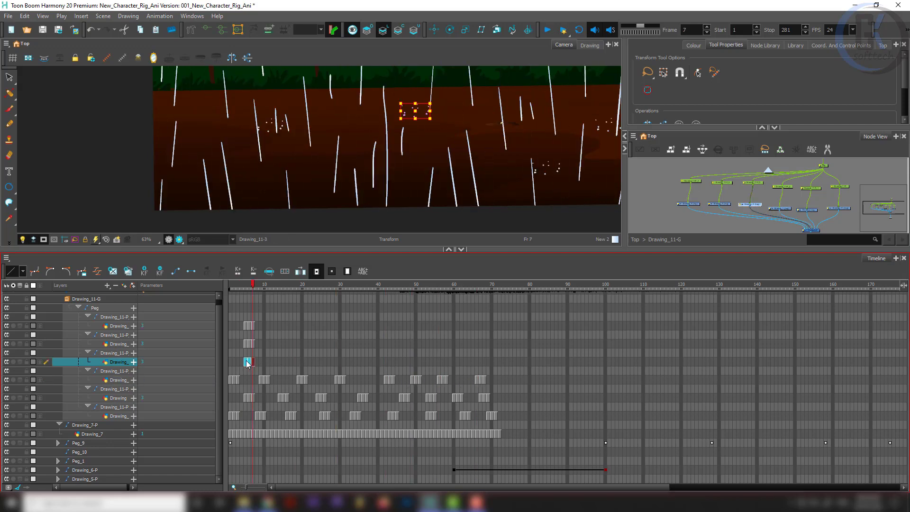
left_click(288, 362)
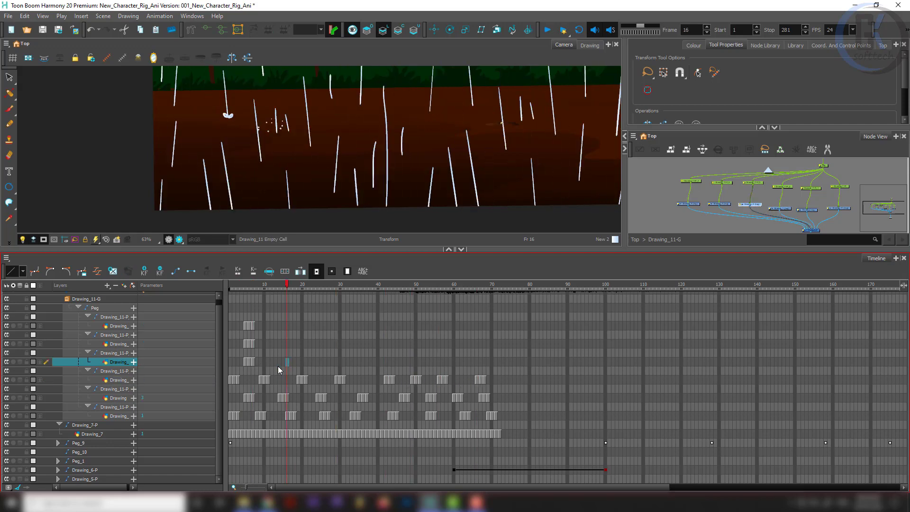
left_click(279, 362)
key("ctrl+v")
left_click(318, 362)
key("ctrl+v")
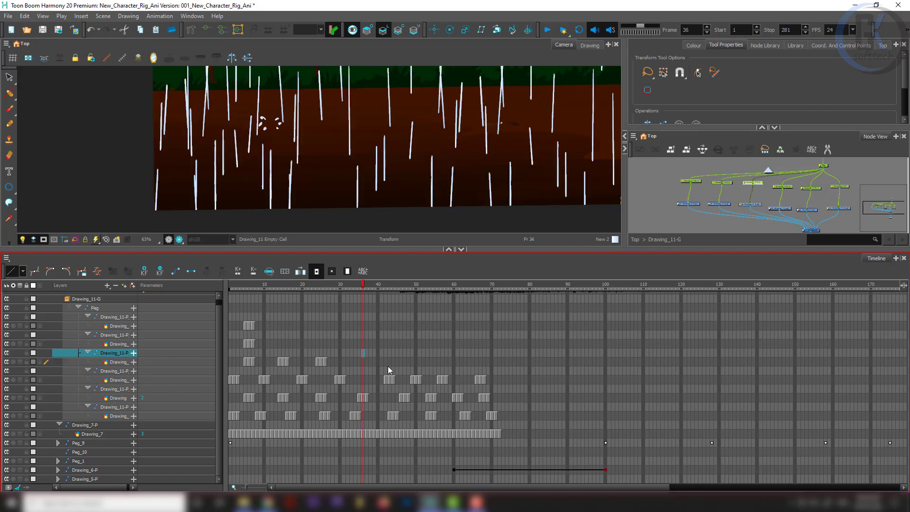
left_click(357, 363)
key("ctrl+v")
left_click(391, 363)
key("ctrl+v")
left_click(425, 362)
key("ctrl+v")
left_click(455, 363)
key("ctrl+v")
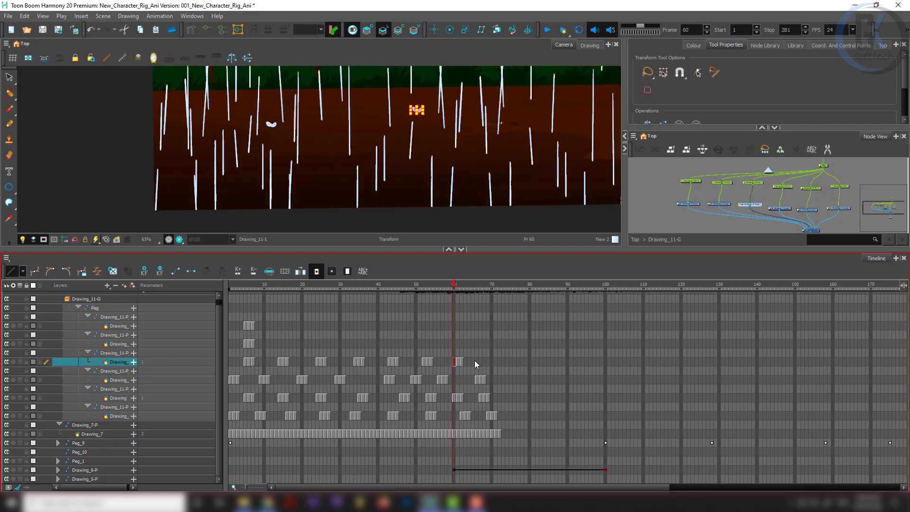
left_click(476, 363)
key("ctrl+v")
- Move the fifth-lowest splash layer's exposures to frames 1–3 and paste copies at frames 9, 17, 26, 35, 43, 51, 57 and 64
left_click(253, 343)
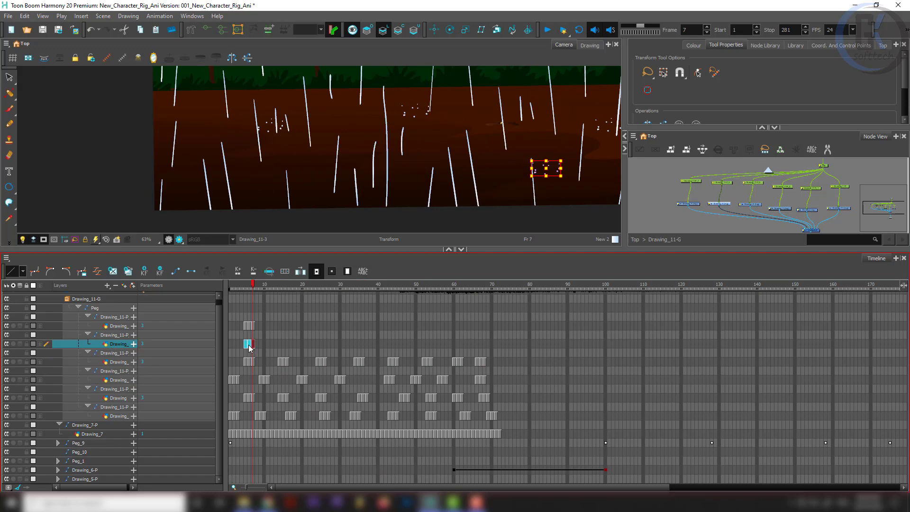
mouse_move(250, 348)
left_mouse_down()
mouse_move(234, 345)
mouse_move(284, 341)
mouse_move(229, 348)
left_mouse_up()
key("Delete")
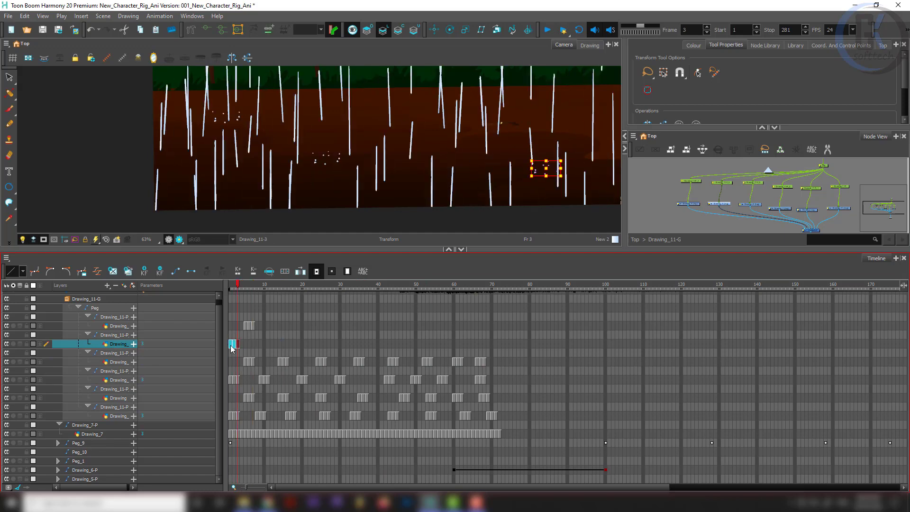
left_click(259, 344)
key("ctrl+v")
left_click(311, 346)
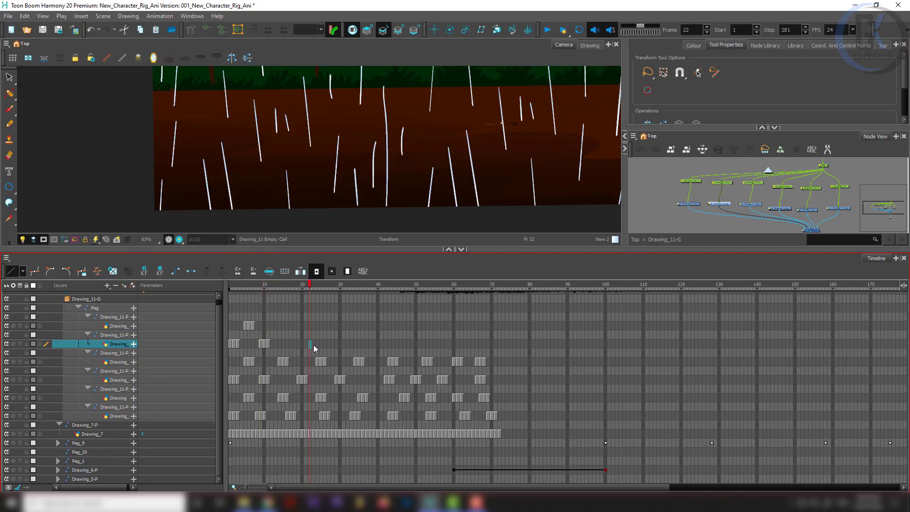
left_click(293, 344)
key("ctrl+v")
left_click(326, 343)
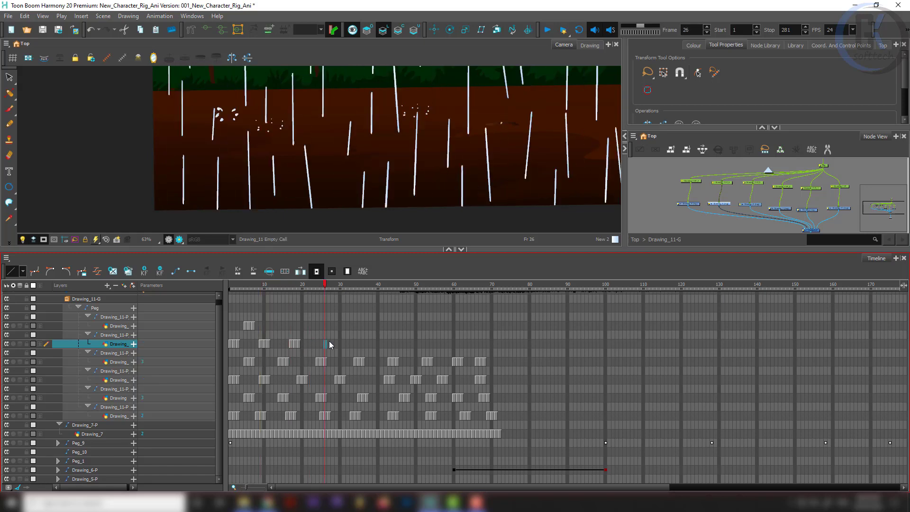
key("ctrl+v")
left_click(360, 343)
key("ctrl+v")
left_click(391, 343)
key("ctrl+v")
left_click(420, 344)
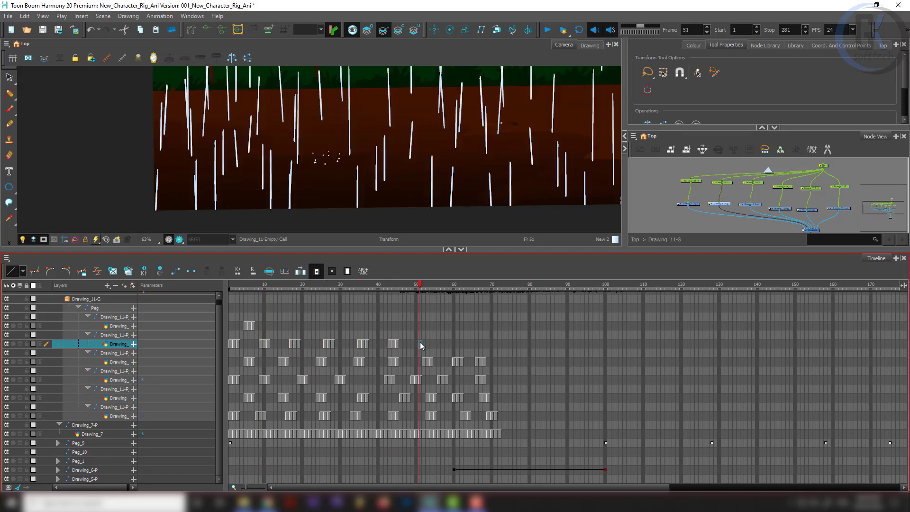
key("ctrl+v")
left_click(443, 344)
key("ctrl+v")
left_click(470, 344)
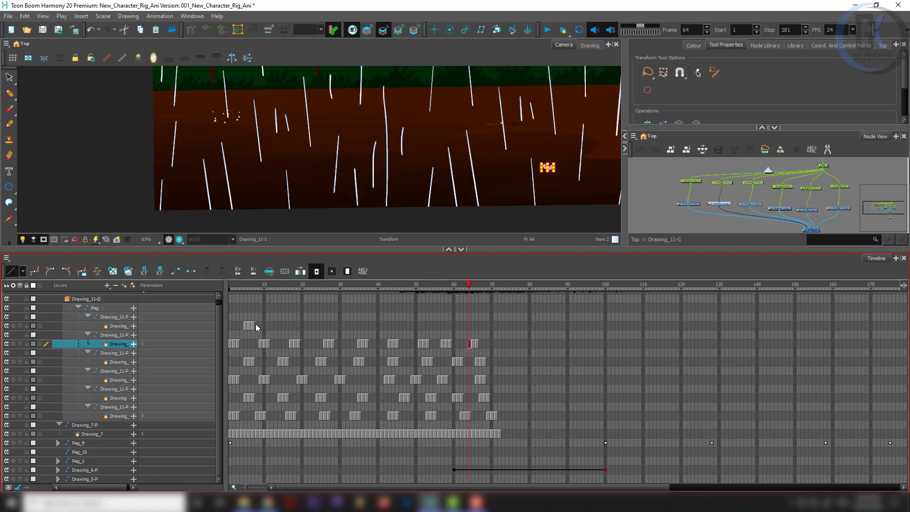
- Copy the topmost splash layer's exposures at frames 5–7 and paste them on that layer at frames 15, 25, 34, 47, 57 and 65
left_click_drag(255, 326, 246, 327)
left_click(283, 326)
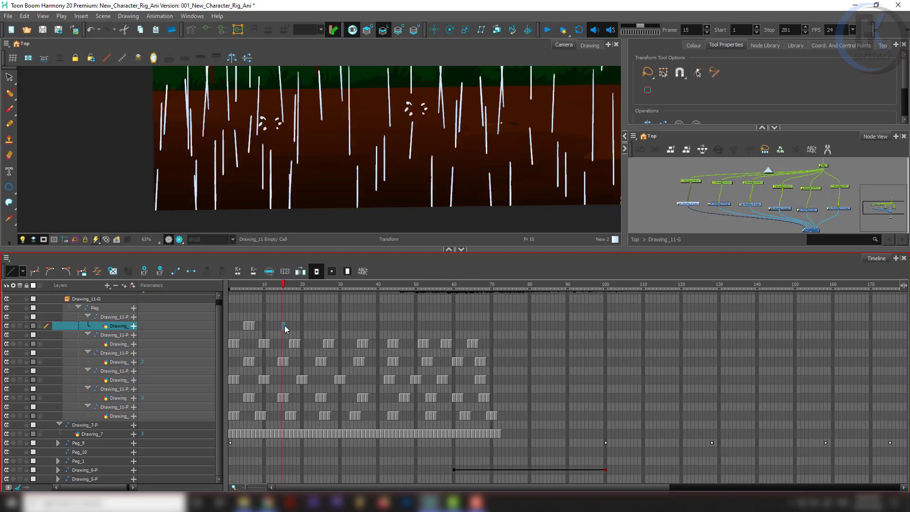
key("ctrl+v")
left_click(332, 335)
left_click(314, 321)
left_click(321, 327)
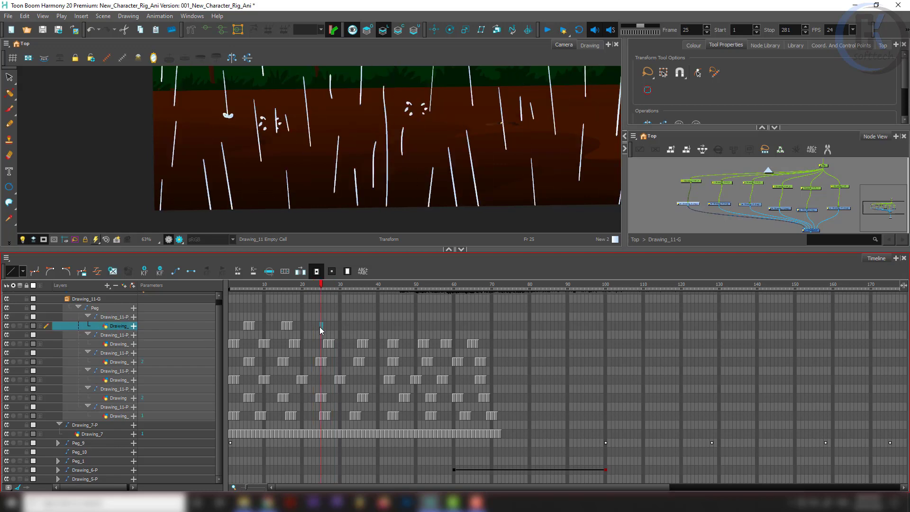
key("ctrl+v")
left_click(357, 326)
key("ctrl+v")
left_click(406, 326)
key("ctrl+v")
left_click(443, 326)
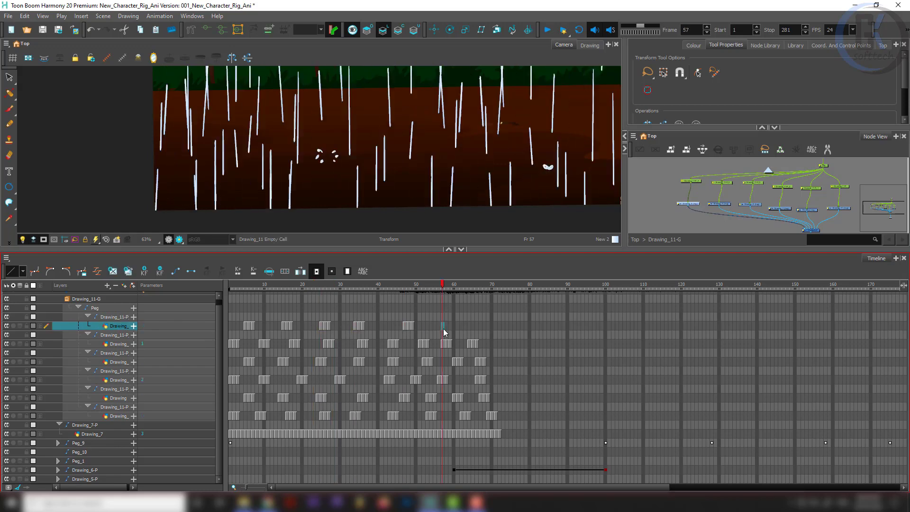
key("ctrl+v")
left_click(471, 325)
key("ctrl+v")
- Play the scene from frame 1 to review the repeated splashes and return to frame 1
scroll(382, 139, "down", 5)
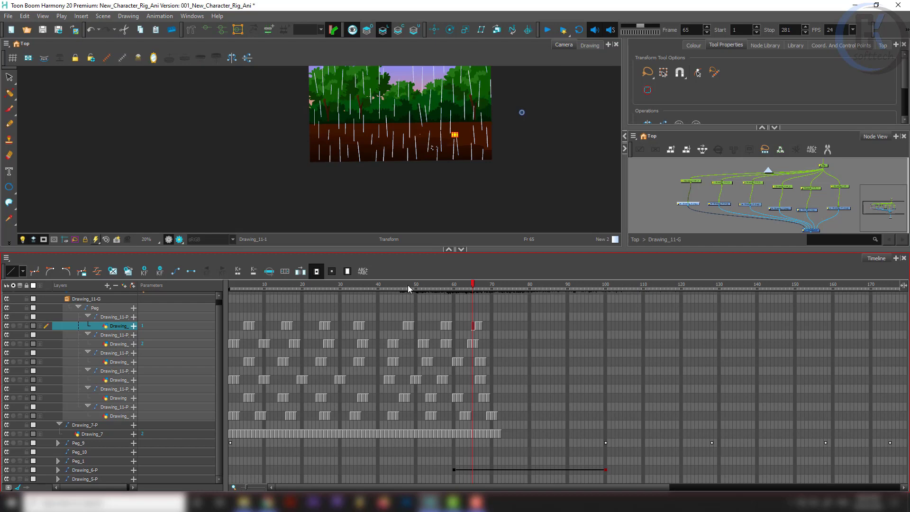
left_click_drag(408, 286, 220, 302)
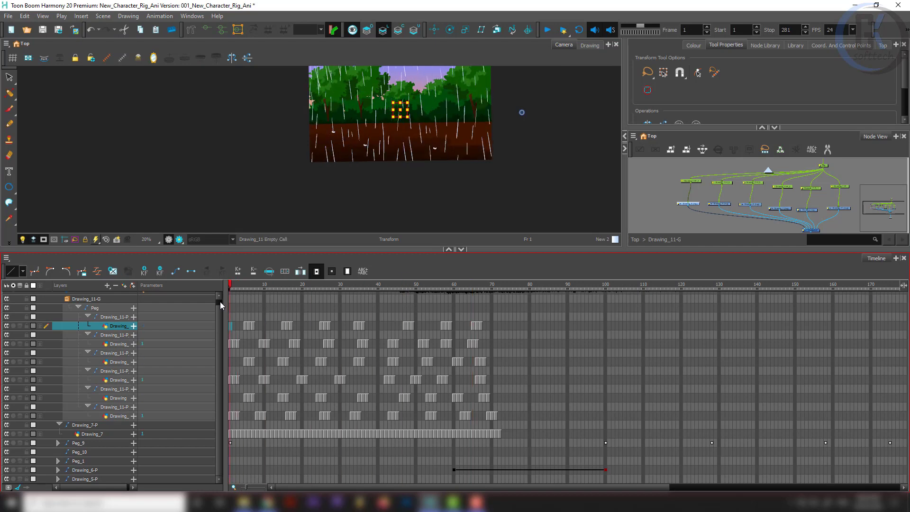
left_click(546, 30)
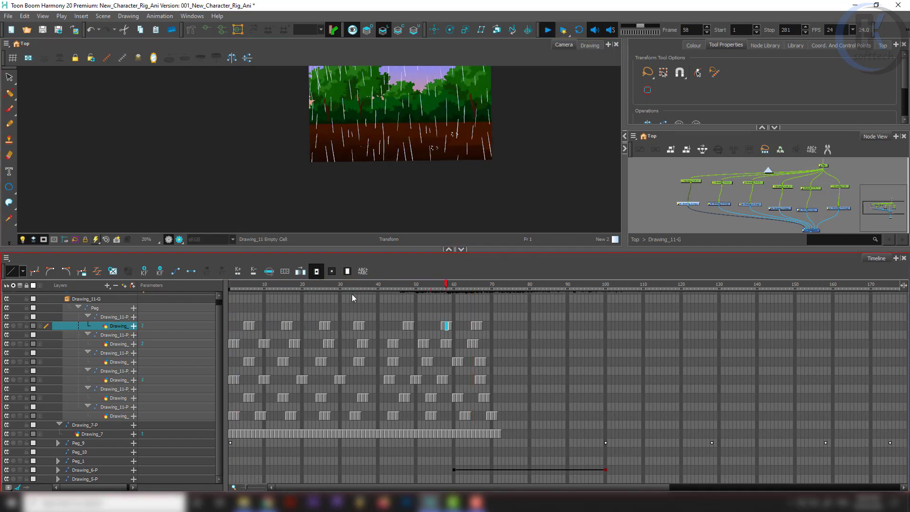
left_click_drag(276, 286, 229, 300)
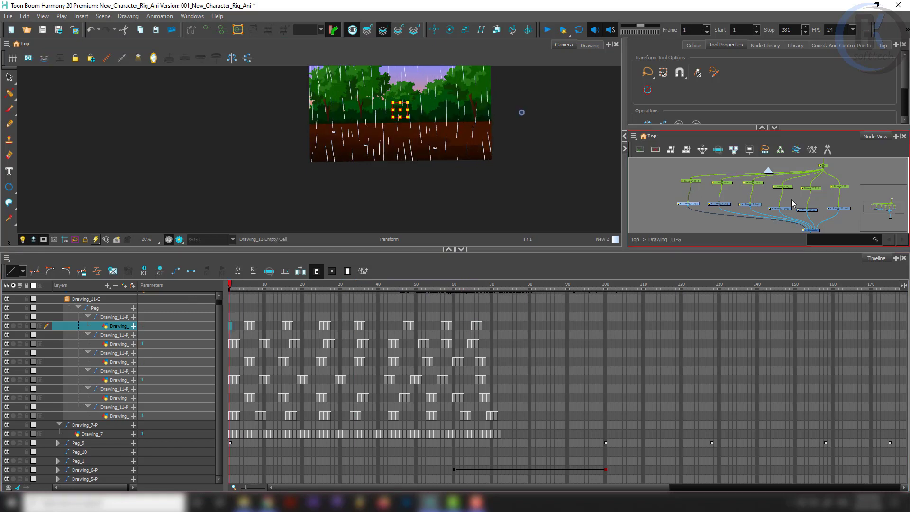
- At the top level of the node network, insert a composite node beneath the Drawing_11-G group and add a parent peg to the group
left_click(635, 239)
left_click(761, 203)
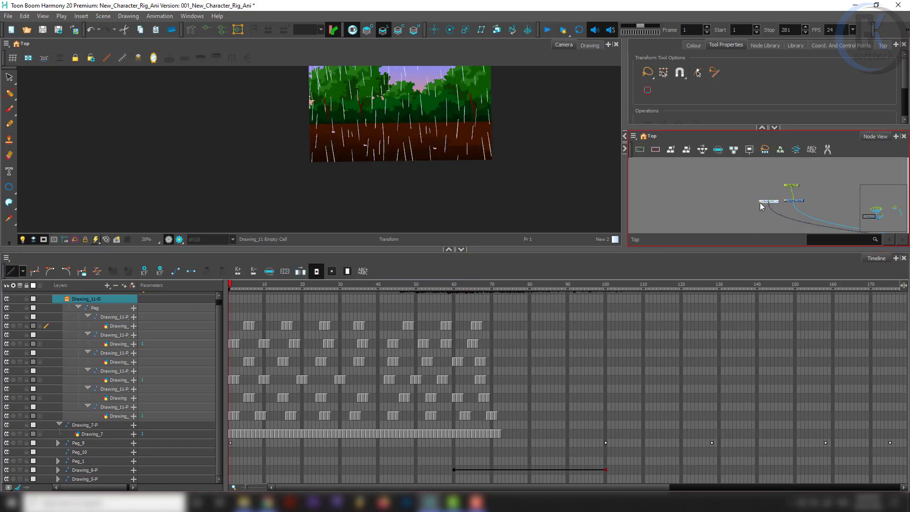
key("ctrl+v")
scroll(798, 222, "up", 4)
left_click_drag(737, 214, 715, 208)
left_click_drag(743, 170, 731, 184)
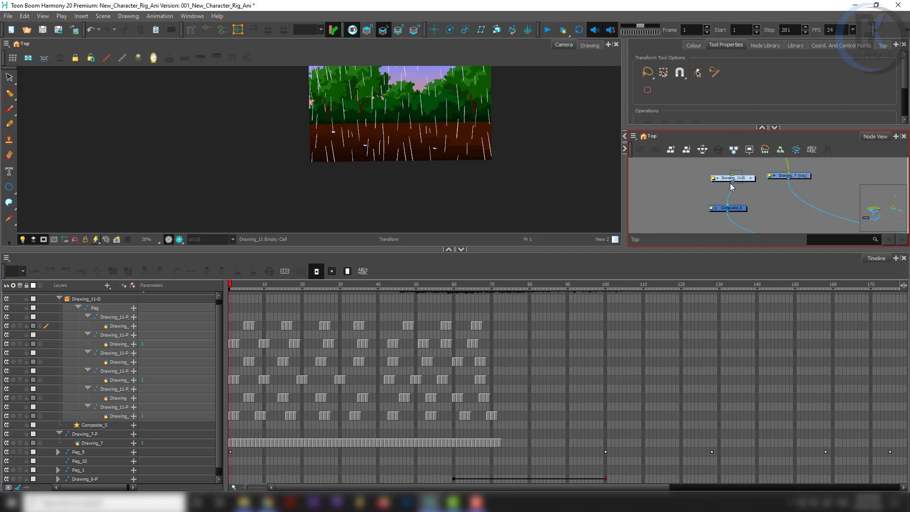
left_click(733, 179)
key("ctrl+p")
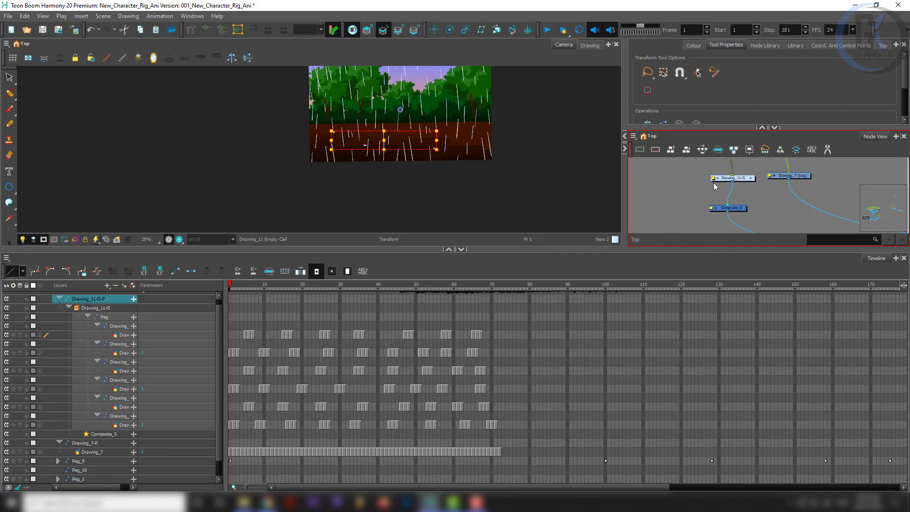
- Duplicate the Drawing_11-G group and its peg with Paste Special, always creating drawing files, and place the copy beside the original above the composite
scroll(716, 187, "down", 2)
left_click_drag(695, 183, 721, 221)
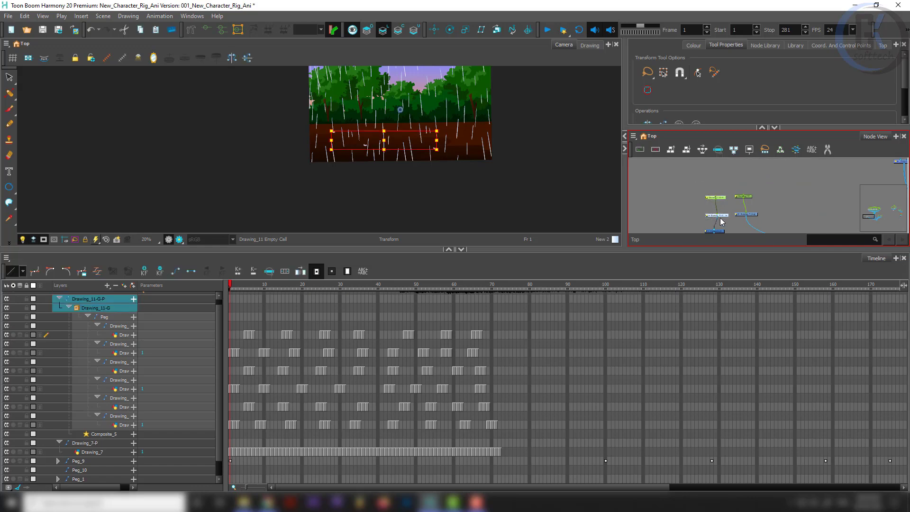
key("ctrl+b")
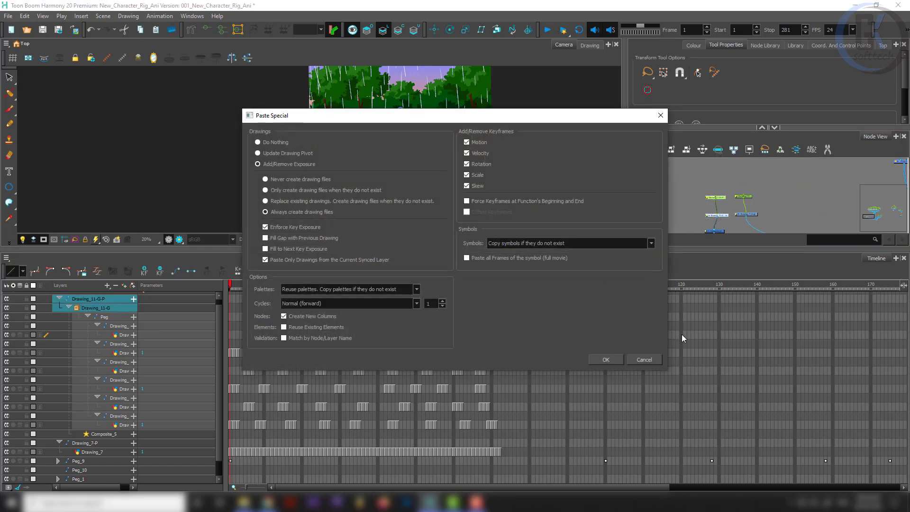
key("Return")
left_click_drag(738, 226, 712, 230)
left_click(694, 222)
- Move the duplicated splash group by its peg straight across the ground to the scene's right edge
left_click(686, 198)
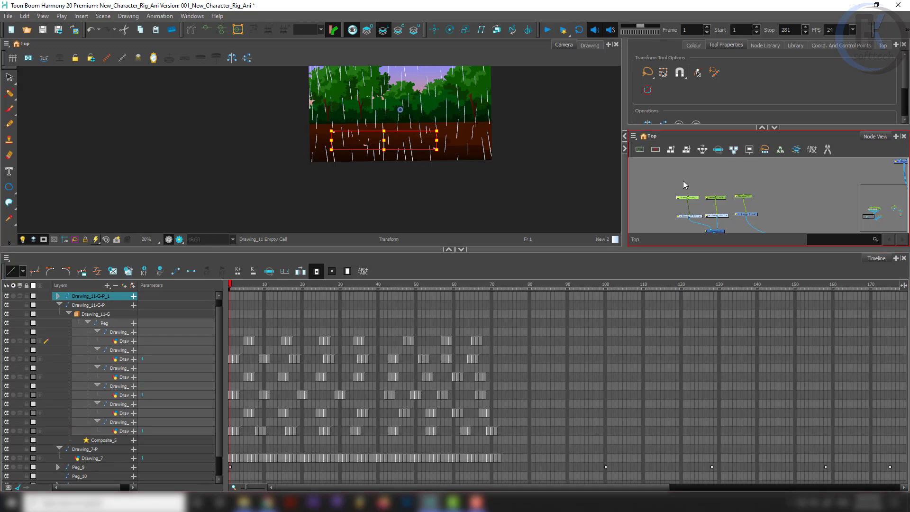
left_click_drag(402, 186, 284, 203)
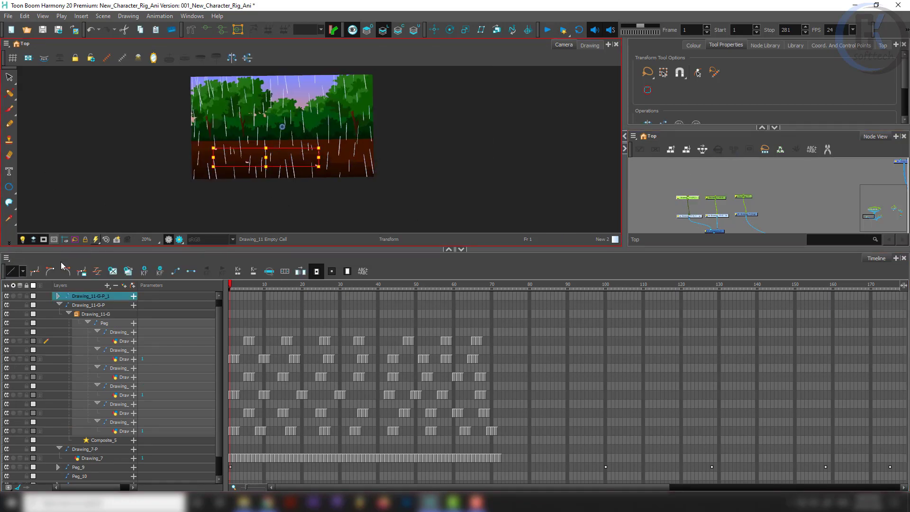
left_click_drag(62, 249, 61, 334)
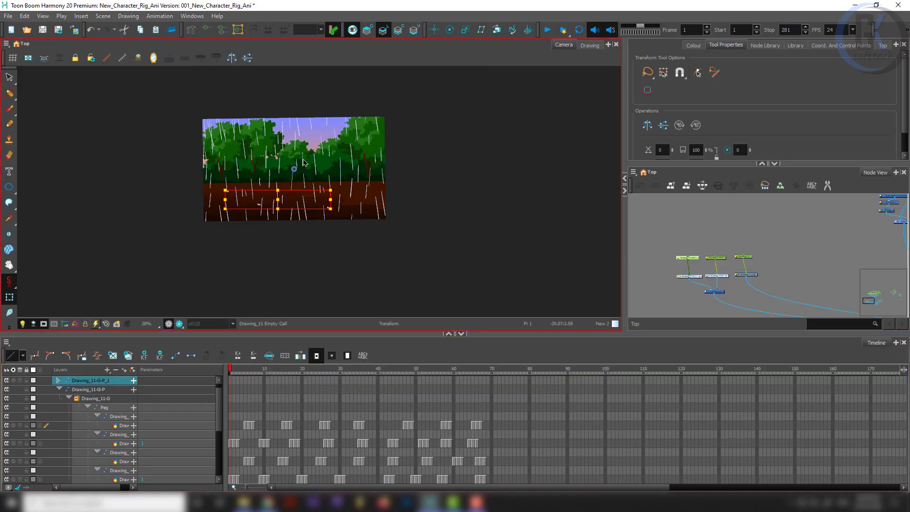
key("Right")
key("Right")
key("Right")
key("Right")
key("Right")
key("Right")
key("Right")
key("Right")
key("Right")
key("Right")
key("Right")
key("Right")
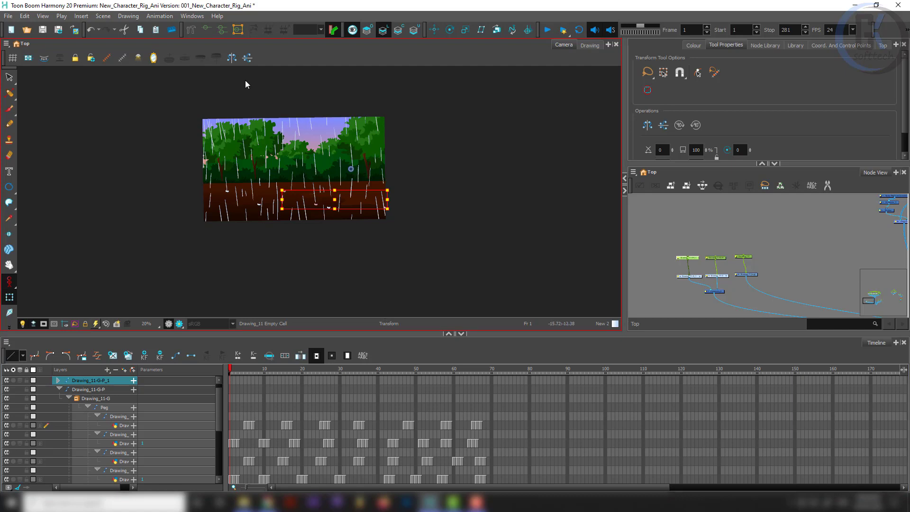
- Duplicate the Drawing_11-G_1 group and its peg with Paste Special, always creating drawing files, and place the copy beside the others above the composite
left_click_drag(673, 239, 693, 284)
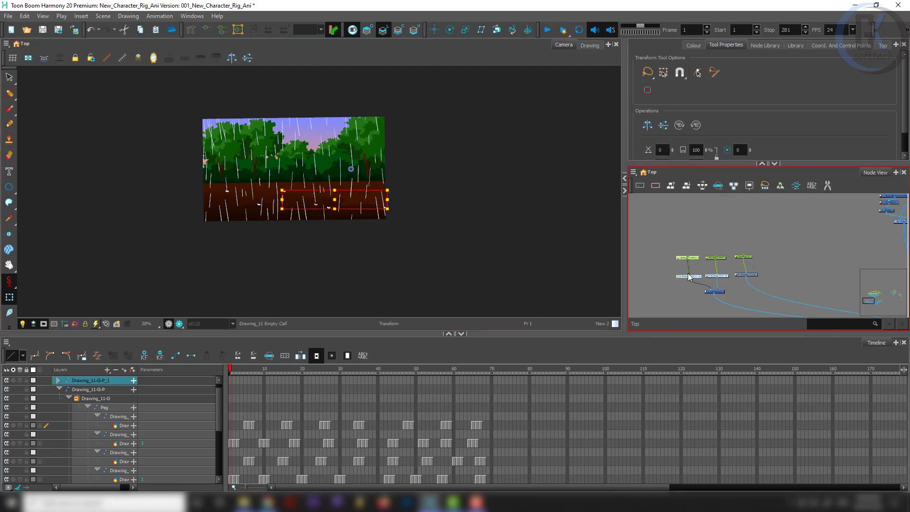
key("ctrl+b")
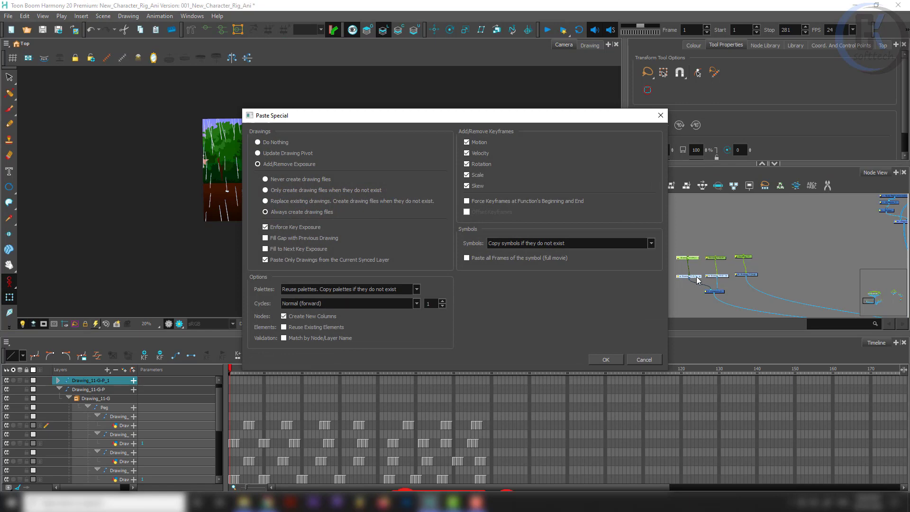
key("Return")
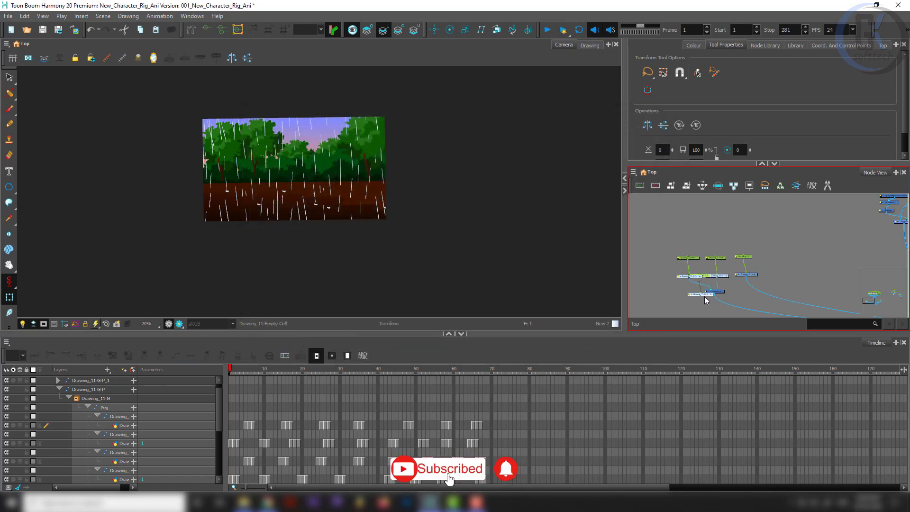
mouse_move(704, 295)
left_mouse_down()
mouse_move(658, 278)
mouse_move(710, 290)
left_mouse_up()
- Move the new splash copy by its peg up to the far edge of the ground and scale it down
left_click_drag(666, 238, 648, 265)
scroll(334, 214, "up", 2)
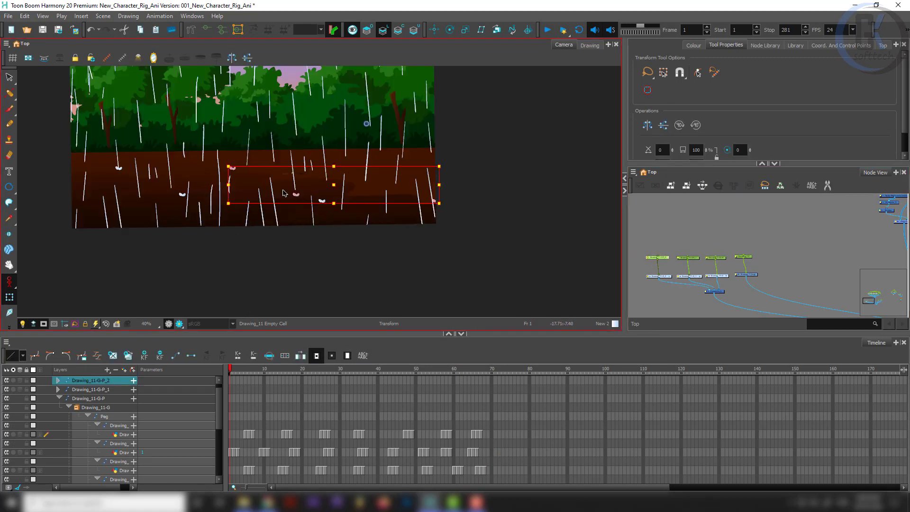
mouse_move(284, 193)
left_mouse_down()
mouse_move(249, 167)
mouse_move(299, 158)
left_mouse_up()
left_click_drag(403, 141, 368, 146)
- Duplicate the scaled-down splash group and its peg with Paste Special, always creating drawing files, and place the copy at the row's outer end
left_click_drag(660, 236, 643, 285)
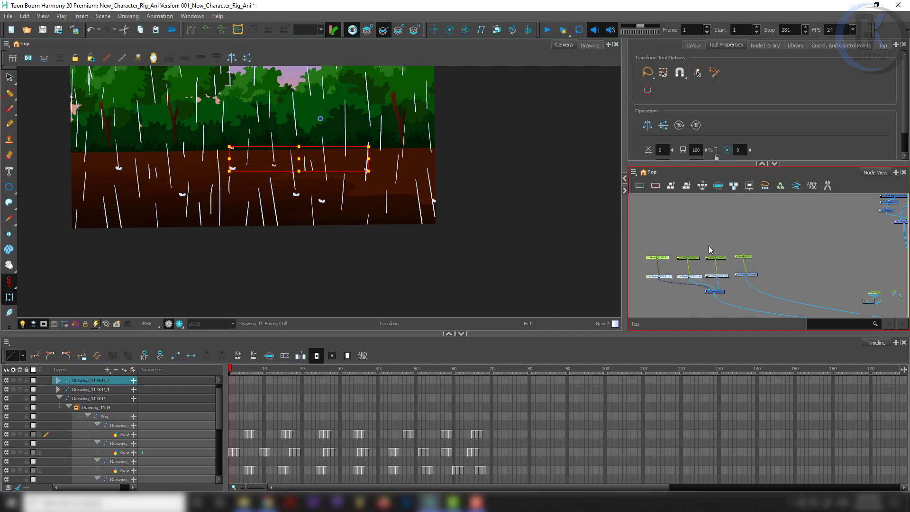
key("ctrl+b")
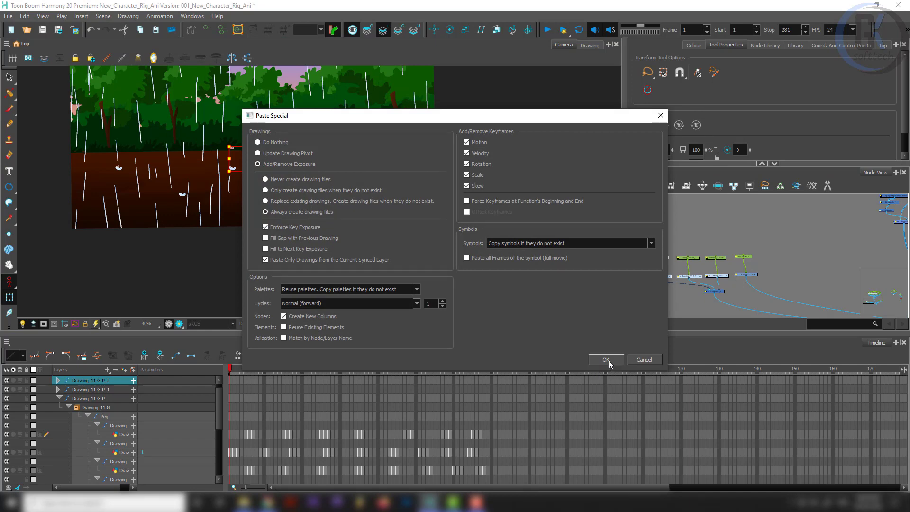
left_click(607, 360)
mouse_move(728, 268)
left_mouse_down()
mouse_move(636, 278)
mouse_move(777, 254)
mouse_move(780, 282)
mouse_move(820, 271)
left_mouse_up()
left_click(734, 262)
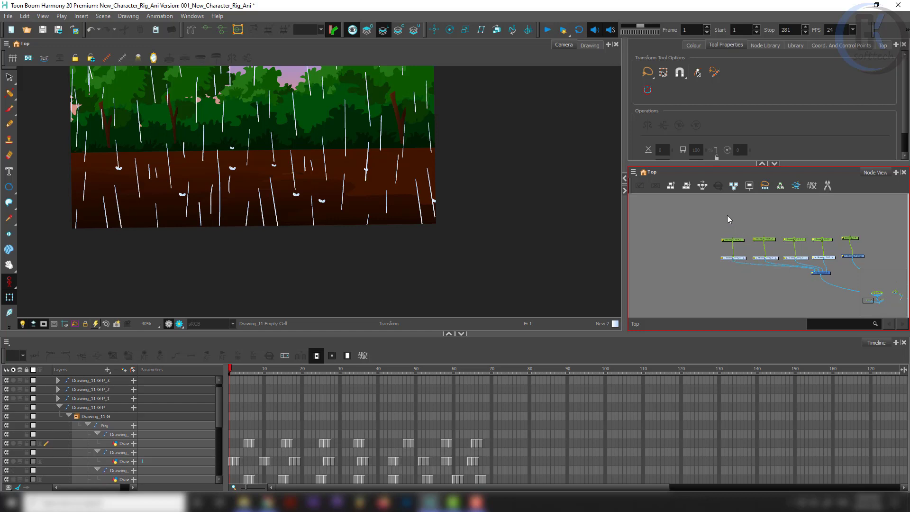
- Move the newest splash copy to the front left of the ground, enlarge it, and preview the scene
left_click(291, 164)
left_click_drag(273, 165, 224, 222)
left_click_drag(320, 206, 351, 222)
left_click_drag(239, 239, 194, 213)
left_click(442, 247)
key("Return")
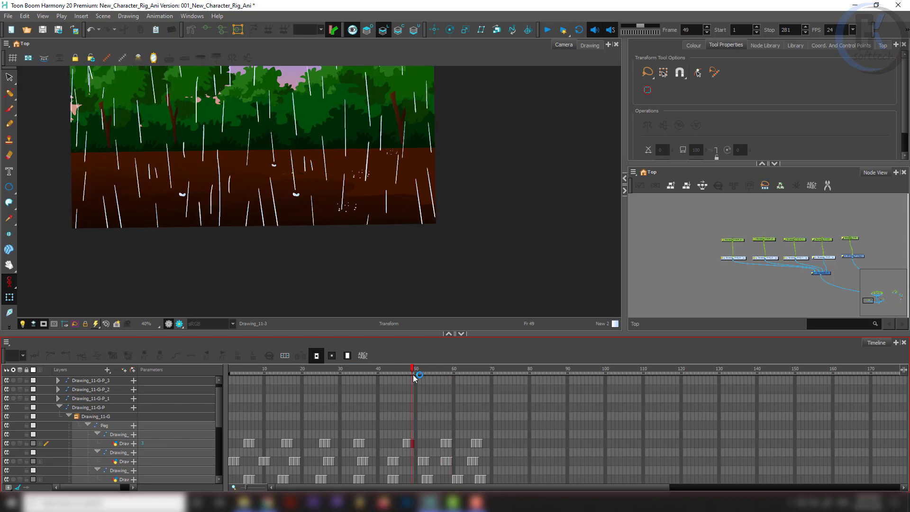
- Select the peg Drawing_11-G-P_2 and nudge the far splash copy to the right along the ground
left_click(764, 240)
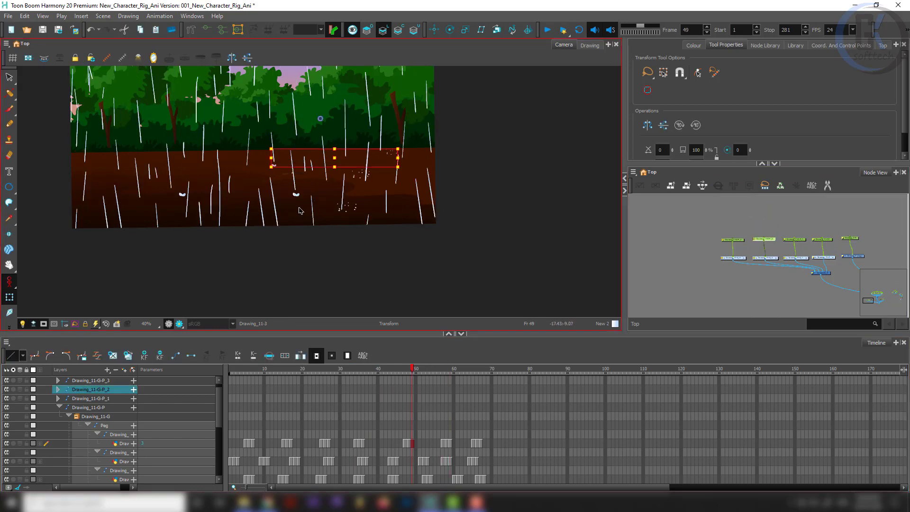
key("Right")
key("Right")
key("Right")
key("Right")
key("Right")
key("Right")
key("Right")
key("Right")
key("Right")
key("Right")
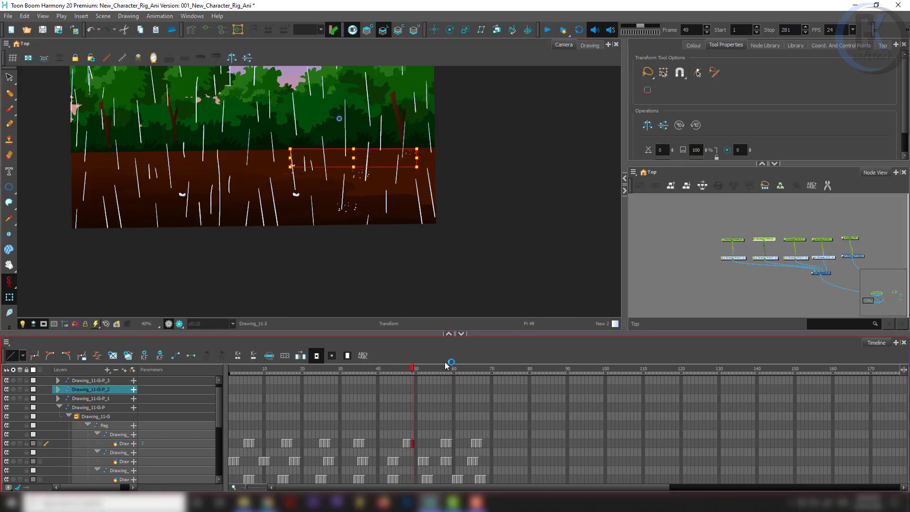
- Select the peg Drawing_11-G-P_1, go to frame 1, and expand its group in the timeline down to the individual drawing exposures
left_click(819, 225)
left_click_drag(828, 224, 785, 264)
key("shift+F3")
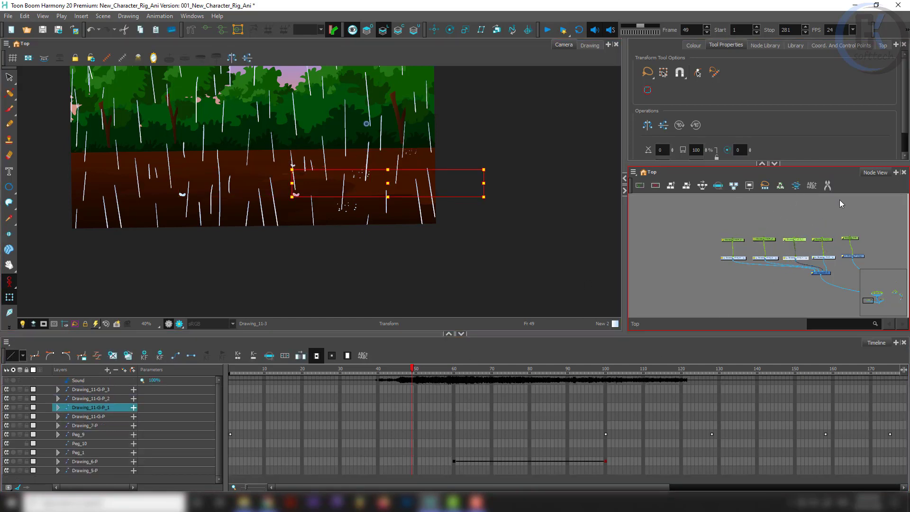
left_click_drag(811, 223, 783, 248)
left_click(370, 430)
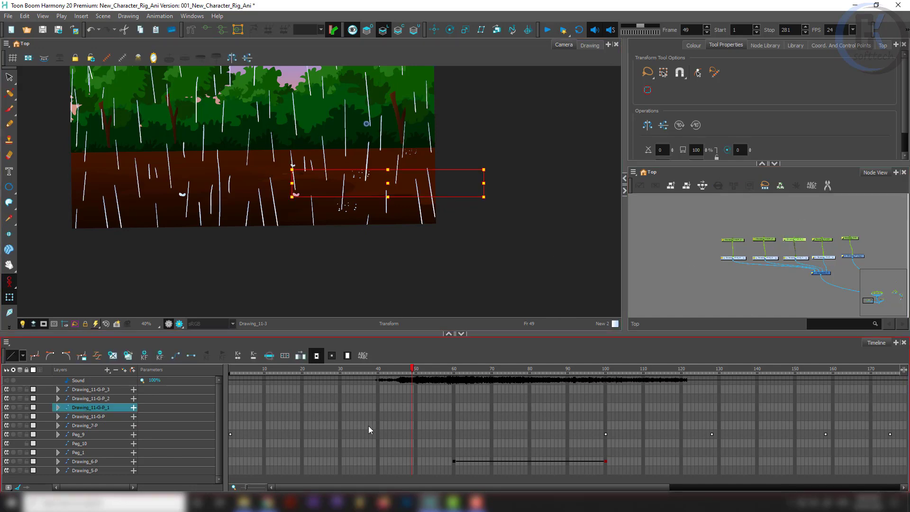
left_click(231, 408)
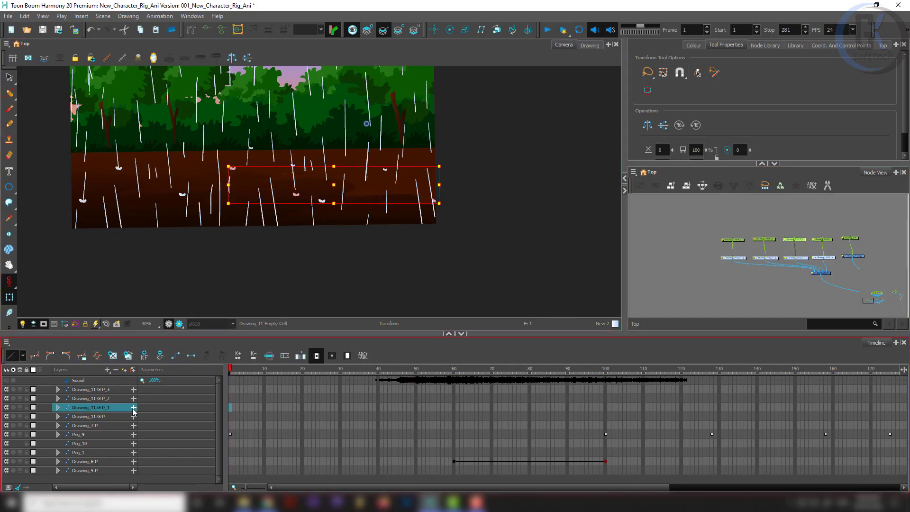
left_click(59, 408)
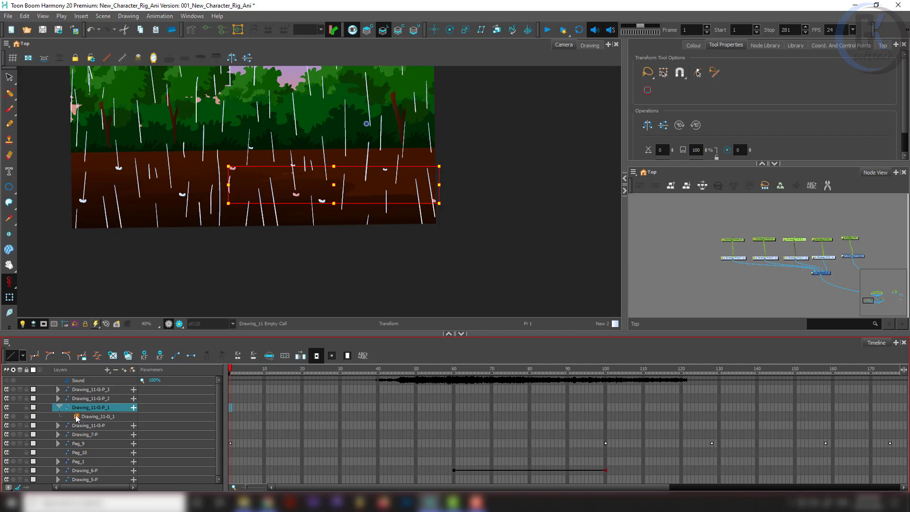
left_click(76, 417)
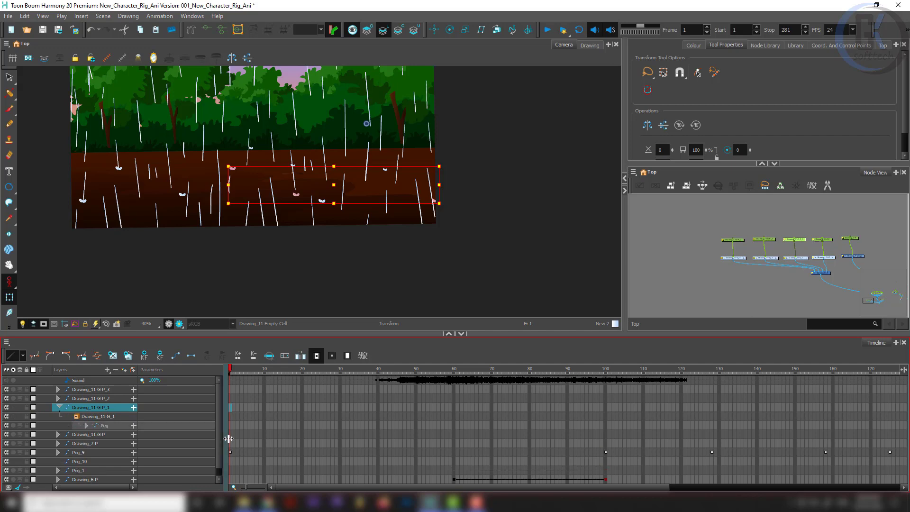
left_click(87, 425)
scroll(143, 431, "down", 2)
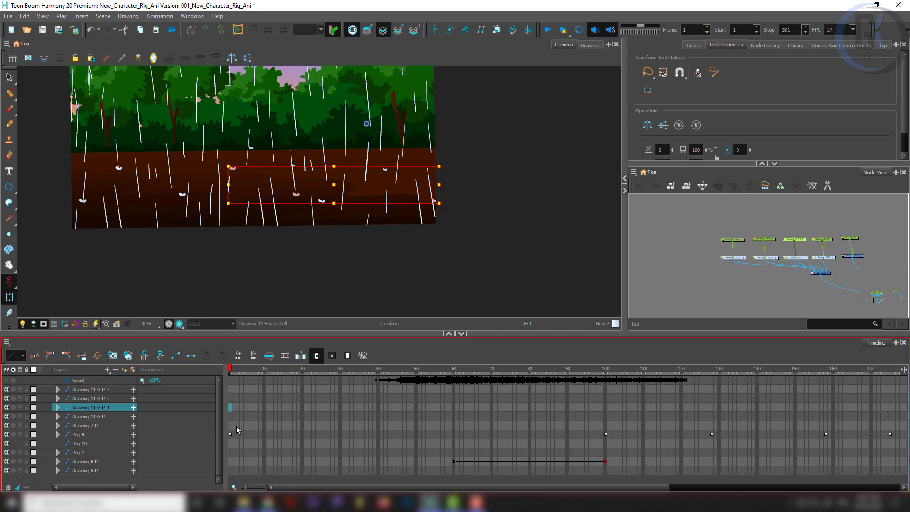
scroll(257, 428, "down", 3)
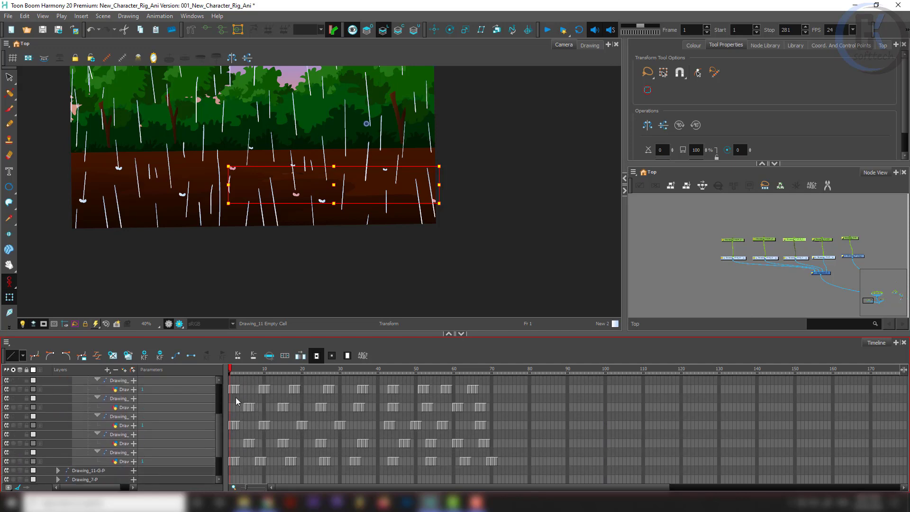
- In Drawing_11-G_1, shift the first splash exposures of the three drawings starting at frame 1 one frame later, clearing the cells behind them
left_click(237, 389)
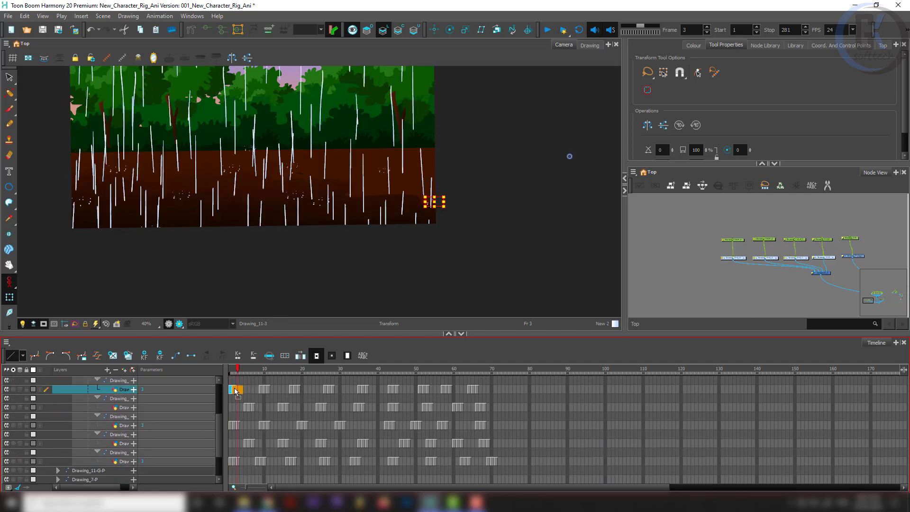
left_click(234, 390)
left_click_drag(237, 390, 255, 391)
left_click(256, 391)
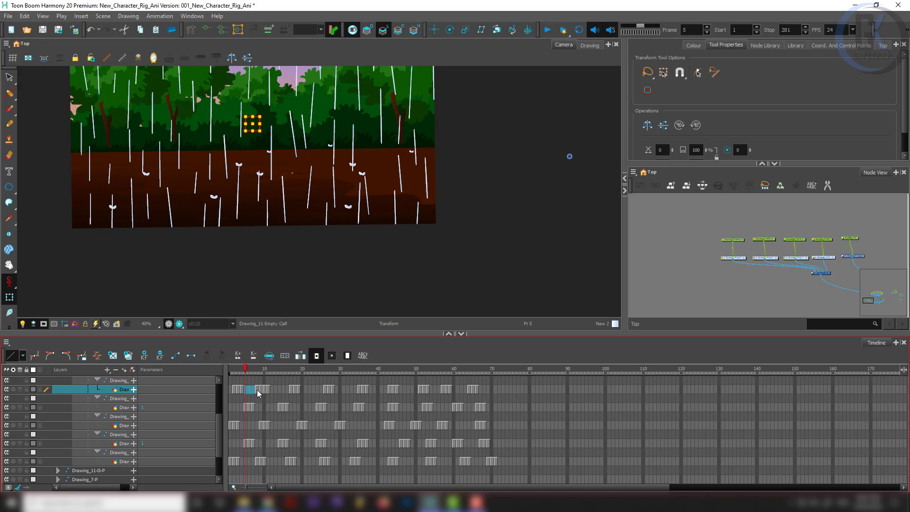
left_click_drag(240, 425, 229, 427)
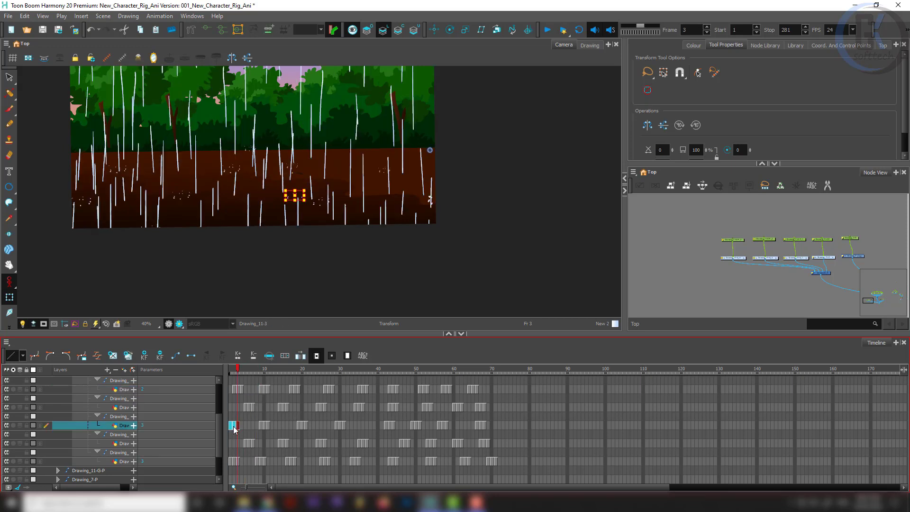
left_click(249, 424)
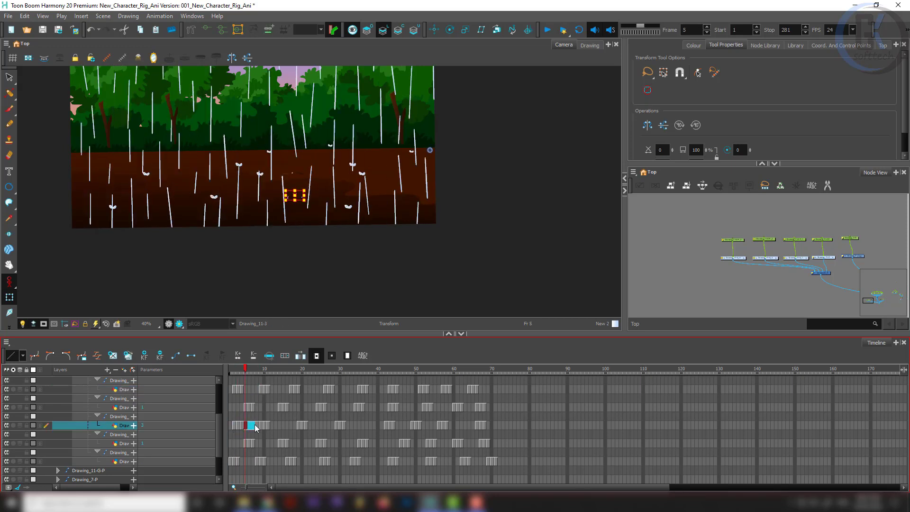
key("Delete")
left_click_drag(237, 462, 232, 464)
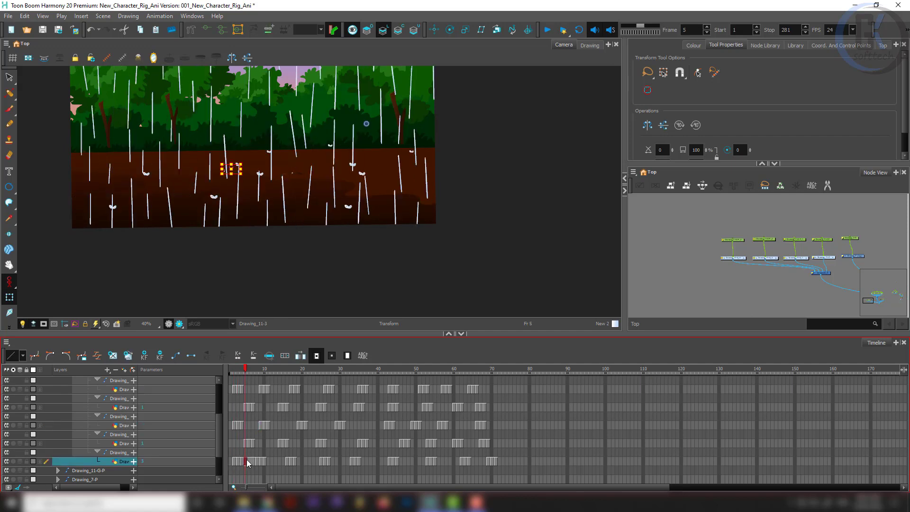
left_click(247, 459)
- Collapse the timeline layers and return to frame 1 to check the splashes at the start of the scene
scroll(282, 433, "down", 2)
scroll(263, 435, "up", 5)
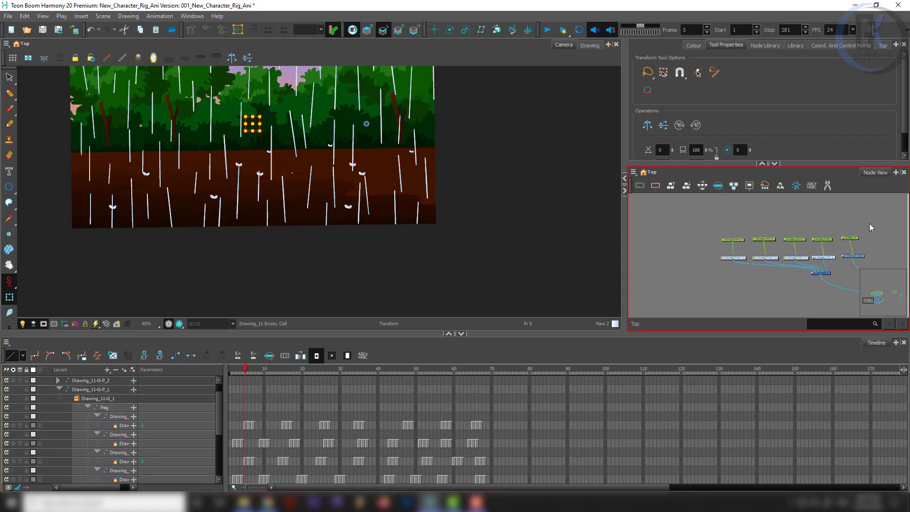
scroll(450, 443, "down", 3)
scroll(305, 437, "up", 3)
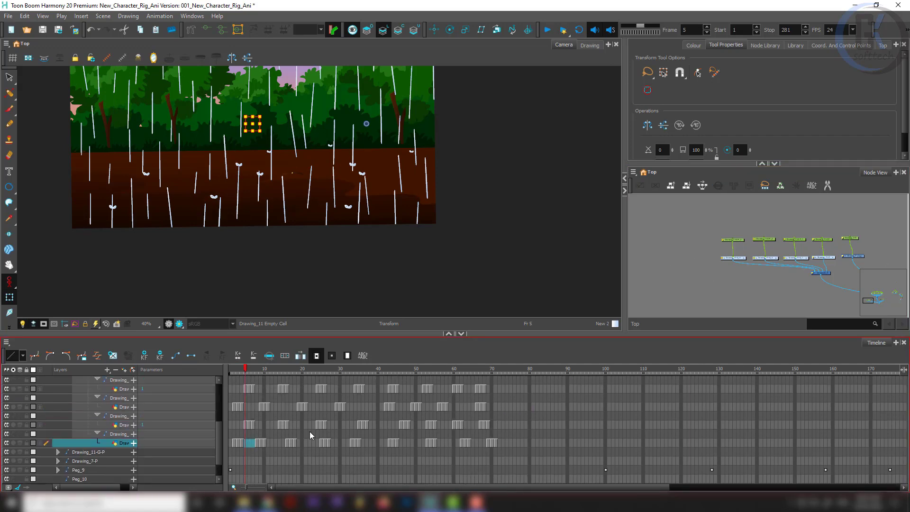
key("ctrl+shift+c")
left_click_drag(808, 222, 790, 246)
left_click(232, 410)
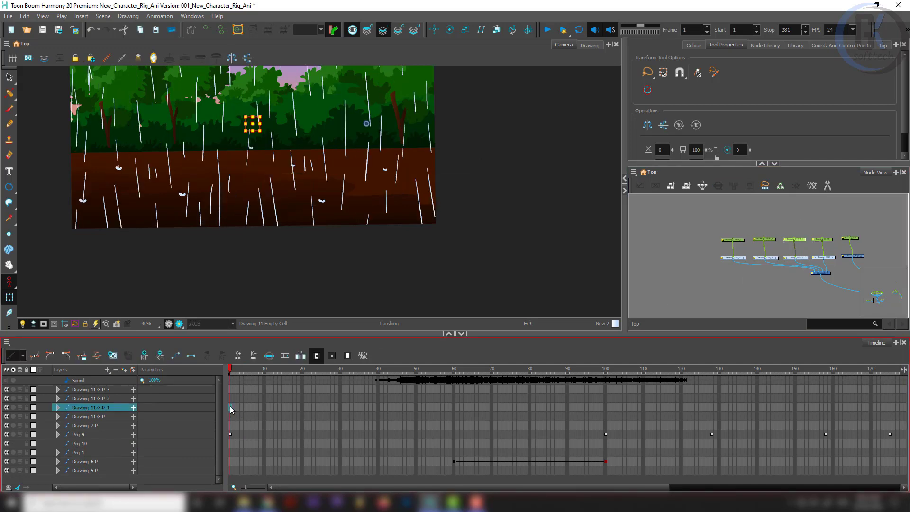
mouse_move(239, 373)
left_mouse_down()
mouse_move(431, 382)
mouse_move(230, 379)
left_mouse_up()
left_click(663, 282)
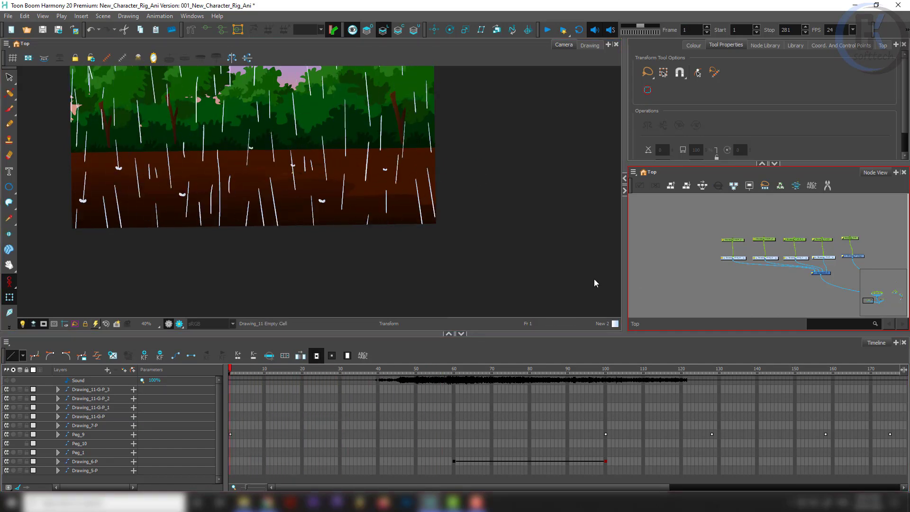
- Identify the group of the splash at the ground's far edge and move its peg Drawing_11-G-P_2 slightly down onto the ground
scroll(221, 211, "down", 1)
scroll(210, 189, "up", 1)
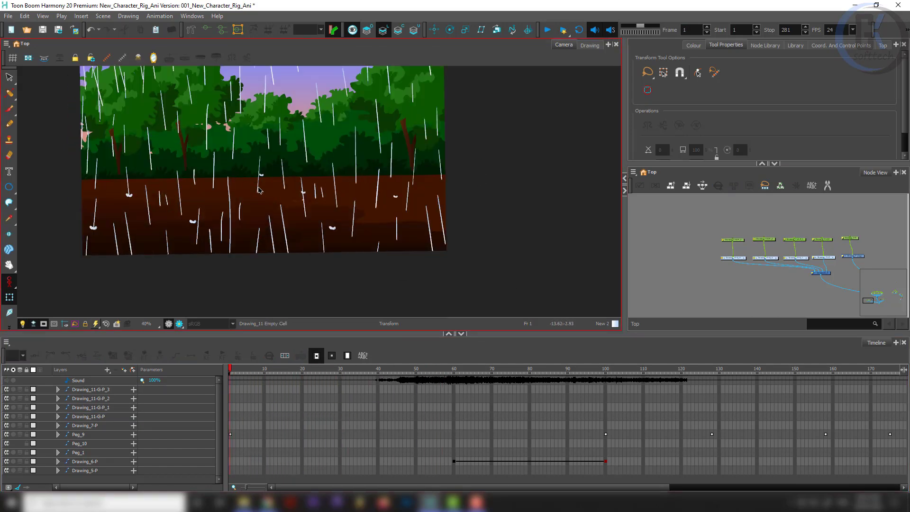
scroll(259, 190, "up", 2)
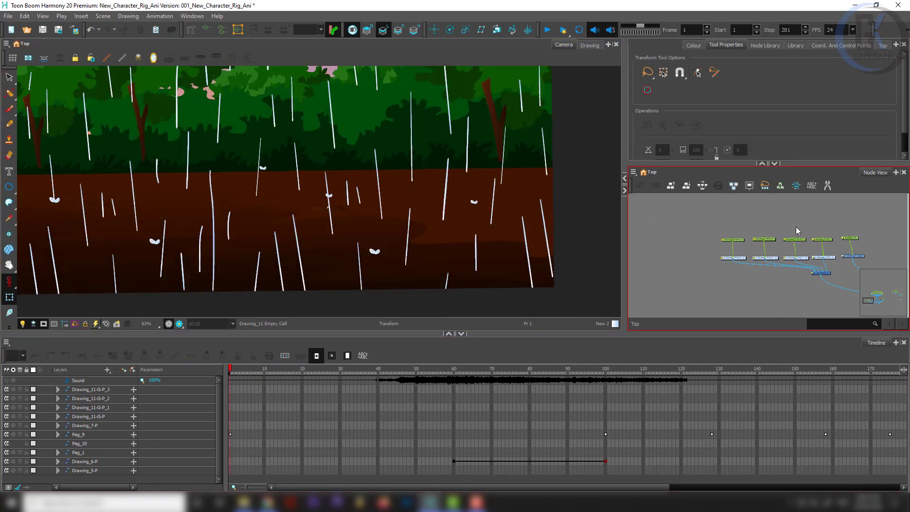
left_click(265, 170)
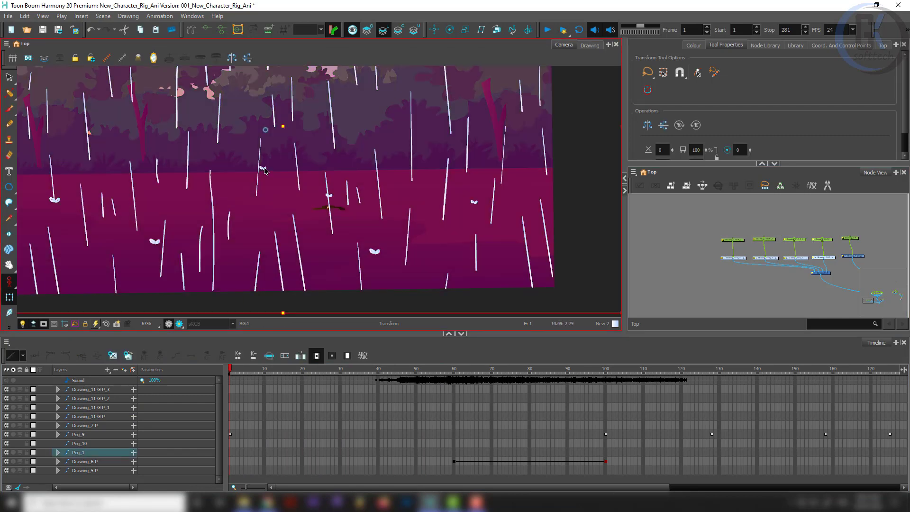
left_click(265, 170)
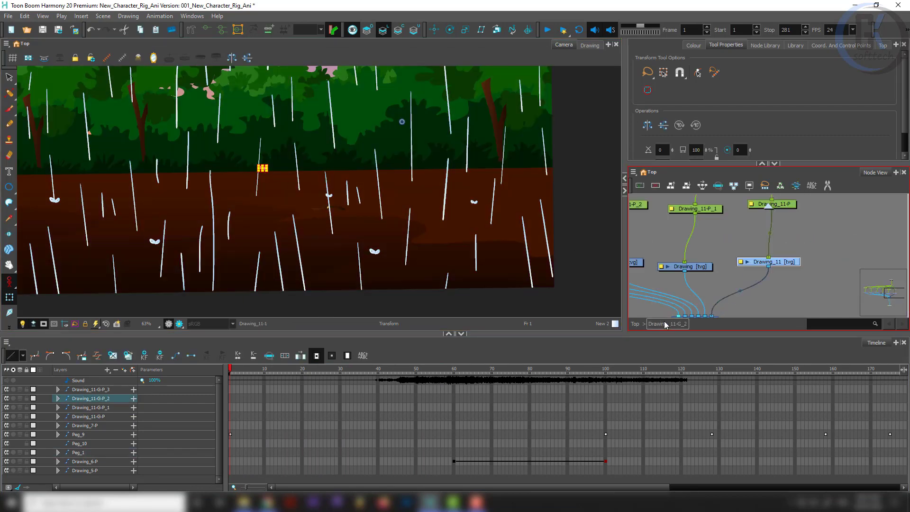
left_click(641, 325)
scroll(804, 254, "up", 3)
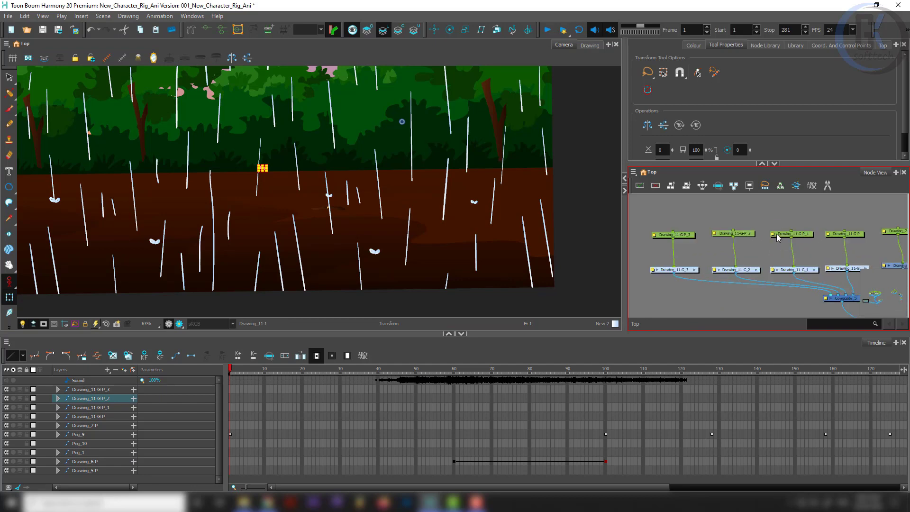
left_click_drag(759, 216, 739, 240)
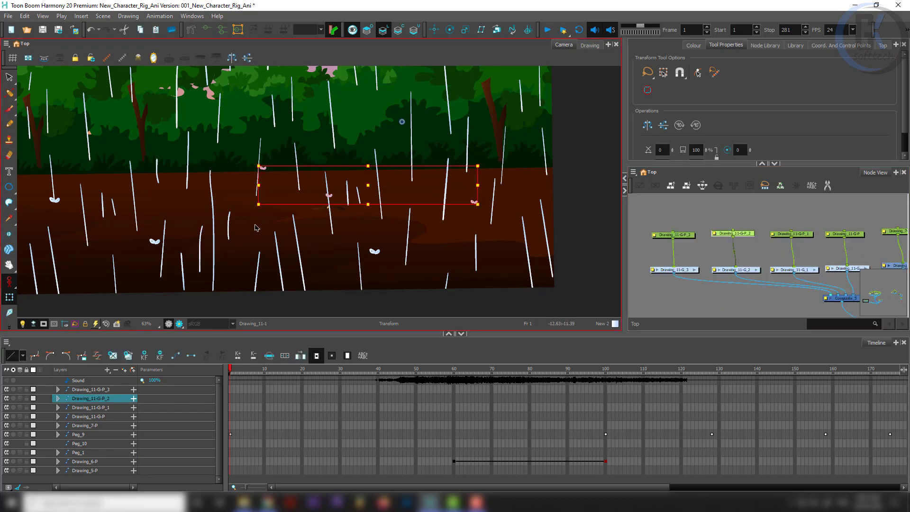
left_click(611, 235)
- Go to frame 52 and reroute the Drawing_7 rain node's output into the composite that gathers the splash groups
scroll(255, 214, "down", 5)
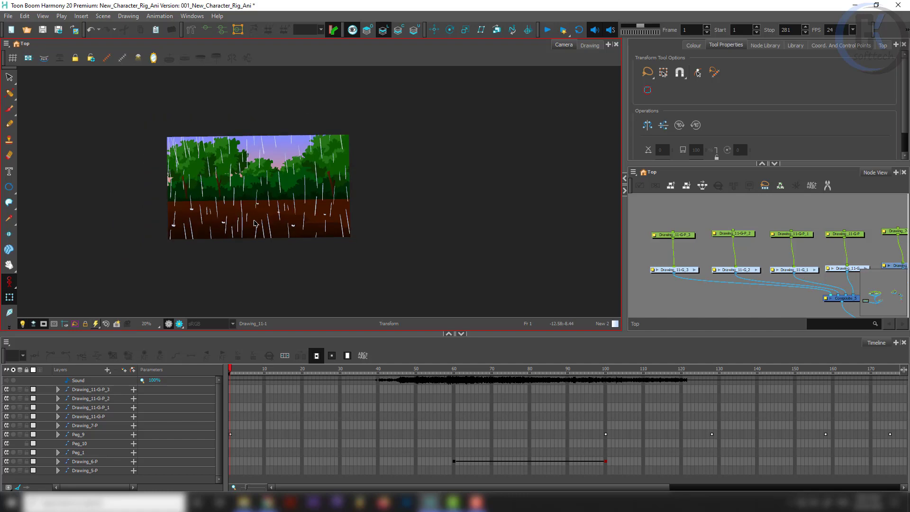
left_click_drag(230, 369, 424, 369)
left_click(753, 264)
scroll(751, 264, "down", 5)
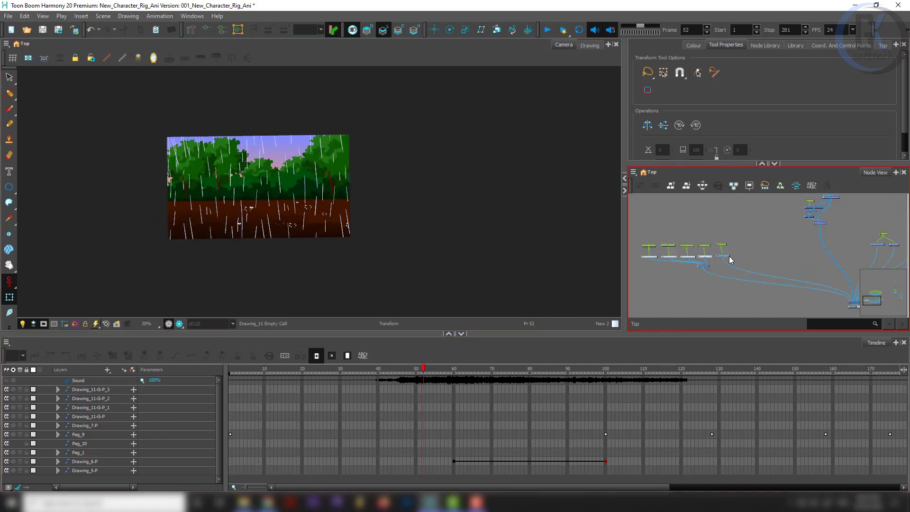
left_click(707, 256)
scroll(732, 272, "up", 2)
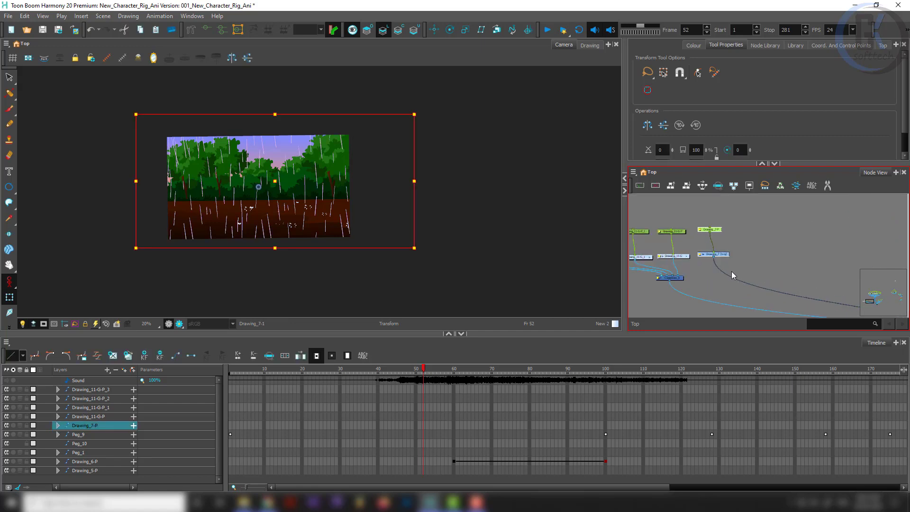
left_click_drag(724, 271, 679, 279)
left_click(706, 270)
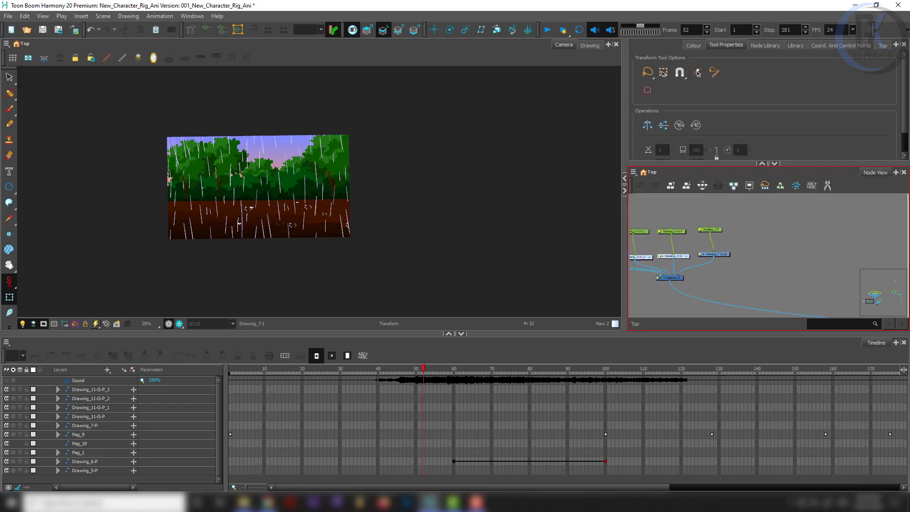
- Search the node library for "tran" and insert a Transparency node between the Drawing_7 rain node and the composite
left_click(765, 45)
double_click(698, 59)
type("t")
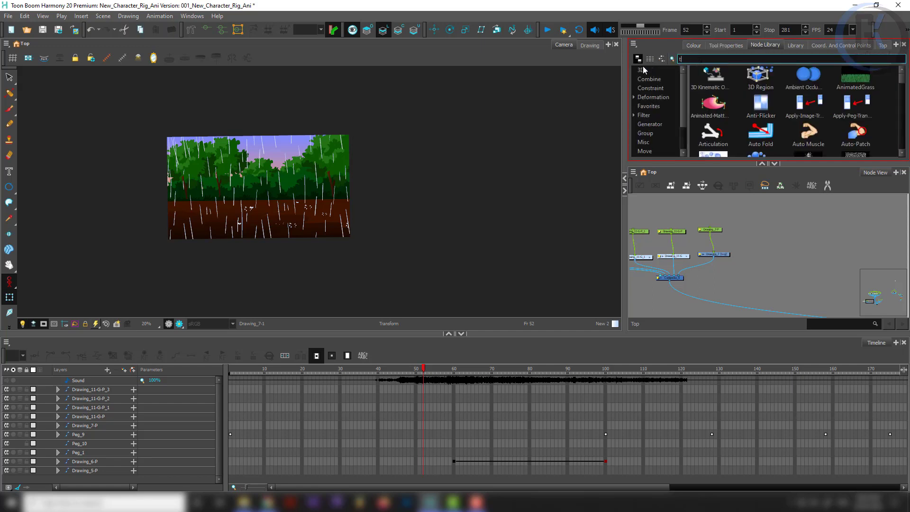
type("ran")
scroll(886, 116, "down", 1)
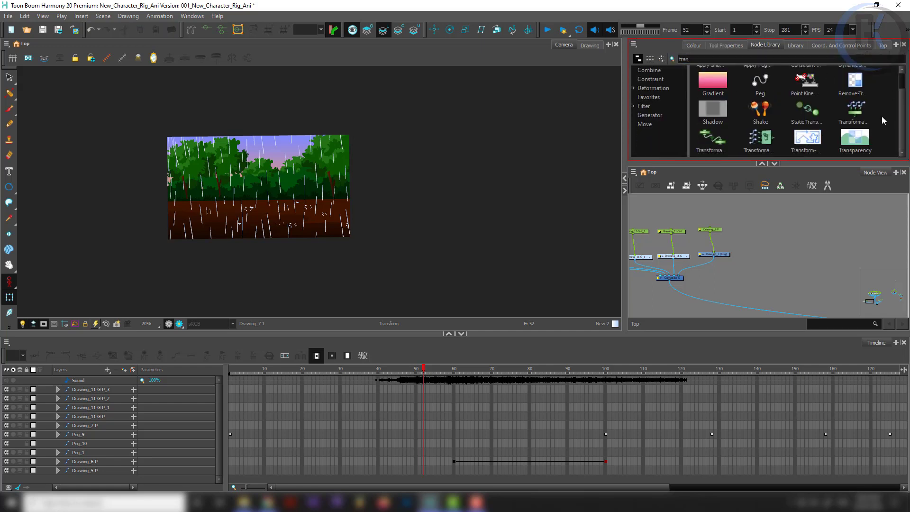
left_click_drag(855, 138, 693, 266)
left_click(800, 287)
- Check the rain at frame 1 and move the Transparency node onto the output of the rain and splash composite
scroll(136, 197, "up", 2)
scroll(290, 221, "down", 3)
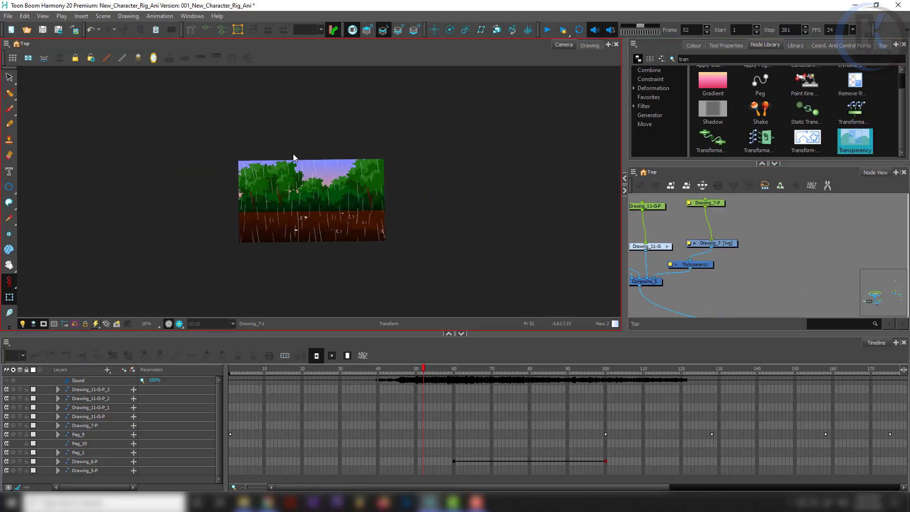
left_click_drag(403, 377, 337, 379)
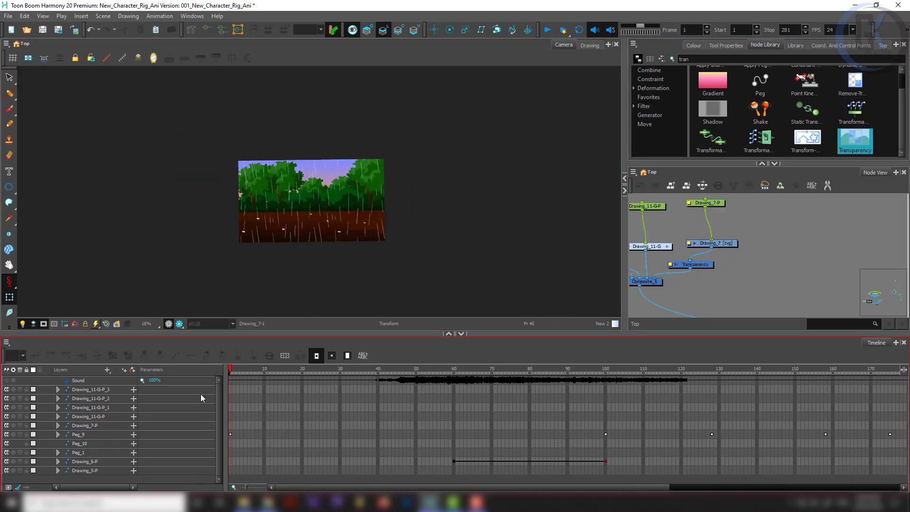
left_click_drag(706, 275, 780, 318)
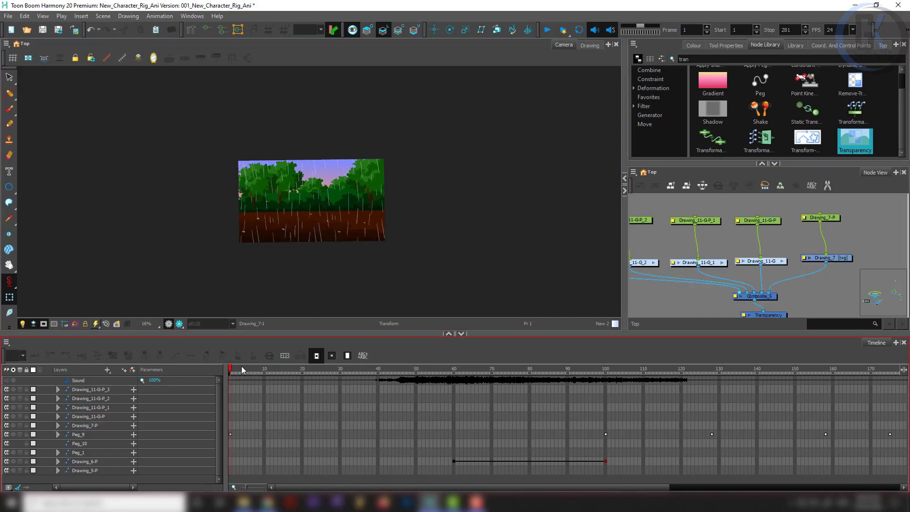
- At frame 52, select the four splash pegs and Drawing_7-P and add a common parent peg above them
left_click_drag(242, 370, 423, 371)
scroll(779, 265, "down", 3)
left_click_drag(829, 228, 653, 251)
key("ctrl+p")
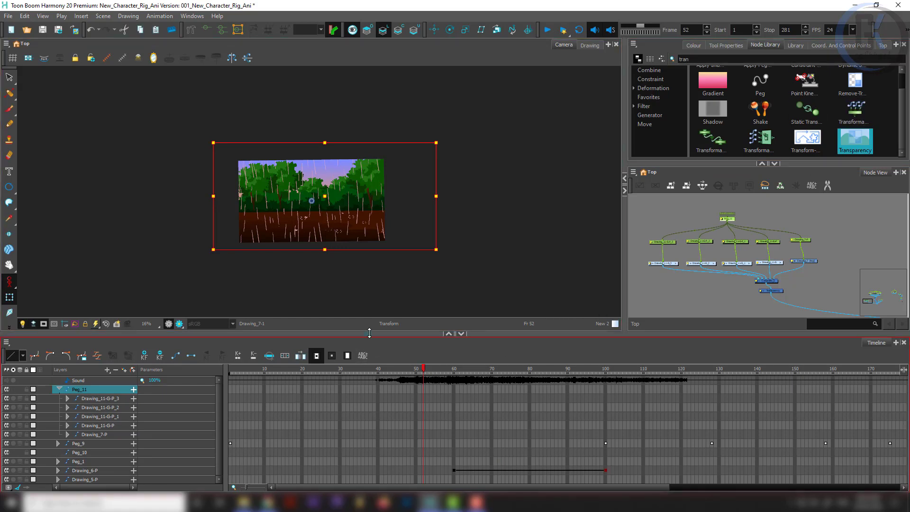
- Enlarge the timeline, add a keyframe at frame 52 on the Transparency layer, and open the node's properties
left_click_drag(368, 332, 372, 277)
left_click(716, 248)
left_click(777, 253)
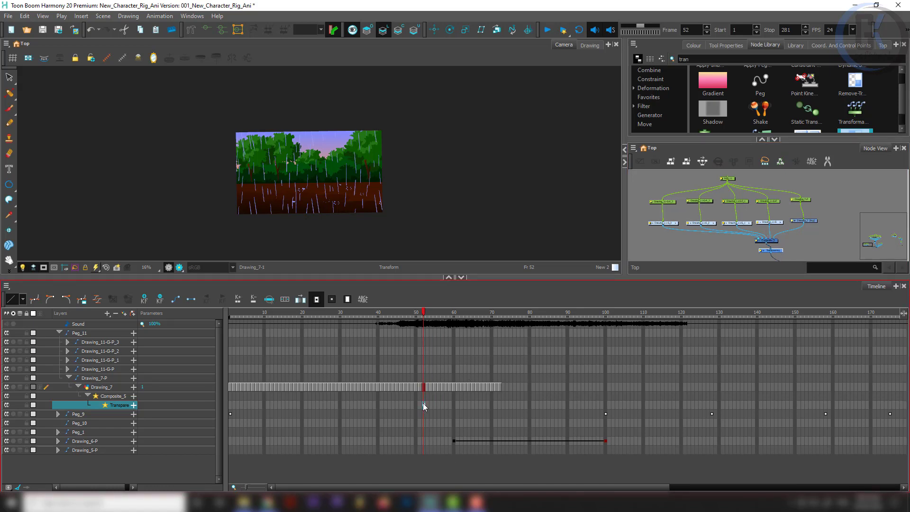
scroll(346, 209, "up", 4)
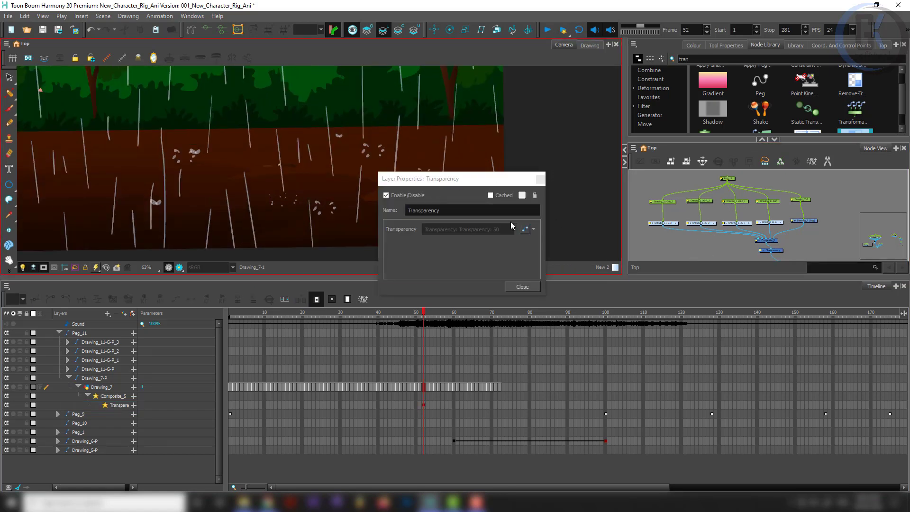
- Try a transparency value of 0 on the frame 52 keyframe and set it back to 50
left_click(525, 230)
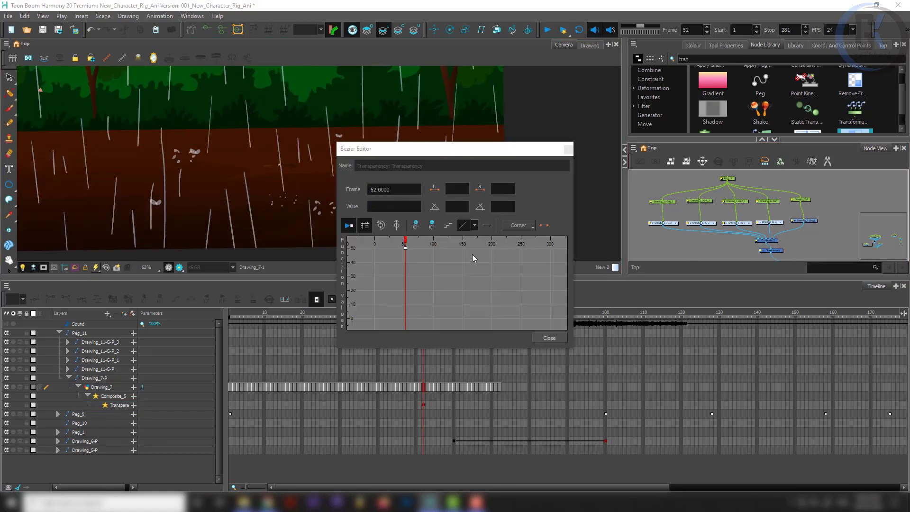
left_click(405, 247)
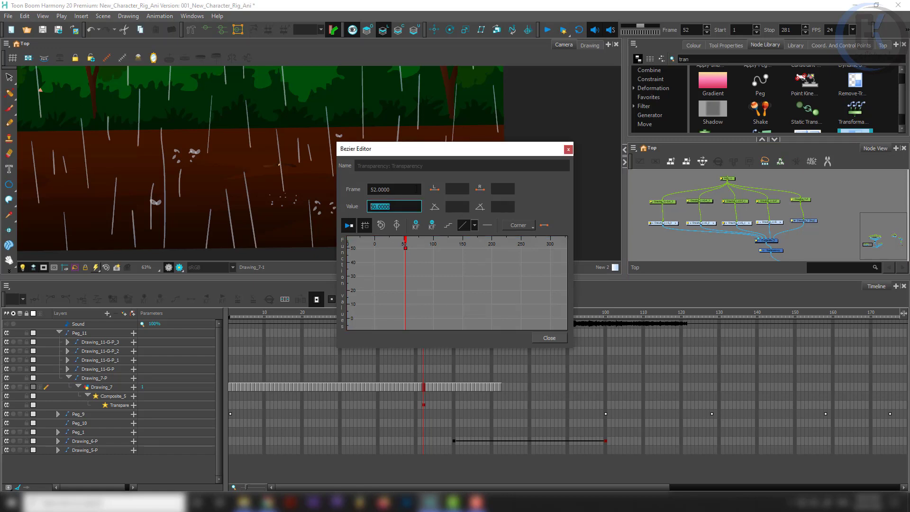
left_click_drag(433, 149, 478, 123)
type("0")
key("Return")
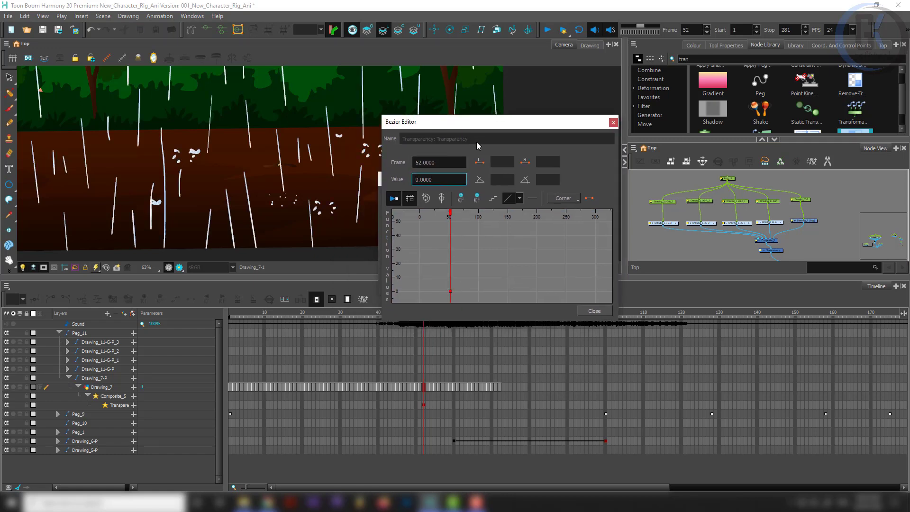
left_click_drag(445, 175, 370, 179)
type("50")
key("Return")
left_click(613, 122)
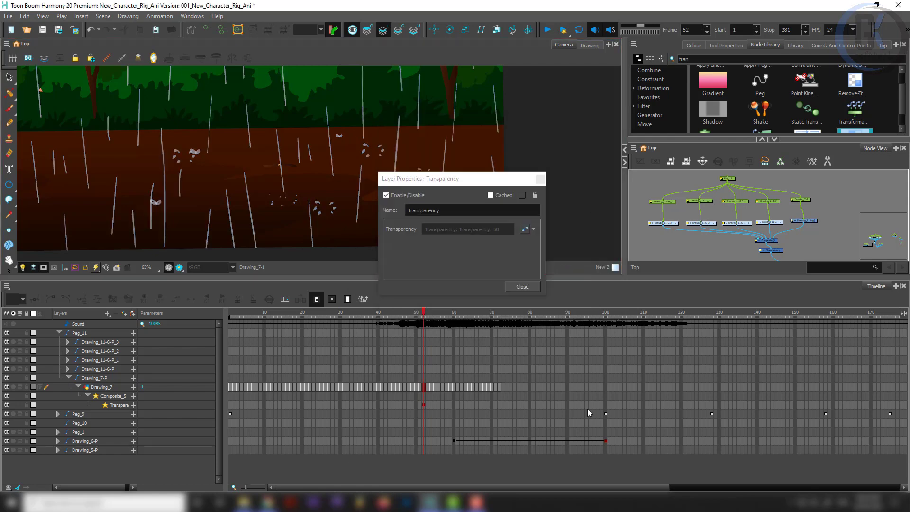
- Add a Transparency keyframe at frame 72 with a value of 100 and close the node's properties
left_click(500, 405)
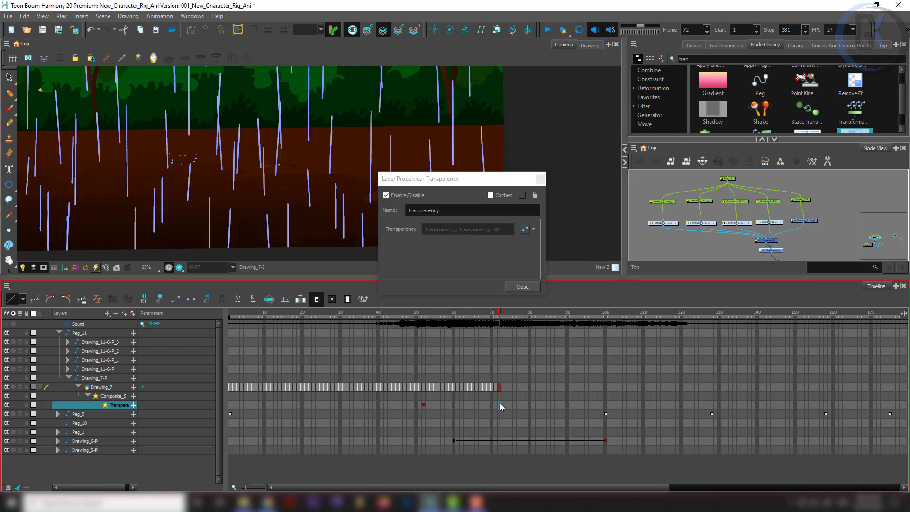
key("F6")
left_click(523, 230)
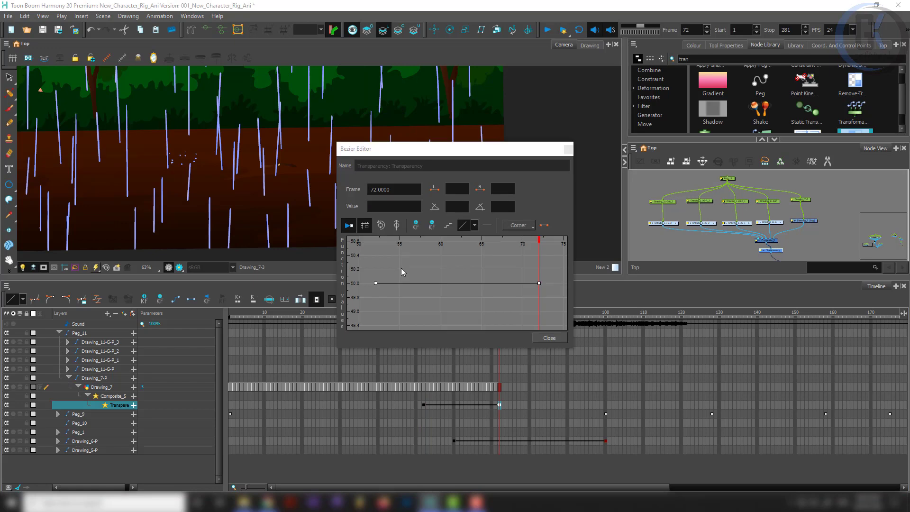
left_click(539, 283)
double_click(393, 206)
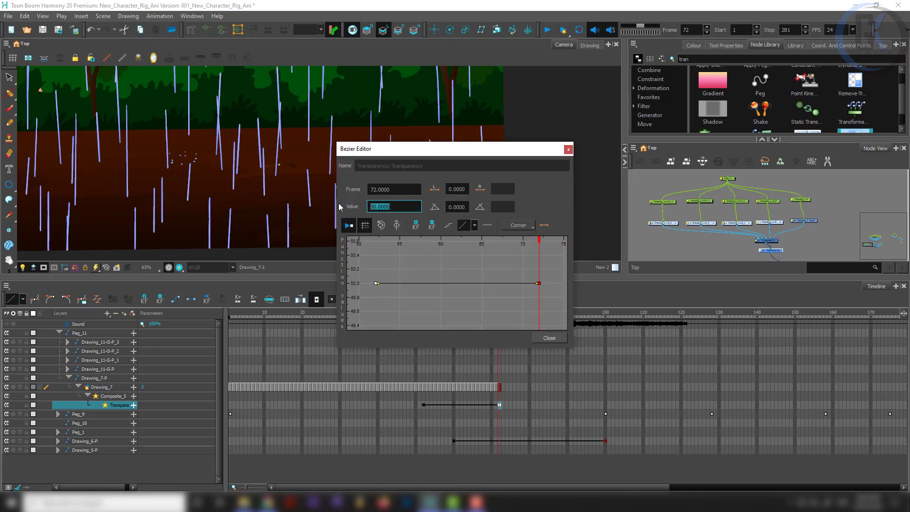
type("1")
key("Return")
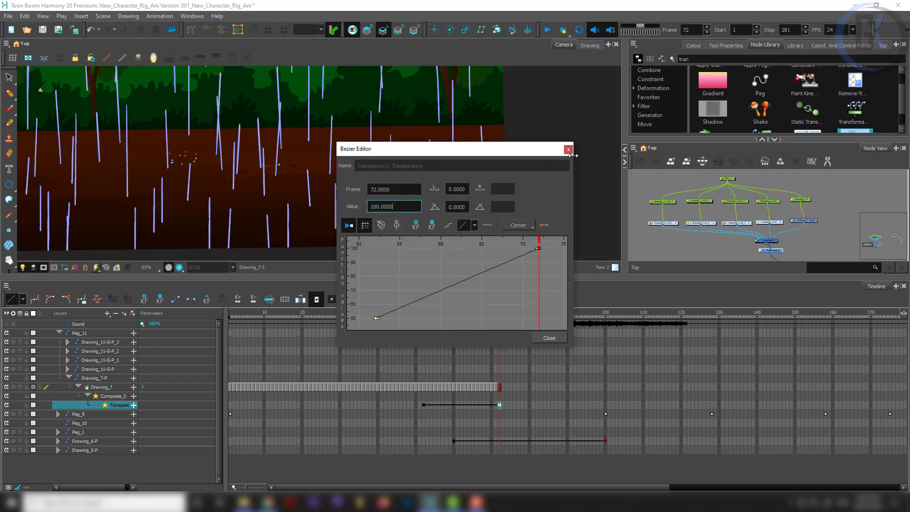
left_click(568, 150)
left_click(523, 286)
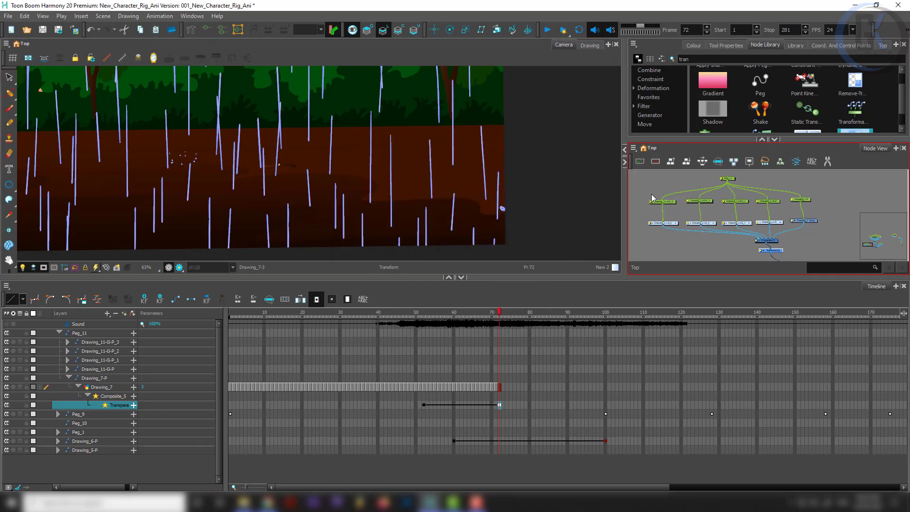
- Scrub through the rain's fade-out and move the first Transparency keyframe earlier to frame 34
left_click(266, 170)
scroll(290, 176, "down", 3)
scroll(290, 175, "down", 1)
left_click_drag(499, 312, 343, 345)
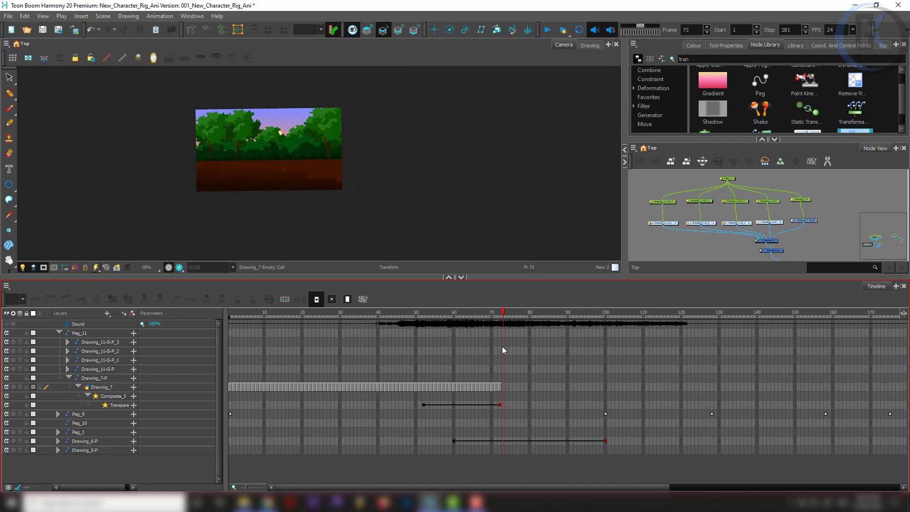
left_click(426, 360)
left_click(424, 405)
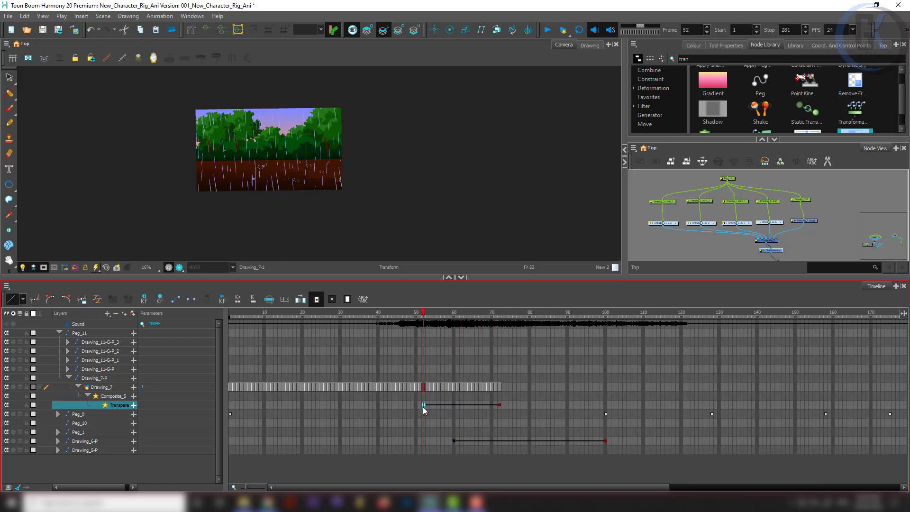
left_click_drag(423, 405, 355, 406)
- Play the scene to review the rain's fade-out and return to frame 1
left_click(548, 30)
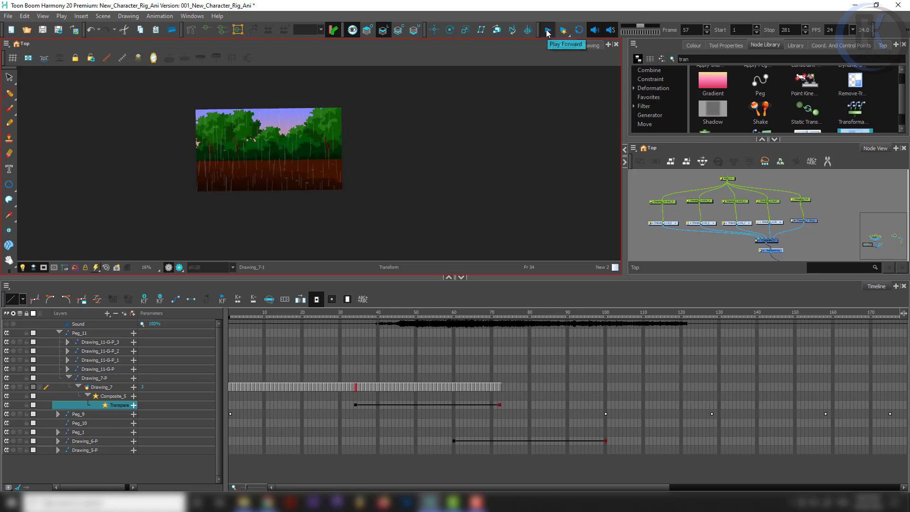
left_click(767, 207)
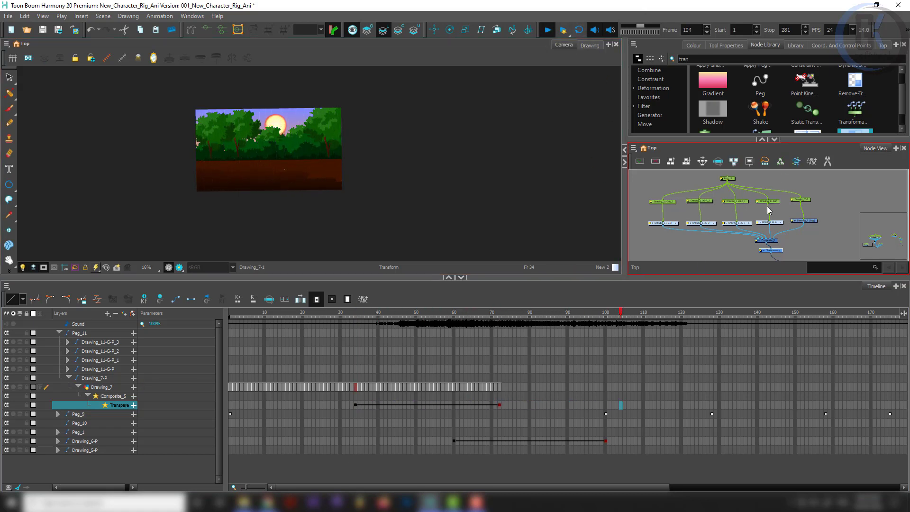
left_click(682, 260)
left_click_drag(400, 316, 169, 340)
- Locate the background nodes in the node network and check which artwork Peg_1 and its drawings control
scroll(761, 215, "down", 3)
left_click_drag(833, 218, 723, 233)
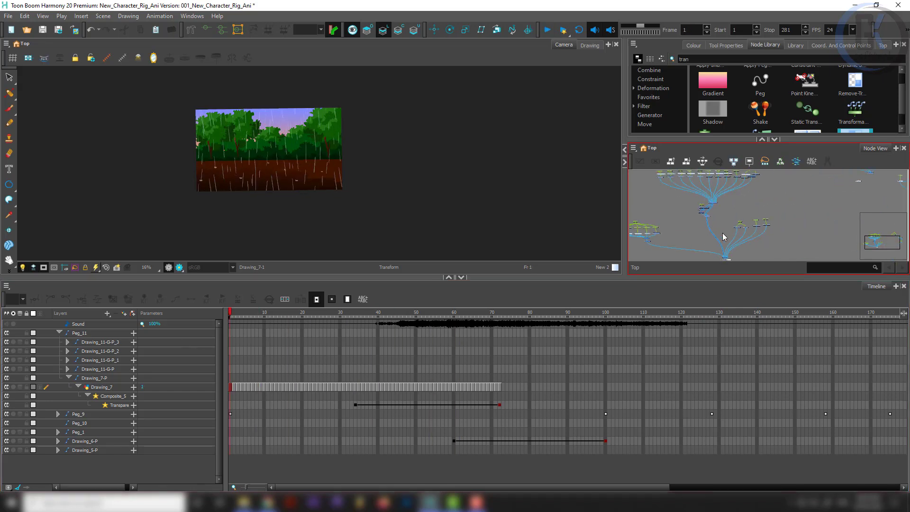
scroll(770, 220, "up", 3)
left_click_drag(787, 208, 735, 220)
scroll(361, 148, "up", 2)
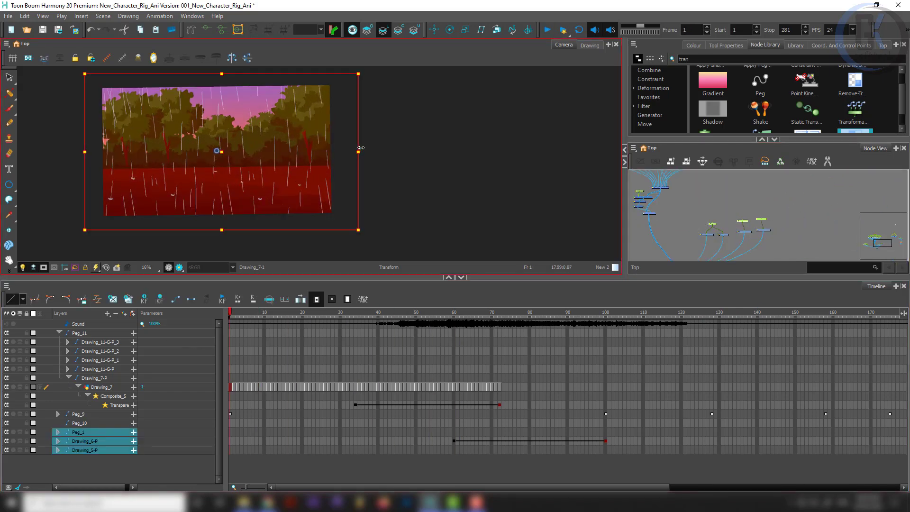
scroll(361, 147, "up", 1)
left_click(779, 204)
scroll(732, 226, "up", 4)
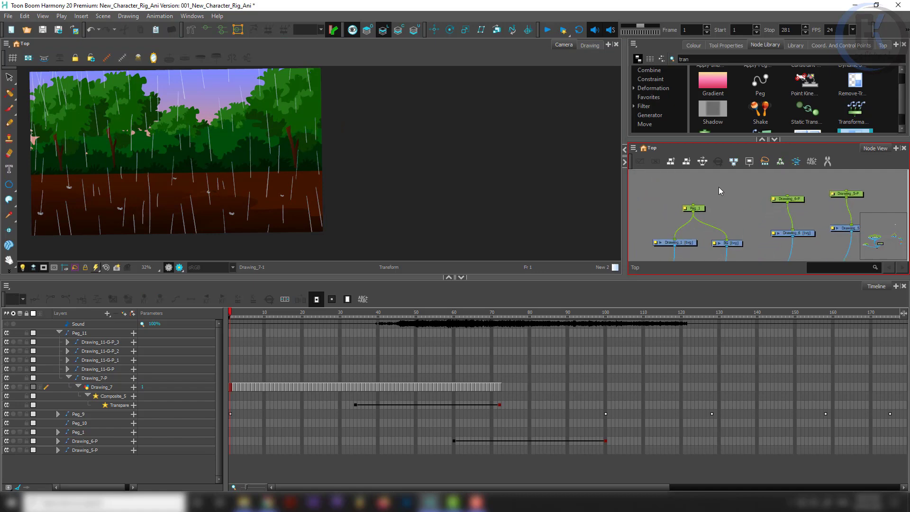
left_click(692, 209)
scroll(687, 211, "down", 3)
scroll(684, 240, "up", 3)
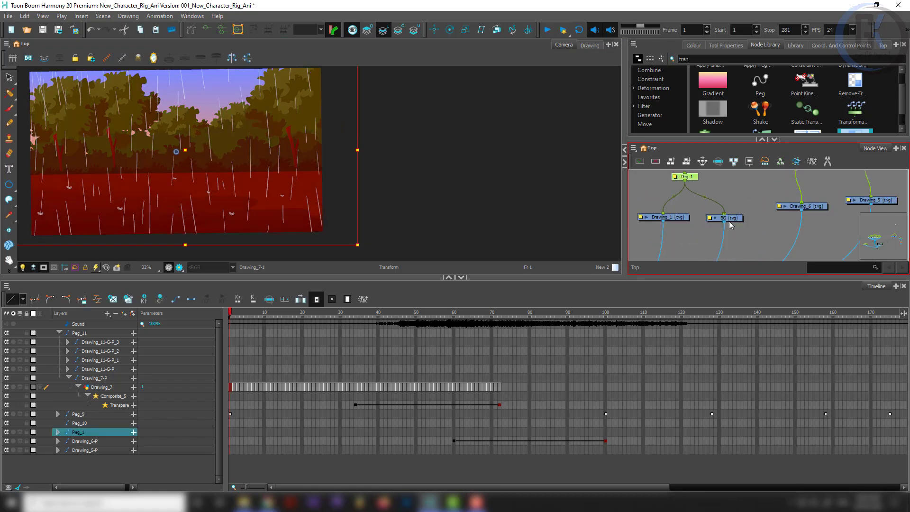
left_click(685, 229)
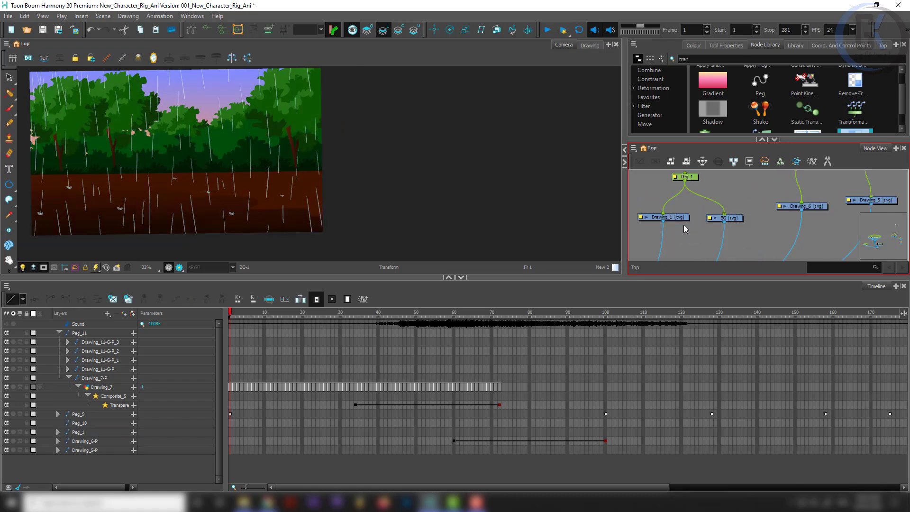
- Inspect the background nodes Drawing_6, Drawing_5, Drawing_1 and BG to see which part of the forest scene each one holds
left_click(813, 207)
scroll(842, 223, "down", 5)
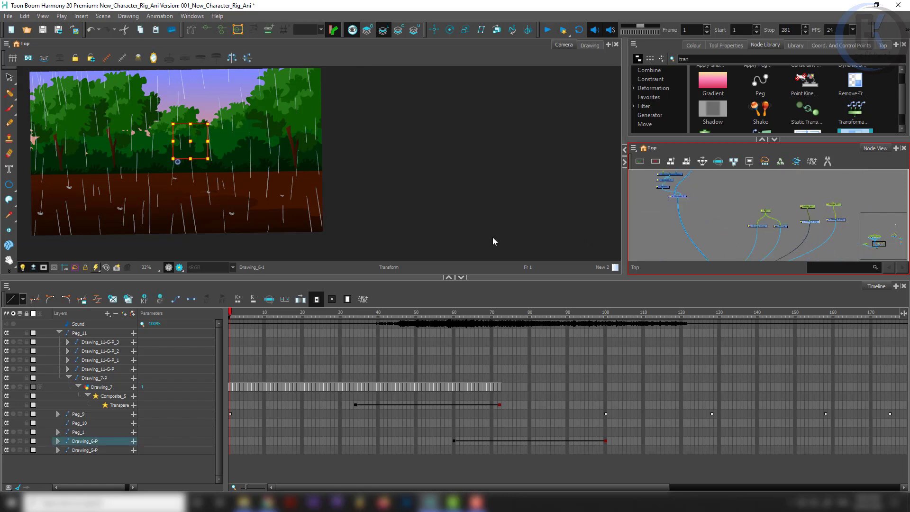
left_click(840, 220)
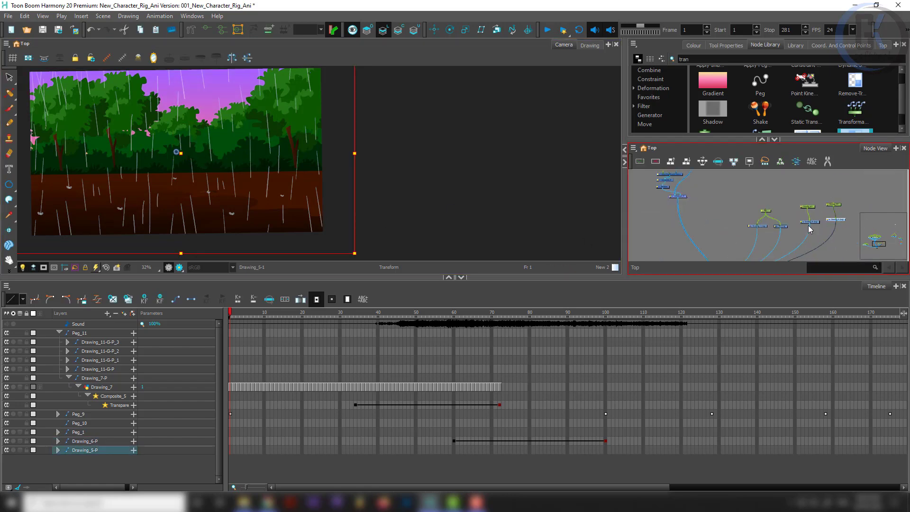
scroll(770, 225, "up", 4)
left_click(759, 232)
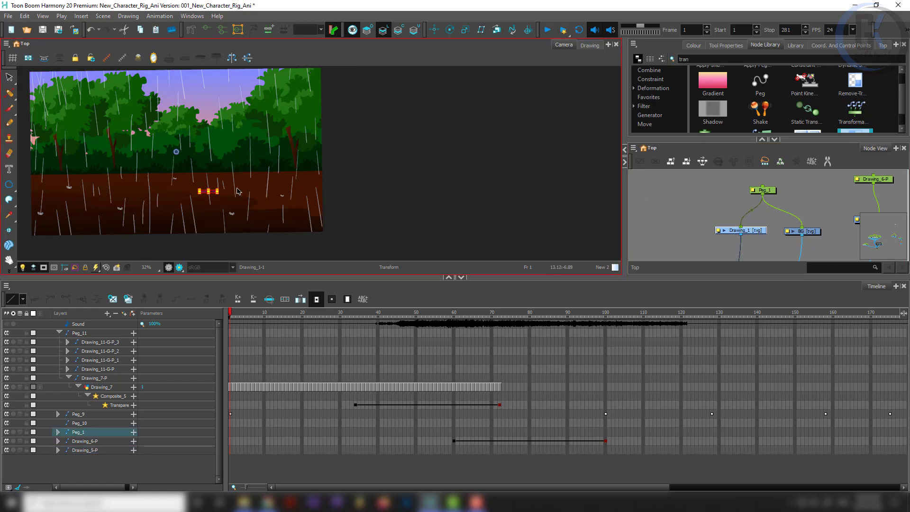
scroll(199, 200, "up", 6)
scroll(266, 192, "down", 3)
scroll(758, 211, "down", 1)
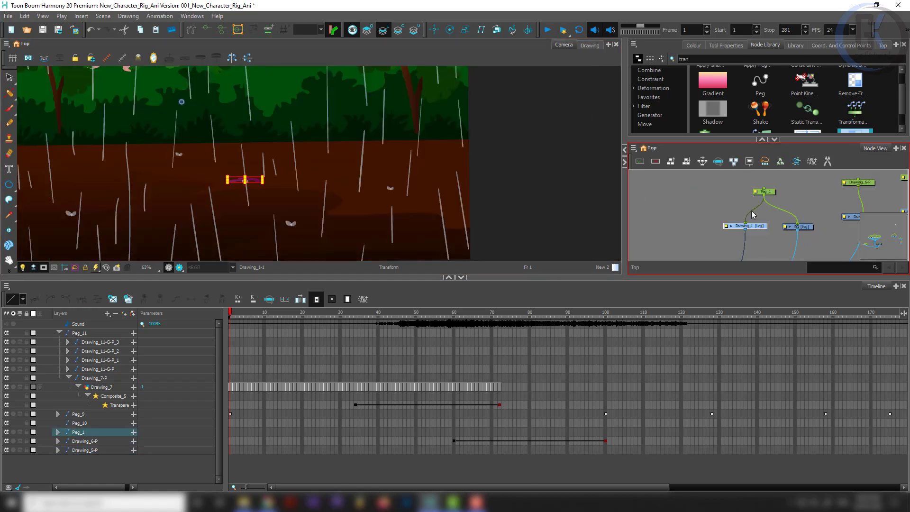
scroll(749, 205, "down", 6)
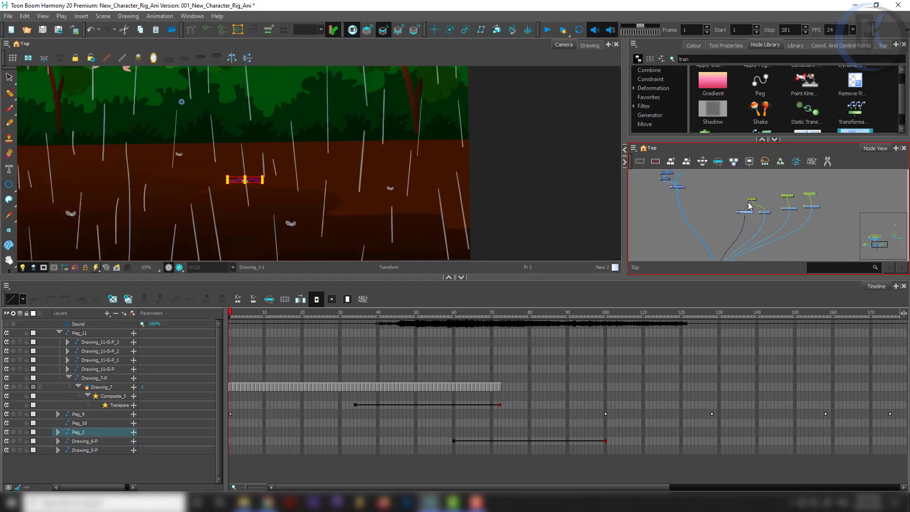
left_click_drag(820, 188, 738, 218)
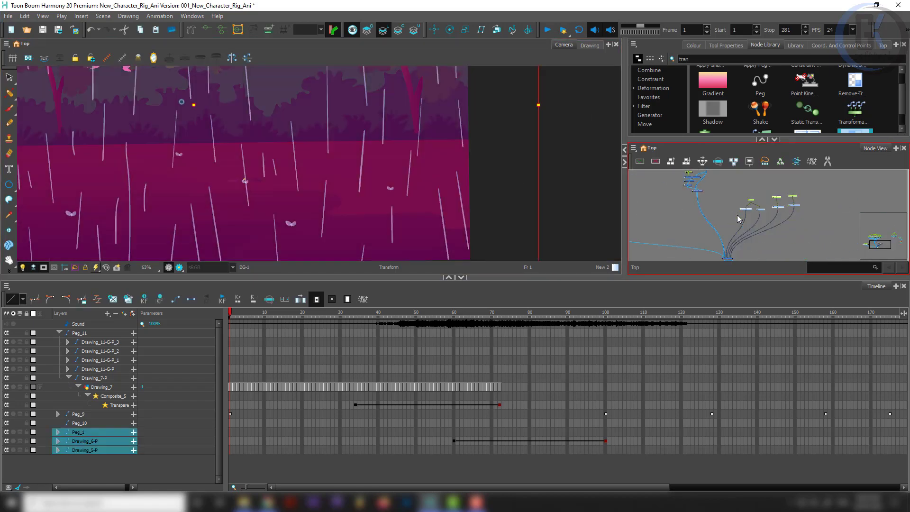
scroll(212, 171, "up", 5)
left_click(703, 195)
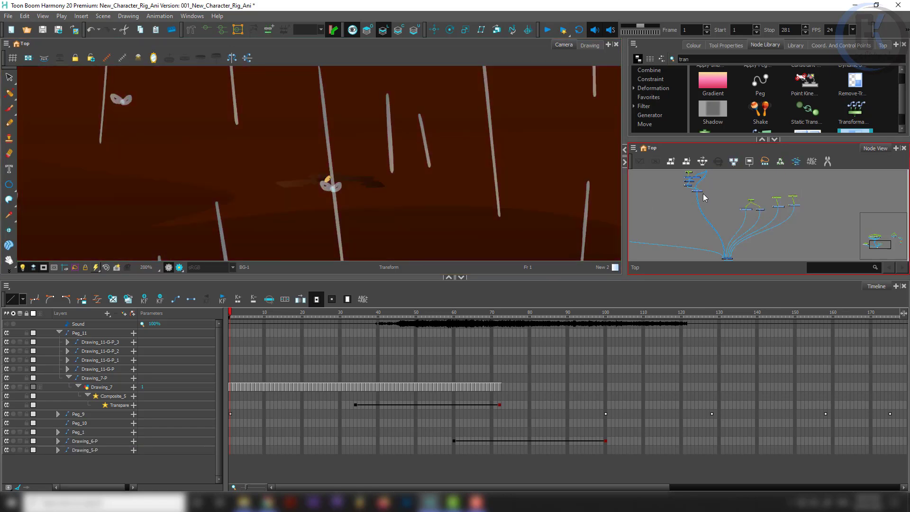
- Try to lasso-select the dark ground patch of Drawing_1 with the Select tool, cycling to another art layer
scroll(316, 182, "up", 3)
left_click(408, 178)
key("alt+s")
mouse_move(479, 222)
left_mouse_down()
mouse_move(132, 155)
mouse_move(527, 180)
left_mouse_up()
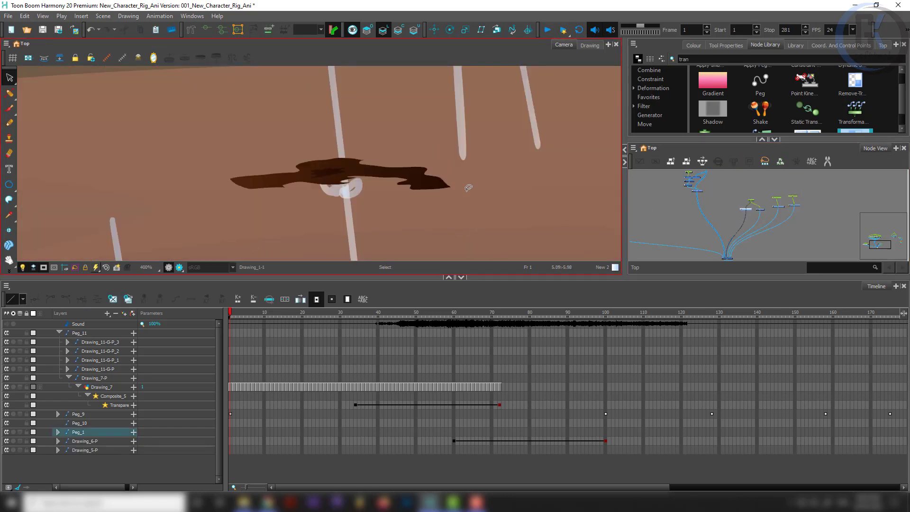
key("l")
mouse_move(475, 211)
left_mouse_down()
mouse_move(204, 204)
mouse_move(420, 175)
left_mouse_up()
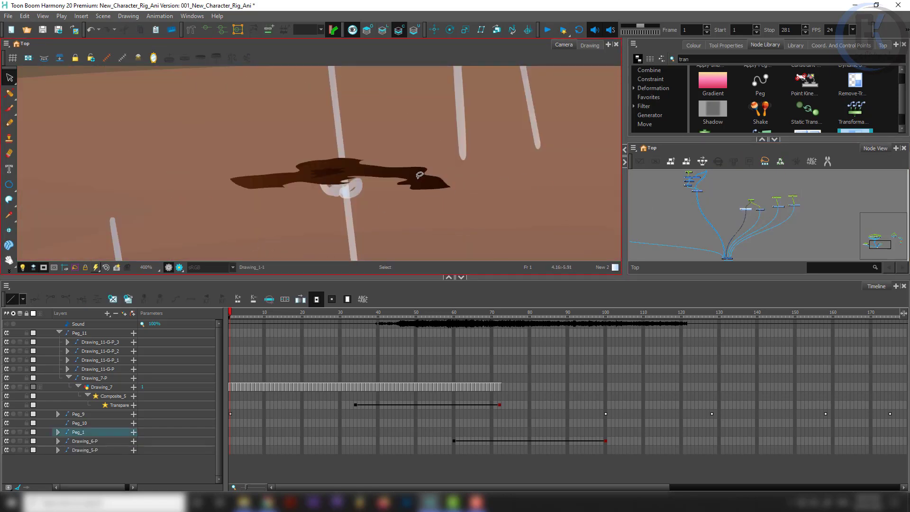
- Unlock all layers, including the background drawings, and reselect Drawing_1
left_click(732, 257)
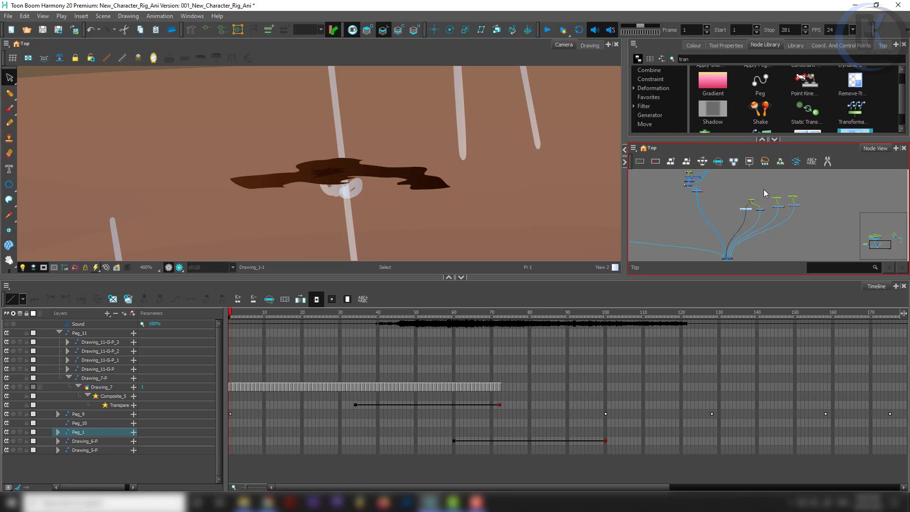
left_click_drag(735, 189, 832, 232)
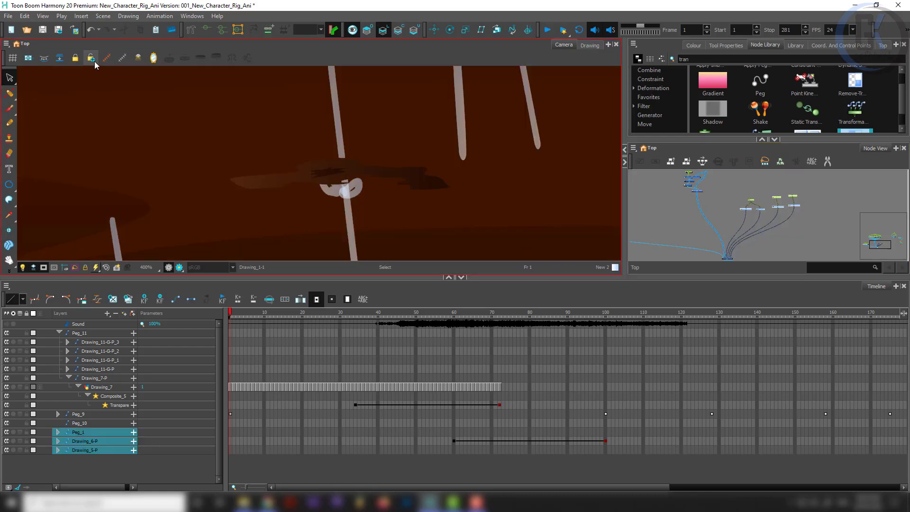
left_click(93, 59)
left_click(494, 264)
left_click(742, 188)
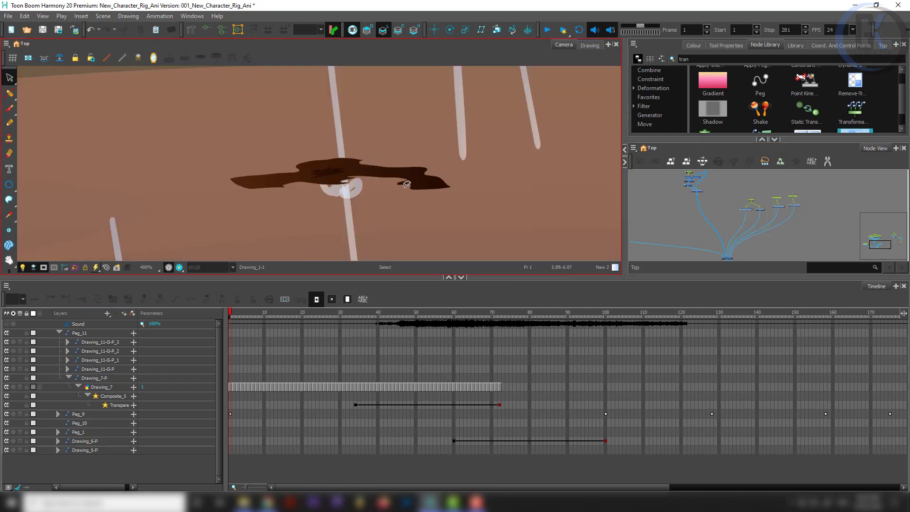
- Clear the dark ground patch of Drawing_1, going through its line, colour and underlay art layers
scroll(402, 186, "up", 2)
left_click(352, 32)
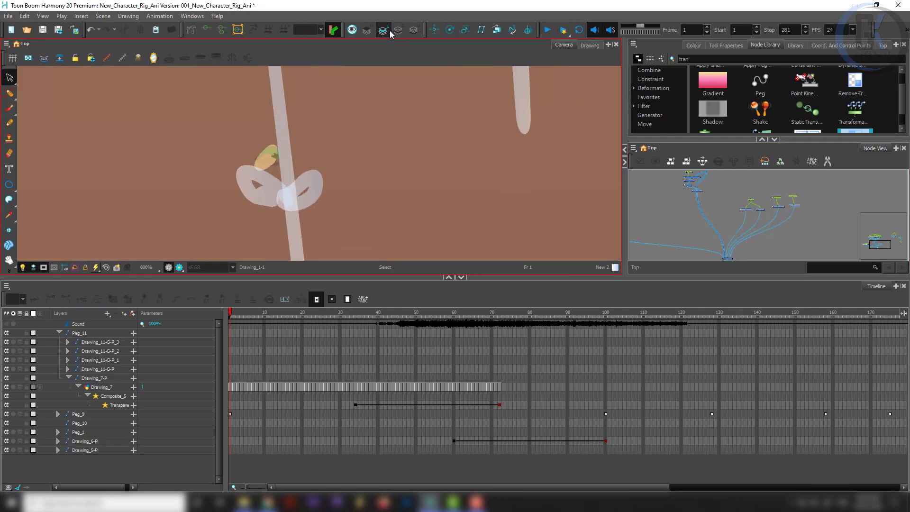
left_click(398, 31)
left_click(414, 30)
mouse_move(382, 107)
left_mouse_down()
mouse_move(125, 66)
mouse_move(424, 237)
mouse_move(483, 114)
left_mouse_up()
key("Delete")
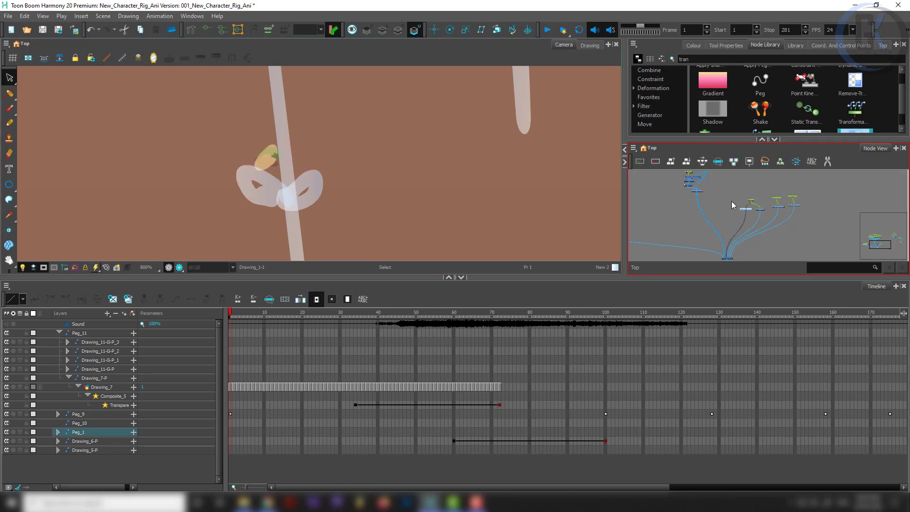
- Check the BG drawing's overlay art layer for separate artwork on the ground
scroll(745, 207, "up", 3)
left_click(792, 215)
scroll(295, 152, "down", 12)
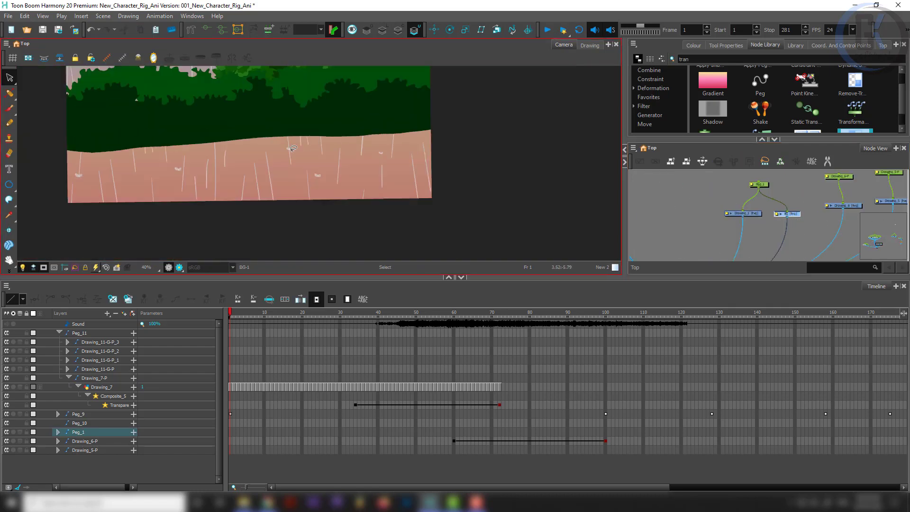
left_click(368, 30)
scroll(274, 152, "up", 2)
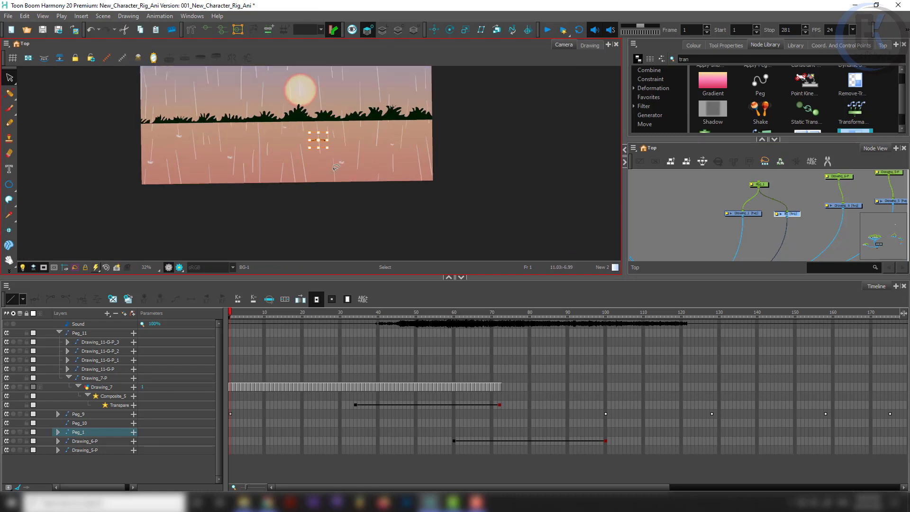
- Delete the Drawing_1 node from under Peg_1 in the network
left_click(695, 204)
left_click(741, 213)
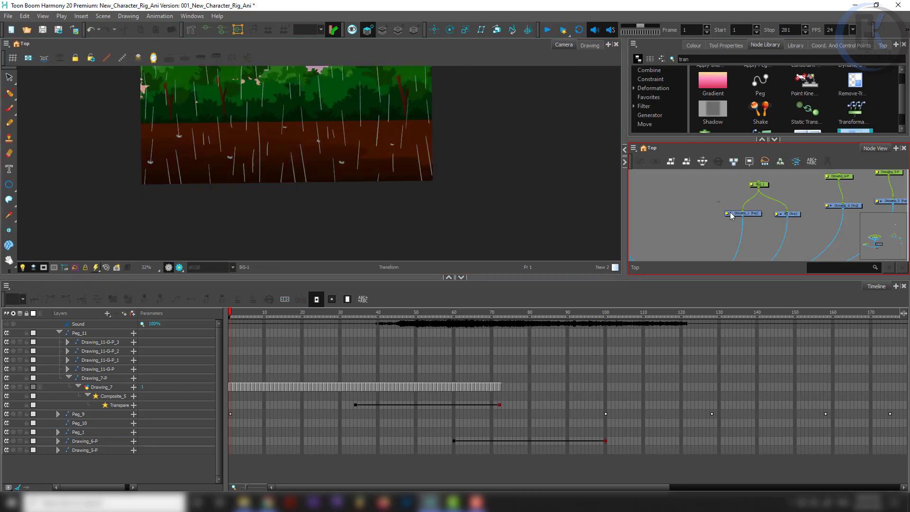
key("Delete")
key("Return")
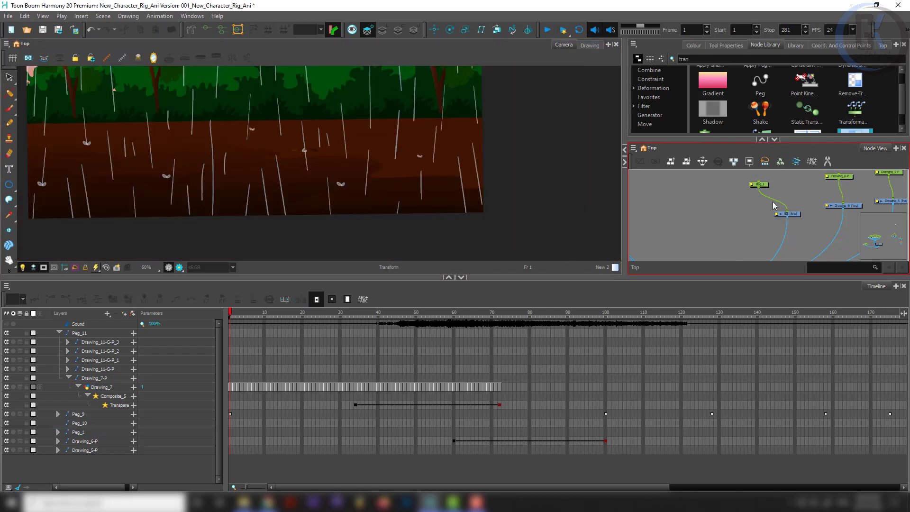
- Locate the remaining background nodes and shrink the timeline to make the camera and node views taller
scroll(765, 193, "up", 2)
mouse_move(764, 183)
left_mouse_down()
mouse_move(811, 195)
mouse_move(763, 238)
mouse_move(758, 222)
mouse_move(776, 248)
mouse_move(816, 242)
left_mouse_up()
scroll(808, 193, "down", 5)
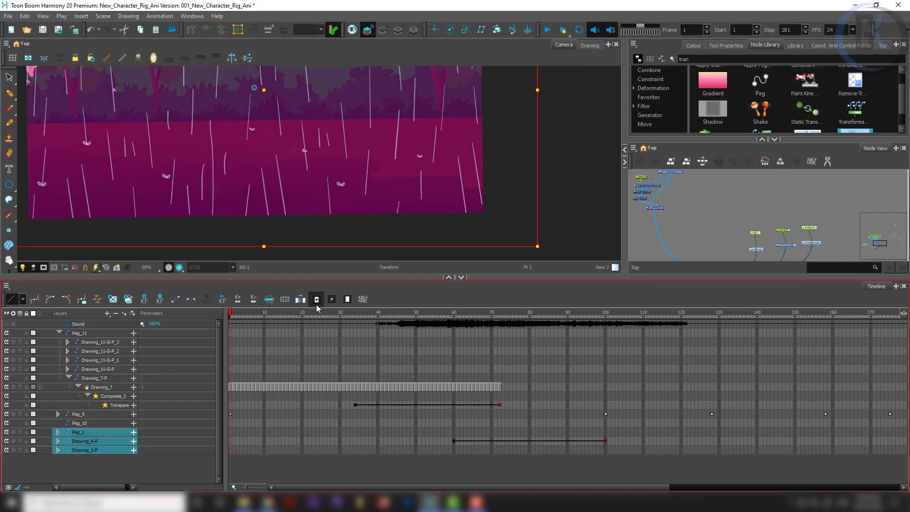
left_click_drag(325, 278, 316, 334)
left_click(872, 231)
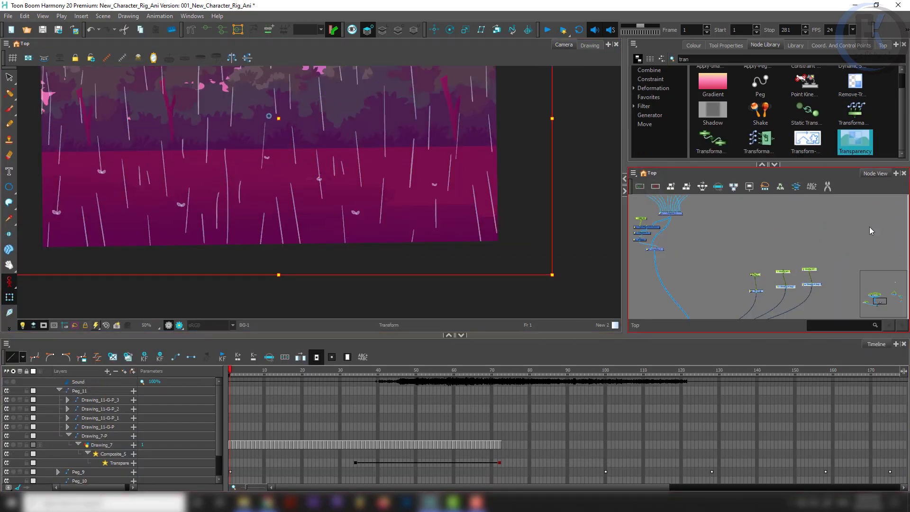
- Add a common parent peg above Peg_1, Drawing_6-P and Drawing_5-P
left_click_drag(843, 248, 742, 280)
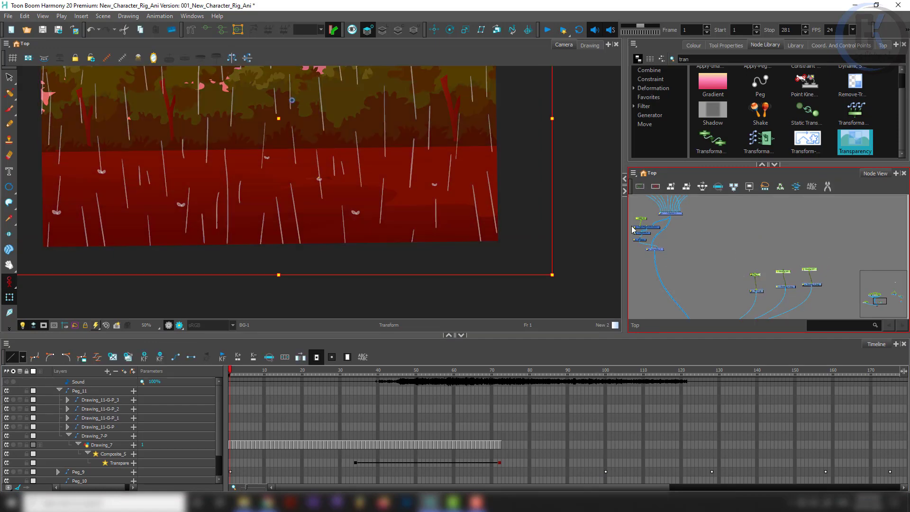
left_click(350, 154)
scroll(398, 188, "down", 3)
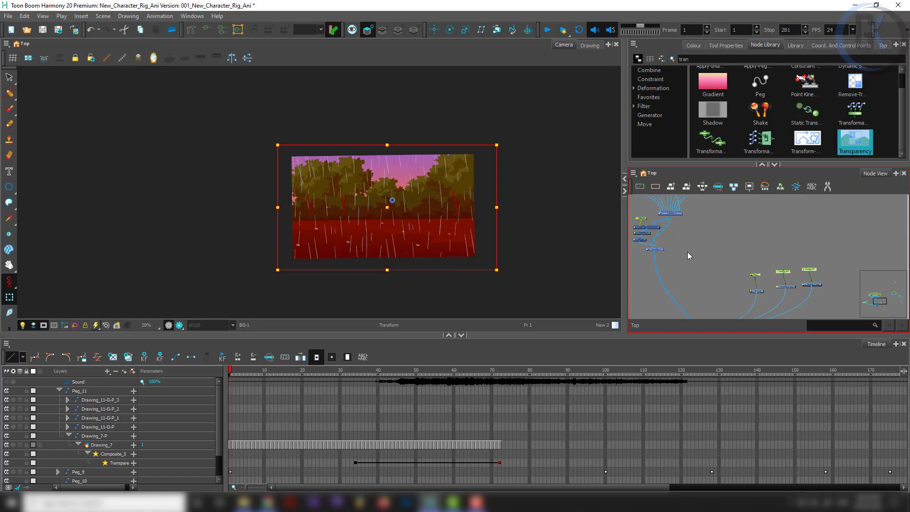
scroll(691, 254, "up", 2)
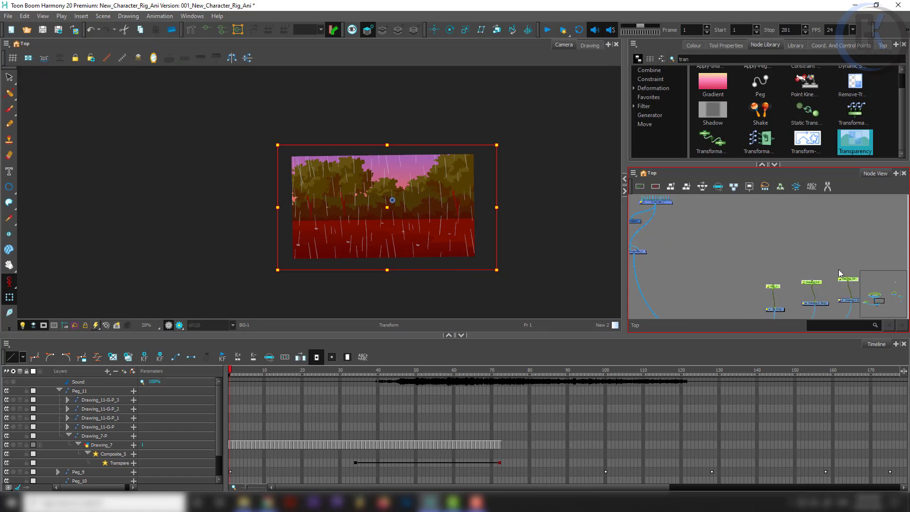
left_click_drag(810, 248, 759, 233)
key("ctrl+p")
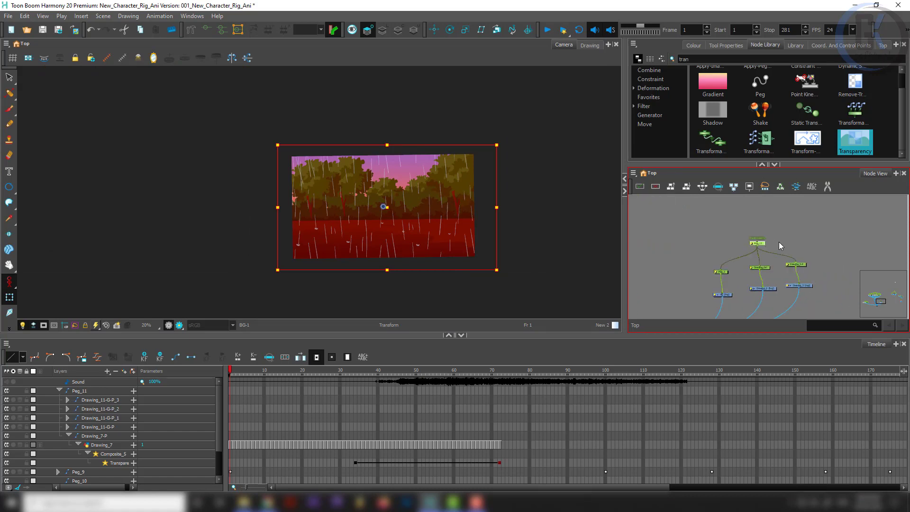
- Check which background artwork each peg under the new parent peg controls
left_click(808, 240)
left_click(795, 265)
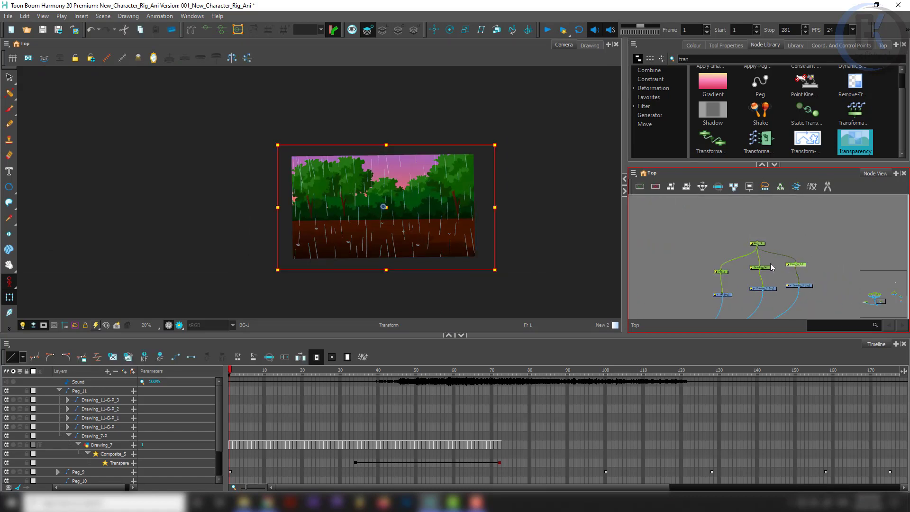
left_click_drag(774, 260, 714, 279)
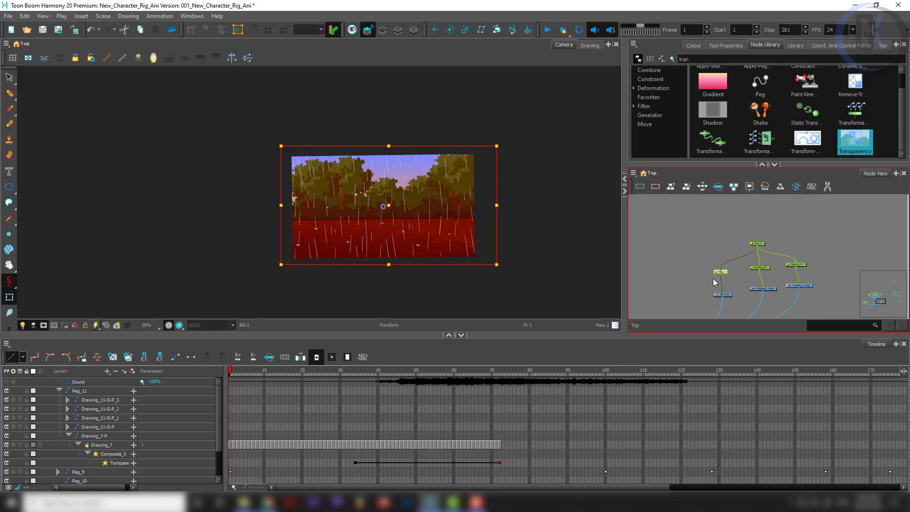
left_click_drag(806, 254, 770, 240)
left_click(755, 261)
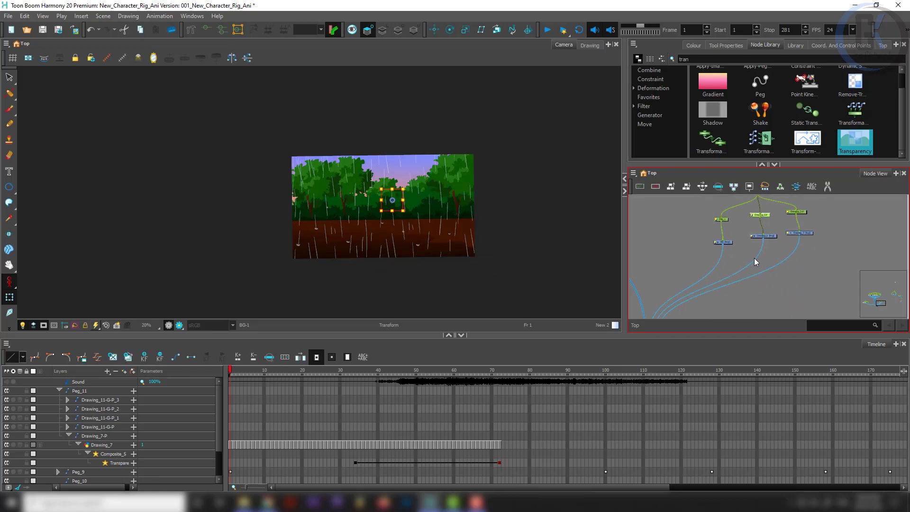
left_click(750, 257)
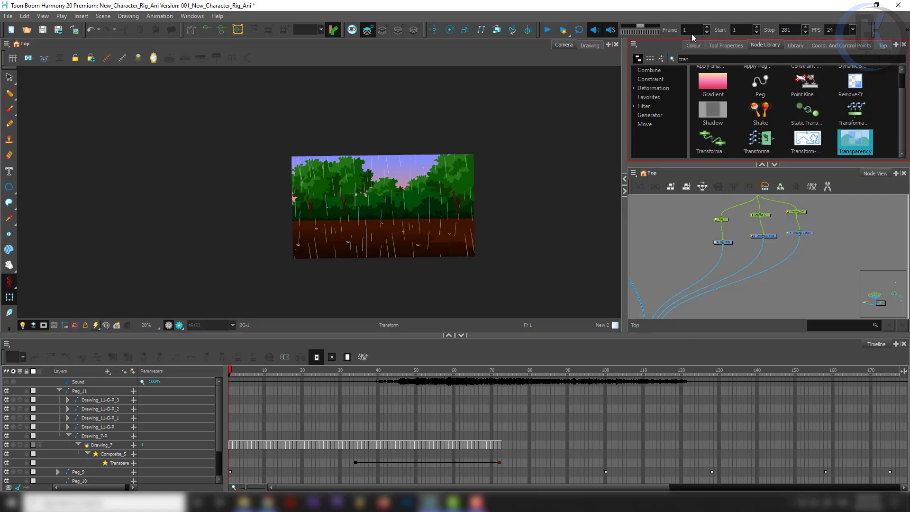
- Search the node library for "bri" and insert a Brightness-Contrast node on the connection below BG
left_click_drag(695, 59, 644, 47)
type("bri")
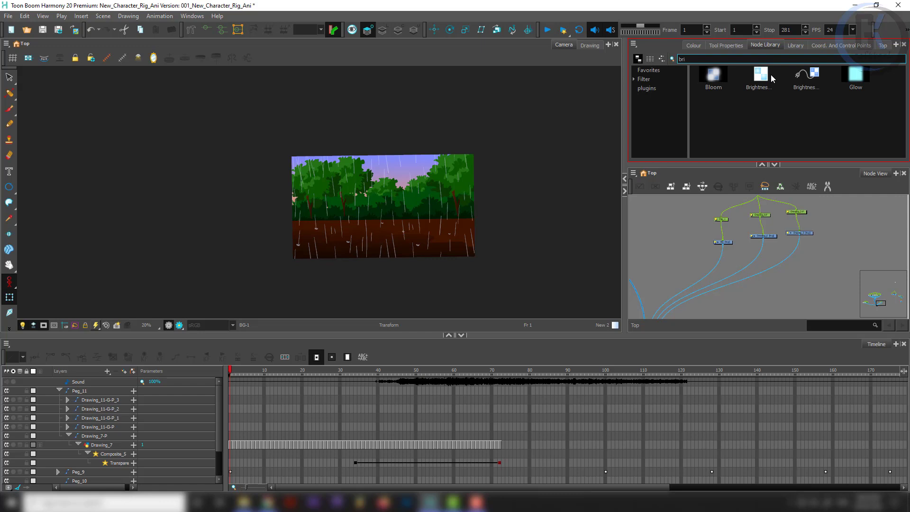
left_click_drag(761, 75, 722, 262)
scroll(722, 261, "up", 3)
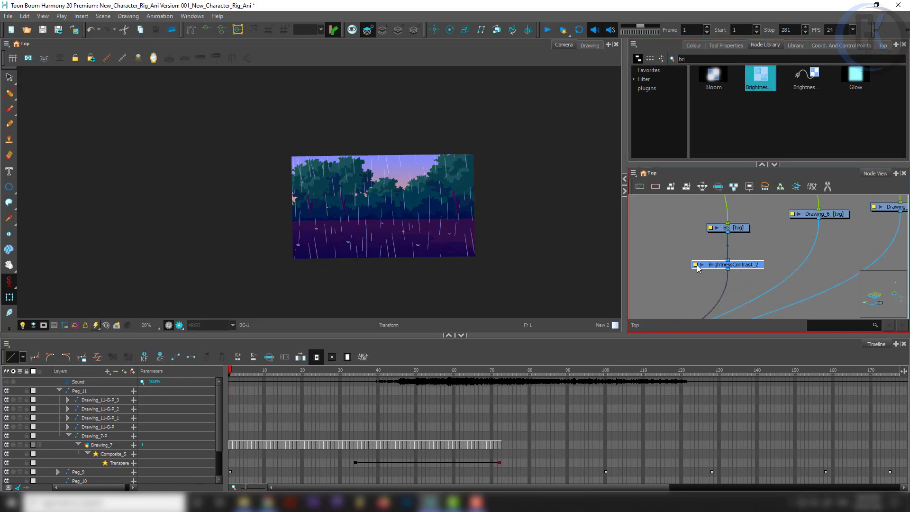
- Set the brightness of the BG drawing's Brightness-Contrast node to -50 and switch the camera view to render preview
left_click(696, 266)
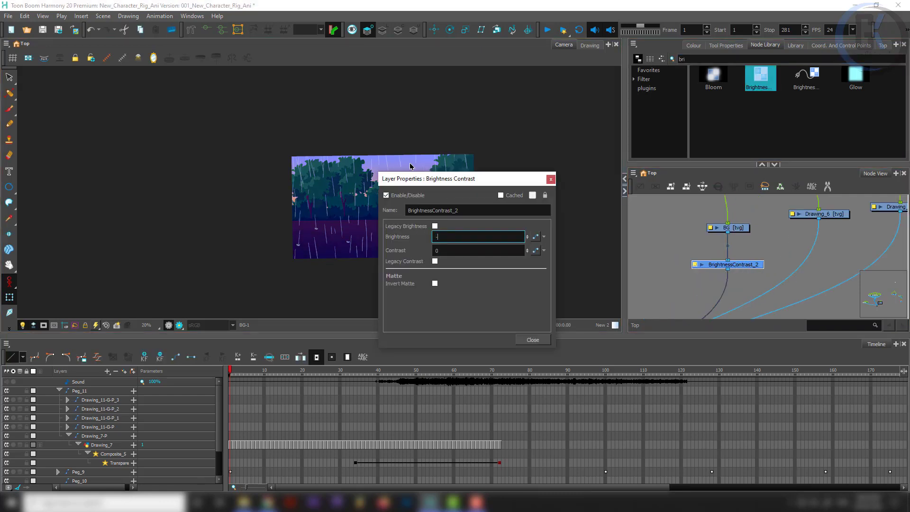
left_click(533, 339)
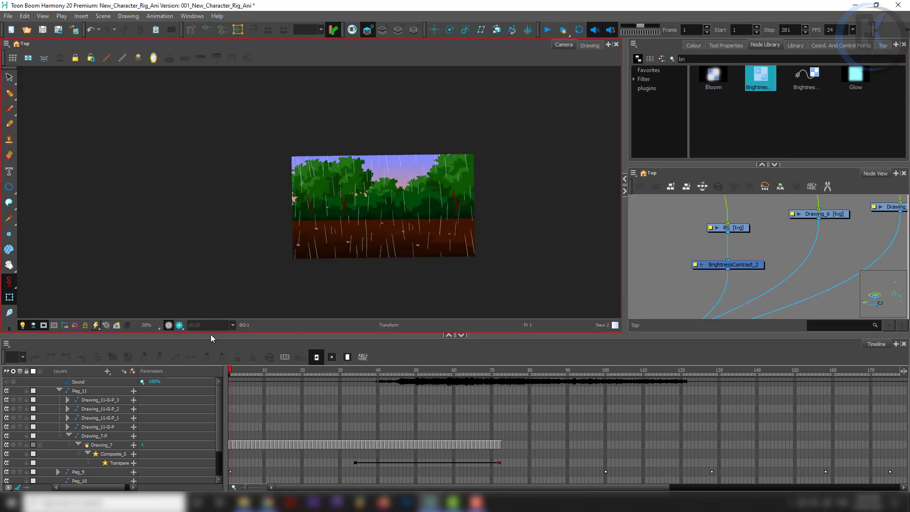
left_click(179, 325)
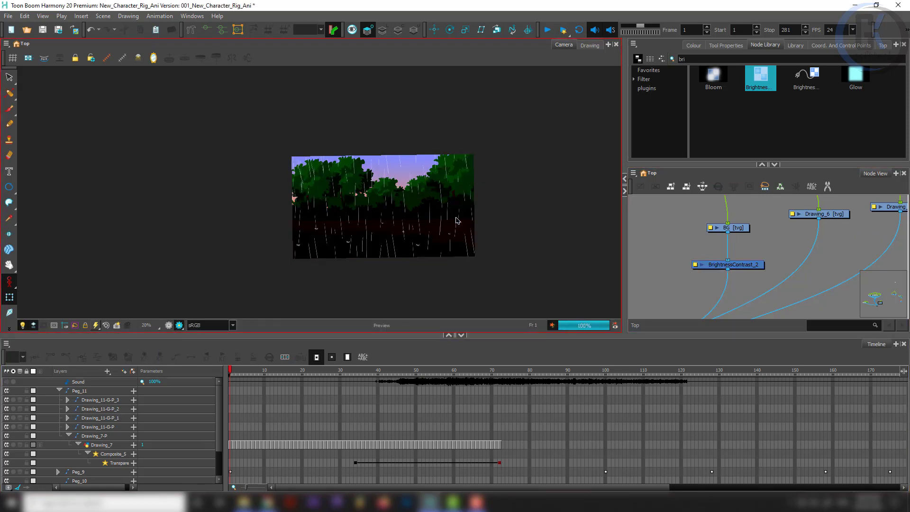
- Set the contrast of the BG drawing's Brightness-Contrast node to 30
left_click(671, 214)
left_click_drag(749, 238, 716, 247)
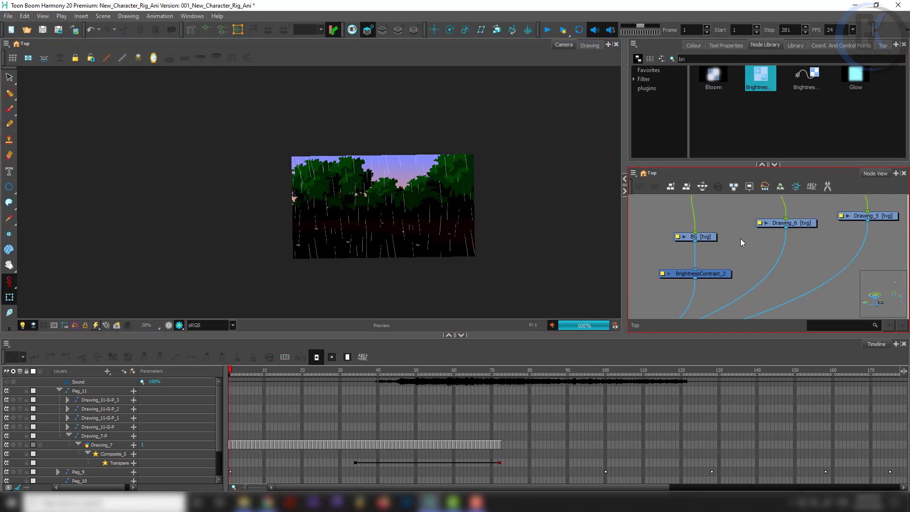
left_click(665, 275)
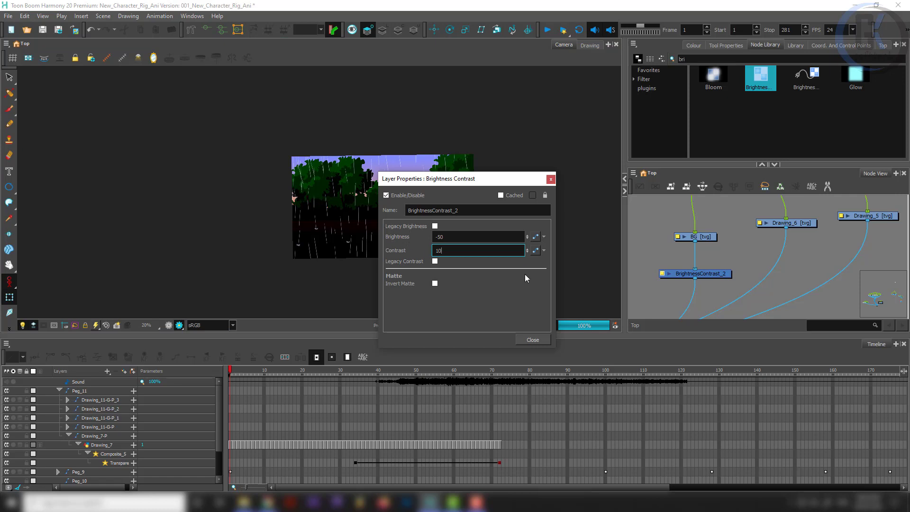
left_click_drag(446, 250, 413, 248)
left_click(550, 178)
- Paste a copy of the BG drawing's Brightness-Contrast node onto the connection below Drawing_5
scroll(755, 276, "down", 1)
scroll(754, 272, "down", 2)
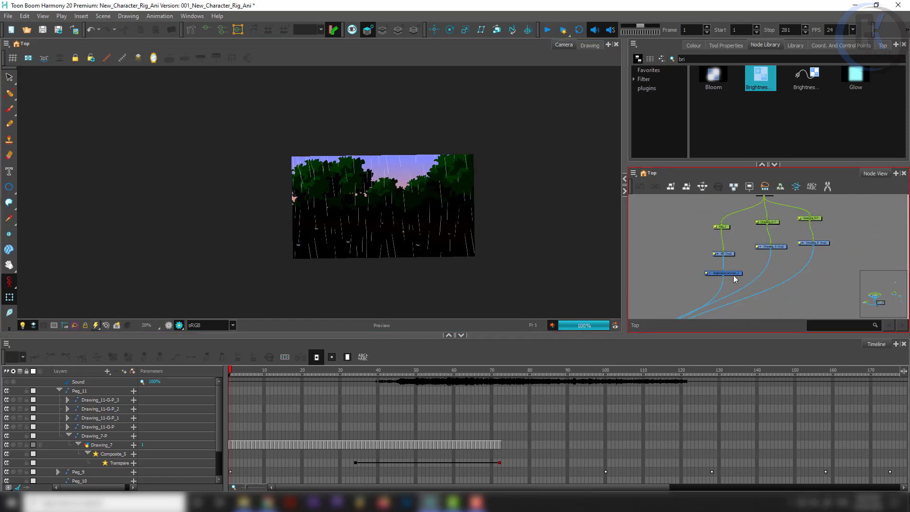
left_click(733, 275)
left_click(778, 266)
key("ctrl+v")
left_click_drag(799, 270, 804, 271)
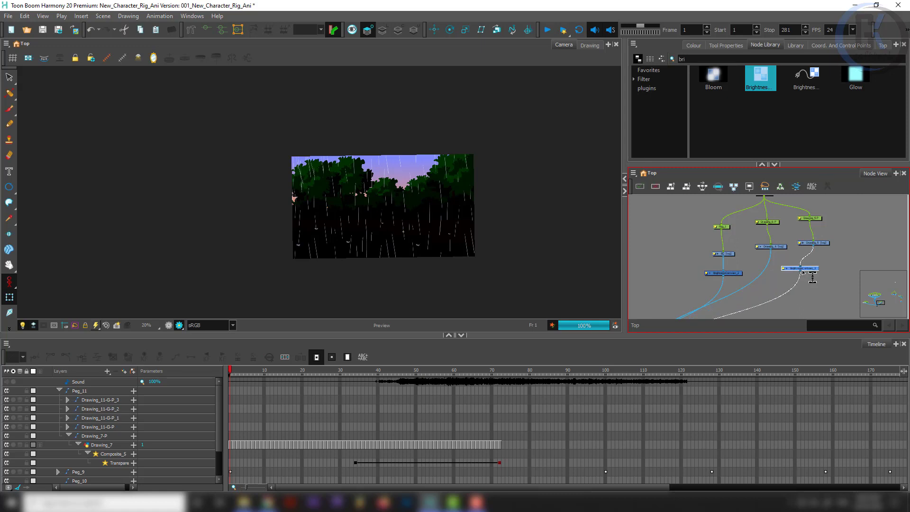
left_click(831, 256)
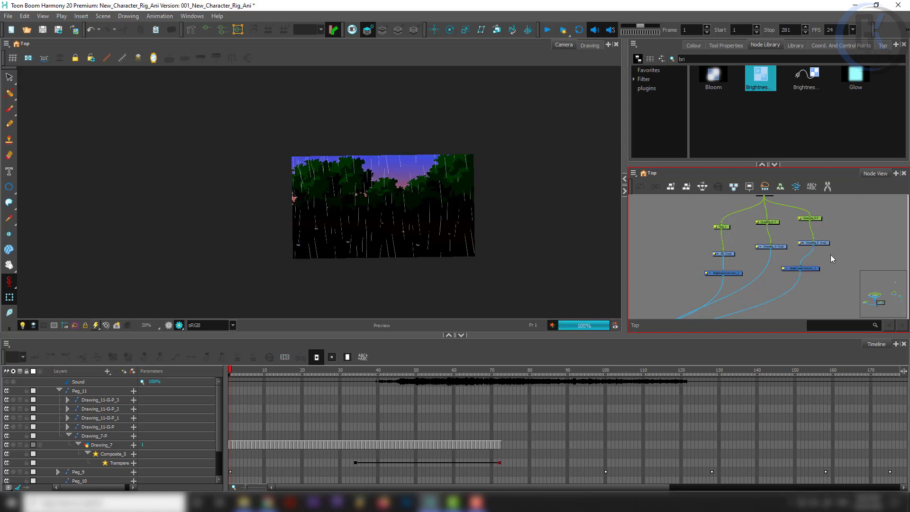
- Go to frame 34 and attach function curves to the brightness and contrast of the BG drawing's Brightness-Contrast node
left_click(179, 325)
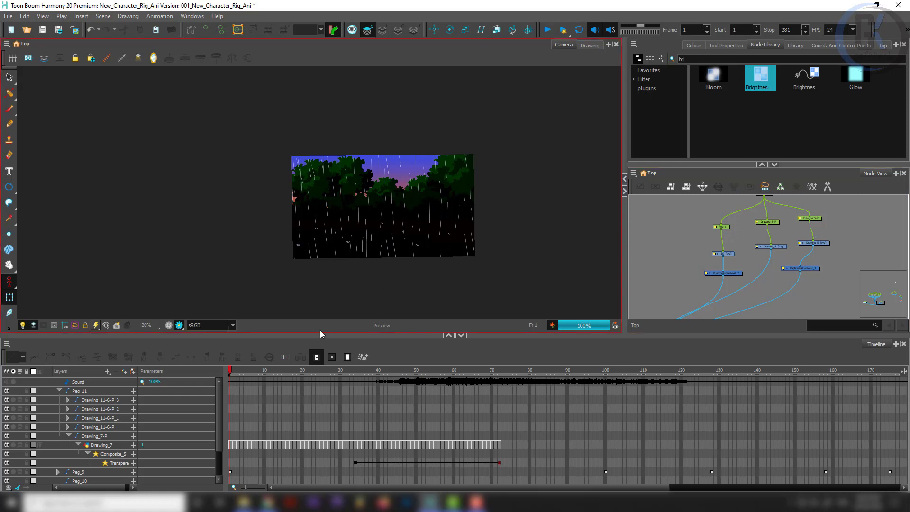
left_click(179, 326)
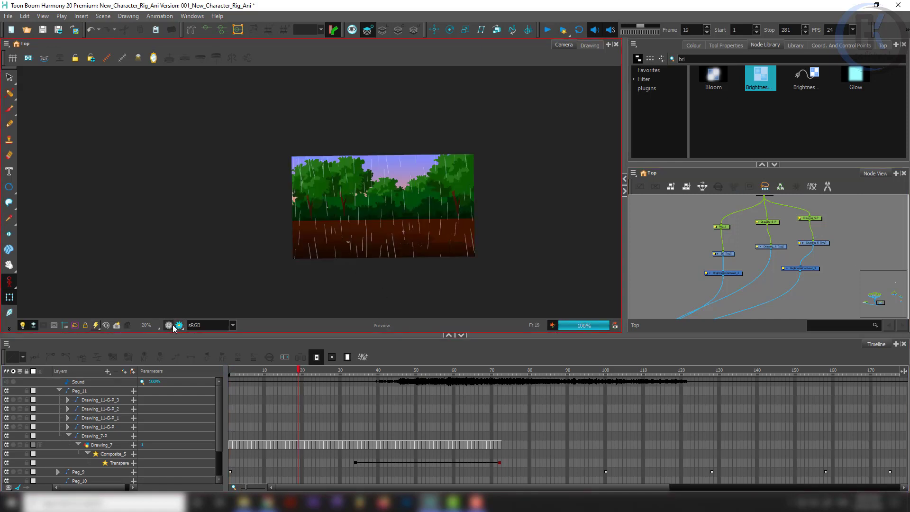
left_click_drag(321, 378, 355, 375)
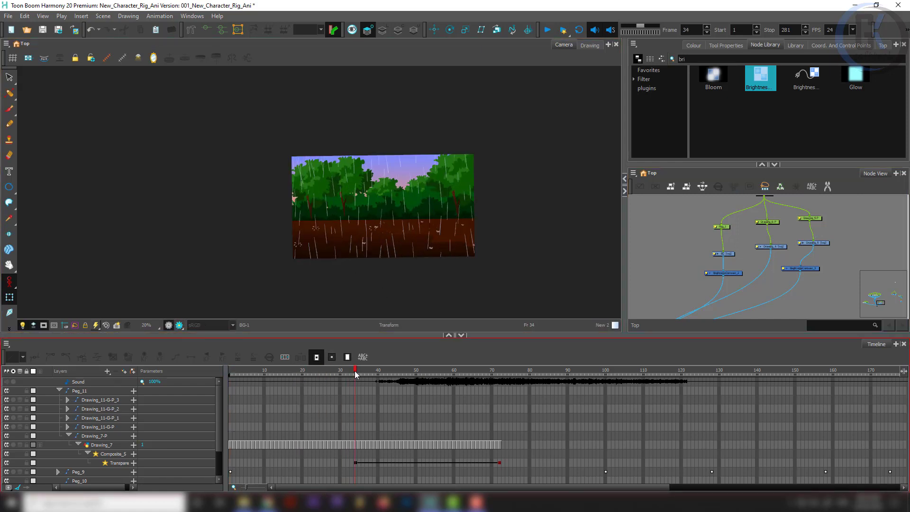
left_click(716, 266)
scroll(716, 266, "up", 3)
left_click(682, 254)
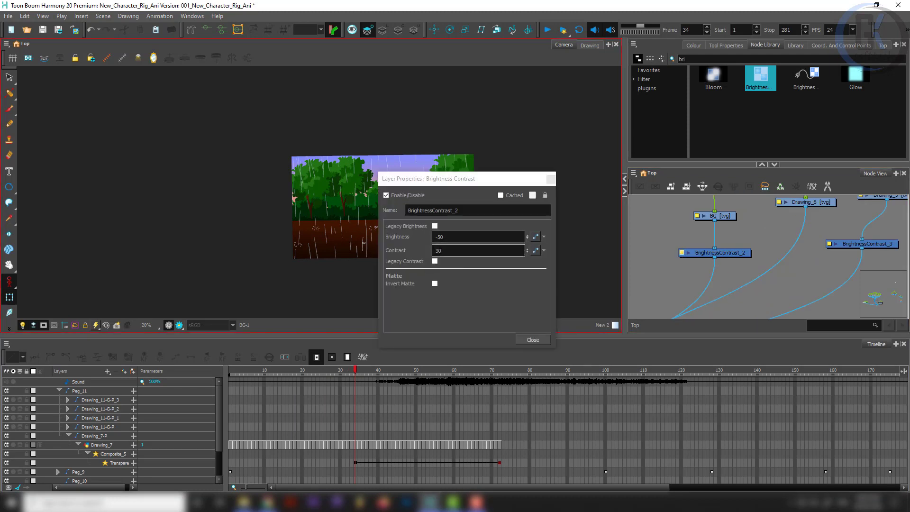
left_click(536, 236)
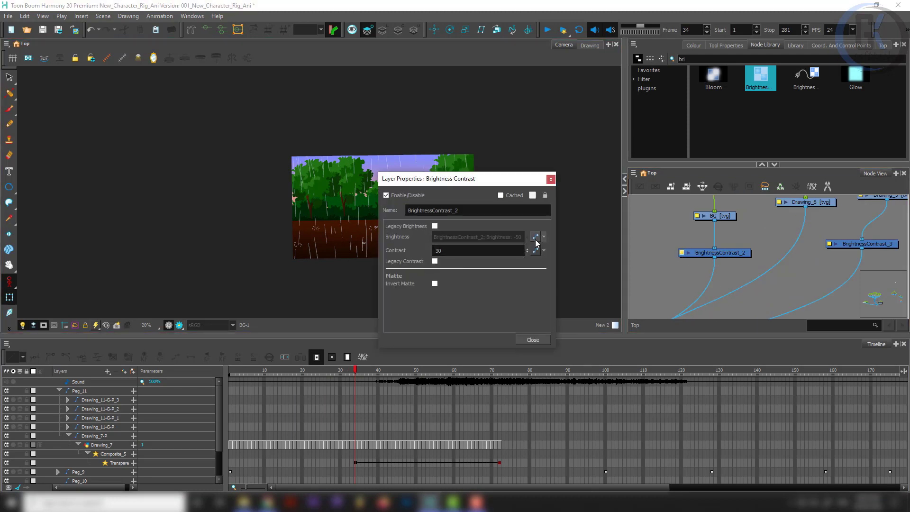
left_click(536, 251)
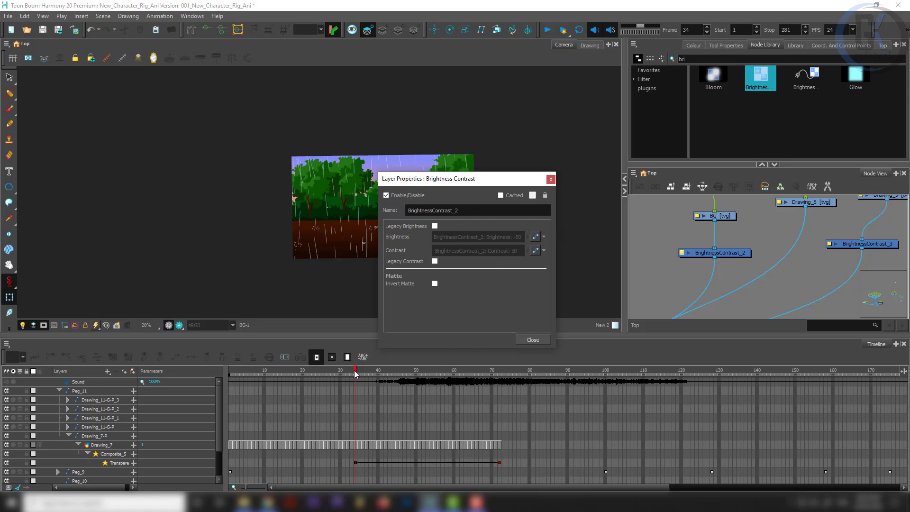
- Add a keyframe with value -50 at frame 34 on the brightness curve of BG's Brightness-Contrast node
left_click(536, 237)
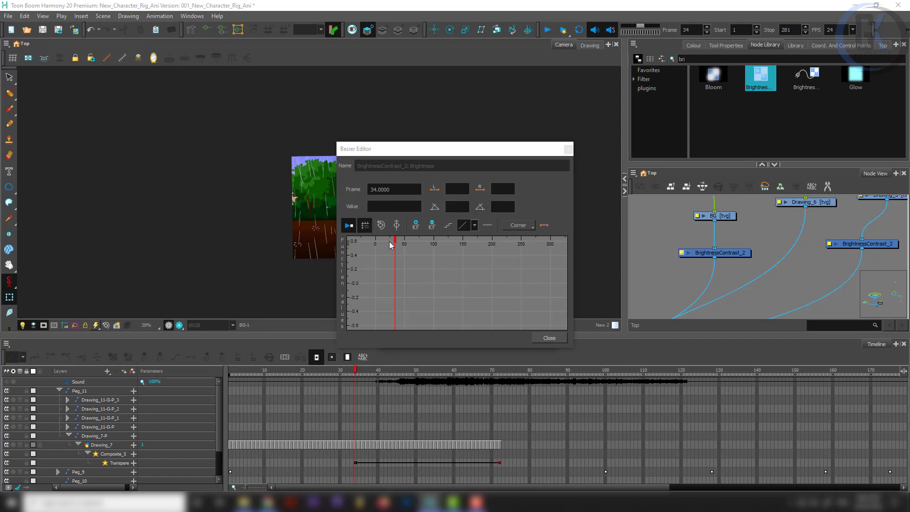
scroll(406, 298, "down", 5)
left_click(398, 228)
scroll(403, 313, "down", 5)
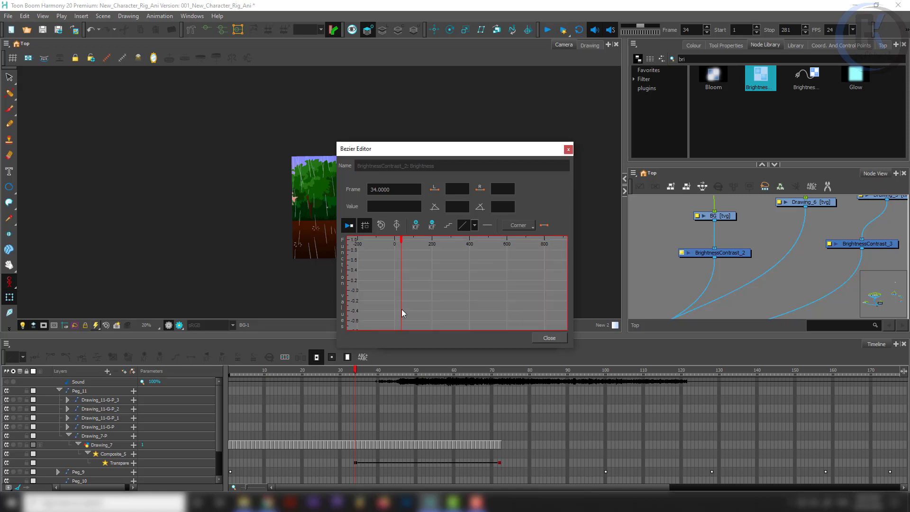
left_click(384, 229)
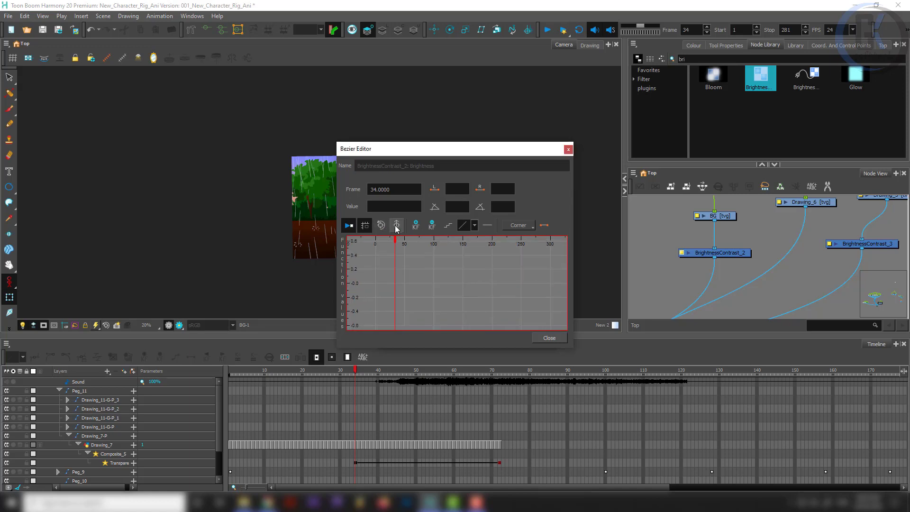
left_click(416, 229)
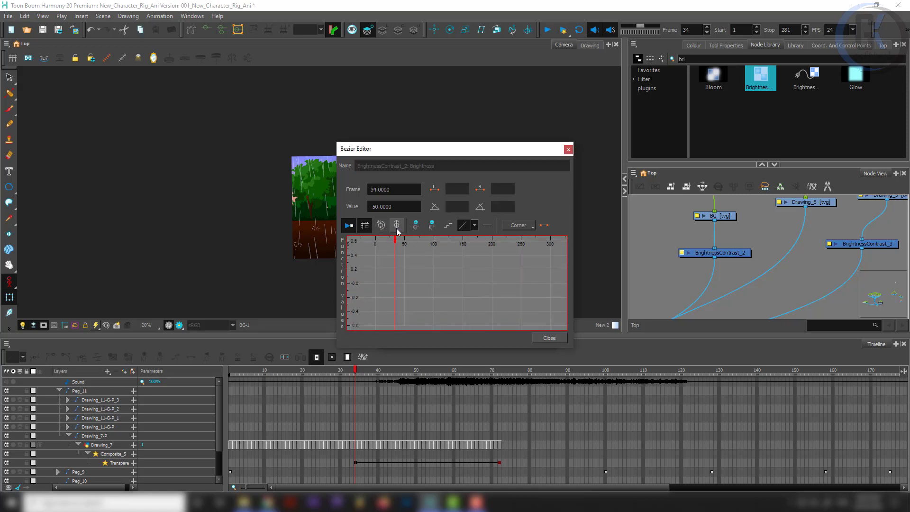
left_click(397, 229)
left_click(738, 254)
scroll(392, 441, "down", 2)
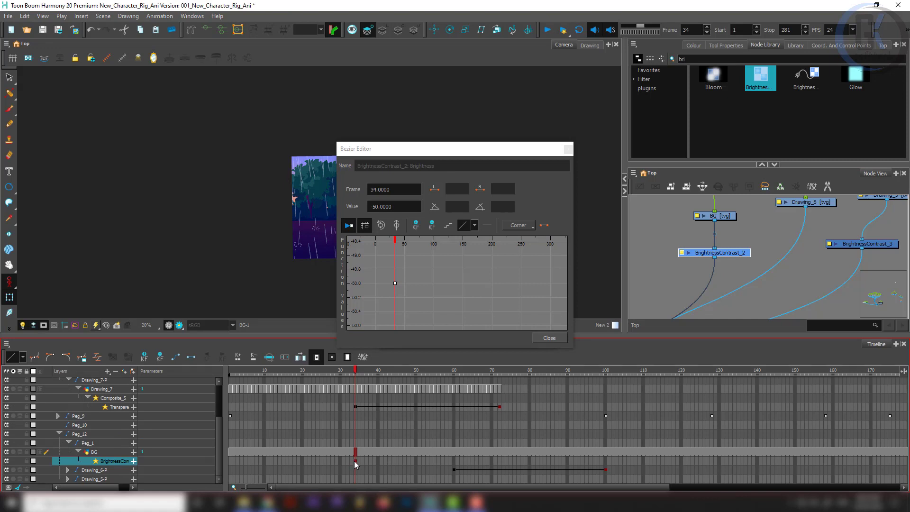
left_click(395, 284)
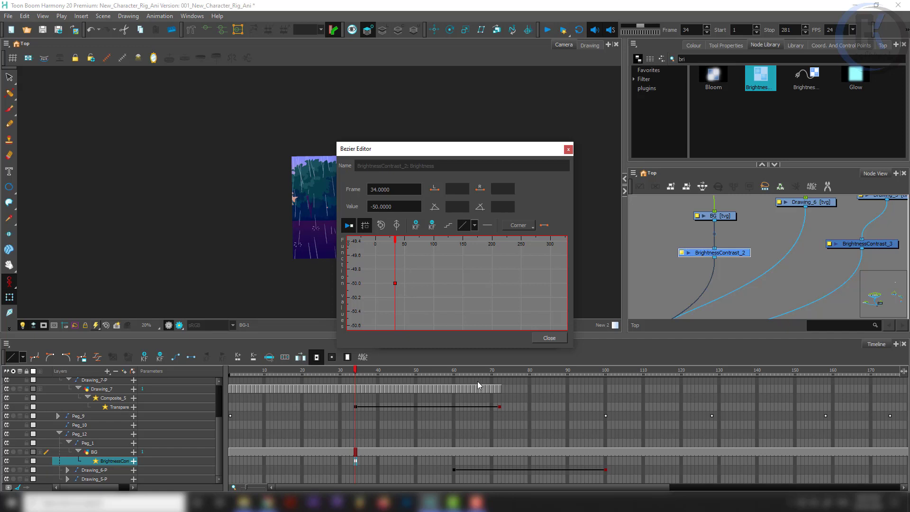
- Add a brightness keyframe at frame 72, set its value to 0, and close the curve editor
left_click(499, 374)
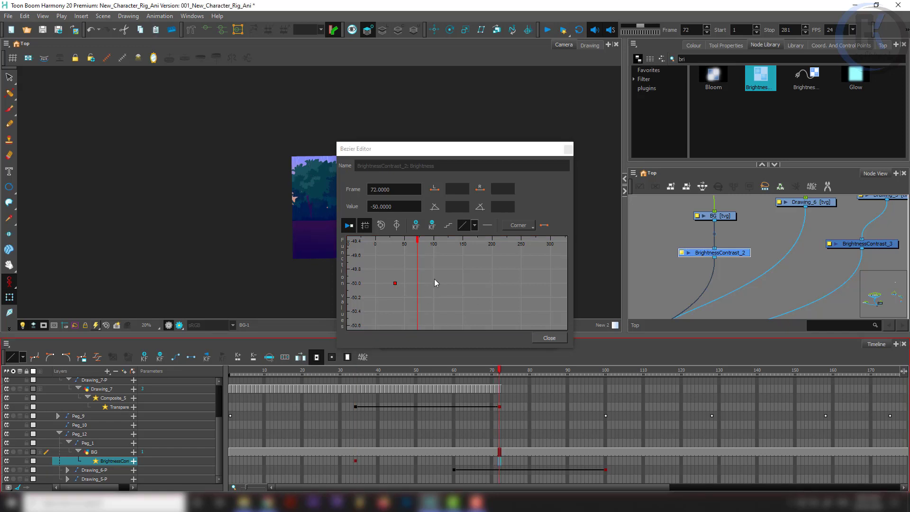
left_click(416, 225)
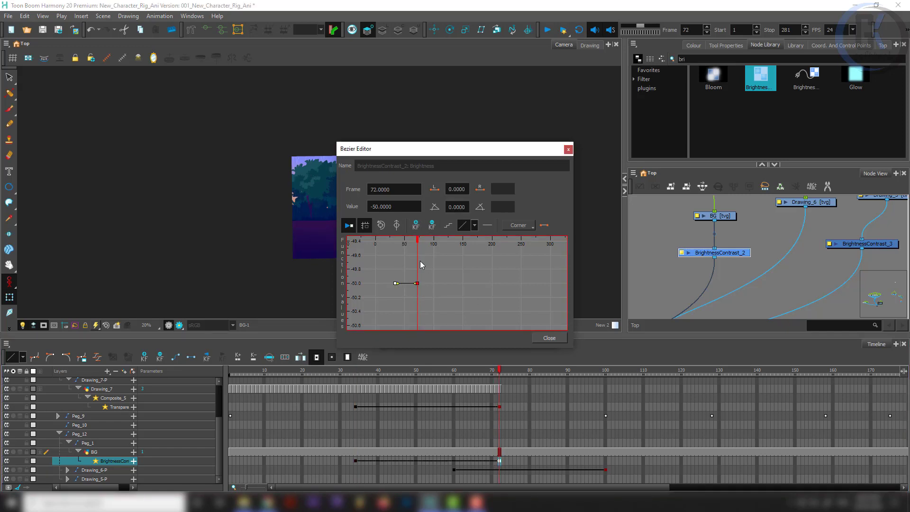
left_click(379, 207)
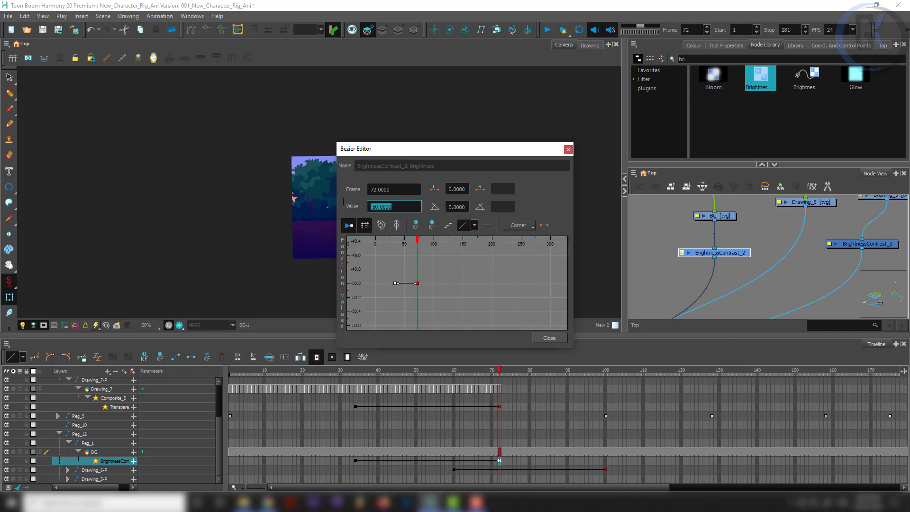
type("0")
key("Return")
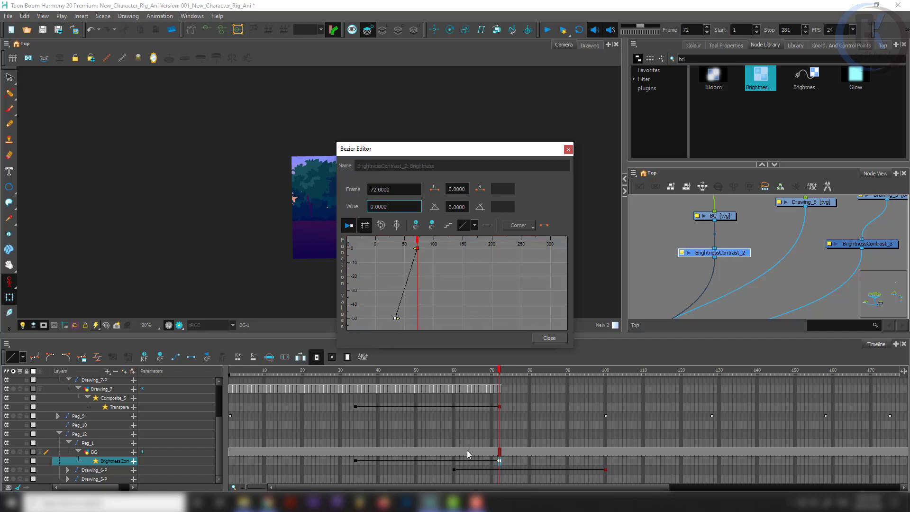
left_click(356, 461)
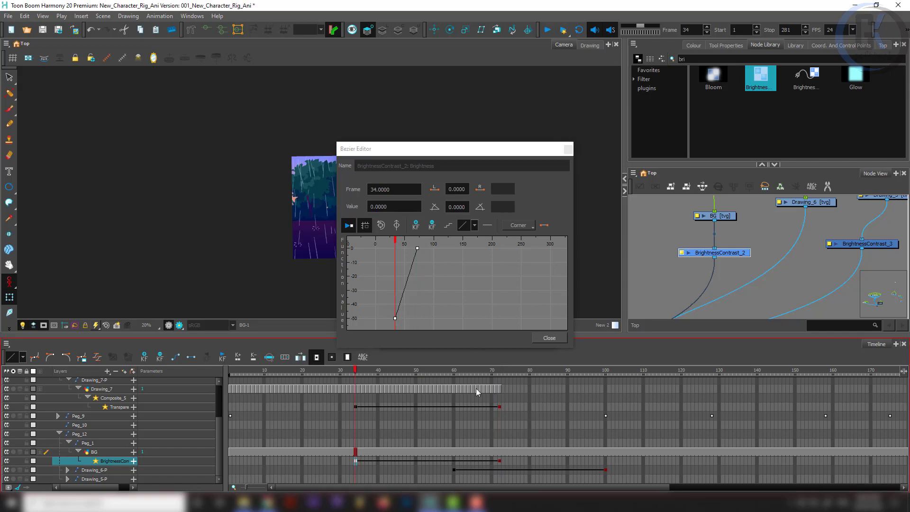
left_click(395, 318)
left_click(416, 248)
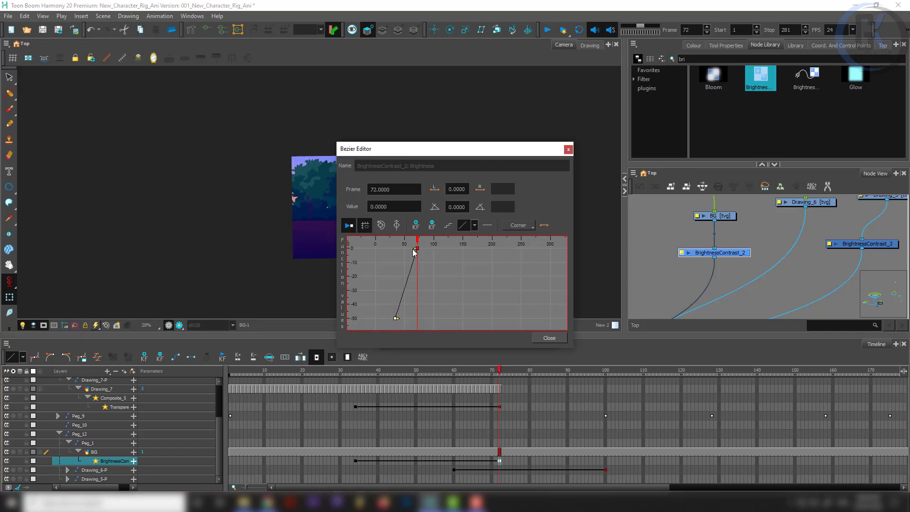
left_click(568, 150)
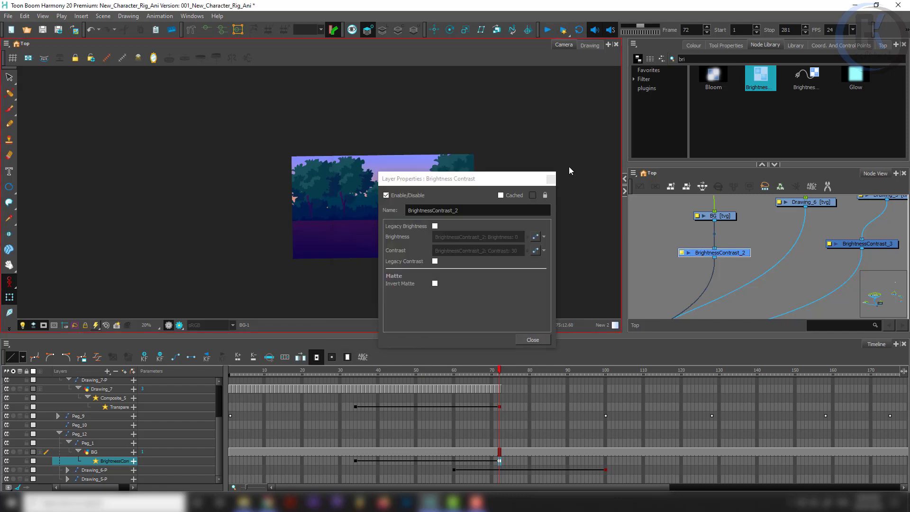
- Open the contrast curve of BG's Brightness-Contrast node and add a keyframe with value 30 at frame 34
left_click(535, 251)
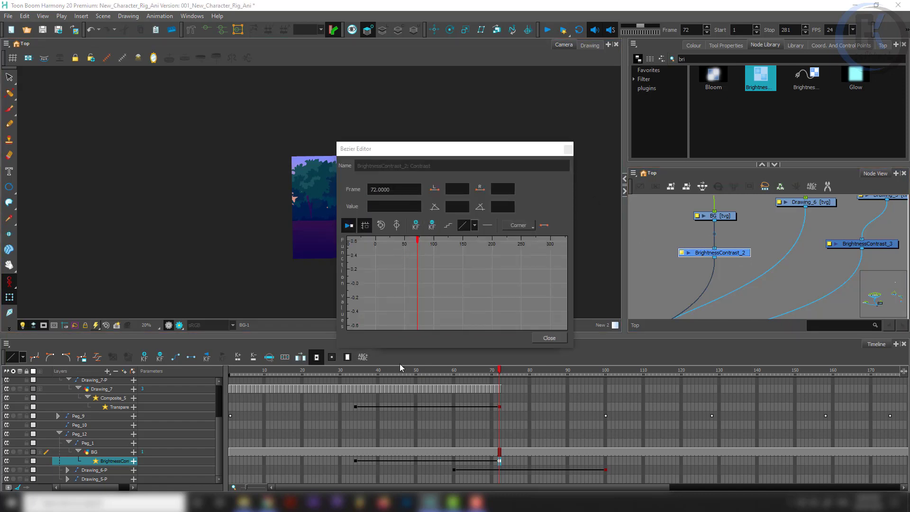
left_click(356, 376)
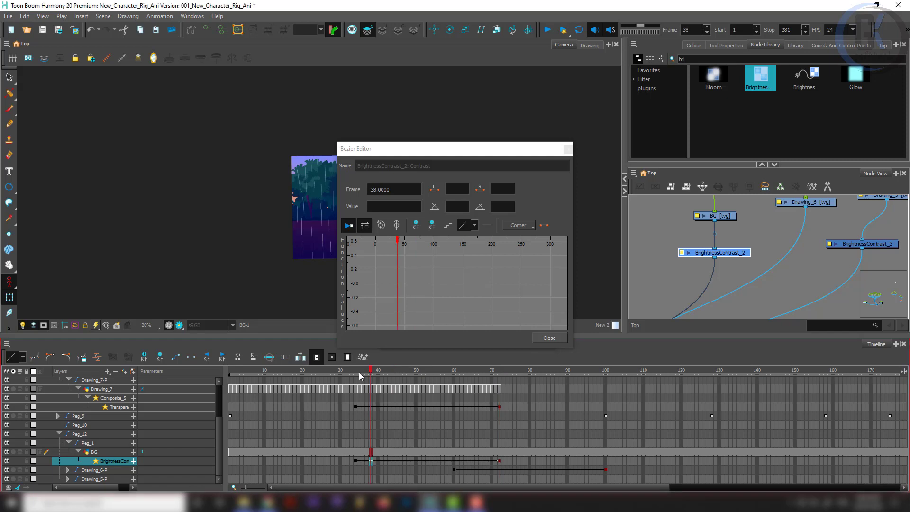
left_click(415, 226)
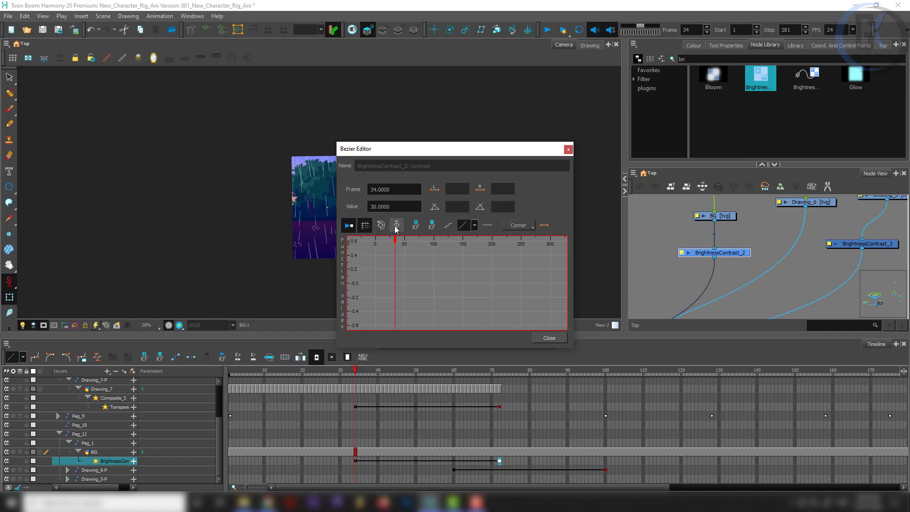
left_click(396, 227)
- Add a contrast keyframe at frame 72 with value 0, then close the curve editor and the node's properties
left_click(500, 461)
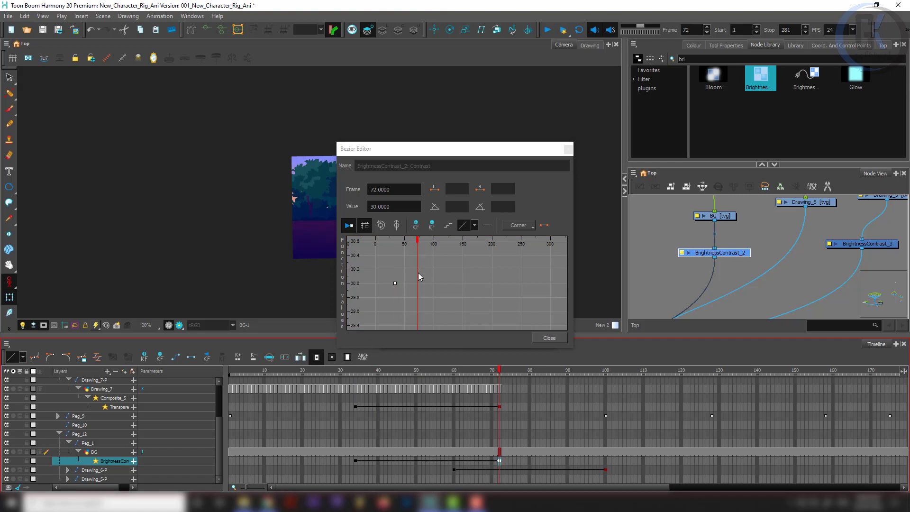
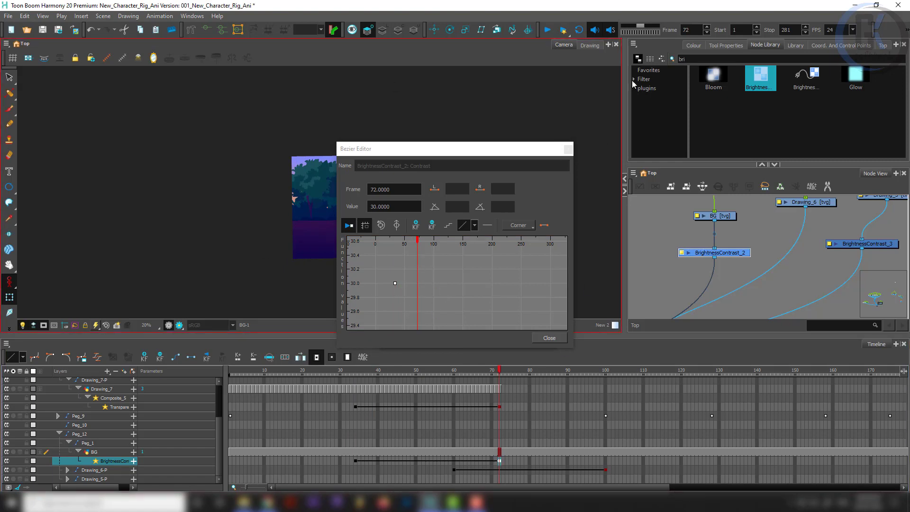
left_click(416, 225)
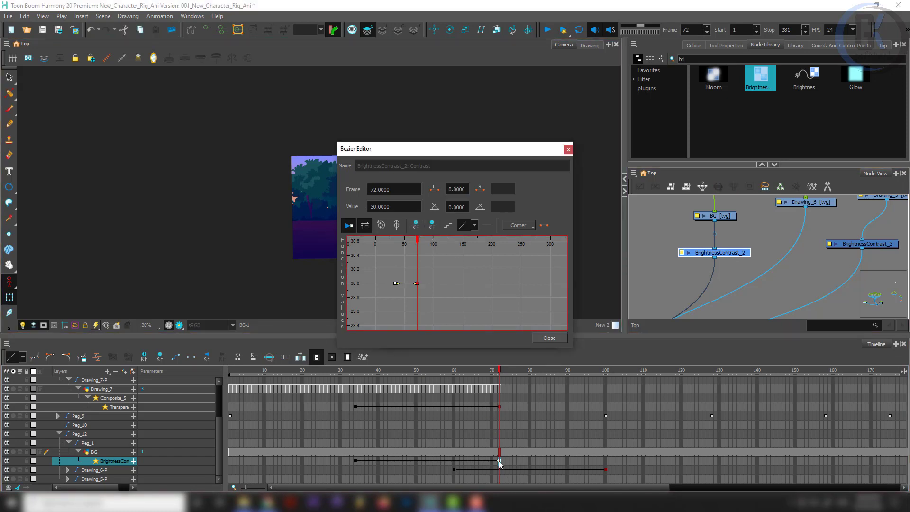
double_click(393, 207)
type("0")
key("Return")
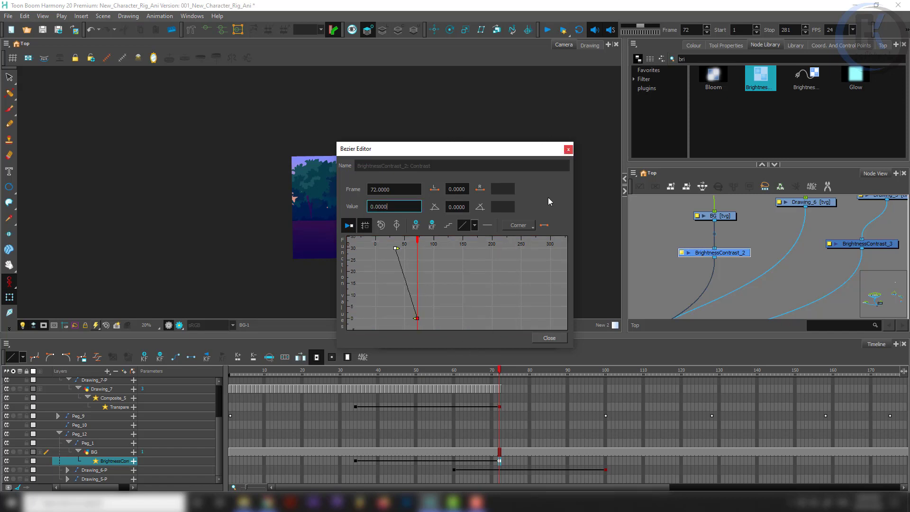
left_click(548, 338)
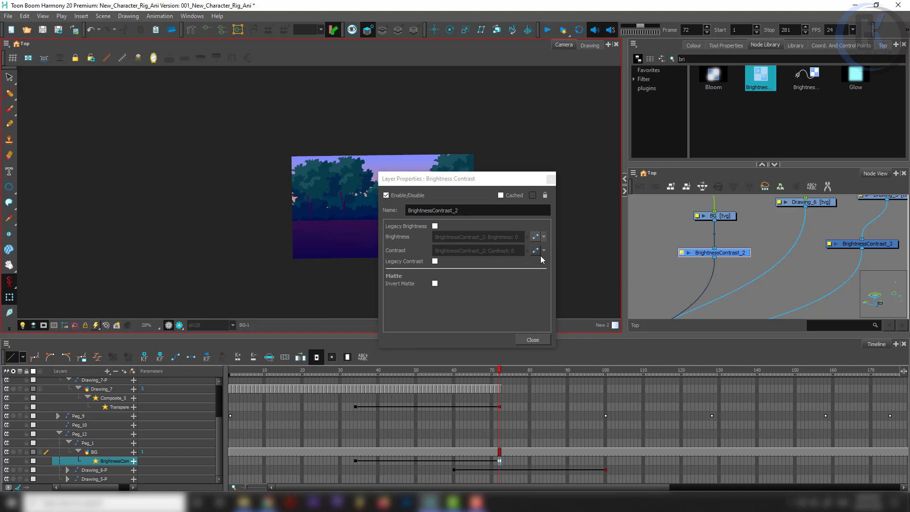
left_click(552, 181)
- Replace the Brightness-Contrast node below Drawing_5 with a copy of the BG drawing's keyframed Brightness-Contrast node
left_click(736, 256)
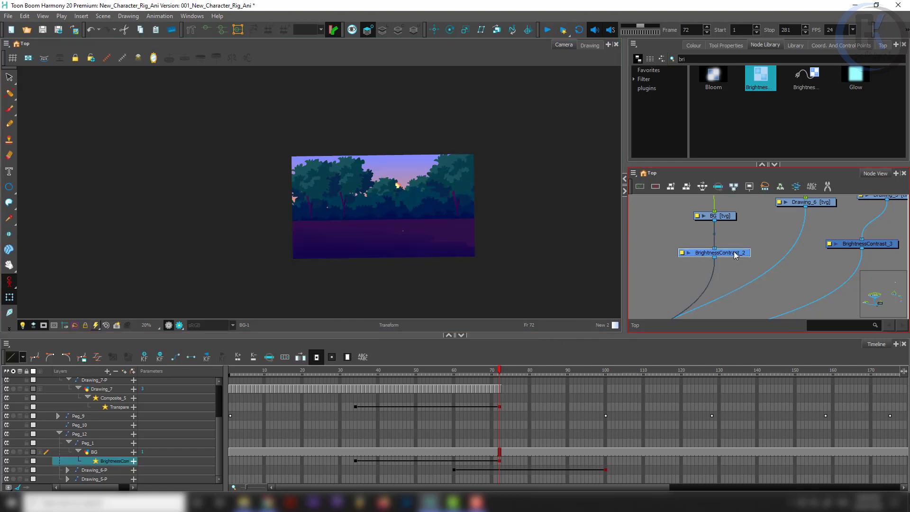
left_click(855, 268)
key("ctrl+v")
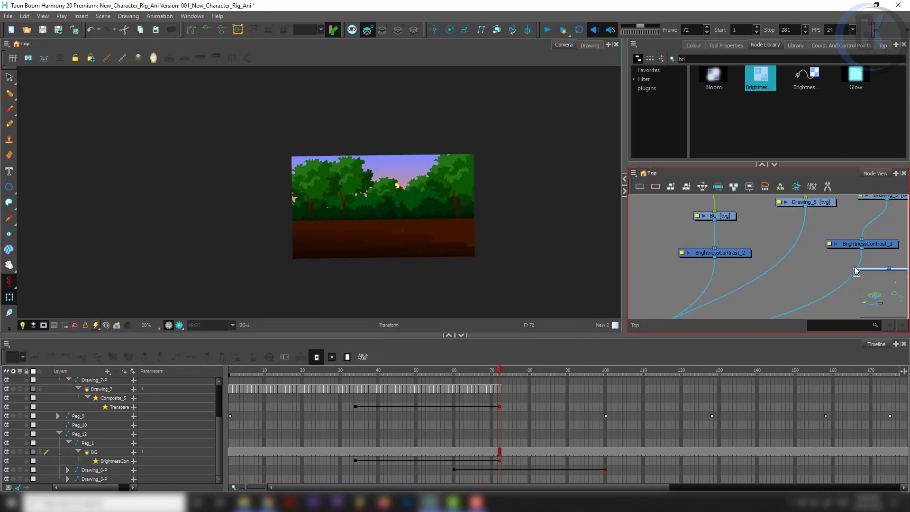
left_click_drag(874, 251, 858, 241)
key("Delete")
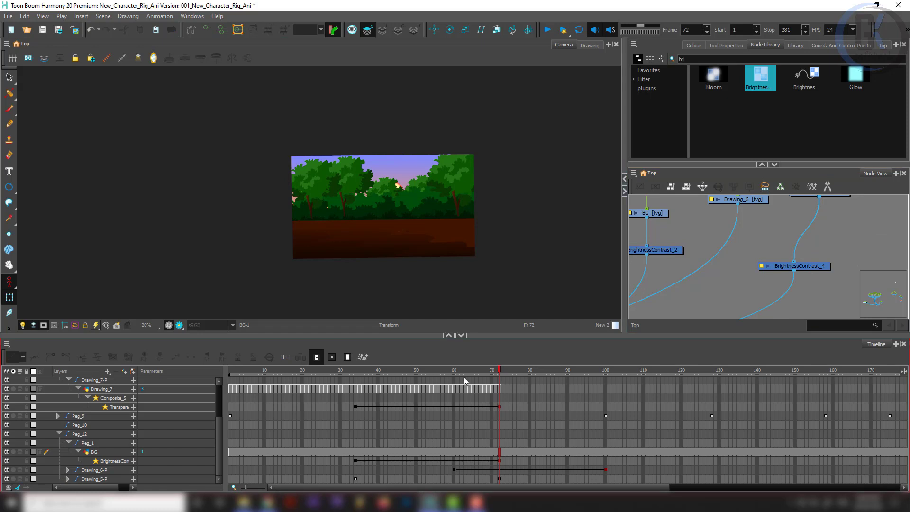
- Preview the rendered rain and background brightening between frames 53 and 70
left_click_drag(461, 373, 429, 373)
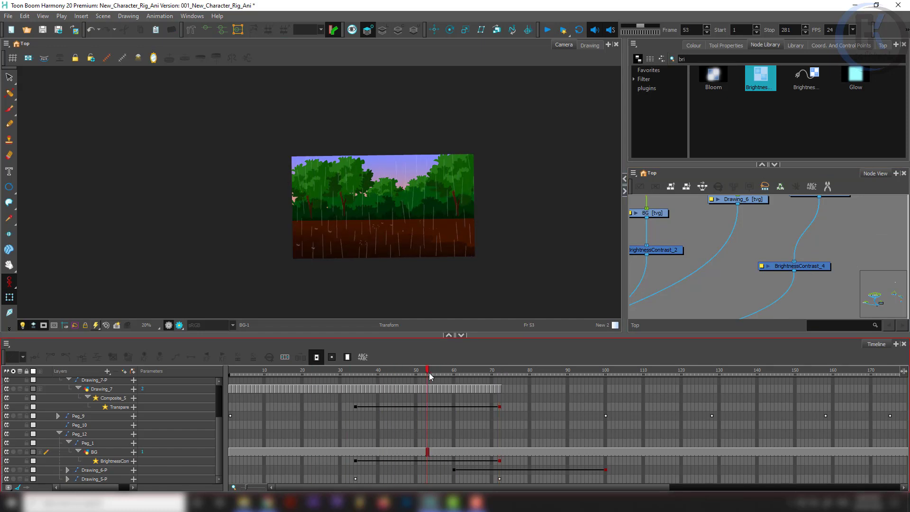
left_click(181, 325)
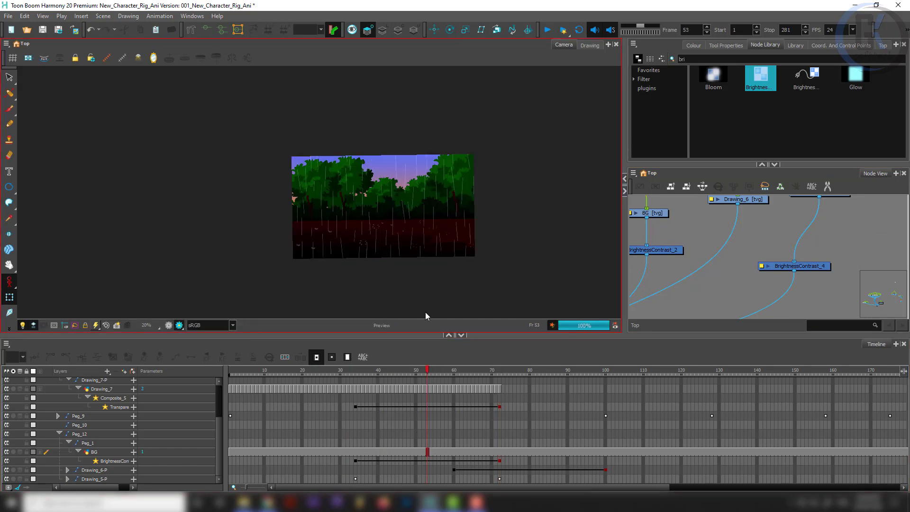
left_click(469, 372)
left_click_drag(469, 372, 491, 372)
- Find the Glow node in the node library, add it below Drawing_6 and connect it between that drawing and the composite
scroll(749, 256, "down", 2)
scroll(750, 257, "up", 3)
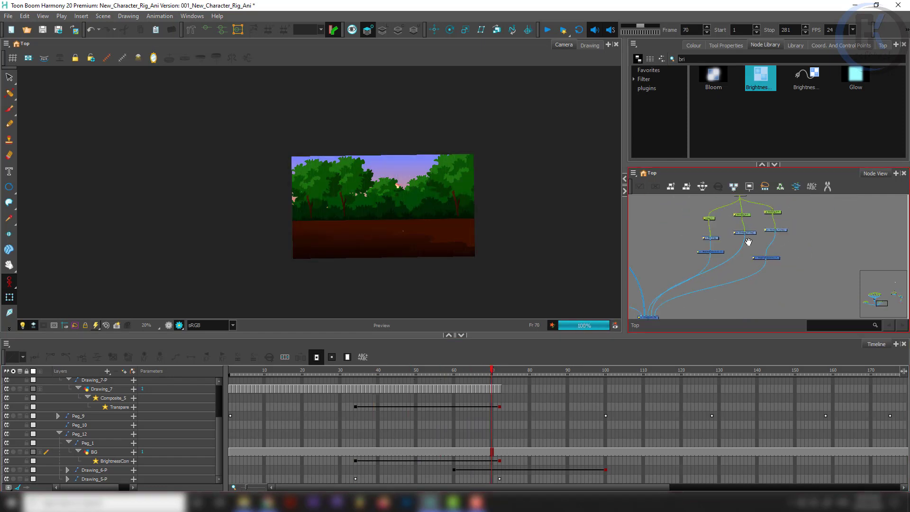
left_click(784, 218)
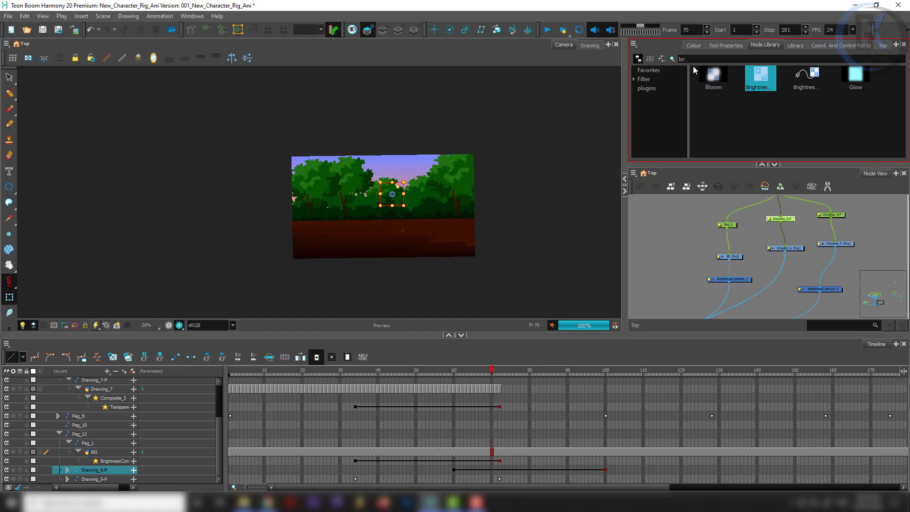
left_click_drag(694, 60, 647, 66)
type("glow")
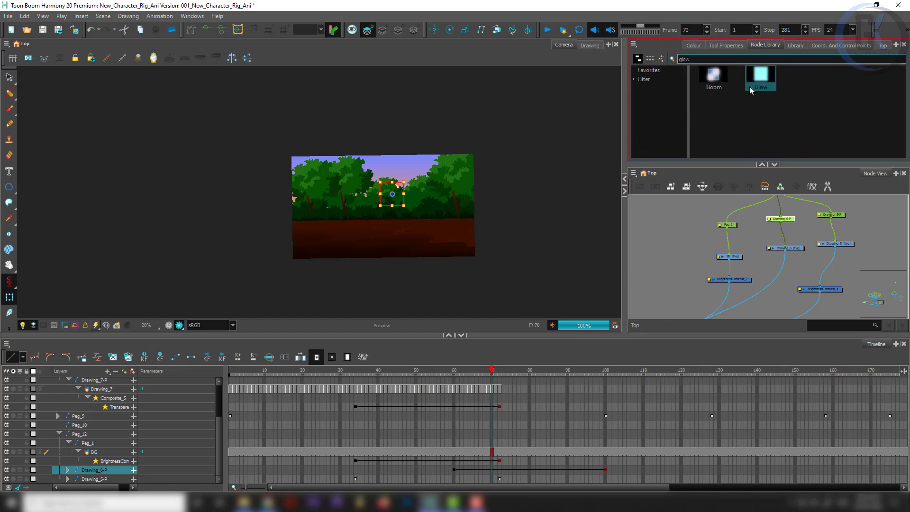
left_click_drag(750, 87, 743, 205)
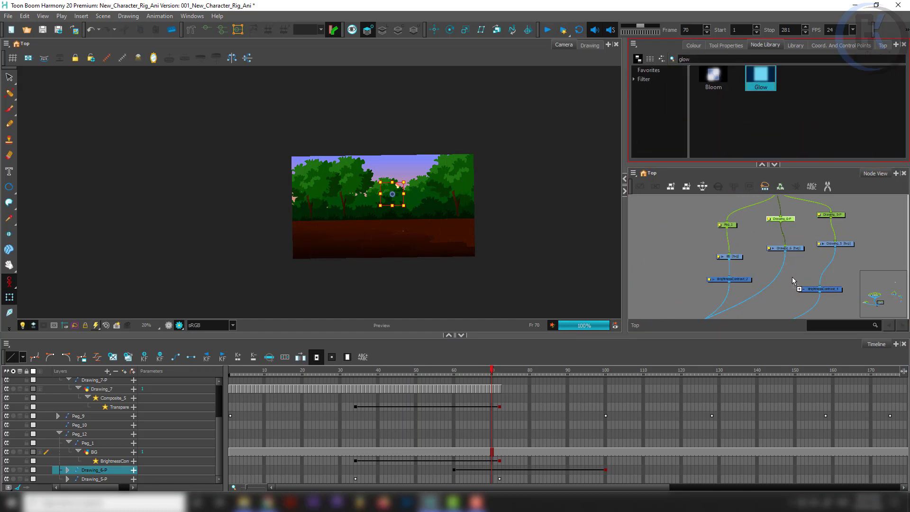
left_click_drag(793, 281, 738, 294)
scroll(742, 284, "down", 3)
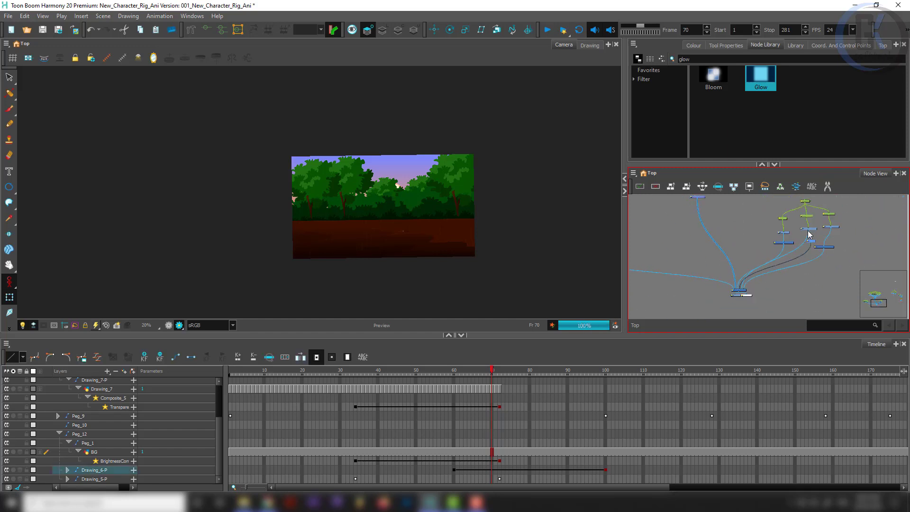
mouse_move(789, 215)
left_mouse_down()
mouse_move(782, 223)
mouse_move(805, 221)
left_mouse_up()
left_click(807, 216)
left_click(823, 234)
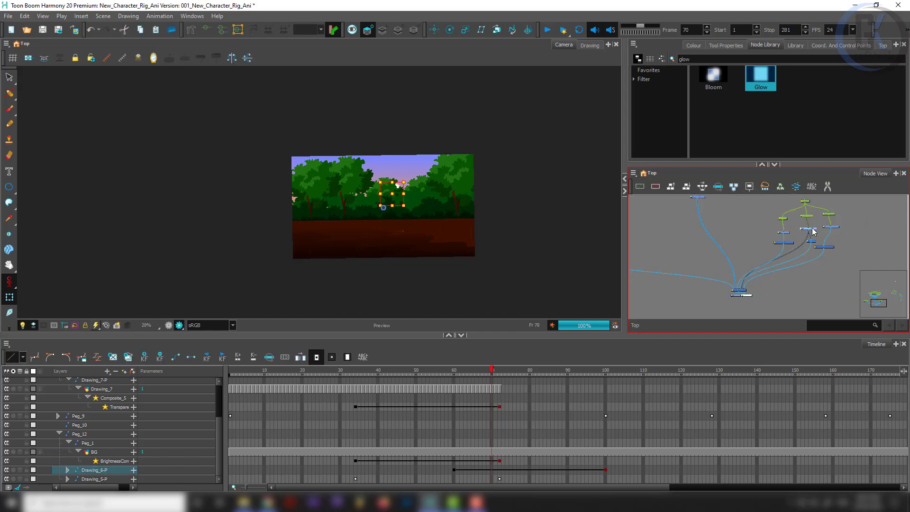
scroll(806, 239, "up", 2)
left_click(787, 246)
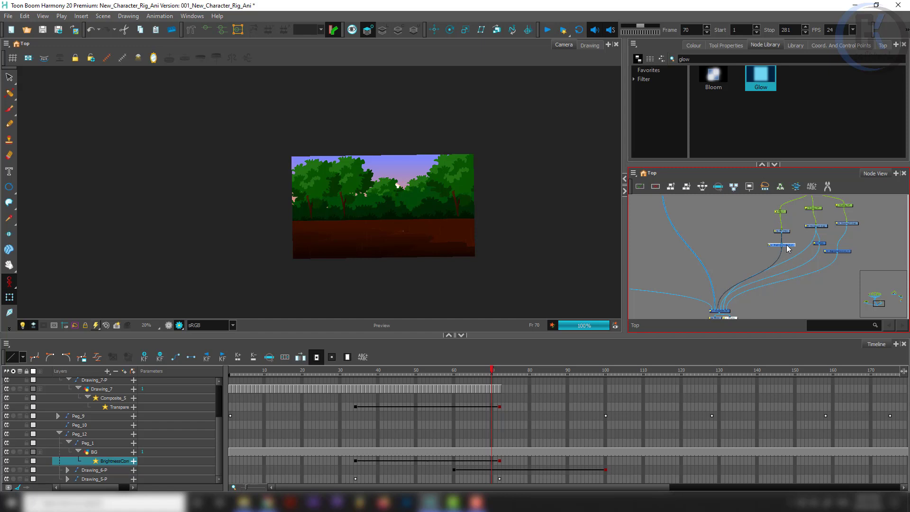
left_click(822, 229)
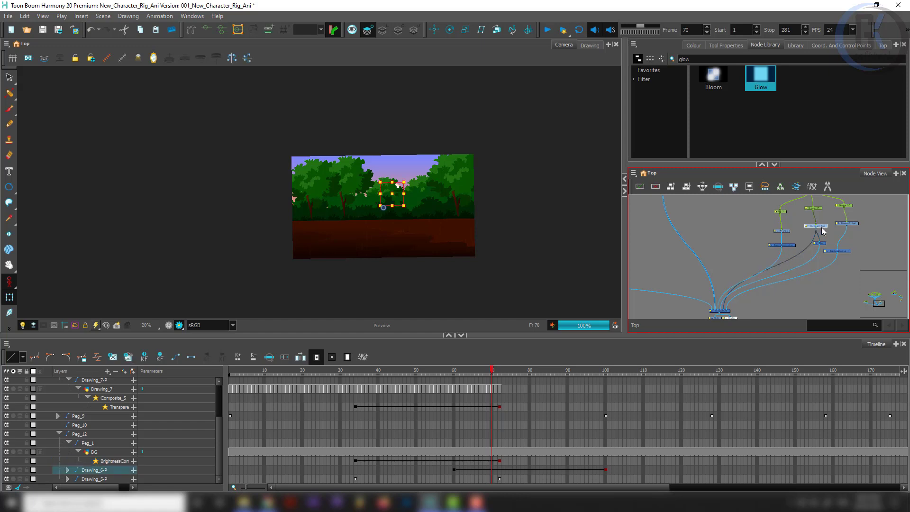
left_click(845, 251)
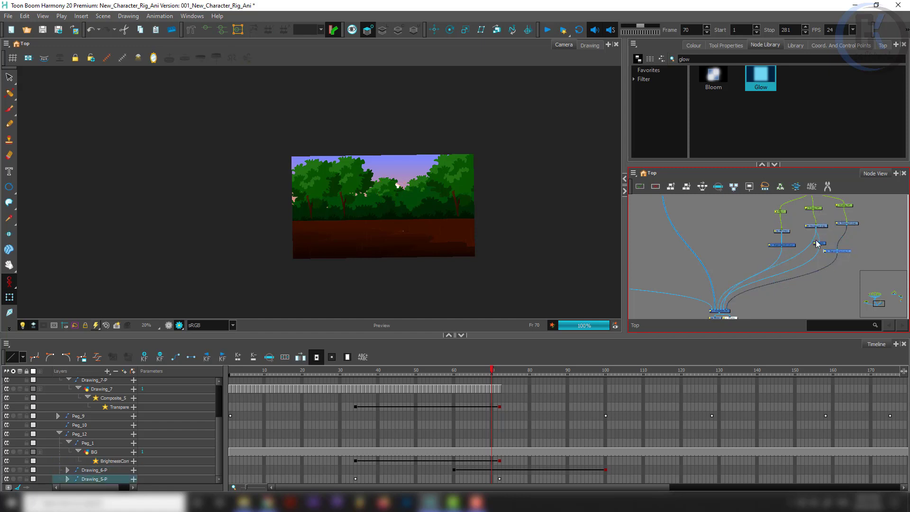
- Go to frame 100 and set the Glow node's colour to white, RGB 255, 255, 255
left_click(605, 372)
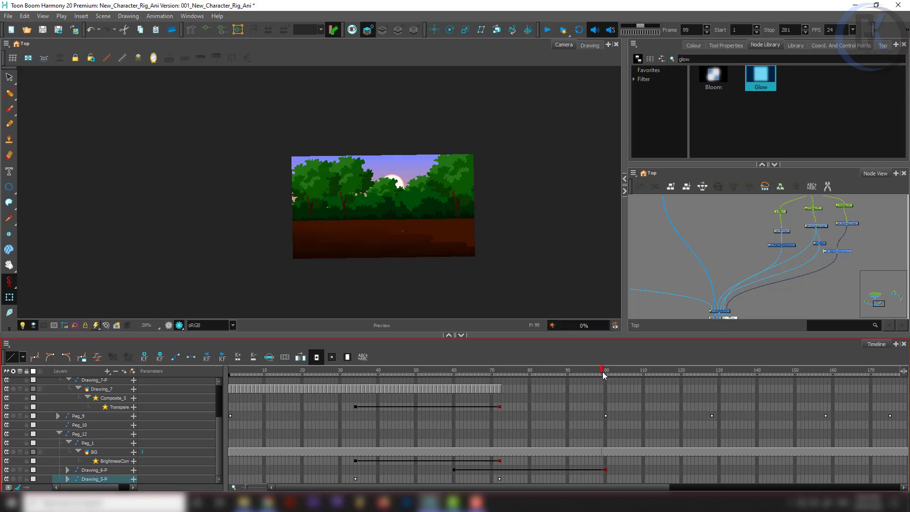
scroll(417, 166, "up", 2)
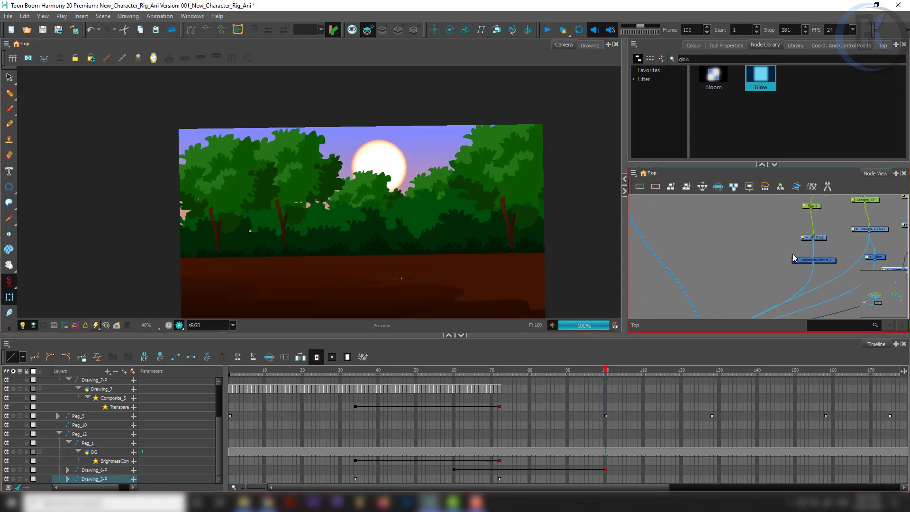
scroll(793, 254, "up", 5)
left_click(785, 295)
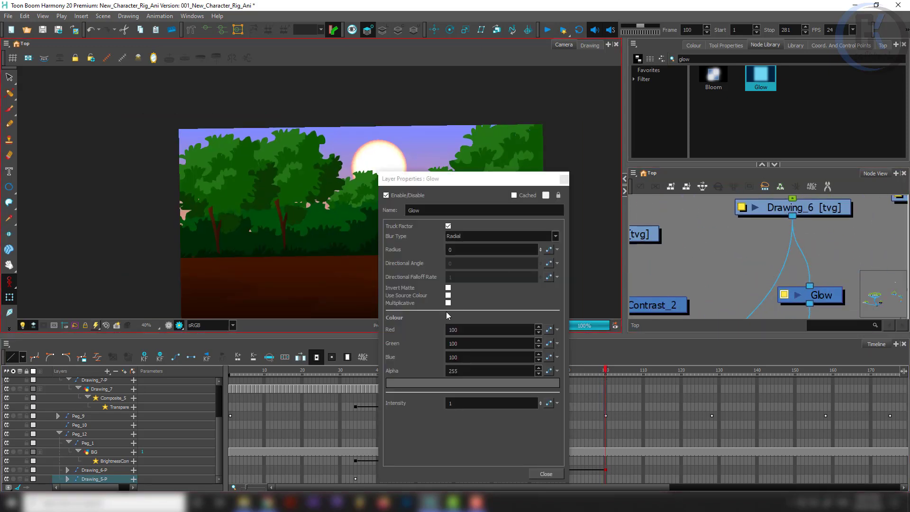
left_click(478, 383)
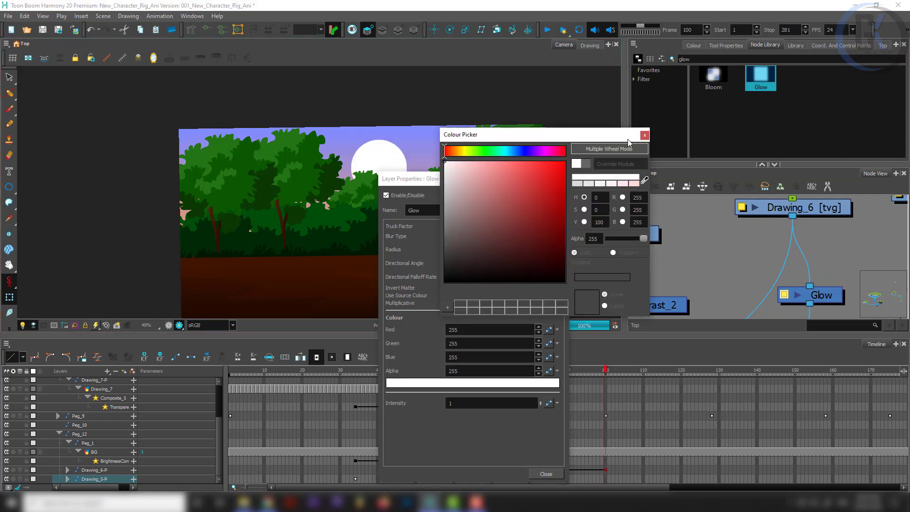
left_click(645, 135)
- Reorder the connections into Composite_16 so that the glow sits behind the Drawing_6 sun
scroll(766, 223, "down", 5)
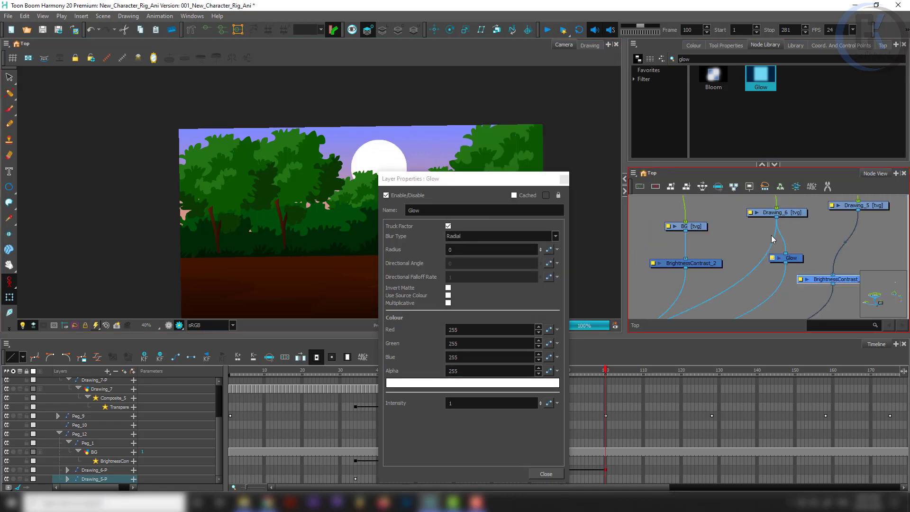
left_click_drag(792, 219, 765, 254)
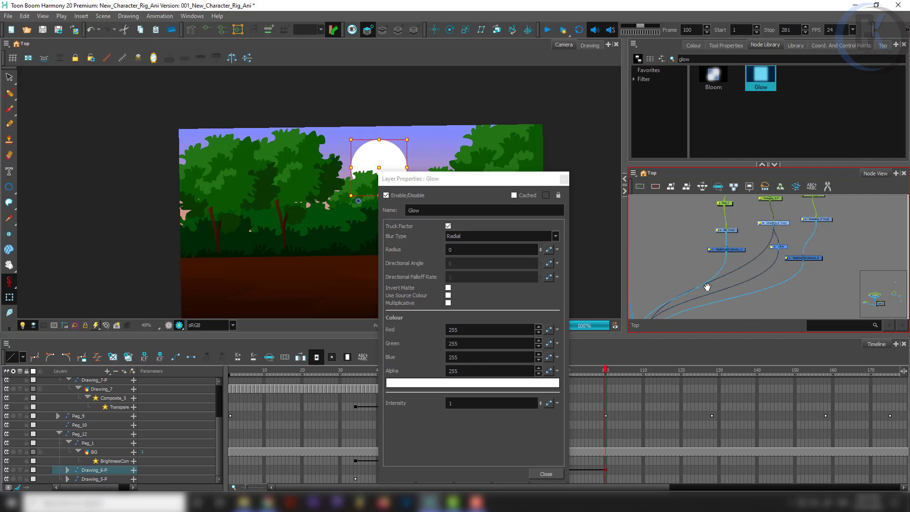
scroll(675, 313, "up", 5)
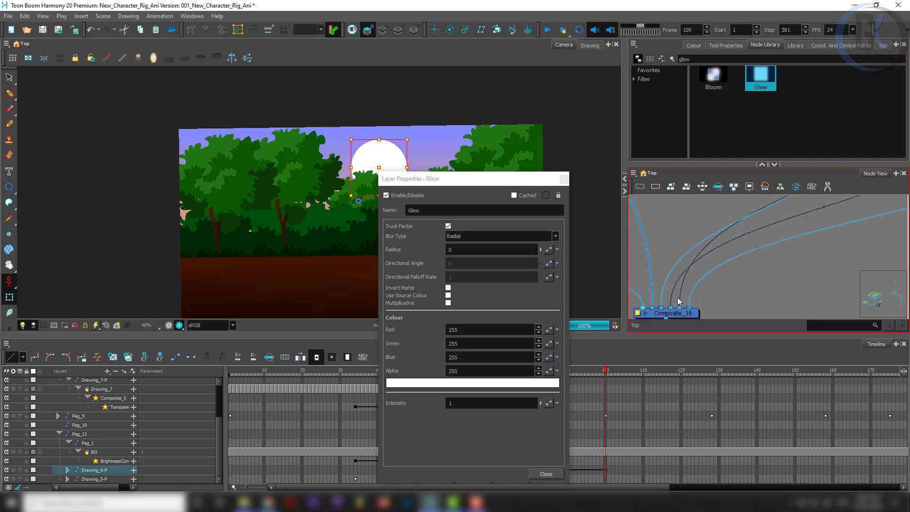
left_click(679, 301)
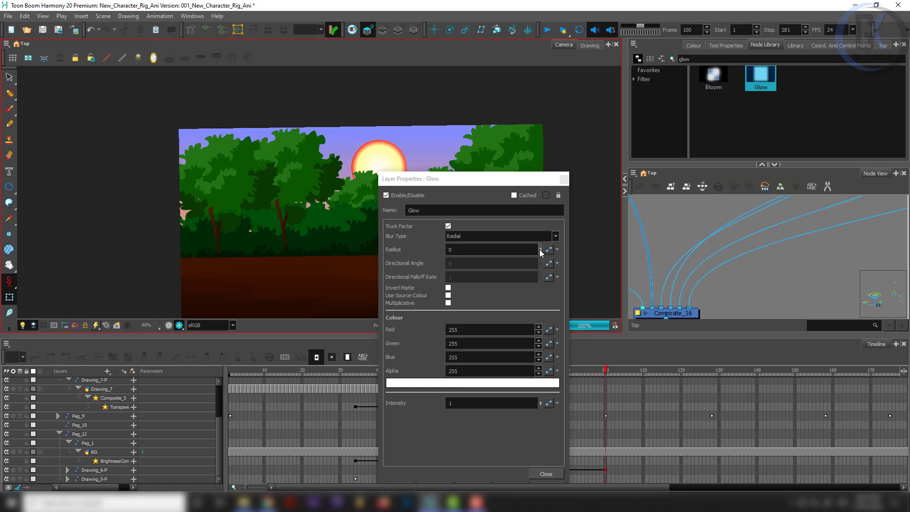
- Set the glow radius to 6.2 and intensity to 5.6, try the Directional blur type, restore Radial and close the properties
left_click_drag(541, 252, 541, 229)
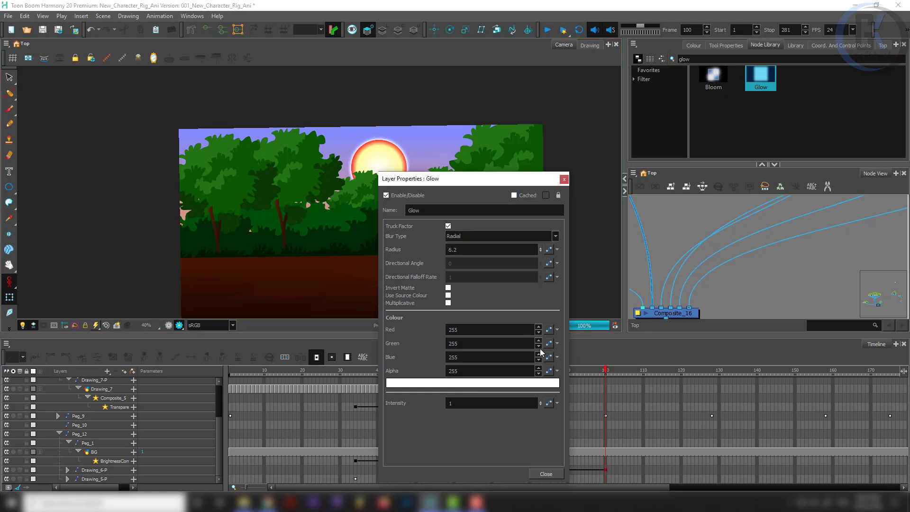
left_click_drag(540, 403, 533, 348)
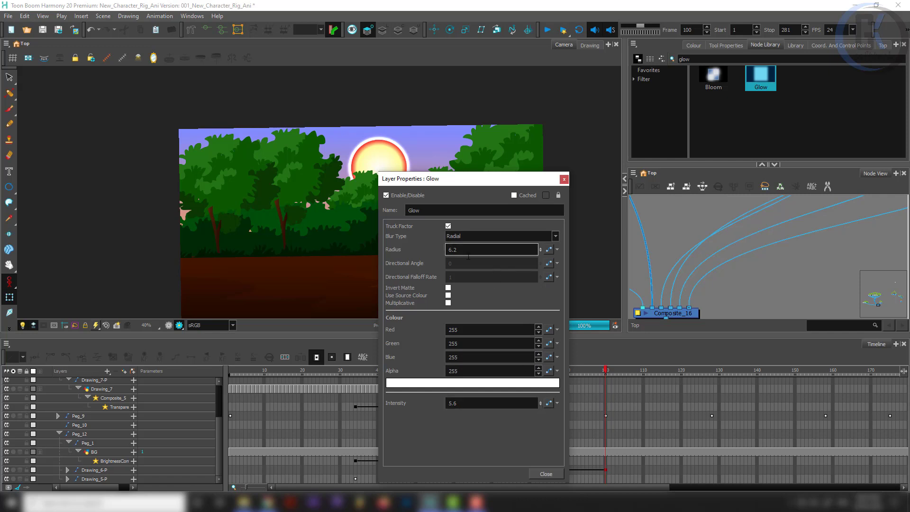
left_click(473, 237)
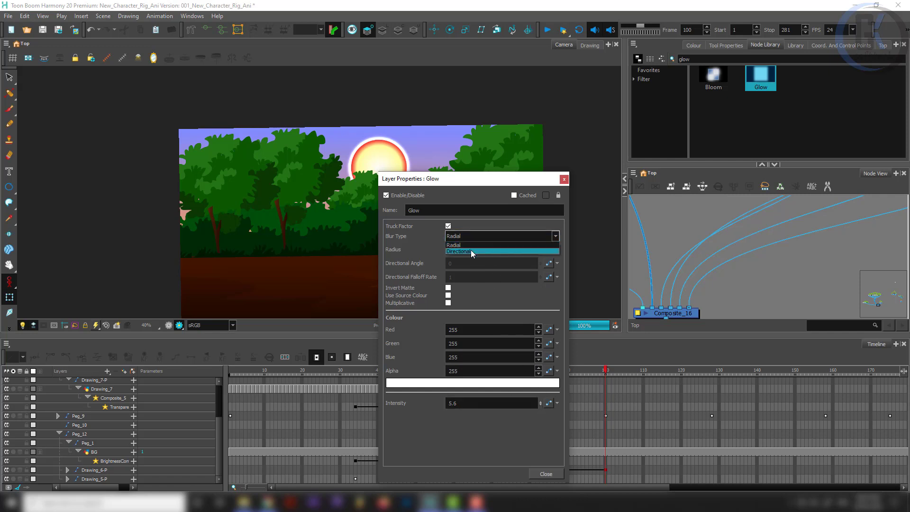
left_click(471, 250)
left_click(474, 236)
left_click(468, 244)
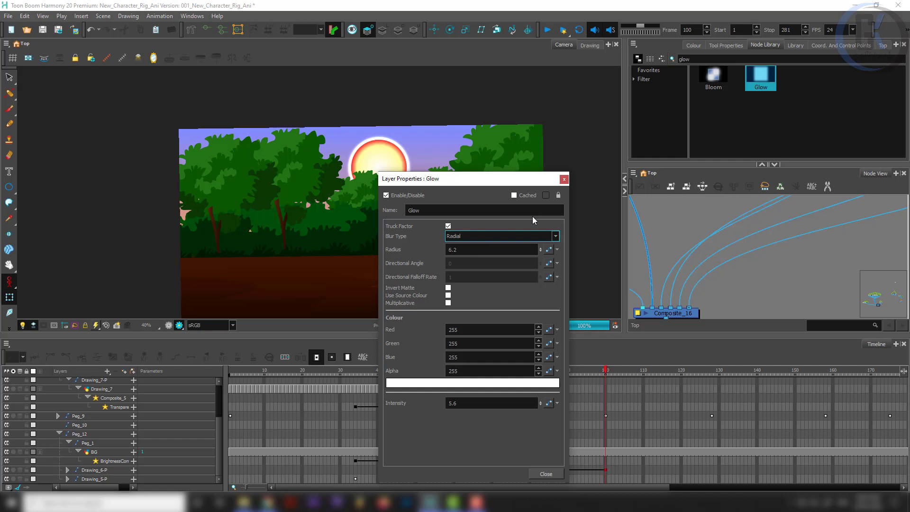
left_click(564, 179)
- Scrub between frames 58 and 101 and compare the scene with and without the rendered effects
scroll(419, 262, "down", 2)
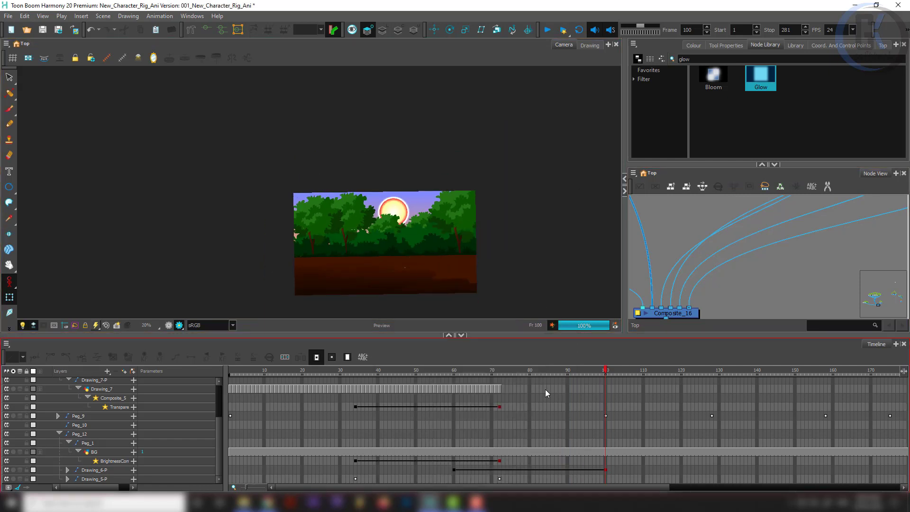
left_click_drag(592, 374, 539, 374)
left_click_drag(454, 385, 446, 386)
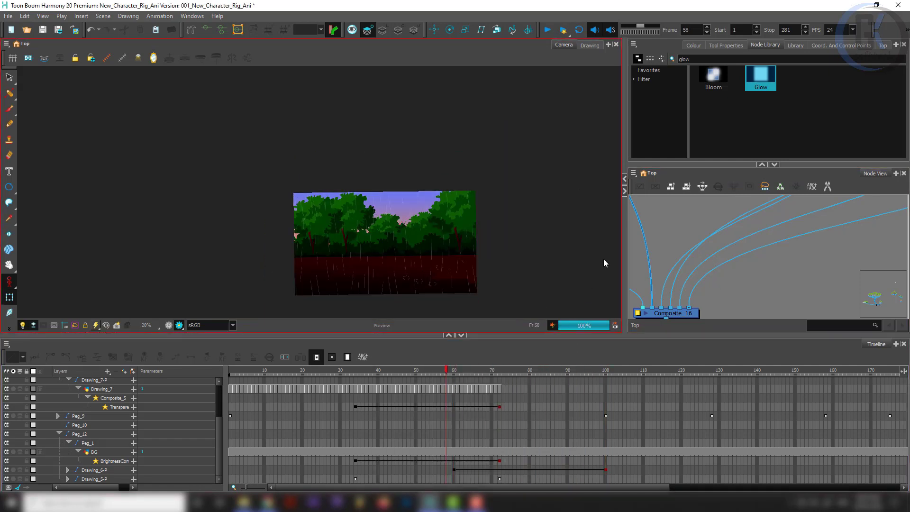
left_click(168, 325)
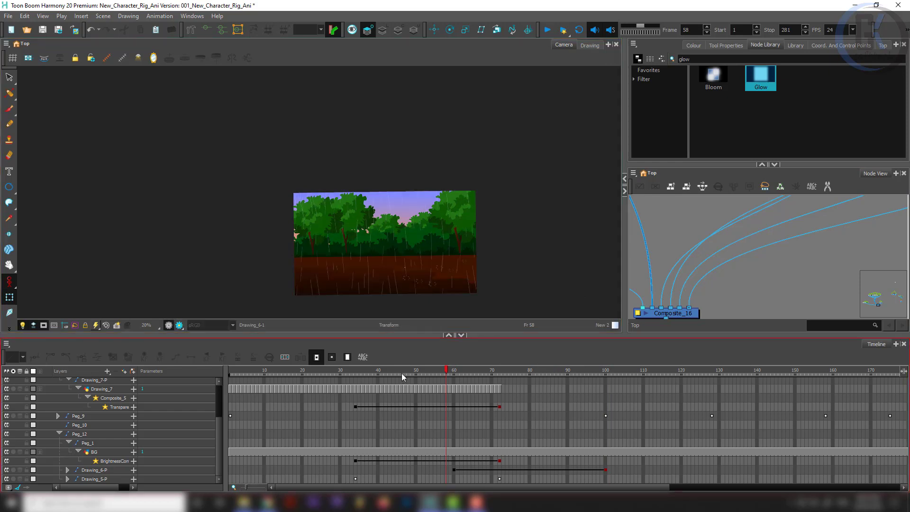
left_click_drag(524, 377, 611, 374)
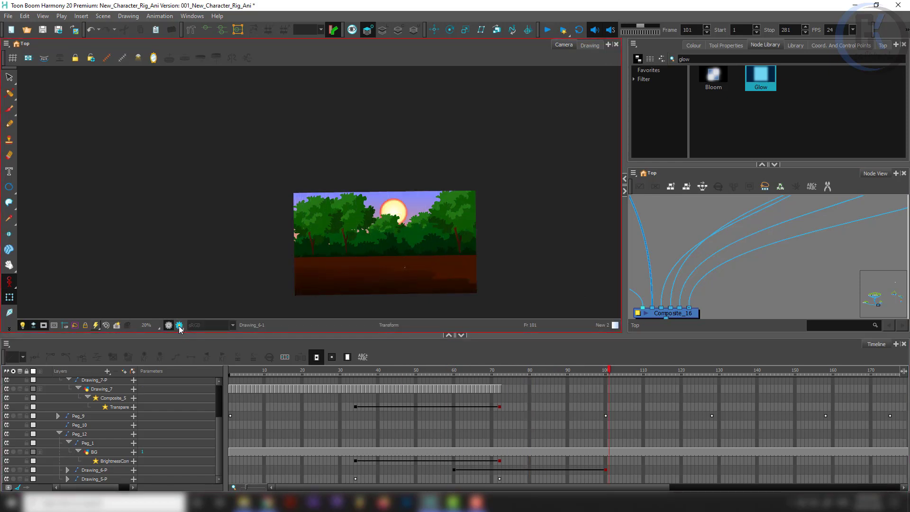
- Open the Glow node's properties, move the dialog clear of the camera view and lower the intensity to 2.6
scroll(778, 237, "down", 3)
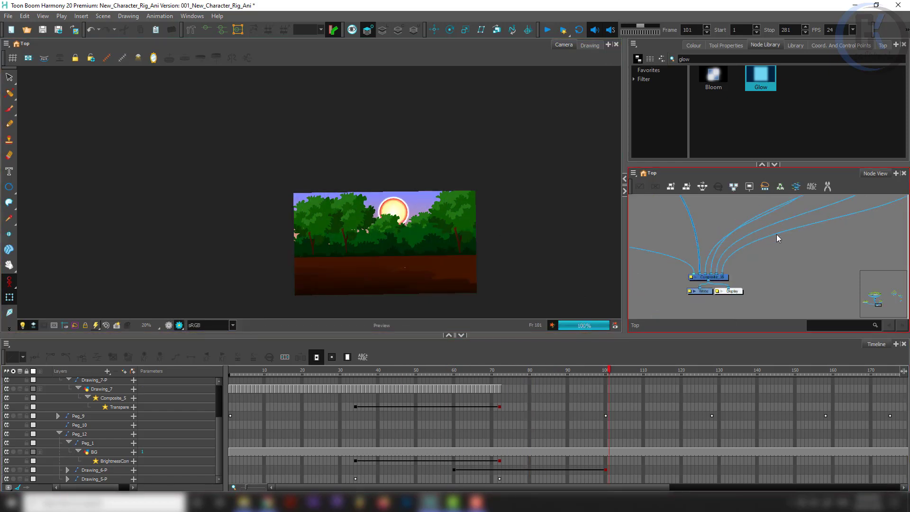
left_click_drag(785, 223, 706, 288)
scroll(786, 250, "up", 3)
scroll(765, 257, "up", 4)
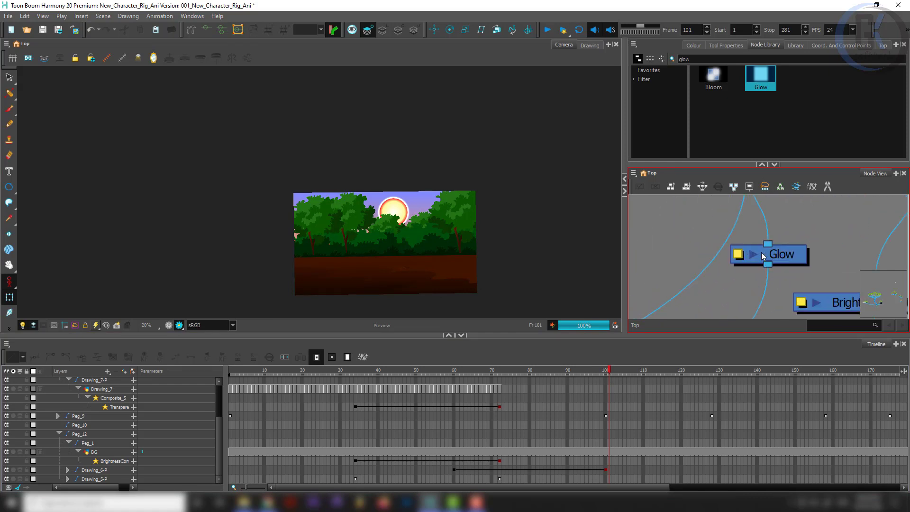
double_click(765, 256)
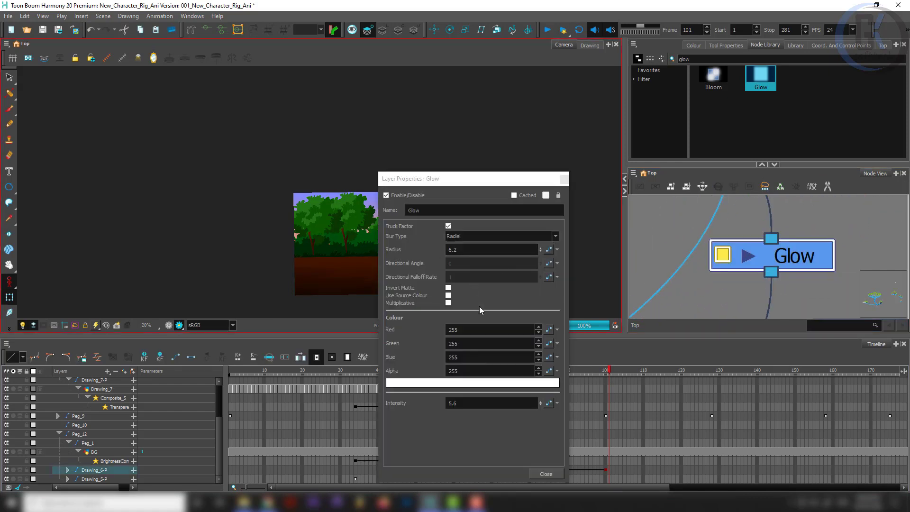
left_click_drag(516, 181, 684, 93)
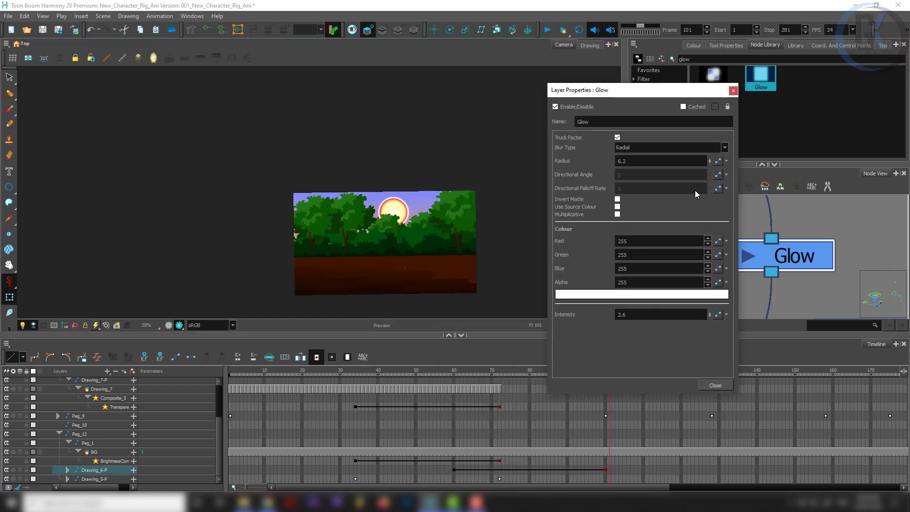
- Set the Glow node's intensity to 2 and radius to 50, then close its properties and deselect the node
left_click_drag(710, 160, 712, 4)
left_click_drag(664, 317, 589, 313)
key("Return")
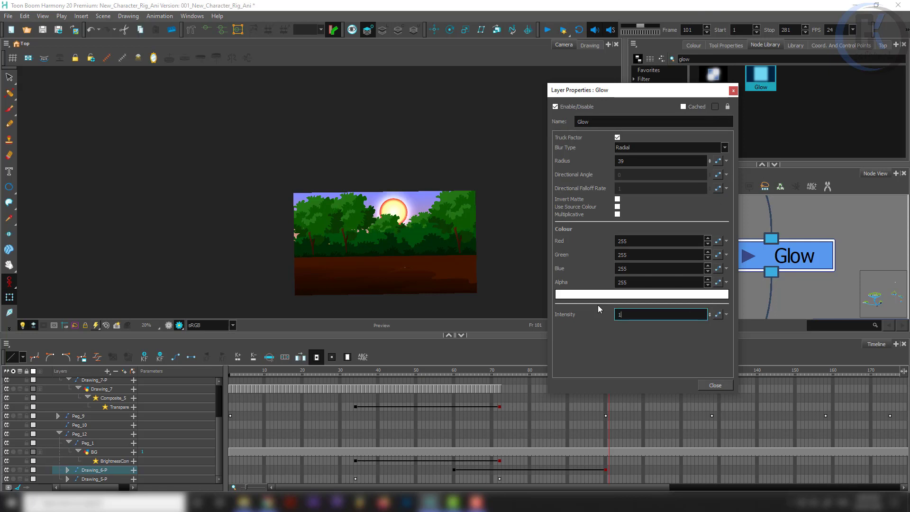
left_click_drag(635, 314, 590, 311)
key("Return")
double_click(661, 161)
type("50")
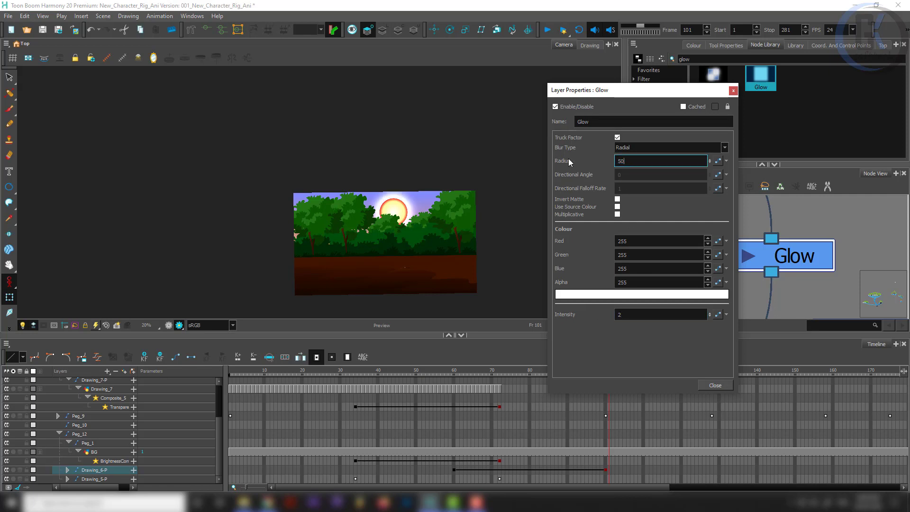
key("Return")
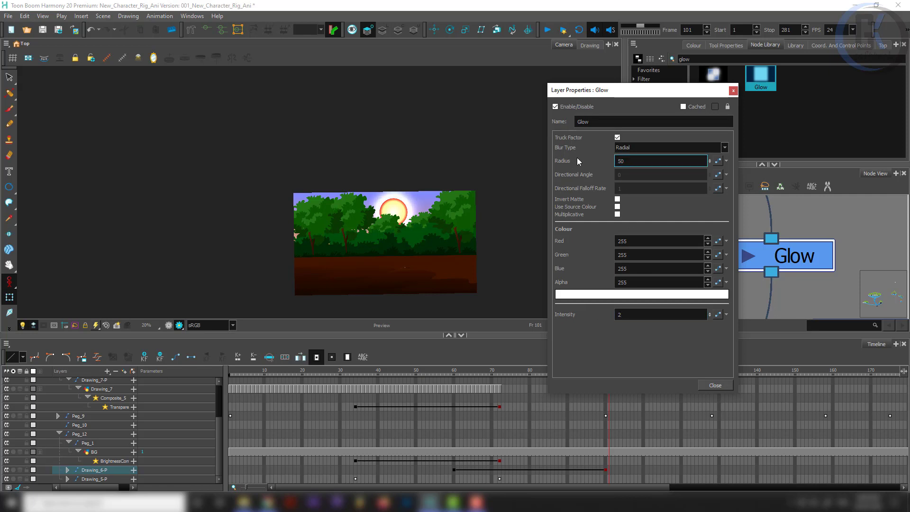
left_click(733, 90)
left_click(871, 269)
- Find the Blur-Radial node in the library, insert it on the sun's connection beside the Glow node and open its properties
left_click_drag(693, 59, 655, 60)
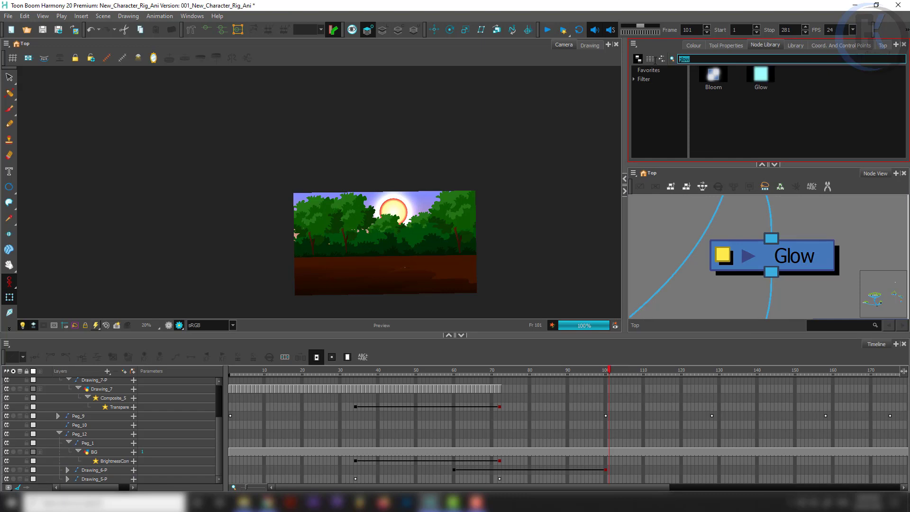
type("blur")
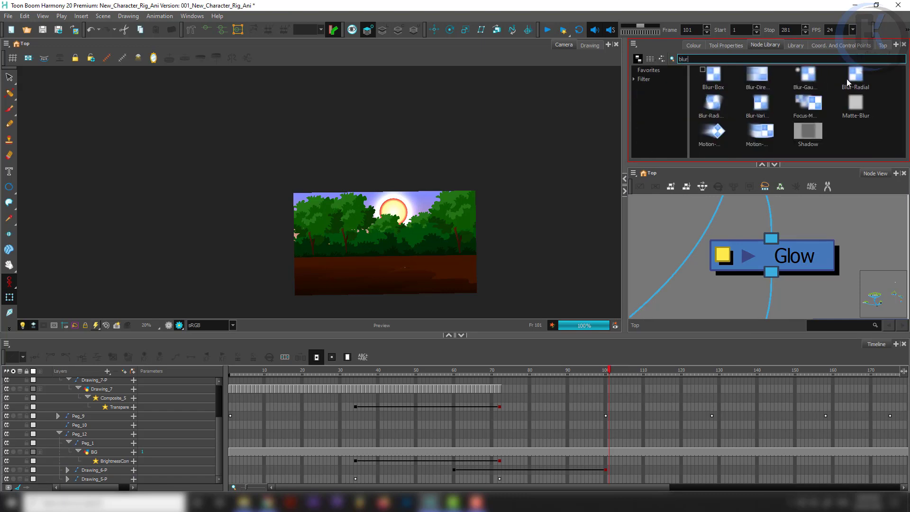
left_click_drag(848, 79, 708, 280)
scroll(746, 285, "down", 2)
left_click(667, 279)
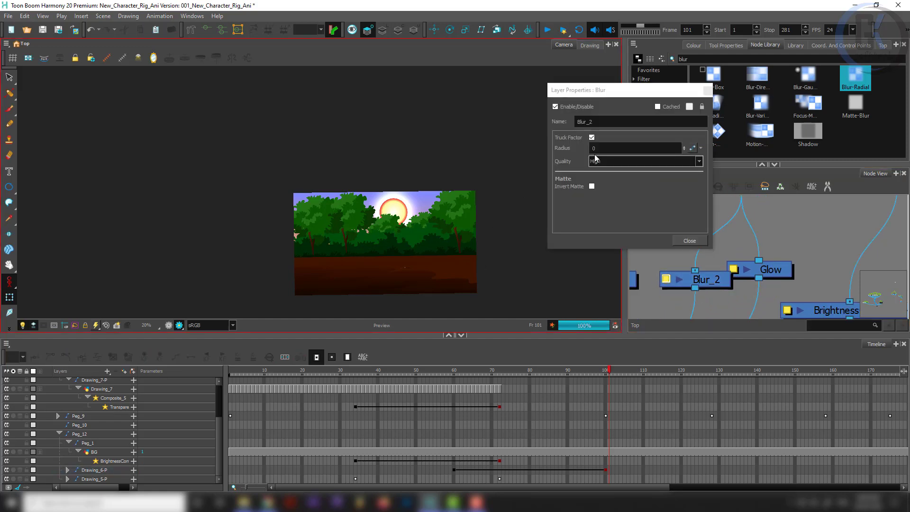
- Raise the Blur_2 node's radius to soften the sun's edges, keeping High quality, and close its properties
type("2")
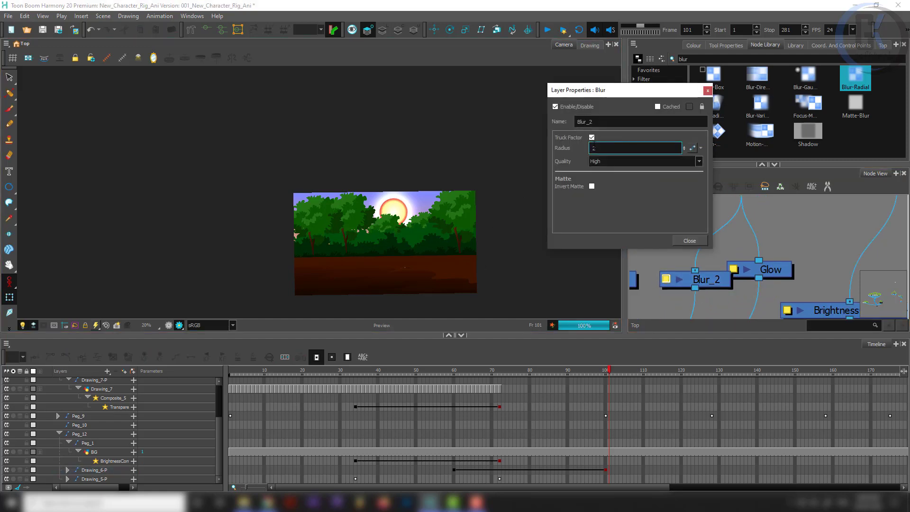
key("BackSpace")
type("3")
type("5")
left_click(708, 91)
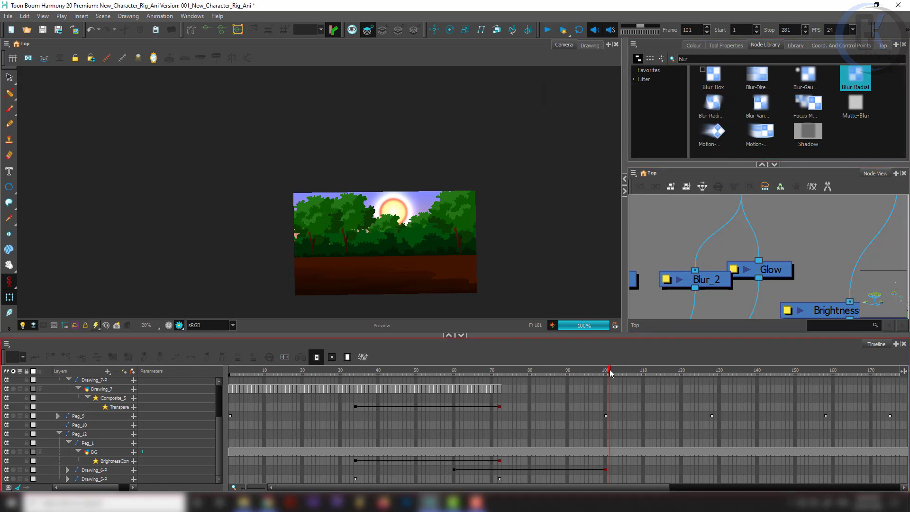
- Check the scene at frames 89, 62 and 32, comparing the view with and without rendered effects
left_click_drag(611, 373, 564, 373)
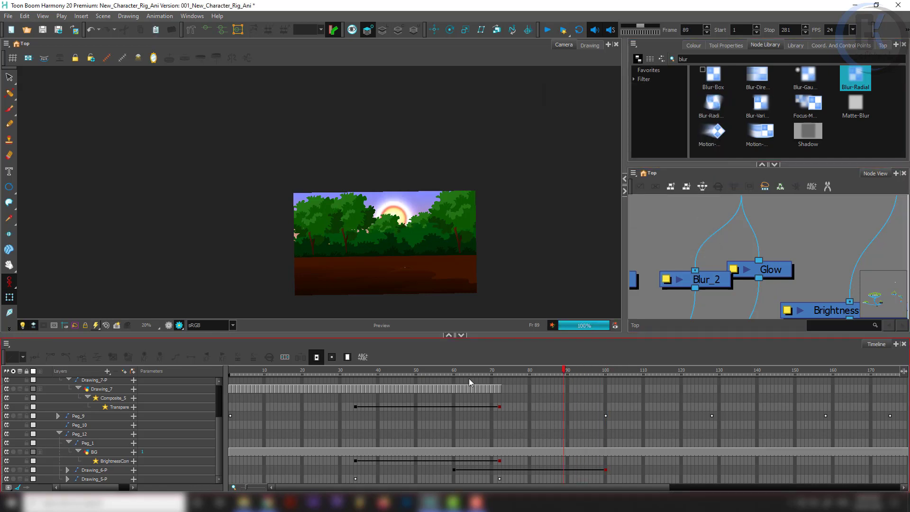
left_click(169, 325)
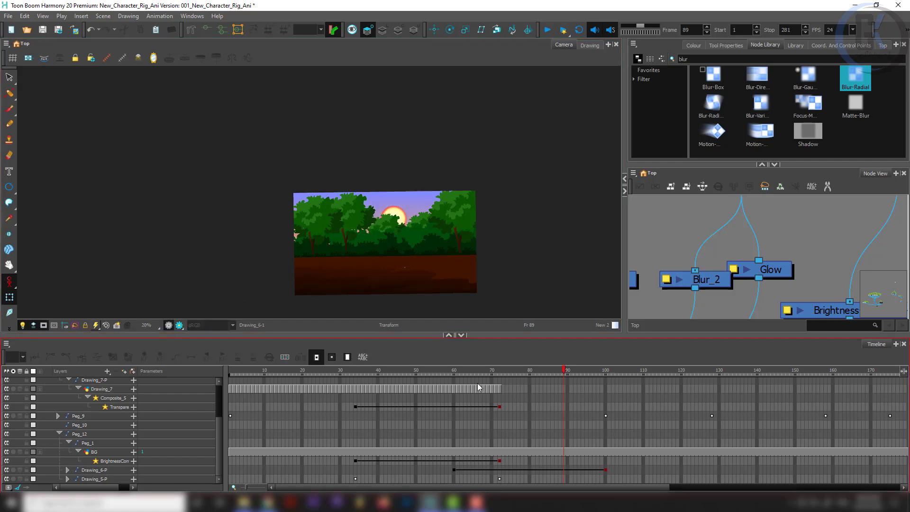
left_click(462, 373)
left_click(180, 325)
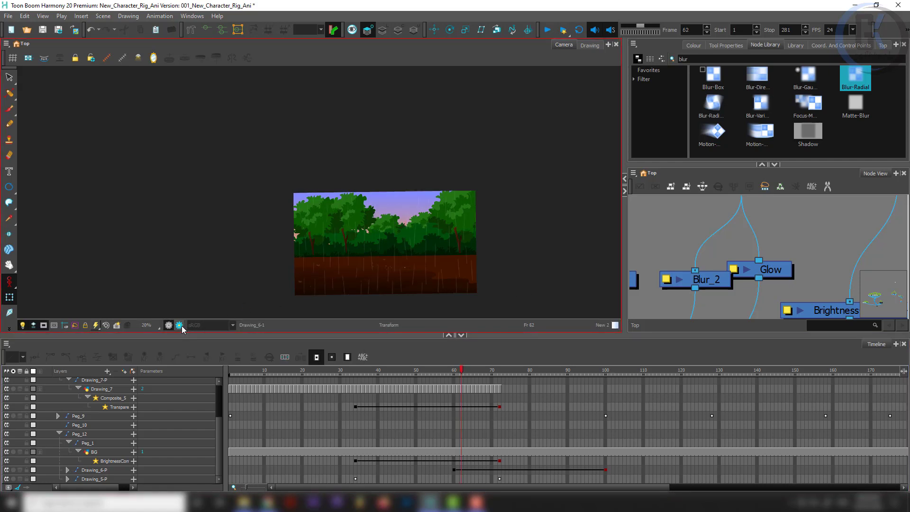
left_click(421, 406)
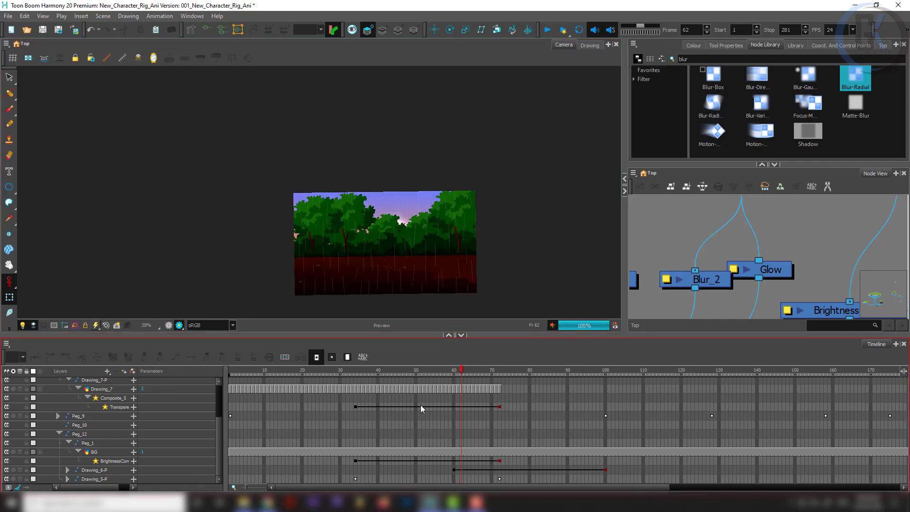
left_click(379, 371)
left_click(348, 373)
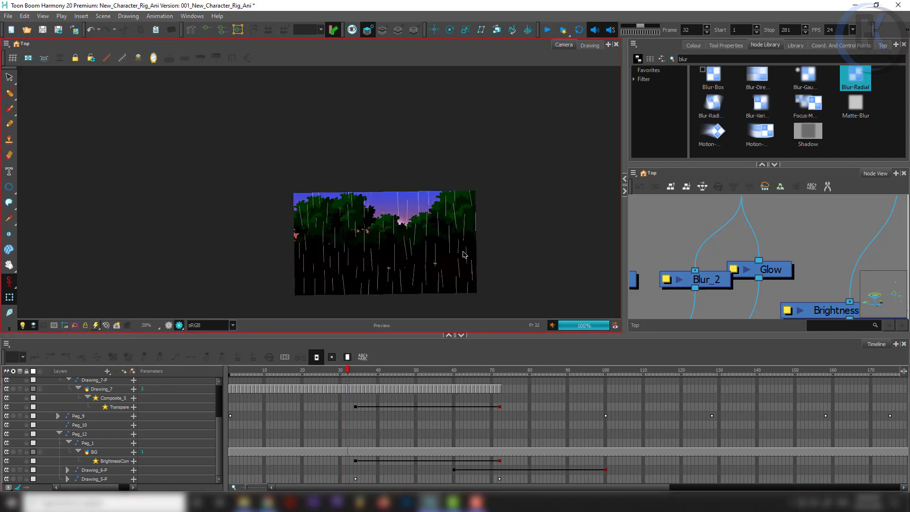
- Select the Drawing_5 layer through the camera view and move its BrightnessContrast_4 node up in line with the neighbouring effect nodes
left_click(732, 192)
scroll(796, 236, "down", 5)
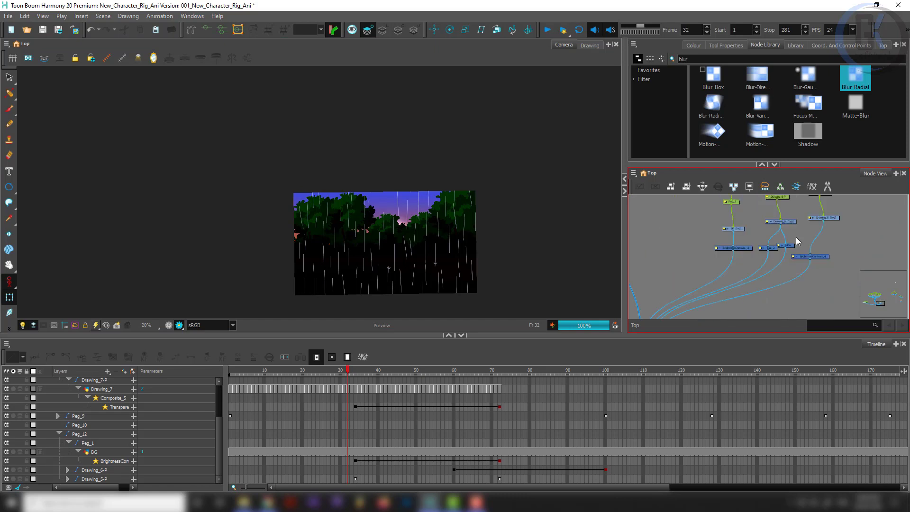
left_click(391, 223)
left_click(406, 205)
left_click(780, 247)
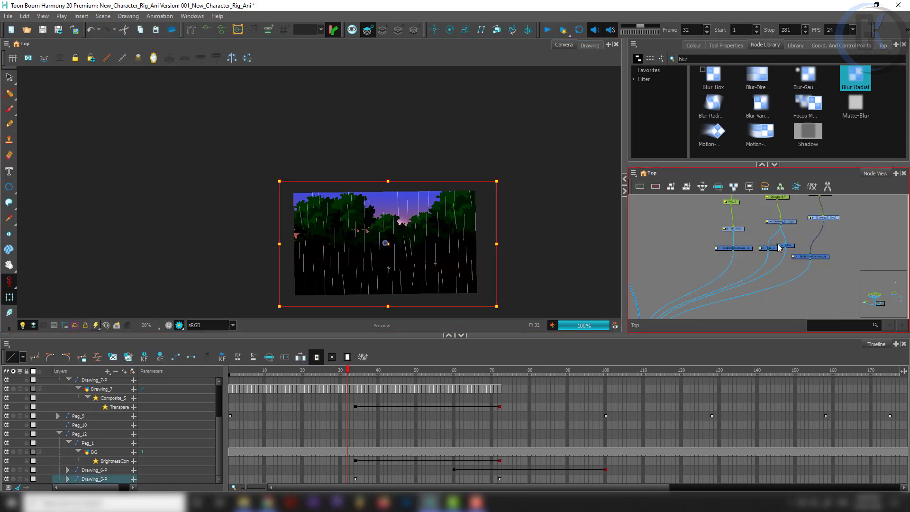
left_click_drag(824, 257, 833, 248)
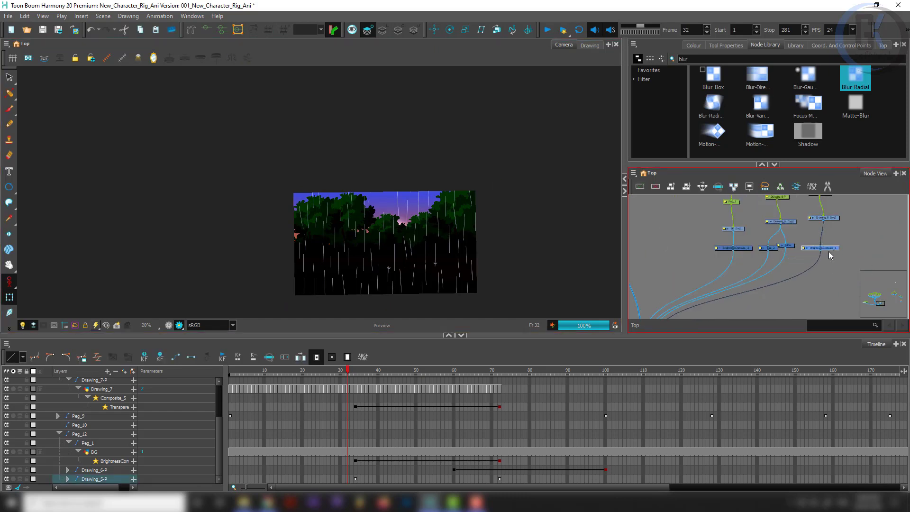
- Try a brightness of -80 for the BrightnessContrast_4 keyframe at frame 34, undo it and close the node's properties
scroll(810, 250, "up", 6)
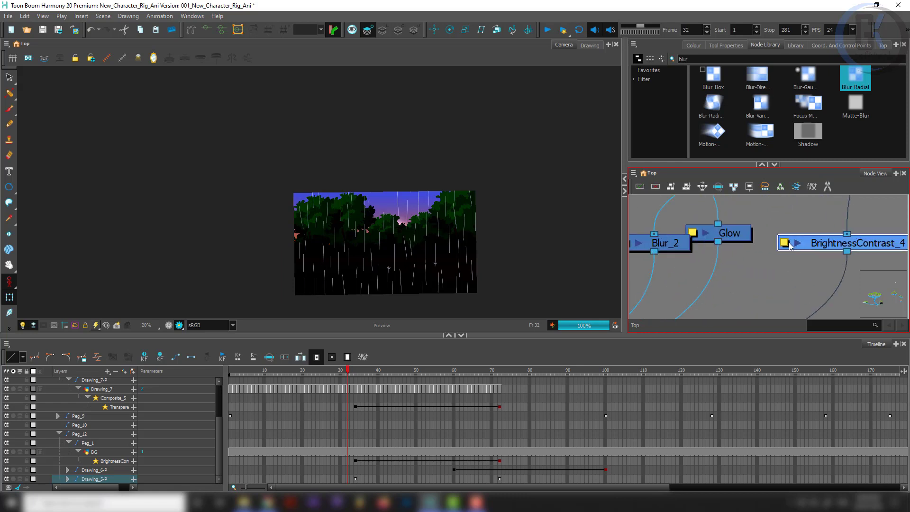
double_click(791, 245)
left_click(703, 151)
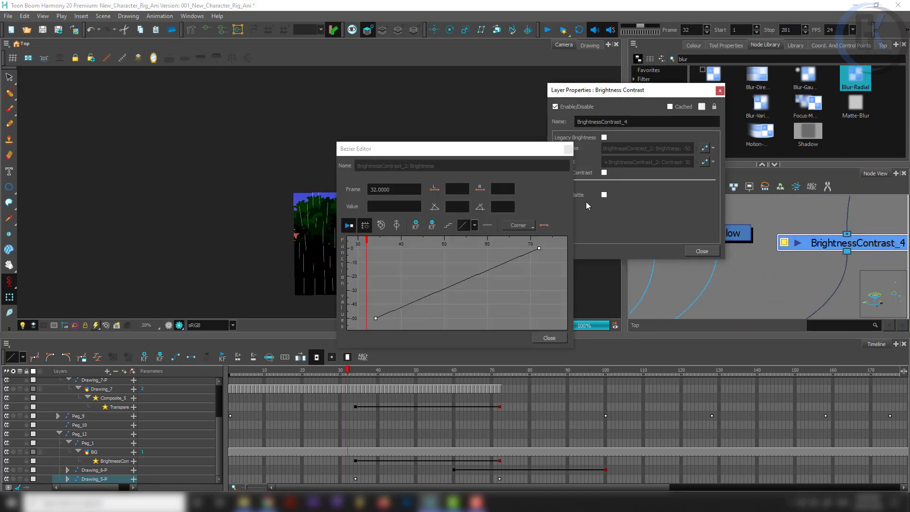
left_click(376, 318)
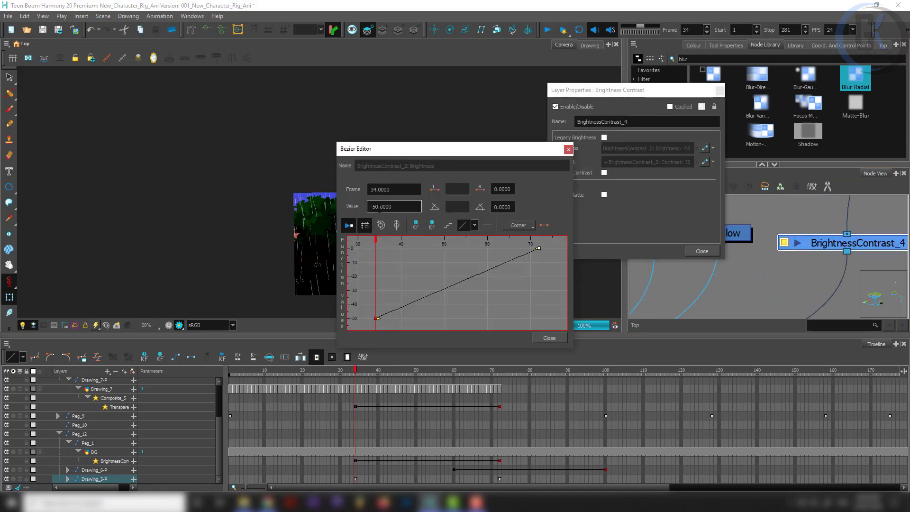
left_click_drag(378, 207, 351, 205)
type("-")
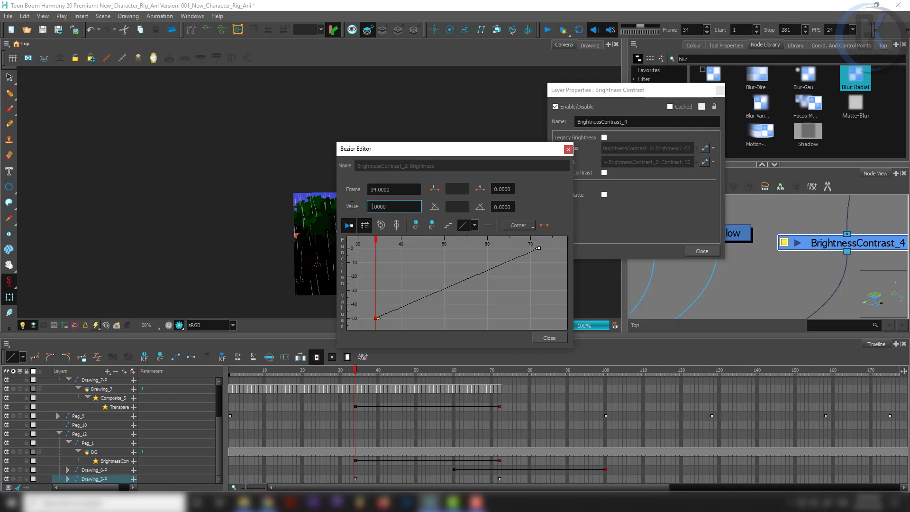
type("80")
key("Return")
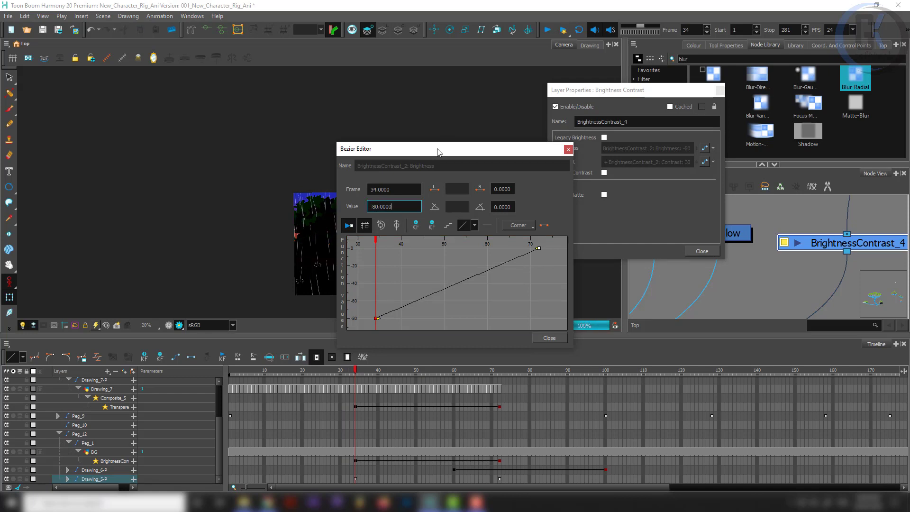
left_click_drag(437, 150, 596, 106)
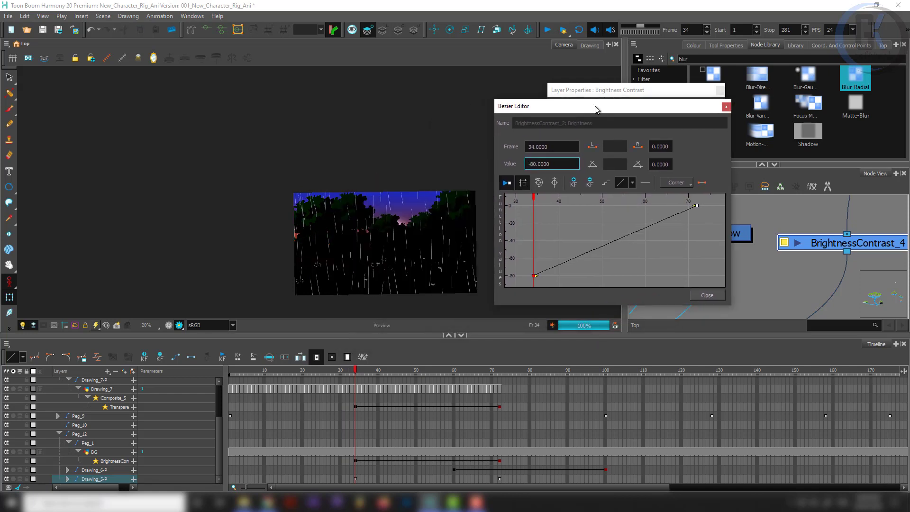
left_click(718, 296)
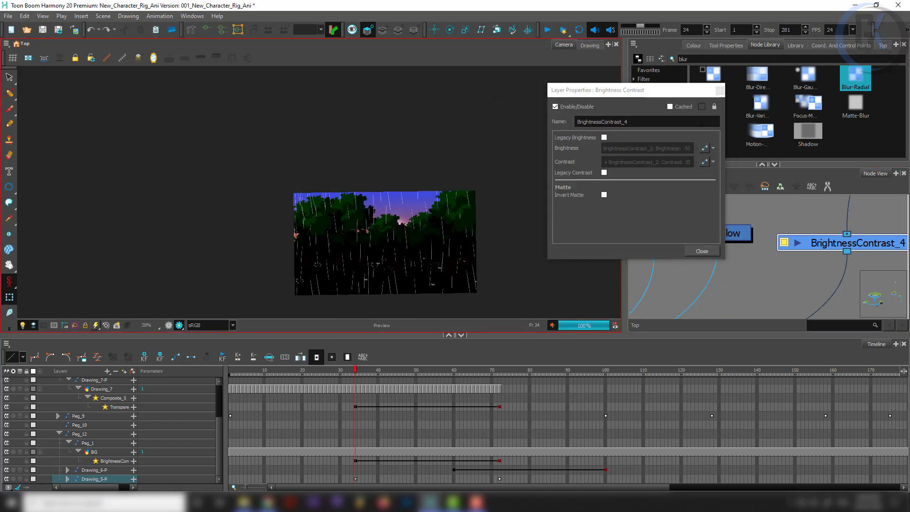
scroll(745, 246, "down", 3)
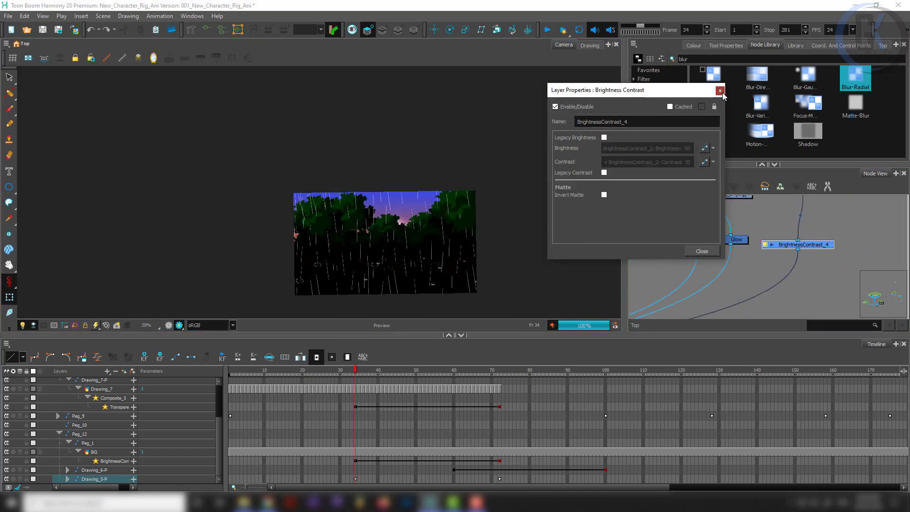
left_click(719, 90)
- Duplicate the BrightnessContrast_4 node, connect the copy in its place and delete the original
left_click_drag(848, 223, 804, 251)
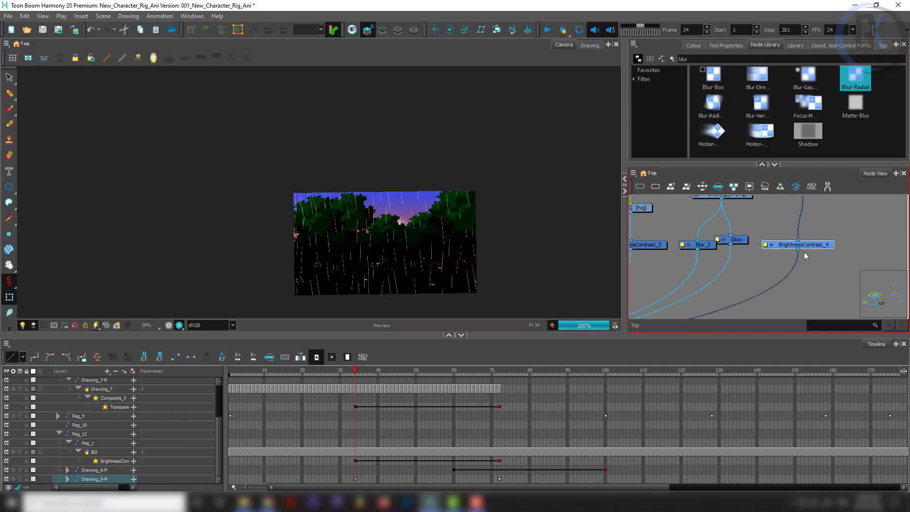
key("ctrl+b")
key("Return")
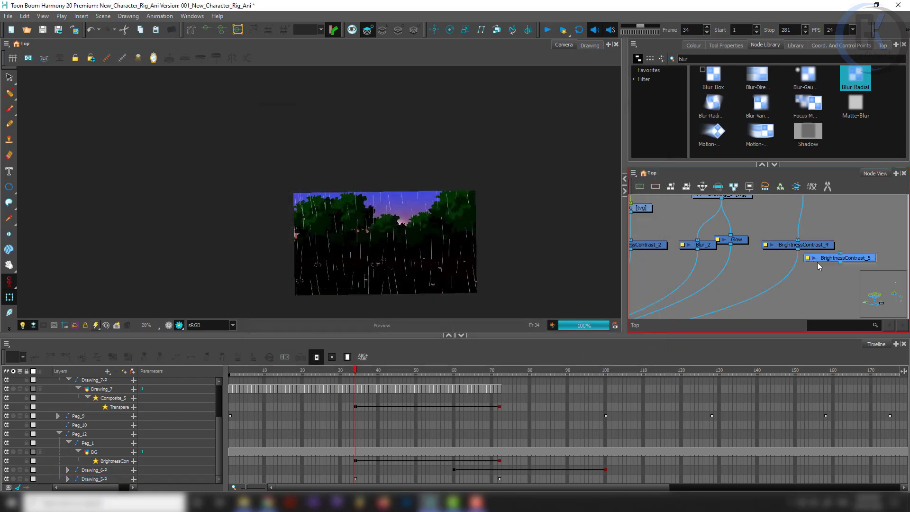
left_click_drag(853, 260, 881, 218)
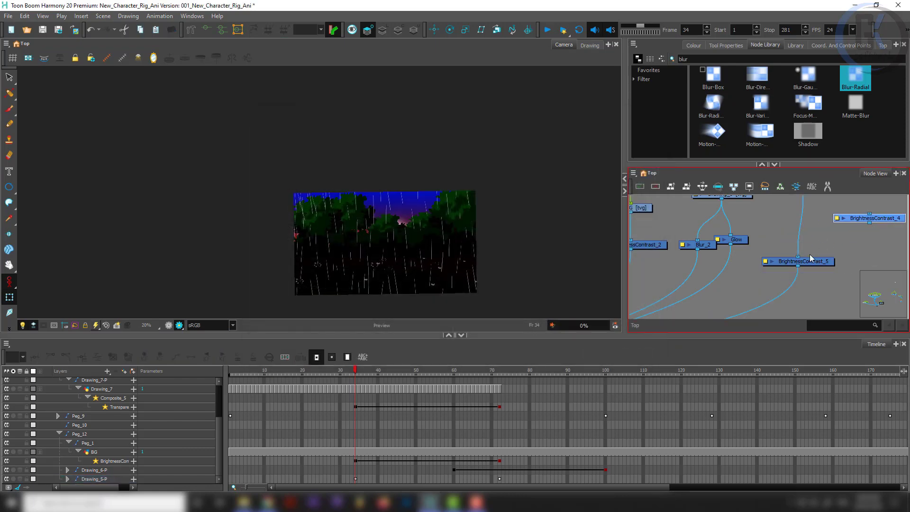
key("Delete")
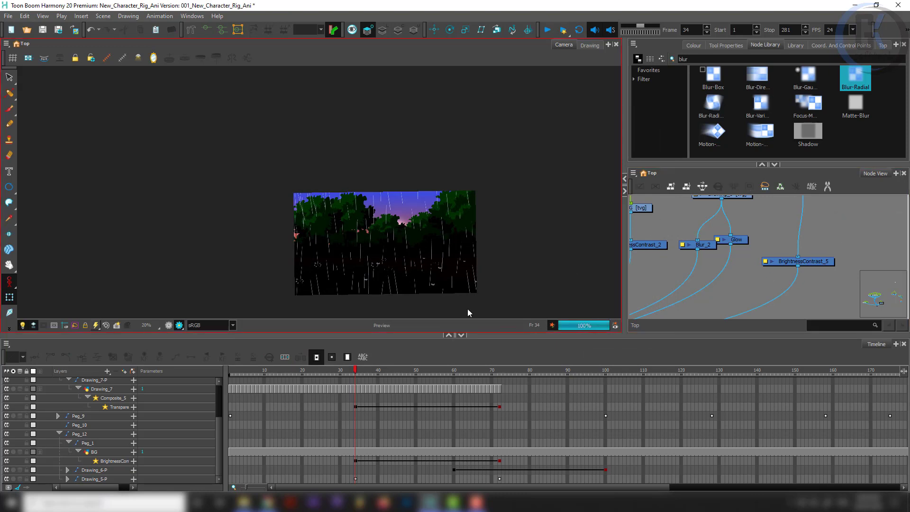
- Open the BrightnessContrast_5 node's brightness curve and set its keyframe at frame 34 to -80
left_click(775, 264)
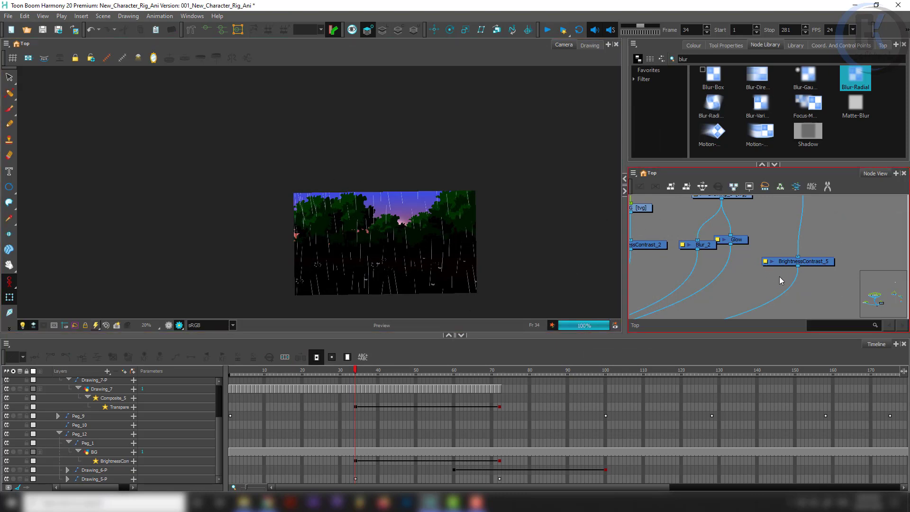
left_click(765, 262)
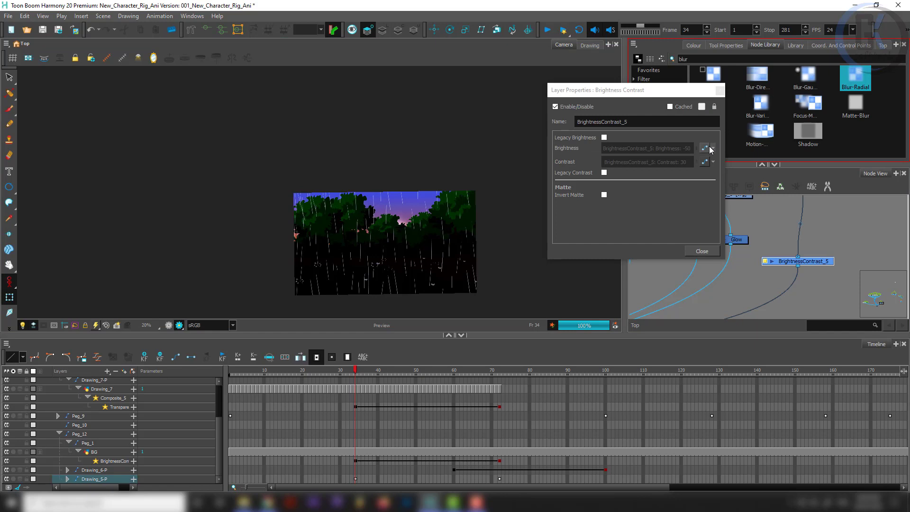
left_click(705, 149)
left_click(377, 319)
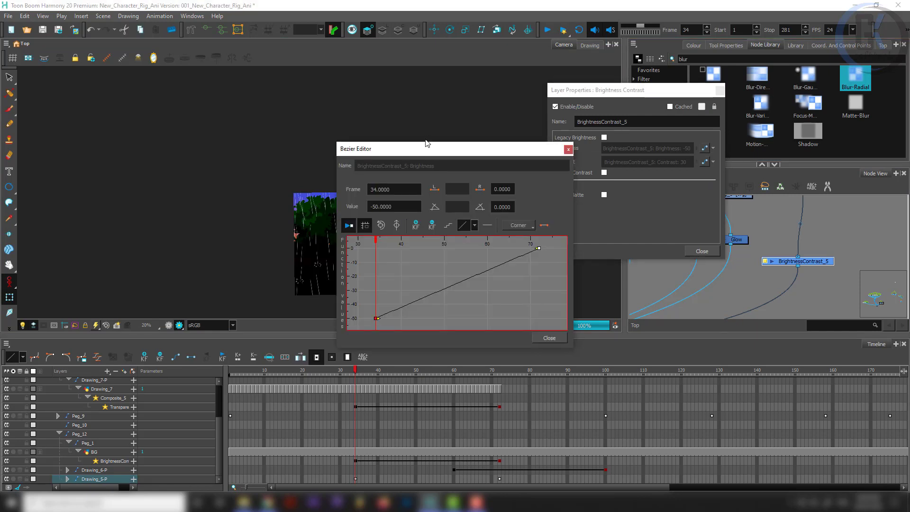
left_click_drag(428, 153, 596, 122)
left_click(560, 177)
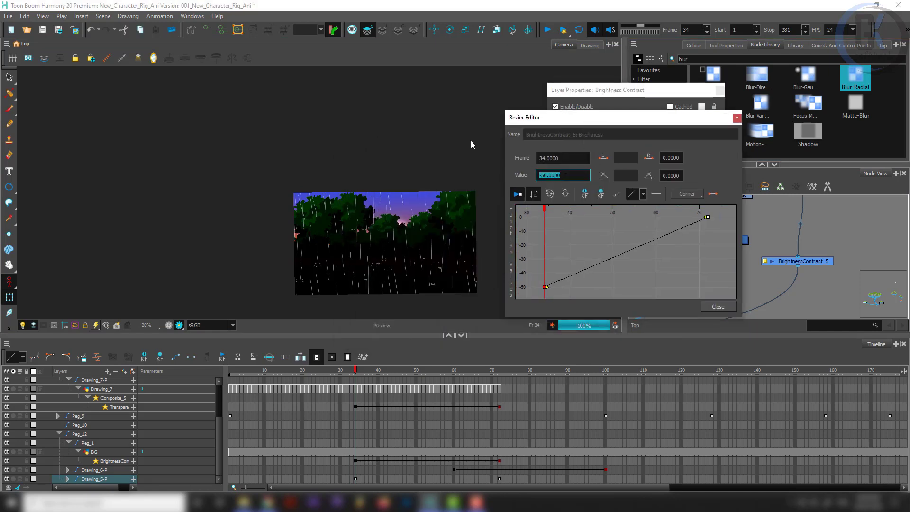
type("-80")
key("Return")
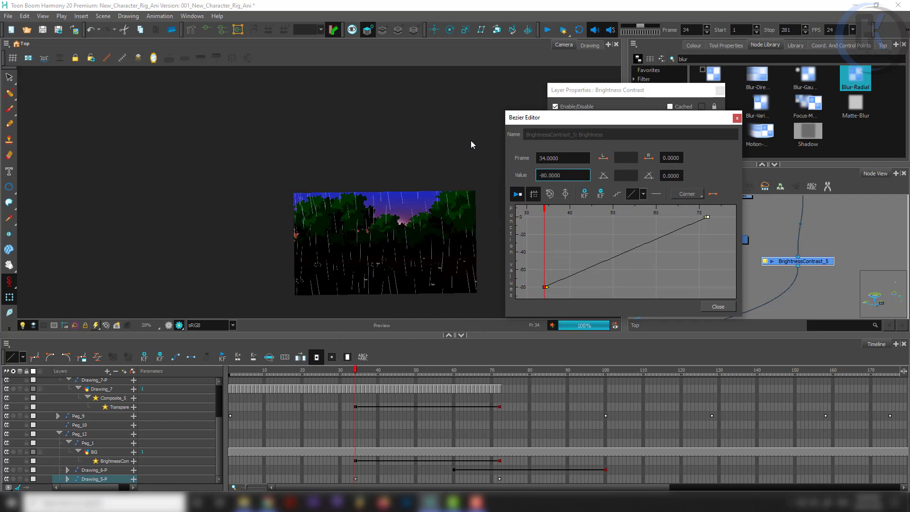
- Lower the frame 34 brightness keyframe to -100 and close the Bezier Editor and the node's properties
left_click(564, 172)
type("-100")
key("Return")
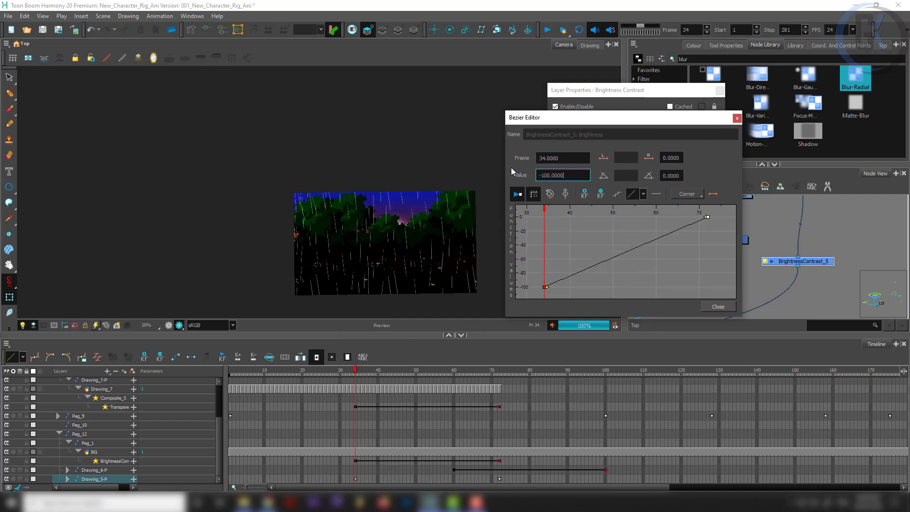
left_click(737, 118)
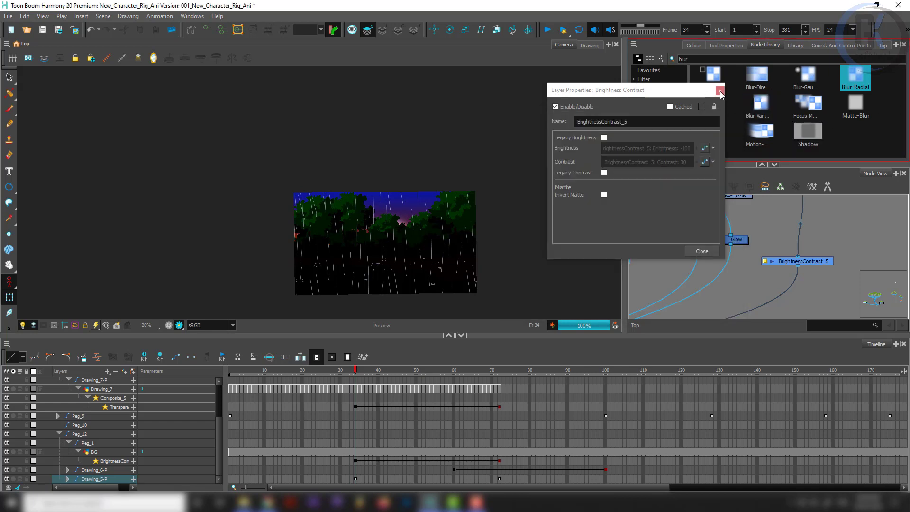
left_click(720, 91)
- Scrub from frame 45 to frame 112 to check the brightening background and the sunrise
left_click(397, 372)
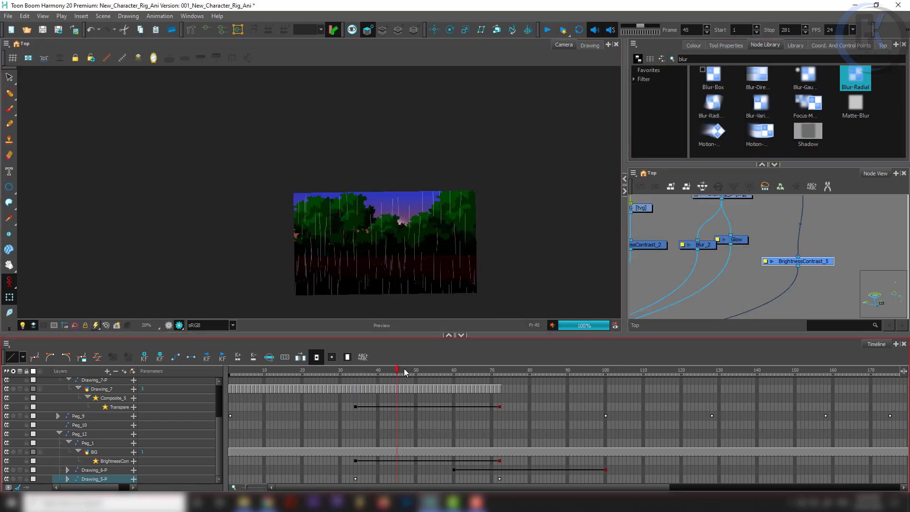
left_click_drag(426, 372, 594, 376)
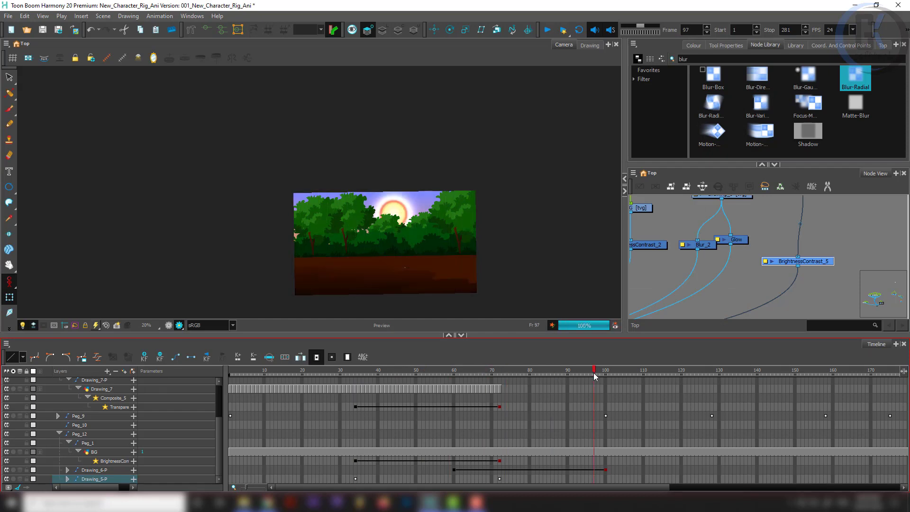
left_click(651, 370)
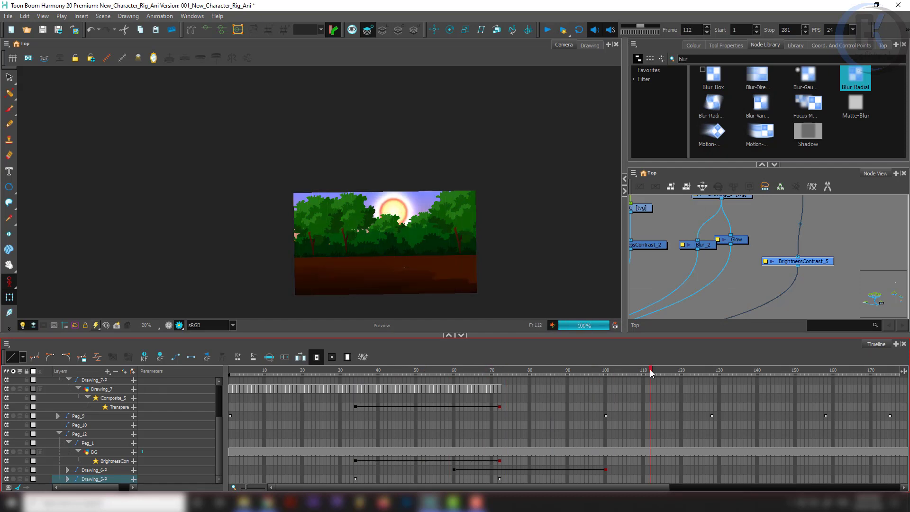
- Select the BG background layer and examine its trees and ground closely in the camera view
left_click(415, 256)
scroll(712, 257, "down", 5)
left_click_drag(710, 257, 808, 253)
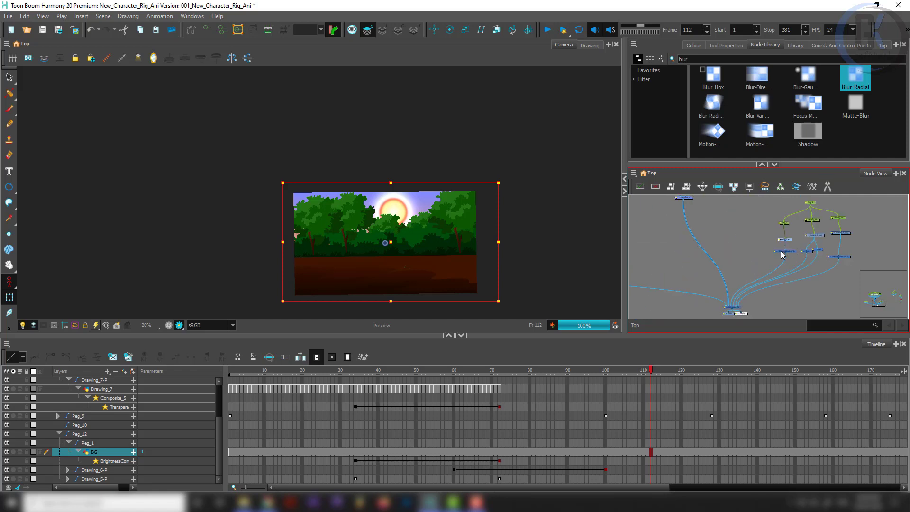
scroll(783, 251, "up", 1)
left_click(513, 280)
scroll(446, 266, "up", 5)
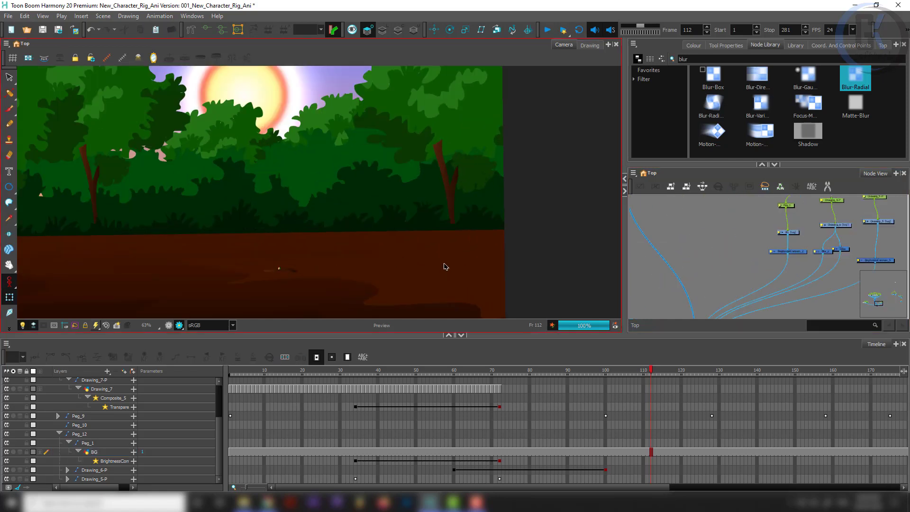
scroll(445, 266, "down", 3)
left_click(771, 233)
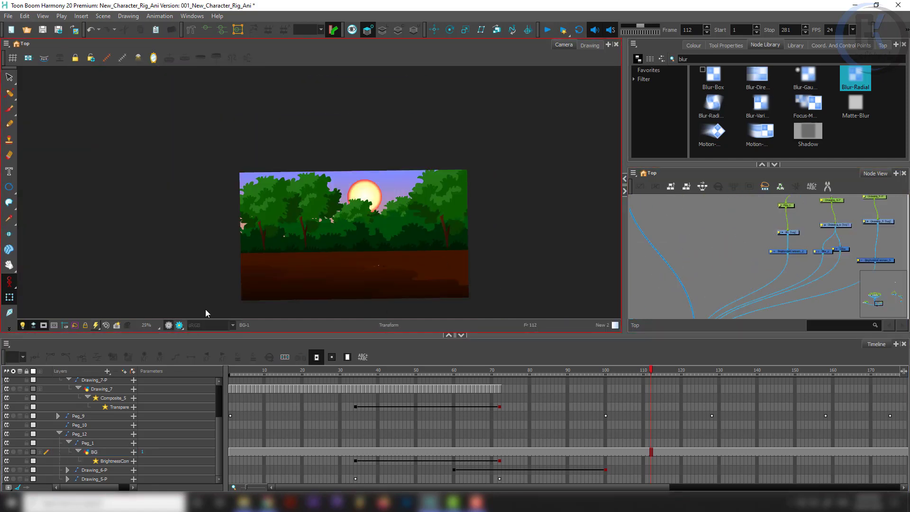
- Select the ground artwork on the Line Art layer of the BG drawing and copy it
left_click(386, 278)
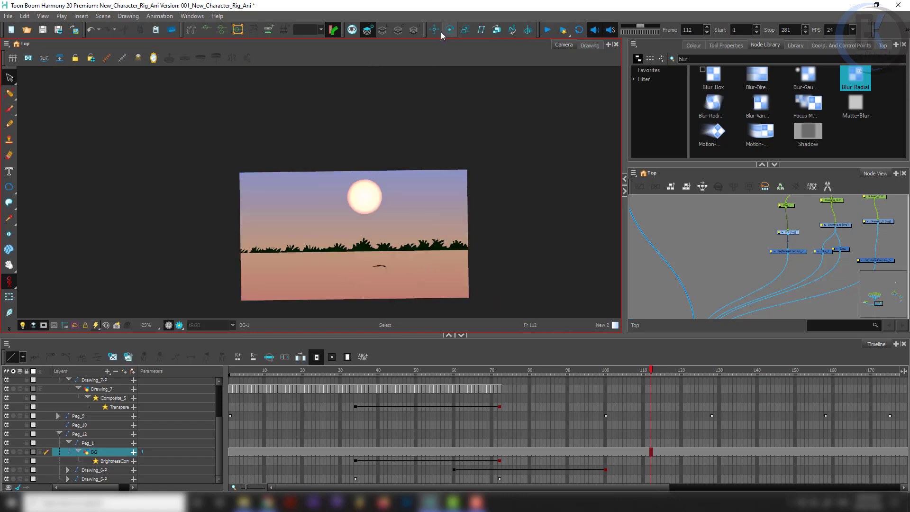
left_click(383, 29)
mouse_move(313, 206)
left_mouse_down()
mouse_move(595, 211)
mouse_move(588, 209)
left_mouse_up()
key("shift+t")
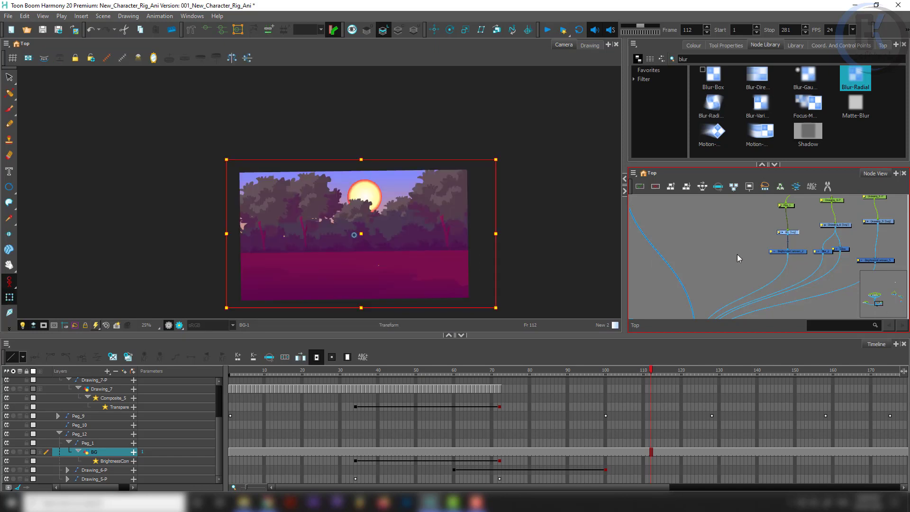
scroll(399, 280, "up", 2)
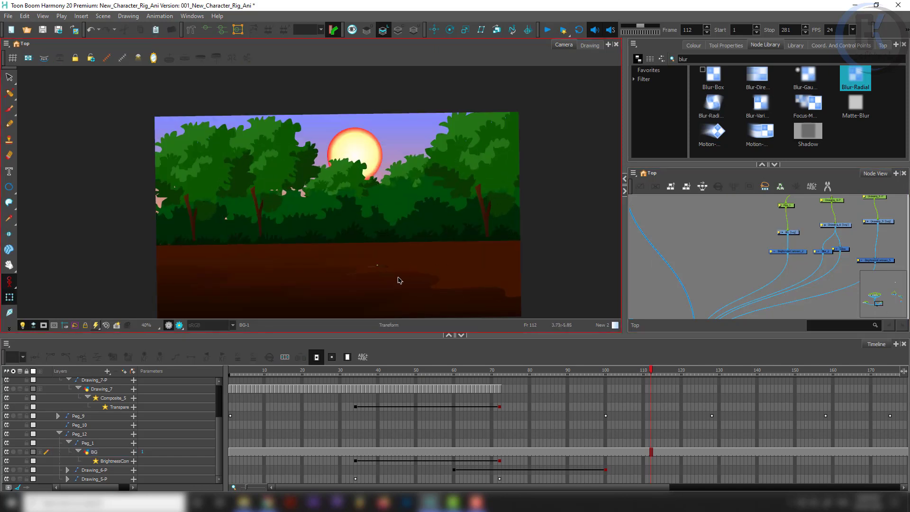
- Add a new drawing layer, place its node beside BrightnessContrast_2, and turn off Animate Using Animation Tools in its properties
scroll(709, 236, "down", 2)
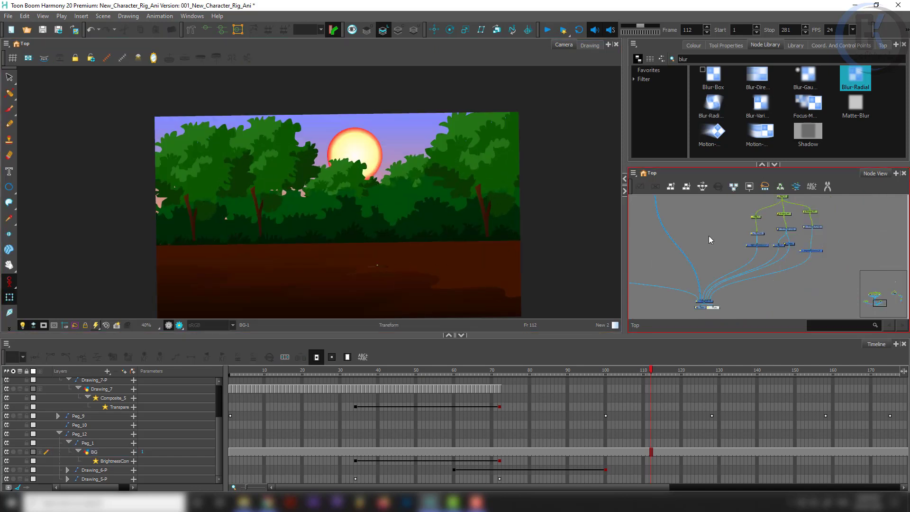
key("ctrl+r")
key("Return")
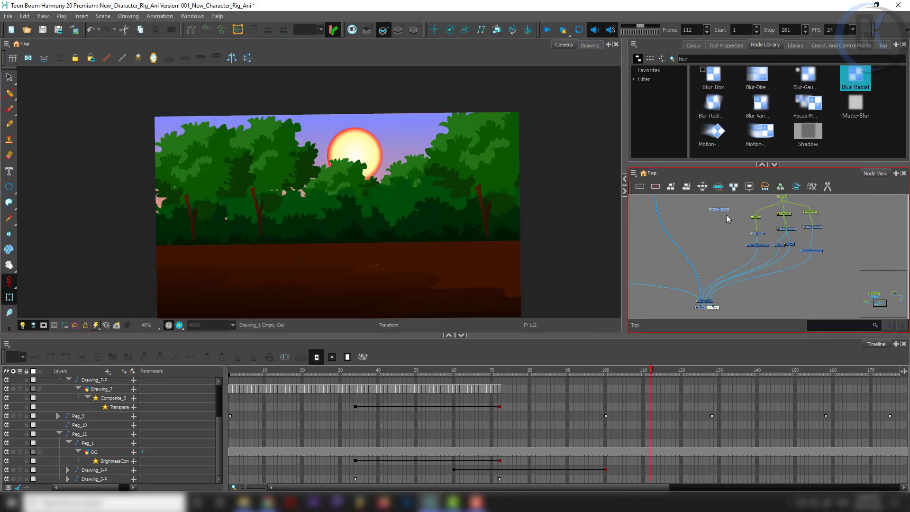
scroll(726, 215, "up", 2)
left_click_drag(702, 207, 716, 265)
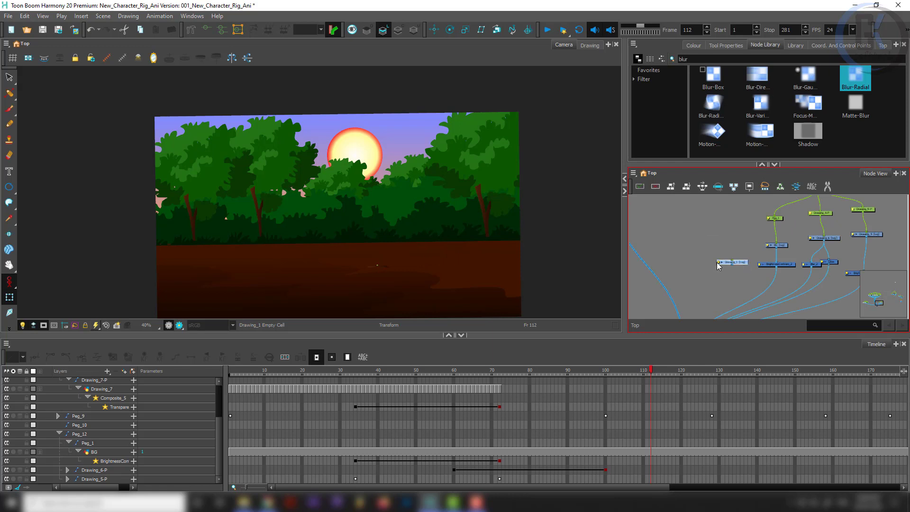
double_click(718, 263)
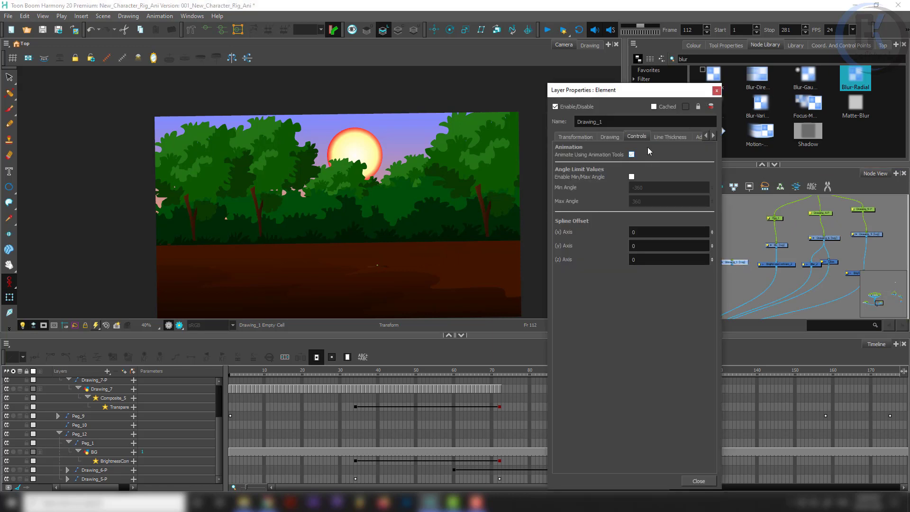
left_click(717, 91)
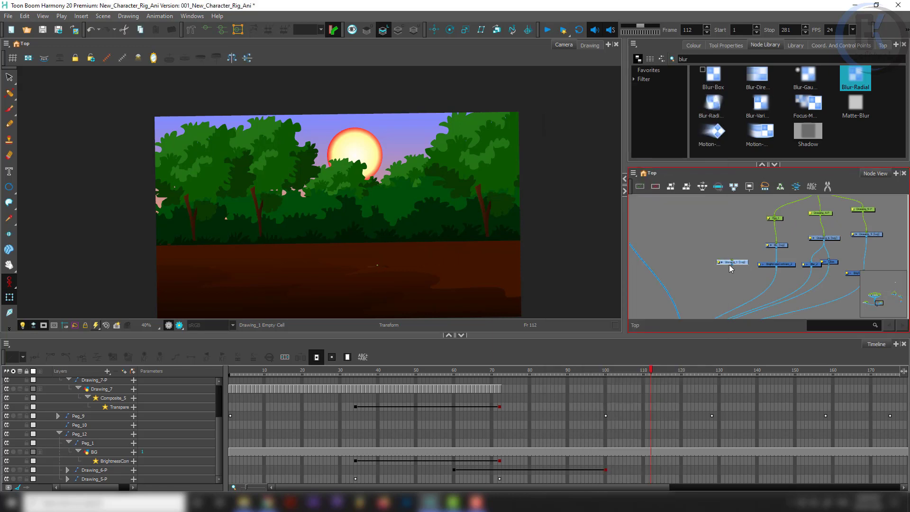
- Connect the Drawing_1 node to the composite and give it a parent peg linked under Peg_12
left_click(780, 245)
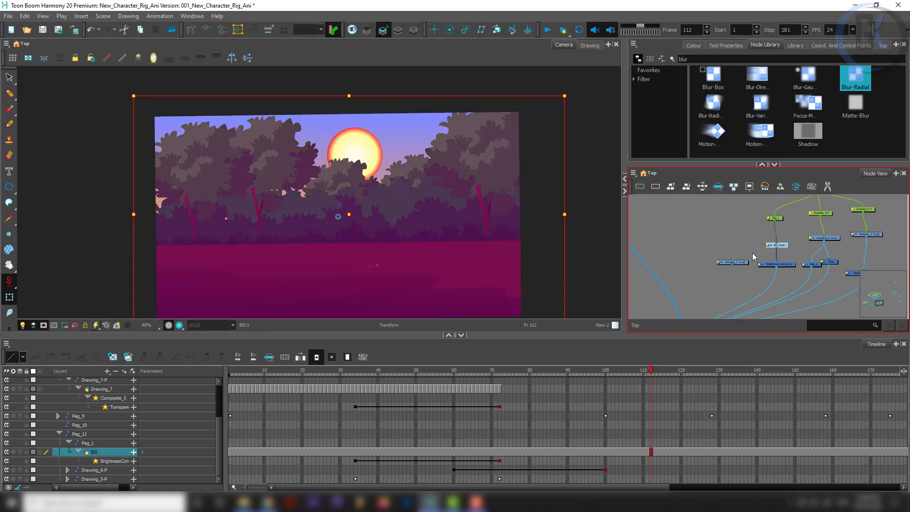
left_click_drag(733, 264, 735, 293)
mouse_move(777, 216)
left_mouse_down()
mouse_move(754, 278)
mouse_move(754, 307)
left_mouse_up()
left_click(748, 273)
left_click(747, 263)
key("ctrl+p")
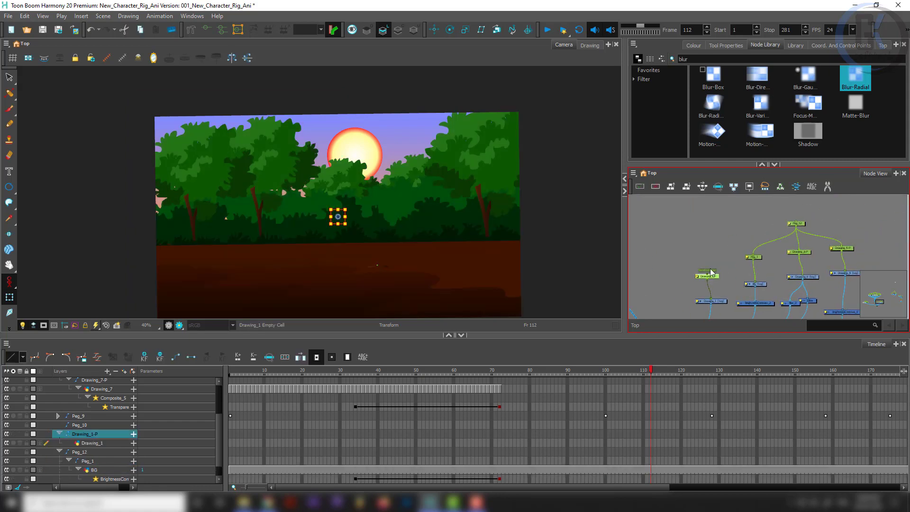
left_click_drag(707, 273, 795, 226)
left_click_drag(708, 299, 727, 256)
- Paste the copied ground artwork into the Drawing_1 layer at frame 112
left_click(736, 259)
key("alt+s")
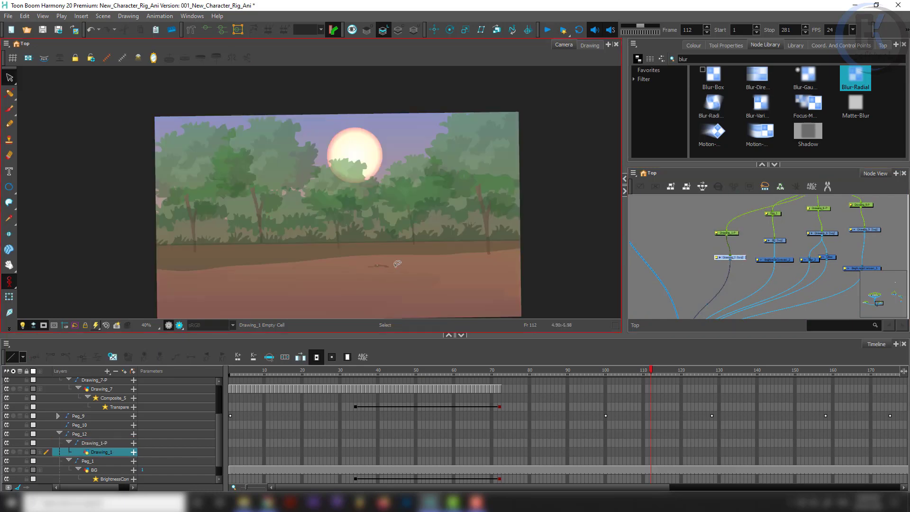
left_click(397, 267)
key("shift+t")
- Disable Drawing_1 and its peg, and delete the ground artwork from the BG drawing
left_click_drag(697, 207, 734, 262)
key("d")
left_click(793, 260)
key("alt+s")
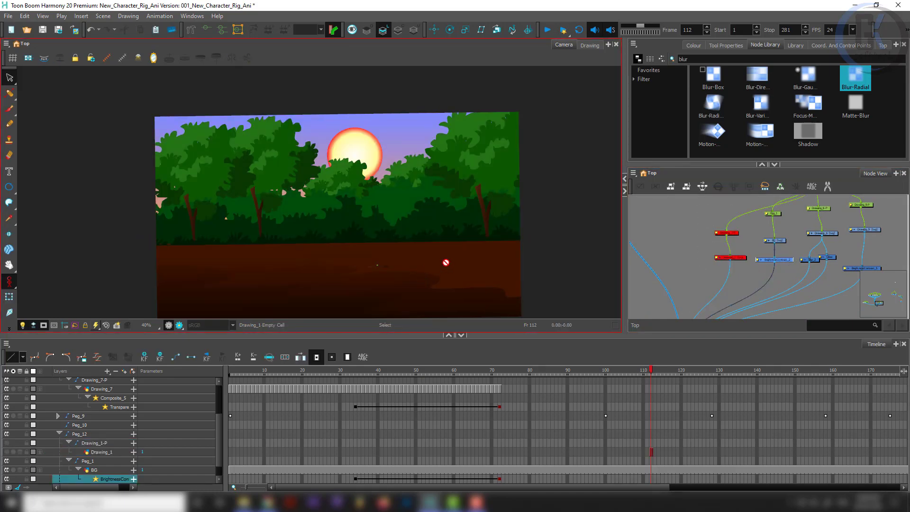
scroll(447, 262, "down", 2)
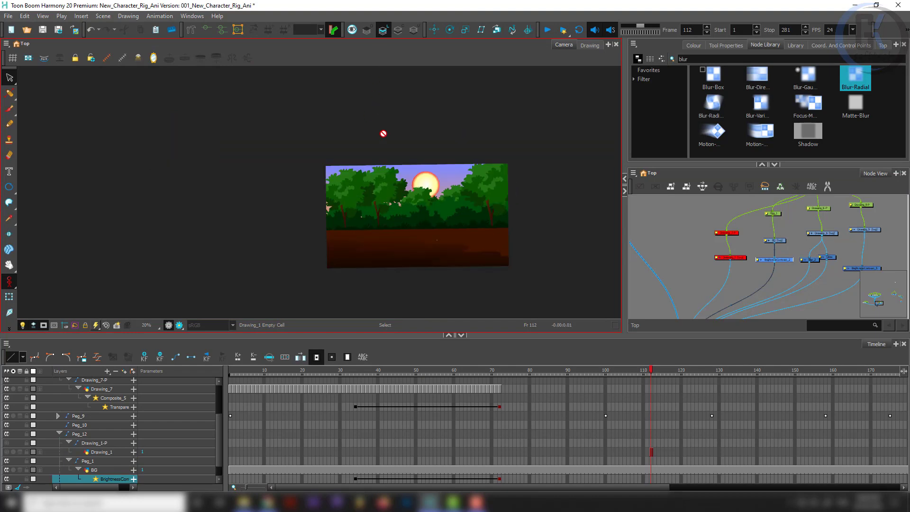
left_click(800, 268)
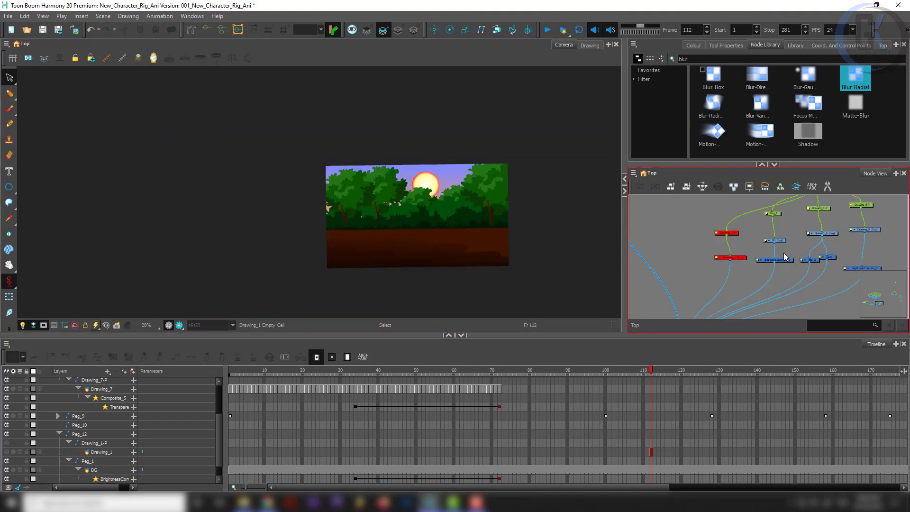
left_click(782, 241)
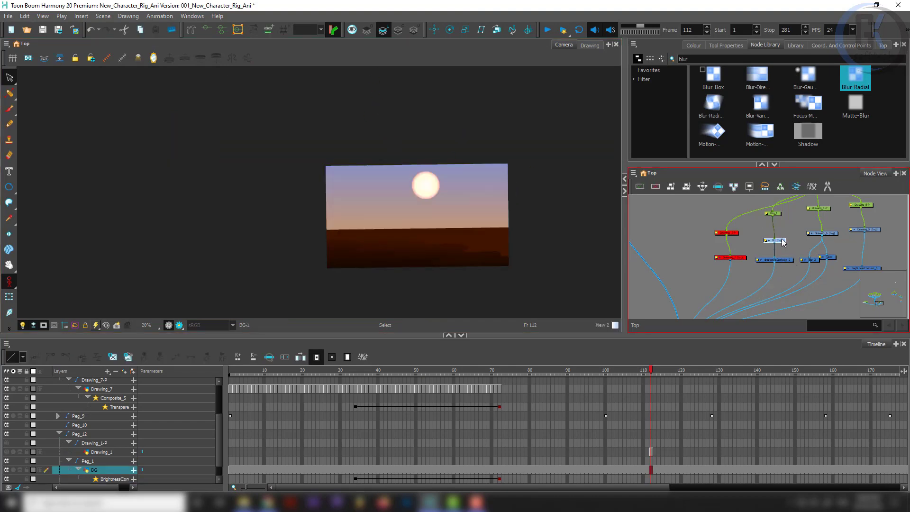
left_click(409, 256)
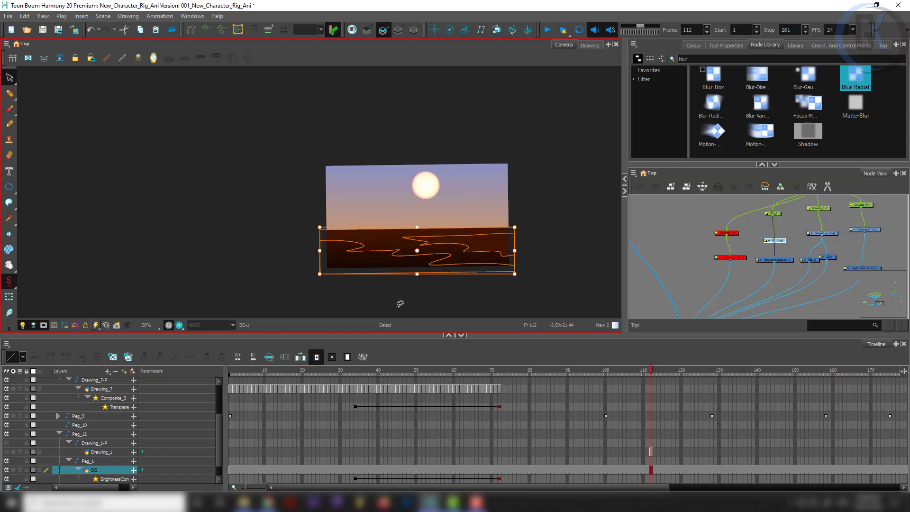
left_click(400, 303)
key("shift+t")
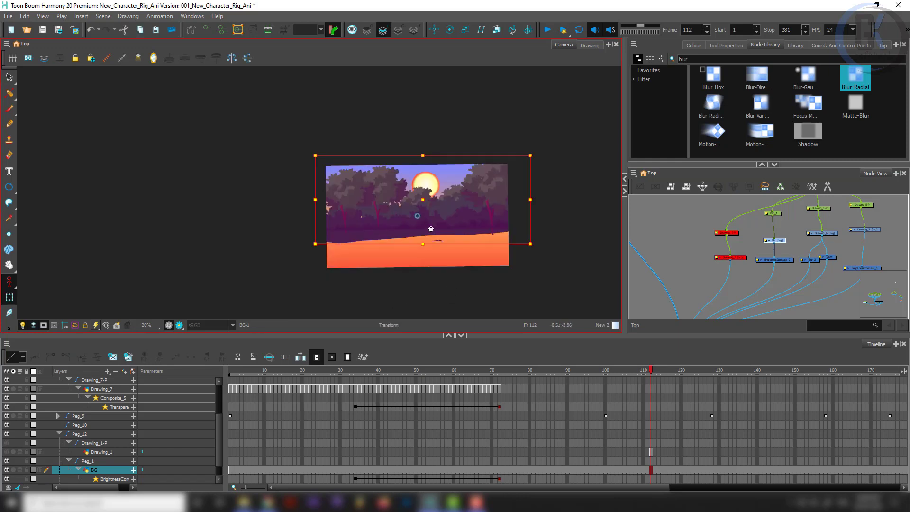
- Re-enable Drawing_1 and its peg, and select BG to check that the trees are separate from the ground
scroll(431, 229, "up", 3)
left_click_drag(707, 216, 732, 270)
key("a")
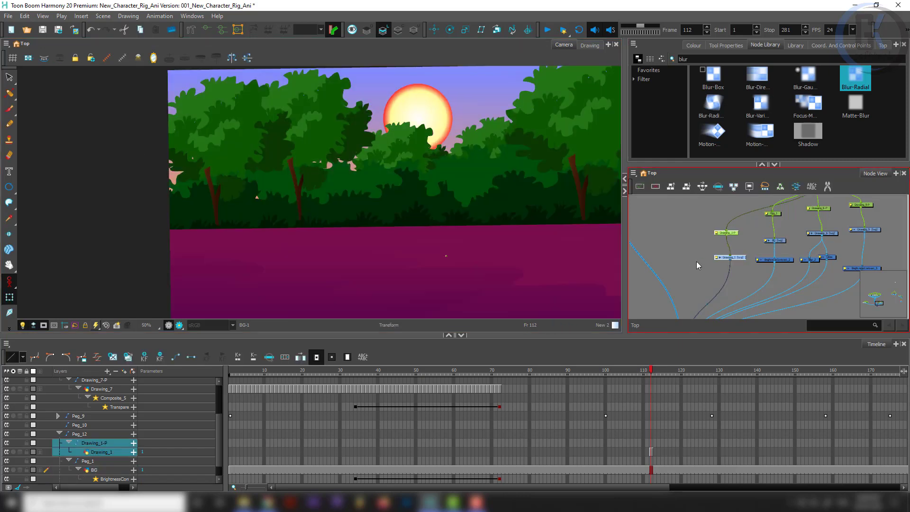
left_click(696, 261)
scroll(470, 261, "down", 3)
left_click(736, 251)
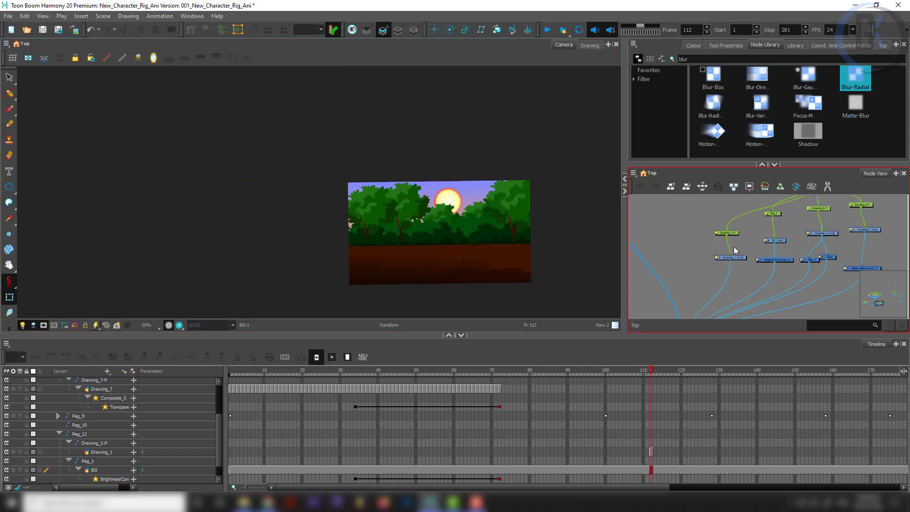
left_click(775, 241)
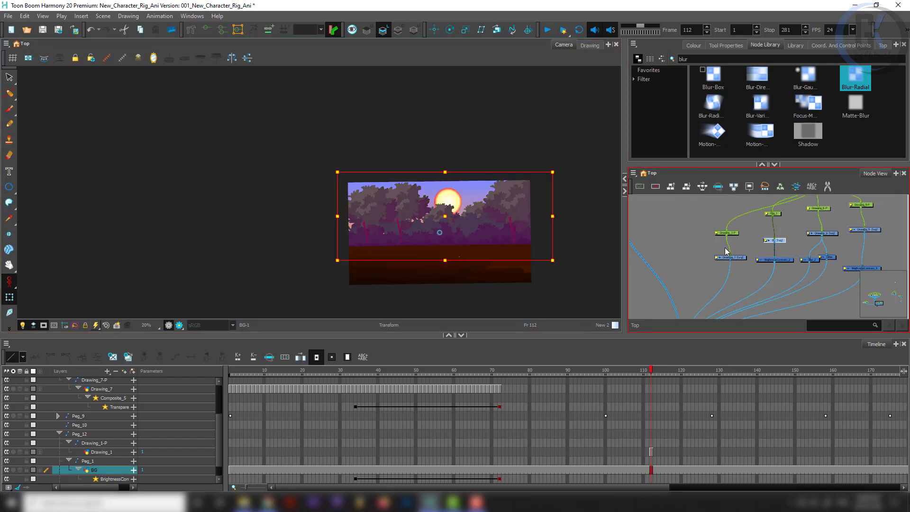
- Duplicate the BrightnessContrast_2 node with Paste Special and insert the copy between Drawing_1 and the composite
left_click(702, 217)
scroll(782, 277, "up", 3)
left_click(790, 248)
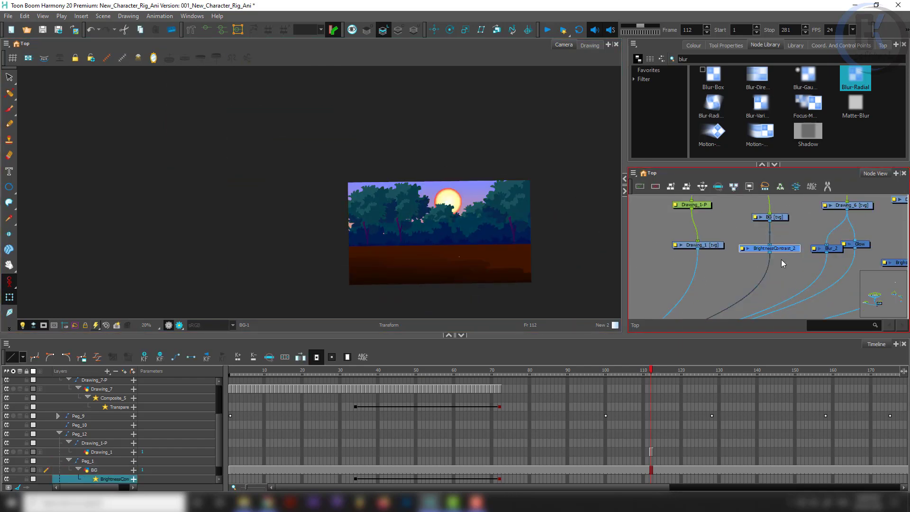
key("ctrl+c")
key("ctrl+shift+v")
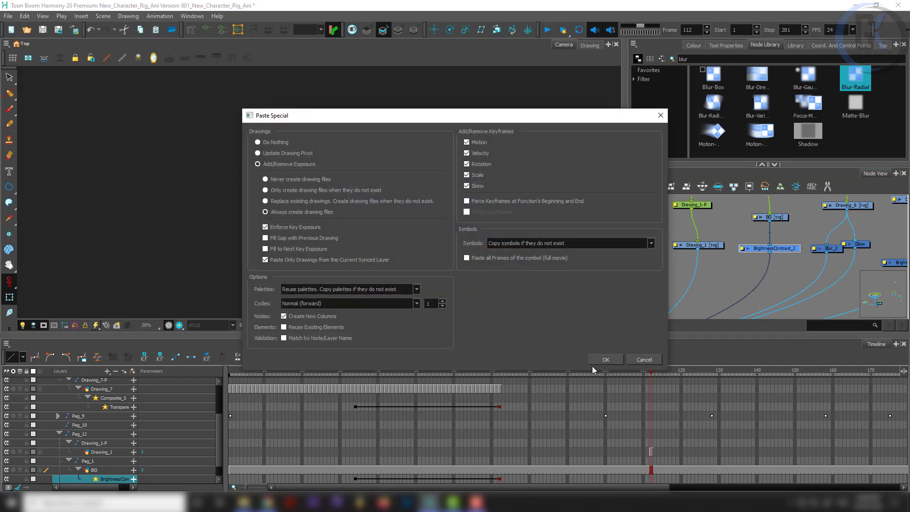
key("Return")
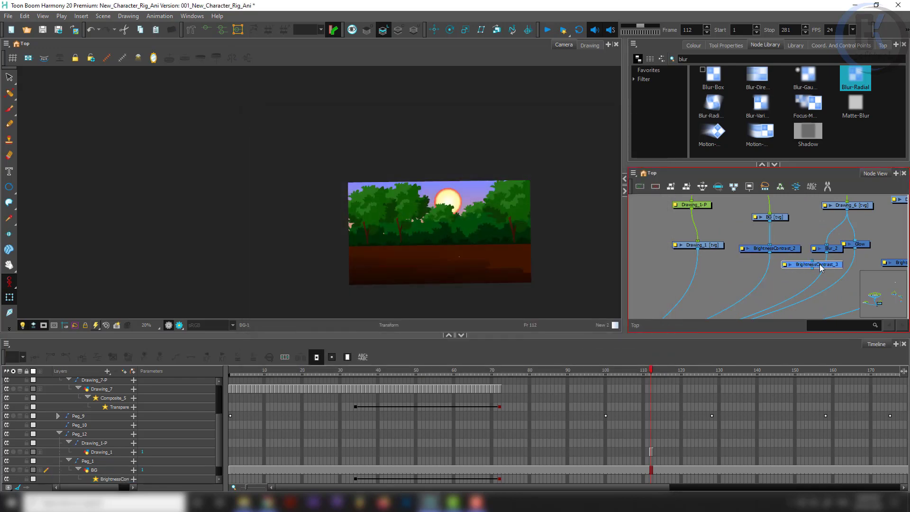
key("Delete")
left_click(795, 250)
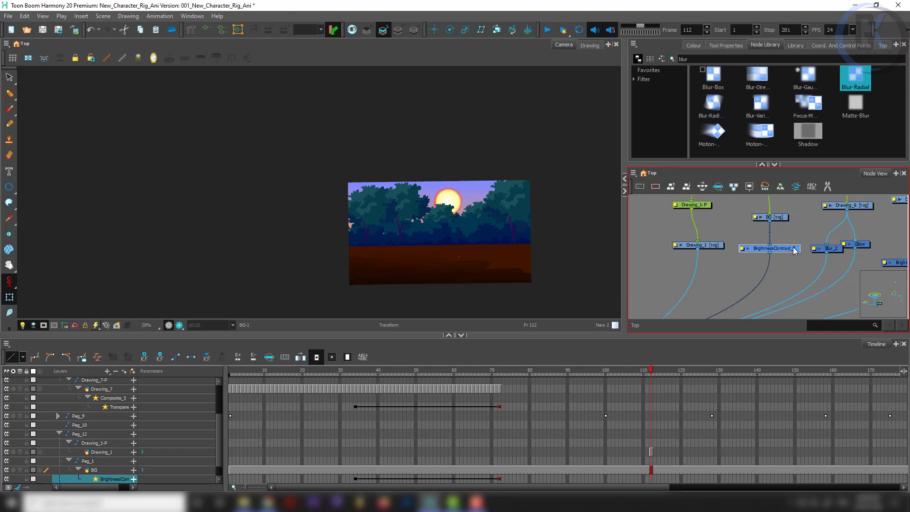
key("ctrl+z")
left_click_drag(841, 253, 695, 274)
left_click(747, 286)
- Extend the Drawing_1 exposure to cover frames 1 to 281, and scrub back to frame 1 to check the ground
left_click(427, 389)
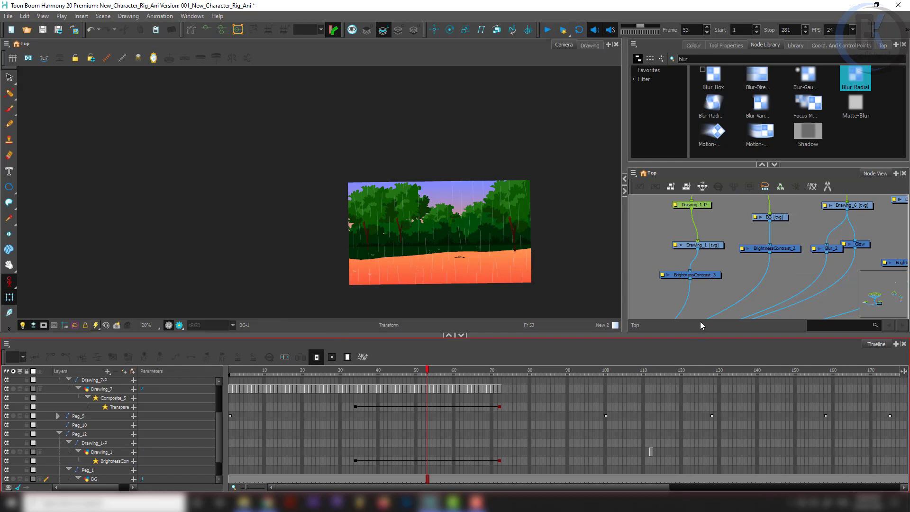
left_click(705, 245)
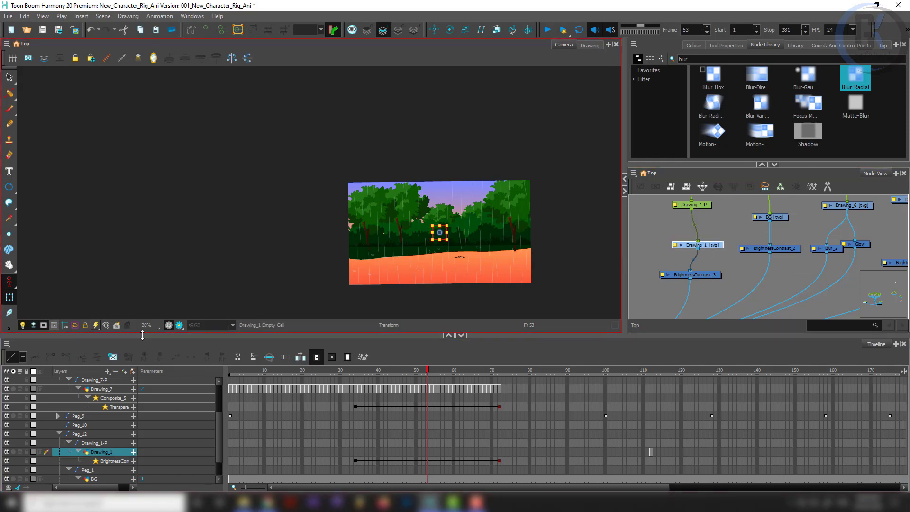
left_click(651, 451)
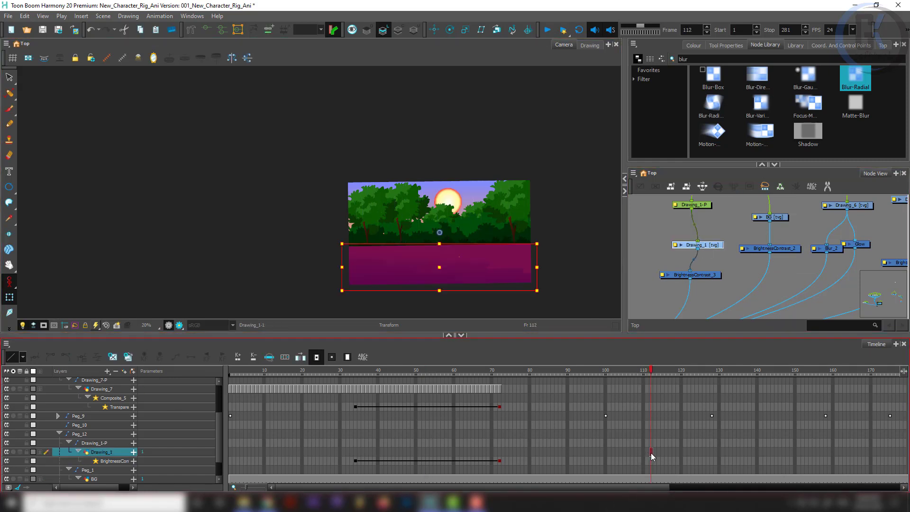
left_click_drag(246, 458, 232, 458)
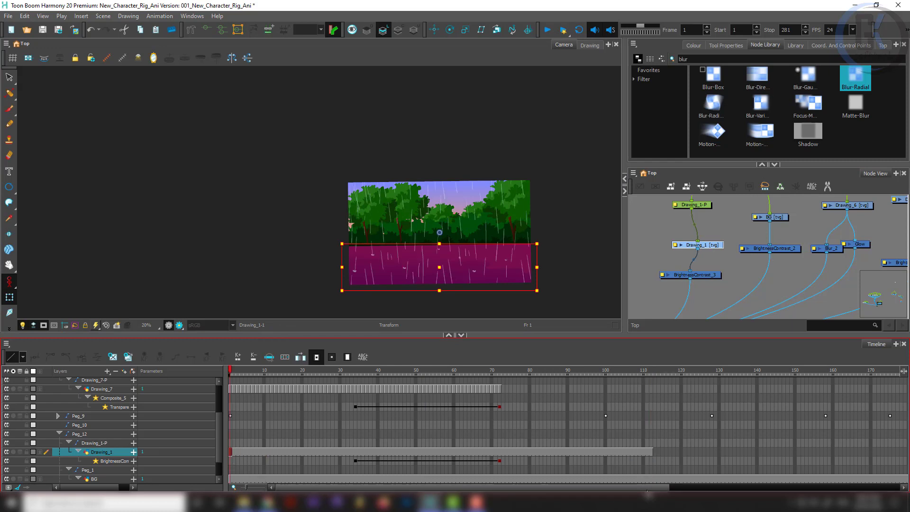
left_click_drag(665, 487, 898, 488)
left_click(895, 456)
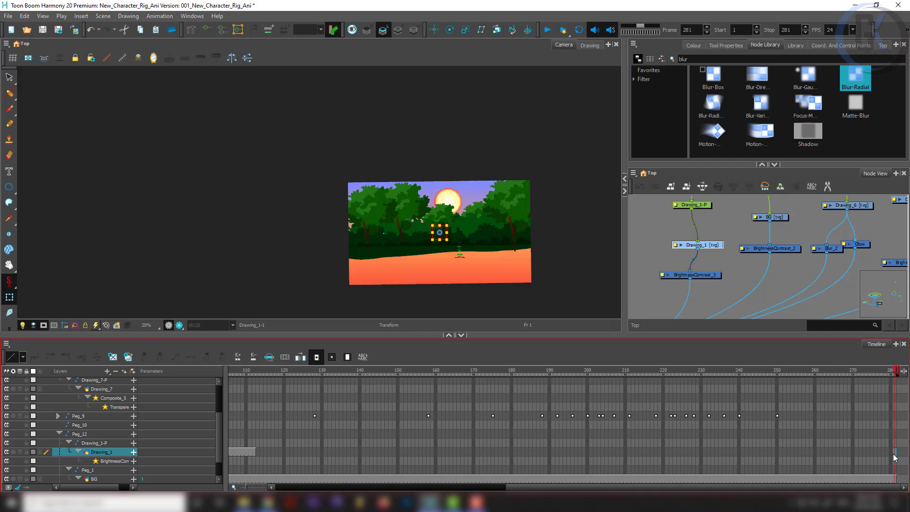
key("F5")
left_click(646, 231)
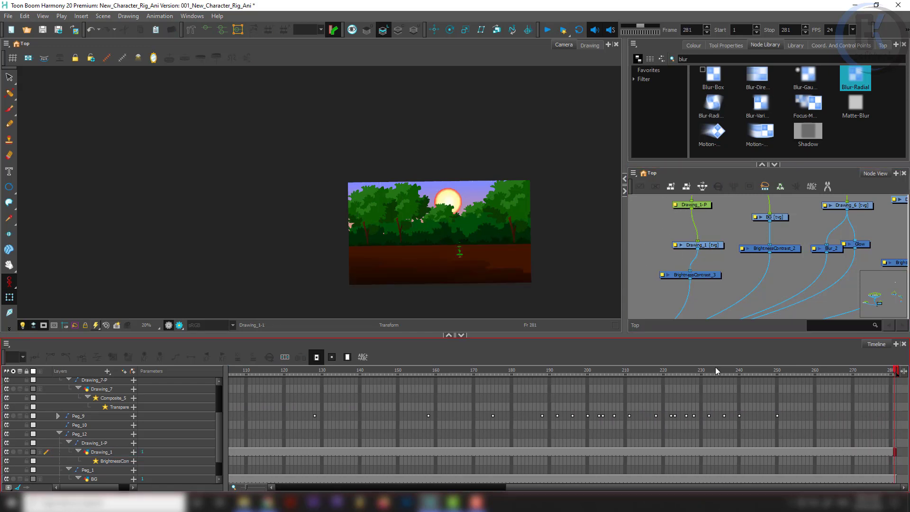
left_click_drag(712, 369, 133, 406)
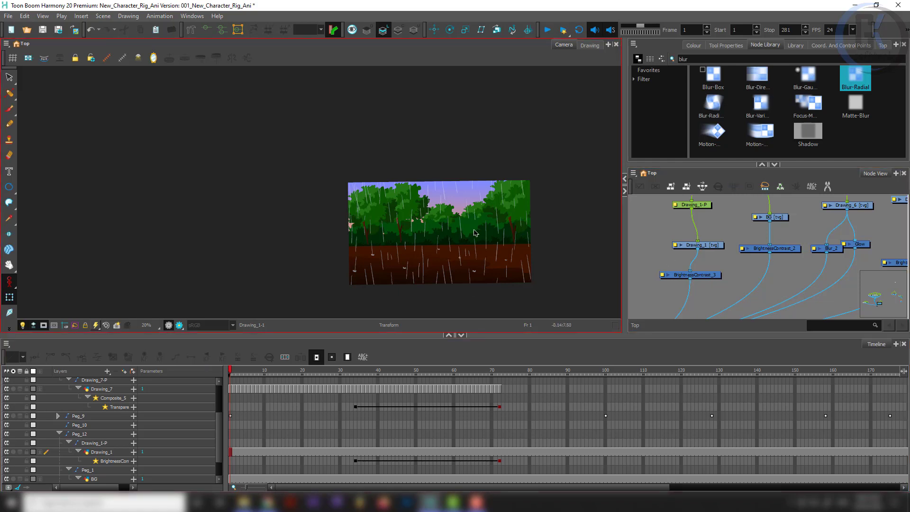
scroll(720, 234, "down", 4)
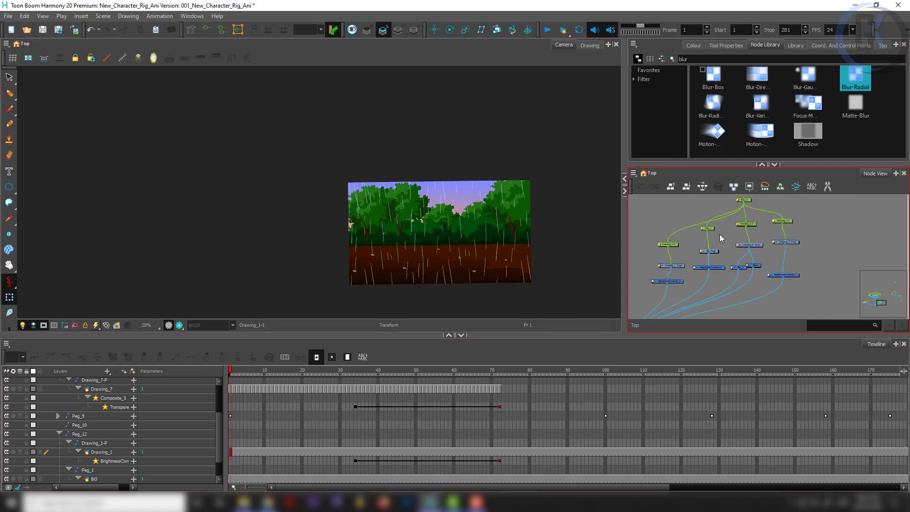
- Rearrange the node network by moving the Drawing_1 node chain away from BG and aligning the BG chain with its neighbours
left_click(706, 228)
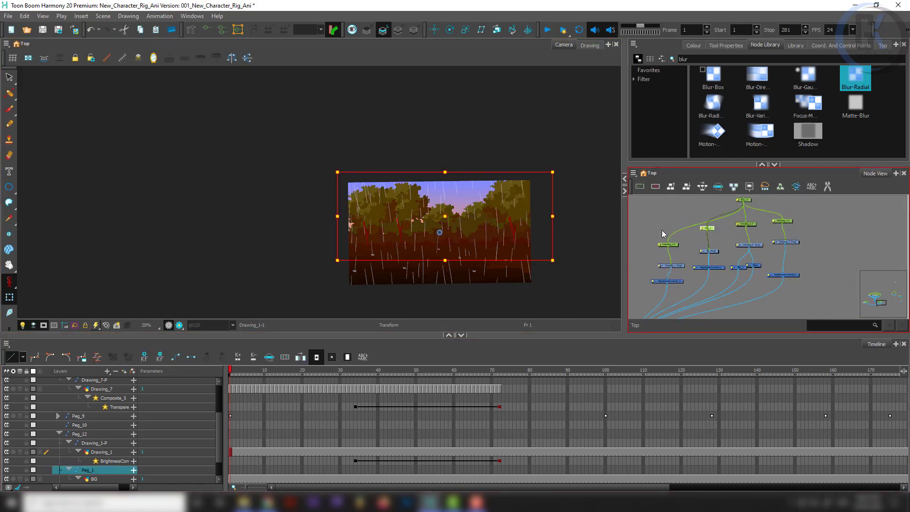
left_click_drag(643, 225, 648, 264)
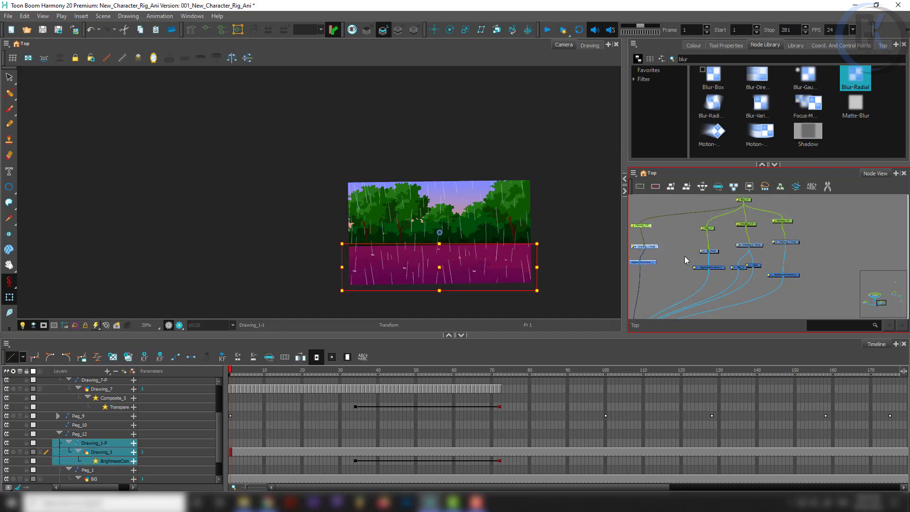
left_click(685, 257)
left_click_drag(687, 223, 716, 262)
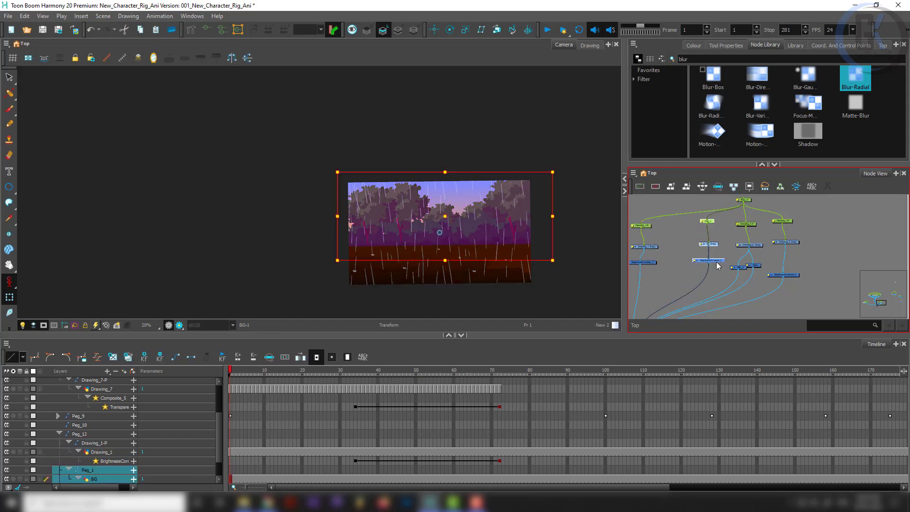
left_click(669, 253)
- Add an Apply-Peg-Transformation node fed by BG's BrightnessContrast_2 node, and connect a new peg to its transformation input
left_click_drag(699, 59, 649, 64)
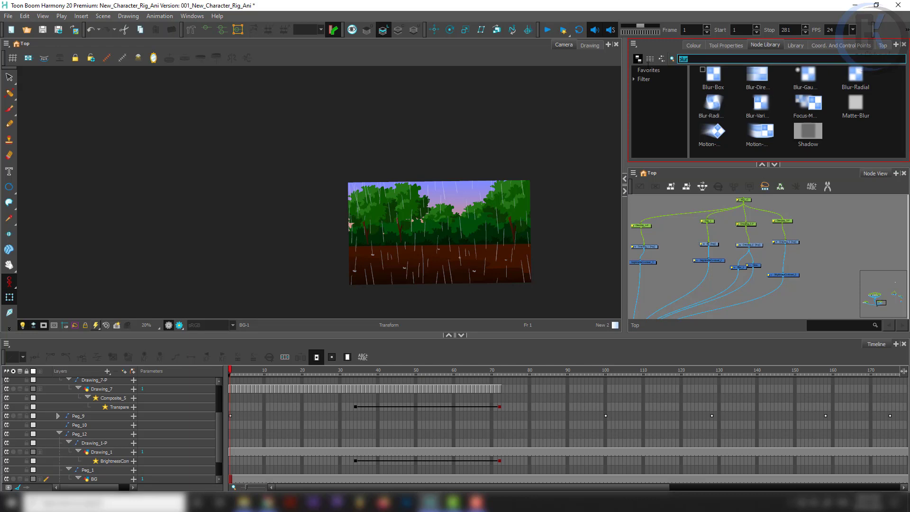
type("peg")
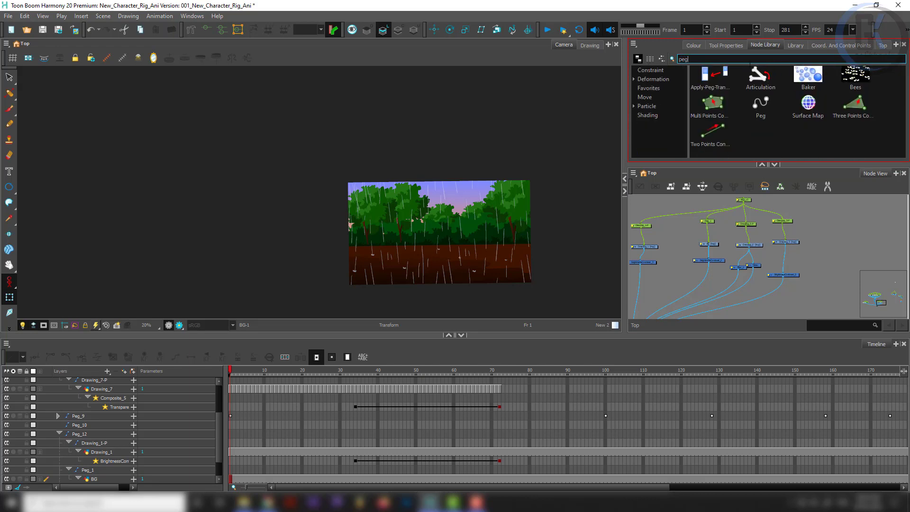
left_click_drag(713, 75, 658, 267)
scroll(689, 274, "up", 3)
key("ctrl+p")
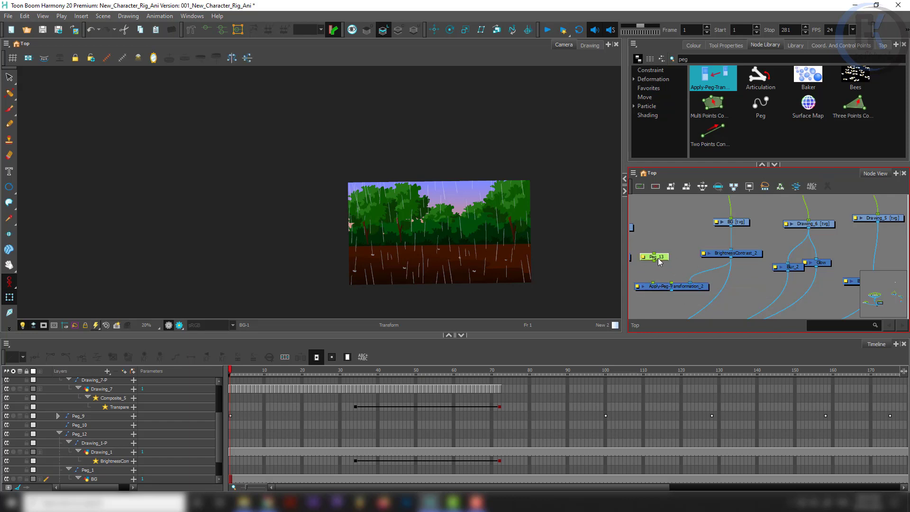
left_click(713, 59)
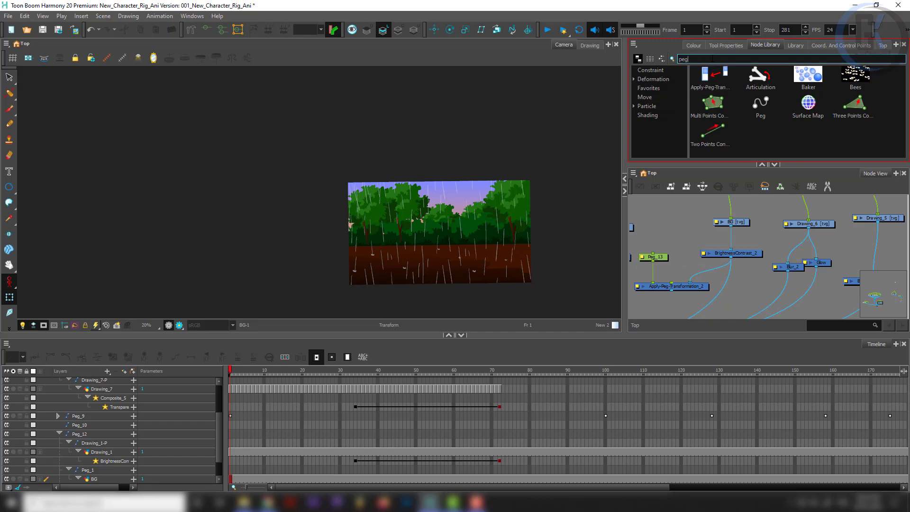
- Add a Shadow node from the node library, connect it between Apply-Peg-Transformation_2 and the final composite, and select Peg_13
type("sha")
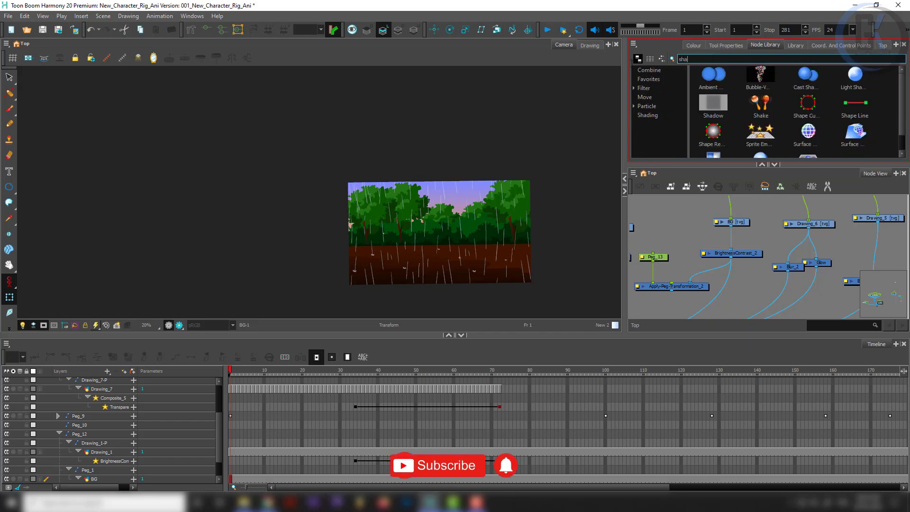
mouse_move(713, 104)
left_mouse_down()
mouse_move(689, 250)
mouse_move(745, 225)
mouse_move(716, 269)
left_mouse_up()
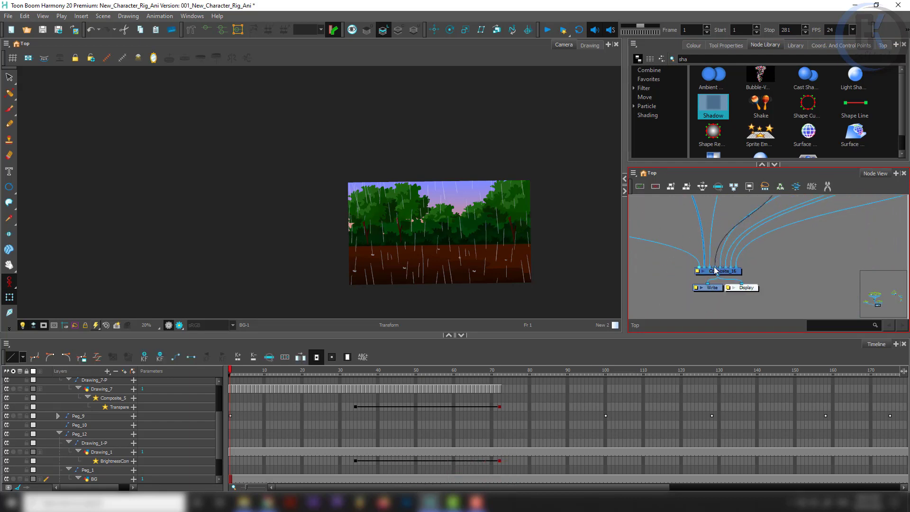
left_click_drag(763, 228, 724, 277)
left_click_drag(754, 234, 733, 271)
left_click_drag(721, 212, 696, 234)
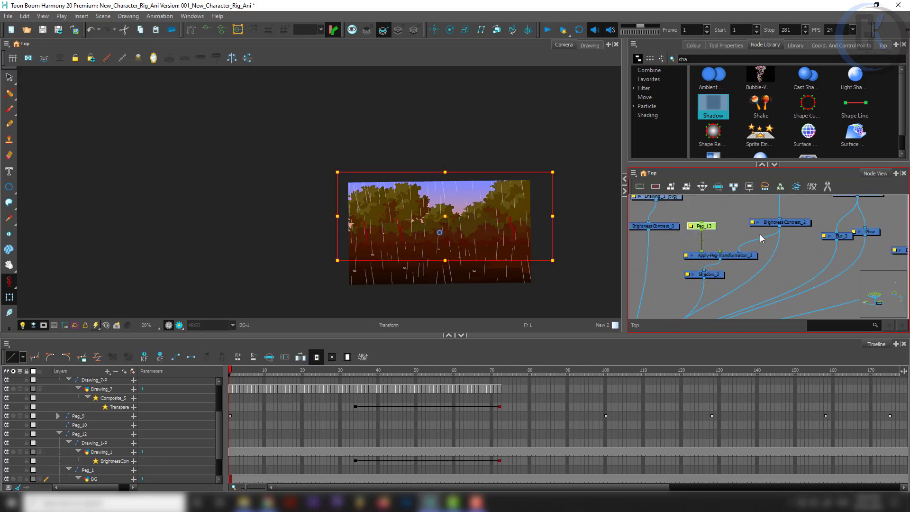
- Lower Peg_13's pivot to the ground's upper edge, flip and flatten the tree-line shadow vertically onto the ground, and undo the extra scaling
left_click(450, 30)
left_click_drag(440, 232, 441, 242)
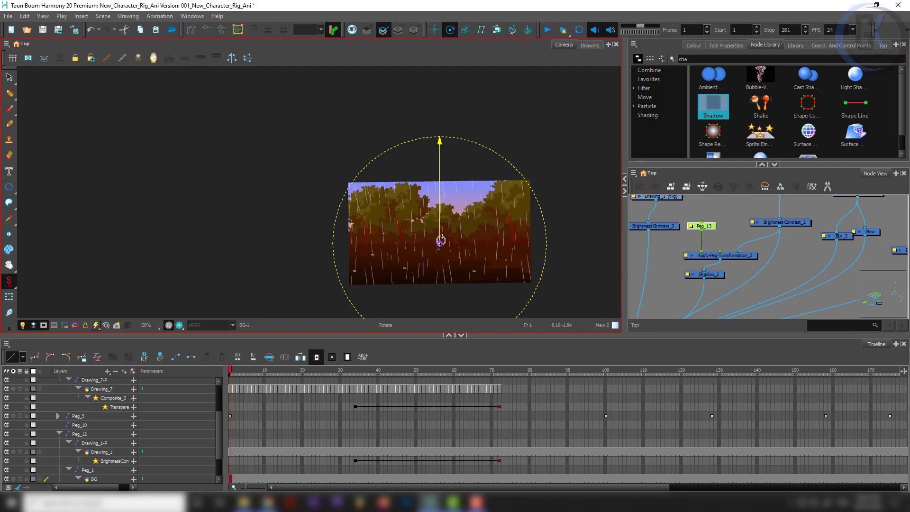
key("shift+t")
left_click(440, 252)
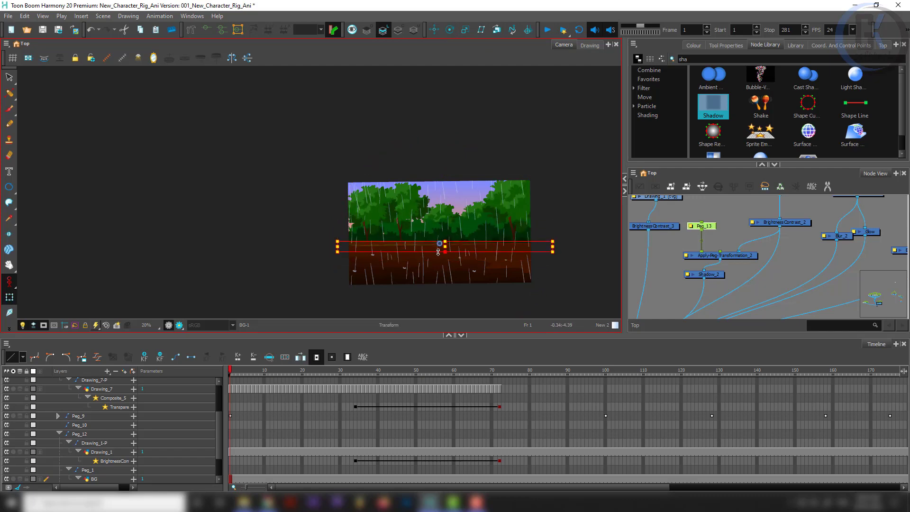
scroll(442, 255, "up", 3)
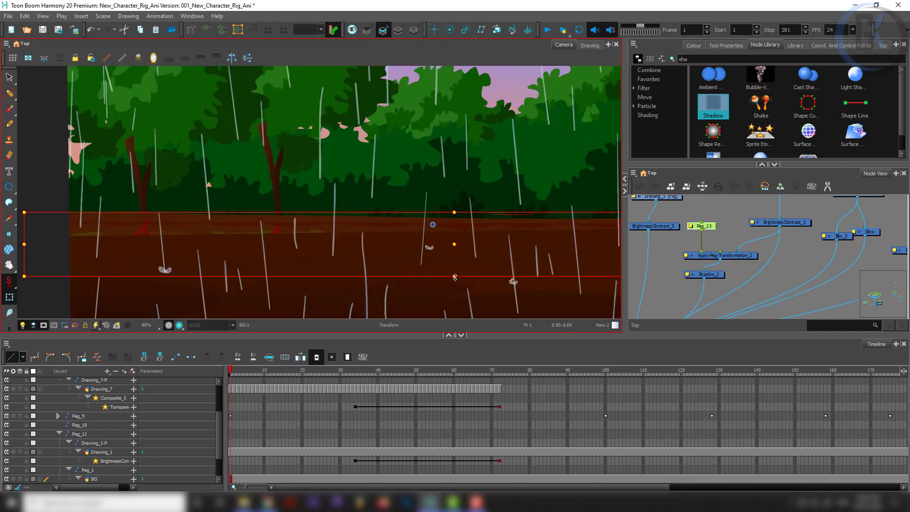
mouse_move(455, 277)
left_mouse_down()
mouse_move(430, 320)
mouse_move(453, 258)
mouse_move(445, 247)
mouse_move(420, 403)
mouse_move(459, 289)
left_mouse_up()
key("ctrl+z")
- Reorder the Shadow node's connection at the final composite so the shadow is layered in front of the ground drawing
scroll(692, 246, "down", 4)
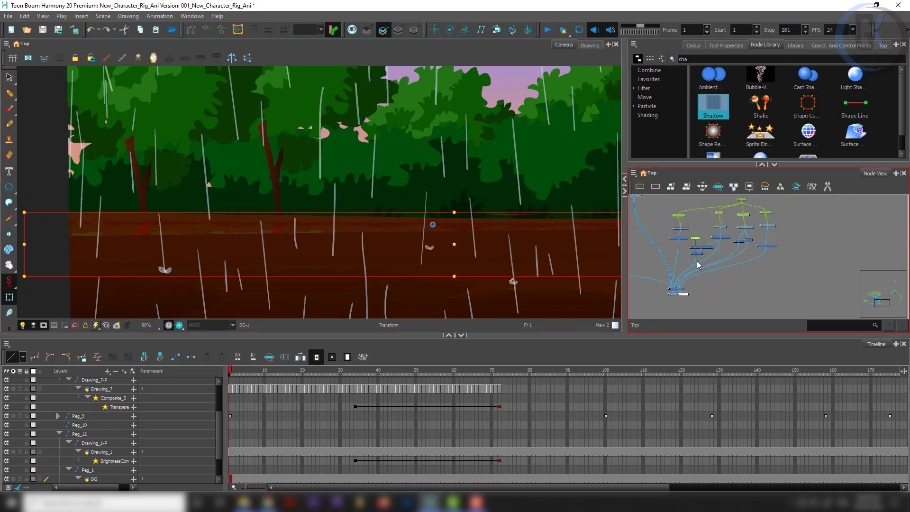
scroll(695, 263, "up", 2)
left_click(704, 249)
left_click_drag(666, 302, 689, 279)
scroll(699, 273, "up", 2)
scroll(692, 277, "down", 3)
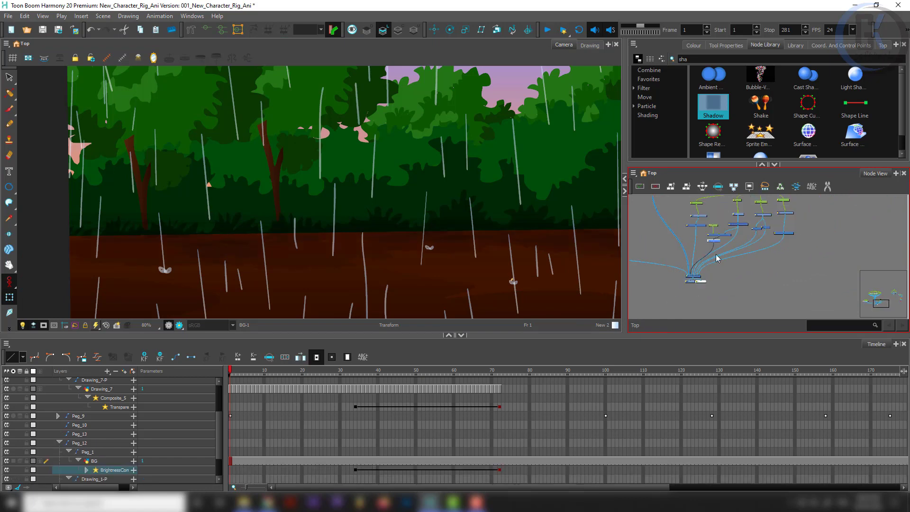
- Select Peg_13 and nudge the shadow vertically to line it up with the base of the trees
left_click(709, 255)
scroll(413, 214, "down", 3)
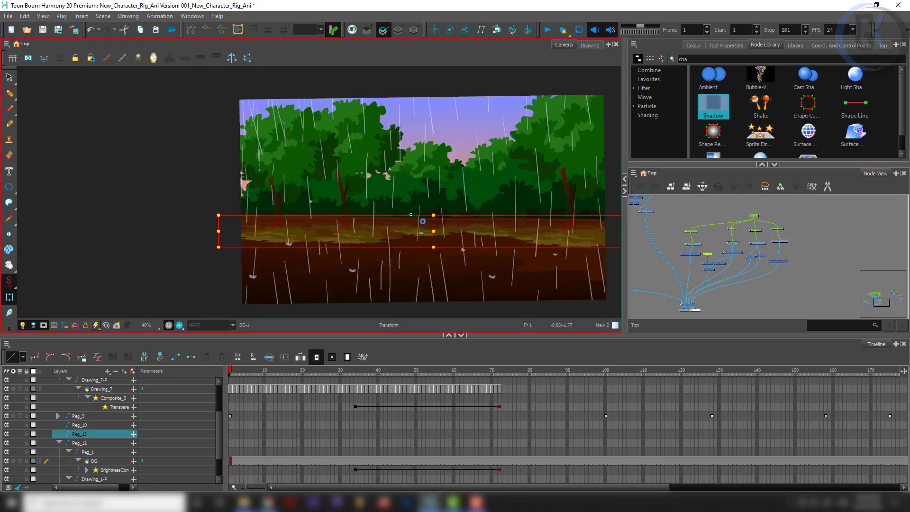
key("Down")
key("Down")
key("Down")
key("Down")
key("Up")
key("Up")
key("Up")
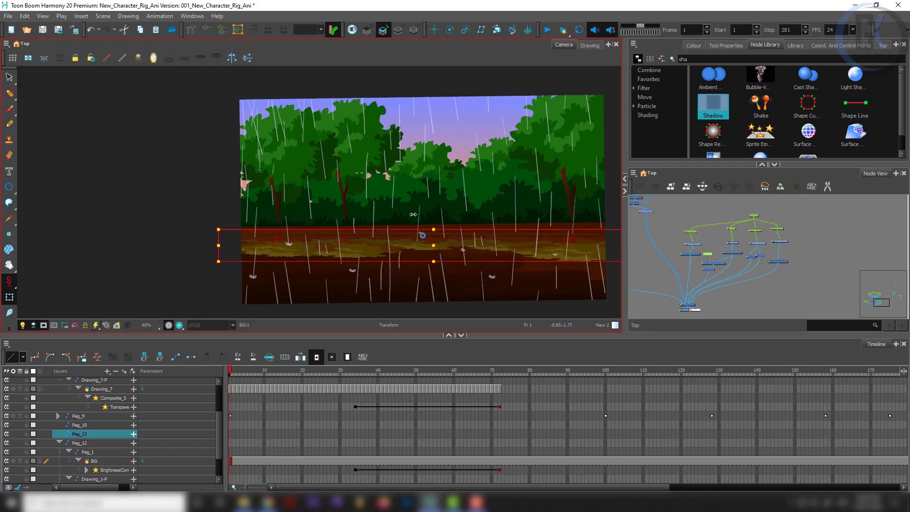
key("Down")
key("Down")
key("Down")
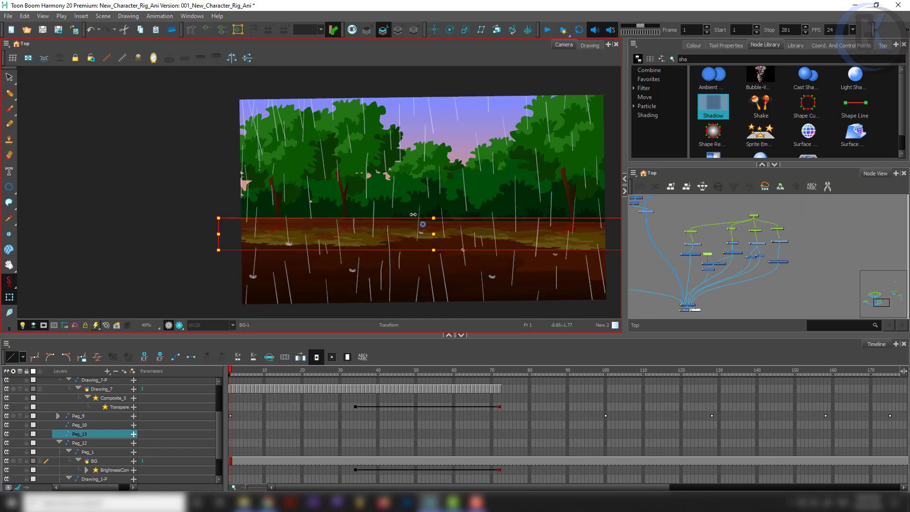
- Flatten the tree-line shadow to about half its height, rotate it slightly to match the horizon, and deselect it
scroll(436, 209, "up", 6)
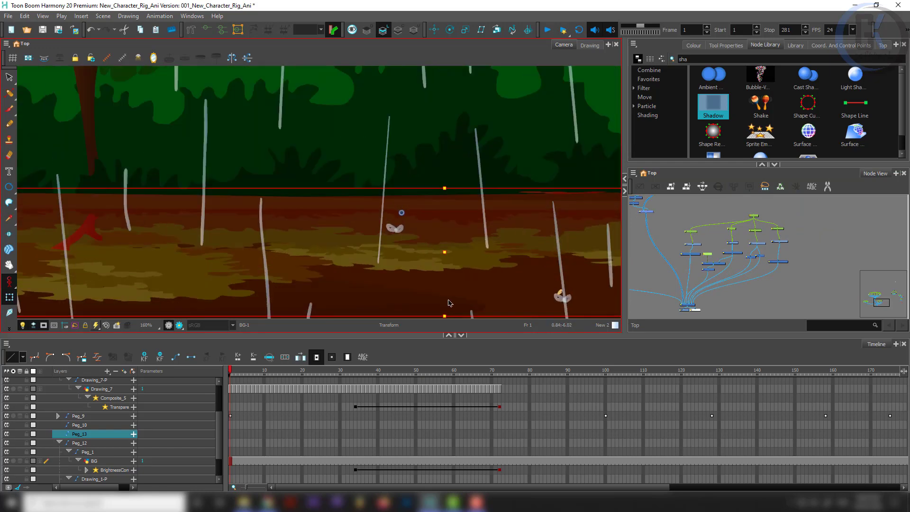
left_click_drag(443, 316, 457, 261)
scroll(468, 249, "down", 6)
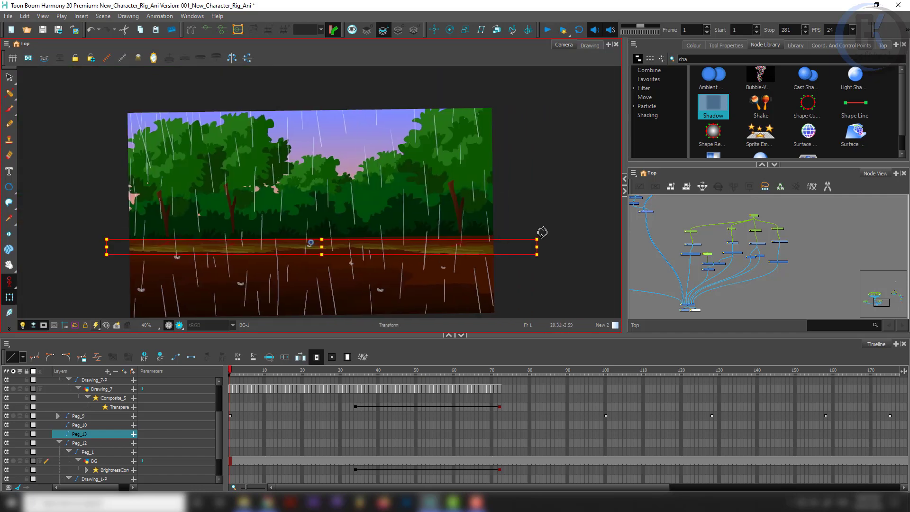
left_click_drag(542, 232, 540, 230)
left_click(609, 456)
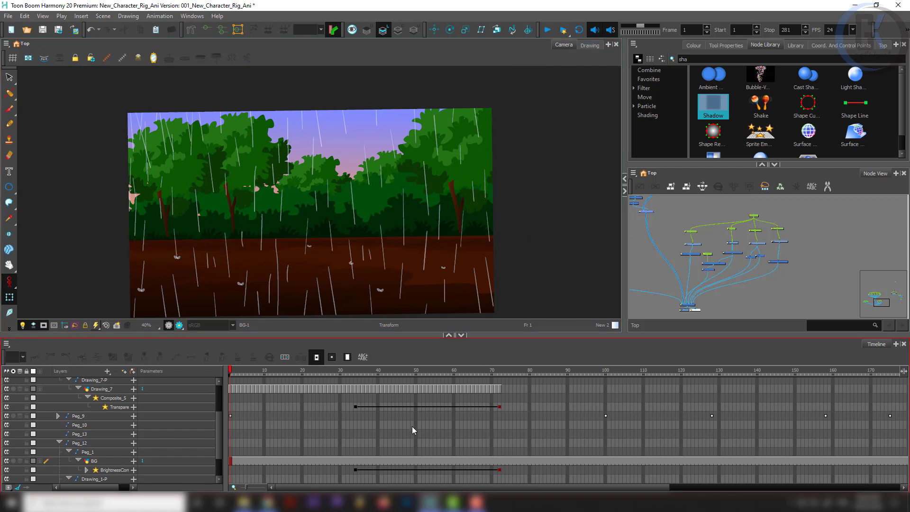
- Go to frame 34 and shift Peg_13's pivot slightly up and sideways near the ground's upper edge
left_click(356, 372)
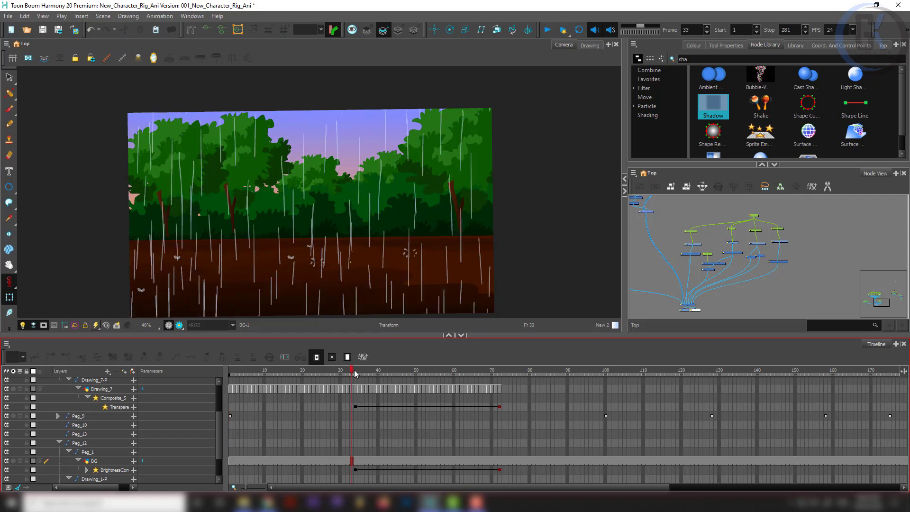
left_click(650, 244)
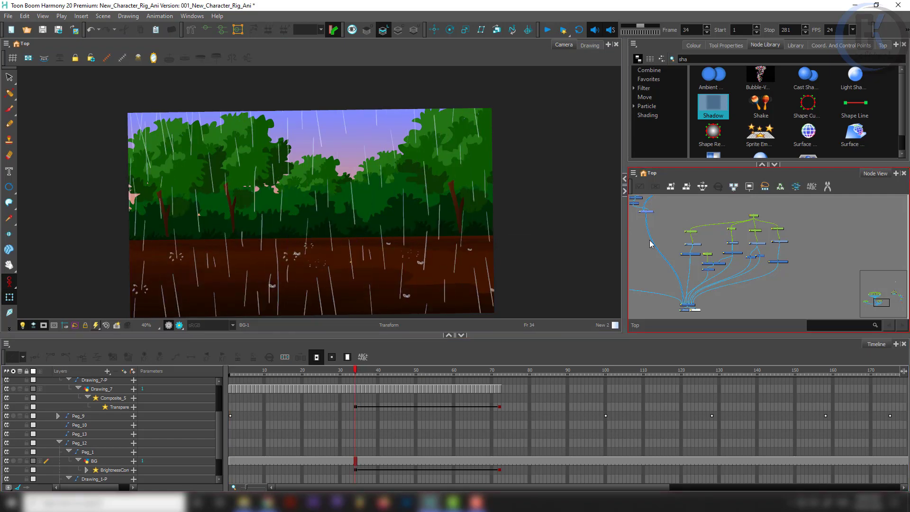
left_click(702, 230)
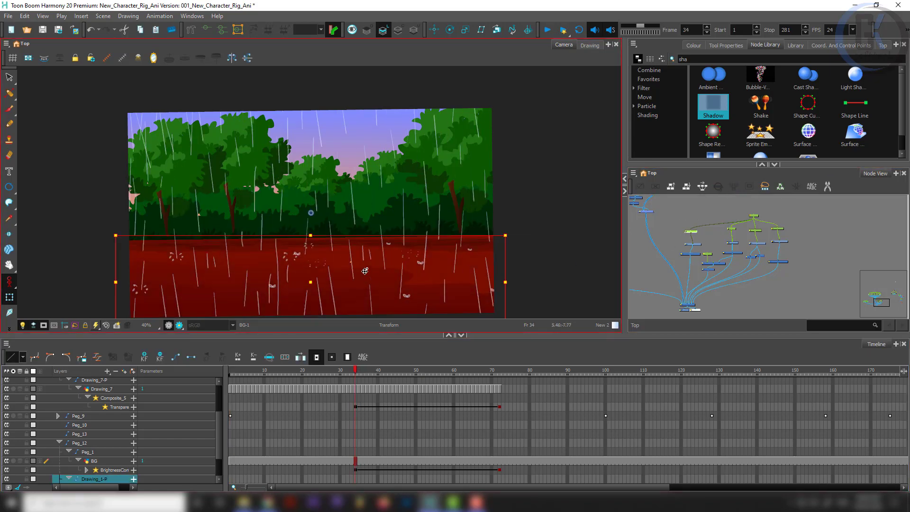
left_click(708, 254)
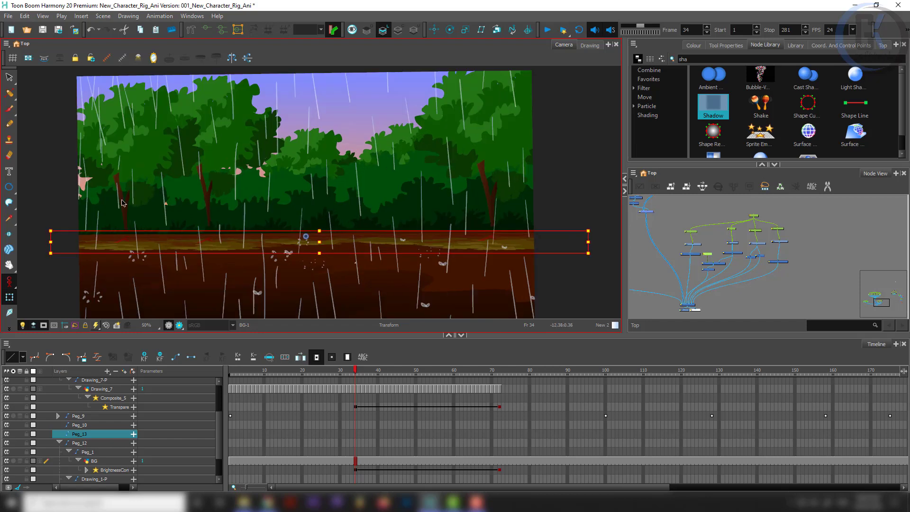
left_click(14, 286)
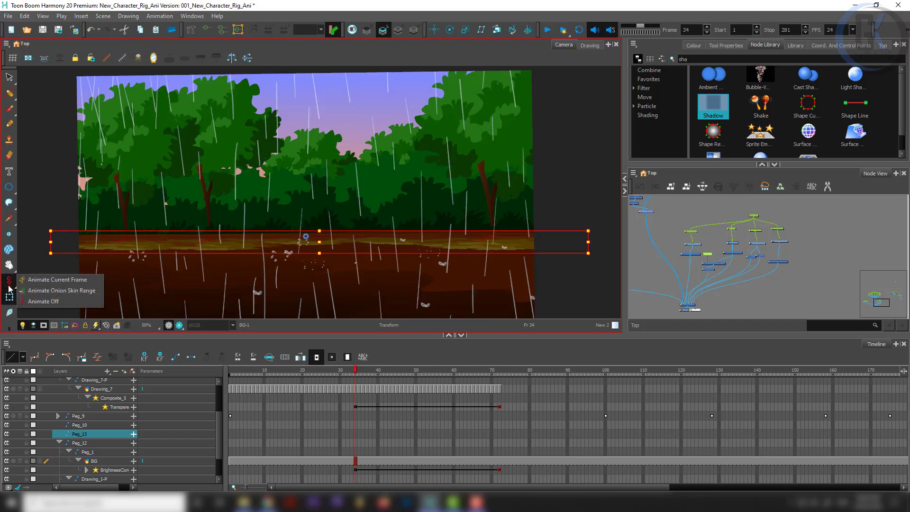
left_click(384, 227)
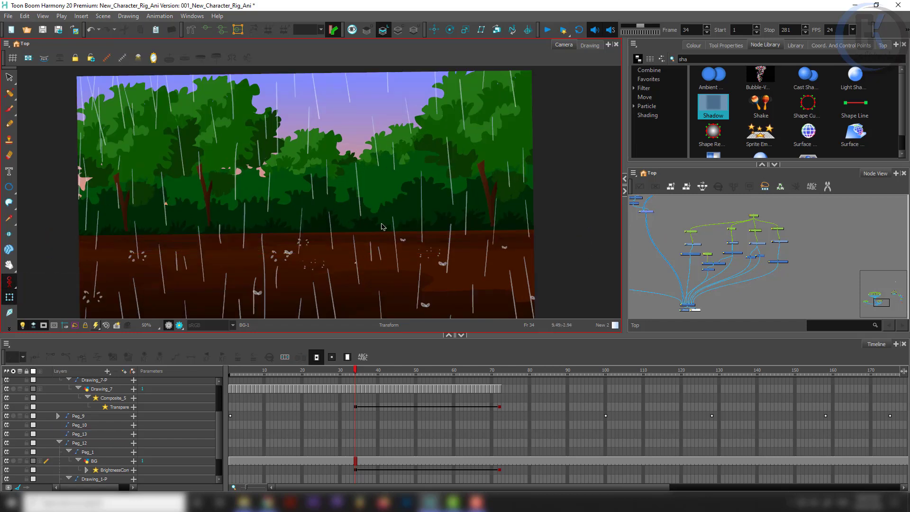
left_click(707, 254)
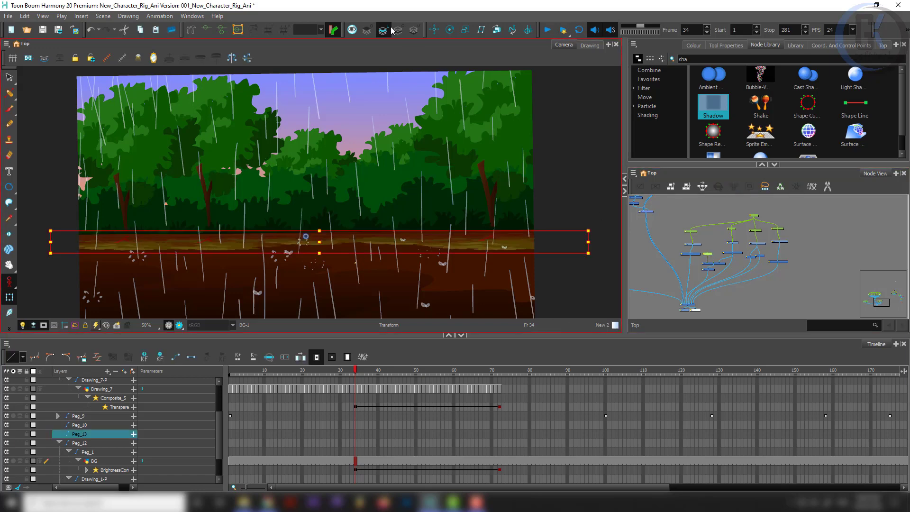
left_click(450, 29)
scroll(280, 245, "up", 5)
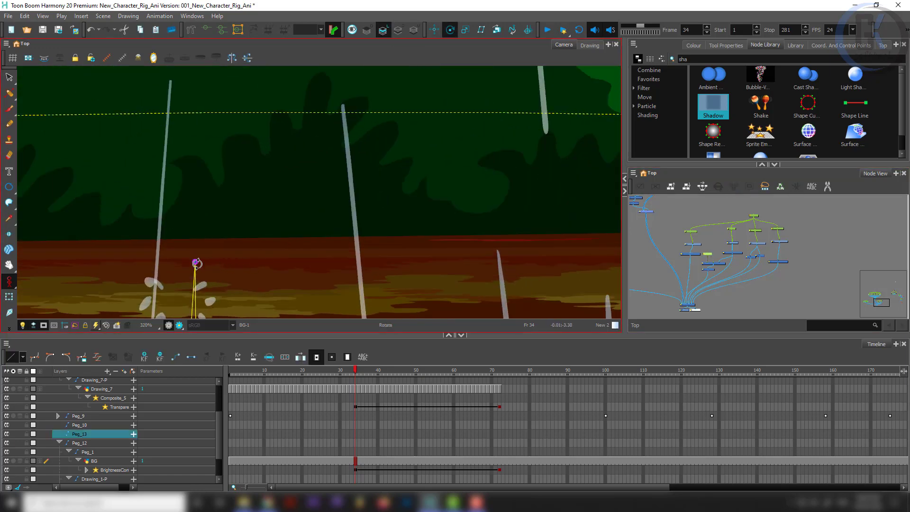
left_click_drag(206, 256, 214, 251)
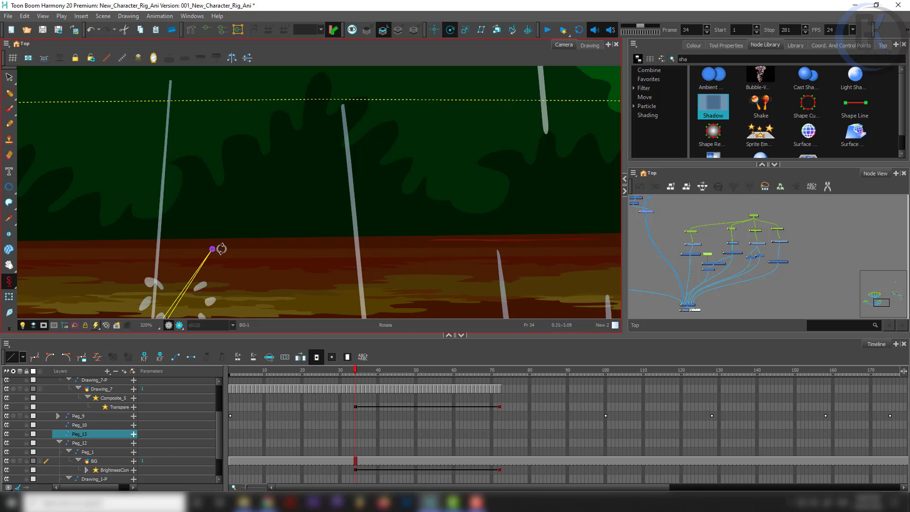
- Nudge the shadow up to the tree bases and squash it vertically into a thin strip along the horizon
key("shift+t")
scroll(260, 235, "down", 2)
scroll(281, 264, "up", 1)
key("Up")
key("Up")
key("Up")
key("Up")
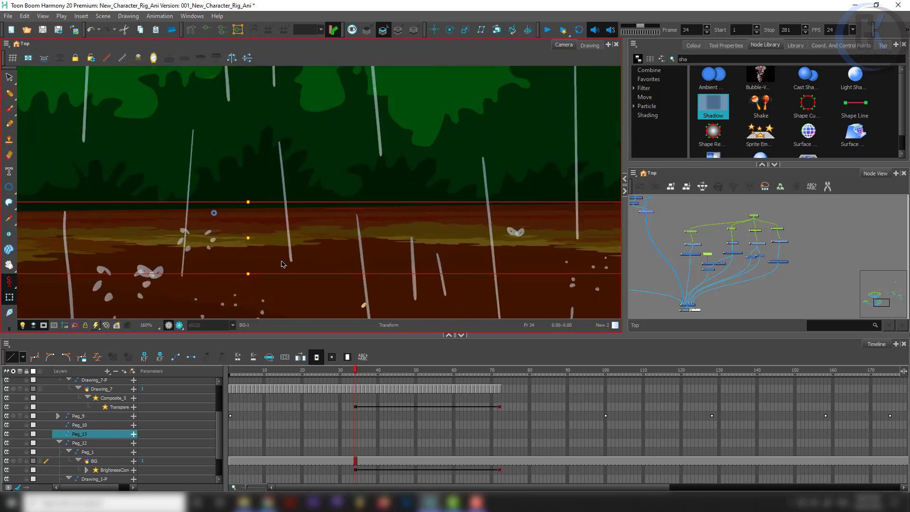
key("Down")
key("Down")
key("Down")
key("Down")
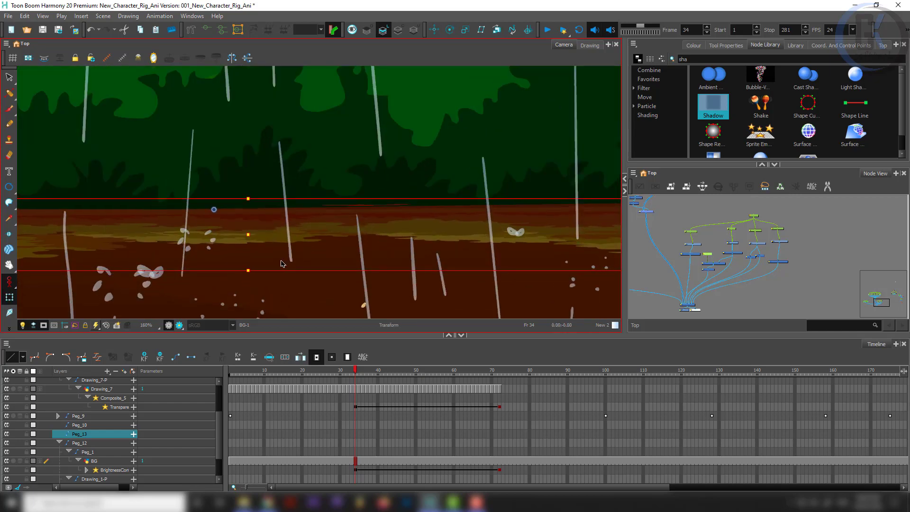
left_click_drag(249, 271, 248, 223)
- Rotate the thin shadow strip slightly to follow the horizon and nudge it up
scroll(438, 251, "down", 5)
key("space")
left_click_drag(522, 242, 364, 242)
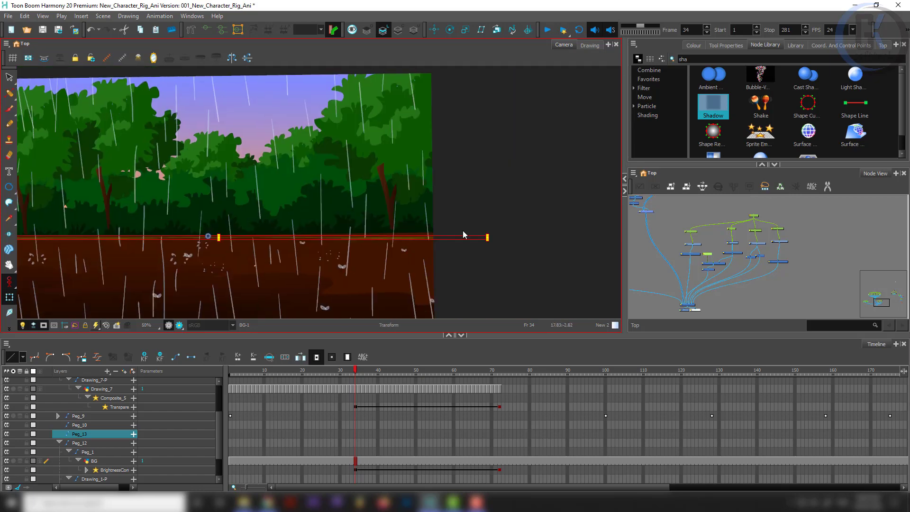
left_click_drag(492, 231, 493, 229)
key("Up")
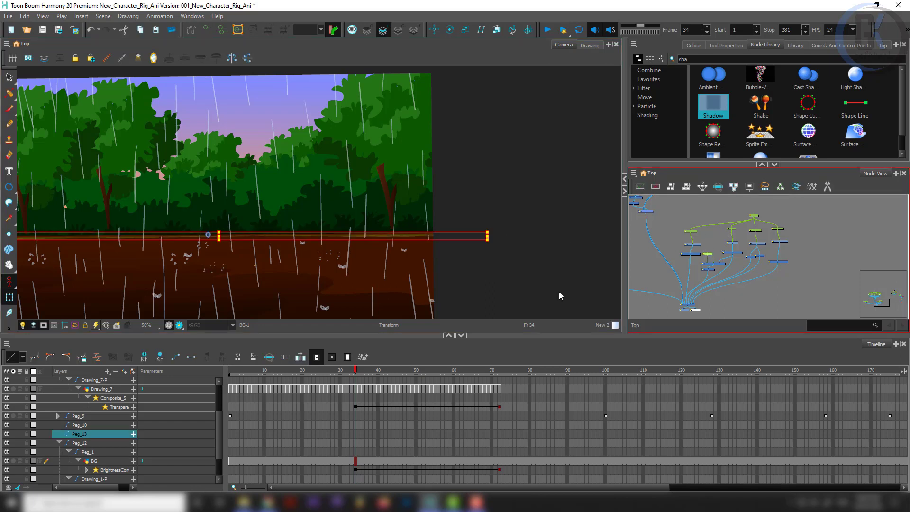
- Turn on Animate Current Frame and add a keyframe for Peg_13 at frame 34
left_click(11, 283)
left_click(31, 282)
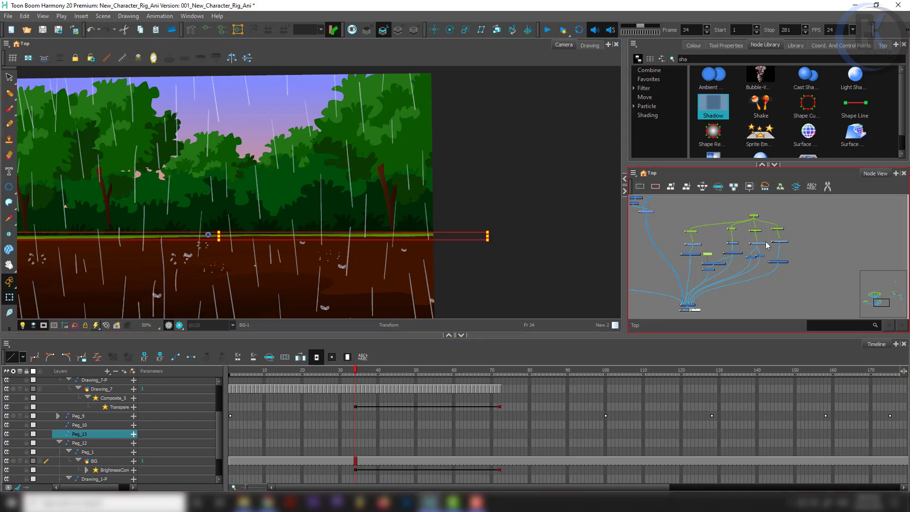
left_click(711, 248)
left_click(709, 253)
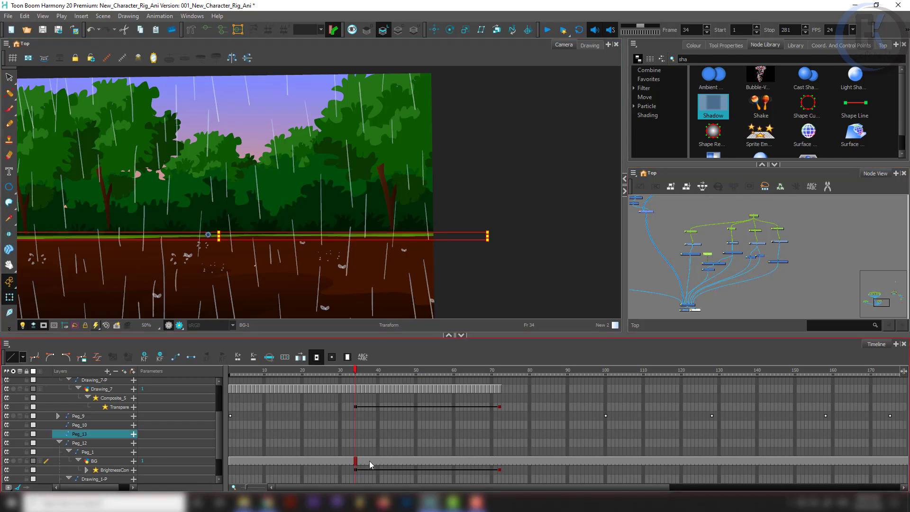
scroll(369, 461, "down", 2)
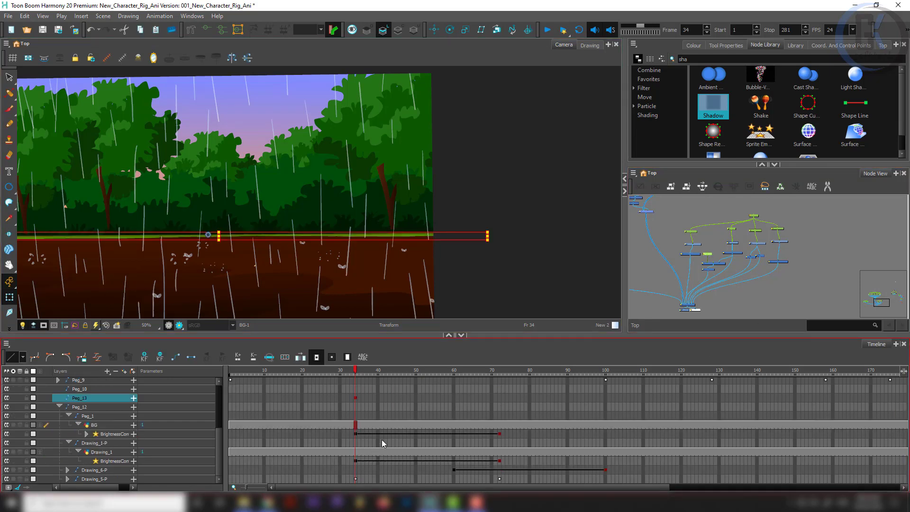
- Find the start of the Drawing_6-P animation and add a Peg_13 keyframe at that point, frame 60
left_click(498, 372)
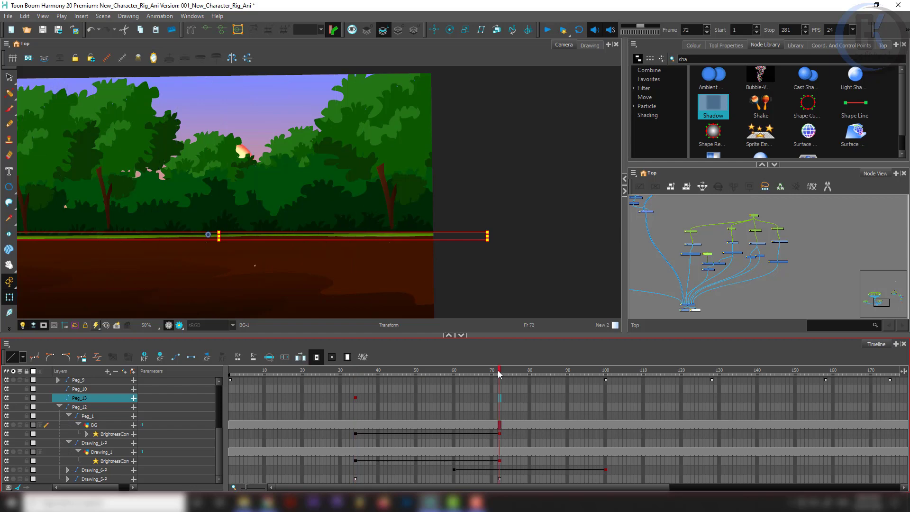
left_click_drag(498, 377, 465, 375)
left_click(497, 372)
left_click(454, 382)
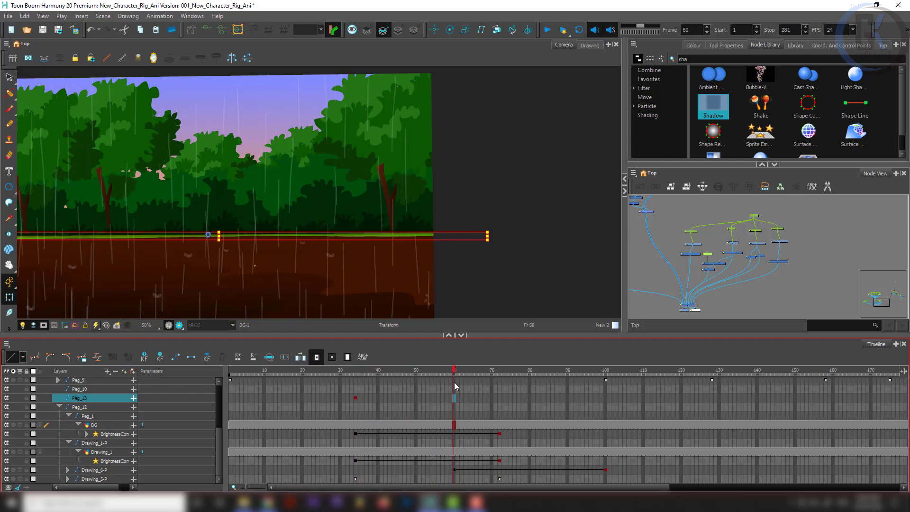
left_click(454, 470)
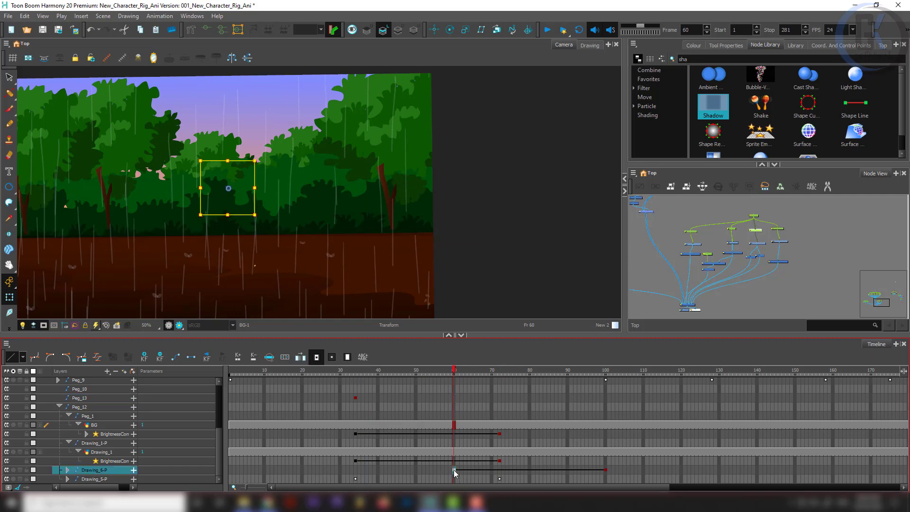
left_click(453, 398)
key("F6")
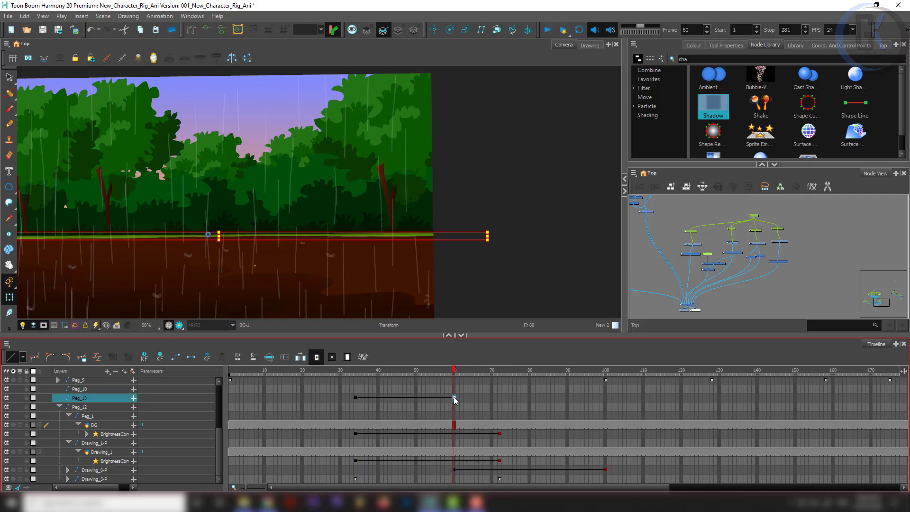
- Add a Peg_13 keyframe at frame 100, stretch the shadow strip down over the ground and rotate it slightly
left_click_drag(457, 375, 608, 383)
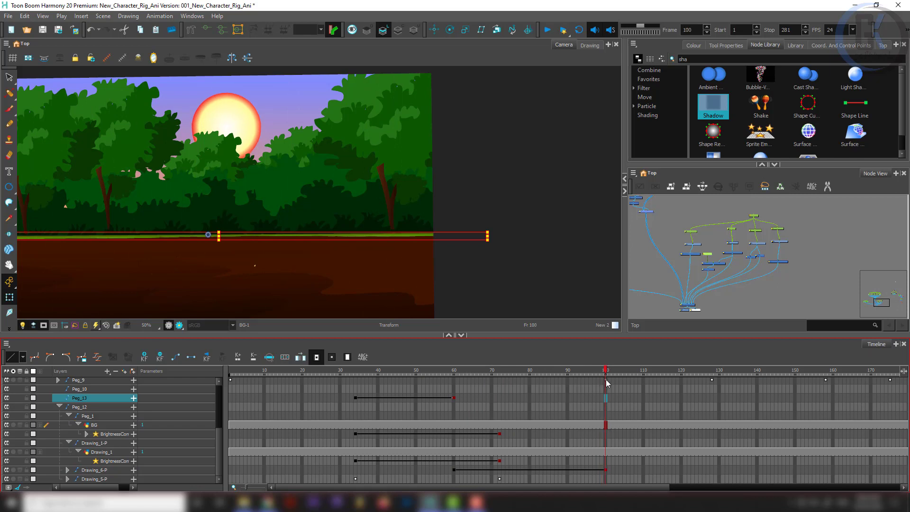
left_click(606, 399)
key("F6")
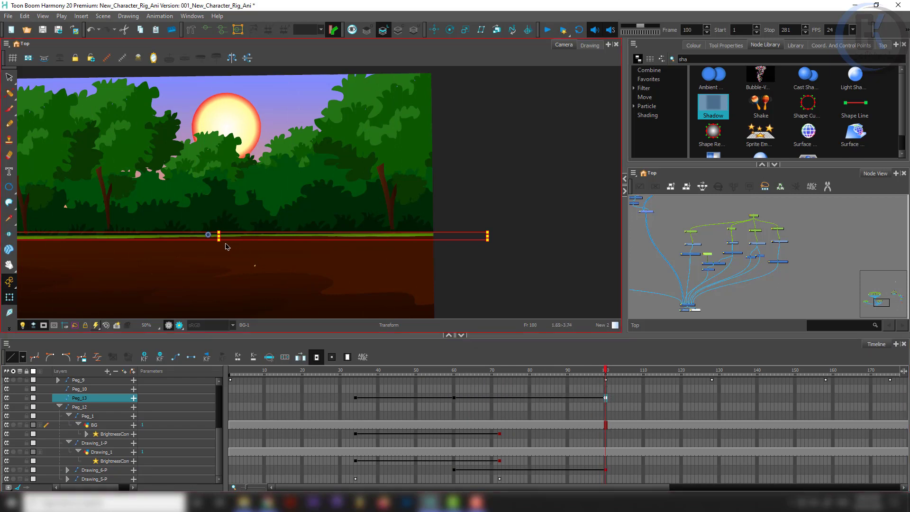
left_click_drag(219, 243, 175, 298)
scroll(267, 244, "down", 2)
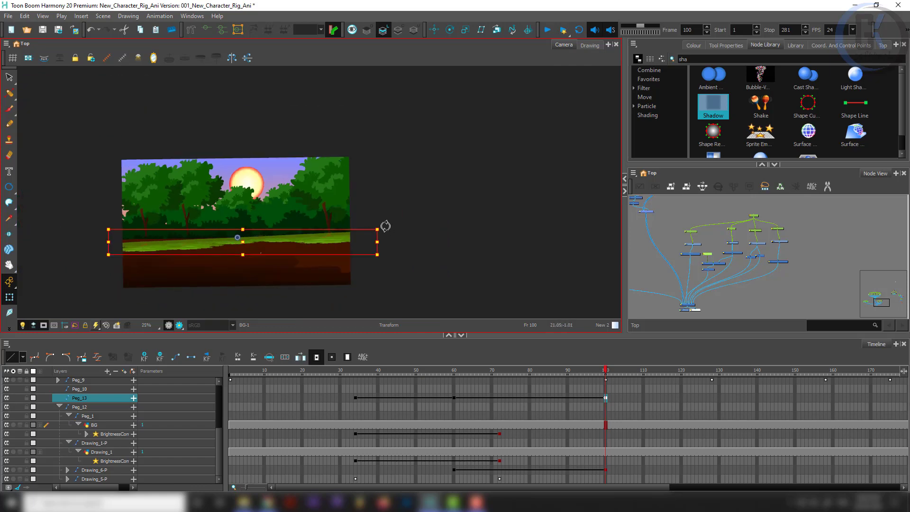
left_click_drag(385, 227, 392, 231)
left_click(415, 232)
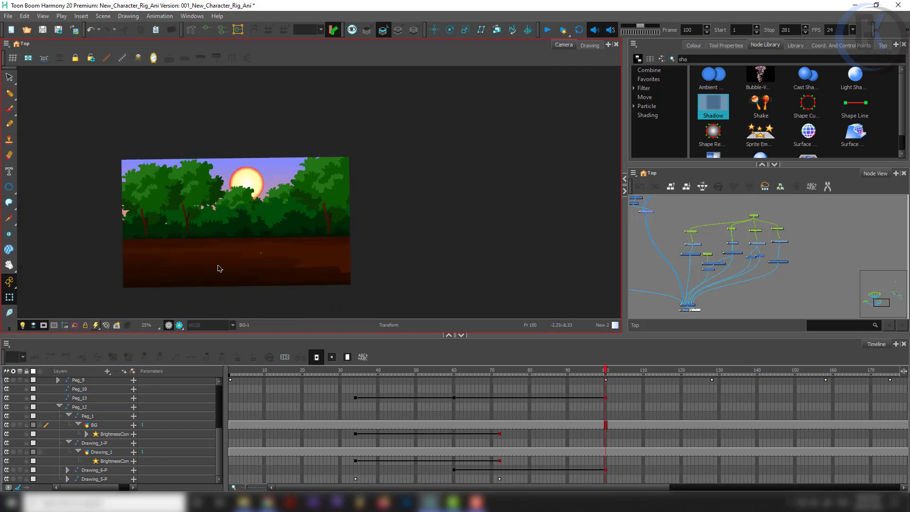
- Insert a Composite node between the Peg_13 Apply-Peg-Transformation node and Shadow_2, and display the camera view in Render View
scroll(246, 254, "up", 3)
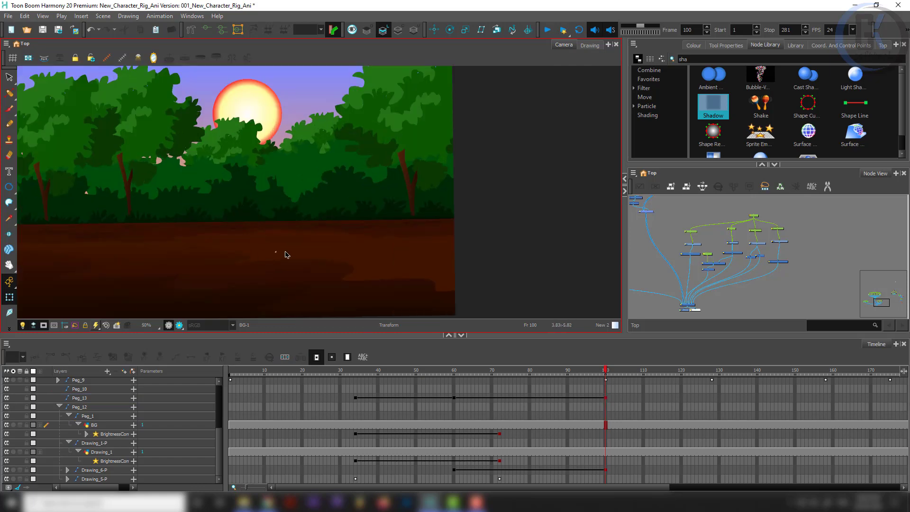
scroll(287, 255, "down", 1)
scroll(721, 265, "up", 4)
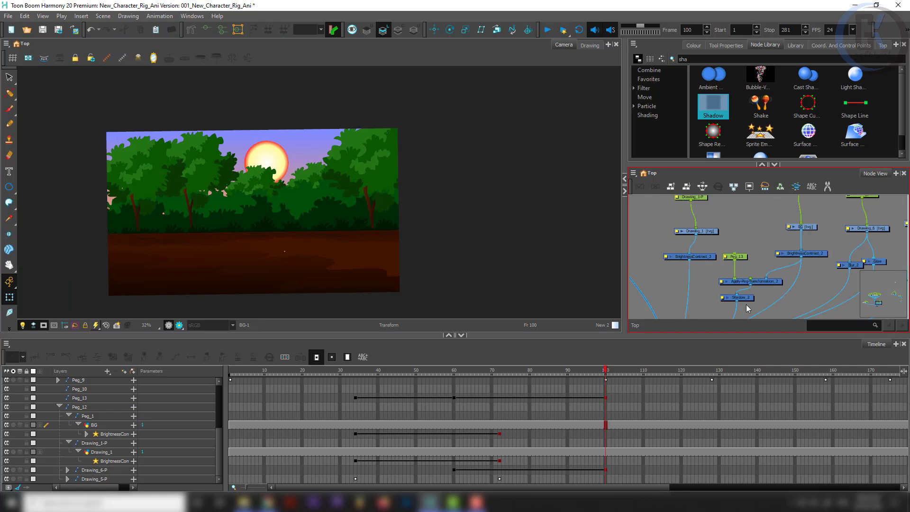
mouse_move(750, 297)
left_mouse_down()
mouse_move(756, 314)
mouse_move(765, 302)
mouse_move(754, 303)
left_mouse_up()
left_click(752, 299)
key("ctrl+v")
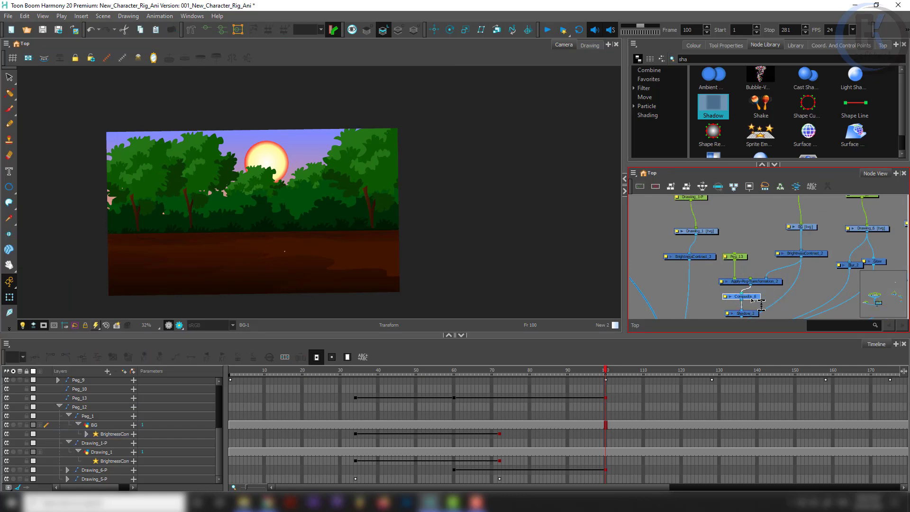
left_click(179, 325)
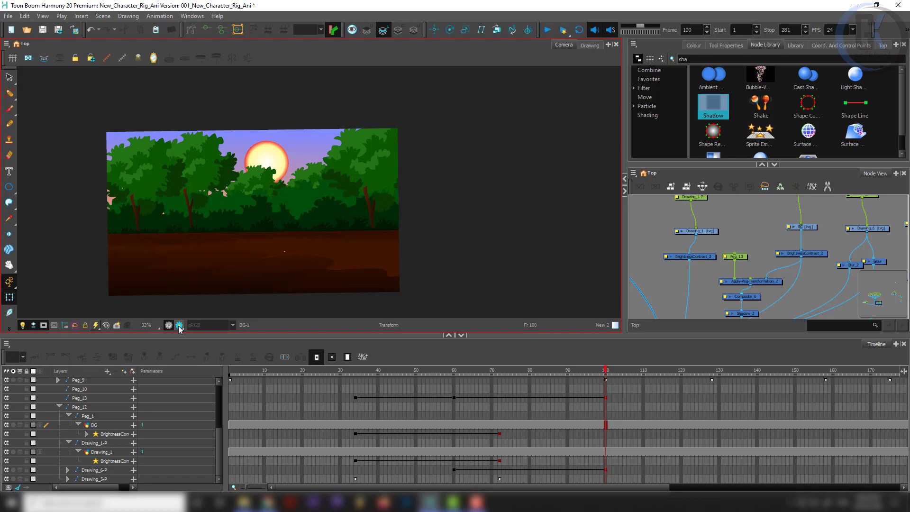
- Set the Shadow_2 colour to black with alpha 17 and close its layer properties
scroll(721, 281, "up", 5)
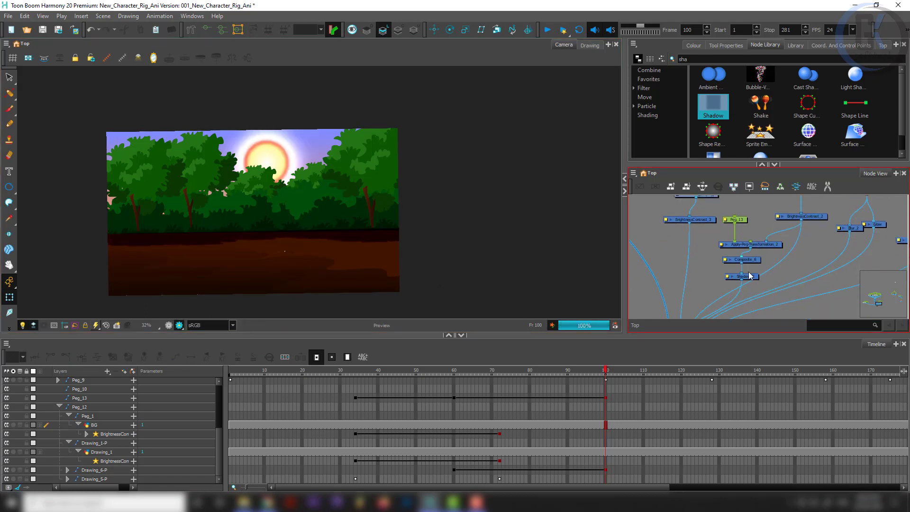
double_click(709, 273)
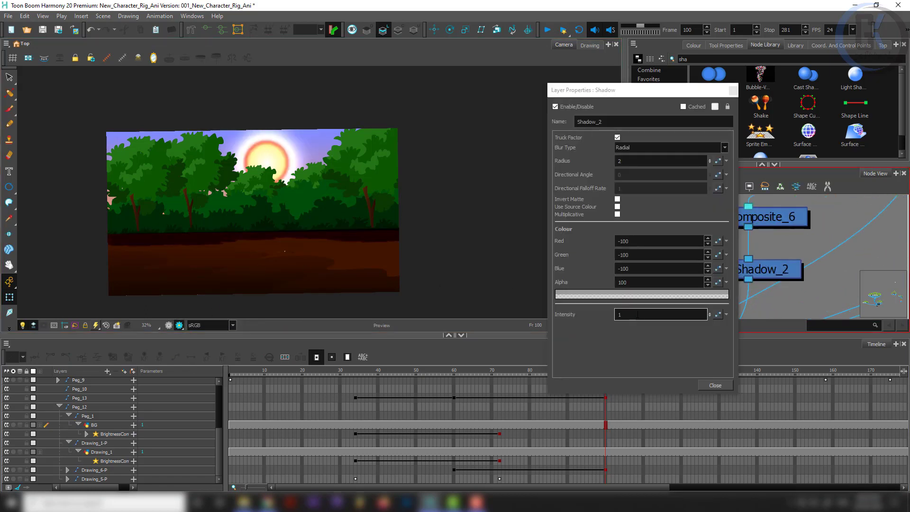
left_click(638, 294)
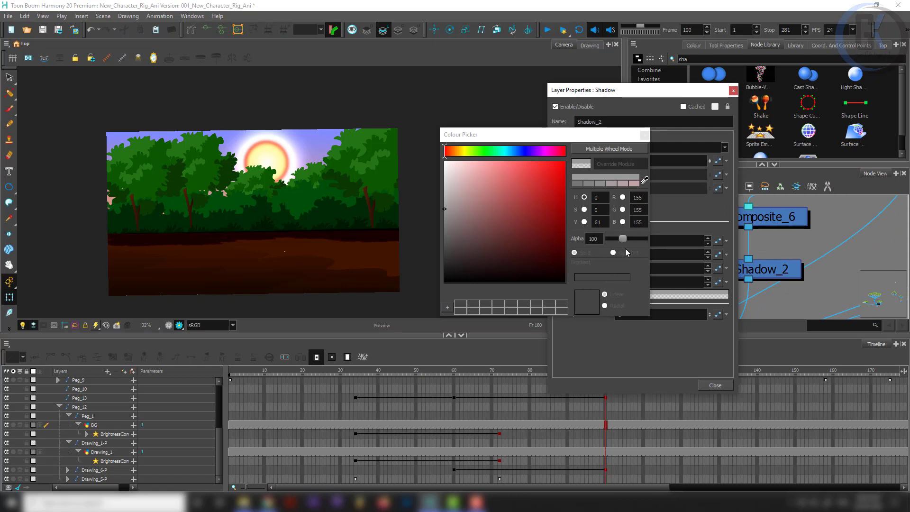
left_click_drag(555, 272, 611, 325)
left_click_drag(624, 238, 612, 241)
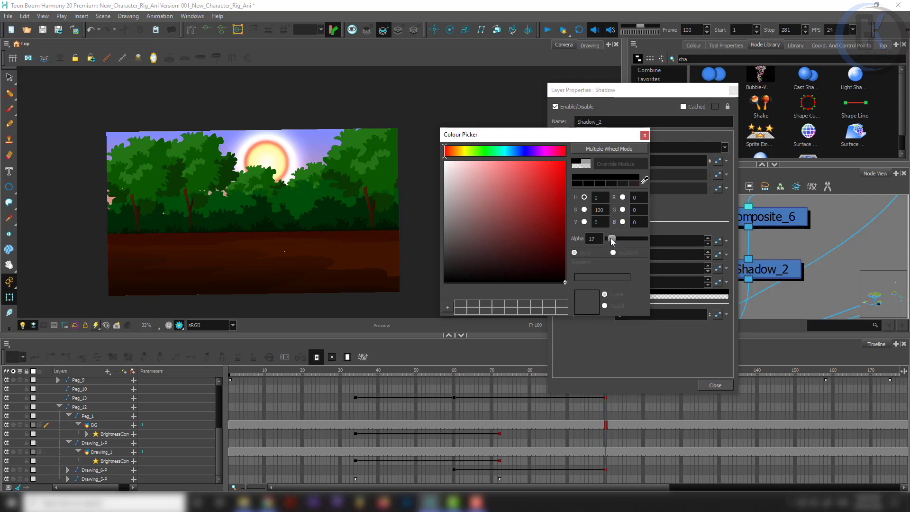
left_click(645, 135)
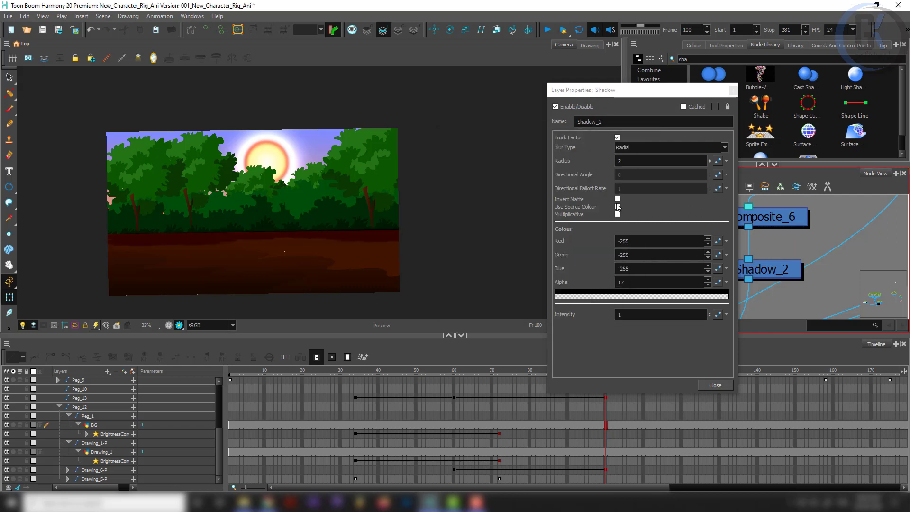
left_click(725, 92)
- Scrub the timeline from frame 64 to frame 118 to check the tree-line shadow animation
scroll(263, 212, "down", 5)
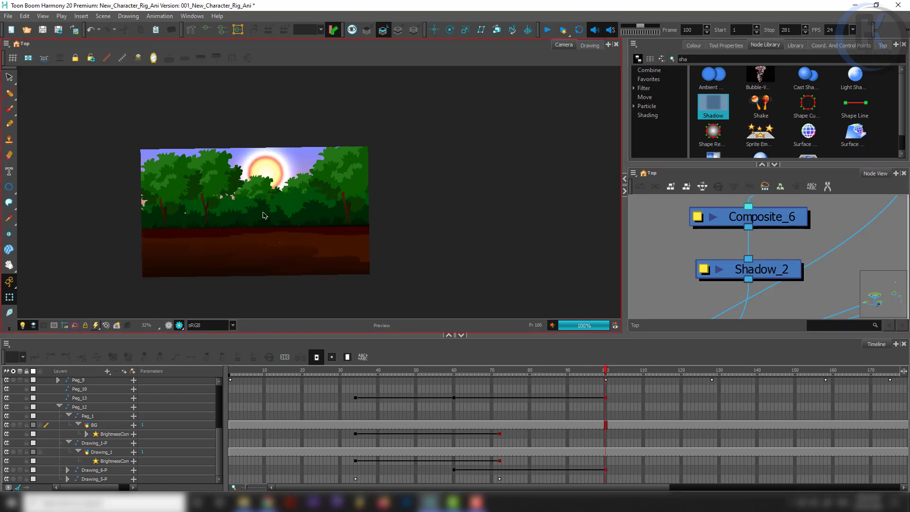
left_click(469, 370)
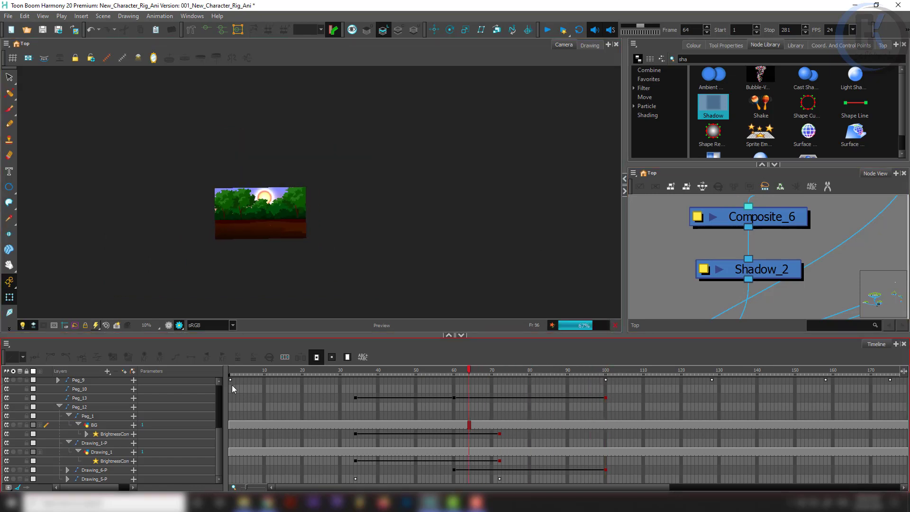
left_click_drag(469, 372, 673, 375)
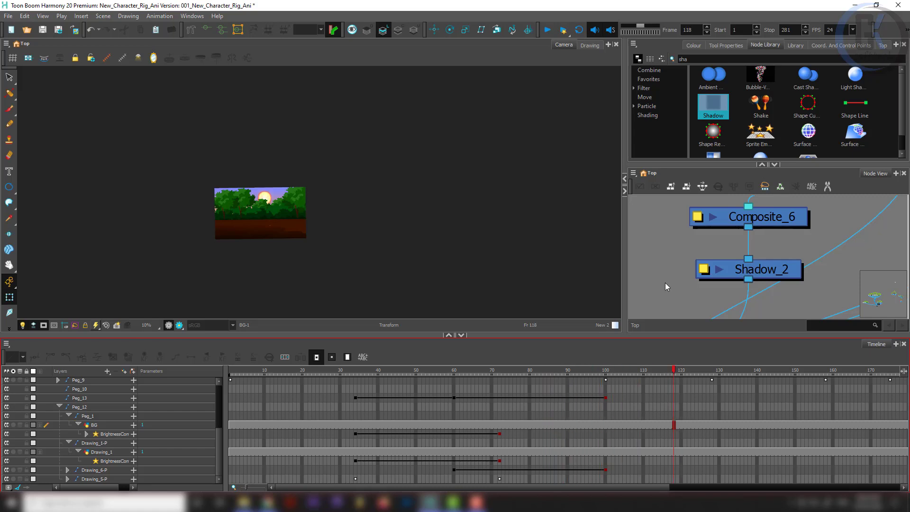
scroll(667, 284, "down", 5)
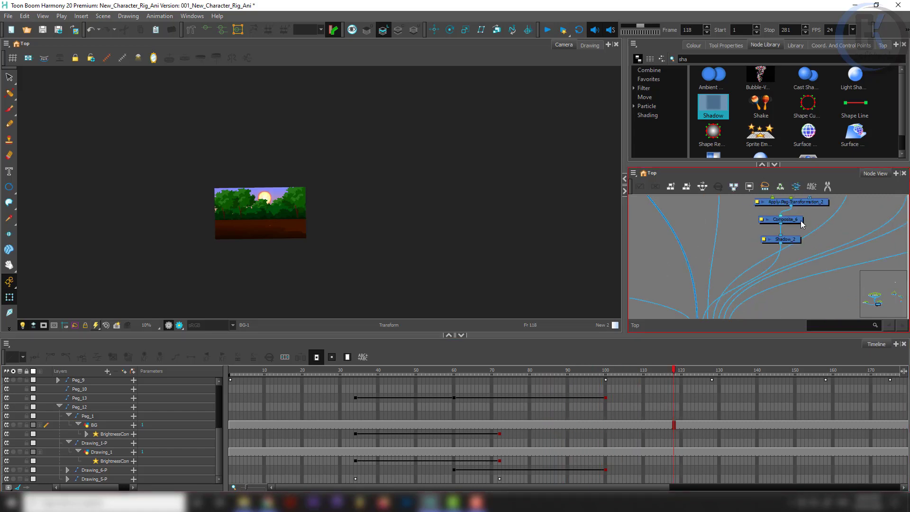
- Select the Peg_10 node that drives the plant's shadow and add a keyframe for it at frame 60
left_click(453, 372)
scroll(778, 244, "up", 5)
scroll(787, 255, "up", 5)
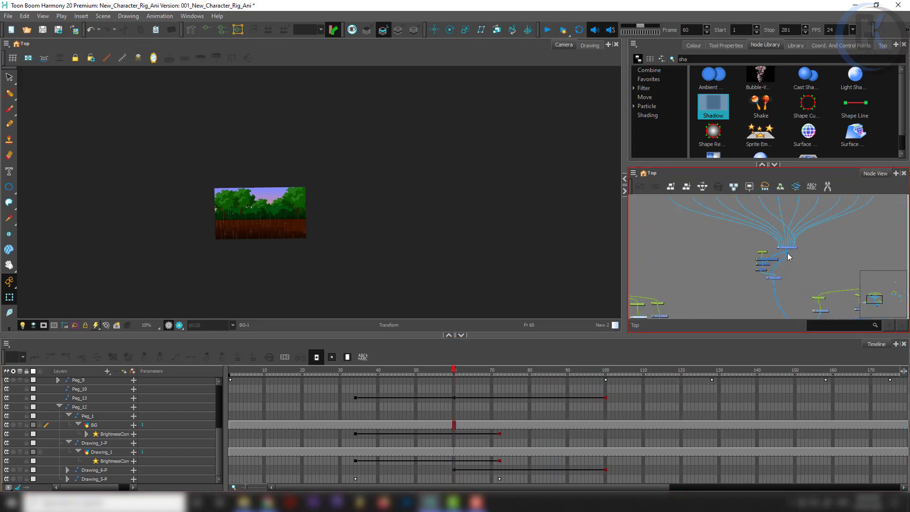
left_click(729, 252)
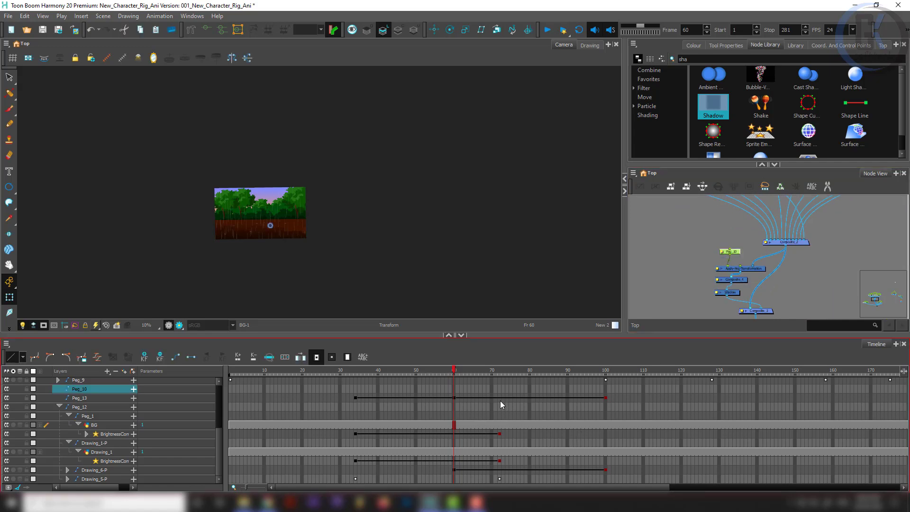
- Try a Peg_10 keyframe at frame 100, inspect its shadow up close and undo the change
left_click(607, 372)
key("F6")
scroll(238, 225, "up", 8)
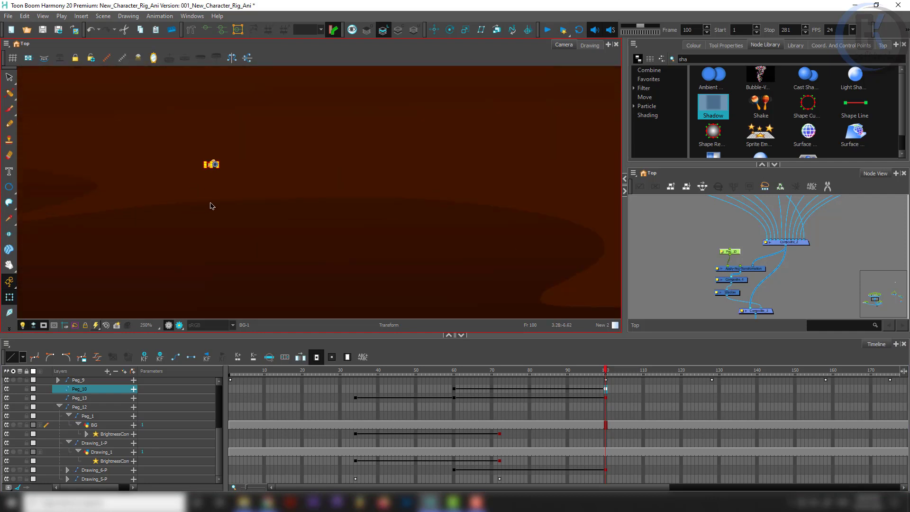
scroll(212, 205, "down", 3)
key("ctrl+z")
key("1")
key("1")
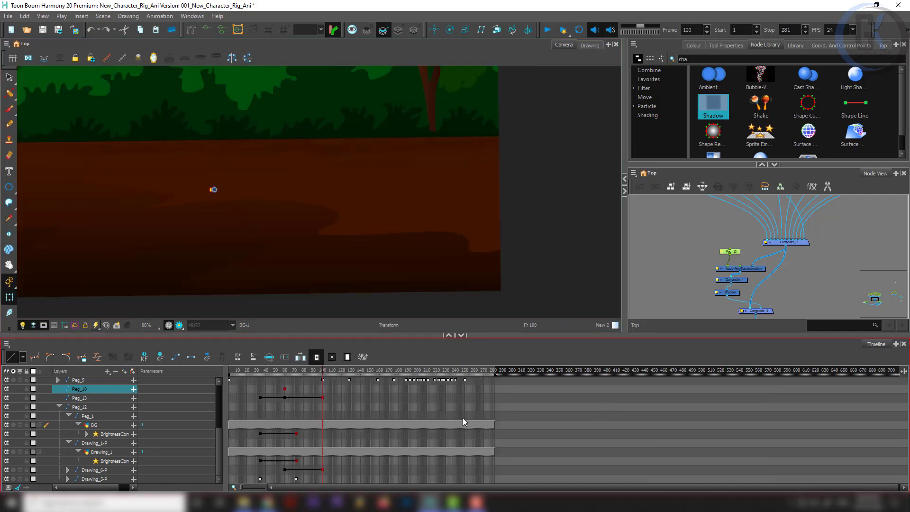
- Move to frame 210 and examine the grown plant with its Peg_10 shadow up close
scroll(485, 420, "up", 5)
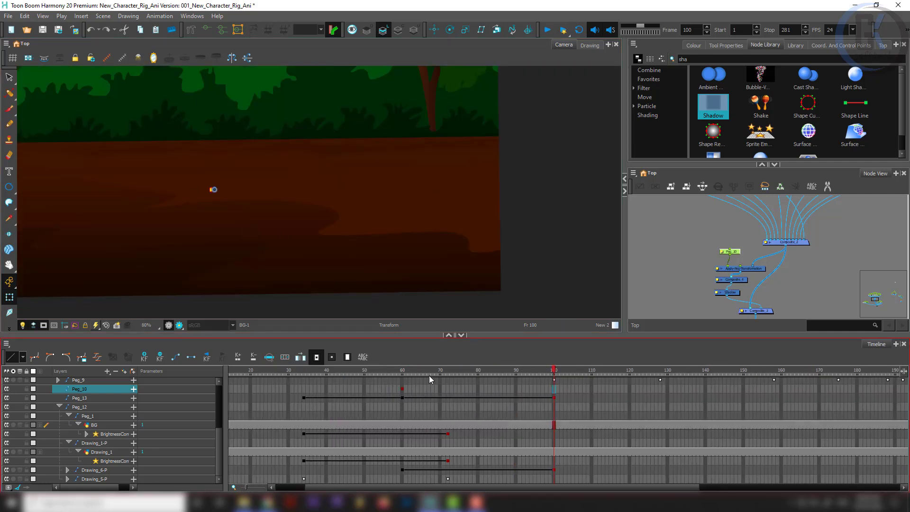
left_click_drag(443, 371, 845, 345)
left_click(688, 229)
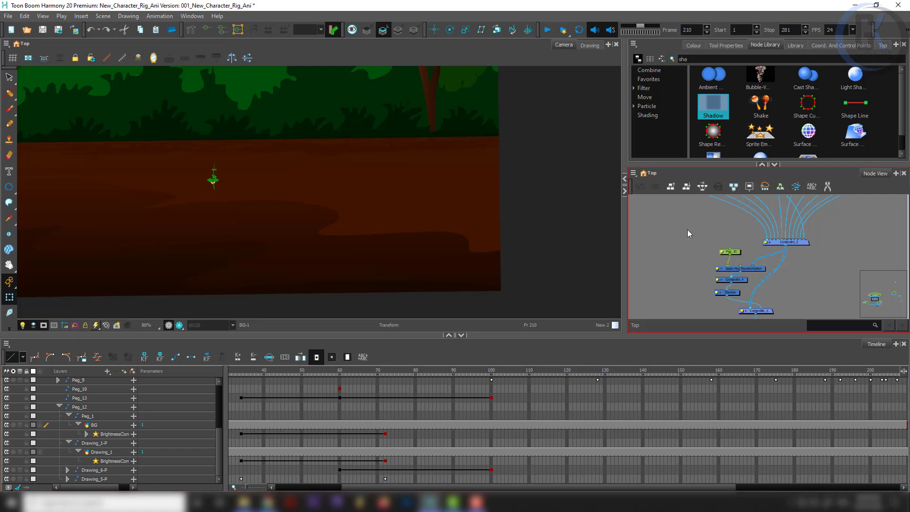
scroll(256, 193, "up", 2)
scroll(154, 212, "down", 1)
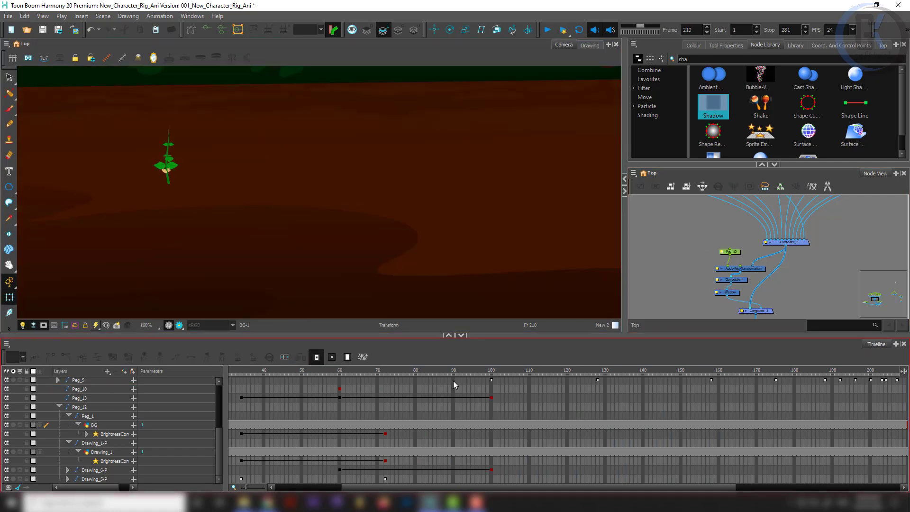
left_click(339, 389)
scroll(338, 415, "up", 1)
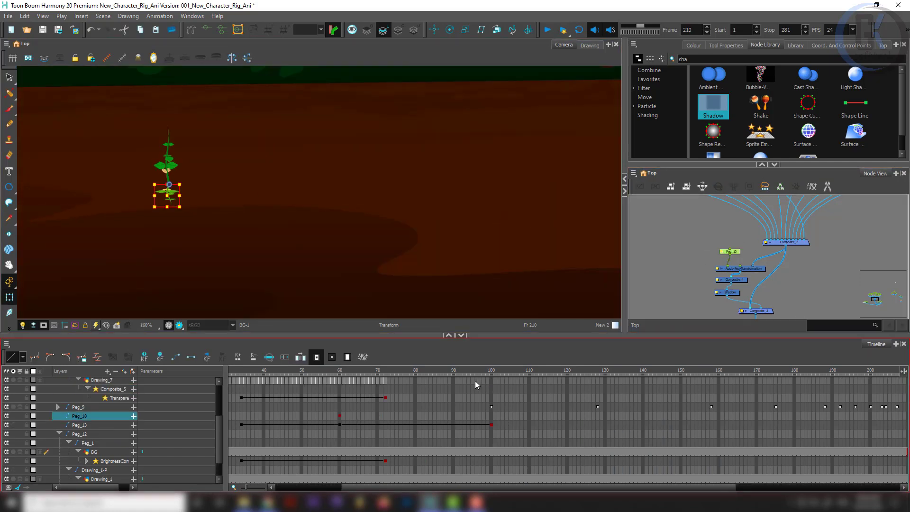
scroll(223, 223, "down", 5)
left_click(372, 223)
scroll(239, 219, "down", 3)
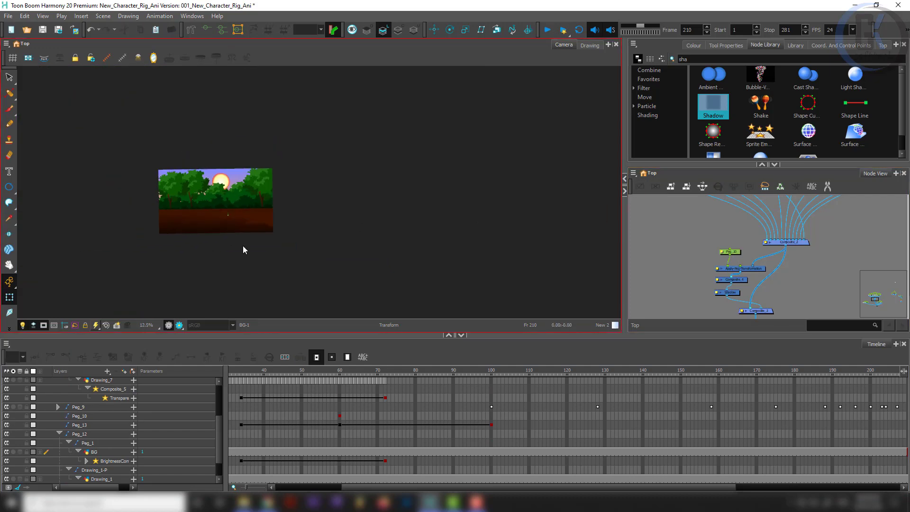
- Return to frame 32 and check the rainy scene in the camera view
left_click_drag(363, 372, 165, 385)
left_click_drag(252, 393, 349, 393)
scroll(220, 221, "up", 3)
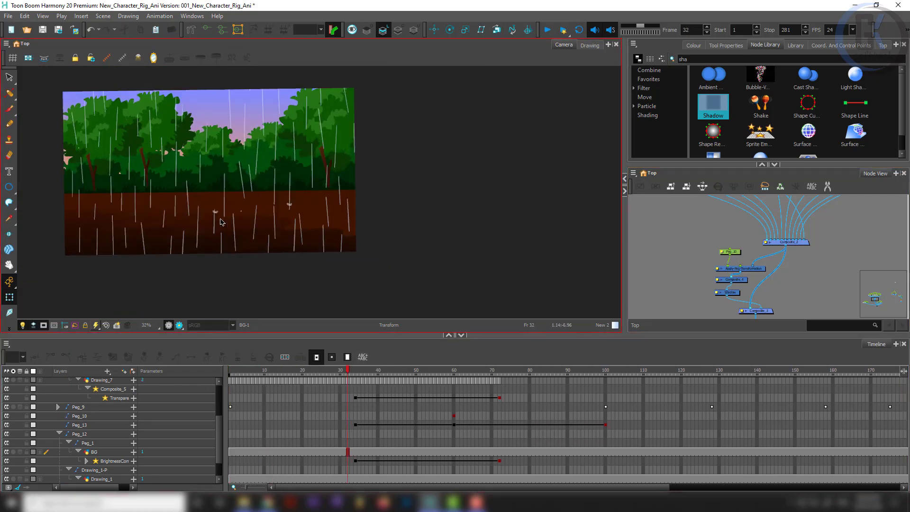
scroll(220, 222, "up", 1)
left_click_drag(220, 228, 377, 241)
scroll(375, 240, "down", 2)
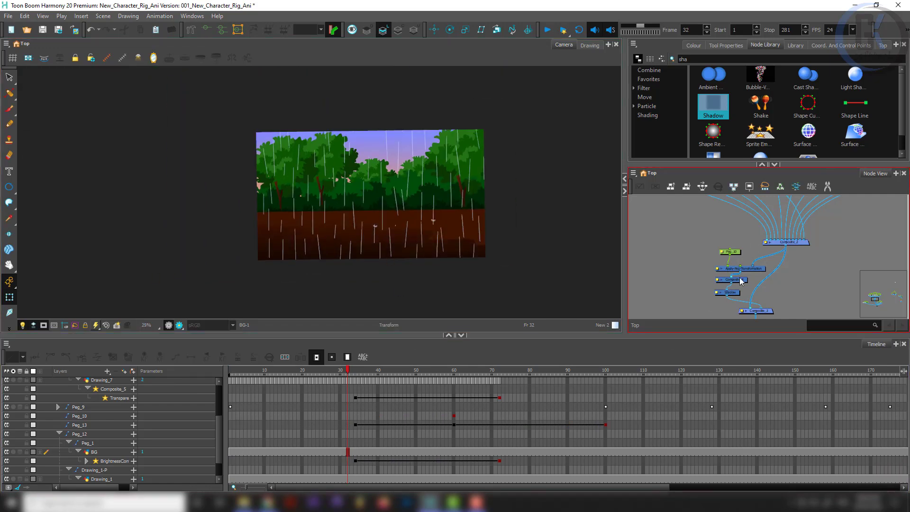
- Search the node library for "cam" and add a Camera node in empty space below the background node network
scroll(742, 281, "down", 5)
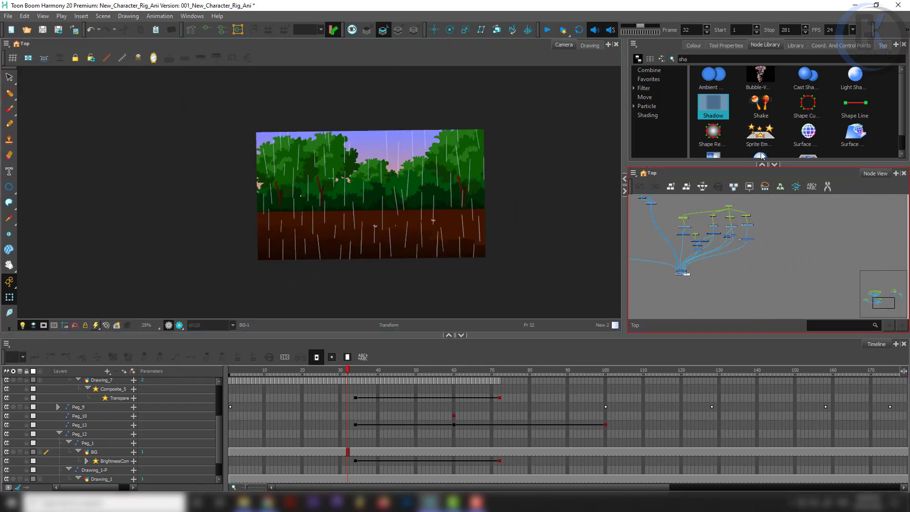
left_click(704, 58)
type("c")
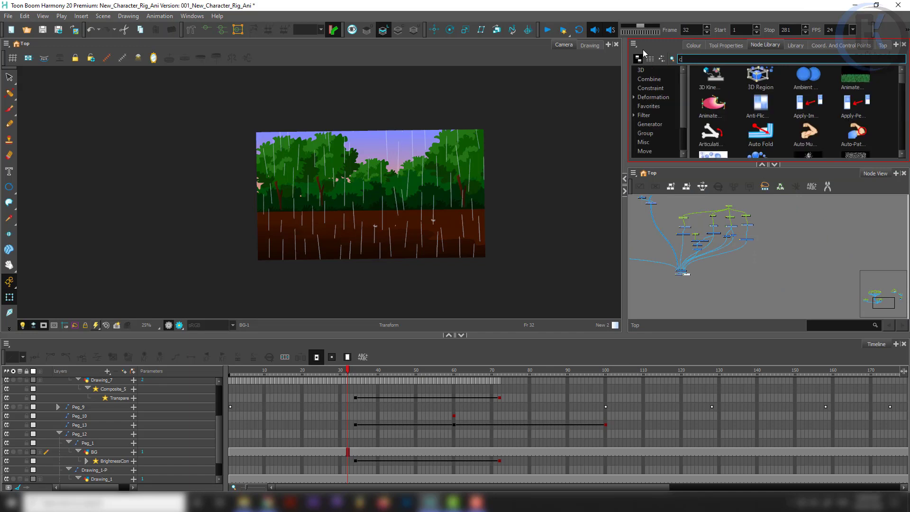
type("am")
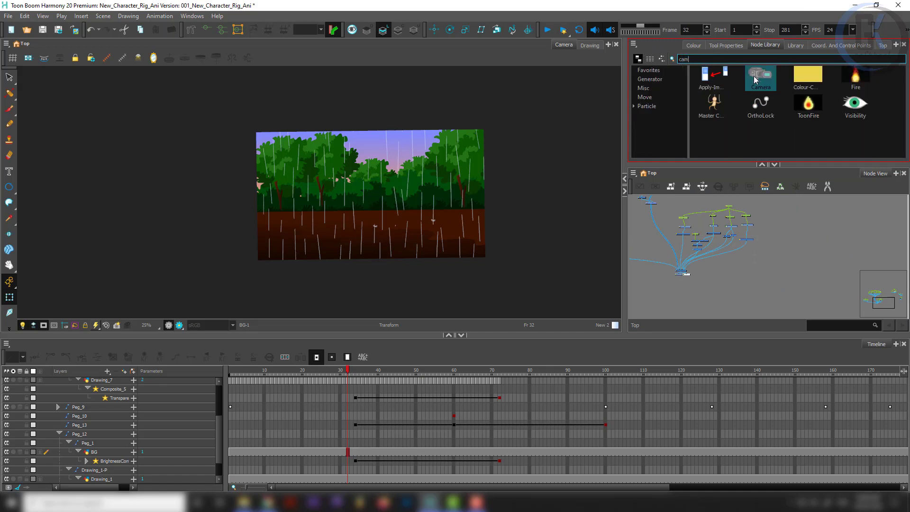
left_click_drag(761, 79, 686, 295)
- Survey the node network around the new Camera node, including the separate node groups beside the background network
scroll(747, 258, "down", 5)
left_click_drag(806, 231, 755, 238)
scroll(738, 231, "up", 8)
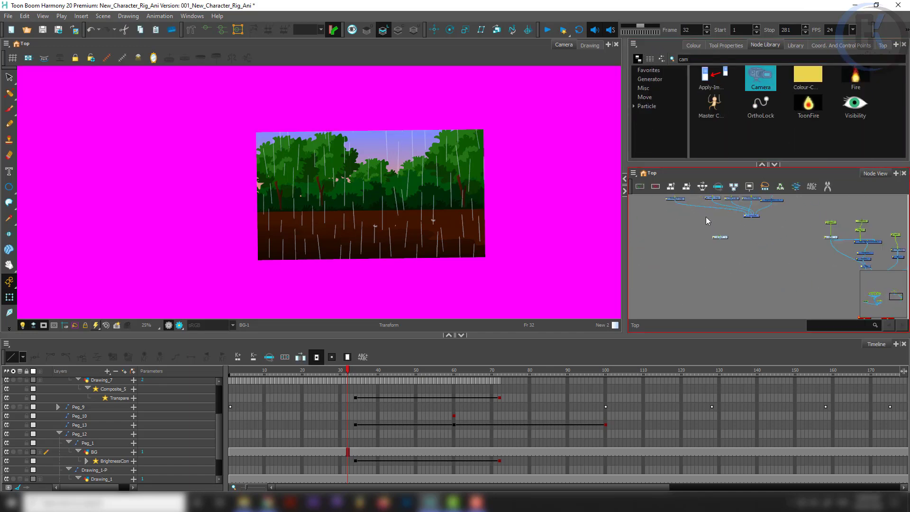
scroll(744, 240, "down", 4)
left_click_drag(845, 251, 745, 199)
scroll(796, 275, "up", 2)
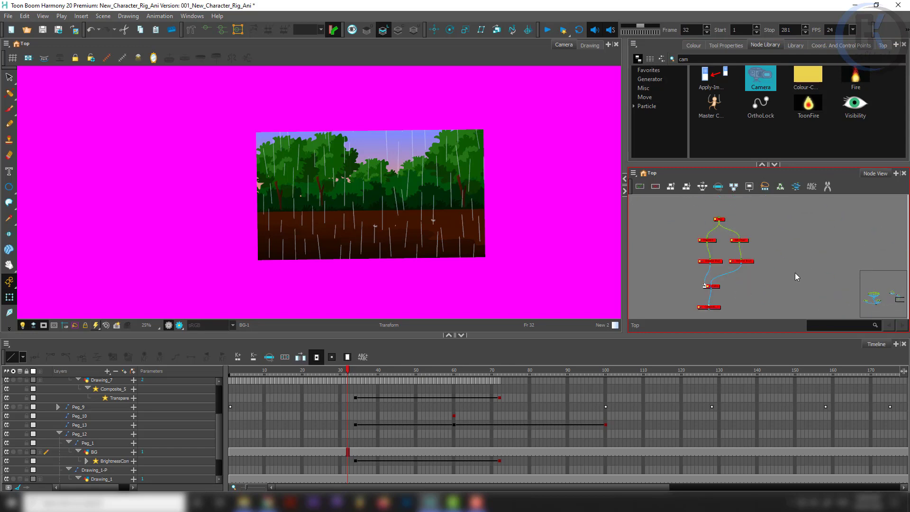
left_click_drag(780, 277, 746, 167)
scroll(725, 230, "up", 3)
scroll(727, 221, "down", 4)
scroll(728, 228, "down", 4)
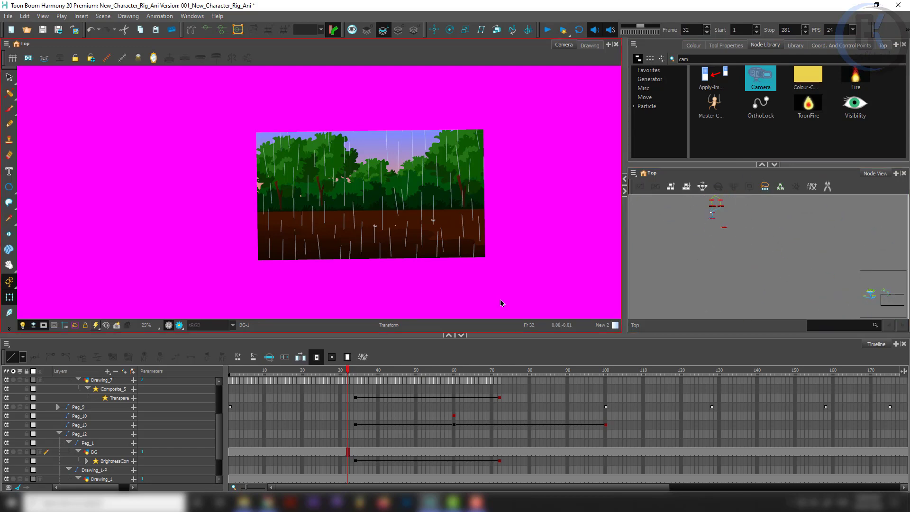
scroll(730, 264, "down", 4)
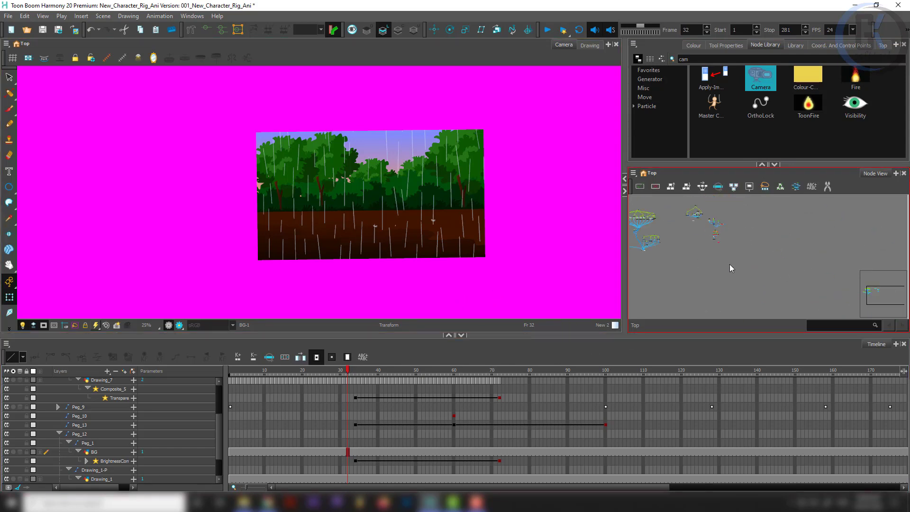
- Give the Camera node a parent peg and arrange the pair below the background network's Display node
left_click_drag(669, 268, 750, 255)
scroll(758, 245, "up", 4)
scroll(764, 242, "up", 2)
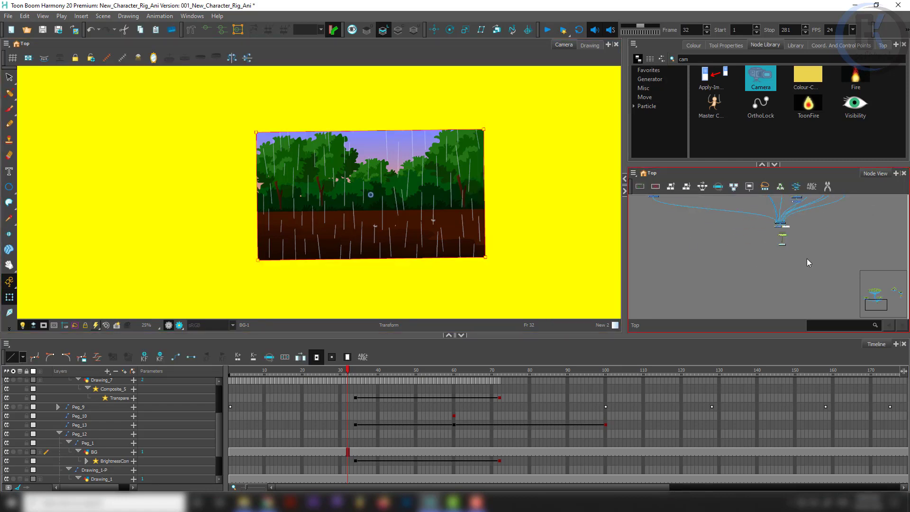
scroll(808, 260, "up", 5)
left_click_drag(795, 243, 772, 278)
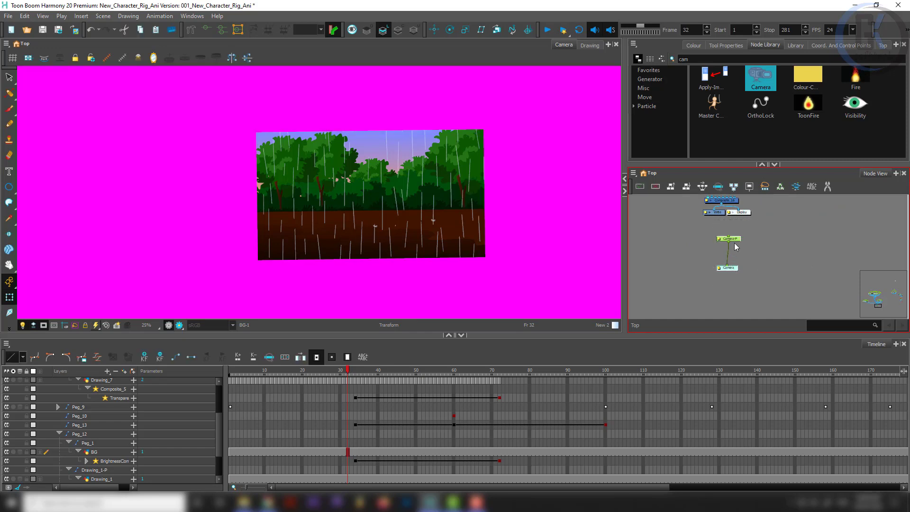
left_click_drag(735, 251, 704, 265)
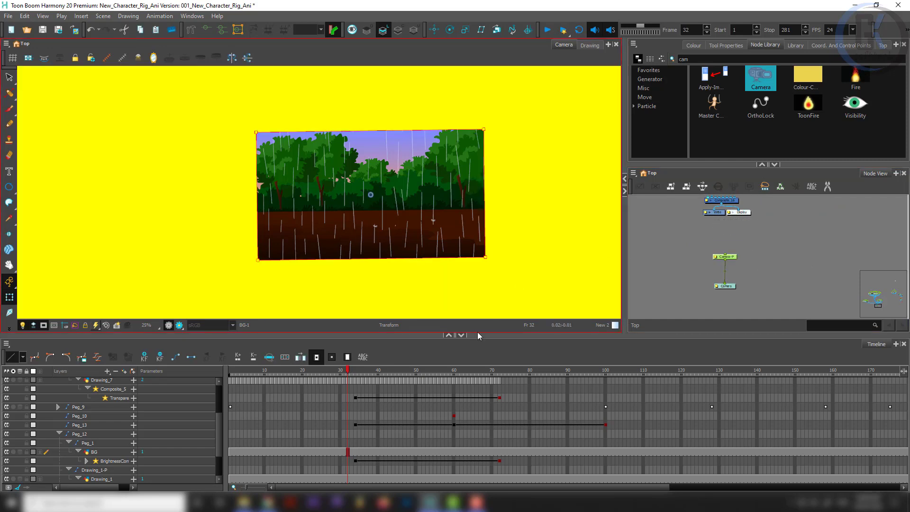
- Play the animation from frame 1 through the plant's growth and check the Peg_9 keyframes
scroll(390, 448, "down", 3)
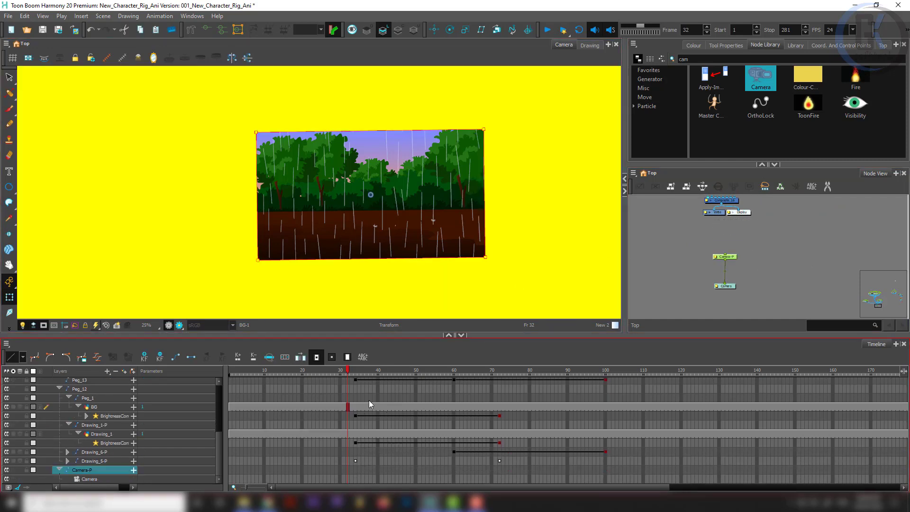
left_click_drag(353, 369, 228, 380)
left_click(682, 228)
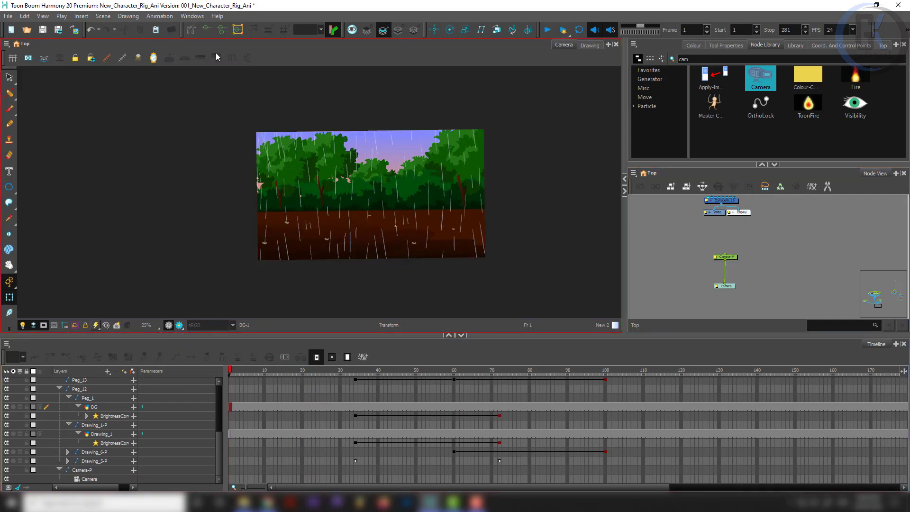
left_click(546, 30)
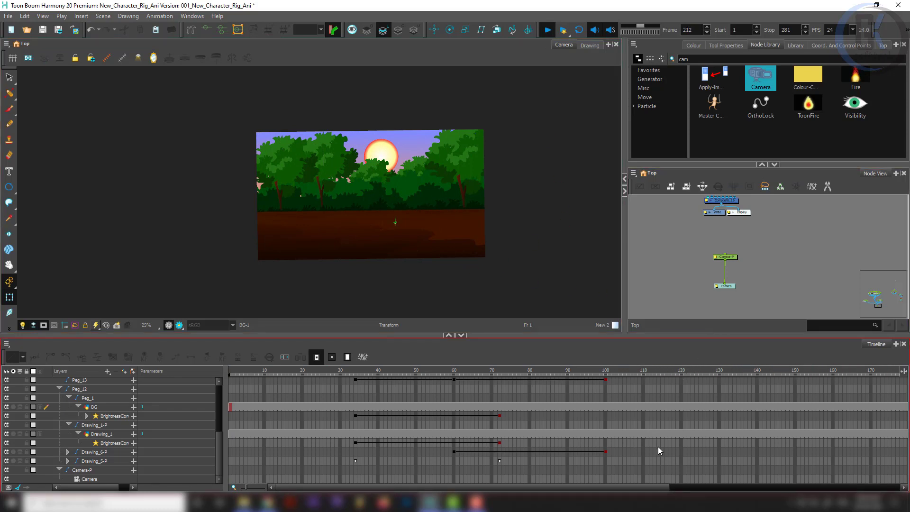
left_click_drag(609, 488, 781, 490)
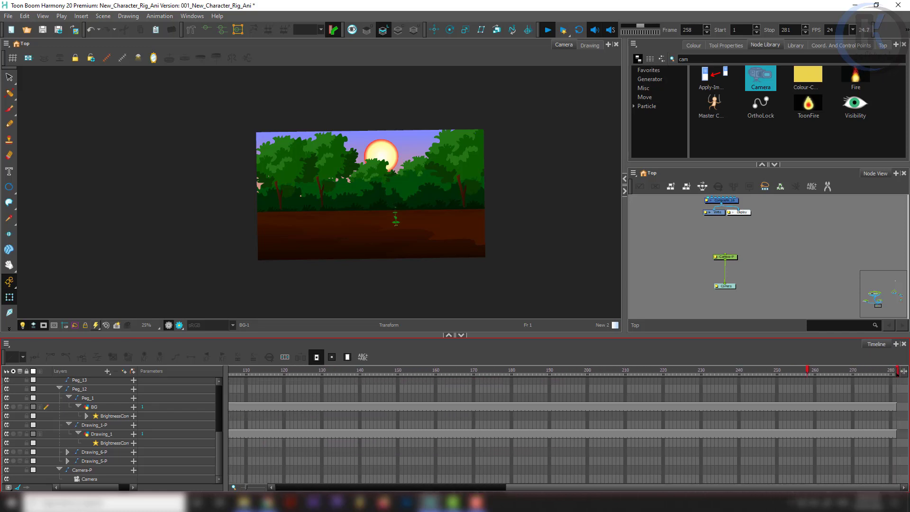
scroll(667, 415, "up", 3)
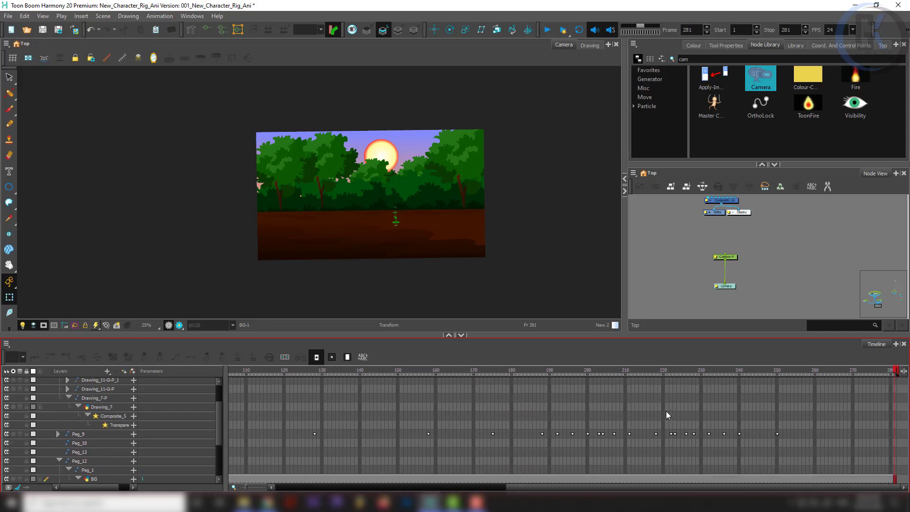
- Add keyframes to the Camera-P peg at frames 128 and 190
left_click_drag(305, 373, 341, 383)
left_click(313, 385)
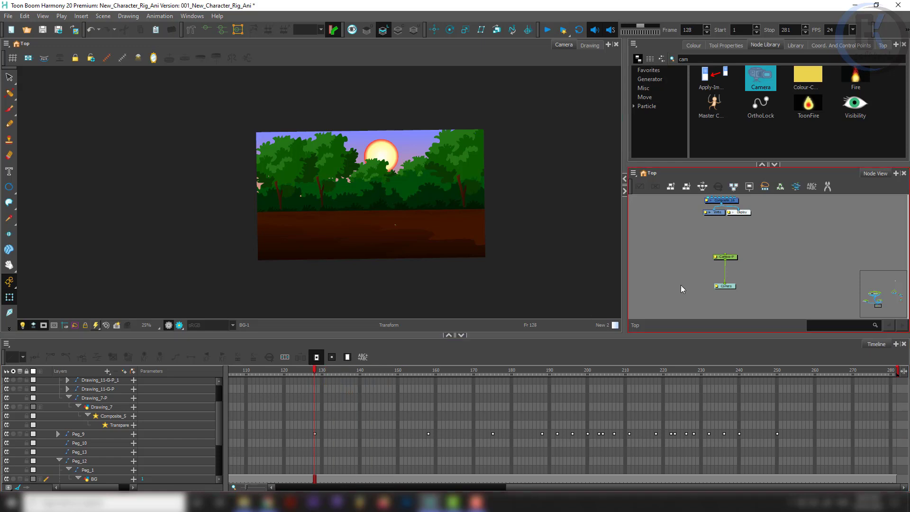
scroll(368, 473, "down", 3)
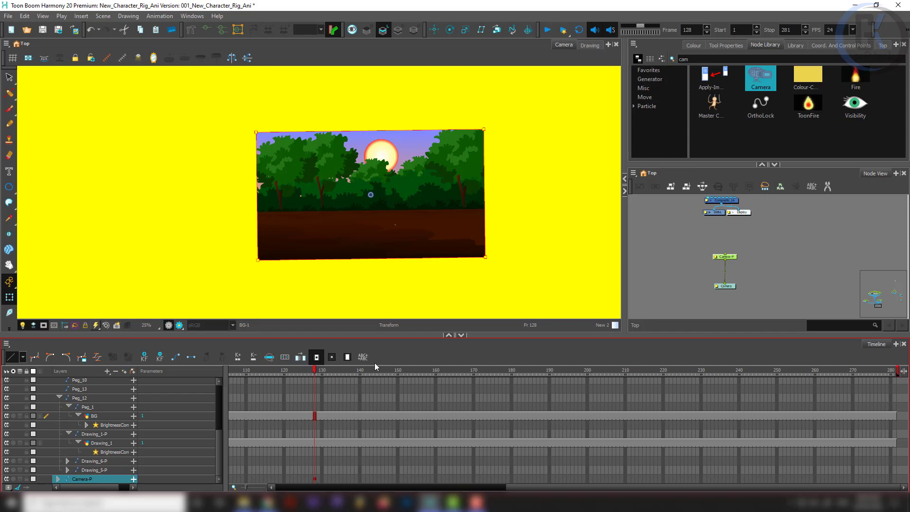
left_click_drag(364, 371, 576, 379)
left_click_drag(315, 396, 550, 400)
key("F6")
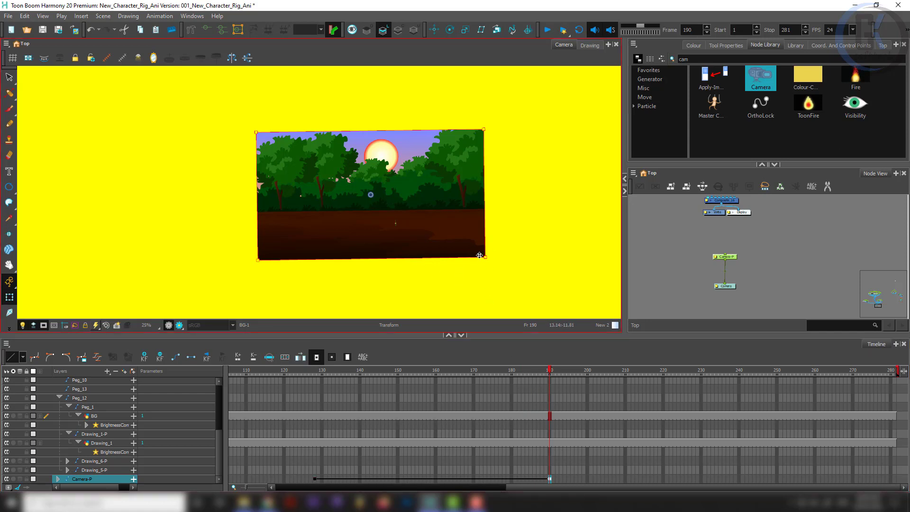
- Scale down the Camera-P peg at frame 190 to zoom in closely on the sprouting plant
left_click_drag(484, 256, 398, 215)
left_click_drag(485, 258, 378, 201)
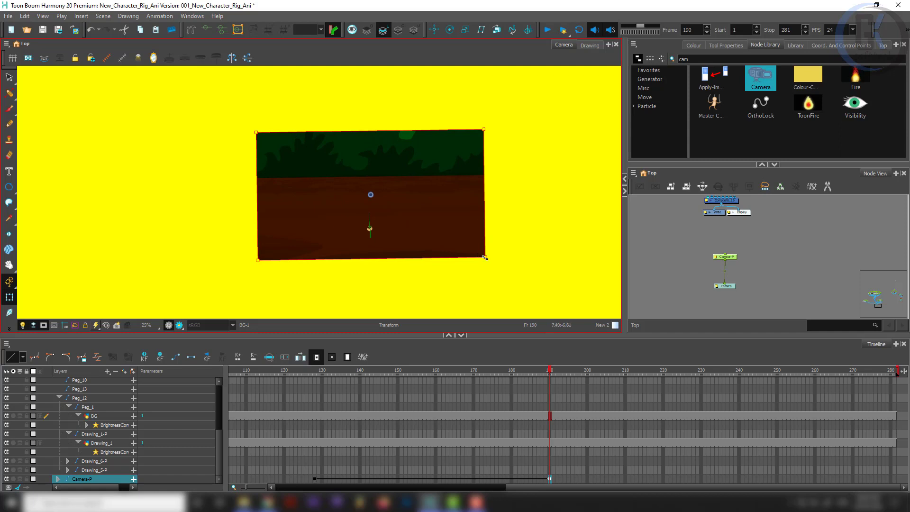
left_click_drag(484, 257, 379, 205)
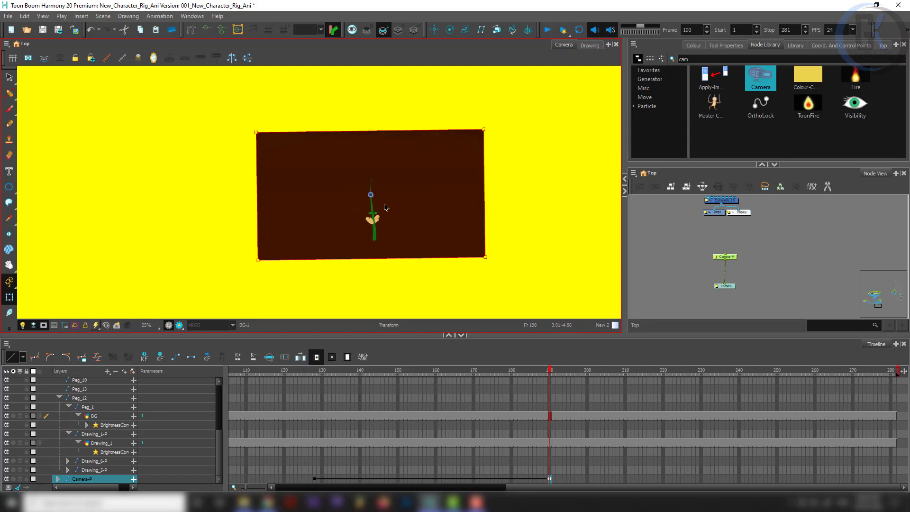
left_click(698, 269)
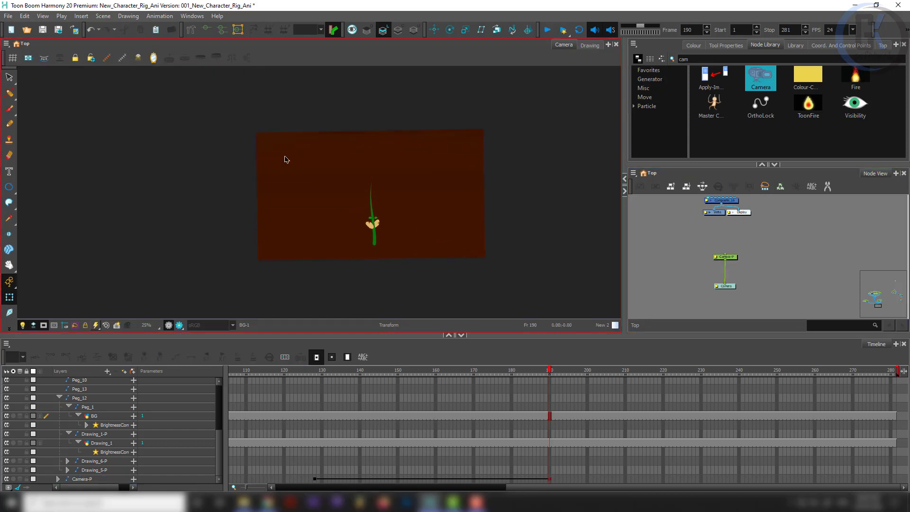
- Check the close-up at frame 233, and widen the Camera-P framing at frame 190 to include the edge of the trees
scroll(302, 164, "down", 3)
left_click_drag(550, 370, 724, 351)
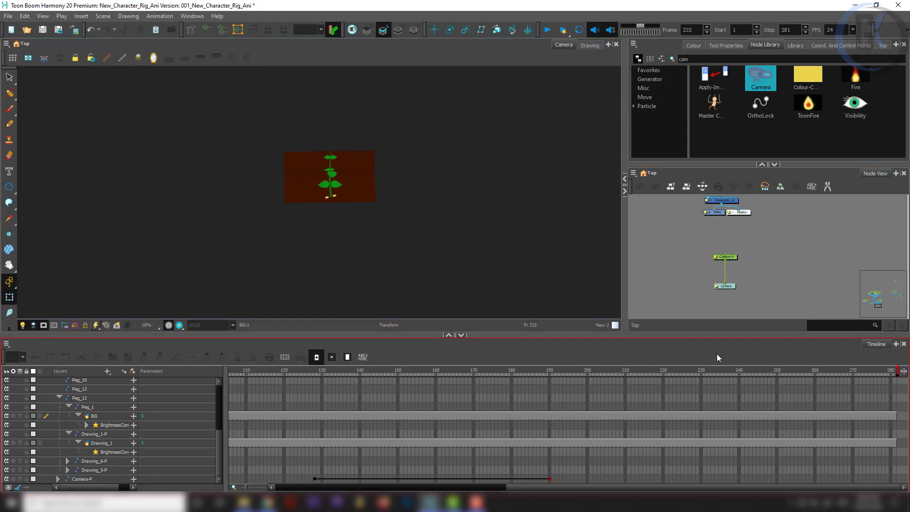
left_click(549, 479)
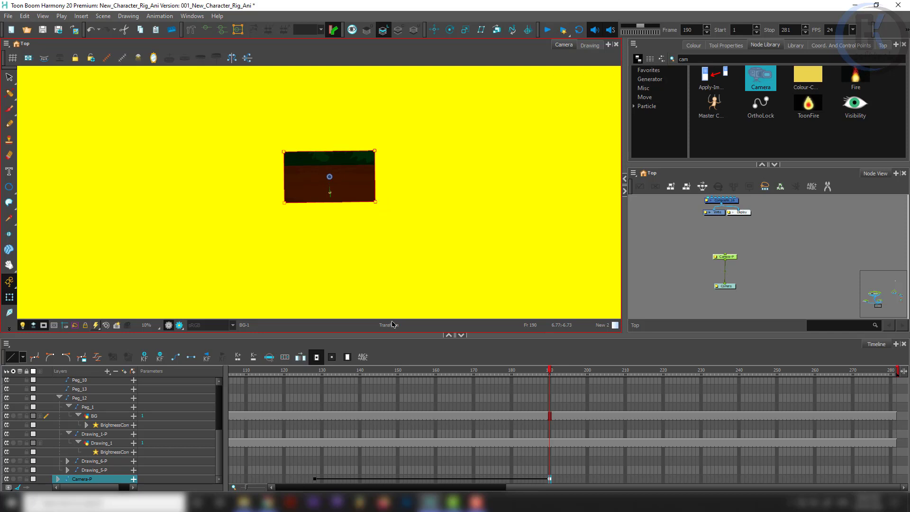
left_click_drag(551, 372, 519, 394)
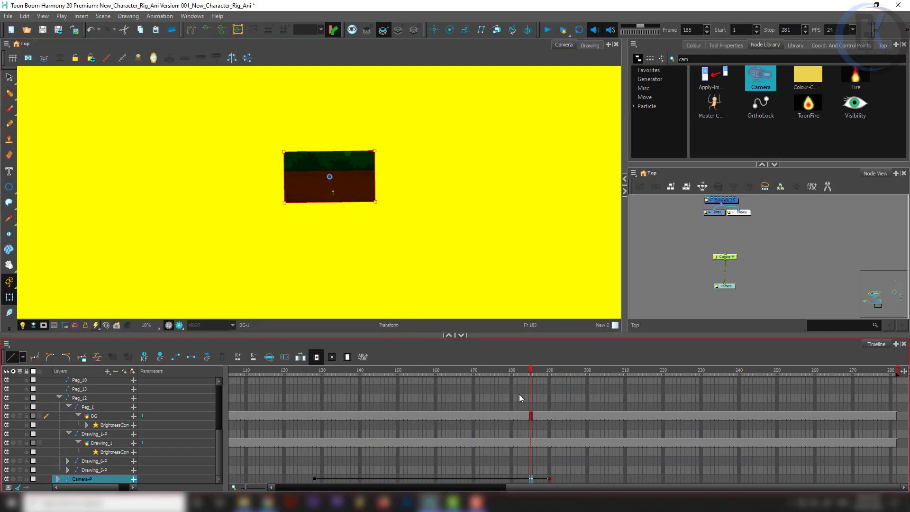
- Try removing the Camera-P keyframe at frame 128, check the framing at frame 30 and restore the keyframe
left_click(317, 478)
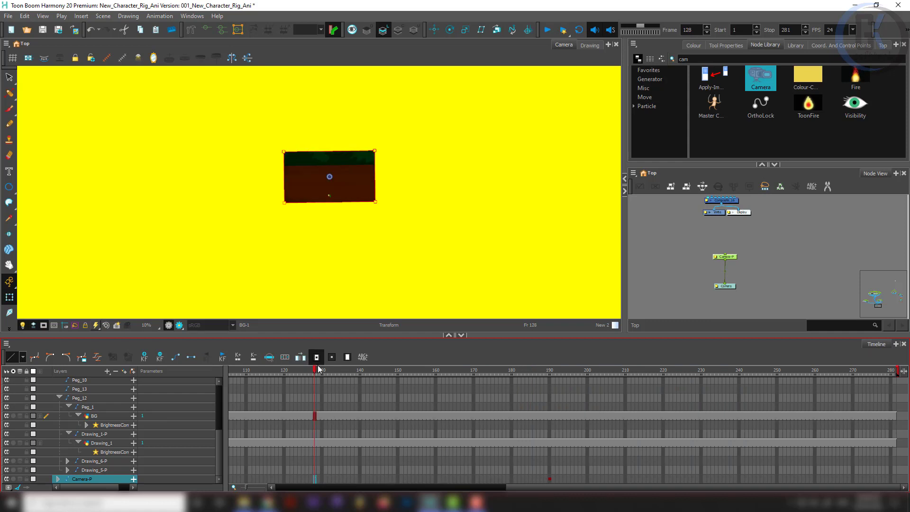
mouse_move(520, 399)
left_mouse_down()
mouse_move(615, 410)
mouse_move(103, 397)
mouse_move(140, 391)
mouse_move(331, 416)
left_mouse_up()
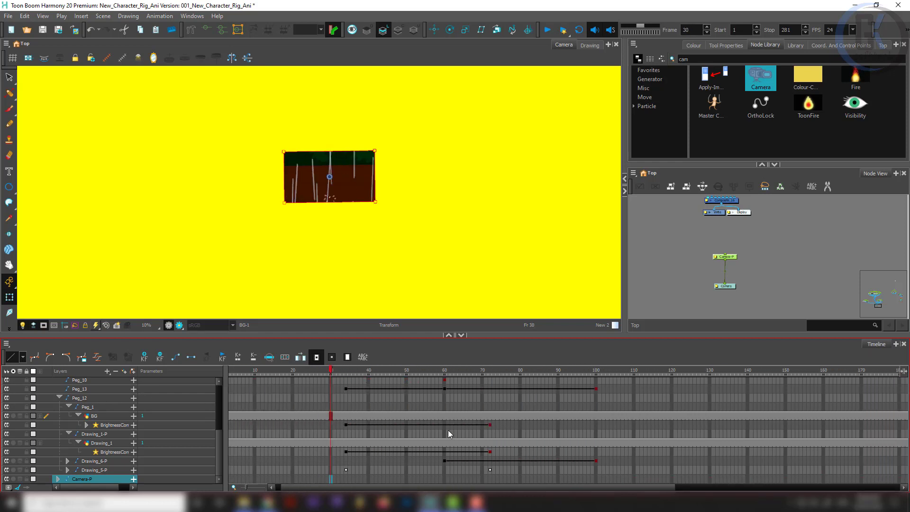
left_click(705, 479)
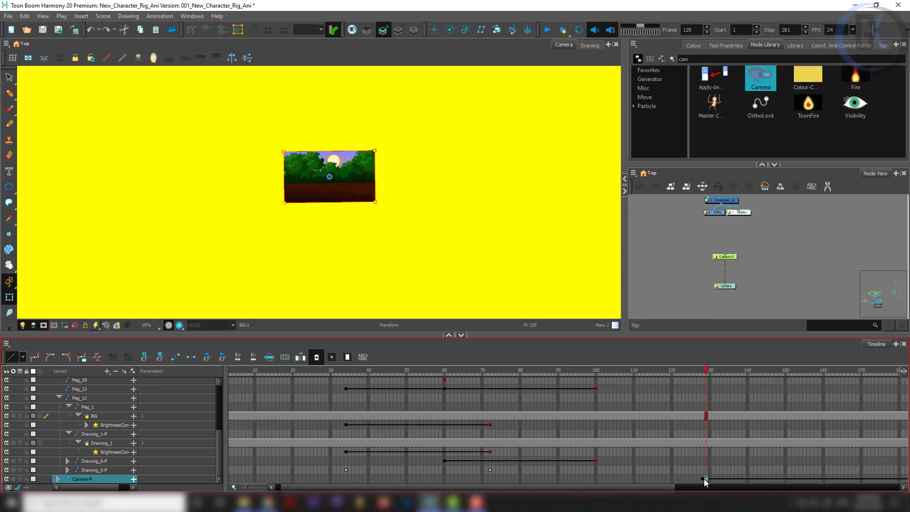
left_click_drag(591, 488, 536, 492)
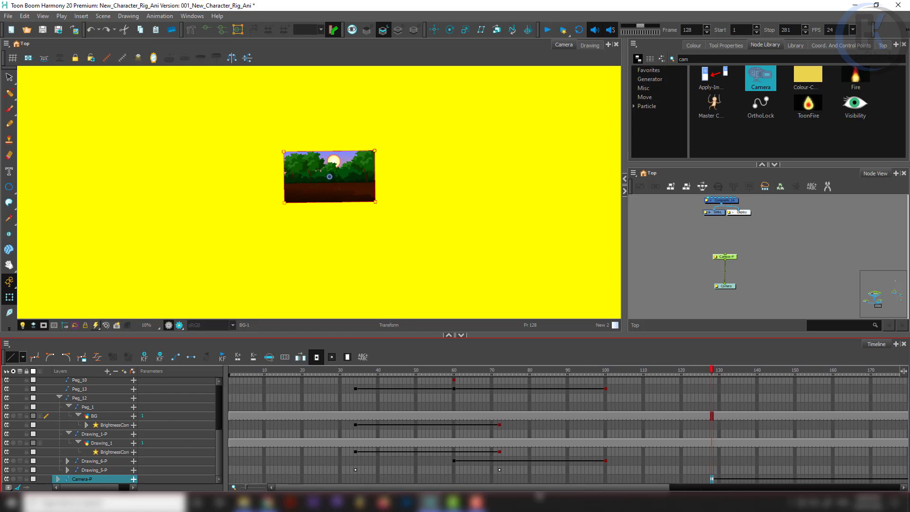
- Add a Camera-P keyframe at frame 1 and make the span up to frame 128 a stop-motion hold
left_click(231, 479)
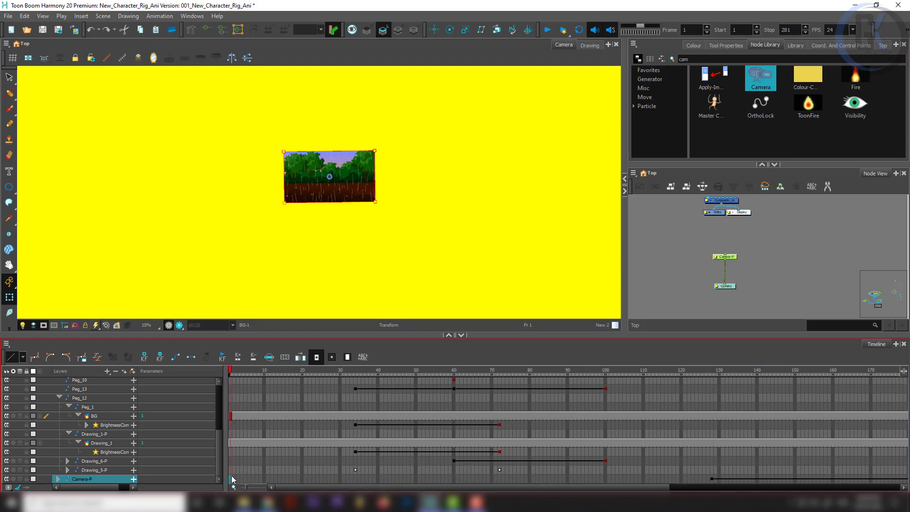
left_click(693, 479)
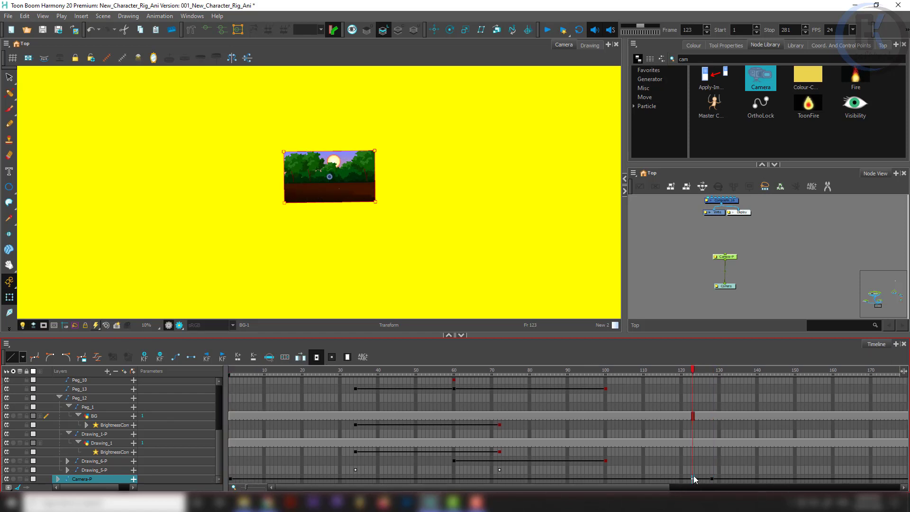
key("ctrl+l")
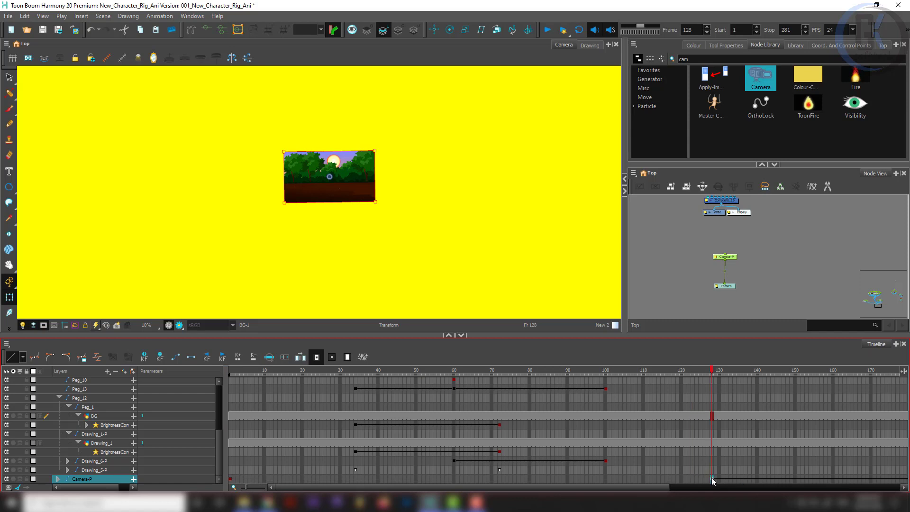
- Replace the Camera-P keyframe at frame 128 with one at frame 100 so the zoom starts earlier
left_click(712, 477)
left_click_drag(714, 372, 766, 411)
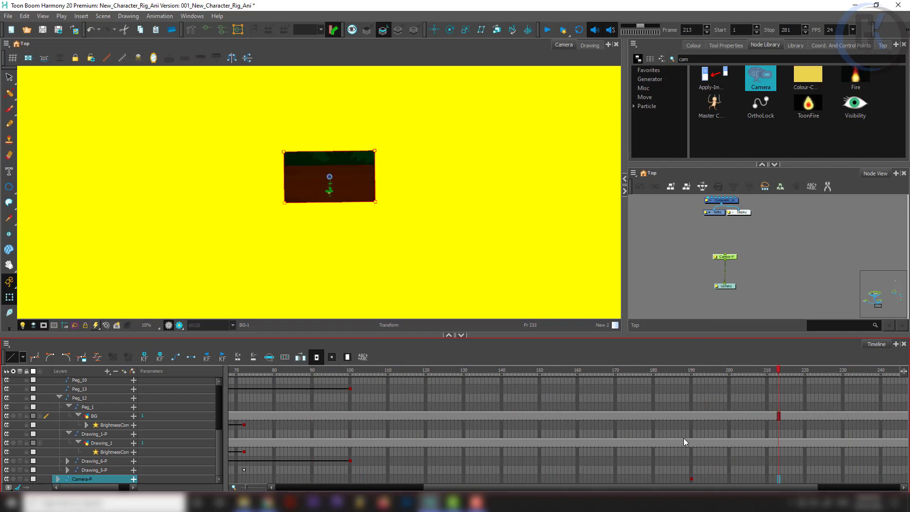
left_click_drag(683, 442, 349, 451)
key("F6")
- Scrub the camera zoom from frame 100 to frame 267 and inspect how the growing plant is framed
left_click_drag(353, 369, 669, 397)
left_click(483, 471)
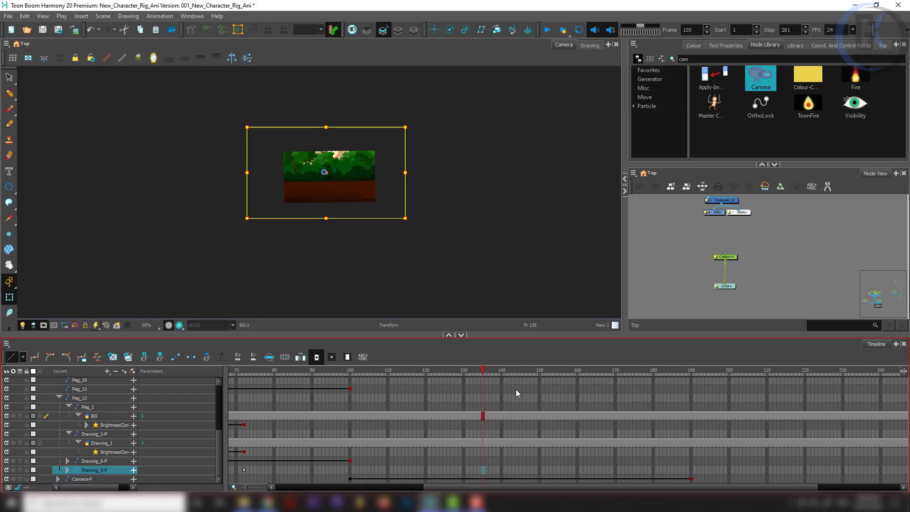
left_click_drag(486, 374, 754, 389)
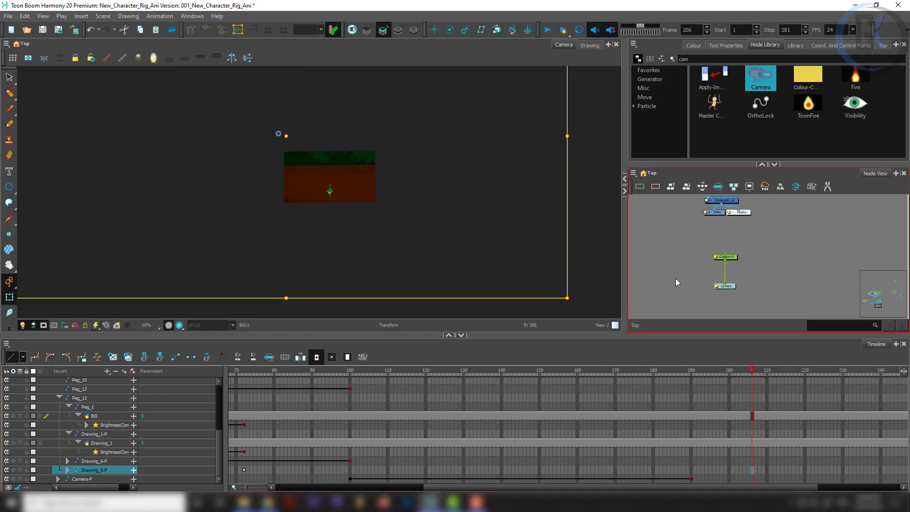
left_click(318, 185)
scroll(318, 185, "up", 3)
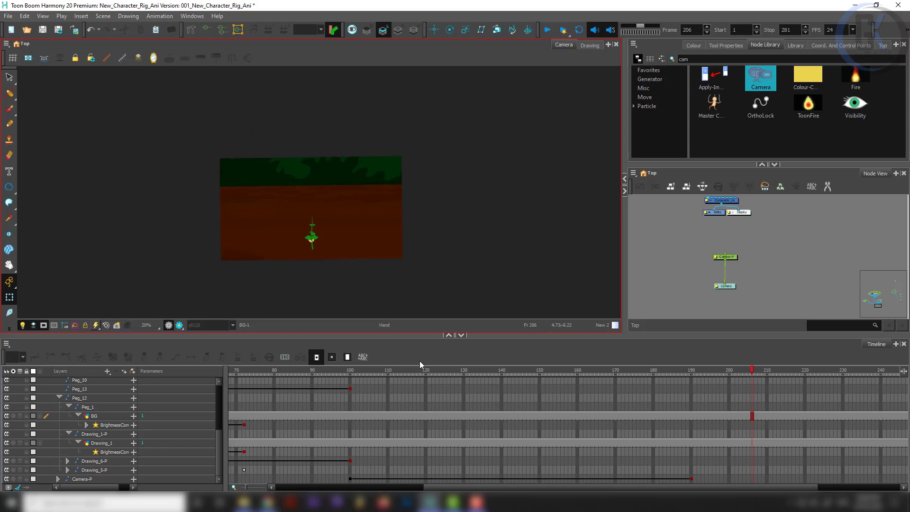
scroll(557, 487, "right", 4)
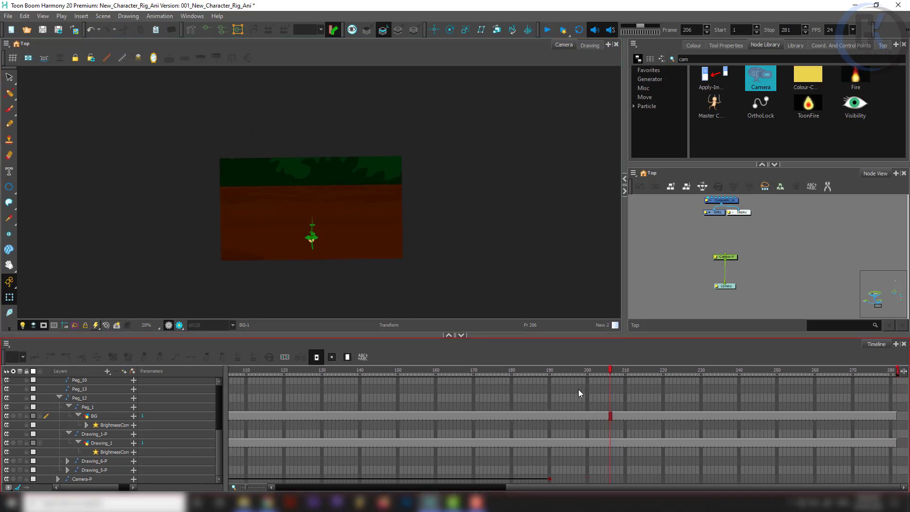
left_click_drag(560, 372, 842, 371)
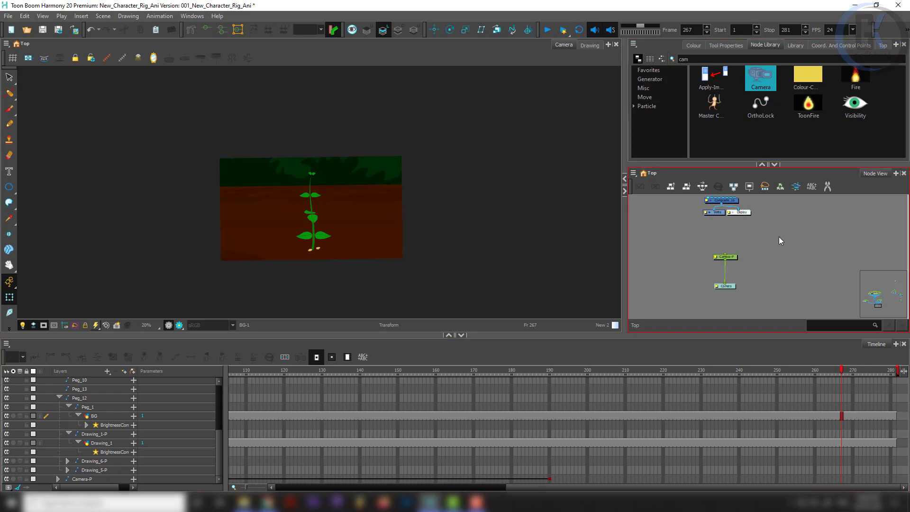
scroll(735, 241, "down", 5)
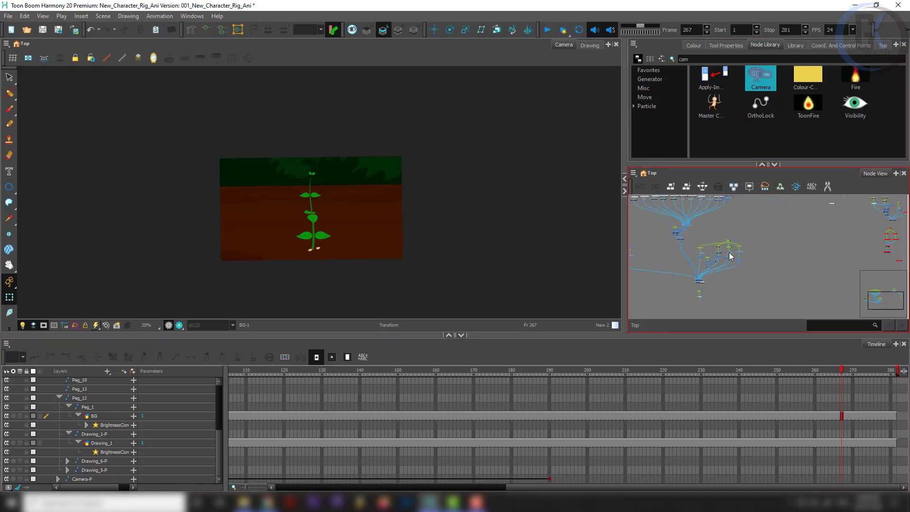
- Select the background peg and drawing nodes and shift them aside to make room above the composite in the node network
left_click_drag(763, 230, 685, 277)
scroll(701, 254, "up", 4)
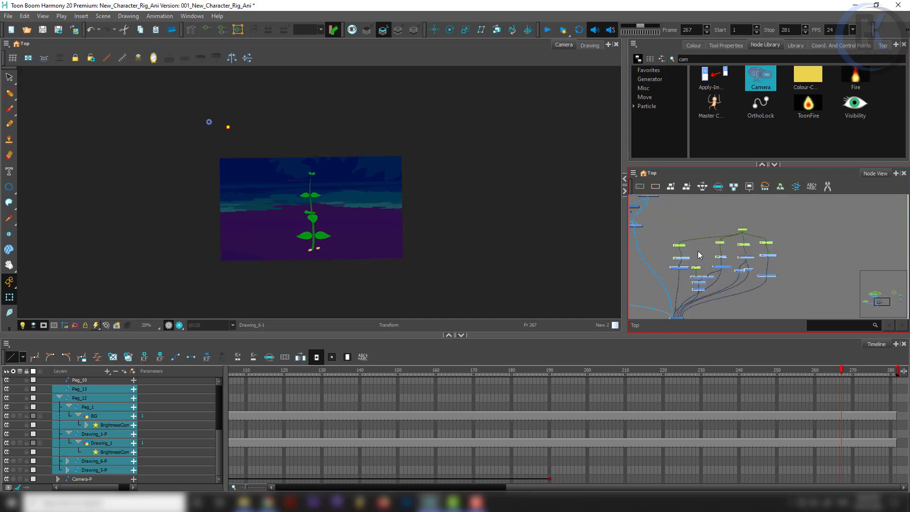
left_click(695, 243)
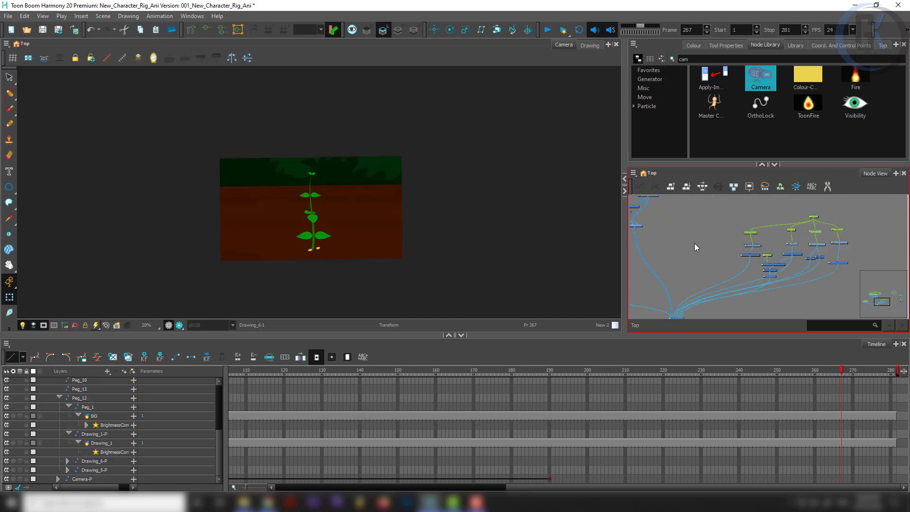
- Import the Ant.tpl template from the template library into the node network, connected to the scene composite
left_click(795, 45)
left_click(672, 154)
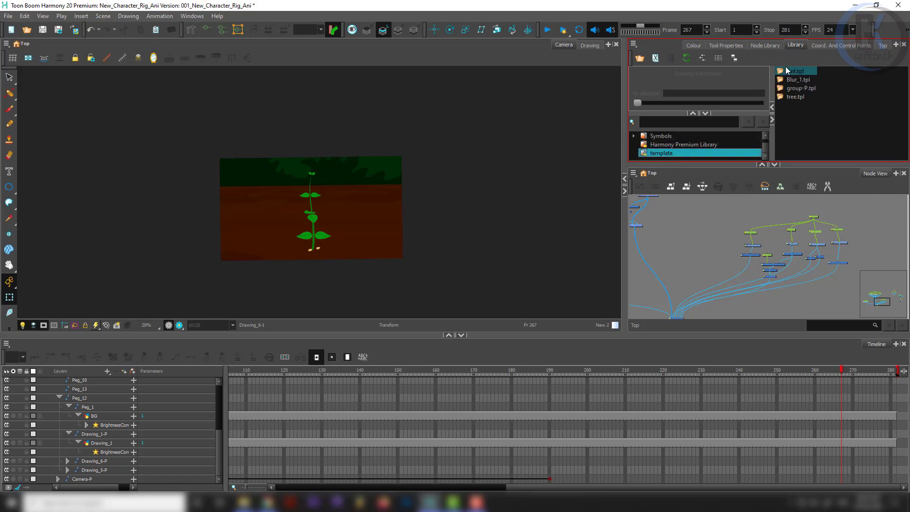
left_click_drag(794, 74, 677, 326)
scroll(701, 242, "up", 3)
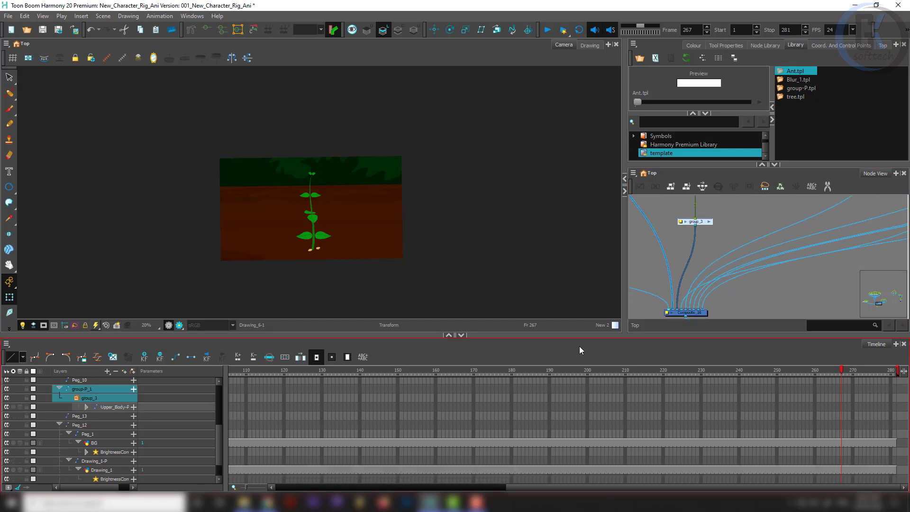
left_click_drag(722, 217, 704, 285)
left_click(701, 282)
left_click(676, 256)
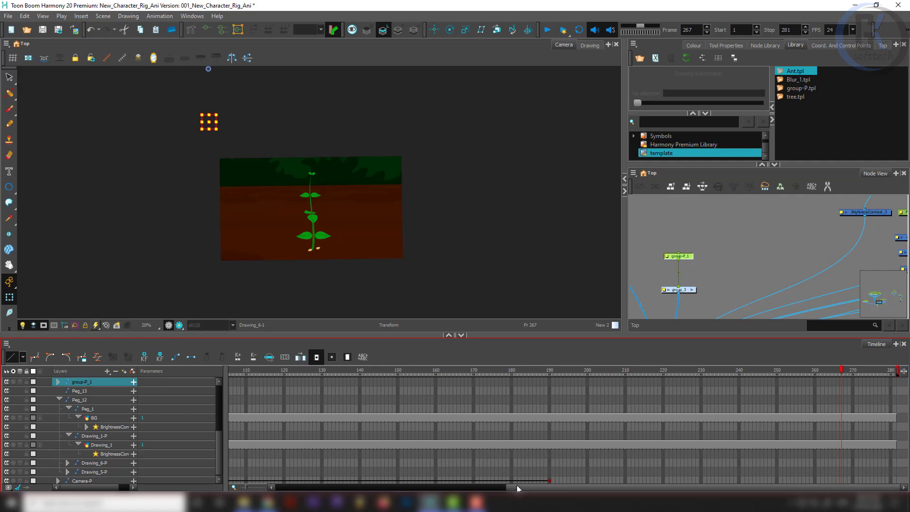
- Turn Animate mode off at frame 1, then scale the ant down and place it on the brown ground
left_click_drag(517, 486, 242, 487)
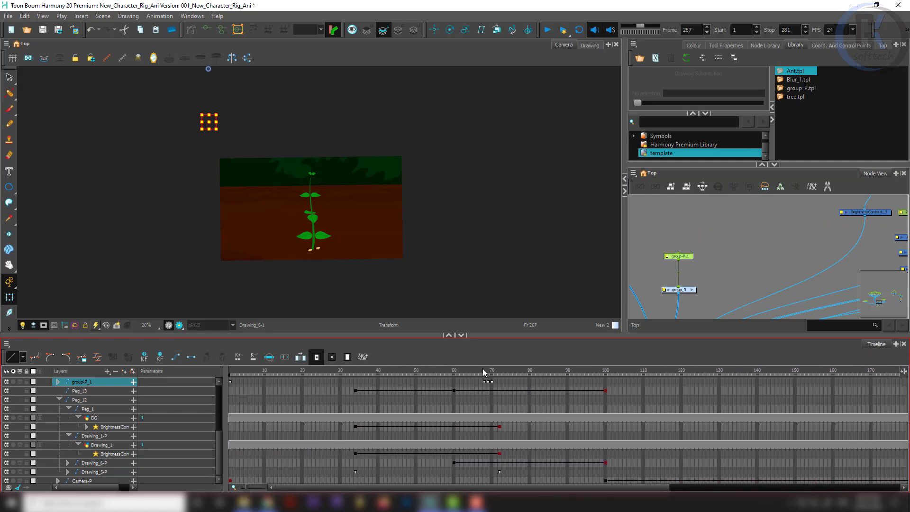
left_click_drag(466, 371, 173, 364)
scroll(296, 209, "up", 4)
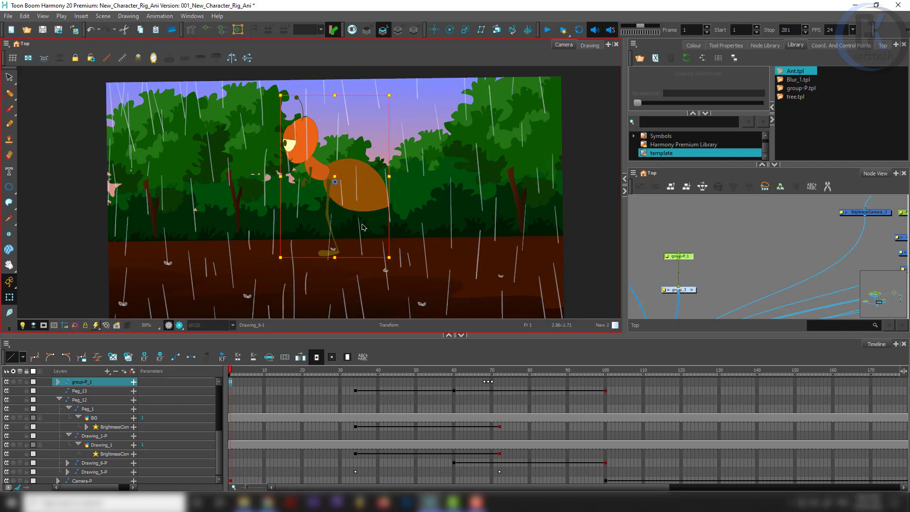
left_click(11, 283)
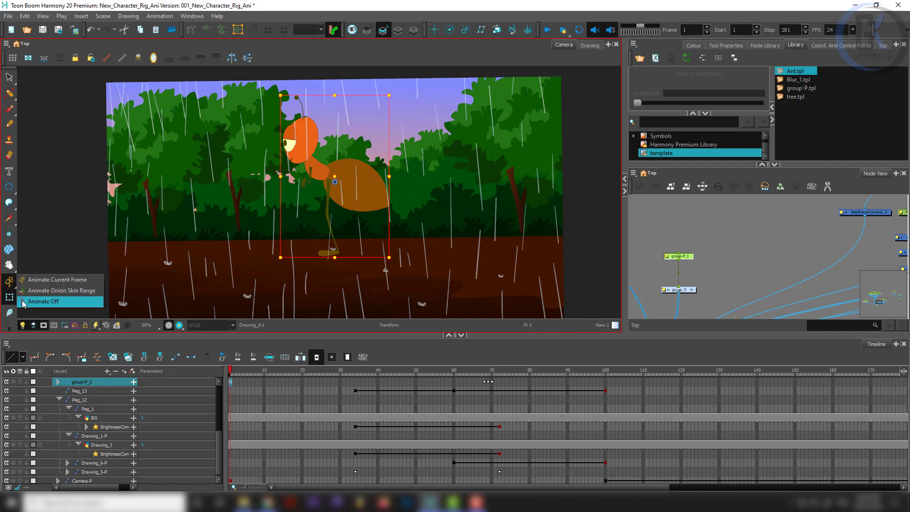
left_click(43, 301)
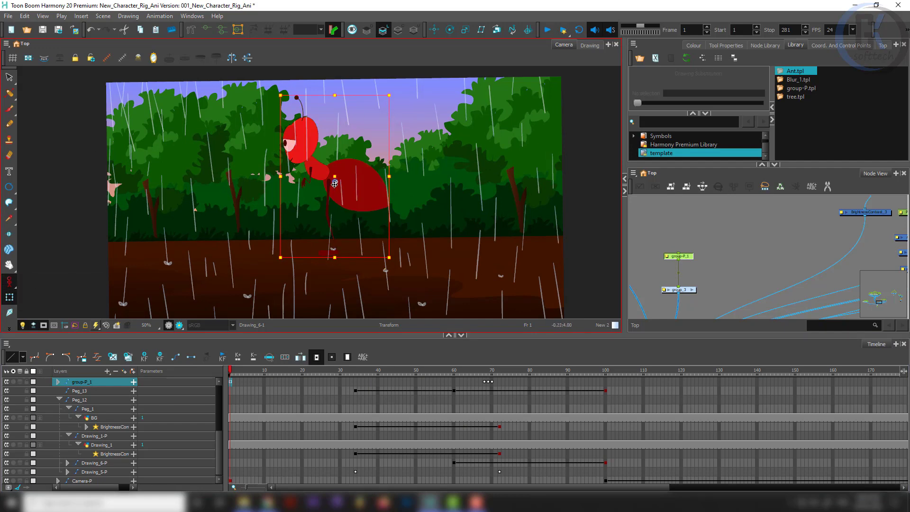
left_click_drag(334, 183, 334, 248)
left_click_drag(390, 156, 360, 210)
scroll(343, 260, "up", 4)
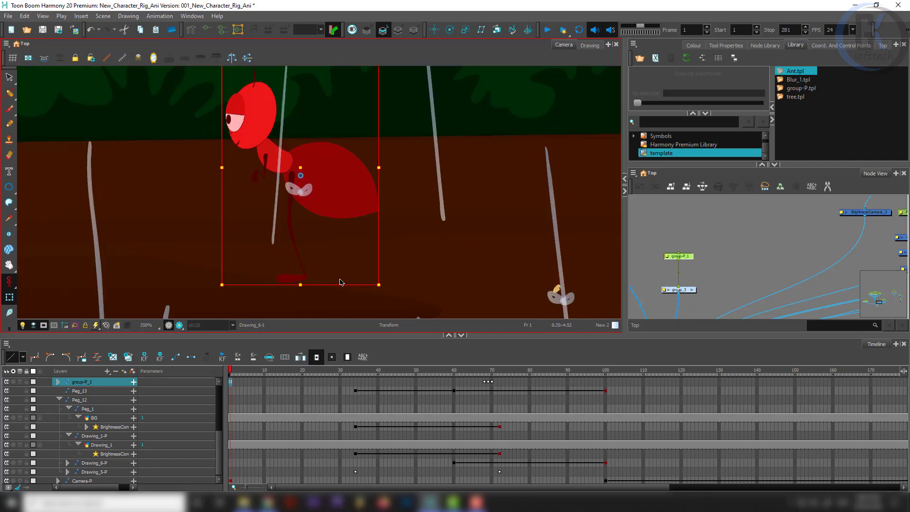
- Locate the sprouting seed at frame 61 and move the ant across the ground so it stands beside the seed
scroll(342, 283, "down", 3)
left_click_drag(394, 370, 457, 374)
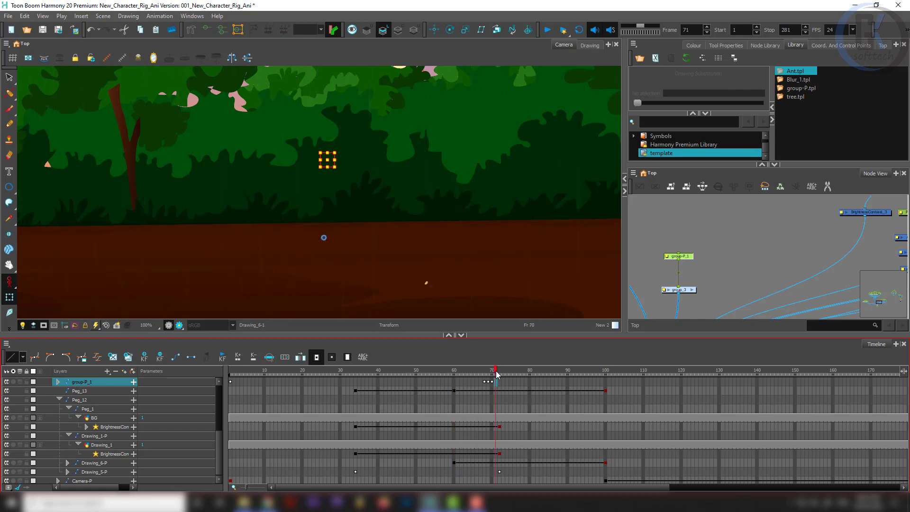
scroll(418, 282, "up", 7)
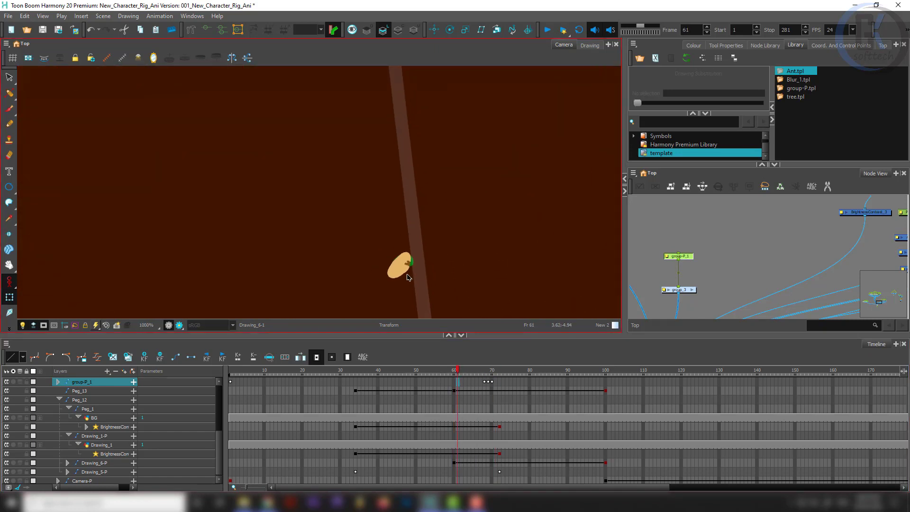
scroll(408, 277, "up", 8)
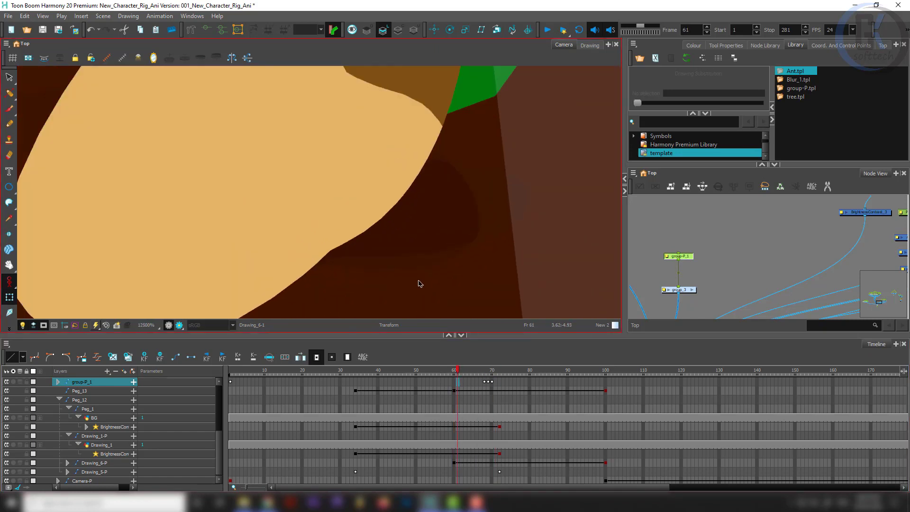
scroll(419, 283, "down", 13)
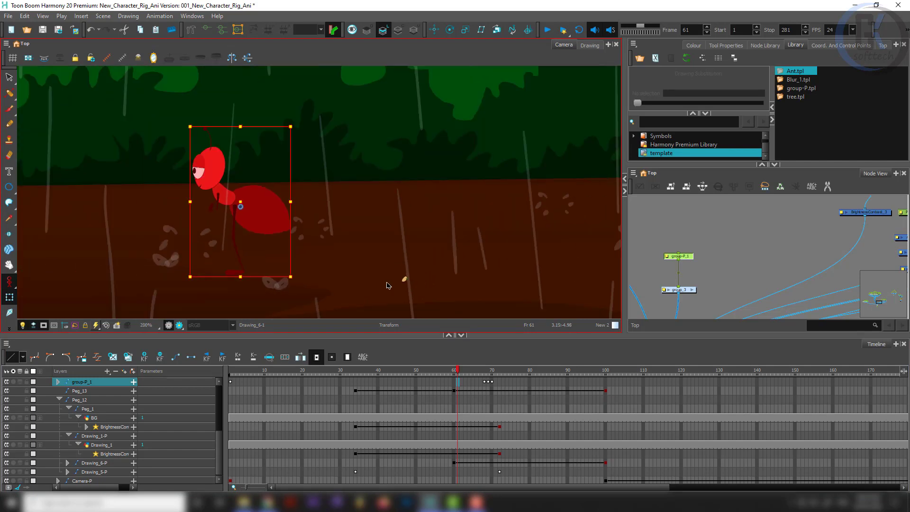
scroll(388, 286, "down", 2)
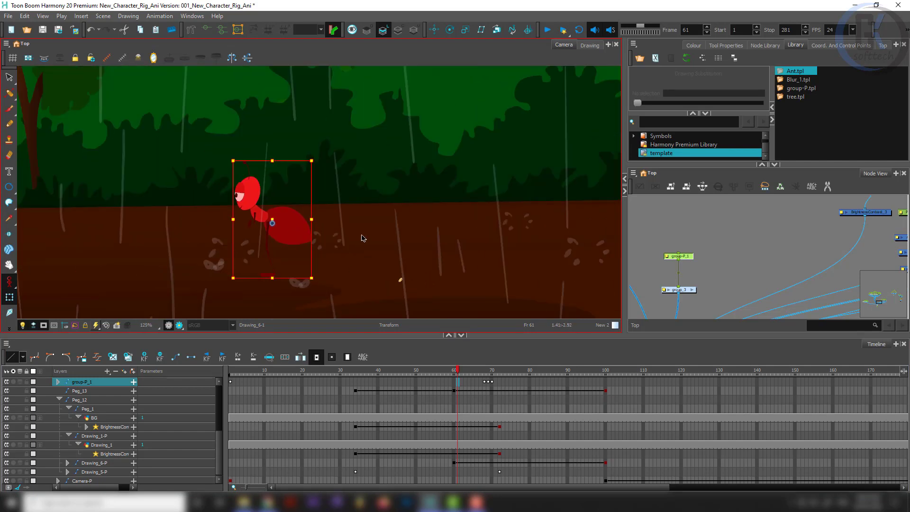
left_click_drag(364, 238, 530, 244)
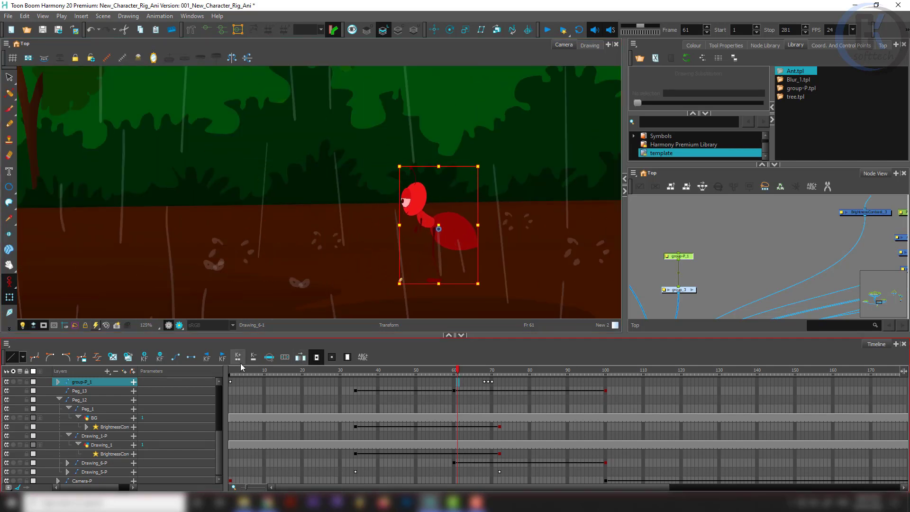
- Move the ant group's first keyframe from frame 1 to frame 190 and clear its stray keyframes near frame 200
left_click(295, 383)
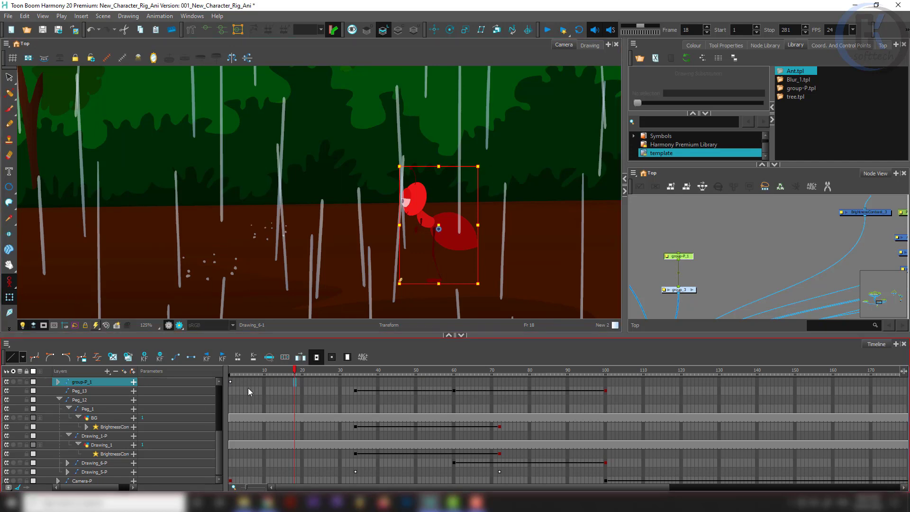
left_click(229, 383)
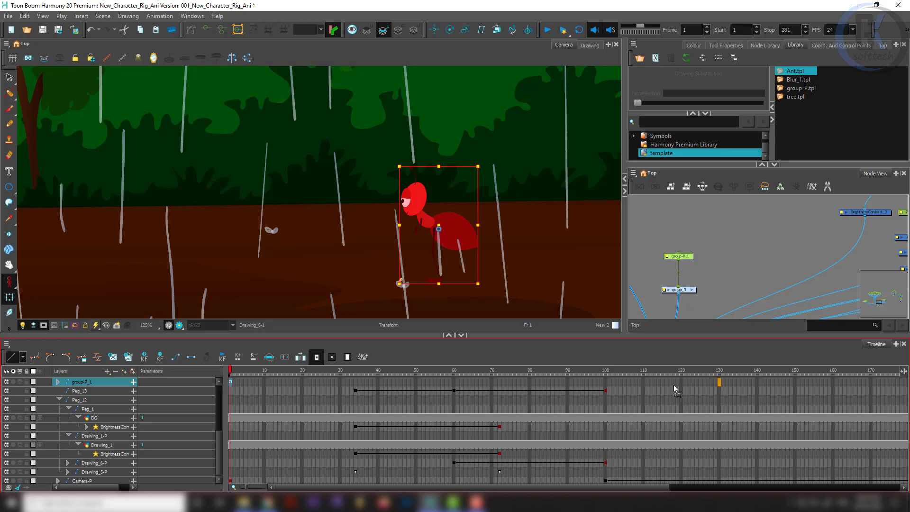
left_click_drag(674, 385, 795, 383)
scroll(417, 256, "down", 8)
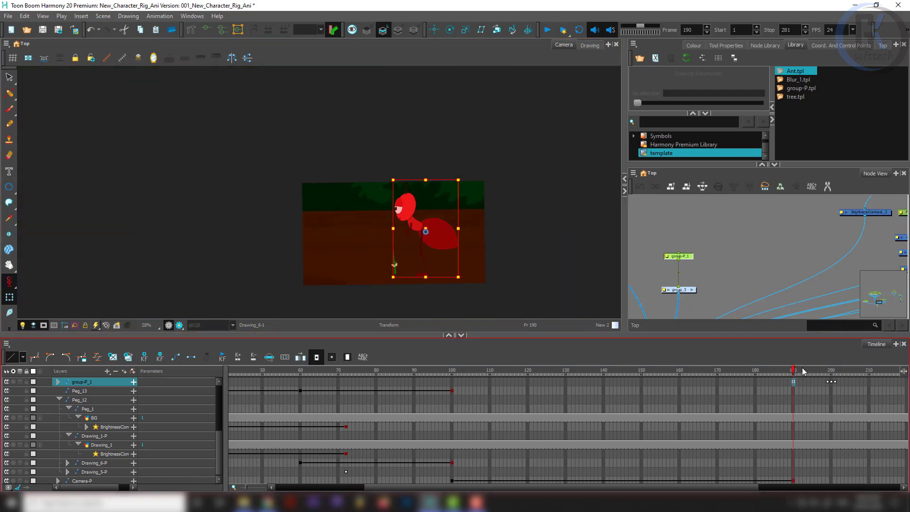
mouse_move(803, 372)
left_mouse_down()
mouse_move(593, 380)
mouse_move(858, 385)
mouse_move(808, 384)
left_mouse_up()
left_click_drag(716, 488, 890, 477)
left_click(777, 384)
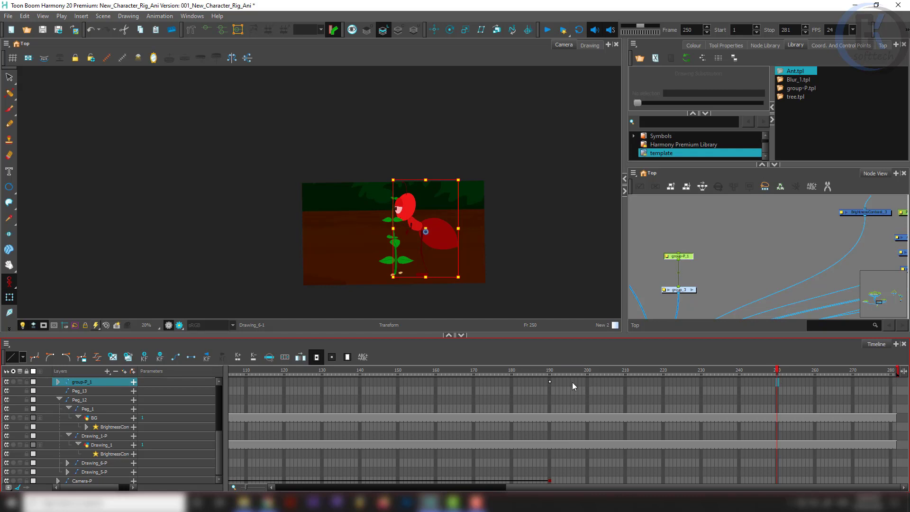
- Check the ant against the growing plant up to frame 243, then disable the camera and its peg
left_click_drag(592, 371, 754, 370)
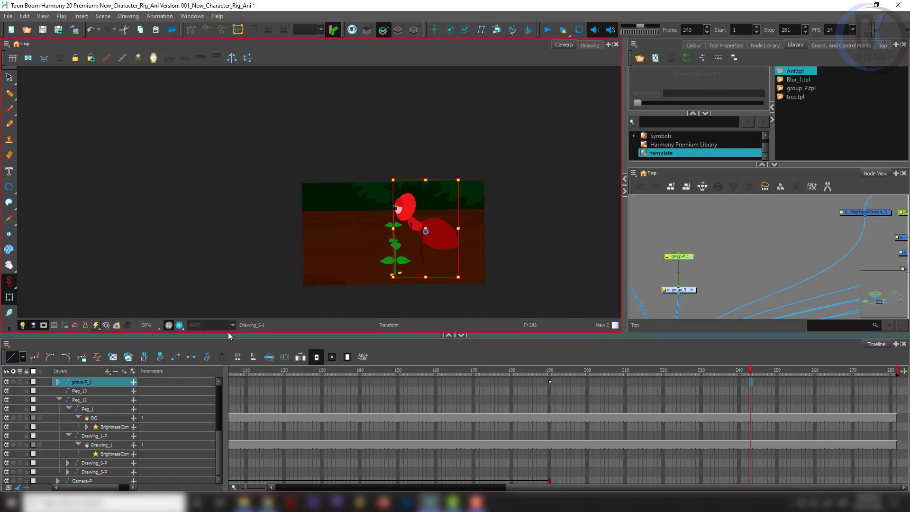
scroll(748, 284, "down", 3)
left_click_drag(748, 284, 752, 192)
left_click_drag(741, 246, 716, 276)
key("d")
scroll(436, 259, "up", 6)
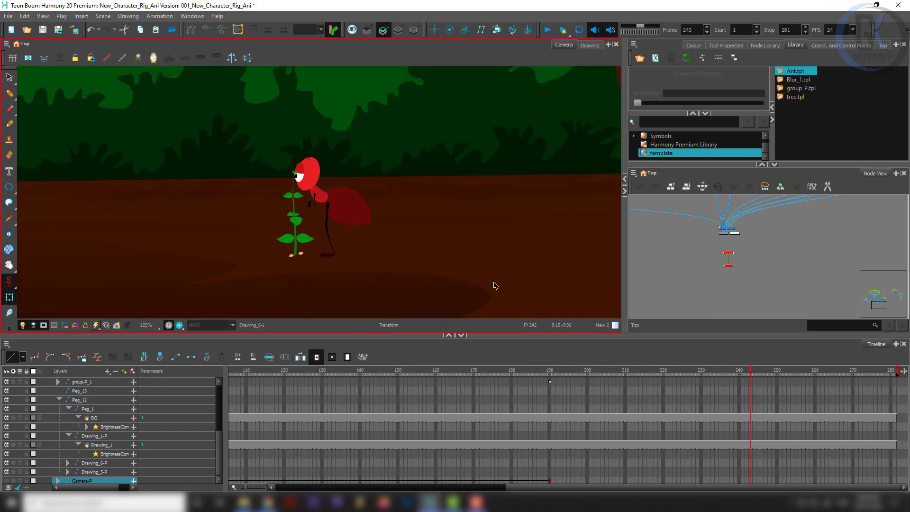
- Move the ant away from the plant and enlarge it to roughly two and a half times its size
left_click(729, 382)
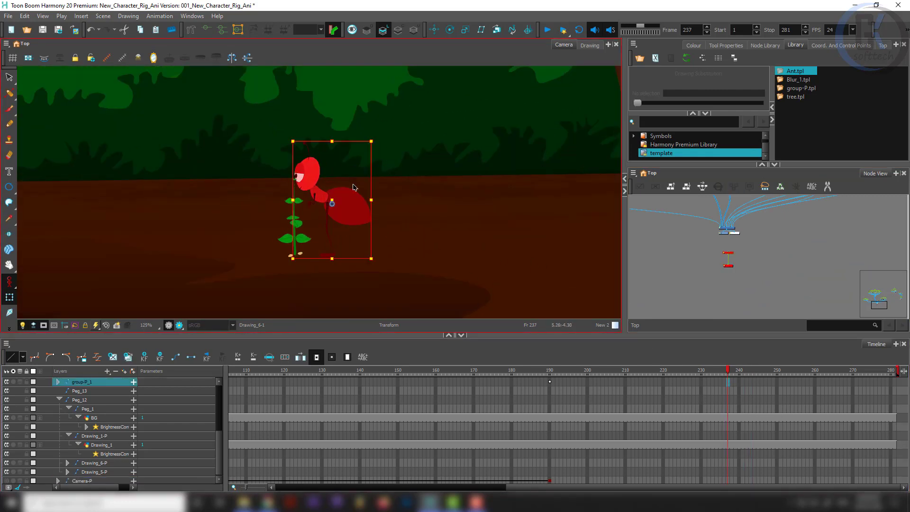
left_click_drag(352, 200, 450, 199)
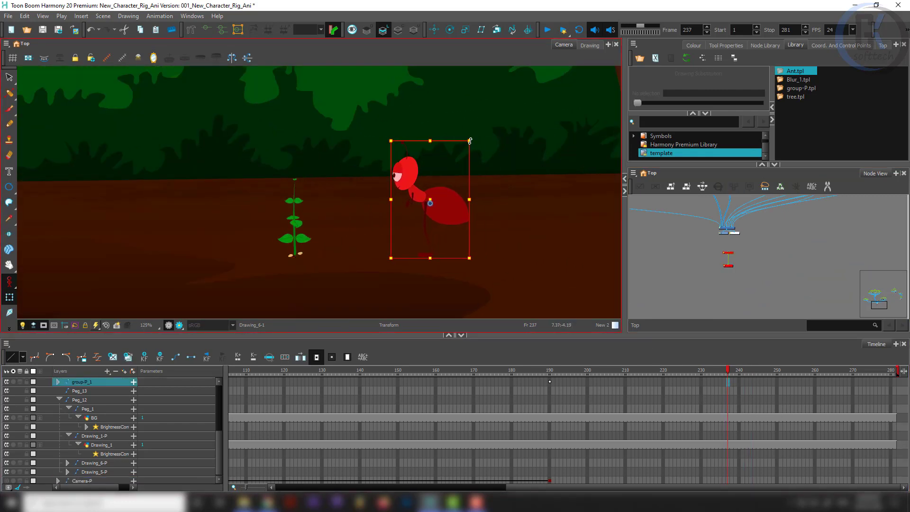
left_click_drag(470, 140, 527, 68)
left_click_drag(457, 179, 531, 131)
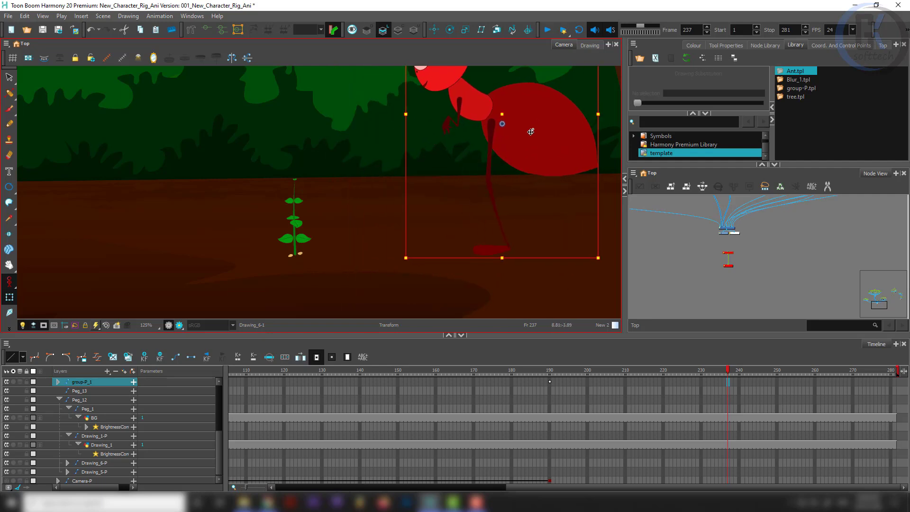
scroll(530, 133, "down", 5)
left_click(682, 254)
key("space")
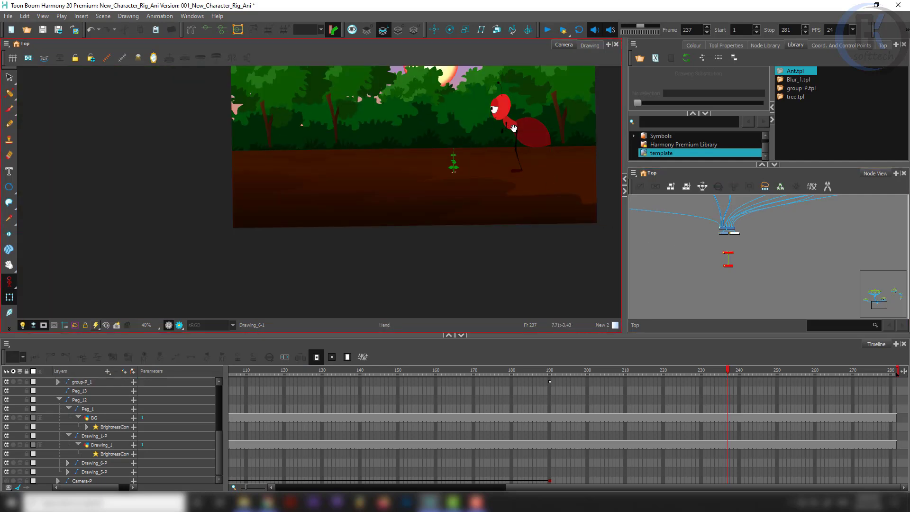
scroll(541, 95, "up", 4)
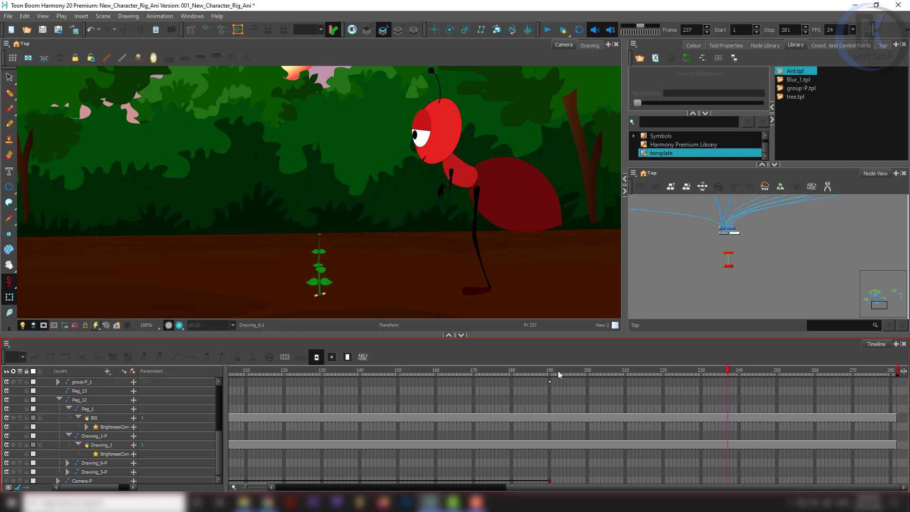
- Return to frame 190 and re-enable the camera and its peg
left_click_drag(559, 372, 512, 373)
left_click(550, 371)
left_click_drag(705, 271, 736, 248)
key("a")
scroll(384, 260, "down", 5)
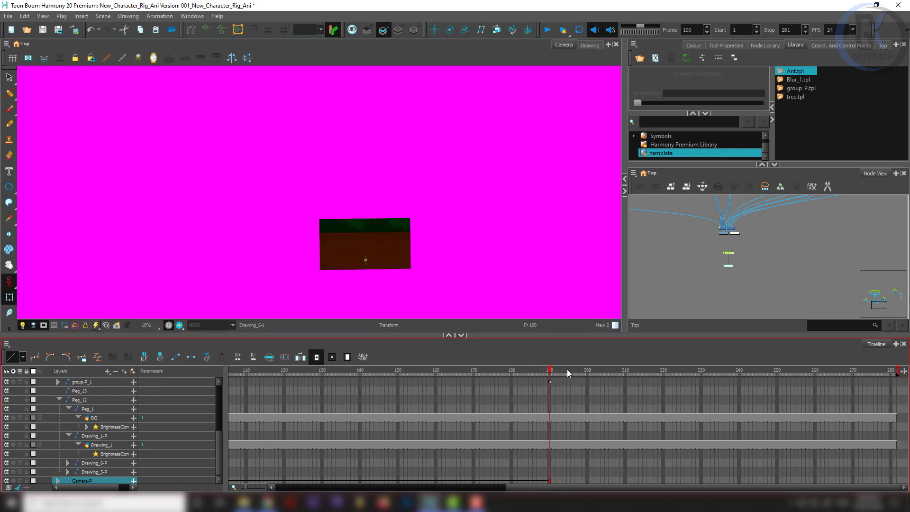
- With Animate Current Frame on, add a Camera-P keyframe at frame 252 and hold the span from frame 190 as stop-motion
left_click(553, 373)
left_click_drag(645, 376, 786, 370)
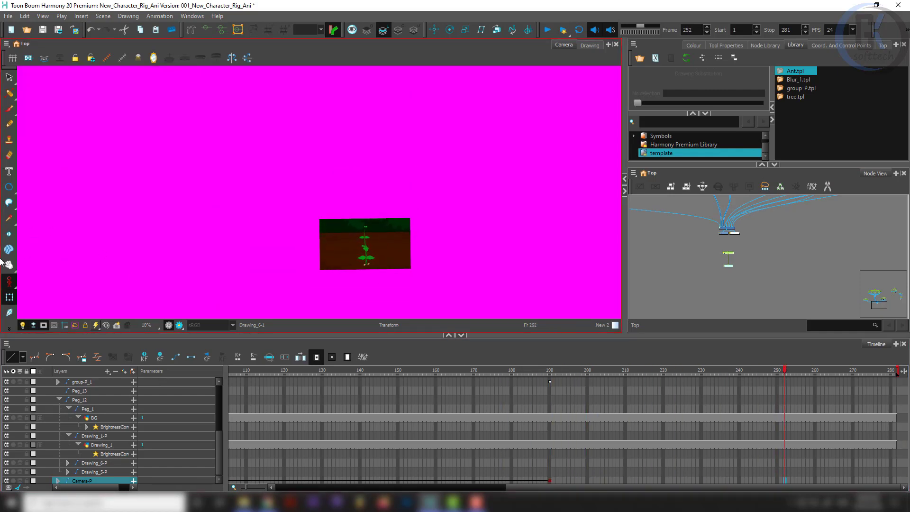
left_click_drag(9, 282, 52, 278)
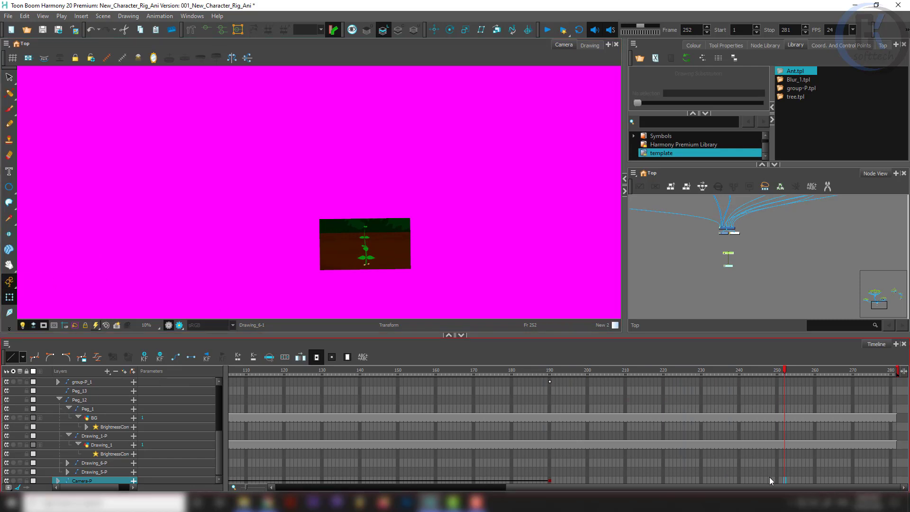
key("F6")
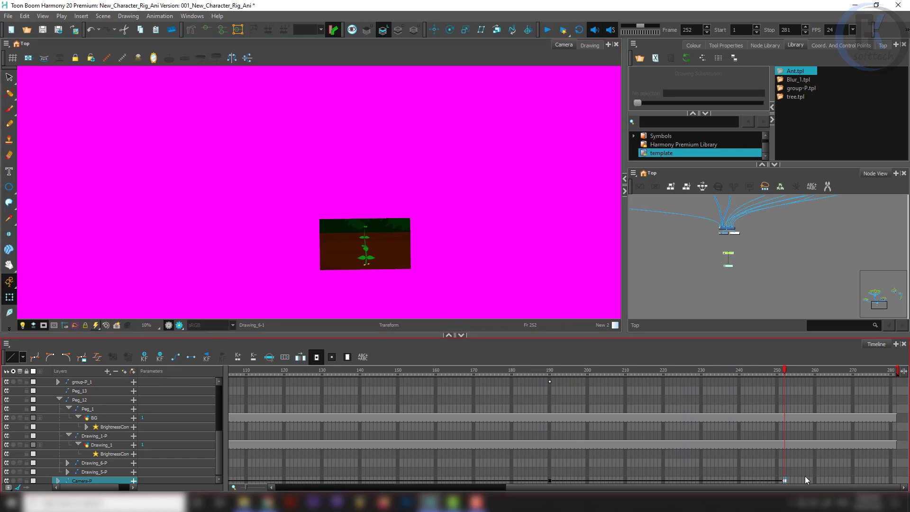
left_click(693, 480)
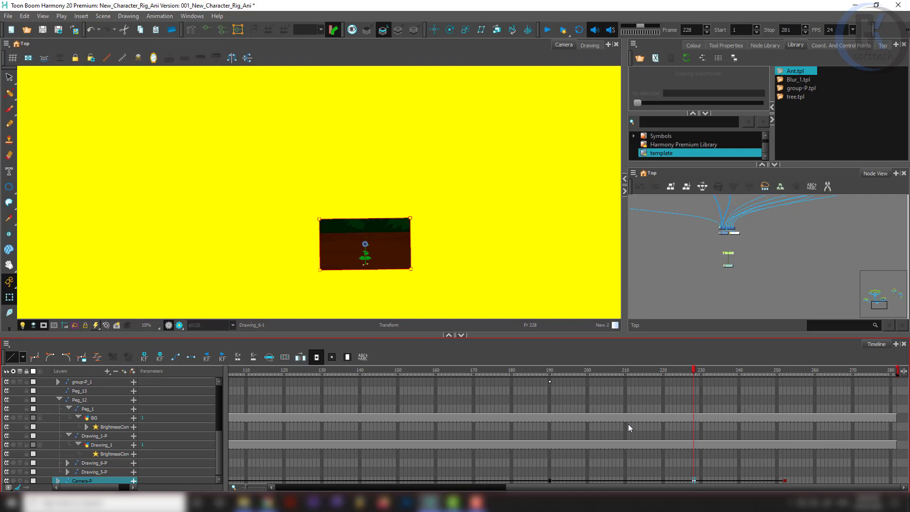
key("ctrl+k")
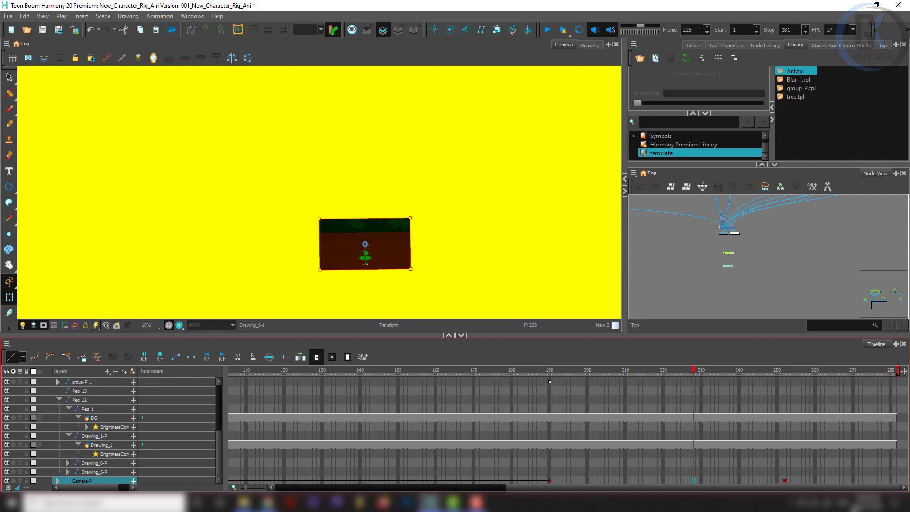
- Add a Camera-P keyframe at frame 264 and enlarge the camera frame there to include the ant beside the plant
left_click(830, 481)
key("F6")
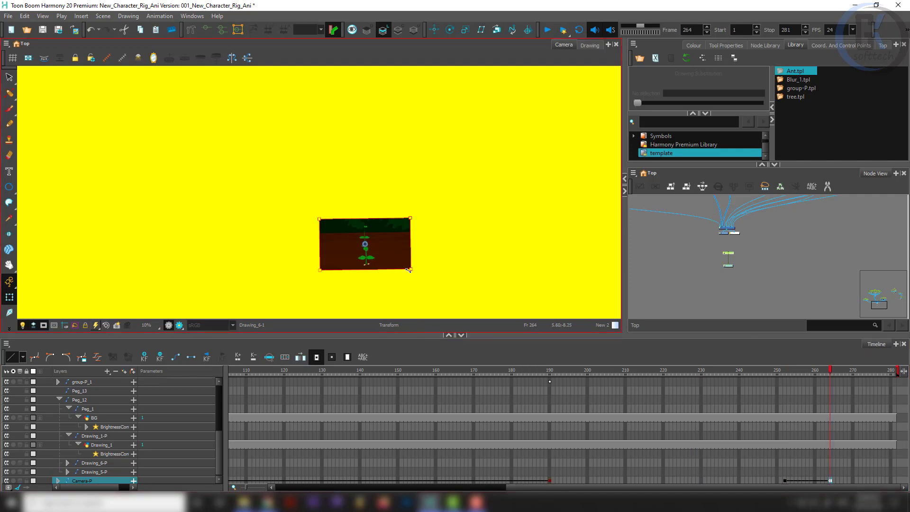
left_click_drag(411, 269, 435, 297)
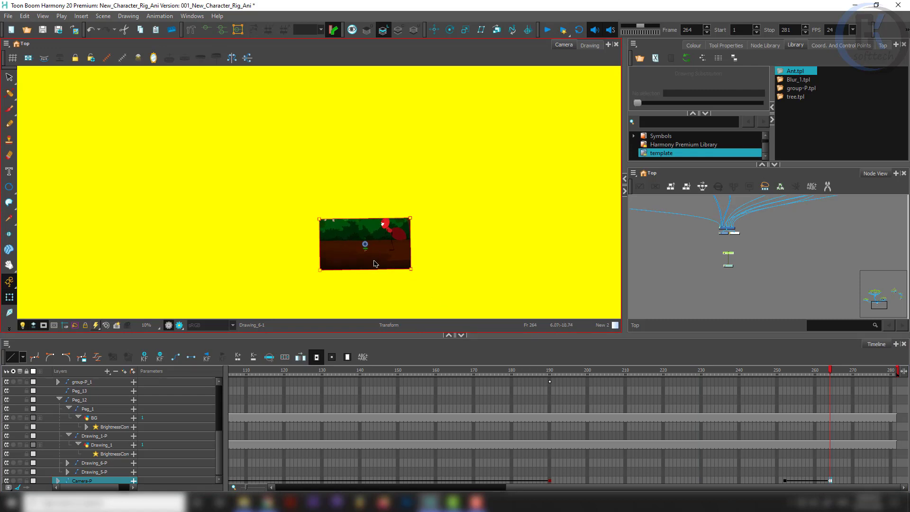
- Nudge the camera frame upward at frame 264 so it shows more trees above the plant and ant
key("Up")
key("Up")
key("Up")
key("Up")
key("Up")
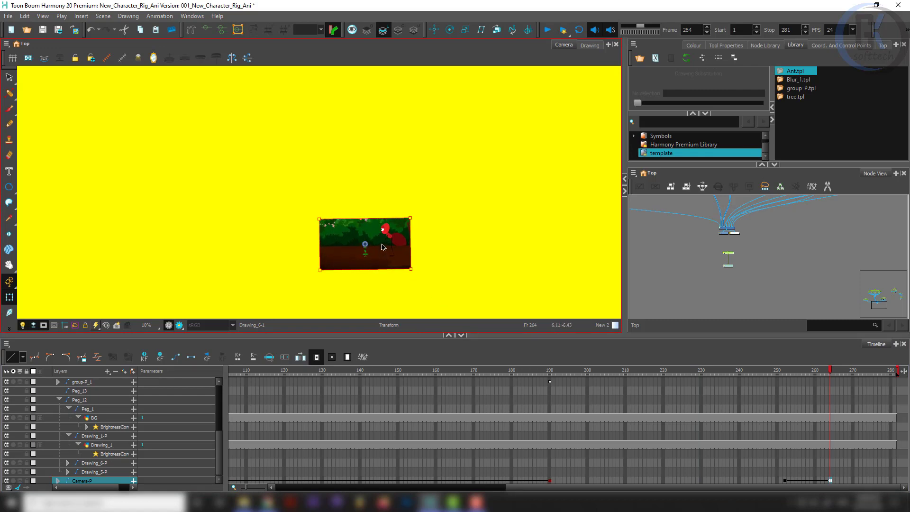
key("Up")
key("Up")
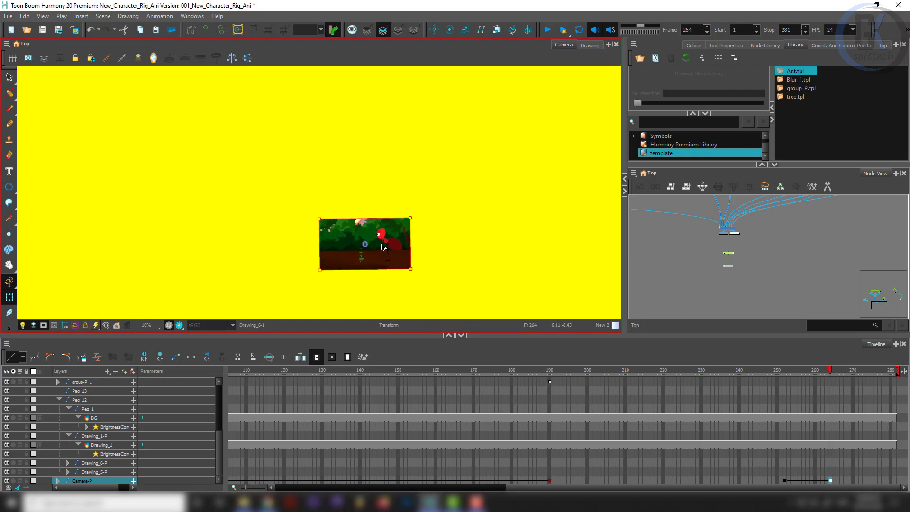
- Select the ant's whole head group, return to frame 190 and turn off the camera mask
left_click(659, 295)
scroll(266, 226, "up", 3)
scroll(305, 235, "up", 2)
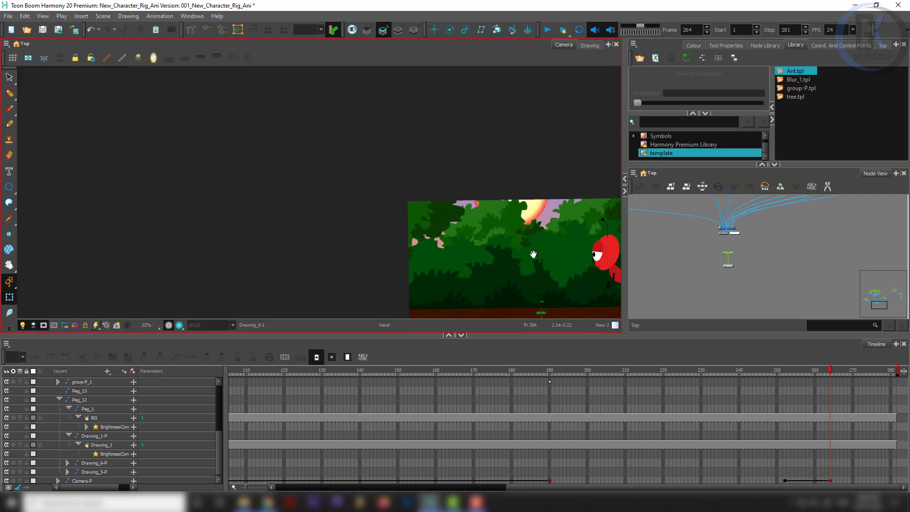
scroll(417, 224, "up", 2)
left_click(418, 224)
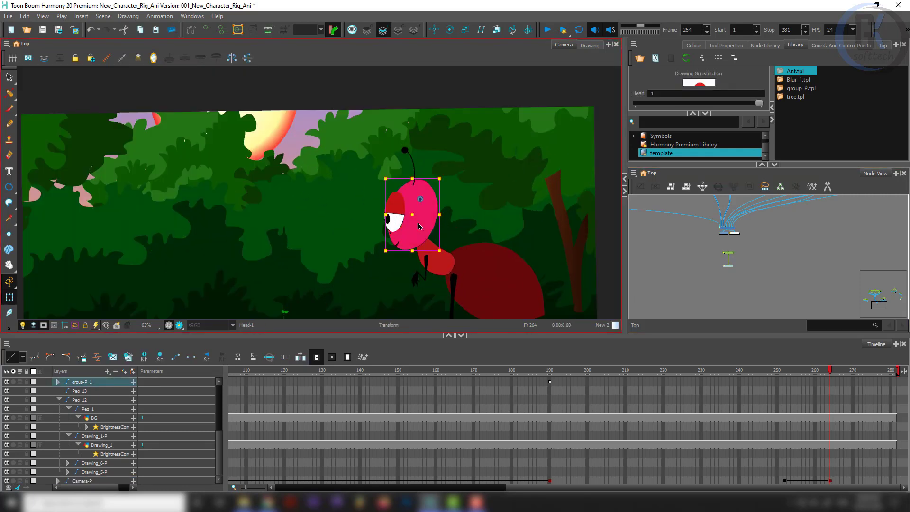
left_click(417, 223)
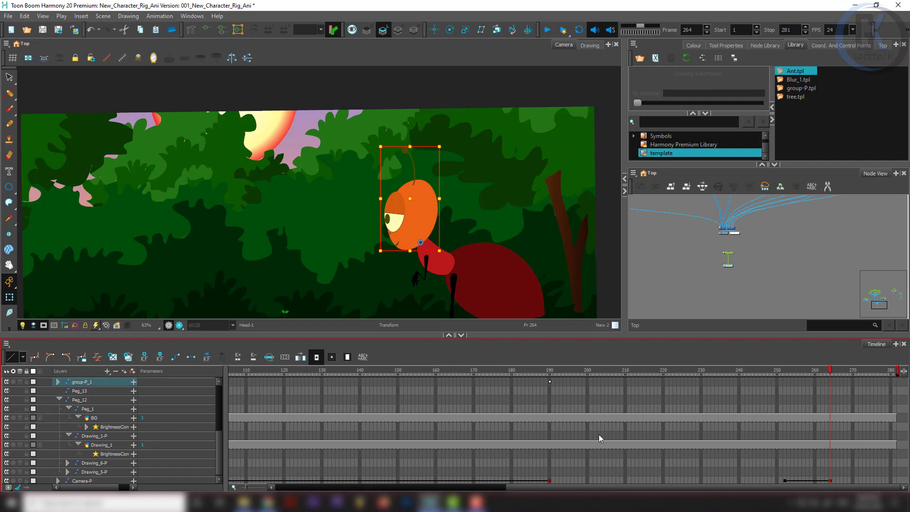
key("o")
left_click(550, 371)
scroll(592, 220, "down", 2)
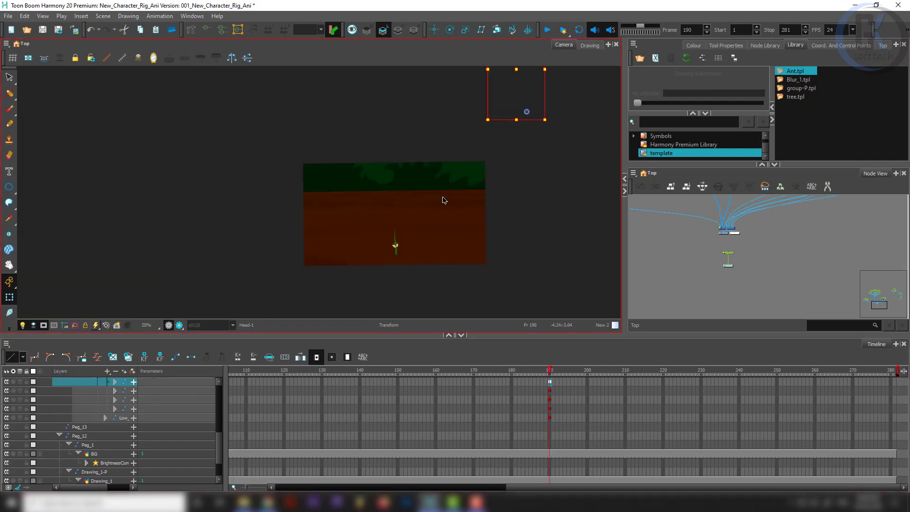
scroll(423, 193, "down", 5)
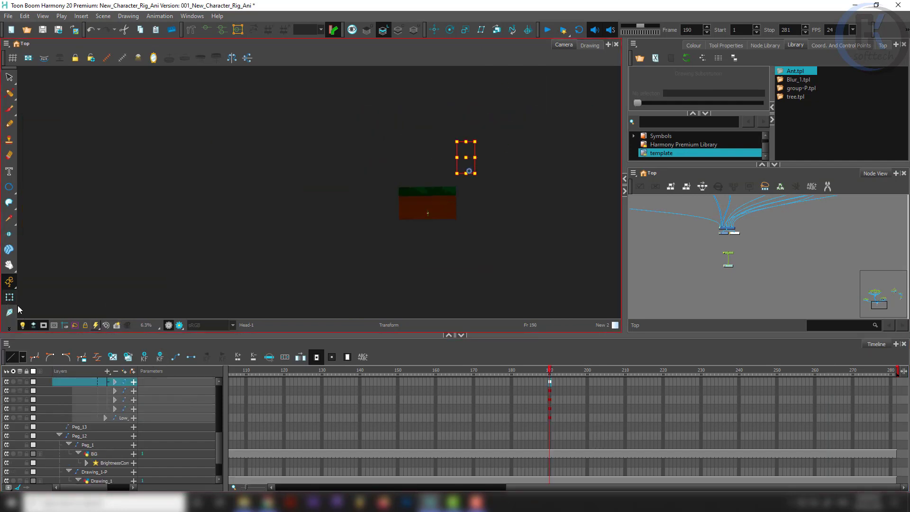
left_click(47, 327)
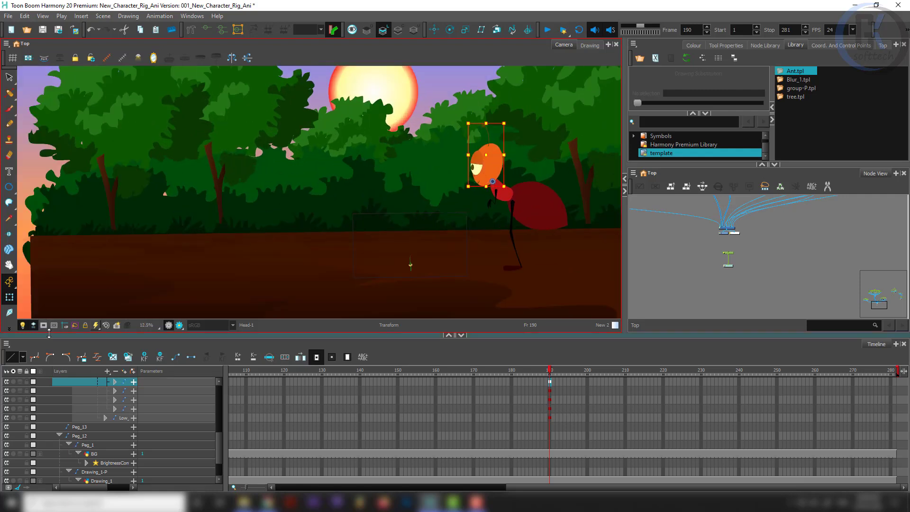
left_click(42, 325)
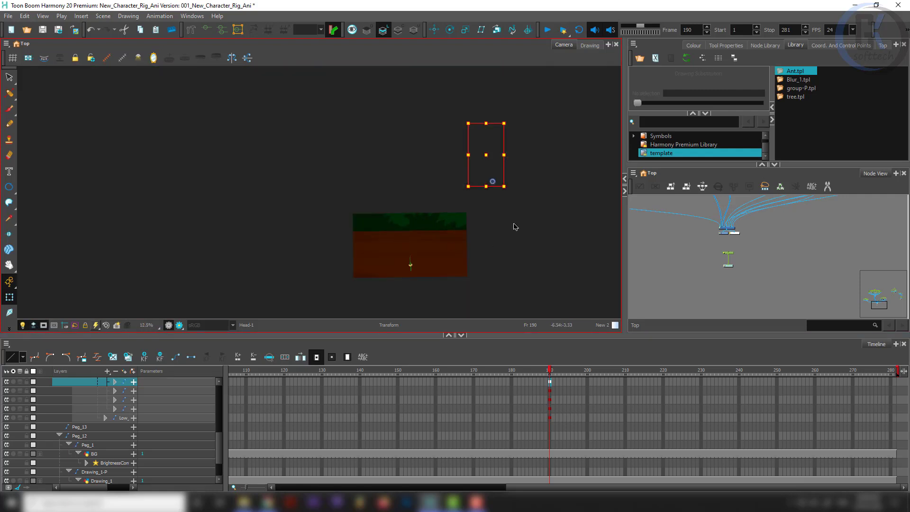
left_click(43, 325)
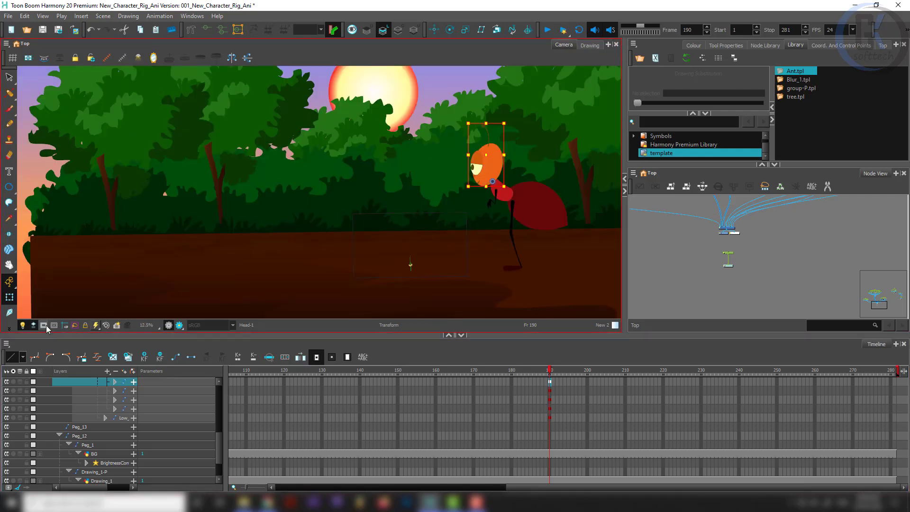
- Rotate the ant's head and neck forward at frame 190 so it leans toward the plant
scroll(582, 188, "up", 5)
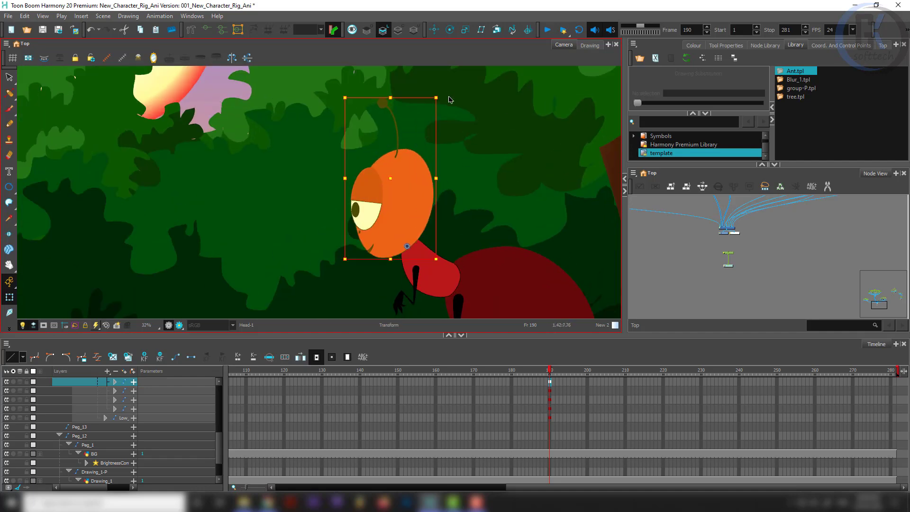
left_click_drag(443, 94, 371, 101)
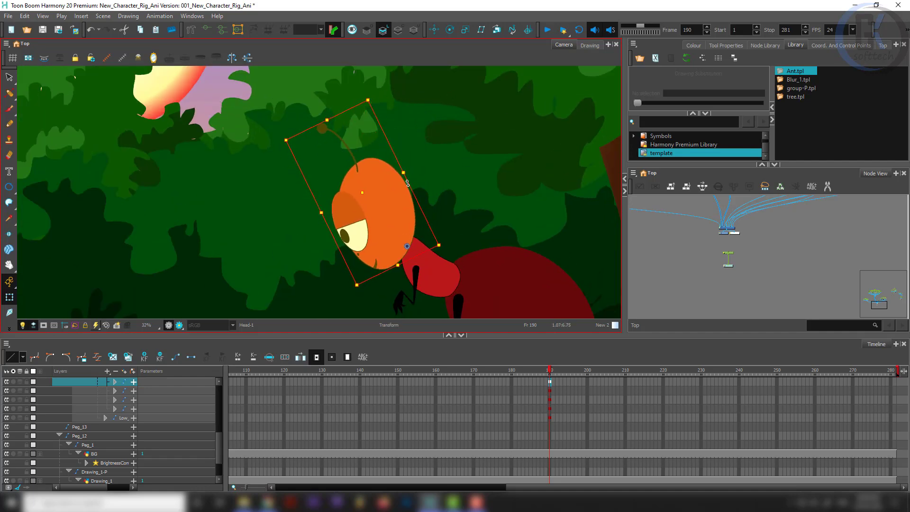
key("b")
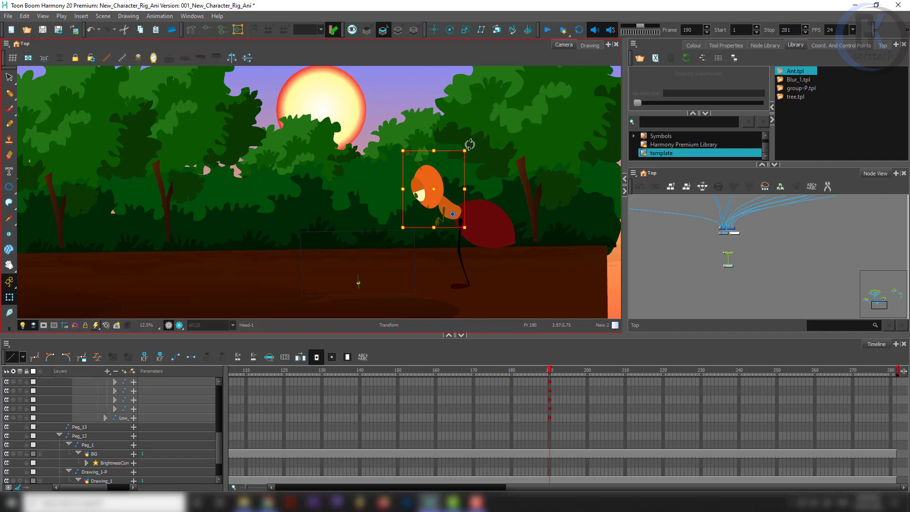
mouse_move(468, 148)
left_mouse_down()
mouse_move(449, 149)
mouse_move(465, 160)
left_mouse_up()
key("shift+b")
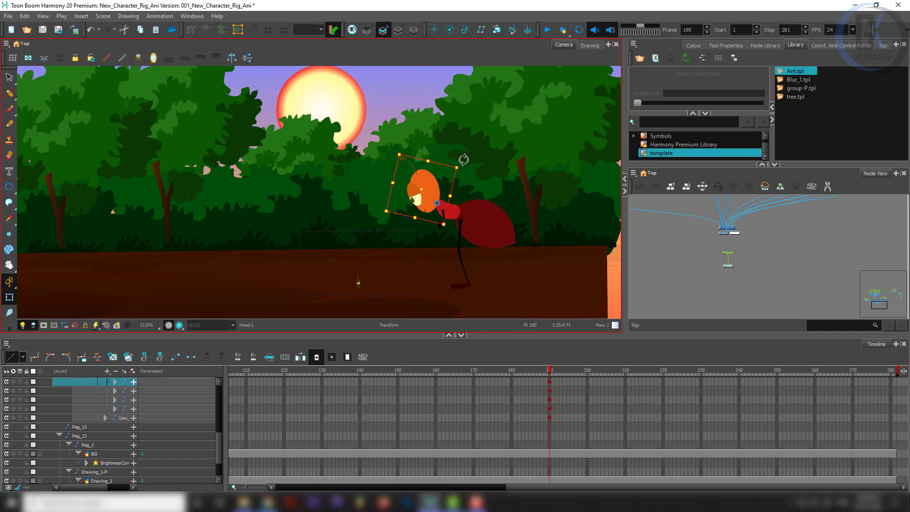
- Deselect the ant, turn the camera mask back on and return to frame 1
left_click(671, 267)
scroll(439, 202, "down", 4)
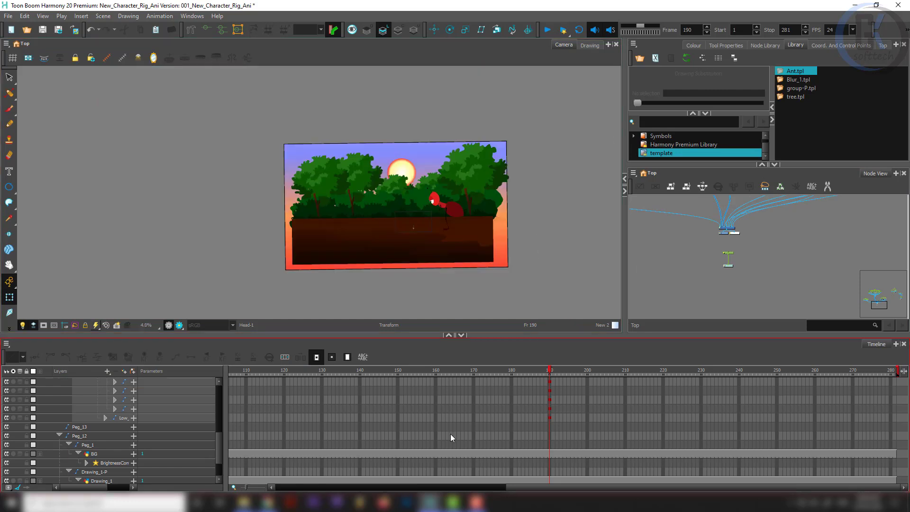
left_click_drag(548, 370, 253, 377)
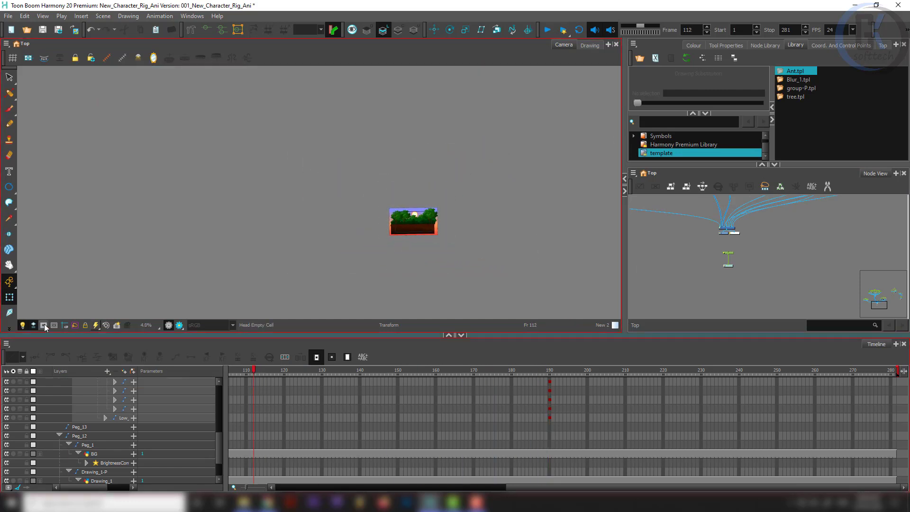
scroll(437, 237, "up", 4)
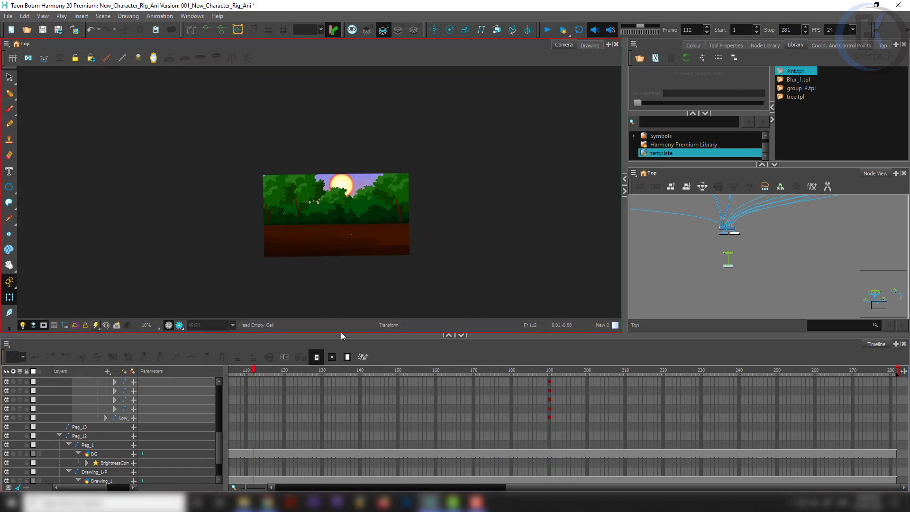
left_click_drag(251, 371, 195, 372)
scroll(384, 210, "up", 3)
scroll(346, 215, "down", 2)
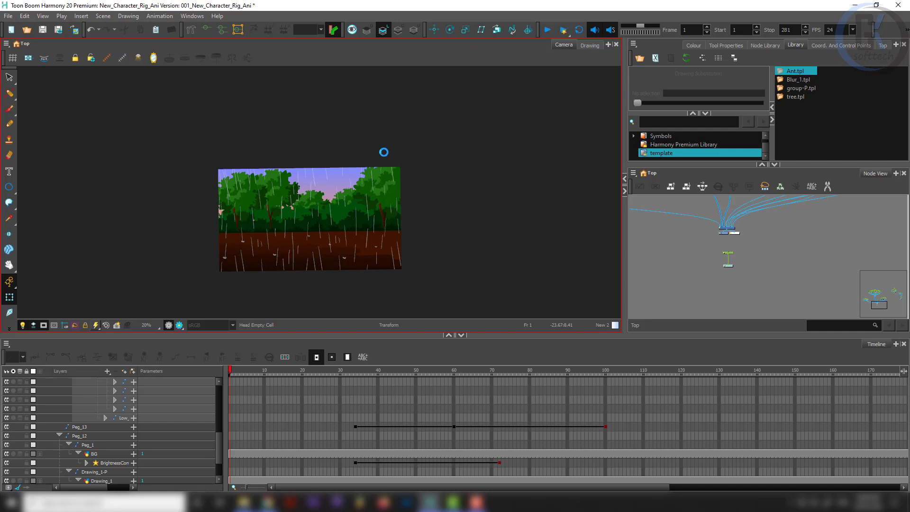
- Render the whole scene and review the playback, scrubbing through the camera zoom-out from the plant to the ant
left_click(565, 34)
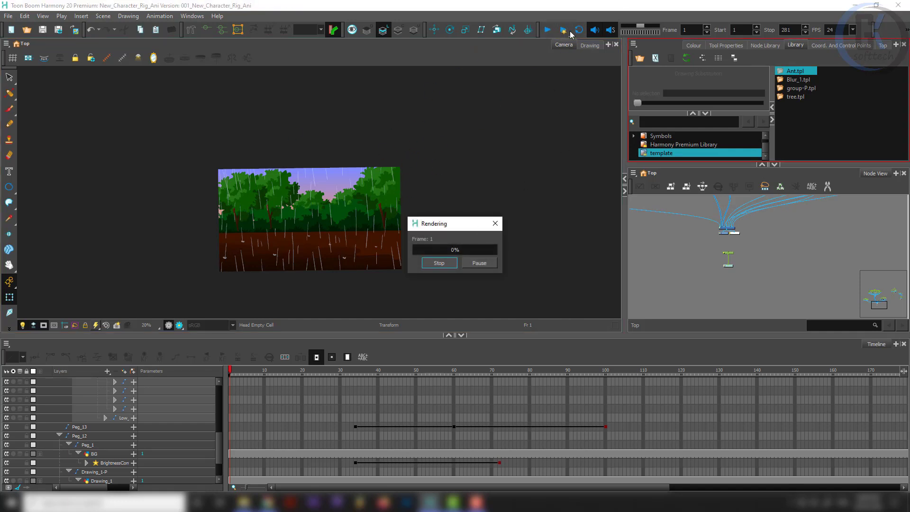
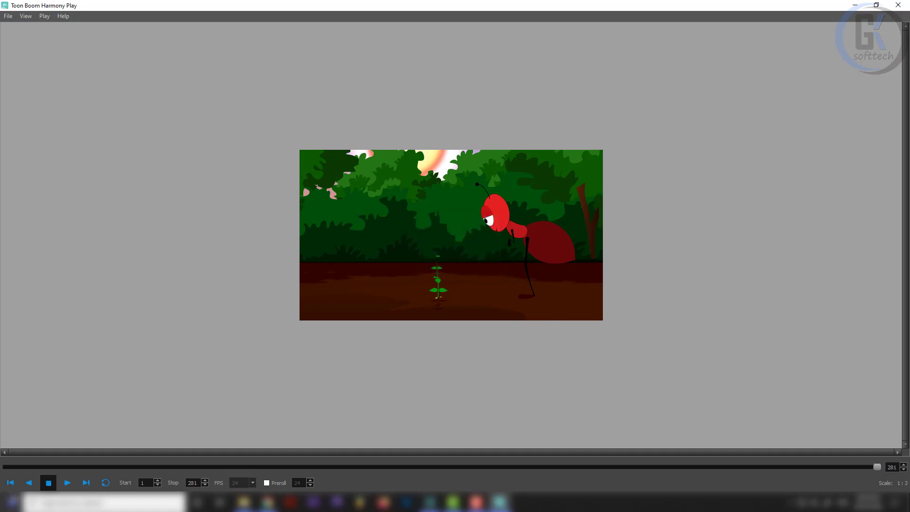
left_click(67, 483)
left_click_drag(877, 467, 689, 482)
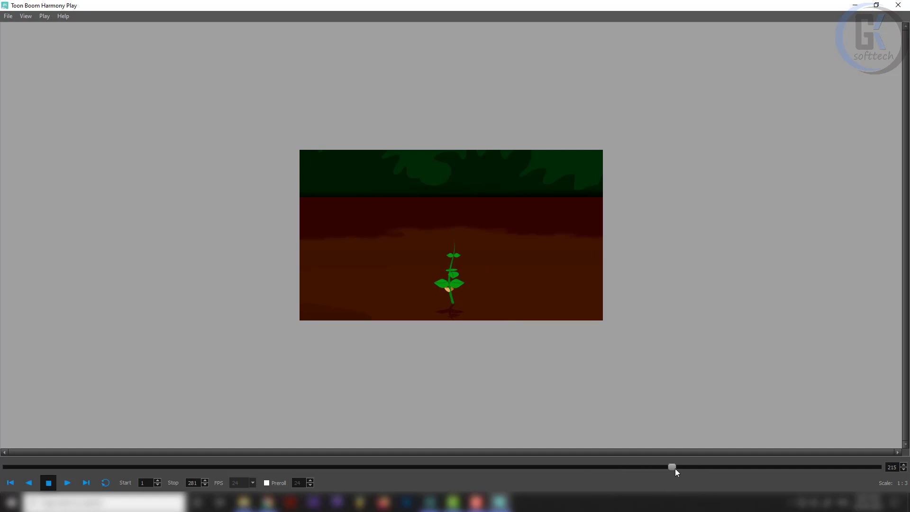
left_click_drag(675, 469, 838, 454)
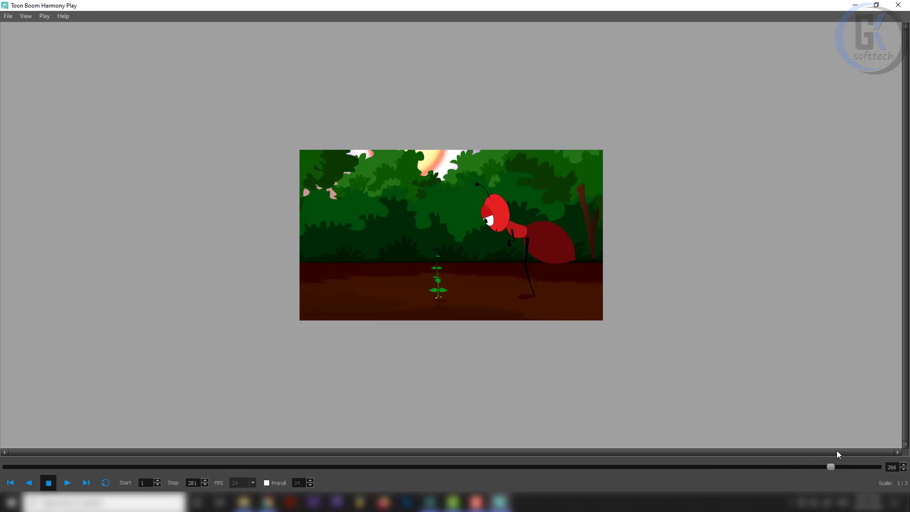
left_click(901, 8)
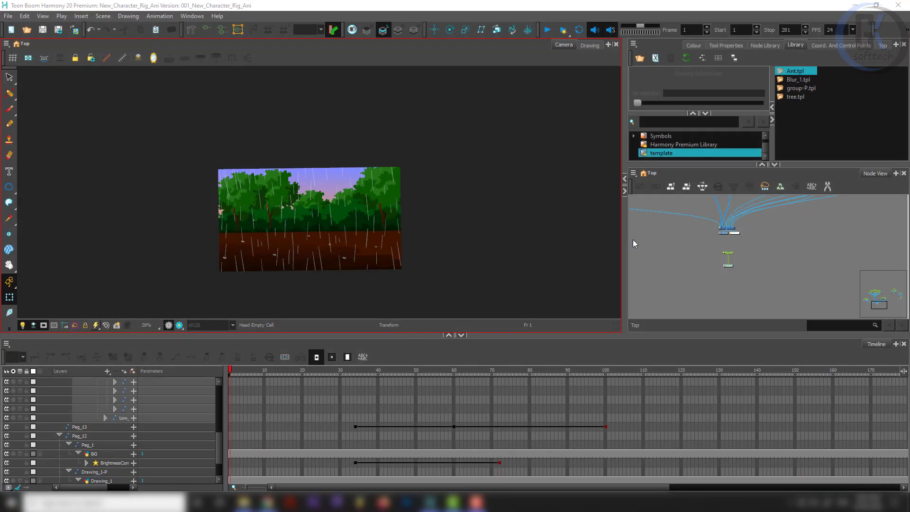
- Open the layer properties of the Transparency node below Composite_5
scroll(695, 252, "up", 2)
scroll(711, 246, "up", 4)
left_click_drag(688, 204, 727, 291)
left_click_drag(813, 261, 750, 280)
scroll(749, 280, "down", 3)
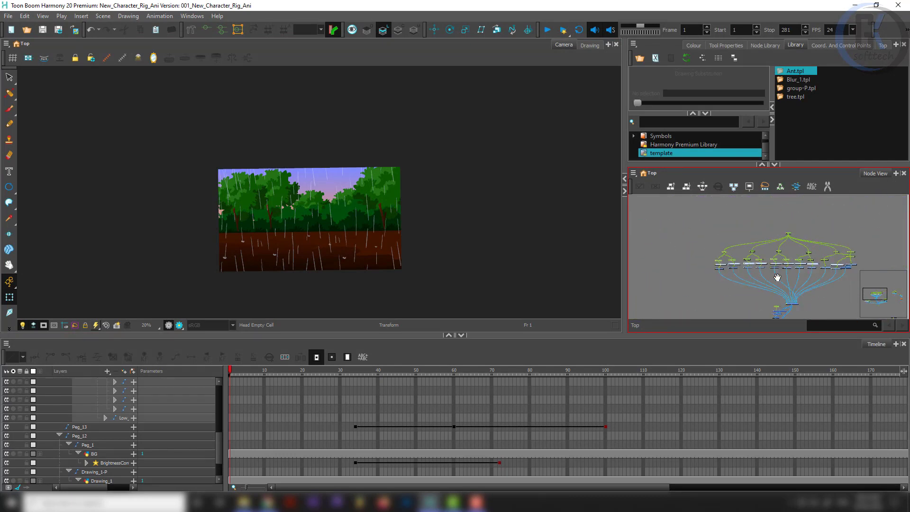
left_click_drag(787, 307, 741, 264)
scroll(741, 264, "up", 4)
scroll(719, 273, "up", 8)
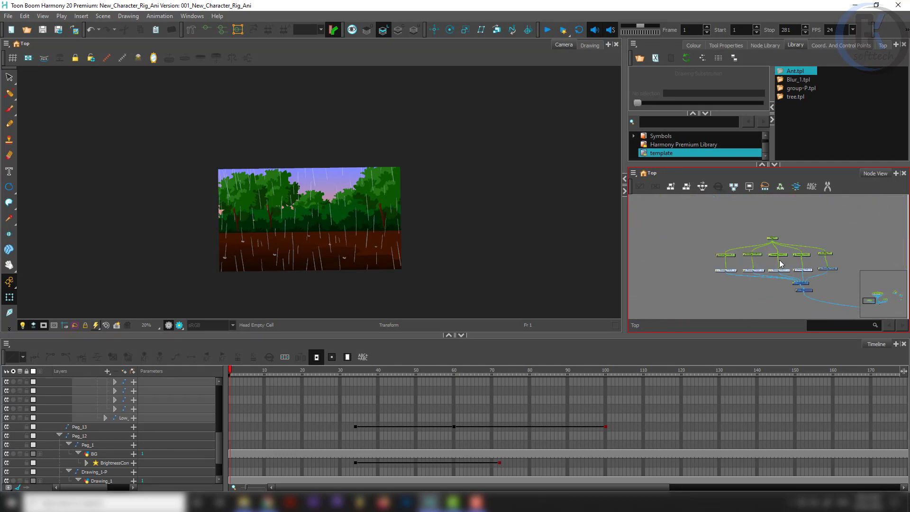
scroll(697, 248, "up", 2)
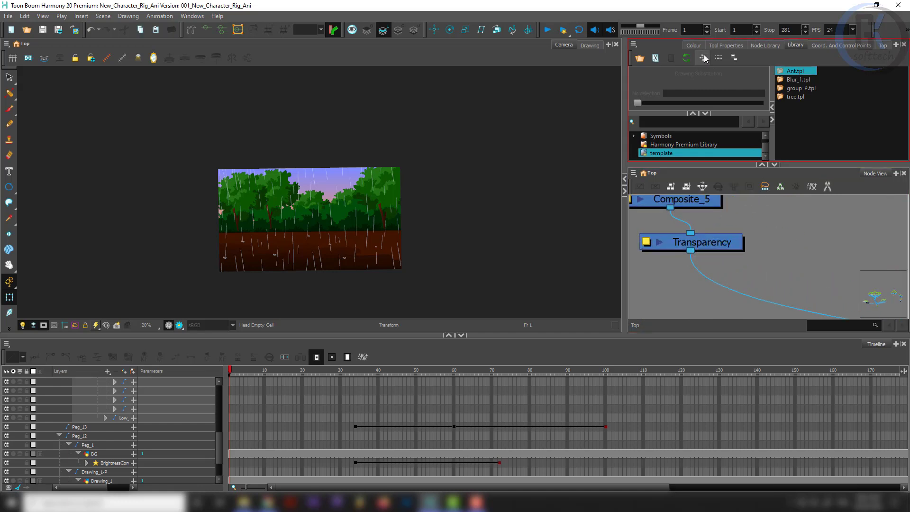
double_click(657, 246)
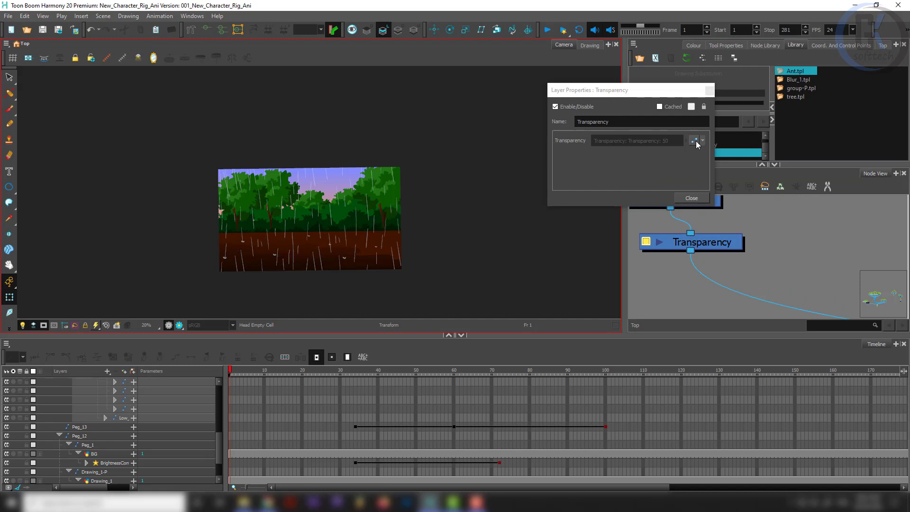
- Try a Transparency value of 80 at the frame 34 keyframe and check it in the rendered view
left_click(695, 141)
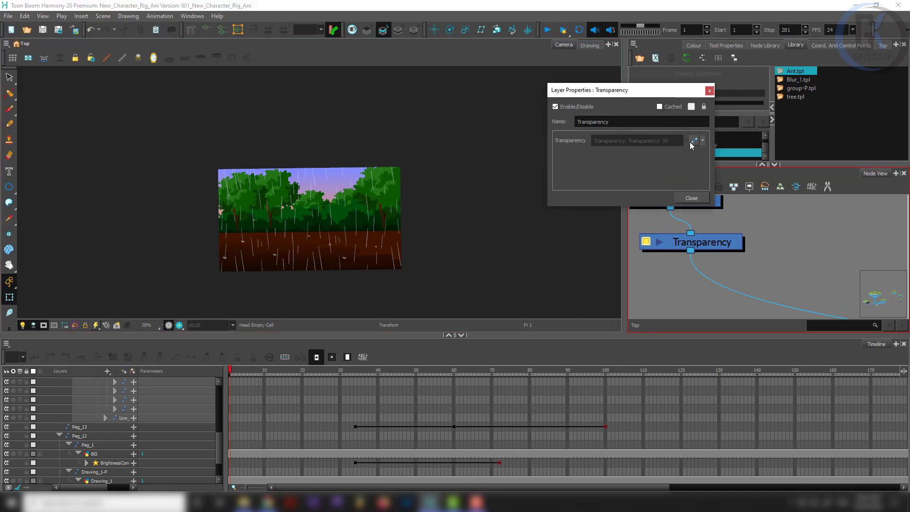
left_click(377, 318)
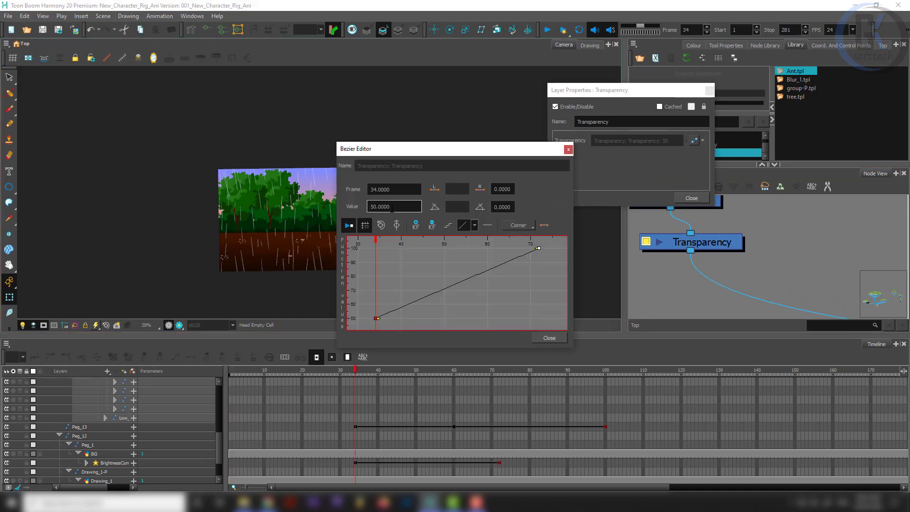
left_click_drag(398, 207, 339, 205)
type("80")
key("Return")
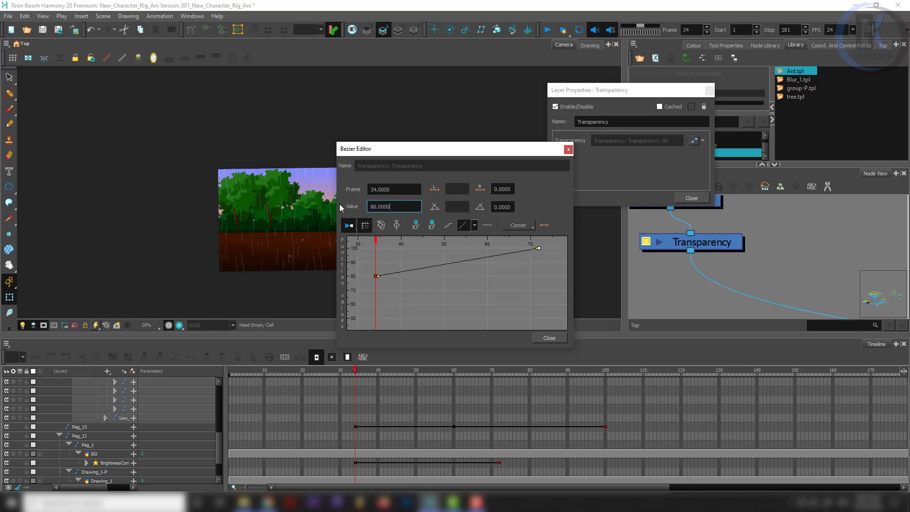
left_click(568, 150)
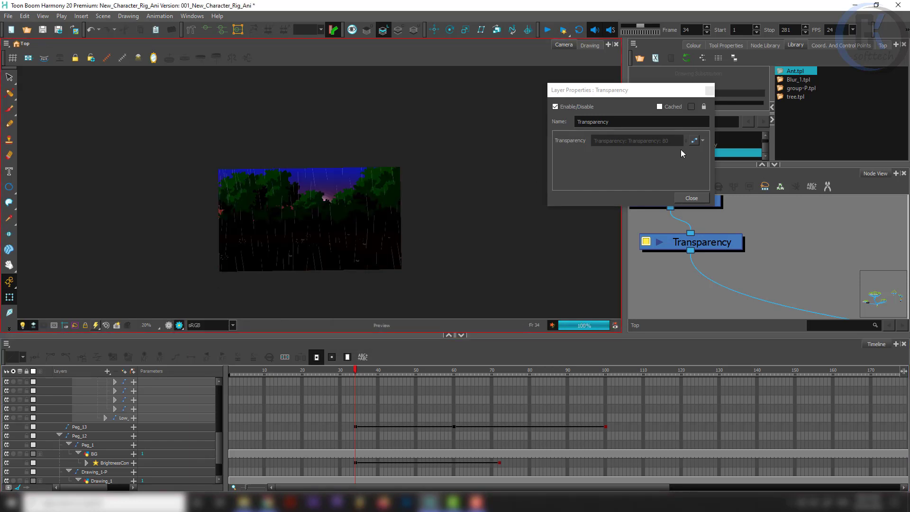
- Set the Transparency value at the frame 34 keyframe to 90 and inspect the rendered frame
left_click(694, 141)
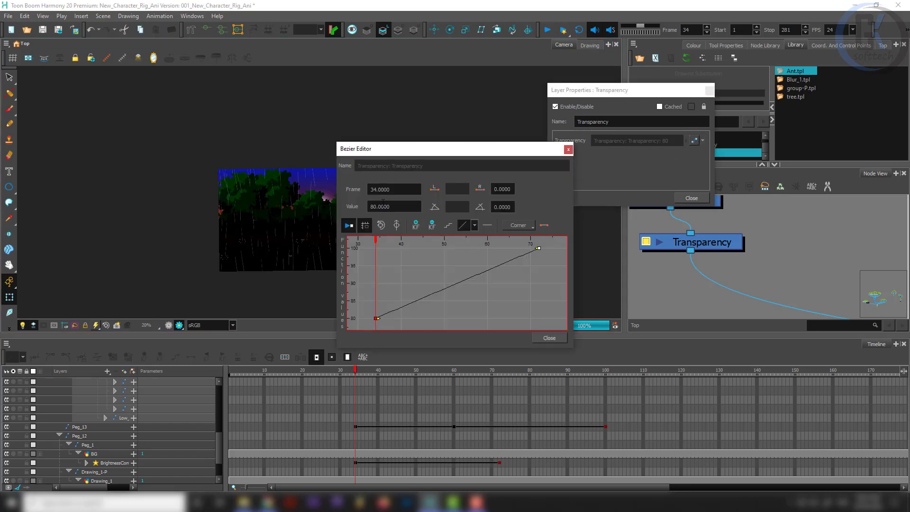
double_click(383, 206)
type("90")
key("Return")
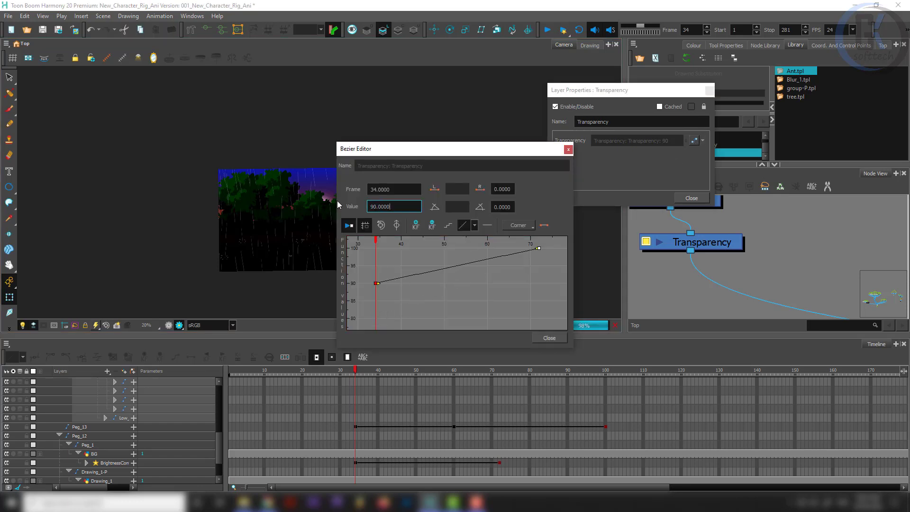
left_click(568, 149)
scroll(292, 245, "up", 2)
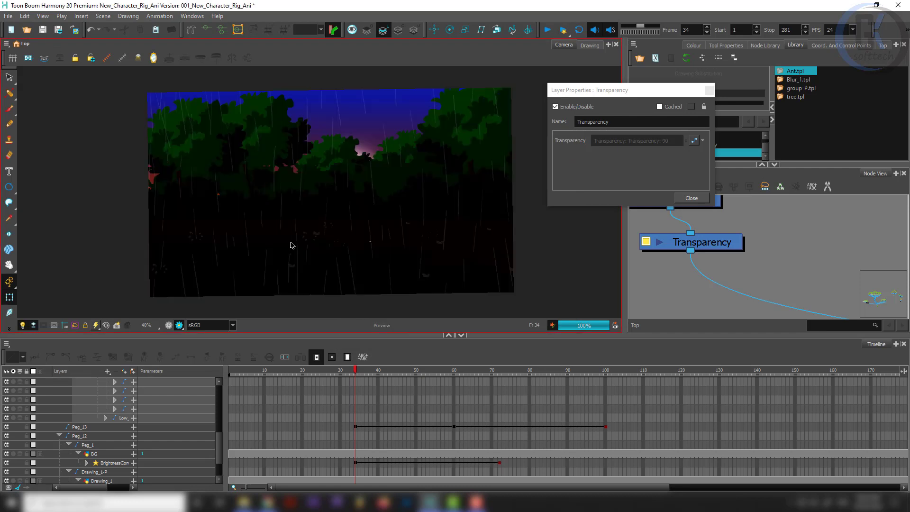
scroll(294, 242, "up", 2)
scroll(293, 242, "down", 4)
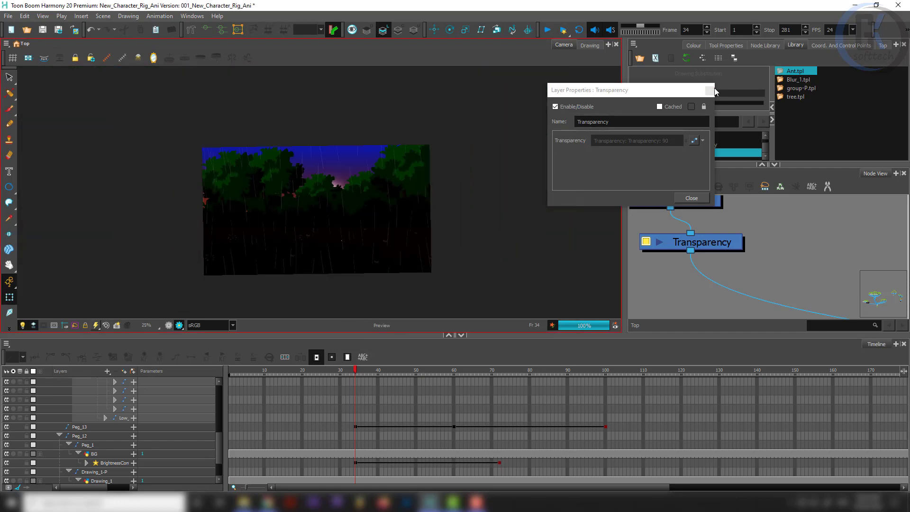
- Close the Transparency properties, find the Brightness Contrast effect, and insert it directly below the Transparency node
left_click(711, 90)
left_click(735, 46)
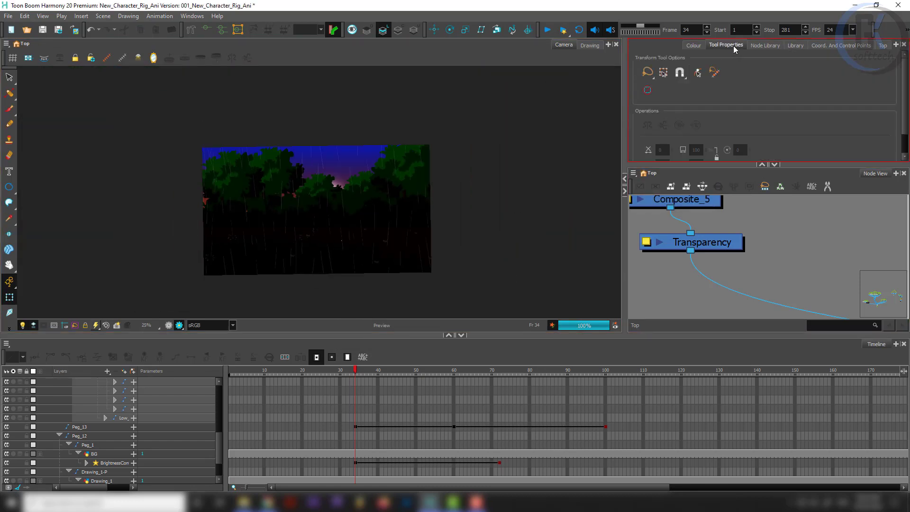
left_click(765, 45)
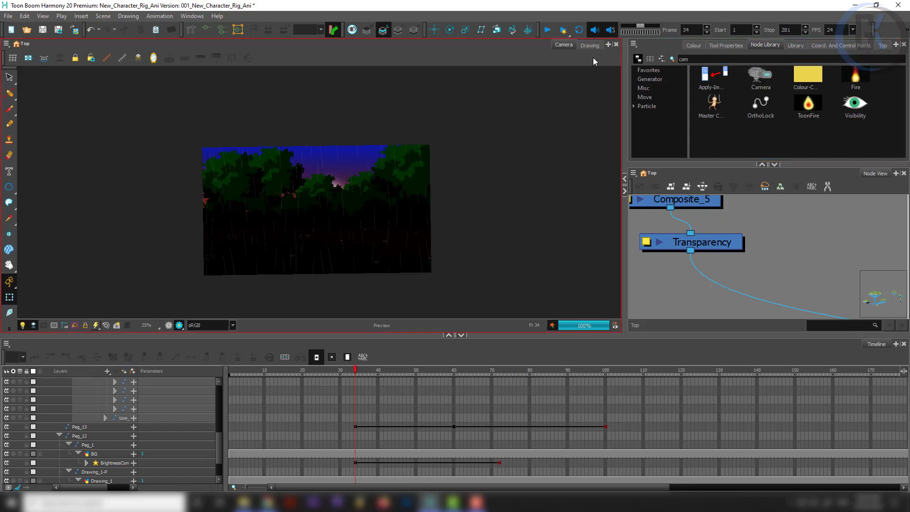
left_click(763, 102)
left_click_drag(707, 60, 678, 52)
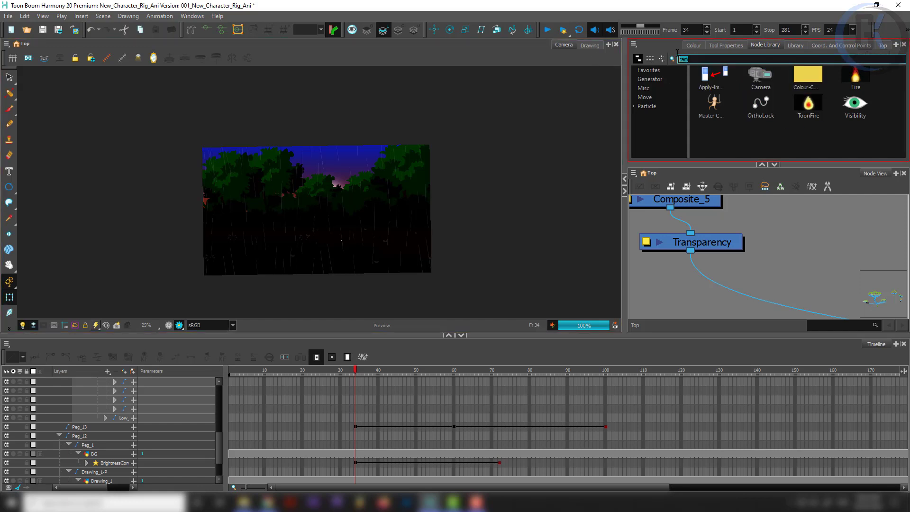
type("bri")
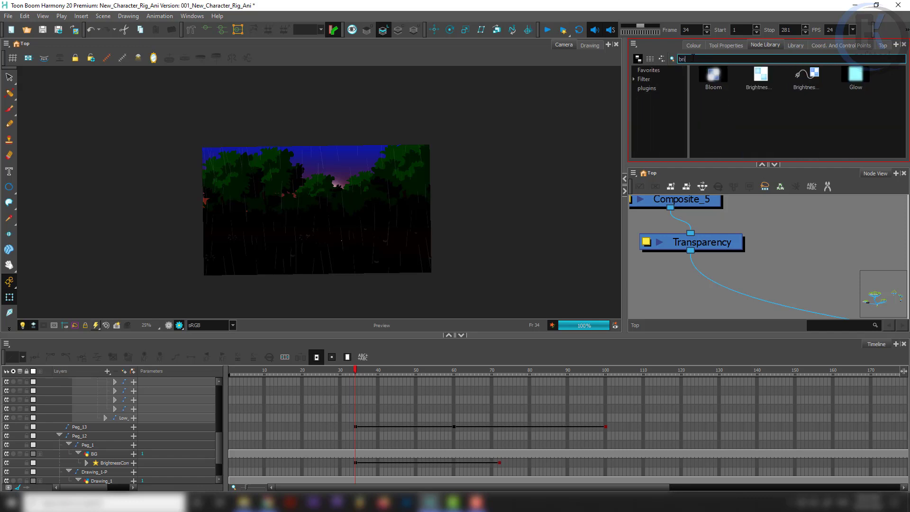
left_click_drag(761, 75, 727, 286)
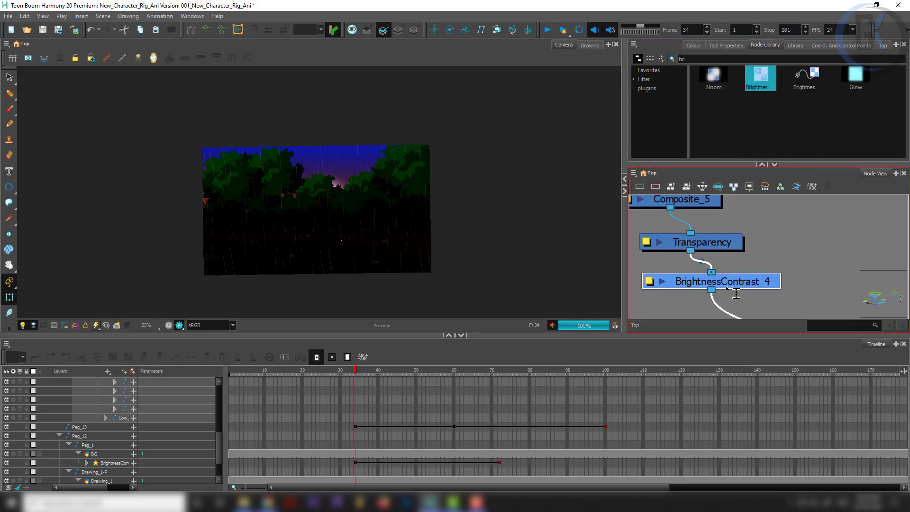
- Try Brightness values of -10 and -25 on the new Brightness Contrast node, settling on -50
left_click(649, 283)
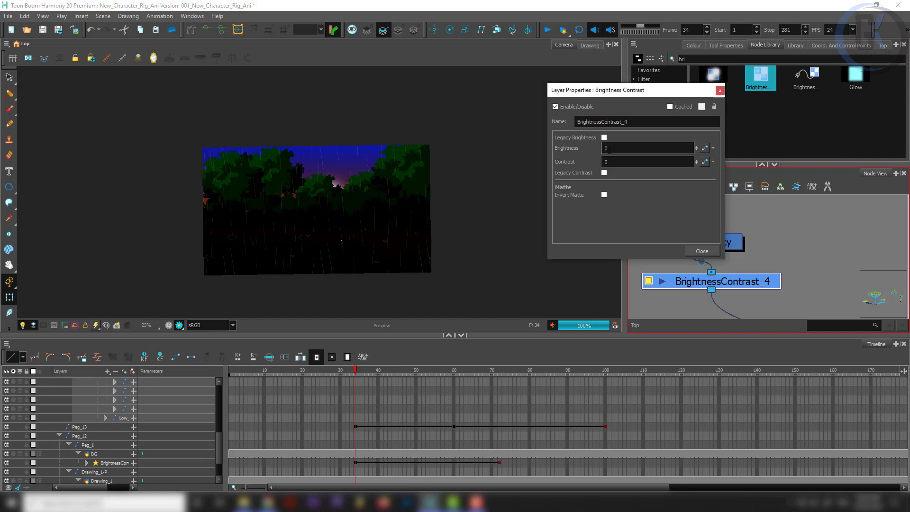
left_click(611, 149)
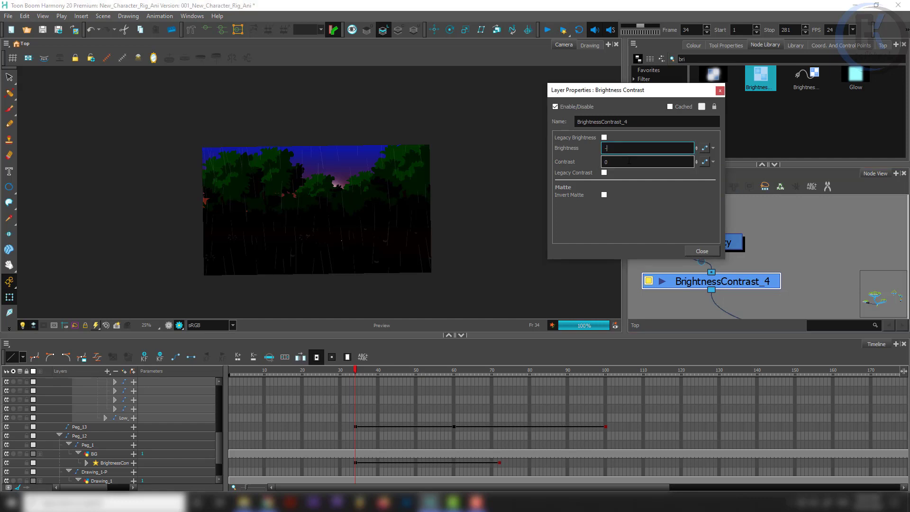
type("-10")
key("Return")
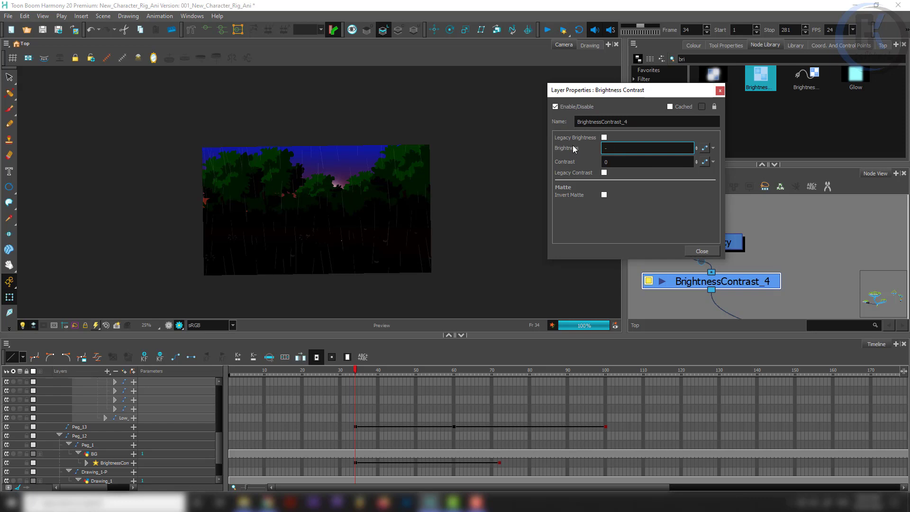
type("-25")
scroll(308, 214, "up", 3)
scroll(309, 214, "down", 2)
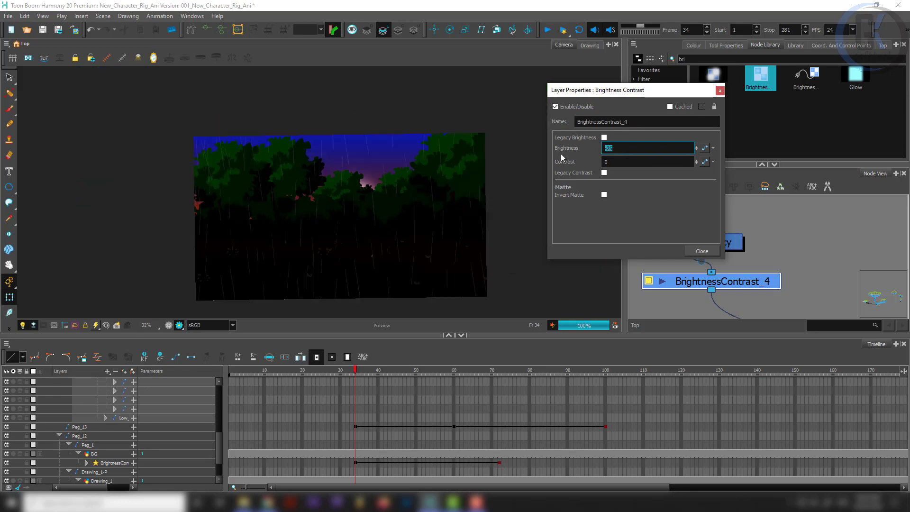
type("-50")
key("Return")
left_click(721, 91)
- Examine the rendered scene at several frames between the dark rain opening and frame 86
left_click(431, 369)
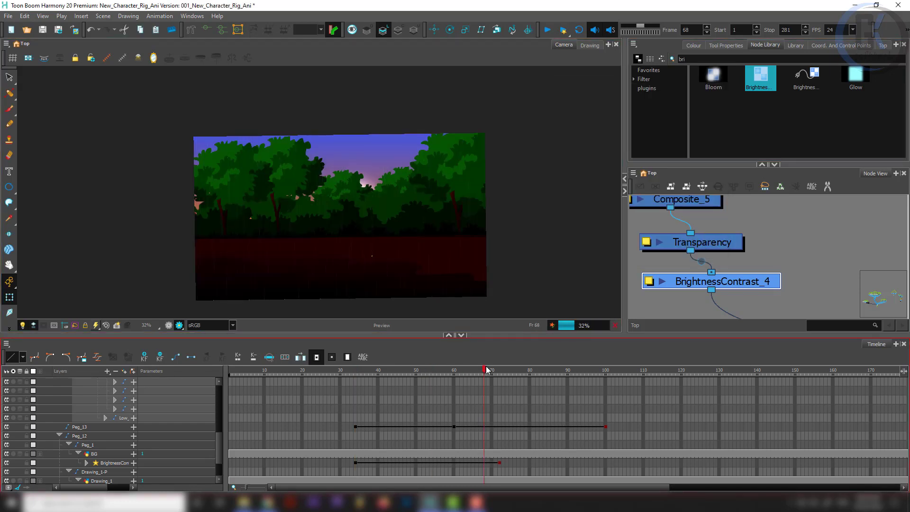
left_click(484, 370)
left_click(303, 373)
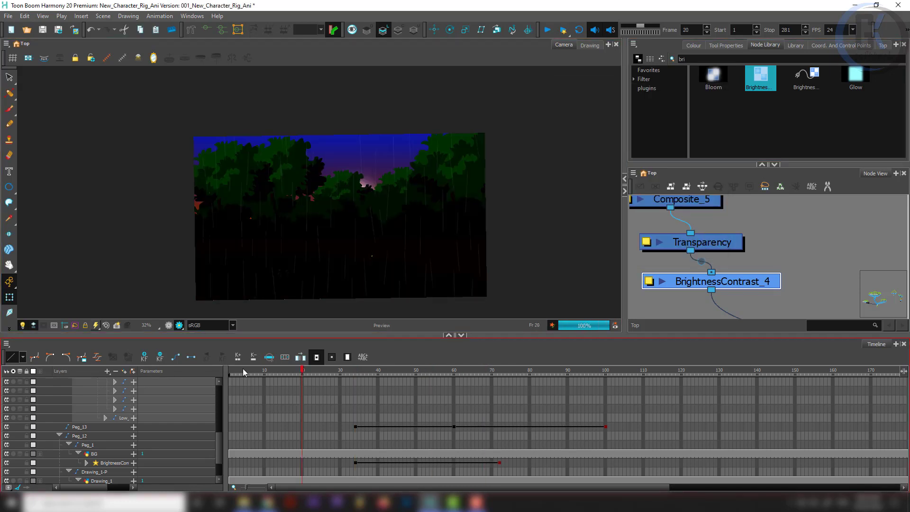
left_click(243, 370)
left_click(290, 374)
left_click(365, 374)
left_click_drag(395, 376, 488, 372)
scroll(414, 255, "down", 3)
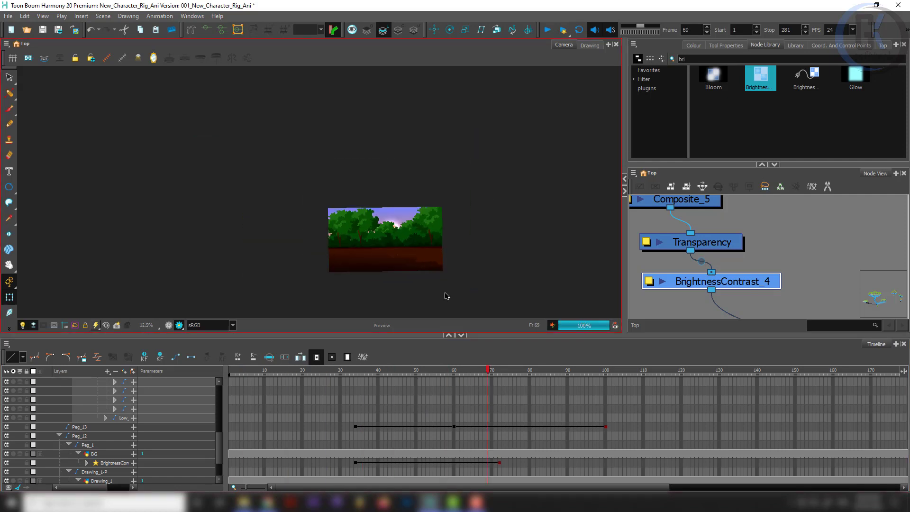
scroll(413, 277, "up", 4)
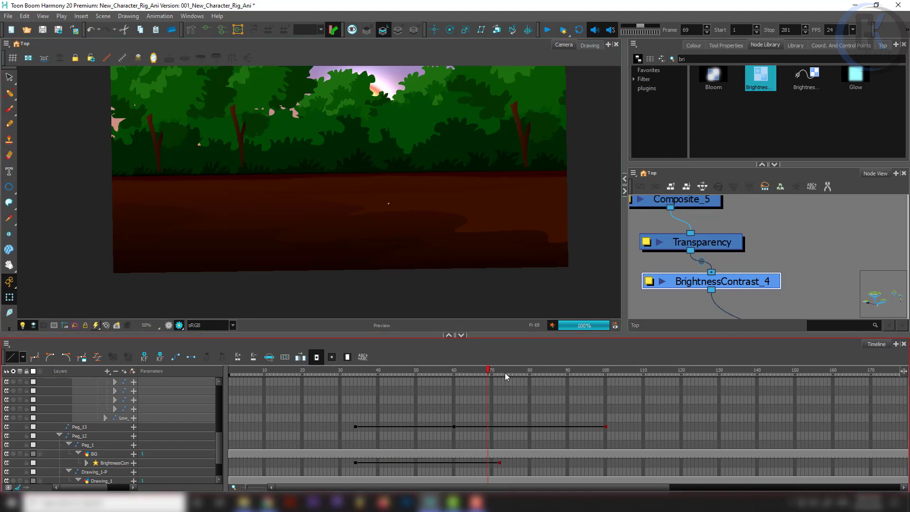
left_click(553, 373)
scroll(447, 250, "down", 3)
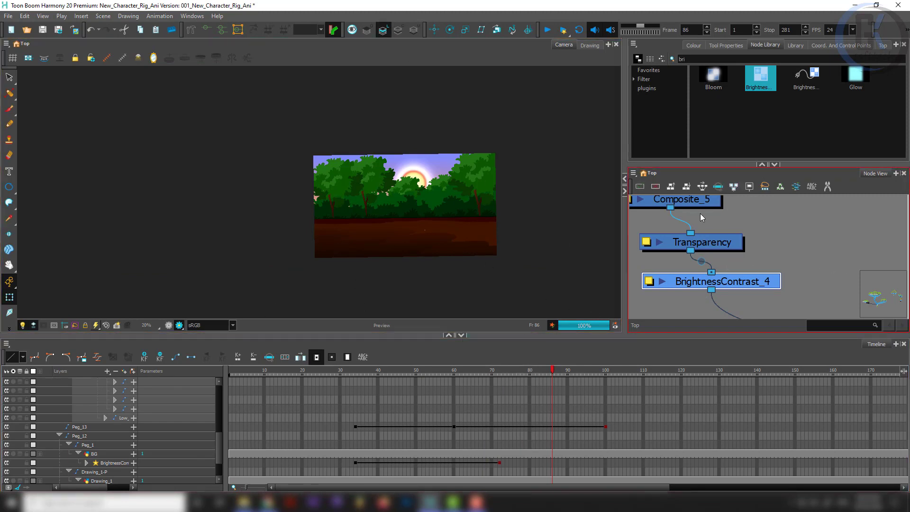
- Find the Apply-Peg-Transformation node and add one beside the ant's group_3 node
scroll(861, 244, "down", 7)
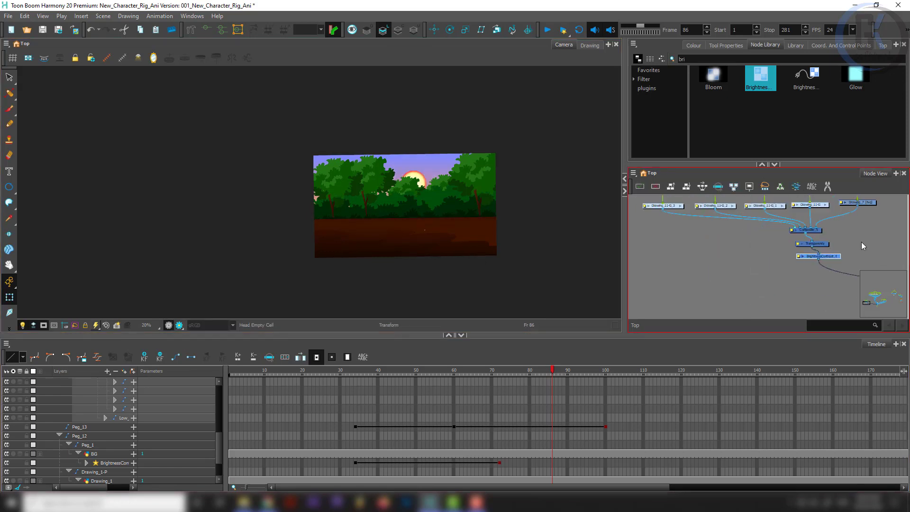
left_click_drag(861, 244, 436, 256)
scroll(766, 274, "down", 2)
left_click_drag(791, 257, 768, 233)
scroll(732, 269, "down", 4)
scroll(698, 270, "up", 4)
left_click(680, 295)
scroll(682, 295, "up", 3)
key("Escape")
left_click(689, 55)
double_click(690, 56)
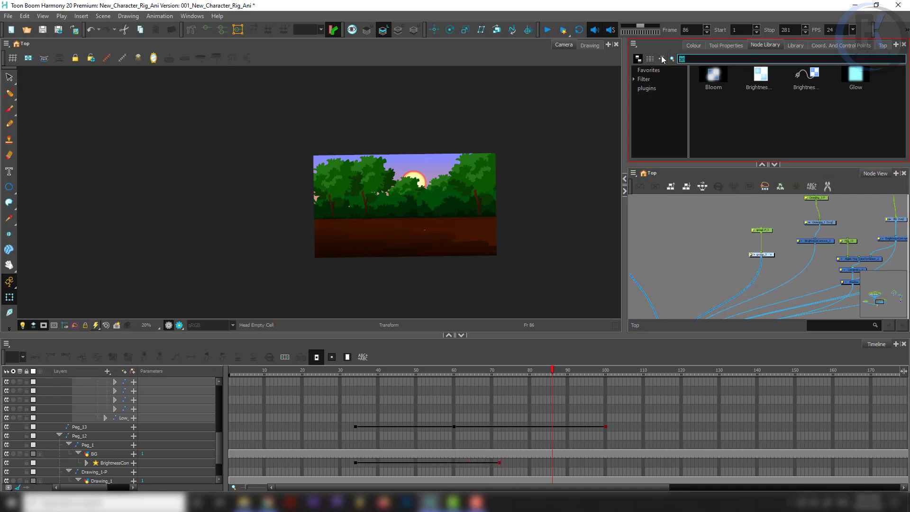
type("peg")
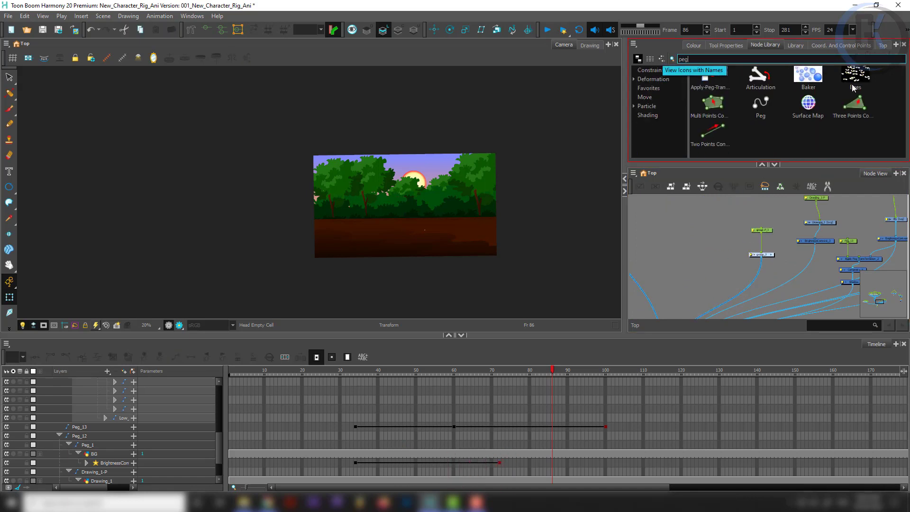
left_click_drag(713, 85, 704, 277)
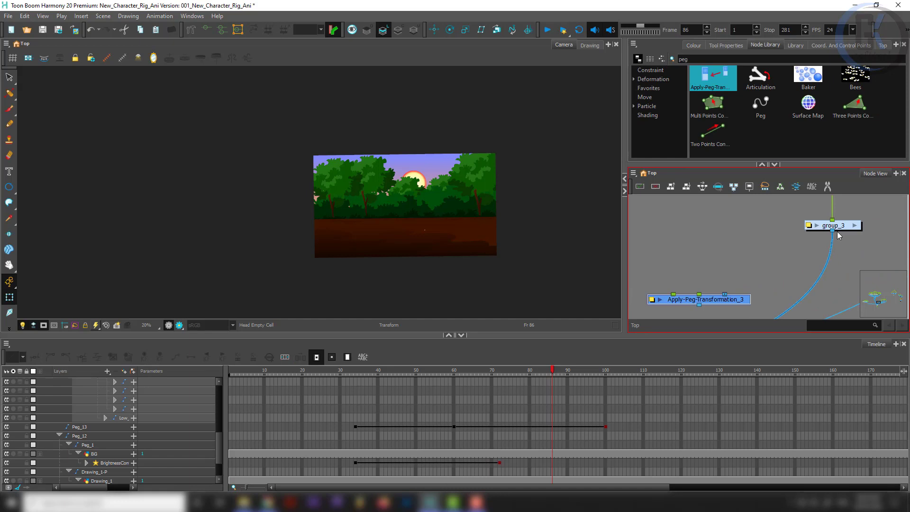
- Connect group_3 to the Apply-Peg-Transformation_3 node and attach a new peg above it
left_click_drag(833, 231, 727, 281)
key("ctrl+p")
left_click_drag(678, 258, 721, 227)
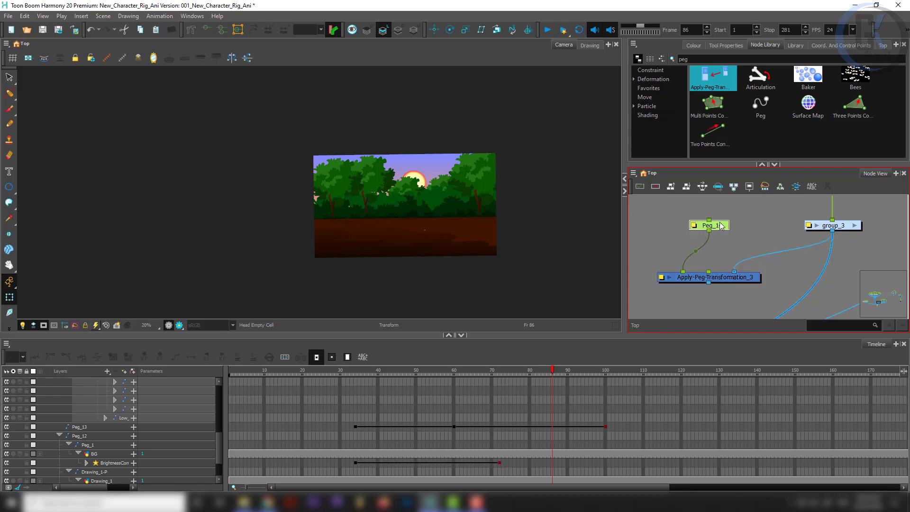
- Add a Shadow node below Apply-Peg-Transformation_3 and connect its output to the scene's main composite
left_click_drag(711, 59, 666, 59)
type("sha")
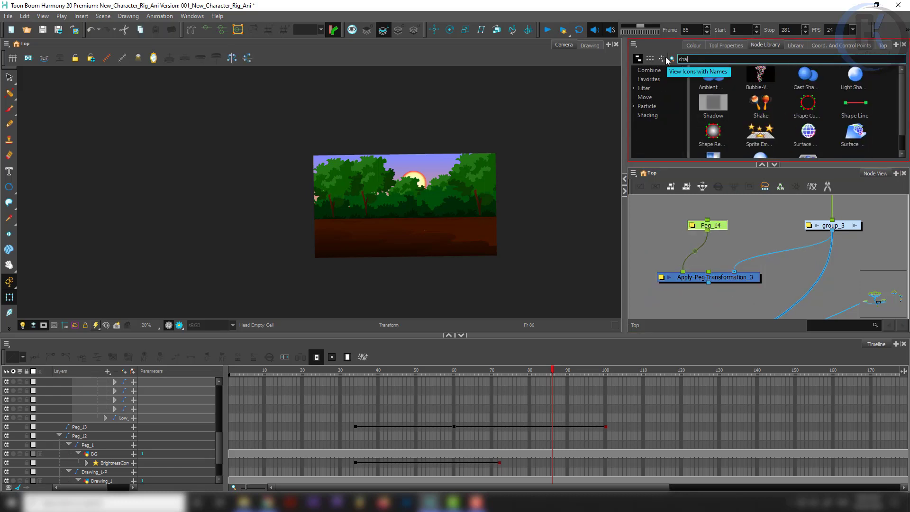
left_click_drag(713, 104, 710, 309)
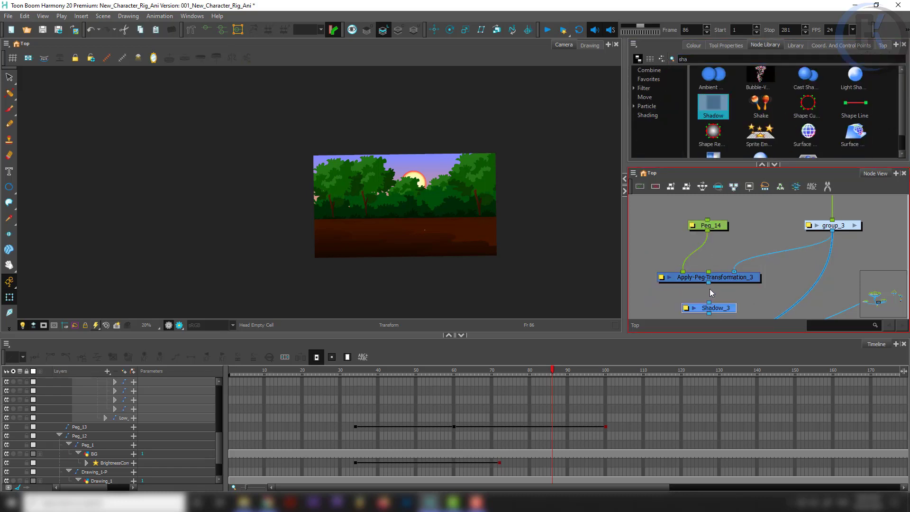
scroll(734, 245, "down", 10)
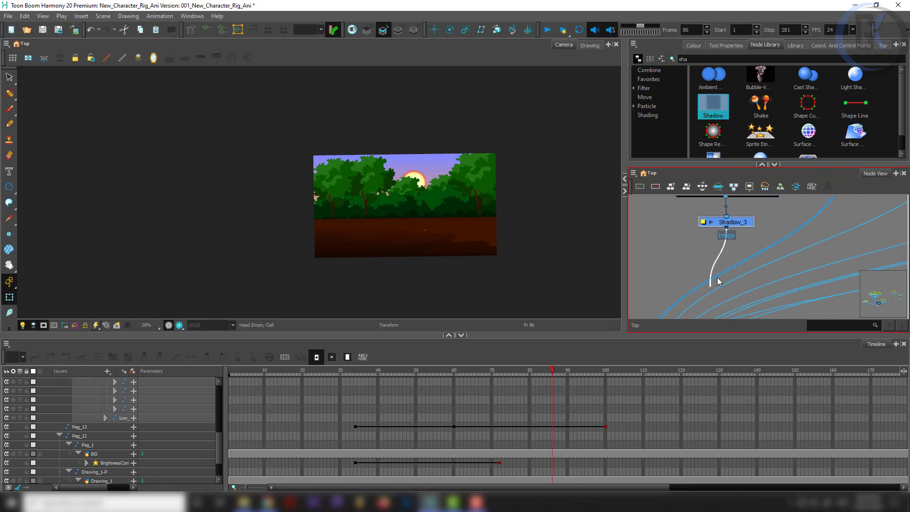
scroll(753, 256, "up", 10)
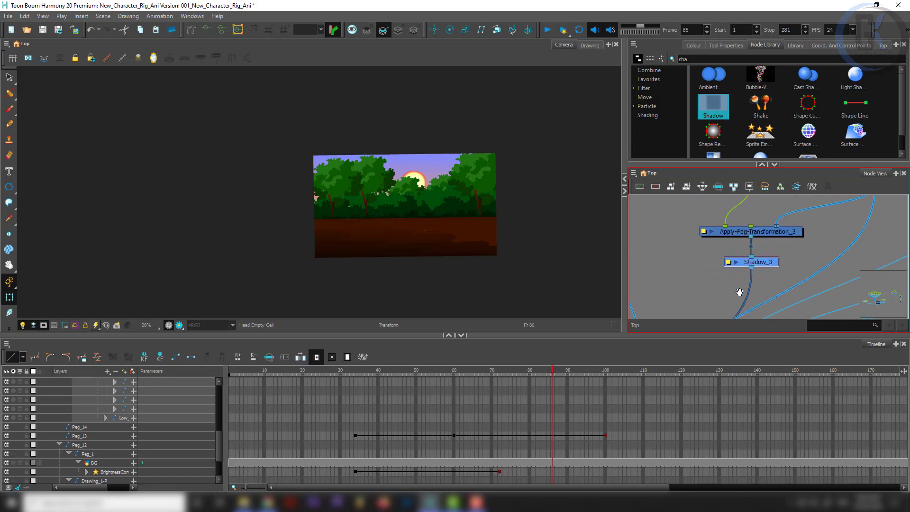
left_click_drag(764, 280, 759, 293)
left_click(763, 276)
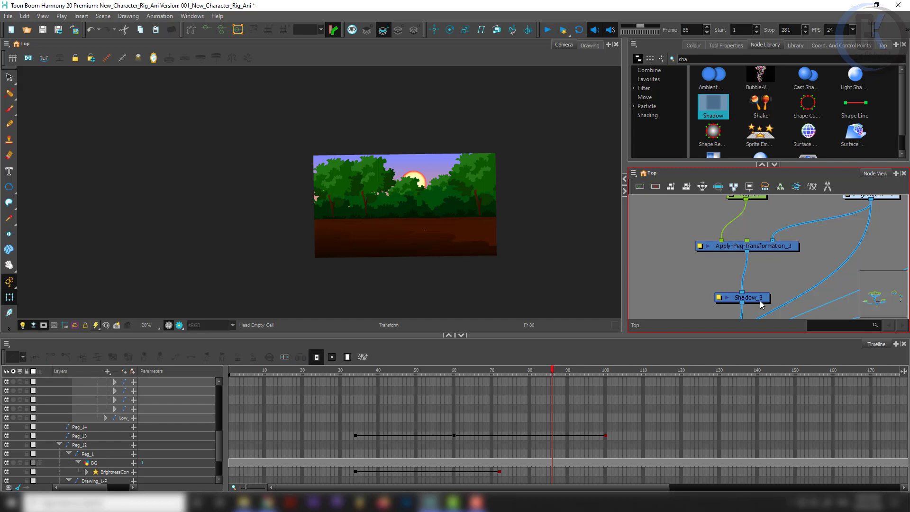
- Insert a composite node between Apply-Peg-Transformation_3 and Shadow_3, and open its layer properties
scroll(769, 285, "down", 3)
scroll(770, 286, "down", 2)
left_click(771, 287)
left_click_drag(771, 294, 773, 249)
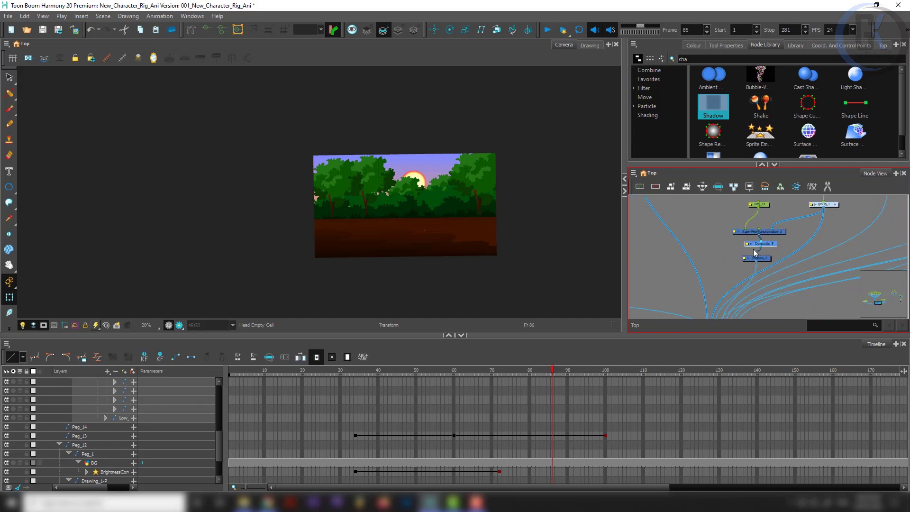
scroll(753, 249, "up", 3)
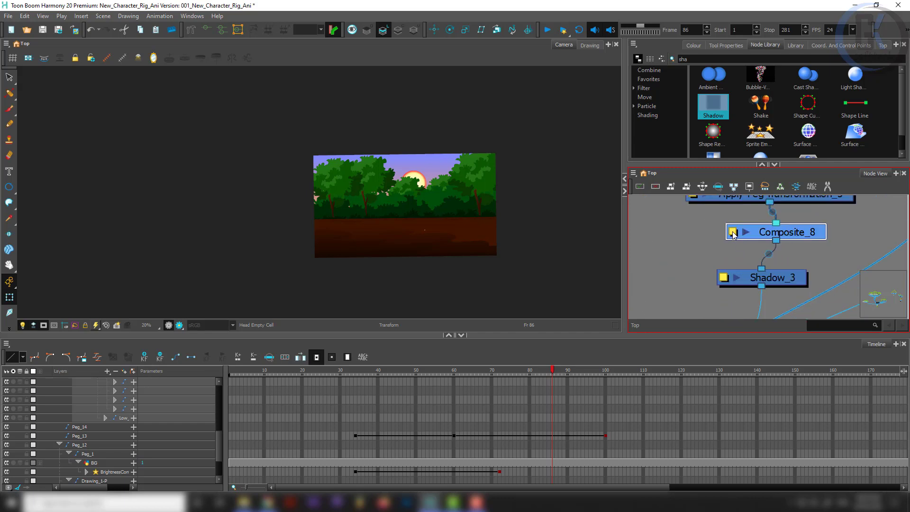
left_click(732, 234)
left_click(717, 89)
- At frame 246, move the pivot of Peg_14 to the ant's foot
scroll(761, 234, "down", 3)
left_click_drag(752, 231, 731, 308)
left_click(751, 244)
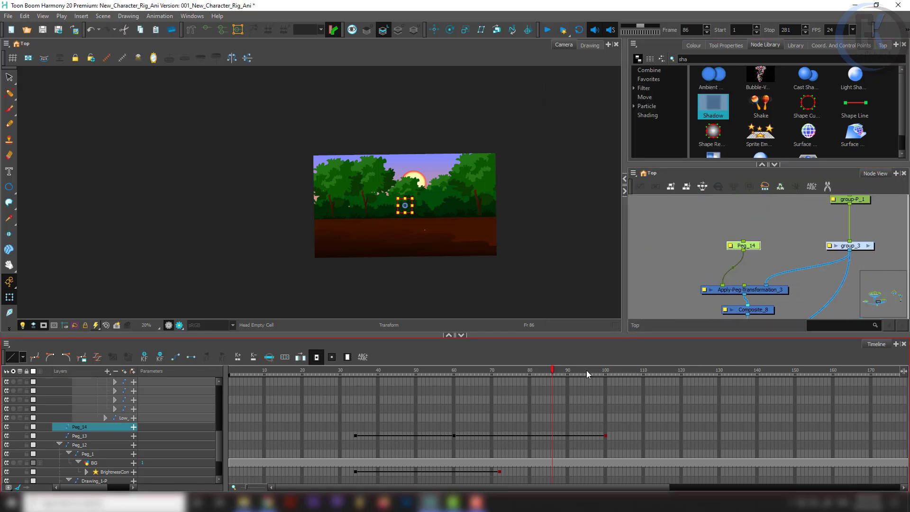
left_click_drag(587, 371, 909, 373)
left_click(44, 325)
scroll(392, 169, "down", 5)
left_click_drag(471, 201, 389, 222)
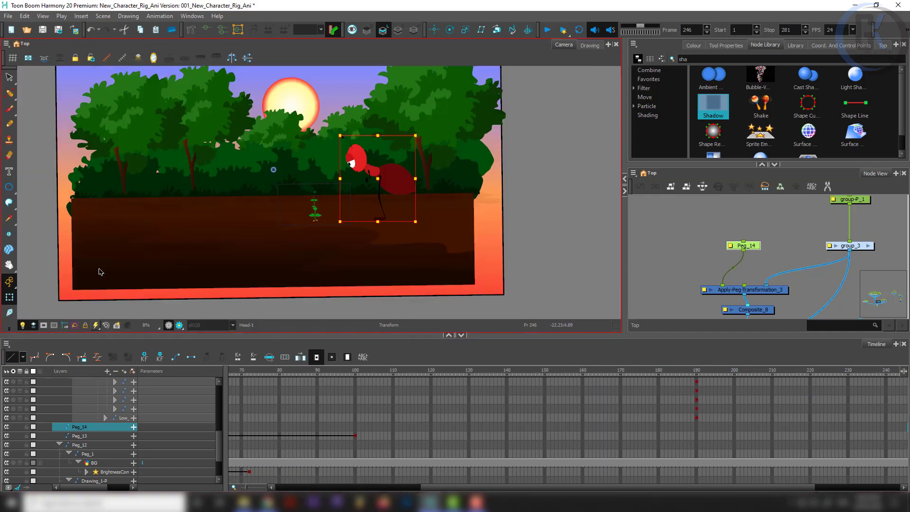
left_click_drag(9, 282, 52, 290)
left_click(449, 30)
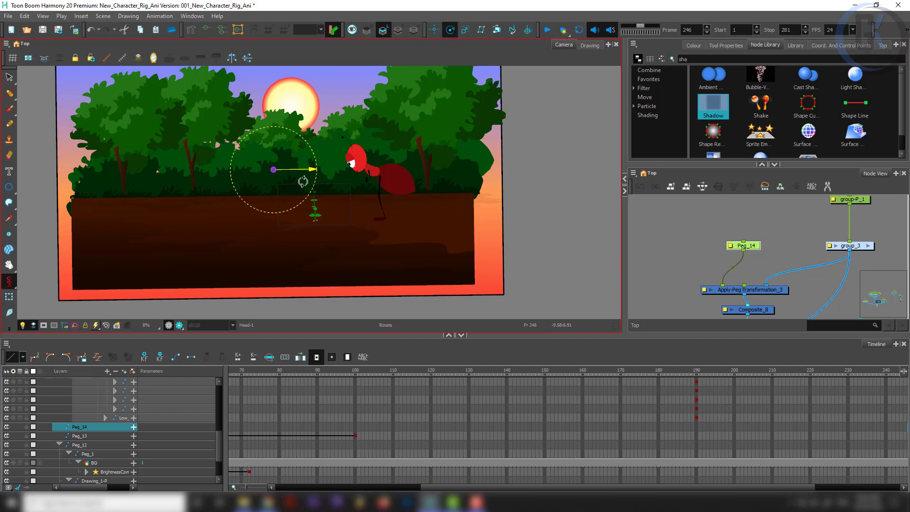
left_click_drag(273, 170, 380, 218)
key("shift+t")
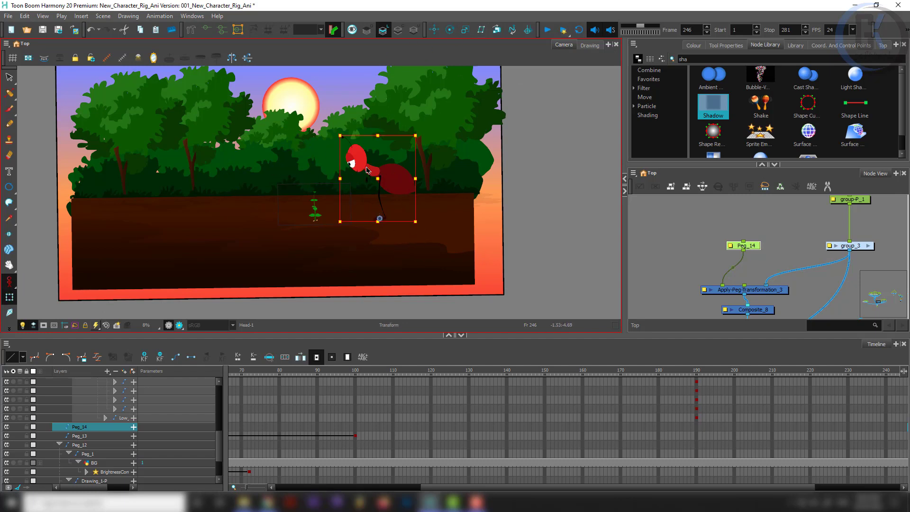
- Flip the Peg_14 copy of the ant vertically about its foot and flatten it over the ground
left_click_drag(378, 135, 369, 243)
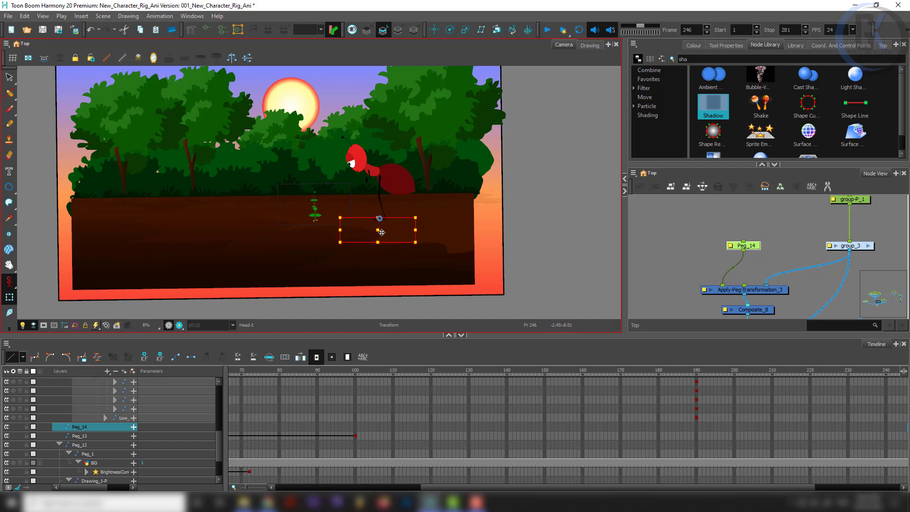
scroll(381, 232, "up", 4)
scroll(767, 245, "down", 5)
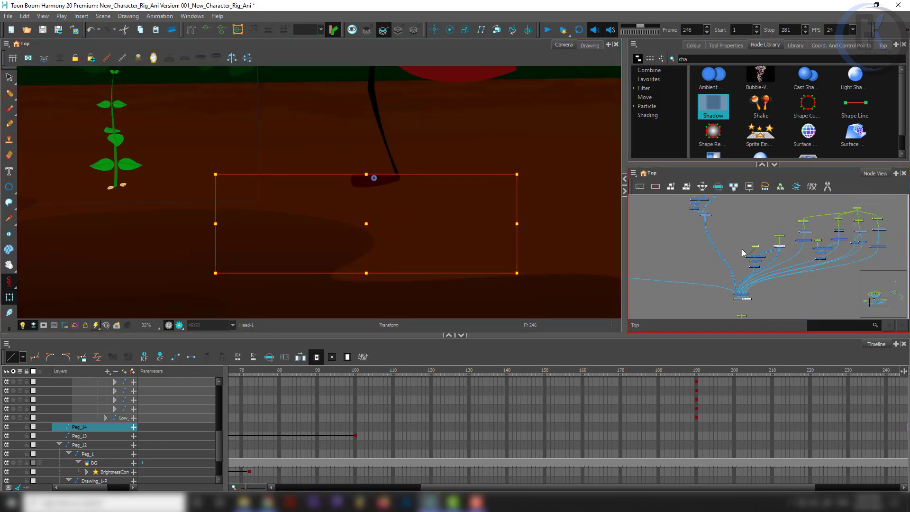
- Adjust the shadow branch so the flipped ant copy shows over the ground, and nudge it slightly down under the foot
scroll(743, 253, "up", 2)
left_click_drag(793, 219, 810, 233)
left_click_drag(740, 240, 751, 257)
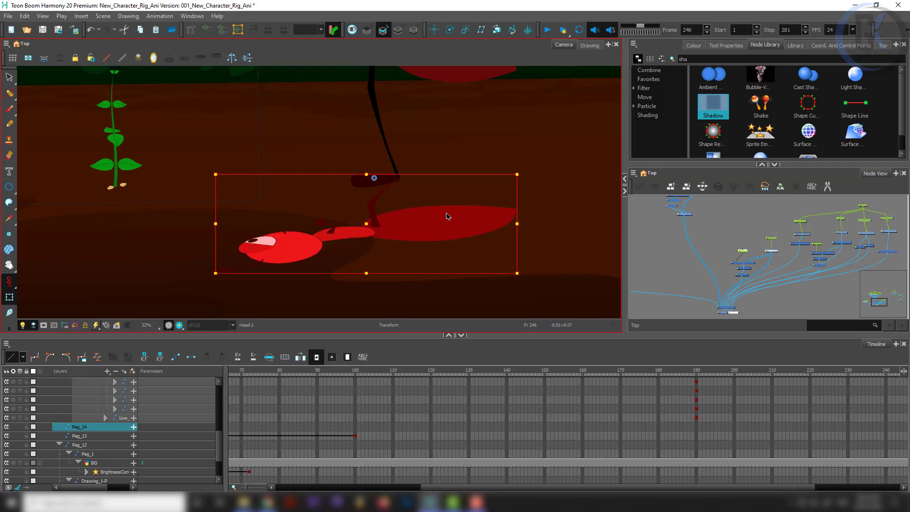
key("Down")
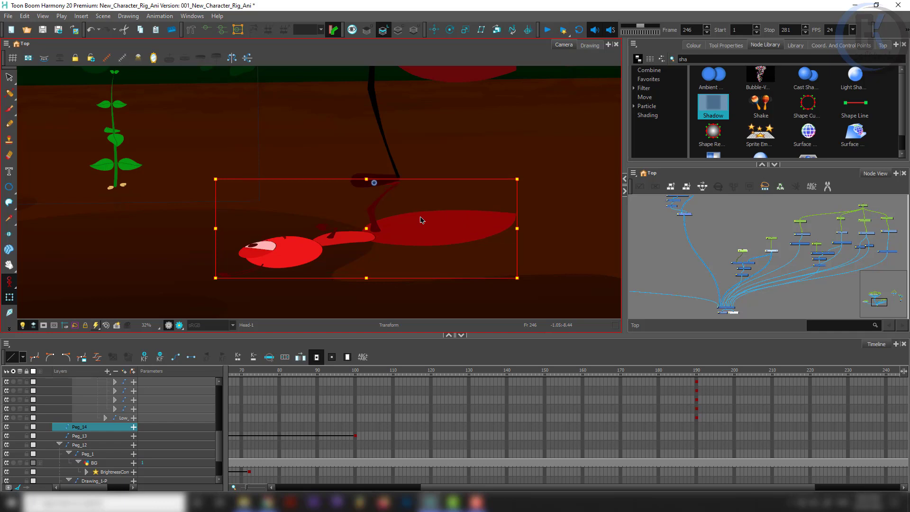
left_click(684, 266)
scroll(430, 242, "down", 4)
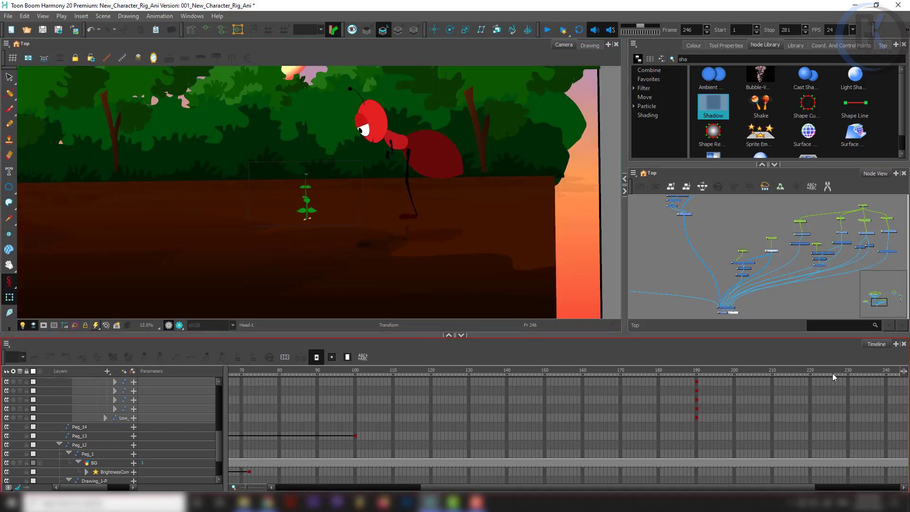
- Go to frame 279 and open the layer properties of Shadow_3, the ant's shadow node
left_click(834, 374)
left_click_drag(783, 483, 868, 483)
left_click(887, 373)
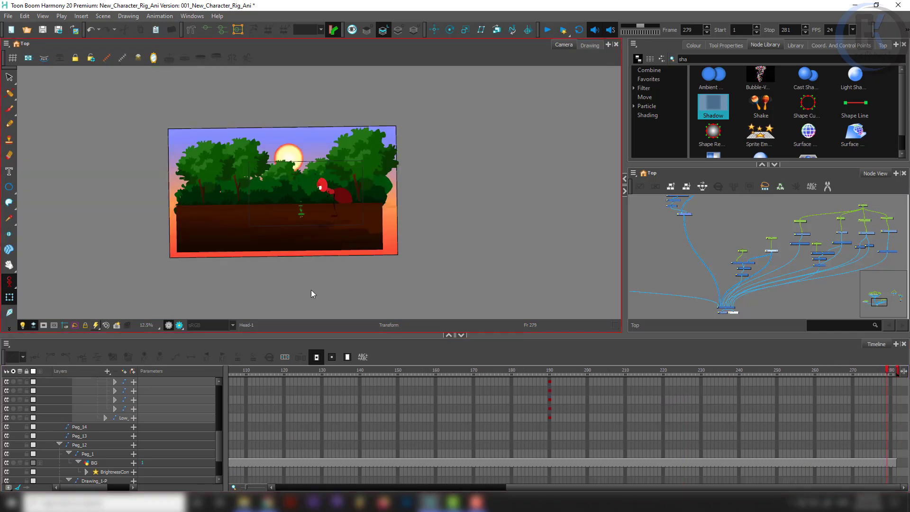
scroll(356, 203, "up", 2)
scroll(740, 285, "up", 3)
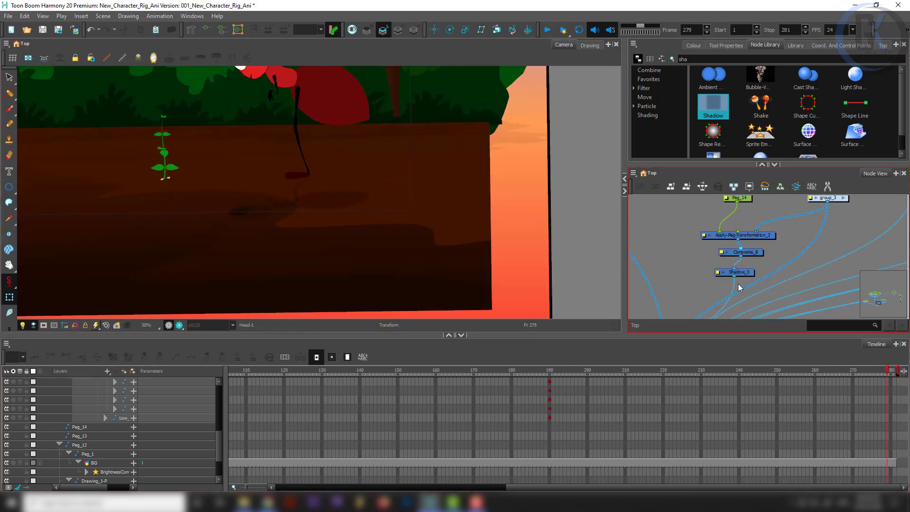
scroll(730, 280, "up", 2)
left_click(710, 268)
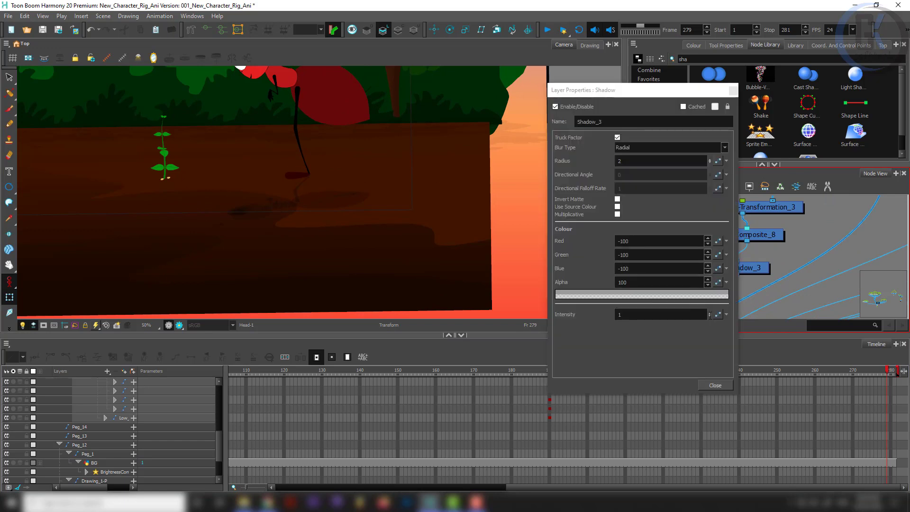
- Lower the alpha of Shadow_3's colour to make the ant's ground shadow fainter, judging it in the rendered preview
left_click(651, 291)
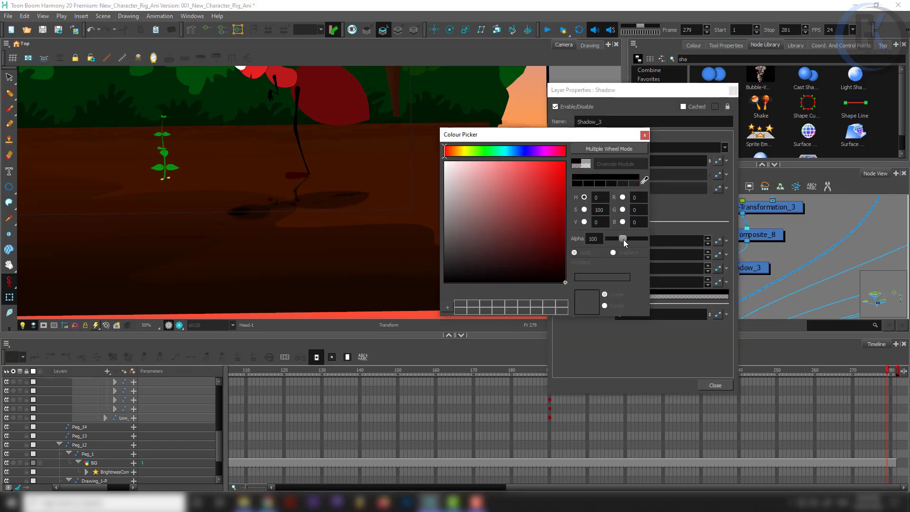
left_click_drag(624, 240, 621, 239)
left_click(178, 324)
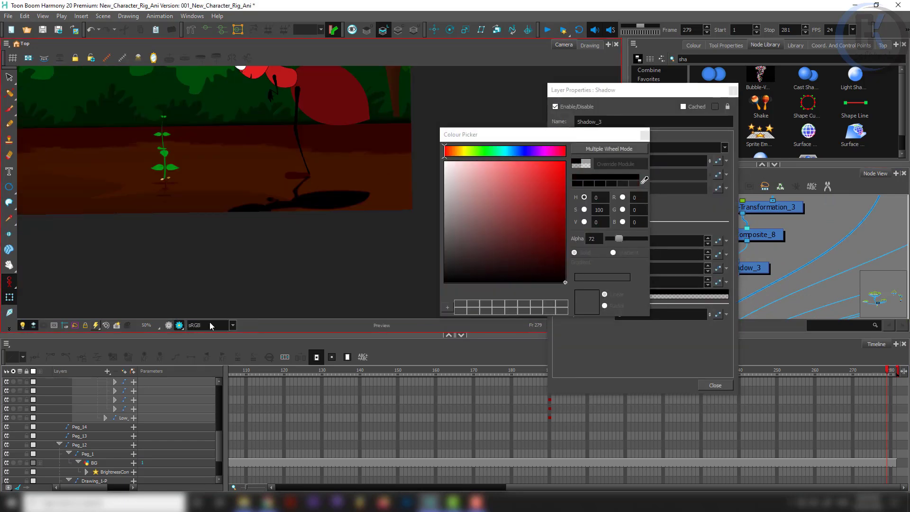
left_click_drag(617, 240, 611, 242)
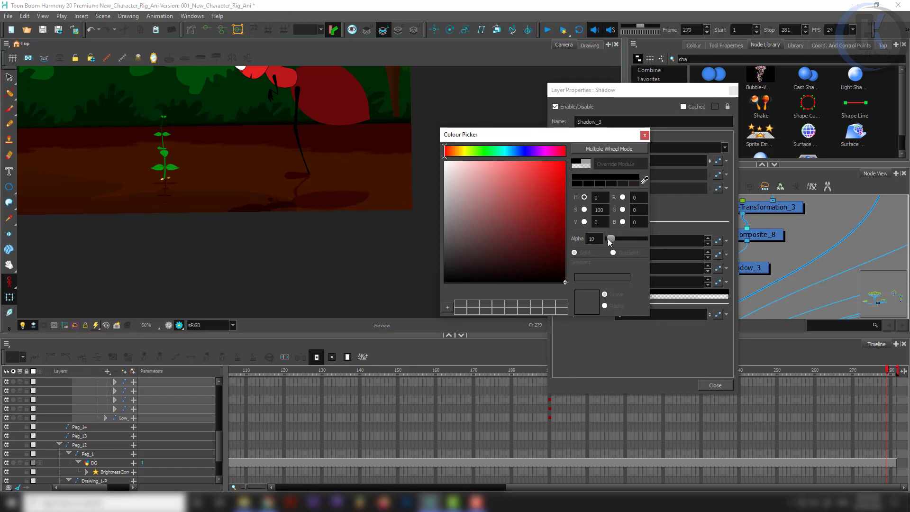
left_click_drag(609, 242, 611, 243)
left_click(644, 136)
left_click(716, 385)
scroll(353, 207, "down", 3)
scroll(353, 207, "down", 2)
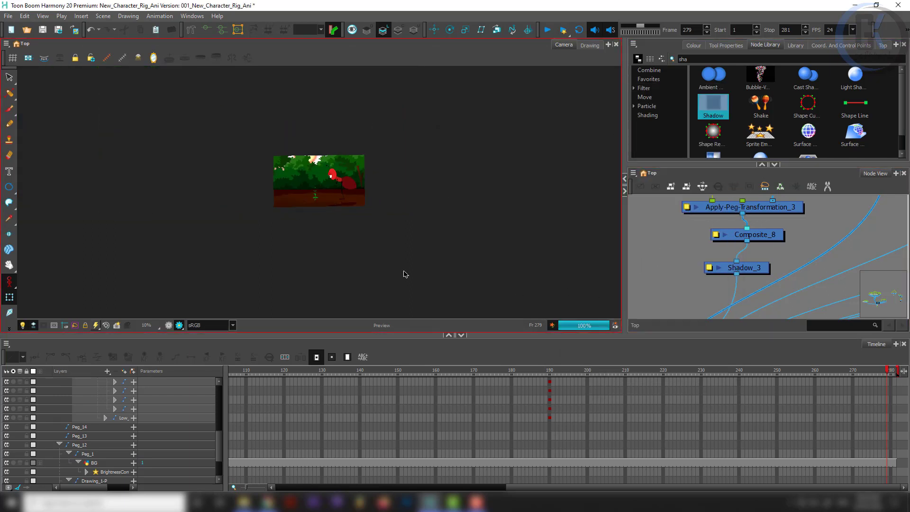
- Save the scene and render it for playback, re-rendering the already rendered frames
key("ctrl+s")
left_click(563, 30)
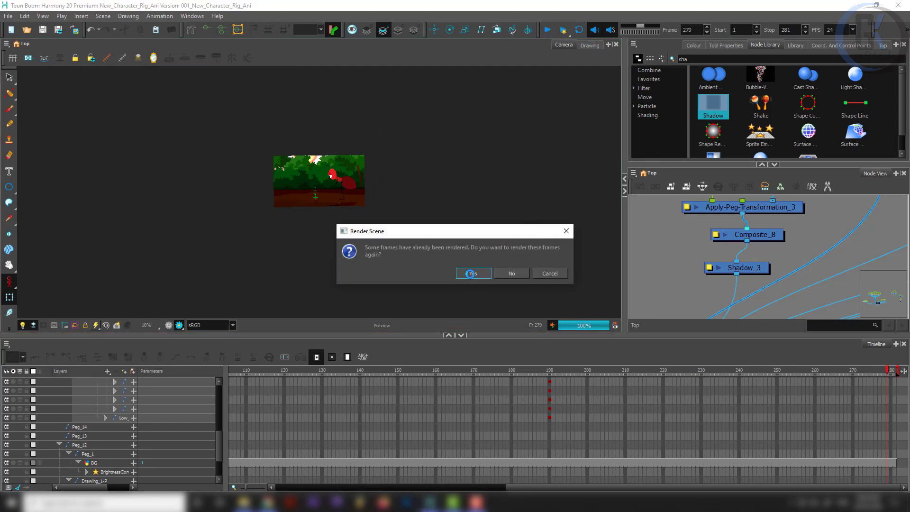
left_click(471, 273)
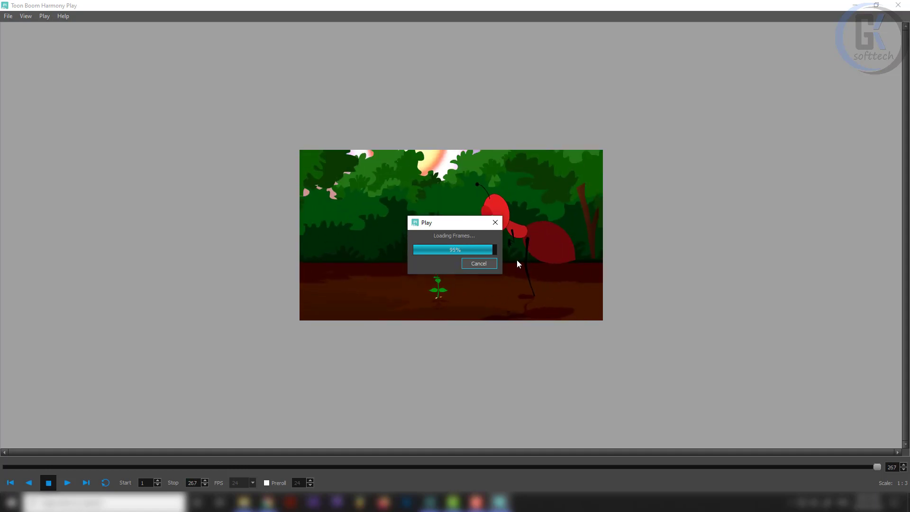
- Play the rendered animation twice to review the ant's shadow, and close the playback window
left_click(66, 484)
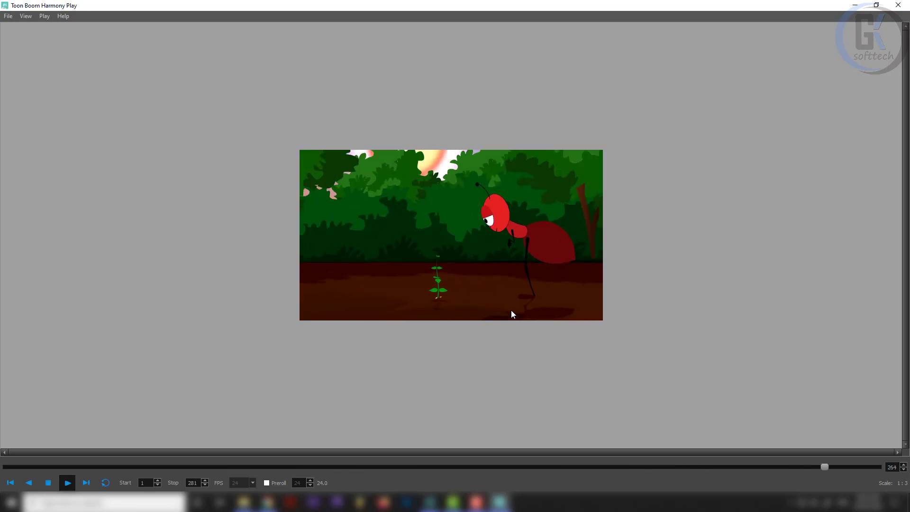
left_click(67, 482)
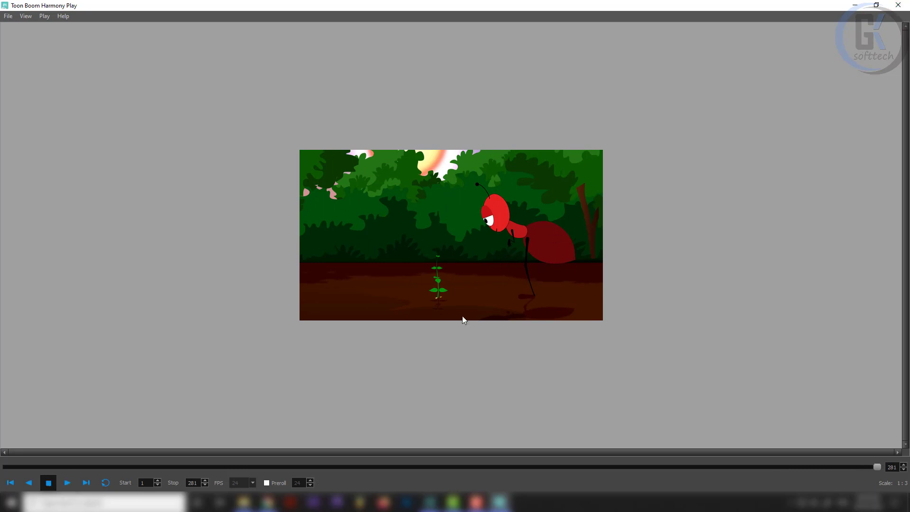
left_click(898, 4)
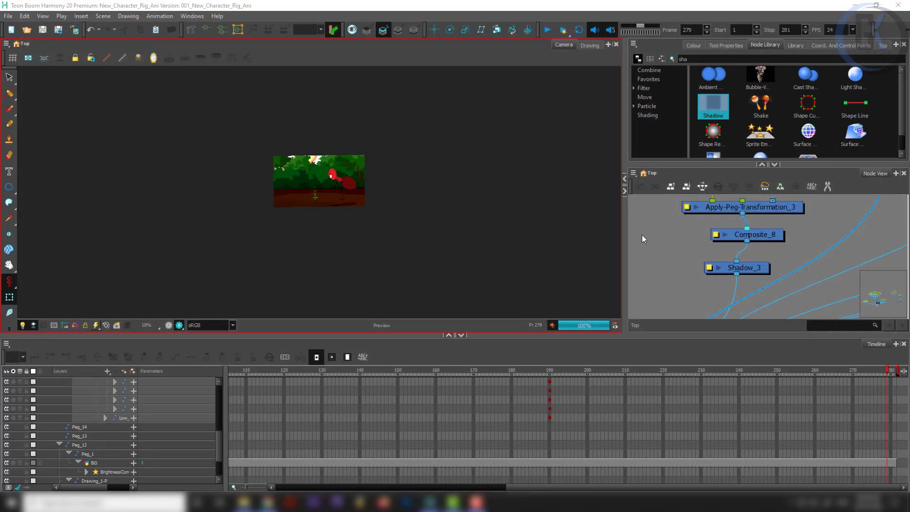
- Leave the rendered preview and select the left seed piece at the plant's base, locating the plant's branch in the node network
left_click(169, 325)
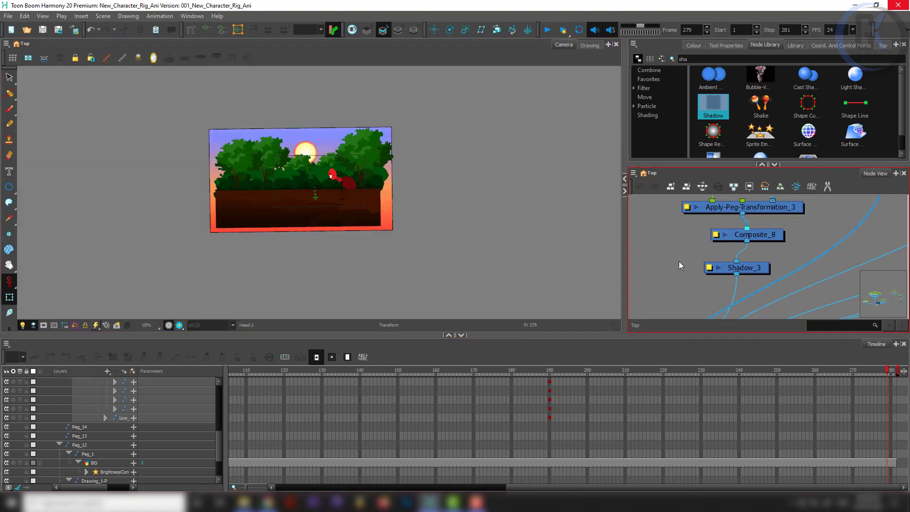
scroll(679, 265, "down", 3)
scroll(293, 199, "up", 10)
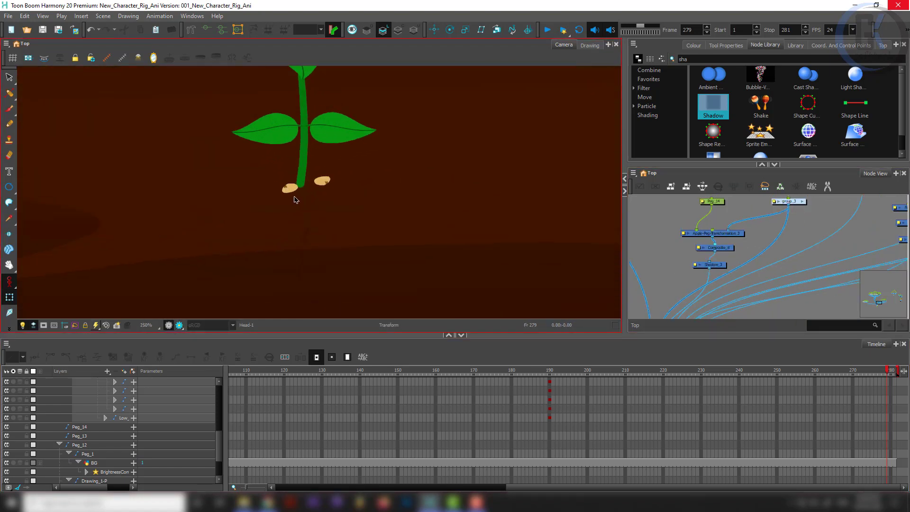
left_click(294, 193)
scroll(745, 258, "down", 5)
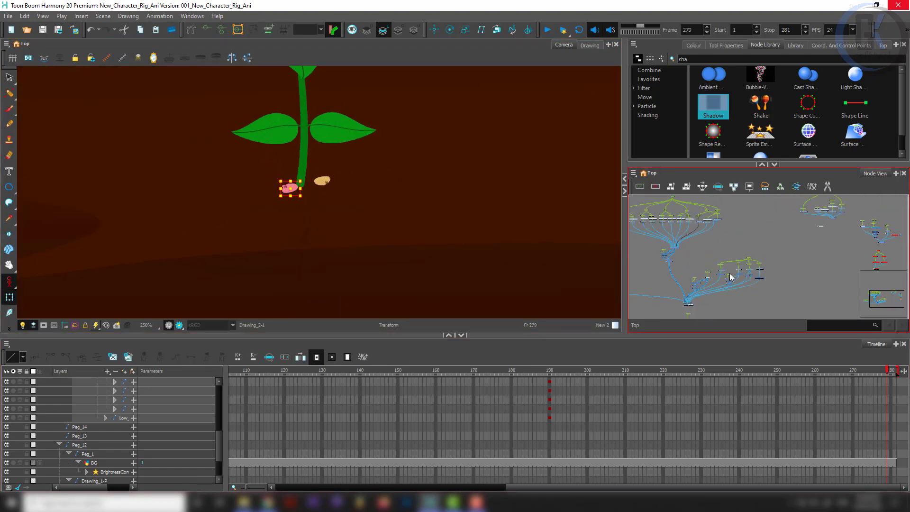
scroll(725, 261, "up", 5)
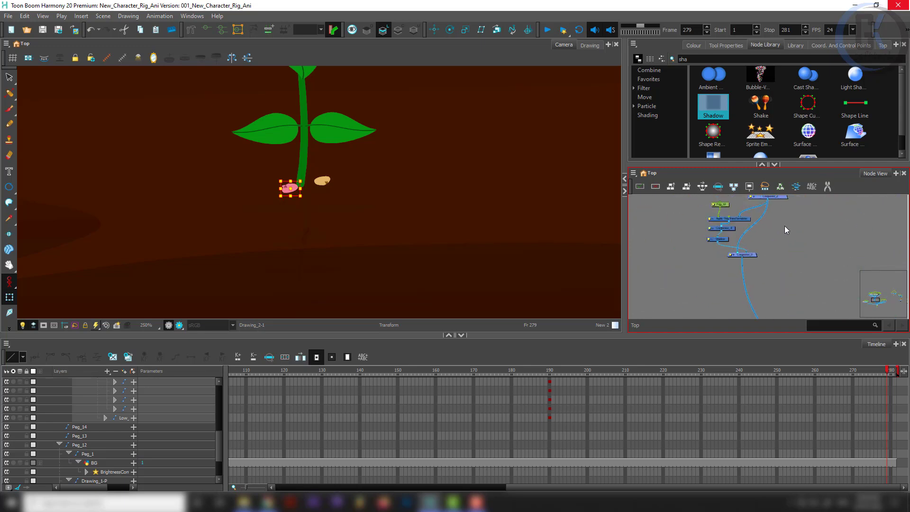
- Select and copy the BrightnessContrast_2 node attached to the BG drawing
left_click_drag(770, 219, 731, 270)
scroll(730, 269, "down", 3)
left_click_drag(806, 289, 744, 253)
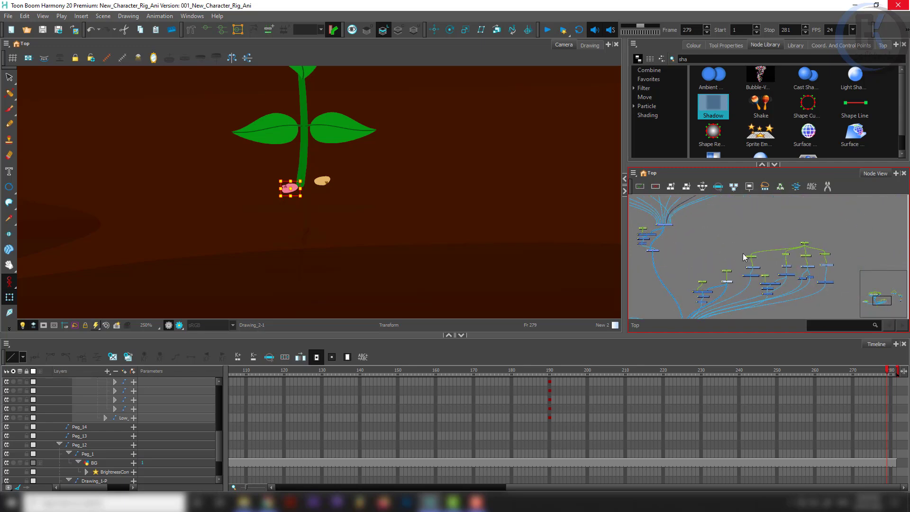
scroll(802, 282, "up", 4)
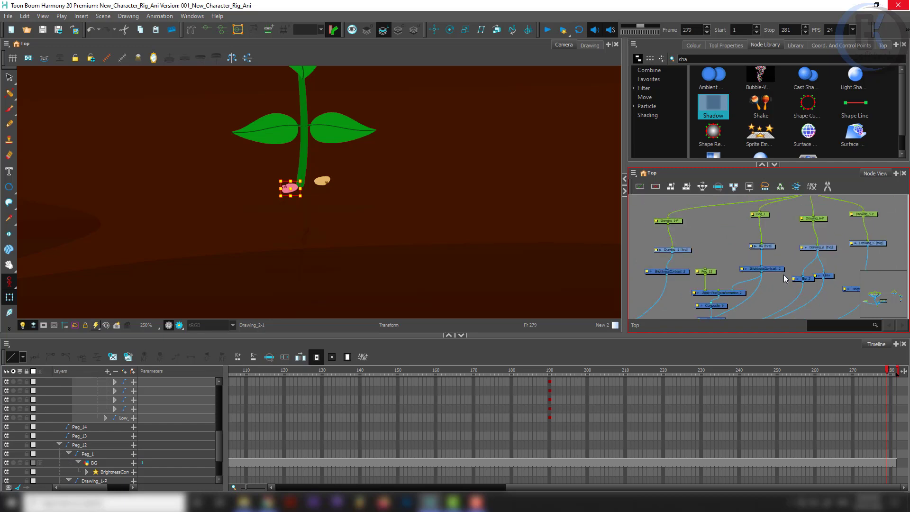
left_click(780, 270)
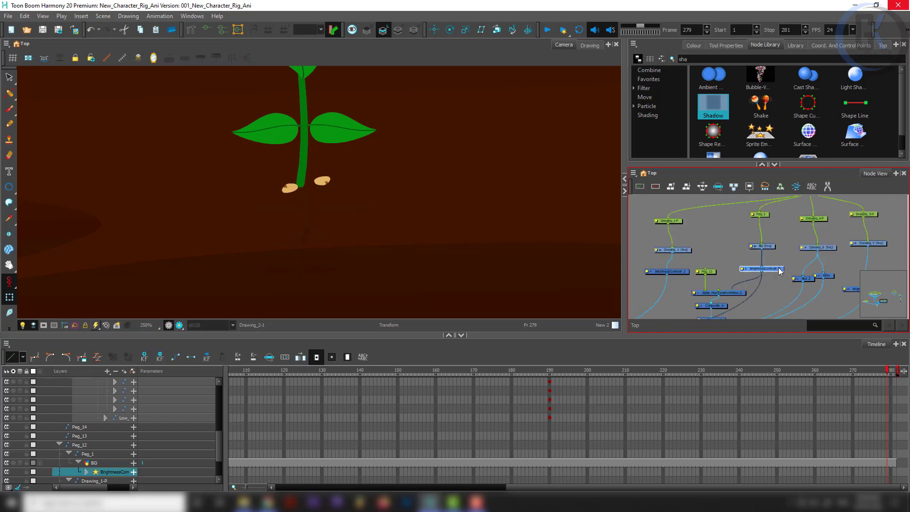
- Paste the Brightness Contrast node near Composite_3 and insert it into the direct connection feeding that composite
left_click_drag(691, 234, 858, 316)
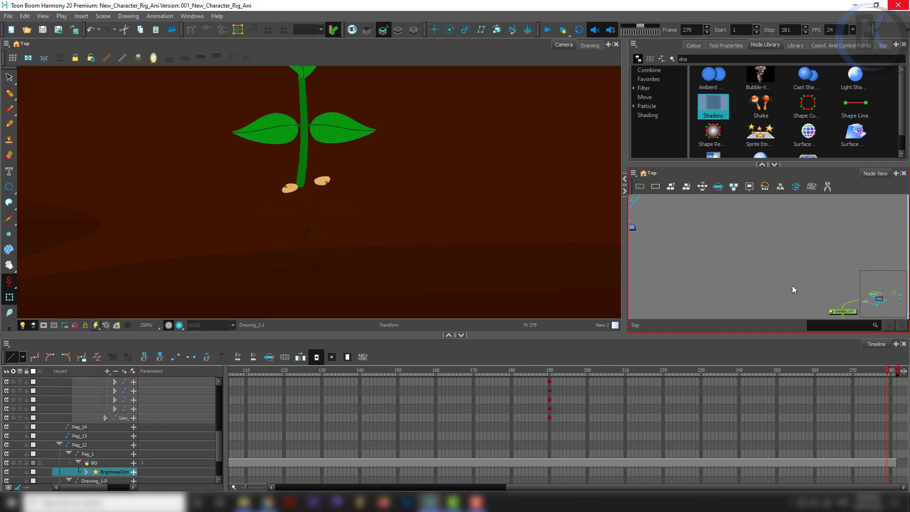
scroll(792, 286, "down", 3)
left_click_drag(691, 278, 753, 255)
scroll(754, 254, "up", 3)
scroll(754, 254, "up", 2)
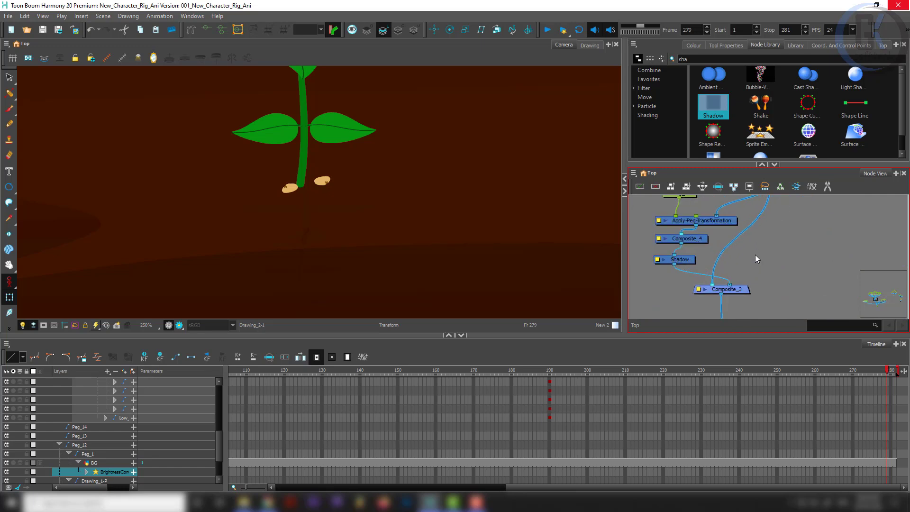
key("ctrl+v")
scroll(772, 251, "up", 2)
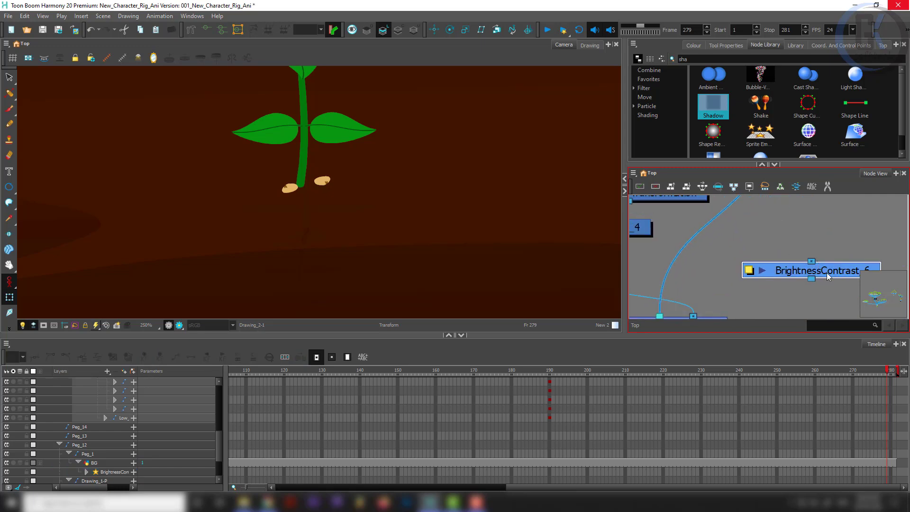
left_click_drag(832, 278, 726, 236)
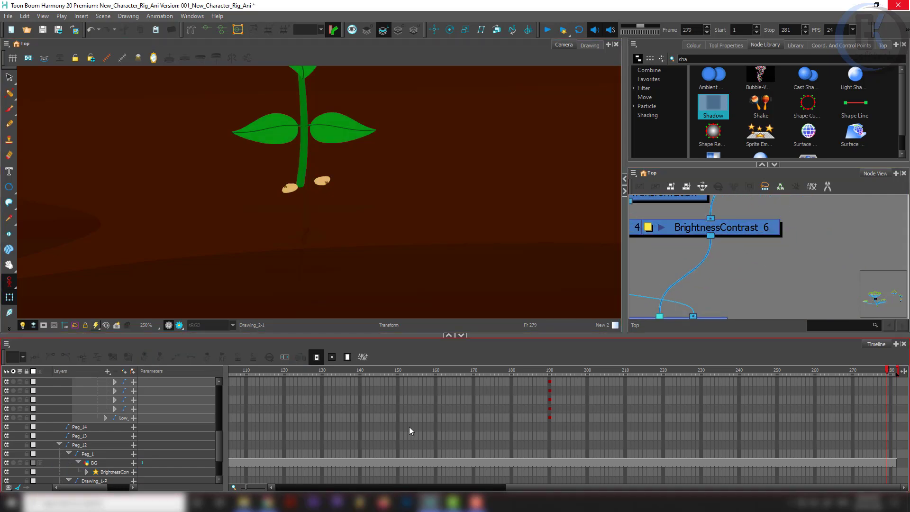
- Examine the brightness of the seed against the dark ground at frame 25 in the rendered preview
scroll(517, 466, "down", 5)
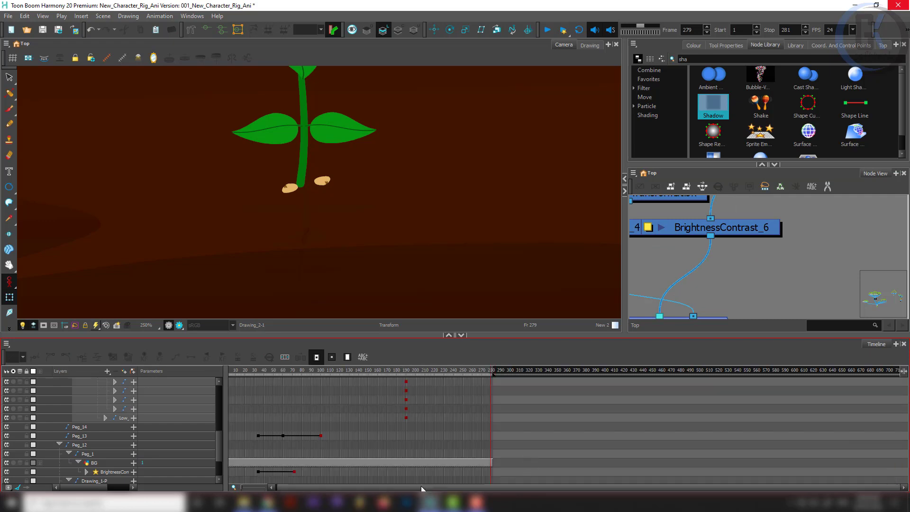
left_click(251, 380)
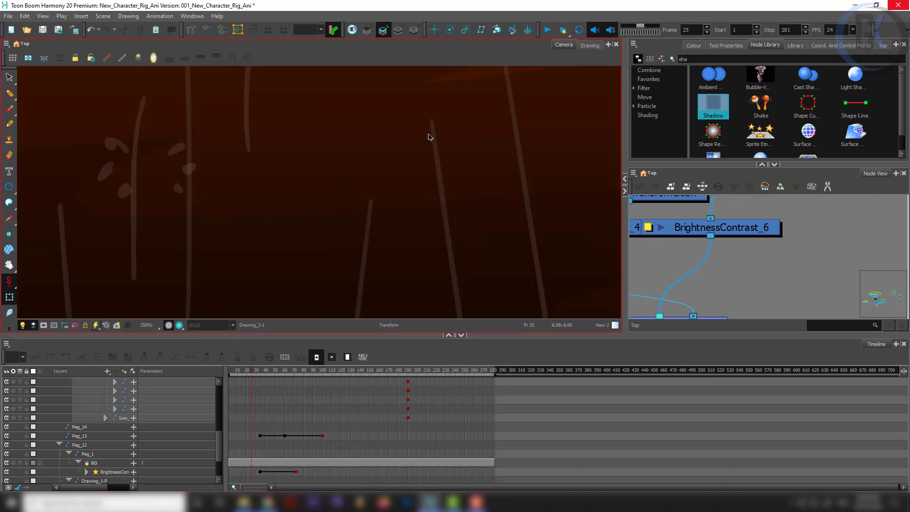
scroll(479, 116, "down", 5)
scroll(480, 115, "up", 7)
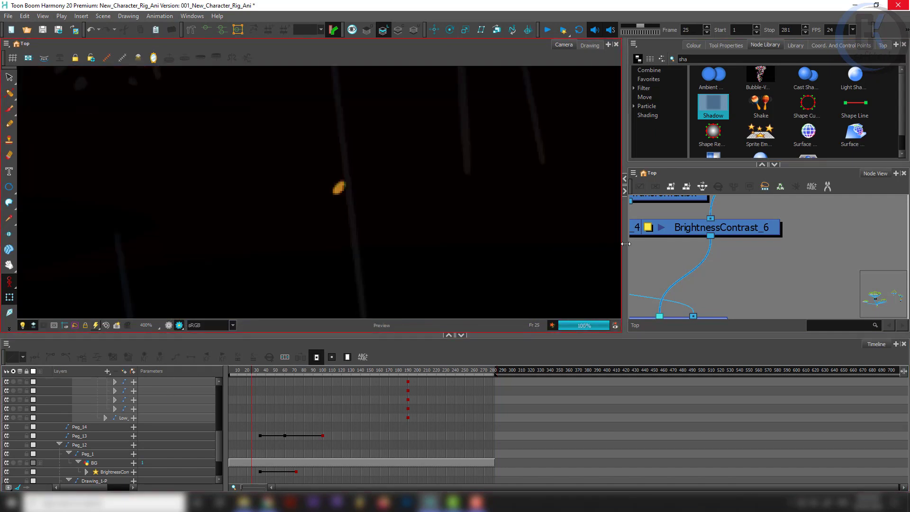
left_click(695, 252)
scroll(382, 252, "down", 7)
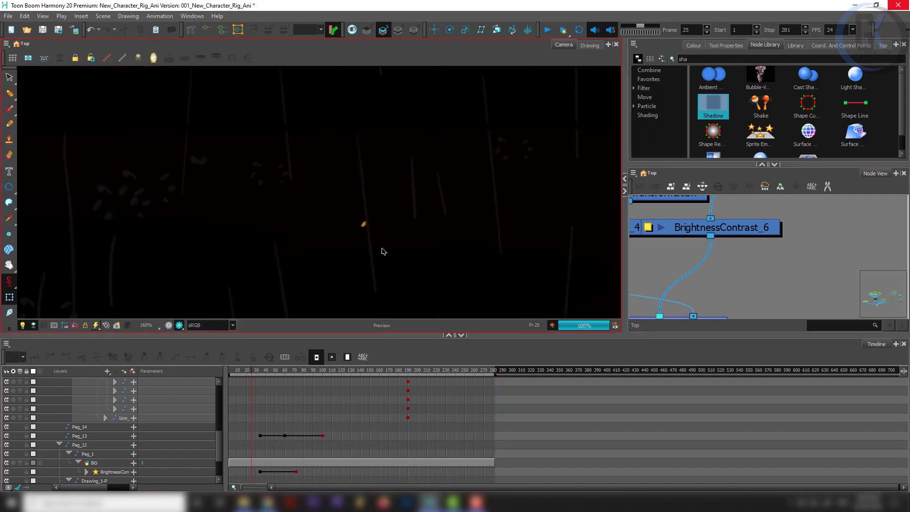
scroll(746, 237, "down", 6)
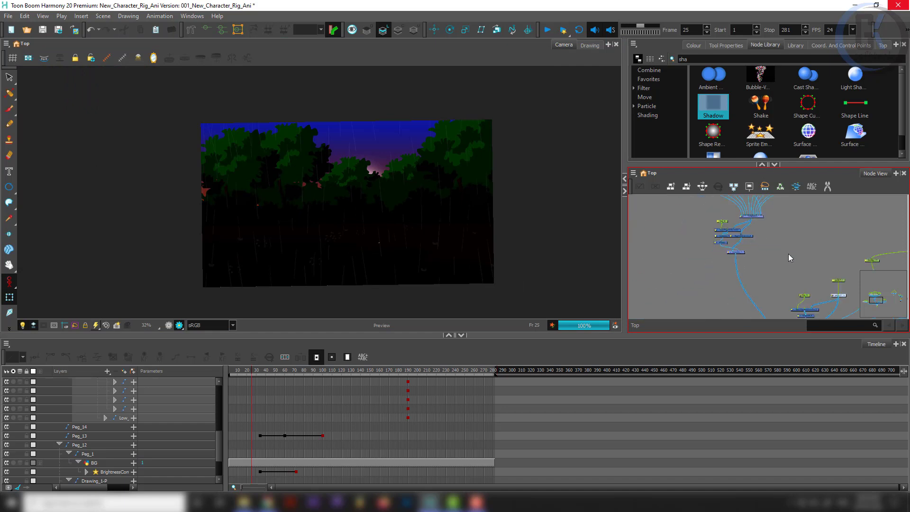
scroll(770, 252, "up", 6)
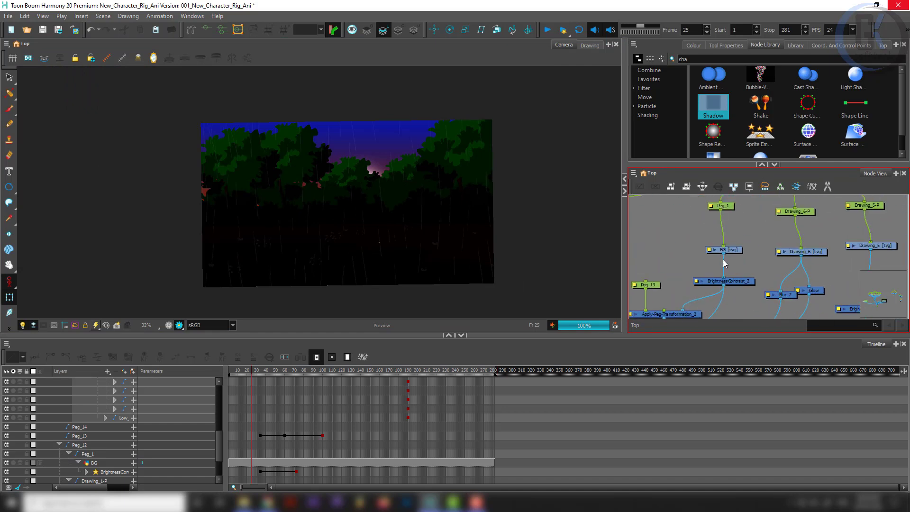
scroll(398, 251, "up", 5)
scroll(398, 251, "up", 1)
scroll(287, 430, "up", 5)
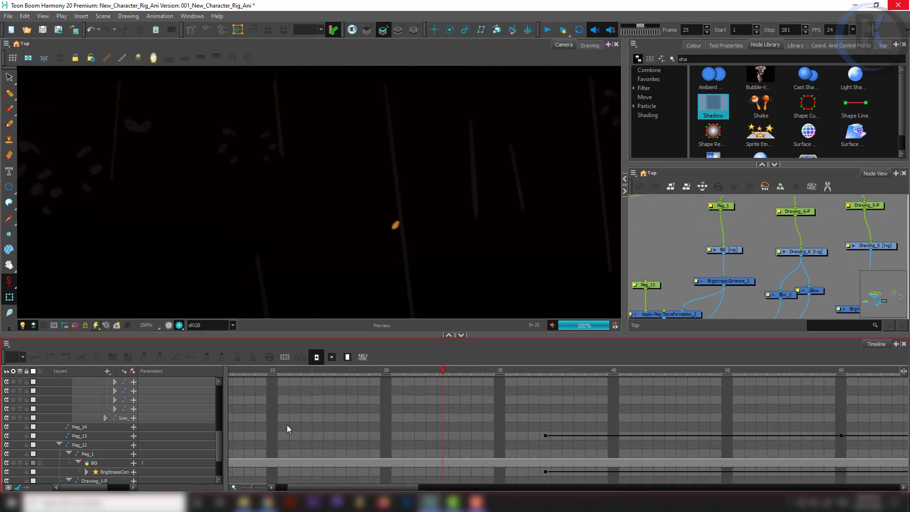
- Inspect the first keyframe on the brightness curve of BrightnessContrast_2, and close the Bezier Editor and layer properties
left_click_drag(693, 280, 705, 219)
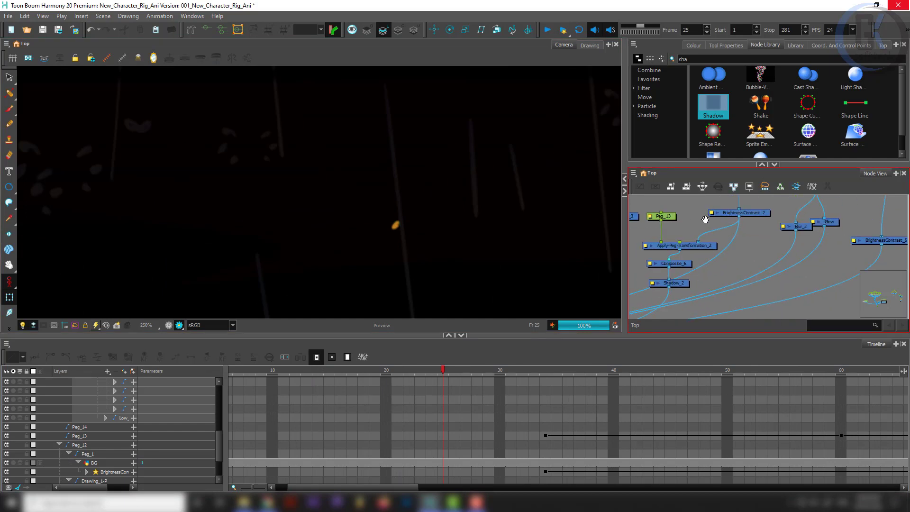
scroll(711, 220, "up", 3)
double_click(718, 221)
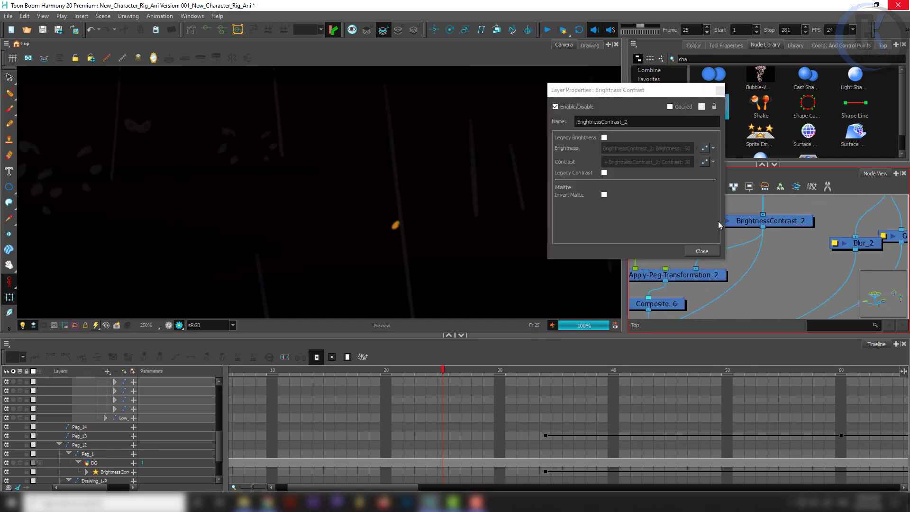
left_click(704, 148)
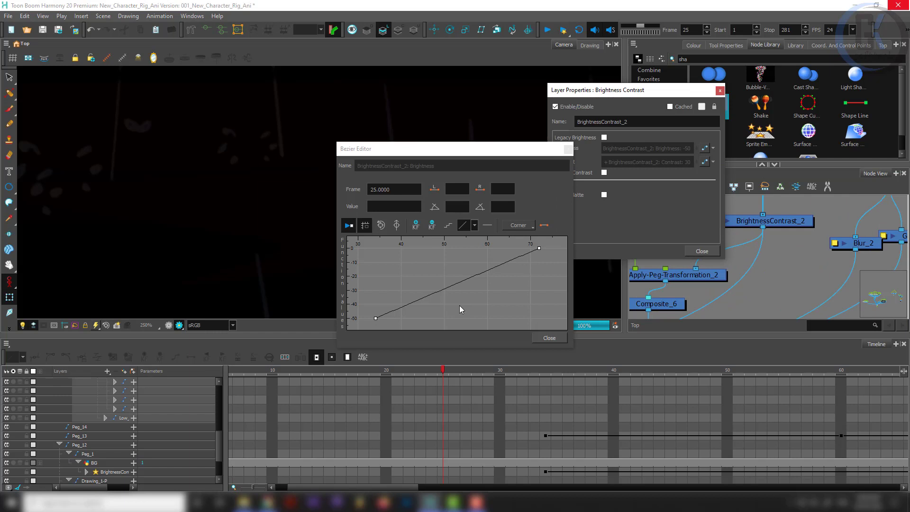
left_click(375, 321)
left_click_drag(463, 151, 688, 209)
left_click(793, 207)
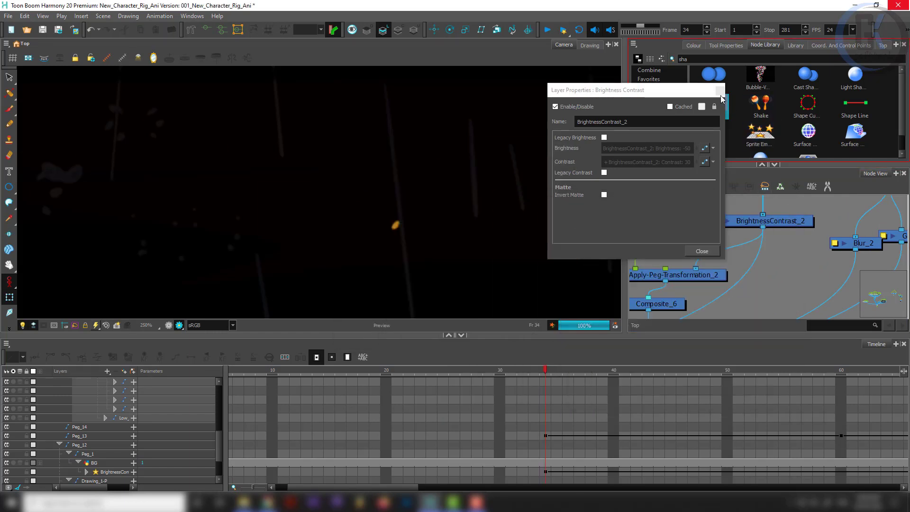
left_click(719, 90)
scroll(738, 242, "down", 4)
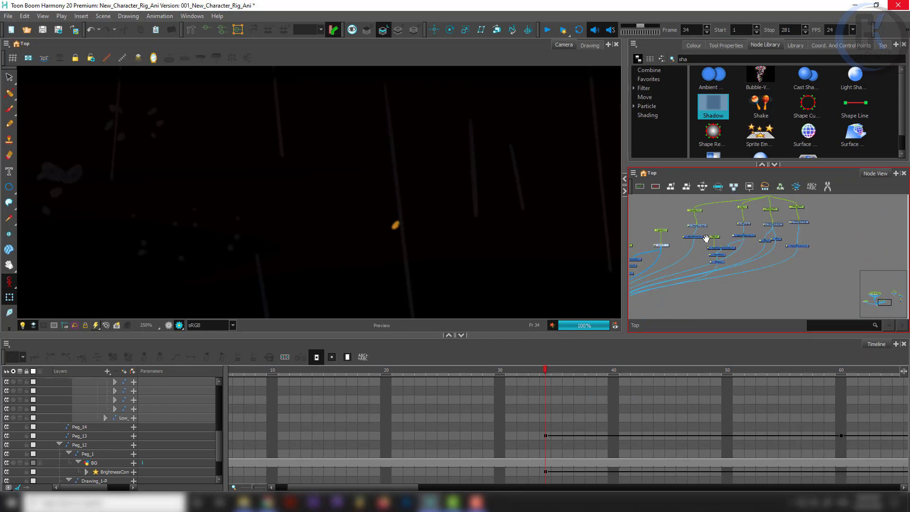
- Inspect the brightness curve of BrightnessContrast_6 at its frame 34 keyframe, and close the curve editor and layer properties
left_click_drag(706, 238, 798, 269)
scroll(702, 229, "up", 4)
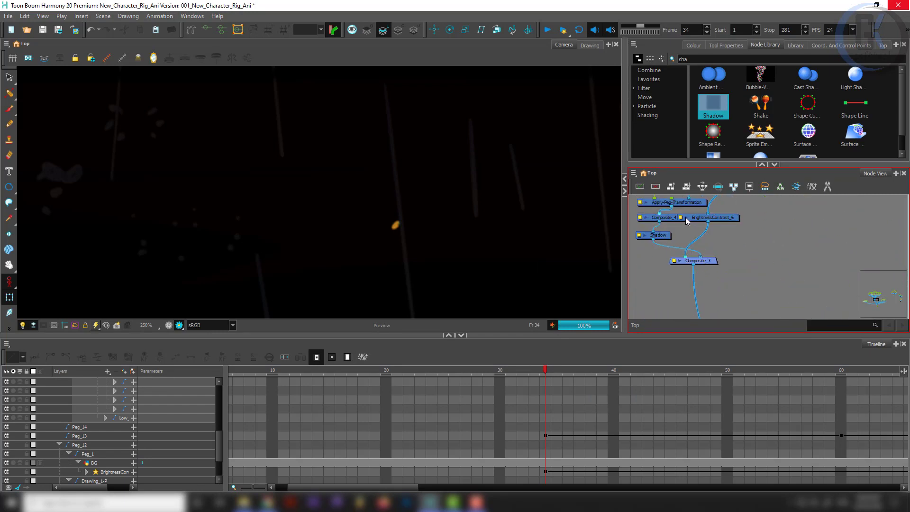
left_click(683, 217)
left_click(704, 148)
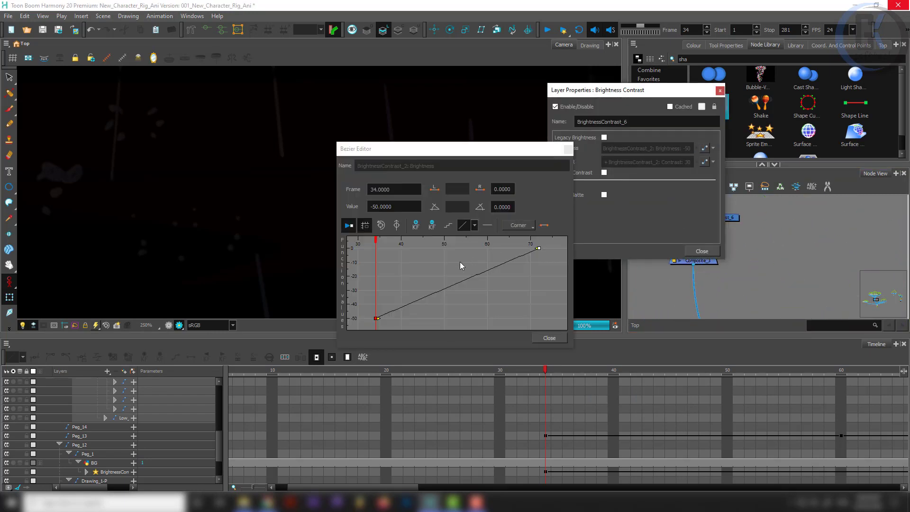
left_click(378, 321)
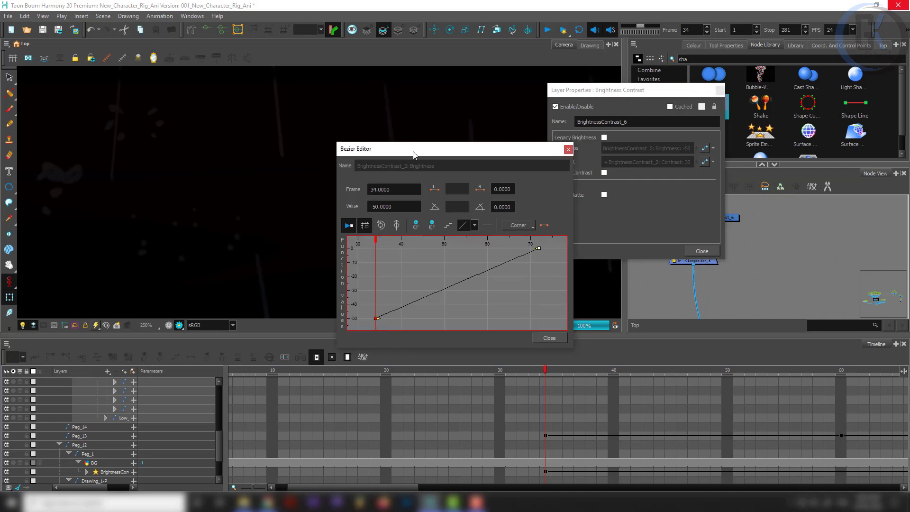
left_click_drag(414, 154, 672, 105)
left_click(827, 100)
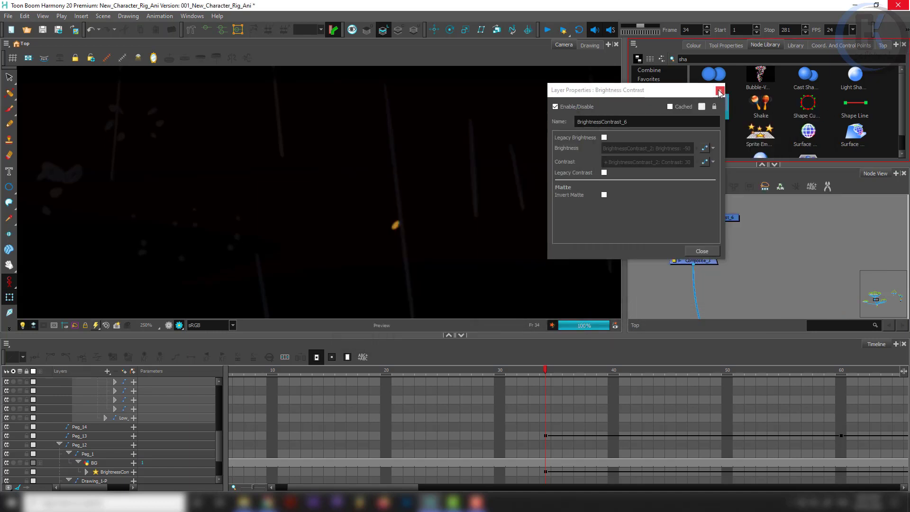
left_click(719, 91)
- Move the BrightnessContrast_6 node onto the output connection below Composite_3
scroll(738, 257, "down", 4)
scroll(739, 243, "up", 2)
left_click_drag(736, 243, 733, 301)
scroll(411, 260, "down", 3)
scroll(667, 296, "up", 3)
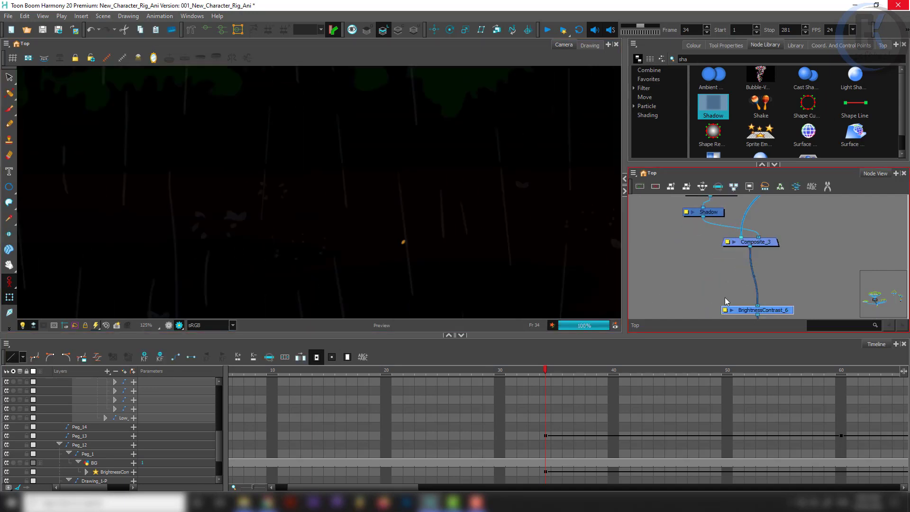
scroll(726, 302, "up", 1)
- Paste a special copy of the Brightness Contrast node with new columns and put it in place of BrightnessContrast_6 below Composite_3
key("ctrl+b")
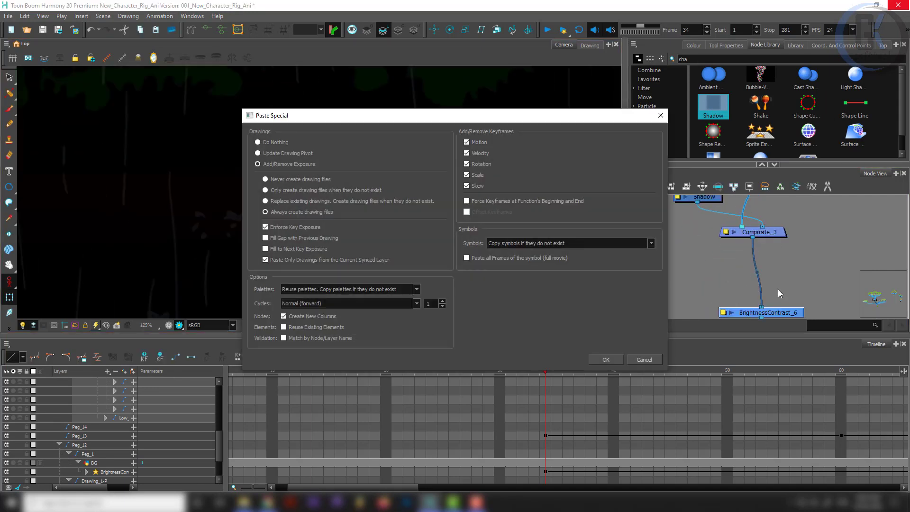
key("Return")
left_click_drag(840, 298, 698, 287)
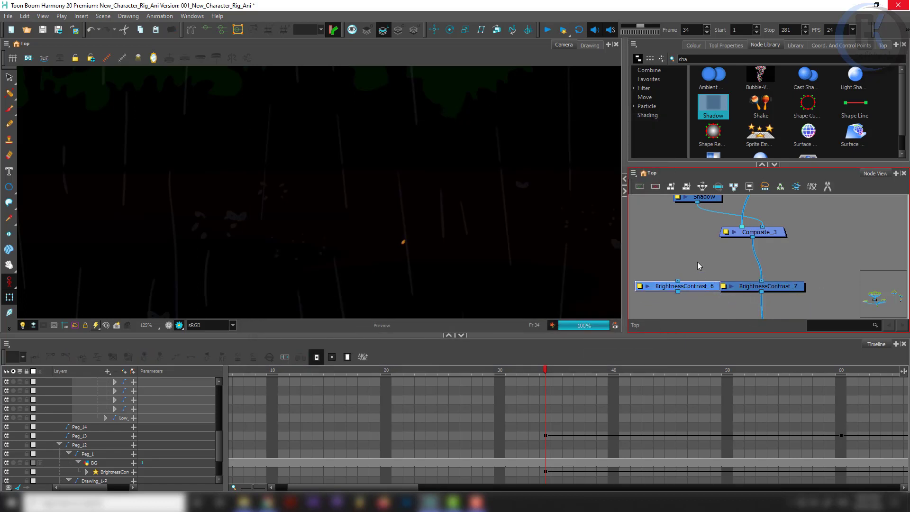
- Set the frame 34 brightness keyframe of BrightnessContrast_7 to -100 after trying -80, and close its curve editor and properties
double_click(723, 289)
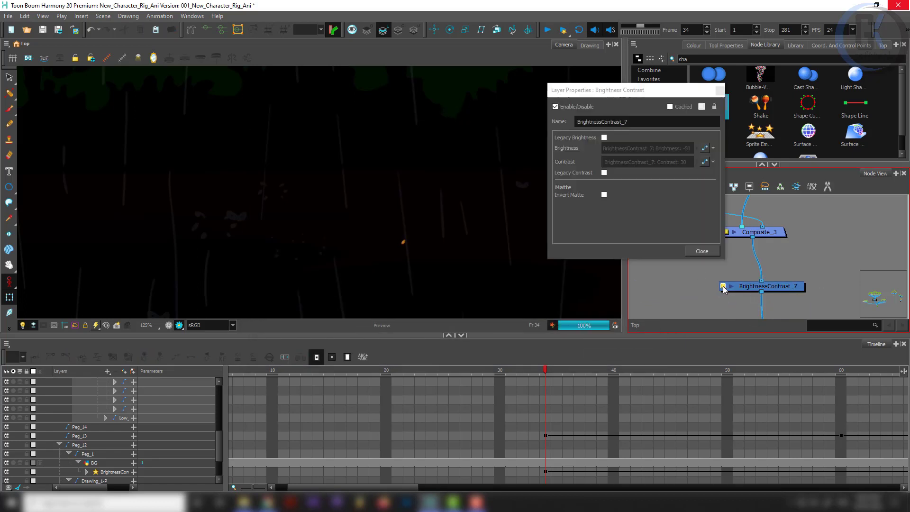
left_click(704, 148)
left_click_drag(478, 151, 695, 88)
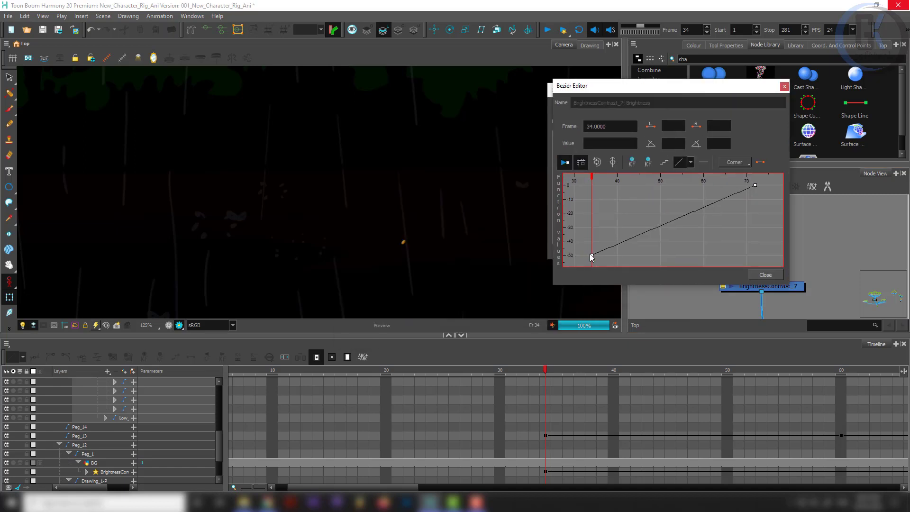
left_click(592, 256)
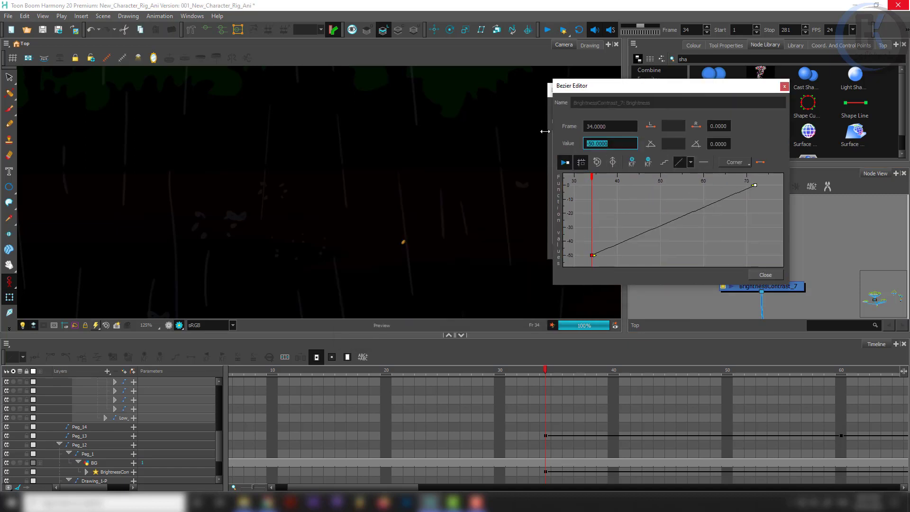
type("-80")
key("Return")
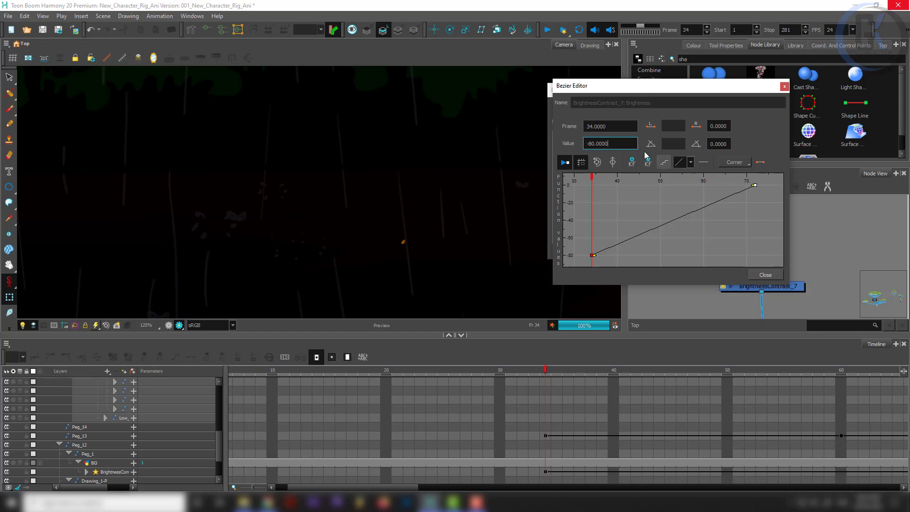
left_click_drag(622, 143, 569, 147)
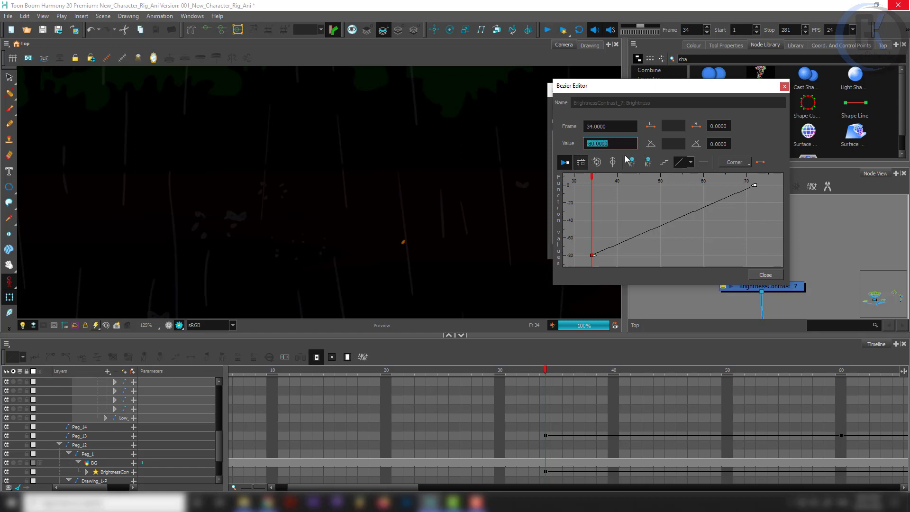
type("-")
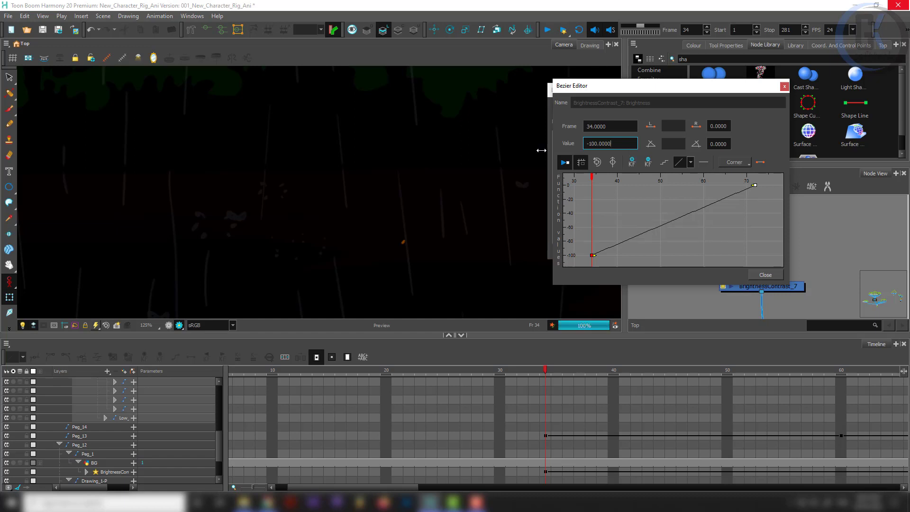
scroll(392, 244, "down", 5)
left_click(783, 86)
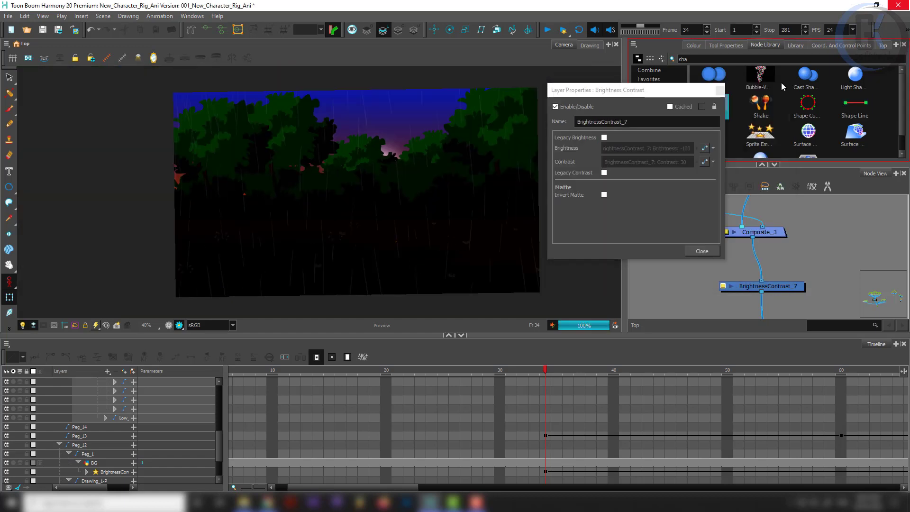
left_click(719, 90)
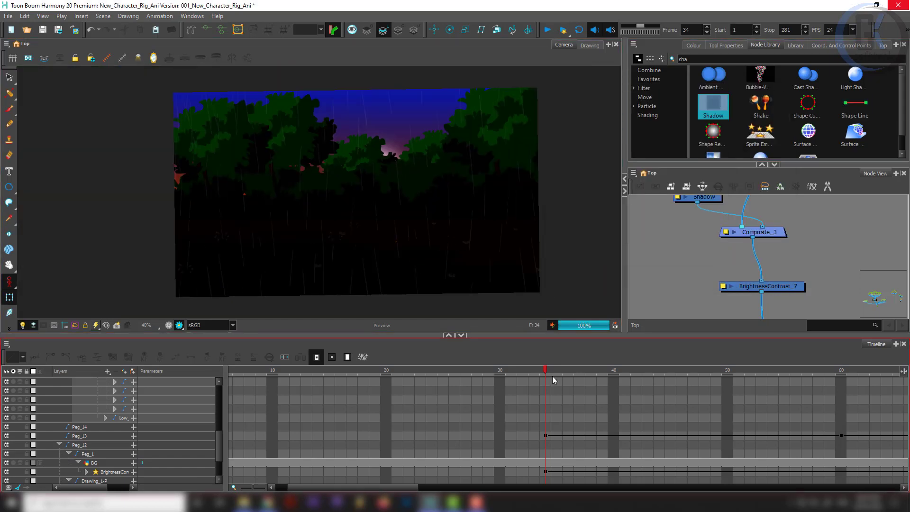
- Examine the rendered scene's darkness at frames 42, 62, 21 and 14
left_click(636, 371)
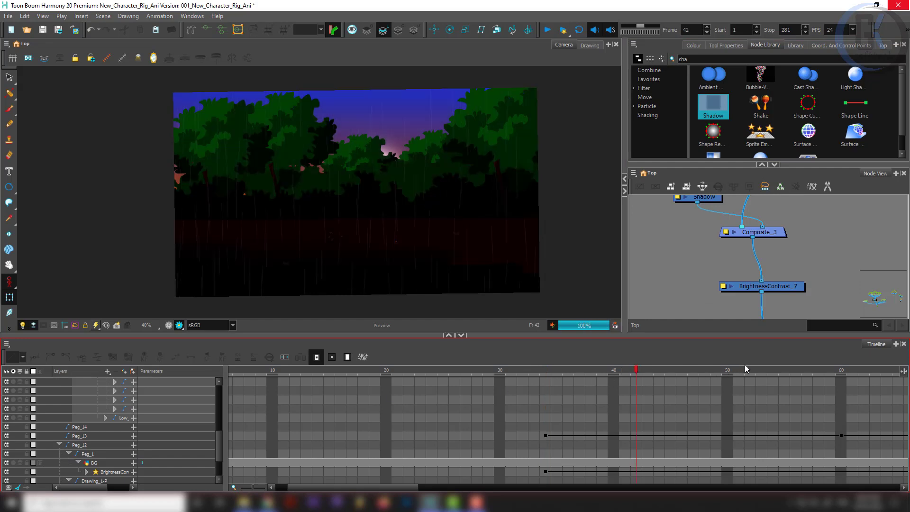
left_click(864, 371)
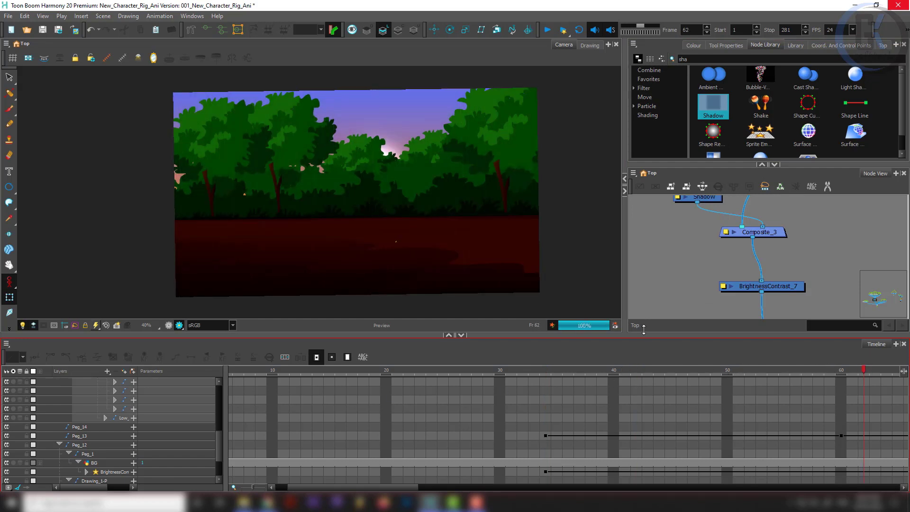
left_click_drag(576, 369, 398, 369)
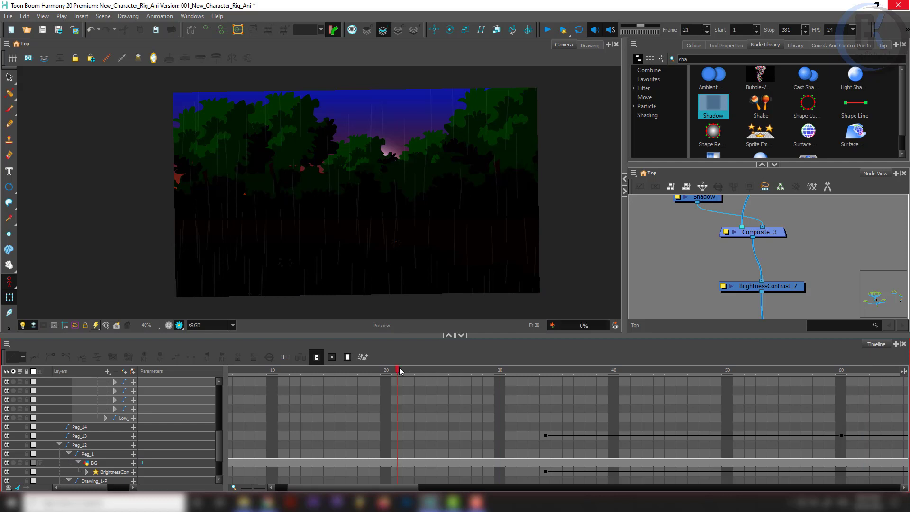
left_click(320, 374)
scroll(363, 215, "down", 3)
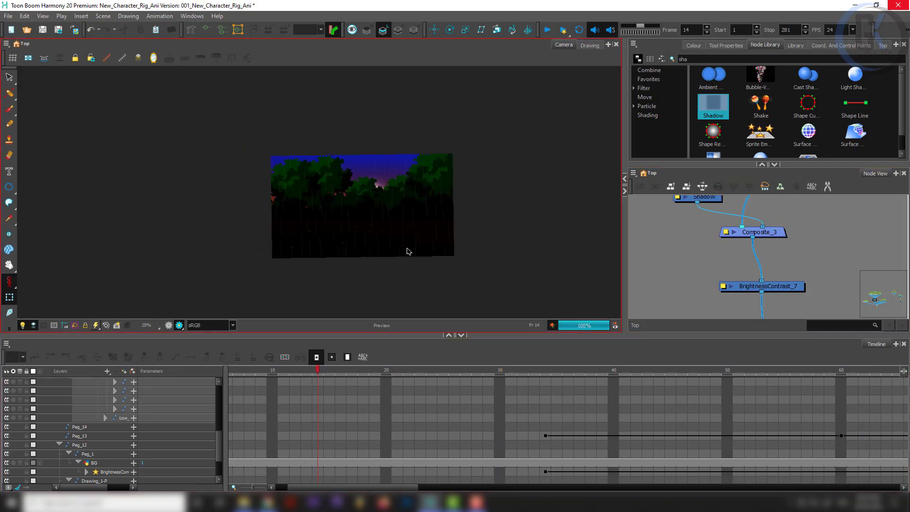
scroll(403, 254, "down", 2)
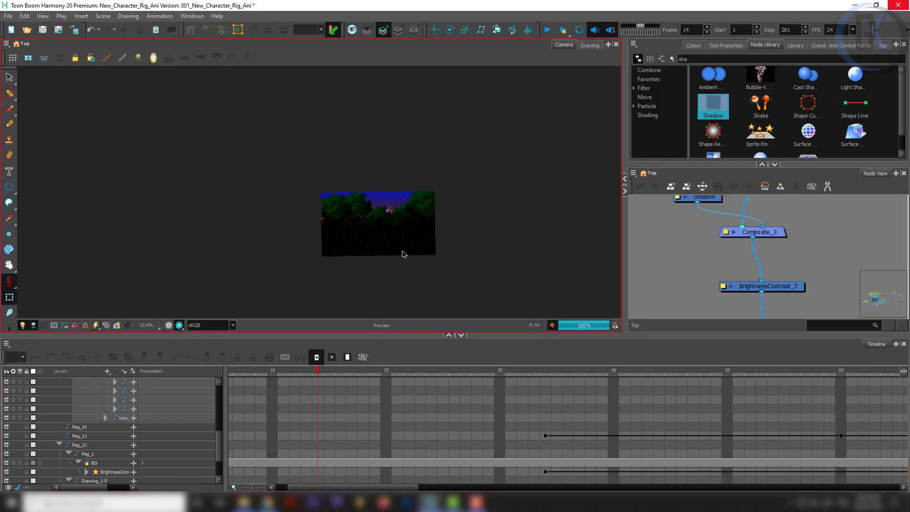
- Switch the camera view from the render preview back to the normal display and go to frame 121
left_click(169, 325)
scroll(405, 252, "up", 1)
scroll(405, 251, "up", 1)
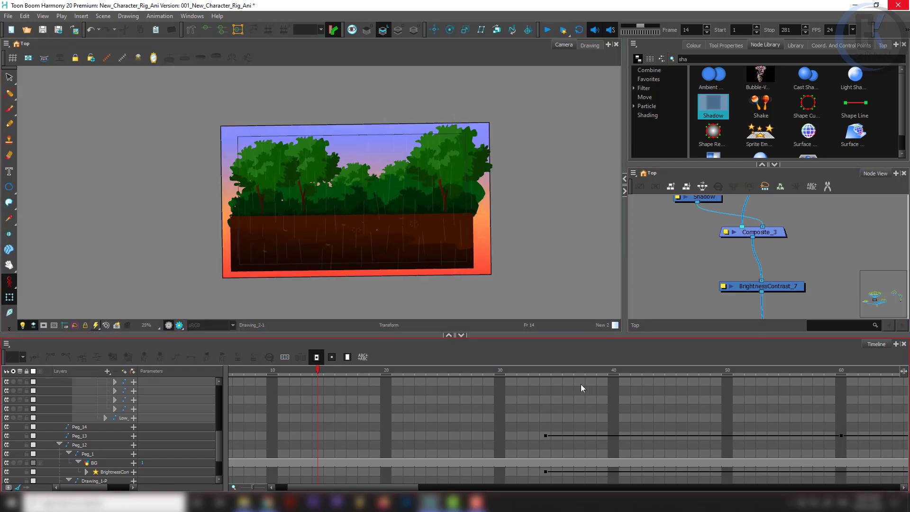
scroll(545, 417, "down", 5)
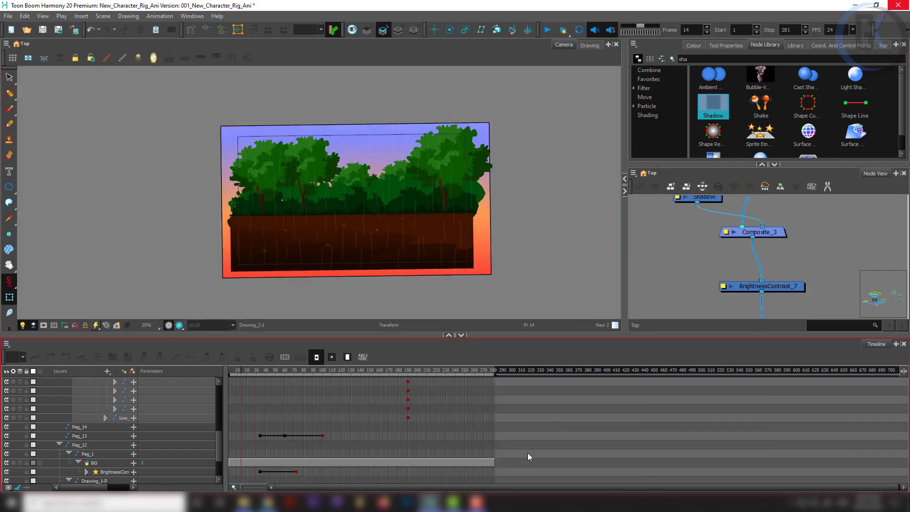
scroll(528, 454, "up", 3)
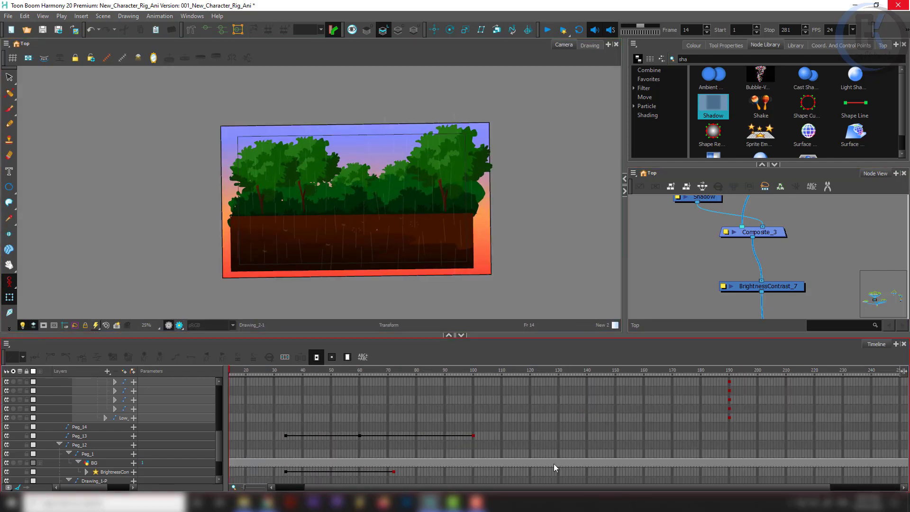
scroll(599, 459, "down", 2)
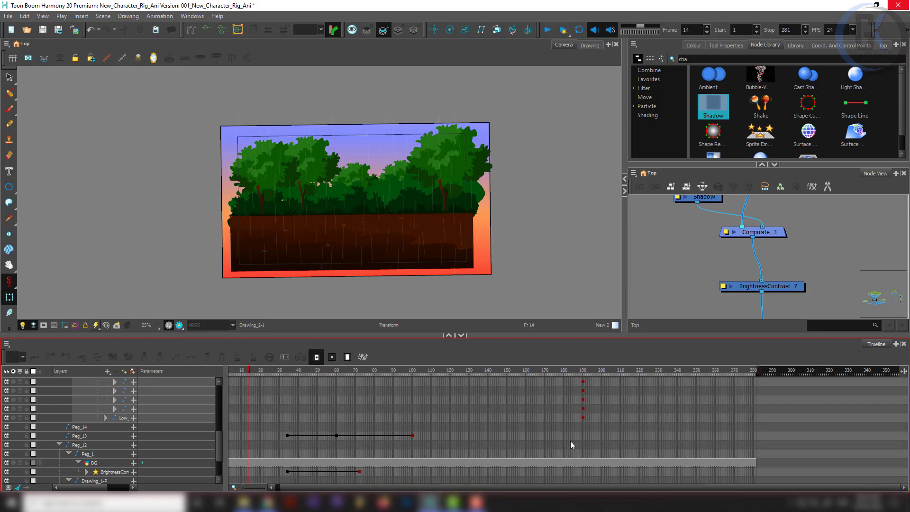
left_click_drag(459, 374, 232, 370)
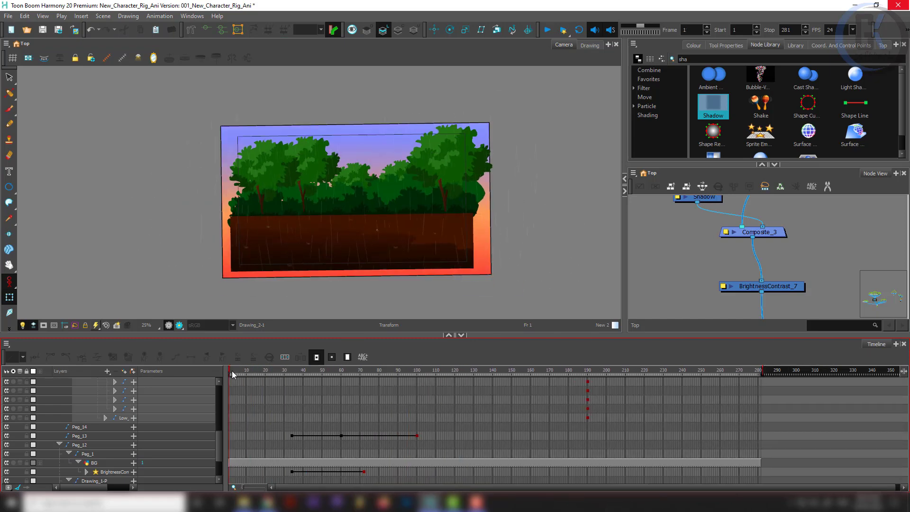
left_click_drag(461, 369, 457, 371)
- Search the node library for "len" and add a Lens Flare node to the node network
left_click_drag(692, 58, 638, 58)
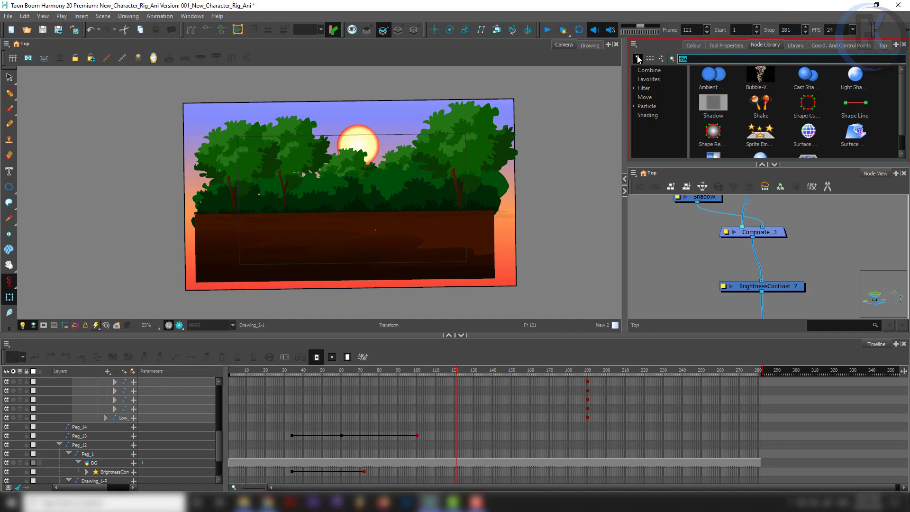
key("BackSpace")
type("len")
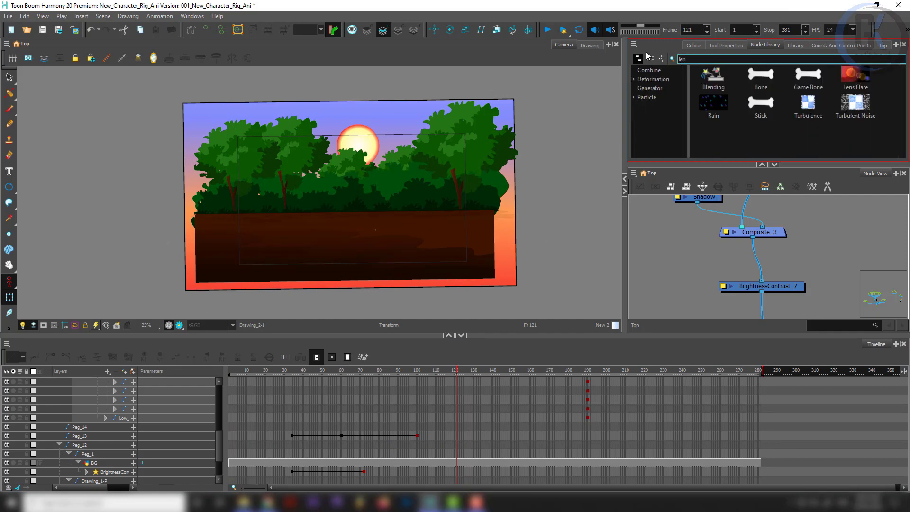
left_click(715, 289)
scroll(780, 256, "down", 7)
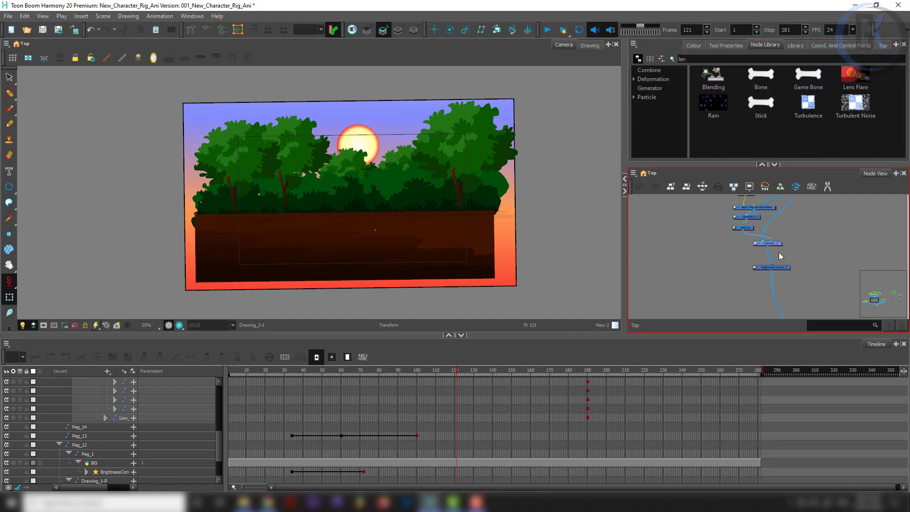
left_click_drag(836, 304, 738, 250)
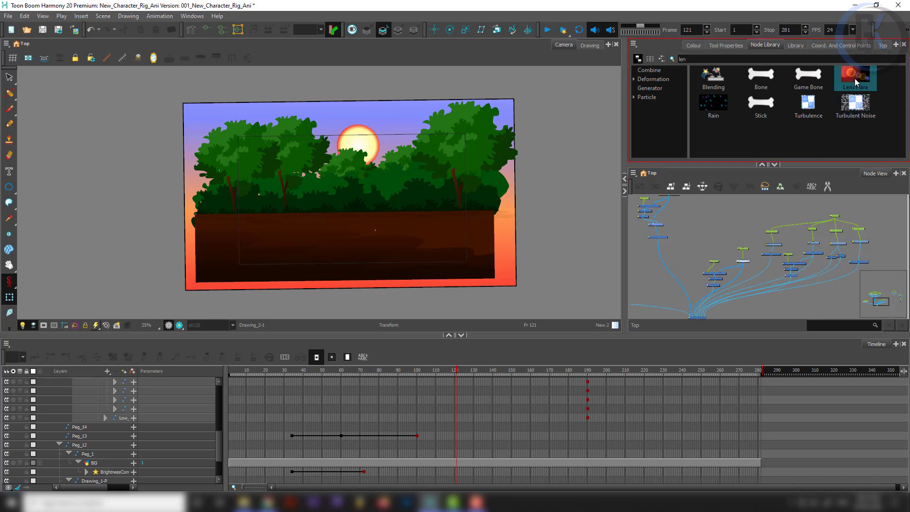
left_click(855, 78)
scroll(745, 264, "up", 5)
scroll(713, 259, "down", 4)
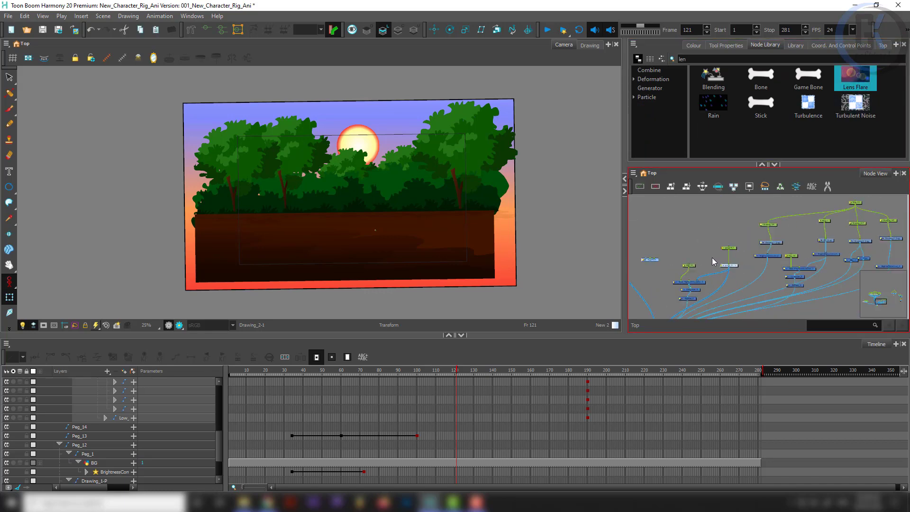
- Connect the LensFlare node's output to the final composite above the Write and Display nodes
left_click_drag(690, 255, 780, 213)
scroll(768, 215, "up", 3)
left_click_drag(725, 219, 751, 295)
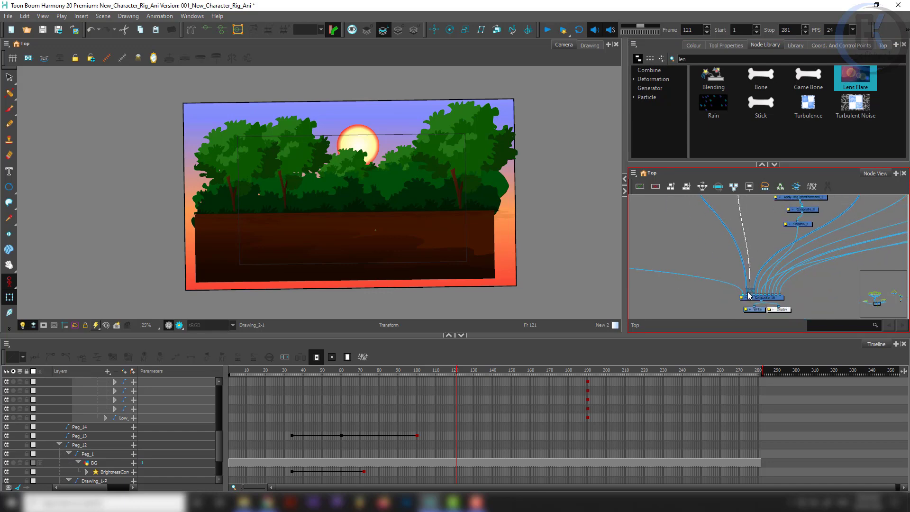
scroll(721, 233, "down", 3)
scroll(719, 260, "up", 3)
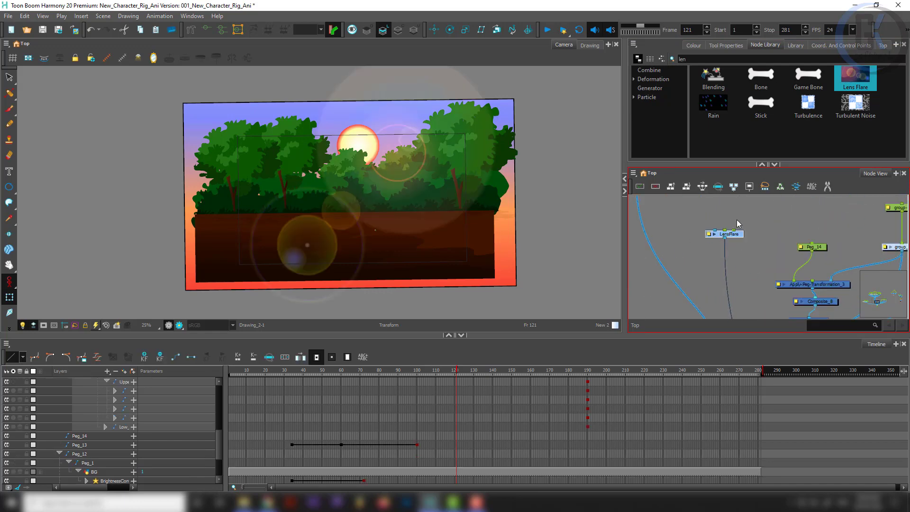
- Add a parent peg to the LensFlare node, then test moving the flare in the camera view and undo the move
left_click(720, 236)
key("ctrl+p")
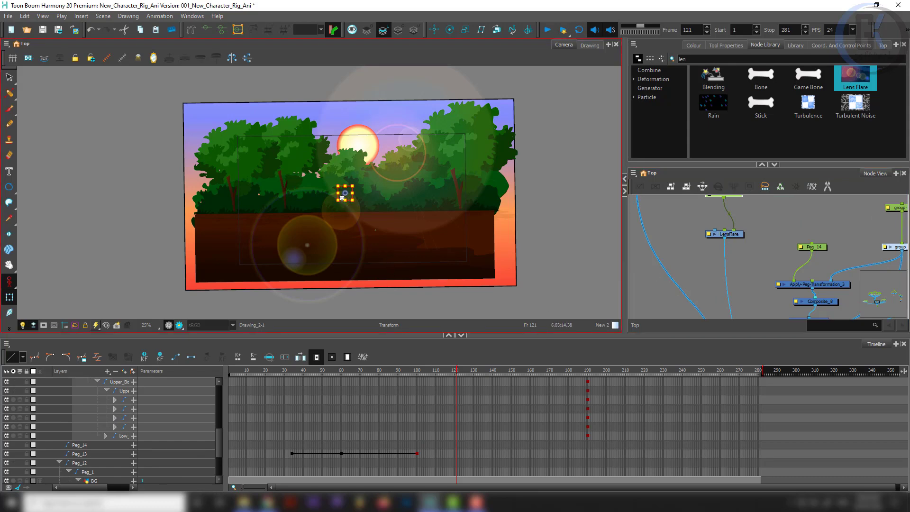
left_click_drag(342, 199, 405, 192)
key("ctrl+z")
- Select the sun's peg in the node network and go to frame 60, where its rising animation begins
scroll(737, 244, "down", 2)
left_click(712, 265)
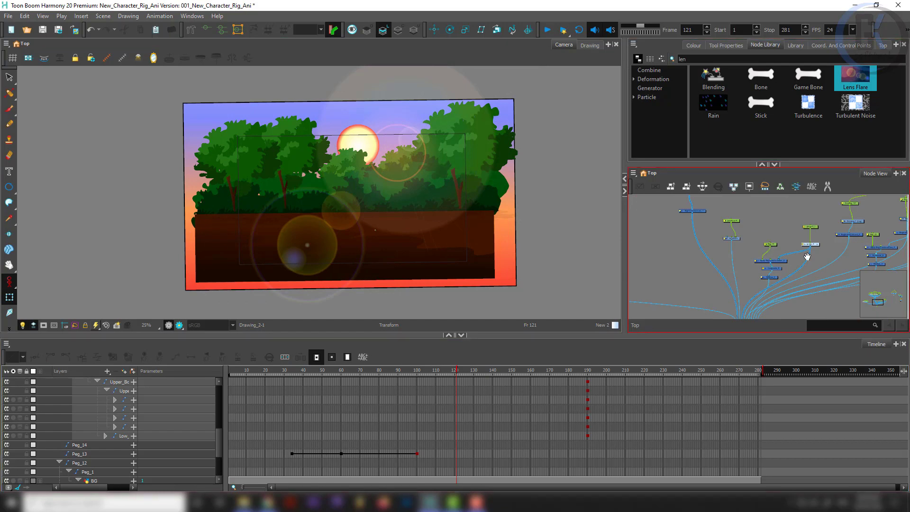
scroll(827, 259, "up", 4)
scroll(826, 257, "up", 2)
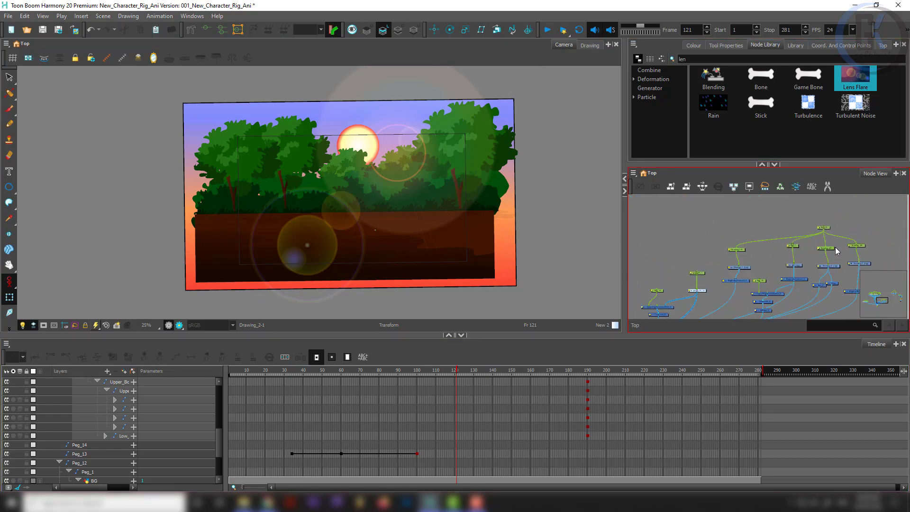
left_click(826, 249)
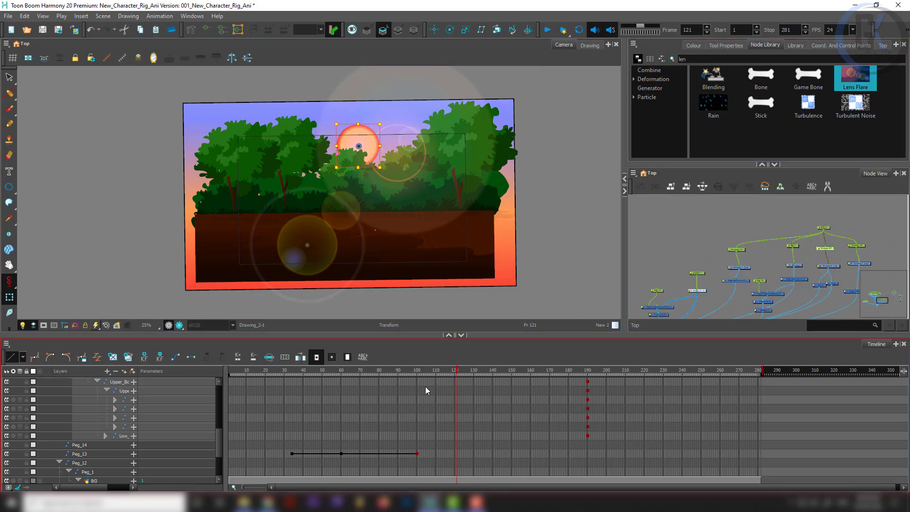
scroll(369, 431, "down", 3)
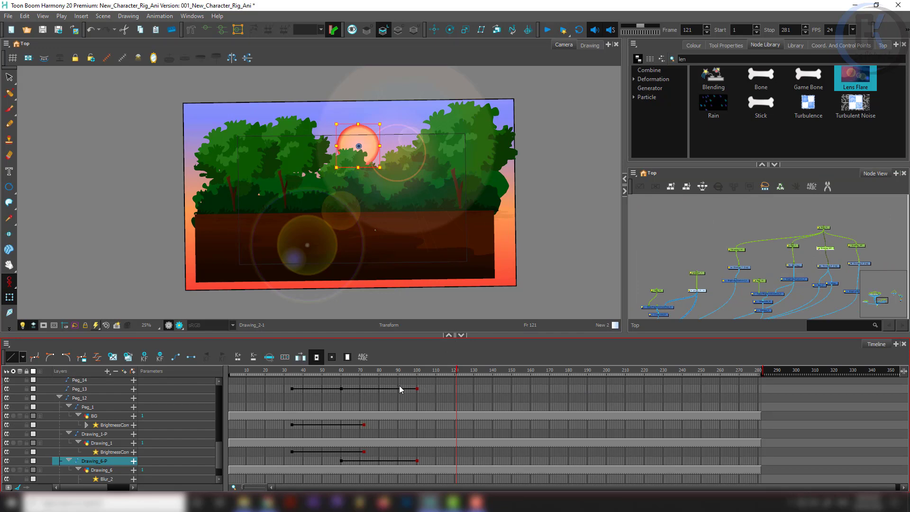
left_click_drag(374, 371, 341, 388)
- Select the LensFlare-P peg and move it down onto the soil area in the camera view at frame 60
left_click(690, 258)
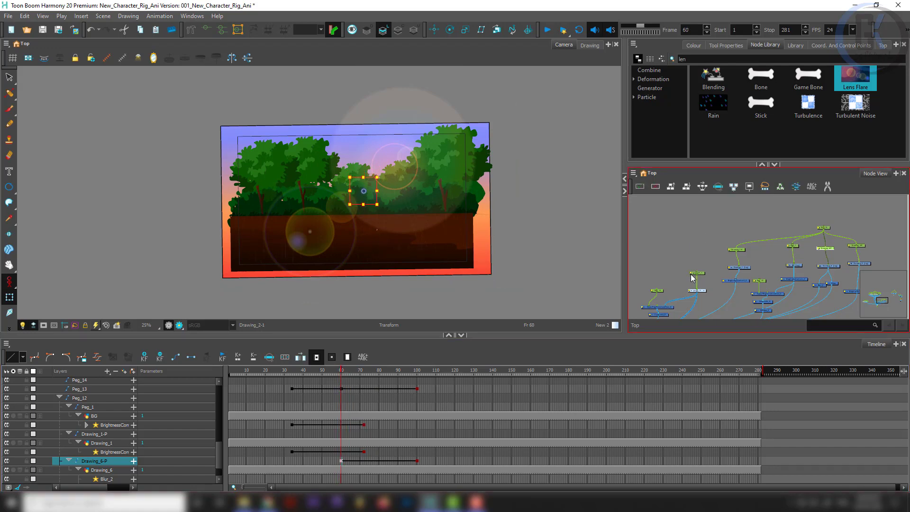
left_click_drag(671, 273, 788, 247)
left_click(729, 242)
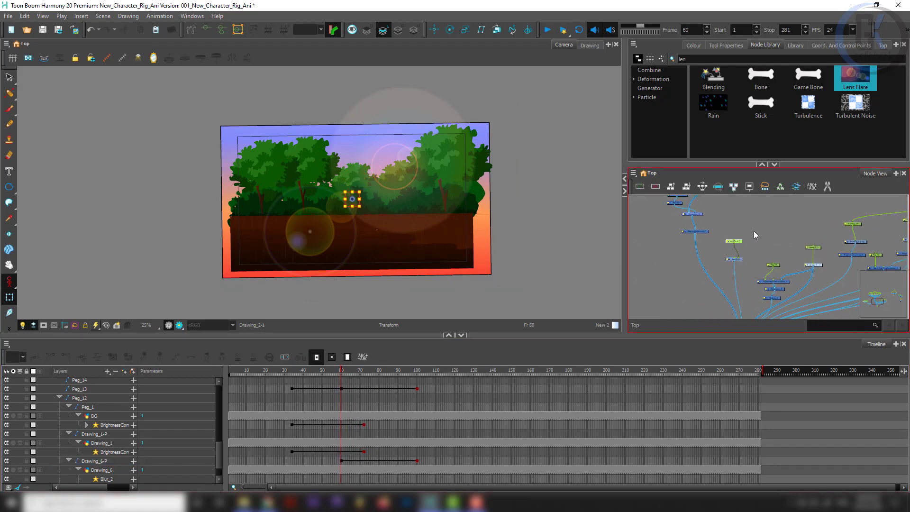
left_click(436, 396)
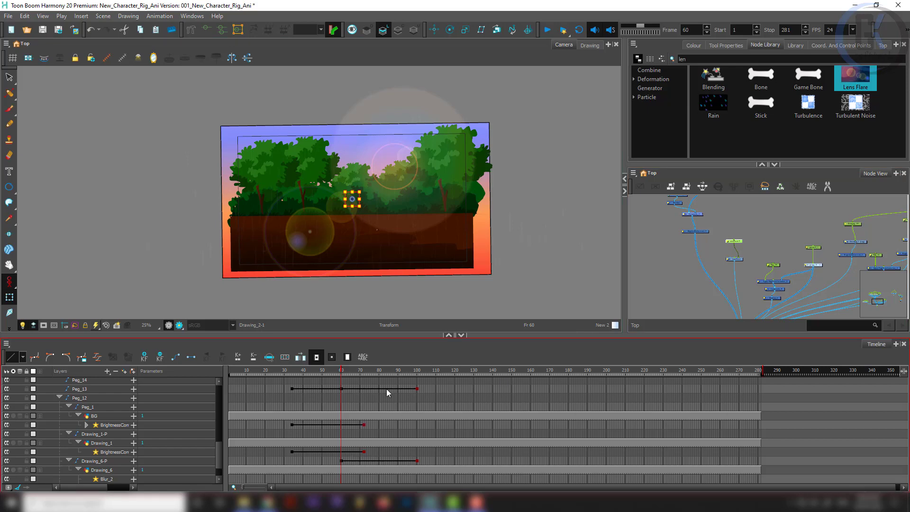
scroll(334, 447, "up", 4)
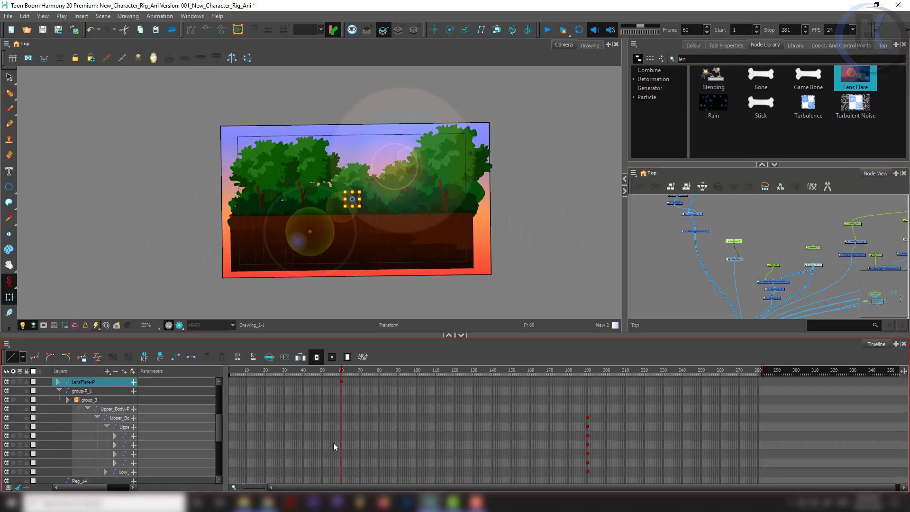
scroll(353, 415, "up", 1)
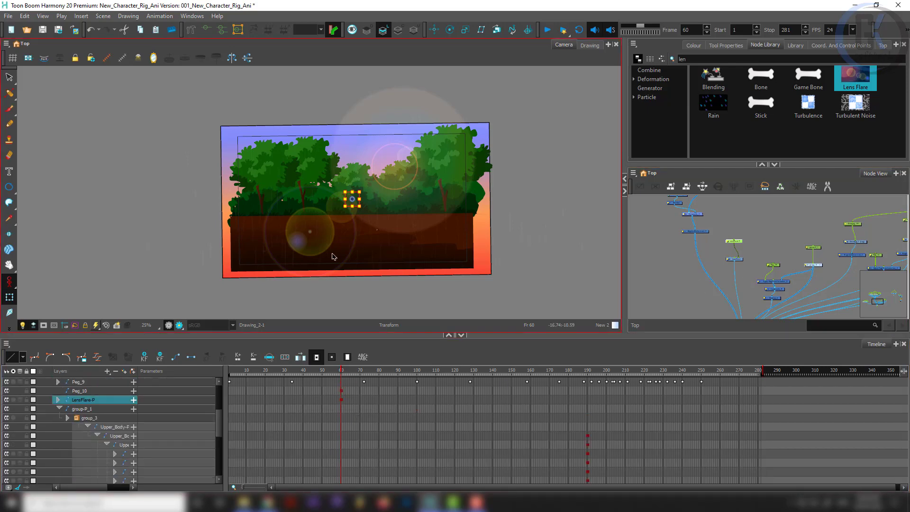
left_click_drag(345, 206, 309, 235)
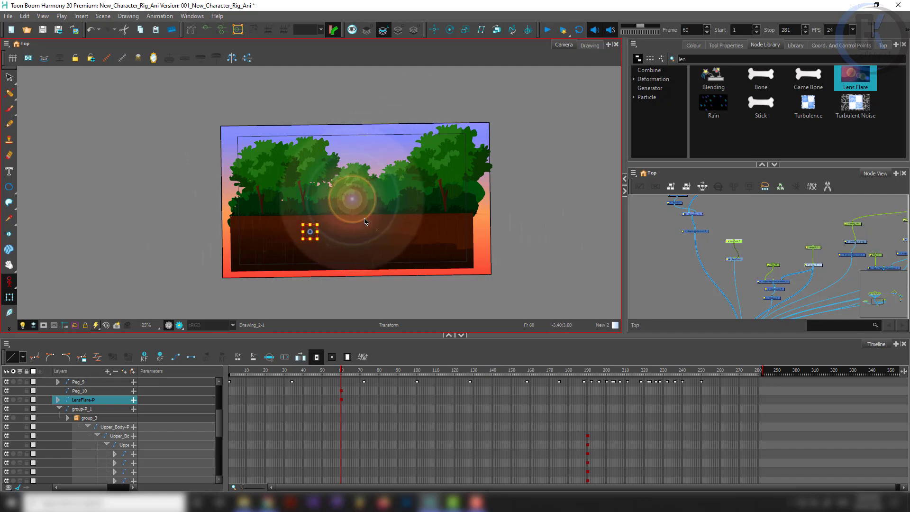
- Set the alpha of the LensFlare node's brightness colour to 0 and check the flare in the render preview
scroll(747, 254, "up", 6)
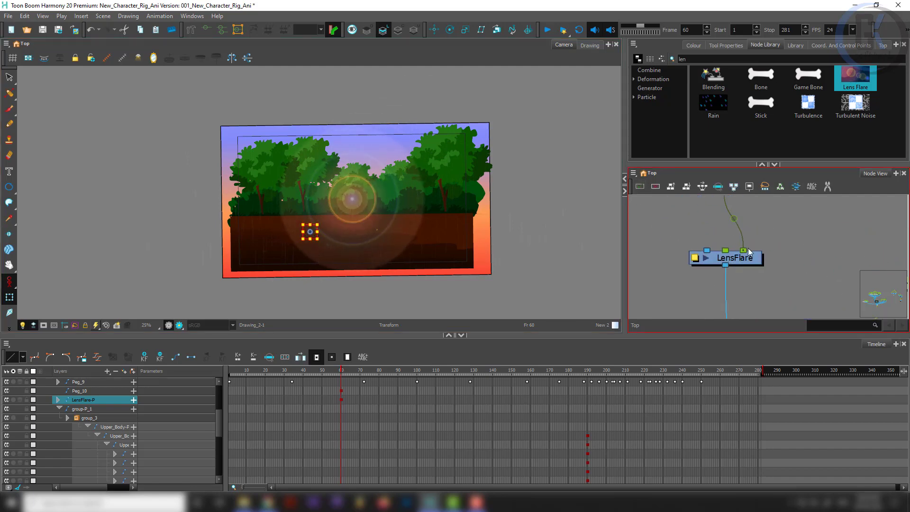
left_click(706, 259)
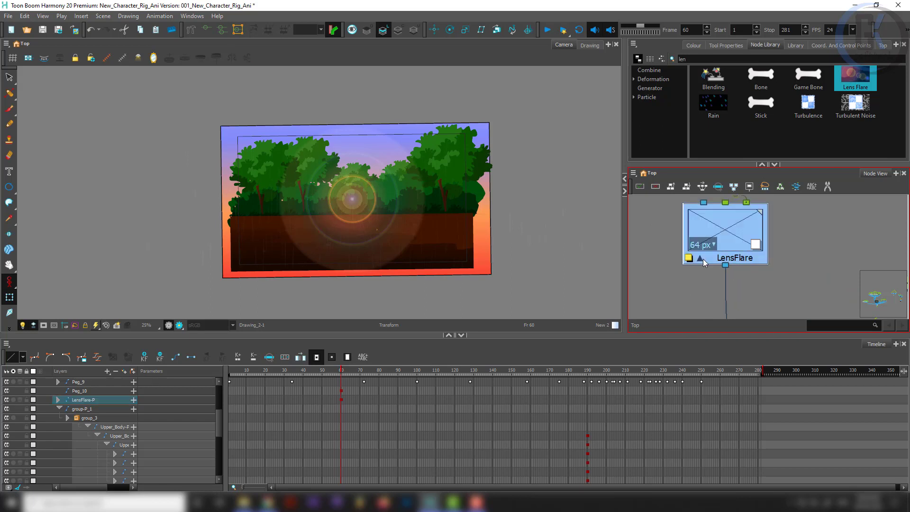
left_click(702, 261)
double_click(702, 261)
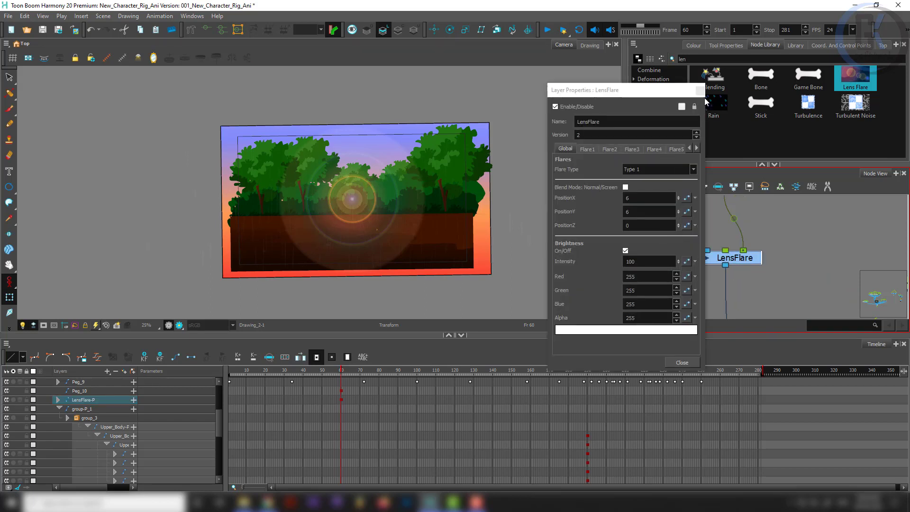
left_click(628, 331)
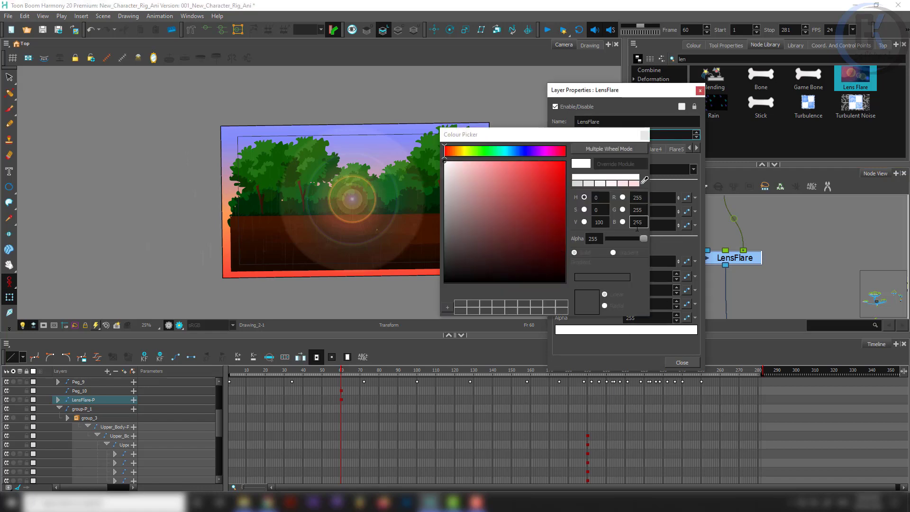
left_click_drag(644, 238, 609, 239)
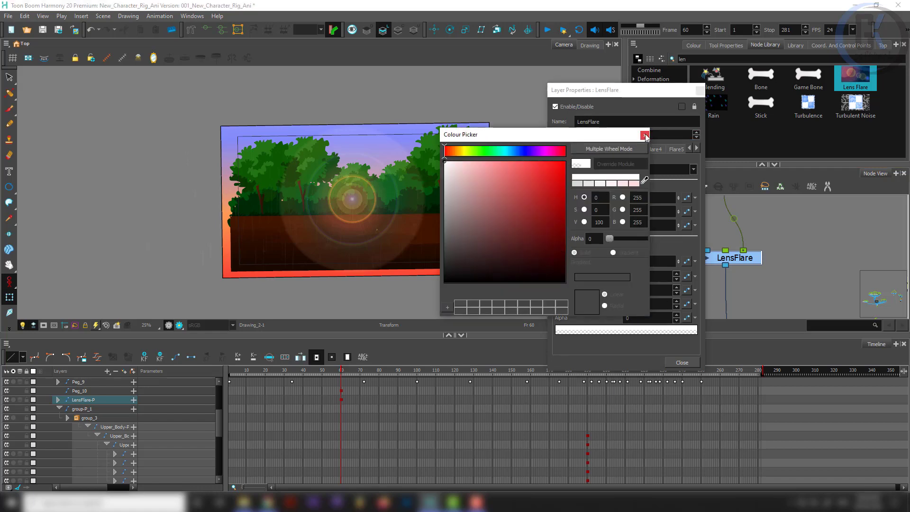
left_click(645, 136)
left_click(682, 363)
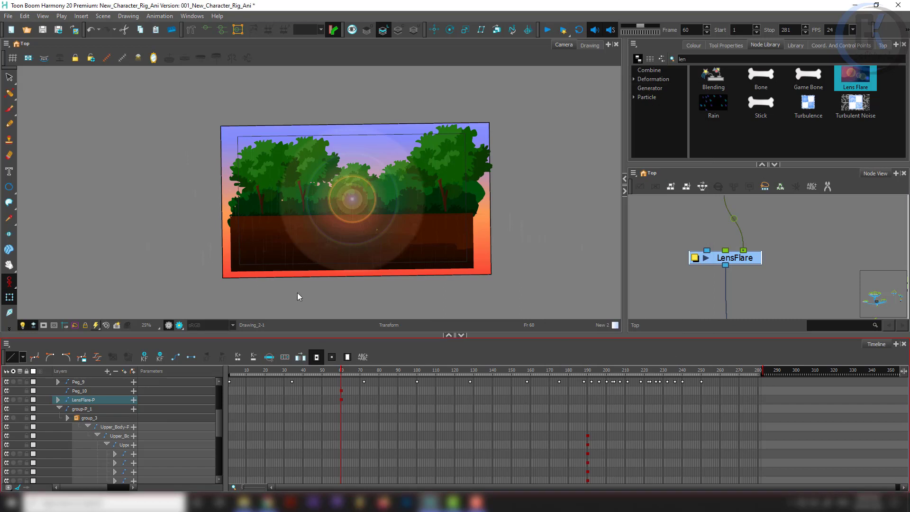
left_click(179, 325)
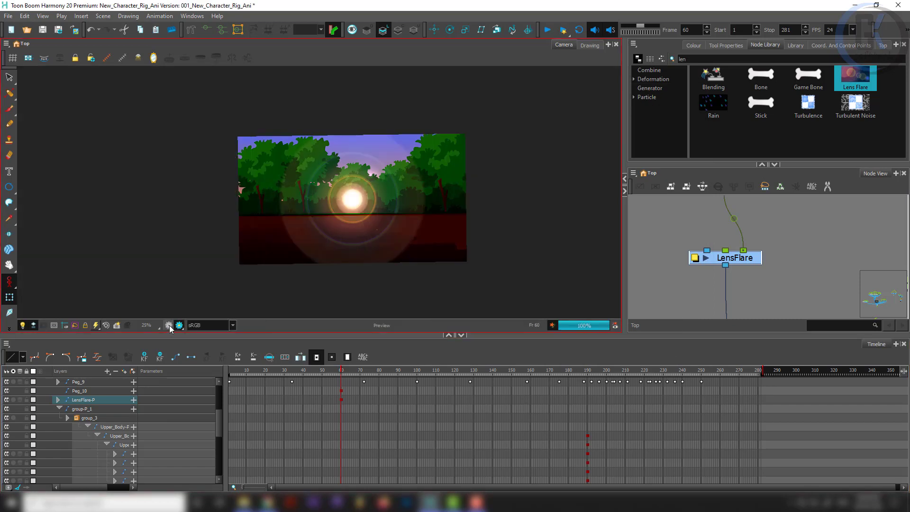
left_click(169, 325)
- Reconnect the LensFlare-P peg to the middle input port of the LensFlare node
left_click(779, 260)
scroll(702, 266, "down", 3)
scroll(714, 263, "up", 2)
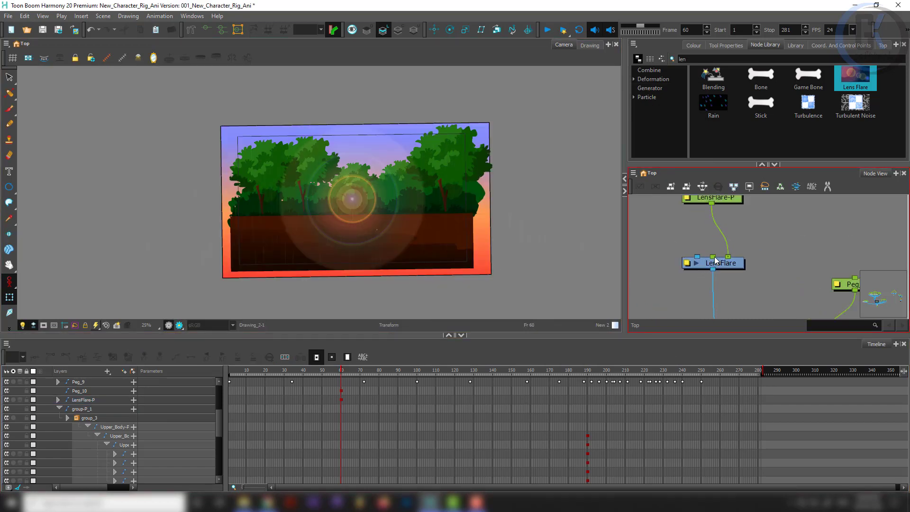
left_click_drag(729, 256, 713, 257)
scroll(748, 245, "down", 2)
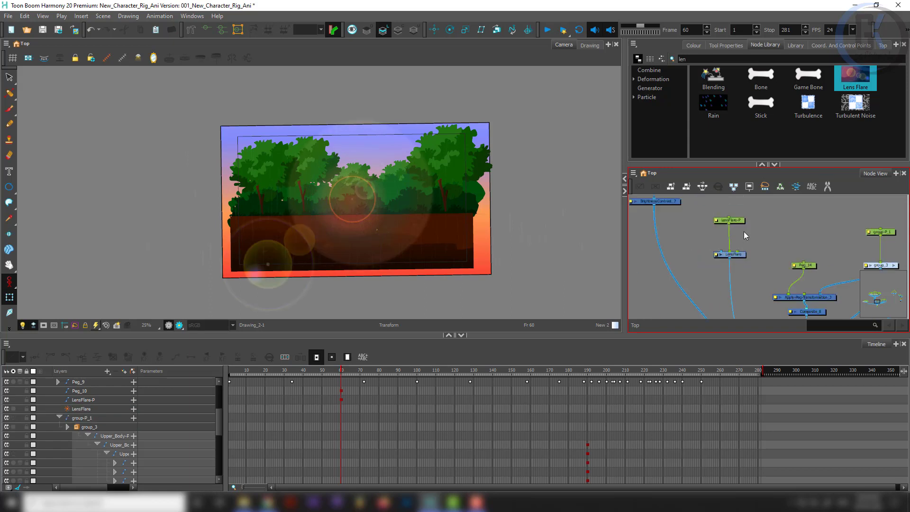
left_click_drag(744, 232, 736, 250)
- Try moving the flare with the LensFlare-P peg in the camera view and undo each move
left_click(722, 237)
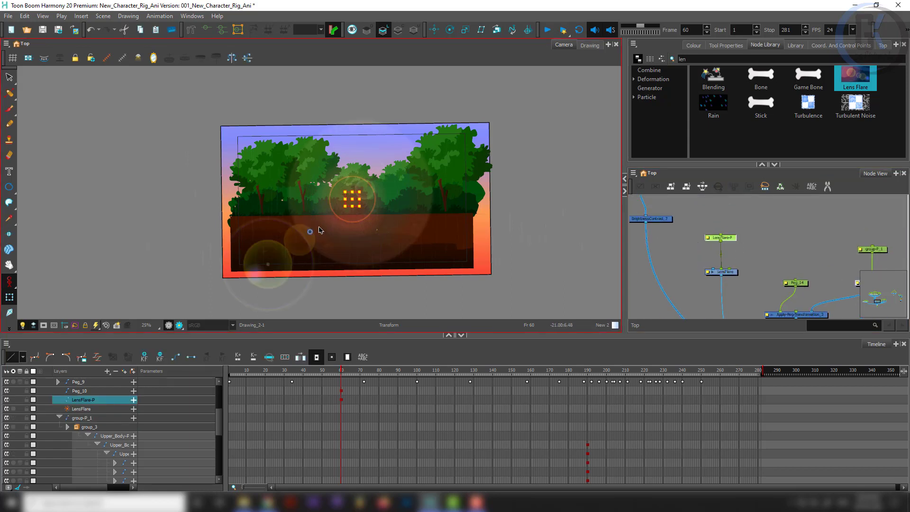
left_click_drag(352, 205, 402, 204)
key("ctrl+z")
left_click_drag(343, 206, 316, 231)
key("ctrl+z")
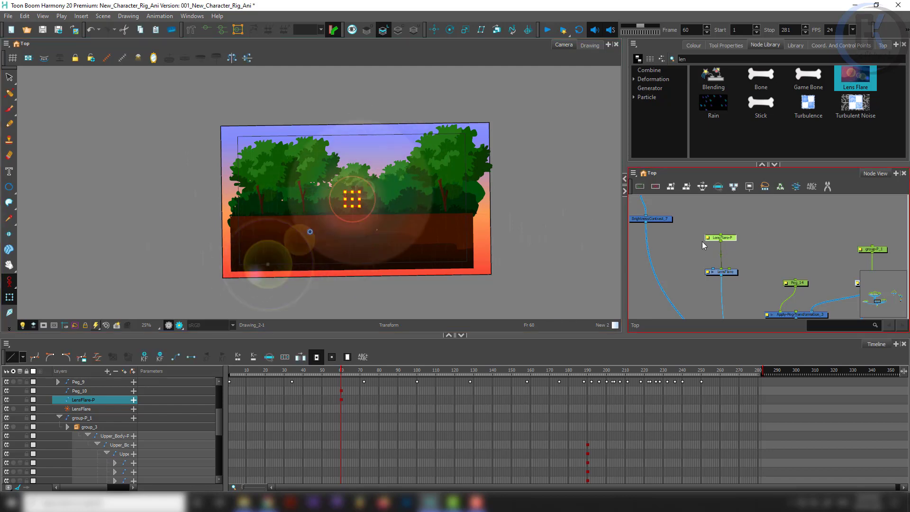
- Try adding another parent peg above LensFlare-P, then delete it
key("ctrl+p")
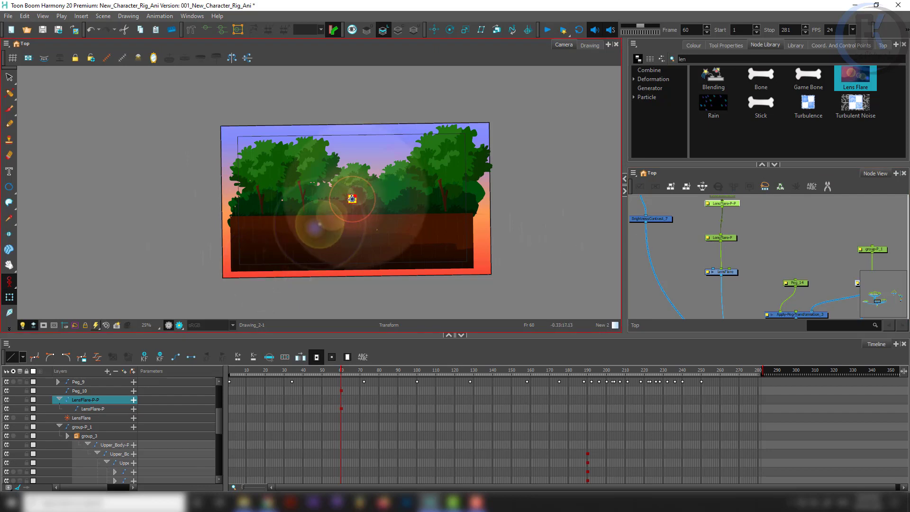
scroll(410, 214, "down", 1)
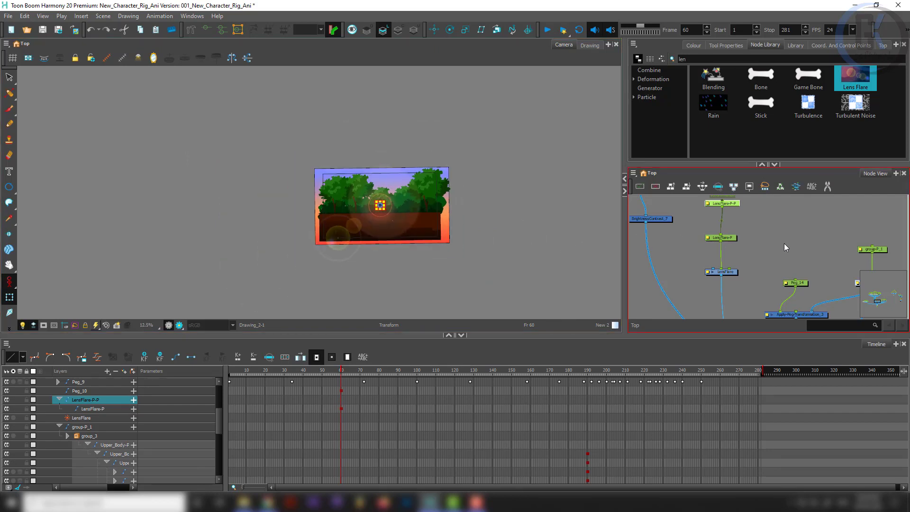
key("Delete")
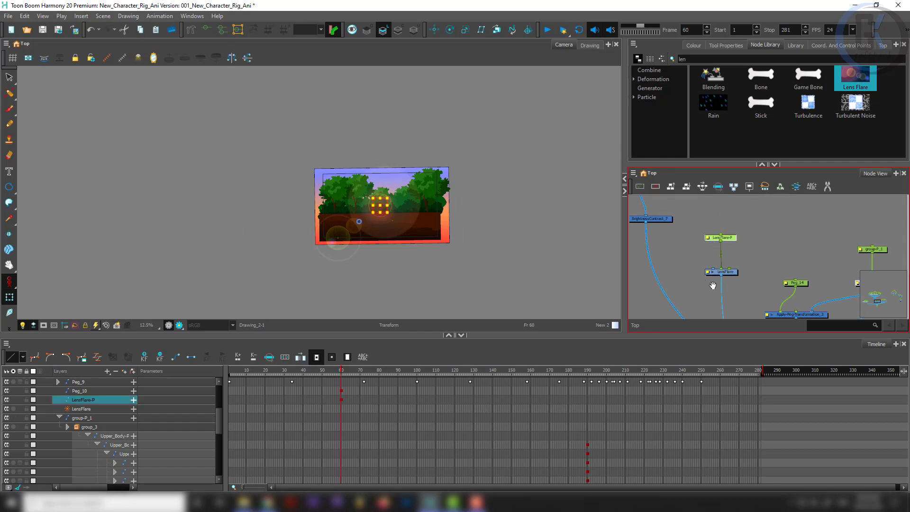
- Reconnect LensFlare-P to the last input port of the LensFlare node and move the flare over the soil near the scene's lower-left corner
scroll(725, 247, "up", 4)
left_click_drag(697, 239, 718, 282)
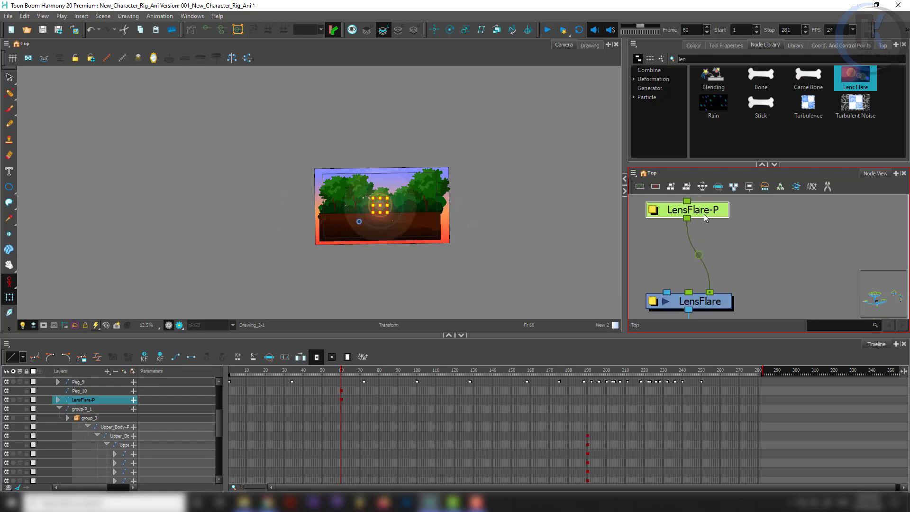
left_click_drag(705, 218, 753, 235)
left_click_drag(382, 210, 351, 224)
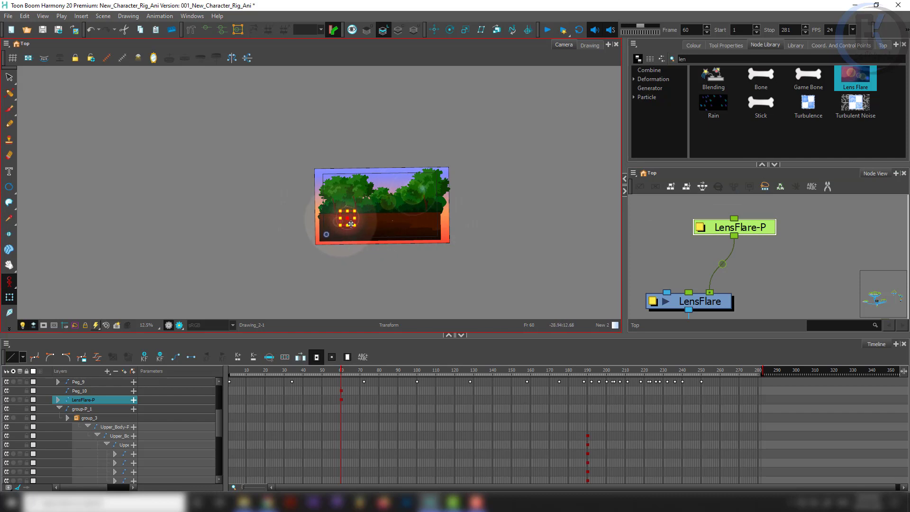
left_click(679, 260)
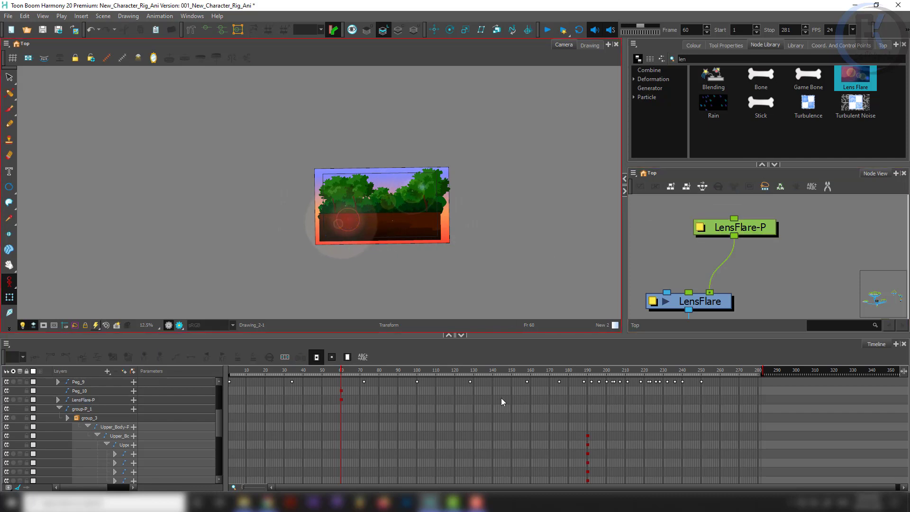
- Search the node library for "trans" and insert a Transparency node into the connection below the LensFlare node
left_click_drag(746, 278, 750, 226)
scroll(748, 228, "down", 3)
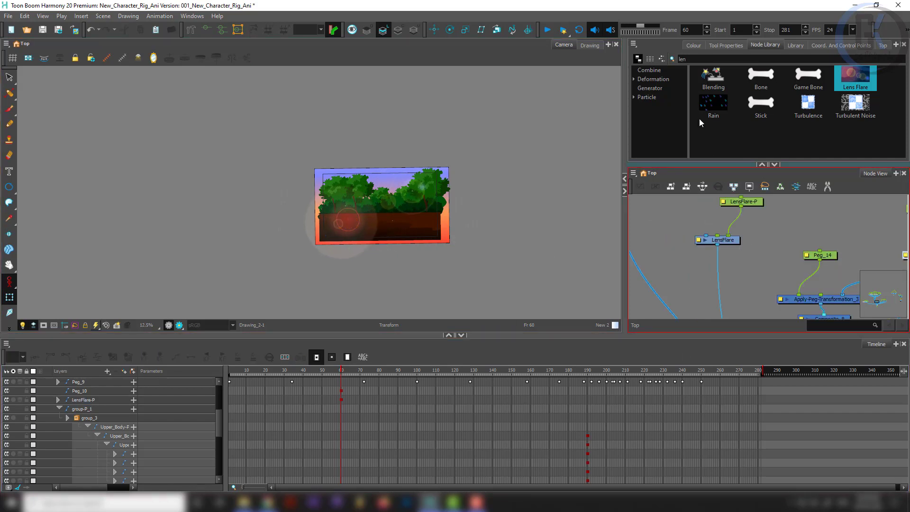
left_click_drag(694, 59, 643, 63)
type("tr")
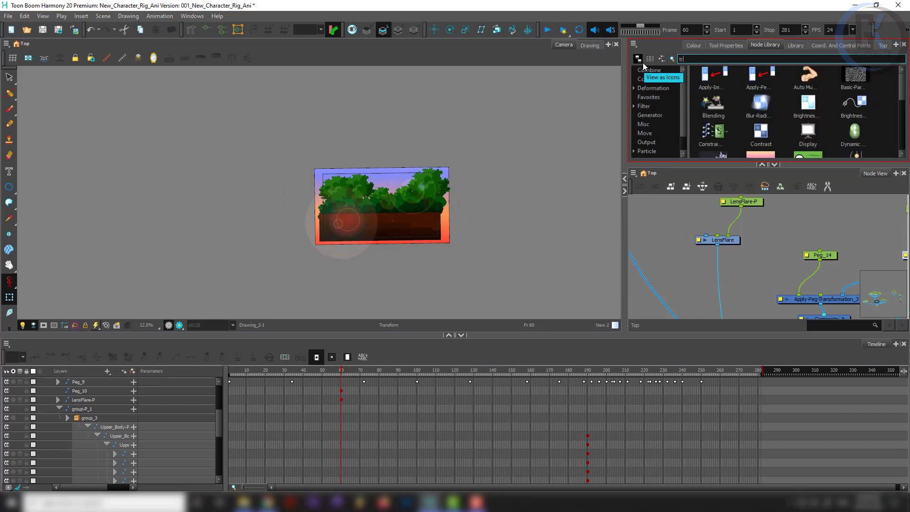
type("ans")
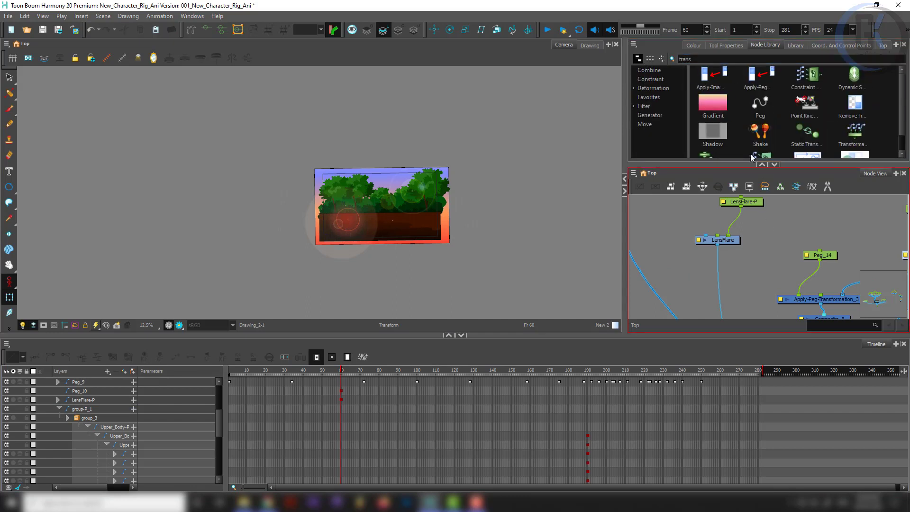
scroll(890, 152, "down", 1)
left_click_drag(855, 140, 702, 282)
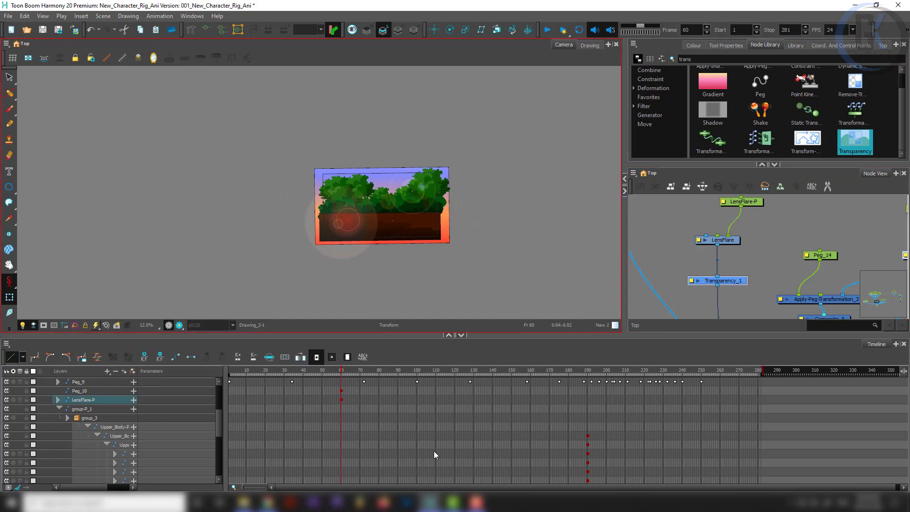
- Select the sun's peg to examine its keyframes in the timeline, and return to the lens flare nodes in the network
scroll(379, 448, "down", 5)
scroll(369, 439, "down", 2)
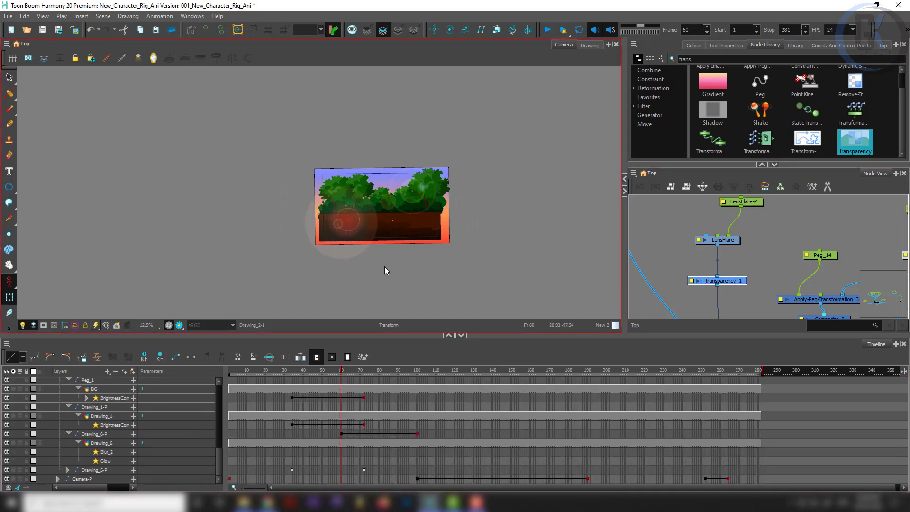
left_click_drag(776, 266, 745, 258)
scroll(745, 258, "down", 3)
left_click_drag(838, 240, 733, 298)
left_click(786, 253)
scroll(548, 420, "up", 3)
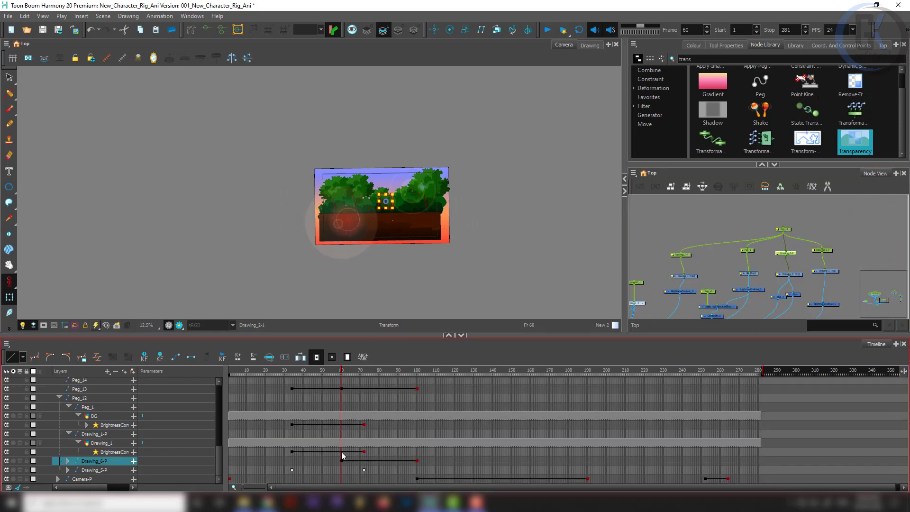
scroll(718, 248, "up", 4)
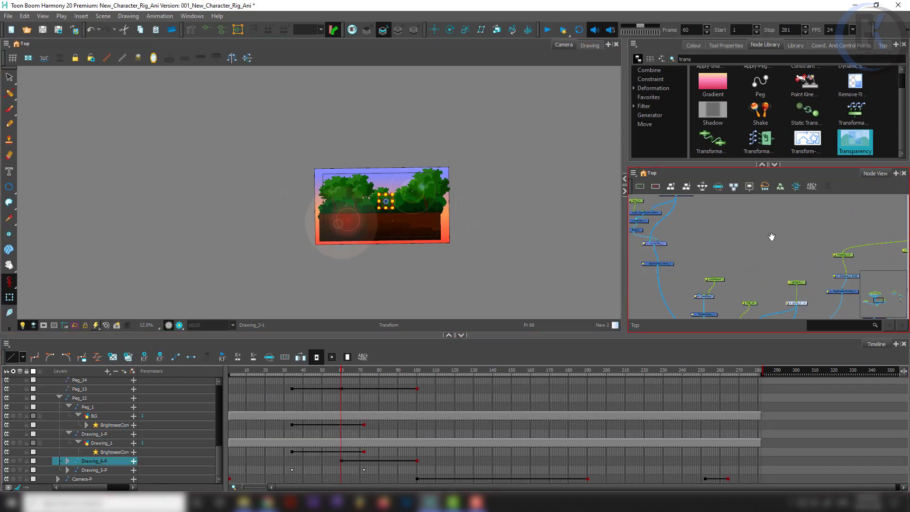
scroll(718, 250, "up", 4)
scroll(722, 265, "down", 4)
left_click_drag(773, 268, 740, 222)
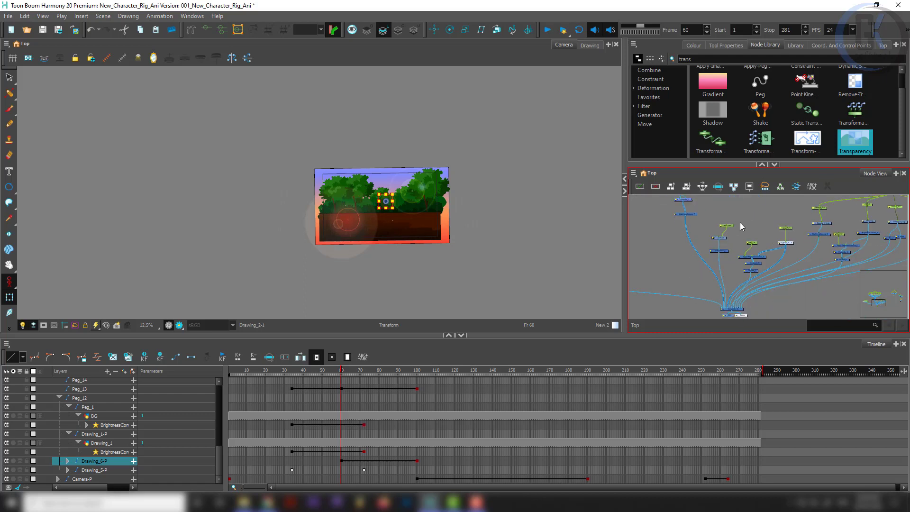
- Set the Transparency node's value to 100 and switch the camera view to a rendered preview
scroll(713, 257, "up", 3)
scroll(713, 257, "up", 2)
left_click(710, 252)
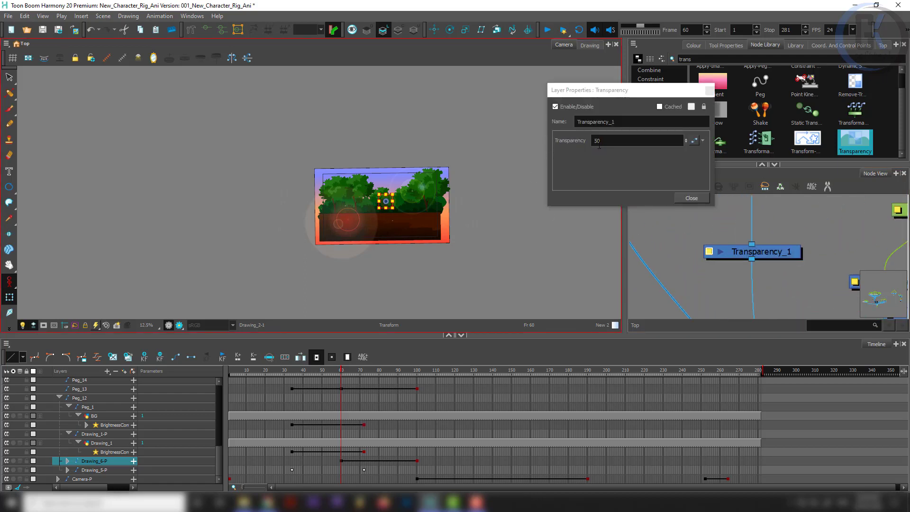
type("100")
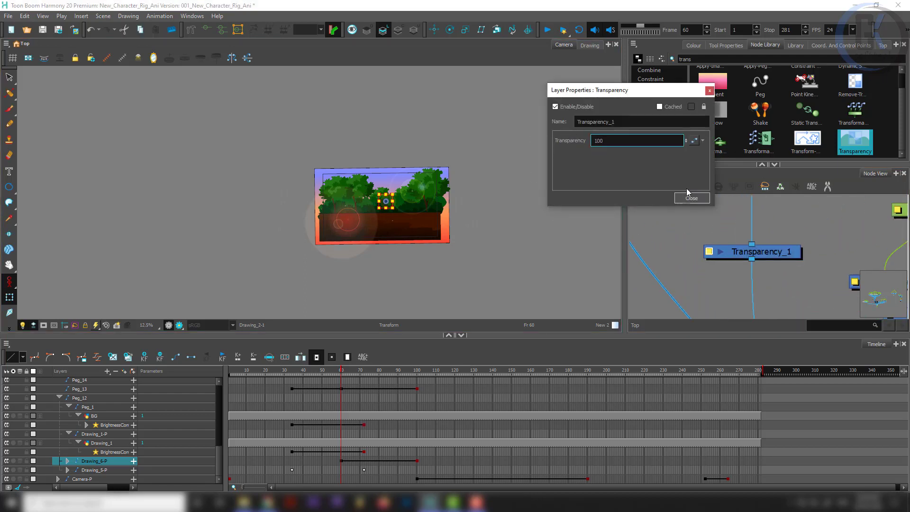
left_click(682, 201)
left_click(179, 325)
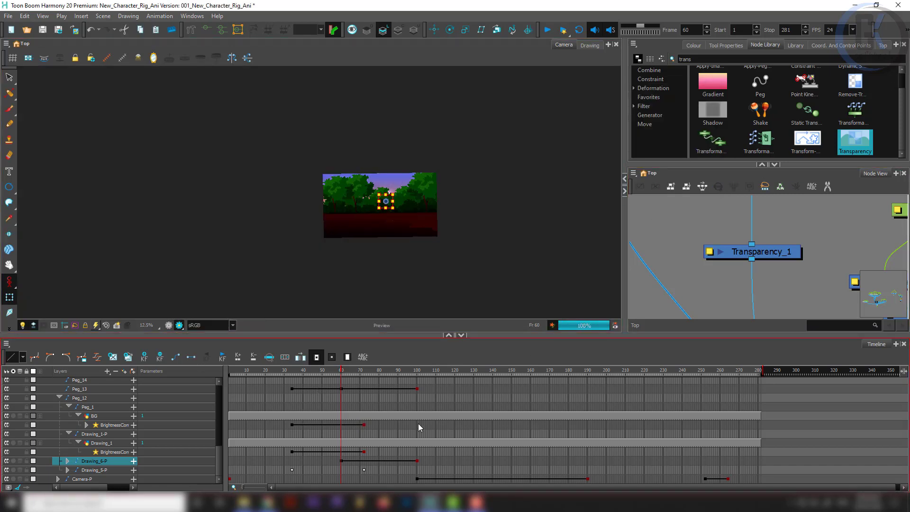
- Create a function curve for the Transparency node's value and add a keyframe of 100 at frame 60
left_click_drag(366, 374, 419, 378)
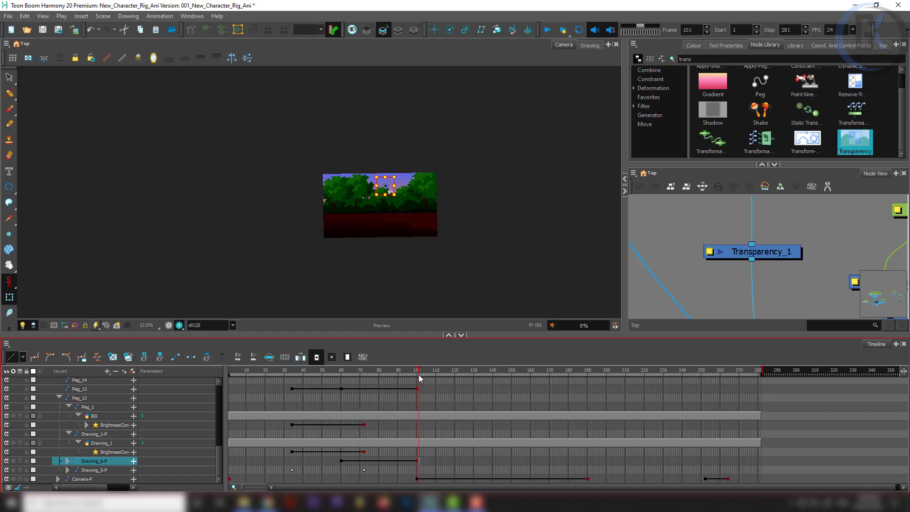
double_click(716, 251)
left_click(694, 140)
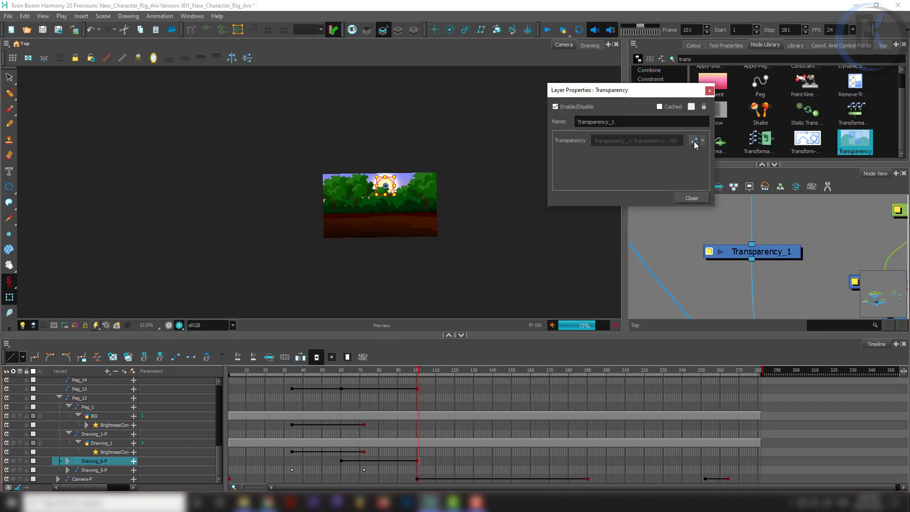
left_click(693, 140)
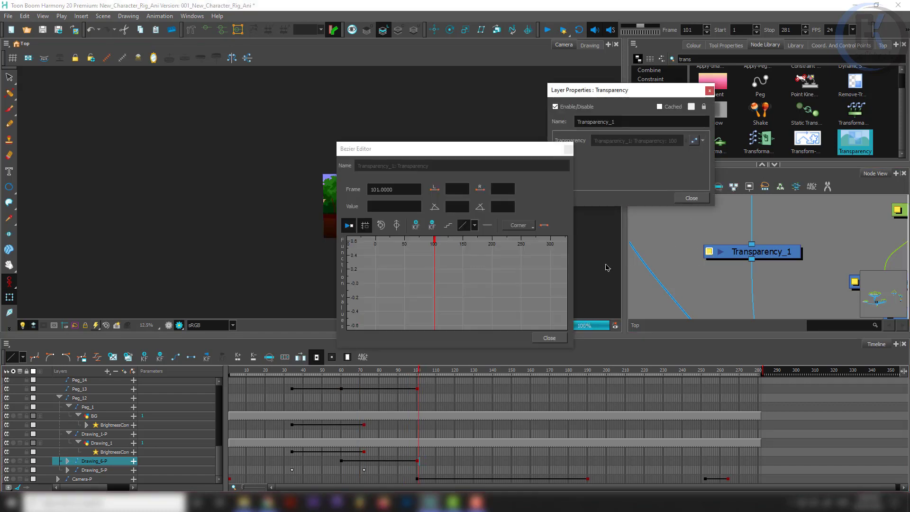
left_click(342, 460)
left_click(415, 225)
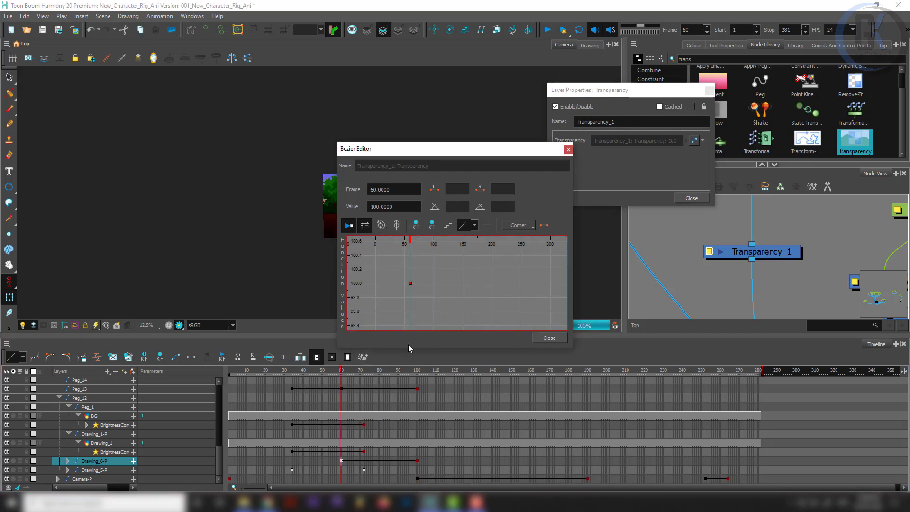
- Add a transparency keyframe at frame 100 with a value of 50 and close the curve editor and node properties
left_click(416, 460)
left_click(417, 459)
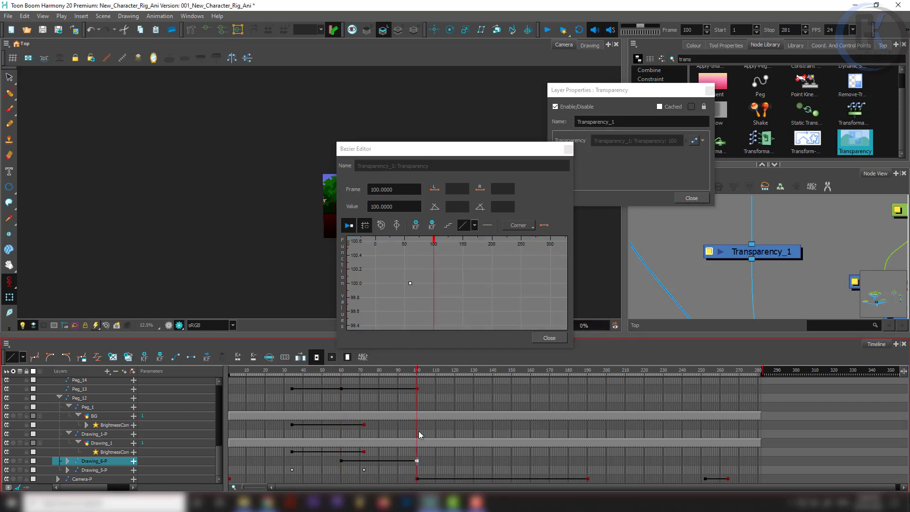
left_click(415, 226)
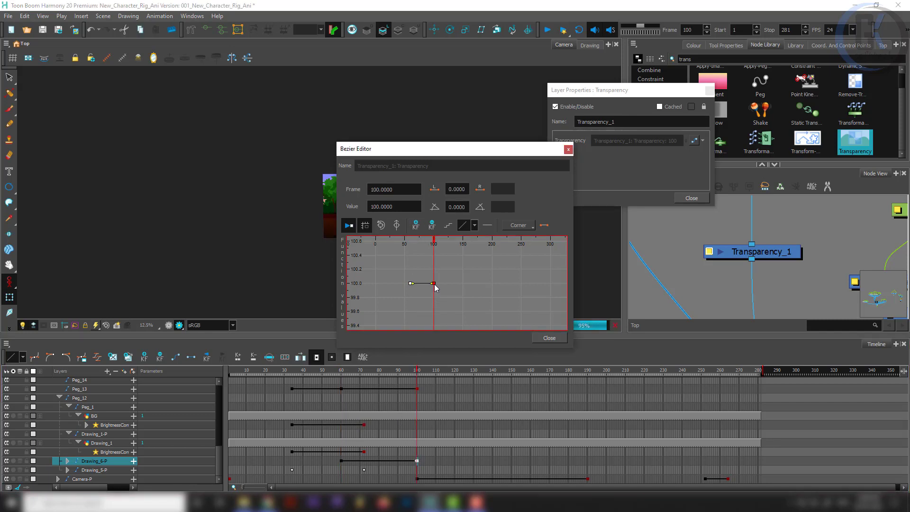
left_click_drag(398, 207, 356, 204)
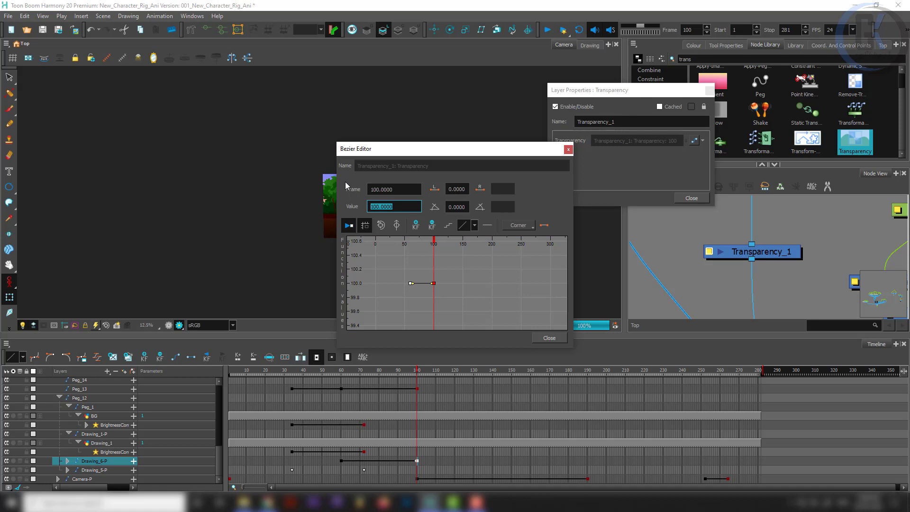
type("50")
key("Return")
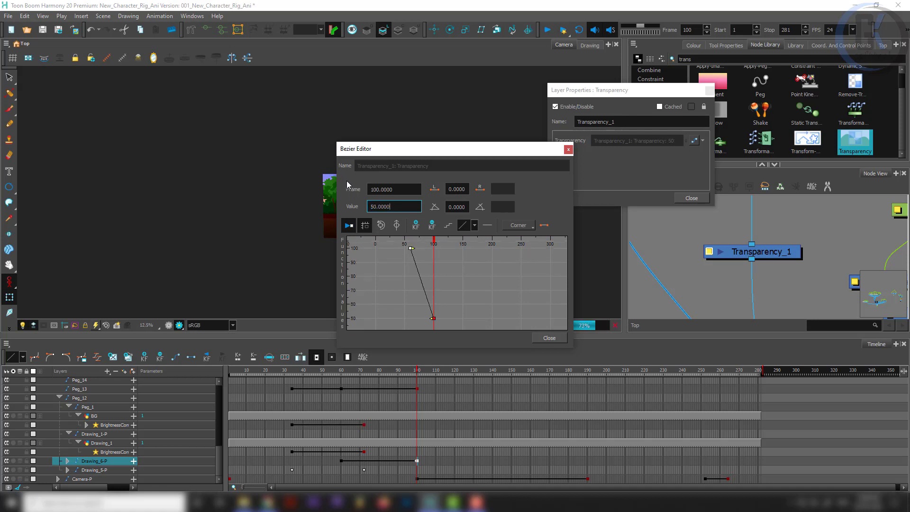
left_click(569, 150)
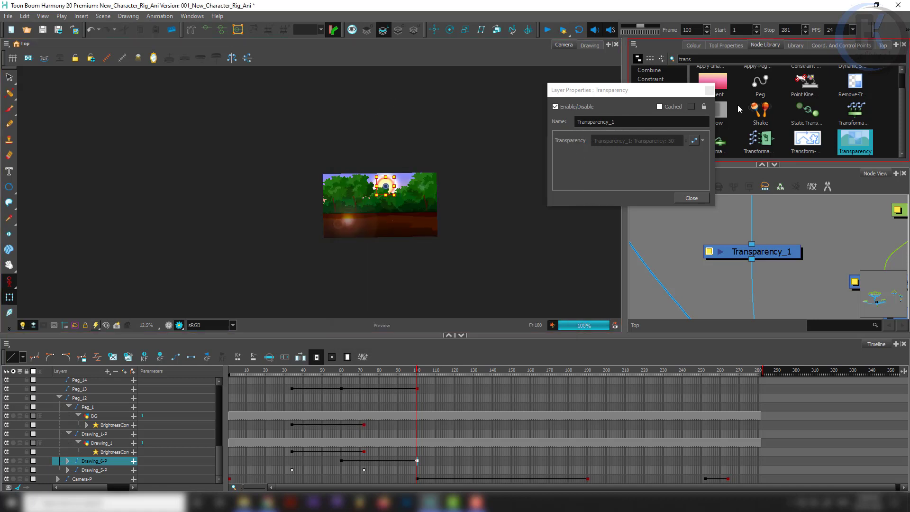
left_click(709, 90)
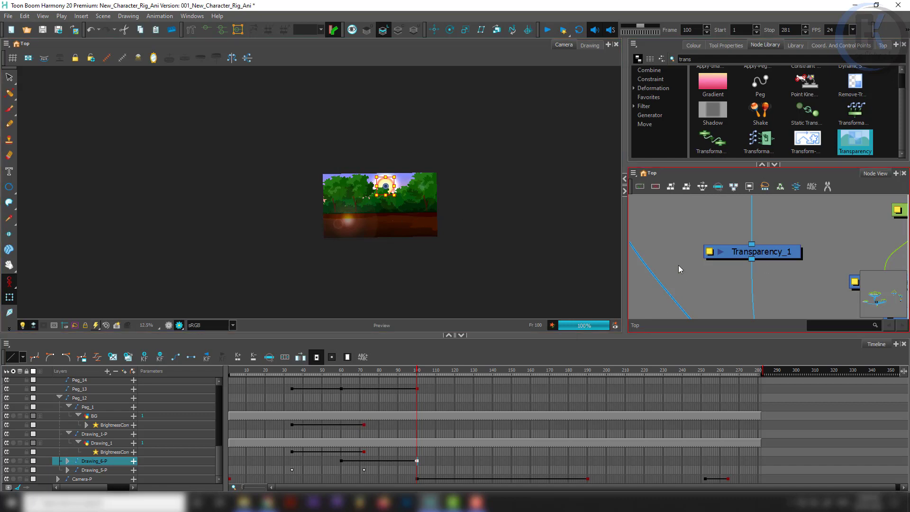
- Turn off animate mode and move the LensFlare-P peg right and upward to shift the flare toward the scene's centre
left_click_drag(9, 281, 38, 280)
left_click_drag(750, 215, 718, 293)
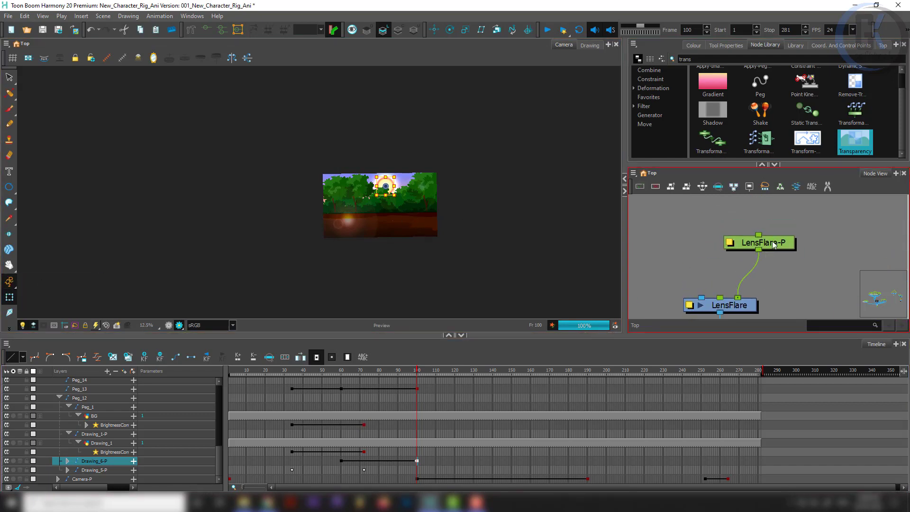
left_click(772, 243)
left_click_drag(394, 186, 415, 186)
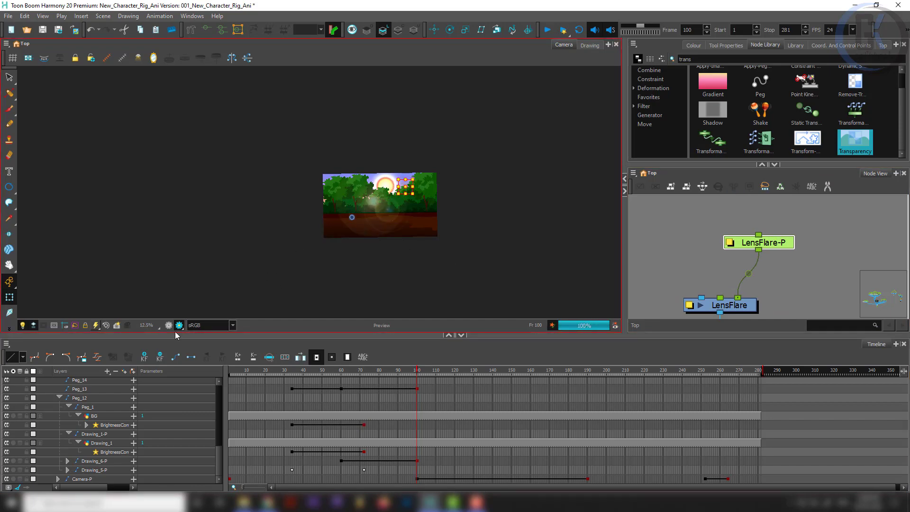
left_click(179, 326)
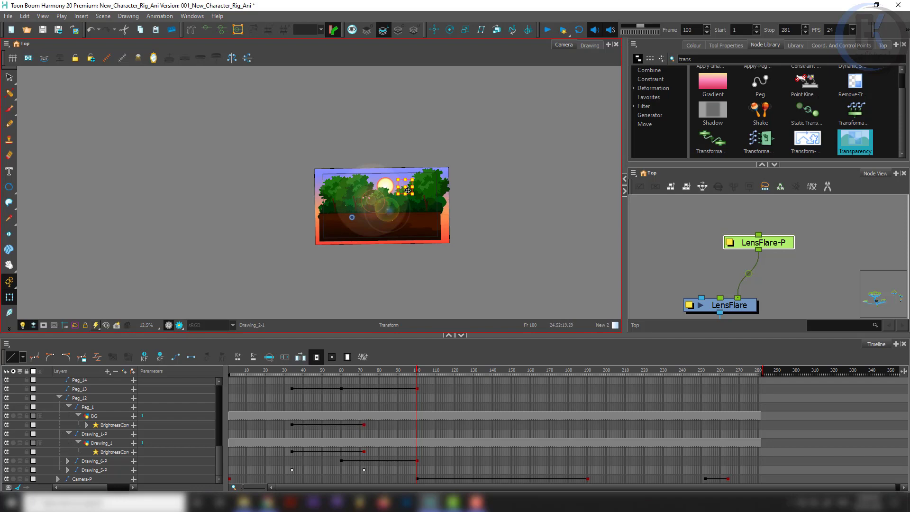
mouse_move(407, 190)
left_mouse_down()
mouse_move(388, 195)
mouse_move(408, 199)
mouse_move(415, 187)
left_mouse_up()
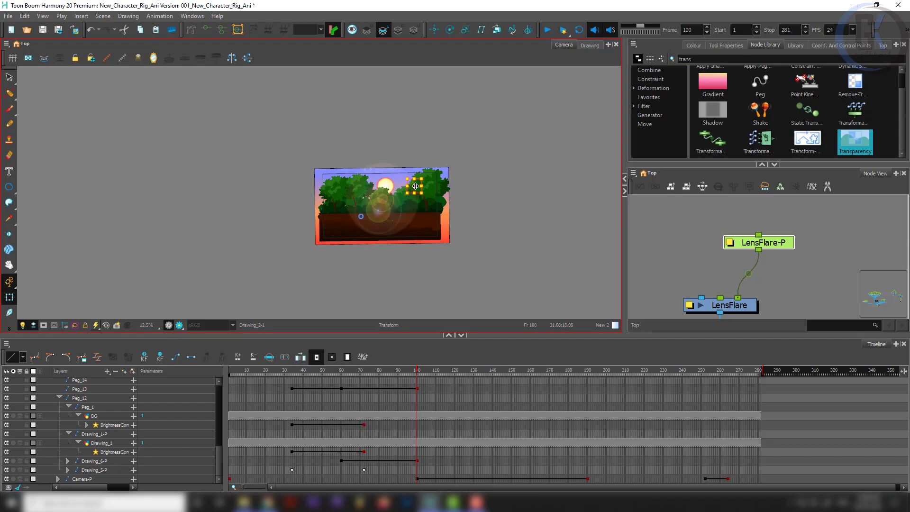
- Add a peg, connect it to the LensFlare node's middle input port and place it beside LensFlare-P
left_click(716, 292)
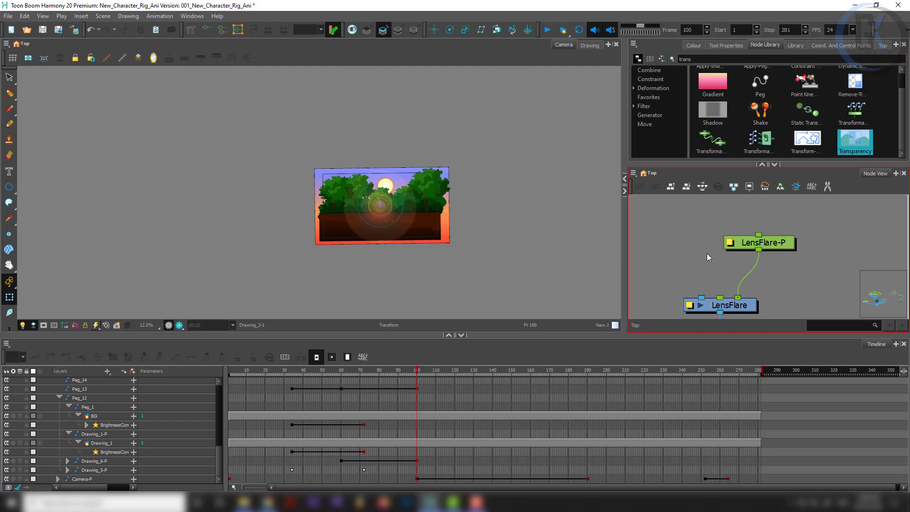
key("ctrl+p")
left_click_drag(735, 249, 720, 298)
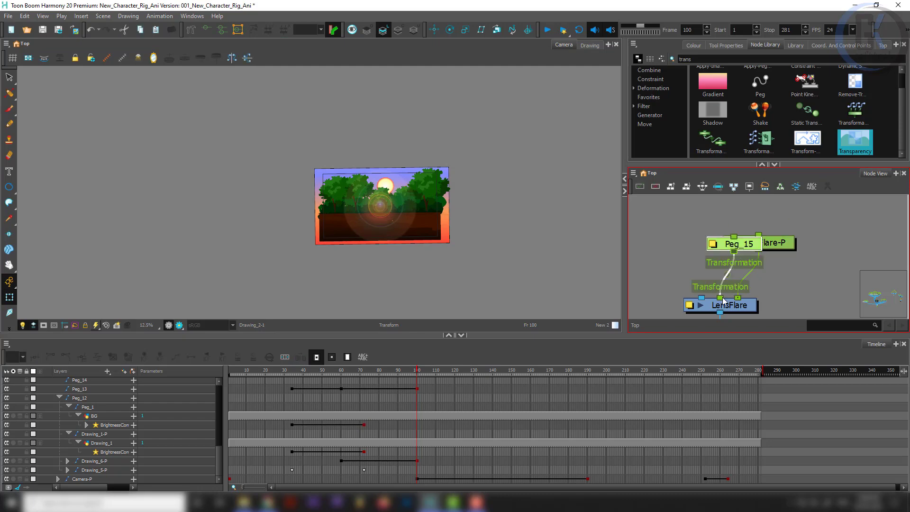
left_click_drag(746, 247, 715, 256)
left_click(694, 231)
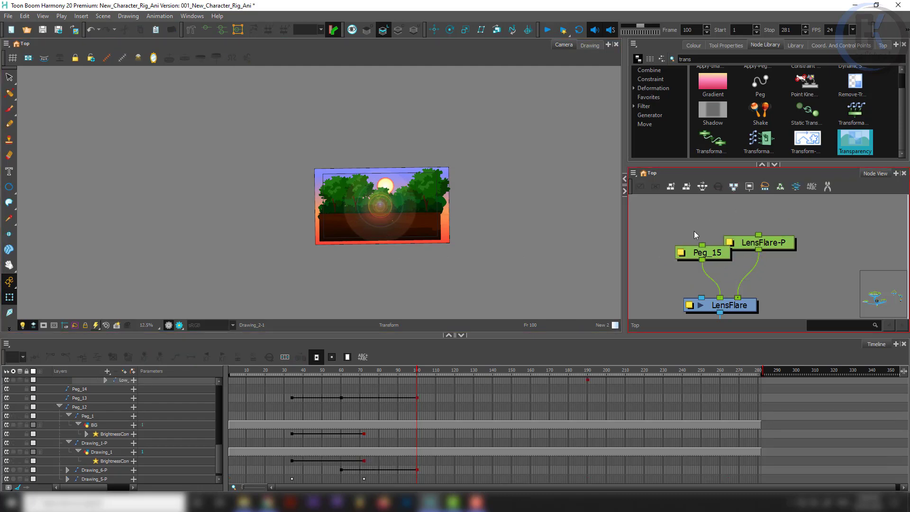
- Use Peg_15 to move the lens flare up onto the sun
left_click(701, 252)
left_click_drag(381, 210, 387, 192)
left_click(734, 248)
left_click(387, 426)
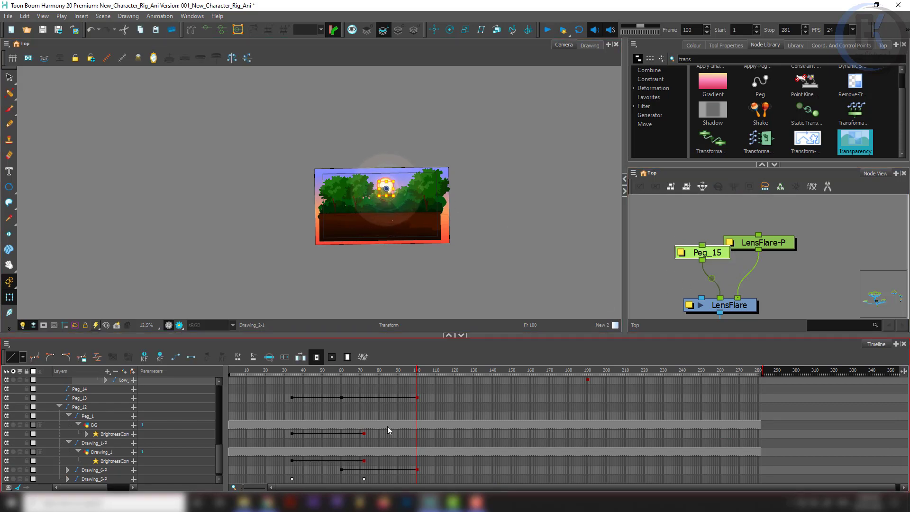
- At frame 60, reposition the flare with Peg_15 and LensFlare-P so its elements gather in the sky between the trees
left_click_drag(417, 373, 341, 395)
left_click(684, 237)
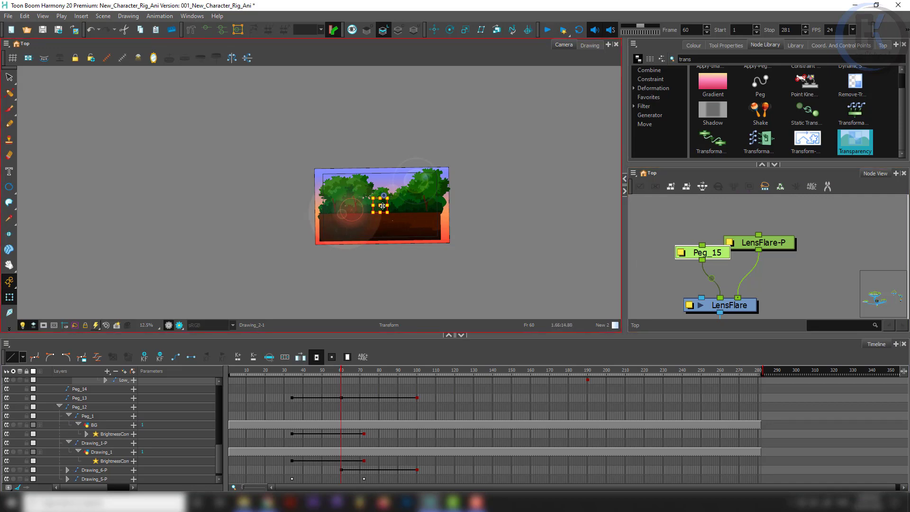
left_click_drag(383, 206, 396, 194)
left_click_drag(790, 218, 758, 264)
left_click_drag(382, 208, 413, 194)
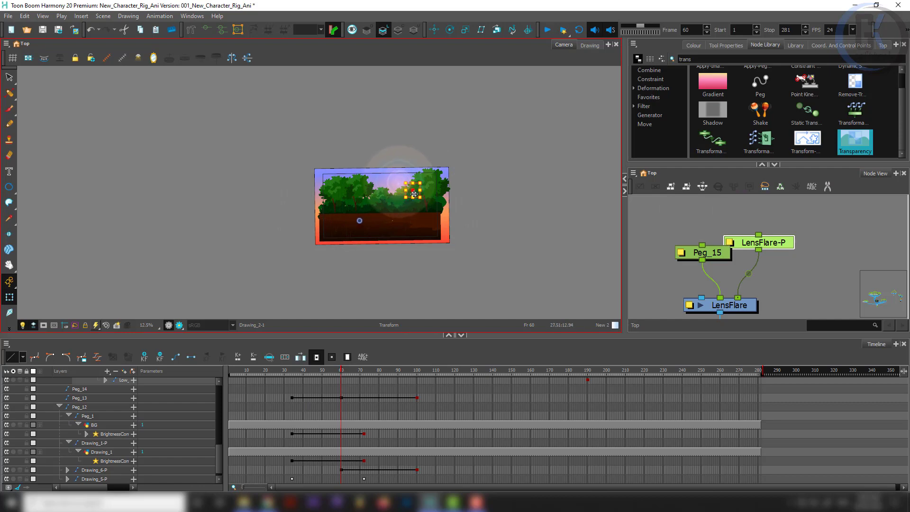
left_click(721, 302)
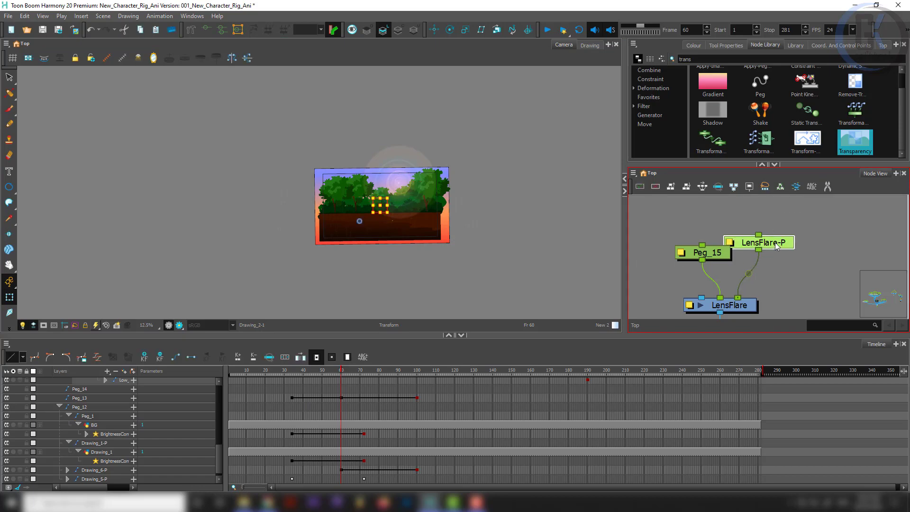
- Line up LensFlare-P beside Peg_15 in the network and shift the flare slightly down and left with Peg_15
left_click_drag(775, 247, 786, 257)
left_click(717, 226)
left_click(721, 255)
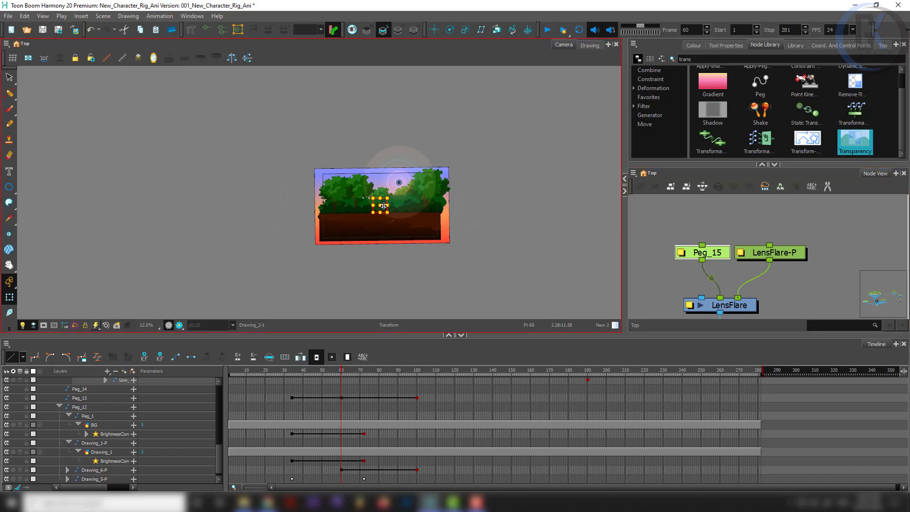
left_click_drag(382, 205, 377, 216)
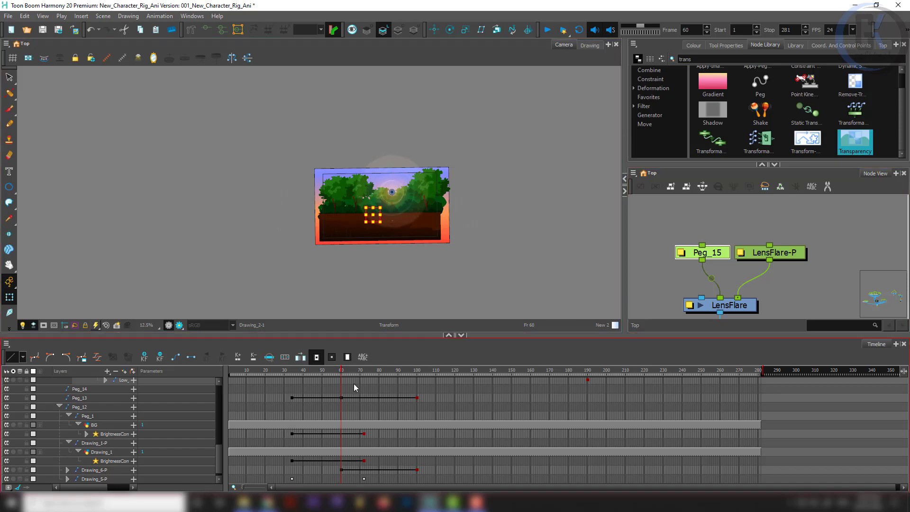
- At frame 100, move LensFlare-P down and left so the flare stretches diagonally across the trees and soil
left_click_drag(344, 370, 418, 373)
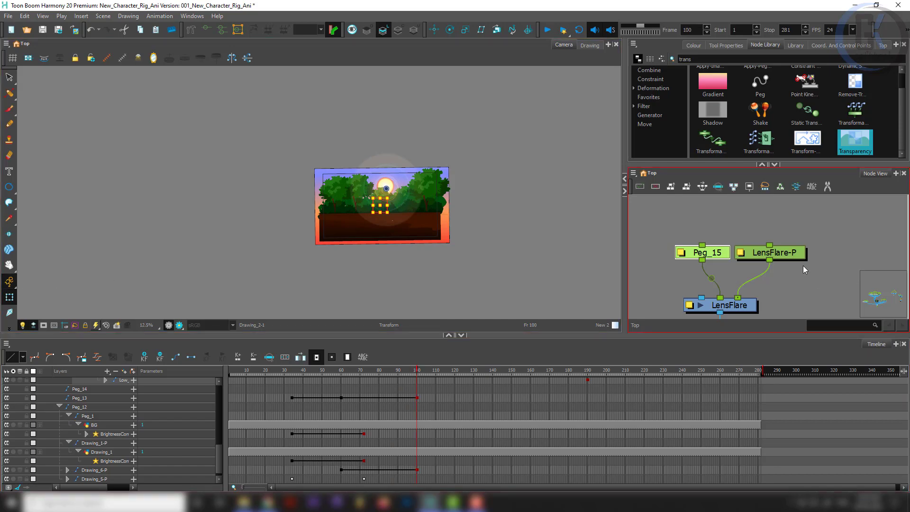
left_click(787, 253)
left_click_drag(384, 209, 358, 223)
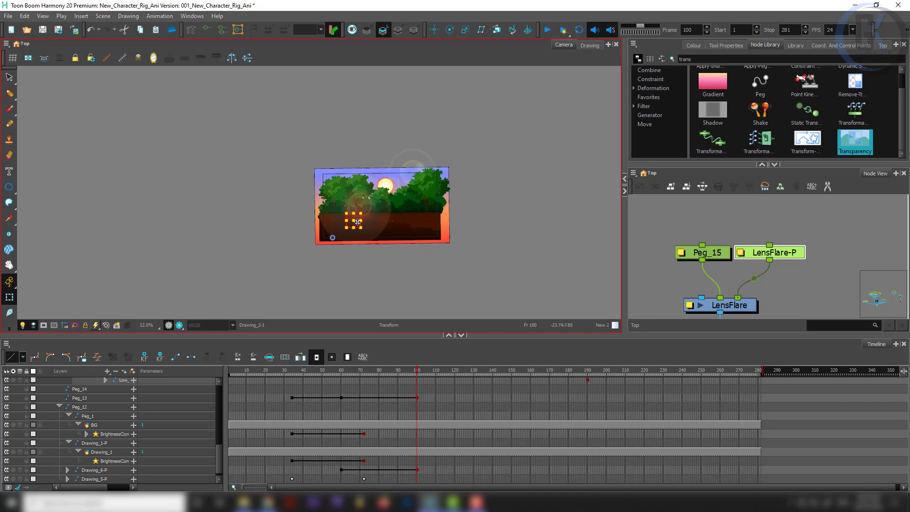
left_click(717, 224)
- Check the rendered lens flare at several frames from 50 to 169, and return to the unrendered camera view
left_click_drag(387, 375, 322, 391)
left_click(179, 325)
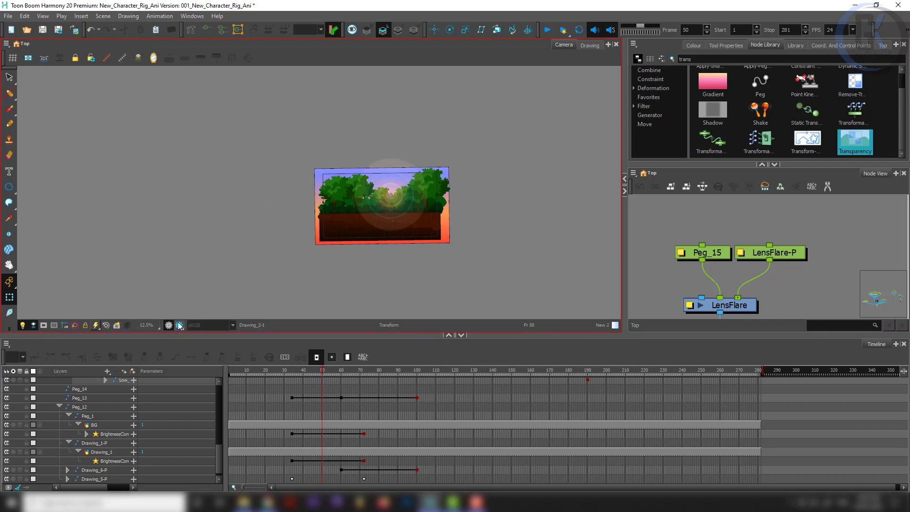
left_click(340, 371)
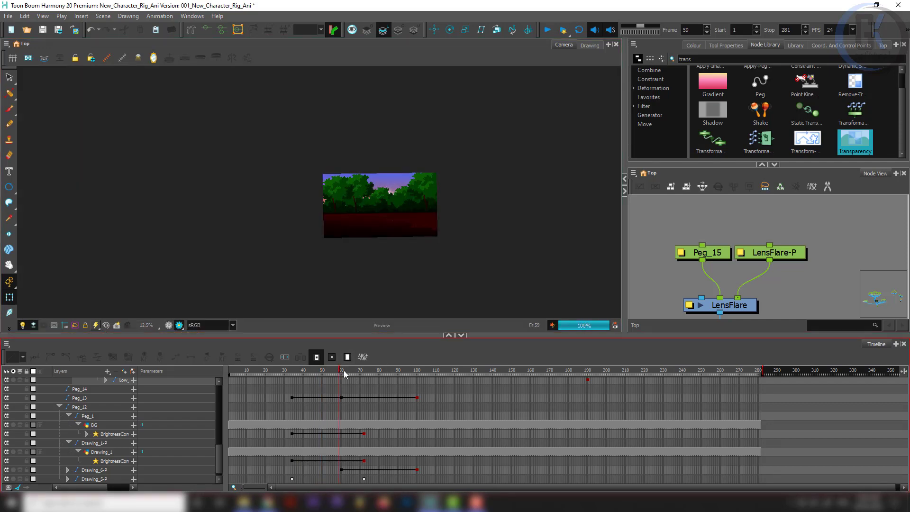
left_click(349, 372)
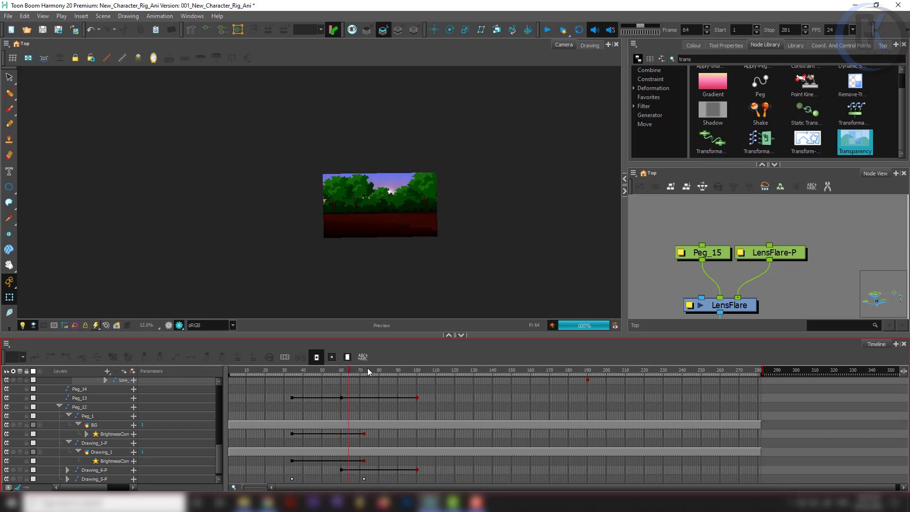
left_click(405, 373)
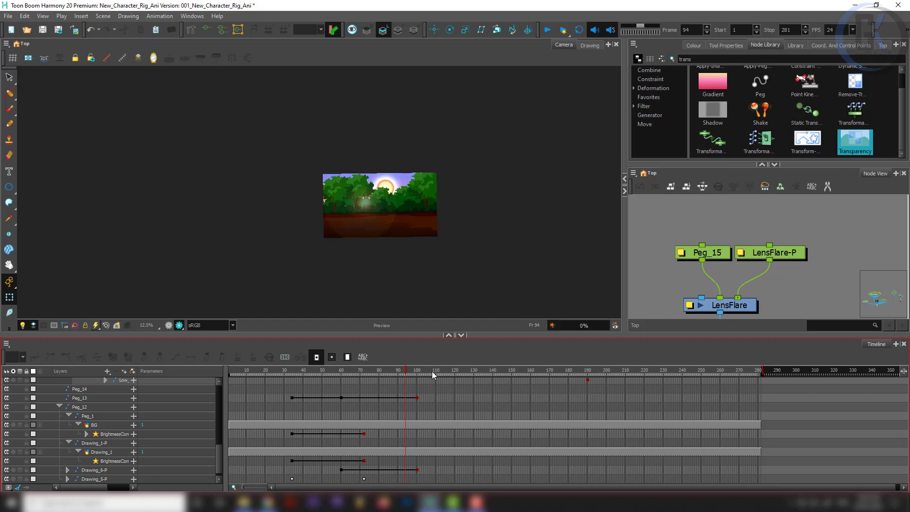
left_click(468, 371)
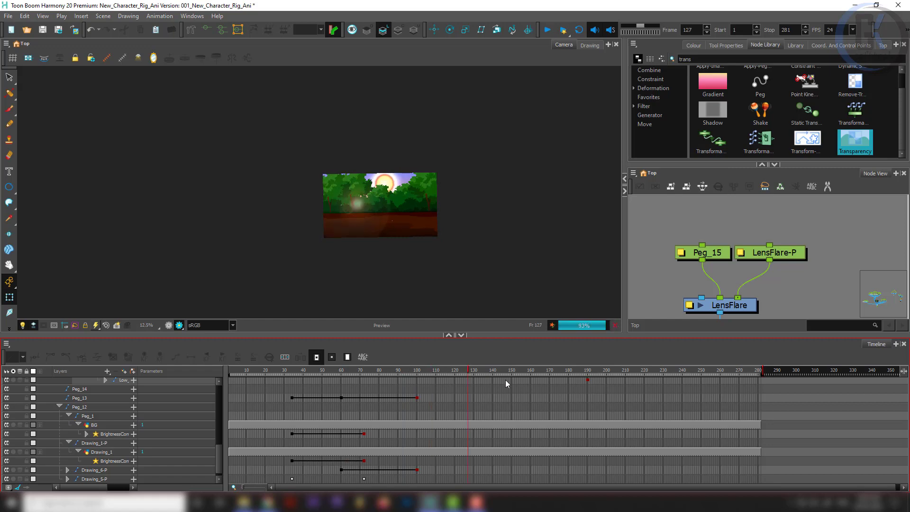
left_click(548, 372)
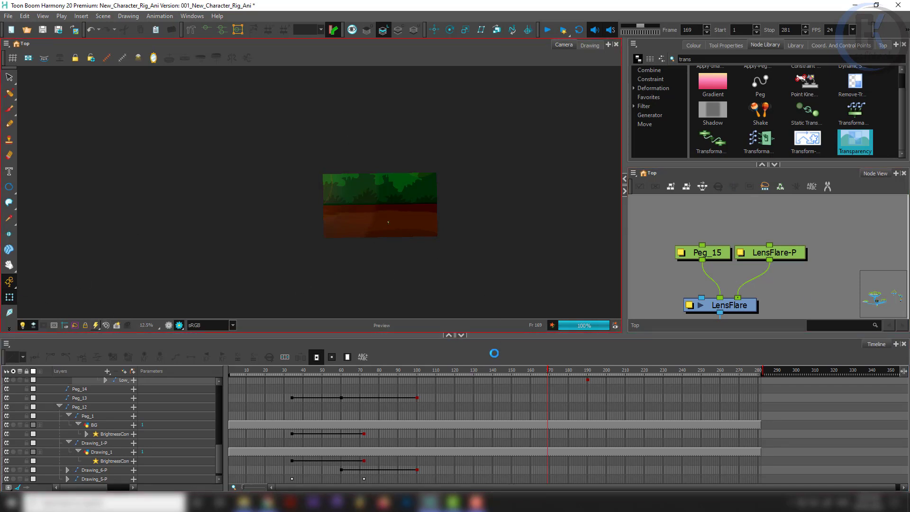
left_click(169, 326)
scroll(367, 176, "down", 1)
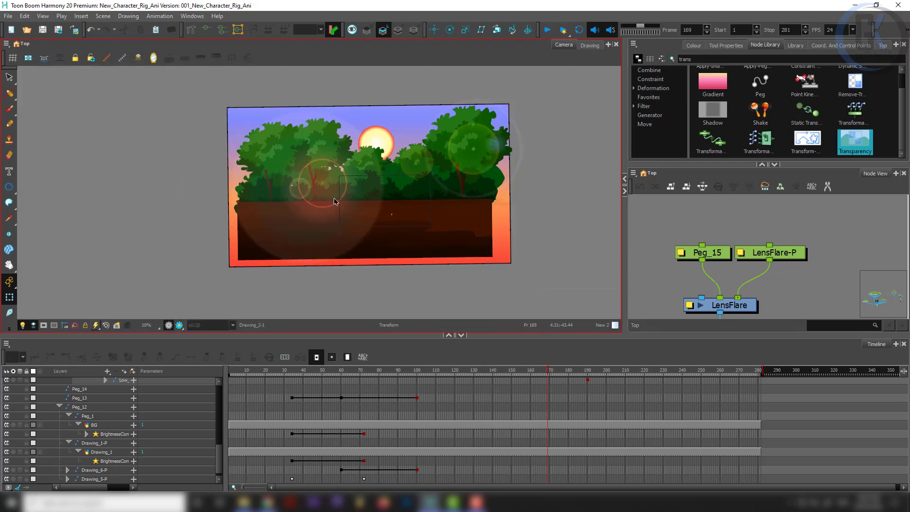